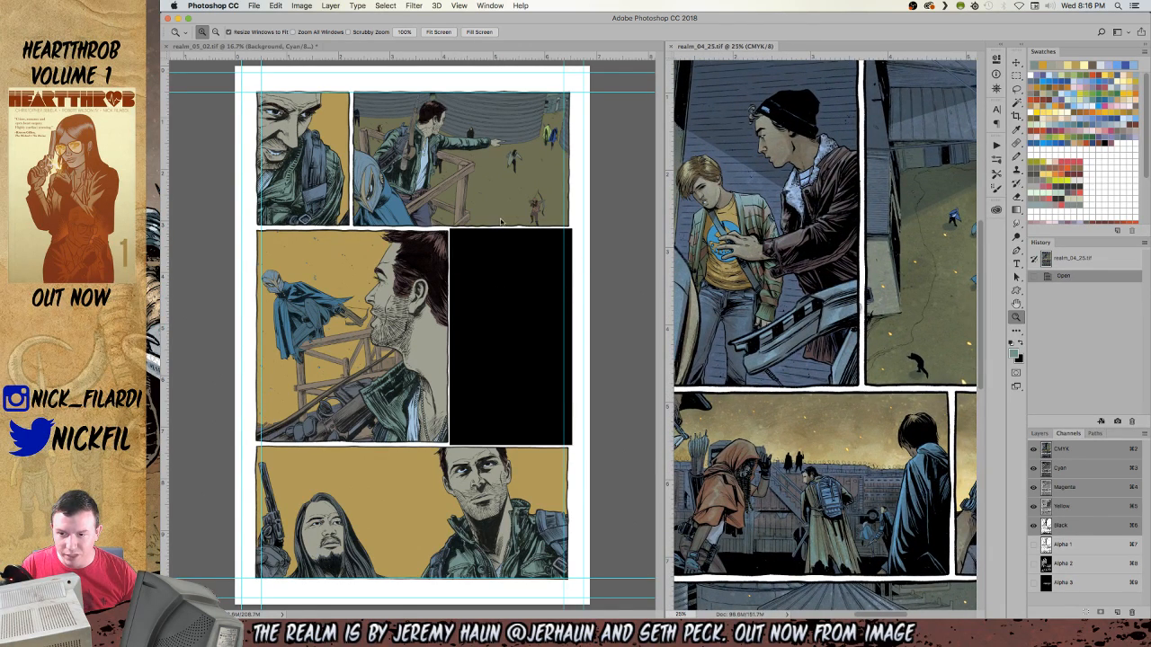
Sample the skin tone of the man's face in the first panel of realm_05_02.tif as the foreground color, inspecting its values.
{"action": "left_click", "coordinate": [331, 137]}
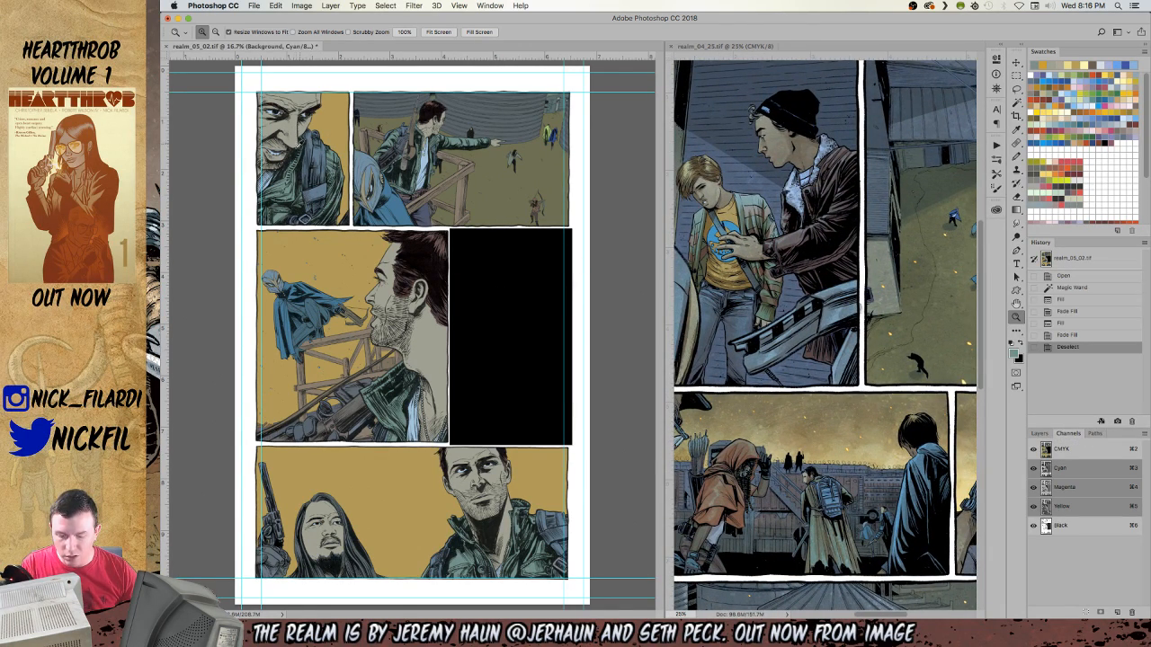
{"action": "key", "text": "i"}
{"action": "left_click", "coordinate": [295, 126]}
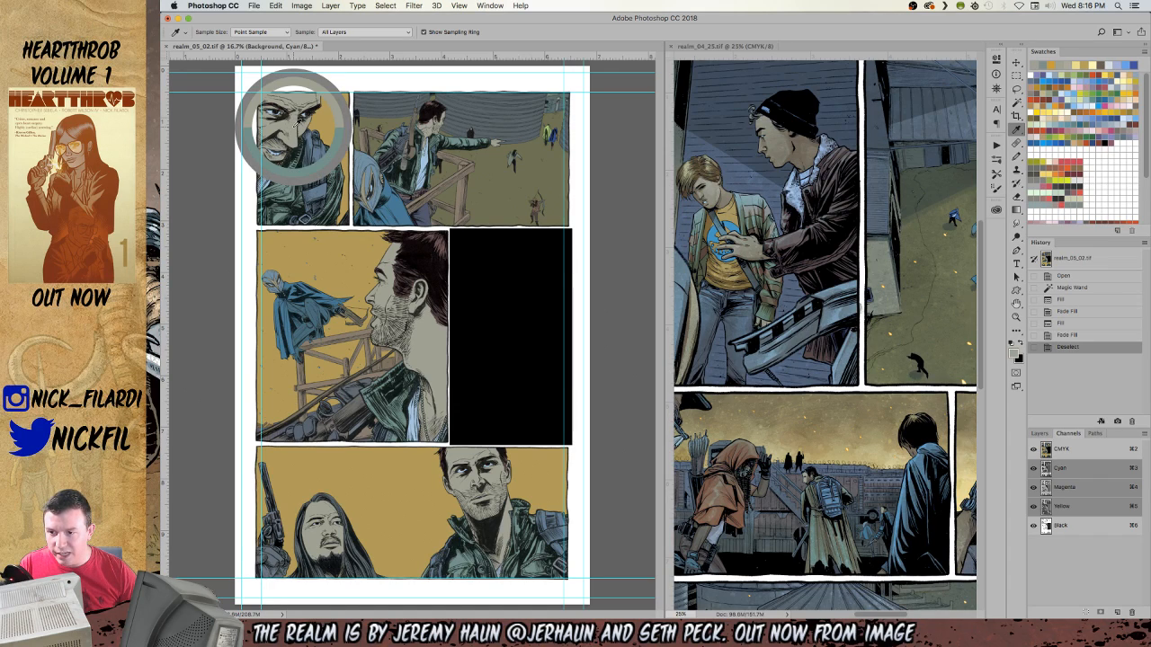
{"action": "left_click", "coordinate": [1017, 357]}
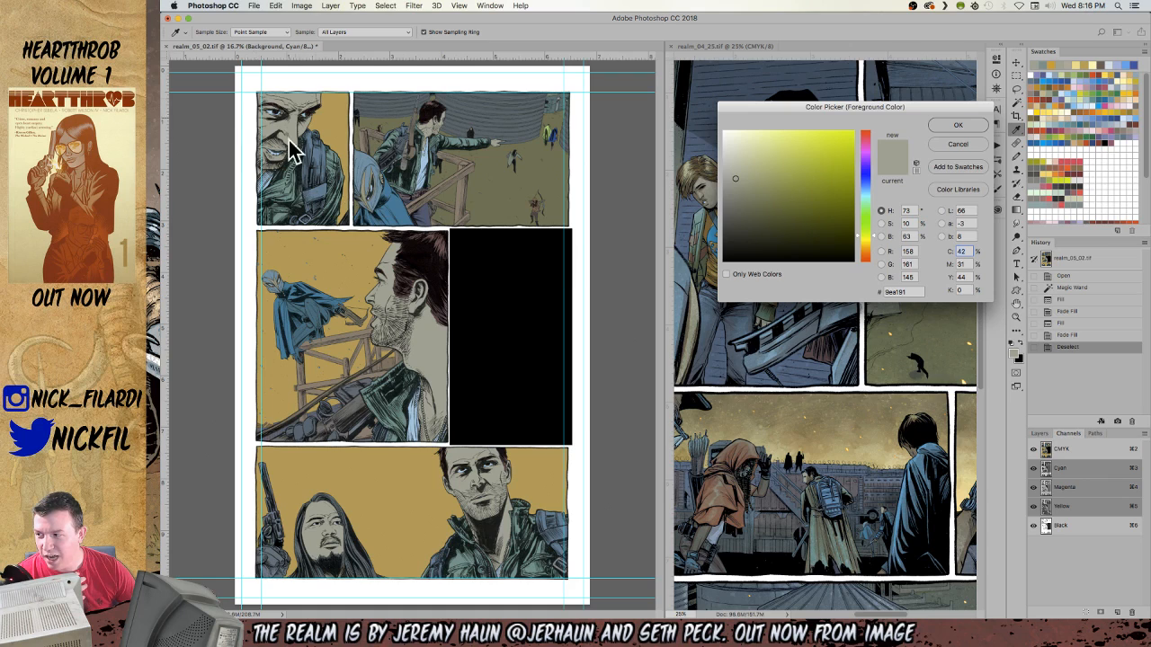
{"action": "left_click", "coordinate": [959, 128]}
Magnify the realm_05_02.tif page to 25% and widen its view beside the reference page.
{"action": "key", "text": "z"}
{"action": "left_click", "coordinate": [335, 209]}
{"action": "left_click_drag", "start_coordinate": [362, 214], "coordinate": [313, 325]}
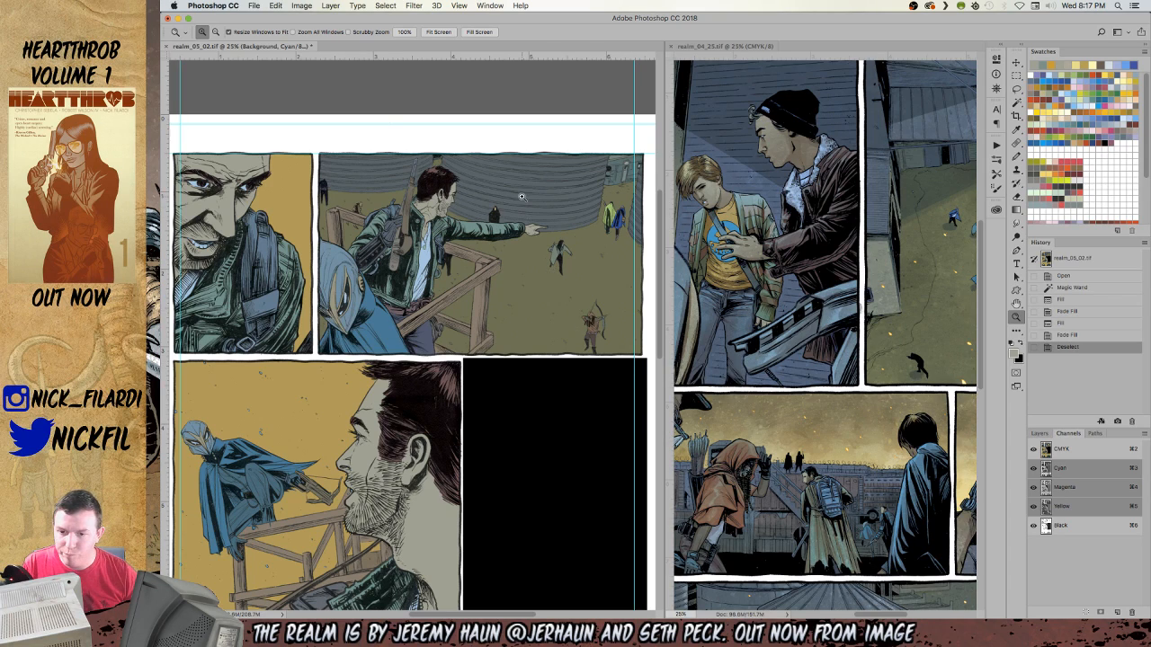
{"action": "scroll", "coordinate": [387, 297], "scroll_direction": "down", "scroll_amount": 3}
{"action": "scroll", "coordinate": [387, 297], "scroll_direction": "left", "scroll_amount": 3}
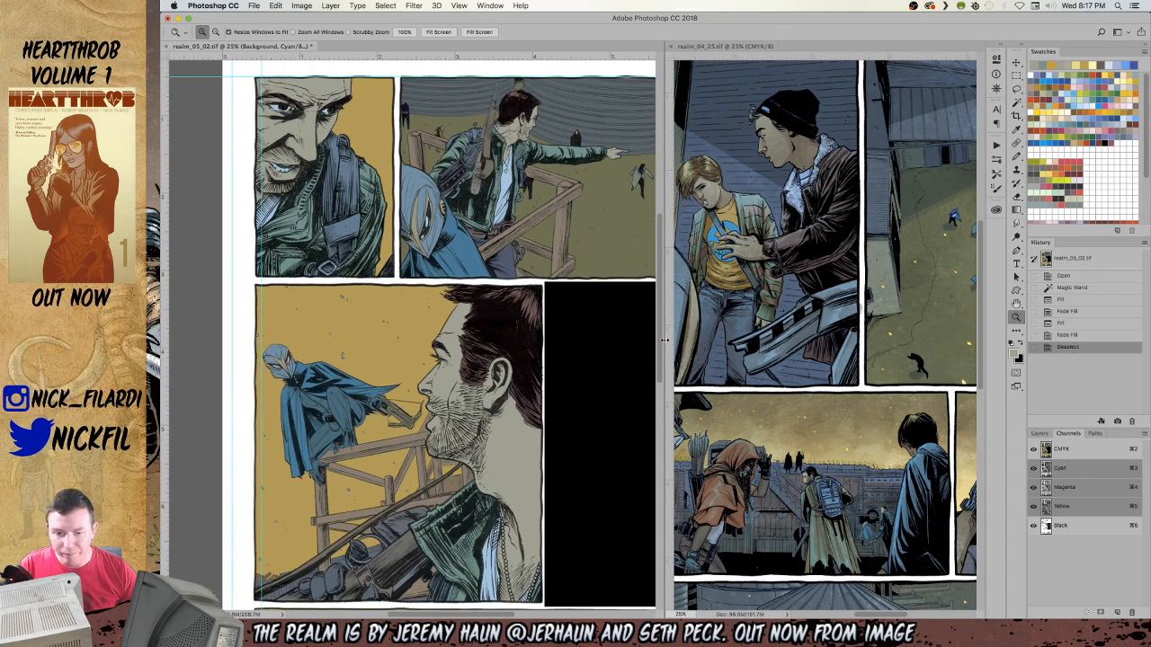
{"action": "left_click_drag", "start_coordinate": [663, 339], "coordinate": [728, 338]}
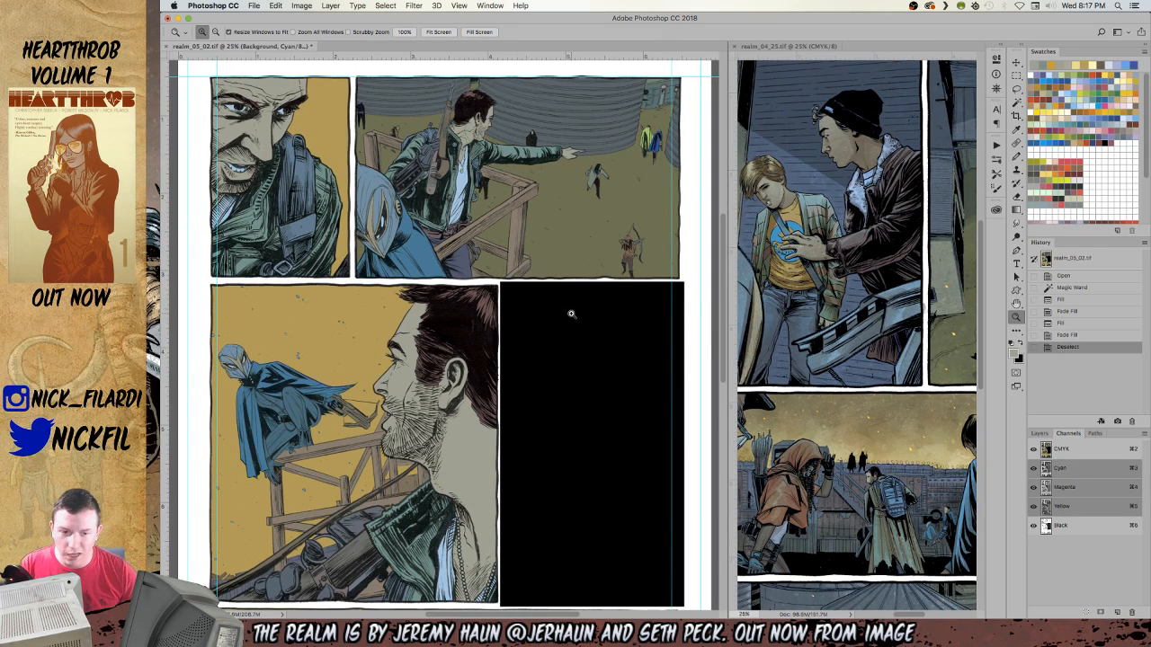
{"action": "key", "text": "super+a"}
{"action": "key", "text": "w"}
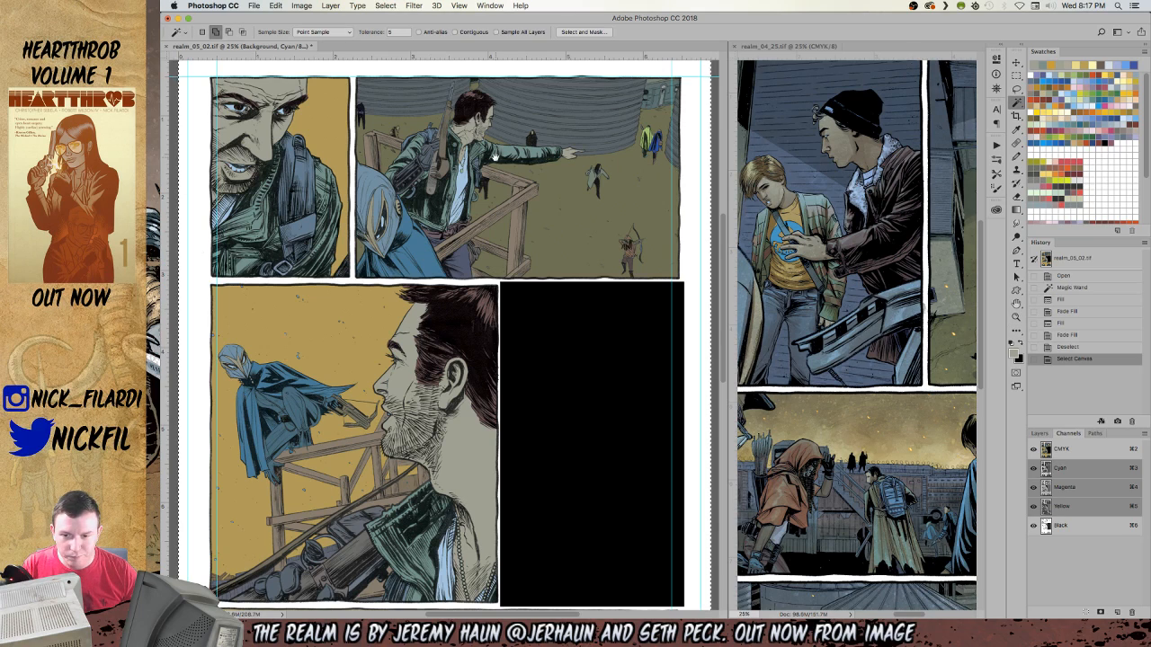
{"action": "scroll", "coordinate": [566, 288], "scroll_direction": "up", "scroll_amount": 4}
{"action": "scroll", "coordinate": [567, 288], "scroll_direction": "left", "scroll_amount": 3}
{"action": "key", "text": "super+d"}
Select the first-panel man's skin, jacket and pack with the Magic Wand, adding each flat color to the selection.
{"action": "left_click", "coordinate": [381, 365]}
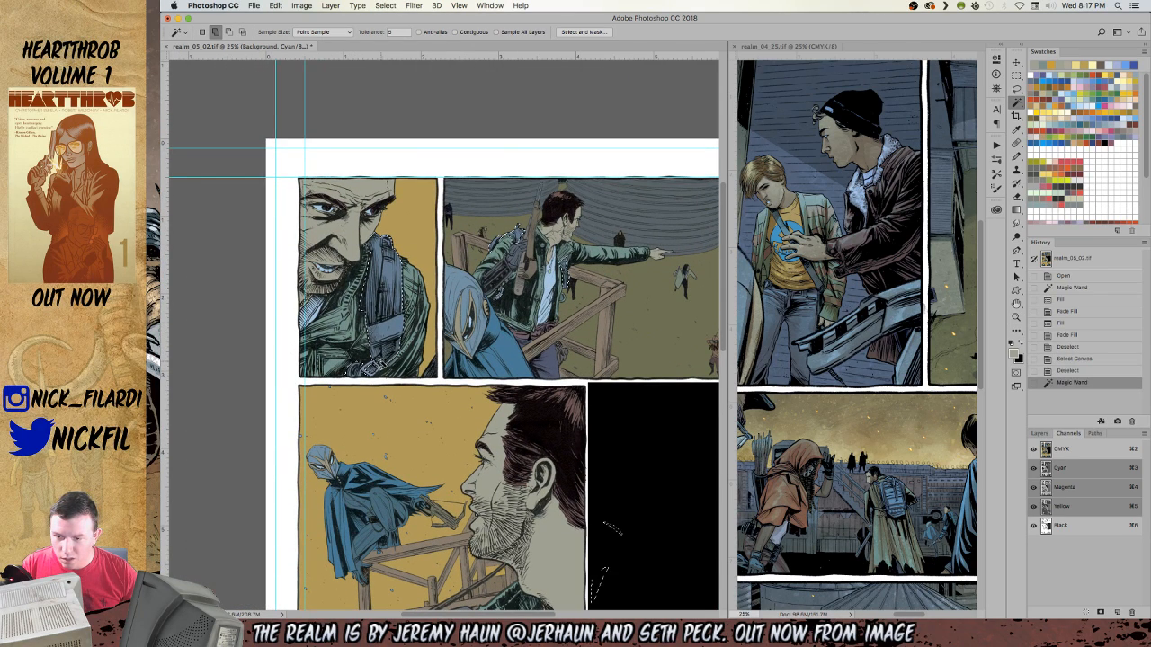
{"action": "left_click", "coordinate": [315, 314]}
{"action": "left_click", "coordinate": [308, 307]}
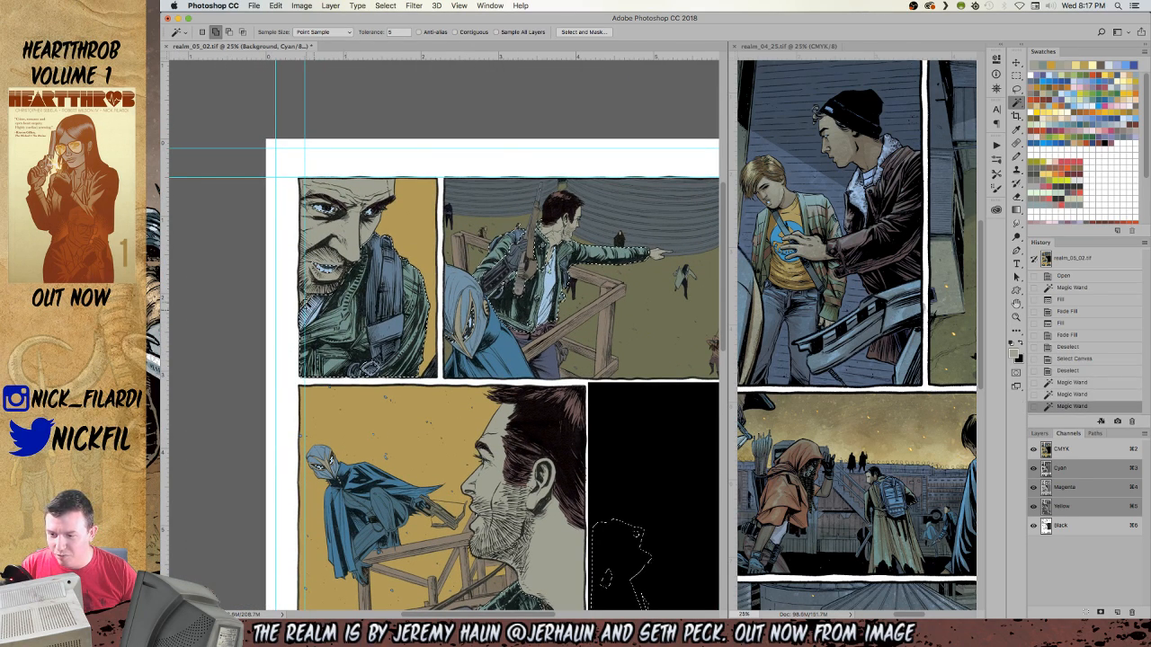
{"action": "left_click", "coordinate": [307, 304]}
{"action": "left_click", "coordinate": [306, 302]}
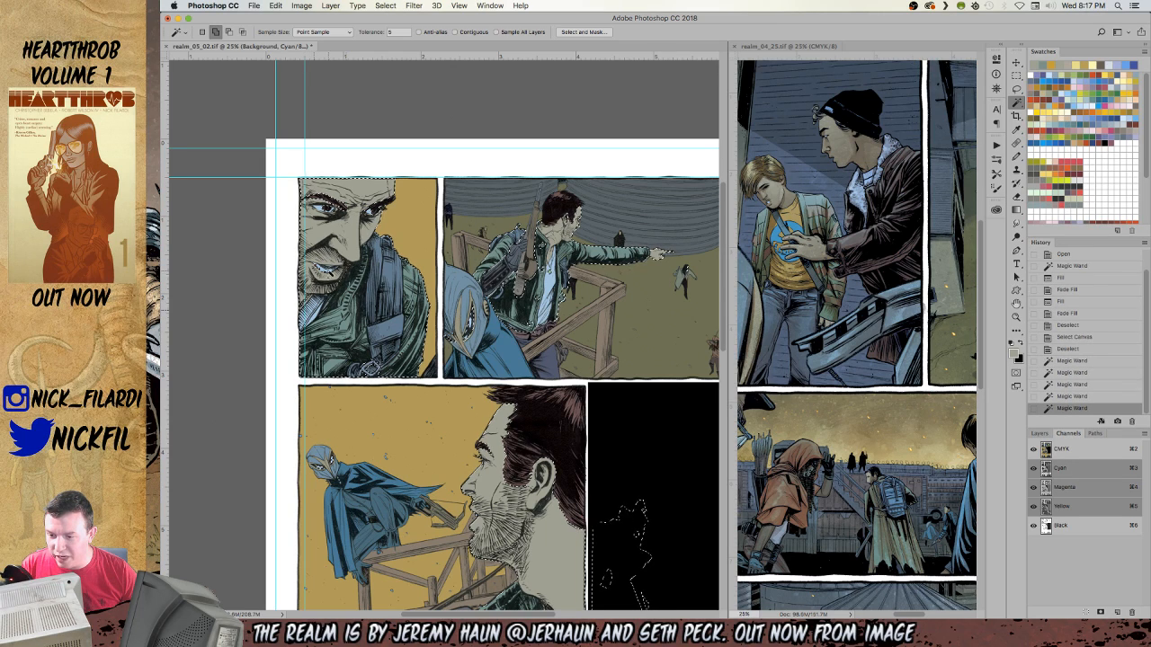
{"action": "left_click", "coordinate": [393, 284]}
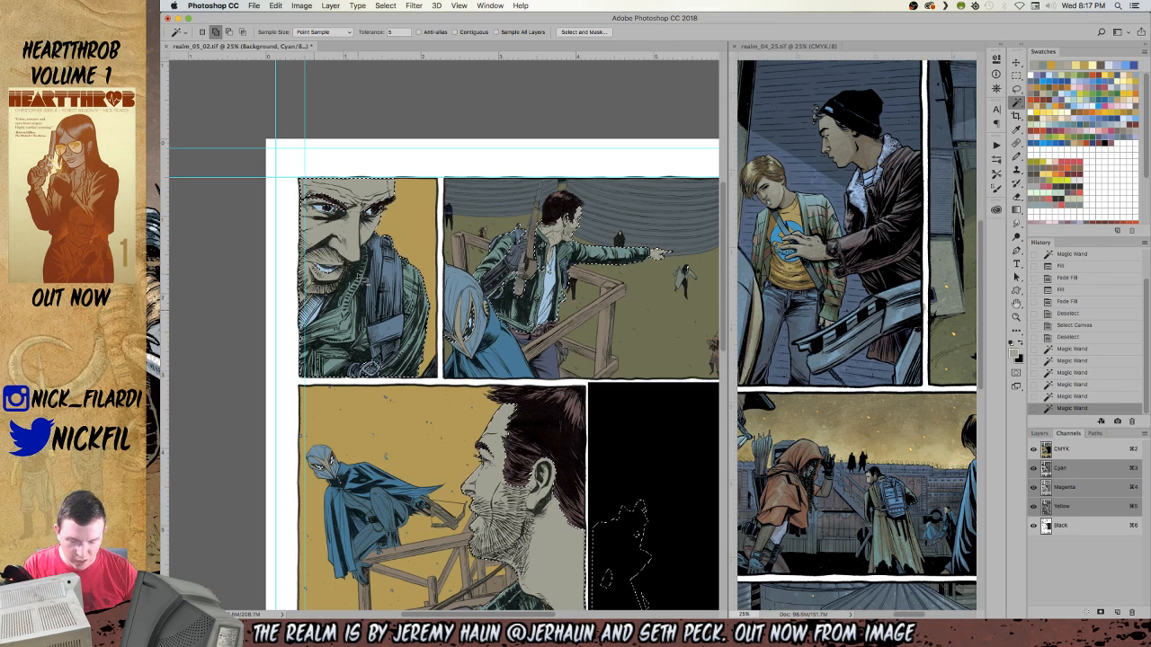
Lasso the missed areas of the first-panel man's face and gear into the selection and clear the surrounding background from it.
{"action": "key", "text": "l"}
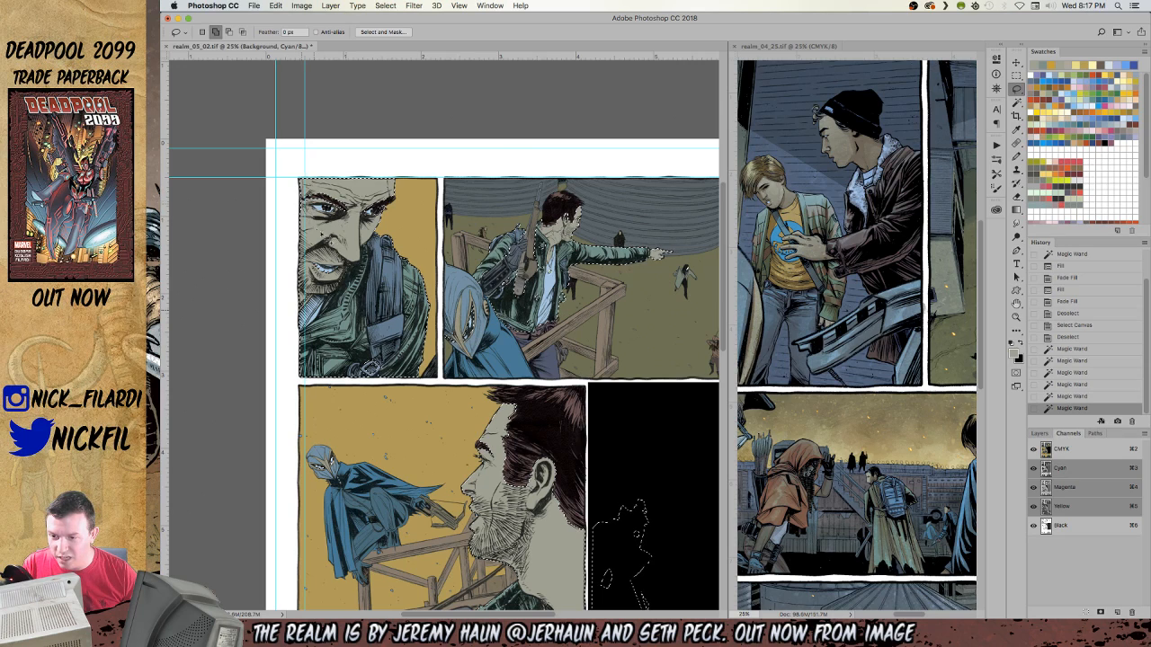
{"action": "left_click_drag", "start_coordinate": [353, 193], "coordinate": [363, 192]}
{"action": "left_click_drag", "start_coordinate": [354, 232], "coordinate": [328, 262]}
{"action": "key", "text": "w"}
{"action": "key", "text": "l"}
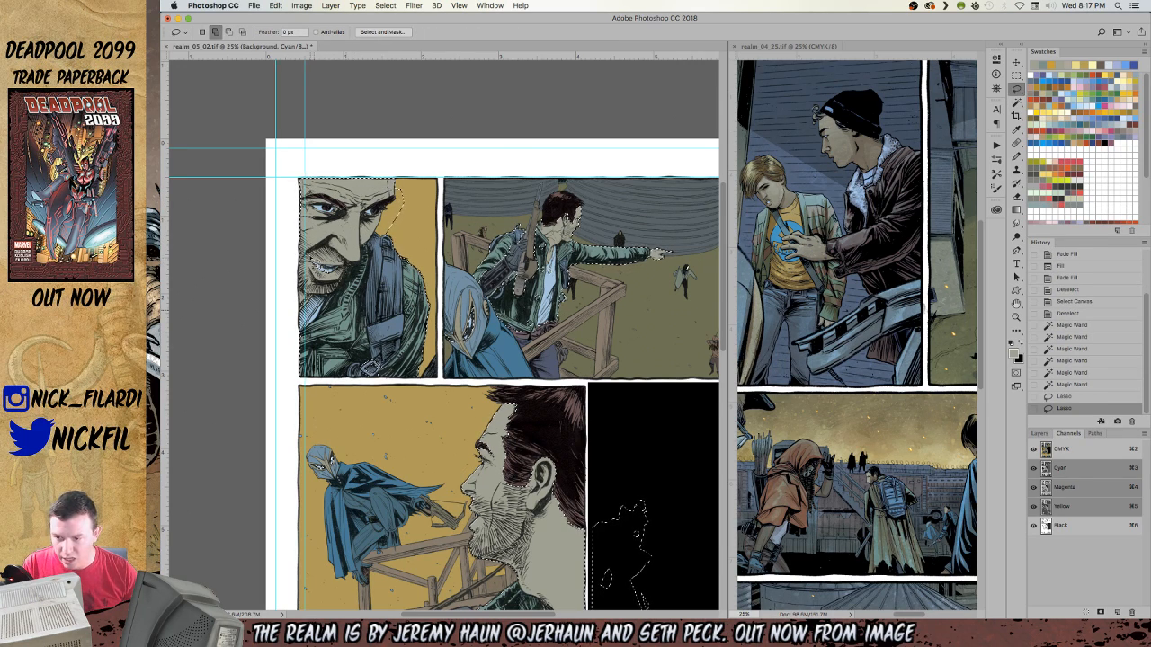
{"action": "left_click_drag", "start_coordinate": [383, 364], "coordinate": [363, 358]}
{"action": "key", "text": "w"}
{"action": "key", "text": "l"}
{"action": "left_click_drag", "start_coordinate": [384, 382], "coordinate": [371, 377]}
{"action": "key", "text": "w"}
{"action": "left_click", "coordinate": [394, 319]}
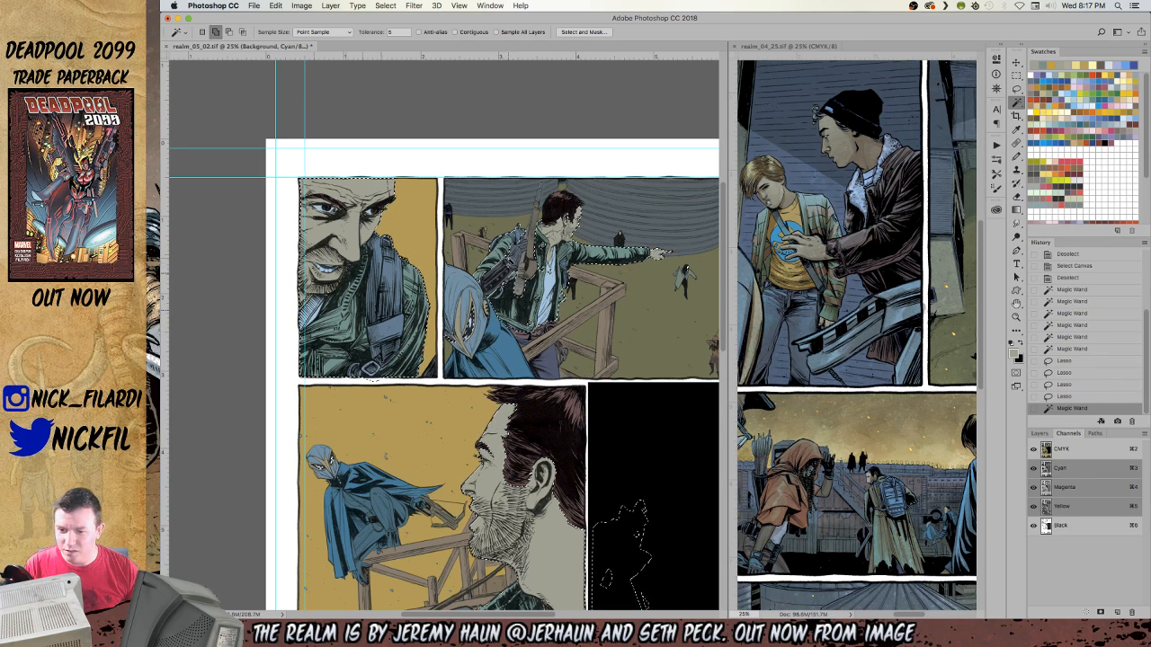
Lasso the pointing man and masked figure in the second panel into the selection, then subtract the background wall and ground.
{"action": "key", "text": "l"}
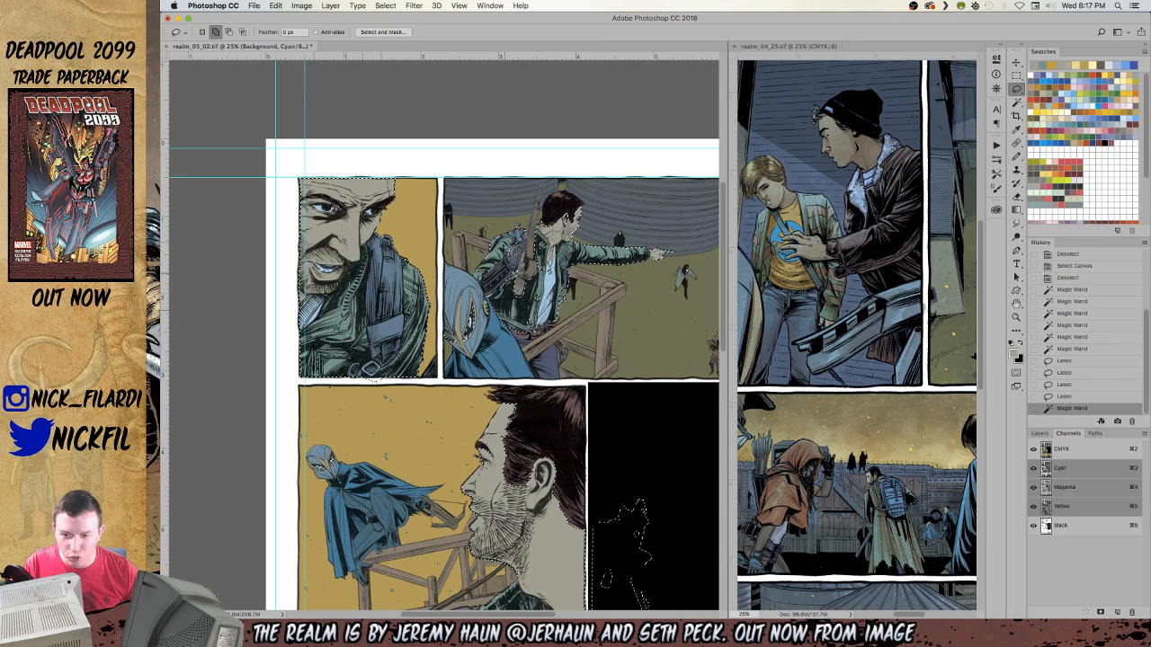
{"action": "mouse_move", "coordinate": [508, 369]}
{"action": "left_mouse_down"}
{"action": "mouse_move", "coordinate": [569, 390]}
{"action": "mouse_move", "coordinate": [632, 385]}
{"action": "mouse_move", "coordinate": [643, 258]}
{"action": "left_mouse_up"}
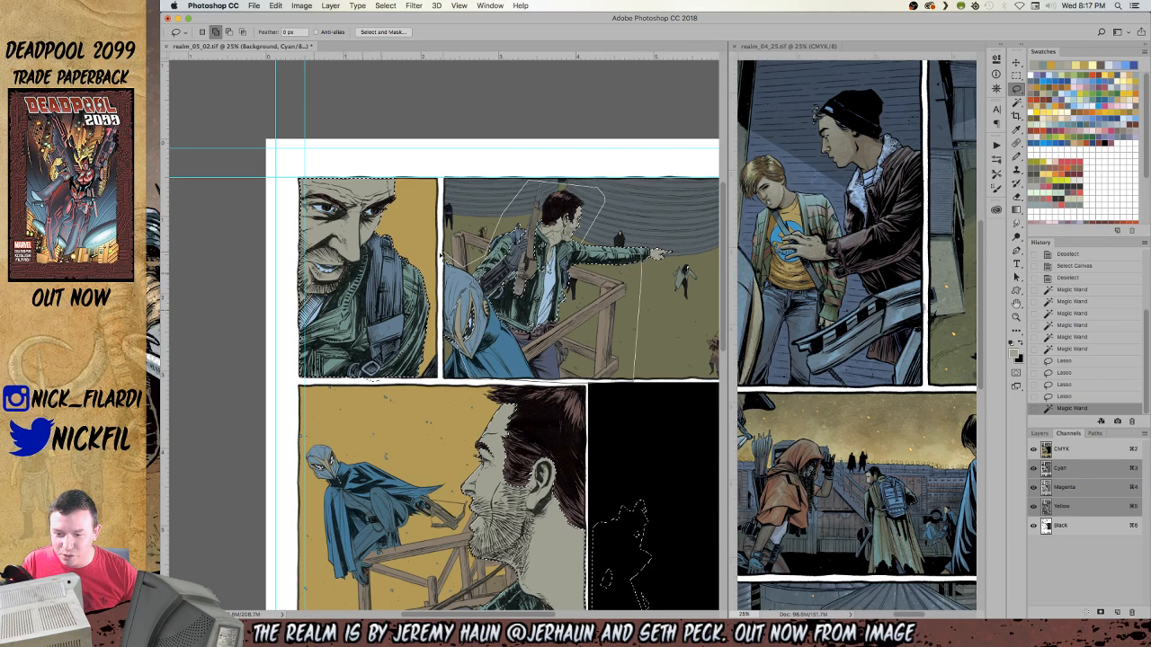
{"action": "left_click_drag", "start_coordinate": [486, 379], "coordinate": [485, 378]}
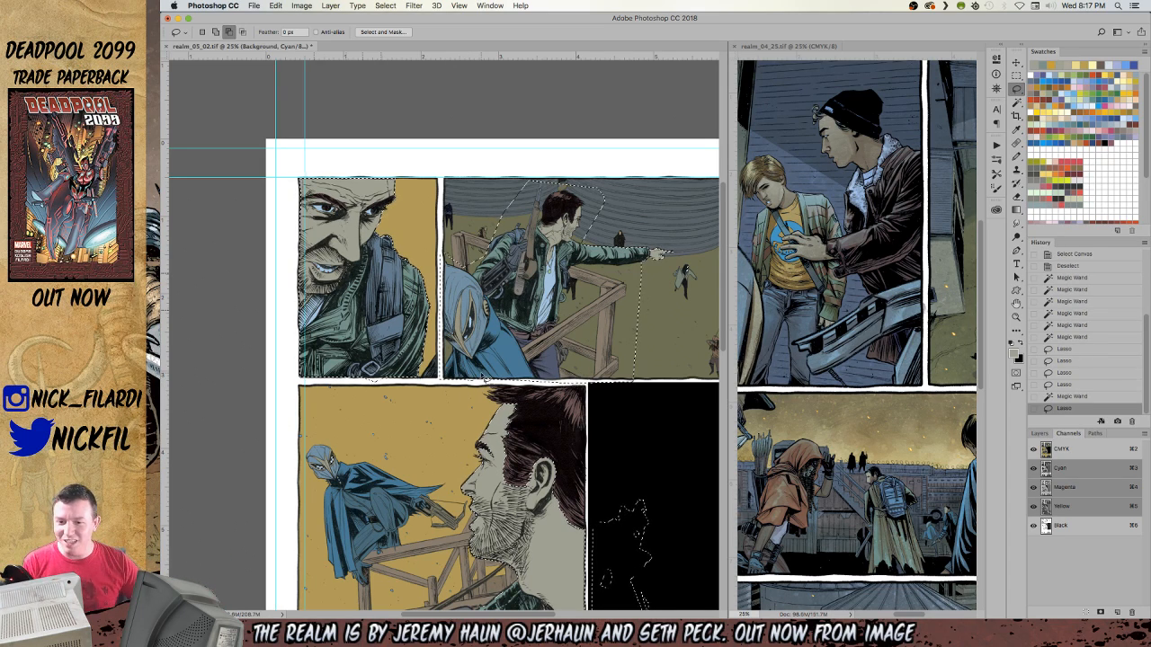
{"action": "key", "text": "w"}
{"action": "left_click", "coordinate": [510, 196], "text": "alt"}
{"action": "left_click", "coordinate": [633, 330], "text": "alt"}
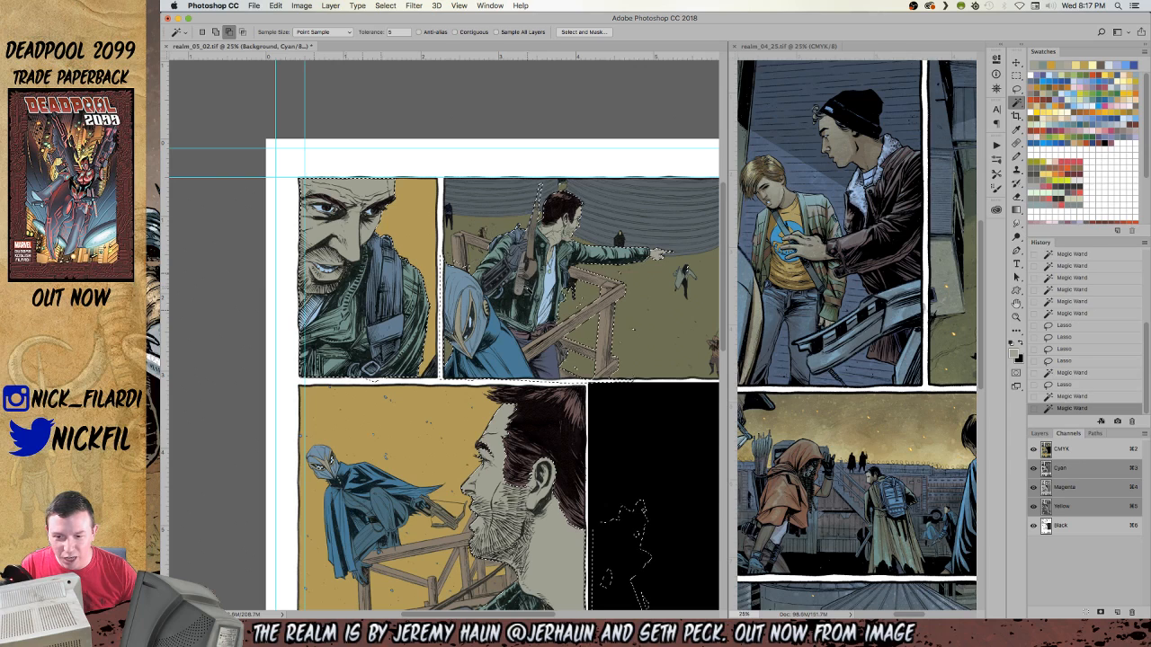
{"action": "left_click", "coordinate": [589, 316], "text": "alt"}
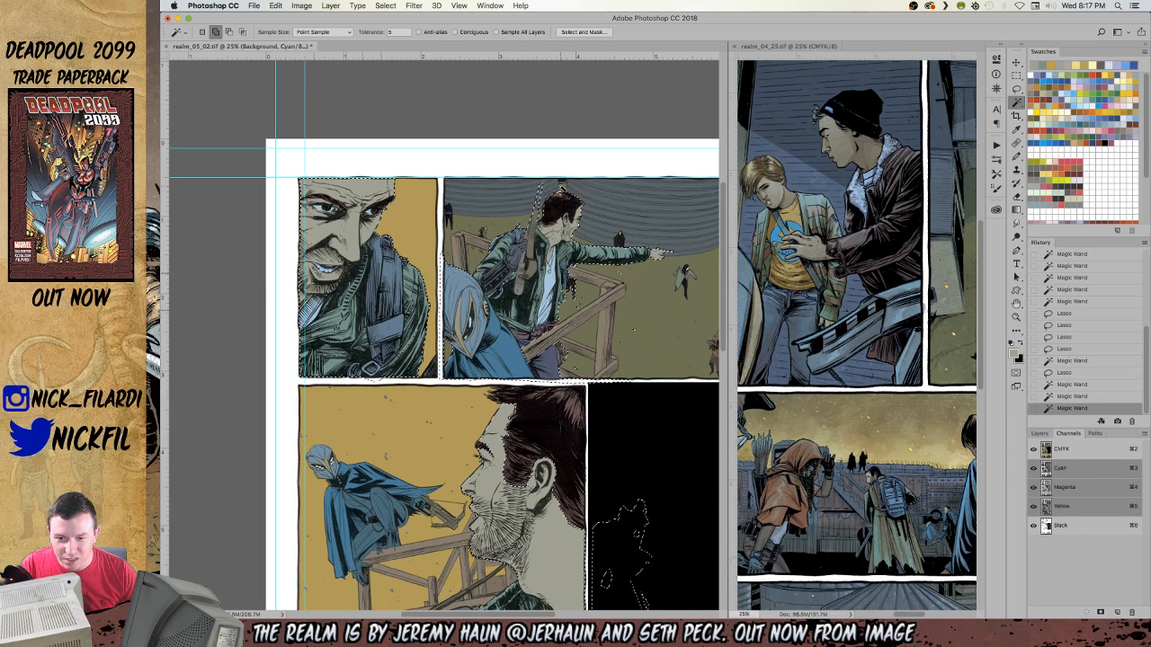
Refine the second panel's selection around the rifle, pointing man and wooden railing with the Lasso.
{"action": "key", "text": "l"}
{"action": "left_click_drag", "start_coordinate": [549, 174], "coordinate": [553, 182]}
{"action": "mouse_move", "coordinate": [607, 352]}
{"action": "left_mouse_down"}
{"action": "mouse_move", "coordinate": [545, 281]}
{"action": "mouse_move", "coordinate": [588, 233]}
{"action": "left_mouse_up"}
{"action": "mouse_move", "coordinate": [635, 419]}
{"action": "left_mouse_down"}
{"action": "mouse_move", "coordinate": [553, 364]}
{"action": "mouse_move", "coordinate": [576, 376]}
{"action": "left_mouse_up"}
{"action": "mouse_move", "coordinate": [496, 308]}
{"action": "left_mouse_down"}
{"action": "mouse_move", "coordinate": [497, 359]}
{"action": "mouse_move", "coordinate": [540, 509]}
{"action": "mouse_move", "coordinate": [695, 476]}
{"action": "mouse_move", "coordinate": [706, 355]}
{"action": "left_mouse_up"}
{"action": "mouse_move", "coordinate": [395, 324]}
{"action": "left_mouse_down"}
{"action": "mouse_move", "coordinate": [492, 336]}
{"action": "mouse_move", "coordinate": [482, 347]}
{"action": "left_mouse_up"}
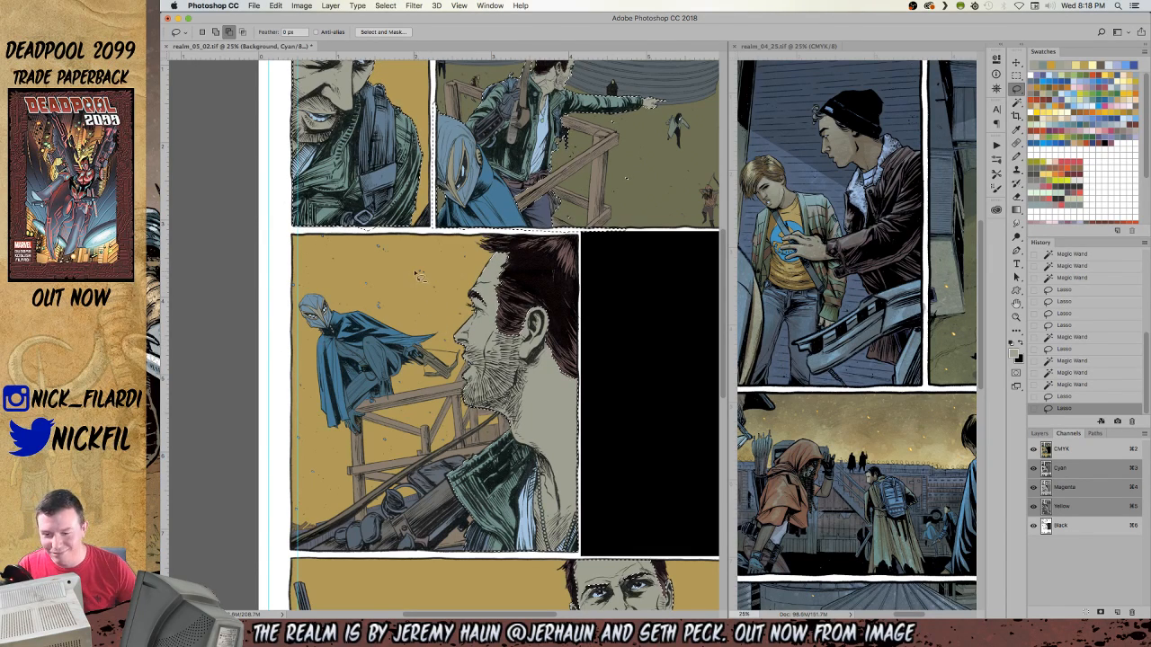
Add the profile man's hair and the crouching figure's blue cape in the middle panel to the selection.
{"action": "key", "text": "w"}
{"action": "left_click", "coordinate": [511, 258]}
{"action": "left_click", "coordinate": [365, 382]}
{"action": "left_click", "coordinate": [360, 382]}
Lasso the caped figure's hood into the selection and subtract the yellow background around the figure with the Magic Wand.
{"action": "key", "text": "l"}
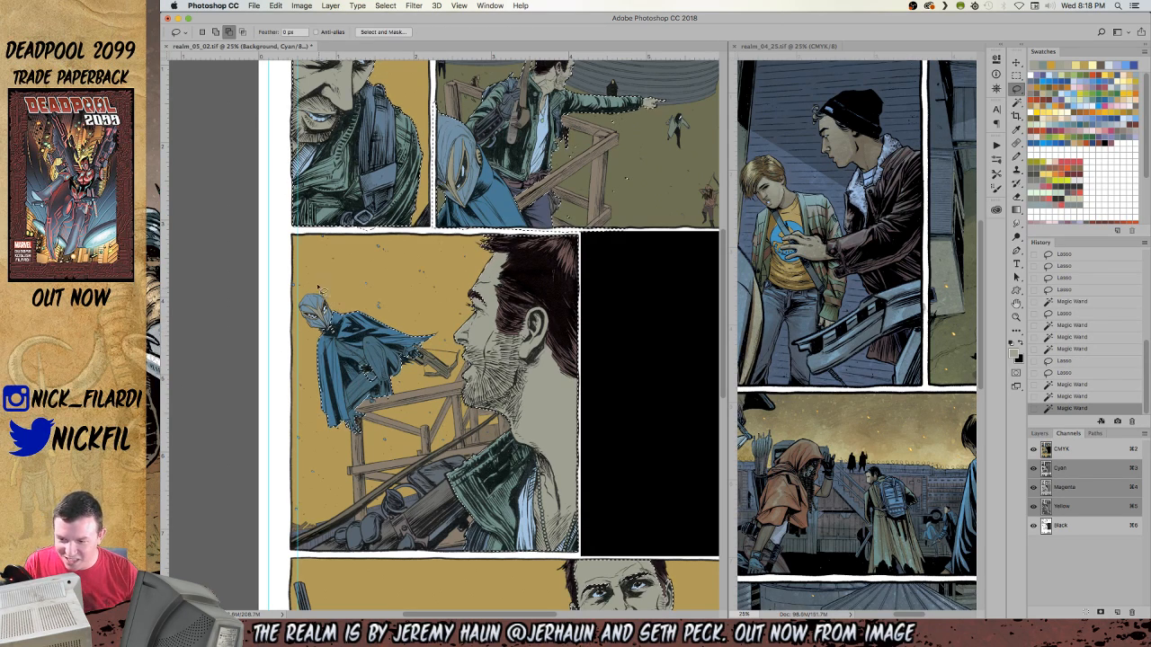
{"action": "mouse_move", "coordinate": [298, 304]}
{"action": "left_mouse_down"}
{"action": "mouse_move", "coordinate": [319, 438]}
{"action": "mouse_move", "coordinate": [374, 428]}
{"action": "mouse_move", "coordinate": [416, 381]}
{"action": "mouse_move", "coordinate": [438, 387]}
{"action": "mouse_move", "coordinate": [459, 363]}
{"action": "mouse_move", "coordinate": [385, 311]}
{"action": "mouse_move", "coordinate": [308, 280]}
{"action": "left_mouse_up"}
{"action": "key", "text": "w"}
{"action": "left_click", "coordinate": [306, 297], "text": "alt"}
{"action": "left_click", "coordinate": [395, 399], "text": "alt"}
{"action": "left_click", "coordinate": [374, 422], "text": "alt"}
{"action": "left_click", "coordinate": [373, 426], "text": "alt"}
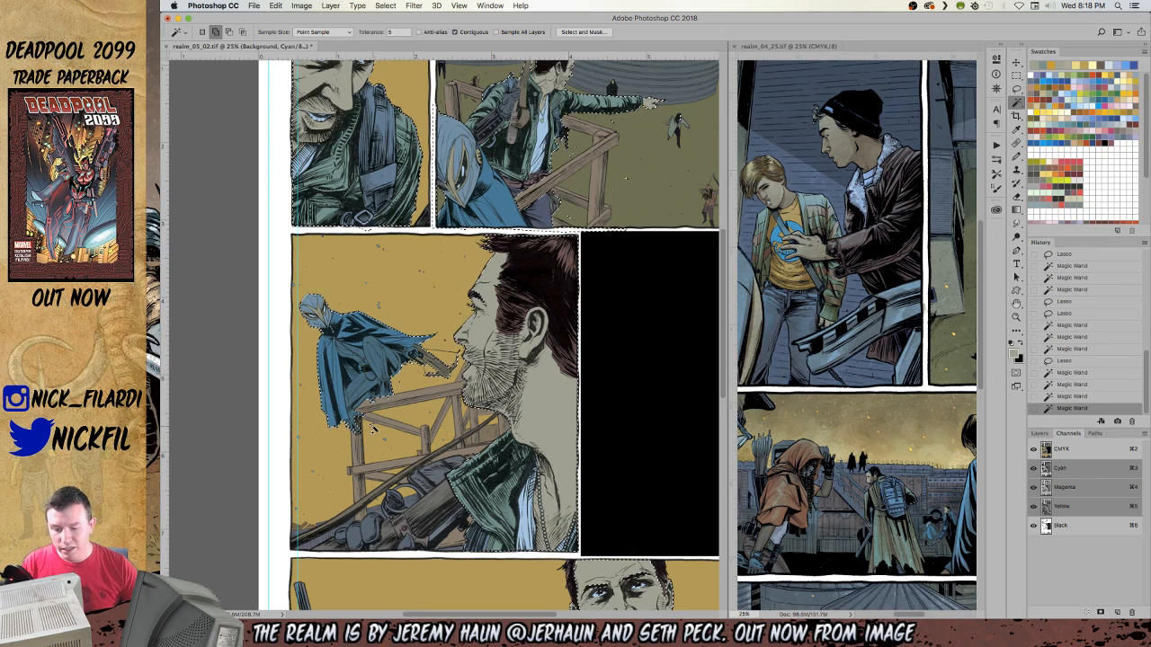
Add the rifle and debris areas along the middle panel's lower edge to the selection with the Magic Wand set to Contiguous.
{"action": "key", "text": "l"}
{"action": "scroll", "coordinate": [490, 333], "scroll_direction": "down", "scroll_amount": 5}
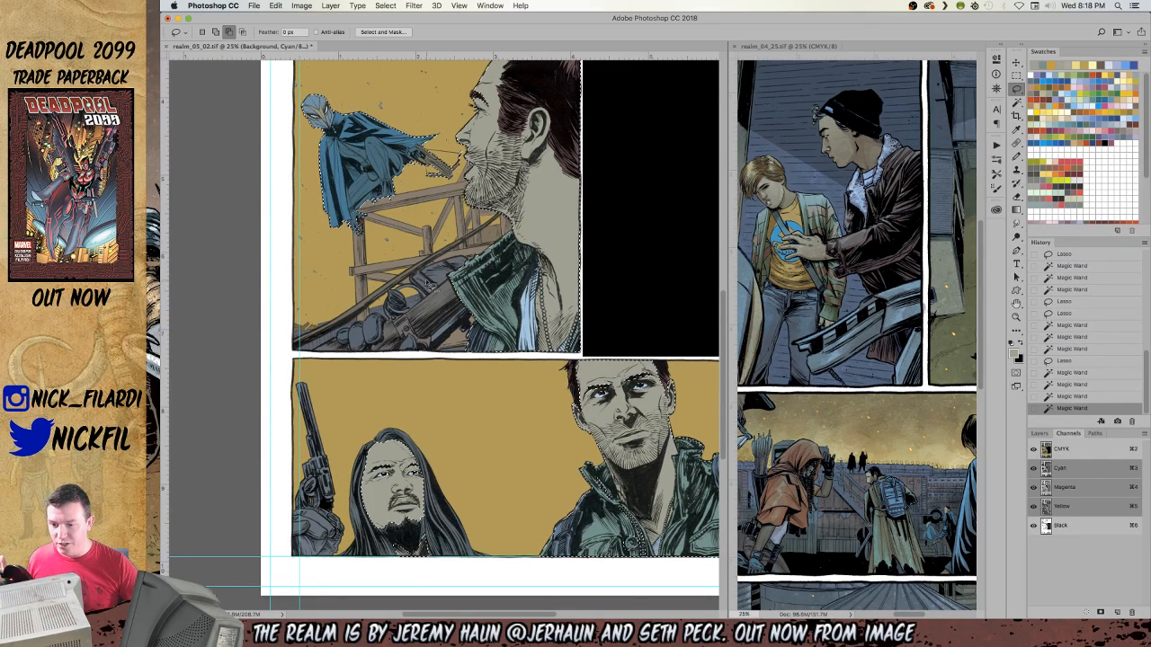
{"action": "key", "text": "w"}
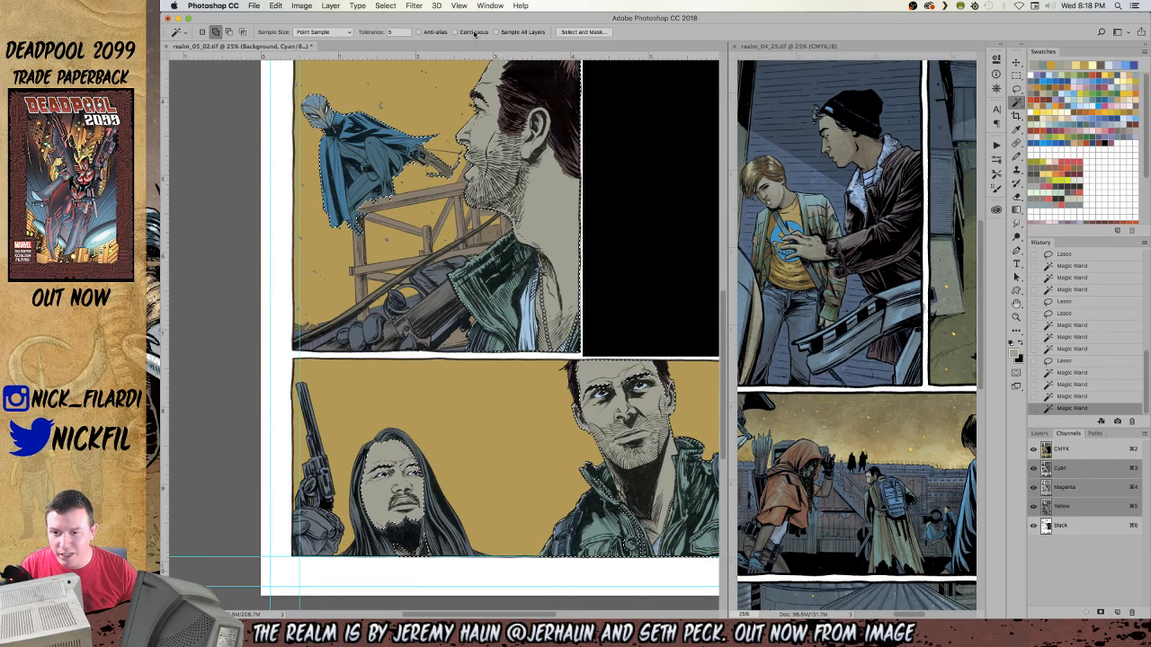
{"action": "left_click", "coordinate": [444, 279]}
{"action": "left_click", "coordinate": [447, 333]}
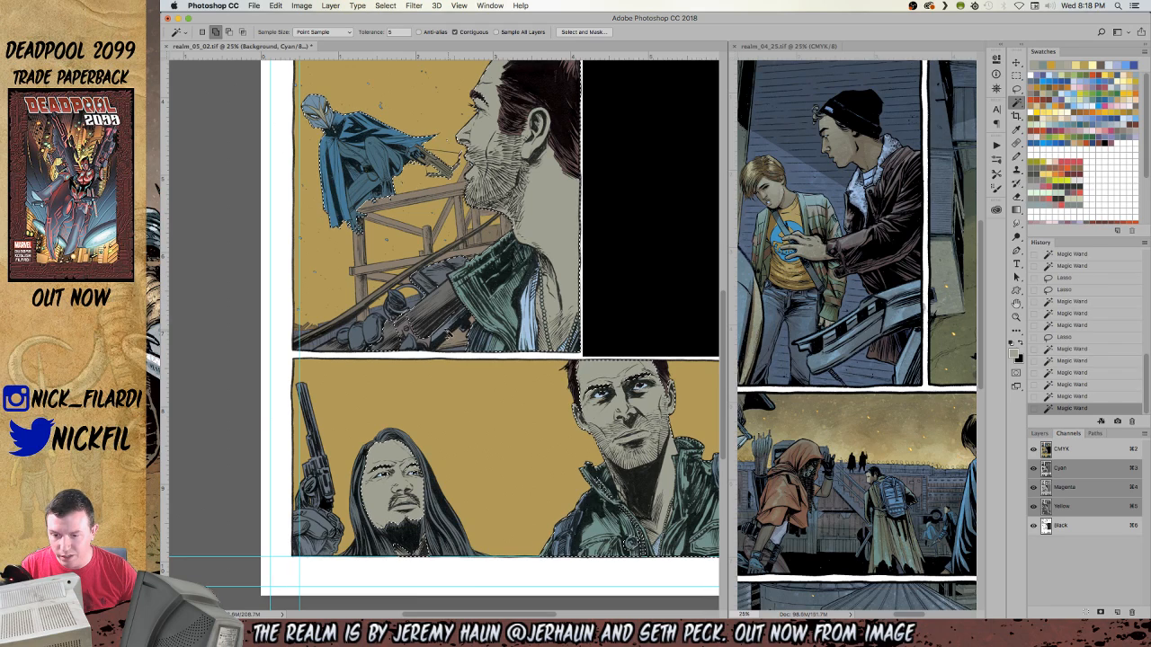
{"action": "left_click", "coordinate": [425, 343]}
{"action": "left_click", "coordinate": [414, 326]}
{"action": "left_click", "coordinate": [398, 308]}
{"action": "left_click", "coordinate": [395, 315]}
{"action": "left_click", "coordinate": [392, 321]}
{"action": "left_click", "coordinate": [390, 329]}
{"action": "left_click", "coordinate": [396, 319]}
{"action": "left_click", "coordinate": [352, 340]}
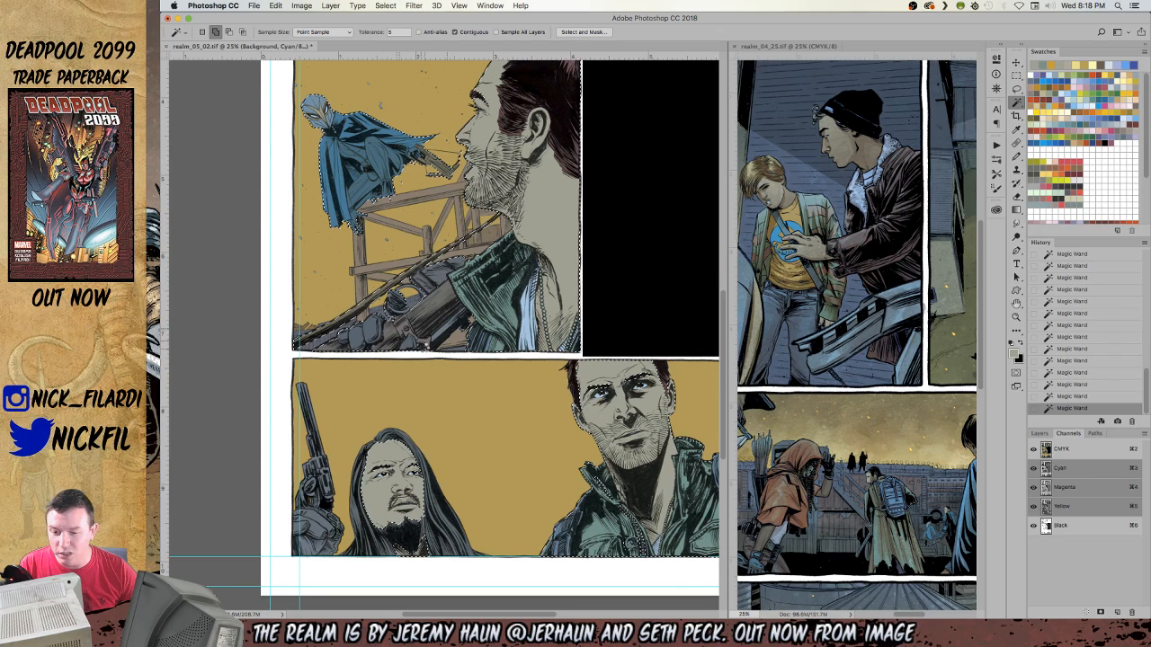
Add the long-haired man and his raised gun in the bottom panel to the selection, excluding the background around them.
{"action": "key", "text": "l"}
{"action": "mouse_move", "coordinate": [340, 376]}
{"action": "left_mouse_down"}
{"action": "mouse_move", "coordinate": [278, 590]}
{"action": "mouse_move", "coordinate": [474, 580]}
{"action": "mouse_move", "coordinate": [504, 529]}
{"action": "mouse_move", "coordinate": [473, 454]}
{"action": "left_mouse_up"}
{"action": "key", "text": "w"}
{"action": "left_click", "coordinate": [276, 490]}
{"action": "left_click", "coordinate": [274, 467]}
{"action": "left_click", "coordinate": [478, 565], "text": "alt"}
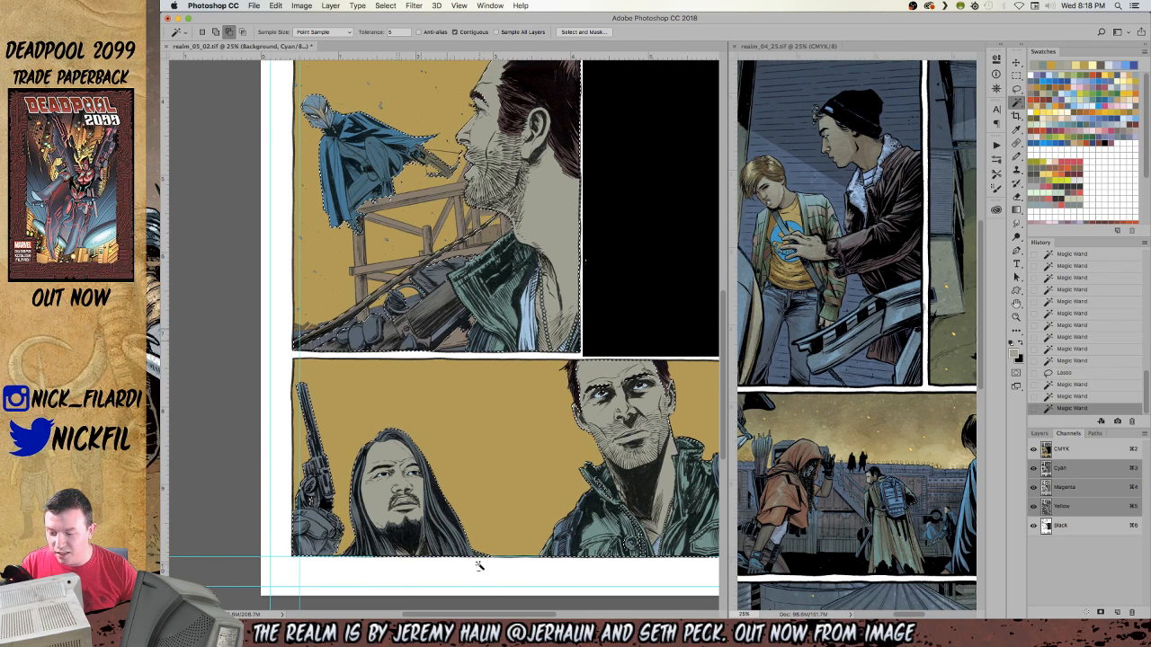
Lasso the jacketed man in the bottom panel into the selection and subtract the surrounding background and page margin.
{"action": "key", "text": "l"}
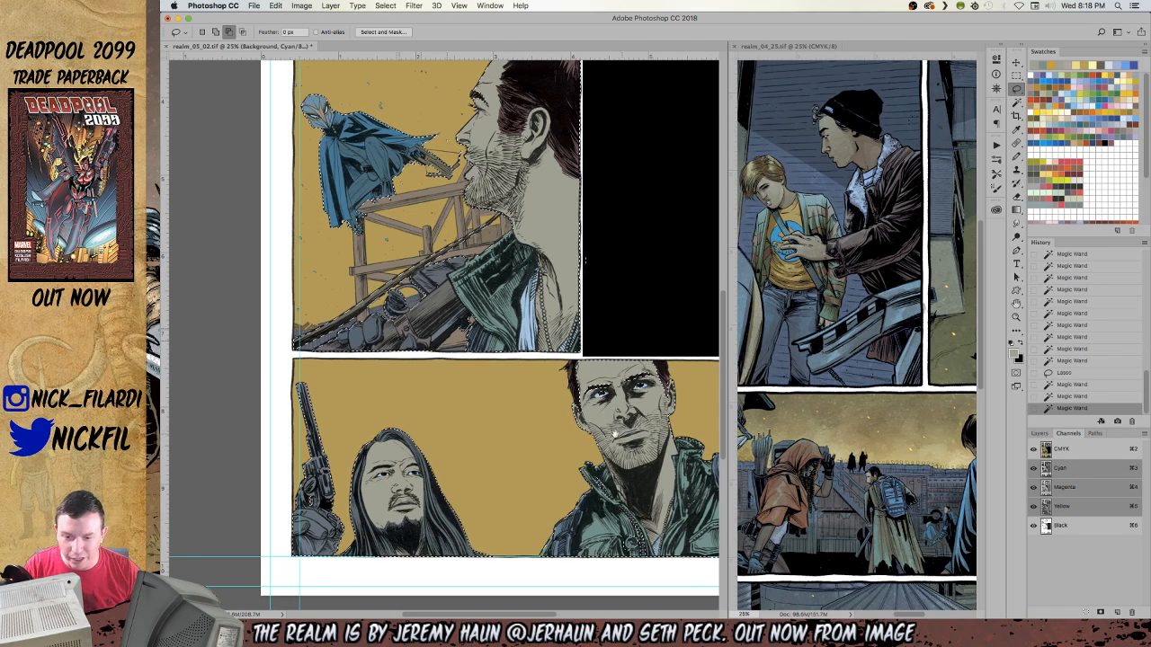
{"action": "scroll", "coordinate": [629, 428], "scroll_direction": "right", "scroll_amount": 3}
{"action": "left_click", "coordinate": [508, 358], "text": "shift"}
{"action": "left_click_drag", "start_coordinate": [449, 547], "coordinate": [580, 601]}
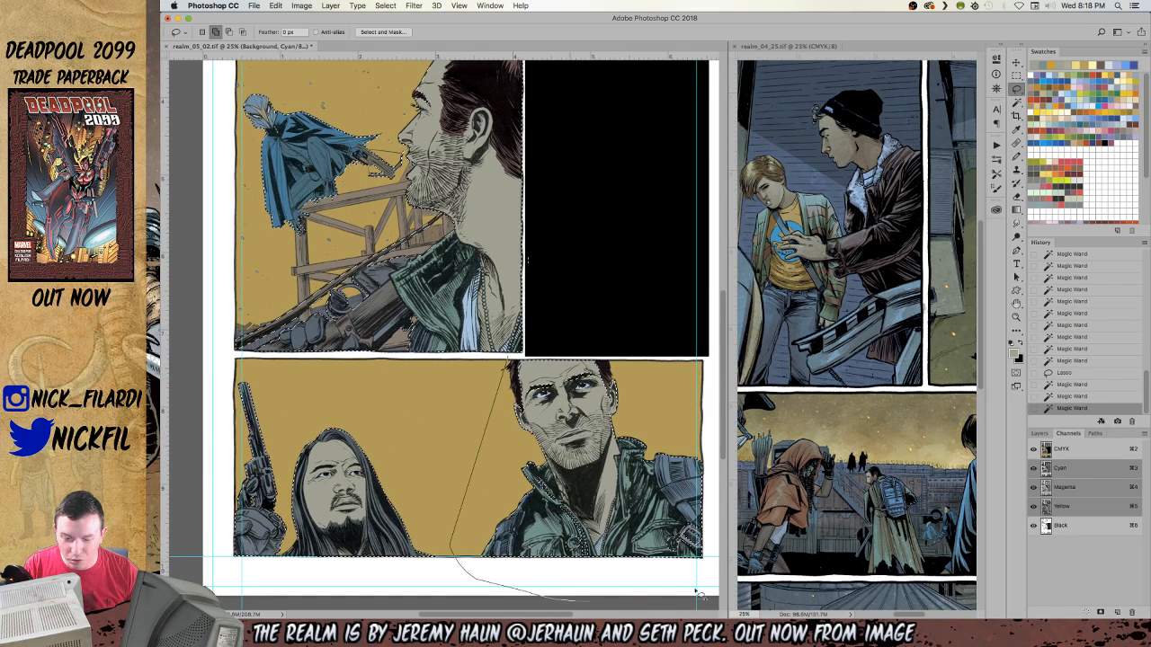
{"action": "left_click", "coordinate": [664, 559], "text": "alt"}
{"action": "left_click", "coordinate": [645, 436], "text": "alt"}
{"action": "left_click", "coordinate": [497, 358], "text": "alt"}
{"action": "key", "text": "w"}
{"action": "left_click", "coordinate": [554, 404], "text": "alt"}
{"action": "left_click", "coordinate": [372, 506], "text": "alt"}
{"action": "left_click", "coordinate": [390, 573], "text": "alt"}
Clean stray selected specks out of the second panel's ground area with the Lasso.
{"action": "mouse_move", "coordinate": [338, 374]}
{"action": "left_mouse_down"}
{"action": "mouse_move", "coordinate": [634, 578]}
{"action": "mouse_move", "coordinate": [518, 603]}
{"action": "left_mouse_up"}
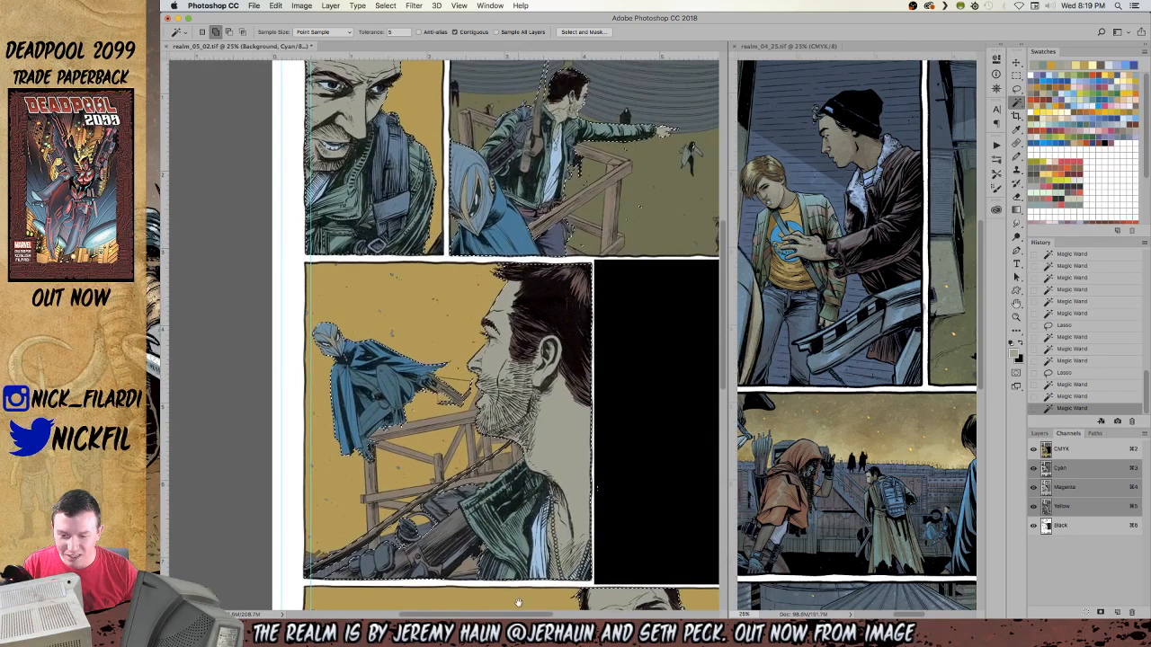
{"action": "scroll", "coordinate": [501, 436], "scroll_direction": "up", "scroll_amount": 3}
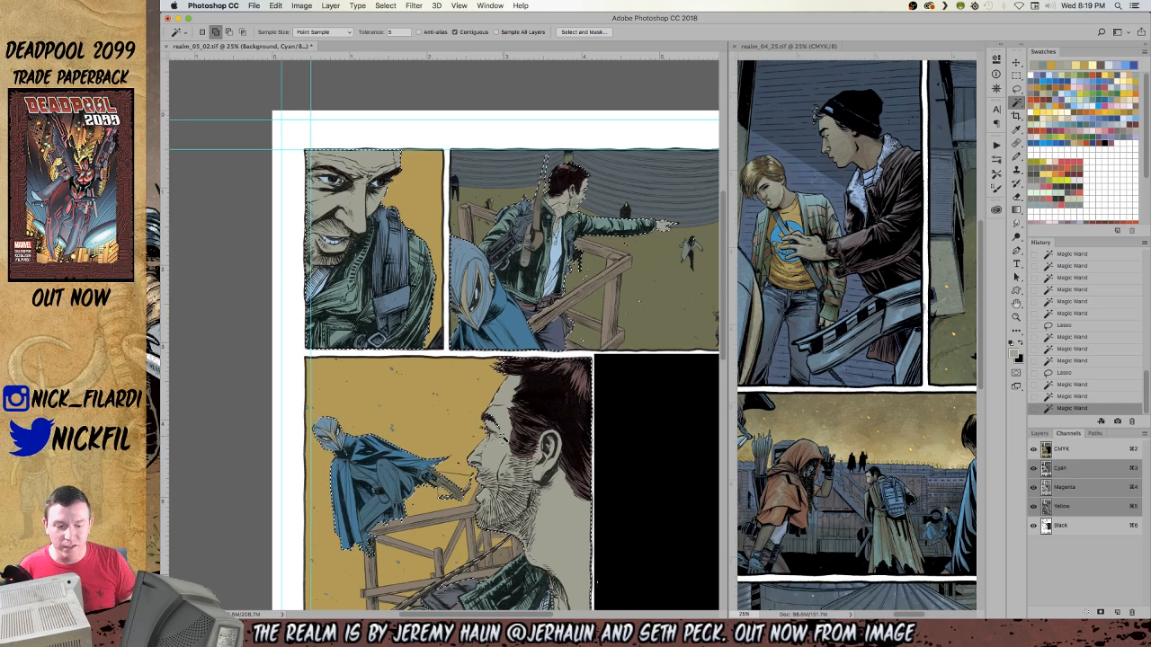
{"action": "key", "text": "l"}
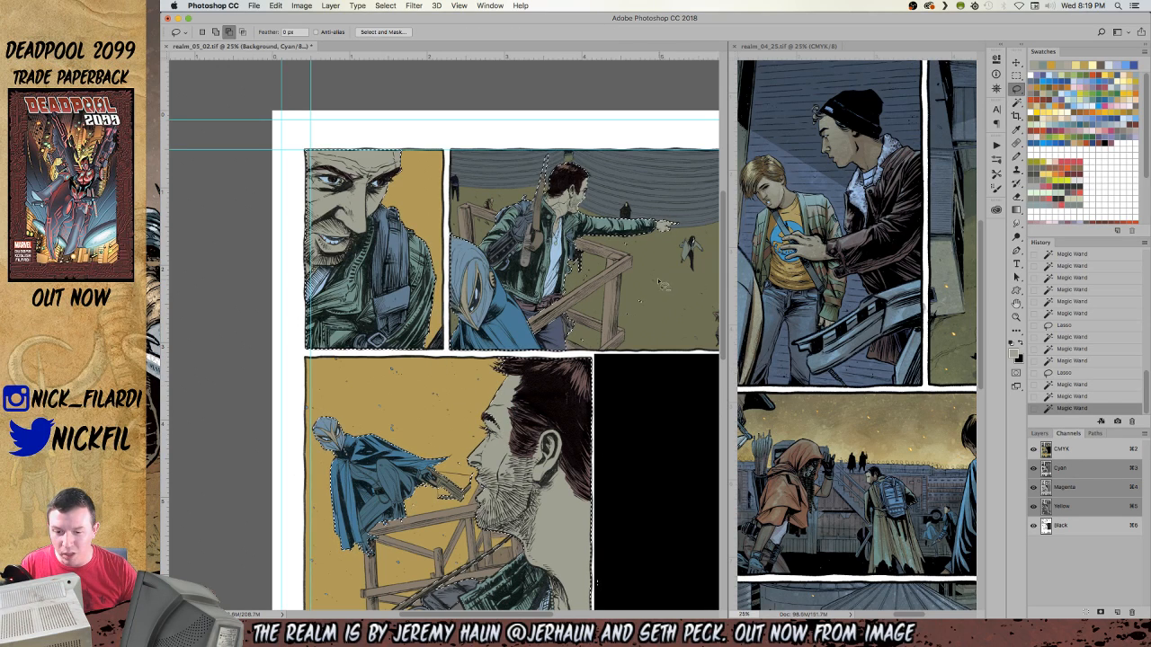
{"action": "mouse_move", "coordinate": [654, 339]}
{"action": "left_mouse_down"}
{"action": "mouse_move", "coordinate": [634, 255]}
{"action": "mouse_move", "coordinate": [660, 271]}
{"action": "left_mouse_up"}
{"action": "mouse_move", "coordinate": [595, 331]}
{"action": "left_mouse_down"}
{"action": "mouse_move", "coordinate": [583, 341]}
{"action": "mouse_move", "coordinate": [611, 342]}
{"action": "left_mouse_up"}
{"action": "left_click_drag", "start_coordinate": [671, 369], "coordinate": [597, 391]}
{"action": "left_click", "coordinate": [860, 414]}
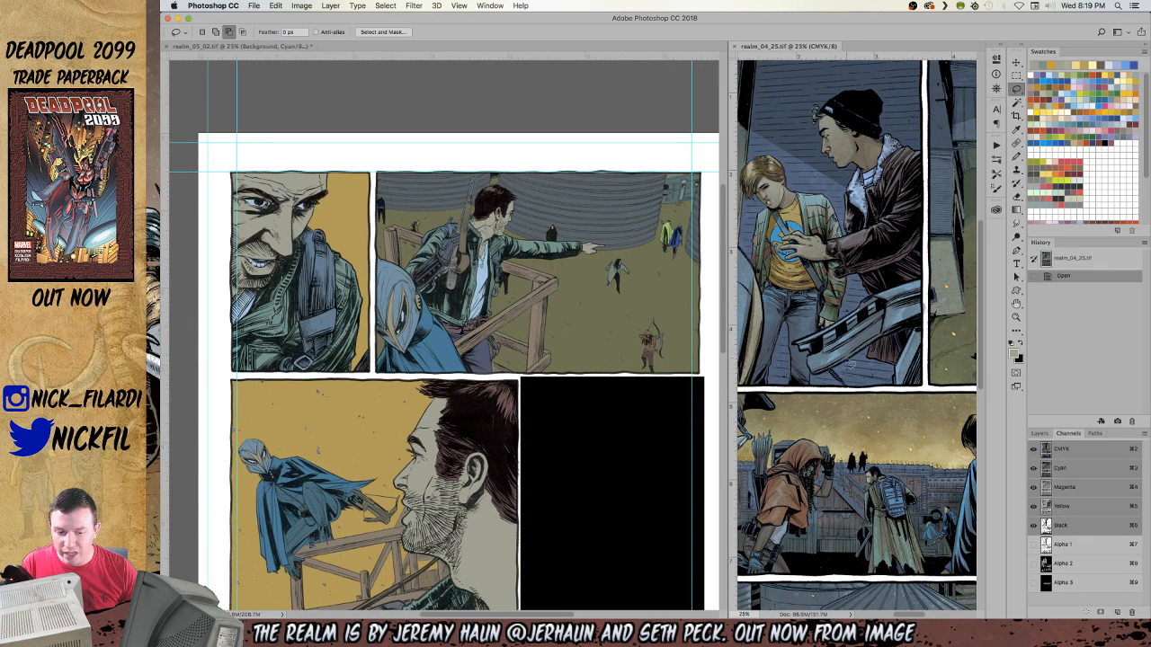
{"action": "left_click", "coordinate": [410, 406]}
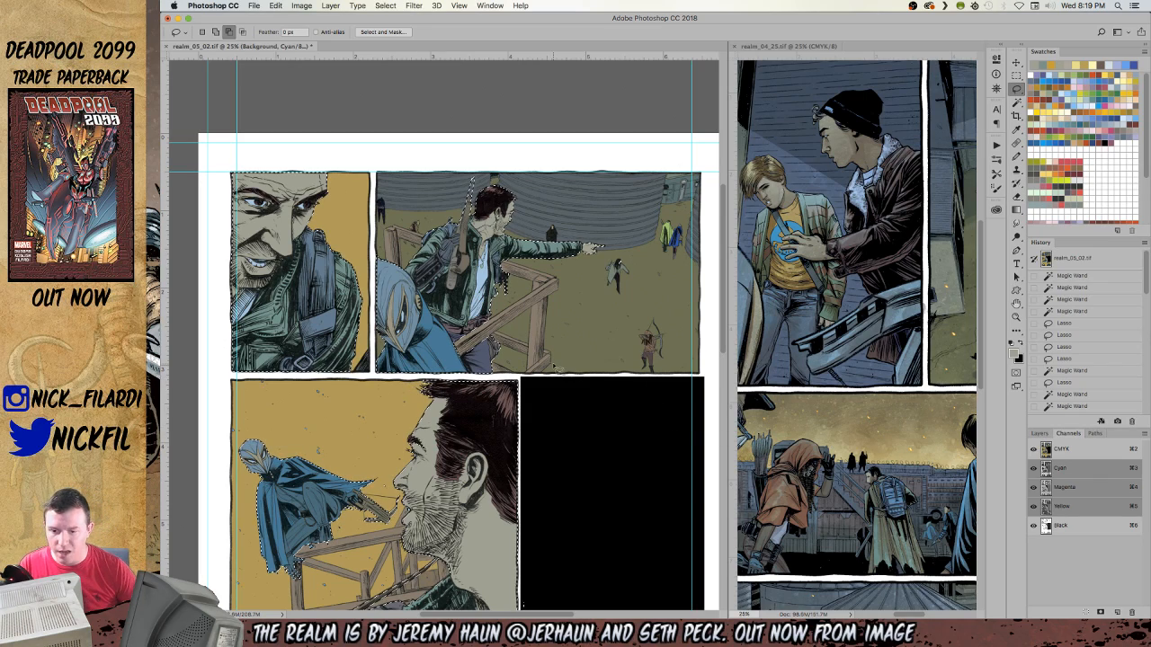
{"action": "left_click_drag", "start_coordinate": [562, 492], "coordinate": [573, 386]}
{"action": "key", "text": "z"}
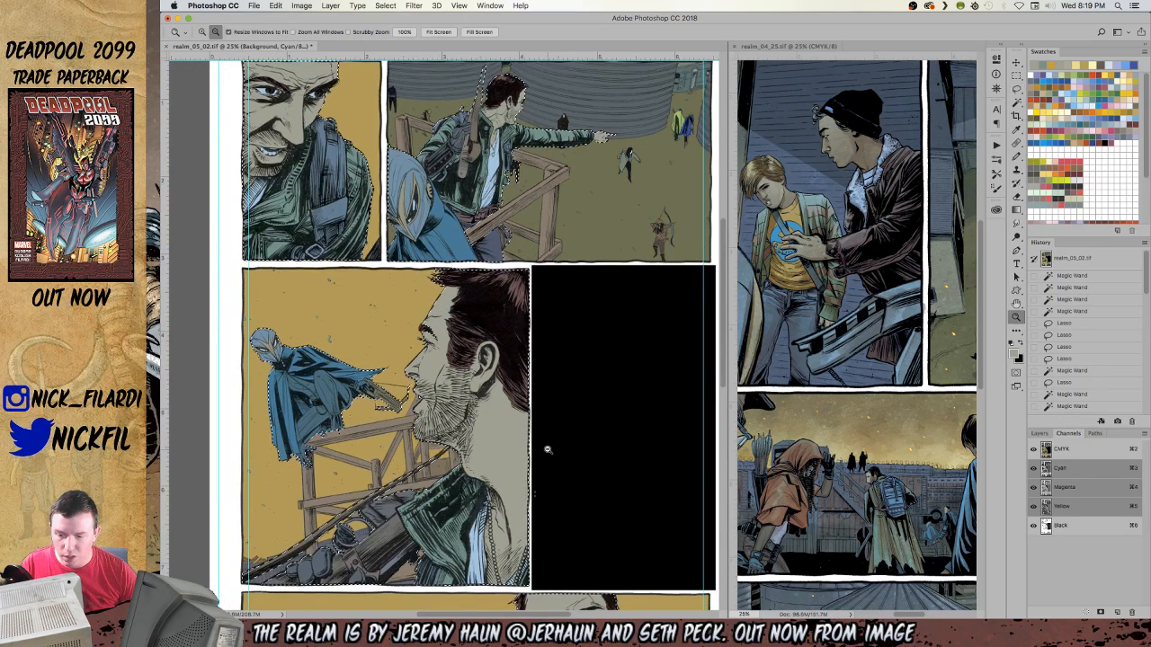
Compare the whole page with the reference page realm_04_25.tif, examining the figures and backgrounds in the reference's lower panels.
{"action": "left_click", "coordinate": [547, 451], "text": "alt"}
{"action": "left_click", "coordinate": [840, 539]}
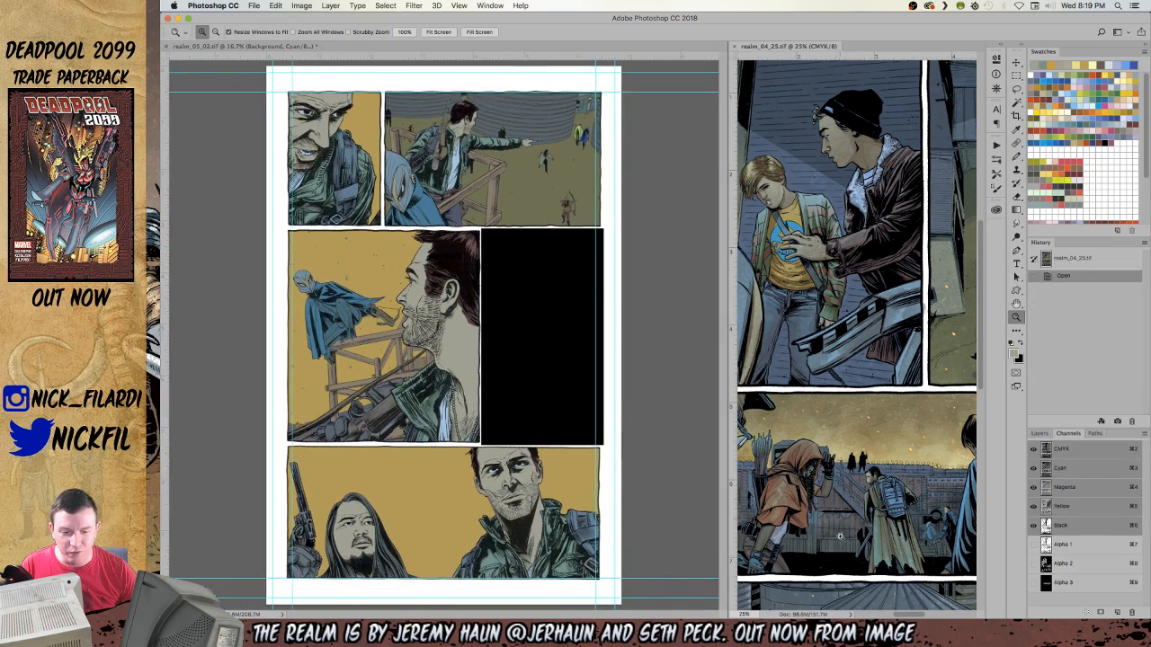
{"action": "left_click", "coordinate": [837, 439], "text": "alt"}
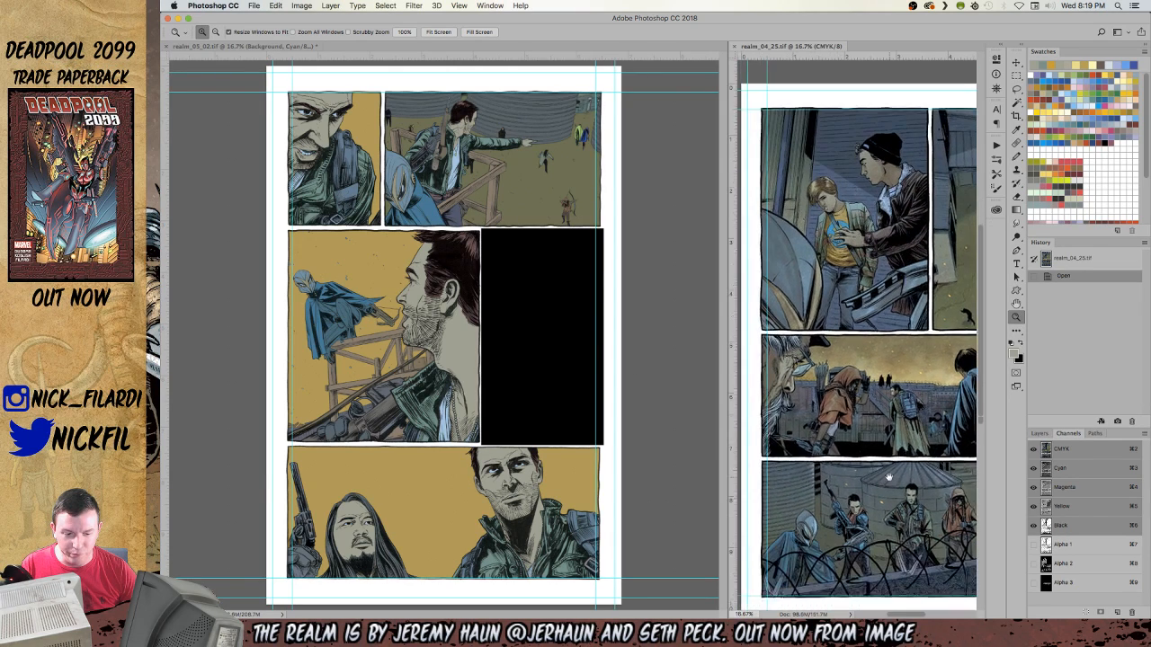
{"action": "left_click", "coordinate": [865, 417], "text": "alt"}
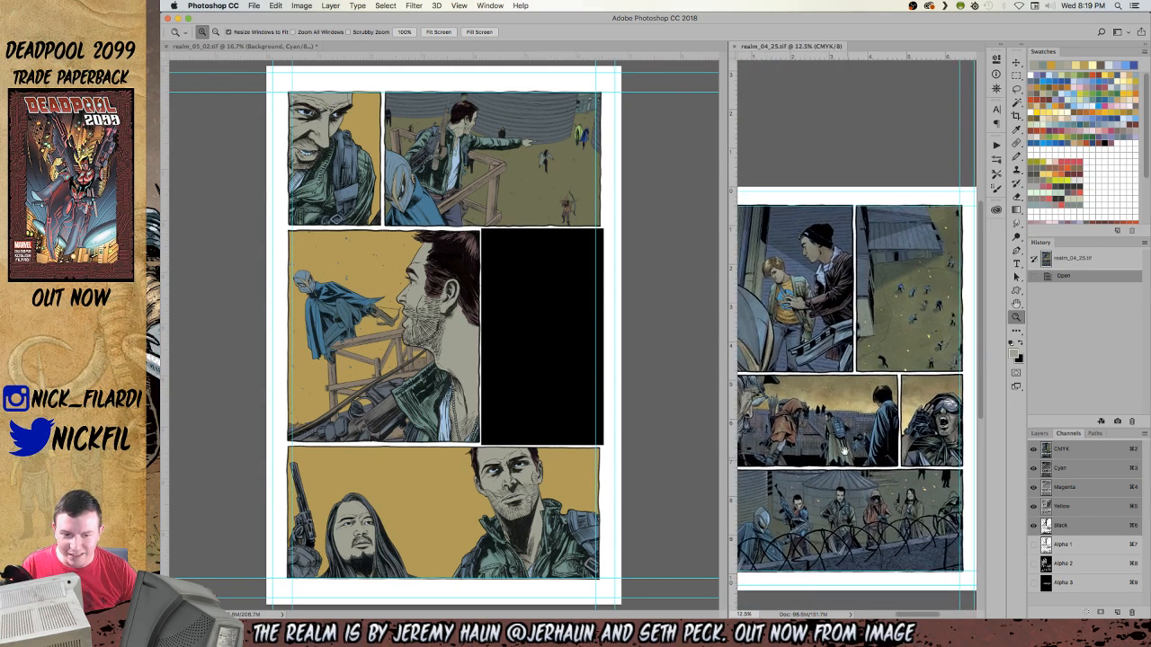
{"action": "left_click", "coordinate": [529, 335]}
{"action": "left_click", "coordinate": [456, 312]}
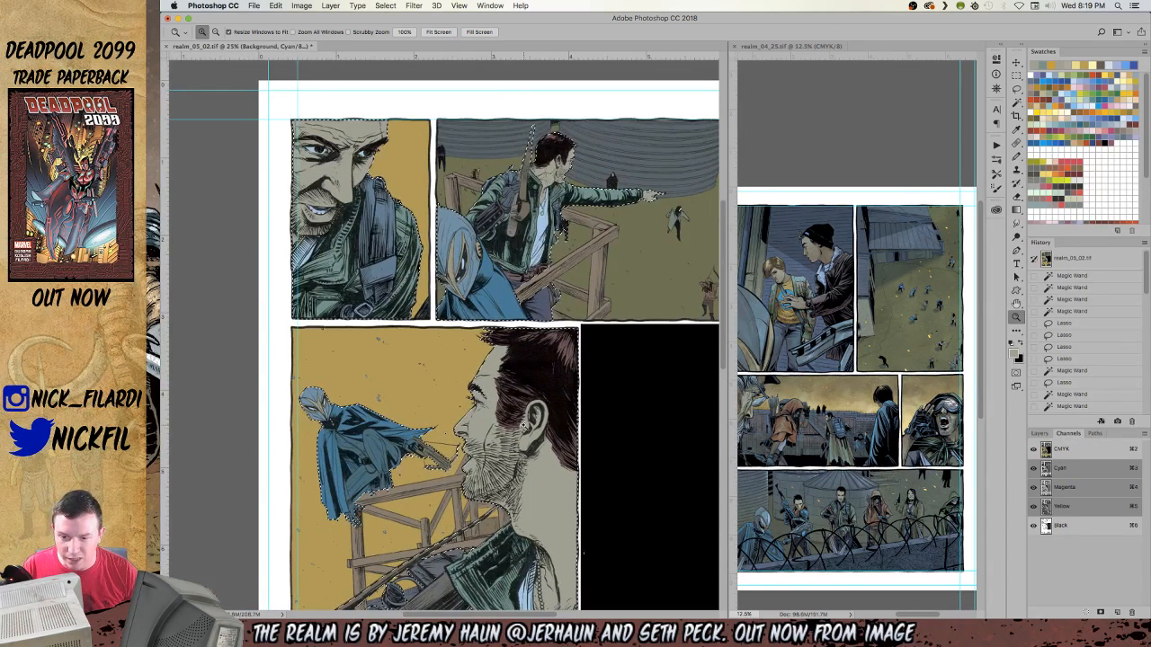
{"action": "left_click_drag", "start_coordinate": [541, 353], "coordinate": [533, 427]}
{"action": "left_click", "coordinate": [871, 455]}
{"action": "left_click", "coordinate": [883, 482]}
{"action": "left_click_drag", "start_coordinate": [836, 520], "coordinate": [897, 417]}
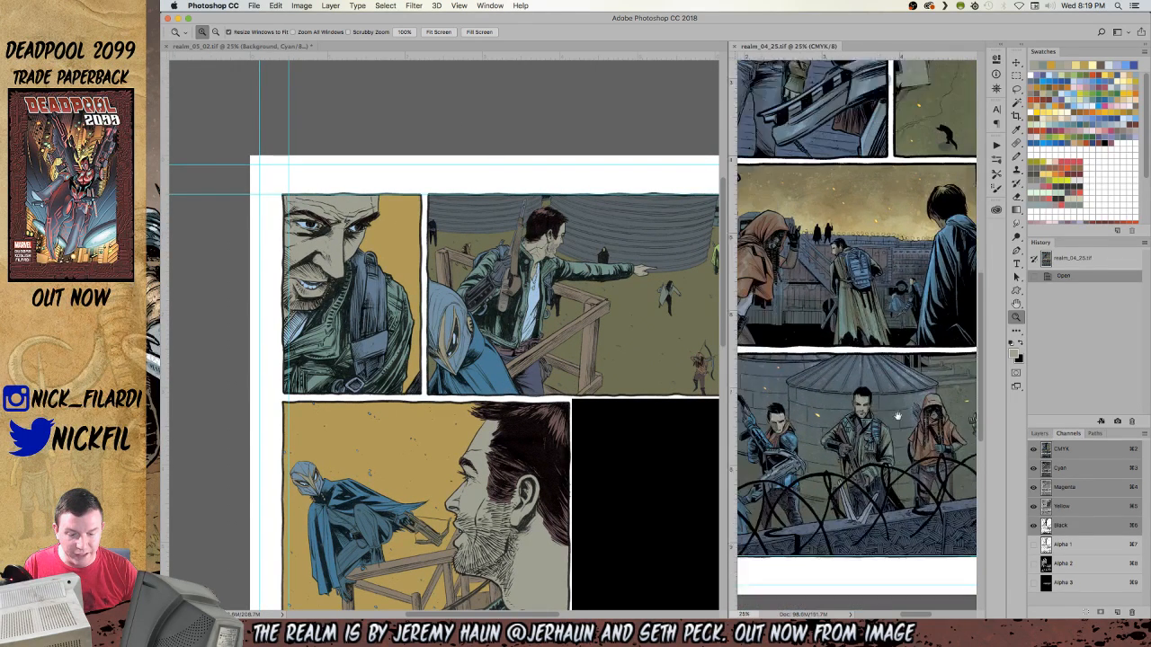
{"action": "scroll", "coordinate": [898, 417], "scroll_direction": "down", "scroll_amount": 2}
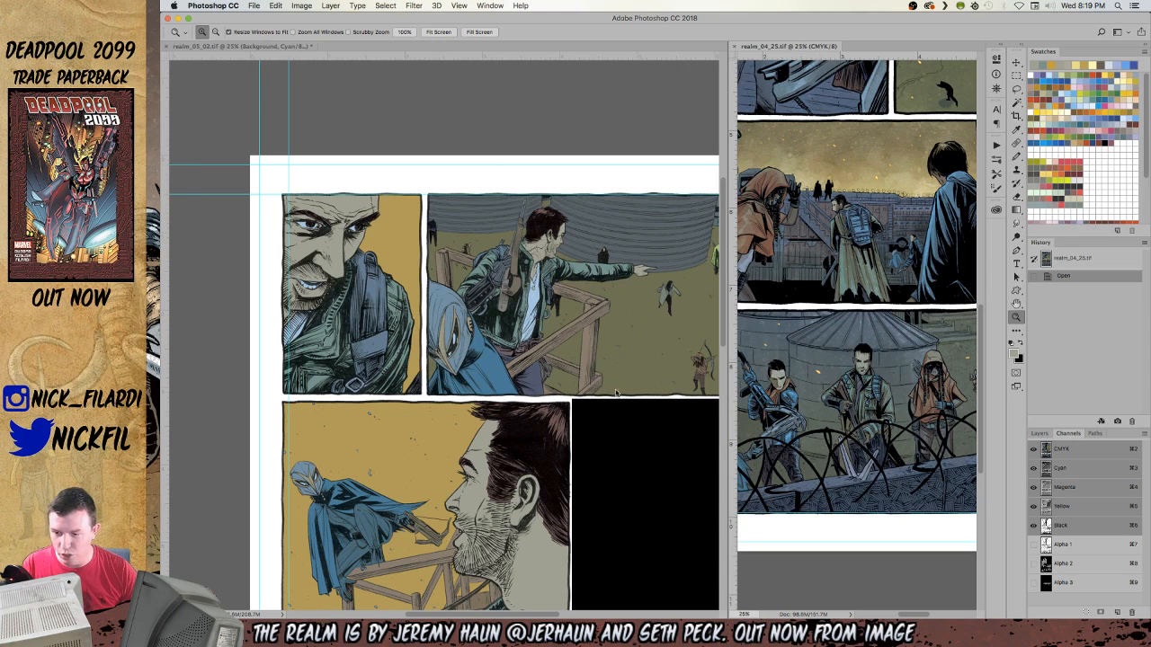
{"action": "left_click", "coordinate": [503, 451]}
{"action": "left_click_drag", "start_coordinate": [502, 451], "coordinate": [519, 423]}
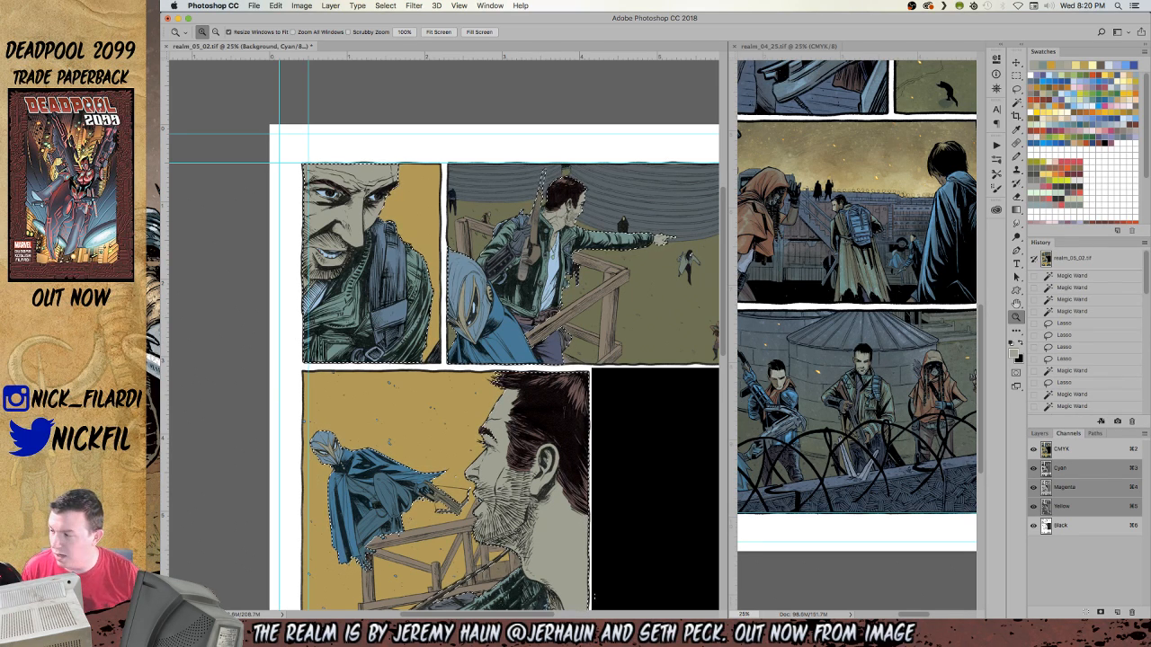
{"action": "key", "text": "super+Tab"}
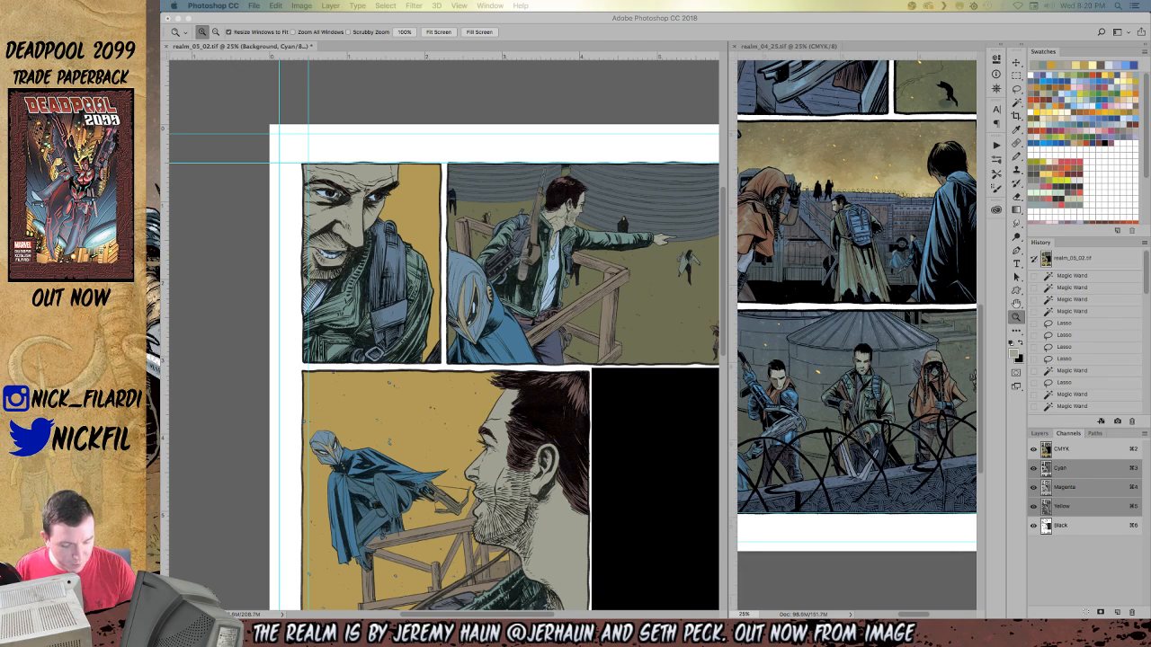
Widen the realm_05_02.tif document window beside the reference page and frame the page's top panels.
{"action": "left_click", "coordinate": [370, 224]}
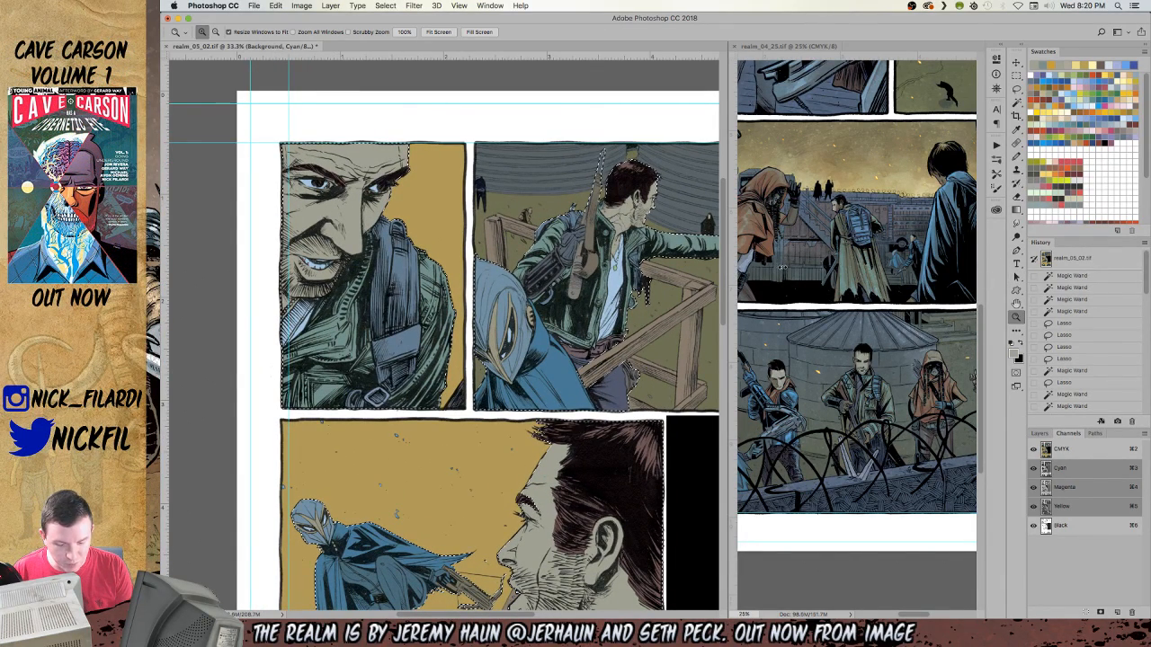
{"action": "scroll", "coordinate": [710, 275], "scroll_direction": "down", "scroll_amount": 1}
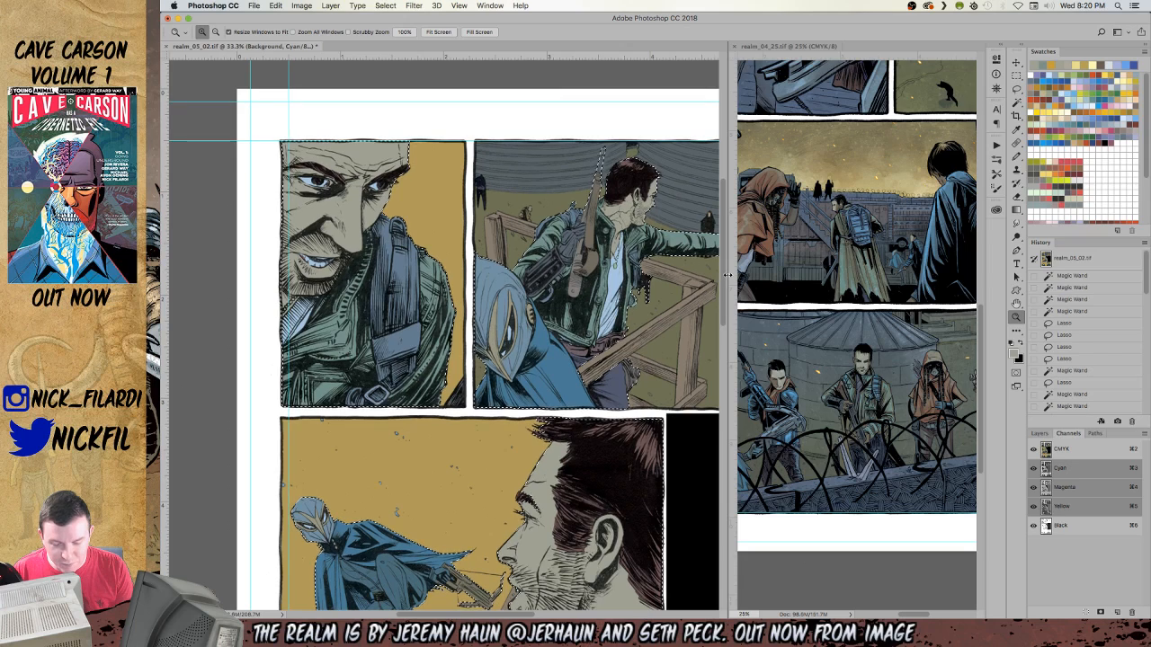
{"action": "left_click_drag", "start_coordinate": [730, 276], "coordinate": [824, 279]}
{"action": "key", "text": "h"}
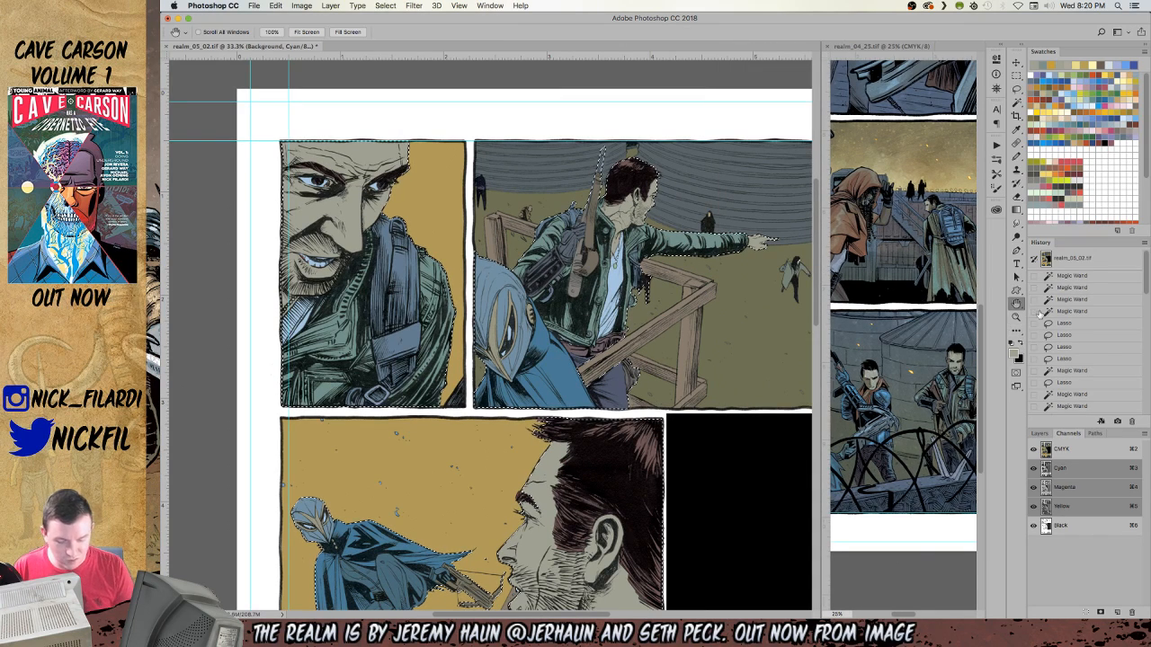
{"action": "left_click_drag", "start_coordinate": [505, 376], "coordinate": [593, 419]}
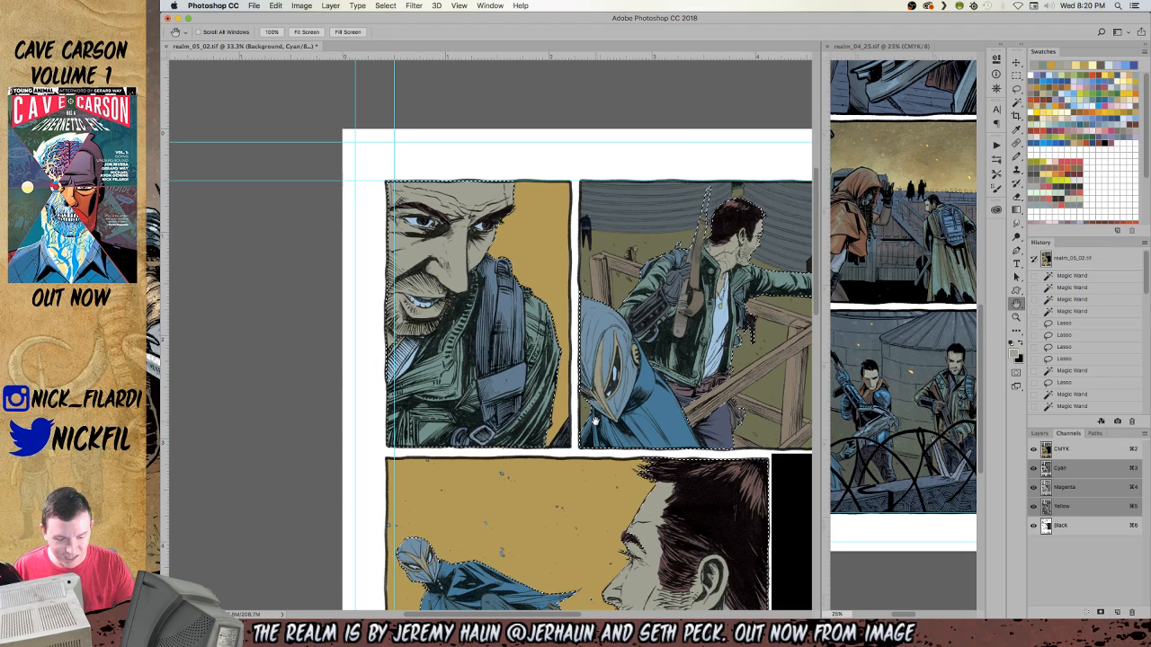
Lasso the shadow shapes on the forehead and along the nose of the first panel's man out of the selection.
{"action": "key", "text": "l"}
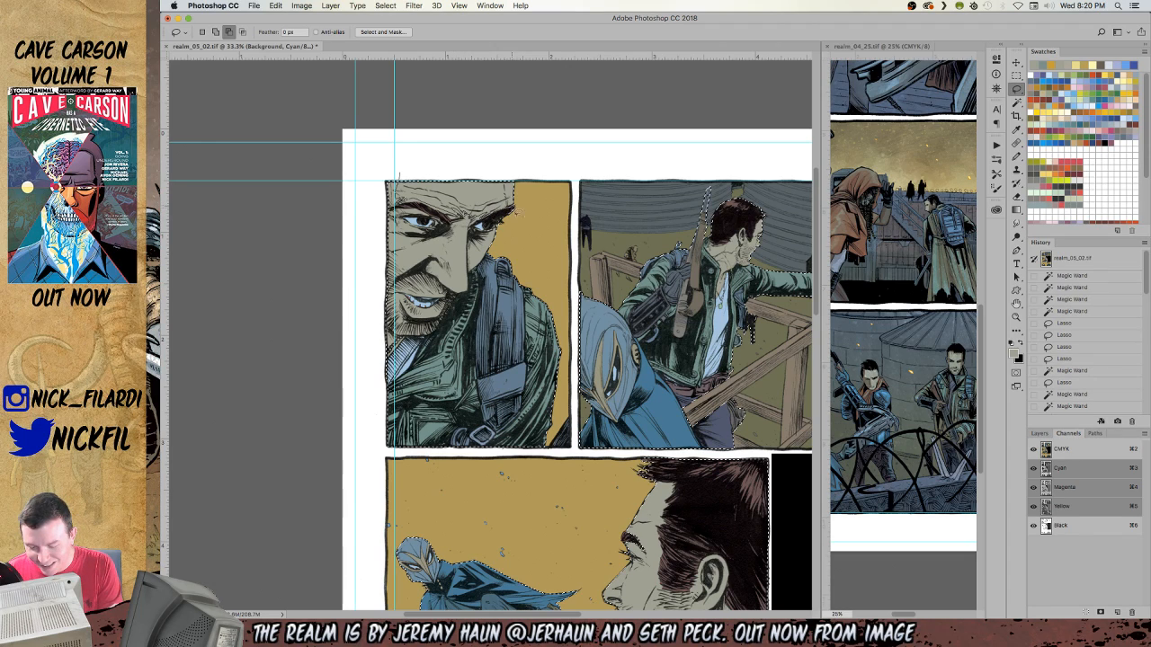
{"action": "left_click_drag", "start_coordinate": [504, 183], "coordinate": [501, 166]}
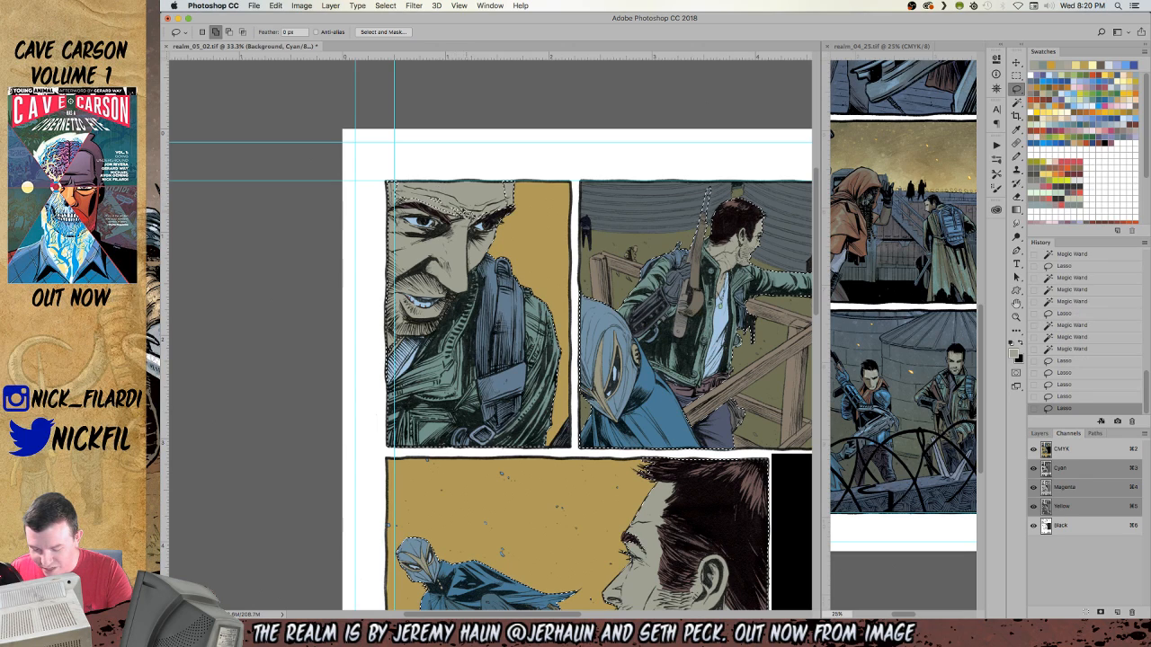
{"action": "mouse_move", "coordinate": [469, 203]}
{"action": "left_mouse_down"}
{"action": "mouse_move", "coordinate": [462, 197]}
{"action": "mouse_move", "coordinate": [468, 207]}
{"action": "mouse_move", "coordinate": [504, 187]}
{"action": "left_mouse_up"}
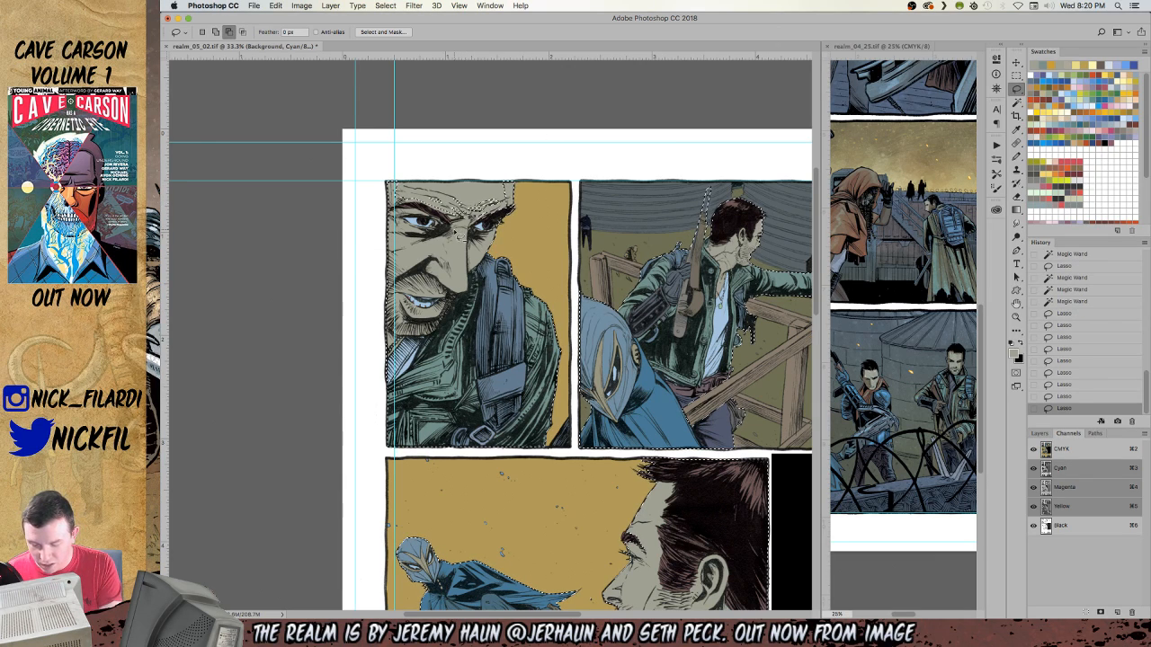
{"action": "left_click_drag", "start_coordinate": [467, 274], "coordinate": [468, 238]}
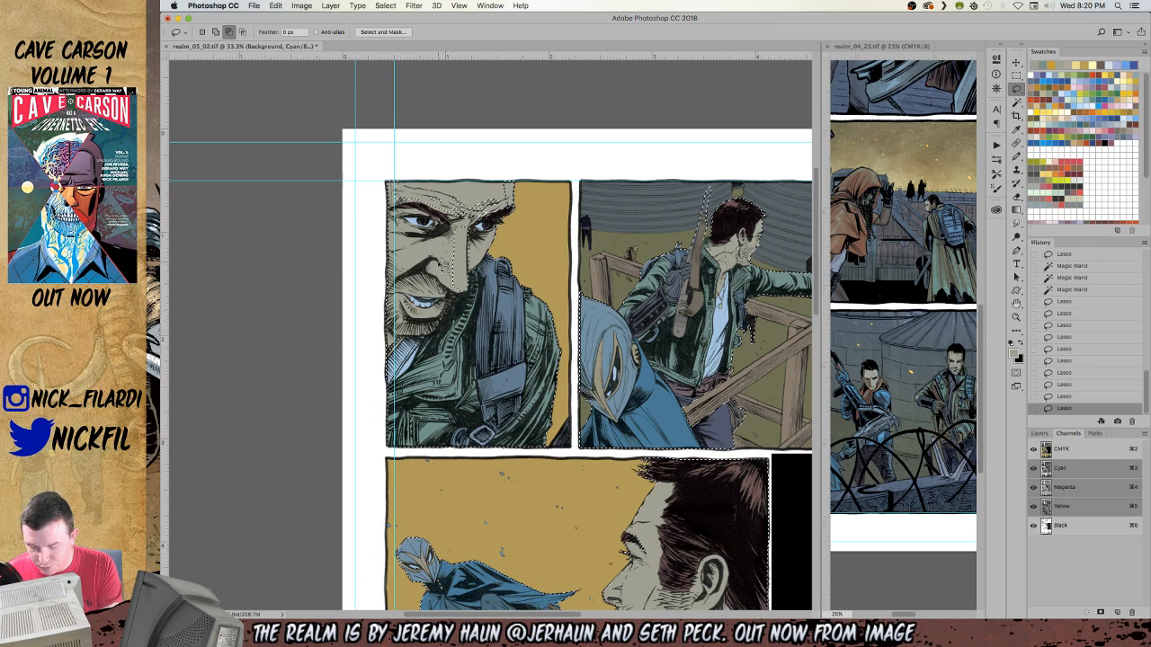
{"action": "left_click_drag", "start_coordinate": [460, 289], "coordinate": [443, 255]}
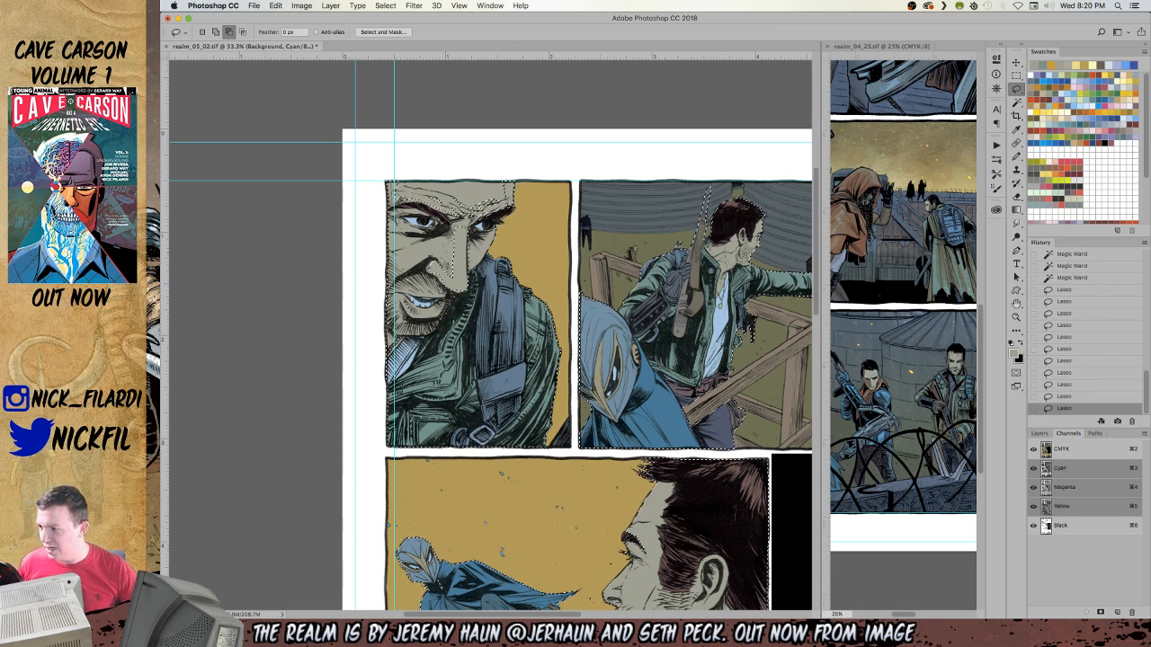
{"action": "key", "text": "super+Tab"}
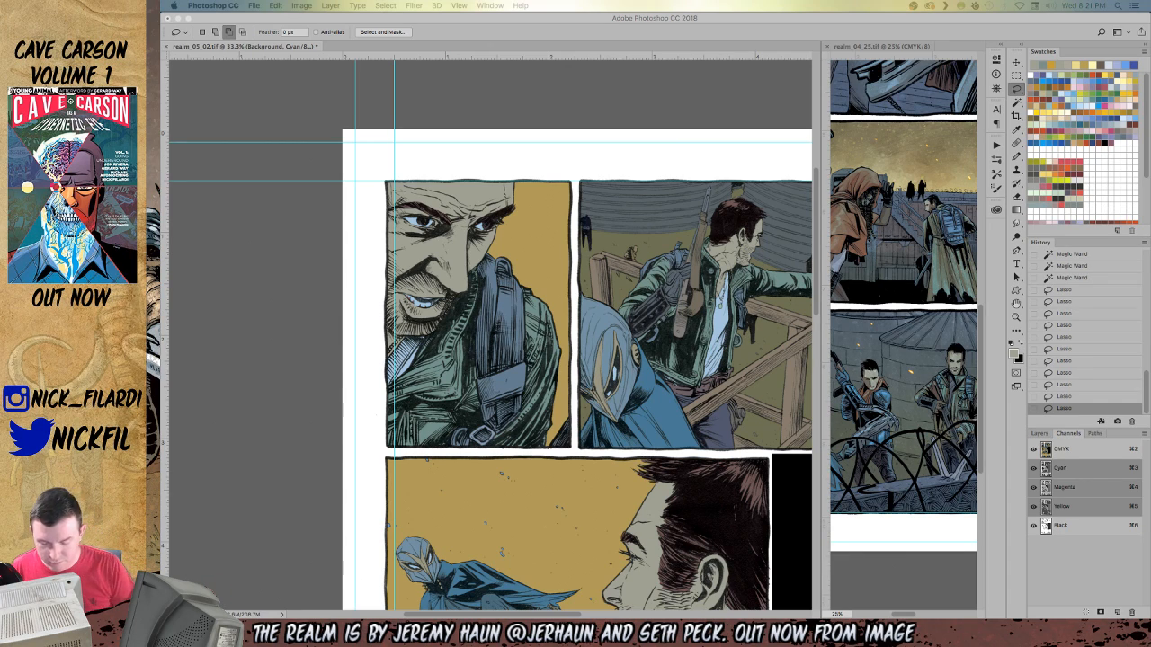
{"action": "left_click", "coordinate": [542, 302]}
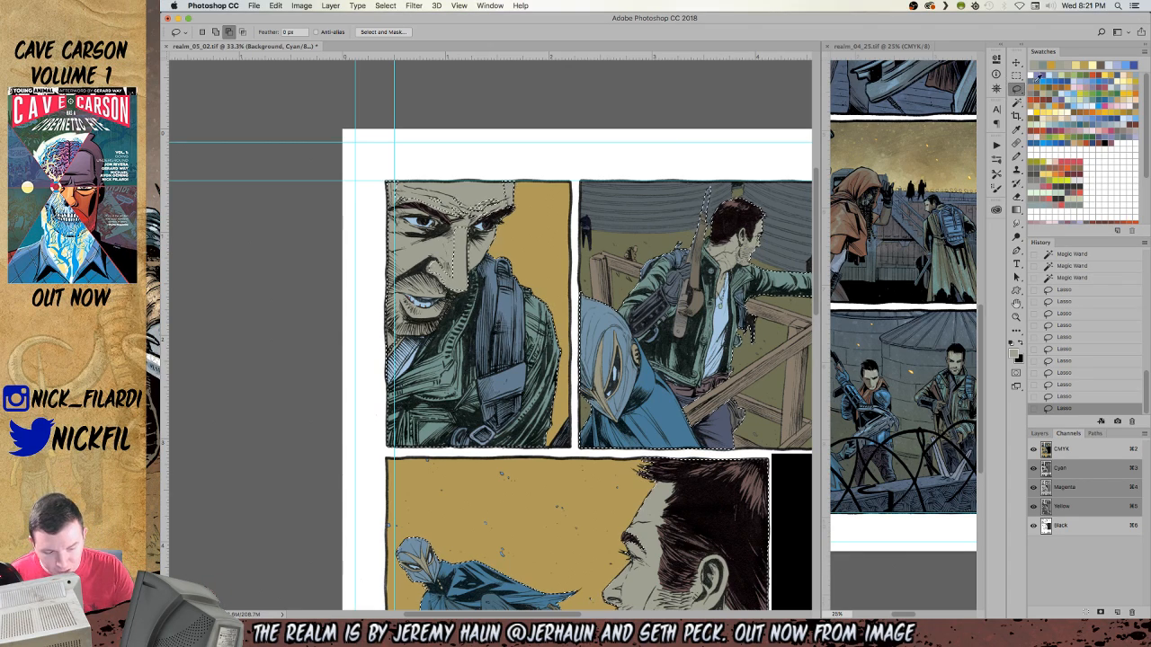
Choose a light blue swatch for the Pencil, undo the trial stroke, and set the blending mode to Normal.
{"action": "key", "text": "b"}
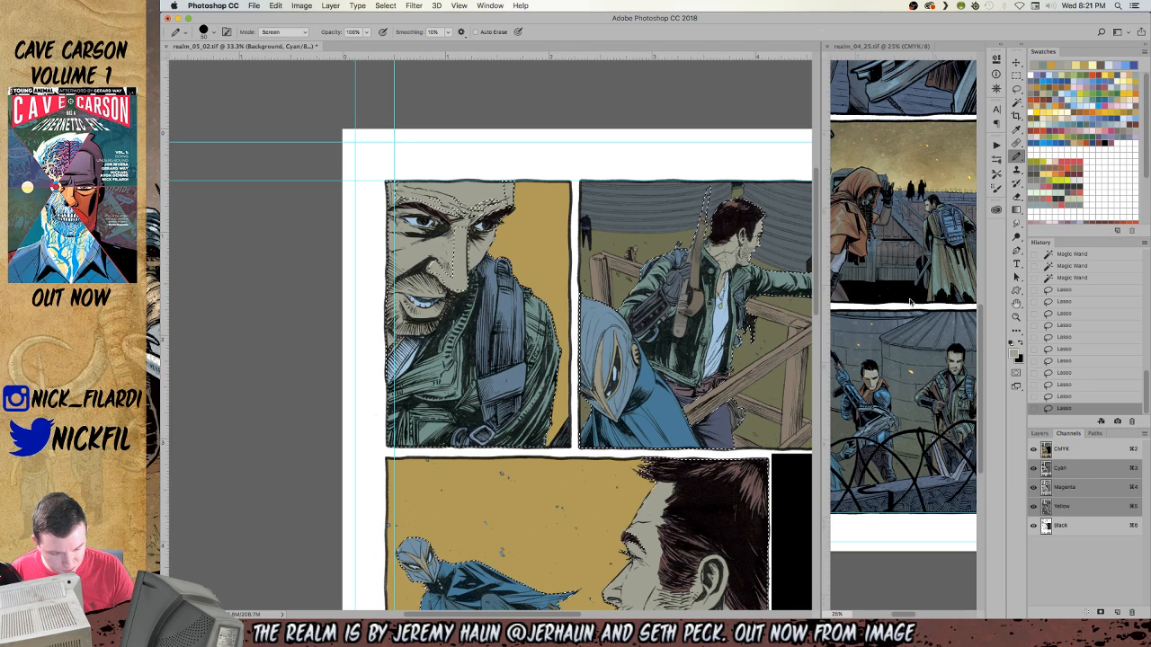
{"action": "left_click", "coordinate": [1083, 102]}
{"action": "left_click", "coordinate": [500, 244]}
{"action": "key", "text": "super+z"}
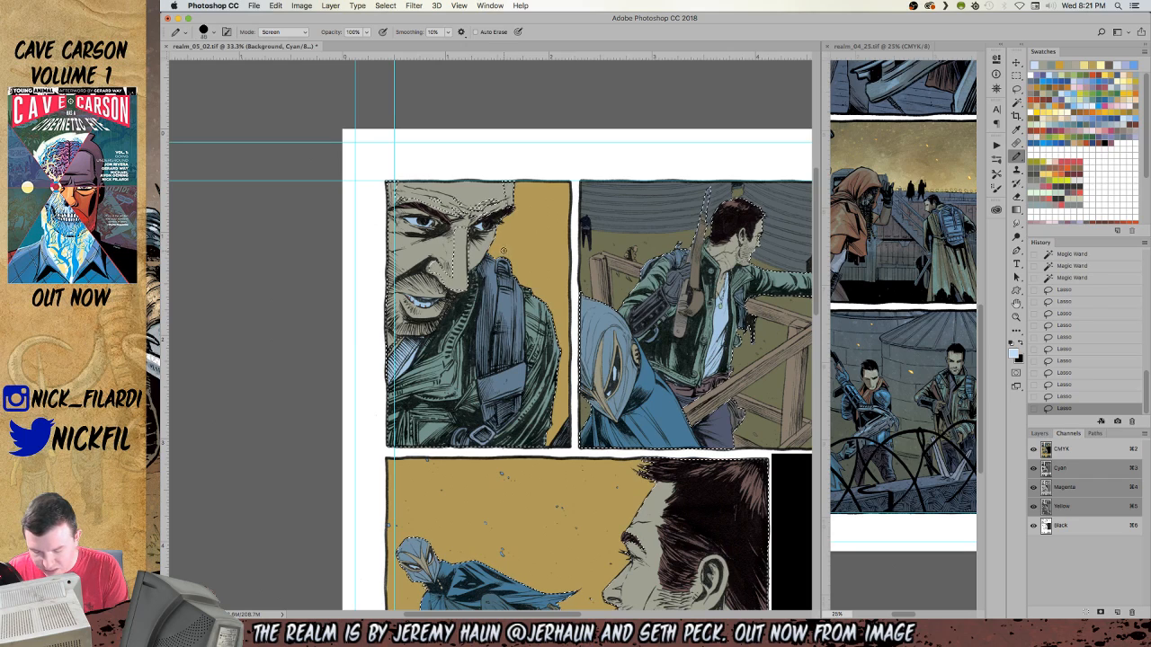
{"action": "left_click", "coordinate": [283, 32]}
{"action": "left_click", "coordinate": [275, 11]}
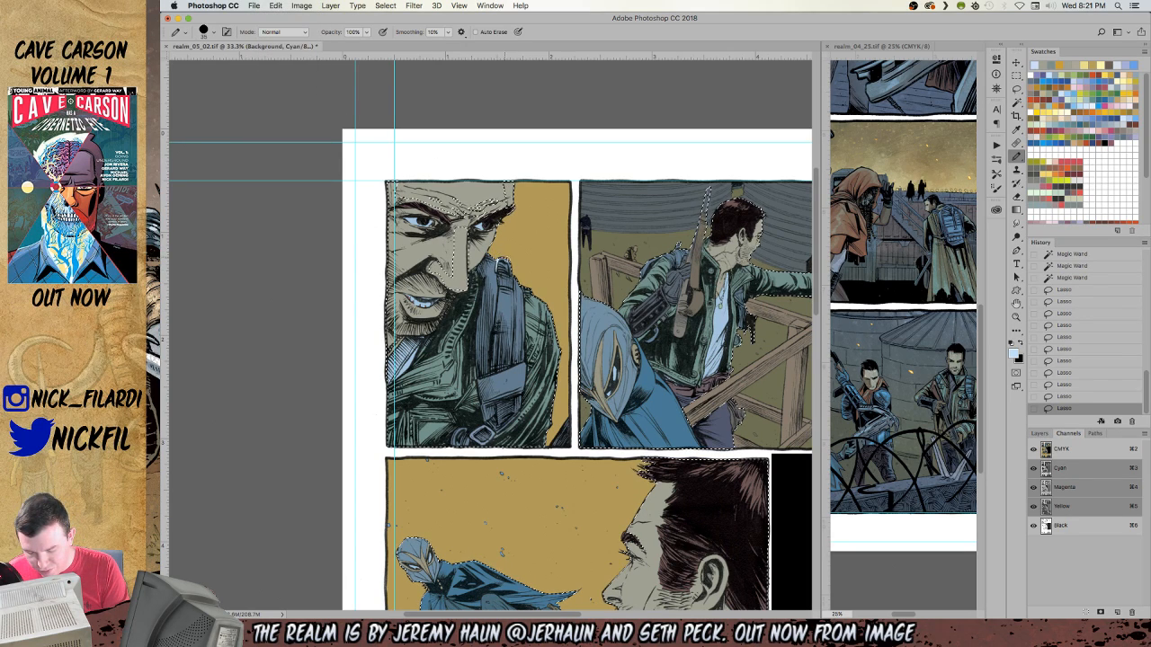
Pencil highlights along the first panel man's backpack strap with light blue and tones sampled from the strap, using 30% and 100% opacity.
{"action": "left_click_drag", "start_coordinate": [498, 265], "coordinate": [509, 264]}
{"action": "left_click", "coordinate": [506, 289], "text": "alt"}
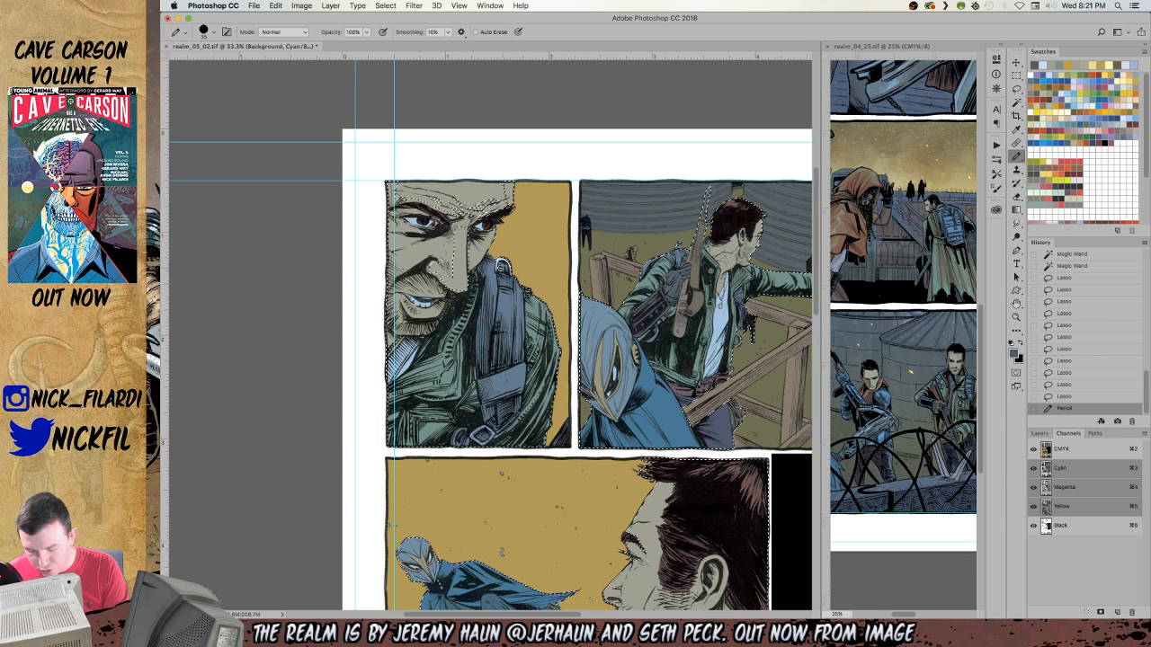
{"action": "left_click", "coordinate": [507, 293], "text": "alt"}
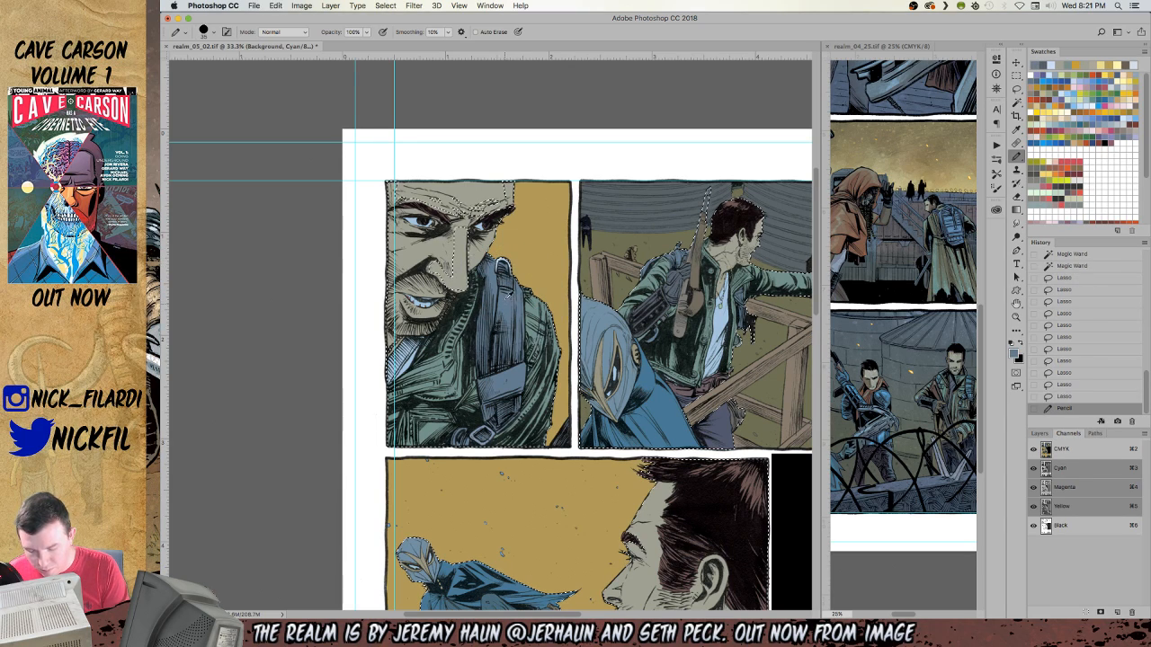
{"action": "key", "text": "3"}
{"action": "left_click_drag", "start_coordinate": [500, 279], "coordinate": [505, 356]}
{"action": "key", "text": "0"}
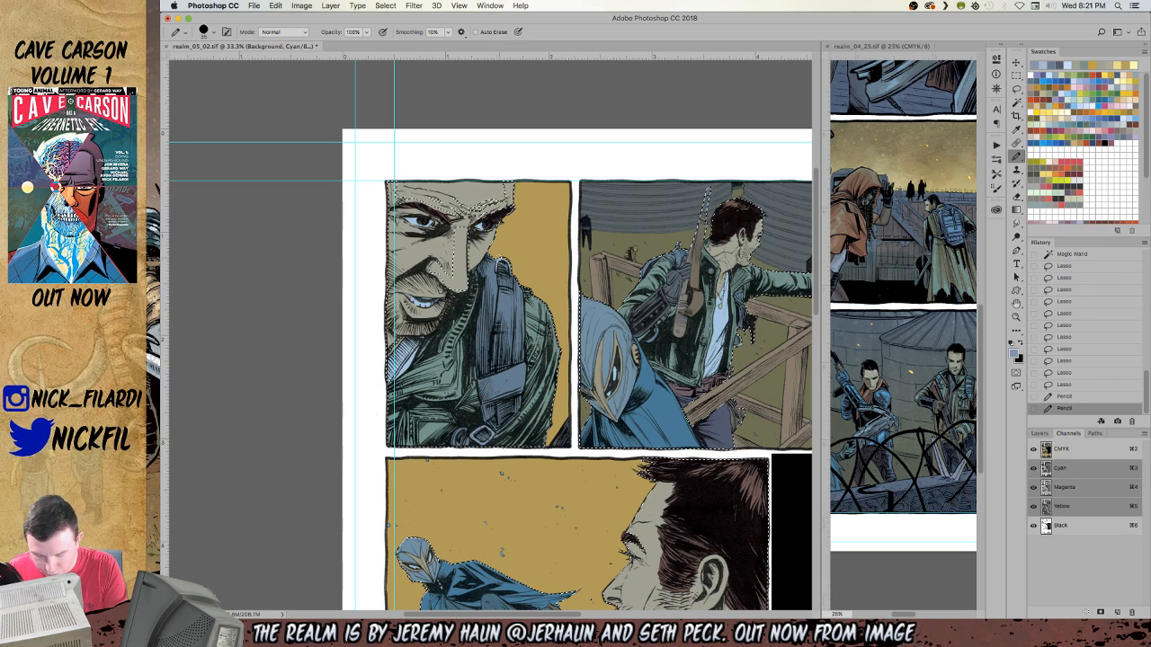
{"action": "left_click_drag", "start_coordinate": [498, 270], "coordinate": [506, 301]}
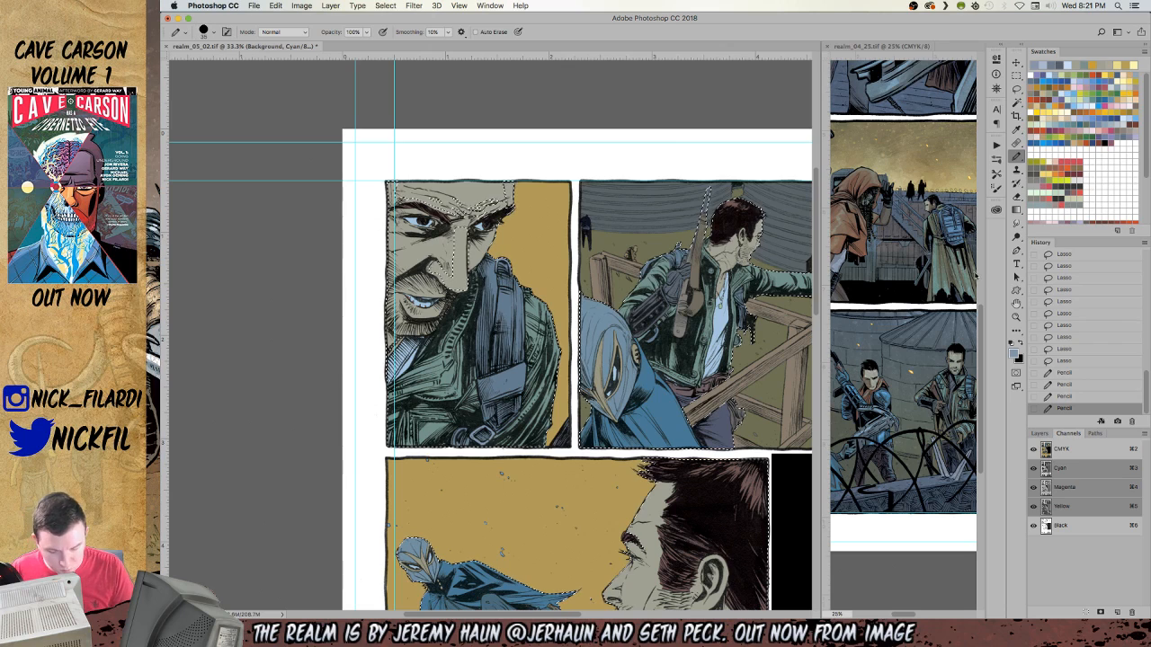
Touch up the strap's top edge with the sampled ochre background color and lasso that spot out of the selection.
{"action": "left_click", "coordinate": [526, 248], "text": "alt"}
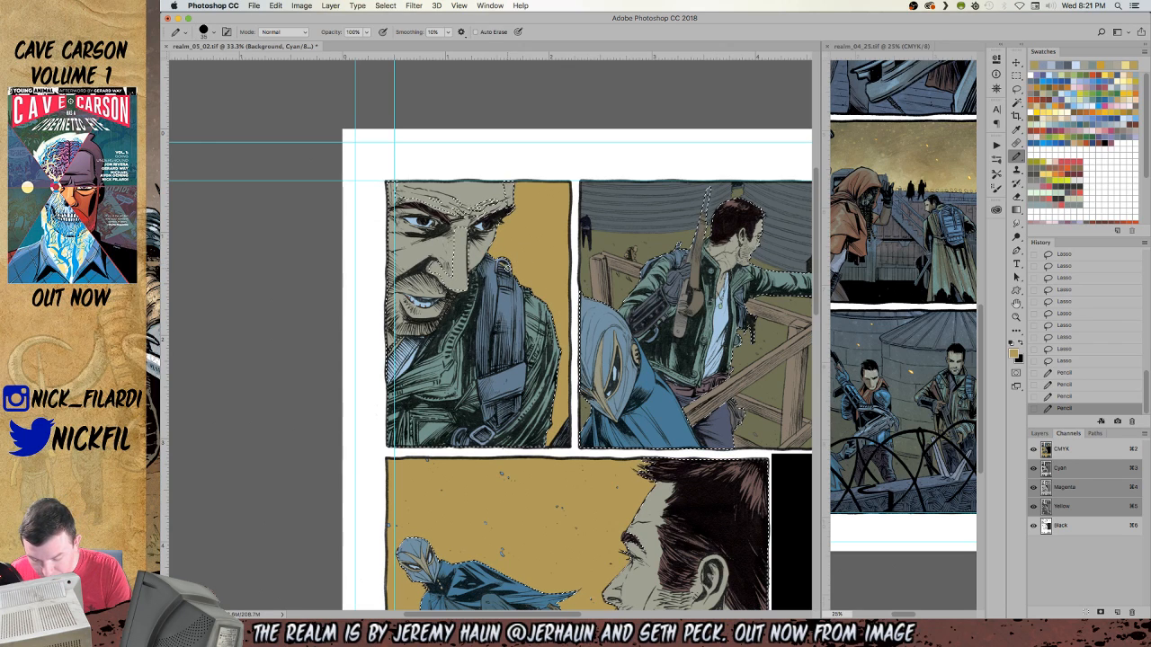
{"action": "left_click", "coordinate": [501, 265]}
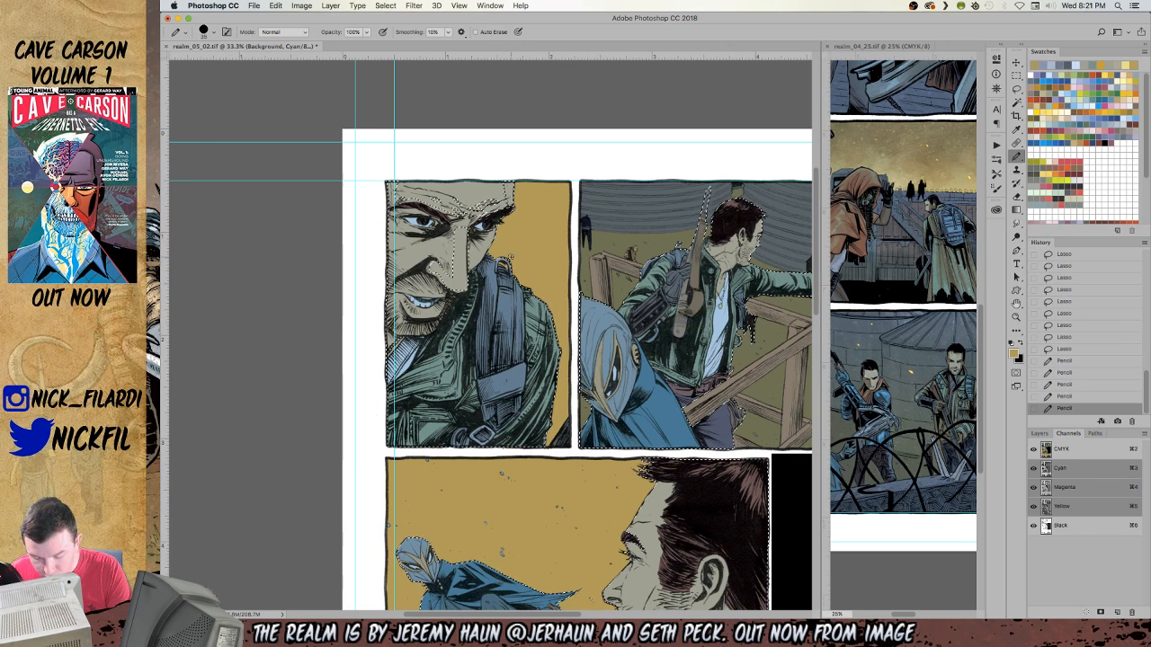
{"action": "left_click", "coordinate": [1016, 89]}
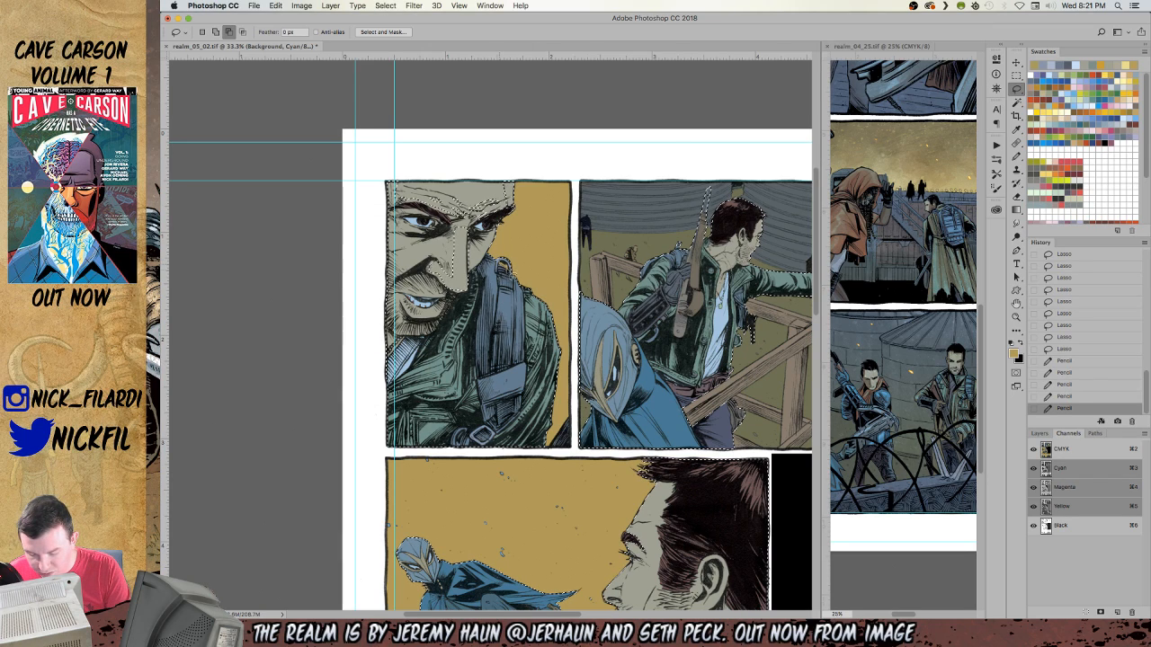
{"action": "left_click_drag", "start_coordinate": [500, 263], "coordinate": [512, 269]}
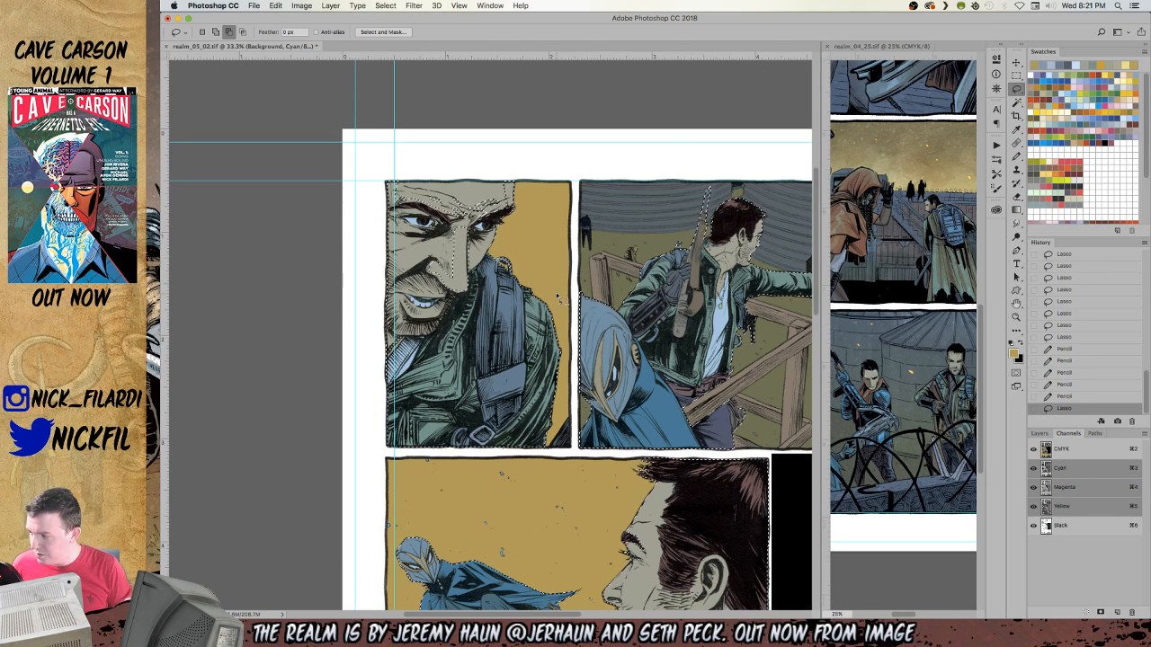
Subtract shadow shapes beside the strap's top and across the first panel man's cheek, nose and mouth with the Lasso.
{"action": "key", "text": "space"}
{"action": "left_click_drag", "start_coordinate": [528, 448], "coordinate": [565, 467]}
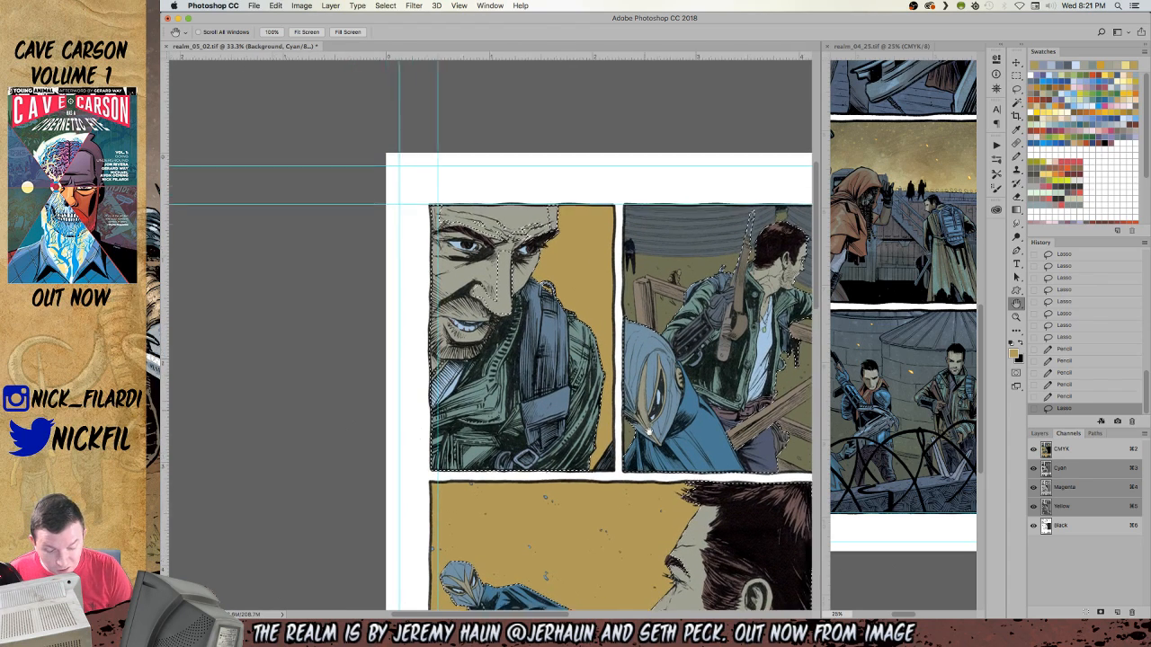
{"action": "left_click_drag", "start_coordinate": [634, 388], "coordinate": [650, 428]}
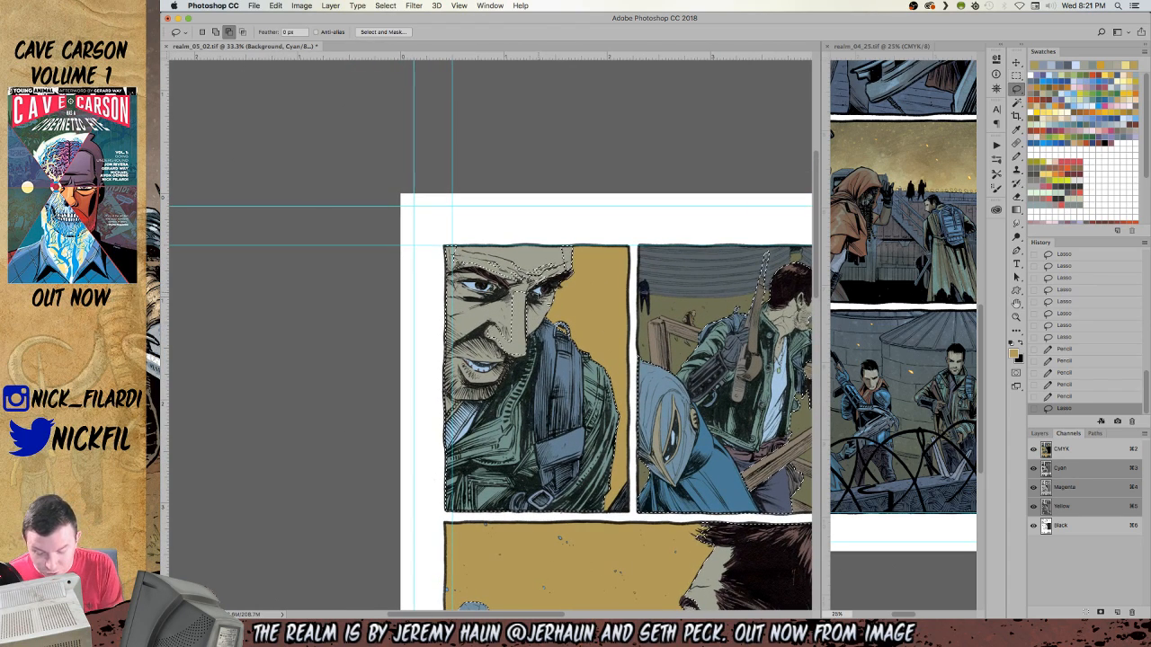
{"action": "left_click_drag", "start_coordinate": [552, 332], "coordinate": [568, 331]}
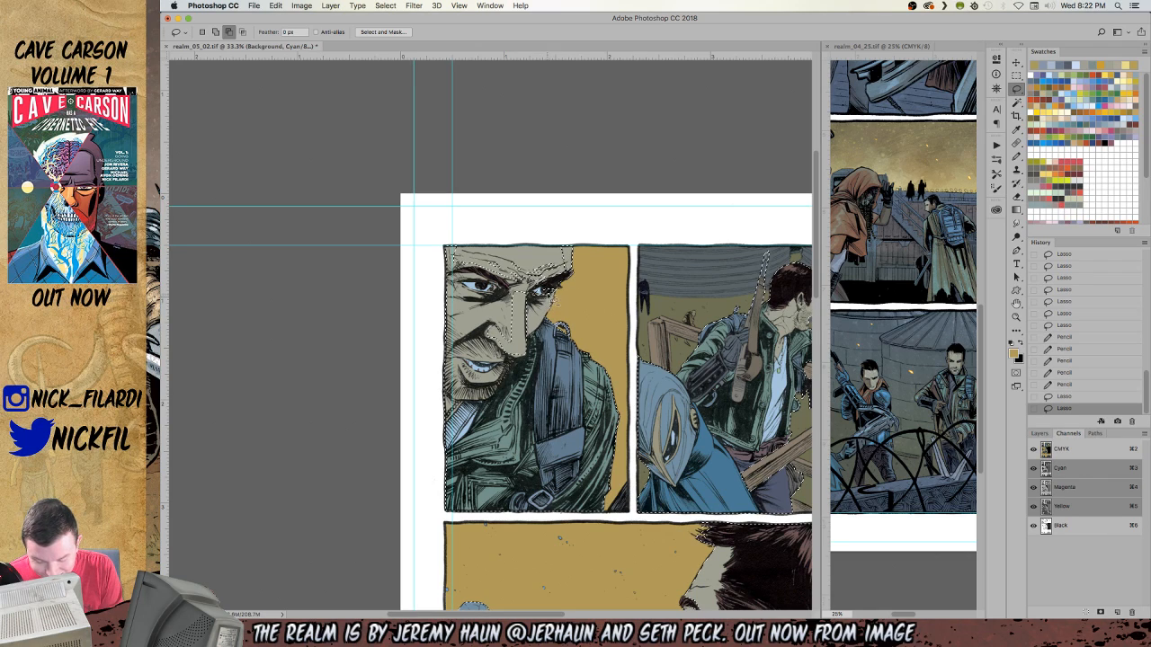
{"action": "left_click_drag", "start_coordinate": [566, 294], "coordinate": [515, 315]}
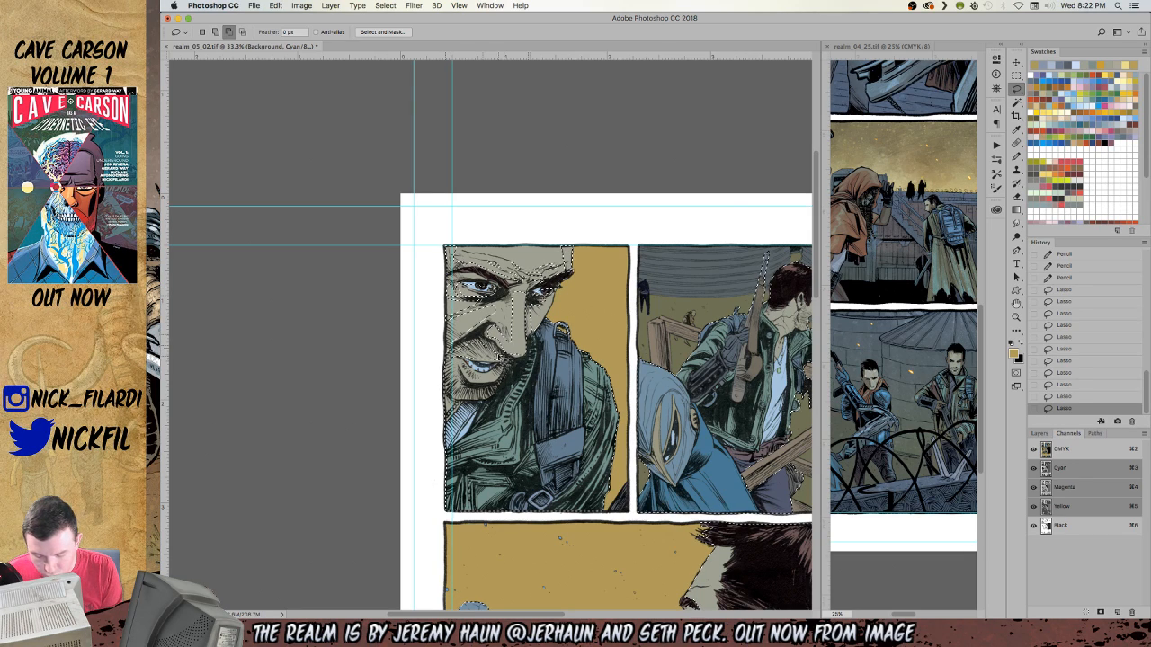
{"action": "left_click_drag", "start_coordinate": [496, 360], "coordinate": [506, 341]}
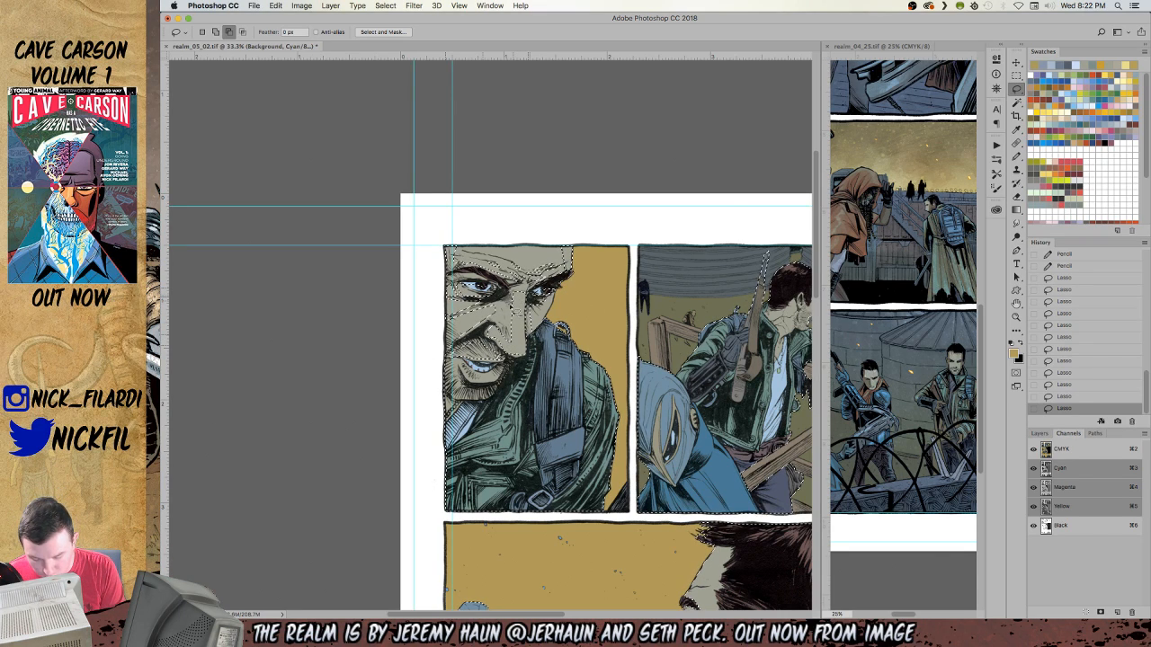
Lasso more shadow shapes out of the selection on the first panel man's face and beard and along his backpack strap.
{"action": "left_click_drag", "start_coordinate": [519, 308], "coordinate": [560, 267]}
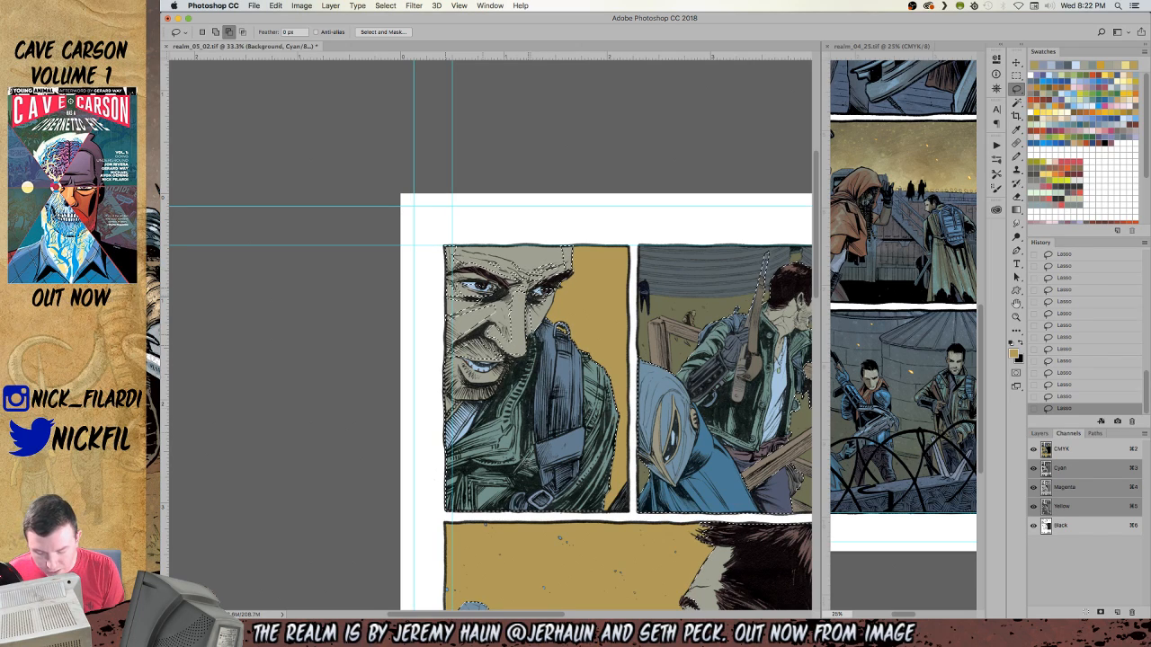
{"action": "mouse_move", "coordinate": [456, 361]}
{"action": "left_mouse_down"}
{"action": "mouse_move", "coordinate": [490, 388]}
{"action": "mouse_move", "coordinate": [505, 381]}
{"action": "left_mouse_up"}
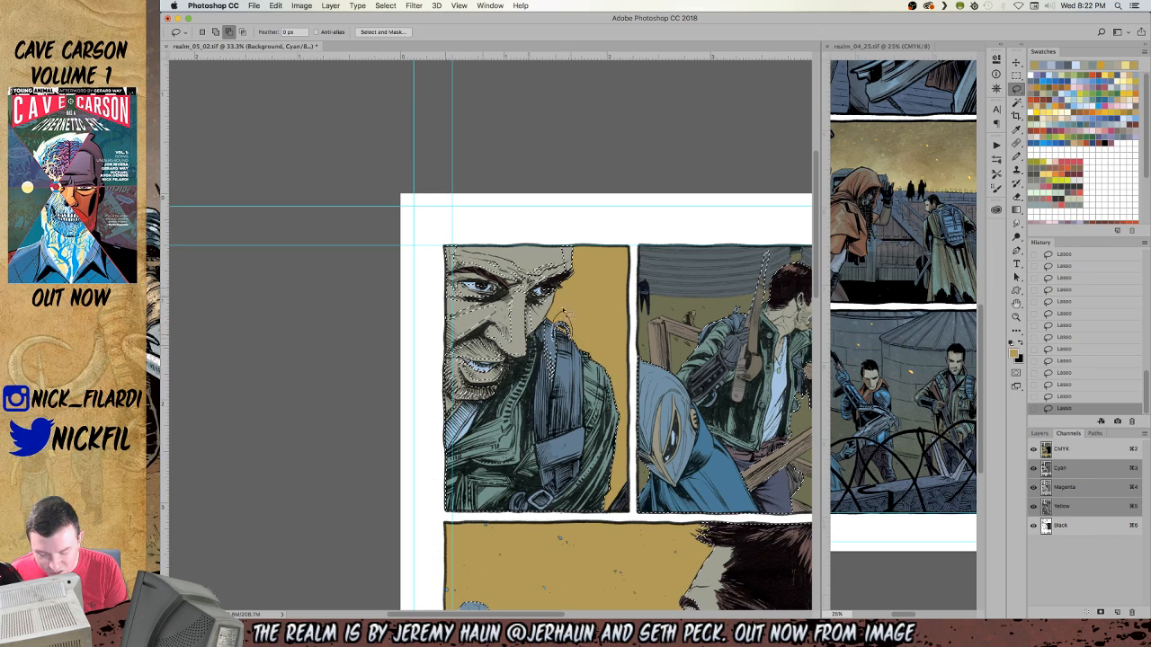
{"action": "mouse_move", "coordinate": [558, 343]}
{"action": "left_mouse_down"}
{"action": "mouse_move", "coordinate": [573, 396]}
{"action": "mouse_move", "coordinate": [578, 349]}
{"action": "mouse_move", "coordinate": [562, 330]}
{"action": "left_mouse_up"}
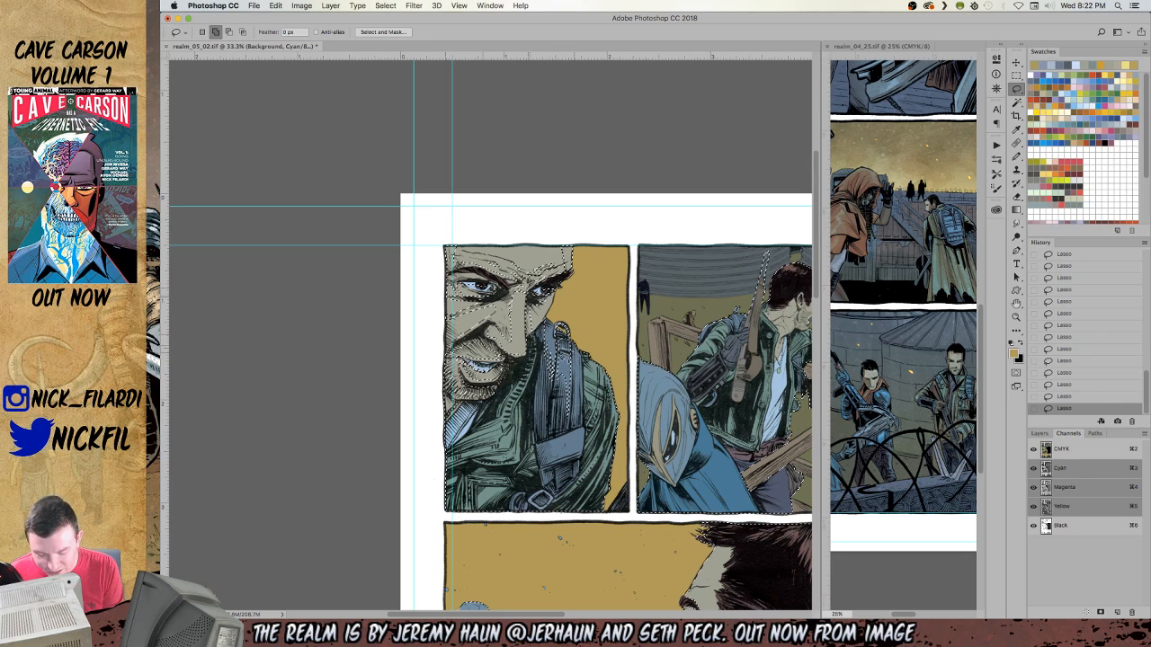
{"action": "left_click_drag", "start_coordinate": [560, 338], "coordinate": [580, 404]}
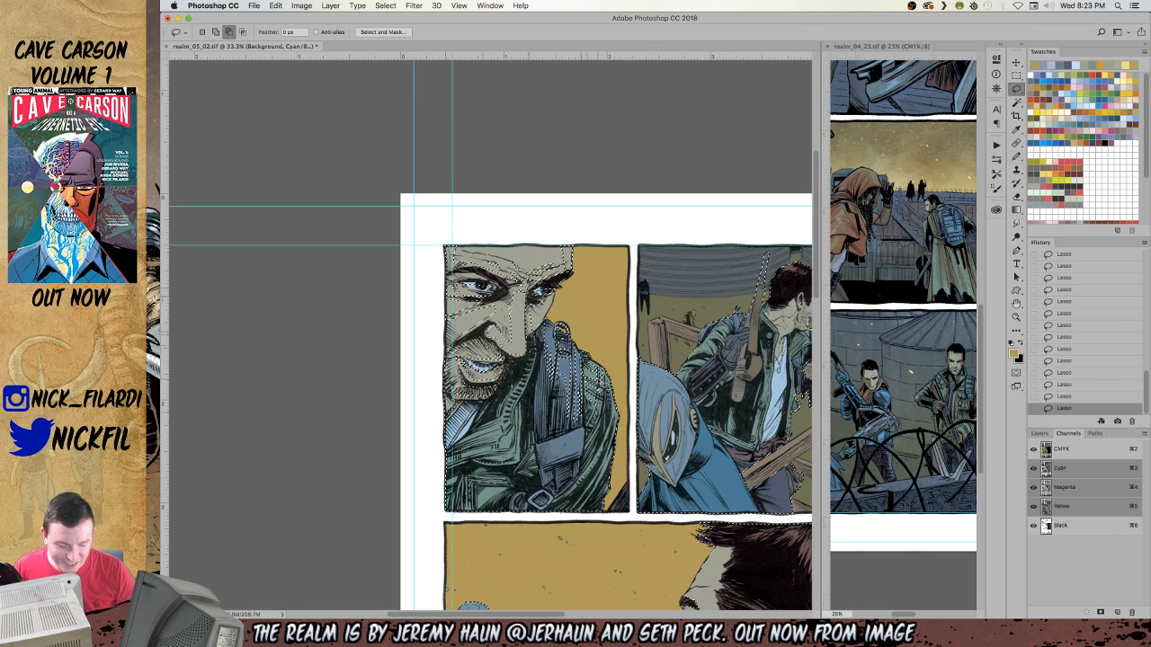
Subtract shadow shapes from the first panel man's green jacket and around the lower strap and buckle with the Lasso.
{"action": "key", "text": "space"}
{"action": "mouse_move", "coordinate": [581, 469]}
{"action": "left_mouse_down"}
{"action": "mouse_move", "coordinate": [590, 397]}
{"action": "mouse_move", "coordinate": [559, 397]}
{"action": "left_mouse_up"}
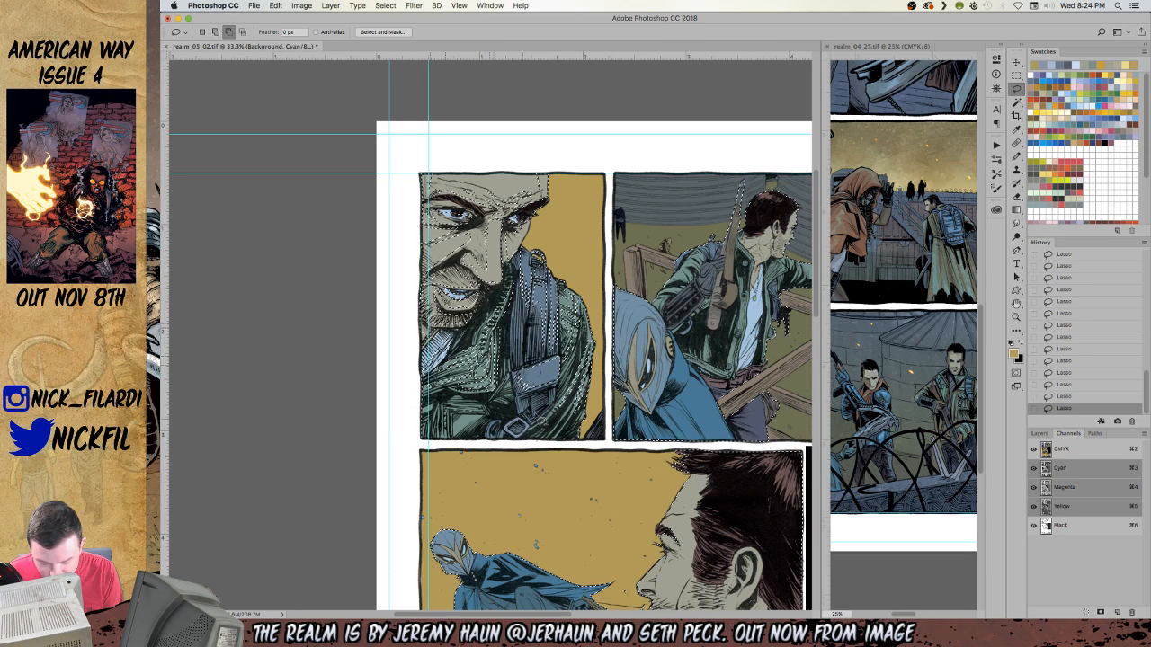
{"action": "left_click_drag", "start_coordinate": [507, 423], "coordinate": [509, 425]}
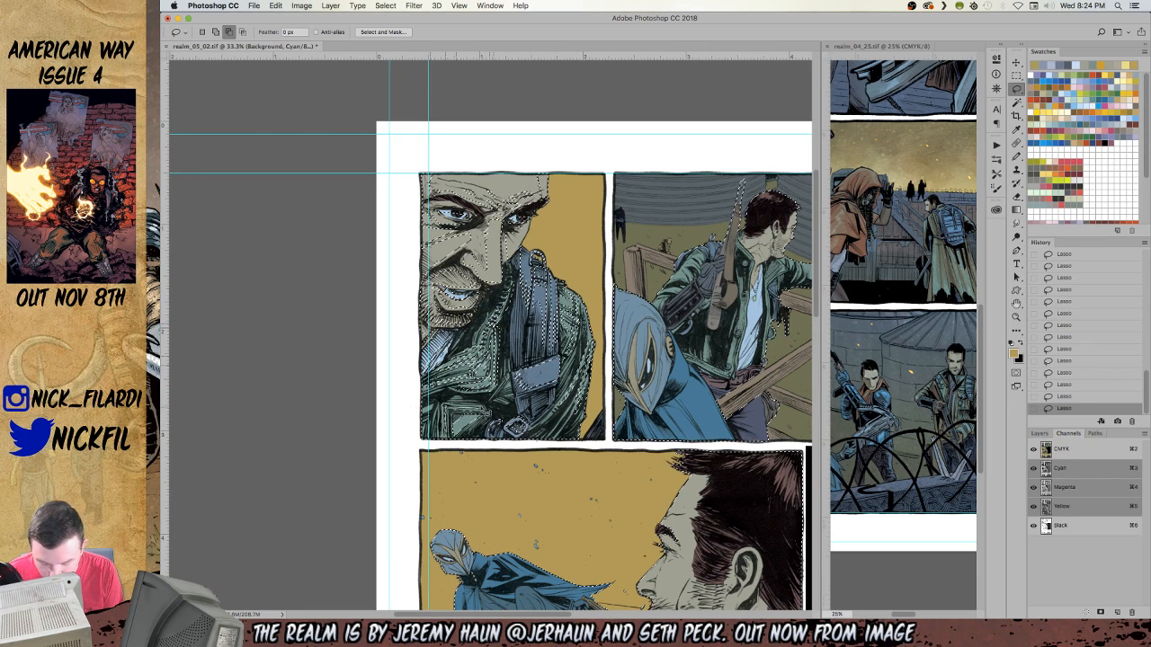
{"action": "left_click_drag", "start_coordinate": [461, 403], "coordinate": [452, 430]}
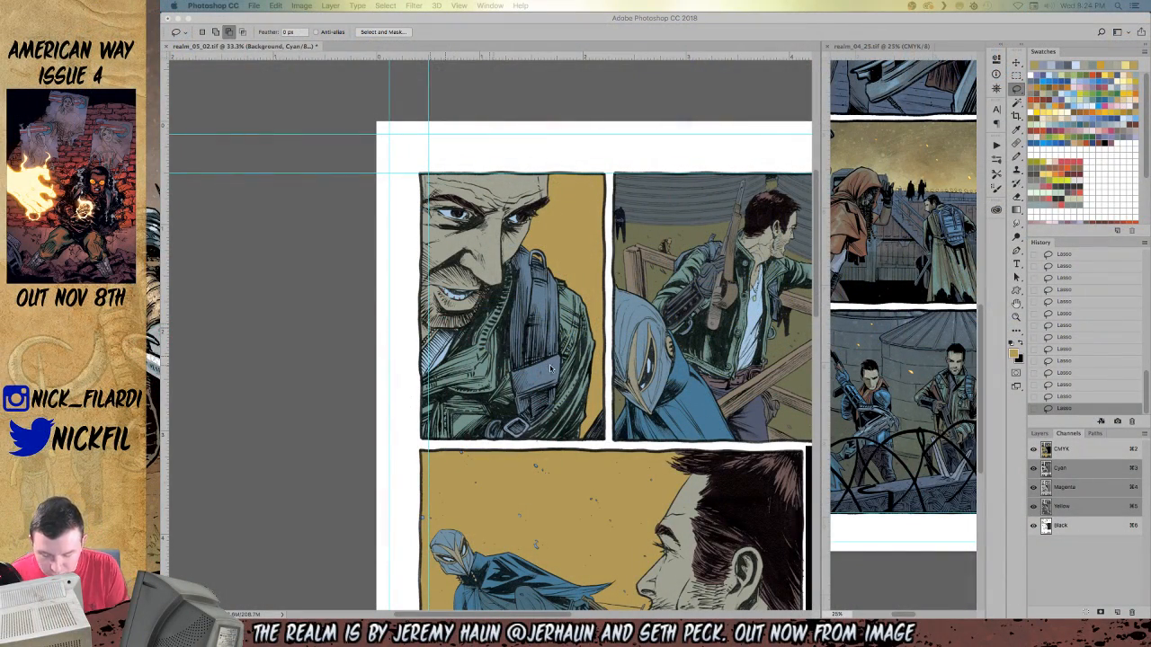
{"action": "left_click", "coordinate": [625, 591]}
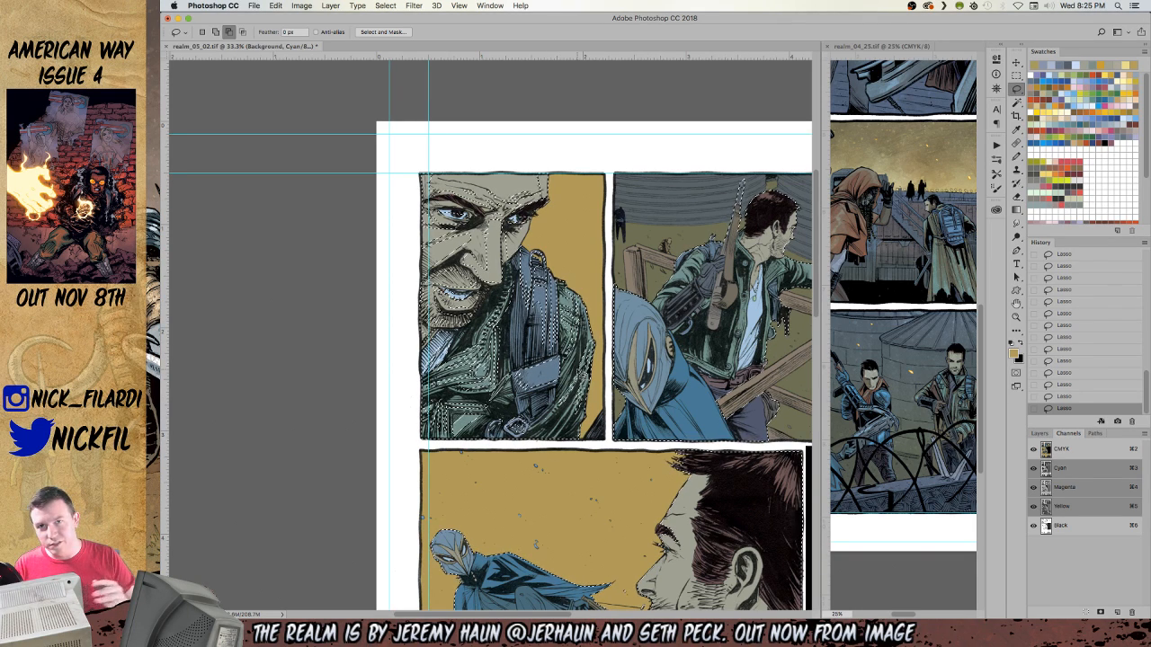
Subtract shadow shapes from the pointing man's green jacket, backpack and rifle in the second panel with the Lasso.
{"action": "key", "text": "space"}
{"action": "left_click_drag", "start_coordinate": [683, 448], "coordinate": [536, 480]}
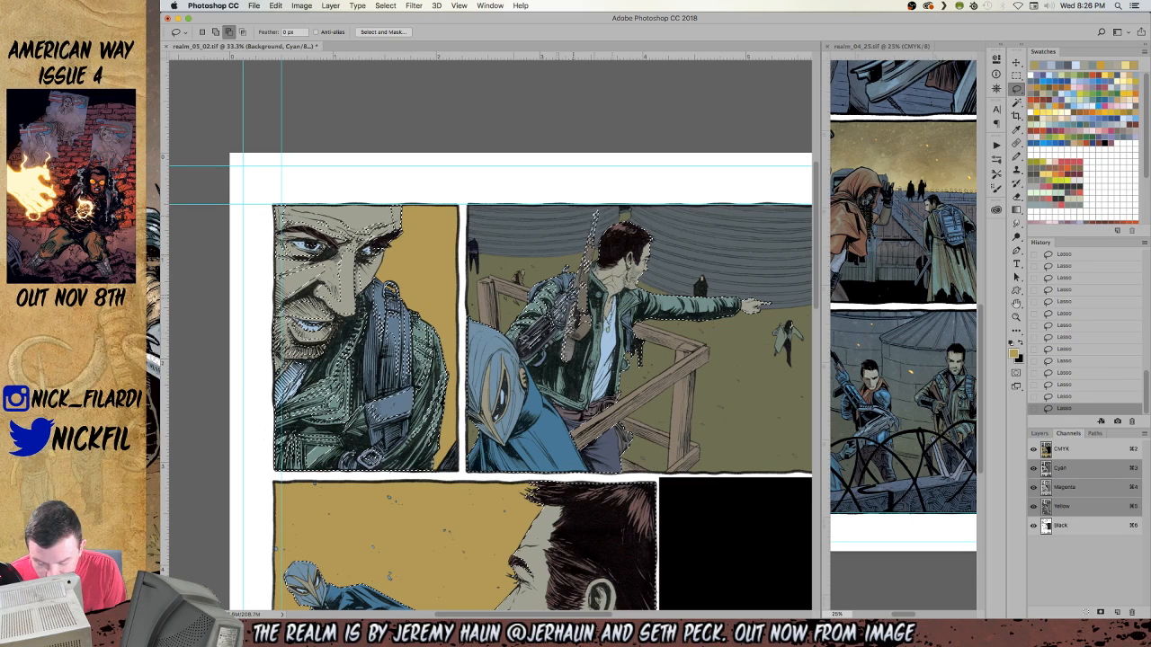
{"action": "key", "text": "z"}
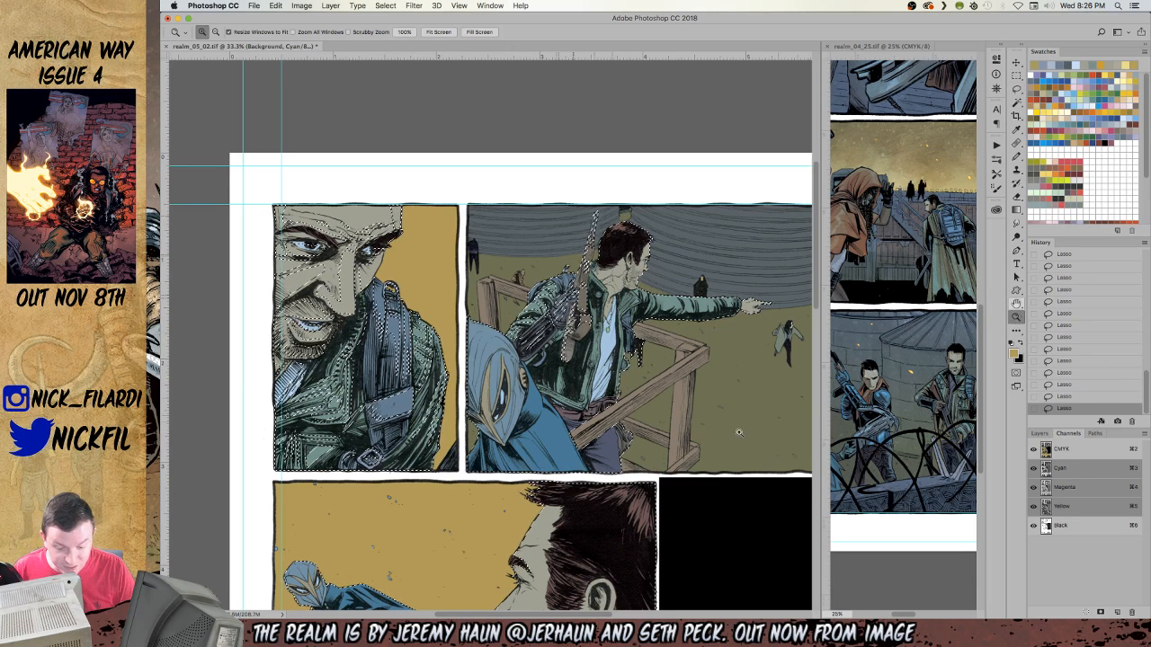
{"action": "left_click", "coordinate": [641, 340]}
{"action": "key", "text": "l"}
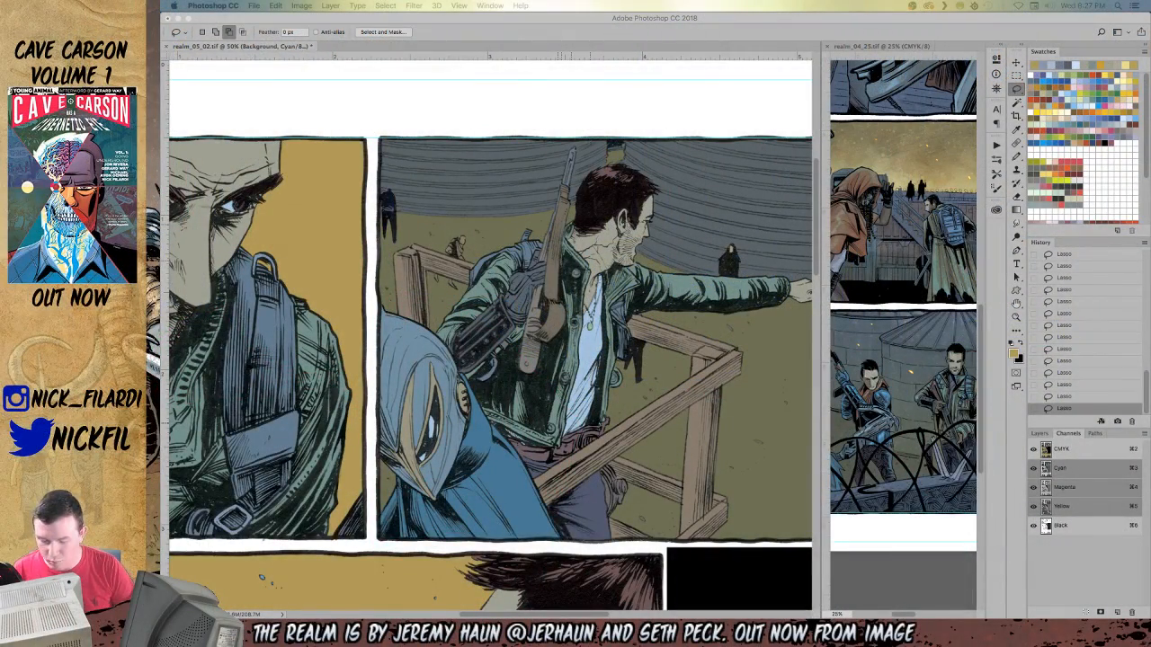
{"action": "left_click", "coordinate": [606, 344]}
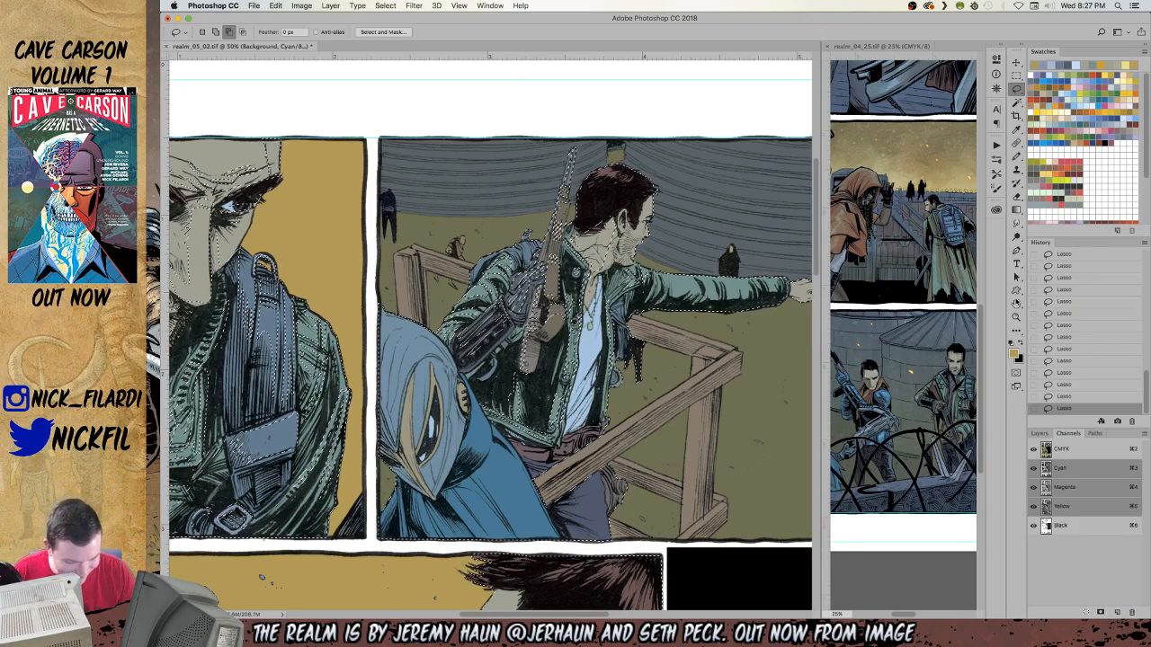
Lasso the shadow areas of the pointing man's white shirt and open jacket front out of the selection.
{"action": "key", "text": "space"}
{"action": "left_click_drag", "start_coordinate": [673, 406], "coordinate": [542, 441]}
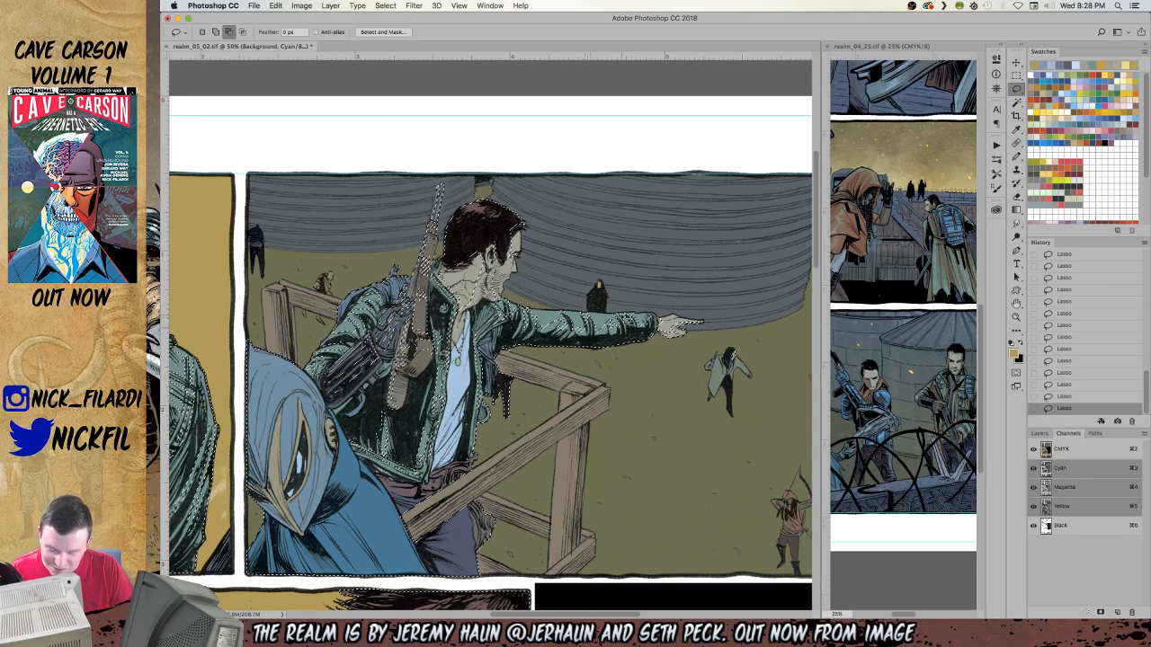
{"action": "left_click", "coordinate": [1016, 307]}
{"action": "mouse_move", "coordinate": [587, 447]}
{"action": "left_mouse_down"}
{"action": "mouse_move", "coordinate": [634, 390]}
{"action": "mouse_move", "coordinate": [667, 386]}
{"action": "left_mouse_up"}
{"action": "left_click", "coordinate": [1017, 90]}
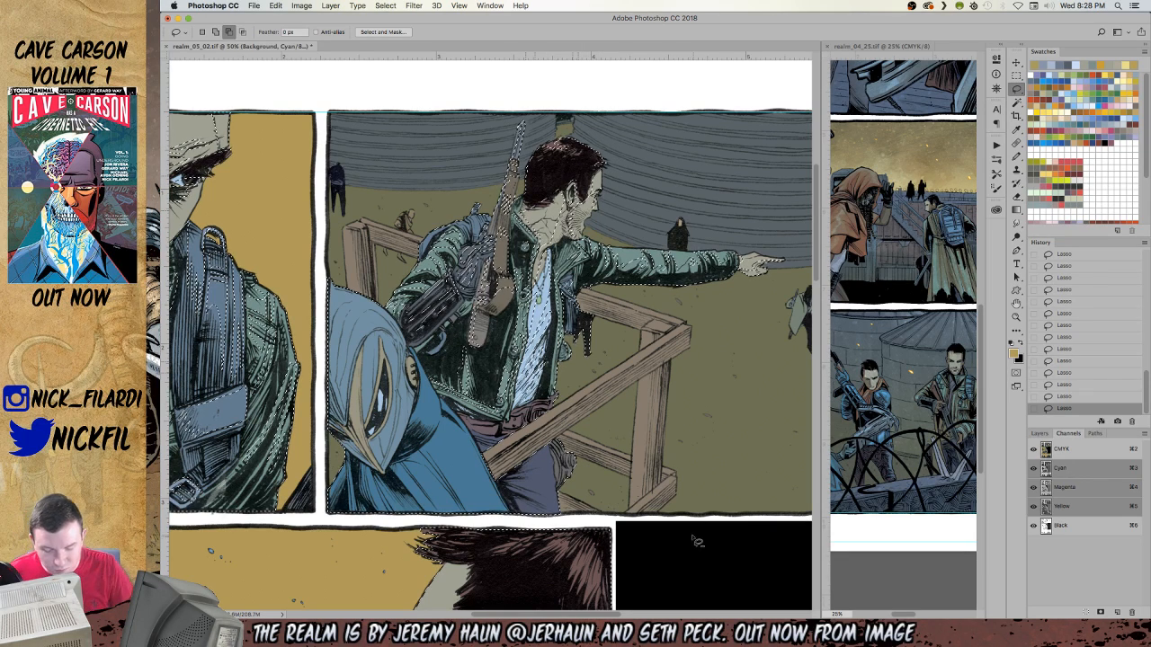
Subtract shadow shapes from the masked figure's blue hood and face mask in the second panel with the Lasso.
{"action": "left_click", "coordinate": [1016, 303]}
{"action": "mouse_move", "coordinate": [580, 559]}
{"action": "left_mouse_down"}
{"action": "mouse_move", "coordinate": [585, 524]}
{"action": "mouse_move", "coordinate": [640, 423]}
{"action": "mouse_move", "coordinate": [669, 514]}
{"action": "mouse_move", "coordinate": [720, 549]}
{"action": "left_mouse_up"}
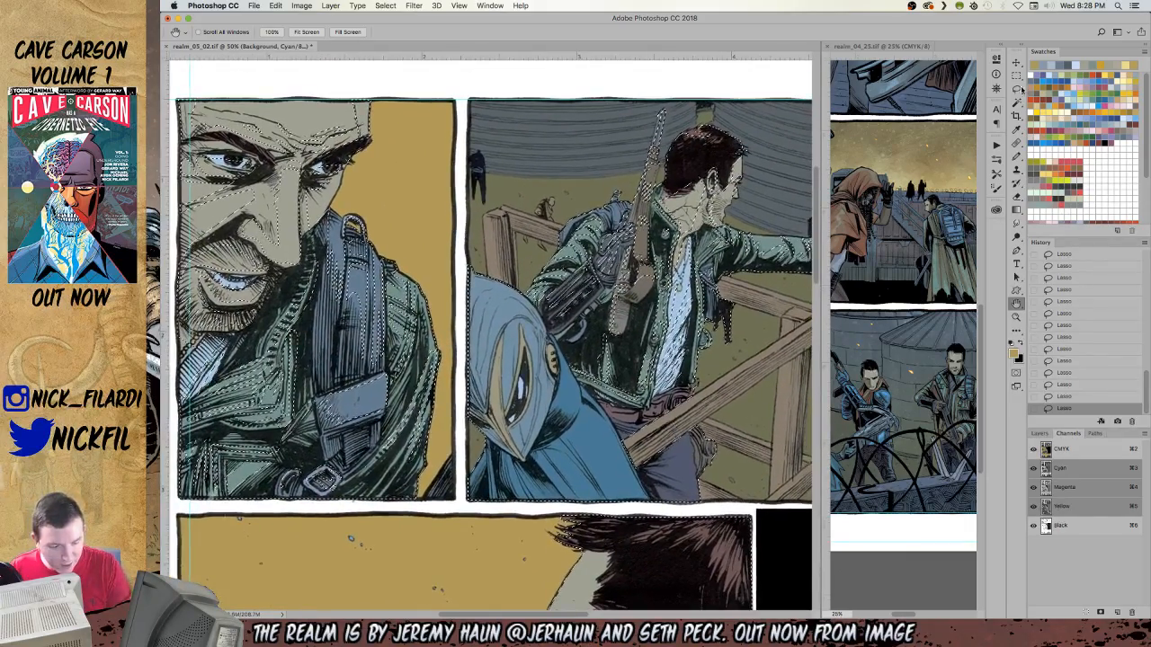
{"action": "key", "text": "l"}
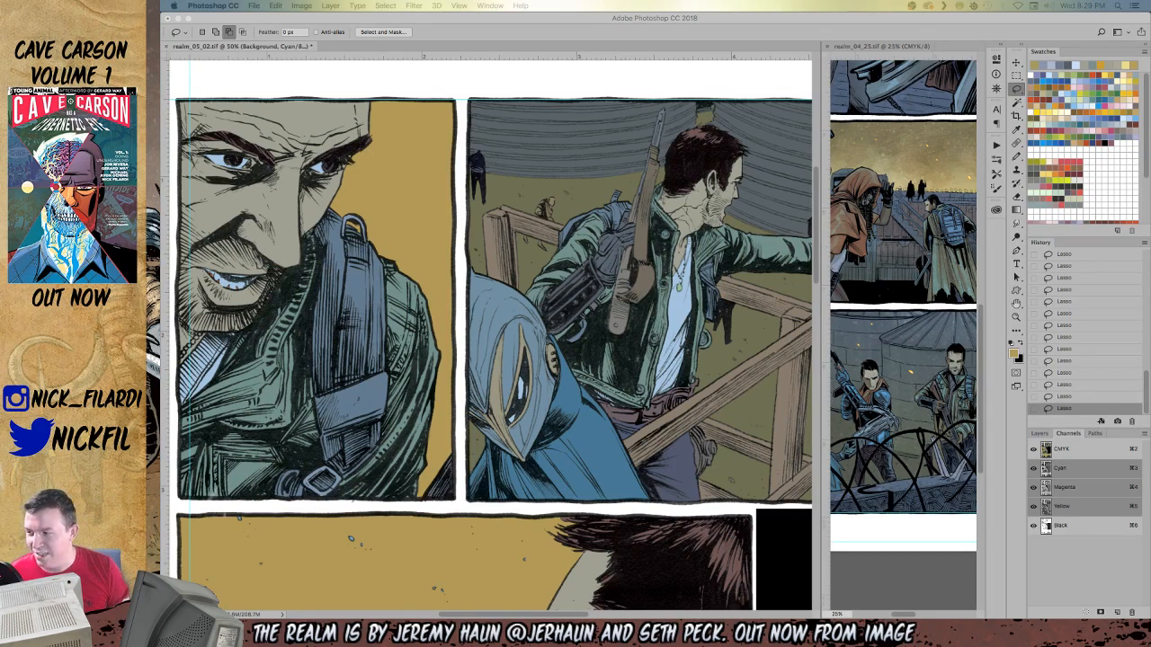
{"action": "left_click", "coordinate": [590, 422]}
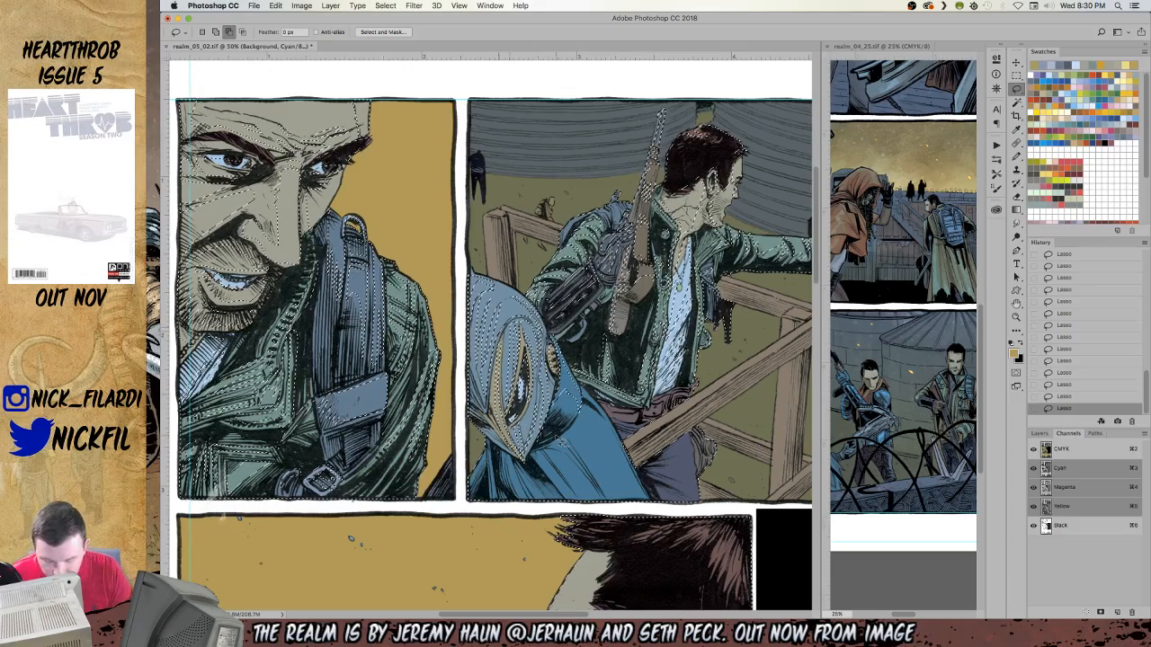
Carve the shadow folds of the masked figure's blue cape out of the selection below the hood.
{"action": "key", "text": "space"}
{"action": "left_click_drag", "start_coordinate": [654, 489], "coordinate": [602, 436]}
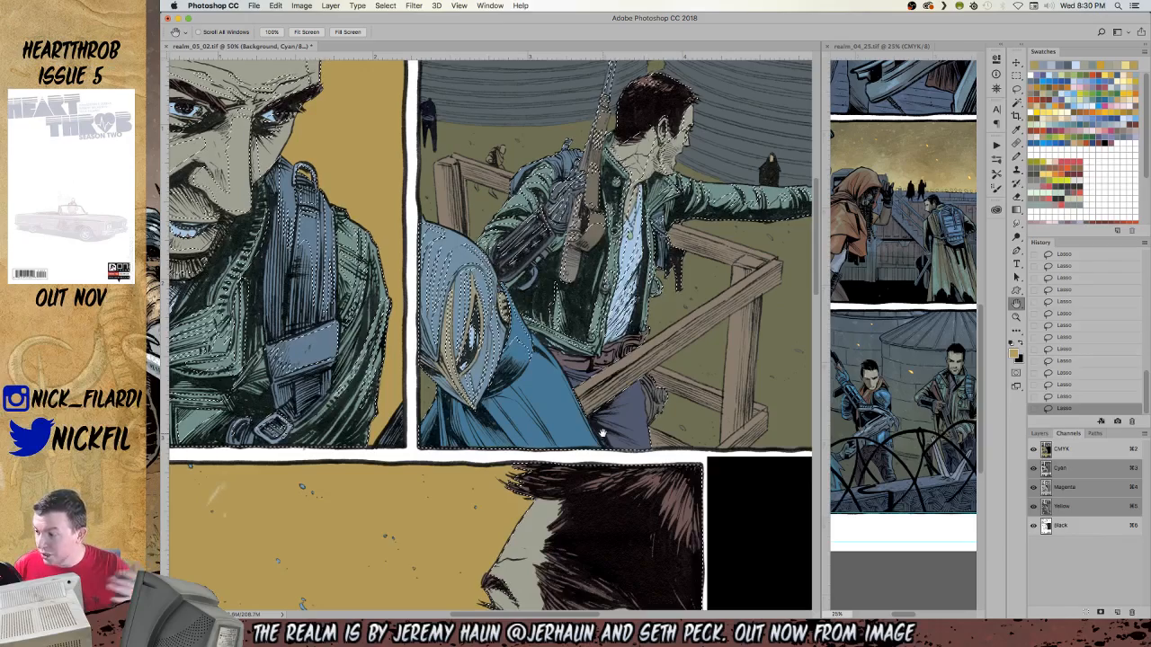
{"action": "left_click", "coordinate": [1017, 89]}
{"action": "mouse_move", "coordinate": [522, 385]}
{"action": "left_mouse_down"}
{"action": "mouse_move", "coordinate": [545, 431]}
{"action": "mouse_move", "coordinate": [528, 397]}
{"action": "mouse_move", "coordinate": [591, 454]}
{"action": "mouse_move", "coordinate": [585, 426]}
{"action": "mouse_move", "coordinate": [532, 358]}
{"action": "left_mouse_up"}
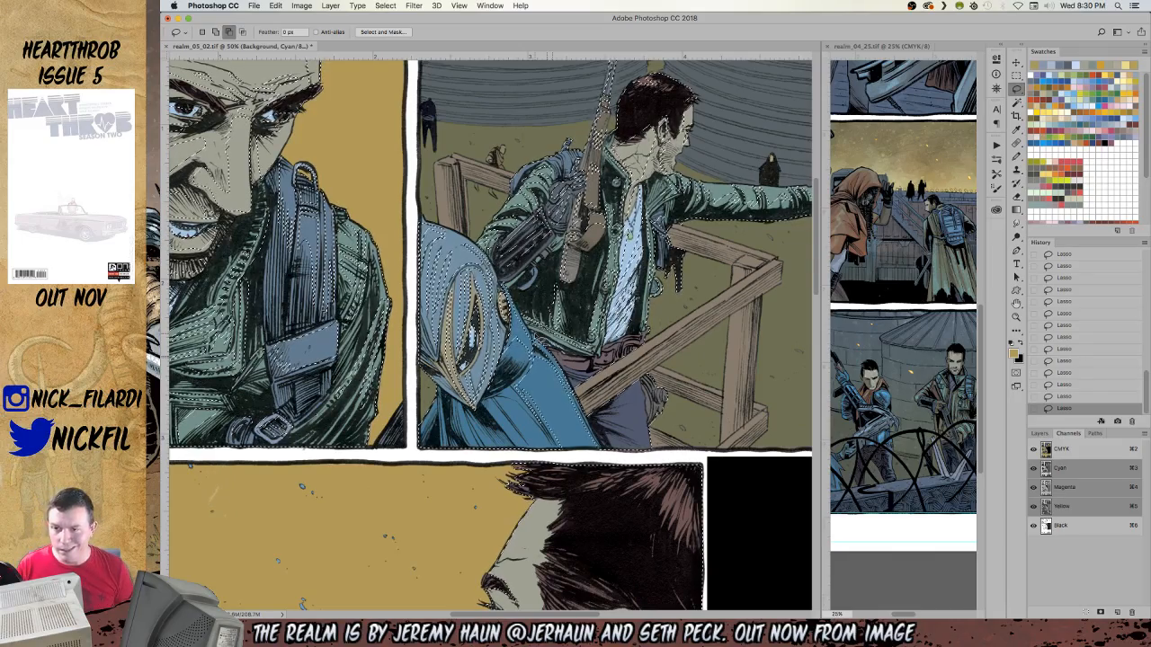
{"action": "left_click", "coordinate": [1017, 304]}
{"action": "left_click", "coordinate": [1016, 90]}
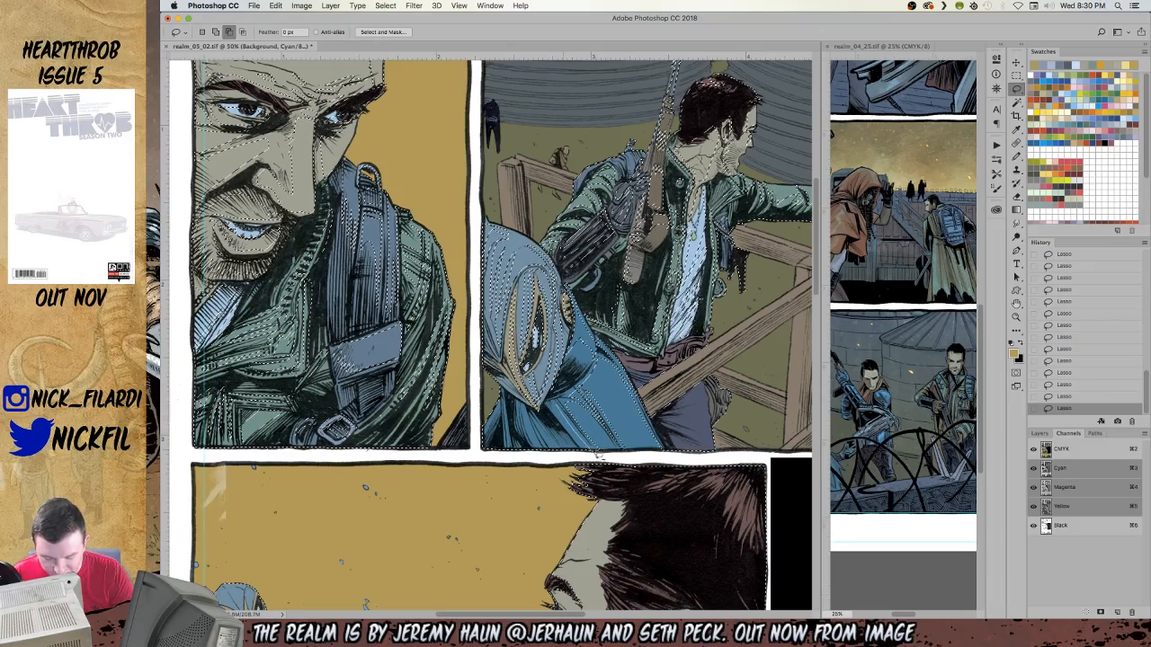
Subtract shadow shapes from the pointing man's belt and purple trousers beside the wooden railing with the Lasso.
{"action": "left_click", "coordinate": [1016, 304]}
{"action": "mouse_move", "coordinate": [737, 367]}
{"action": "left_mouse_down"}
{"action": "mouse_move", "coordinate": [723, 342]}
{"action": "mouse_move", "coordinate": [621, 407]}
{"action": "mouse_move", "coordinate": [632, 446]}
{"action": "mouse_move", "coordinate": [635, 434]}
{"action": "left_mouse_up"}
{"action": "key", "text": "l"}
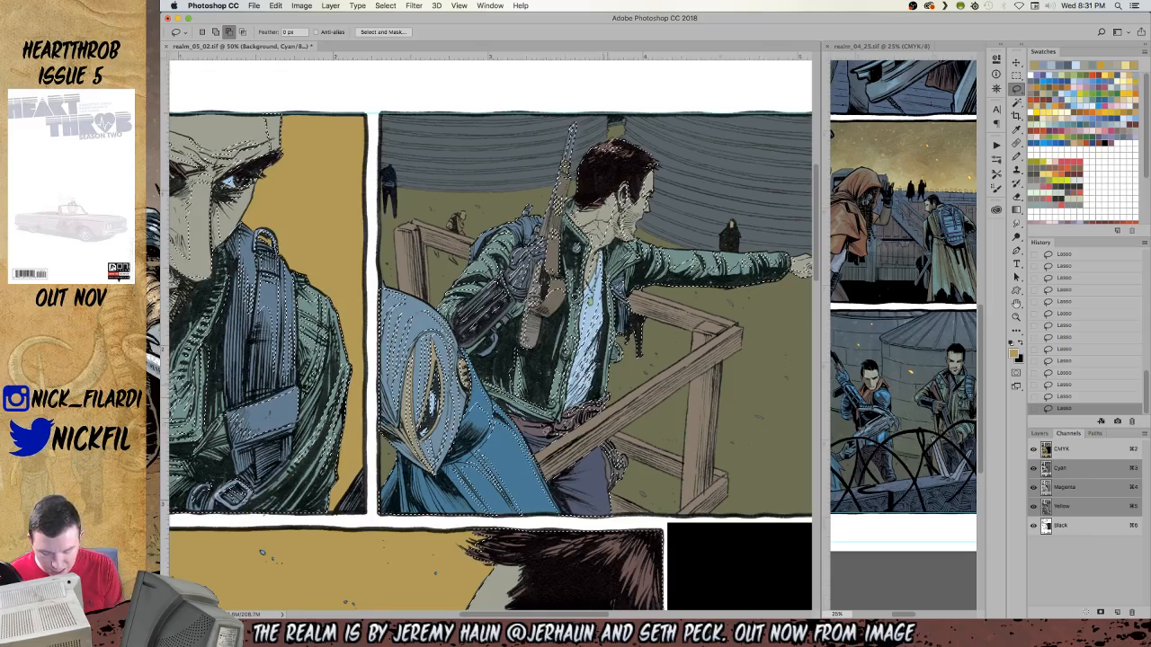
{"action": "key", "text": "space"}
{"action": "left_click_drag", "start_coordinate": [639, 454], "coordinate": [656, 343]}
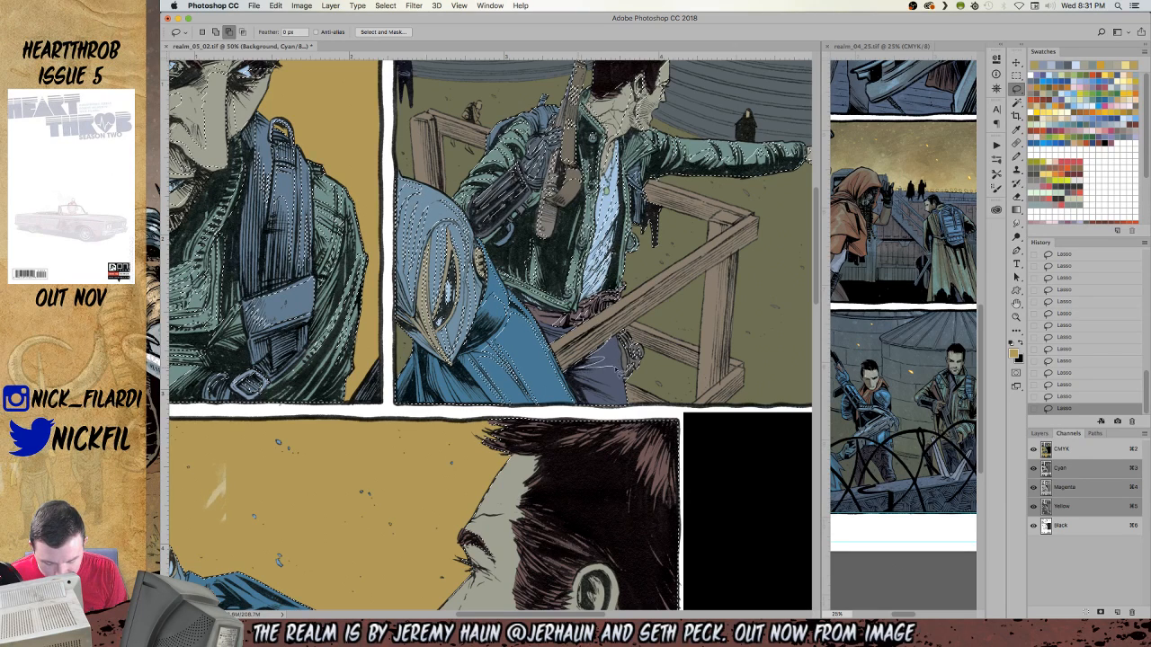
{"action": "left_click_drag", "start_coordinate": [619, 339], "coordinate": [620, 358]}
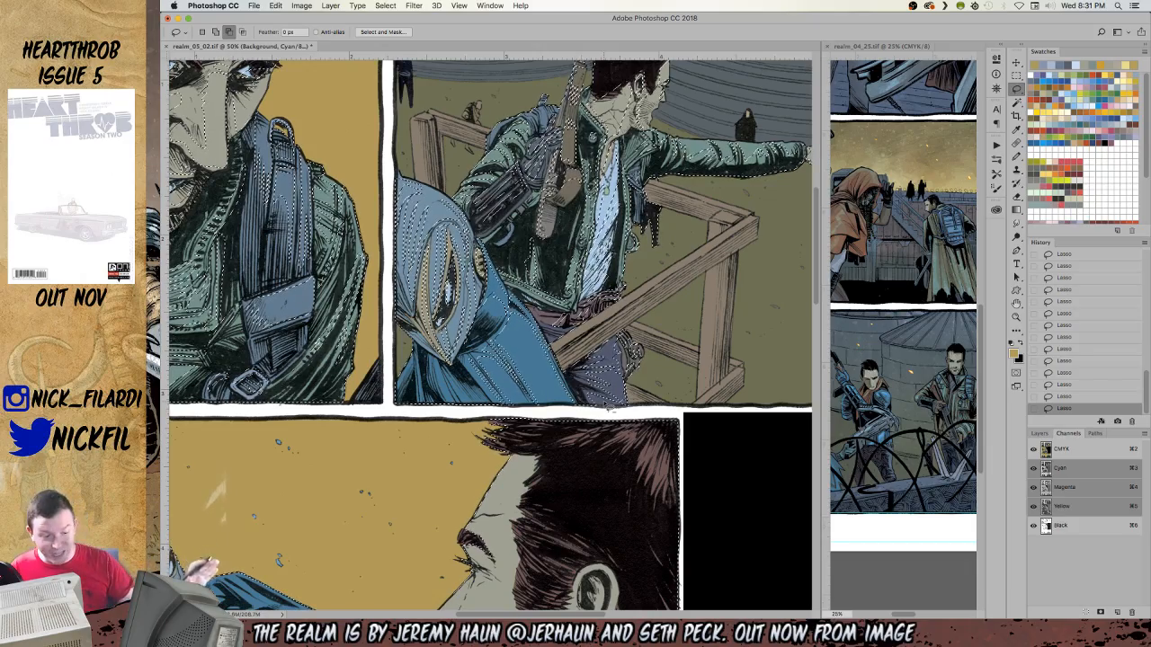
Lasso shadow shapes out of the selection along the forehead, eye and nose of the third panel man's profile.
{"action": "key", "text": "space"}
{"action": "mouse_move", "coordinate": [610, 495]}
{"action": "left_mouse_down"}
{"action": "mouse_move", "coordinate": [624, 383]}
{"action": "mouse_move", "coordinate": [728, 218]}
{"action": "mouse_move", "coordinate": [703, 192]}
{"action": "left_mouse_up"}
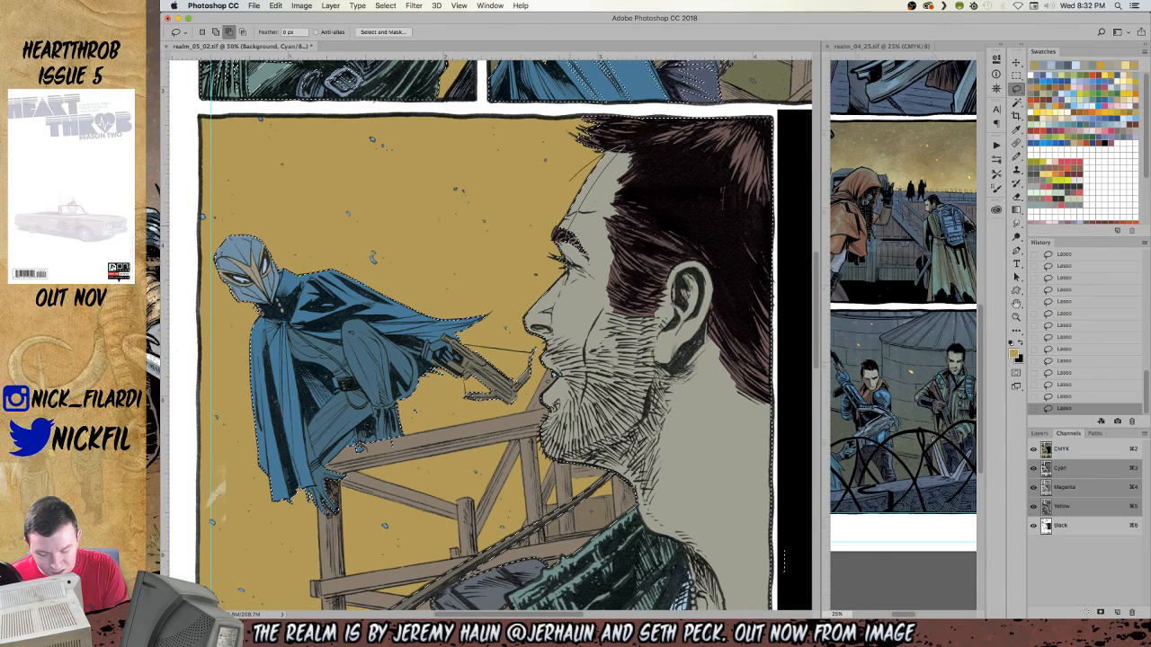
{"action": "left_click_drag", "start_coordinate": [550, 231], "coordinate": [561, 235]}
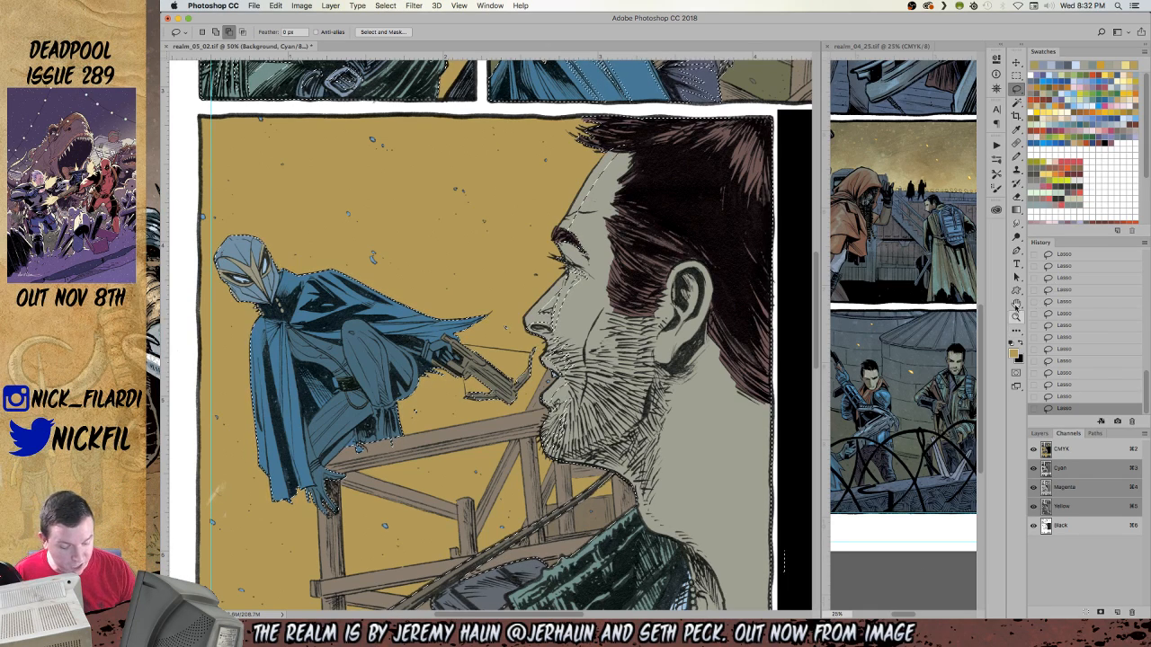
{"action": "left_click", "coordinate": [1016, 290]}
{"action": "left_click_drag", "start_coordinate": [657, 326], "coordinate": [633, 440]}
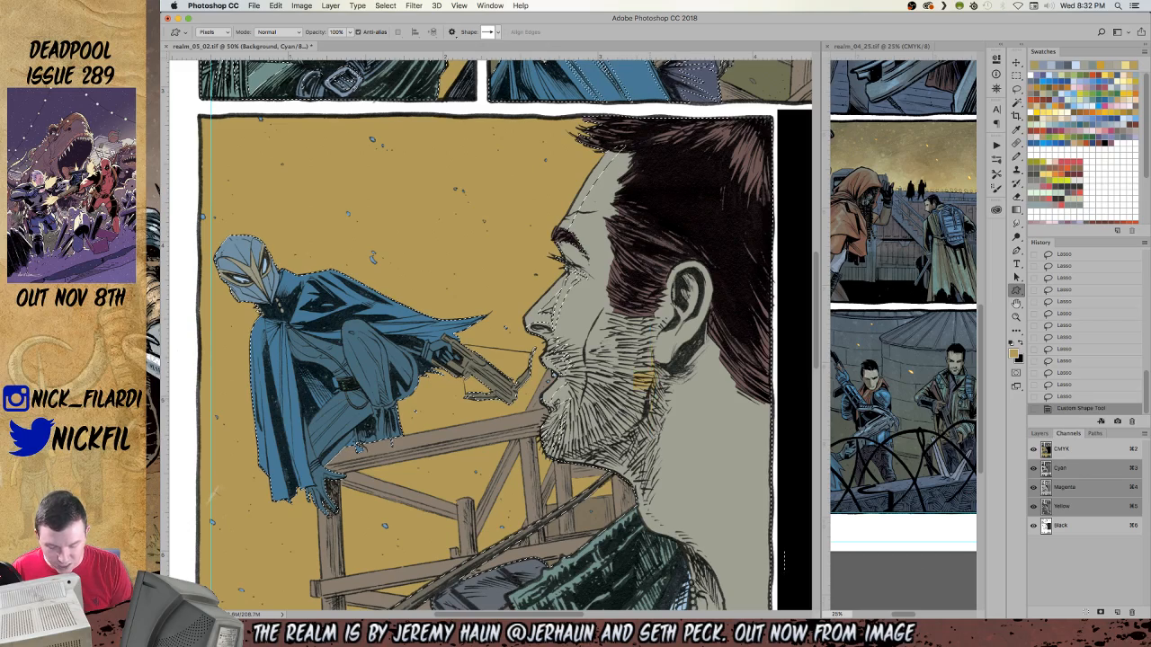
{"action": "key", "text": "super+z"}
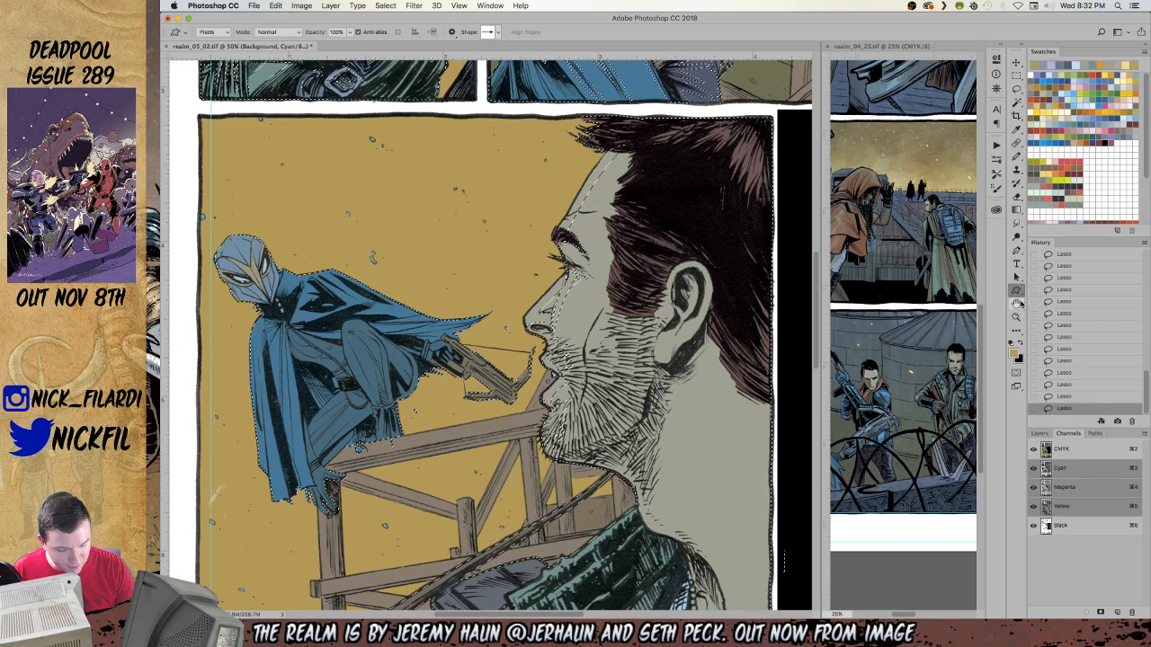
Subtract shadow shapes among the hair strands at the upper back of the third panel man's head.
{"action": "left_click", "coordinate": [1016, 303]}
{"action": "left_click_drag", "start_coordinate": [702, 330], "coordinate": [643, 433]}
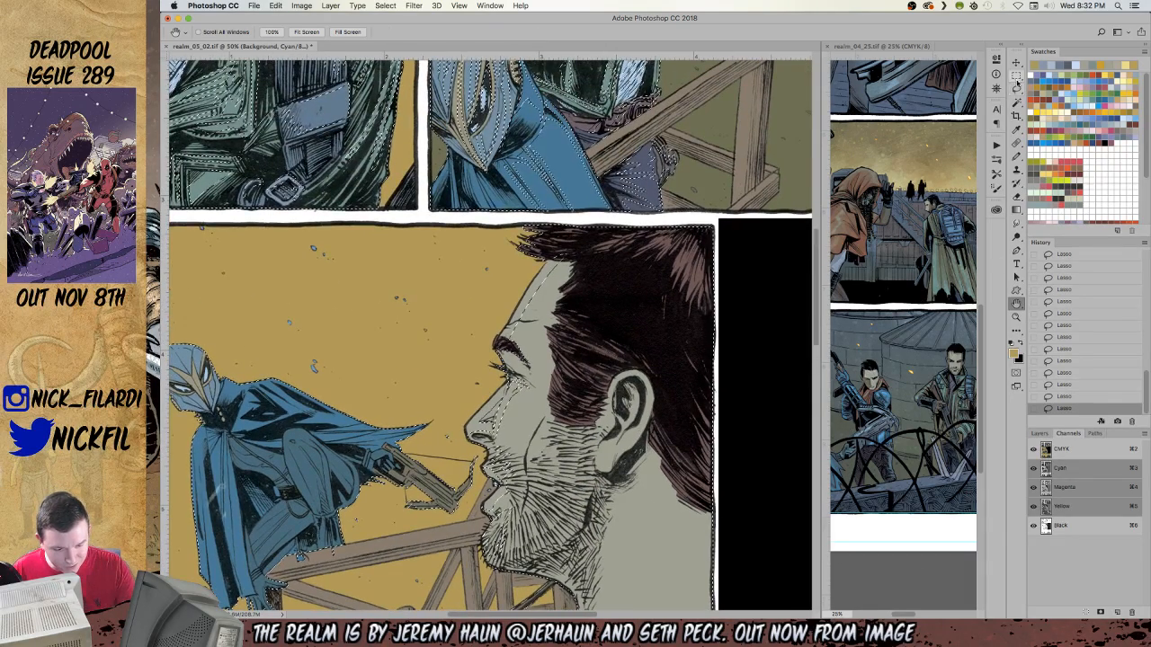
{"action": "key", "text": "l"}
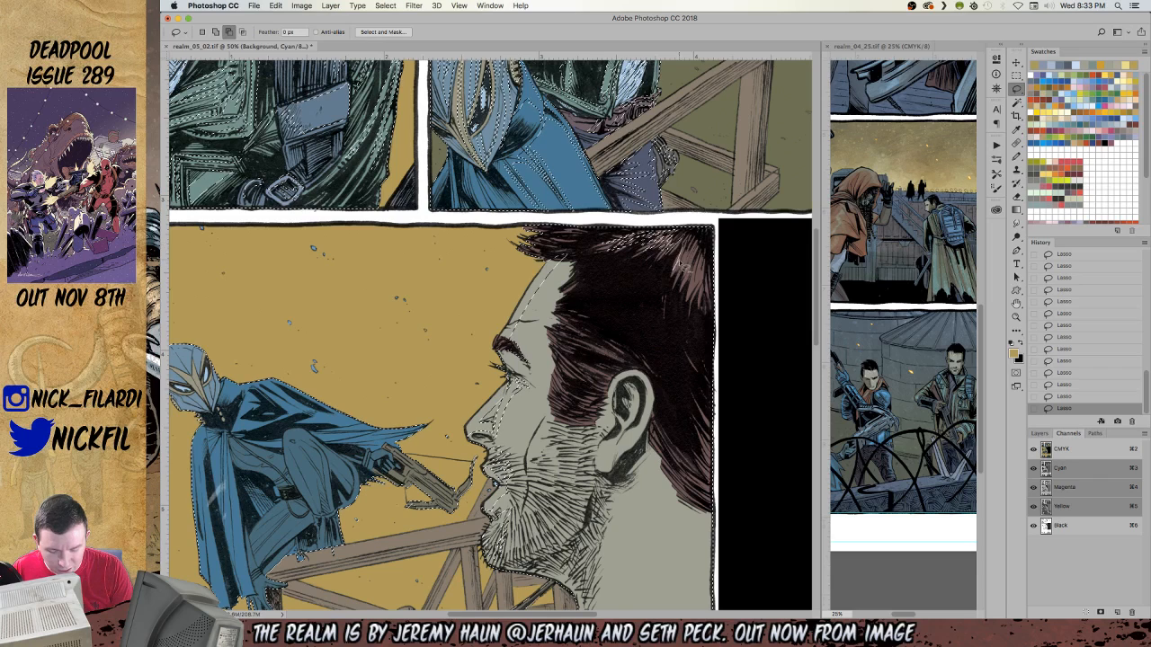
{"action": "mouse_move", "coordinate": [707, 260]}
{"action": "left_mouse_down"}
{"action": "mouse_move", "coordinate": [696, 264]}
{"action": "mouse_move", "coordinate": [703, 246]}
{"action": "mouse_move", "coordinate": [695, 295]}
{"action": "mouse_move", "coordinate": [704, 256]}
{"action": "mouse_move", "coordinate": [709, 291]}
{"action": "left_mouse_up"}
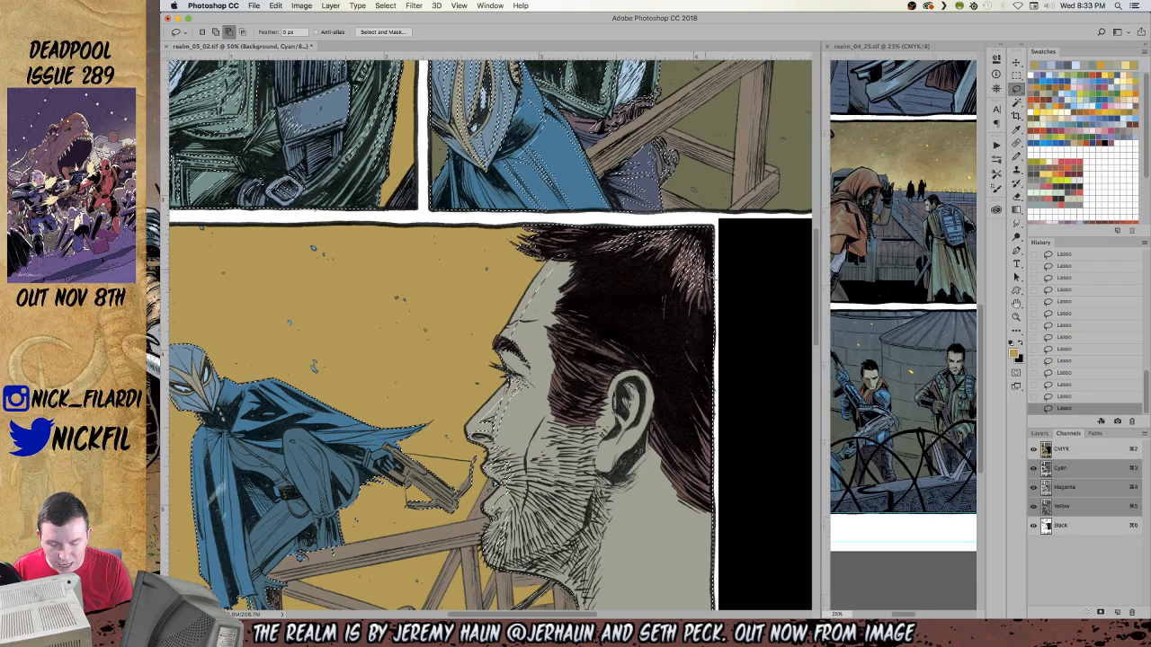
Lasso a shadow shape around the third panel man's ear out of the selection.
{"action": "left_click", "coordinate": [1017, 303]}
{"action": "left_click_drag", "start_coordinate": [603, 459], "coordinate": [629, 355]}
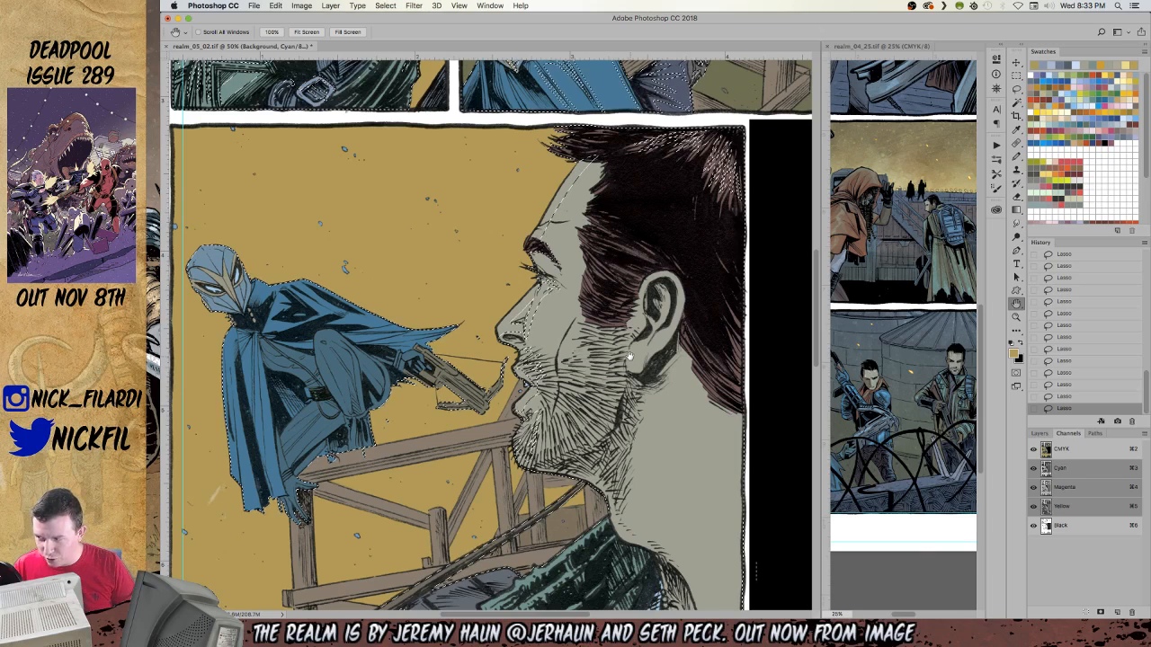
{"action": "key", "text": "l"}
{"action": "mouse_move", "coordinate": [646, 288]}
{"action": "left_mouse_down"}
{"action": "mouse_move", "coordinate": [655, 282]}
{"action": "mouse_move", "coordinate": [657, 294]}
{"action": "mouse_move", "coordinate": [644, 376]}
{"action": "mouse_move", "coordinate": [675, 326]}
{"action": "mouse_move", "coordinate": [650, 316]}
{"action": "left_mouse_up"}
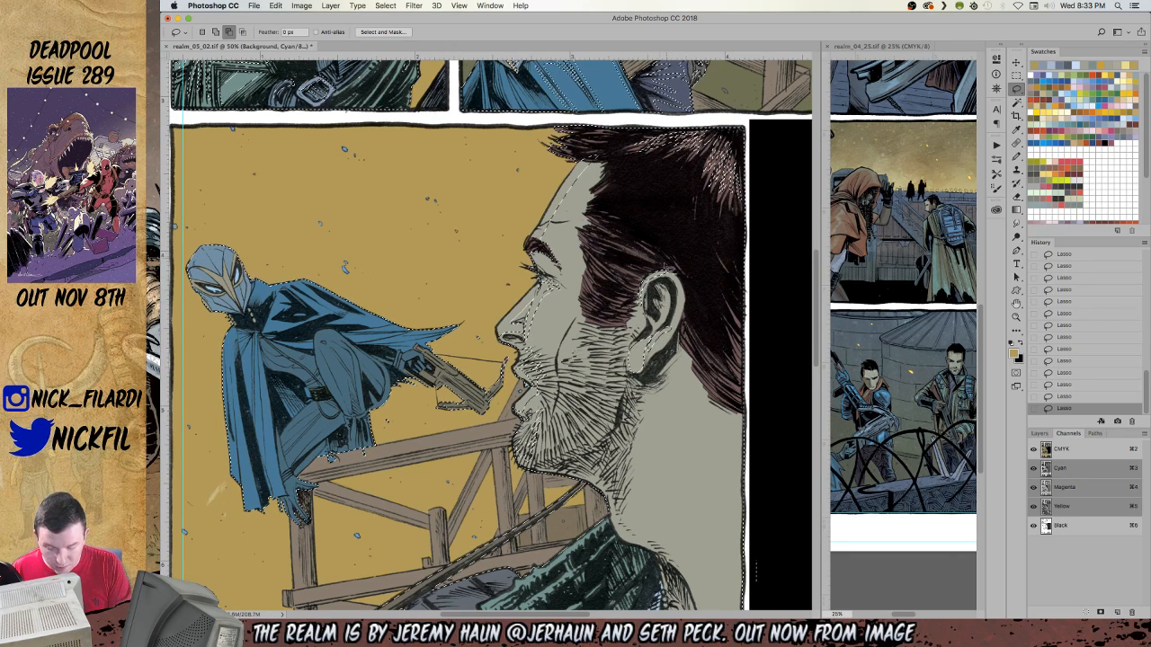
Subtract the diagonal rope-like strap below the third panel man's chin from the selection with the Lasso.
{"action": "key", "text": "space"}
{"action": "left_click_drag", "start_coordinate": [616, 465], "coordinate": [605, 390]}
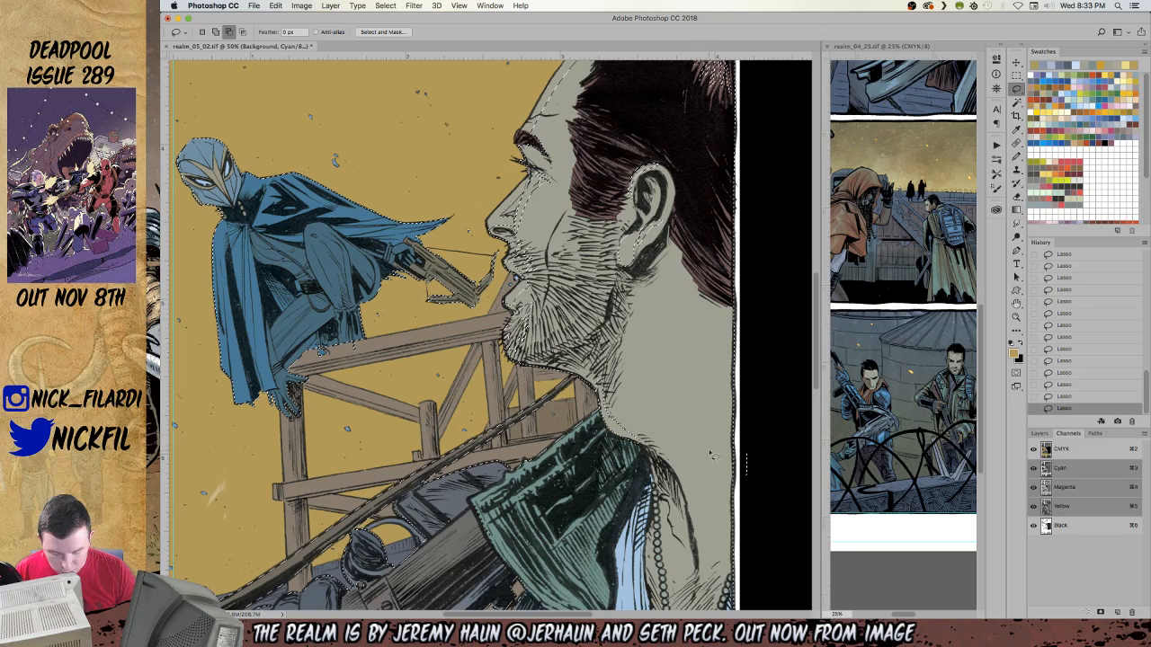
{"action": "left_click_drag", "start_coordinate": [620, 464], "coordinate": [670, 378]}
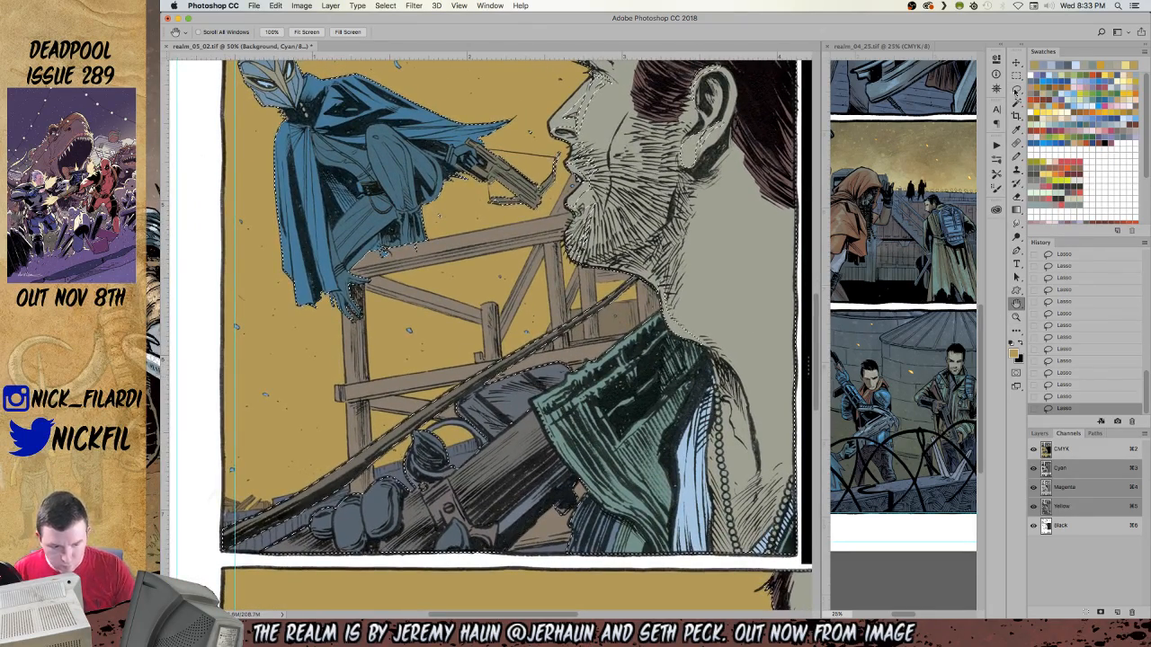
{"action": "left_click_drag", "start_coordinate": [637, 286], "coordinate": [432, 412]}
{"action": "mouse_move", "coordinate": [298, 509]}
{"action": "left_mouse_down"}
{"action": "mouse_move", "coordinate": [225, 540]}
{"action": "mouse_move", "coordinate": [494, 337]}
{"action": "mouse_move", "coordinate": [610, 284]}
{"action": "left_mouse_up"}
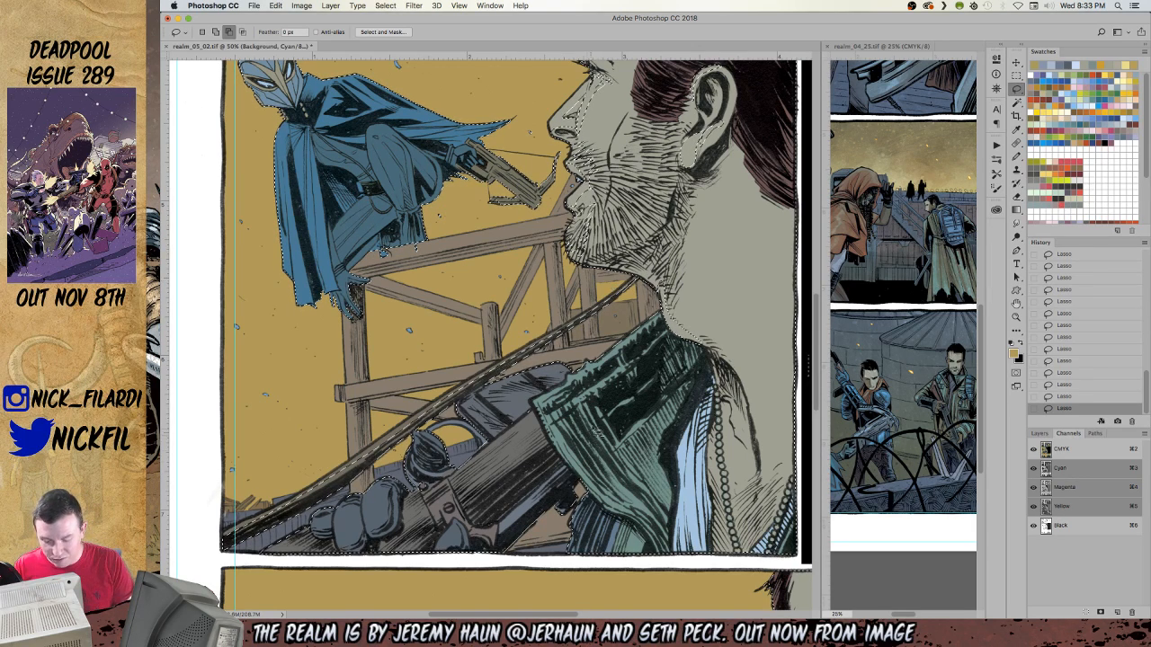
Subtract shadow shapes on the third panel man's gloved hands and rifle from the selection with the Lasso.
{"action": "left_click_drag", "start_coordinate": [483, 396], "coordinate": [578, 363]}
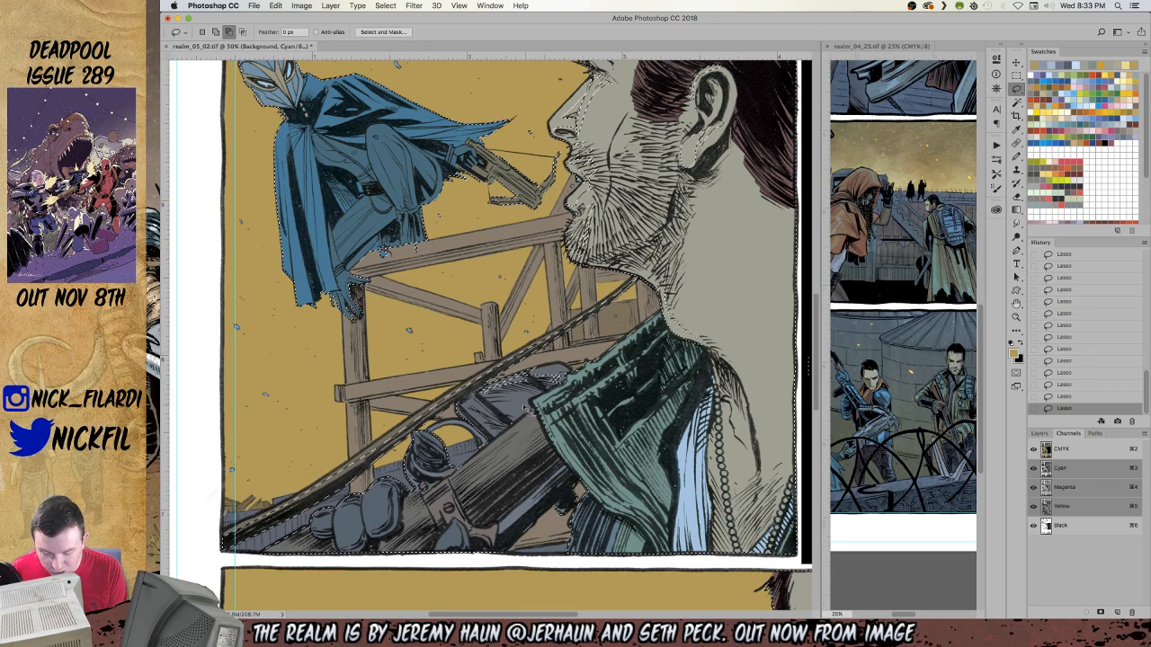
{"action": "mouse_move", "coordinate": [495, 406]}
{"action": "left_mouse_down"}
{"action": "mouse_move", "coordinate": [519, 423]}
{"action": "mouse_move", "coordinate": [554, 385]}
{"action": "left_mouse_up"}
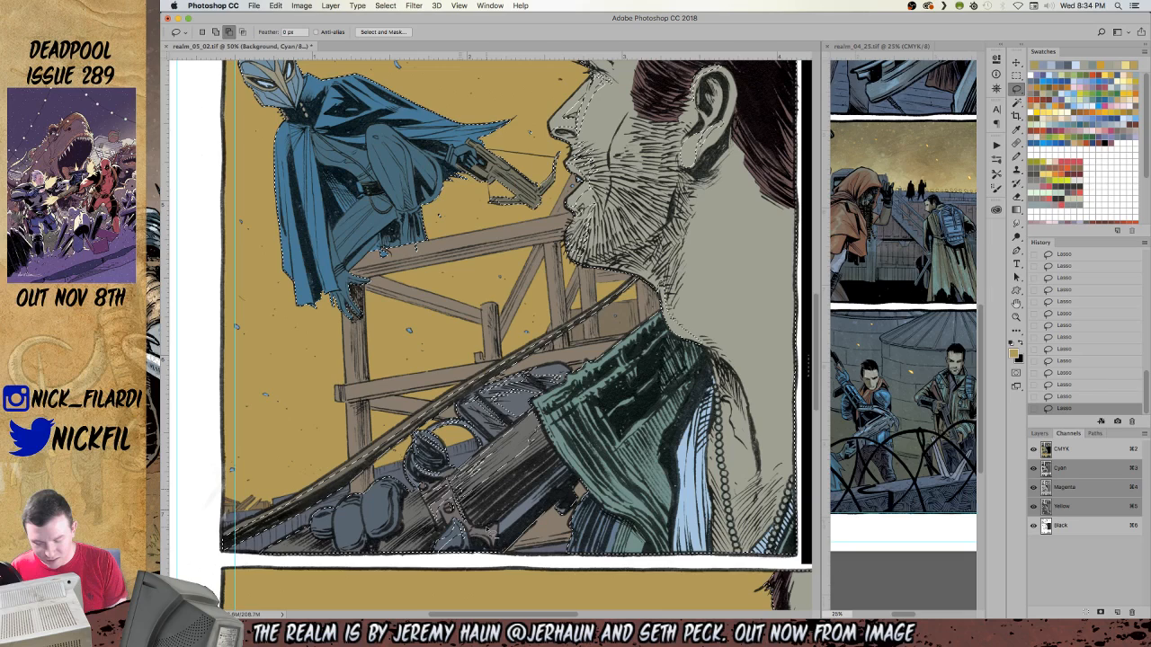
{"action": "key", "text": "space"}
{"action": "left_click_drag", "start_coordinate": [459, 505], "coordinate": [570, 367]}
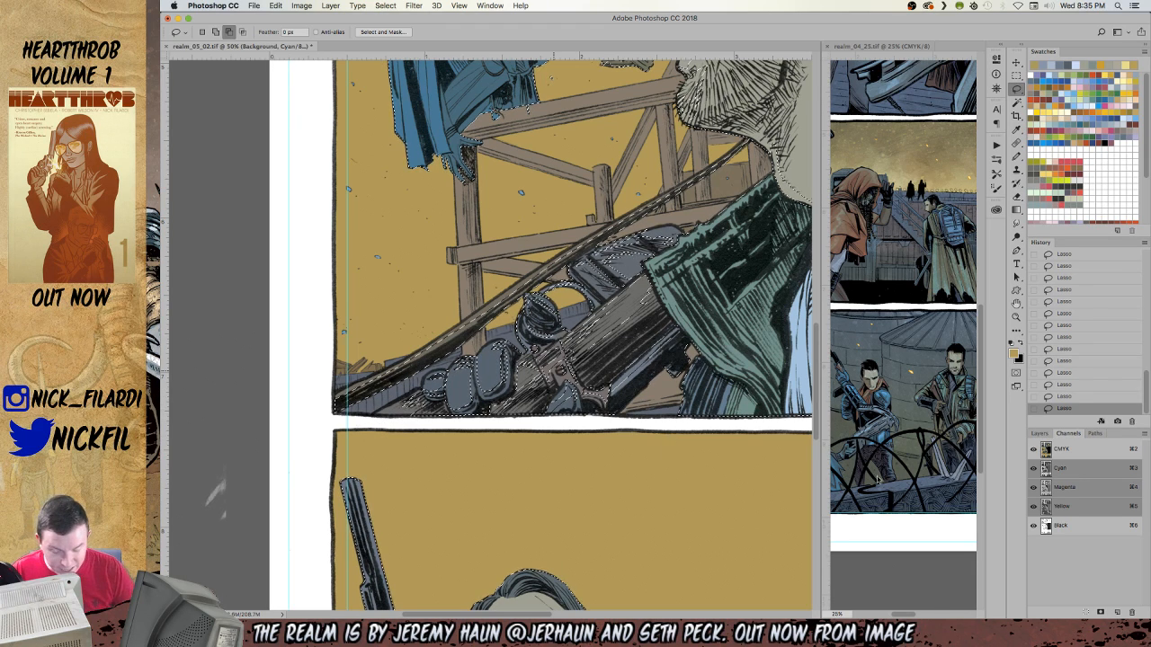
Lasso shadow shapes out of the selection along the folds of the third panel man's green jacket and collar.
{"action": "left_click_drag", "start_coordinate": [714, 417], "coordinate": [562, 496]}
{"action": "left_click_drag", "start_coordinate": [735, 340], "coordinate": [714, 431]}
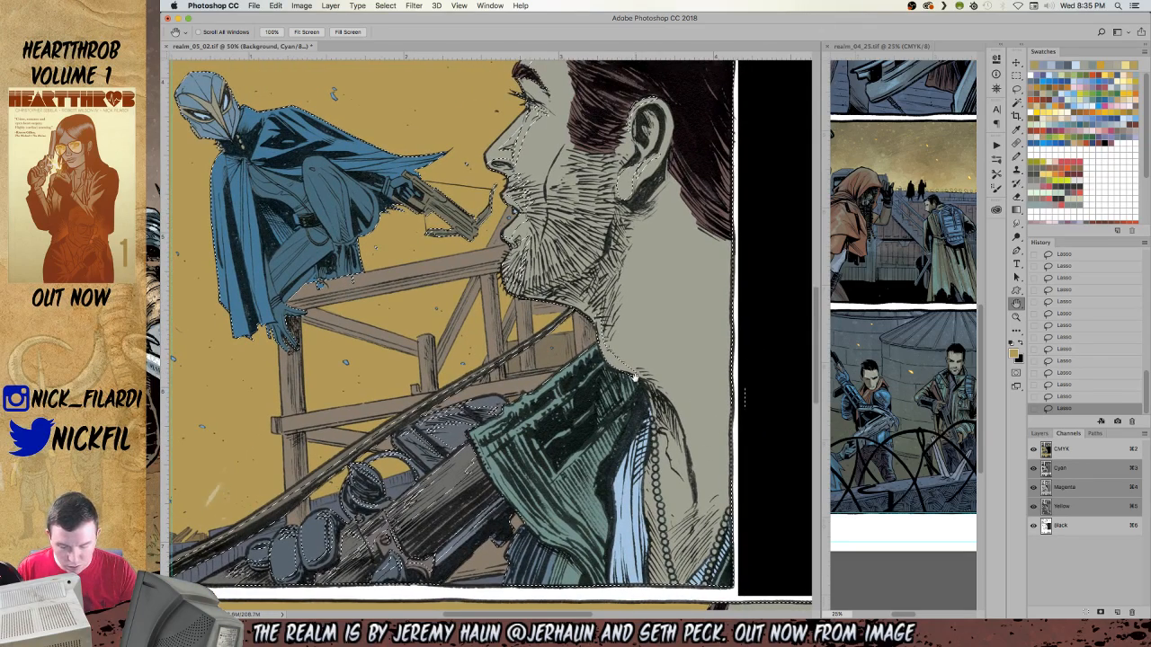
{"action": "key", "text": "l"}
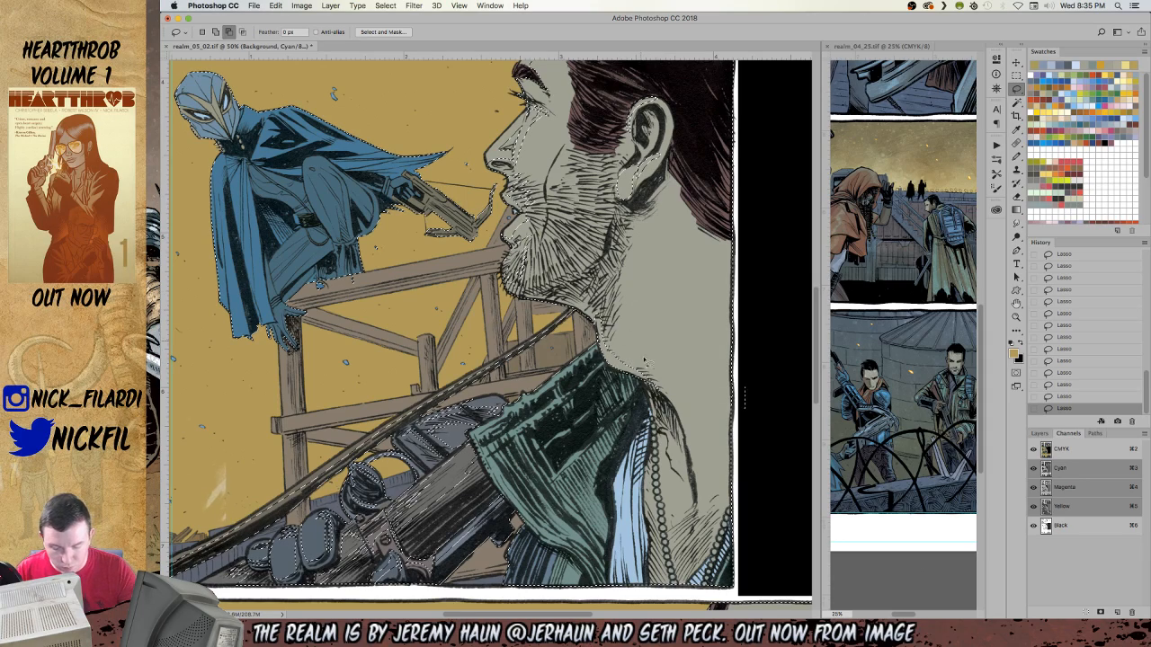
{"action": "key", "text": "z"}
{"action": "left_click", "coordinate": [642, 486], "text": "alt"}
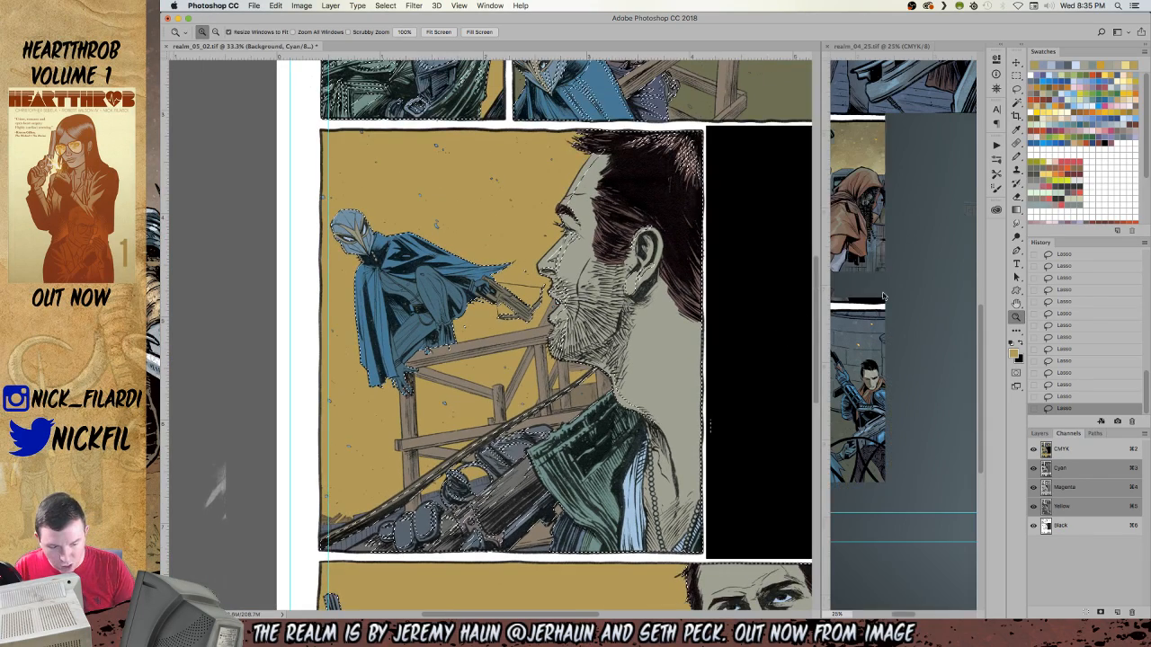
{"action": "key", "text": "l"}
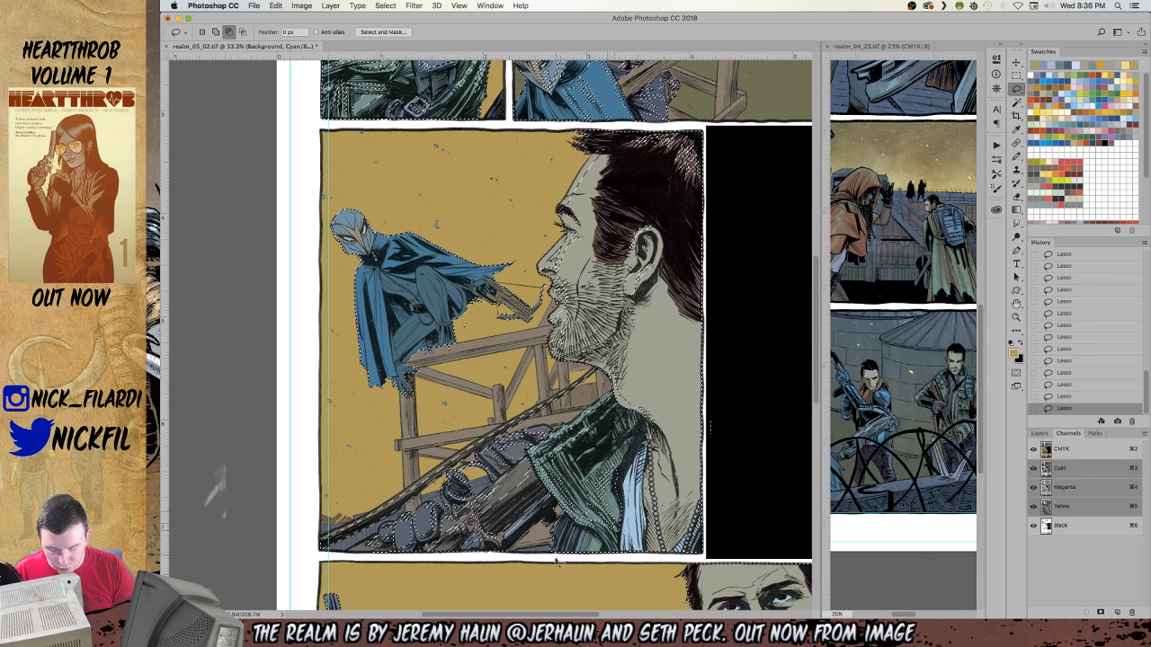
{"action": "left_click_drag", "start_coordinate": [554, 552], "coordinate": [552, 533]}
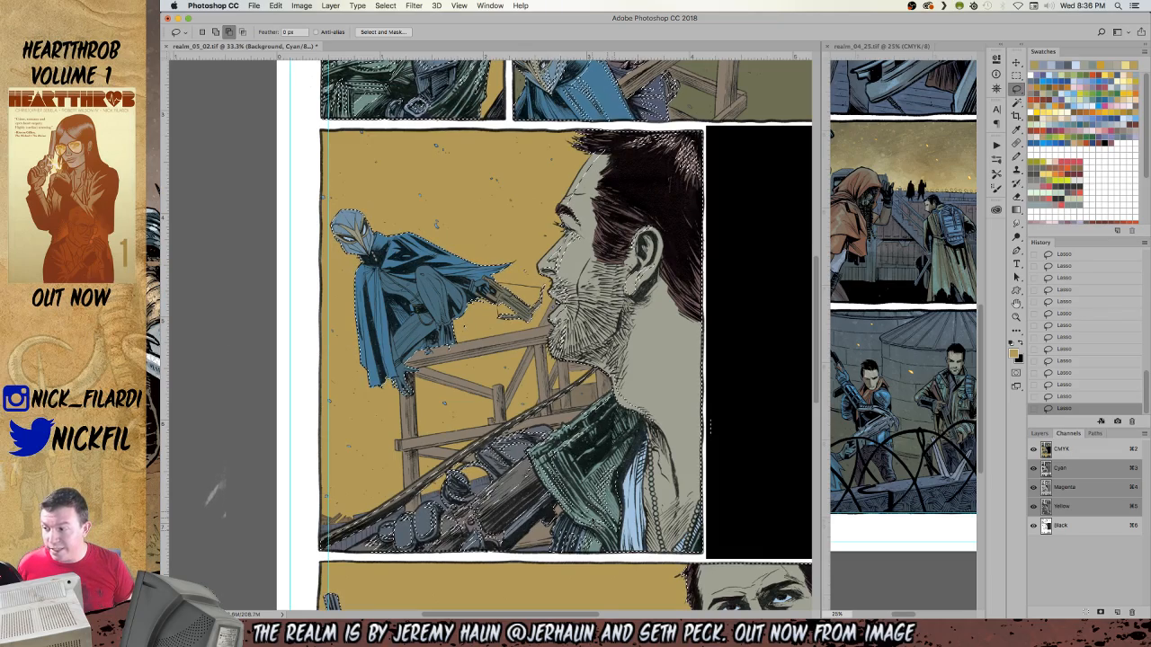
Subtract shadow shapes on the third panel man's blue shirt, neck and forehead from the selection.
{"action": "left_click", "coordinate": [1017, 305]}
{"action": "mouse_move", "coordinate": [575, 377]}
{"action": "left_mouse_down"}
{"action": "mouse_move", "coordinate": [549, 299]}
{"action": "mouse_move", "coordinate": [533, 301]}
{"action": "left_mouse_up"}
{"action": "left_click", "coordinate": [1020, 90]}
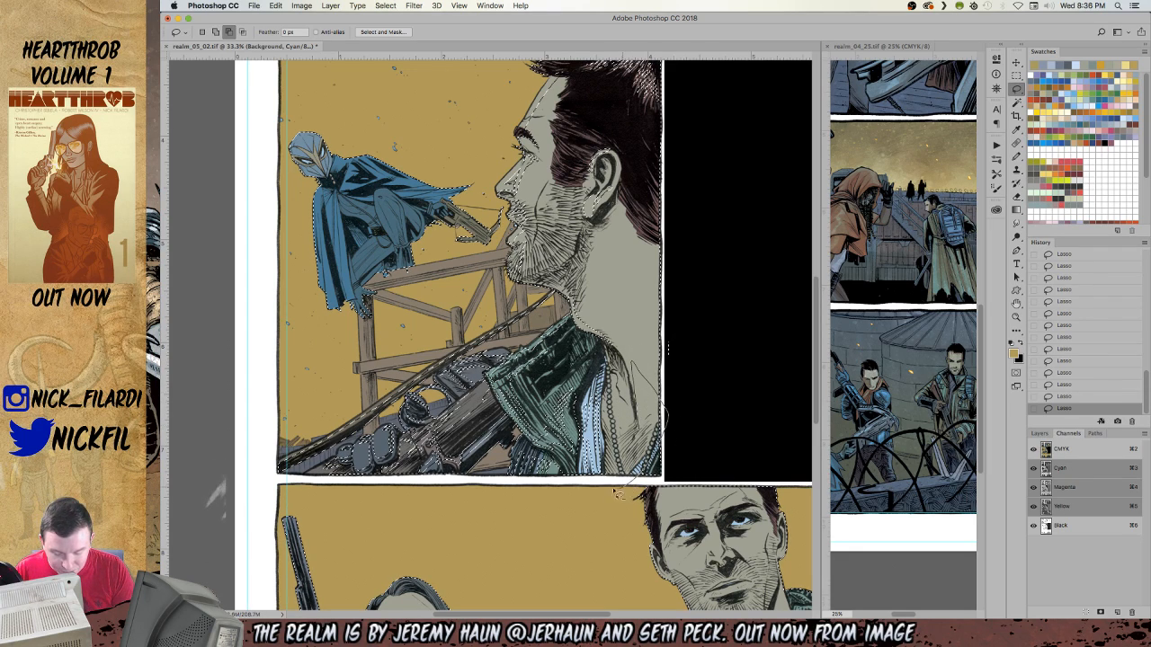
{"action": "left_click_drag", "start_coordinate": [623, 391], "coordinate": [617, 394]}
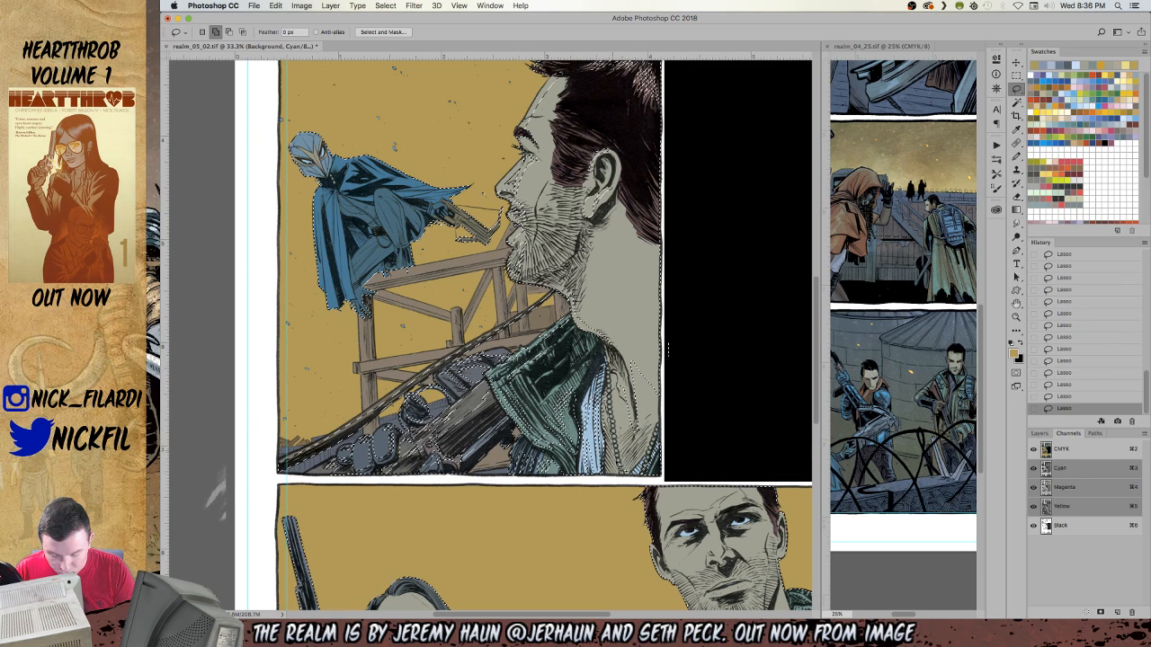
{"action": "left_click_drag", "start_coordinate": [564, 77], "coordinate": [523, 137]}
Lasso shadow shapes out of the selection on the crouching figure's mask and front cape edge in the third panel.
{"action": "left_click", "coordinate": [1017, 303]}
{"action": "left_click_drag", "start_coordinate": [466, 410], "coordinate": [597, 545]}
{"action": "left_click", "coordinate": [1017, 87]}
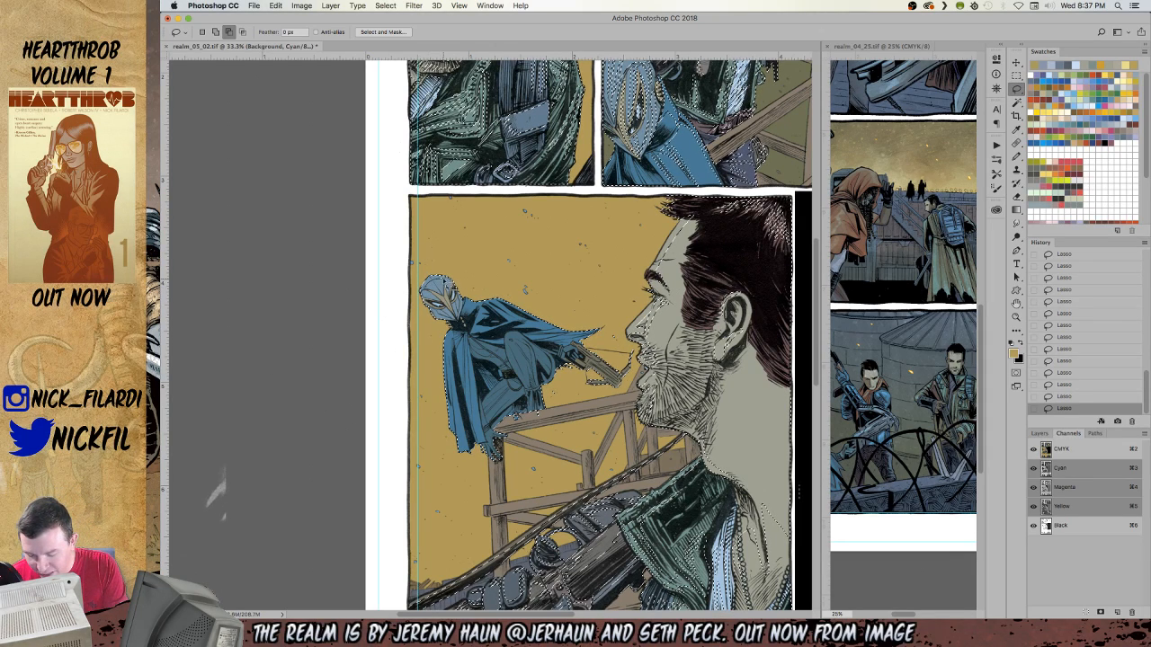
{"action": "left_click_drag", "start_coordinate": [517, 416], "coordinate": [500, 431]}
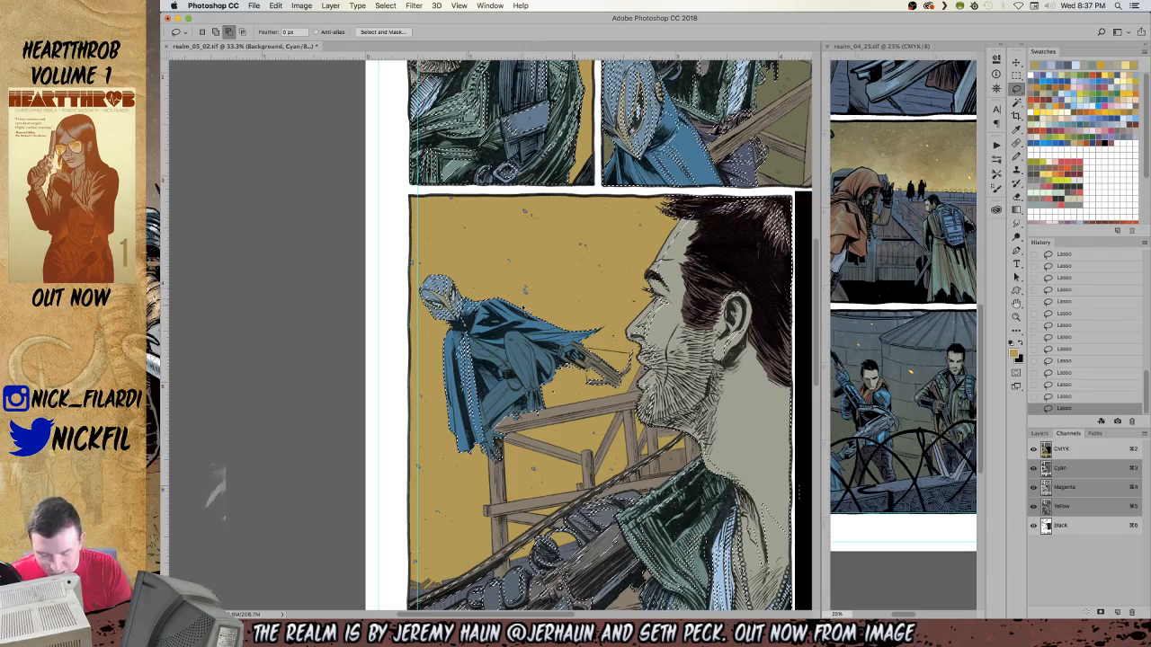
Subtract shadow shapes along the folds of the crouching figure's upper cape, from the shoulder to the trailing tip.
{"action": "key", "text": "z"}
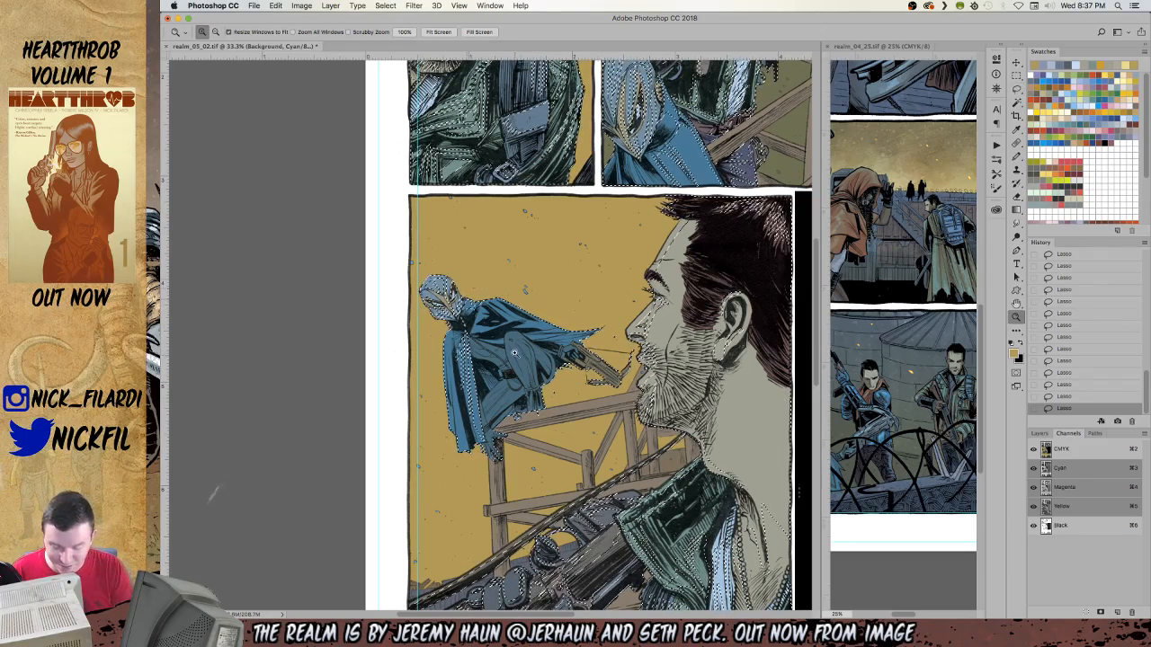
{"action": "left_click", "coordinate": [520, 347]}
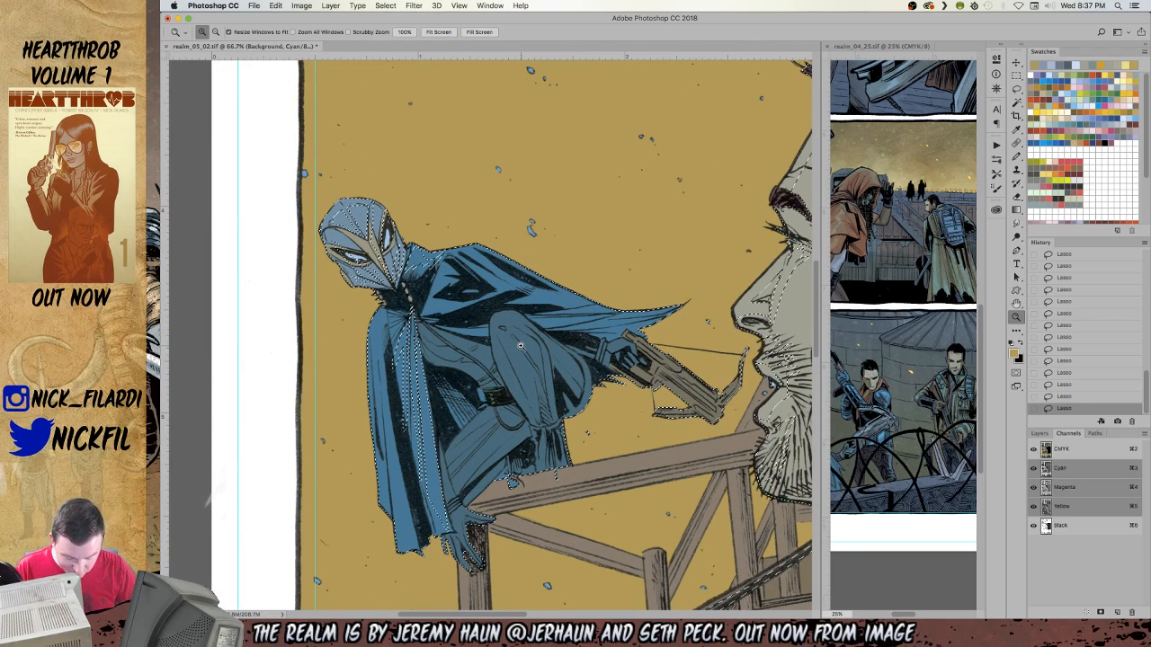
{"action": "left_click", "coordinate": [1017, 89]}
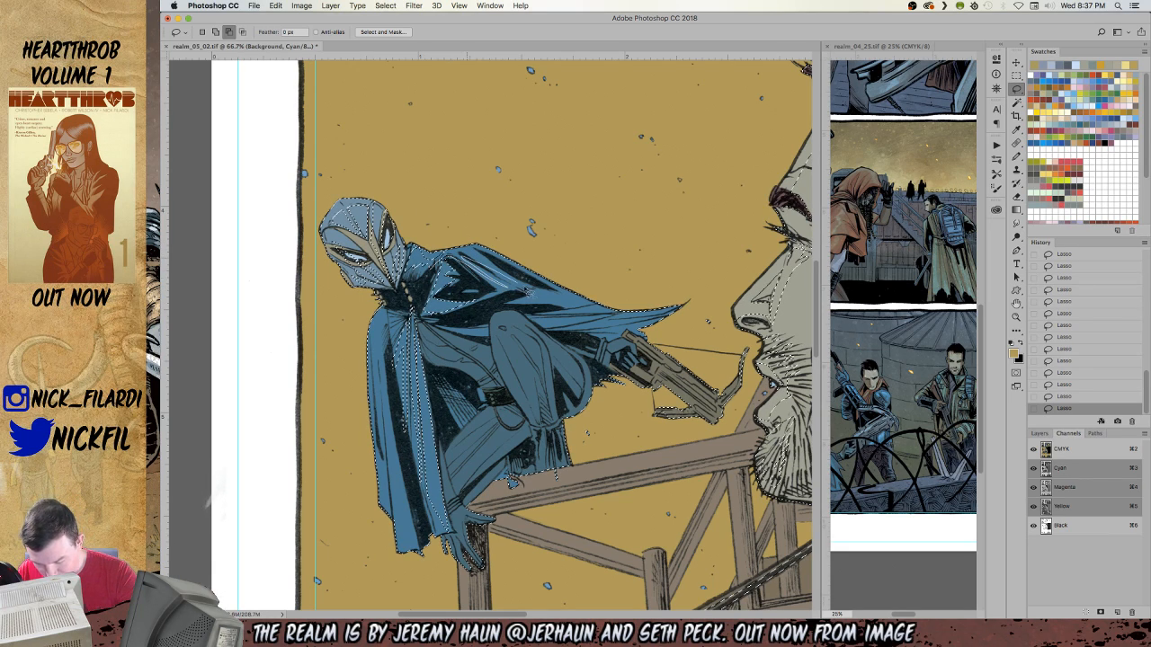
{"action": "mouse_move", "coordinate": [553, 278]}
{"action": "left_mouse_down"}
{"action": "mouse_move", "coordinate": [454, 232]}
{"action": "mouse_move", "coordinate": [437, 257]}
{"action": "left_mouse_up"}
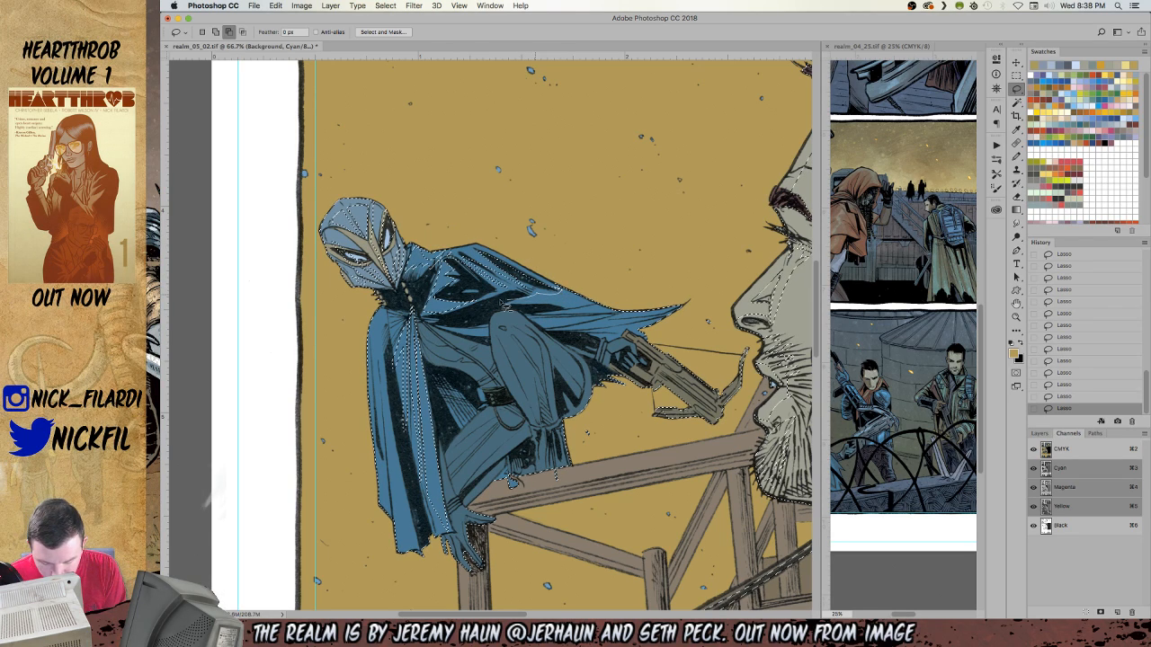
{"action": "left_click_drag", "start_coordinate": [551, 270], "coordinate": [553, 274]}
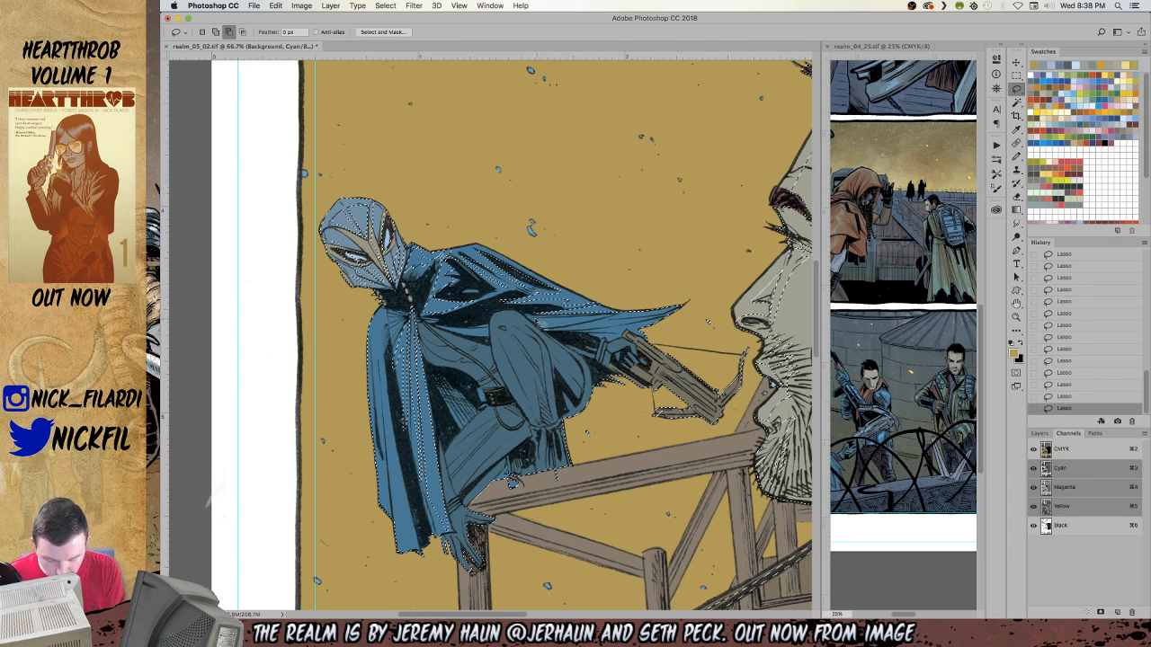
{"action": "mouse_move", "coordinate": [575, 333]}
{"action": "left_mouse_down"}
{"action": "mouse_move", "coordinate": [656, 319]}
{"action": "mouse_move", "coordinate": [687, 293]}
{"action": "mouse_move", "coordinate": [622, 303]}
{"action": "left_mouse_up"}
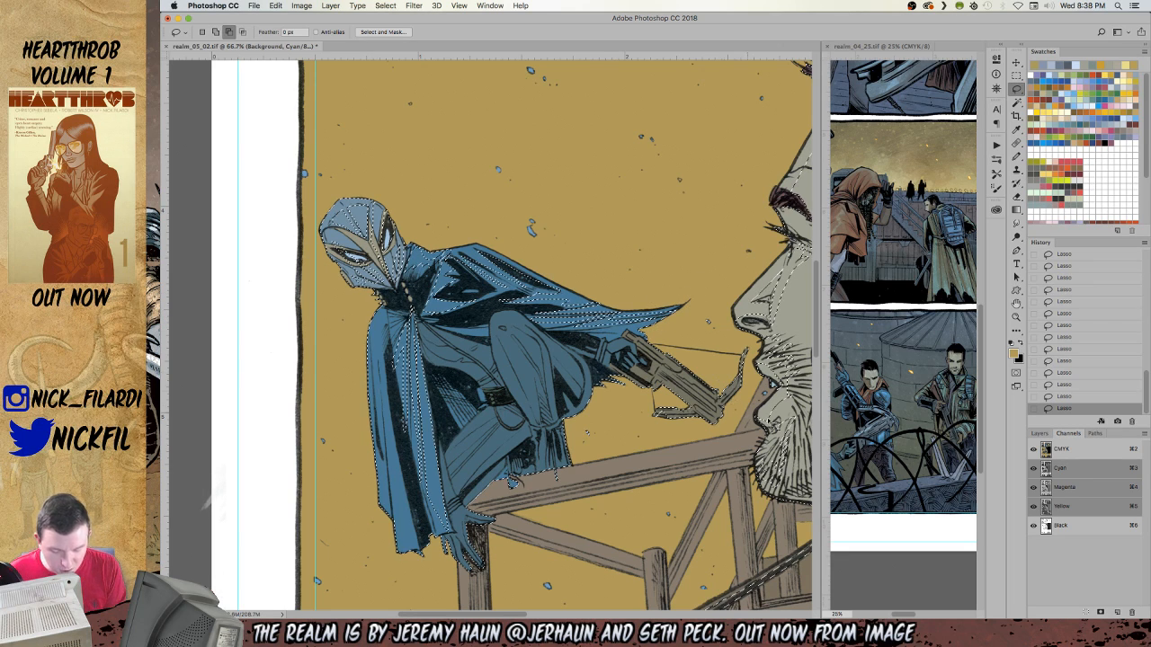
Carve shadow shapes on the crouching figure's bent knee and crossbow out of the selection with the Lasso.
{"action": "key", "text": "space"}
{"action": "mouse_move", "coordinate": [585, 428]}
{"action": "left_mouse_down"}
{"action": "mouse_move", "coordinate": [644, 384]}
{"action": "mouse_move", "coordinate": [650, 406]}
{"action": "left_mouse_up"}
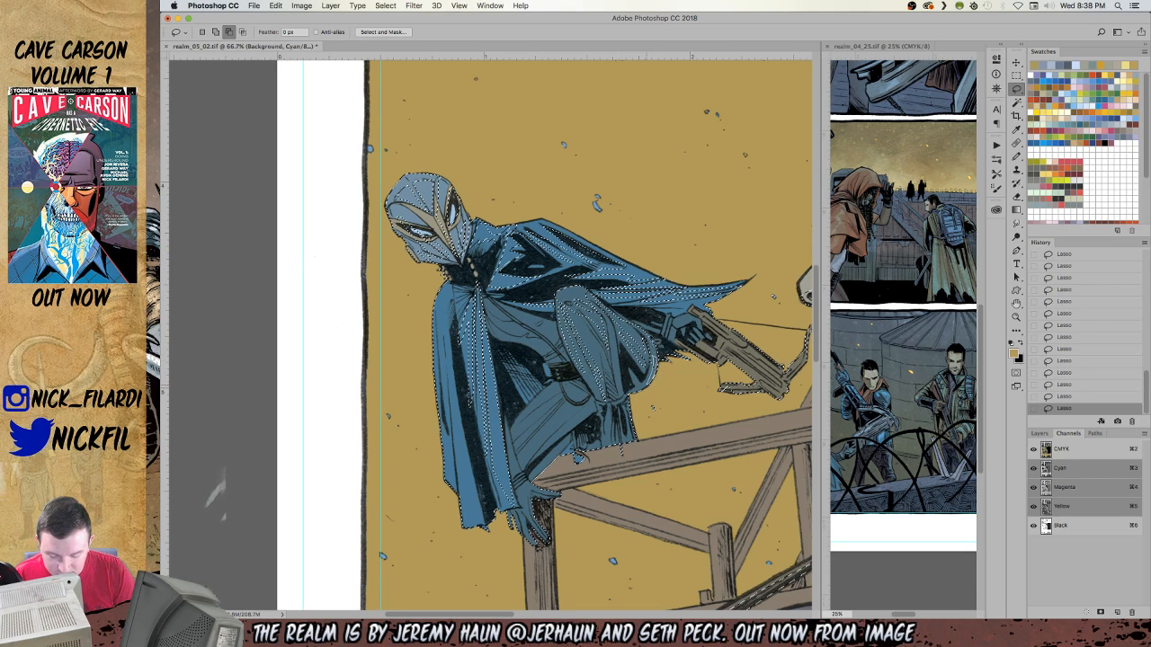
{"action": "key", "text": "space"}
{"action": "left_click_drag", "start_coordinate": [637, 466], "coordinate": [564, 495]}
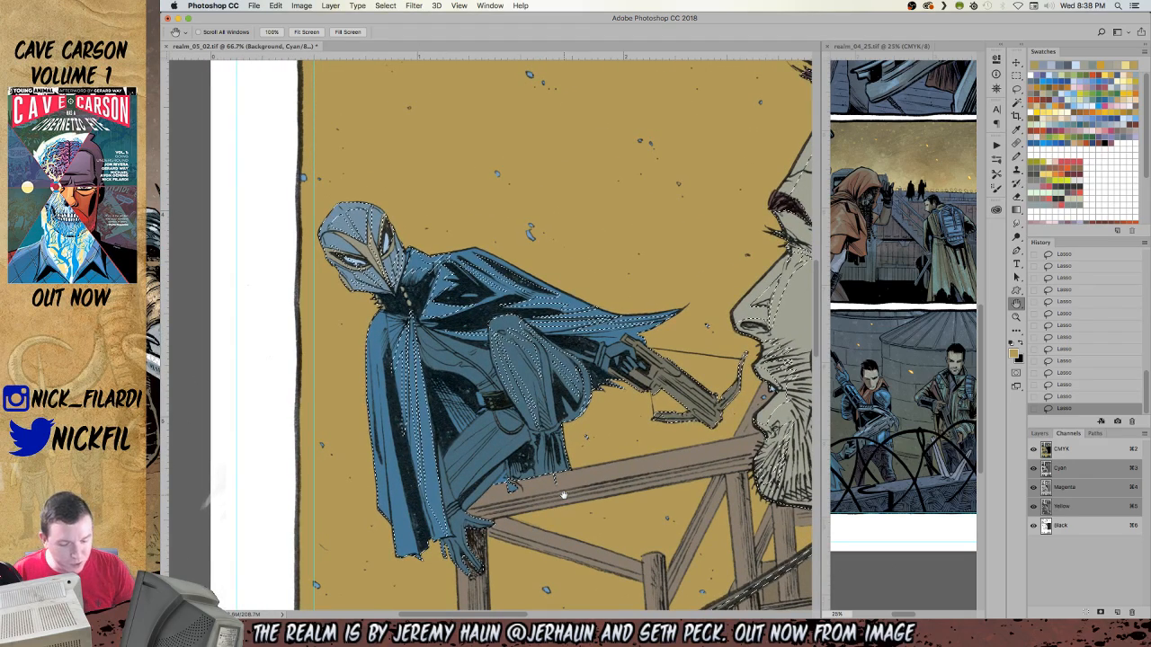
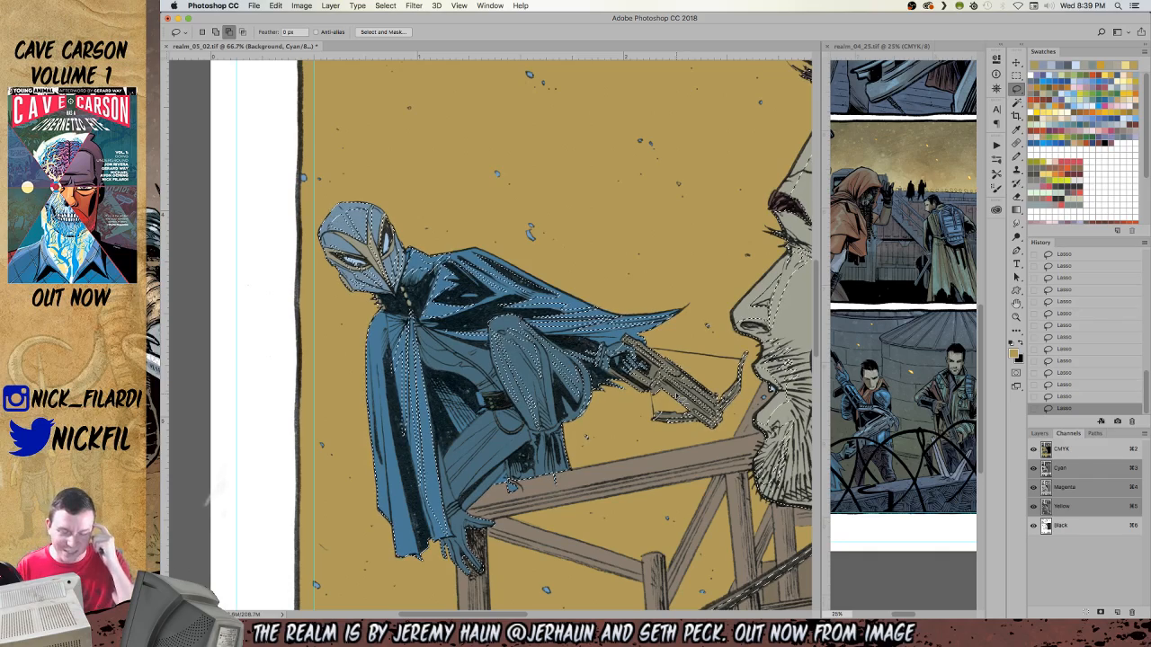
Subtract shadow shapes on the crouching figure's lower leg, hand and hanging cape folds from the selection.
{"action": "left_click", "coordinate": [1017, 308]}
{"action": "mouse_move", "coordinate": [613, 498]}
{"action": "left_mouse_down"}
{"action": "mouse_move", "coordinate": [656, 431]}
{"action": "mouse_move", "coordinate": [647, 425]}
{"action": "left_mouse_up"}
{"action": "left_click", "coordinate": [1017, 90]}
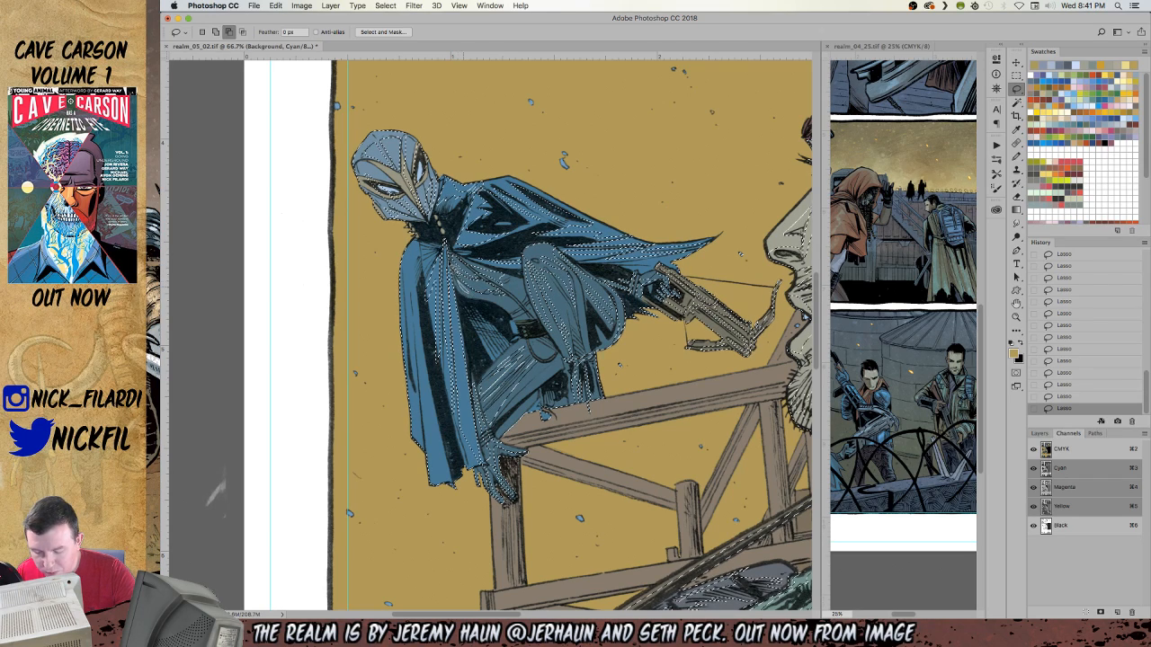
{"action": "key", "text": "z"}
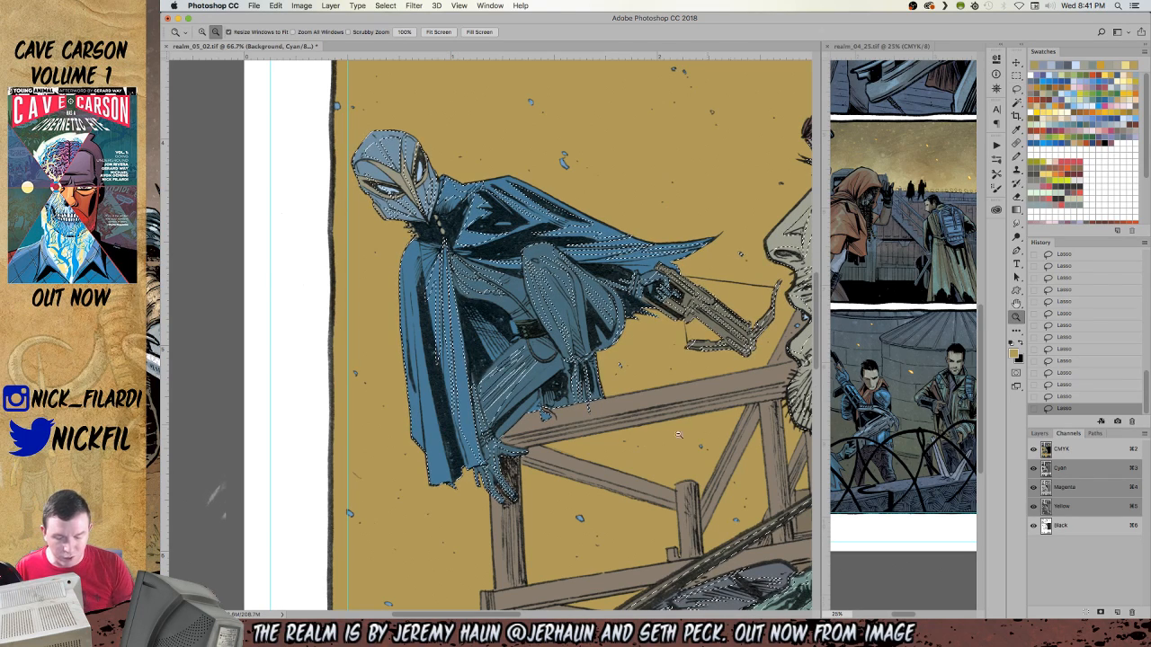
{"action": "left_click", "coordinate": [633, 440], "text": "alt"}
{"action": "key", "text": "l"}
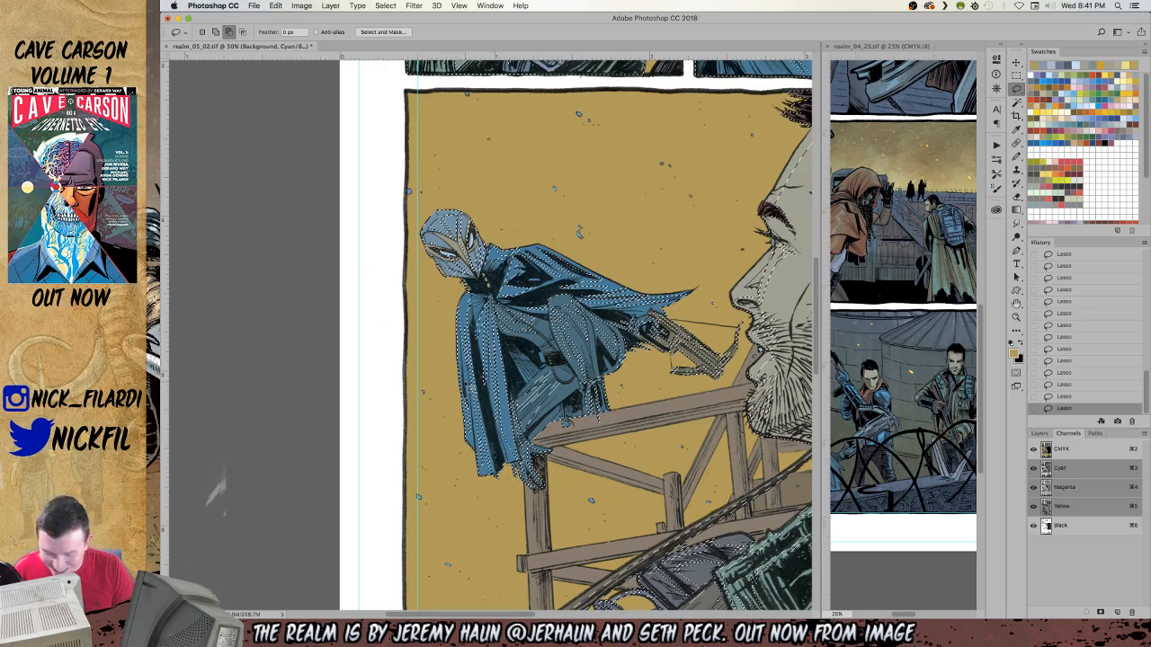
Lasso shadow shapes along the raised revolver's barrel, cylinder and frame out of the selection in the fourth panel.
{"action": "key", "text": "space"}
{"action": "left_click_drag", "start_coordinate": [685, 420], "coordinate": [569, 438]}
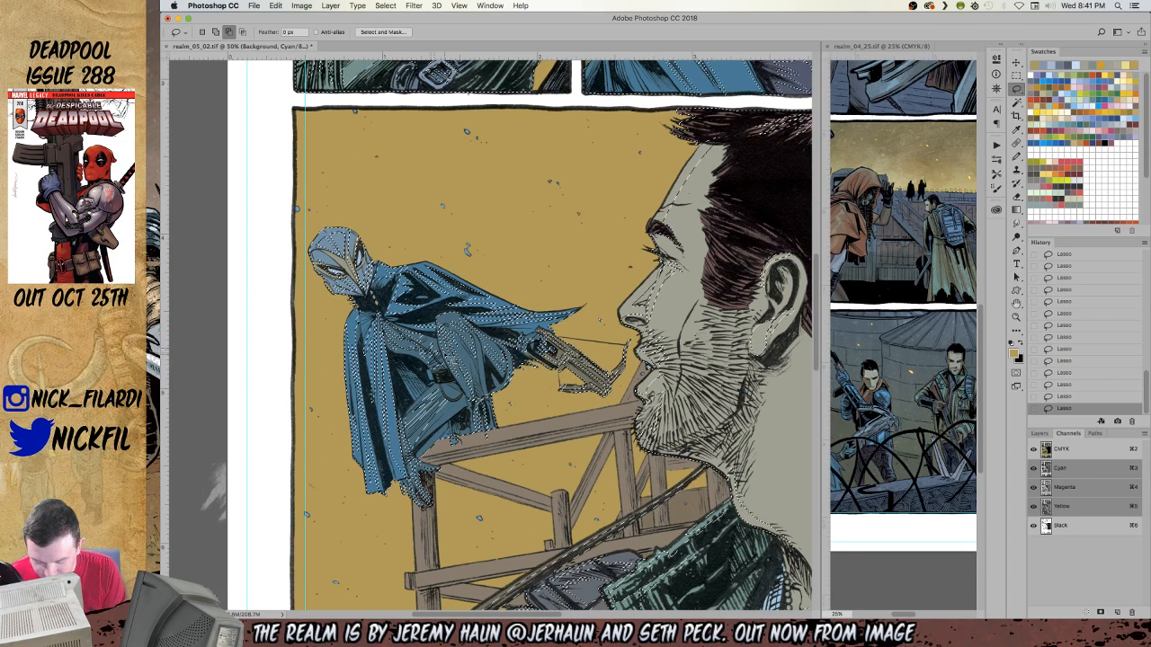
{"action": "key", "text": "space"}
{"action": "left_click_drag", "start_coordinate": [806, 580], "coordinate": [681, 402]}
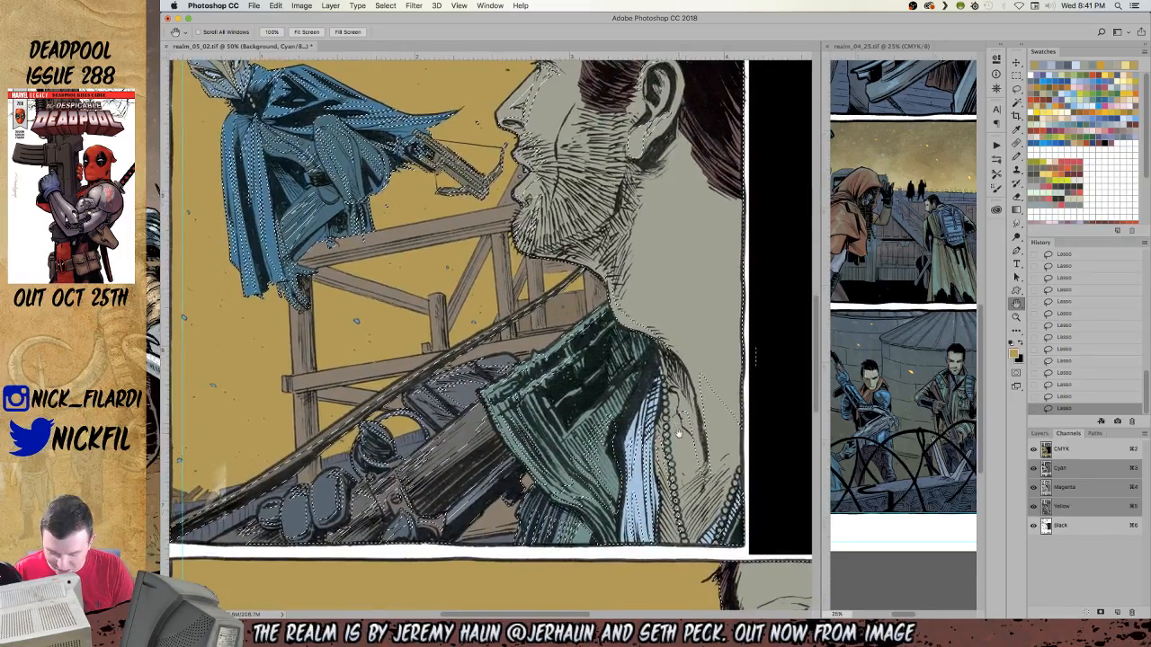
{"action": "left_click_drag", "start_coordinate": [783, 406], "coordinate": [658, 442]}
{"action": "left_click_drag", "start_coordinate": [800, 387], "coordinate": [653, 444]}
{"action": "left_click_drag", "start_coordinate": [522, 593], "coordinate": [674, 186]}
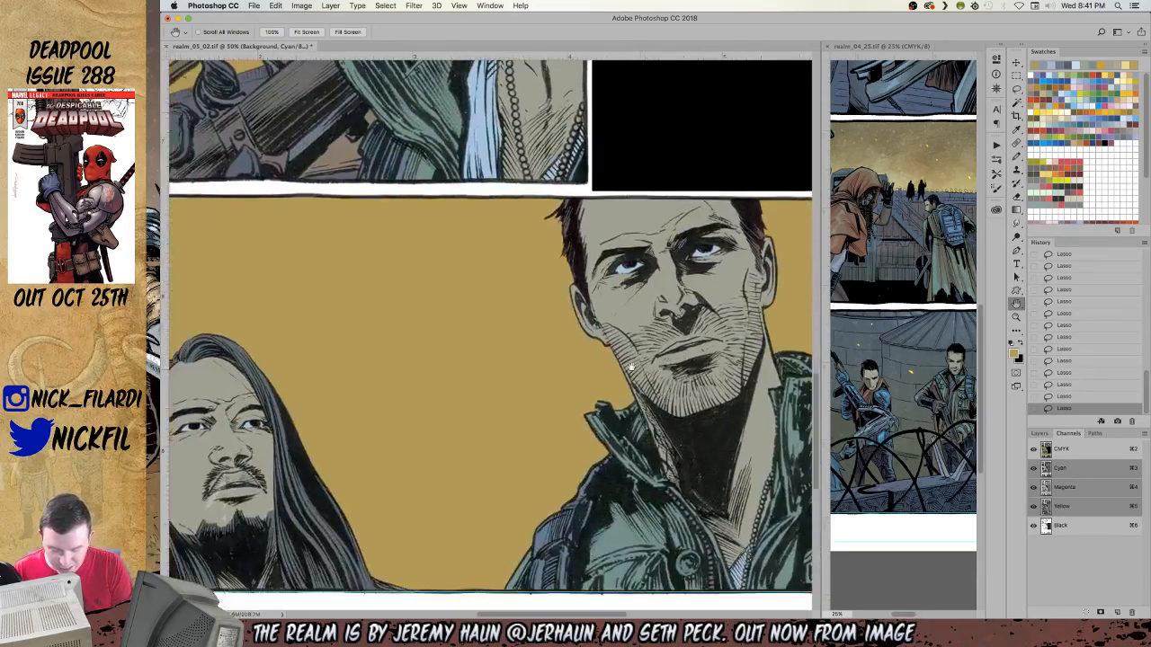
{"action": "left_click_drag", "start_coordinate": [495, 437], "coordinate": [603, 380]}
{"action": "mouse_move", "coordinate": [434, 411]}
{"action": "left_mouse_down"}
{"action": "mouse_move", "coordinate": [606, 419]}
{"action": "mouse_move", "coordinate": [651, 456]}
{"action": "mouse_move", "coordinate": [652, 474]}
{"action": "left_mouse_up"}
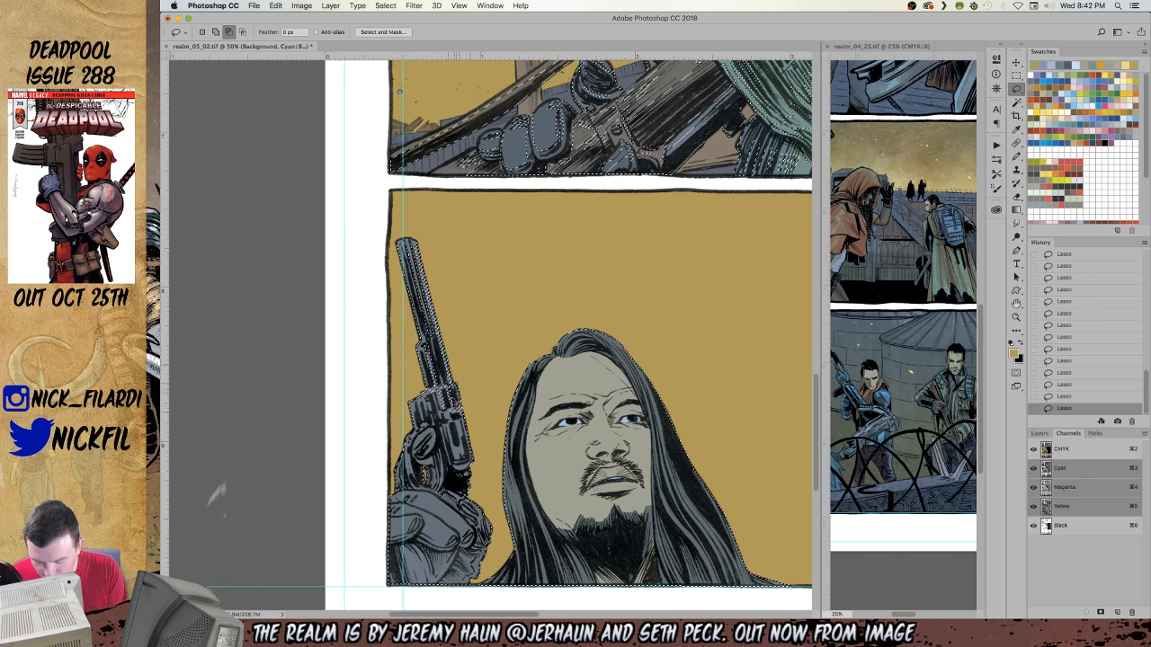
{"action": "left_click_drag", "start_coordinate": [457, 411], "coordinate": [473, 443]}
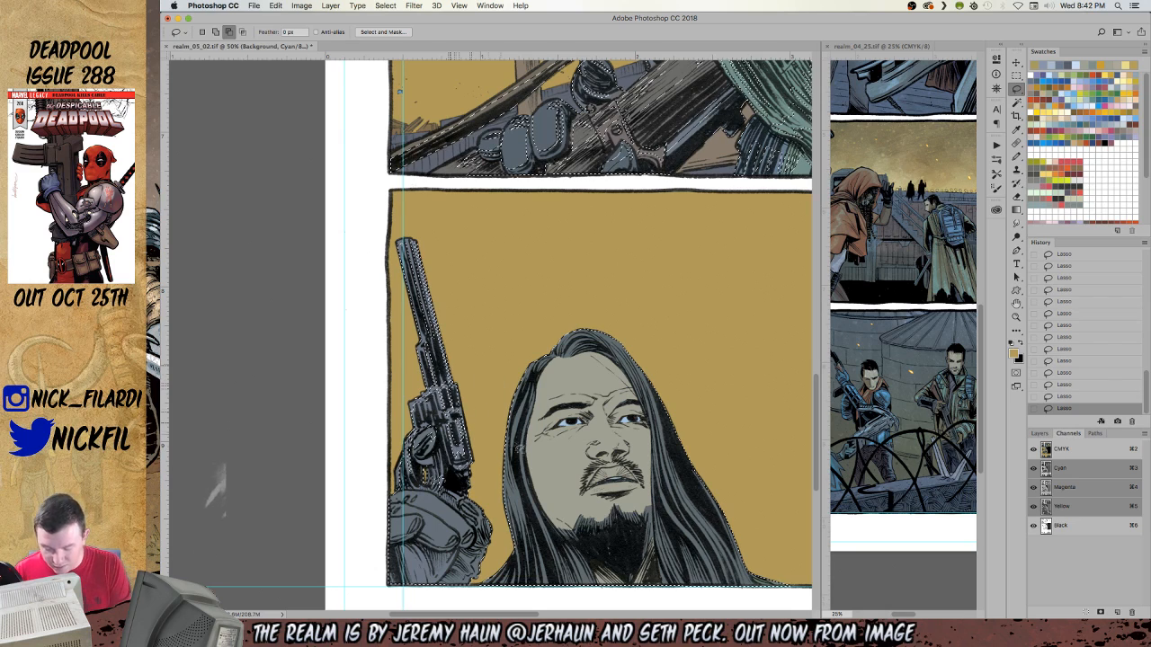
Subtract shadow shapes on the gloved hand and wrist holding the revolver in the fourth panel.
{"action": "key", "text": "h"}
{"action": "left_click_drag", "start_coordinate": [593, 501], "coordinate": [633, 395]}
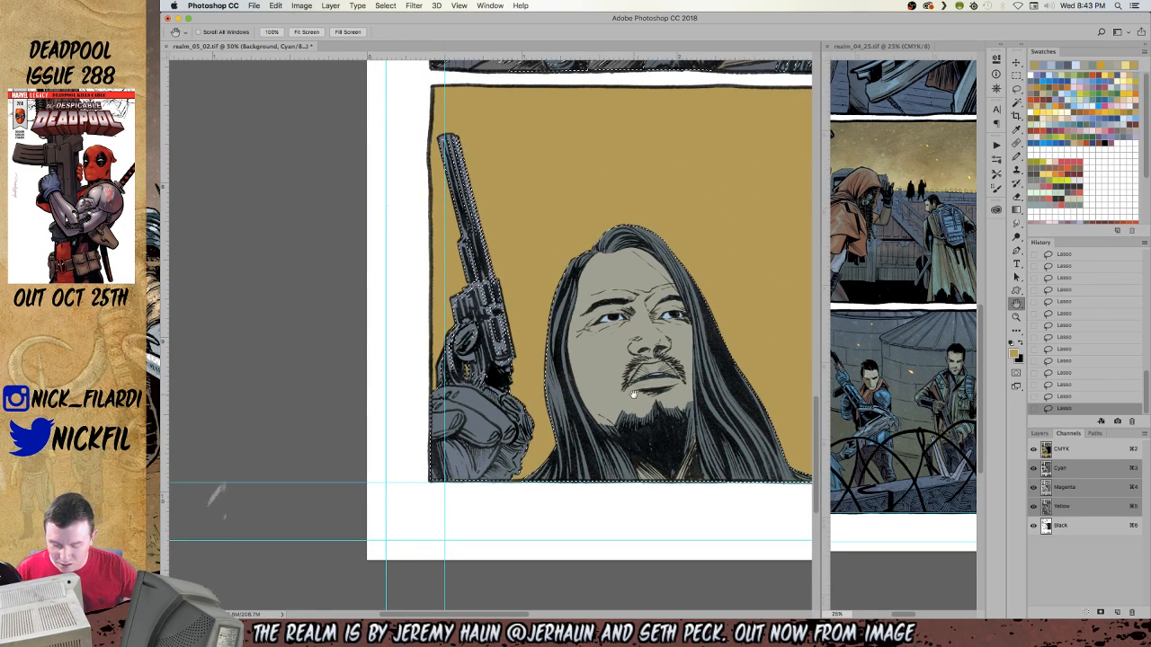
{"action": "key", "text": "l"}
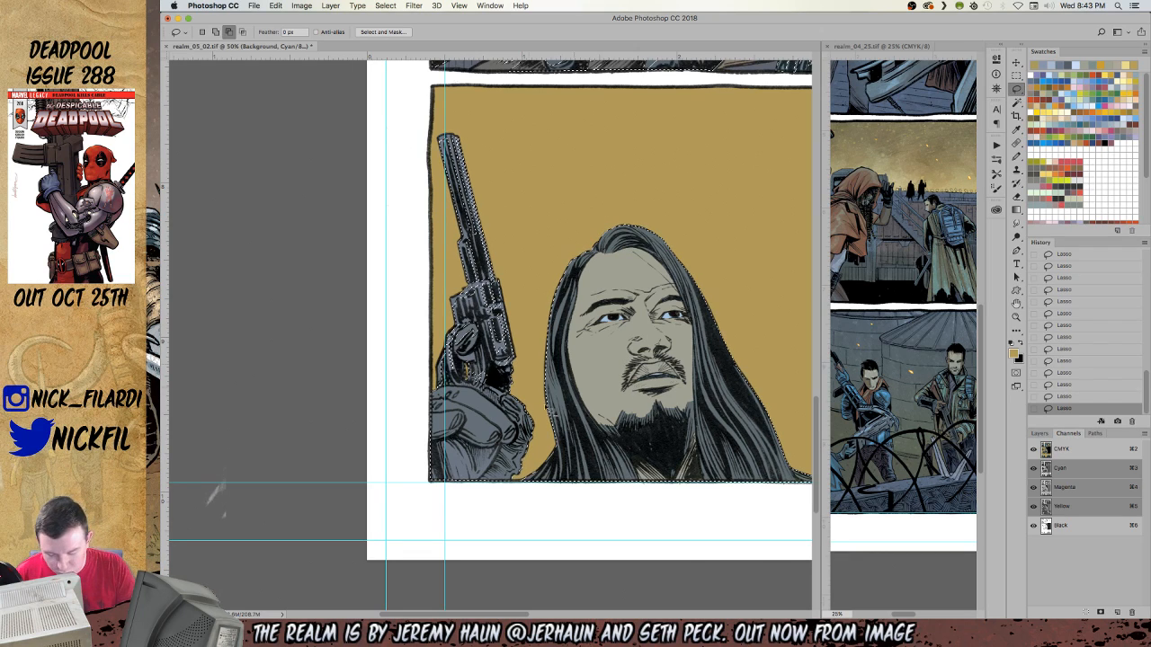
{"action": "mouse_move", "coordinate": [437, 404]}
{"action": "left_mouse_down"}
{"action": "mouse_move", "coordinate": [453, 403]}
{"action": "mouse_move", "coordinate": [436, 393]}
{"action": "mouse_move", "coordinate": [511, 433]}
{"action": "mouse_move", "coordinate": [484, 389]}
{"action": "mouse_move", "coordinate": [464, 387]}
{"action": "mouse_move", "coordinate": [486, 408]}
{"action": "mouse_move", "coordinate": [469, 391]}
{"action": "left_mouse_up"}
{"action": "left_click_drag", "start_coordinate": [504, 426], "coordinate": [520, 430]}
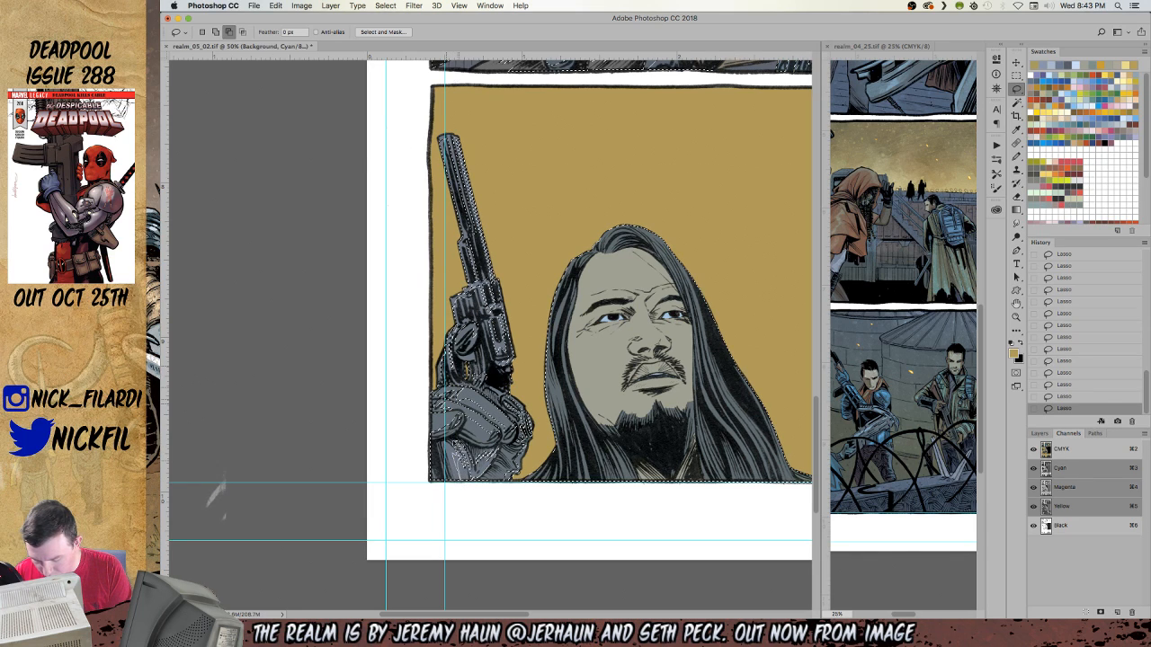
Carve shadow shapes out along the long-haired man's hair strands in the fourth panel, undoing a stray Lasso shape.
{"action": "key", "text": "z"}
{"action": "left_click", "coordinate": [552, 514], "text": "alt"}
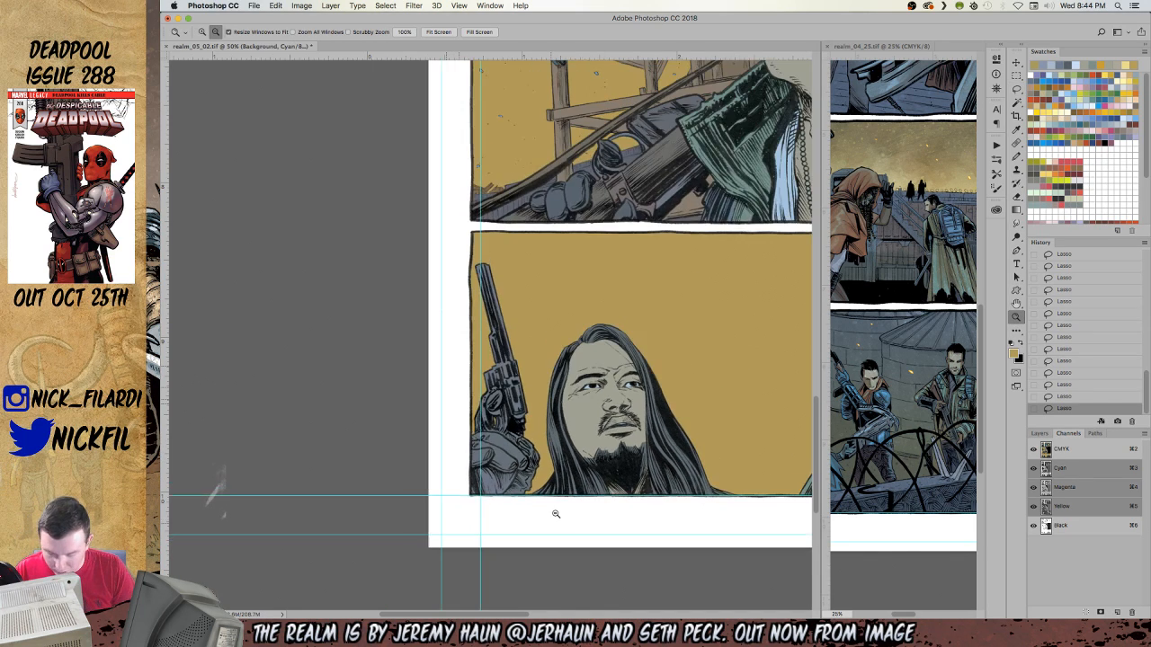
{"action": "key", "text": "h"}
{"action": "mouse_move", "coordinate": [602, 453]}
{"action": "left_mouse_down"}
{"action": "mouse_move", "coordinate": [565, 431]}
{"action": "mouse_move", "coordinate": [493, 462]}
{"action": "mouse_move", "coordinate": [489, 476]}
{"action": "left_mouse_up"}
{"action": "key", "text": "l"}
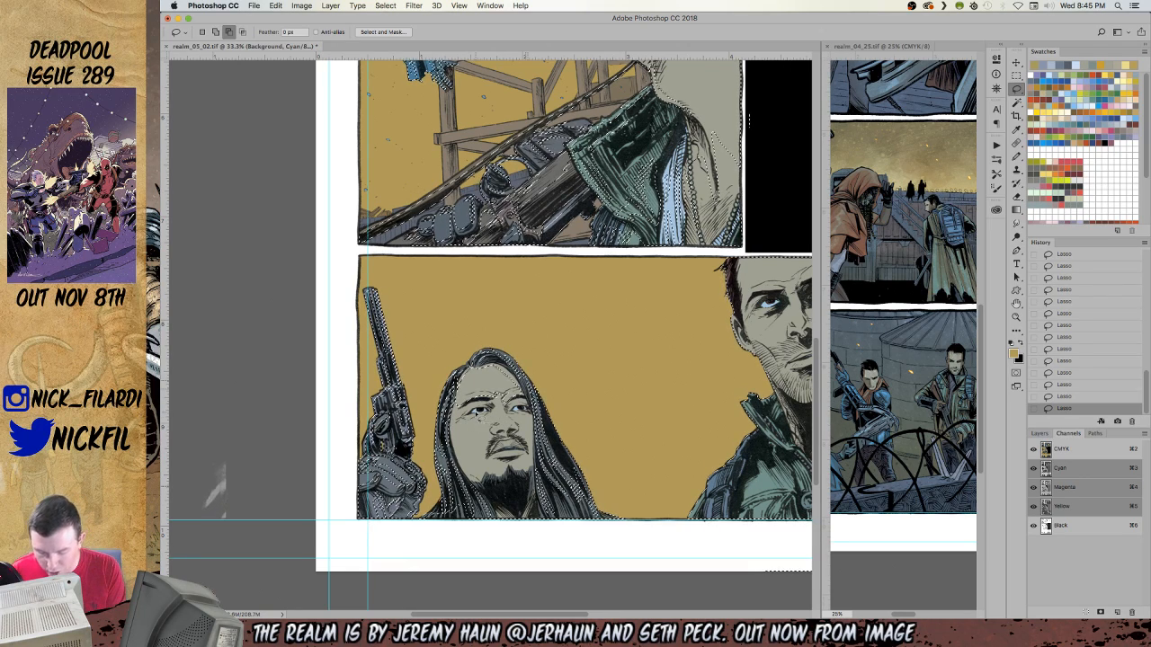
{"action": "key", "text": "super+z"}
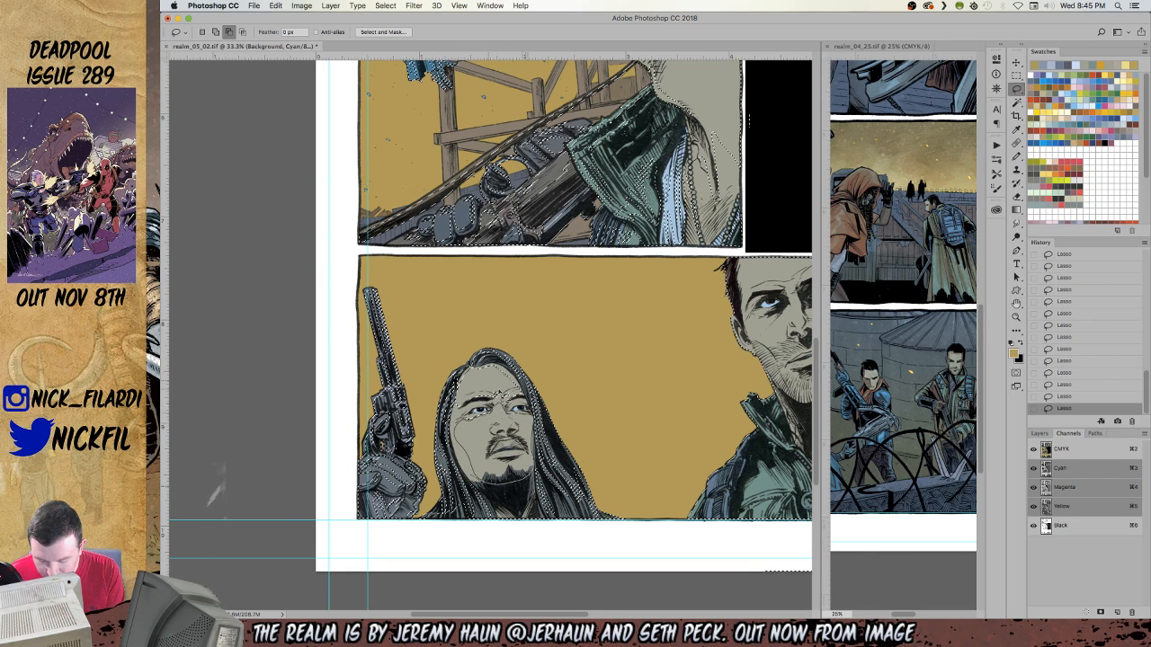
Subtract shadow shapes around the long-haired man's brow, eyes and nose from the selection in the fourth panel.
{"action": "left_click_drag", "start_coordinate": [499, 393], "coordinate": [503, 411]}
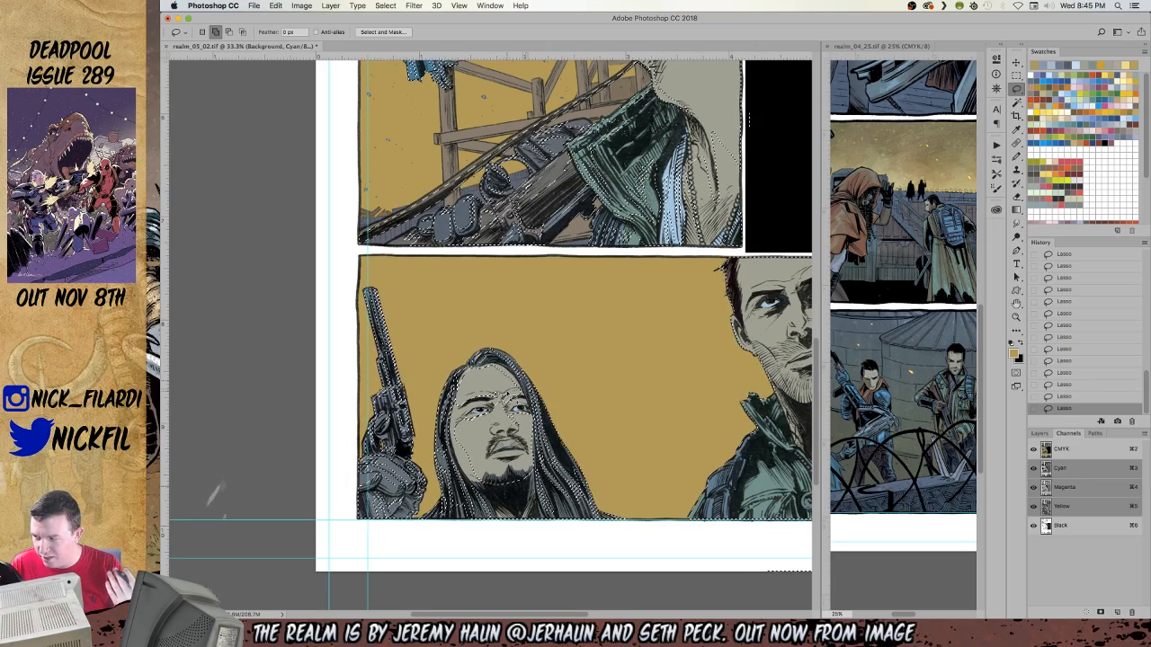
{"action": "key", "text": "alt"}
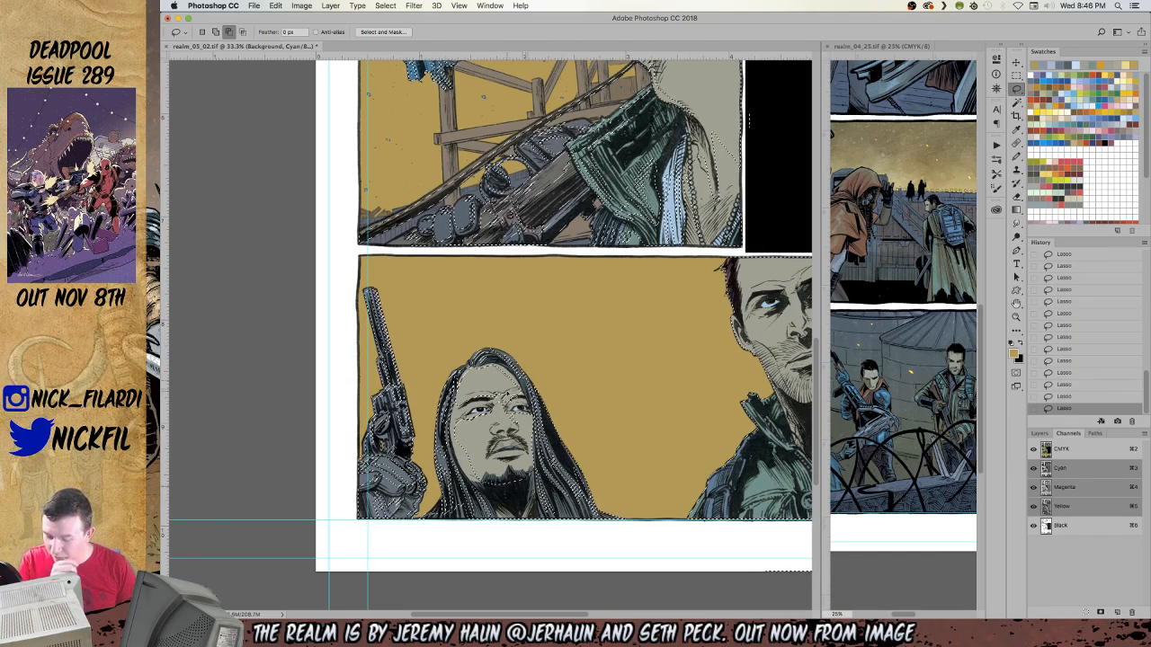
Lasso shadow shapes on the short-haired man's forehead, eyes, cheek, mouth and neck out of the selection in the fourth panel.
{"action": "key", "text": "h"}
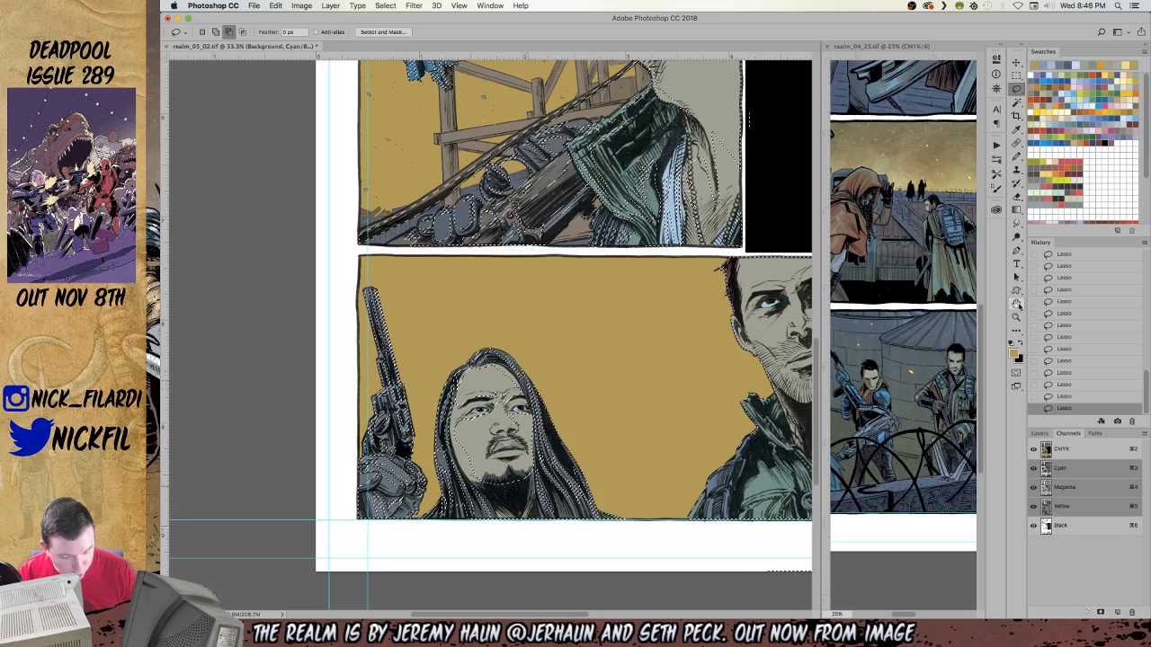
{"action": "left_click_drag", "start_coordinate": [707, 437], "coordinate": [579, 468]}
{"action": "left_click_drag", "start_coordinate": [743, 409], "coordinate": [802, 371]}
{"action": "key", "text": "l"}
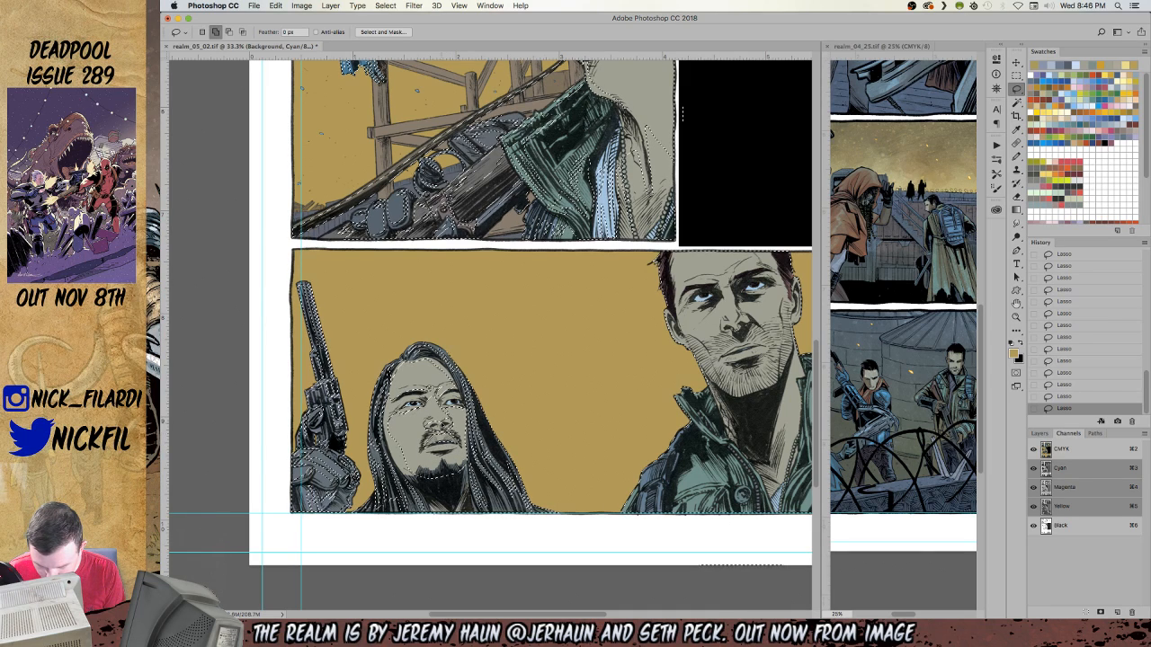
{"action": "key", "text": "alt"}
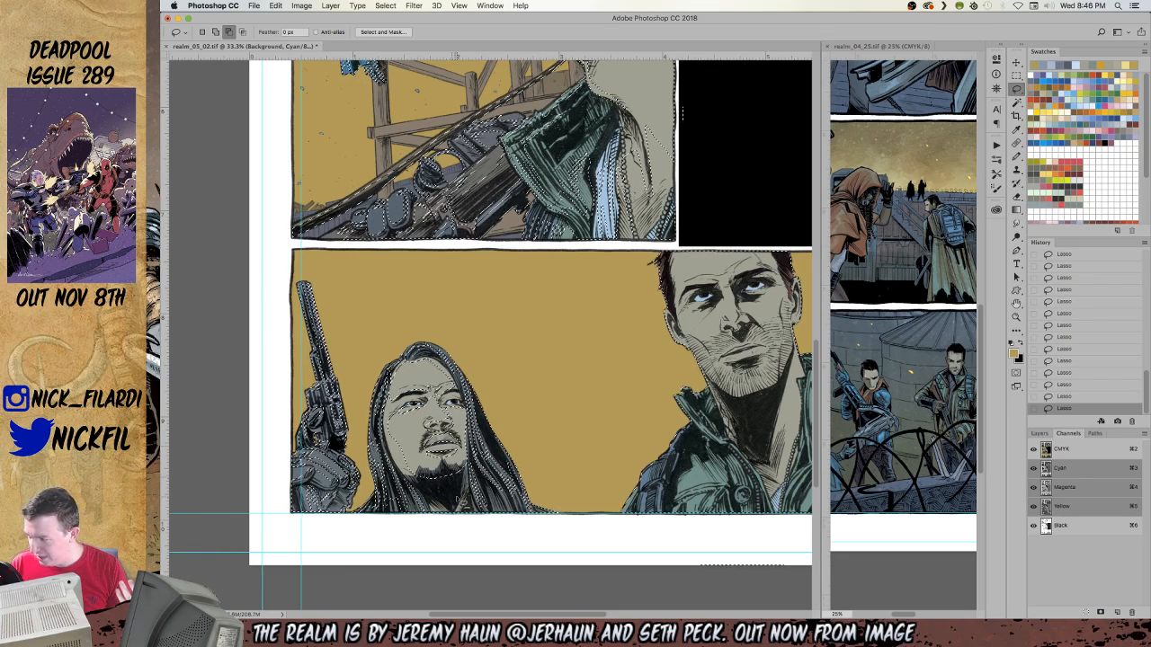
{"action": "key", "text": "space"}
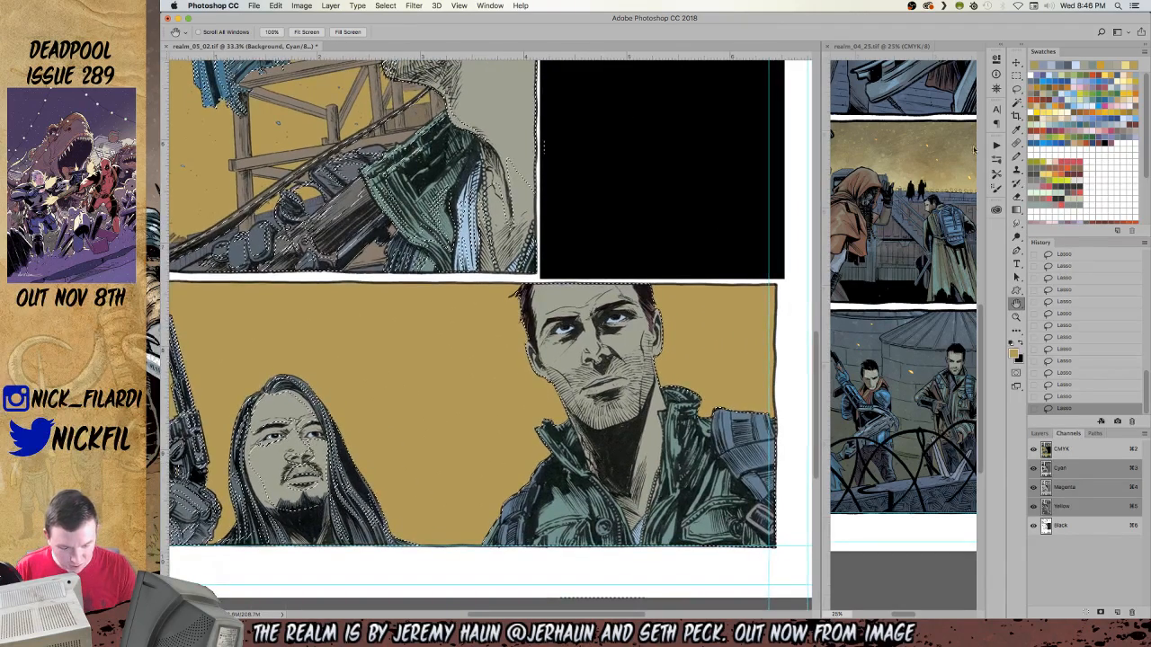
{"action": "key", "text": "l"}
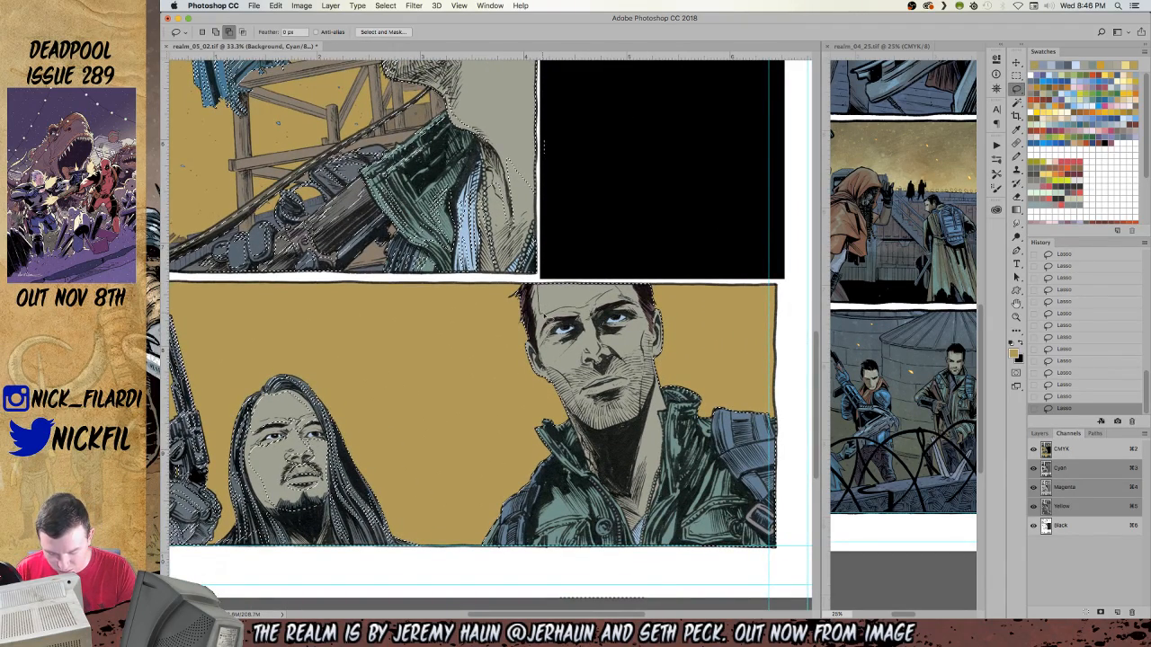
{"action": "left_click_drag", "start_coordinate": [605, 250], "coordinate": [622, 282]}
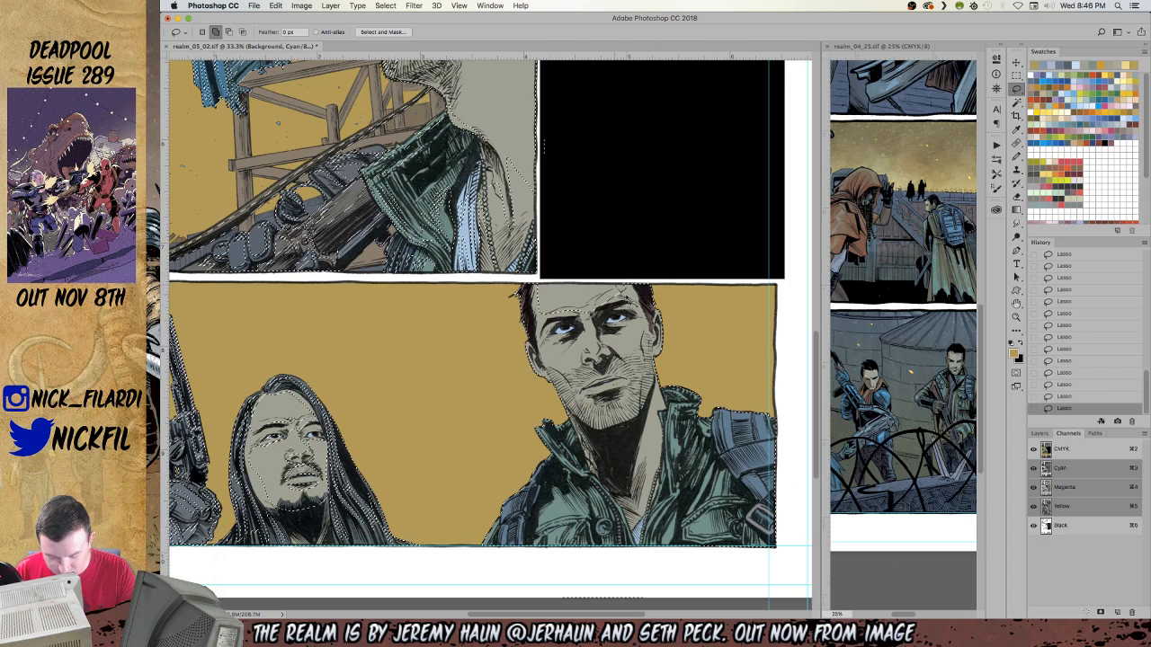
{"action": "key", "text": "alt"}
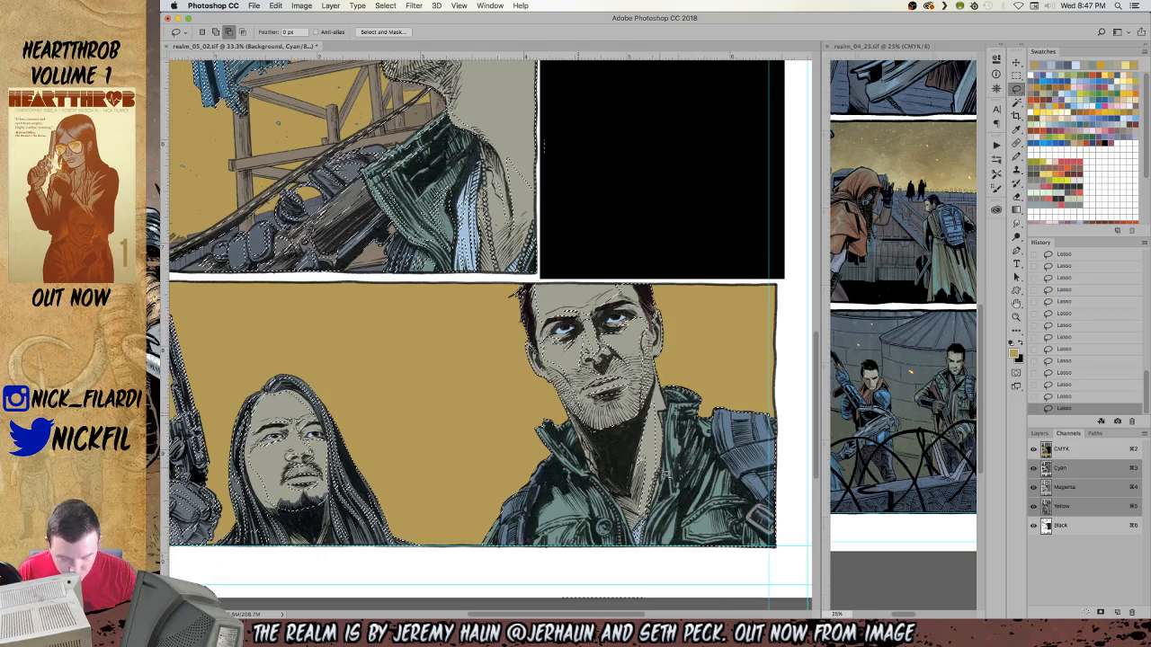
Subtract shadow shapes along the short-haired man's jacket collar, chest folds and shoulder straps in the fourth panel.
{"action": "left_click_drag", "start_coordinate": [744, 249], "coordinate": [710, 461]}
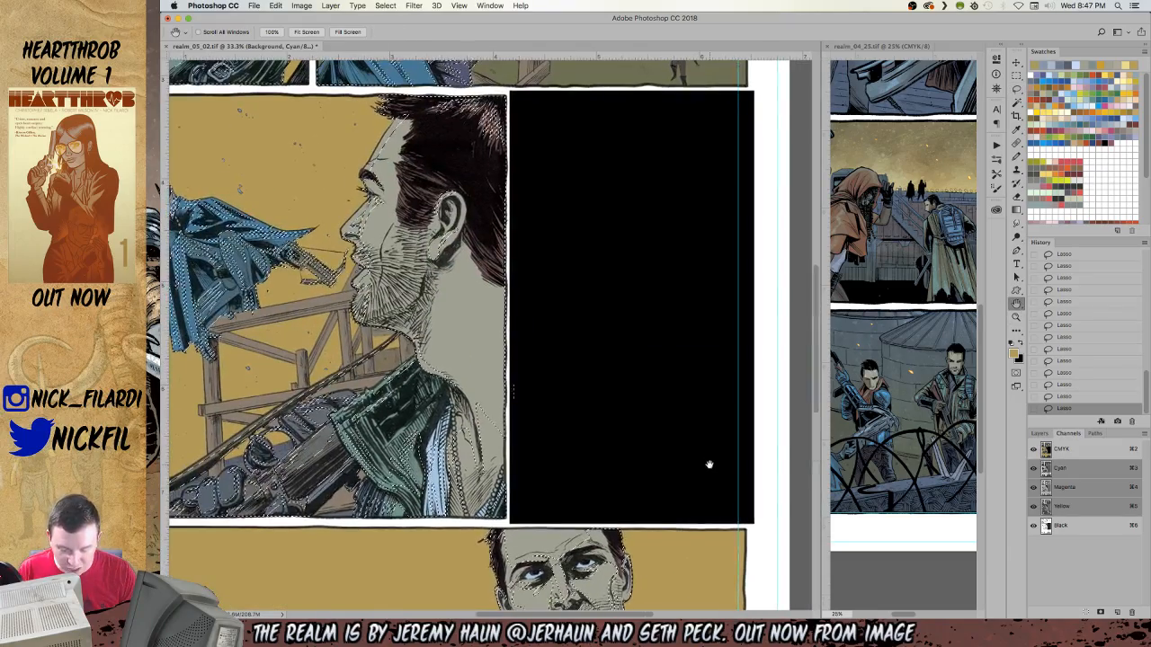
{"action": "scroll", "coordinate": [716, 504], "scroll_direction": "down", "scroll_amount": 5}
{"action": "left_click_drag", "start_coordinate": [724, 422], "coordinate": [697, 492]}
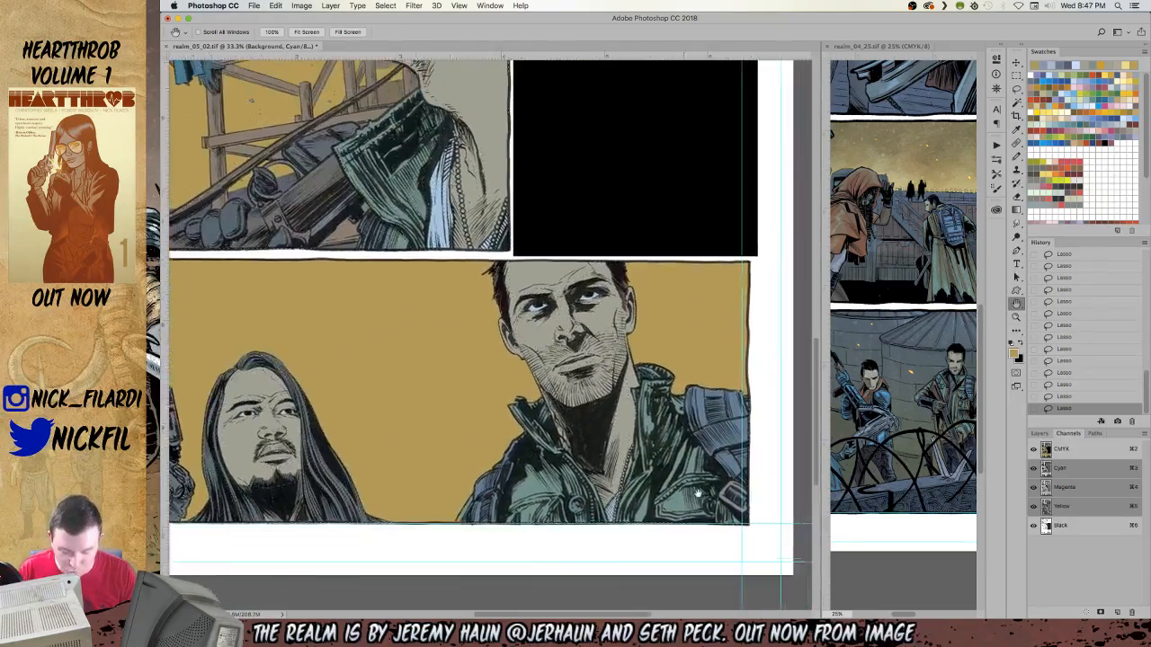
{"action": "left_click", "coordinate": [1017, 88]}
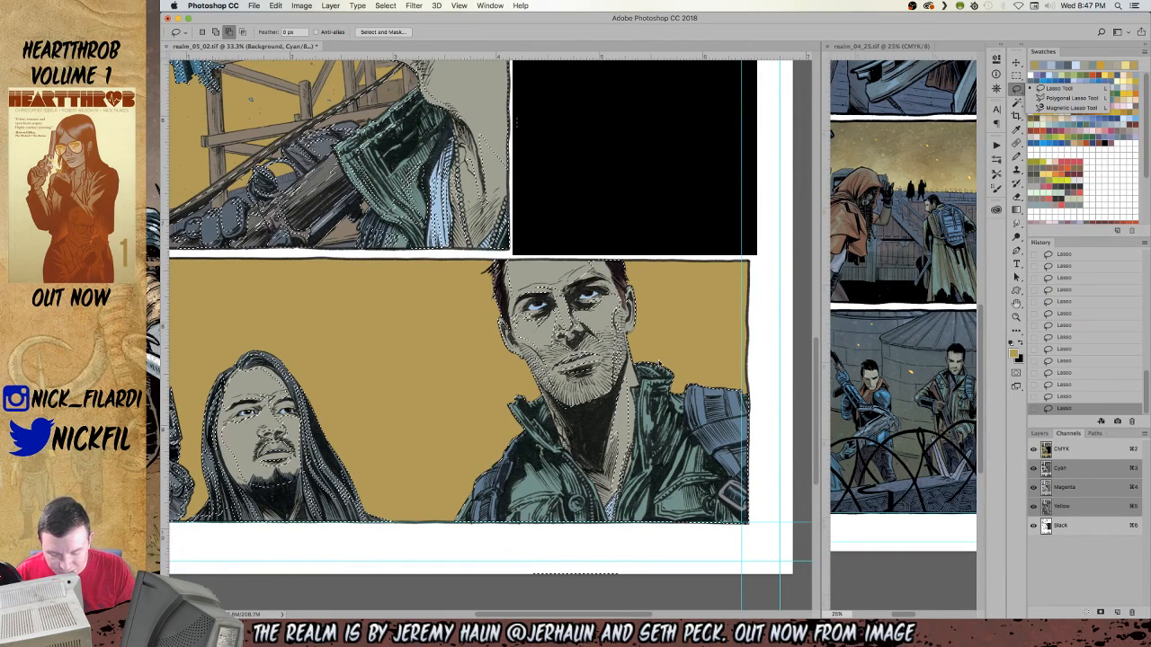
{"action": "mouse_move", "coordinate": [667, 367]}
{"action": "left_mouse_down"}
{"action": "mouse_move", "coordinate": [637, 361]}
{"action": "mouse_move", "coordinate": [667, 370]}
{"action": "left_mouse_up"}
{"action": "left_click_drag", "start_coordinate": [652, 430], "coordinate": [649, 394]}
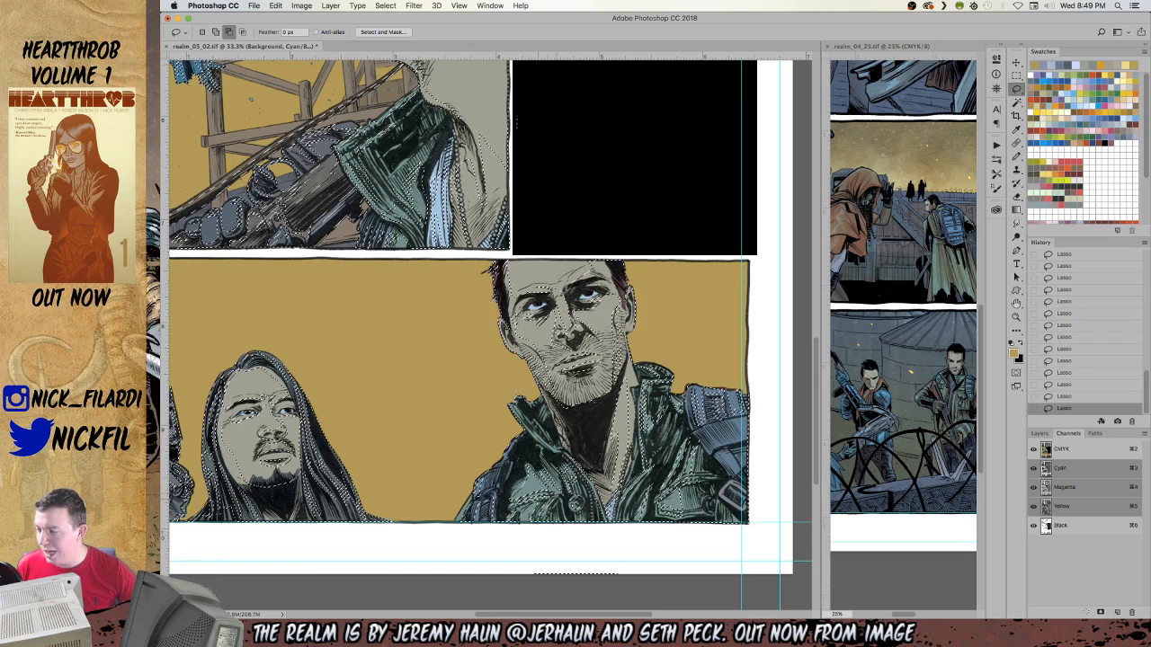
{"action": "key", "text": "super+m"}
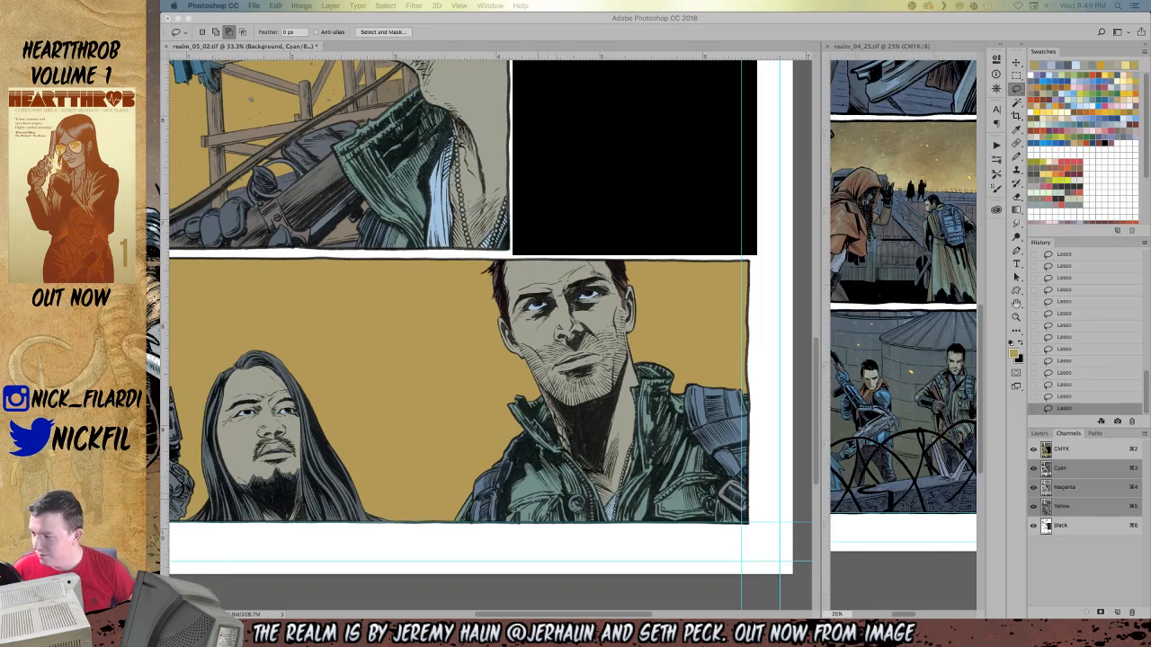
{"action": "left_click", "coordinate": [601, 407]}
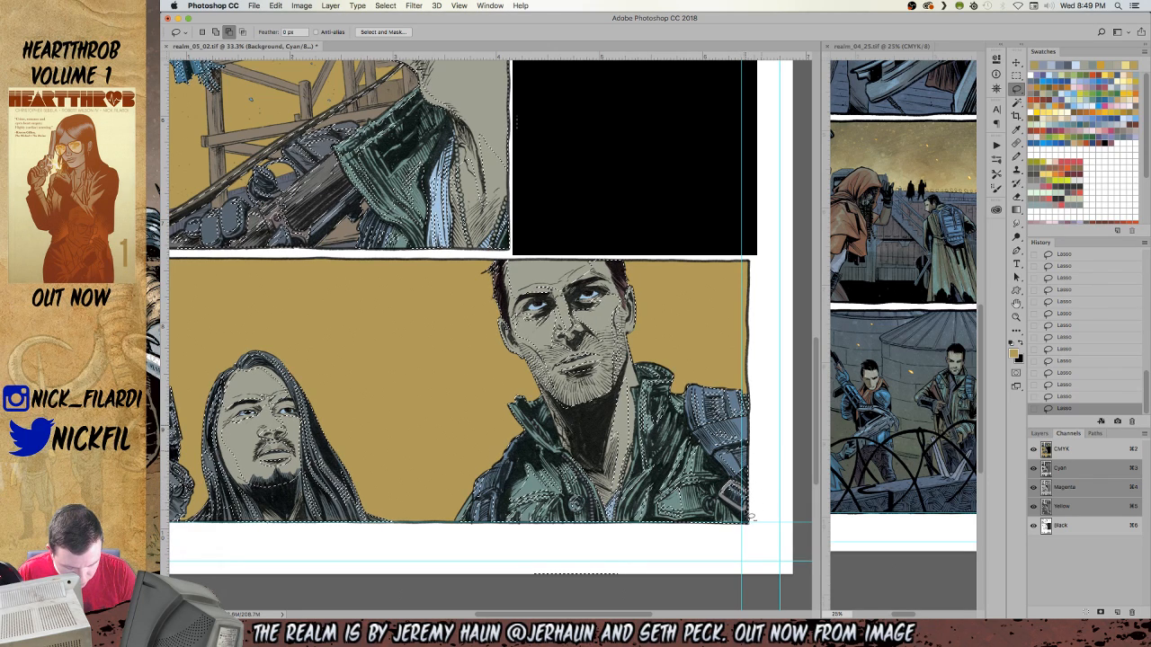
Inspect the carved shadow selection up close and across the whole page.
{"action": "left_click", "coordinate": [1016, 316]}
{"action": "left_click", "coordinate": [647, 470], "text": "alt"}
{"action": "left_click", "coordinate": [647, 470], "text": "alt"}
{"action": "left_click", "coordinate": [568, 477]}
{"action": "left_click", "coordinate": [568, 476]}
{"action": "left_click", "coordinate": [568, 477]}
{"action": "left_click", "coordinate": [1017, 89]}
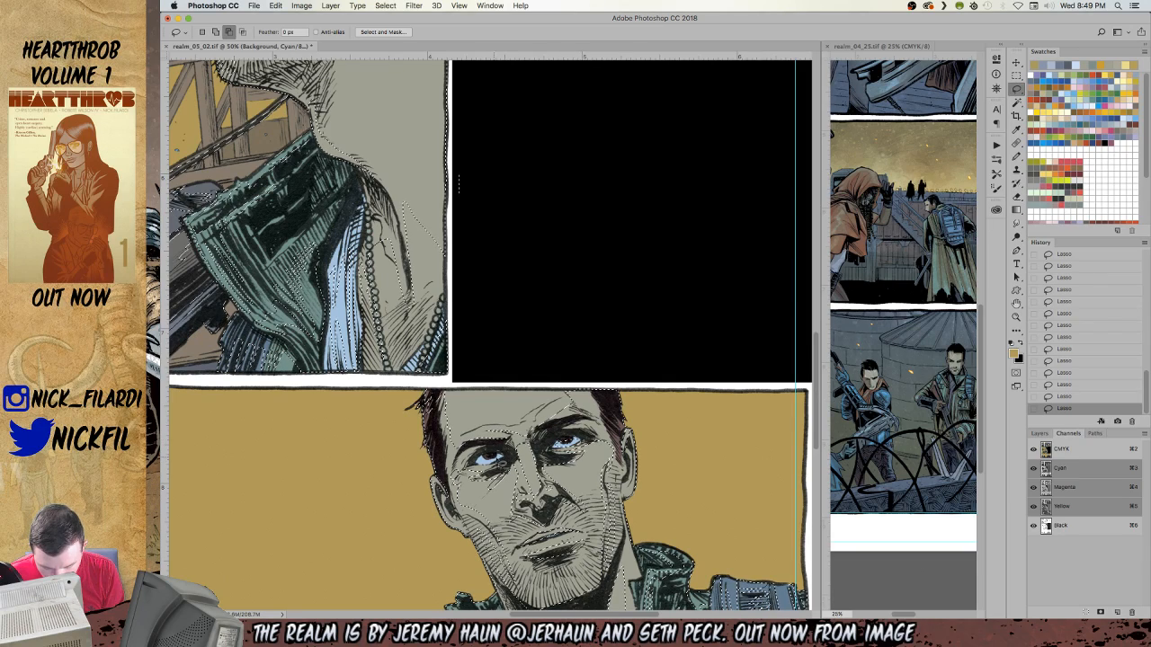
{"action": "left_click", "coordinate": [1016, 318]}
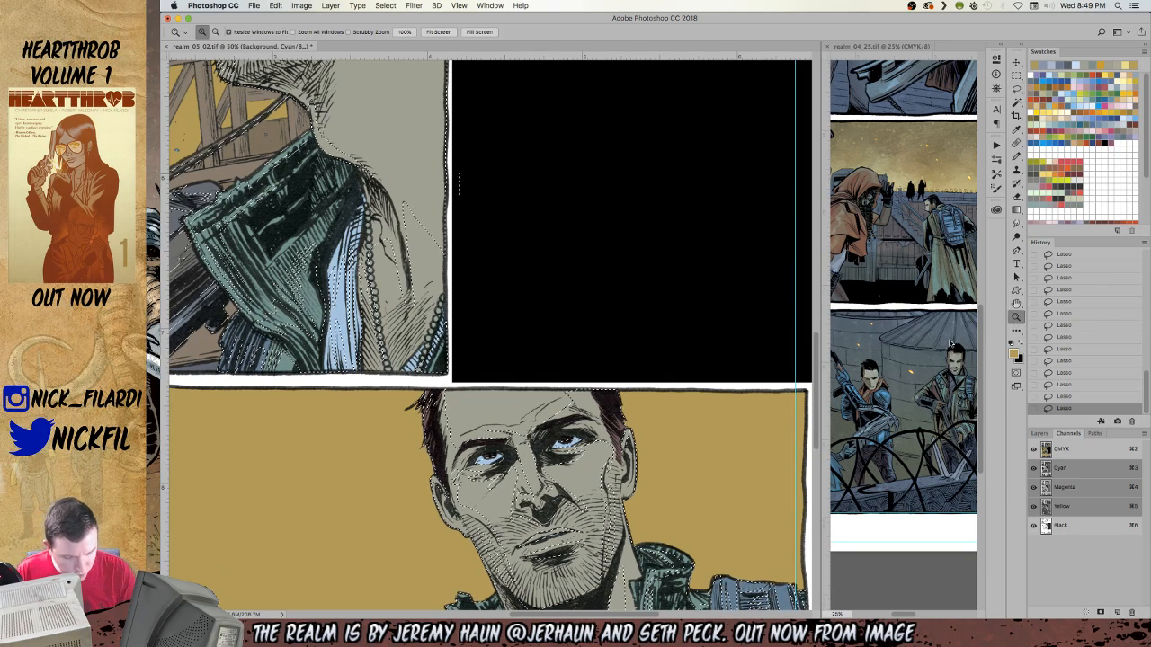
{"action": "left_click", "coordinate": [607, 495], "text": "alt"}
{"action": "left_click", "coordinate": [607, 495], "text": "alt"}
{"action": "left_click", "coordinate": [607, 495], "text": "alt"}
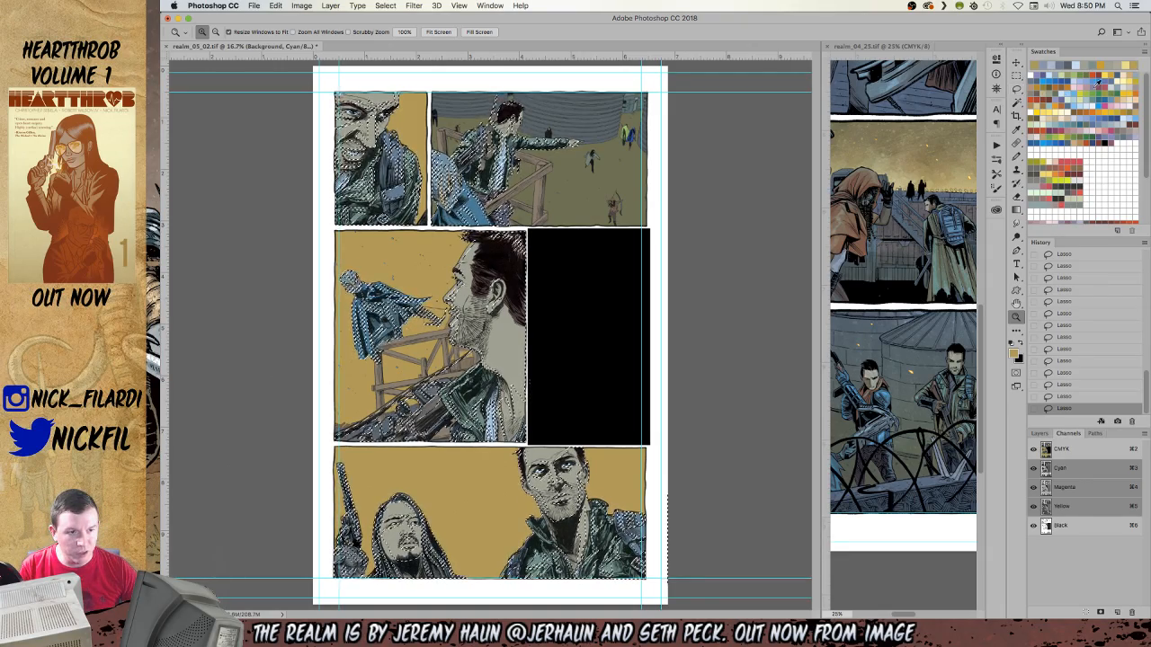
Fill the selection with the reddish-brown swatch and fade the fill to Multiply mode at 50% opacity.
{"action": "left_click", "coordinate": [1063, 102]}
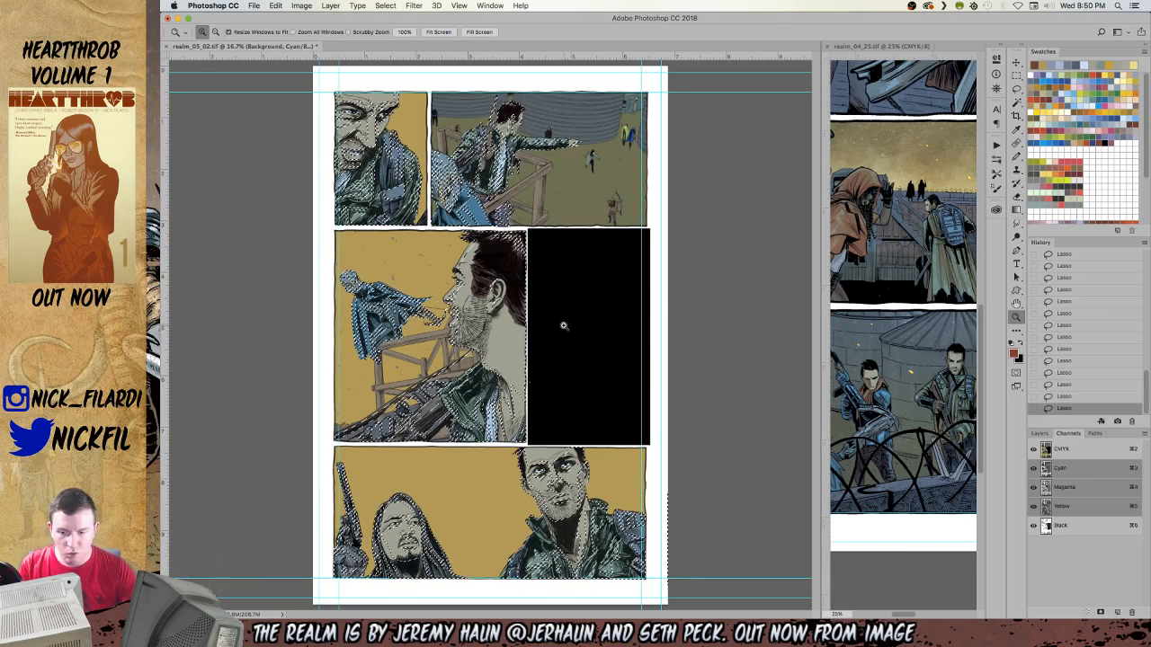
{"action": "key", "text": "alt+BackSpace"}
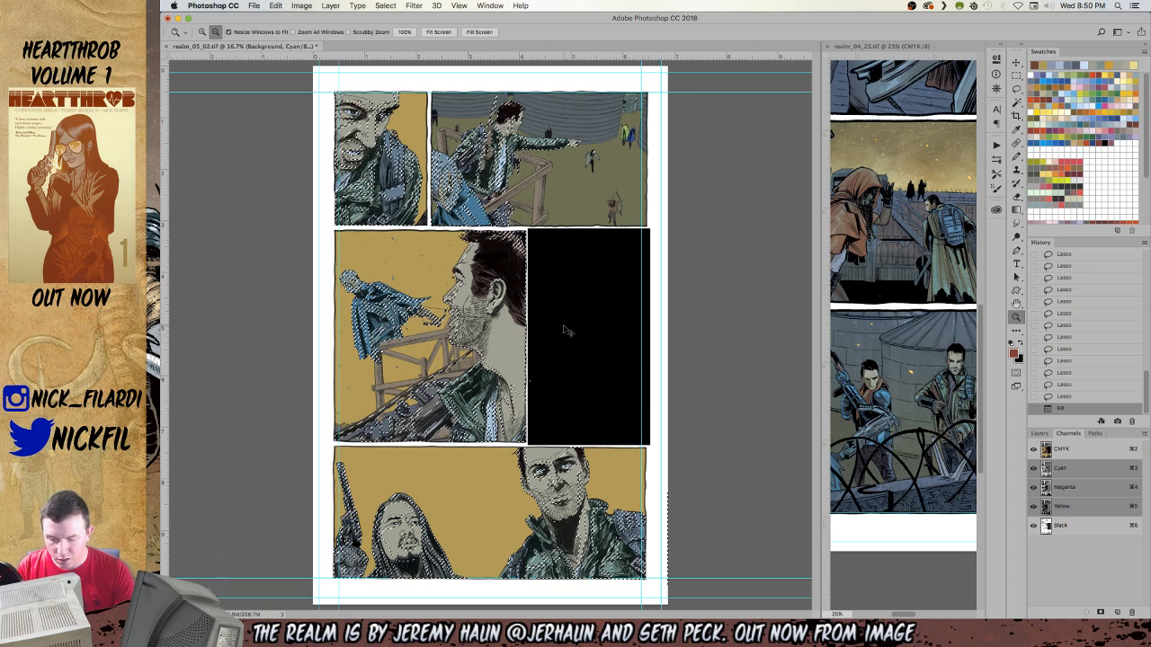
{"action": "key", "text": "super+shift+f"}
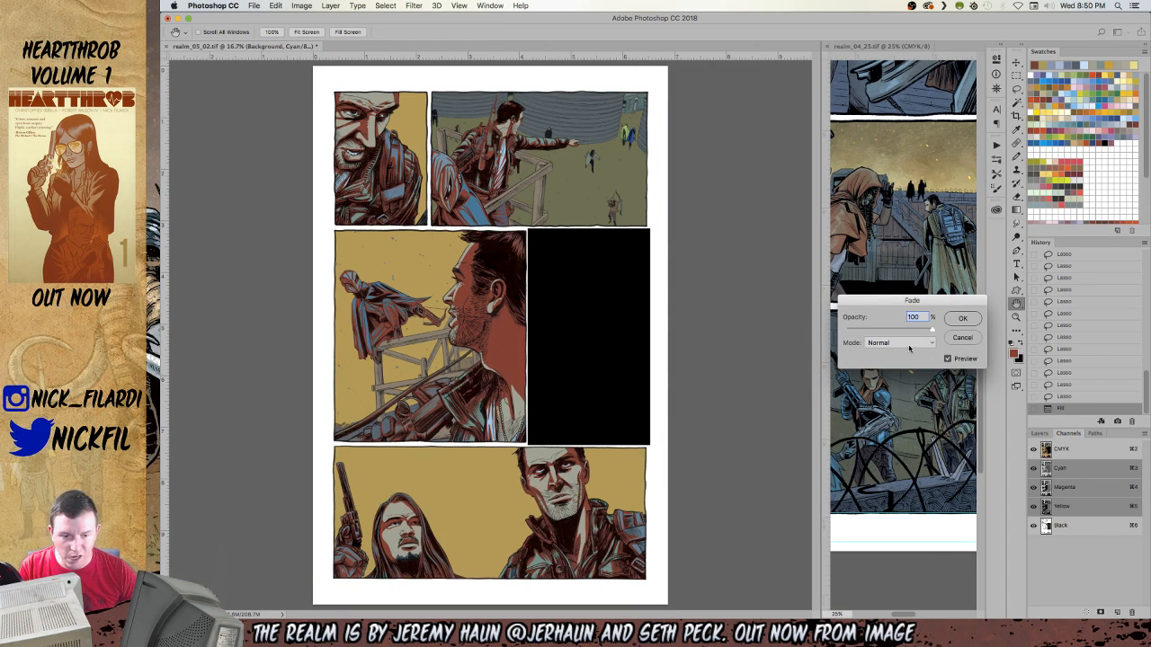
{"action": "left_click", "coordinate": [910, 344]}
{"action": "left_click", "coordinate": [896, 370]}
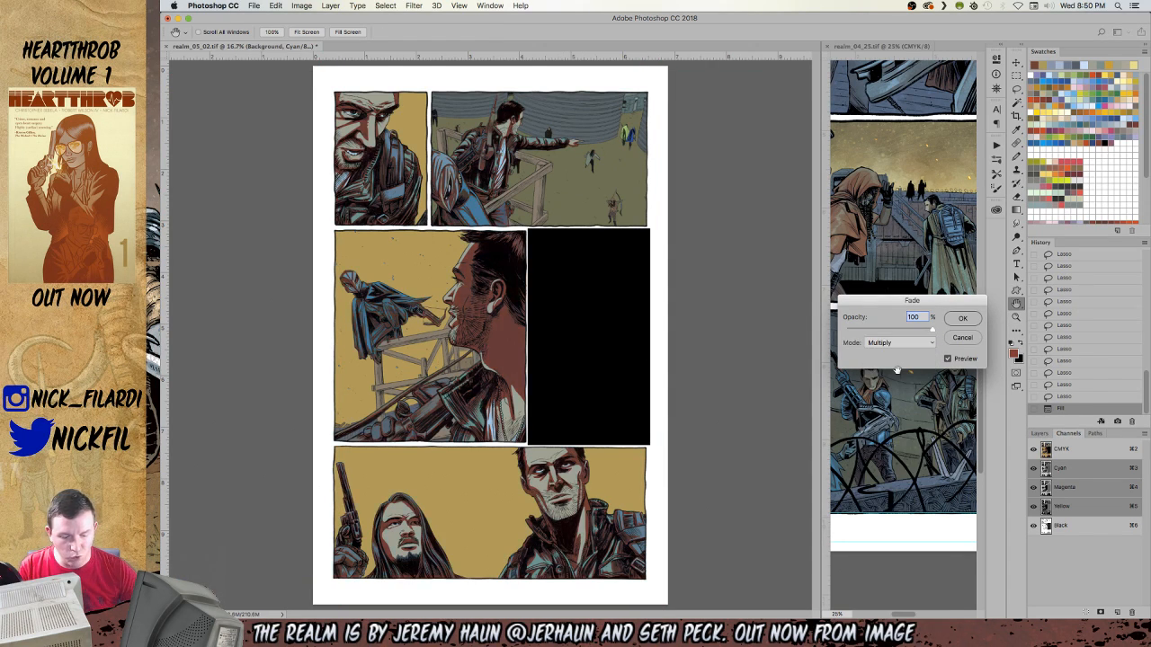
{"action": "type", "text": "50"}
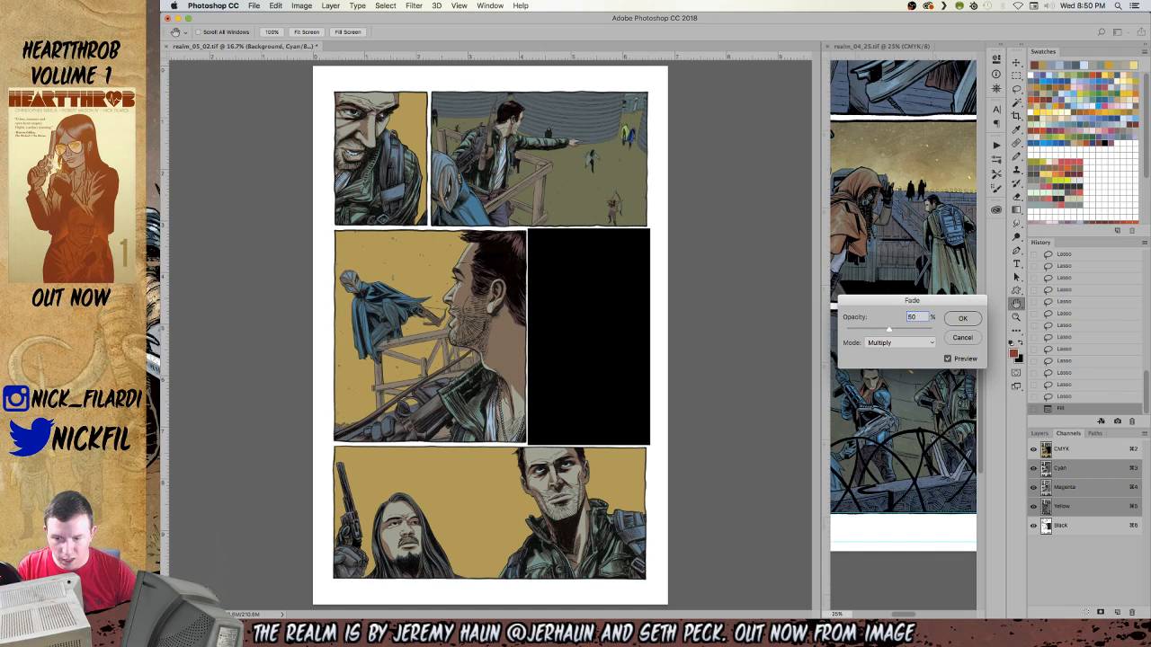
{"action": "key", "text": "Return"}
Widen the view of the reference page realm_04_25.tif, check its layers and close the document.
{"action": "key", "text": "z"}
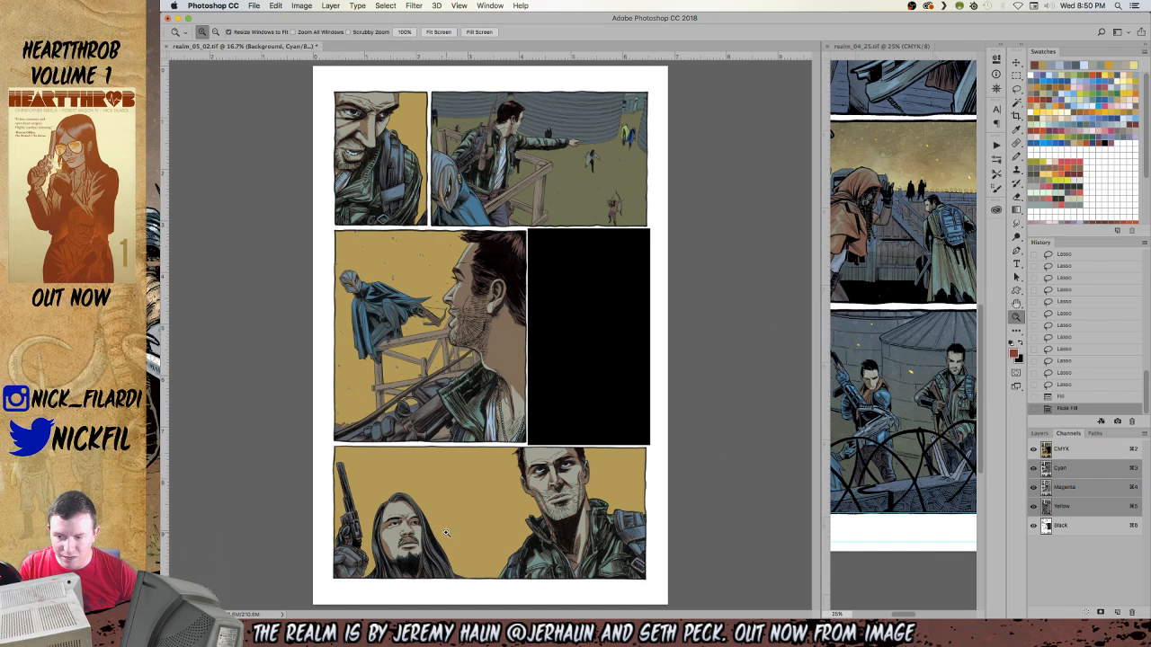
{"action": "key", "text": "F12"}
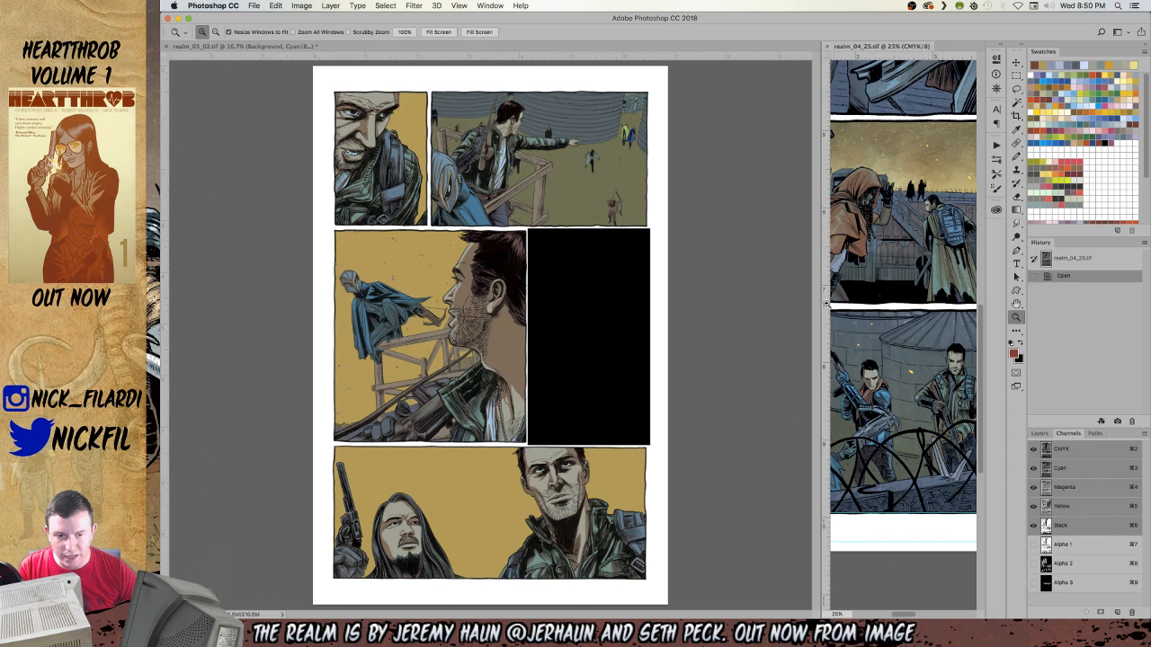
{"action": "left_click_drag", "start_coordinate": [820, 309], "coordinate": [732, 309]}
{"action": "left_click", "coordinate": [1040, 433]}
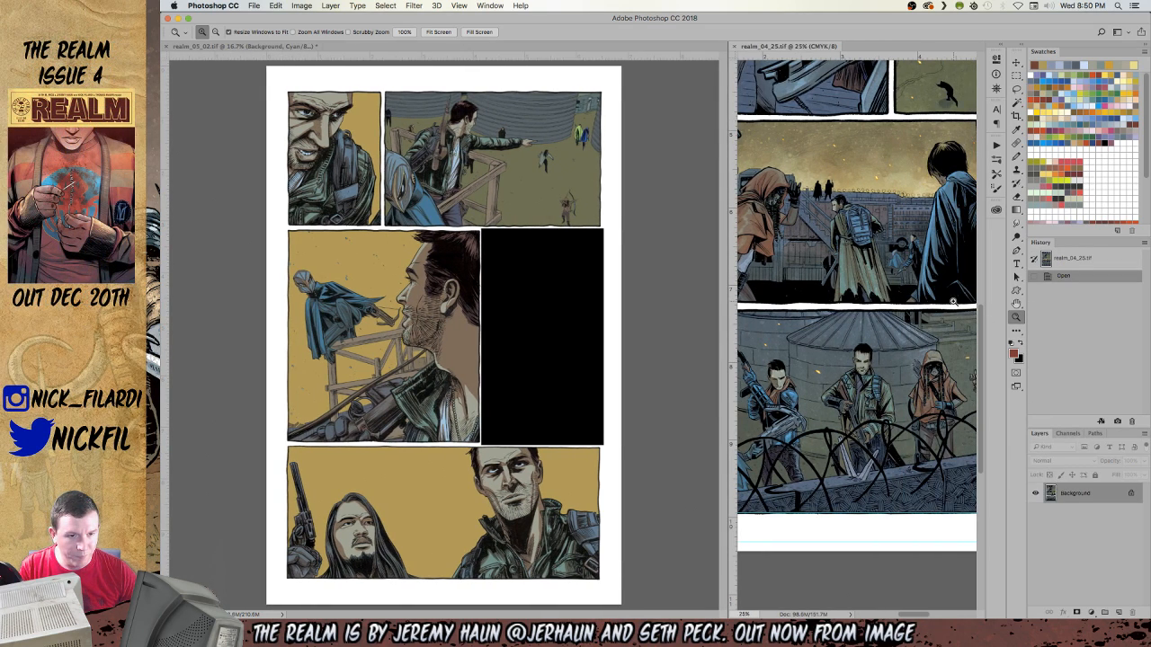
{"action": "left_click", "coordinate": [735, 48]}
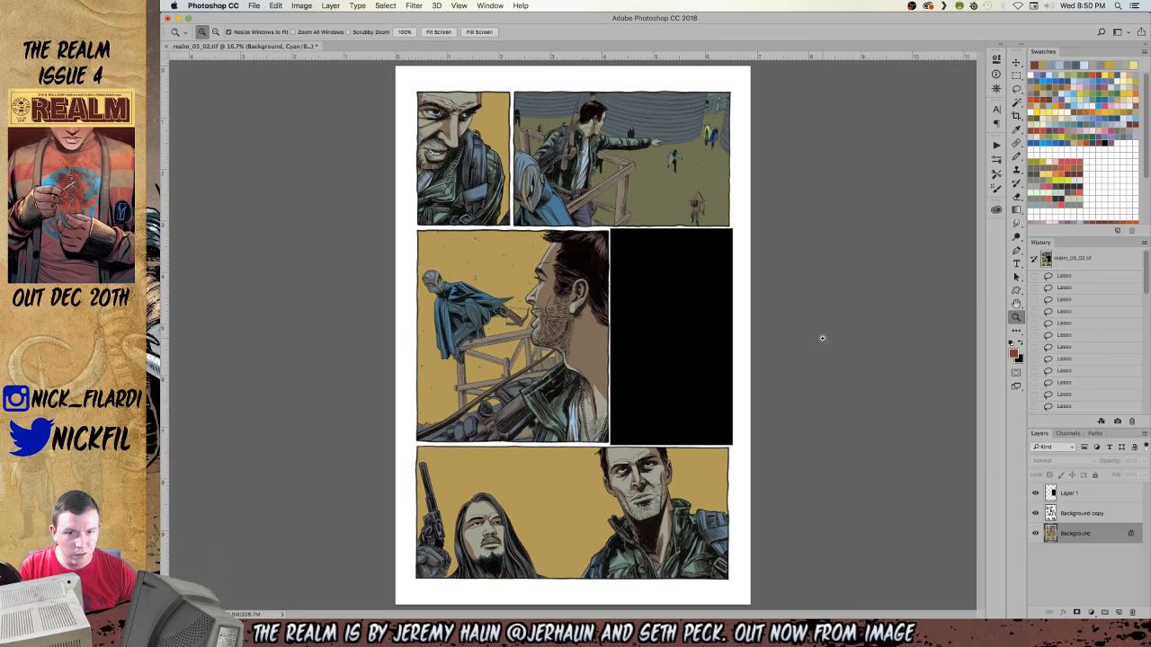
Open the layered version of realm_04_25.tif and place it side by side with realm_05_02.tif.
{"action": "key", "text": "super+o"}
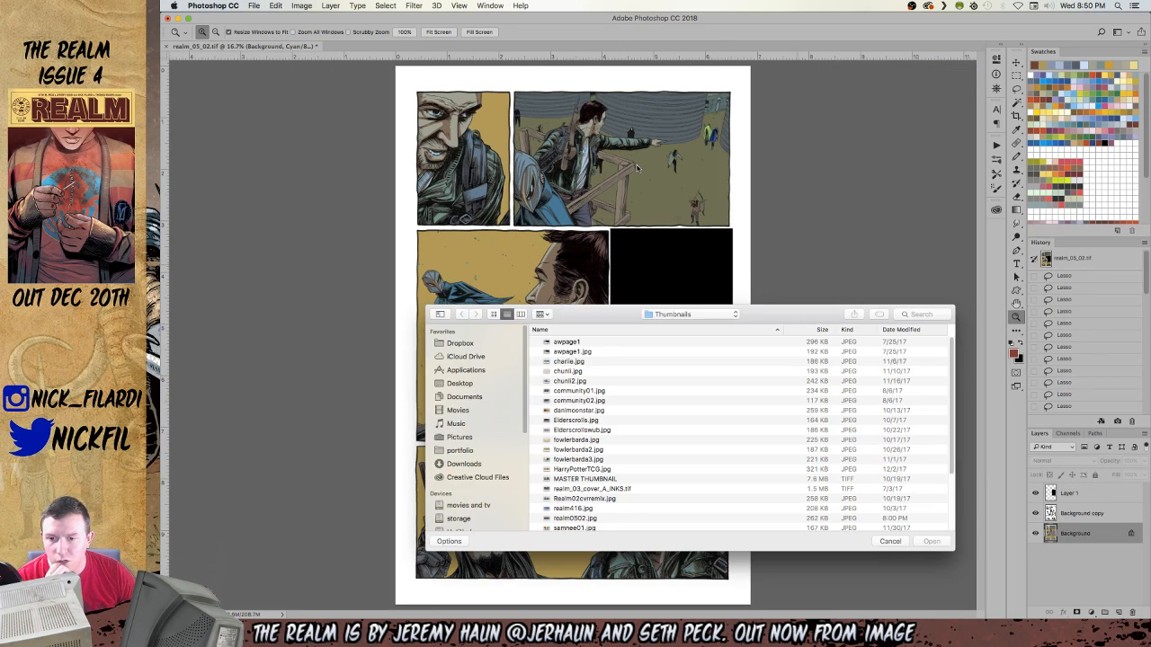
{"action": "left_click_drag", "start_coordinate": [595, 312], "coordinate": [162, 319]}
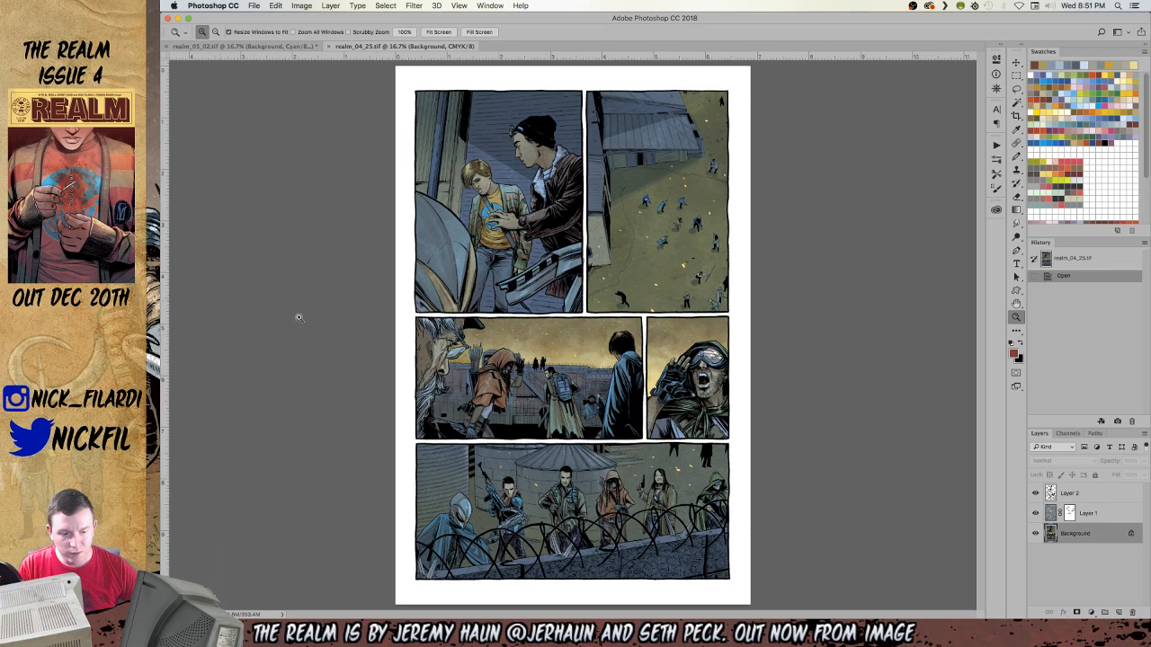
{"action": "left_click_drag", "start_coordinate": [396, 47], "coordinate": [984, 135]}
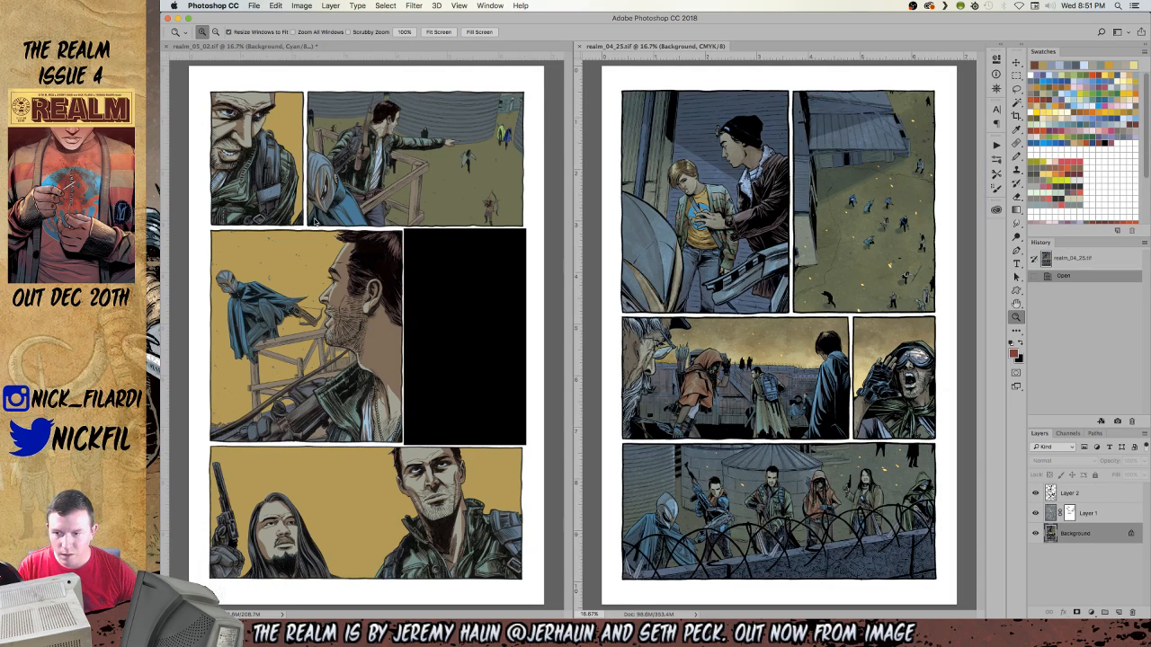
Examine what Layer 2 and Layer 1 contribute to realm_04_25.tif by toggling them, leaving Layer 1 hidden and the Background layer active.
{"action": "left_click", "coordinate": [1036, 492]}
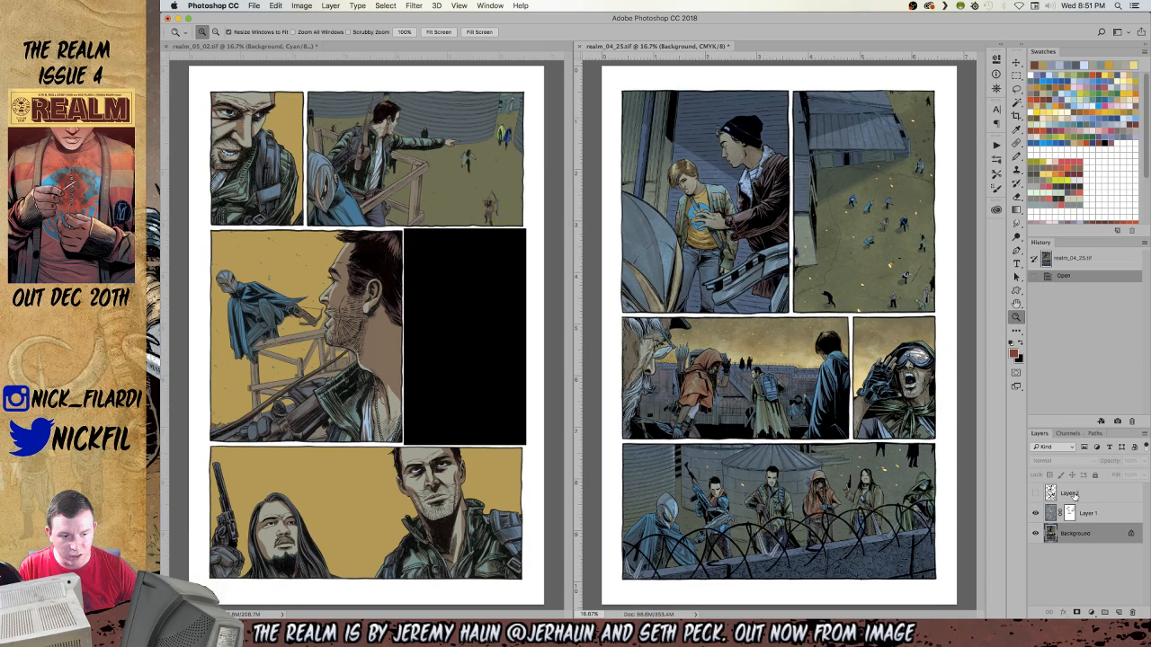
{"action": "left_click", "coordinate": [1076, 495]}
{"action": "left_click", "coordinate": [1036, 494]}
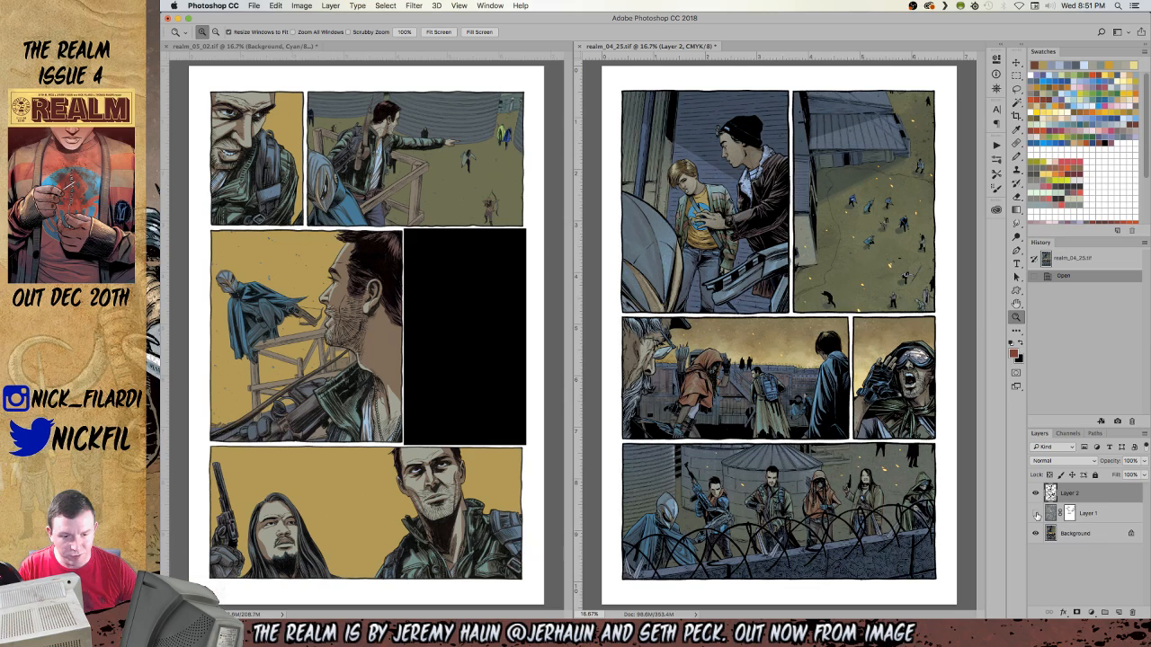
{"action": "left_click", "coordinate": [1036, 515]}
{"action": "left_click", "coordinate": [1036, 515]}
{"action": "left_click", "coordinate": [1035, 514]}
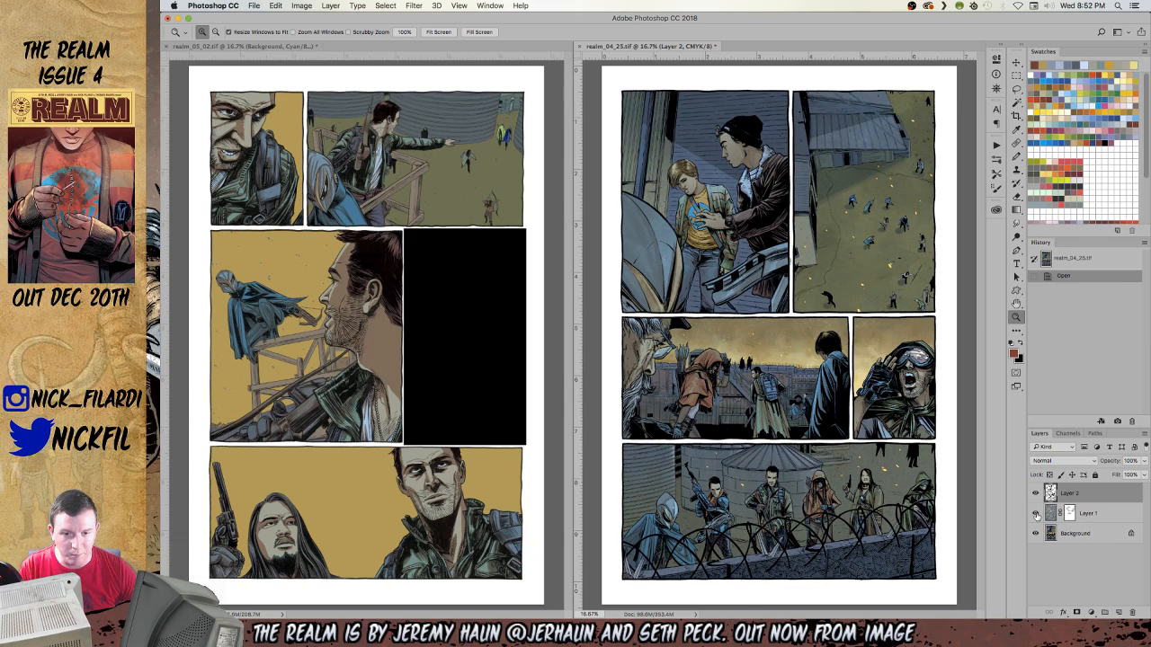
{"action": "left_click", "coordinate": [1035, 515]}
{"action": "left_click", "coordinate": [1079, 533]}
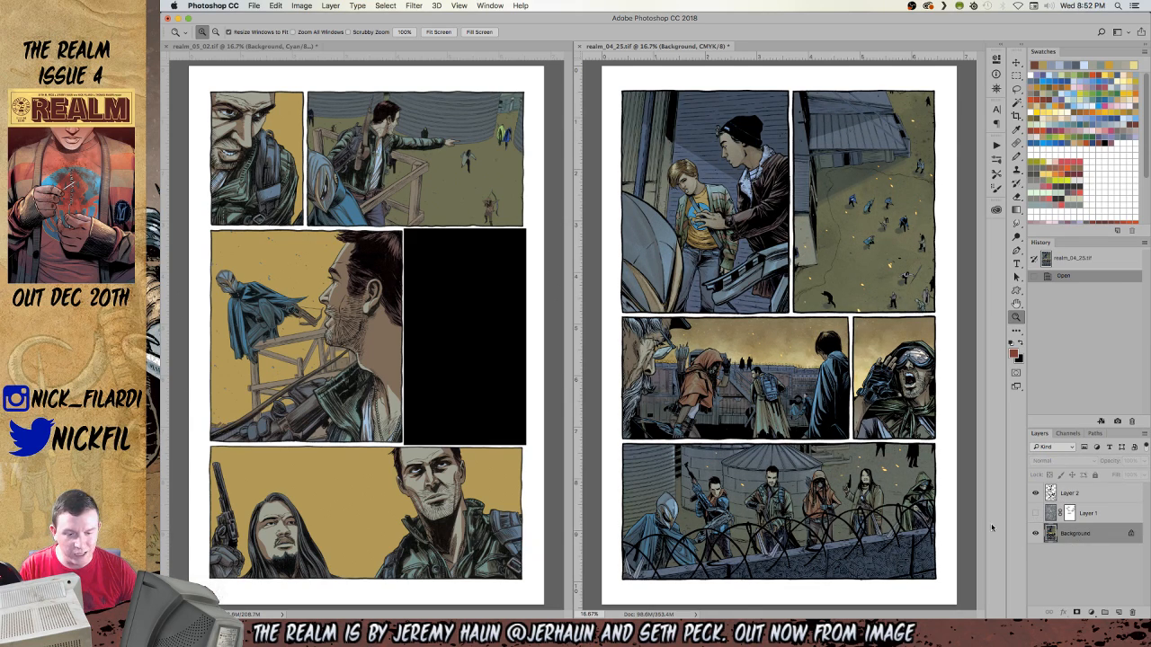
{"action": "left_click", "coordinate": [782, 342]}
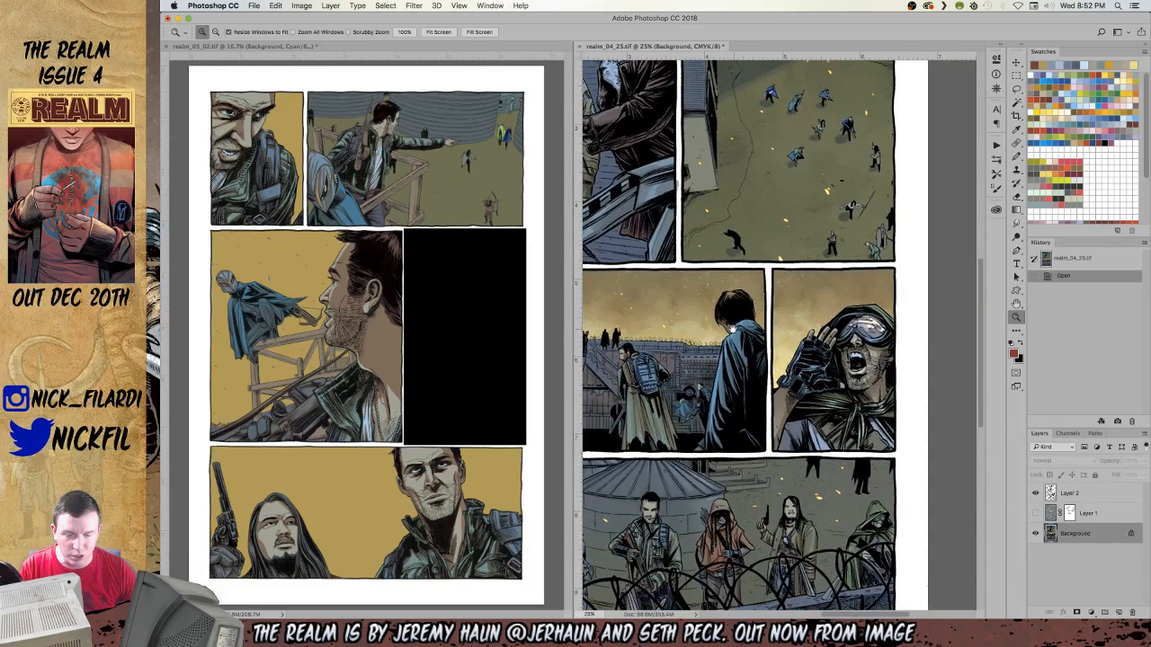
Hide Layer 2 of realm_04_25.tif and examine the page's flat colors by toggling its Black channel.
{"action": "left_click_drag", "start_coordinate": [730, 288], "coordinate": [791, 370]}
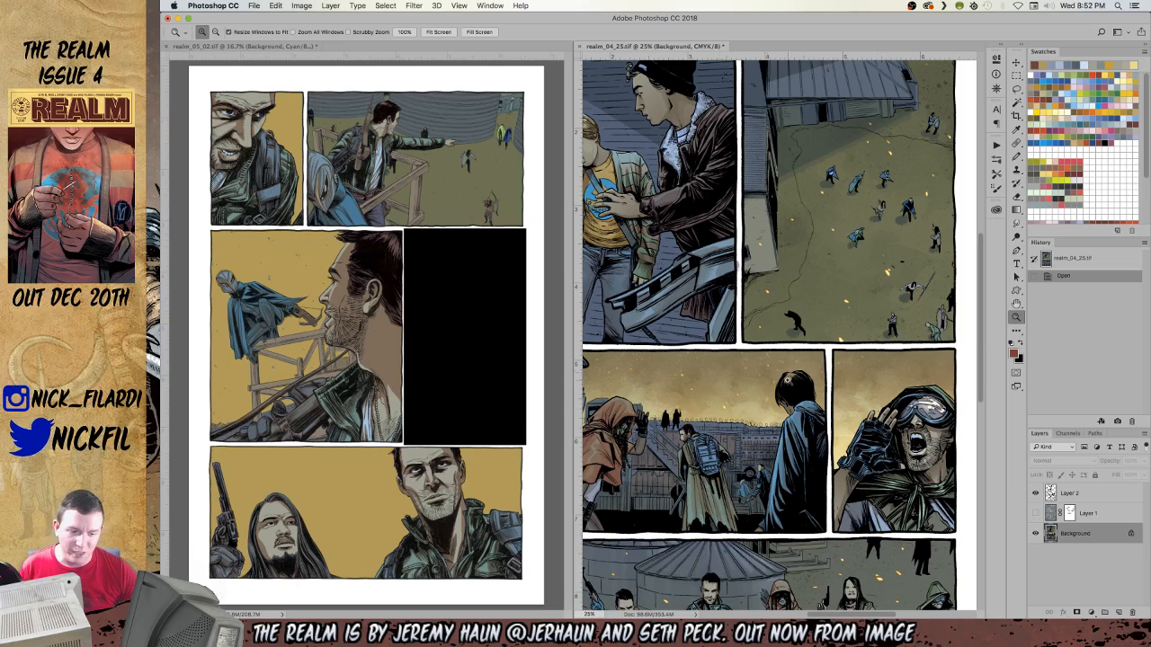
{"action": "left_click", "coordinate": [1033, 496]}
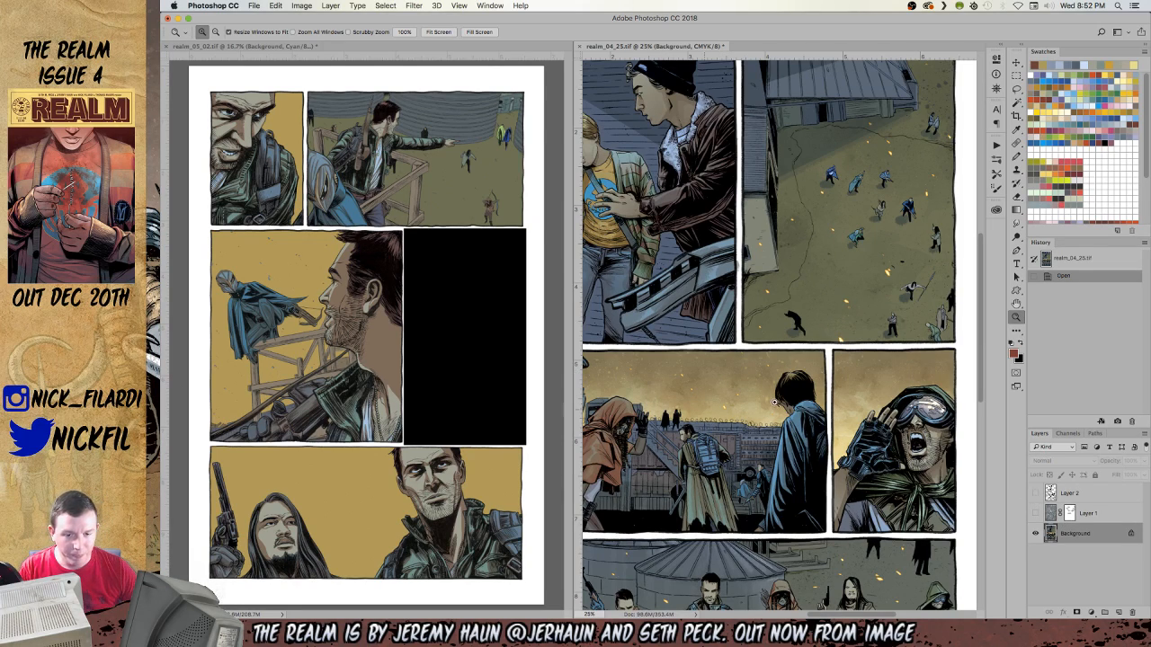
{"action": "left_click", "coordinate": [1069, 433]}
{"action": "left_click", "coordinate": [1033, 525]}
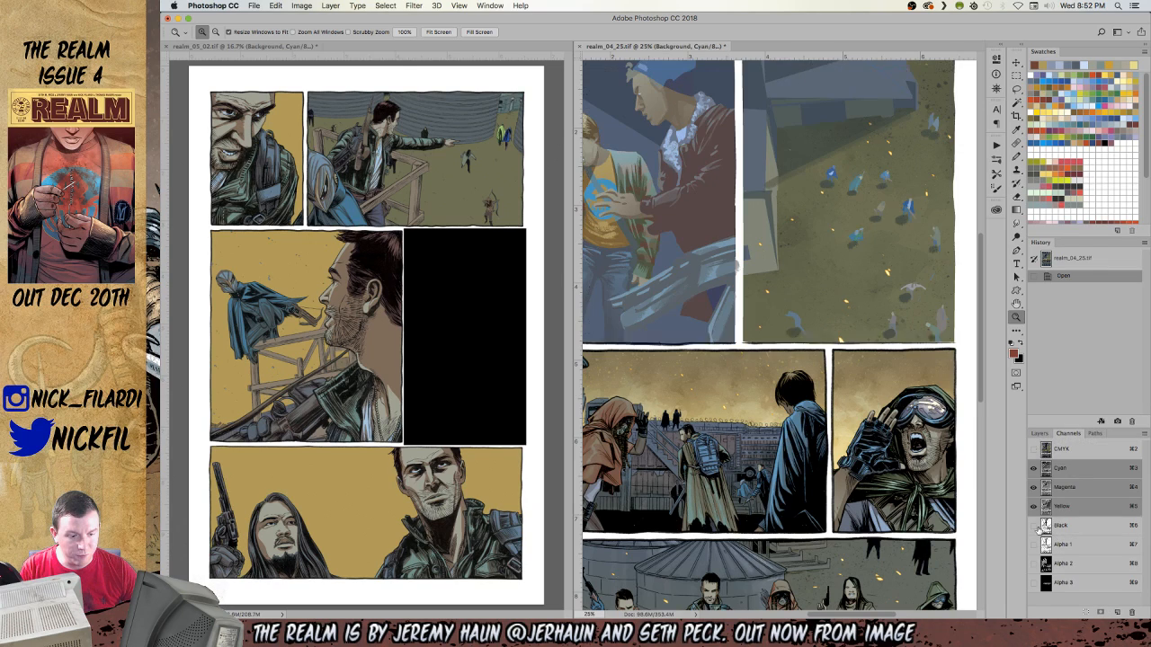
{"action": "left_click_drag", "start_coordinate": [730, 410], "coordinate": [782, 237]}
{"action": "mouse_move", "coordinate": [739, 336]}
{"action": "left_mouse_down"}
{"action": "mouse_move", "coordinate": [785, 289]}
{"action": "mouse_move", "coordinate": [804, 335]}
{"action": "left_mouse_up"}
{"action": "key", "text": "b"}
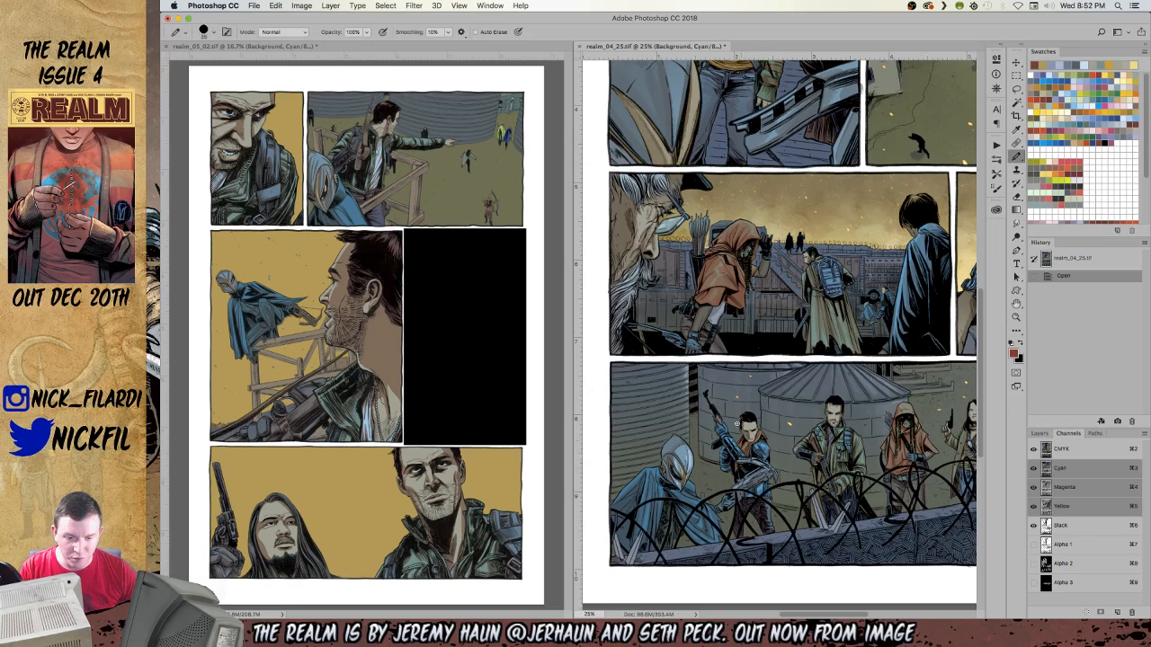
{"action": "left_click", "coordinate": [387, 329]}
{"action": "key", "text": "w"}
{"action": "left_click", "coordinate": [358, 536]}
{"action": "key", "text": "super+d"}
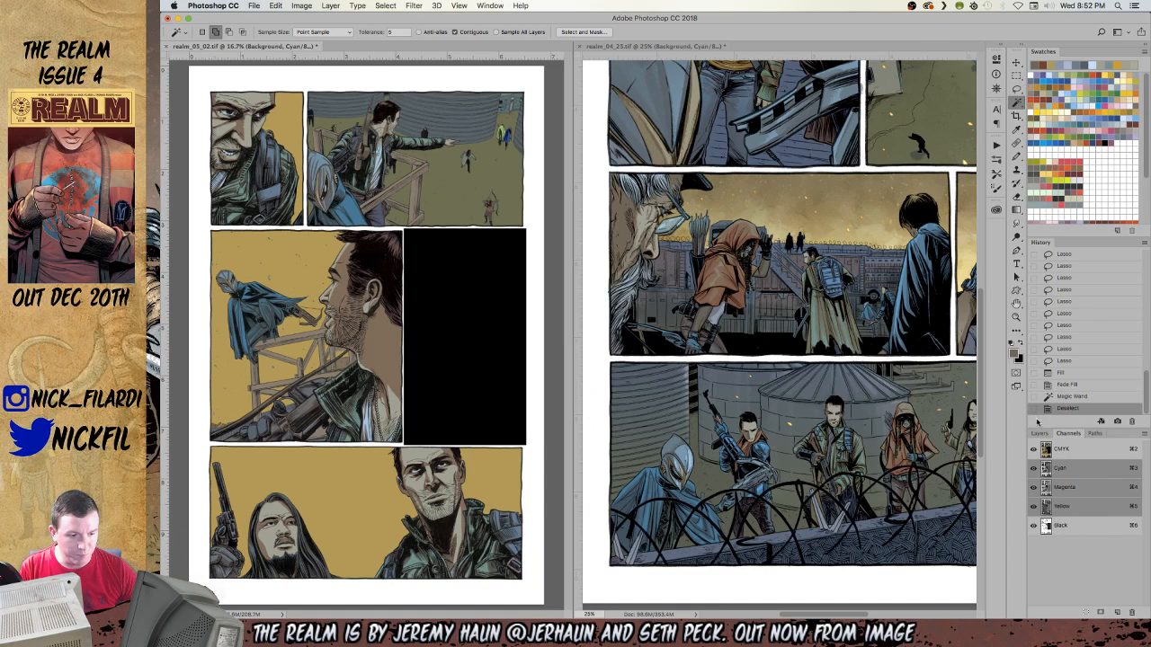
{"action": "left_click", "coordinate": [1040, 434]}
{"action": "left_click", "coordinate": [524, 349]}
{"action": "key", "text": "super+d"}
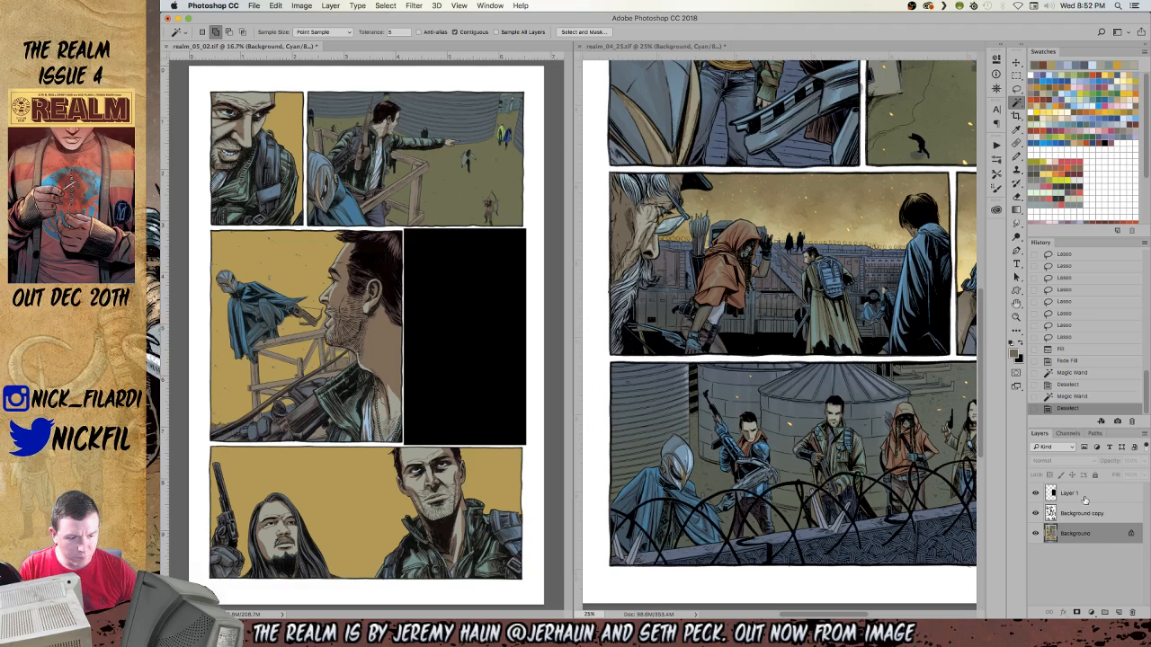
{"action": "left_click", "coordinate": [1068, 433]}
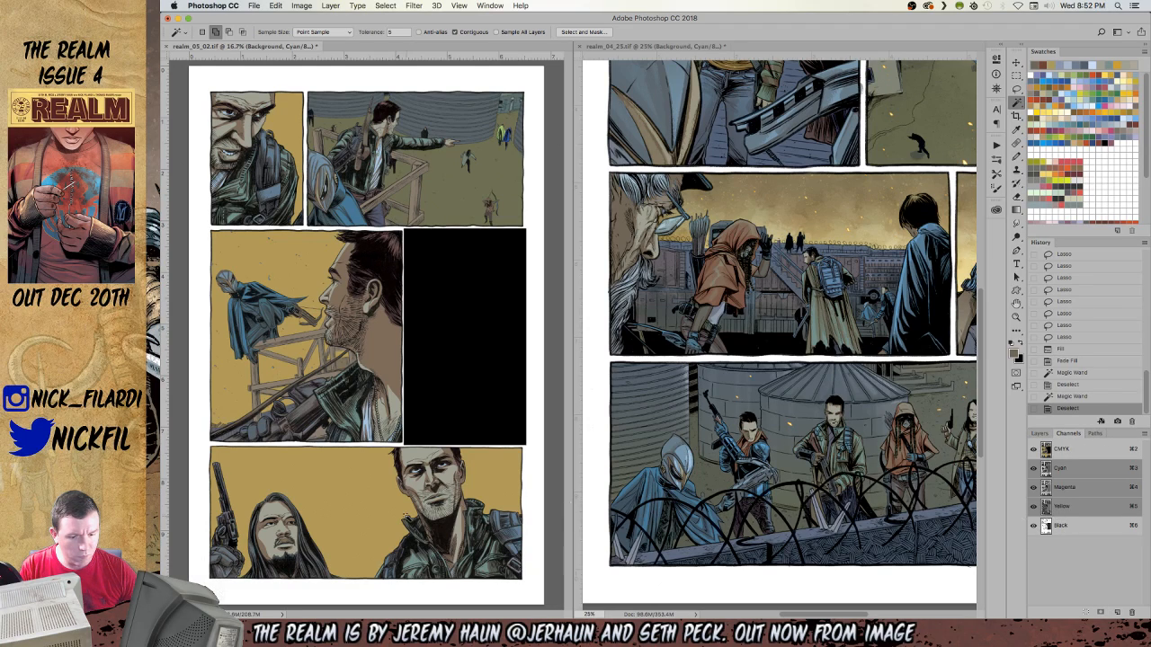
Recolor the matching skin shadow areas across all panels of realm_05_02.tif with the olive-grey foreground color, using a non-contiguous selection.
{"action": "left_click", "coordinate": [453, 457]}
{"action": "key", "text": "alt+BackSpace"}
{"action": "key", "text": "super+d"}
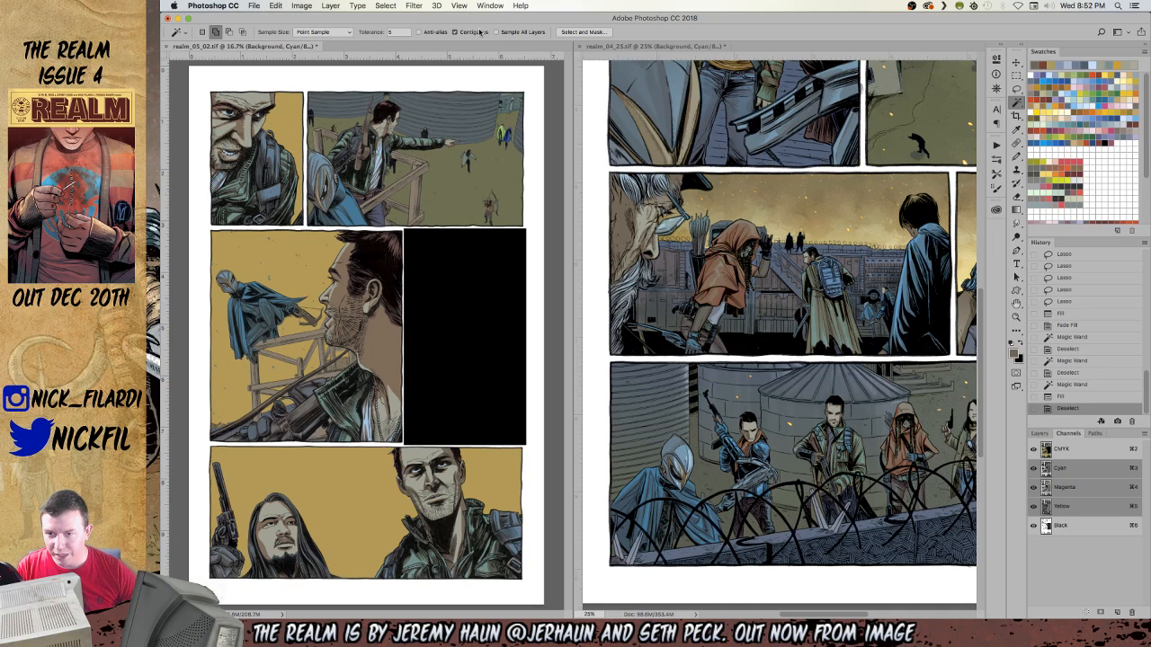
{"action": "left_click", "coordinate": [376, 344]}
{"action": "key", "text": "alt+BackSpace"}
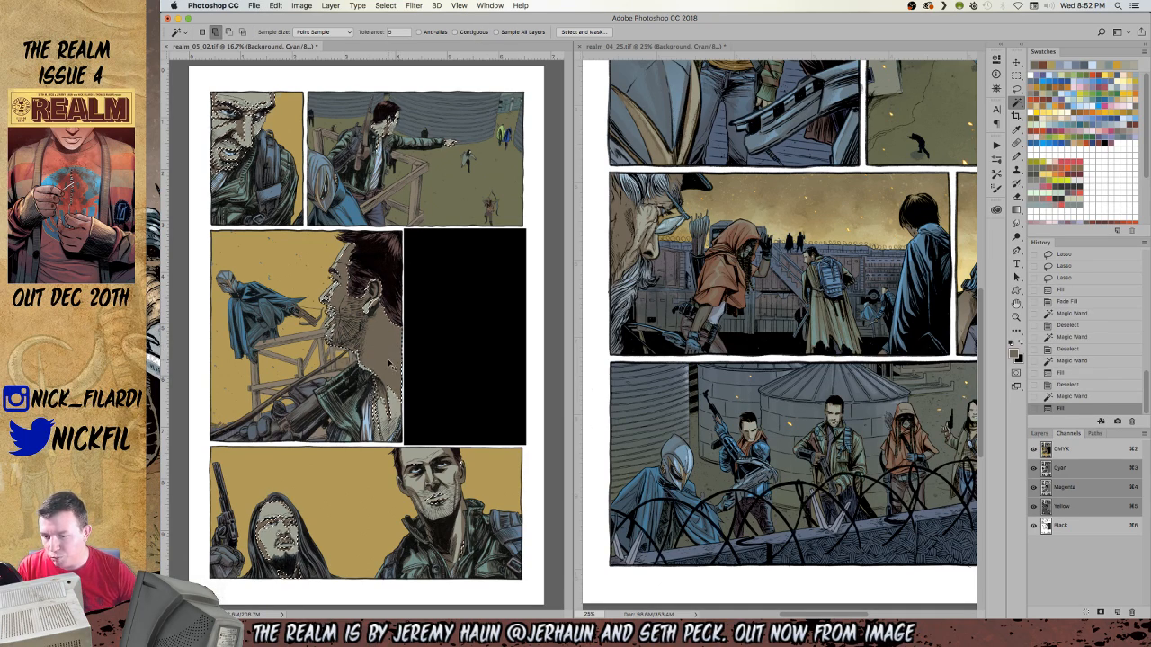
{"action": "key", "text": "super+z"}
{"action": "key", "text": "alt+BackSpace"}
{"action": "key", "text": "super+d"}
Paint the white of the long-haired man's shadowed eye with the bluish tone sampled from his other eye.
{"action": "key", "text": "z"}
{"action": "left_click", "coordinate": [288, 525]}
{"action": "left_click_drag", "start_coordinate": [290, 529], "coordinate": [379, 461]}
{"action": "left_click", "coordinate": [382, 457]}
{"action": "left_click", "coordinate": [383, 457]}
{"action": "left_click", "coordinate": [383, 457]}
{"action": "left_click", "coordinate": [383, 457]}
{"action": "key", "text": "w"}
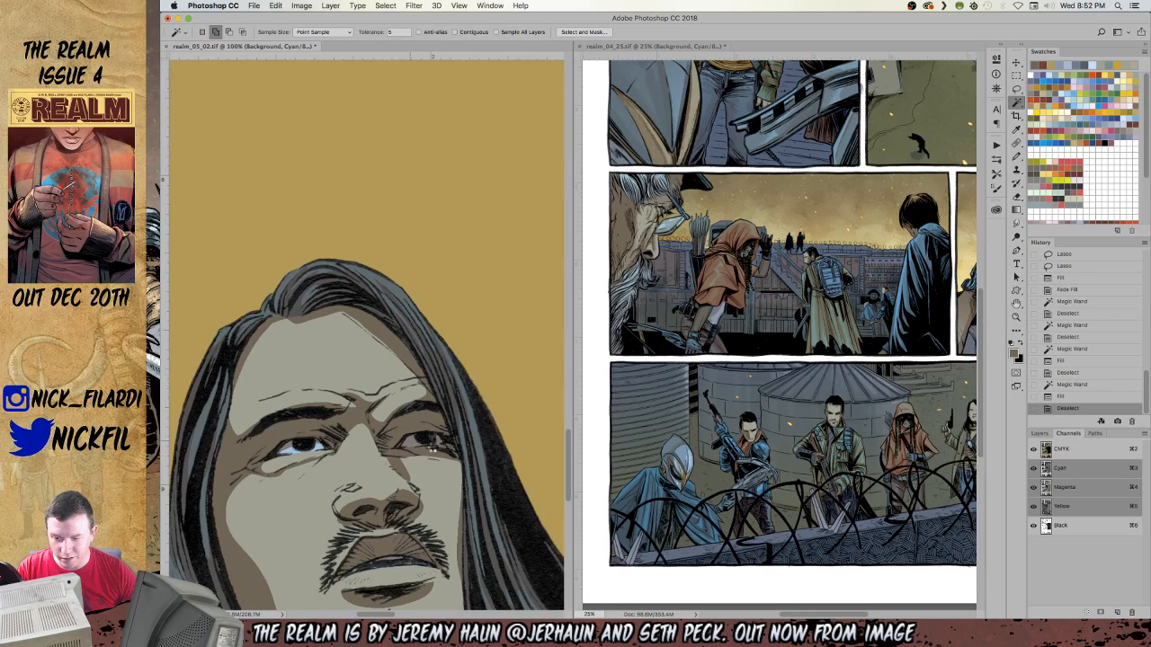
{"action": "left_click", "coordinate": [431, 445]}
{"action": "key", "text": "b"}
{"action": "left_click", "coordinate": [290, 451], "text": "alt"}
{"action": "mouse_move", "coordinate": [437, 442]}
{"action": "left_mouse_down"}
{"action": "mouse_move", "coordinate": [408, 446]}
{"action": "mouse_move", "coordinate": [452, 450]}
{"action": "left_mouse_up"}
{"action": "key", "text": "super+d"}
Select the caped figure's crossbow in the middle panel and fill it with light blue.
{"action": "key", "text": "z"}
{"action": "left_click", "coordinate": [386, 467], "text": "alt"}
{"action": "left_click", "coordinate": [387, 468], "text": "alt"}
{"action": "left_click", "coordinate": [387, 468], "text": "alt"}
{"action": "left_click_drag", "start_coordinate": [387, 467], "coordinate": [283, 437]}
{"action": "left_click", "coordinate": [283, 342]}
{"action": "left_click", "coordinate": [287, 345]}
{"action": "left_click_drag", "start_coordinate": [477, 369], "coordinate": [406, 606]}
{"action": "left_click_drag", "start_coordinate": [394, 269], "coordinate": [333, 566]}
{"action": "left_click_drag", "start_coordinate": [424, 227], "coordinate": [445, 468]}
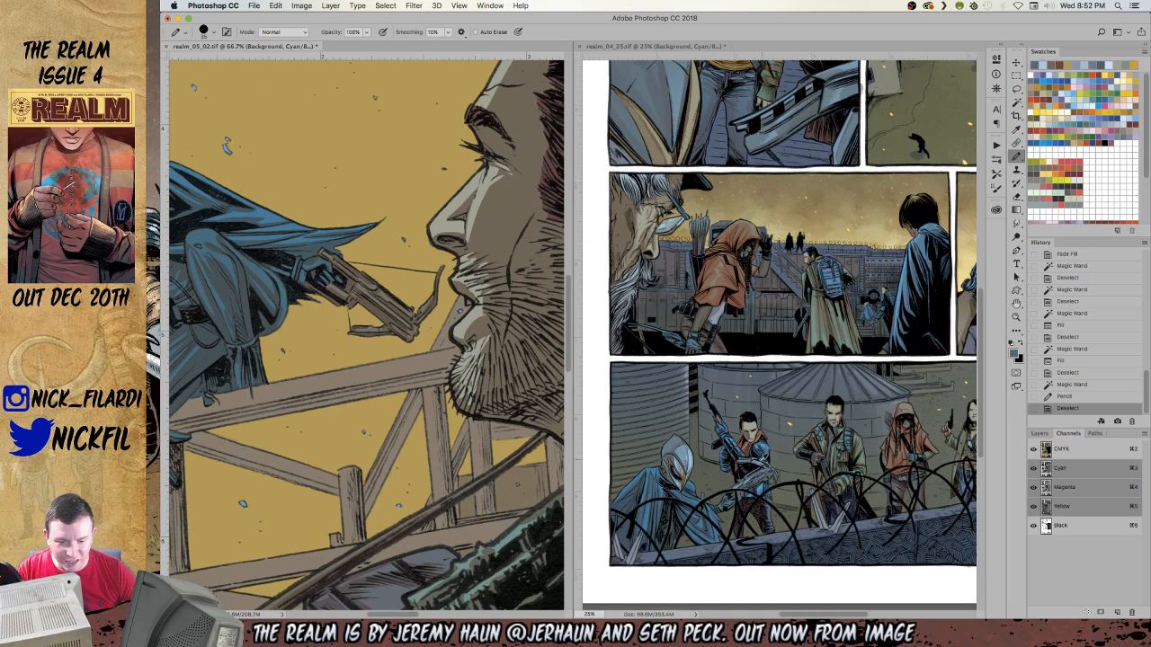
{"action": "key", "text": "w"}
{"action": "left_click", "coordinate": [328, 257]}
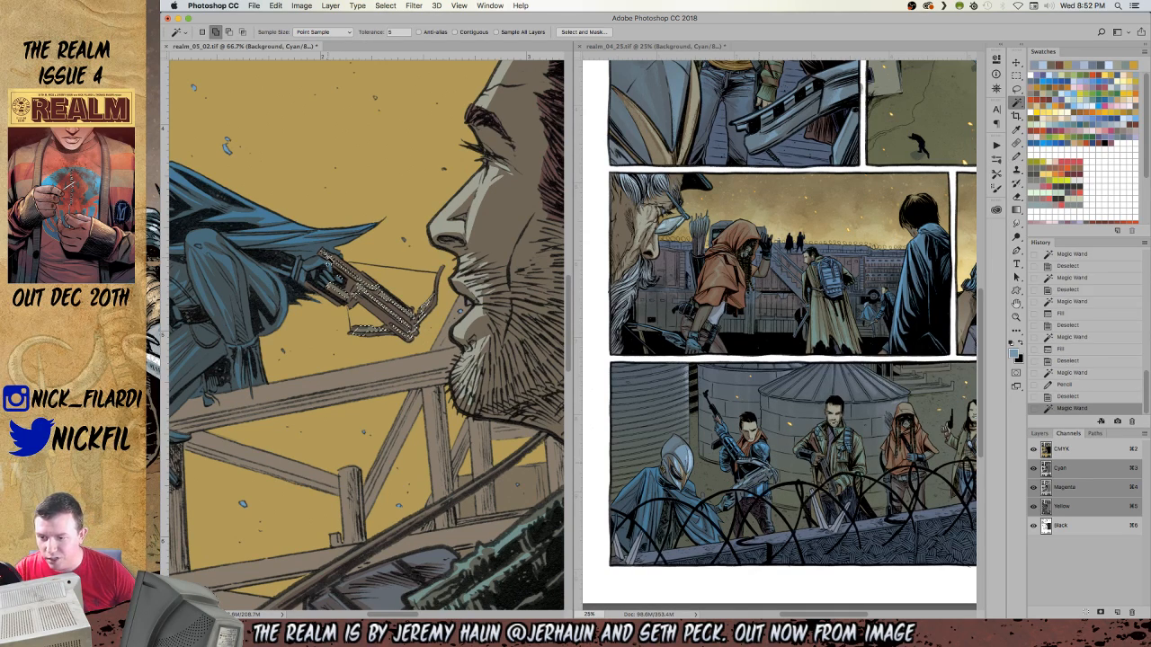
{"action": "key", "text": "alt+BackSpace"}
{"action": "key", "text": "super+d"}
Reselect the crossbow and recolor it with a blue-grey tone sampled from the figures in the reference page's bottom panel.
{"action": "left_click", "coordinate": [374, 311]}
{"action": "key", "text": "b"}
{"action": "left_click", "coordinate": [777, 484], "text": "alt"}
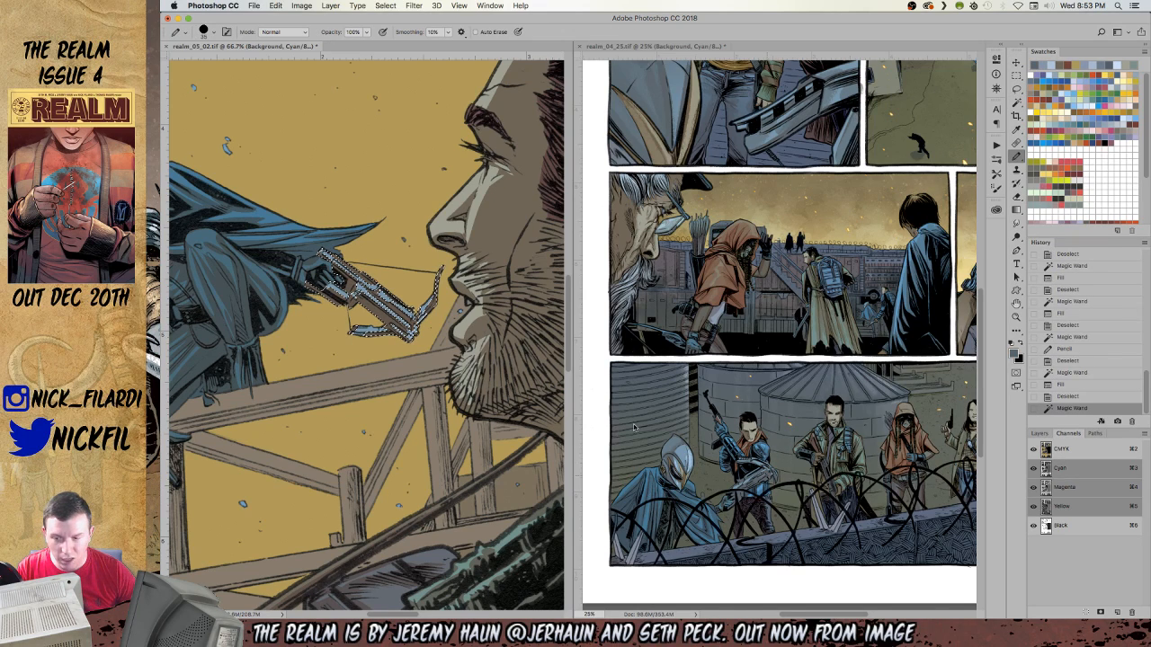
{"action": "left_click_drag", "start_coordinate": [413, 329], "coordinate": [338, 264]}
{"action": "key", "text": "alt+BackSpace"}
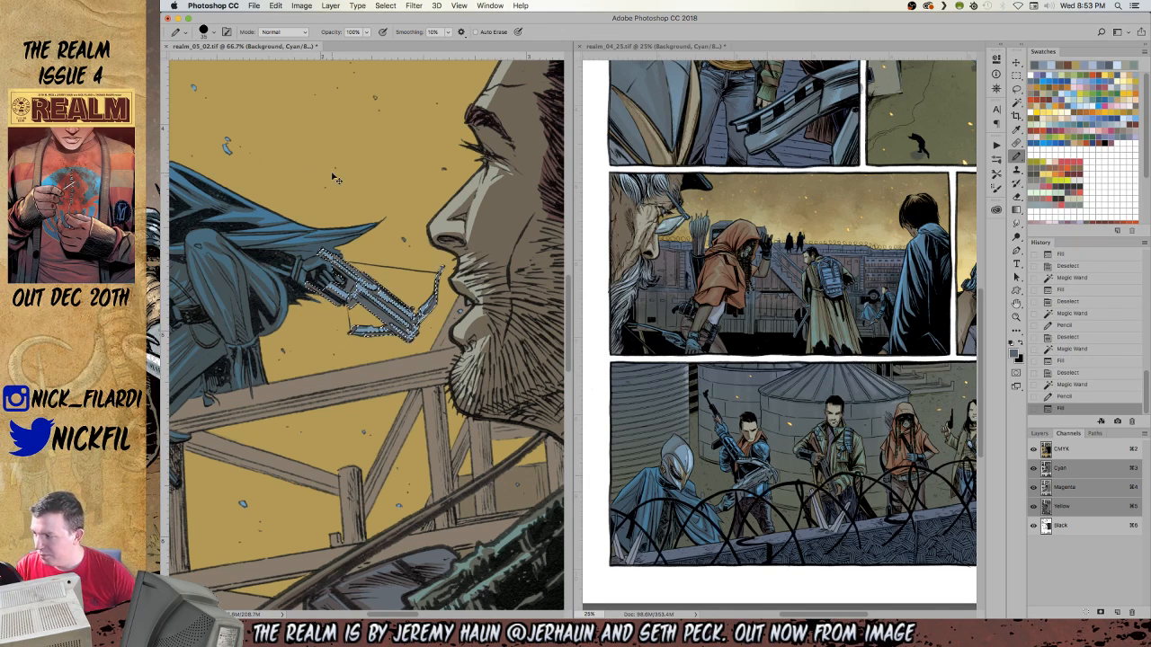
{"action": "key", "text": "super+d"}
Select the small debris specks floating in the middle panel's sky and fill them with the pale yellow swatch.
{"action": "key", "text": "z"}
{"action": "left_click", "coordinate": [356, 294], "text": "alt"}
{"action": "left_click", "coordinate": [356, 293], "text": "alt"}
{"action": "left_click", "coordinate": [355, 293], "text": "alt"}
{"action": "key", "text": "w"}
{"action": "left_click", "coordinate": [428, 446]}
{"action": "key", "text": "super+d"}
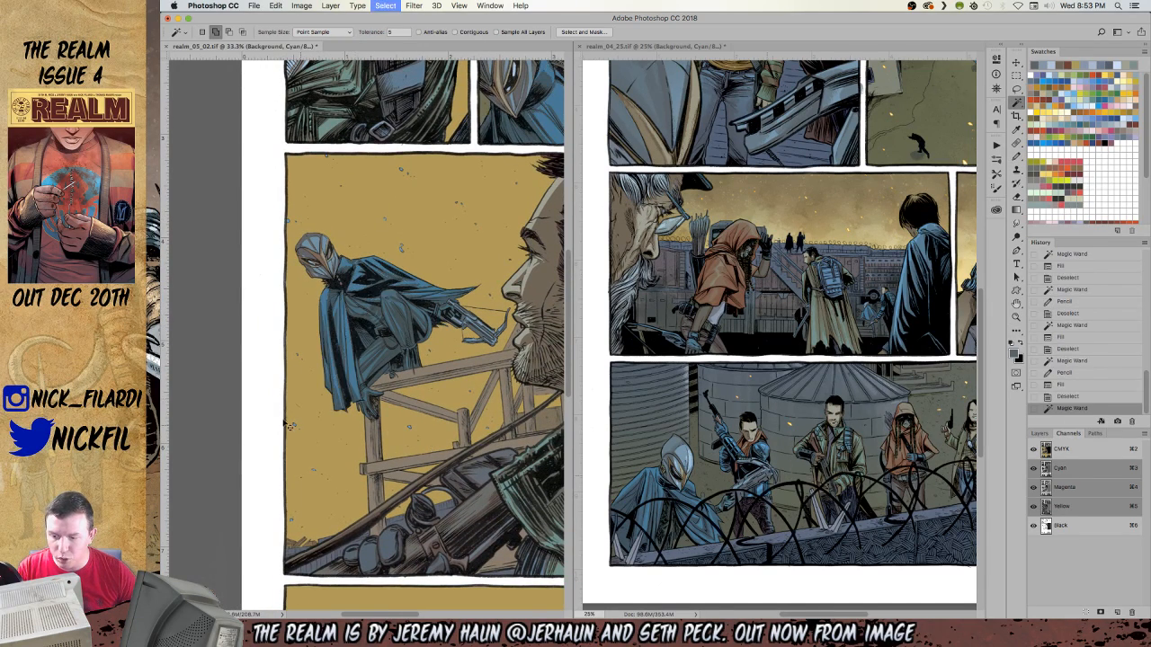
{"action": "left_click", "coordinate": [293, 426]}
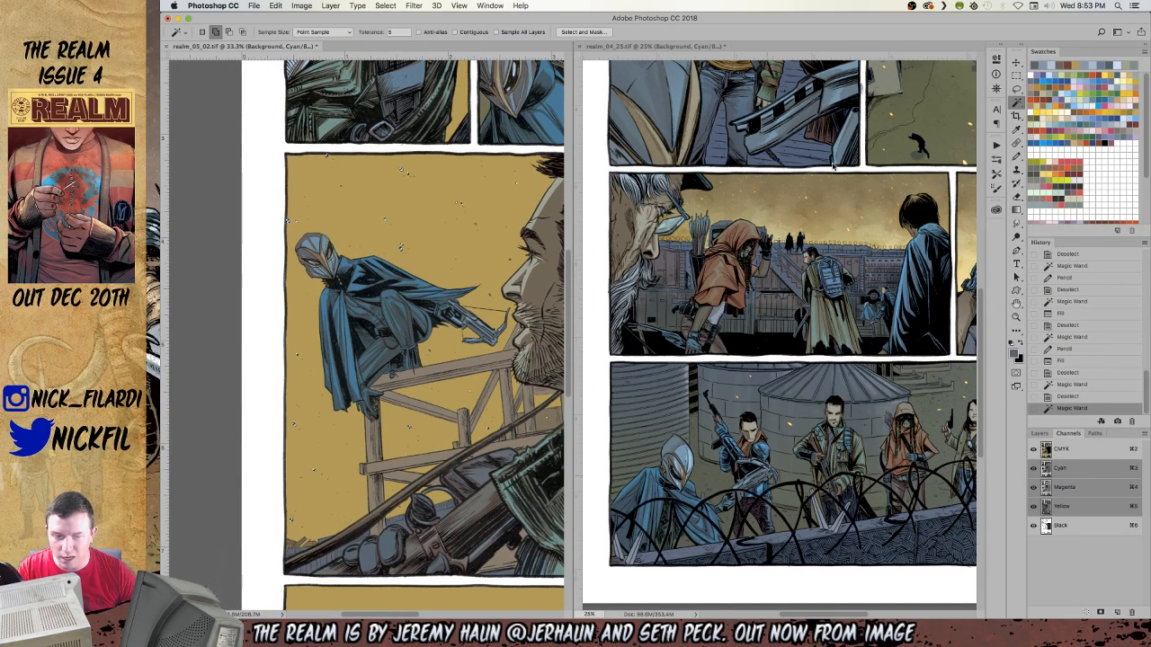
{"action": "key", "text": "alt+BackSpace"}
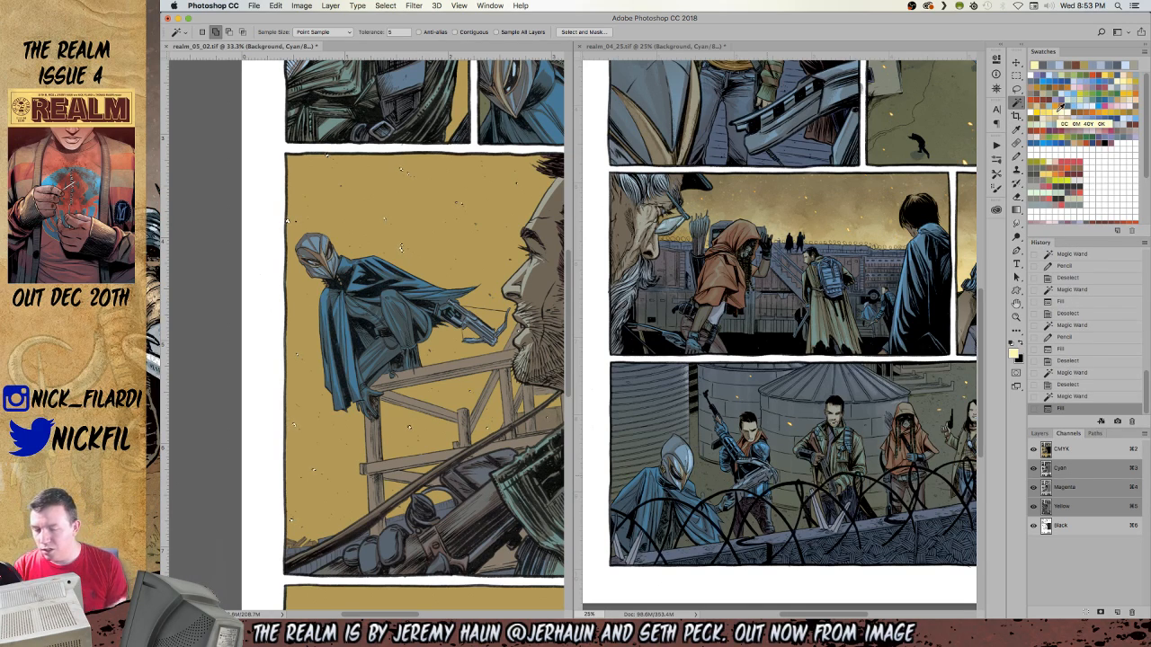
{"action": "key", "text": "super+d"}
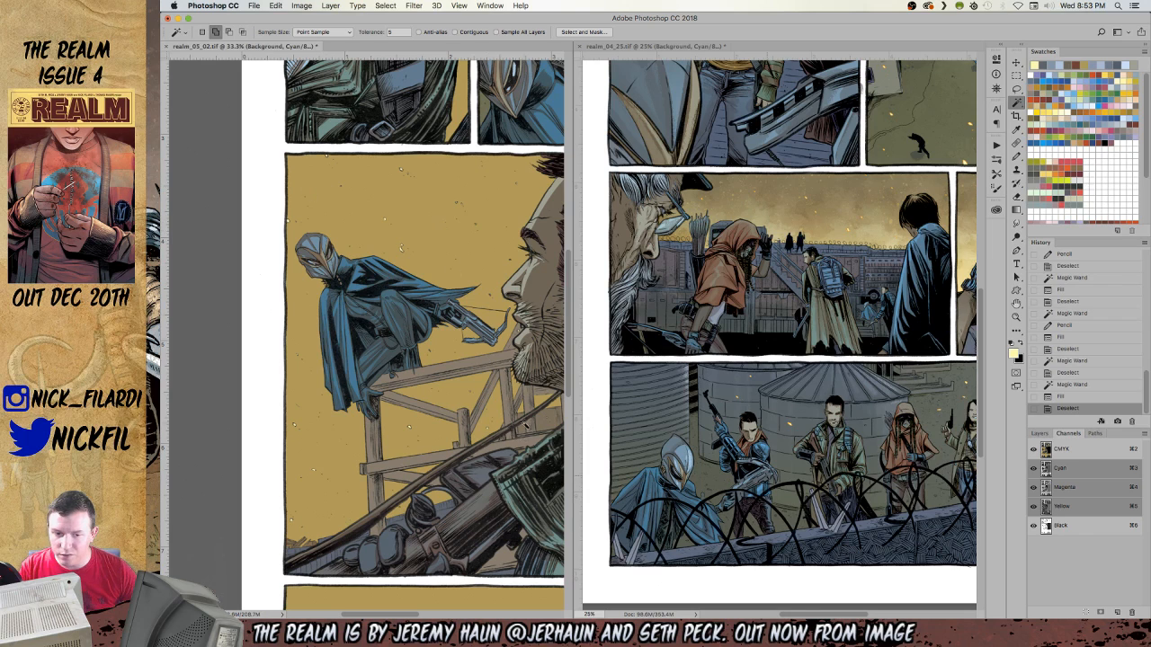
Look over the lower and upper panels of realm_05_02.tif, comparing their colors with the reference figures.
{"action": "left_click", "coordinate": [531, 353]}
{"action": "scroll", "coordinate": [531, 354], "scroll_direction": "right", "scroll_amount": 5}
{"action": "key", "text": "super+d"}
{"action": "key", "text": "z"}
{"action": "left_click", "coordinate": [373, 340], "text": "alt"}
{"action": "left_click_drag", "start_coordinate": [417, 580], "coordinate": [401, 343]}
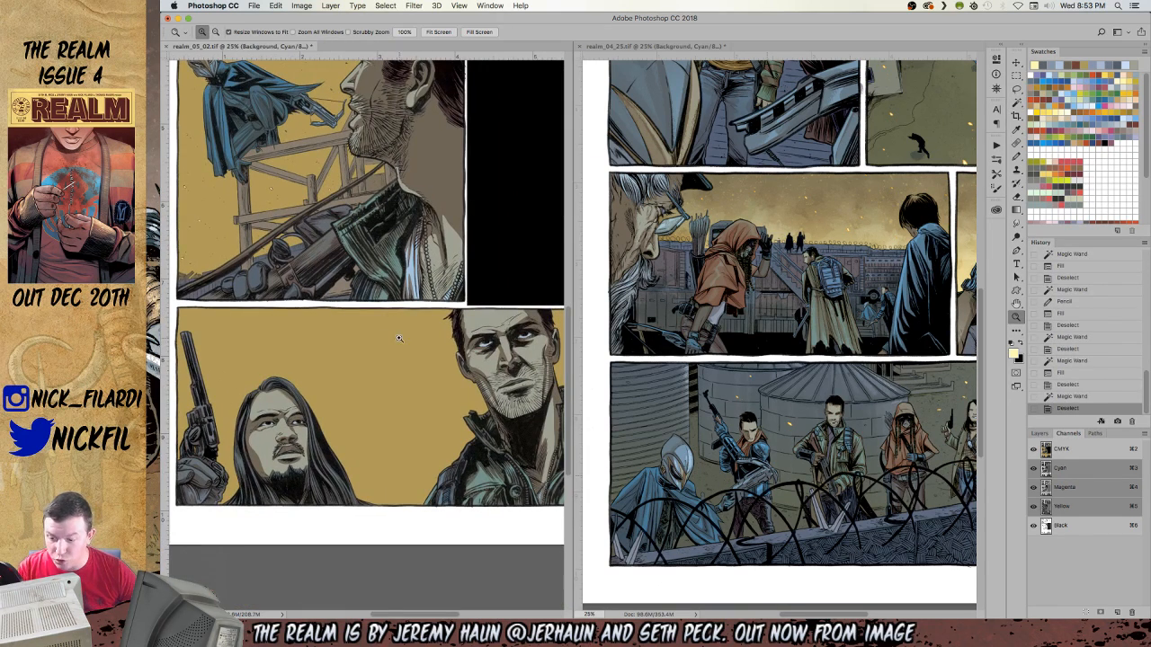
{"action": "scroll", "coordinate": [291, 439], "scroll_direction": "left", "scroll_amount": 5}
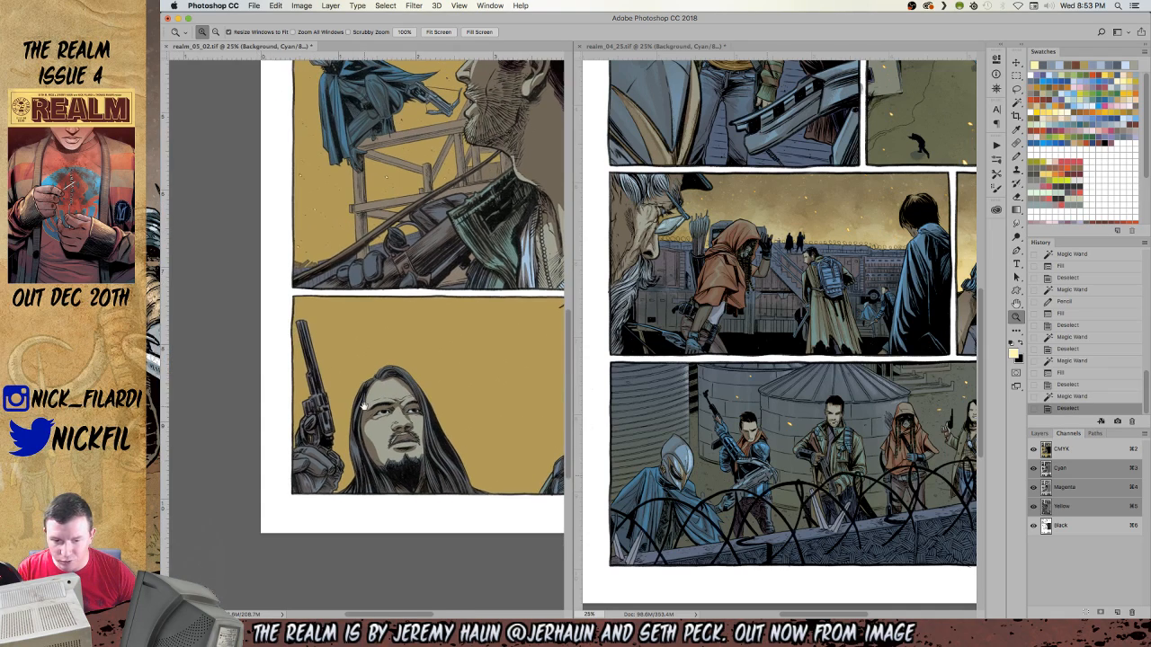
{"action": "key", "text": "b"}
{"action": "left_click", "coordinate": [730, 424], "text": "alt"}
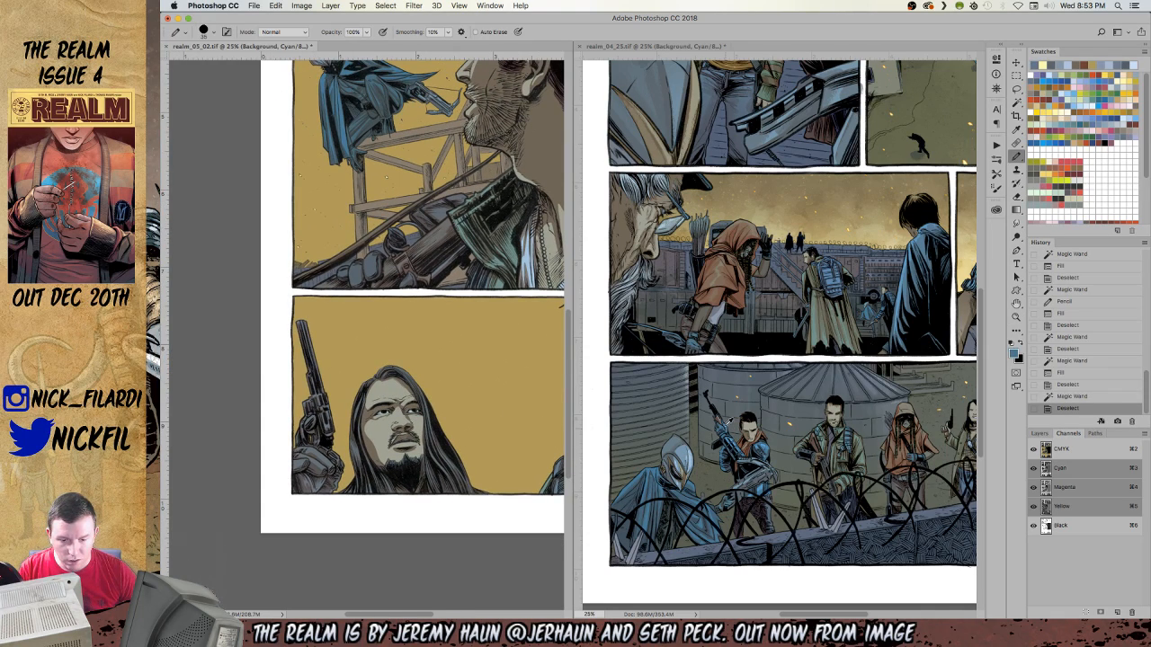
{"action": "left_click_drag", "start_coordinate": [458, 336], "coordinate": [368, 591]}
{"action": "mouse_move", "coordinate": [392, 287]}
{"action": "left_mouse_down"}
{"action": "mouse_move", "coordinate": [329, 465]}
{"action": "mouse_move", "coordinate": [444, 496]}
{"action": "left_mouse_up"}
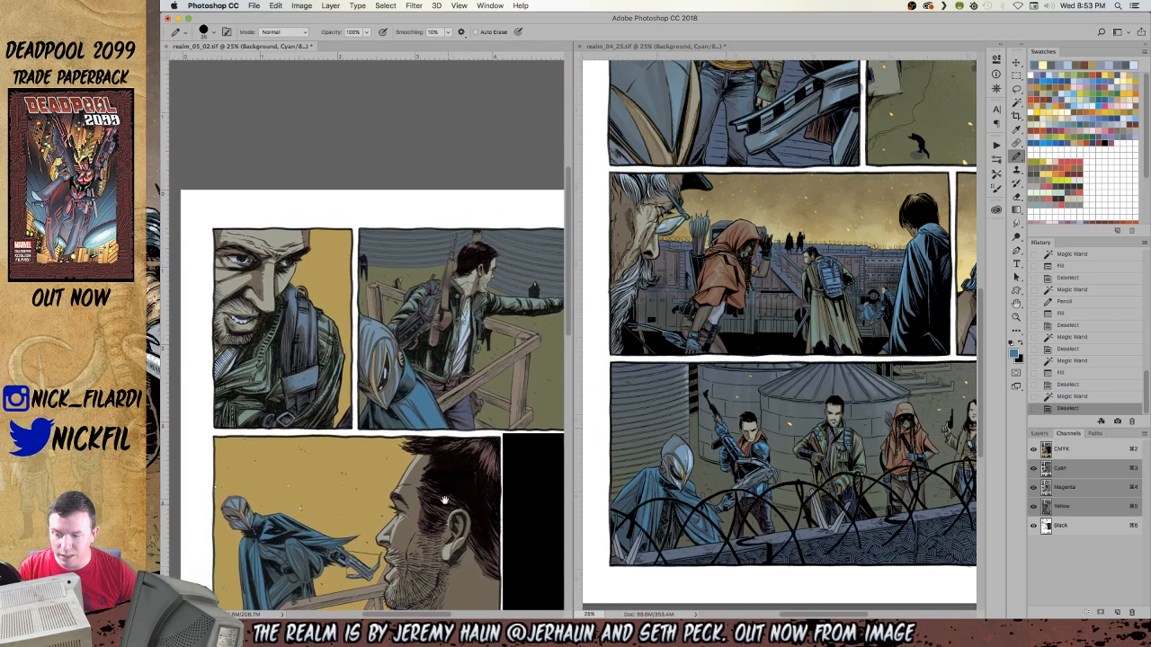
Select the tan sky across all panels of realm_05_02.tif, widen its window and exclude the black panel from the selection.
{"action": "key", "text": "w"}
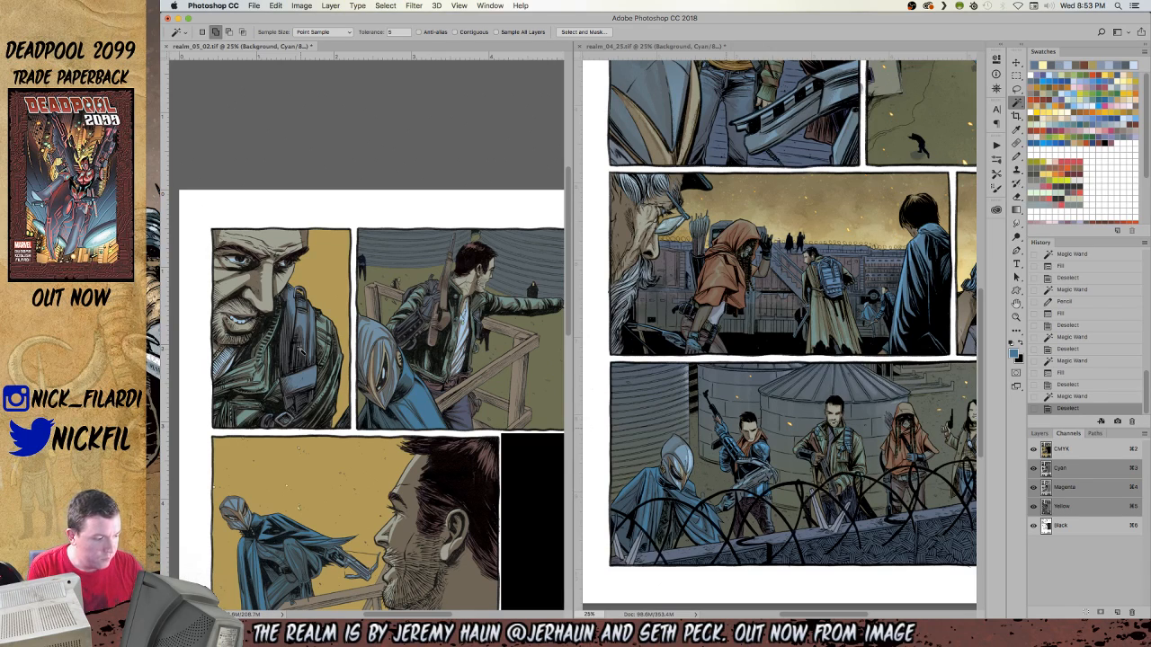
{"action": "left_click", "coordinate": [332, 261]}
{"action": "scroll", "coordinate": [332, 261], "scroll_direction": "down", "scroll_amount": 5}
{"action": "scroll", "coordinate": [452, 332], "scroll_direction": "right", "scroll_amount": 1}
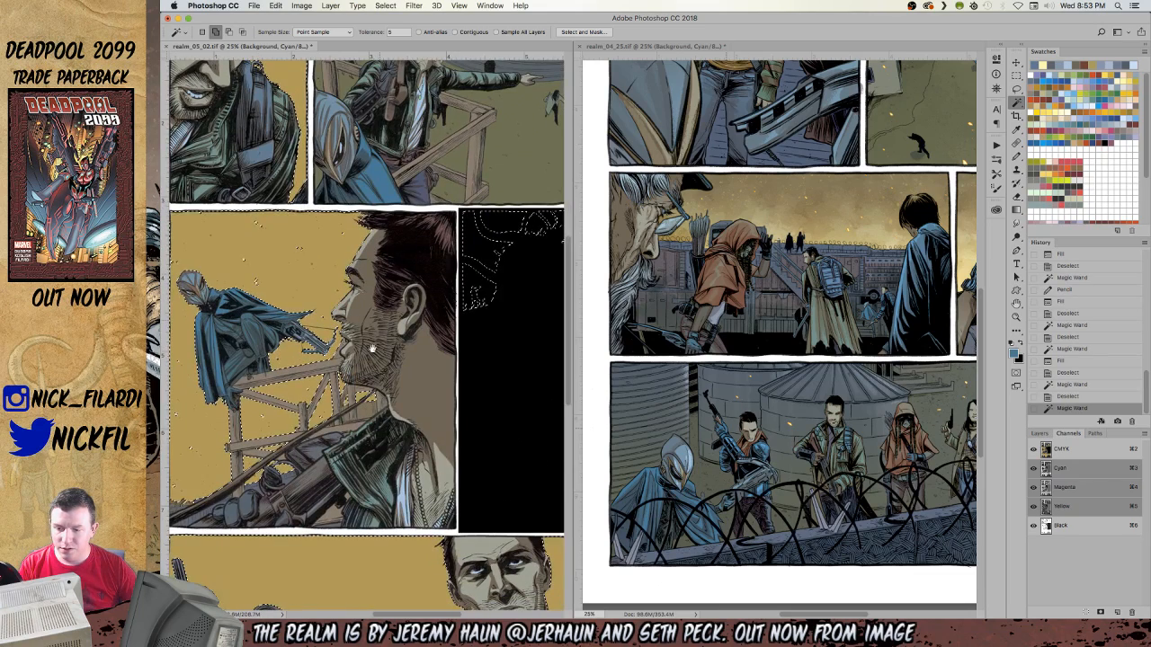
{"action": "key", "text": "z"}
{"action": "left_click", "coordinate": [452, 332], "text": "alt"}
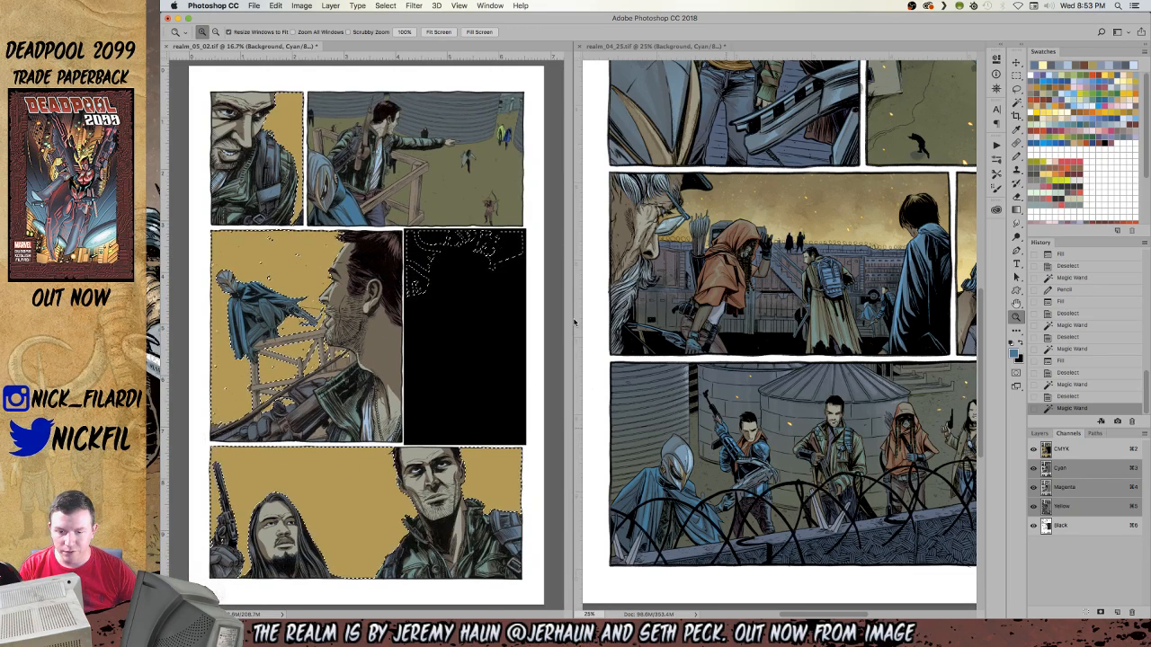
{"action": "left_click_drag", "start_coordinate": [572, 319], "coordinate": [728, 321]}
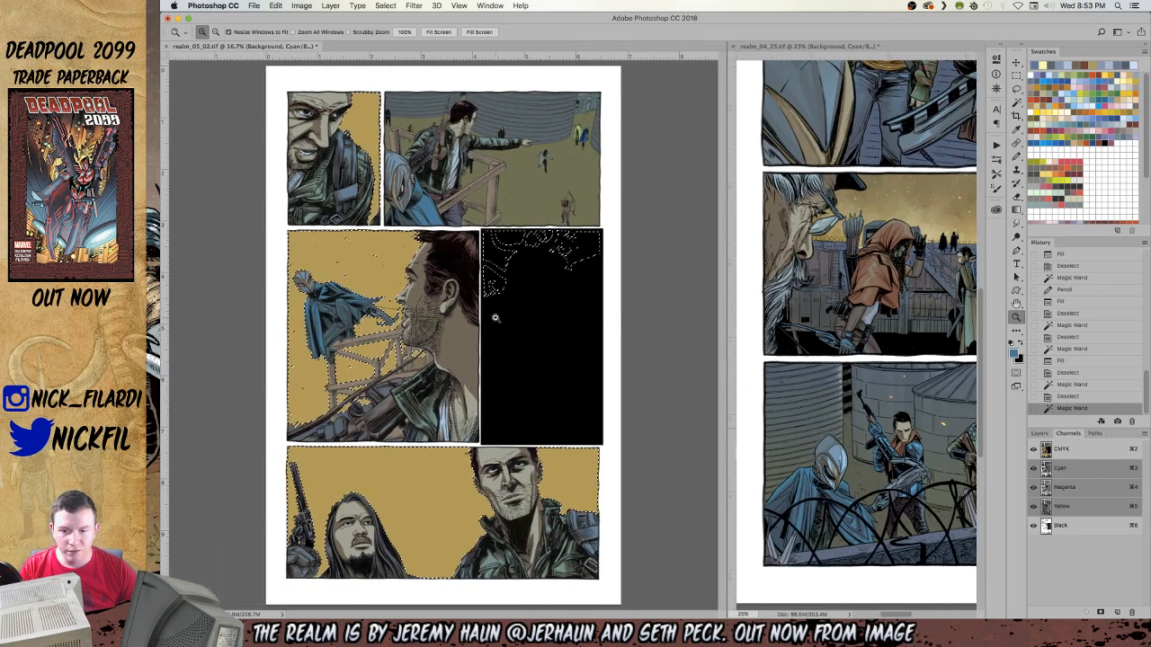
{"action": "key", "text": "b"}
{"action": "key", "text": "l"}
{"action": "mouse_move", "coordinate": [611, 215]}
{"action": "left_mouse_down"}
{"action": "mouse_move", "coordinate": [483, 241]}
{"action": "mouse_move", "coordinate": [486, 372]}
{"action": "mouse_move", "coordinate": [612, 214]}
{"action": "left_mouse_up"}
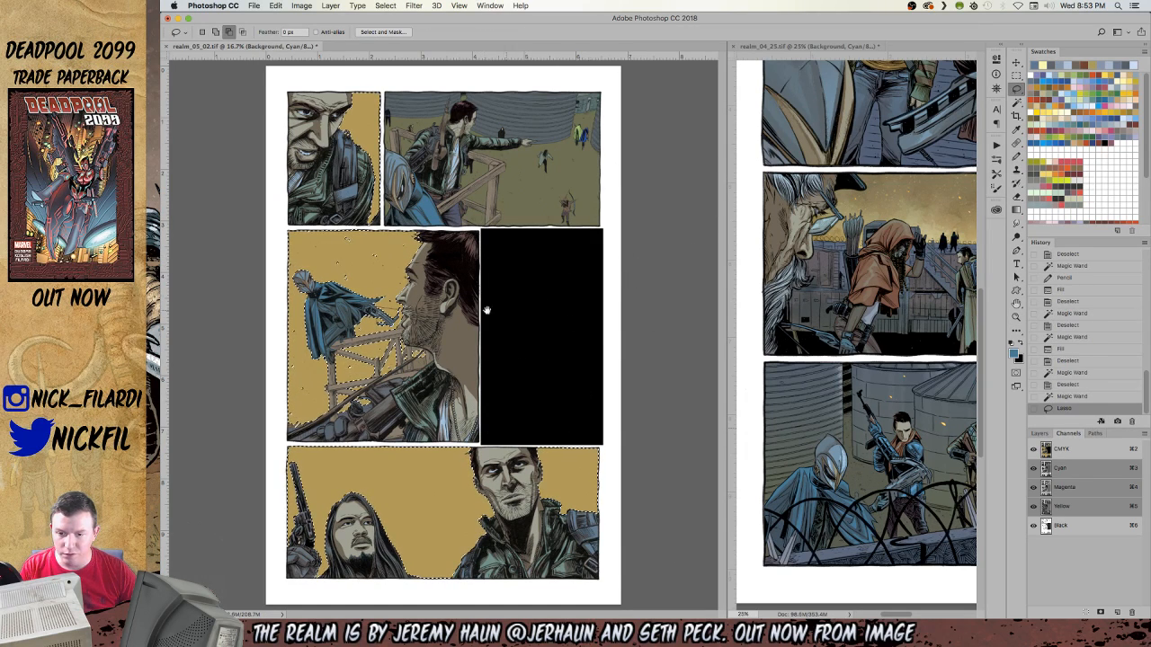
Sample the dark sky tone from the shouting man's panel in realm_04_25.tif and return to the full page of realm_05_02.tif.
{"action": "key", "text": "z"}
{"action": "left_click", "coordinate": [346, 301]}
{"action": "left_click_drag", "start_coordinate": [347, 290], "coordinate": [427, 338]}
{"action": "key", "text": "b"}
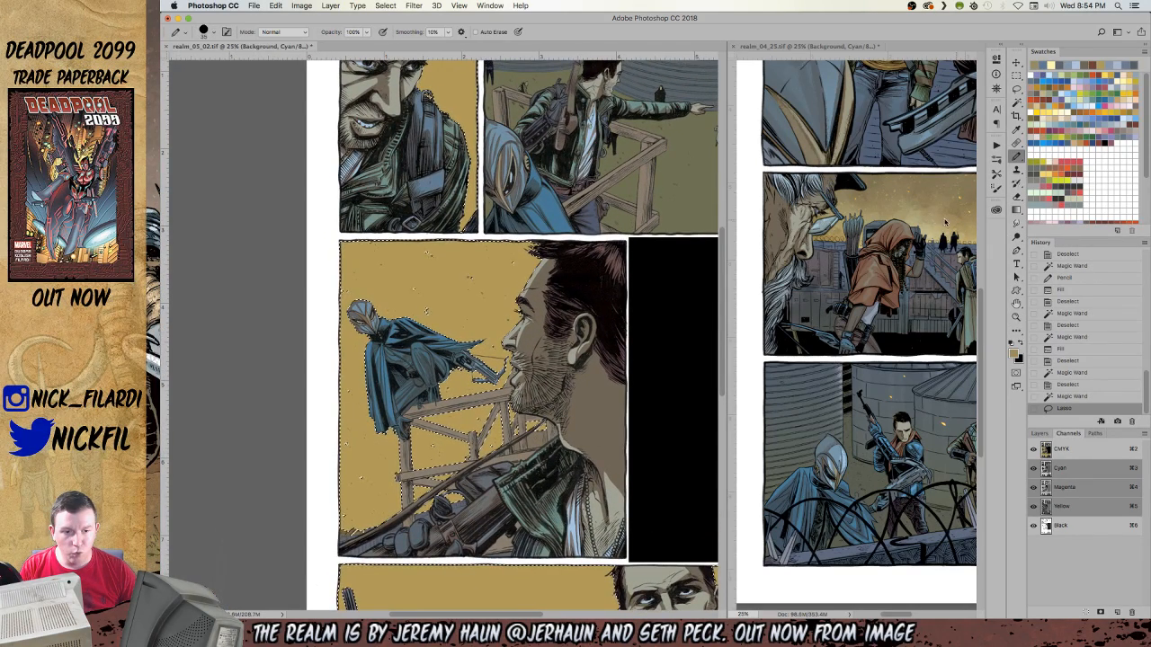
{"action": "left_click", "coordinate": [798, 214]}
{"action": "left_click_drag", "start_coordinate": [797, 214], "coordinate": [721, 261]}
{"action": "mouse_move", "coordinate": [934, 298]}
{"action": "left_mouse_down"}
{"action": "mouse_move", "coordinate": [820, 308]}
{"action": "mouse_move", "coordinate": [829, 321]}
{"action": "left_mouse_up"}
{"action": "left_click", "coordinate": [902, 244], "text": "alt"}
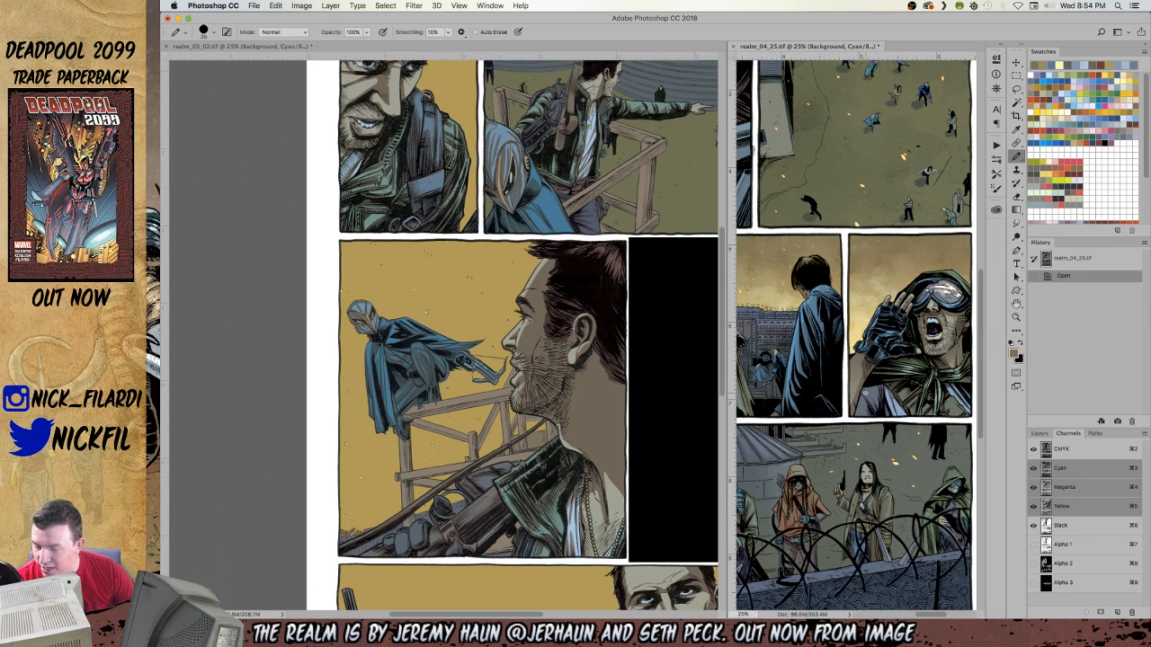
{"action": "left_click", "coordinate": [620, 330]}
{"action": "key", "text": "z"}
{"action": "left_click", "coordinate": [606, 326], "text": "alt"}
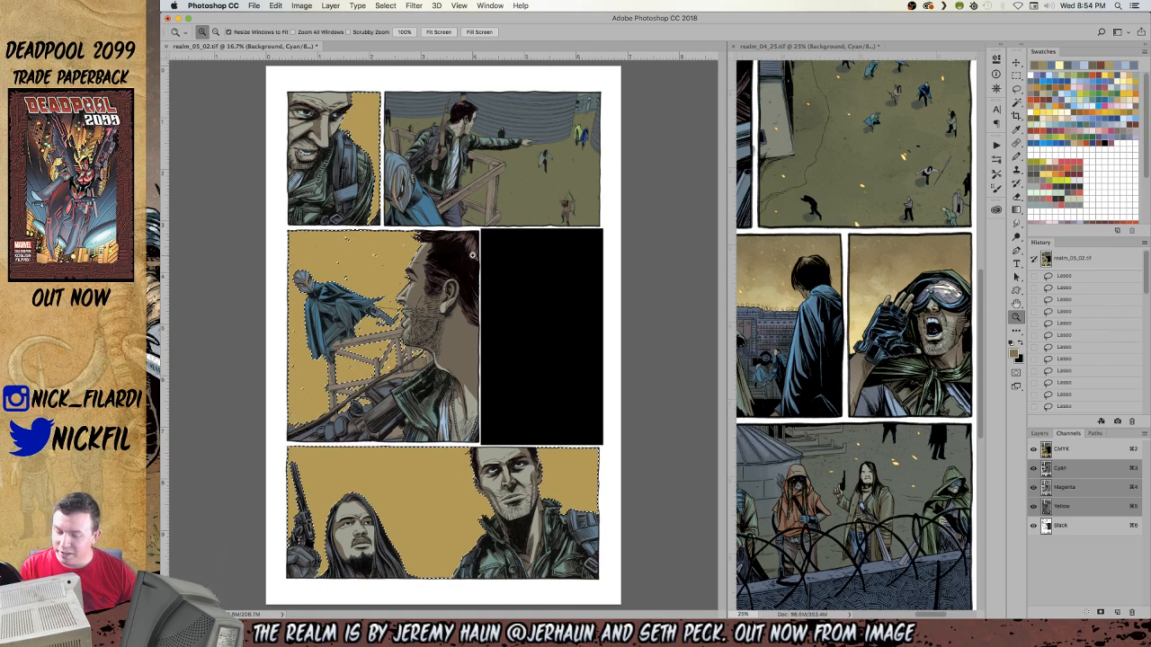
Set a large splatter brush from the NORMCORE set to Multiply mode and darken the first panel's selected sky with textured strokes.
{"action": "key", "text": "b"}
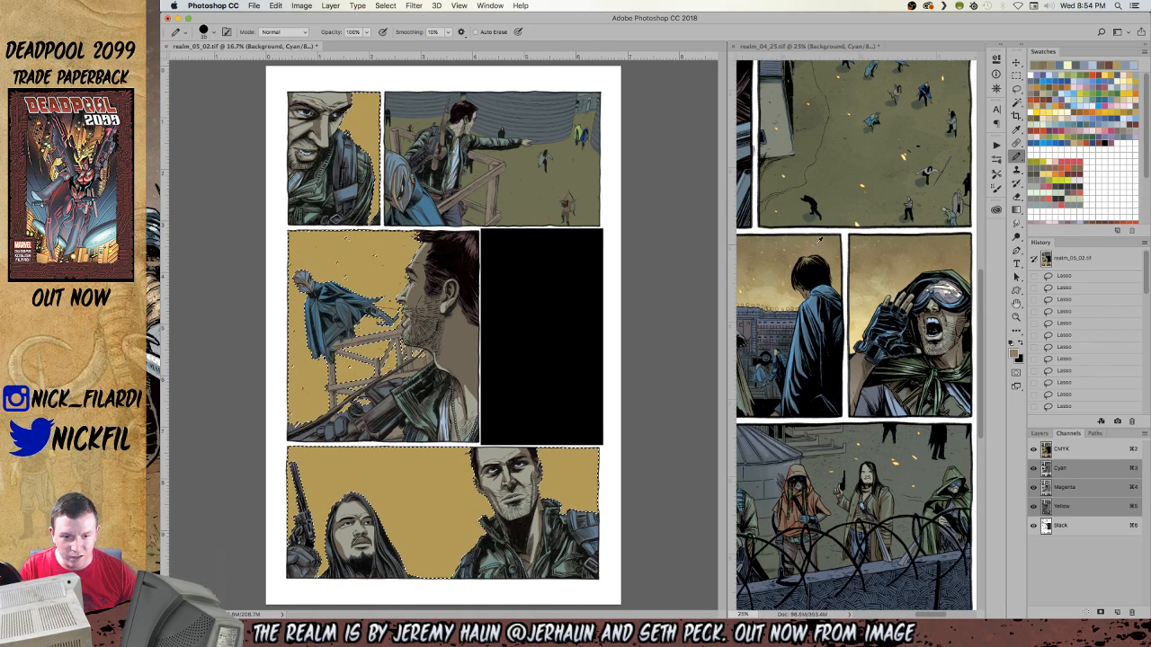
{"action": "right_click", "coordinate": [387, 235]}
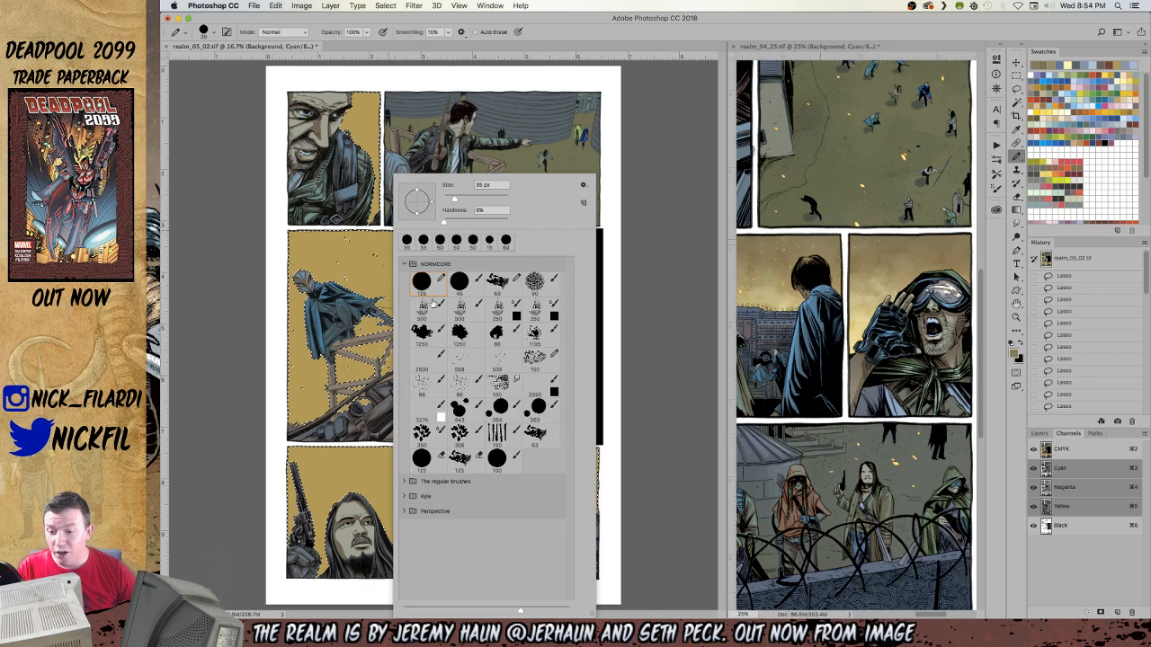
{"action": "left_click", "coordinate": [429, 335]}
{"action": "mouse_move", "coordinate": [370, 104]}
{"action": "left_mouse_down"}
{"action": "mouse_move", "coordinate": [362, 79]}
{"action": "mouse_move", "coordinate": [376, 106]}
{"action": "left_mouse_up"}
{"action": "key", "text": "super+z"}
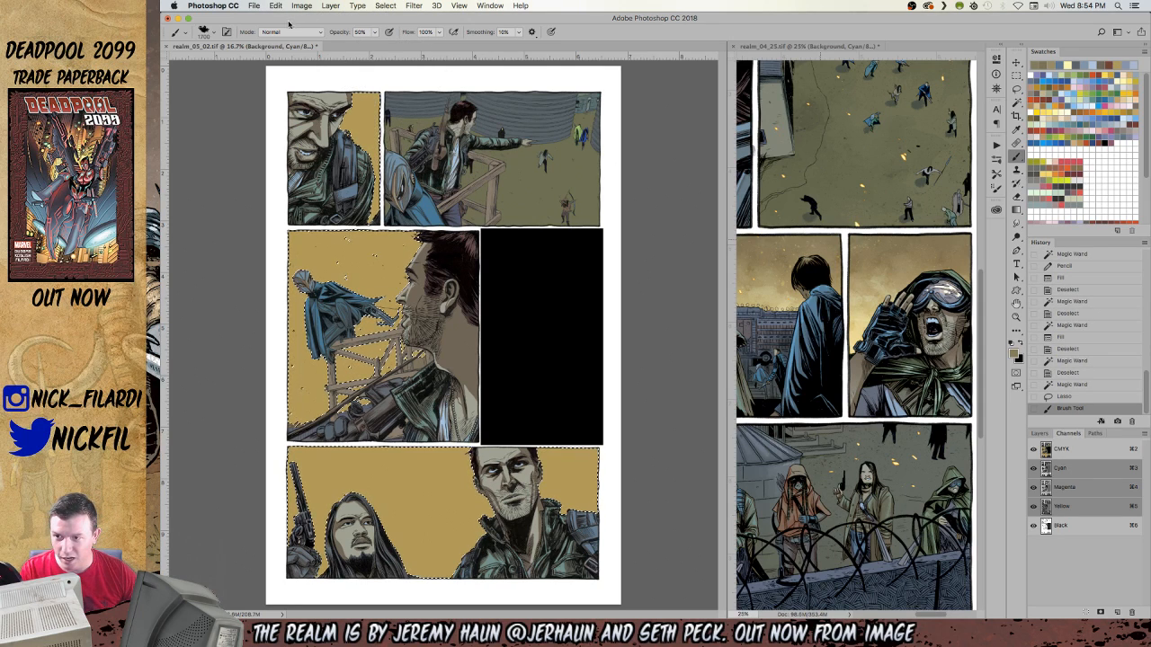
{"action": "left_click", "coordinate": [289, 31]}
{"action": "left_click", "coordinate": [272, 77]}
{"action": "mouse_move", "coordinate": [449, 90]}
{"action": "left_mouse_down"}
{"action": "mouse_move", "coordinate": [486, 171]}
{"action": "mouse_move", "coordinate": [360, 130]}
{"action": "mouse_move", "coordinate": [405, 137]}
{"action": "left_mouse_up"}
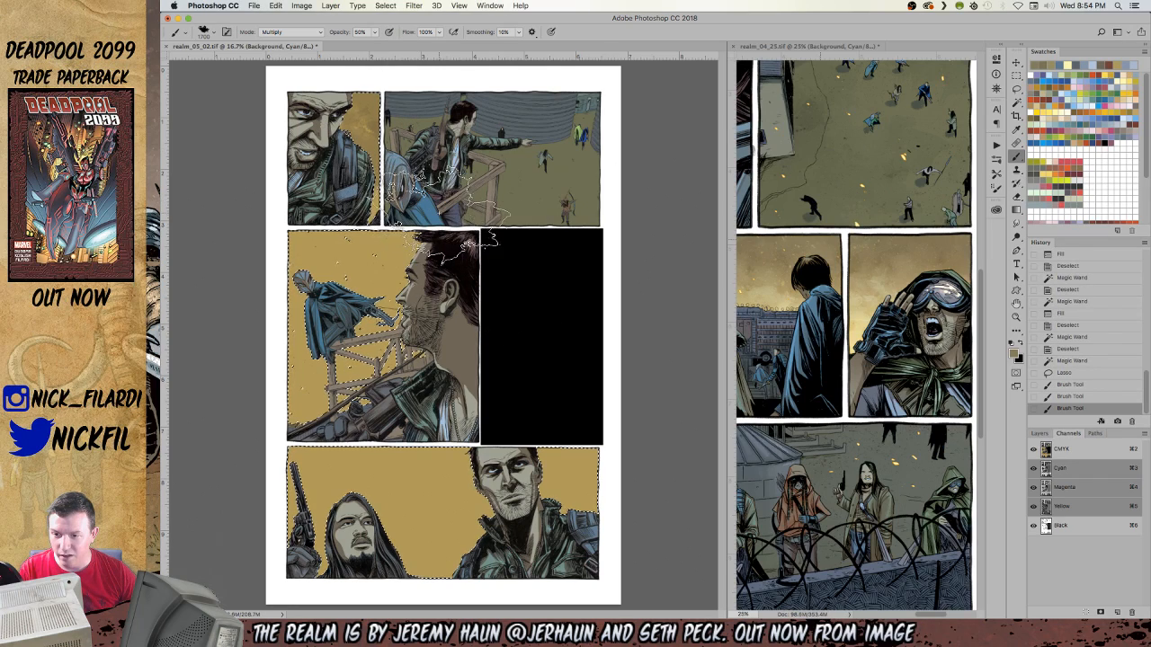
{"action": "key", "text": "r"}
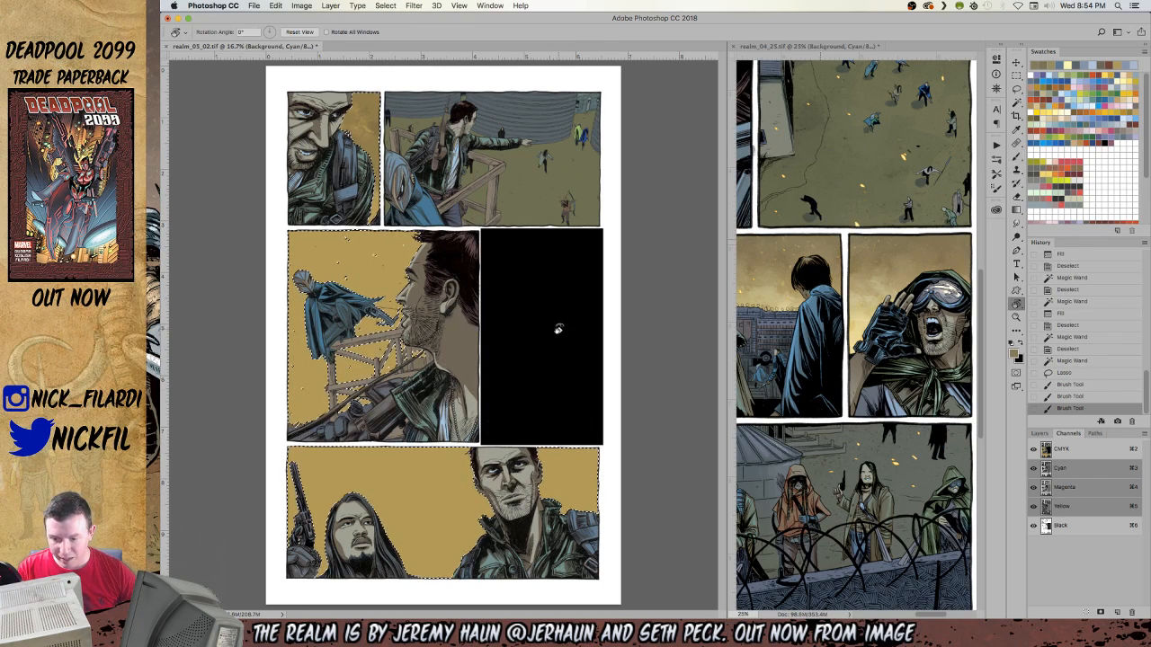
Darken the selected skies of the middle and bottom panels with textured Multiply strokes of the splatter brush.
{"action": "left_click_drag", "start_coordinate": [560, 330], "coordinate": [549, 394]}
{"action": "key", "text": "b"}
{"action": "mouse_move", "coordinate": [225, 396]}
{"action": "left_mouse_down"}
{"action": "mouse_move", "coordinate": [293, 401]}
{"action": "mouse_move", "coordinate": [382, 436]}
{"action": "left_mouse_up"}
{"action": "mouse_move", "coordinate": [468, 508]}
{"action": "left_mouse_down"}
{"action": "mouse_move", "coordinate": [499, 535]}
{"action": "mouse_move", "coordinate": [463, 517]}
{"action": "left_mouse_up"}
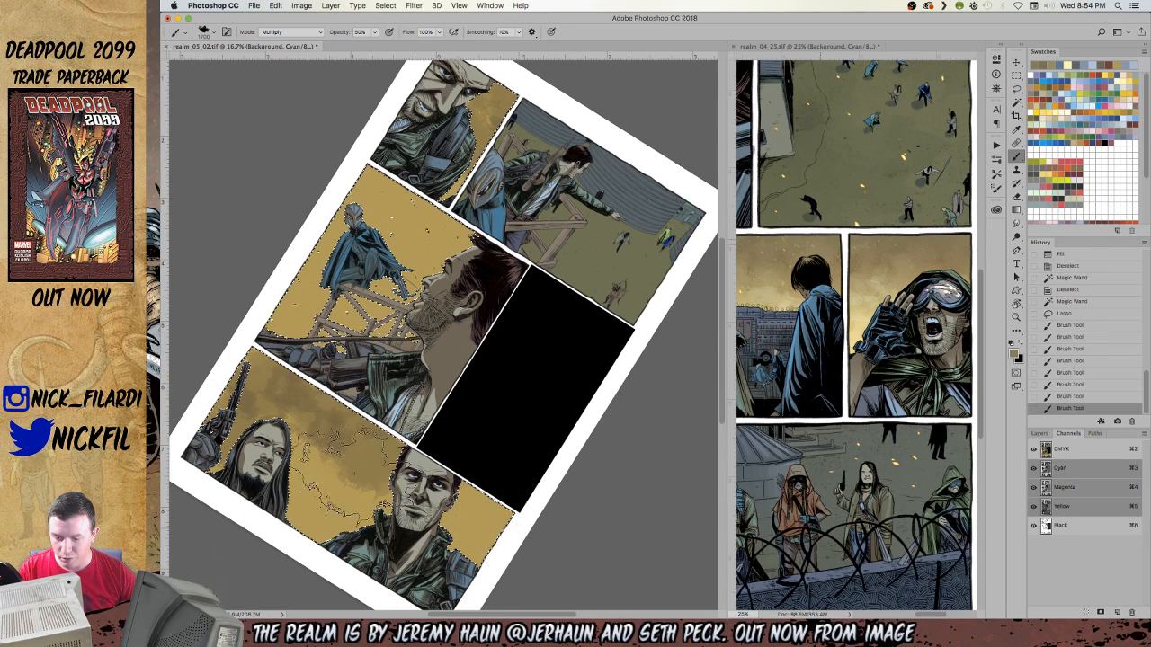
{"action": "left_click_drag", "start_coordinate": [360, 432], "coordinate": [306, 409]}
{"action": "left_click_drag", "start_coordinate": [315, 484], "coordinate": [346, 495]}
{"action": "mouse_move", "coordinate": [337, 472]}
{"action": "left_mouse_down"}
{"action": "mouse_move", "coordinate": [279, 423]}
{"action": "mouse_move", "coordinate": [503, 540]}
{"action": "left_mouse_up"}
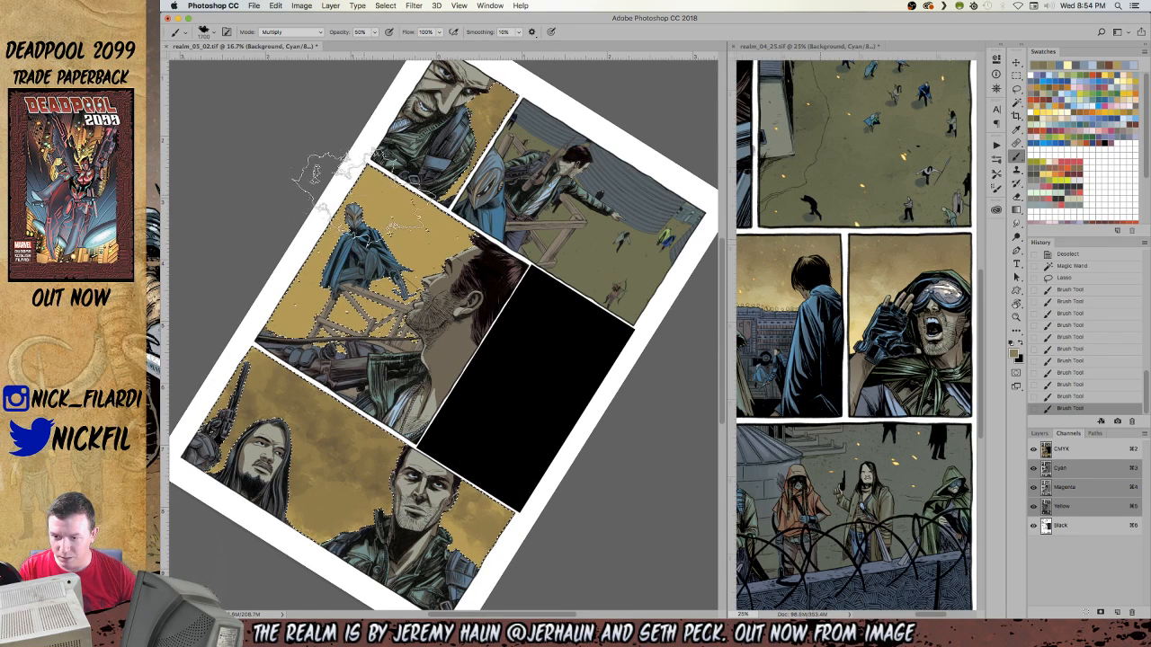
{"action": "mouse_move", "coordinate": [445, 244]}
{"action": "left_mouse_down"}
{"action": "mouse_move", "coordinate": [386, 216]}
{"action": "mouse_move", "coordinate": [328, 260]}
{"action": "mouse_move", "coordinate": [305, 306]}
{"action": "left_mouse_up"}
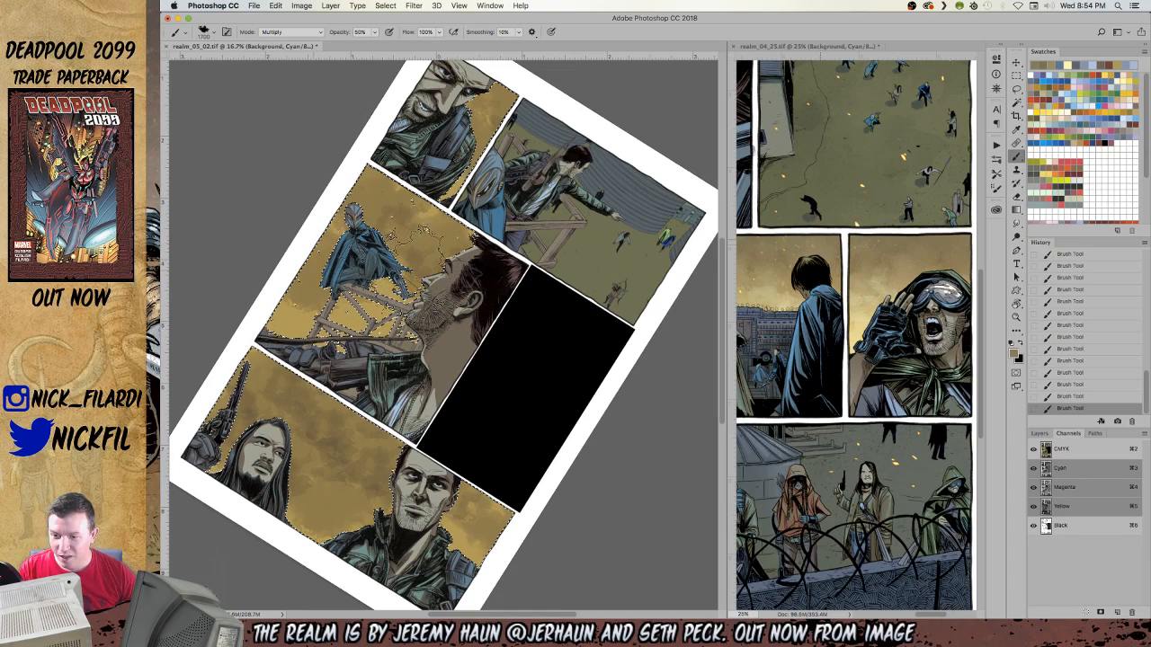
Sample a bright yellow, set the brush to Normal mode and paint glowing cloud highlights into the selected skies.
{"action": "key", "text": "r"}
{"action": "mouse_move", "coordinate": [566, 393]}
{"action": "left_mouse_down"}
{"action": "mouse_move", "coordinate": [534, 280]}
{"action": "mouse_move", "coordinate": [553, 328]}
{"action": "mouse_move", "coordinate": [554, 317]}
{"action": "left_mouse_up"}
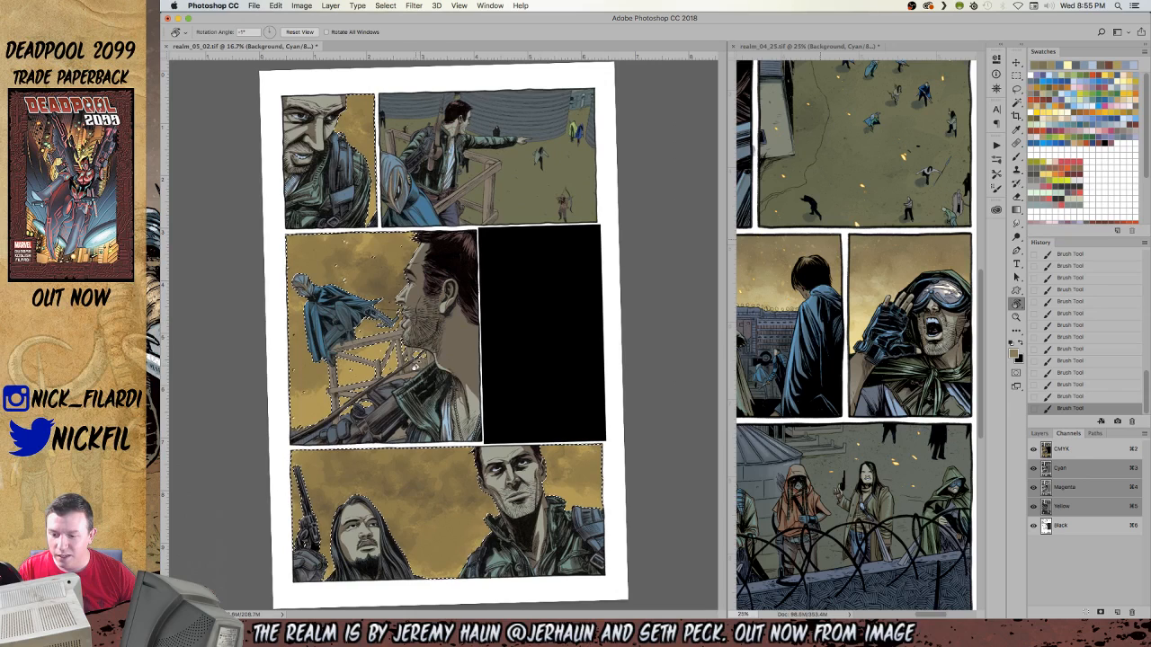
{"action": "key", "text": "b"}
{"action": "left_click", "coordinate": [313, 372], "text": "alt"}
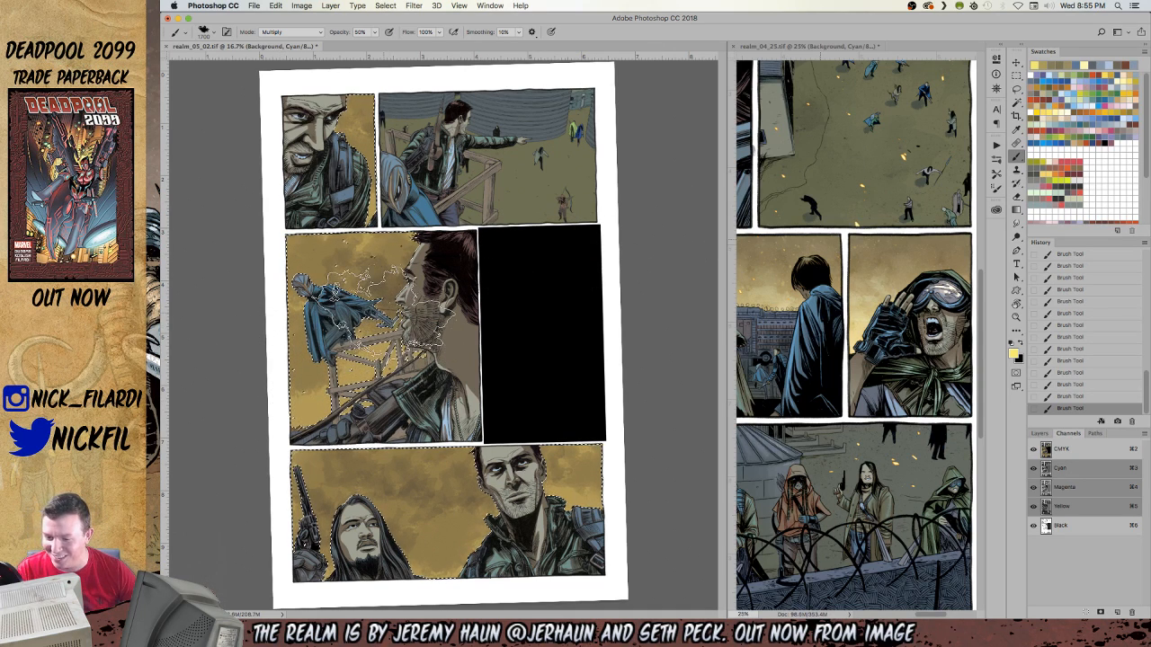
{"action": "left_click", "coordinate": [286, 31]}
{"action": "left_click", "coordinate": [279, 9]}
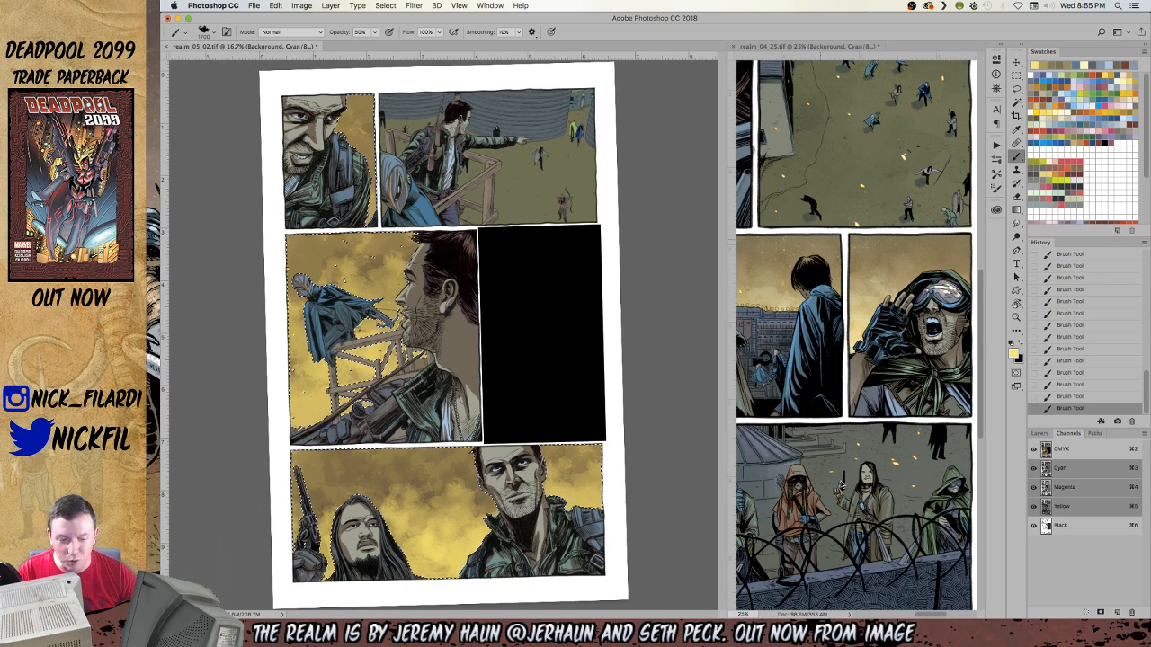
Compare the painted skies with realm_04_25.tif, viewing the page without selection outlines and straightening it.
{"action": "left_click", "coordinate": [860, 493]}
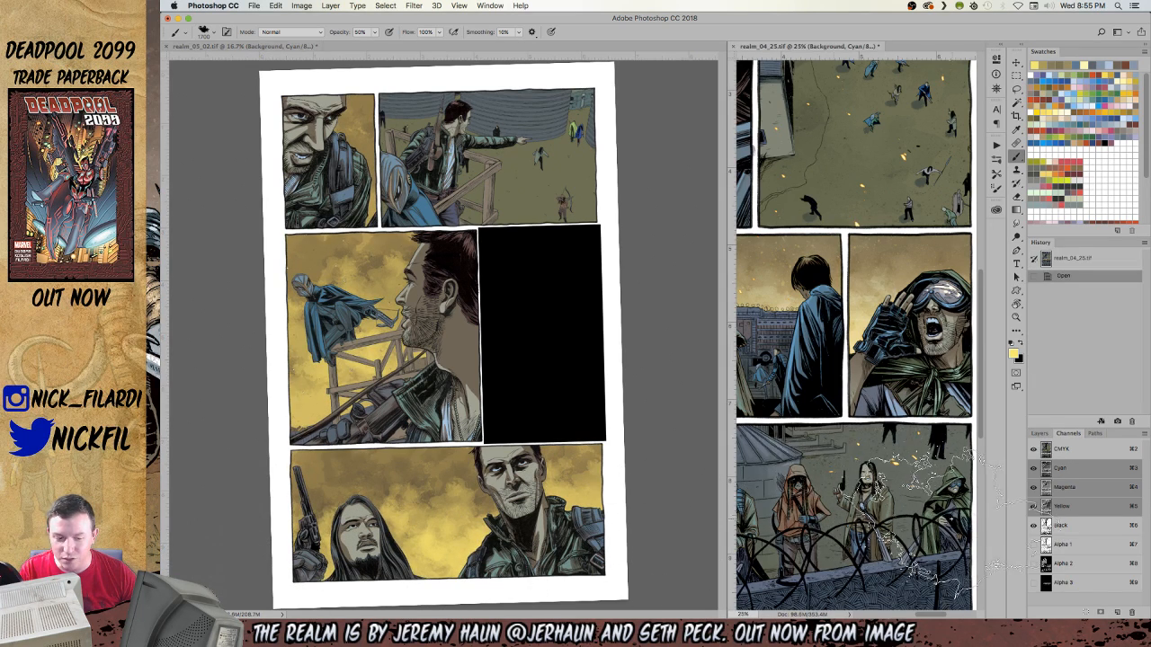
{"action": "left_click", "coordinate": [640, 512]}
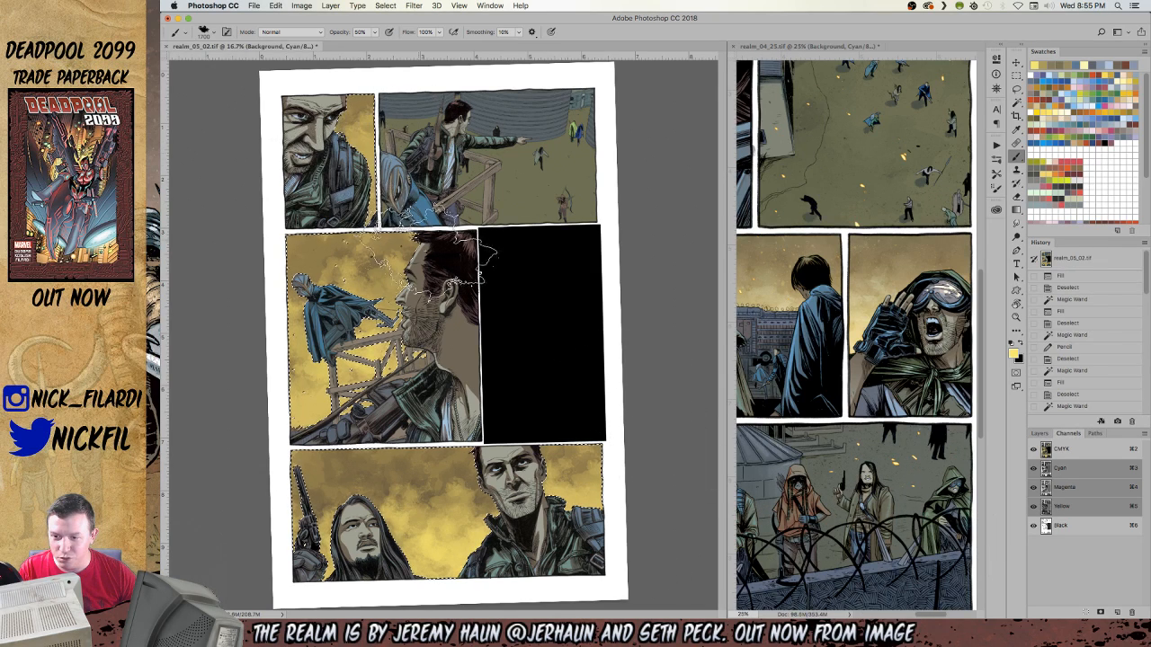
{"action": "key", "text": "super+h"}
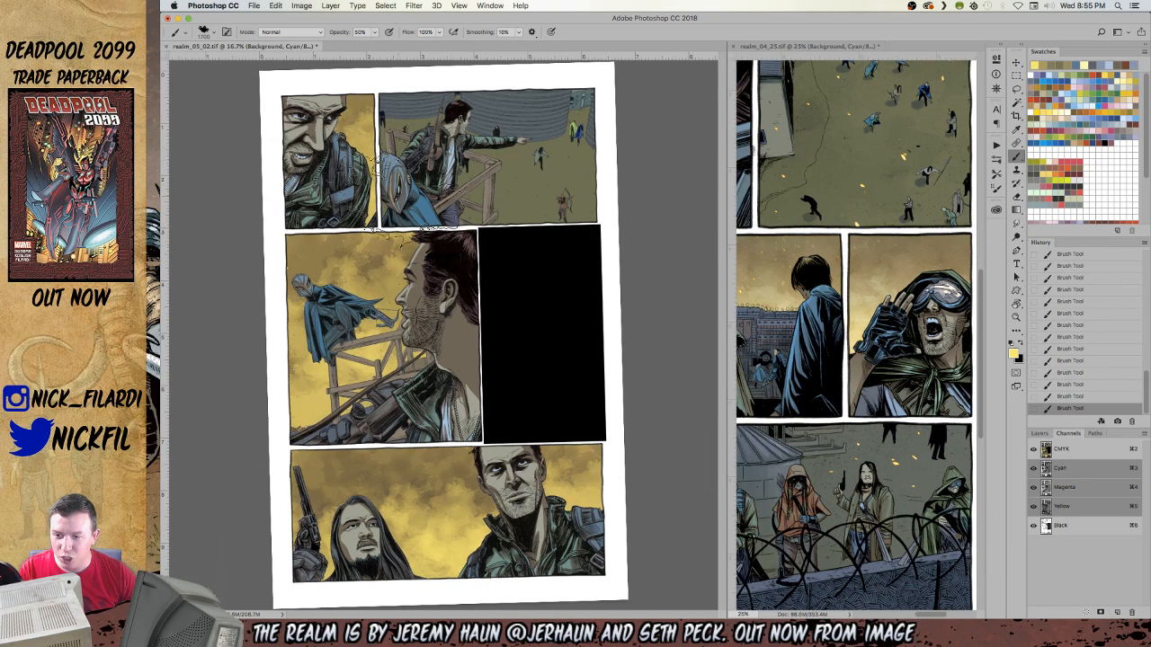
{"action": "key", "text": "super+h"}
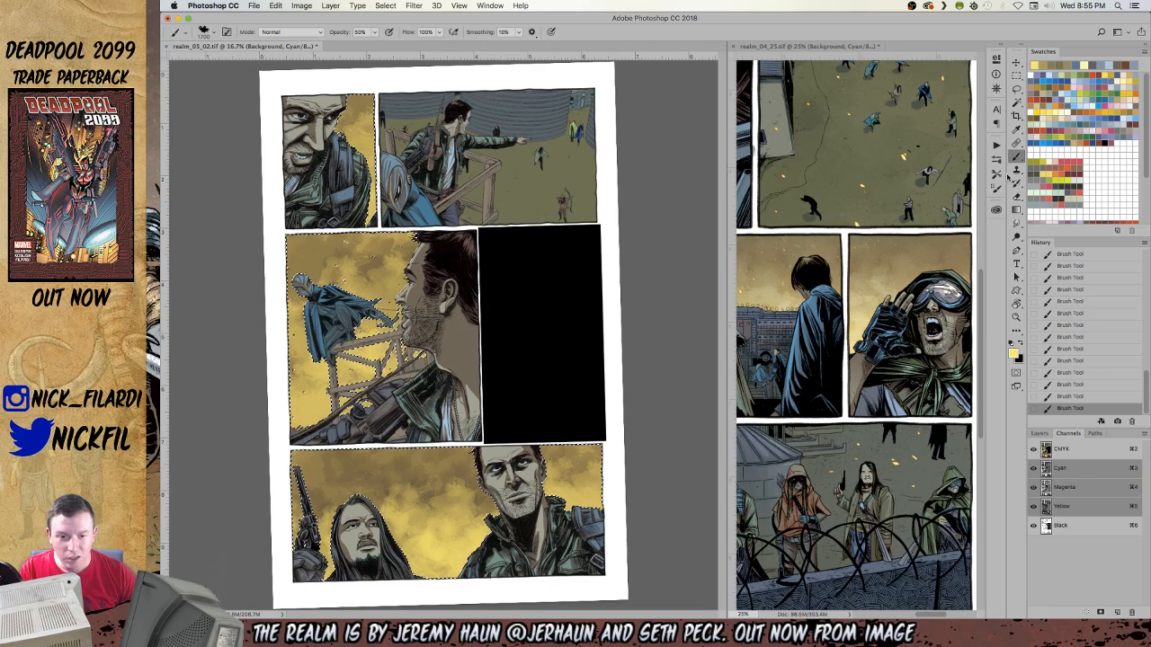
{"action": "key", "text": "r"}
{"action": "mouse_move", "coordinate": [629, 315]}
{"action": "left_mouse_down"}
{"action": "mouse_move", "coordinate": [639, 290]}
{"action": "mouse_move", "coordinate": [638, 301]}
{"action": "left_mouse_up"}
{"action": "key", "text": "b"}
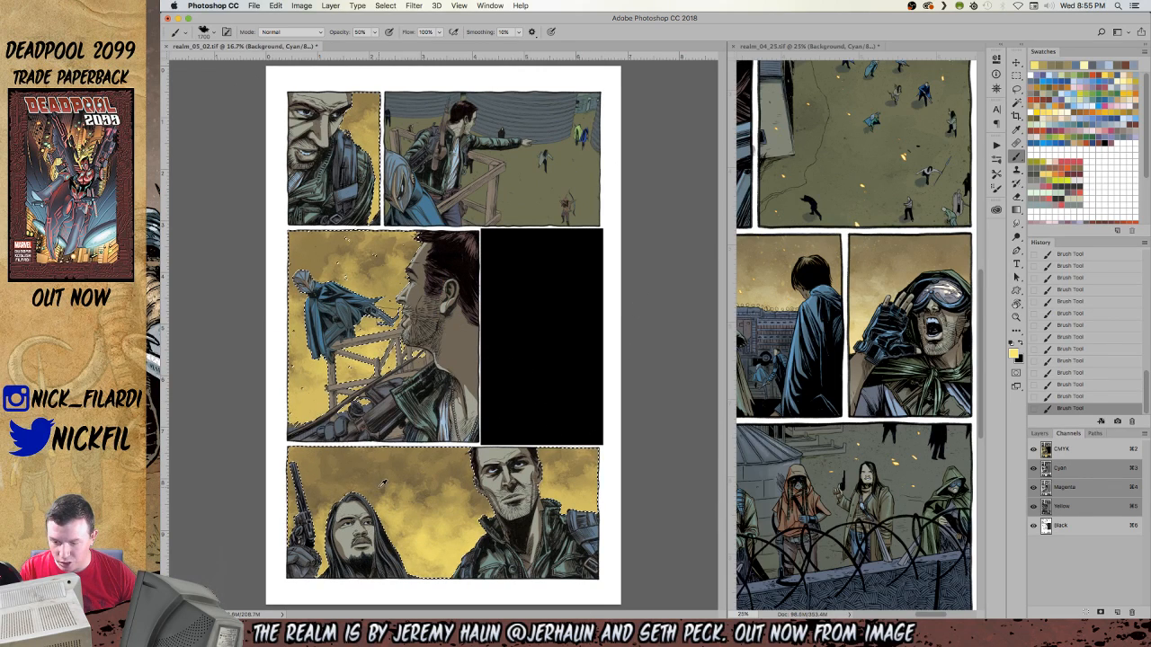
Sample sky tones from both pages and check their values in the color picker, leaving the foreground color unchanged.
{"action": "left_click", "coordinate": [383, 483], "text": "alt"}
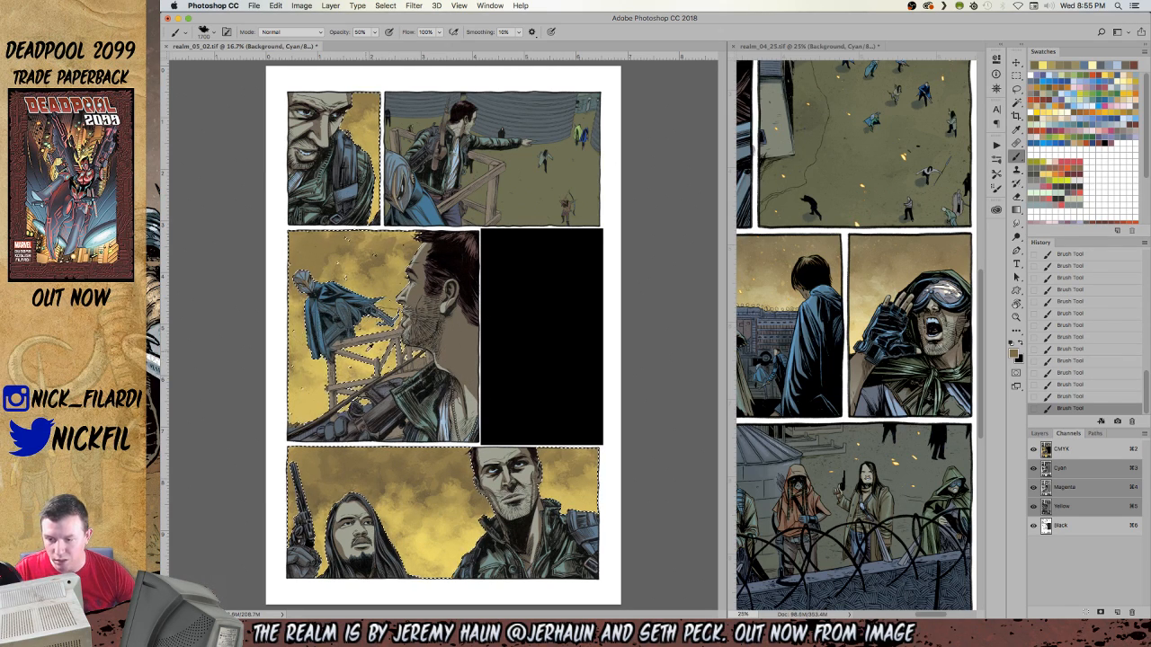
{"action": "left_click", "coordinate": [775, 335], "text": "alt"}
{"action": "left_click", "coordinate": [1014, 353]}
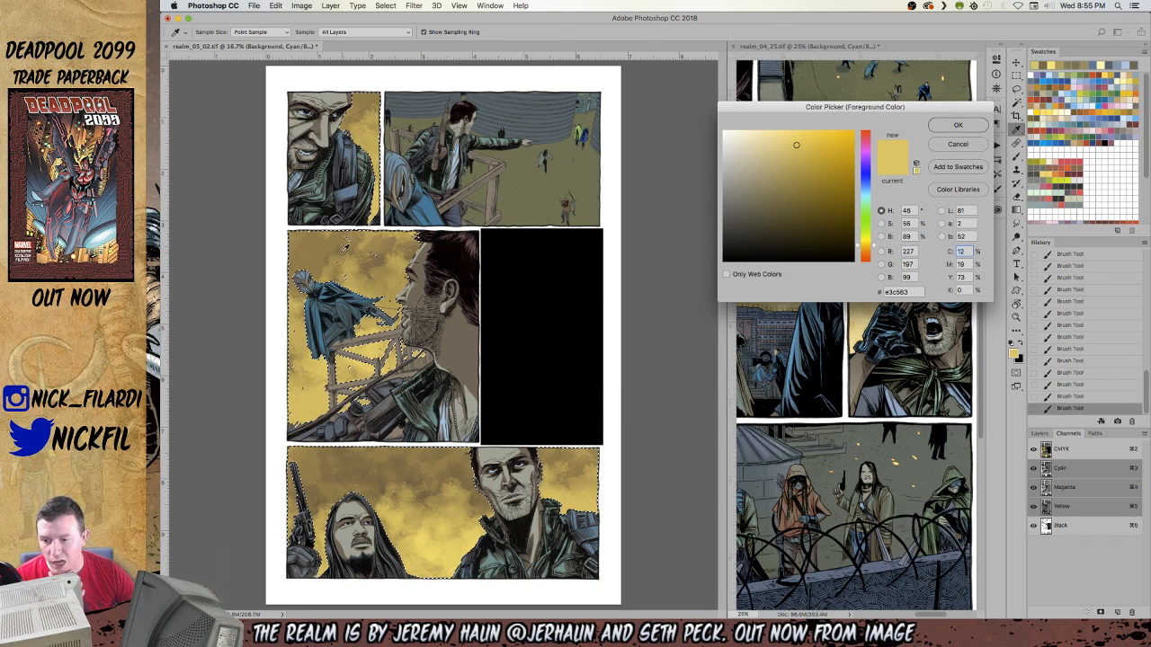
{"action": "left_click", "coordinate": [322, 253]}
{"action": "left_click_drag", "start_coordinate": [326, 247], "coordinate": [349, 247]}
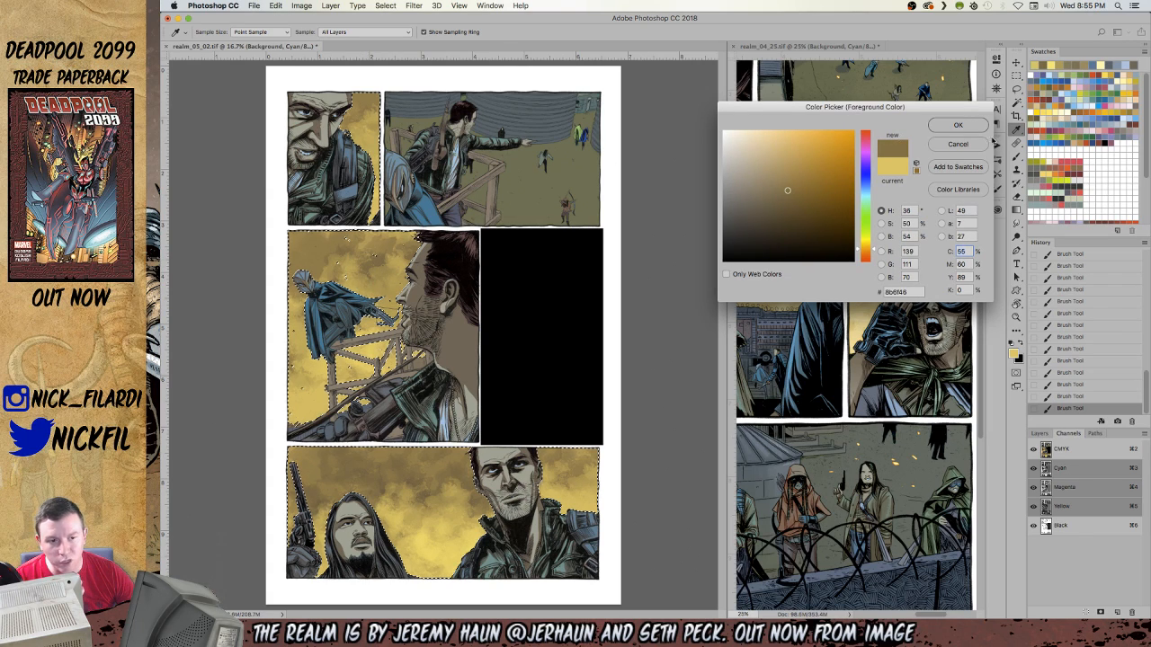
{"action": "left_click", "coordinate": [983, 145]}
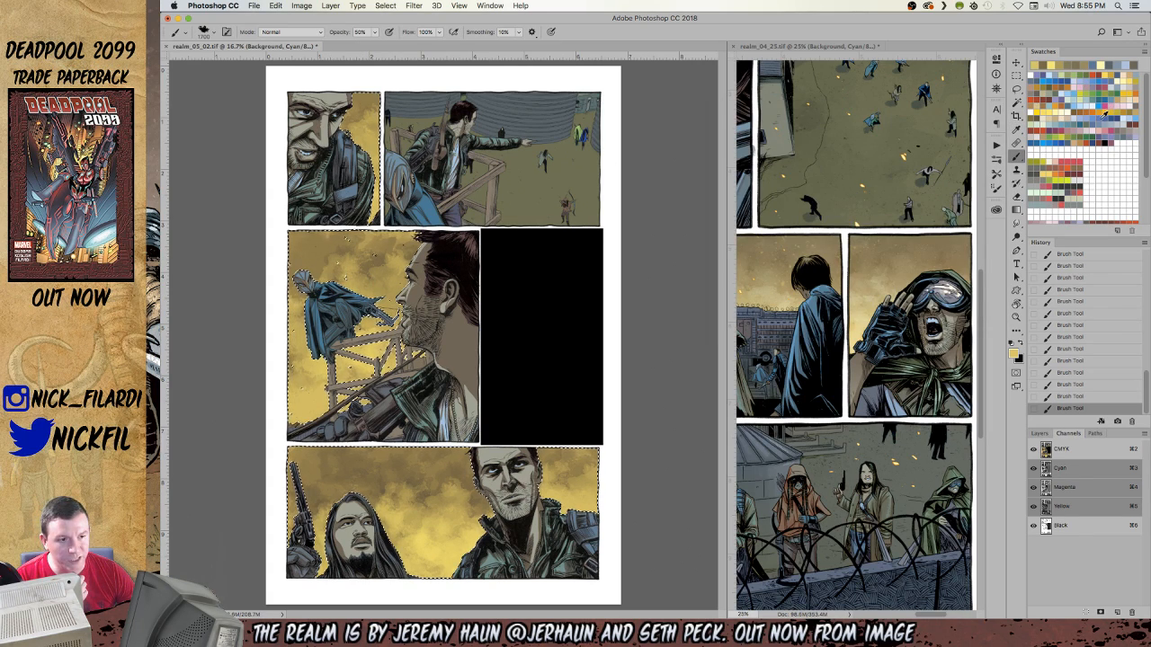
Pick a blue swatch (C 75, M 50) and glaze cool splatter texture over the selected skies at 20% opacity.
{"action": "left_click", "coordinate": [1103, 117]}
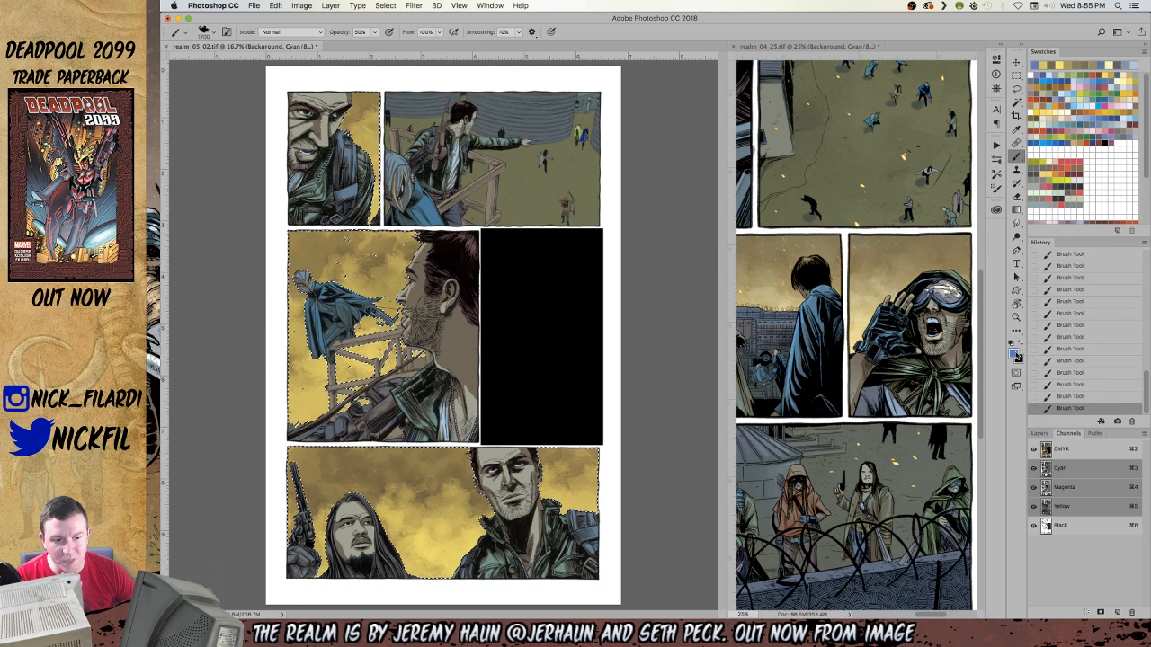
{"action": "left_click", "coordinate": [1015, 354]}
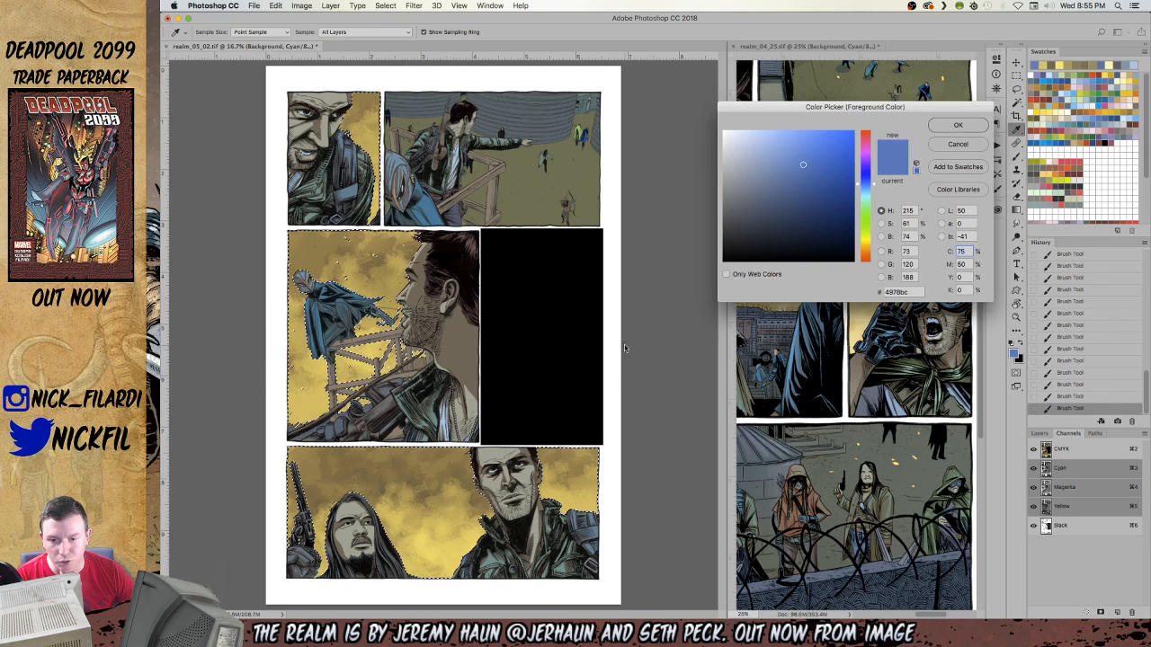
{"action": "left_click", "coordinate": [958, 146]}
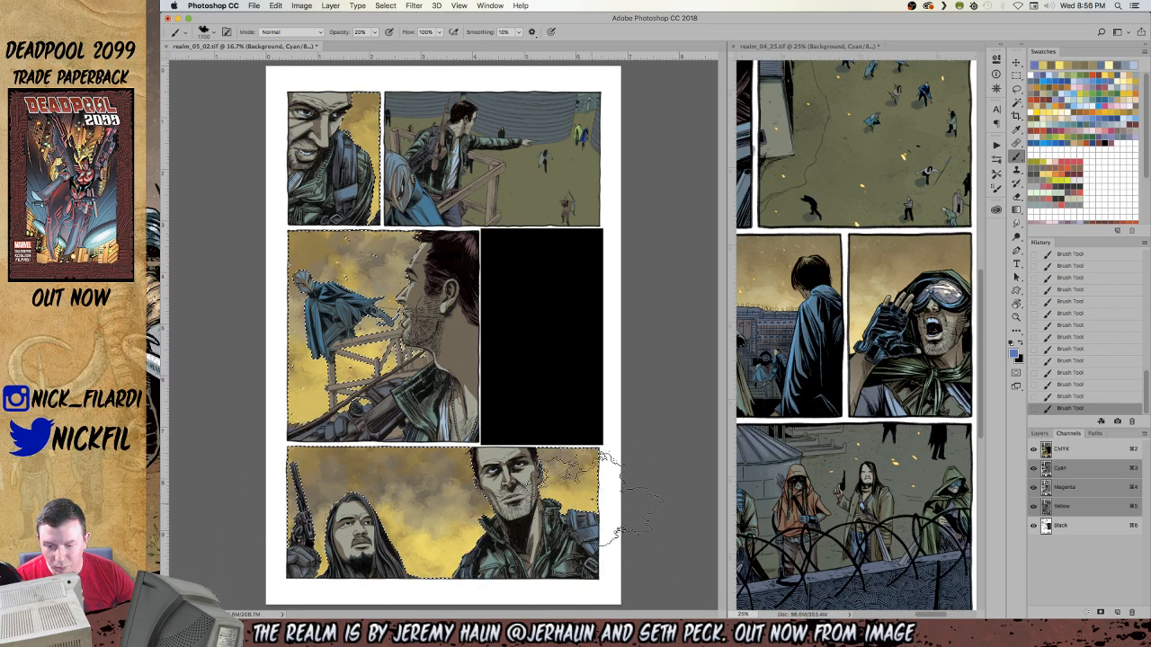
{"action": "left_click_drag", "start_coordinate": [330, 90], "coordinate": [364, 97]}
{"action": "left_click_drag", "start_coordinate": [364, 260], "coordinate": [476, 351]}
{"action": "left_click_drag", "start_coordinate": [422, 477], "coordinate": [345, 496]}
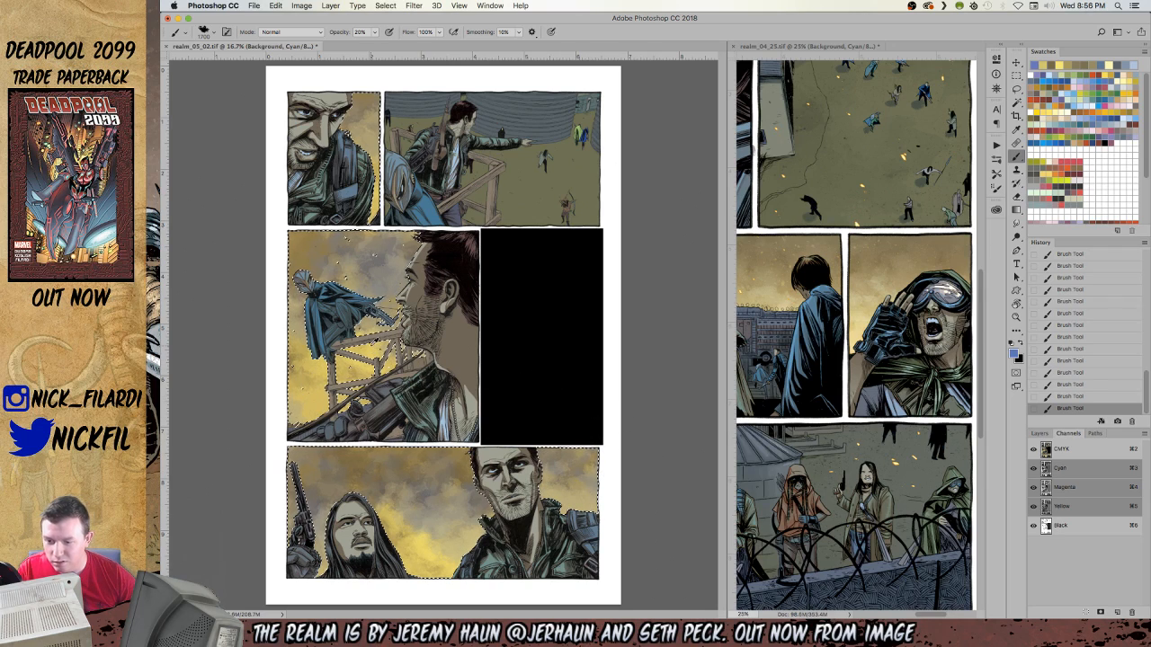
Sample the yellow sky tone and brush soft highlights over the blue-tinted clouds at 50% and 30% opacity.
{"action": "left_click", "coordinate": [366, 340], "text": "alt"}
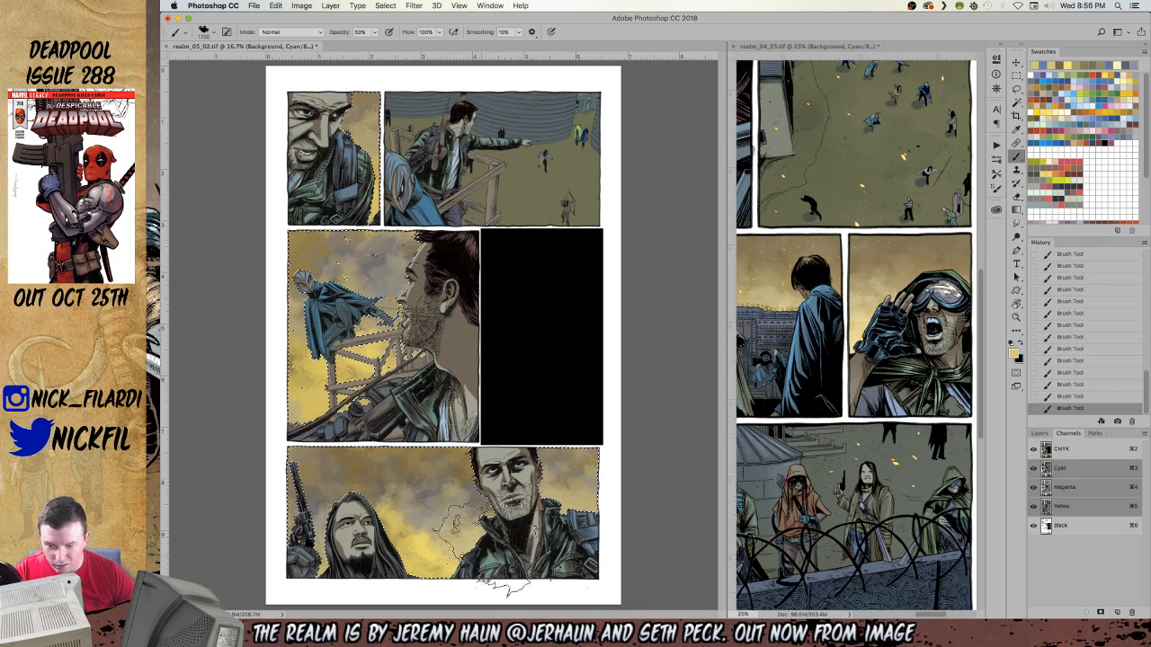
{"action": "key", "text": "r"}
{"action": "left_click_drag", "start_coordinate": [664, 477], "coordinate": [586, 555]}
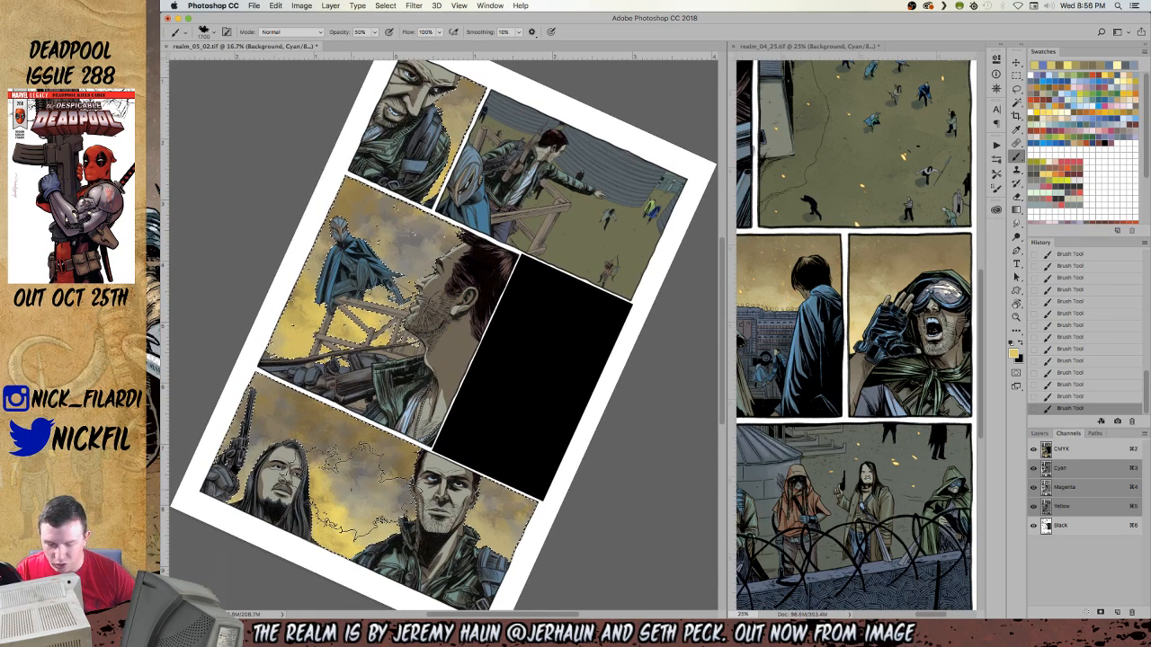
{"action": "left_click_drag", "start_coordinate": [356, 501], "coordinate": [392, 493]}
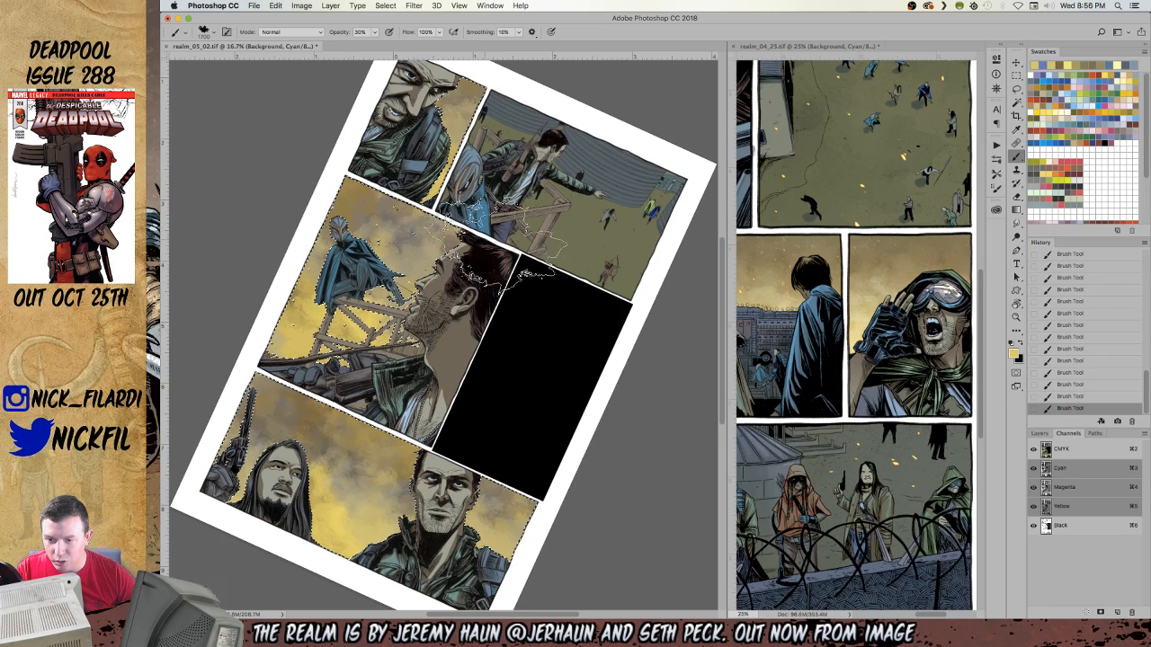
{"action": "key", "text": "r"}
{"action": "left_click_drag", "start_coordinate": [642, 423], "coordinate": [649, 372]}
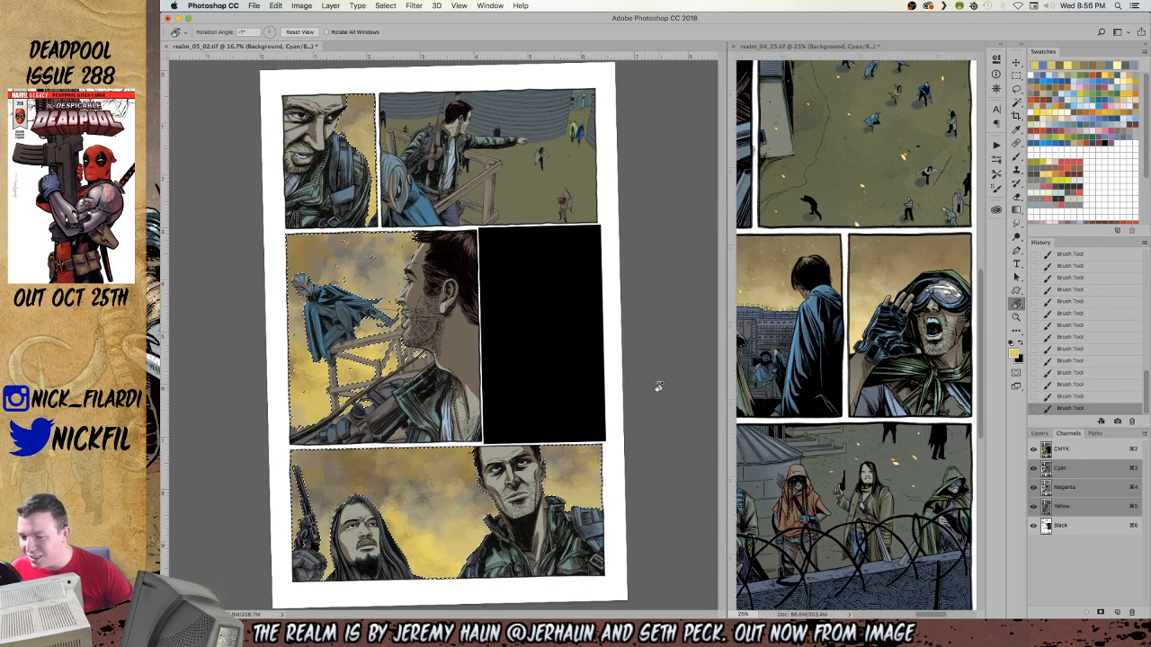
Prepare the Gradient tool in Normal mode with the dark tone sampled from the bottom panel's sky.
{"action": "key", "text": "g"}
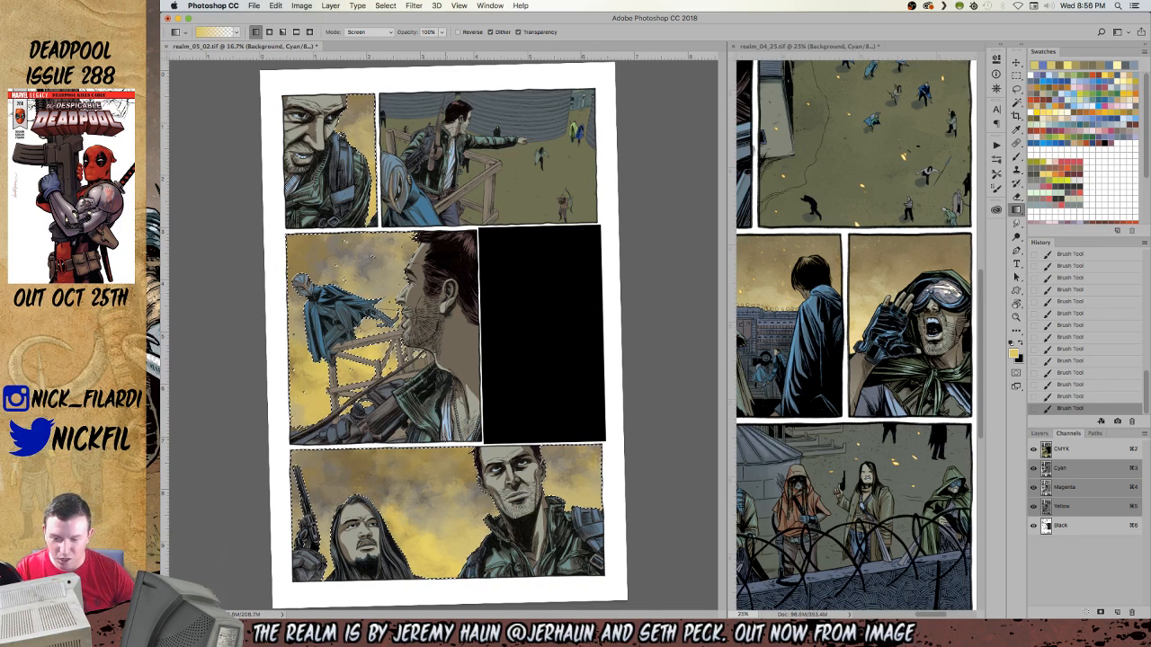
{"action": "left_click", "coordinate": [340, 457], "text": "alt"}
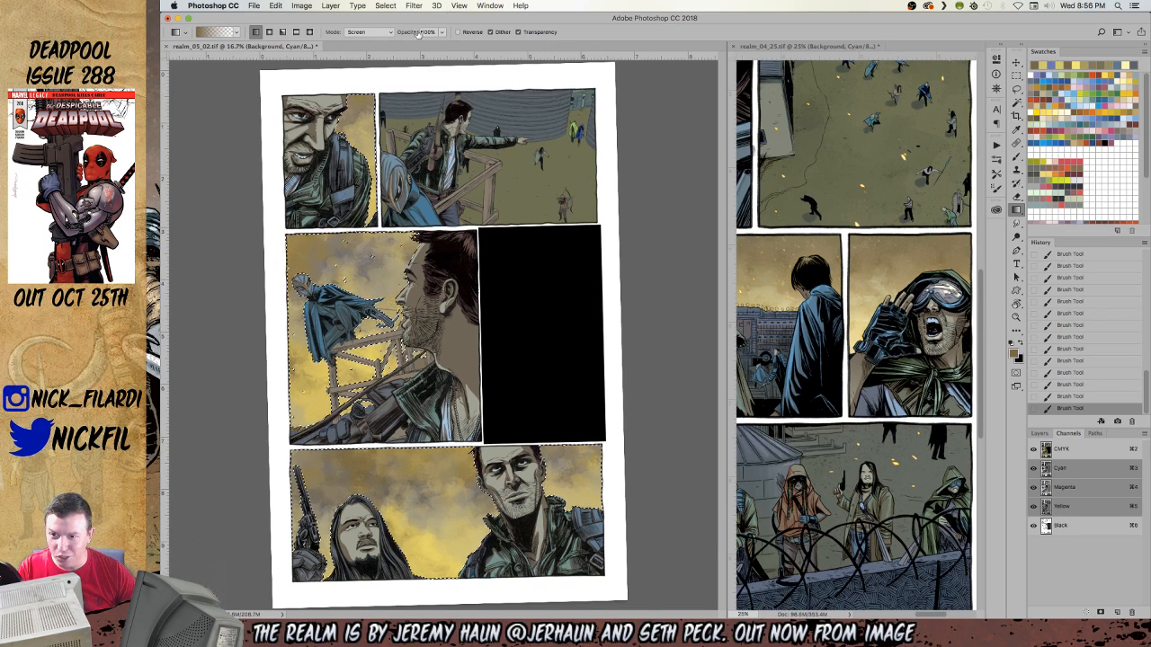
{"action": "left_click", "coordinate": [369, 32]}
{"action": "left_click", "coordinate": [365, 8]}
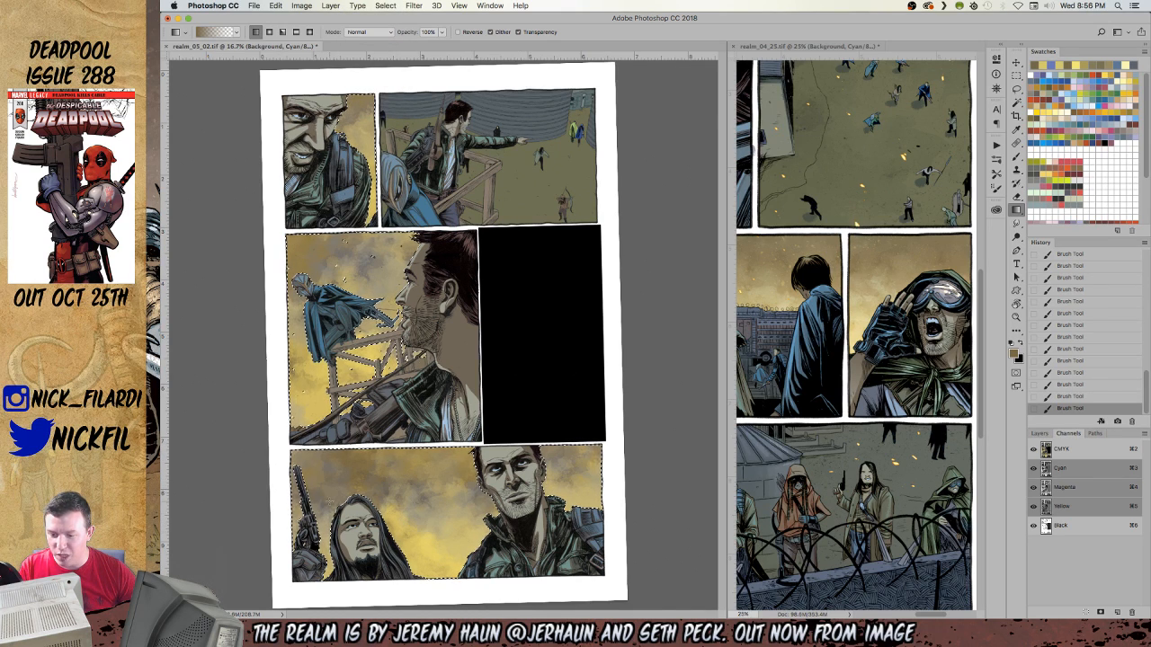
Examine the bottom panel's sky texture up close and return to the full page.
{"action": "key", "text": "z"}
{"action": "left_click", "coordinate": [454, 522]}
{"action": "left_click", "coordinate": [453, 522]}
{"action": "left_click", "coordinate": [453, 522]}
{"action": "left_click_drag", "start_coordinate": [451, 541], "coordinate": [490, 495]}
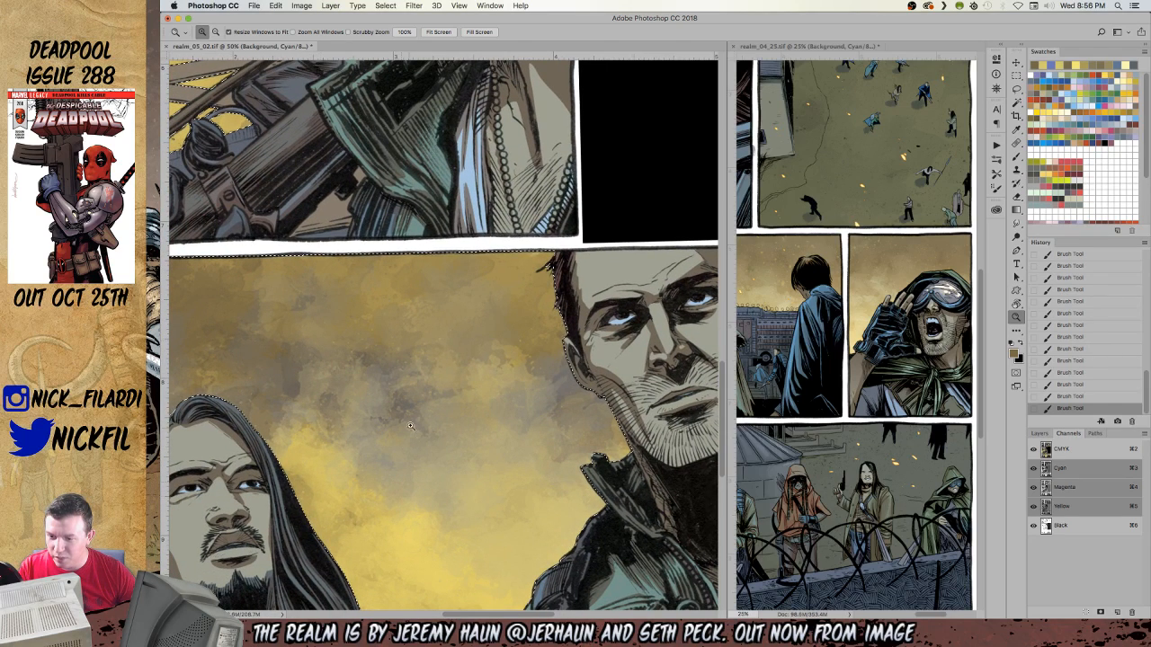
{"action": "key", "text": "super+0"}
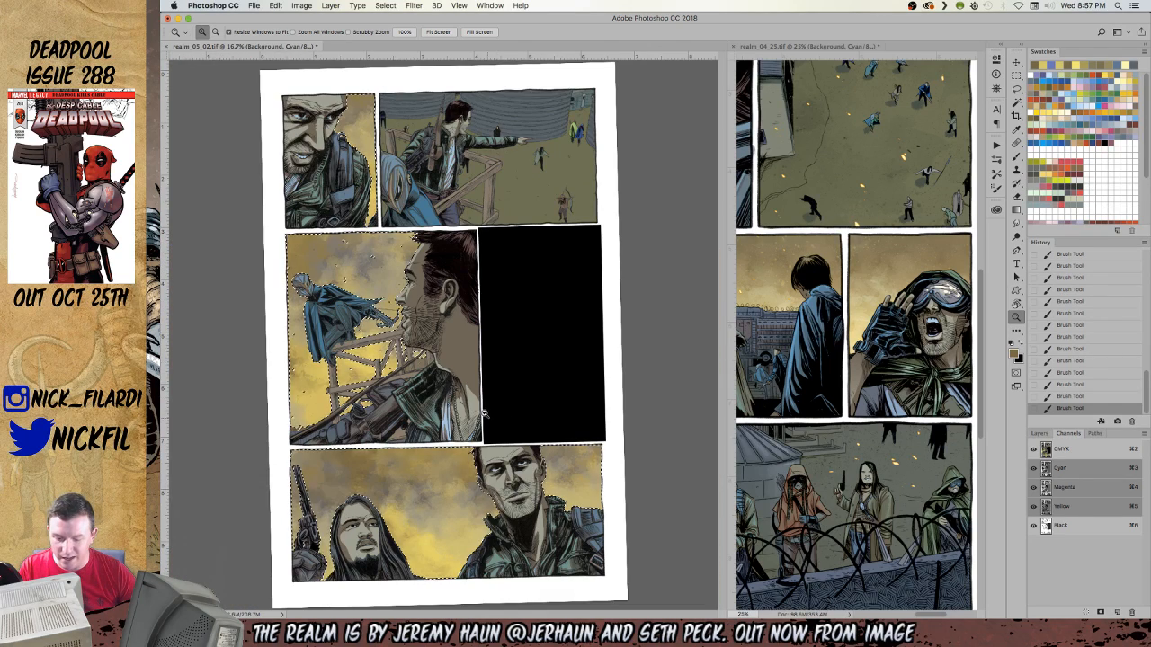
Show realm_05_02.tif in full-screen mode and shade the selected skies with a brown gradient from above.
{"action": "key", "text": "g"}
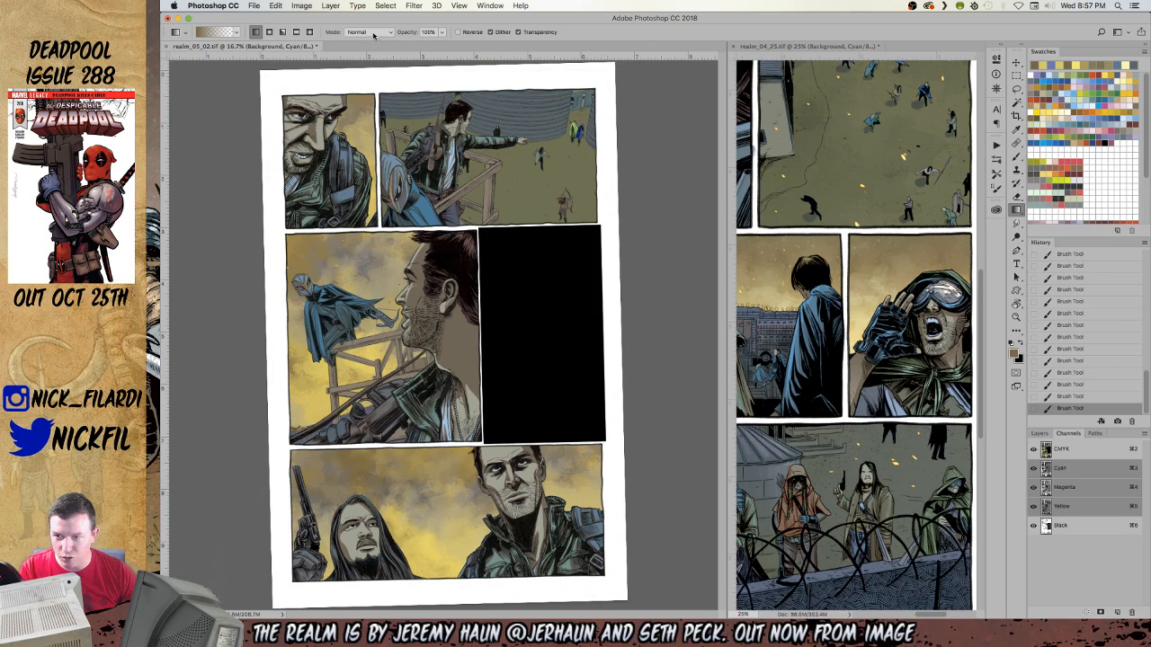
{"action": "key", "text": "f"}
{"action": "left_click_drag", "start_coordinate": [595, 169], "coordinate": [532, 307]}
{"action": "left_click_drag", "start_coordinate": [505, 142], "coordinate": [504, 327]}
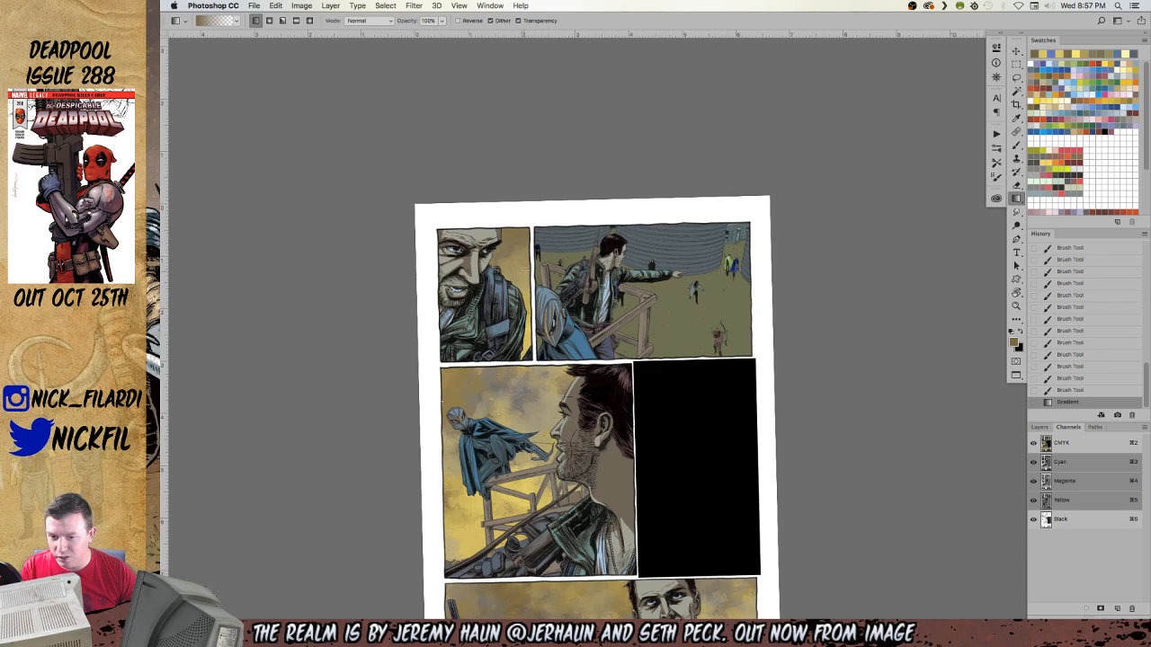
{"action": "left_click_drag", "start_coordinate": [614, 443], "coordinate": [593, 309]}
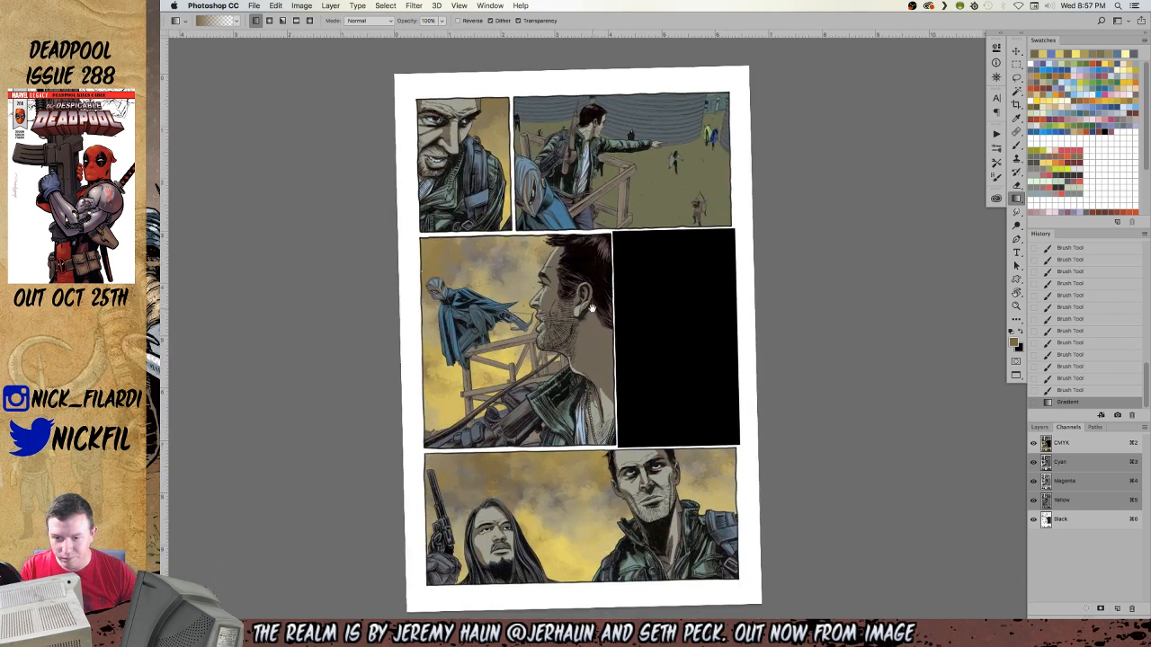
Store the sky selection as white in a new alpha channel and subtract the first panel's sky from the active selection.
{"action": "left_click", "coordinate": [1116, 609]}
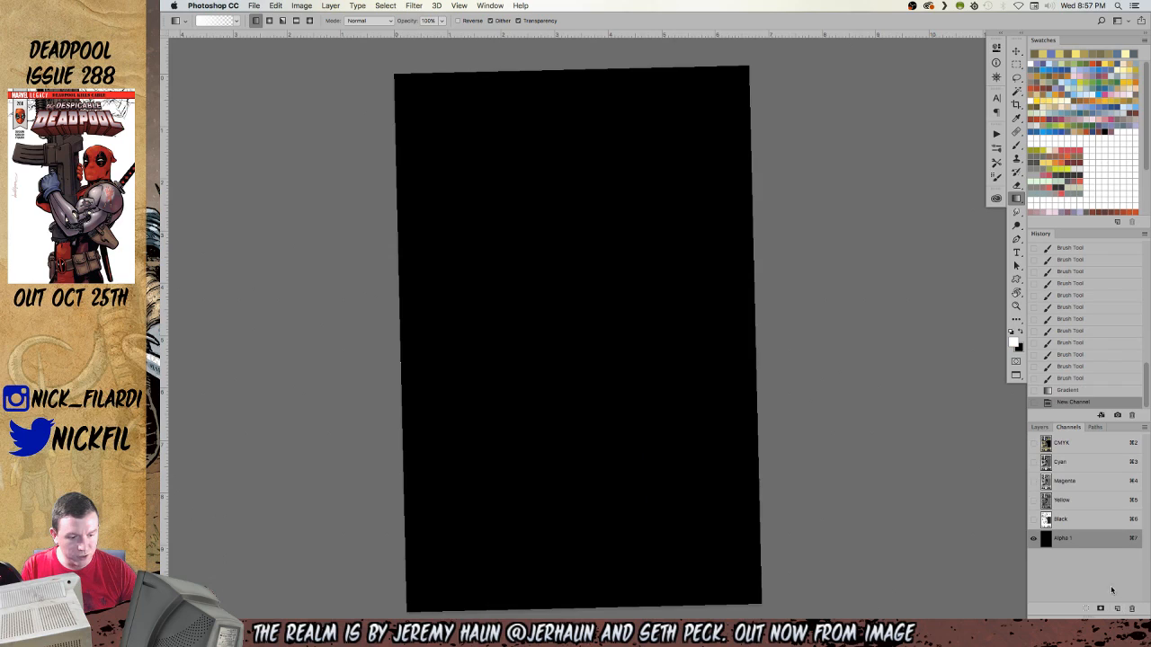
{"action": "key", "text": "alt+BackSpace"}
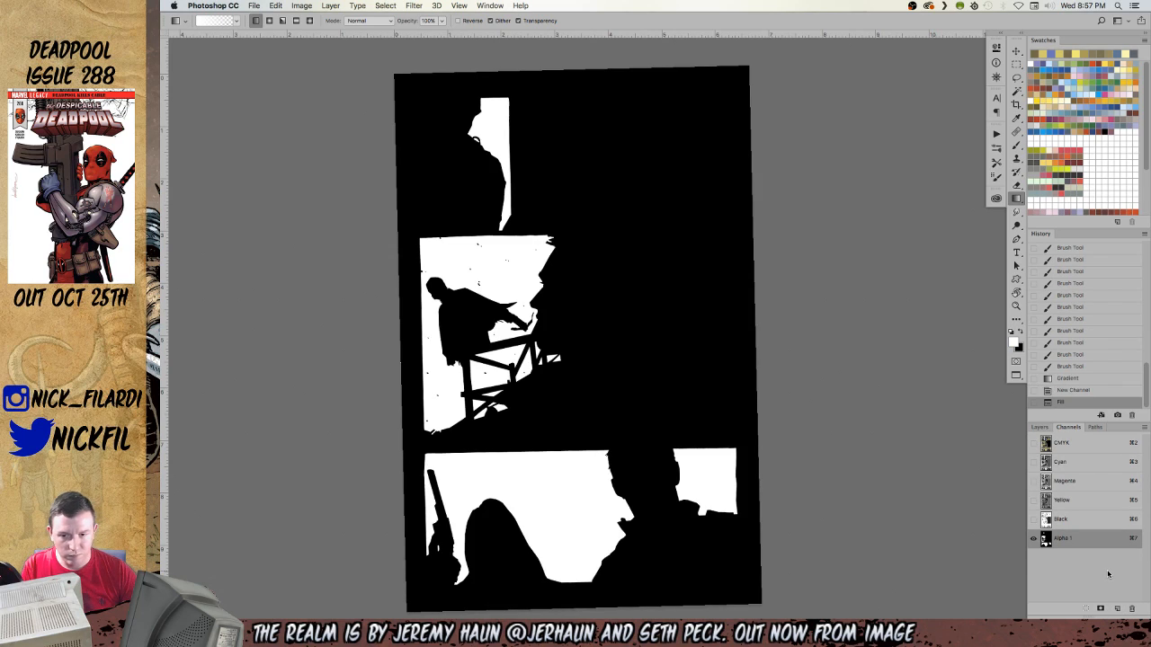
{"action": "left_click", "coordinate": [1064, 444]}
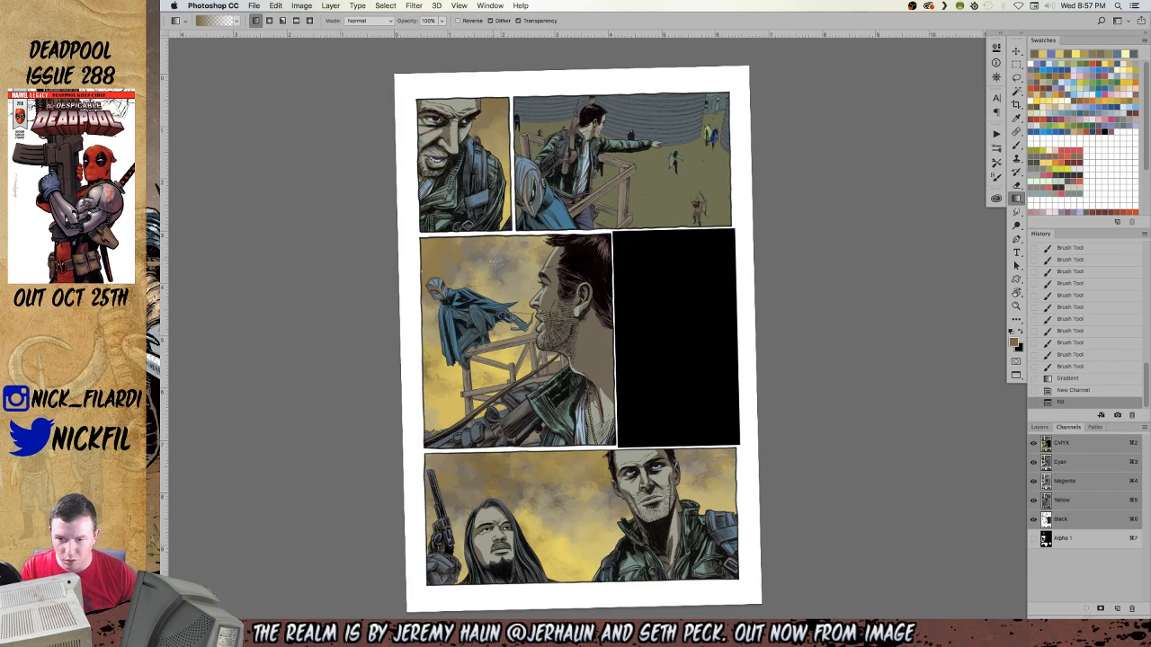
{"action": "key", "text": "m"}
{"action": "left_click_drag", "start_coordinate": [364, 73], "coordinate": [631, 228]}
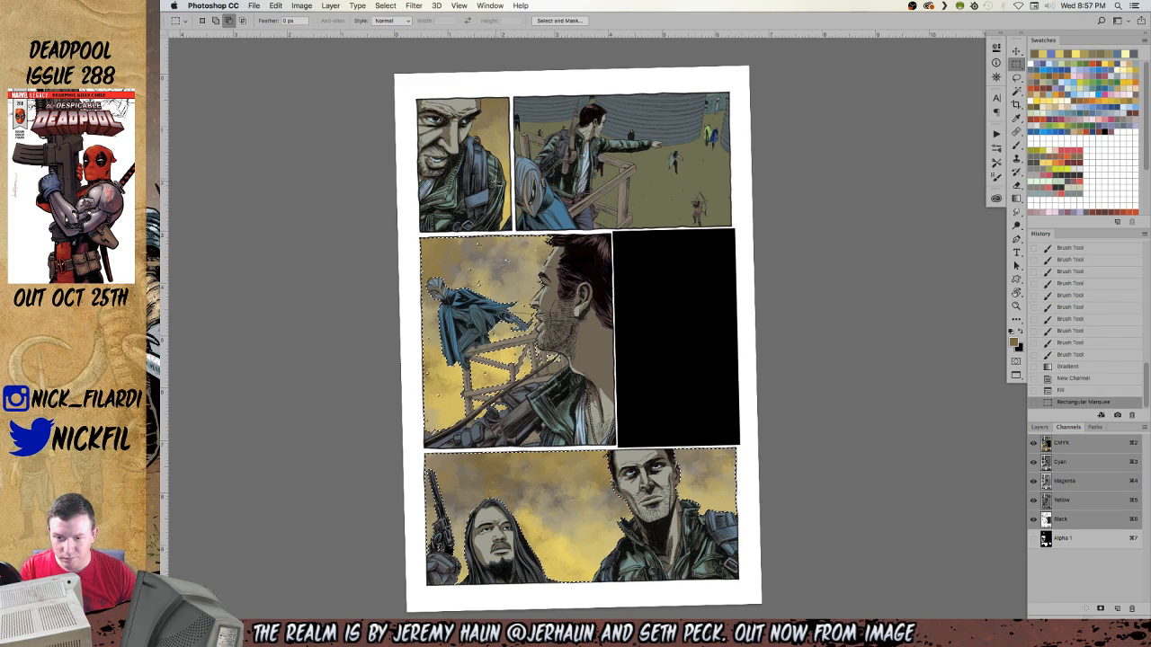
Shade the selected middle and bottom panel skies with the brown gradient from above.
{"action": "key", "text": "g"}
{"action": "left_click_drag", "start_coordinate": [472, 241], "coordinate": [491, 396]}
{"action": "left_click_drag", "start_coordinate": [483, 130], "coordinate": [486, 332]}
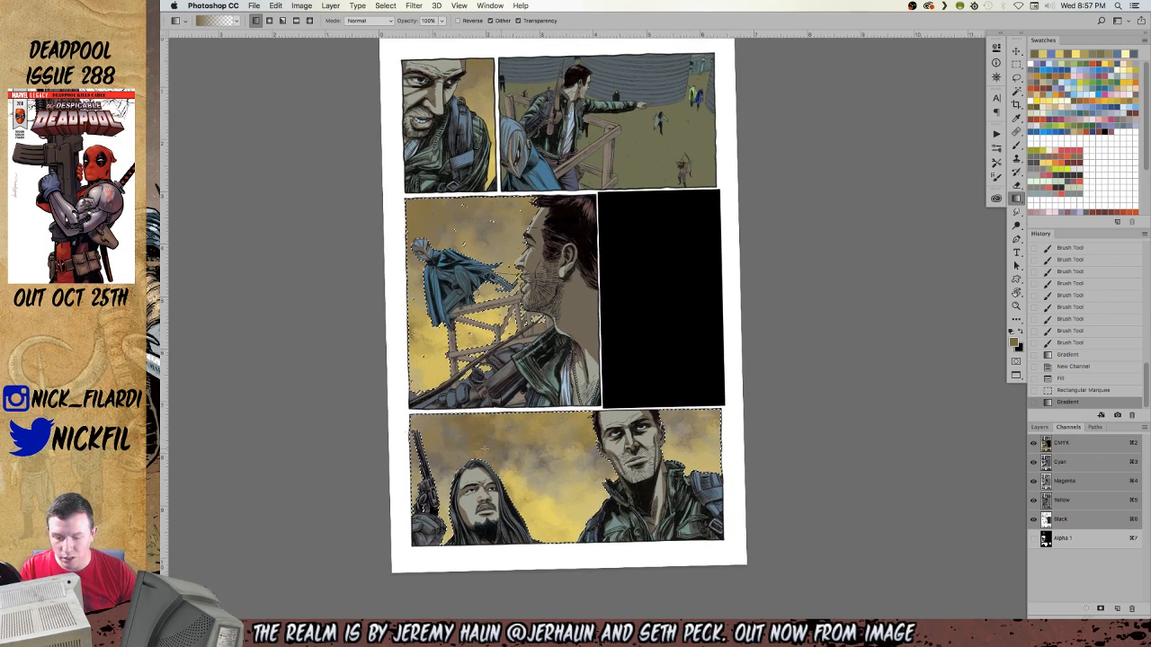
Subtract the middle panel's sky from the selection and shade the bottom sky from above with brown and red gradients.
{"action": "key", "text": "m"}
{"action": "left_click_drag", "start_coordinate": [329, 160], "coordinate": [626, 399]}
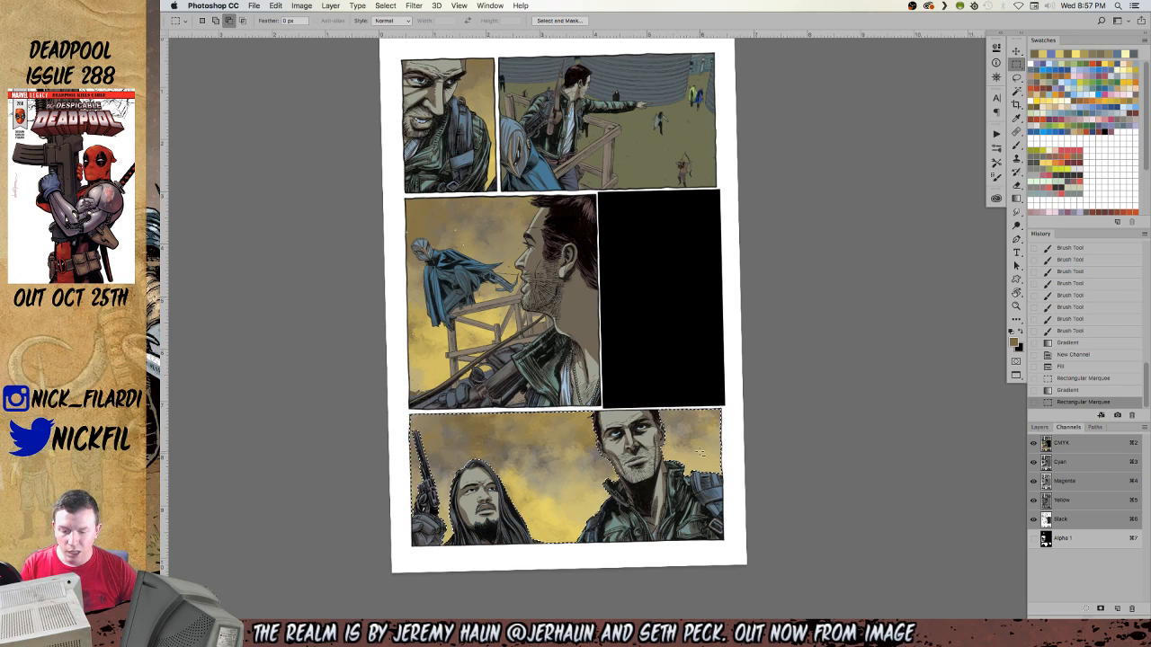
{"action": "key", "text": "g"}
{"action": "left_click_drag", "start_coordinate": [541, 262], "coordinate": [548, 559]}
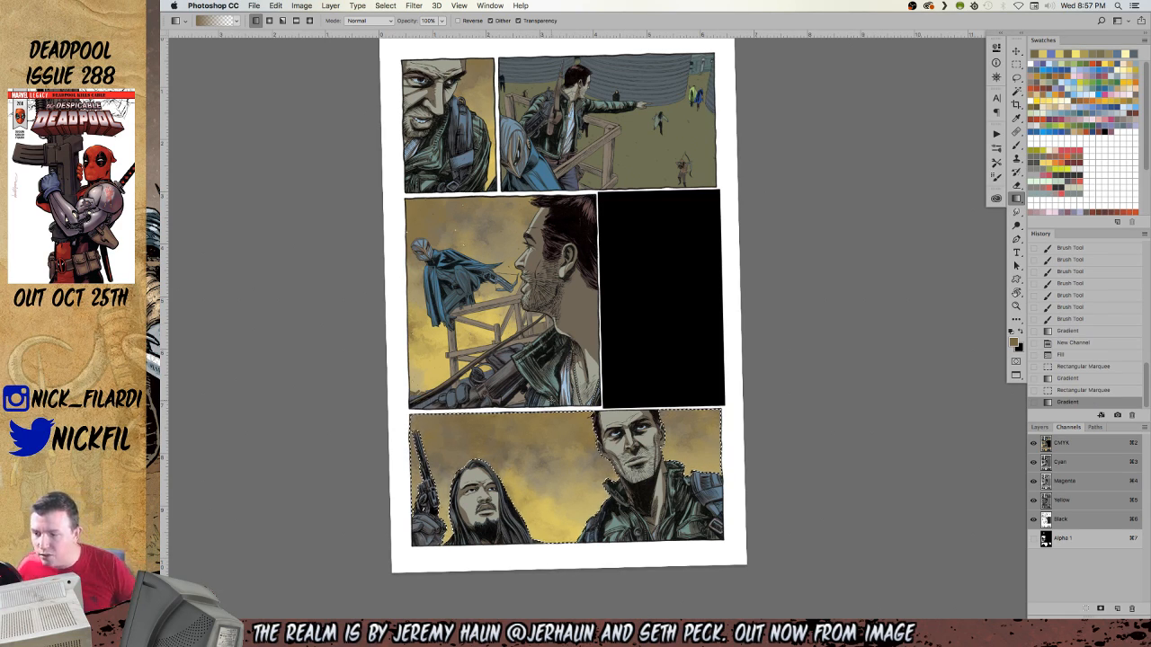
{"action": "left_click", "coordinate": [1101, 56]}
{"action": "left_click_drag", "start_coordinate": [567, 214], "coordinate": [582, 573]}
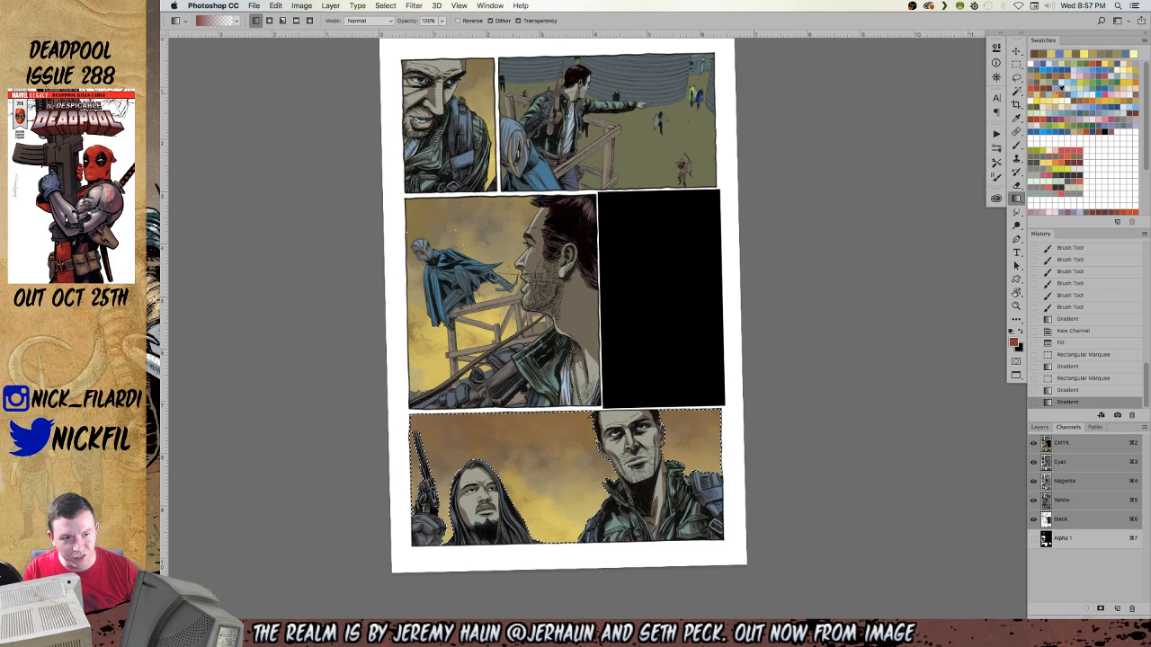
Straighten the rotated page view and sample the light yellow from the bottom panel's sky for the gradient.
{"action": "left_click", "coordinate": [1107, 55]}
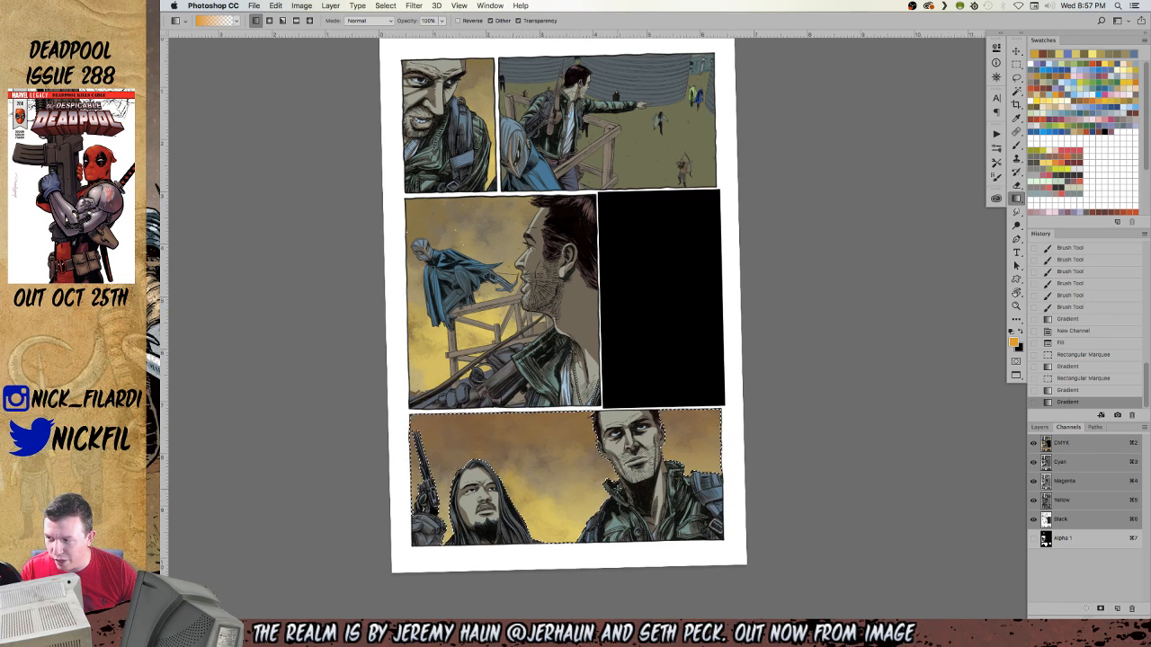
{"action": "key", "text": "r"}
{"action": "left_click_drag", "start_coordinate": [743, 351], "coordinate": [741, 354]}
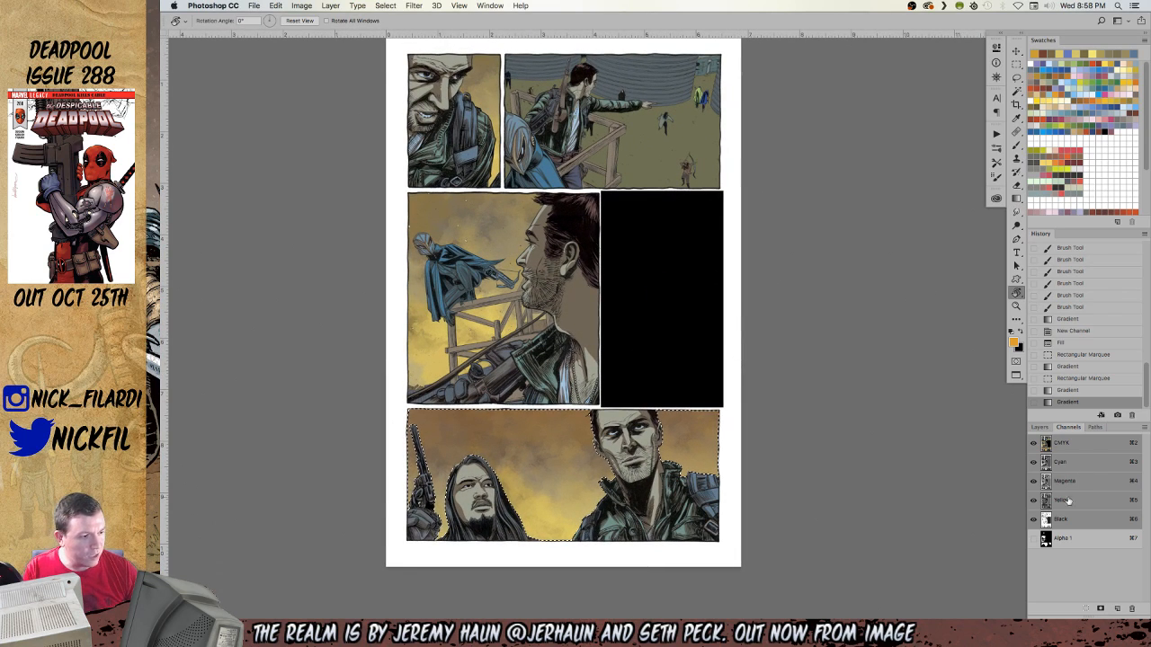
{"action": "key", "text": "g"}
{"action": "left_click", "coordinate": [541, 502], "text": "alt"}
{"action": "mouse_move", "coordinate": [561, 90]}
{"action": "left_mouse_down"}
{"action": "mouse_move", "coordinate": [452, 121]}
{"action": "mouse_move", "coordinate": [539, 145]}
{"action": "mouse_move", "coordinate": [538, 90]}
{"action": "left_mouse_up"}
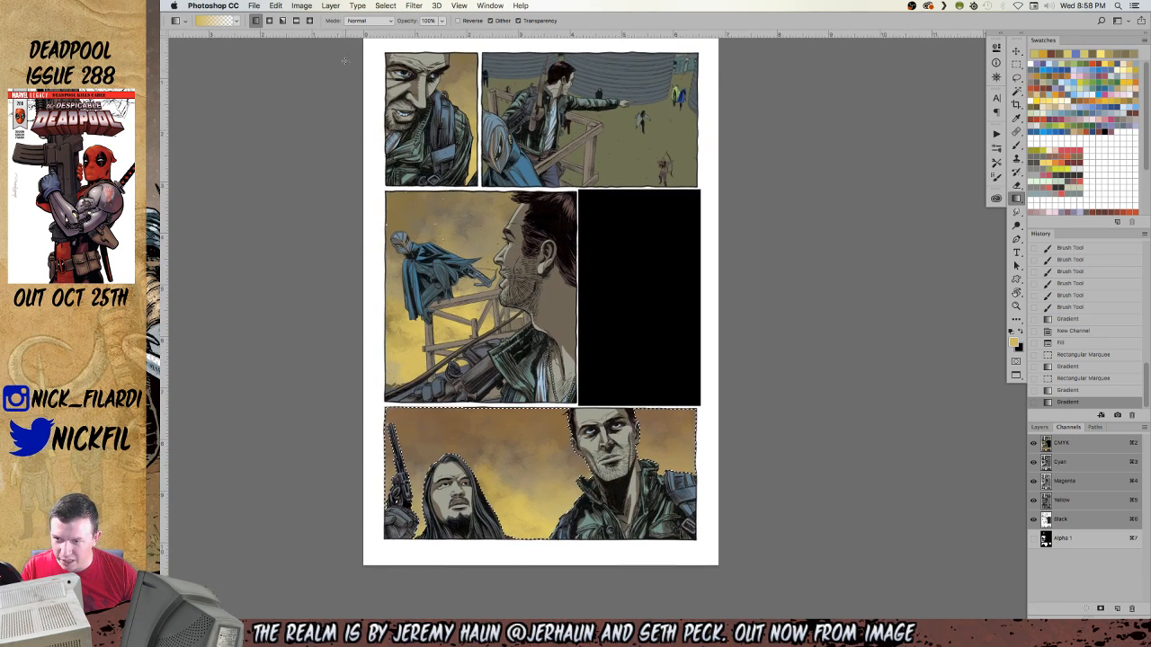
Set the gradient to Screen mode and try a yellow radial glow over the bottom sky.
{"action": "left_click", "coordinate": [358, 20]}
{"action": "left_click", "coordinate": [361, 102]}
{"action": "left_click", "coordinate": [268, 19]}
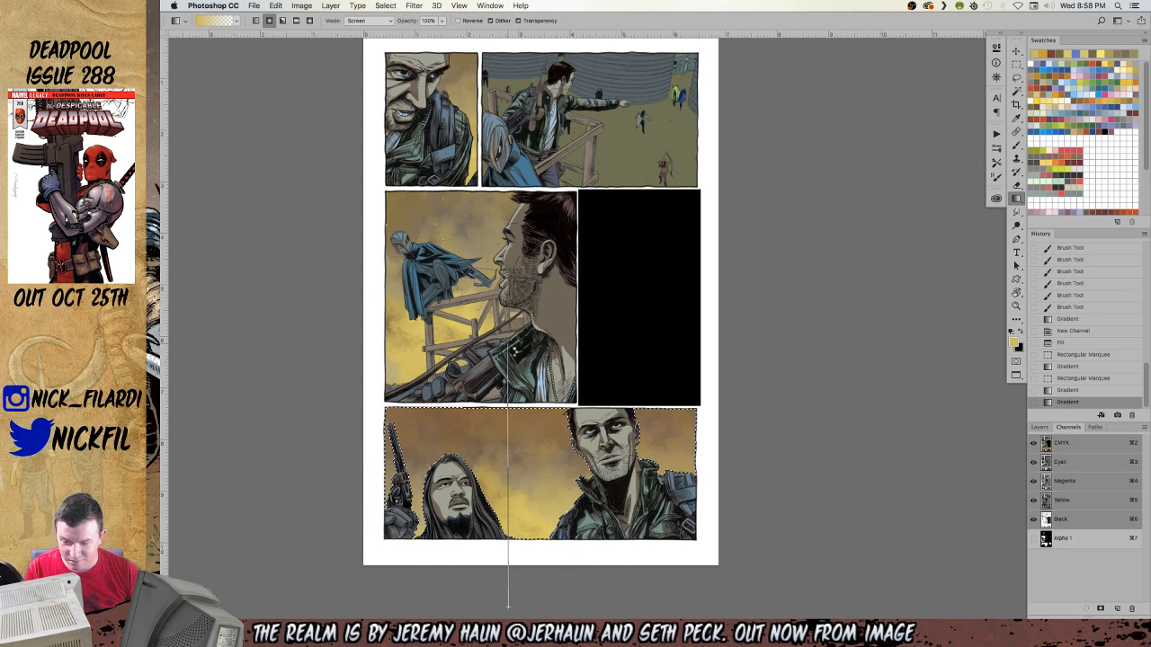
{"action": "left_click_drag", "start_coordinate": [508, 607], "coordinate": [508, 607]}
{"action": "key", "text": "super+z"}
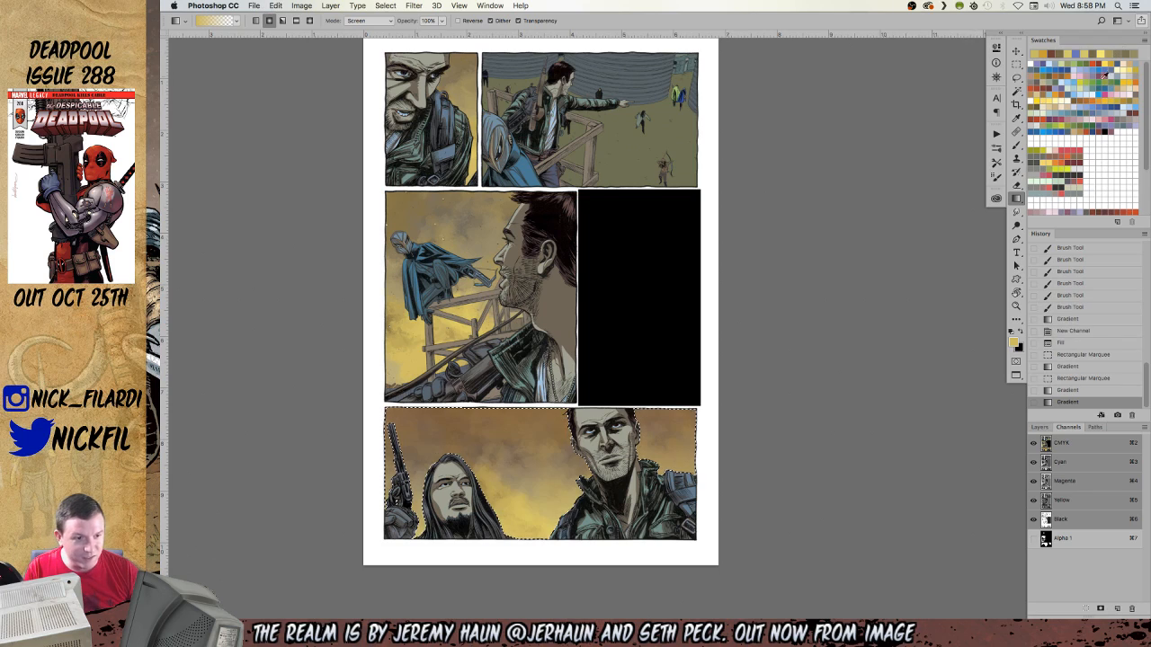
Brighten the bottom sky from below with an orange linear gradient in Screen mode.
{"action": "left_click", "coordinate": [1053, 94]}
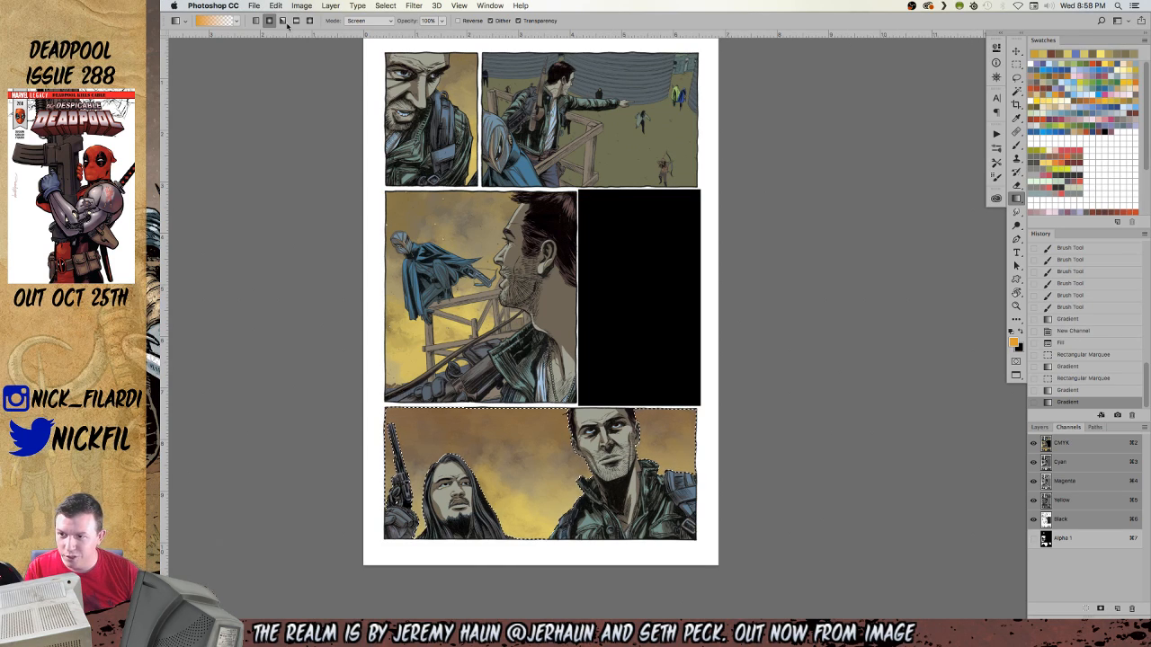
{"action": "left_click", "coordinate": [255, 20]}
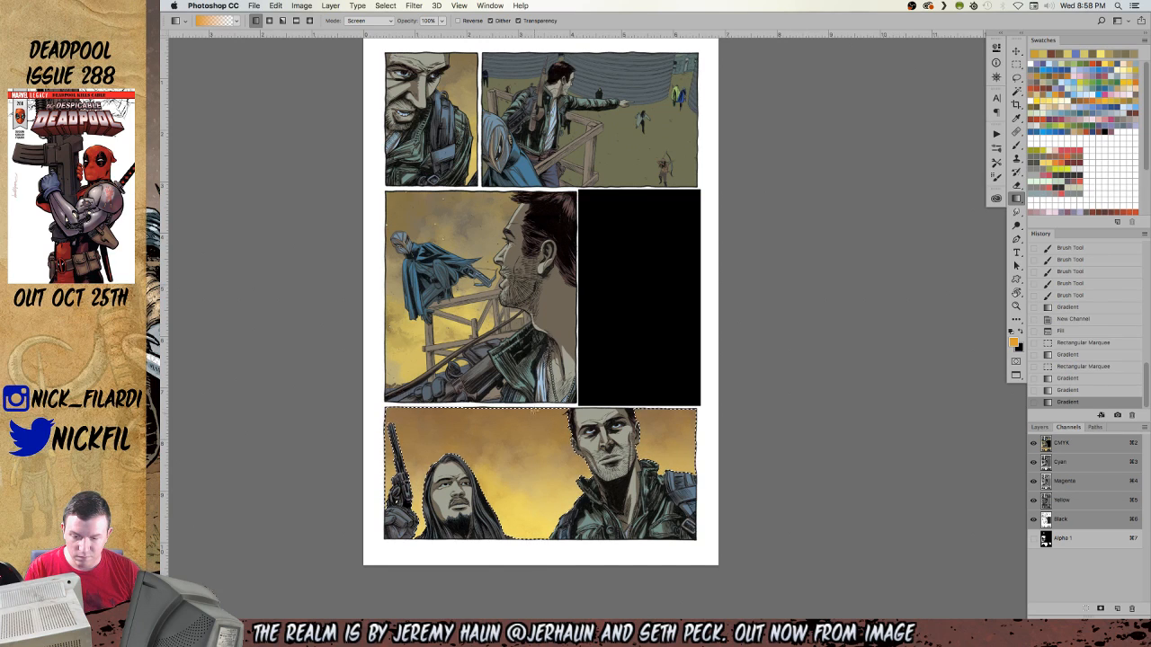
{"action": "key", "text": "super+minus"}
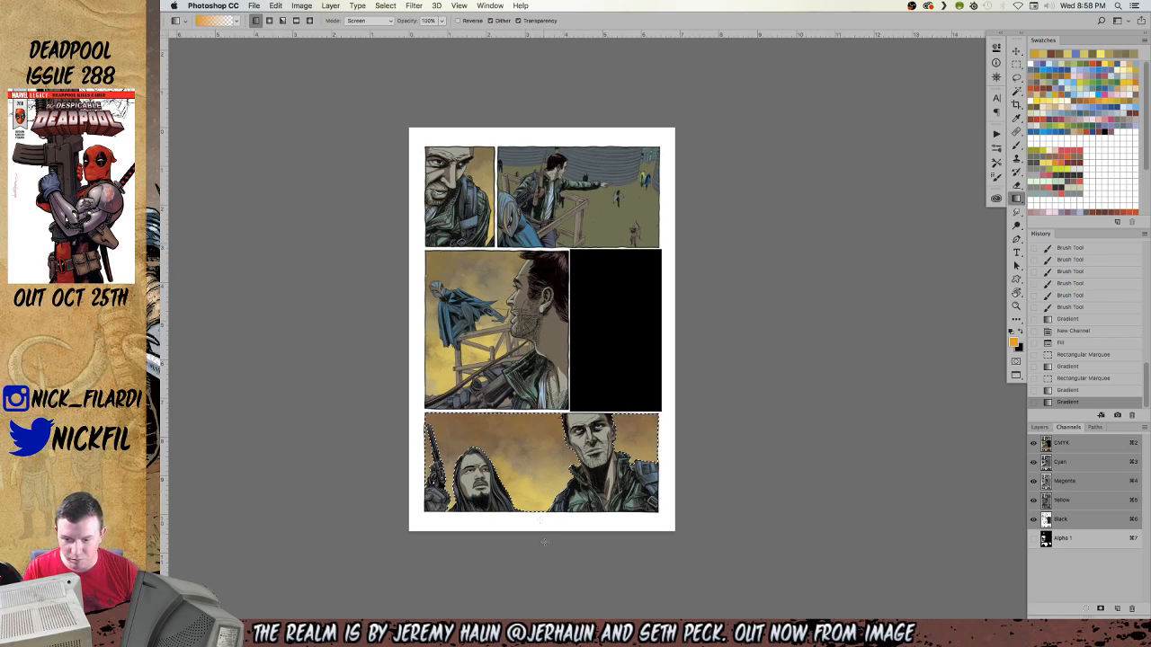
{"action": "left_click_drag", "start_coordinate": [539, 591], "coordinate": [539, 590]}
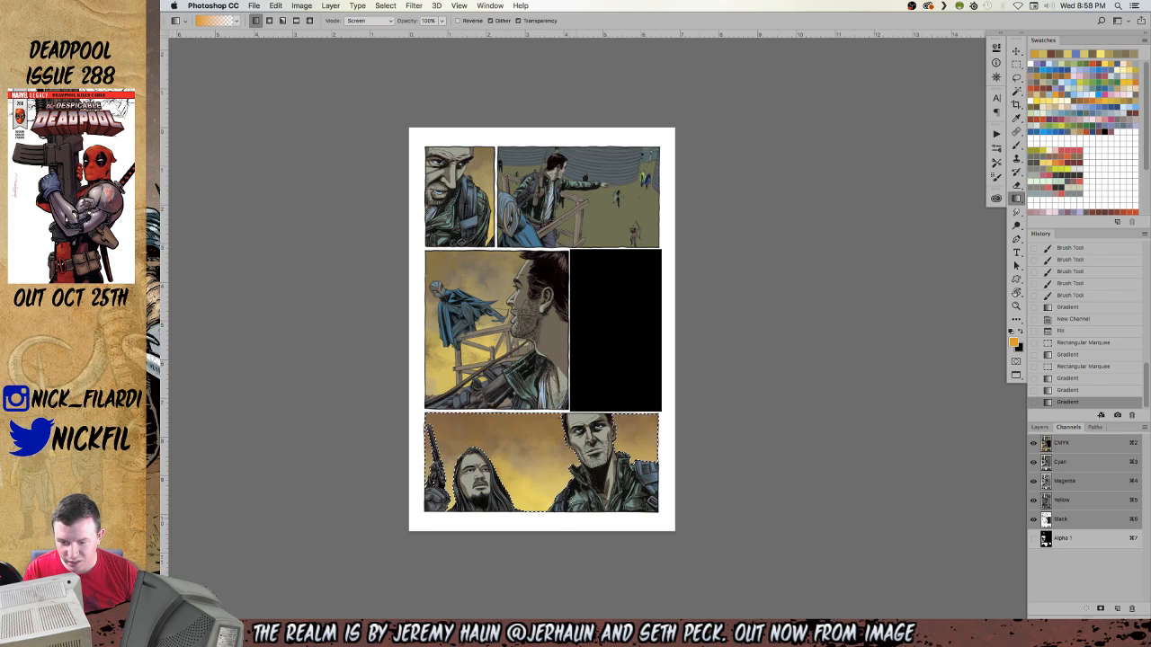
Shift the bottom sky's midtones toward green with Color Balance, setting the magenta-green level to +32.
{"action": "key", "text": "super+plus"}
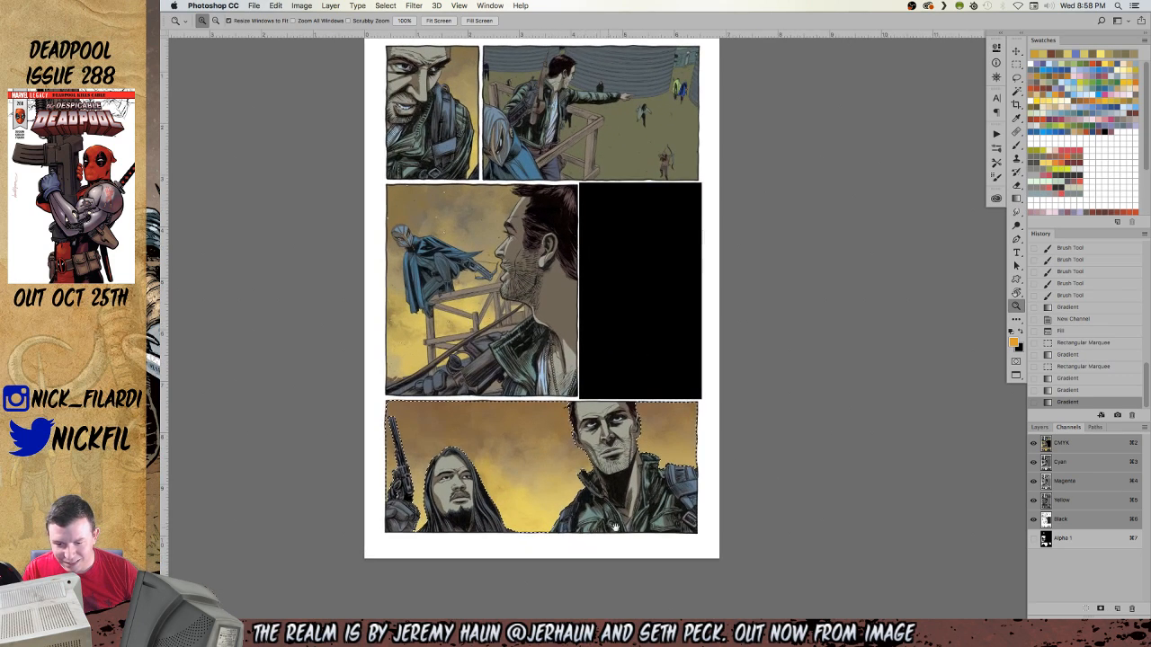
{"action": "key", "text": "super+b"}
{"action": "left_click", "coordinate": [836, 325]}
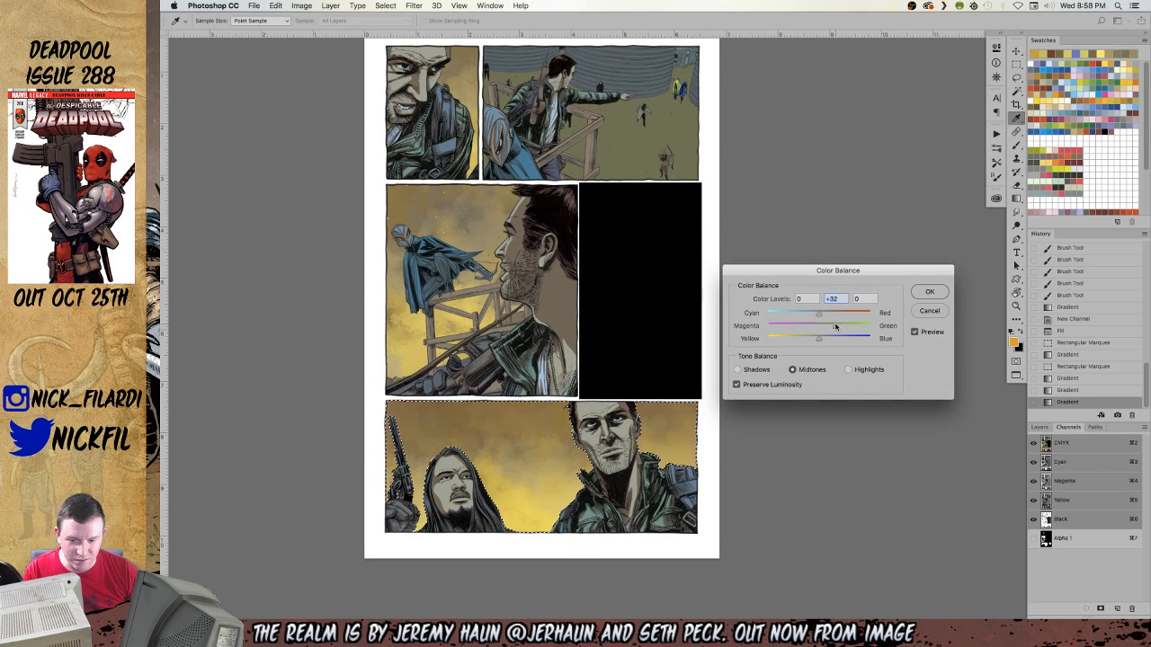
{"action": "left_click", "coordinate": [932, 291]}
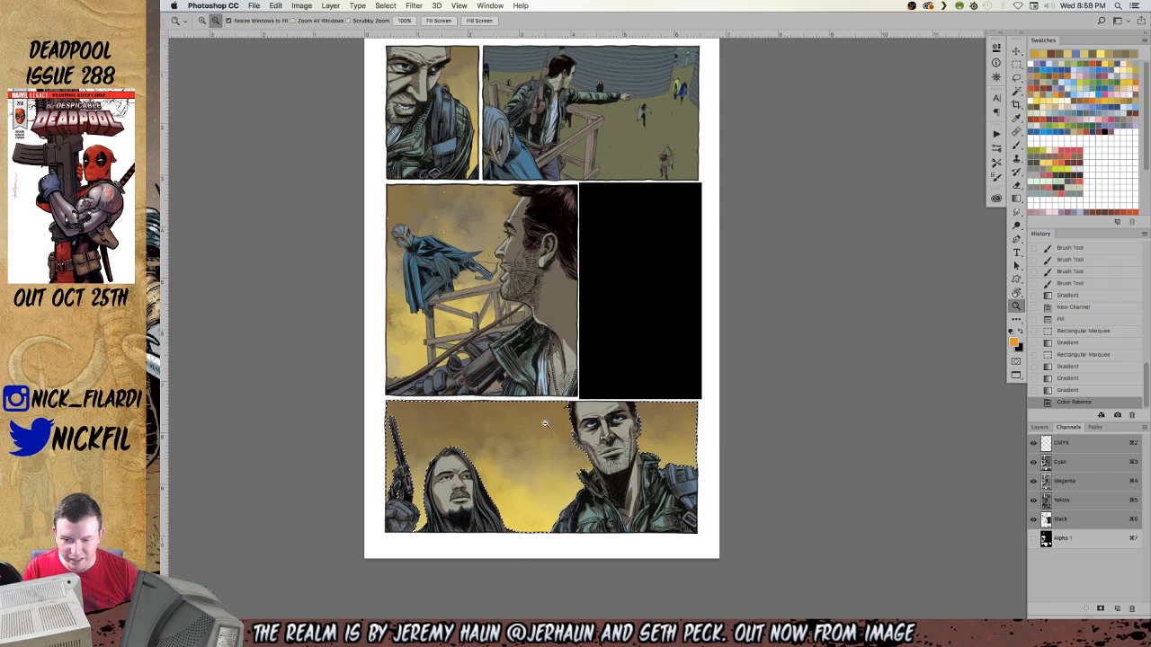
Lighten the bottom sky near the horizon with a pale yellow linear gradient in Screen mode from below.
{"action": "key", "text": "super+minus"}
{"action": "key", "text": "b"}
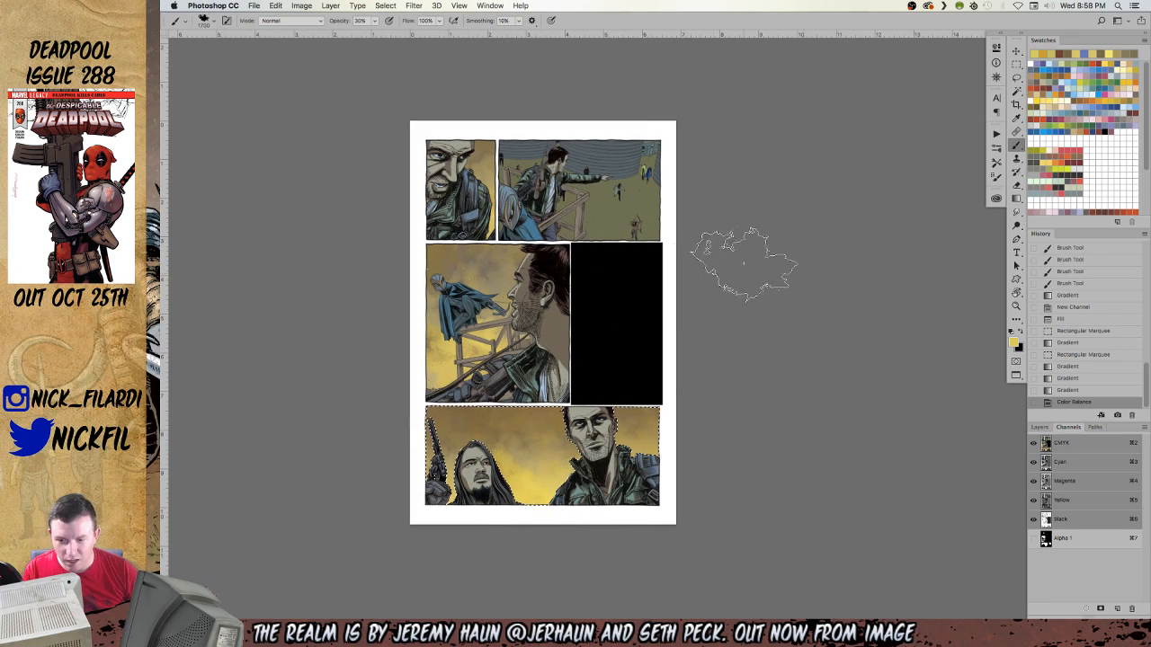
{"action": "left_click", "coordinate": [1059, 100]}
{"action": "key", "text": "g"}
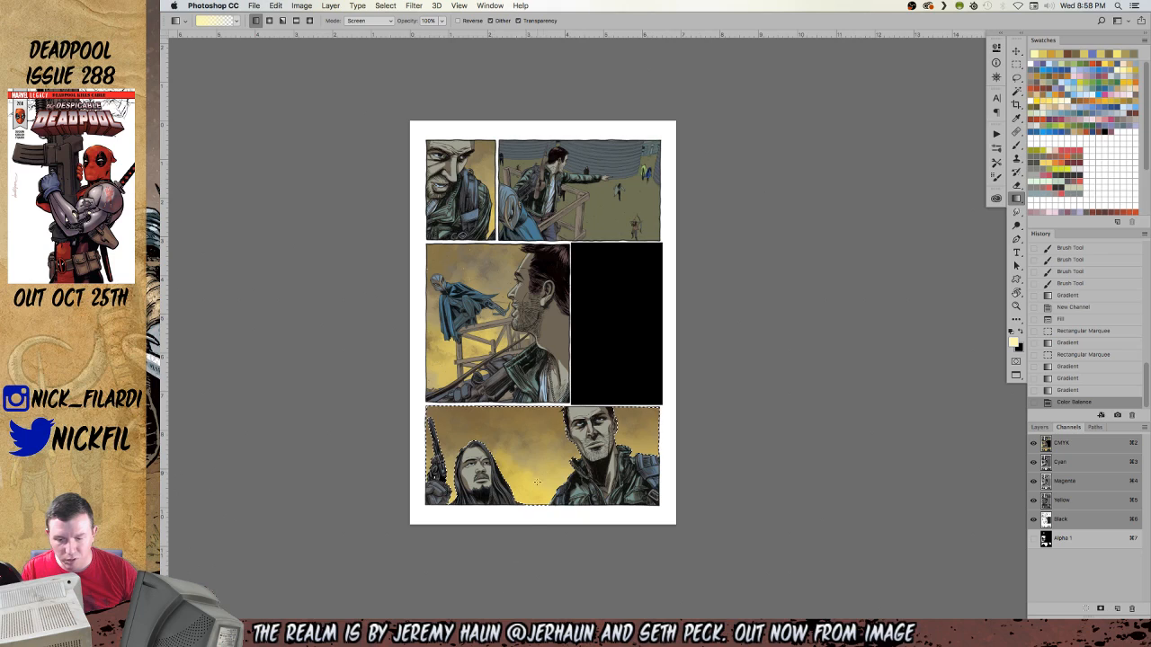
{"action": "left_click_drag", "start_coordinate": [538, 540], "coordinate": [537, 540]}
{"action": "key", "text": "super+z"}
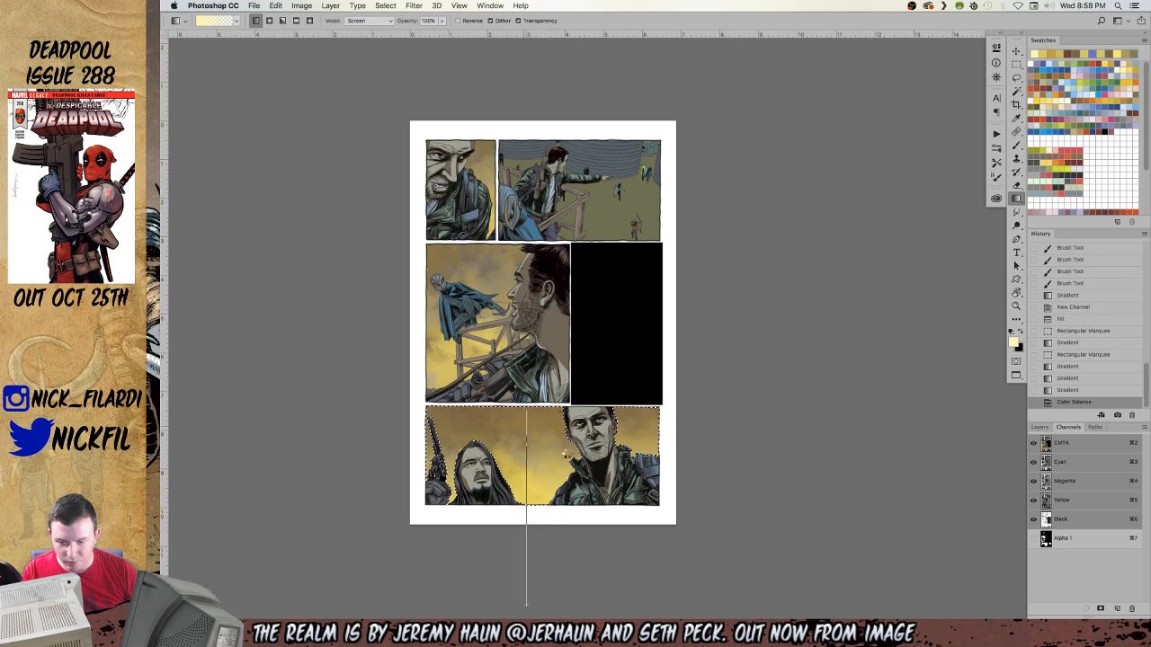
{"action": "left_click_drag", "start_coordinate": [526, 607], "coordinate": [526, 607]}
Stamp pale yellow stars across the bottom sky with the 2500 px speckle brush at 100% opacity.
{"action": "key", "text": "b"}
{"action": "right_click", "coordinate": [553, 537]}
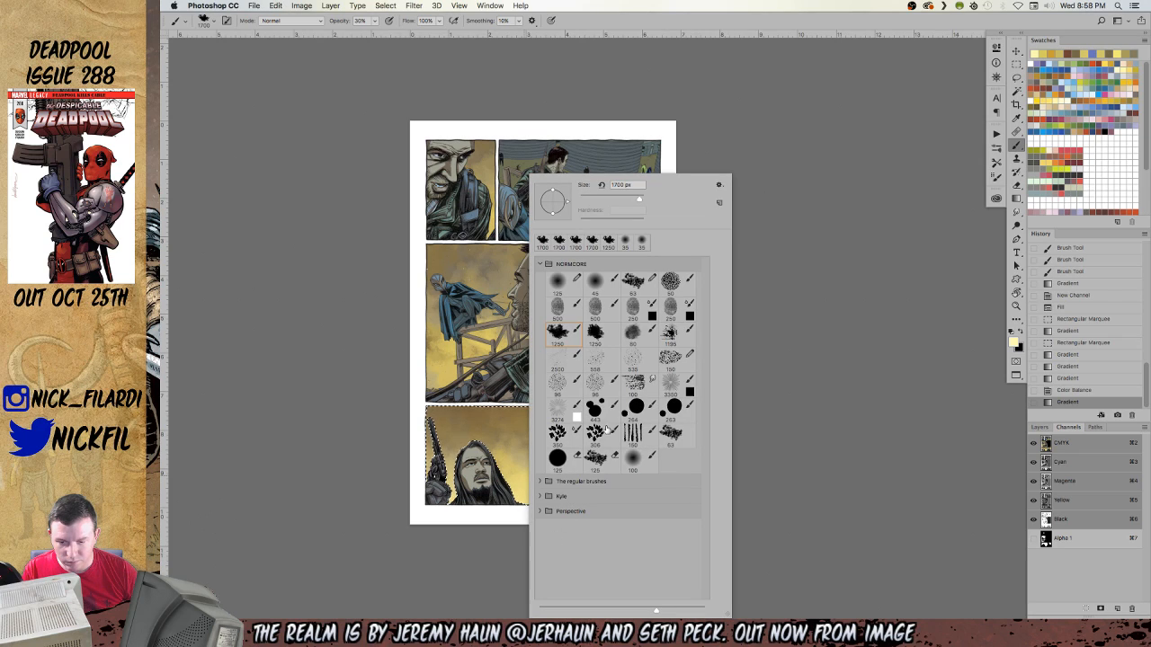
{"action": "left_click", "coordinate": [558, 362]}
{"action": "left_click", "coordinate": [751, 589]}
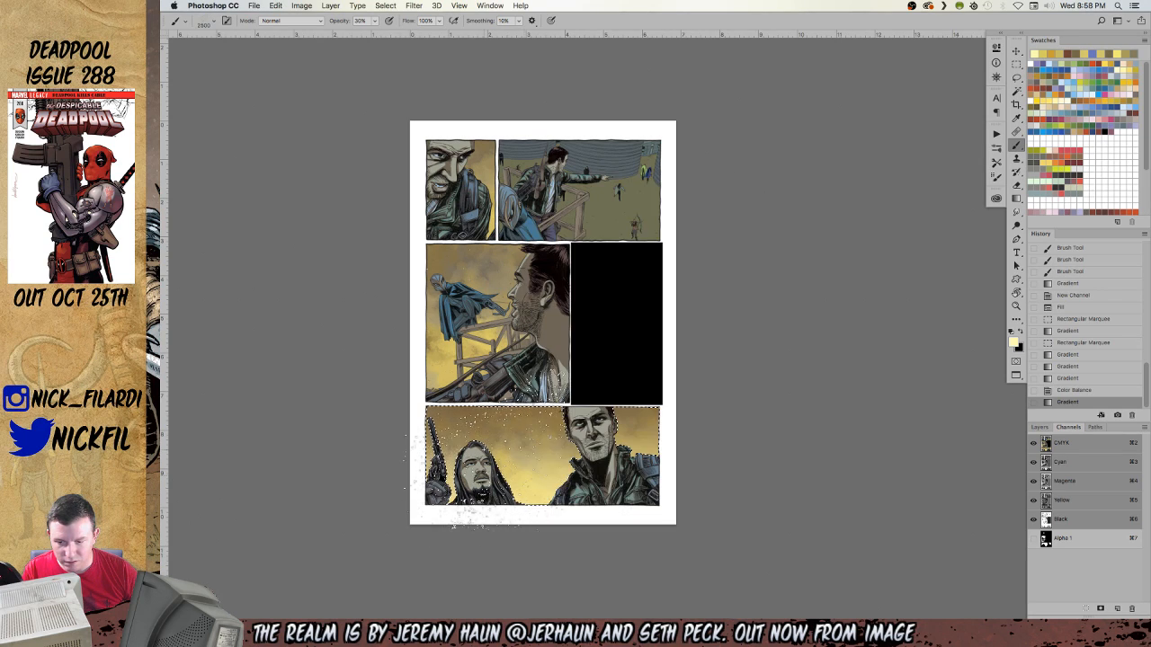
{"action": "left_click", "coordinate": [586, 436]}
{"action": "key", "text": "super+z"}
{"action": "key", "text": "0"}
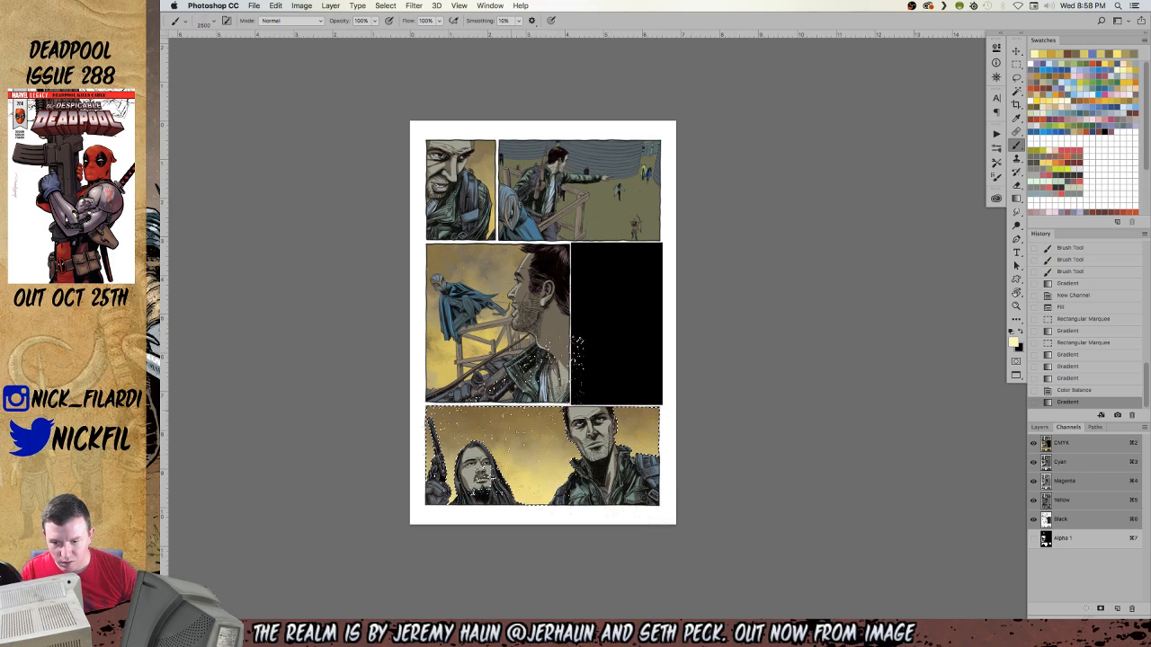
{"action": "left_click", "coordinate": [531, 463]}
{"action": "key", "text": "super+z"}
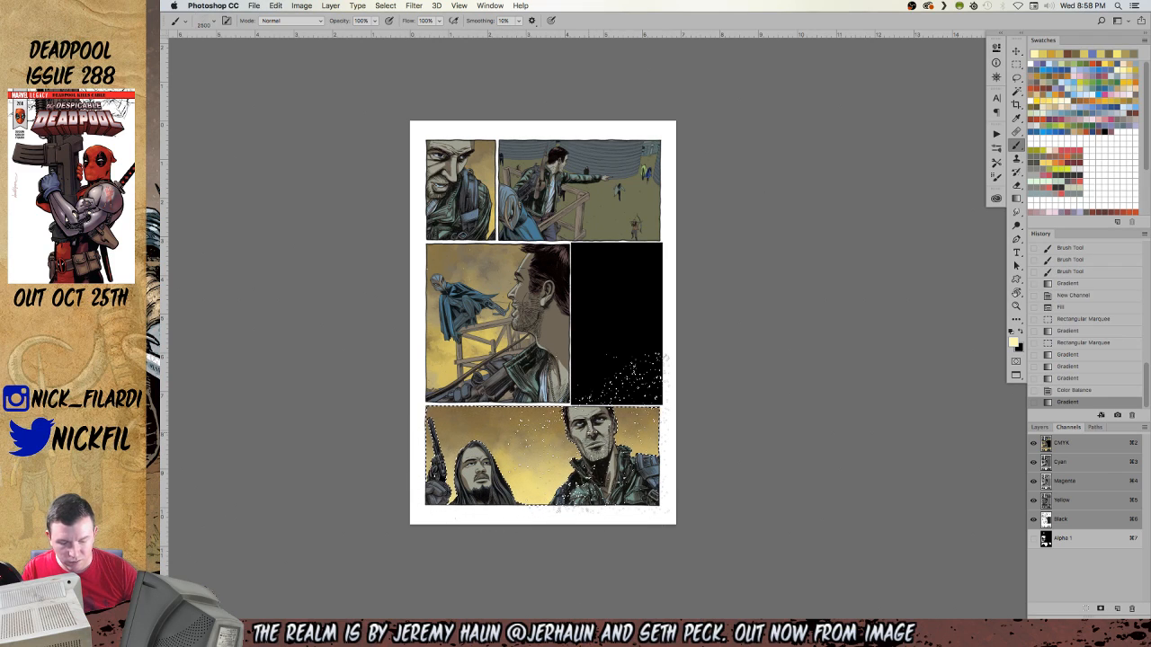
{"action": "left_click", "coordinate": [630, 395]}
{"action": "left_click", "coordinate": [611, 423]}
Reselect all skies by removing Alpha 1's black areas from a full-canvas selection with the Magic Wand, and return to the CMYK composite.
{"action": "key", "text": "z"}
{"action": "left_click", "coordinate": [524, 337]}
{"action": "left_click_drag", "start_coordinate": [614, 386], "coordinate": [668, 363]}
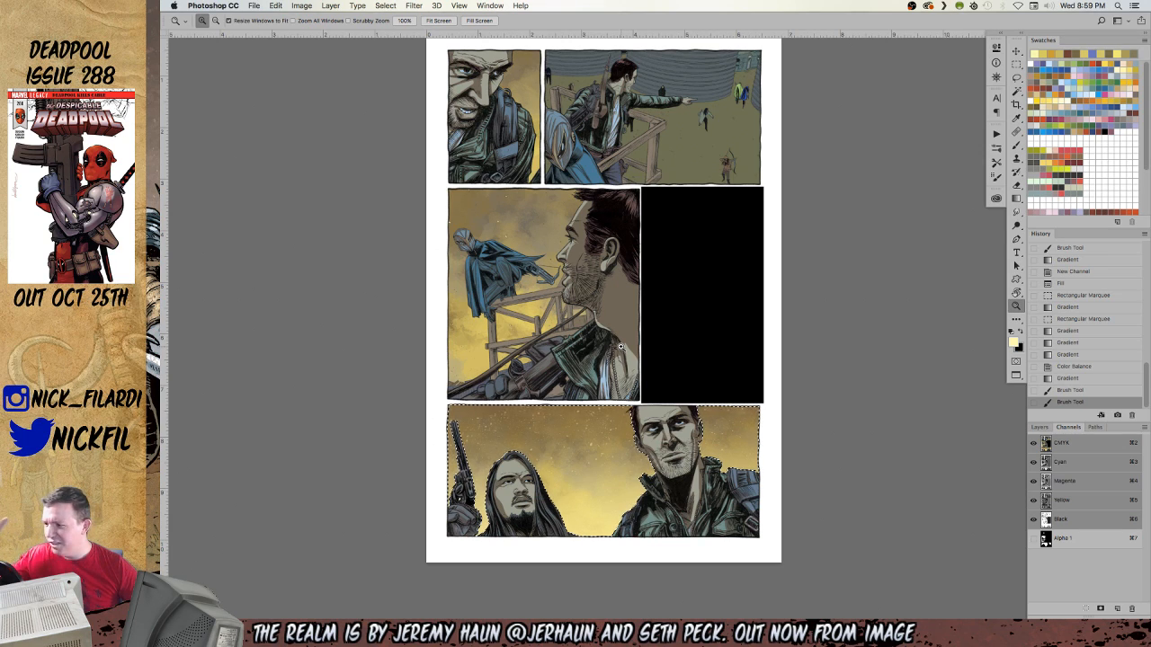
{"action": "key", "text": "b"}
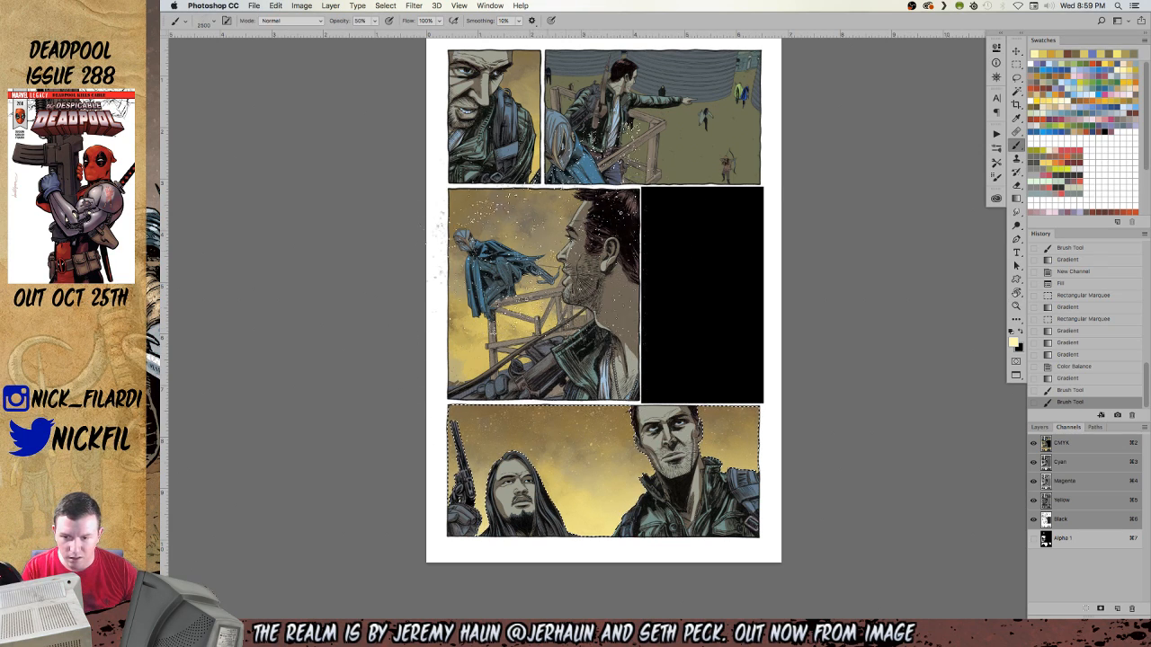
{"action": "key", "text": "super+d"}
{"action": "key", "text": "super+7"}
{"action": "key", "text": "super+a"}
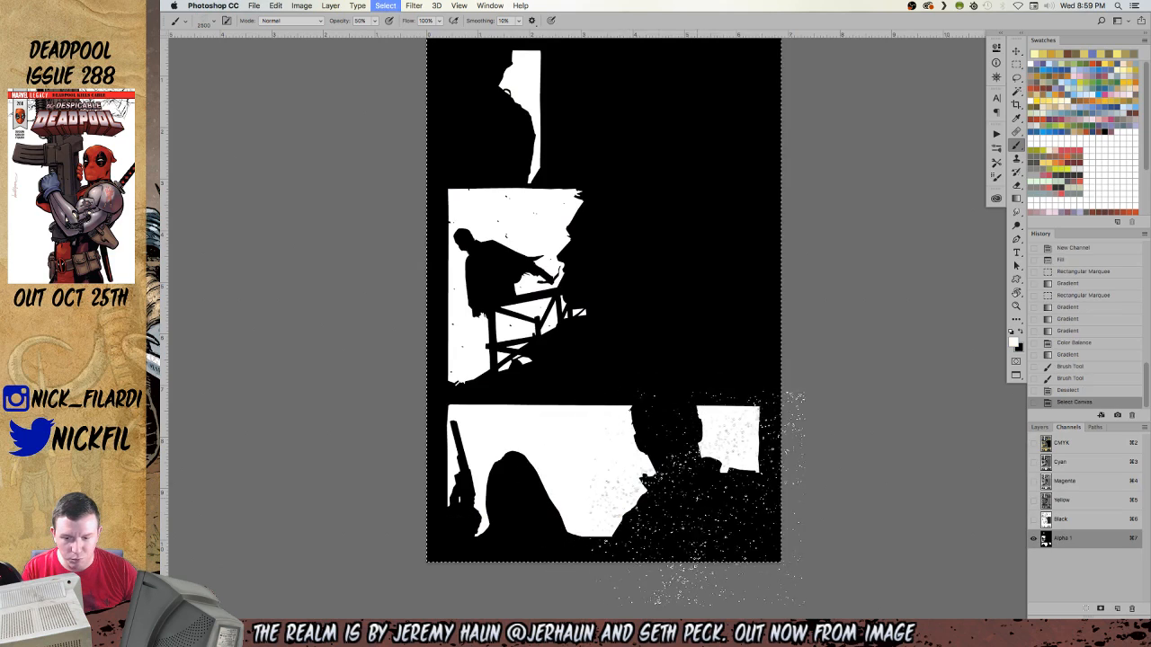
{"action": "key", "text": "w"}
{"action": "left_click", "coordinate": [642, 297]}
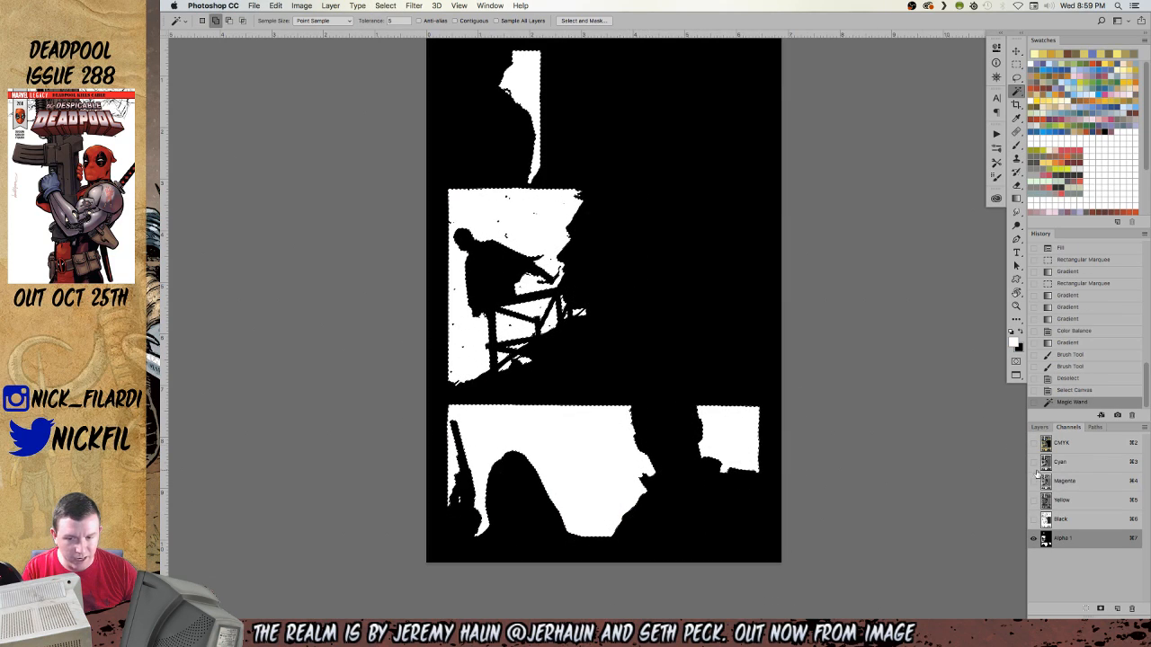
{"action": "left_click", "coordinate": [1084, 442]}
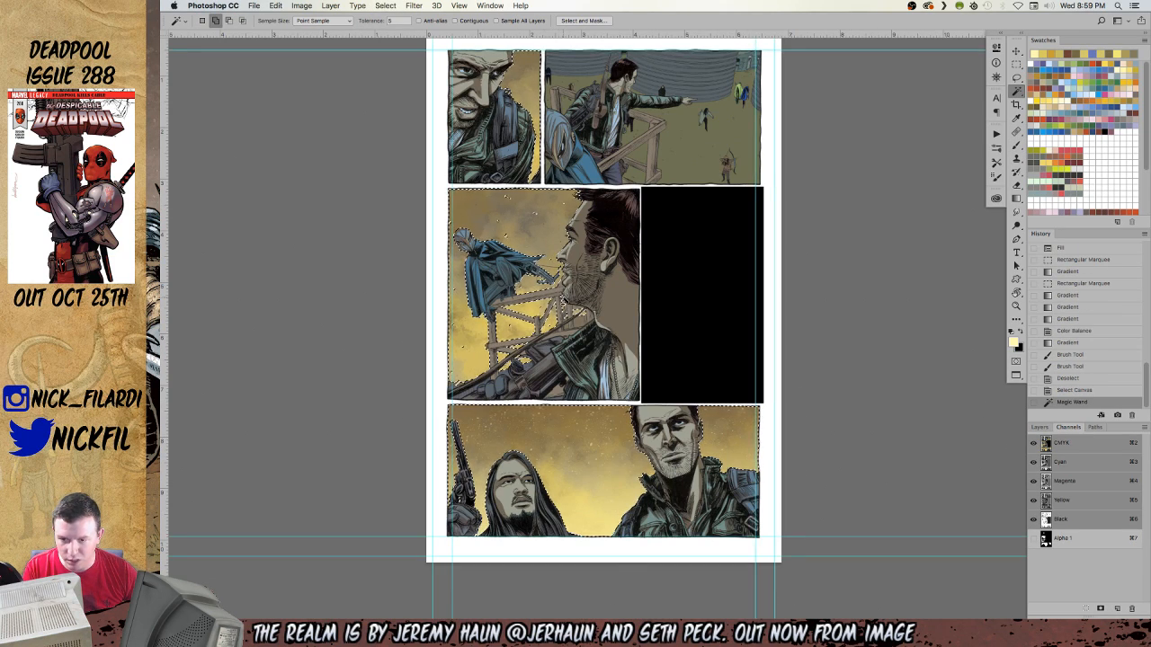
Hide the selection edges and stamp pale yellow stars over the middle panel's sky at 50% brush opacity.
{"action": "key", "text": "super+h"}
{"action": "key", "text": "b"}
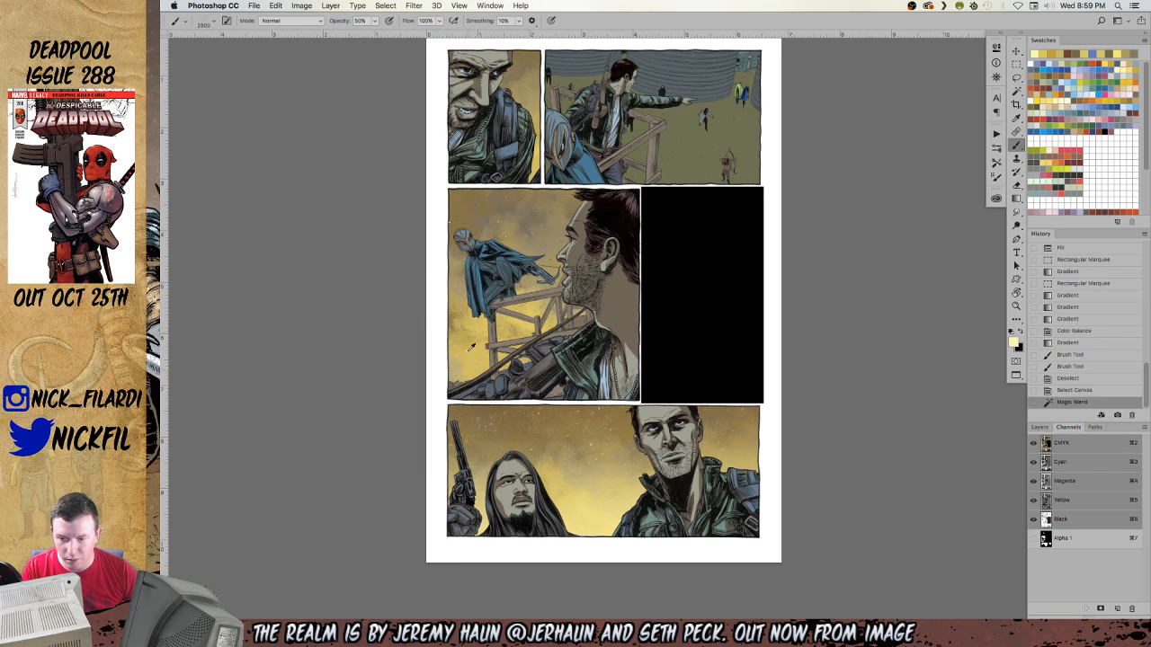
{"action": "left_click", "coordinate": [765, 445]}
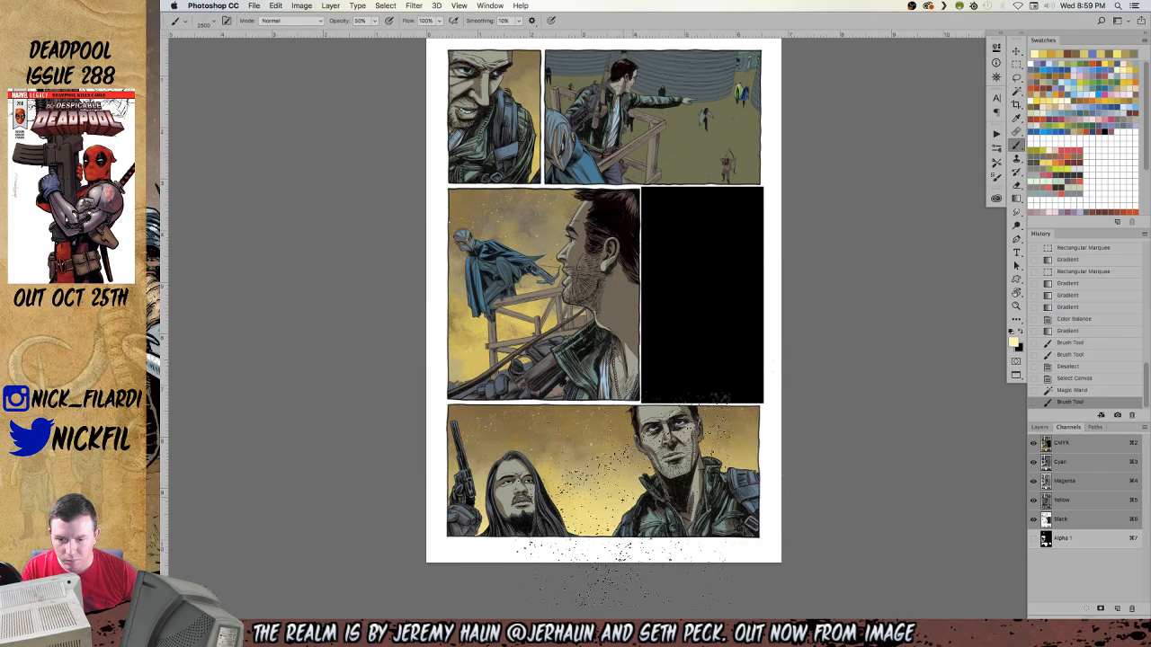
Warm the middle panel's sky with an orange-red radial gradient in Screen mode.
{"action": "key", "text": "g"}
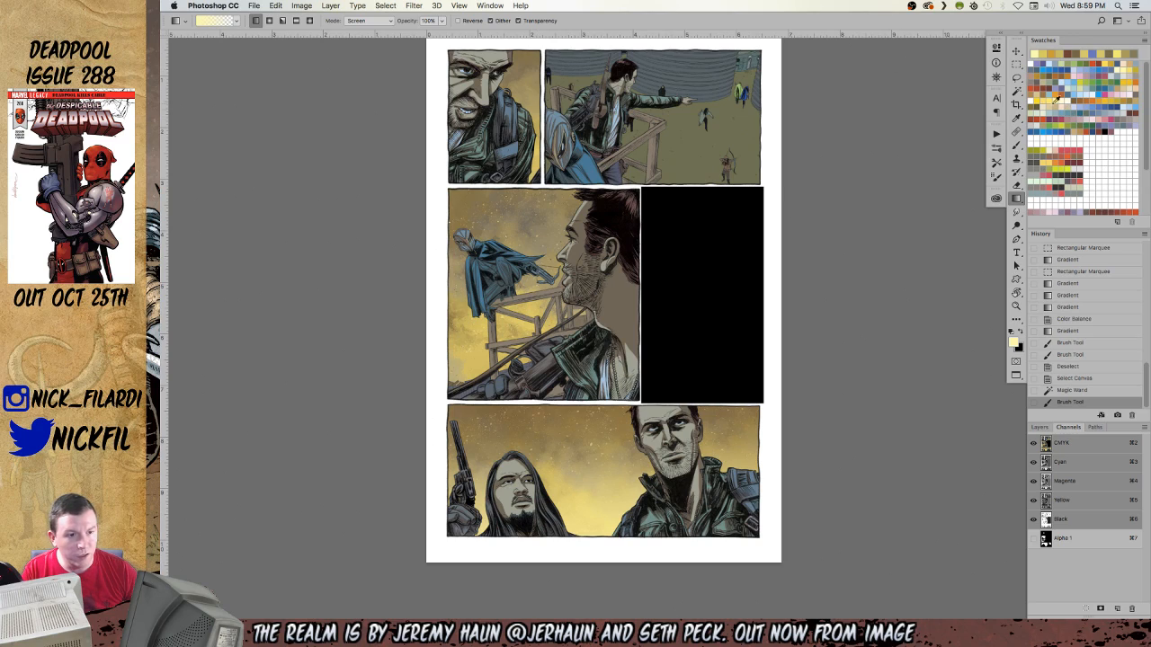
{"action": "left_click", "coordinate": [1043, 54]}
{"action": "left_click", "coordinate": [358, 6]}
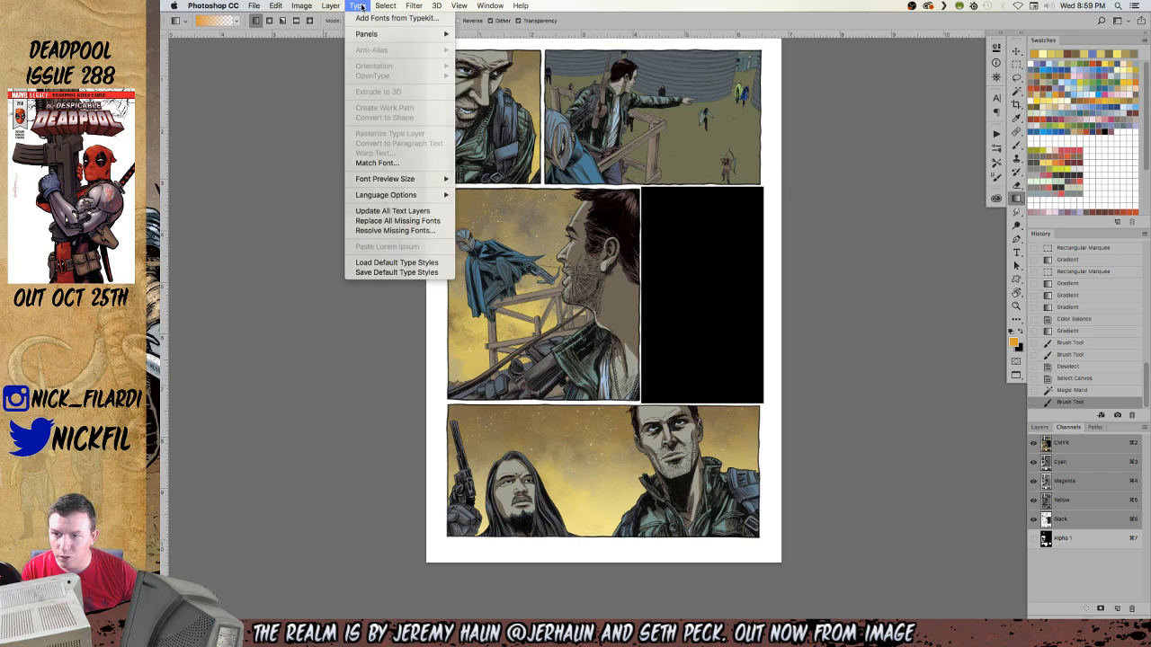
{"action": "left_click", "coordinate": [362, 8]}
{"action": "left_click", "coordinate": [373, 22]}
{"action": "left_click", "coordinate": [373, 23]}
{"action": "left_click", "coordinate": [269, 23]}
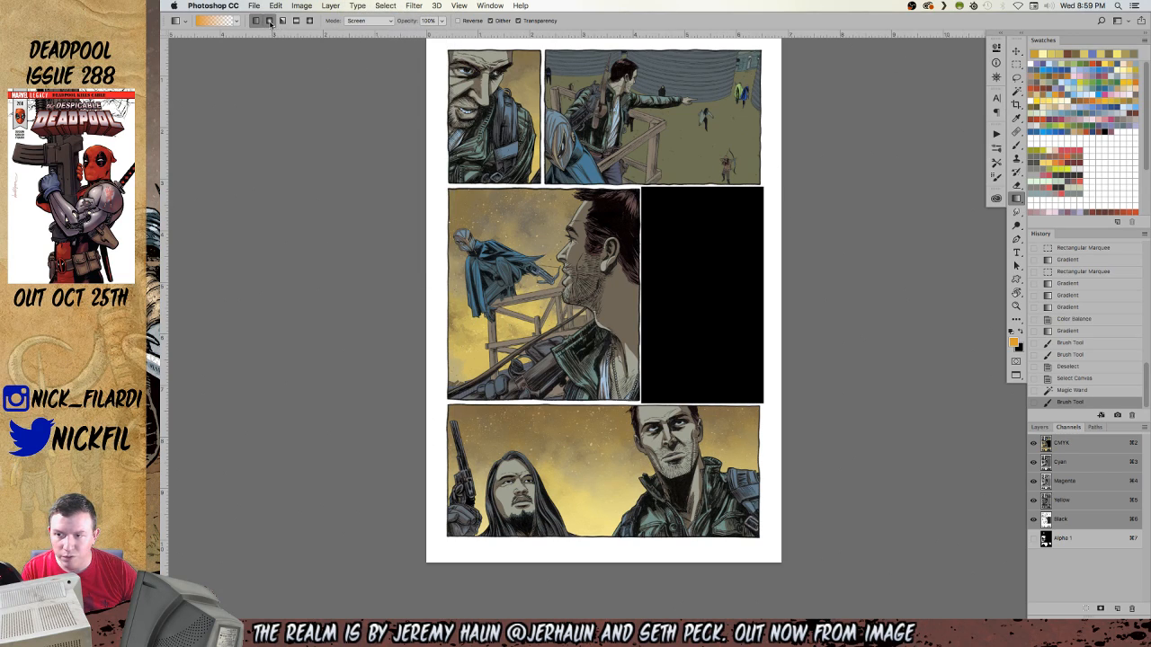
{"action": "left_click", "coordinate": [1092, 62]}
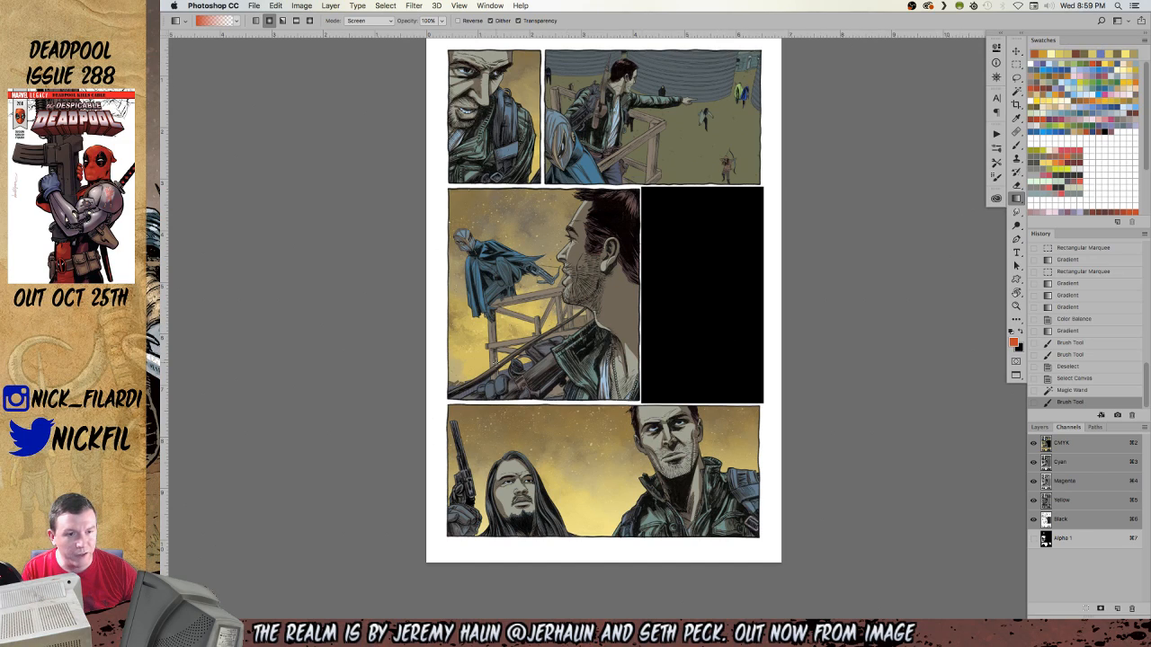
{"action": "left_click_drag", "start_coordinate": [504, 300], "coordinate": [504, 185]}
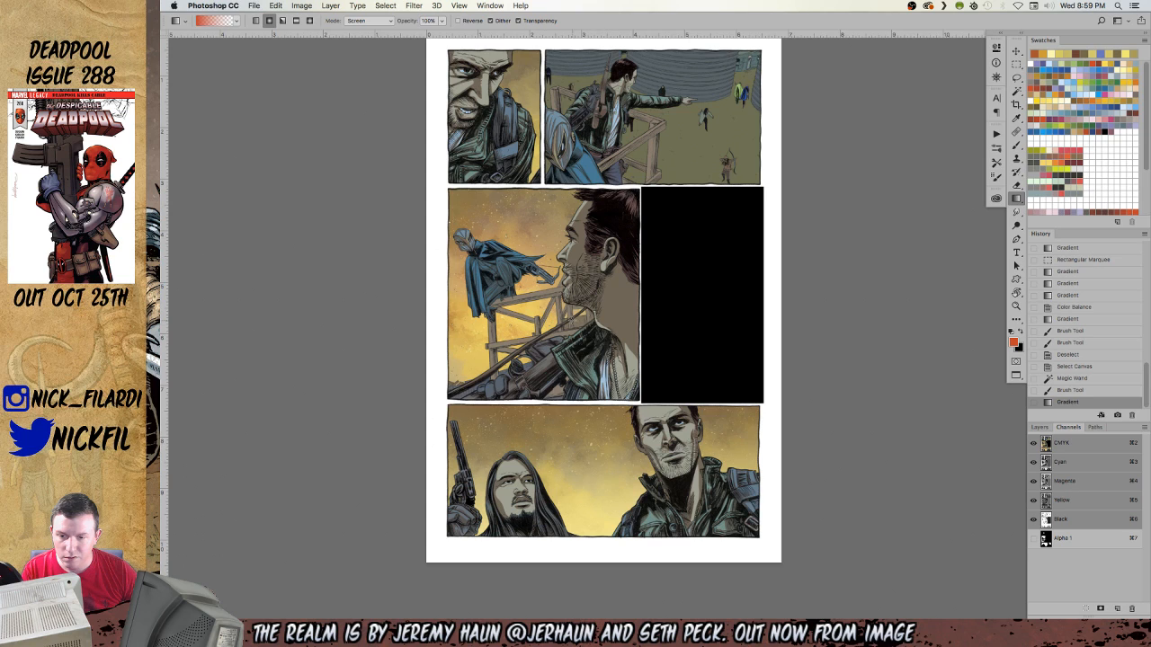
Examine the middle panel's sky up close and sample its brown tones to compare their CMYK values in the Color Picker.
{"action": "key", "text": "z"}
{"action": "left_click_drag", "start_coordinate": [513, 225], "coordinate": [546, 350]}
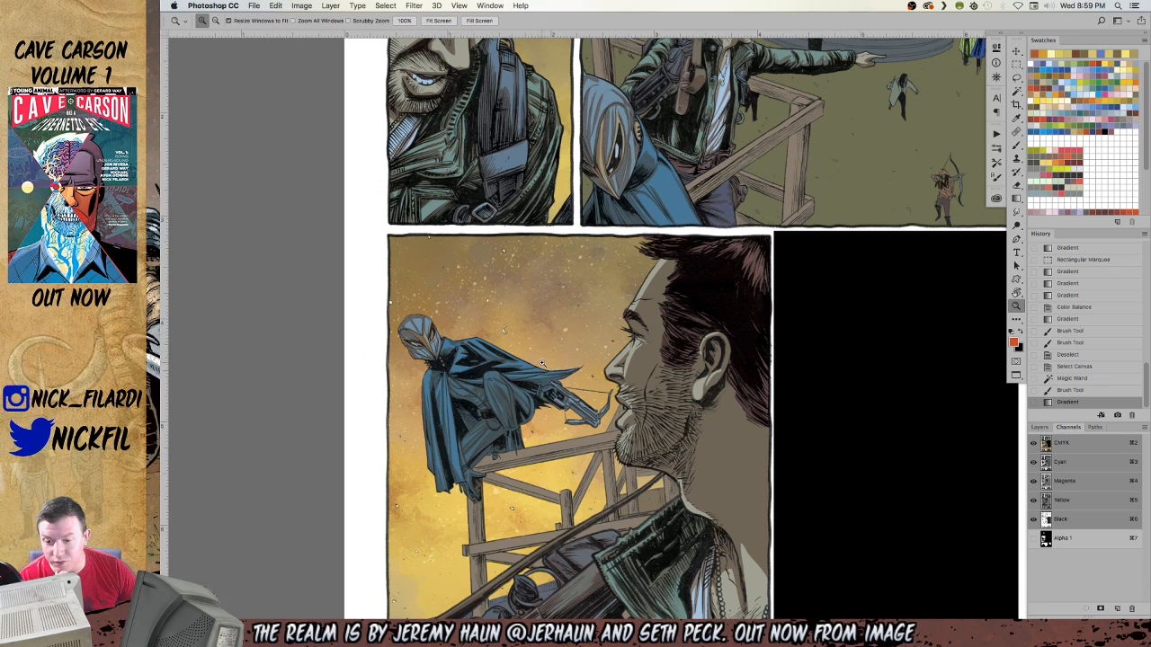
{"action": "left_click", "coordinate": [557, 387], "text": "alt"}
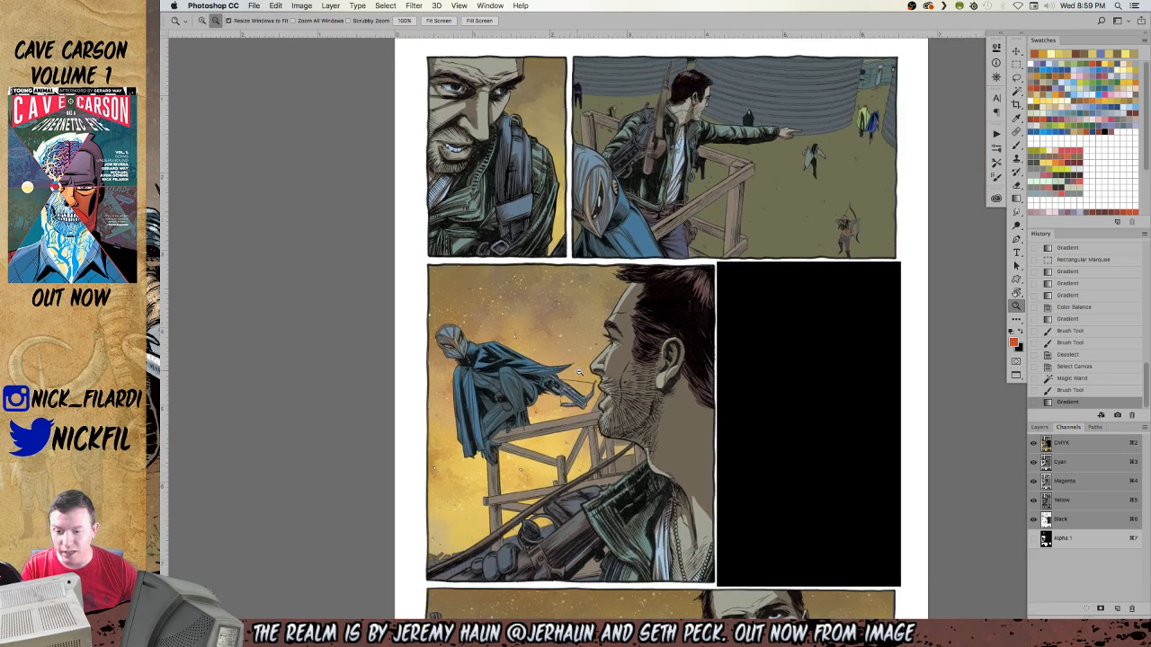
{"action": "left_click", "coordinate": [605, 396], "text": "alt"}
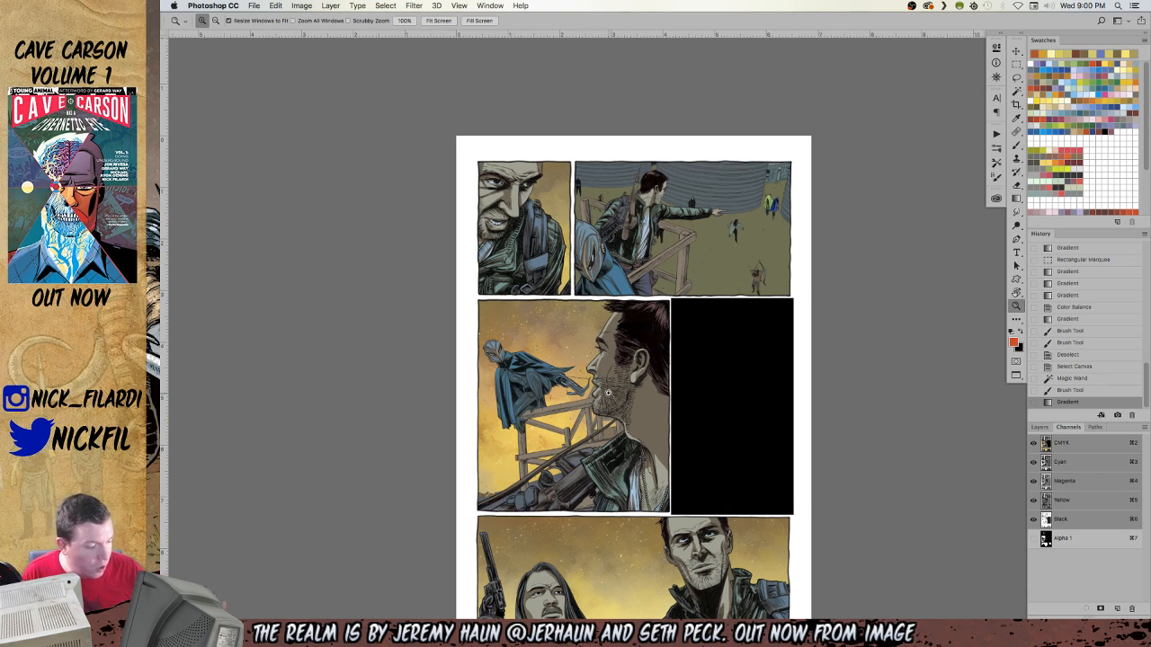
{"action": "left_click", "coordinate": [557, 373]}
{"action": "key", "text": "i"}
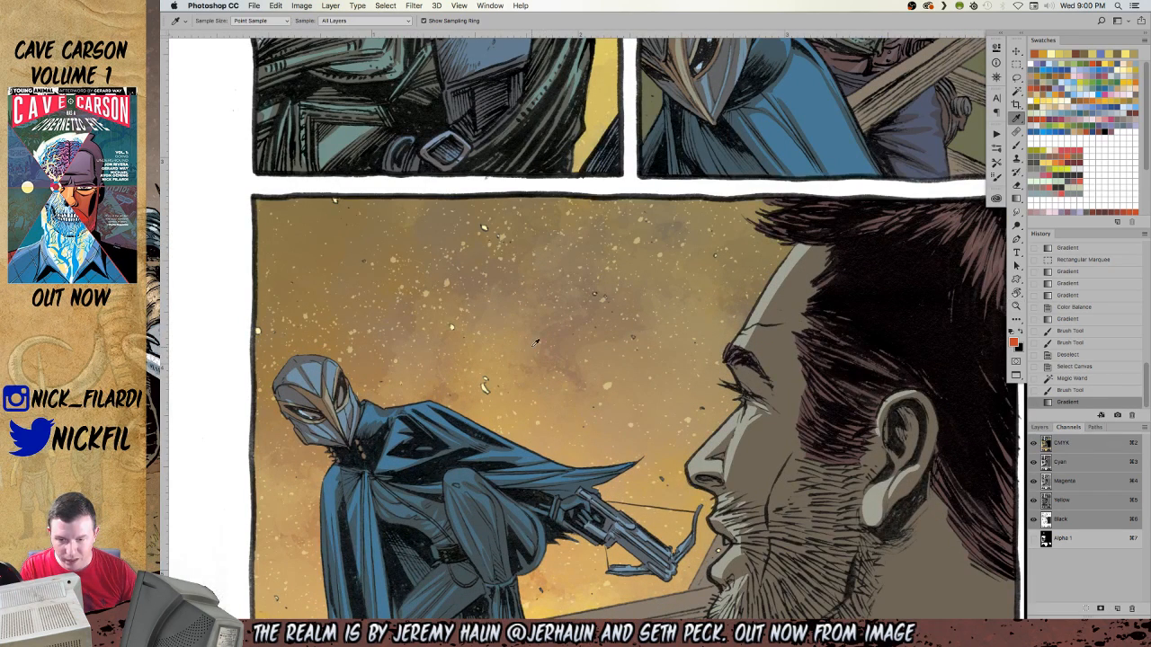
{"action": "left_click", "coordinate": [564, 278]}
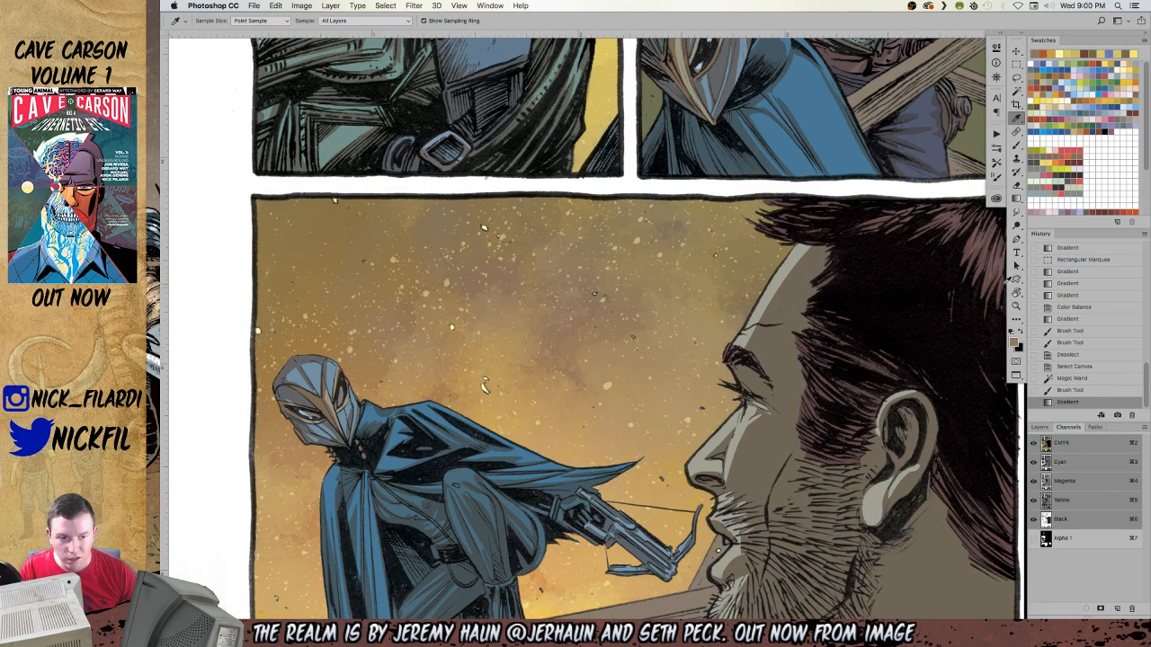
{"action": "left_click", "coordinate": [1017, 345]}
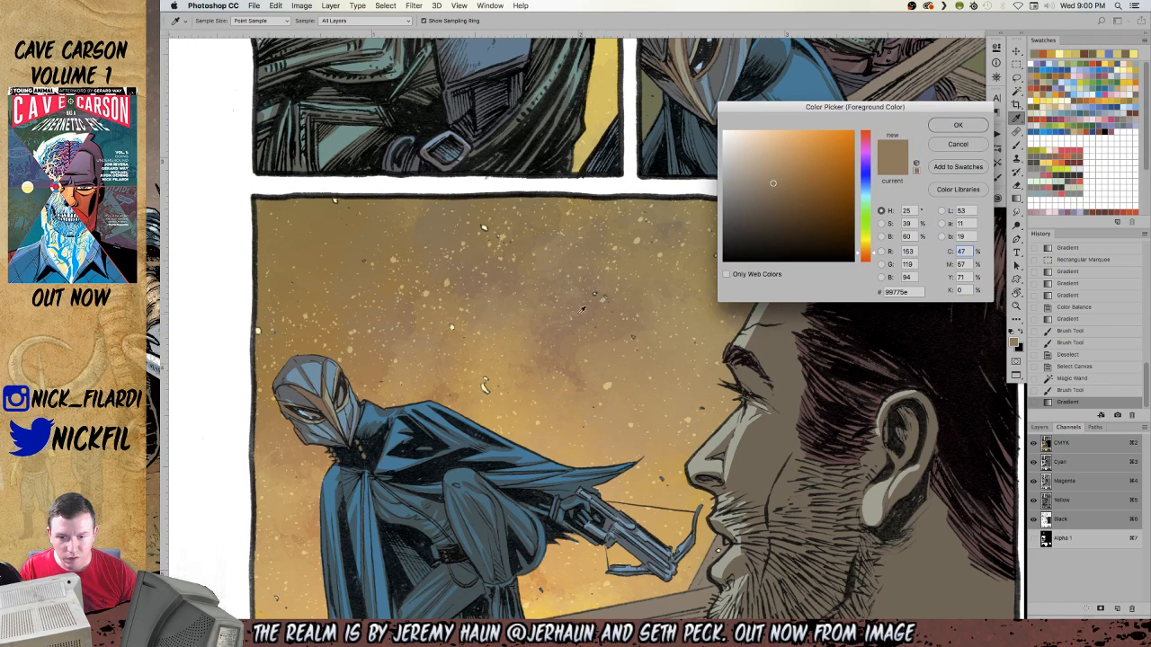
{"action": "left_click_drag", "start_coordinate": [560, 337], "coordinate": [449, 305]}
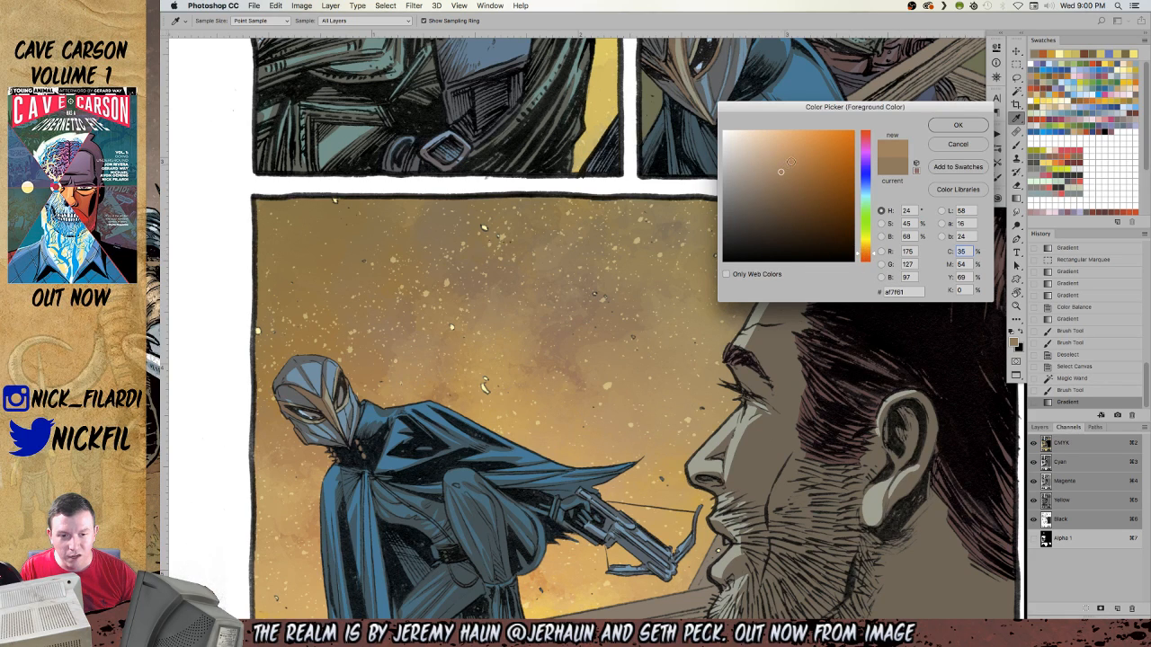
{"action": "left_click", "coordinate": [981, 145]}
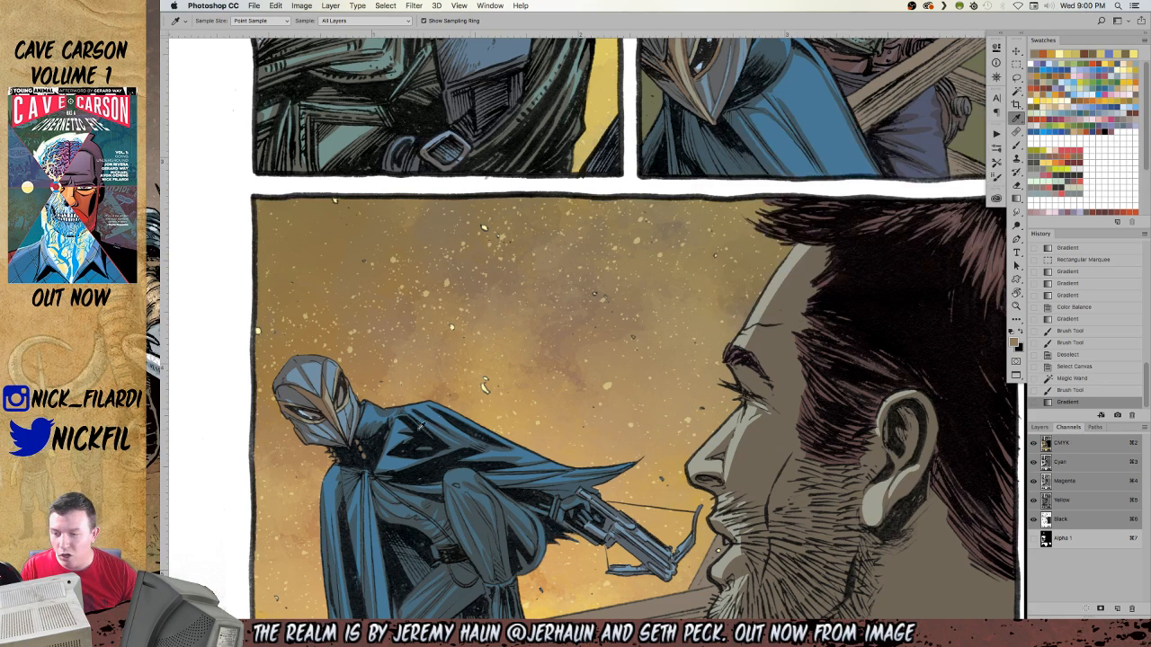
Try a muted brown radial gradient in Screen mode over the middle panel's sky and undo it.
{"action": "key", "text": "z"}
{"action": "left_click", "coordinate": [415, 408], "text": "alt"}
{"action": "left_click", "coordinate": [415, 408], "text": "alt"}
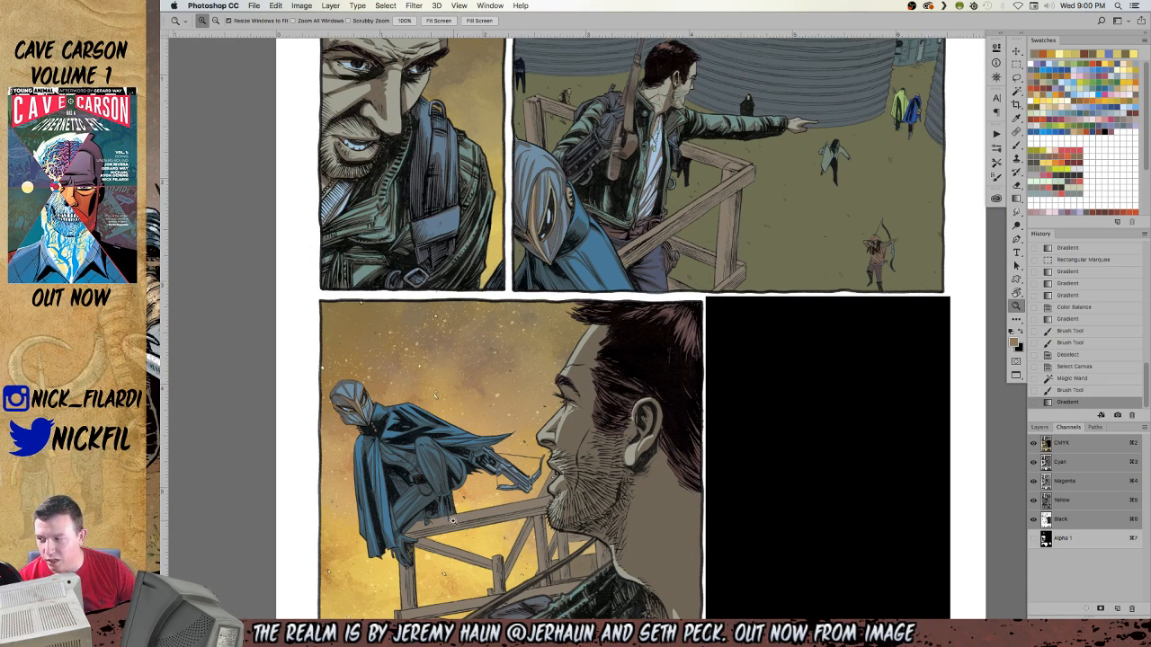
{"action": "left_click", "coordinate": [467, 434], "text": "alt"}
{"action": "left_click", "coordinate": [467, 434], "text": "alt"}
{"action": "left_click_drag", "start_coordinate": [520, 465], "coordinate": [610, 235]}
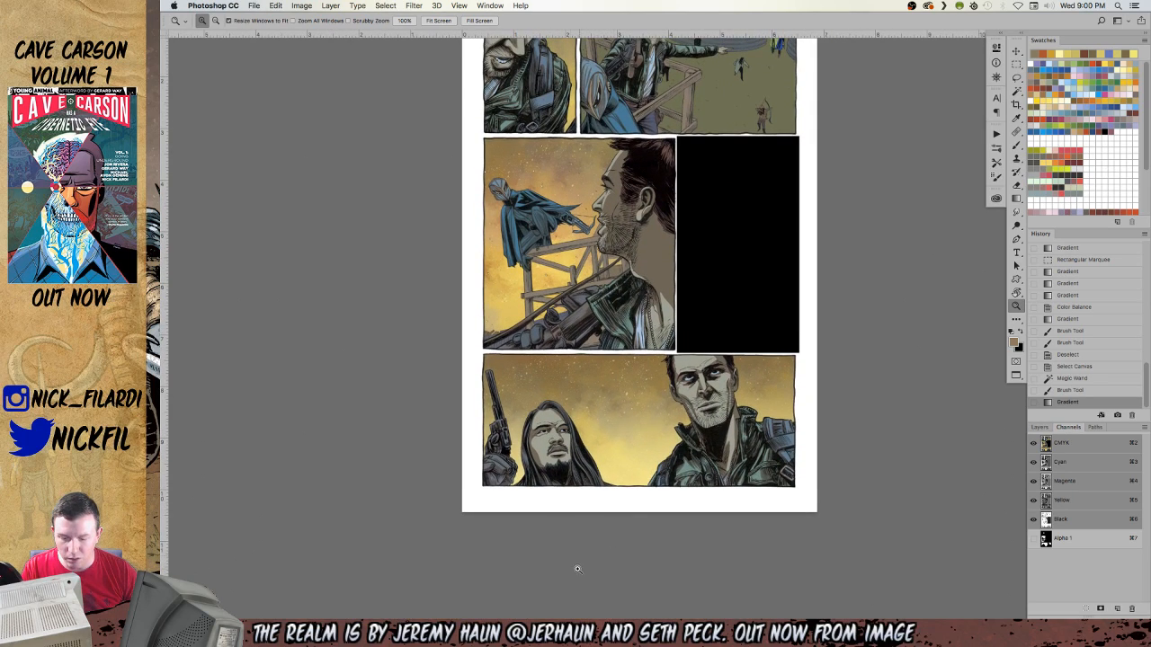
{"action": "key", "text": "g"}
{"action": "left_click_drag", "start_coordinate": [511, 149], "coordinate": [596, 340]}
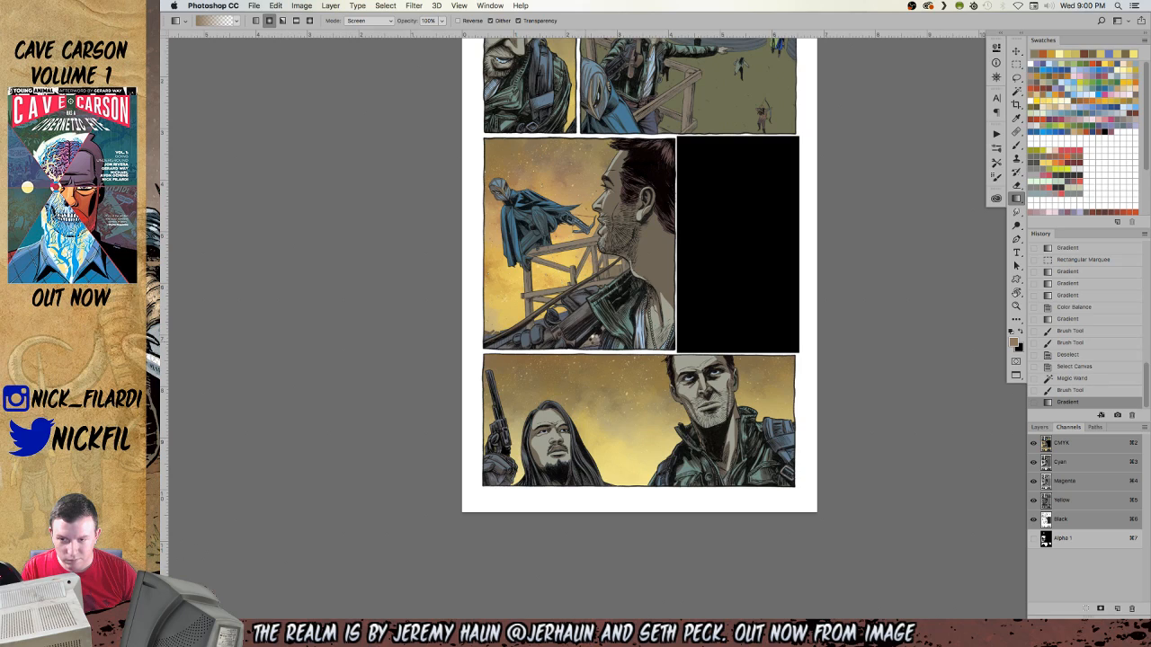
{"action": "key", "text": "super+z"}
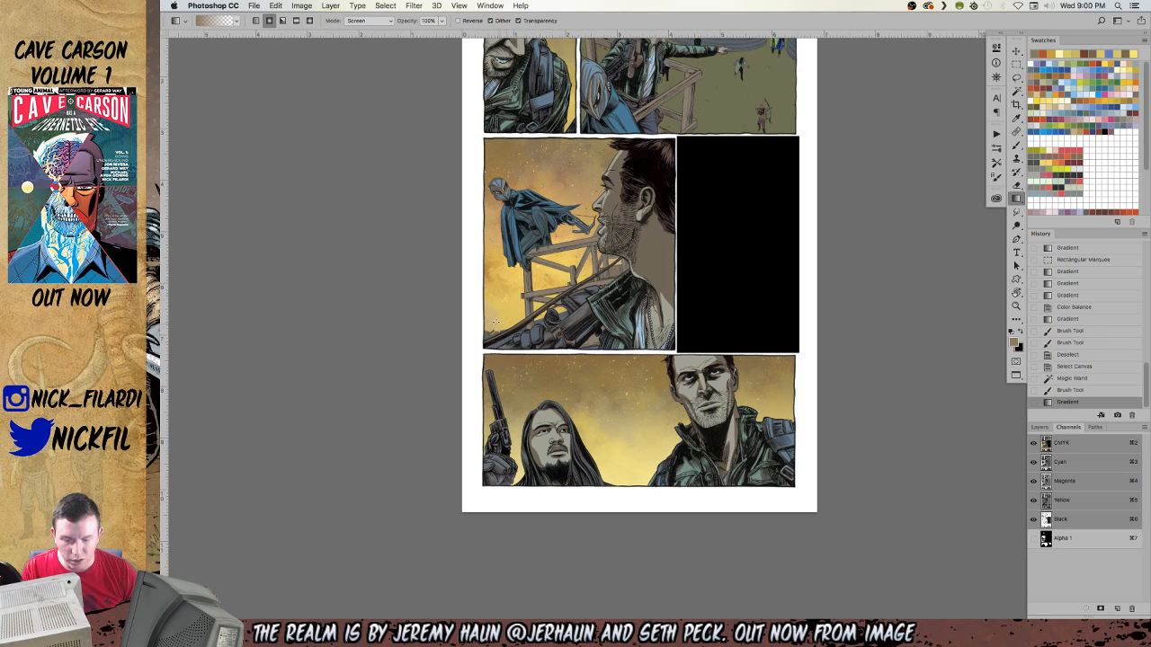
Subtract the bottom panel's sky from the selection with the Rectangular Marquee.
{"action": "key", "text": "m"}
{"action": "left_click_drag", "start_coordinate": [484, 350], "coordinate": [675, 137]}
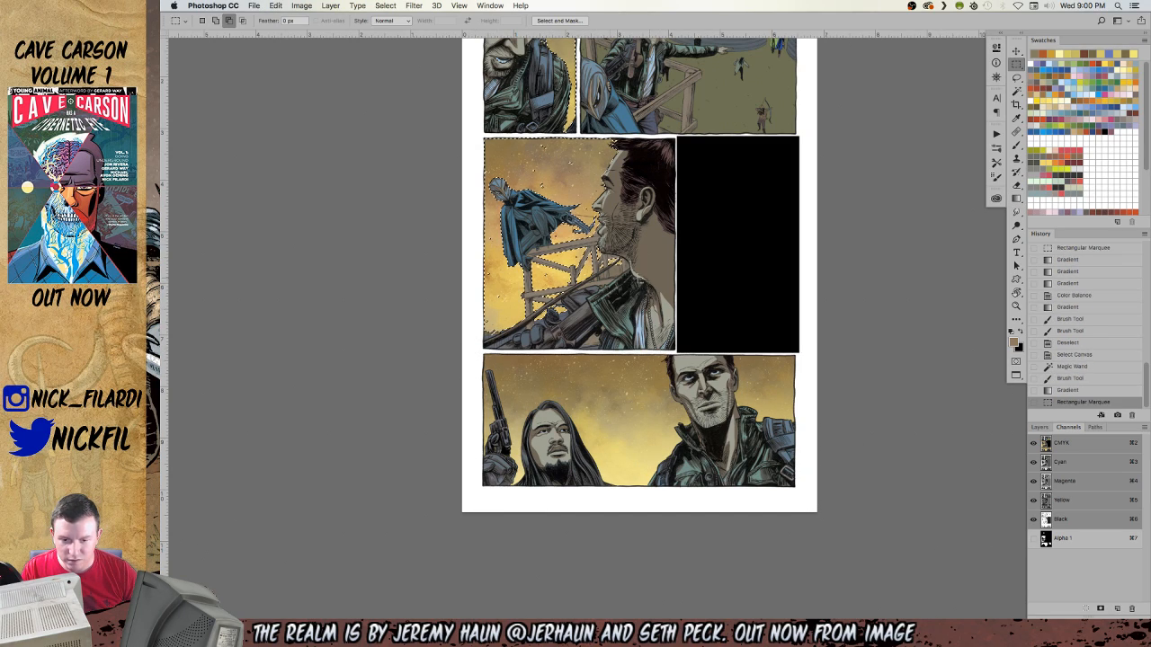
Try brightening the middle panel's sky with radial and linear gradients in sampled pale yellow, Screen mode, and undo them.
{"action": "key", "text": "g"}
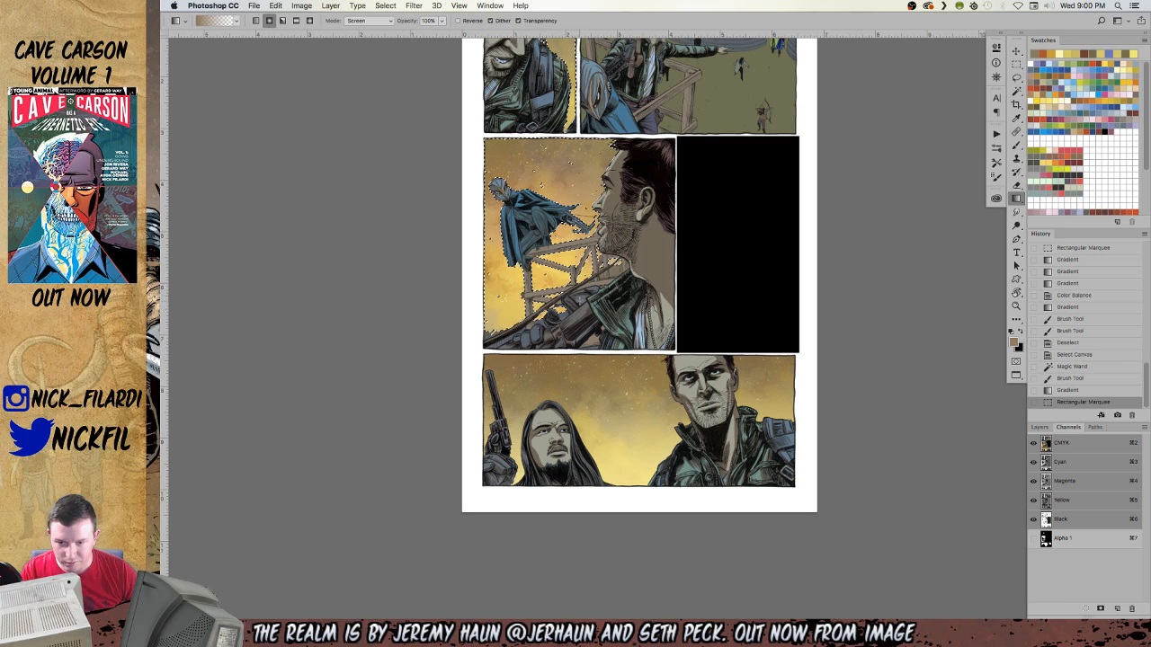
{"action": "left_click", "coordinate": [637, 471], "text": "alt"}
{"action": "left_click_drag", "start_coordinate": [568, 312], "coordinate": [534, 150]}
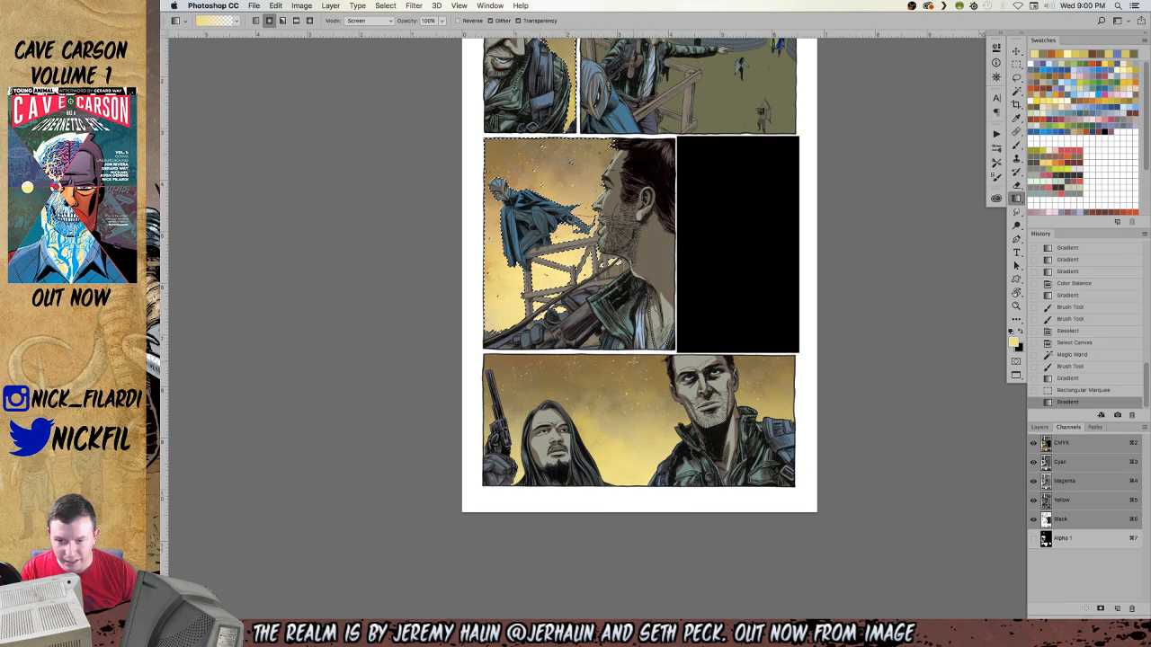
{"action": "left_click", "coordinate": [256, 20]}
{"action": "left_click_drag", "start_coordinate": [590, 439], "coordinate": [560, 157]}
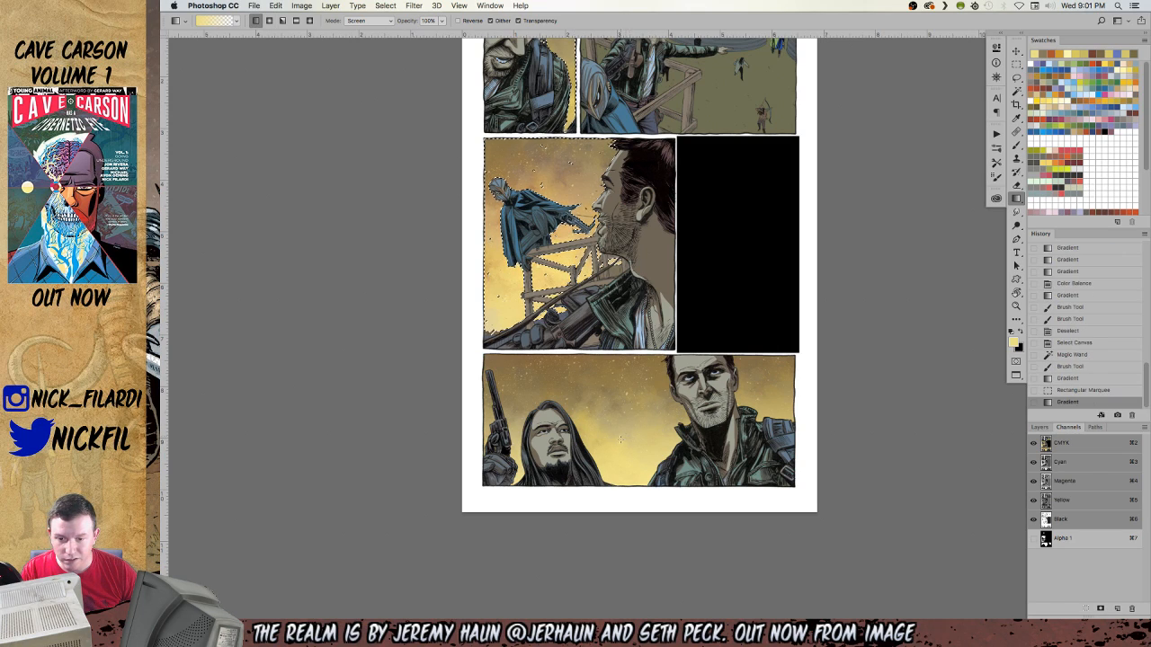
{"action": "key", "text": "super+z"}
Lighten the lower part of the middle panel's sky with a pale cream linear gradient in Normal mode.
{"action": "left_click", "coordinate": [1061, 103]}
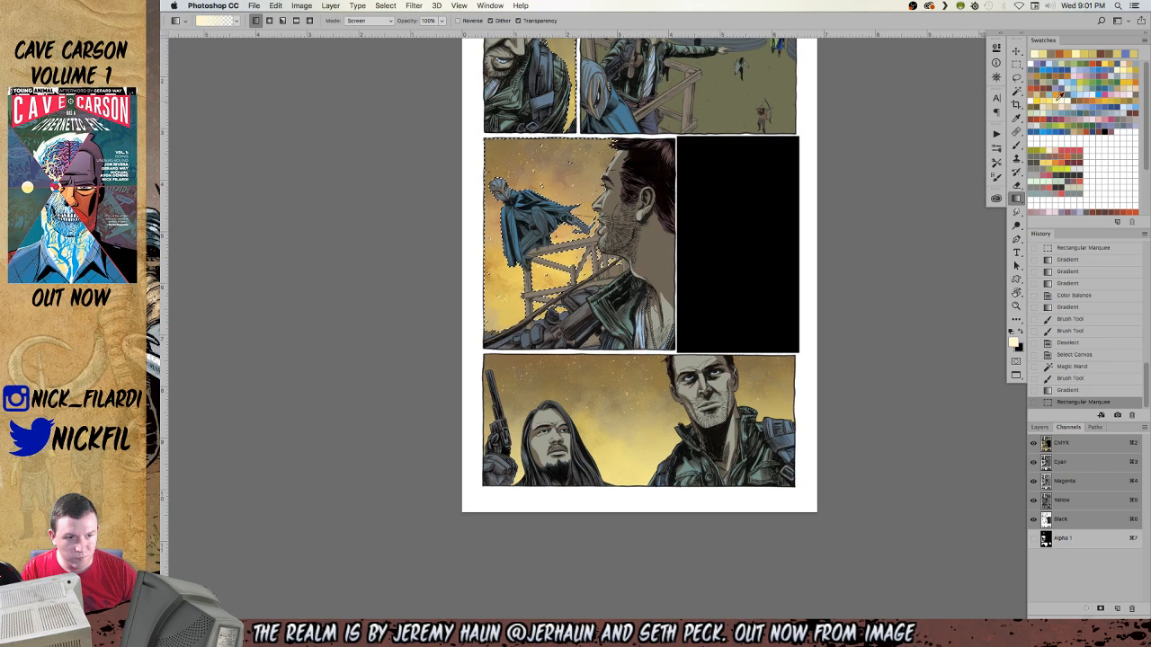
{"action": "left_click", "coordinate": [370, 20]}
{"action": "left_click", "coordinate": [365, 9]}
{"action": "left_click_drag", "start_coordinate": [521, 193], "coordinate": [554, 418]}
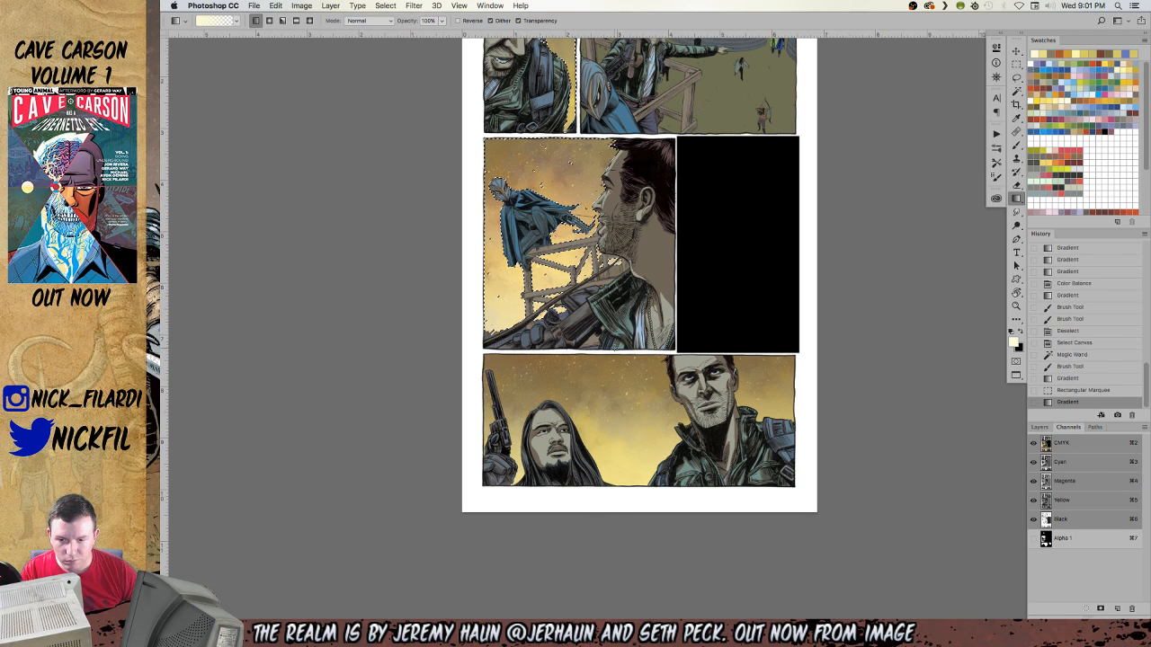
{"action": "left_click_drag", "start_coordinate": [654, 210], "coordinate": [596, 294]}
Hide the selection edges and stamp pale cream stars over the middle panel's sky with the speckle brush at 50% opacity.
{"action": "key", "text": "super+h"}
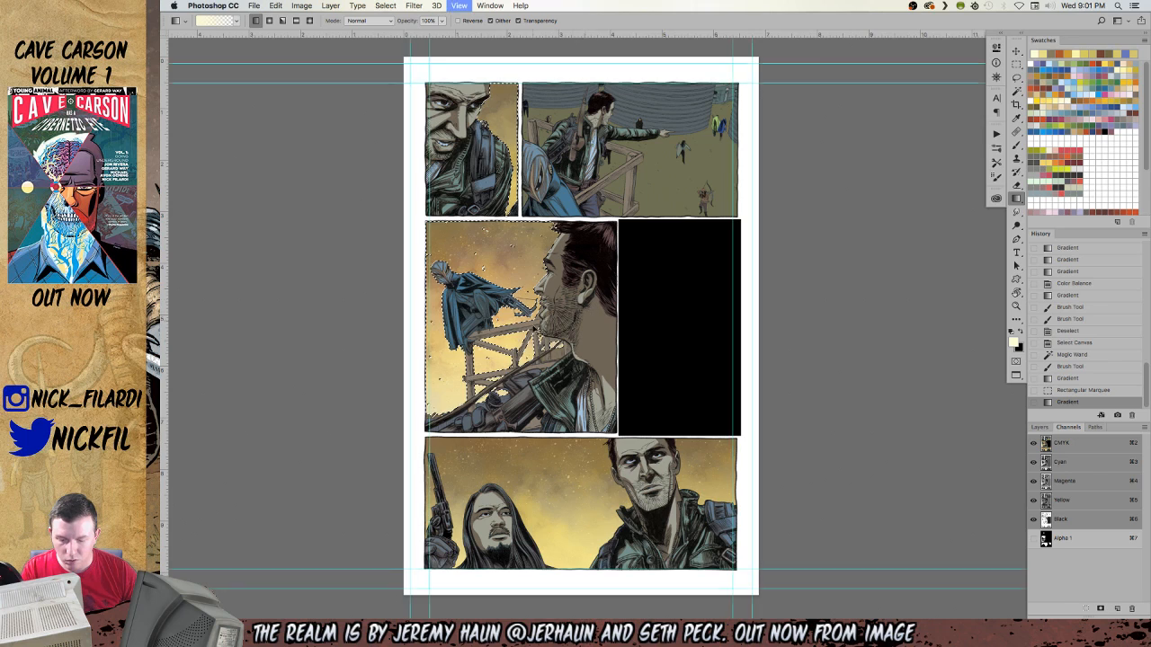
{"action": "key", "text": "b"}
{"action": "right_click", "coordinate": [486, 313]}
{"action": "left_click", "coordinate": [583, 352]}
{"action": "left_click", "coordinate": [773, 320]}
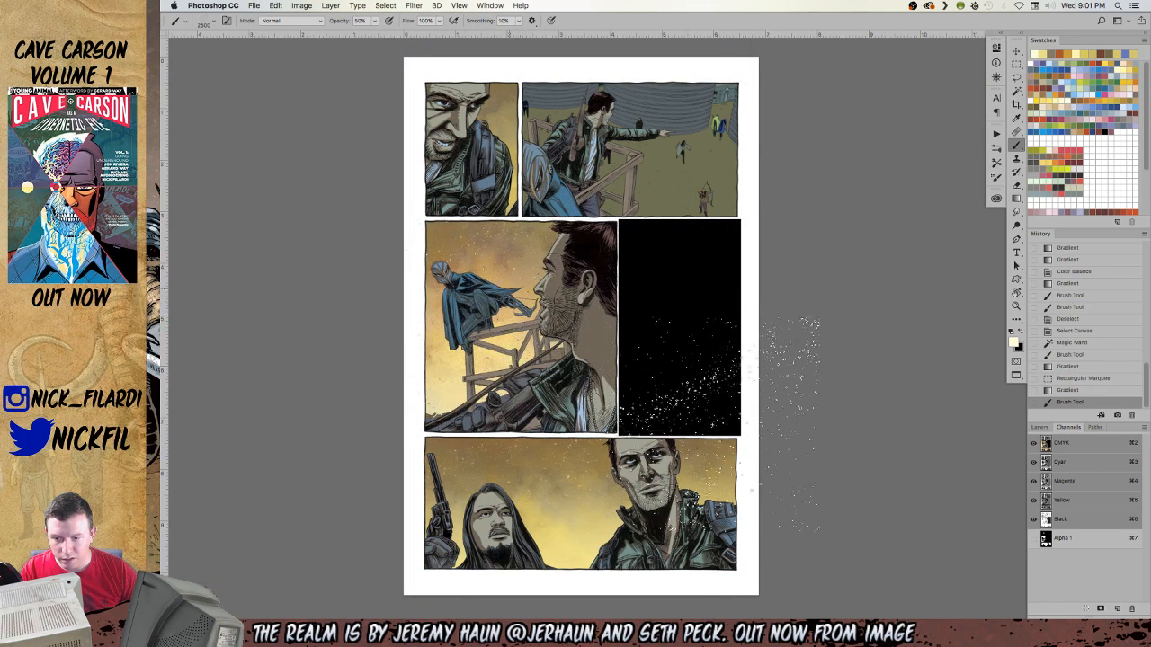
{"action": "left_click", "coordinate": [640, 369]}
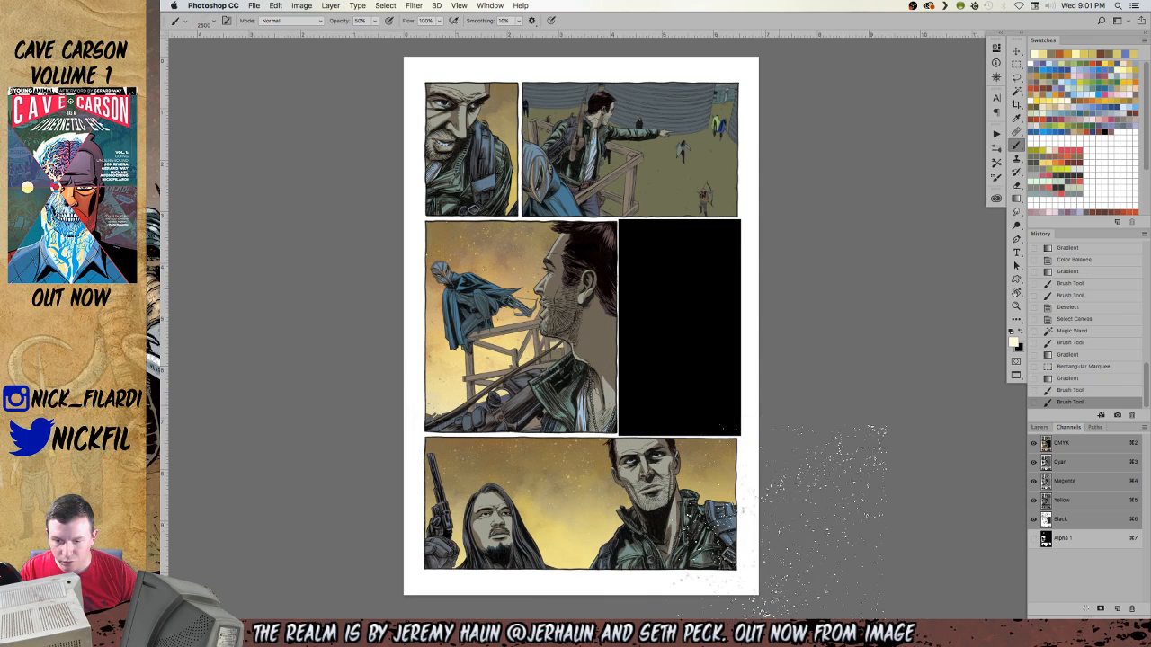
Deselect the skies to review the middle and top panels, and restore the selection.
{"action": "key", "text": "z"}
{"action": "left_click", "coordinate": [647, 375]}
{"action": "key", "text": "super+d"}
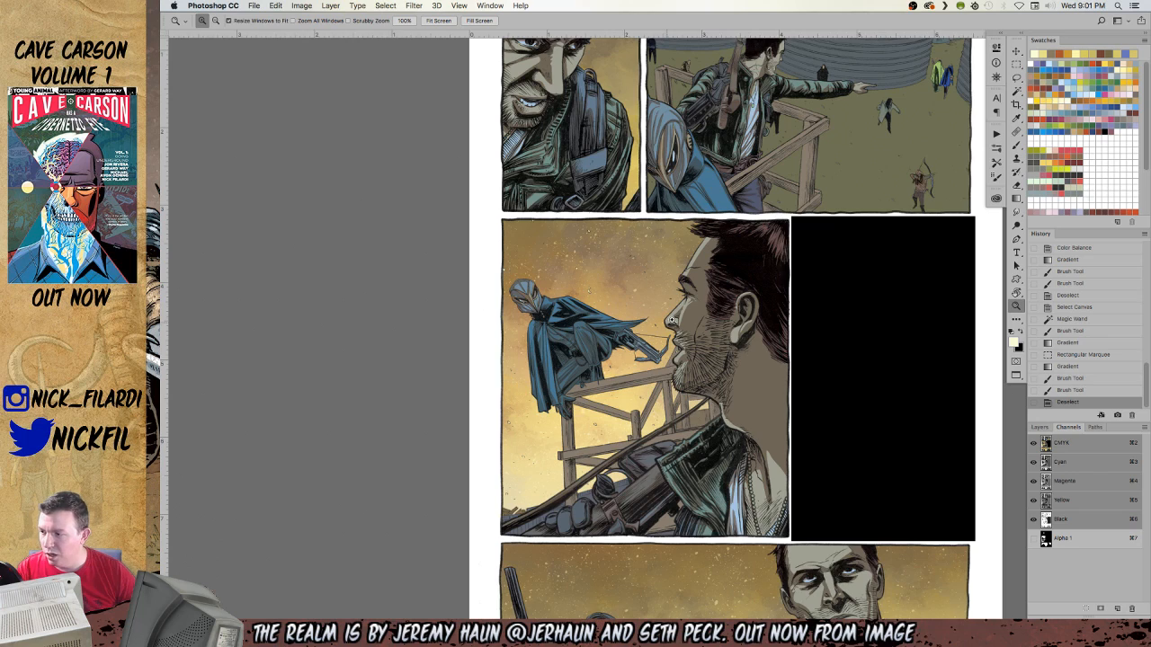
{"action": "scroll", "coordinate": [671, 319], "scroll_direction": "right", "scroll_amount": 5}
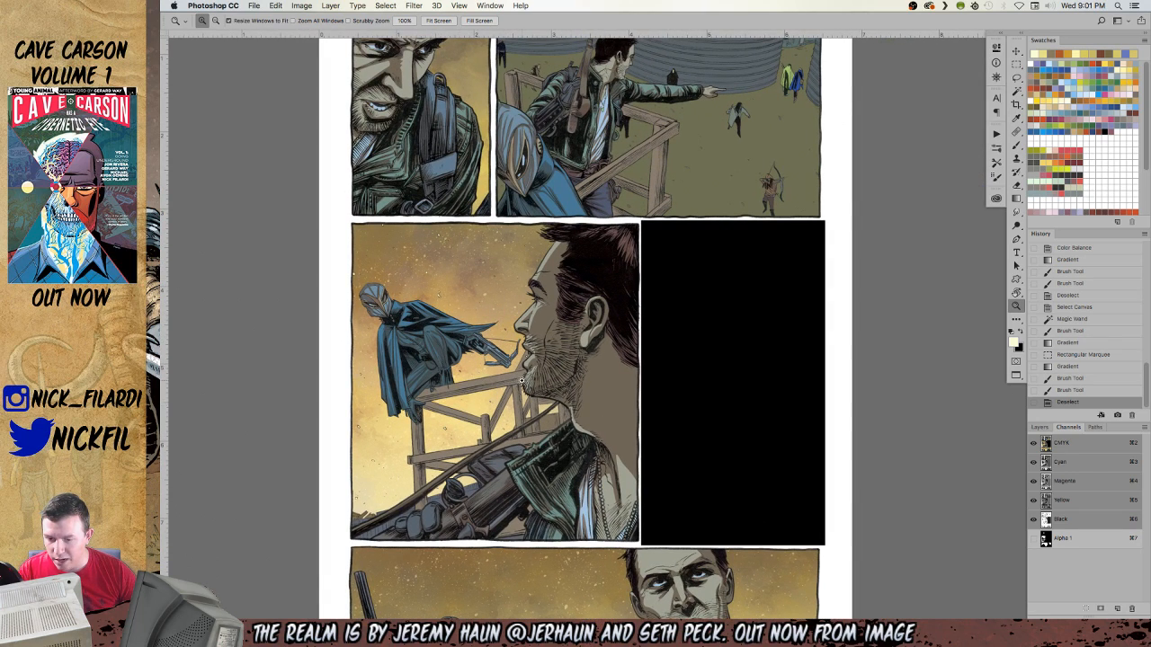
{"action": "scroll", "coordinate": [611, 444], "scroll_direction": "up", "scroll_amount": 5}
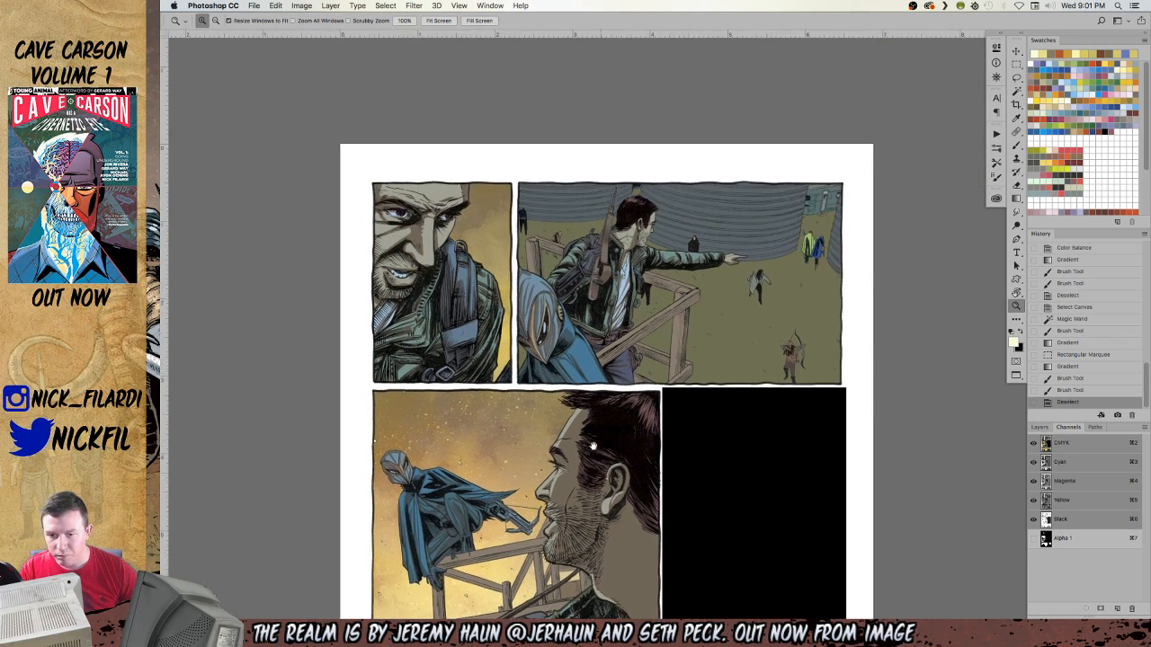
{"action": "scroll", "coordinate": [593, 445], "scroll_direction": "left", "scroll_amount": 2}
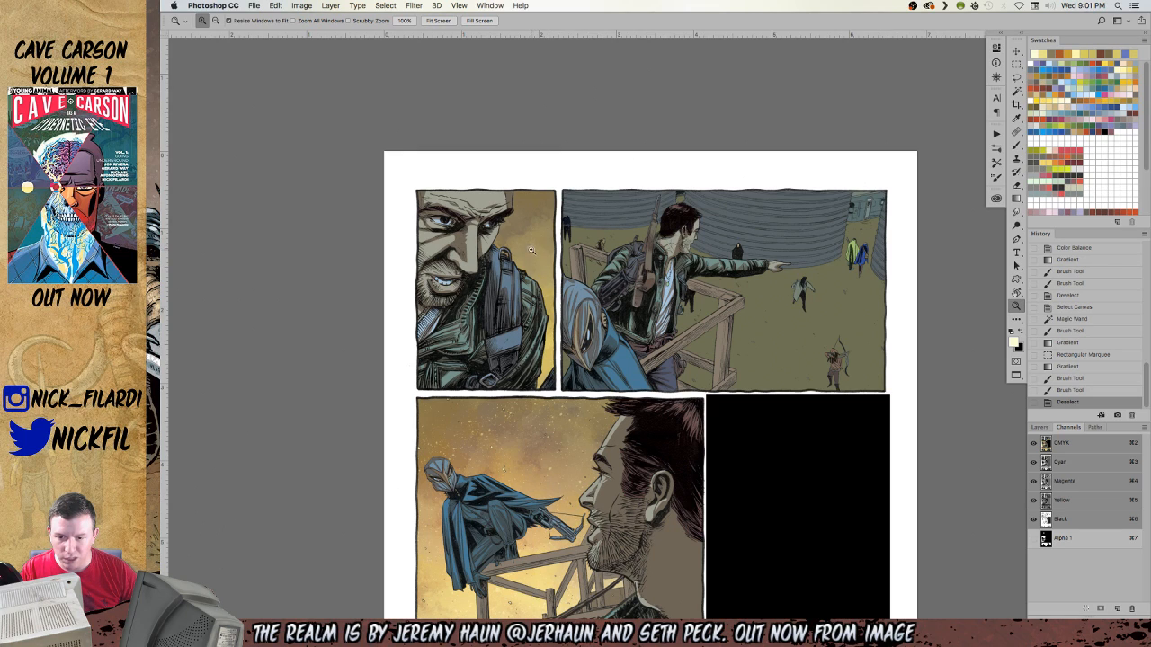
{"action": "key", "text": "super+z"}
Subtract the middle panel's sky with the Rectangular Marquee, keeping only the top-left panel's sky selected.
{"action": "key", "text": "b"}
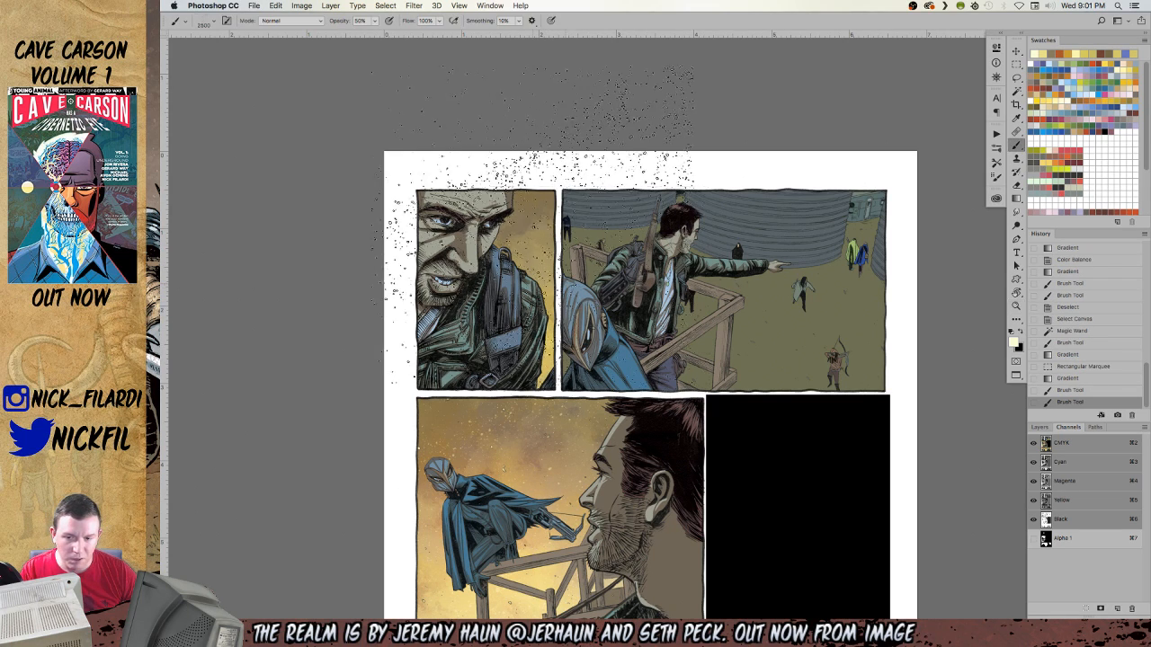
{"action": "key", "text": "super+h"}
{"action": "key", "text": "super+h"}
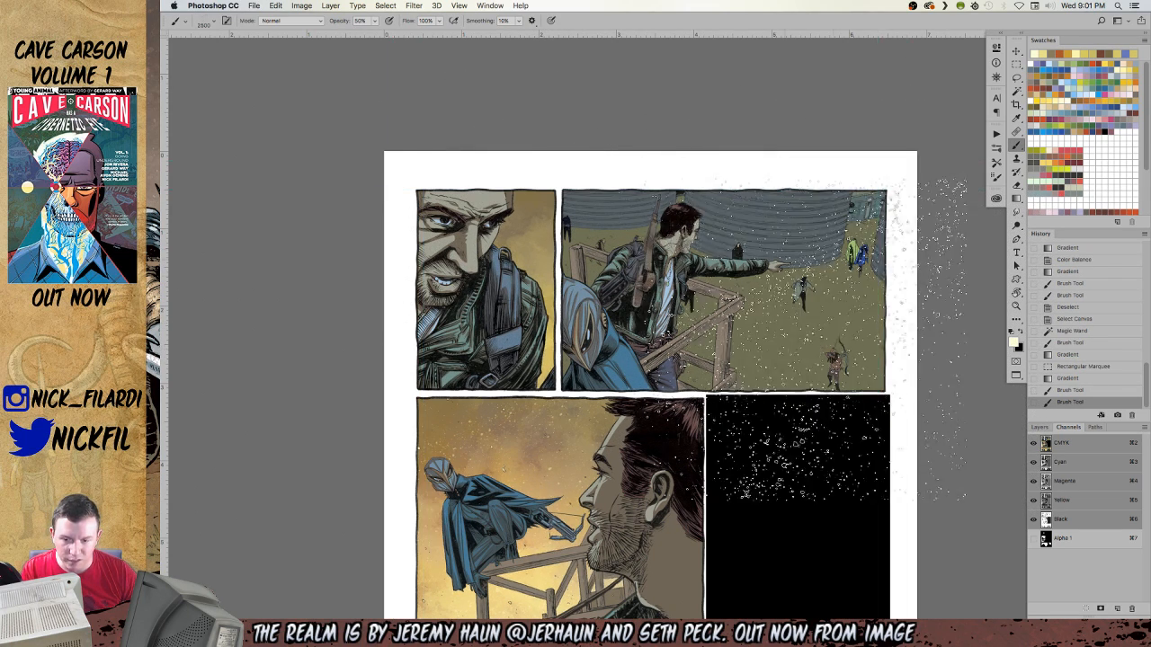
{"action": "key", "text": "m"}
{"action": "left_click_drag", "start_coordinate": [689, 286], "coordinate": [716, 201]}
{"action": "scroll", "coordinate": [717, 202], "scroll_direction": "down", "scroll_amount": 4}
{"action": "left_click_drag", "start_coordinate": [414, 142], "coordinate": [886, 622]}
{"action": "left_click_drag", "start_coordinate": [634, 273], "coordinate": [643, 594]}
Stamp pale cream stars over the top-left panel's sky at 50% brush opacity and clear the selection.
{"action": "key", "text": "b"}
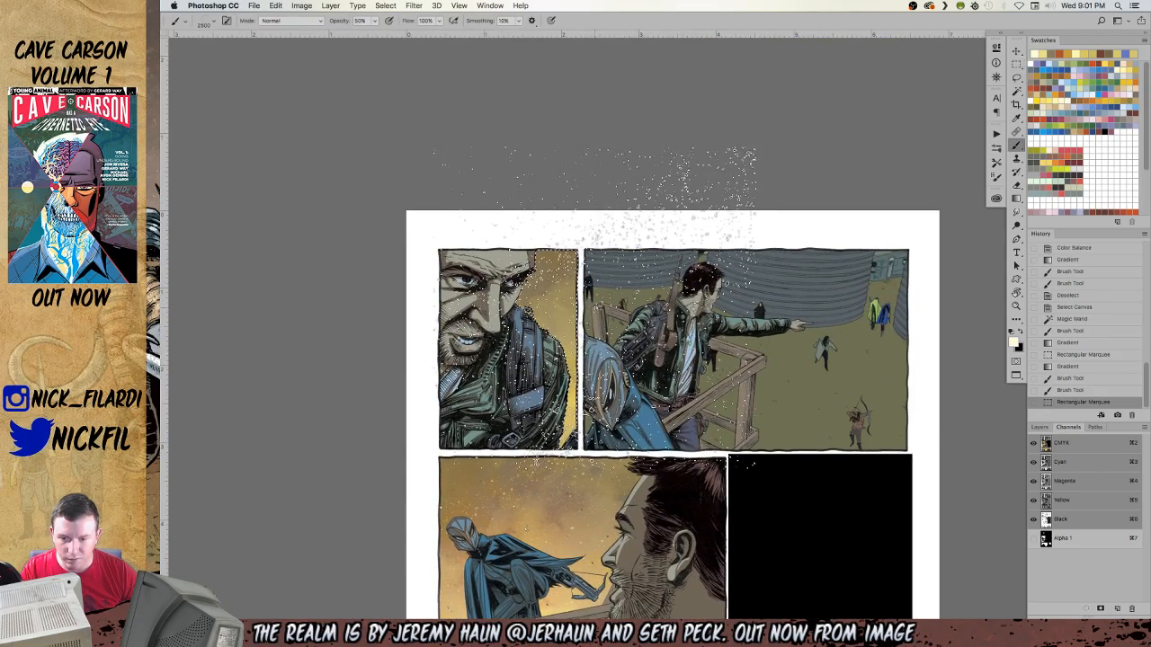
{"action": "left_click", "coordinate": [589, 322]}
{"action": "key", "text": "super+d"}
Select the blue cape areas of the crouching hooded figure with the Magic Wand.
{"action": "key", "text": "z"}
{"action": "left_click", "coordinate": [723, 317], "text": "alt"}
{"action": "left_click_drag", "start_coordinate": [670, 248], "coordinate": [624, 44]}
{"action": "key", "text": "b"}
{"action": "key", "text": "z"}
{"action": "left_click", "coordinate": [511, 251]}
{"action": "left_click", "coordinate": [510, 251]}
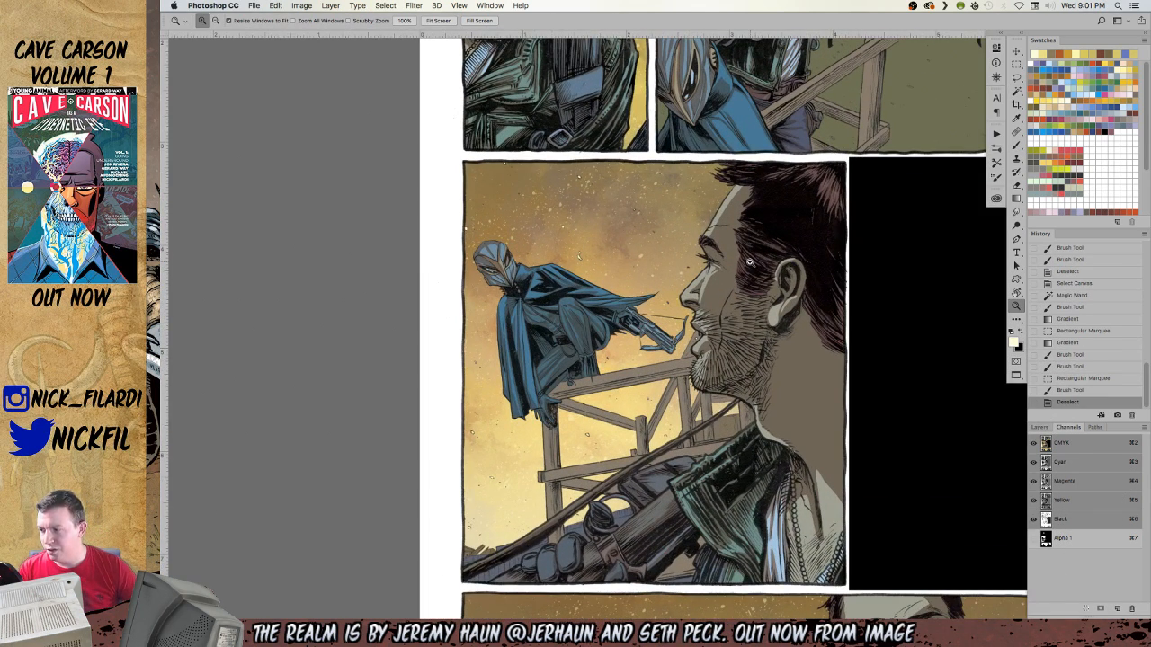
{"action": "key", "text": "w"}
{"action": "left_click", "coordinate": [532, 292]}
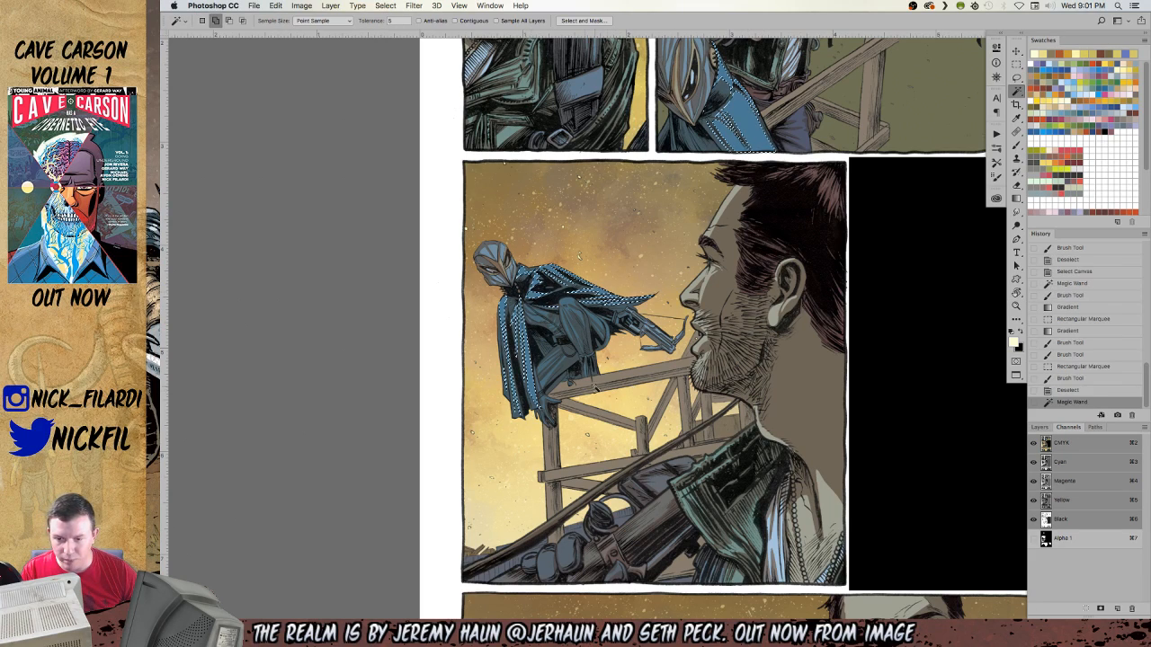
Shade the crouching hooded figure's blue cape with a gradient in Multiply mode, then clear the selection.
{"action": "key", "text": "g"}
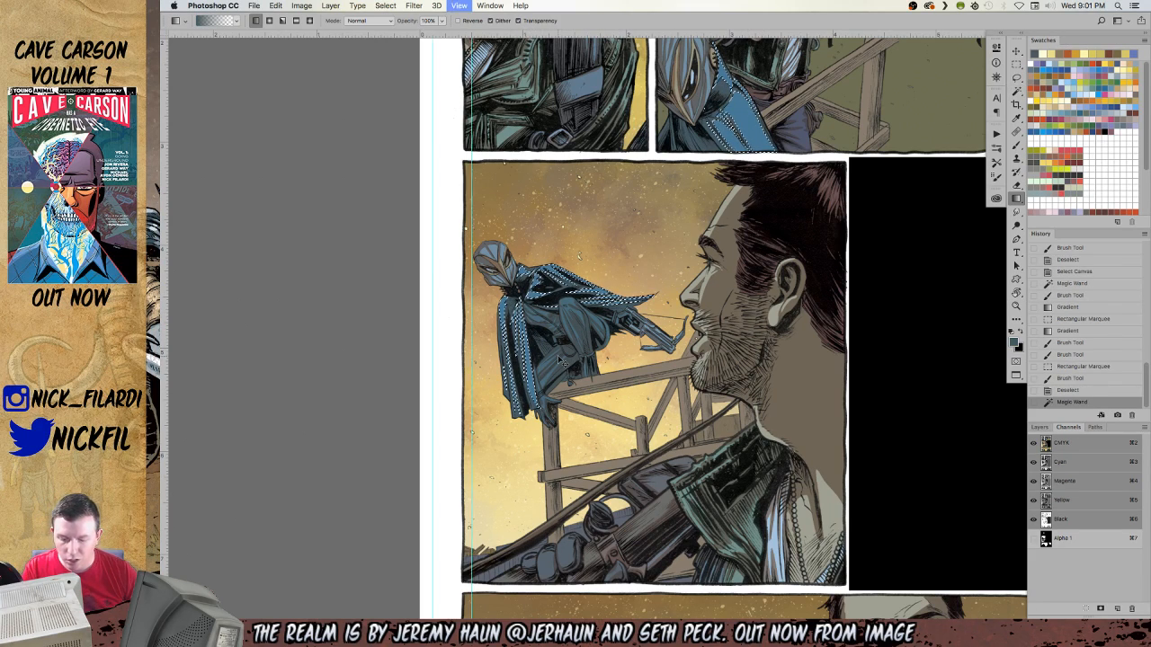
{"action": "key", "text": "super+h"}
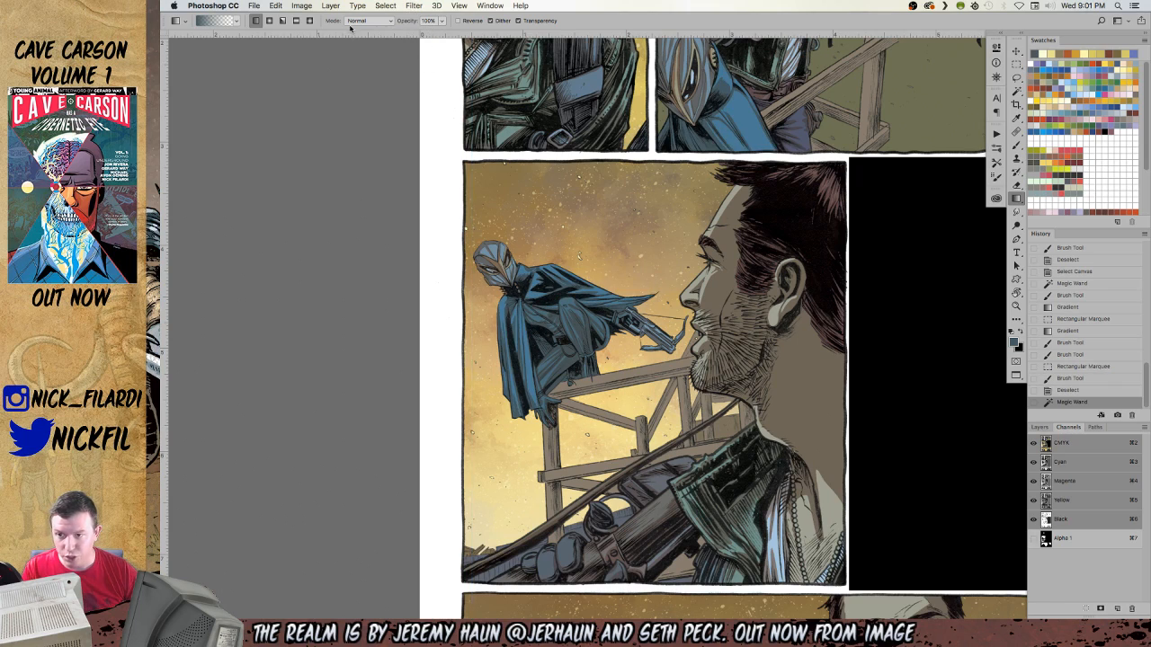
{"action": "left_click", "coordinate": [352, 22]}
{"action": "left_click", "coordinate": [361, 58]}
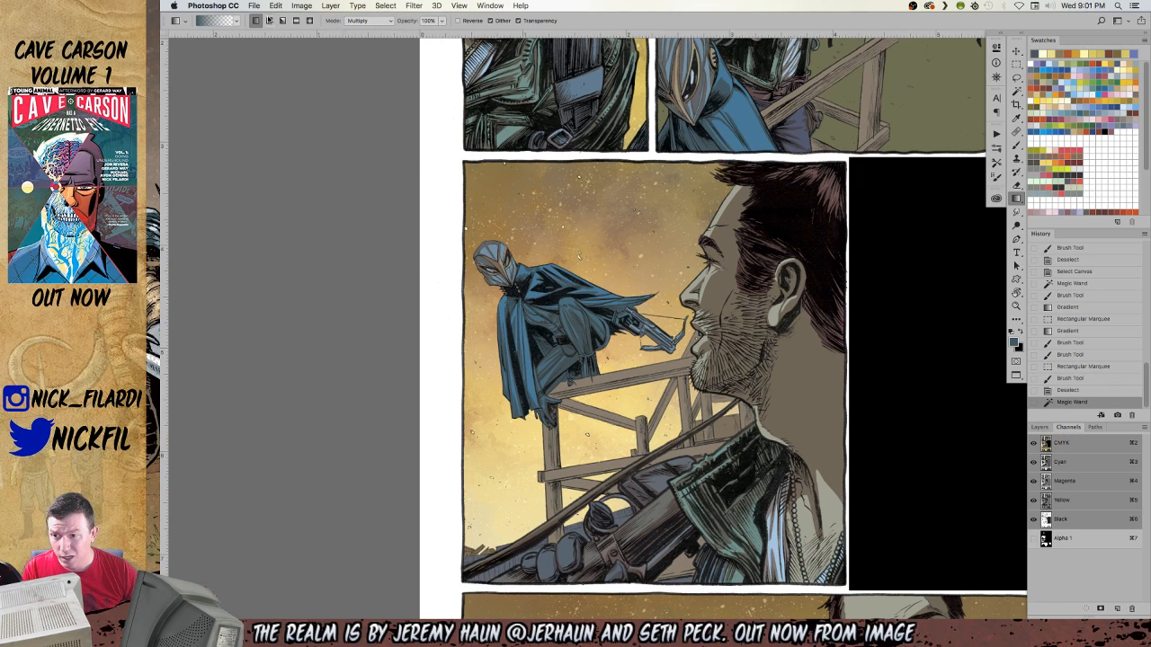
{"action": "left_click_drag", "start_coordinate": [577, 328], "coordinate": [594, 429]}
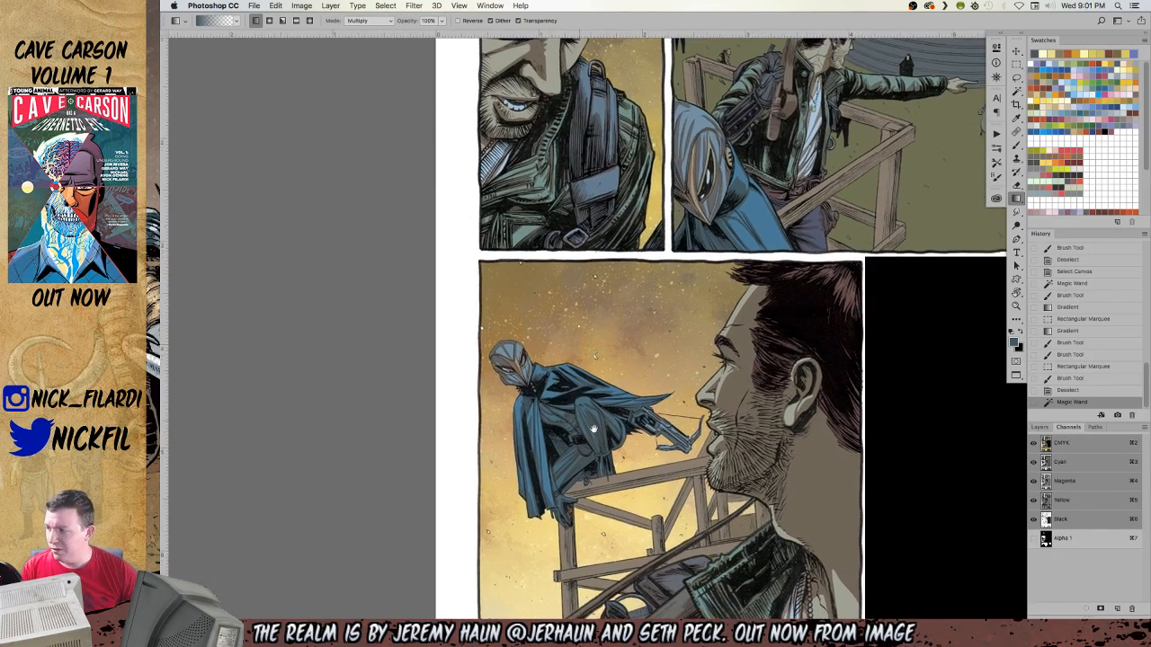
{"action": "left_click_drag", "start_coordinate": [569, 523], "coordinate": [549, 317]}
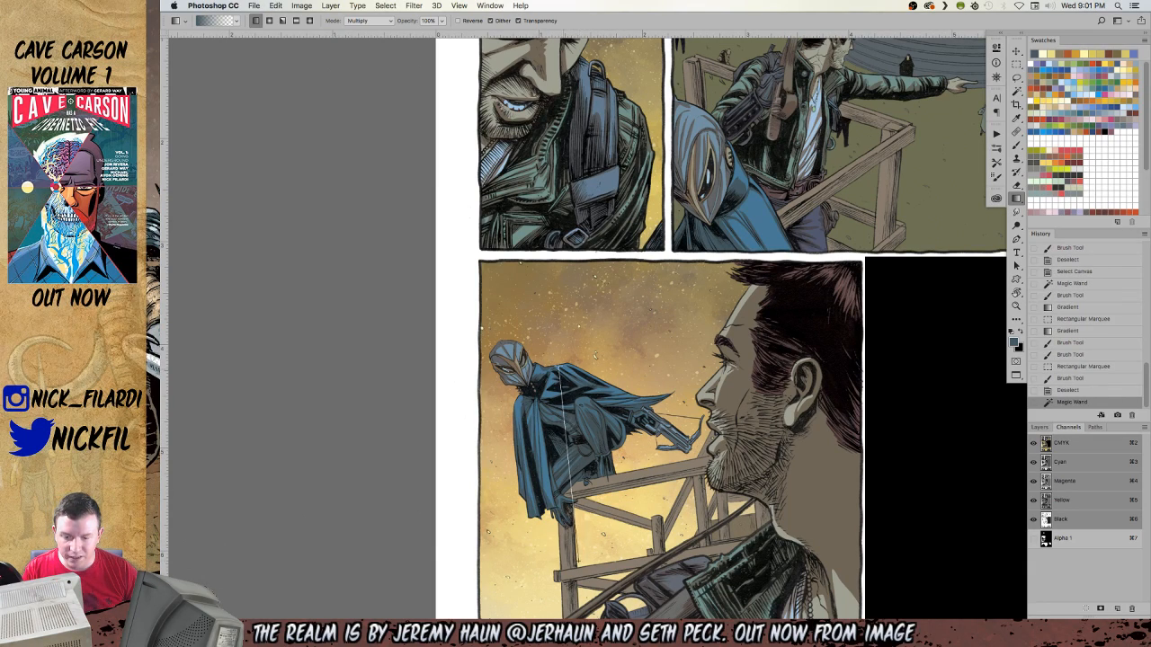
{"action": "left_click_drag", "start_coordinate": [593, 450], "coordinate": [587, 474]}
{"action": "key", "text": "super+d"}
Select the hooded figure's blue cape in the top-right panel with the Magic Wand and trim the selection with the Lasso.
{"action": "key", "text": "w"}
{"action": "left_click", "coordinate": [733, 216]}
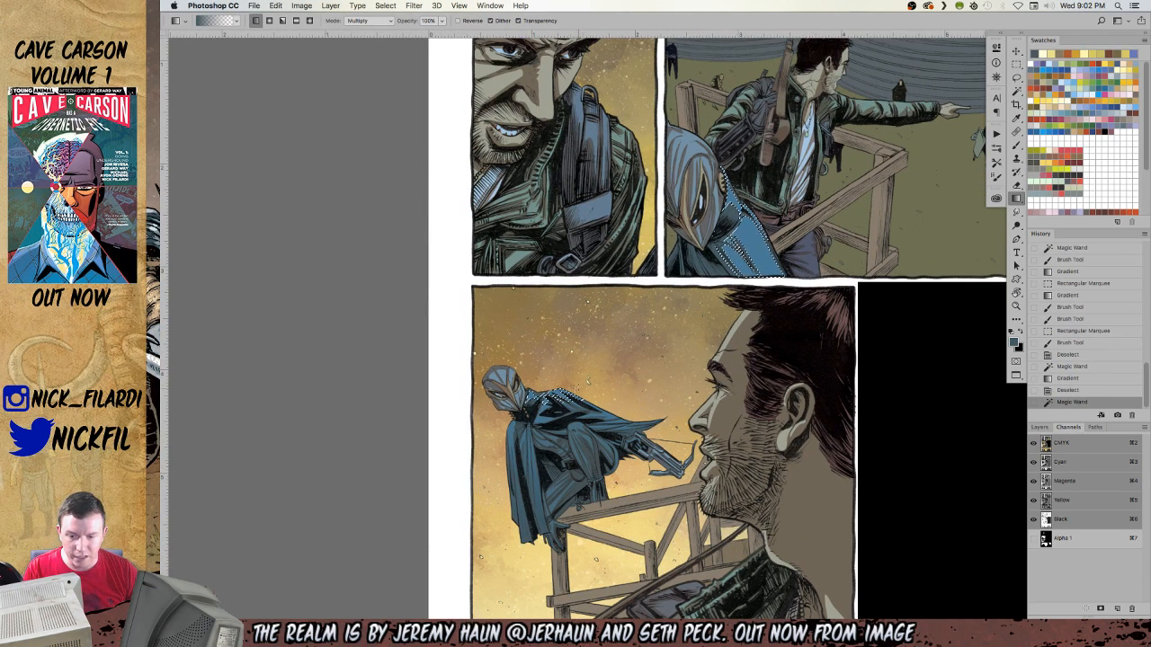
{"action": "key", "text": "l"}
{"action": "mouse_move", "coordinate": [616, 359]}
{"action": "left_mouse_down"}
{"action": "mouse_move", "coordinate": [661, 432]}
{"action": "mouse_move", "coordinate": [630, 365]}
{"action": "left_mouse_up"}
{"action": "left_click_drag", "start_coordinate": [524, 335], "coordinate": [360, 90]}
{"action": "left_click_drag", "start_coordinate": [612, 297], "coordinate": [661, 530]}
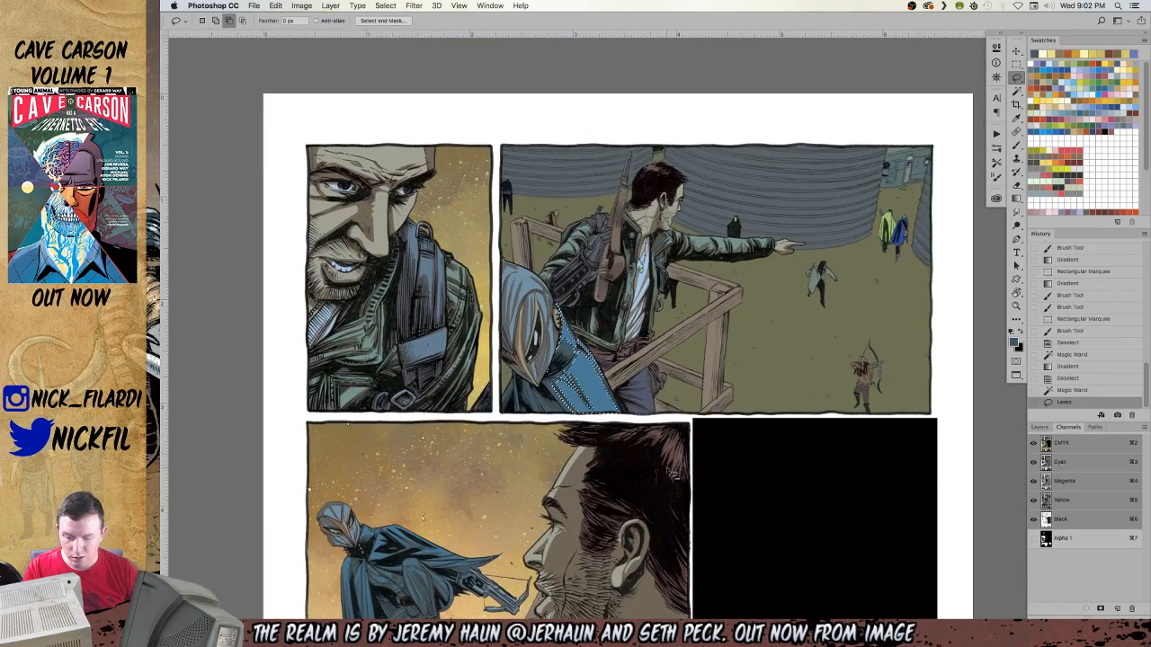
Darken the selected cape in the top-right panel with a Multiply gradient and clear the selection.
{"action": "key", "text": "g"}
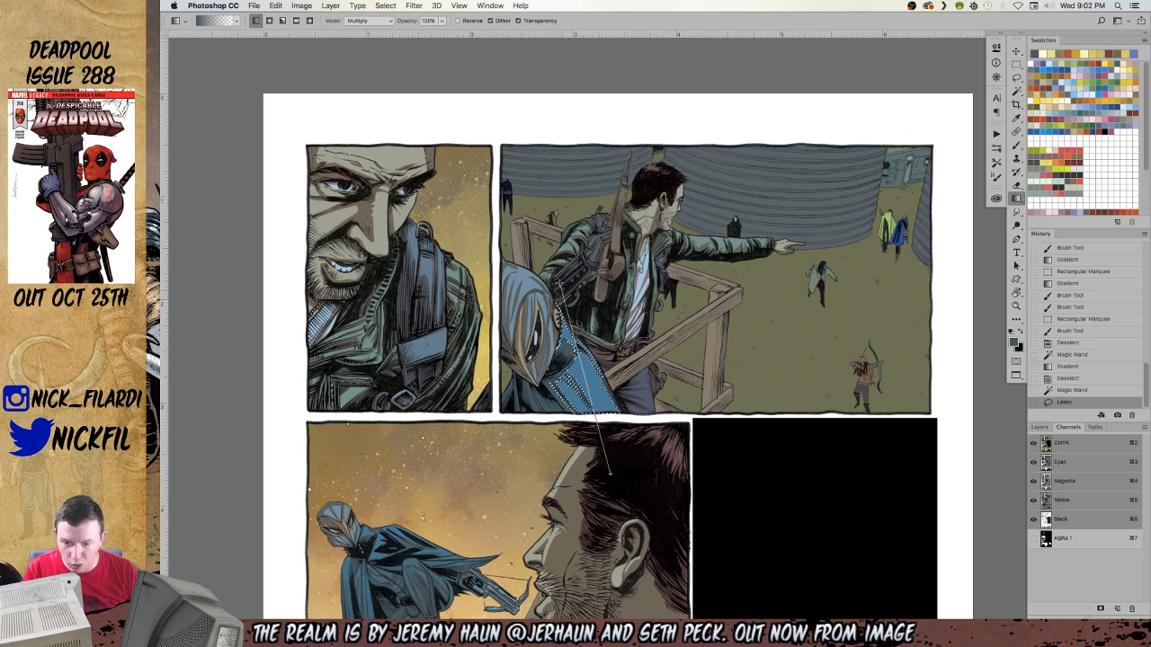
{"action": "left_click_drag", "start_coordinate": [610, 474], "coordinate": [610, 473]}
{"action": "key", "text": "super+d"}
{"action": "left_click_drag", "start_coordinate": [598, 359], "coordinate": [665, 398]}
{"action": "key", "text": "w"}
{"action": "left_click", "coordinate": [639, 340]}
{"action": "key", "text": "super+d"}
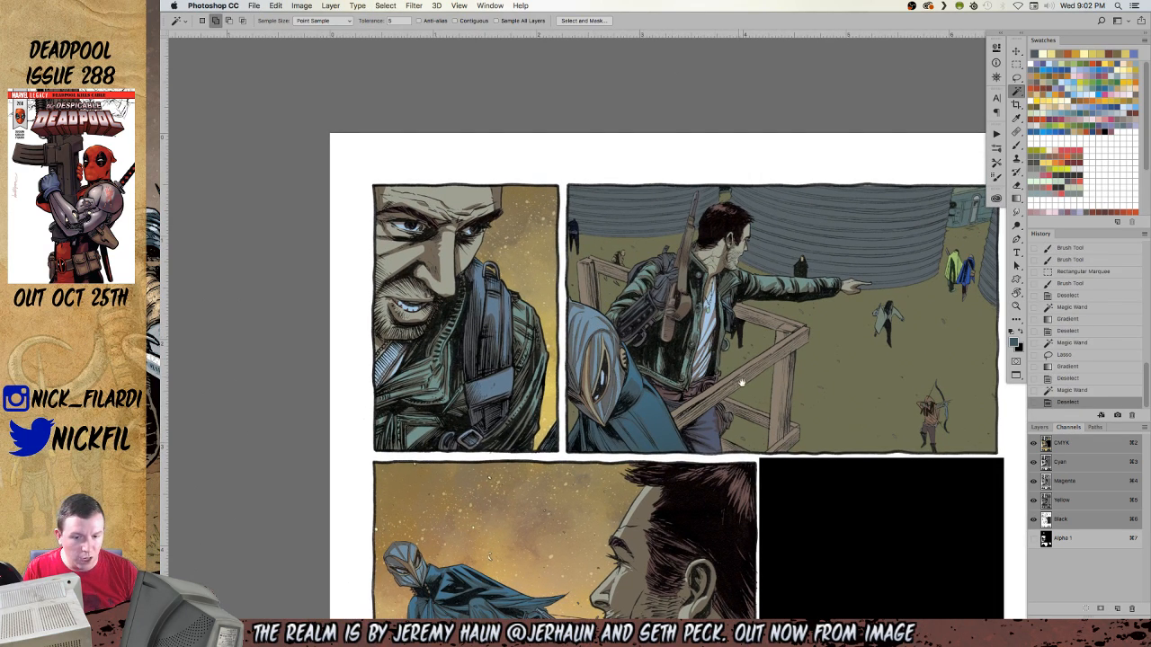
Examine the shaded capes and finished skies across all panels of the page.
{"action": "left_click_drag", "start_coordinate": [743, 382], "coordinate": [773, 136]}
{"action": "left_click_drag", "start_coordinate": [804, 307], "coordinate": [766, 150]}
{"action": "key", "text": "z"}
{"action": "left_click", "coordinate": [692, 241], "text": "alt"}
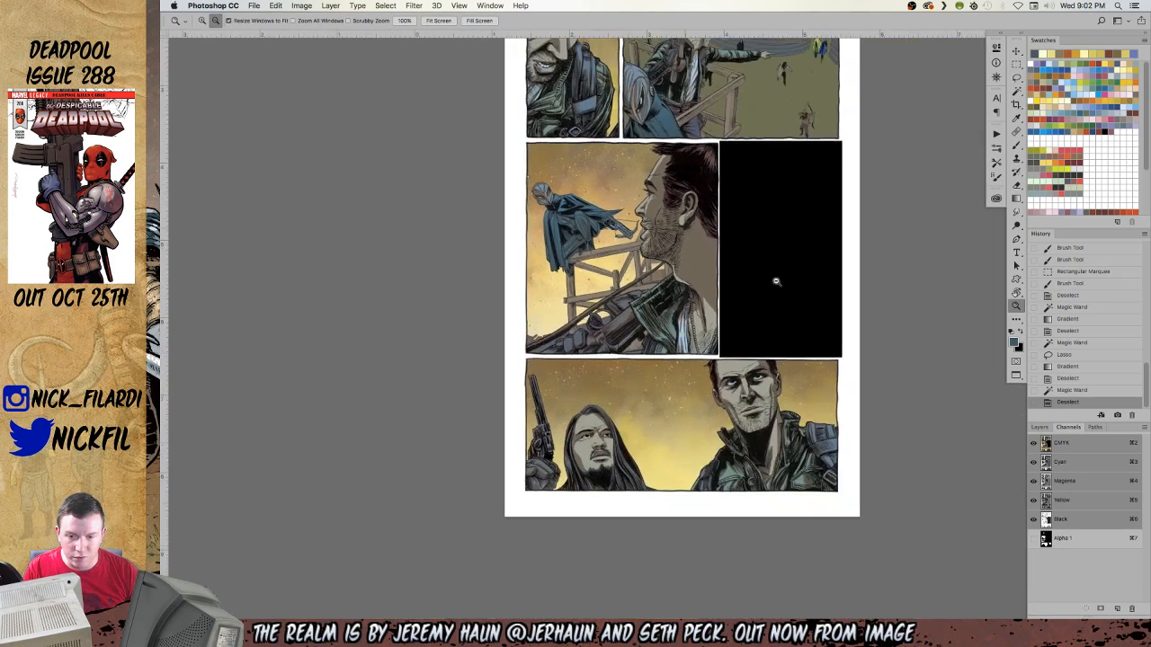
{"action": "left_click_drag", "start_coordinate": [776, 318], "coordinate": [725, 407]}
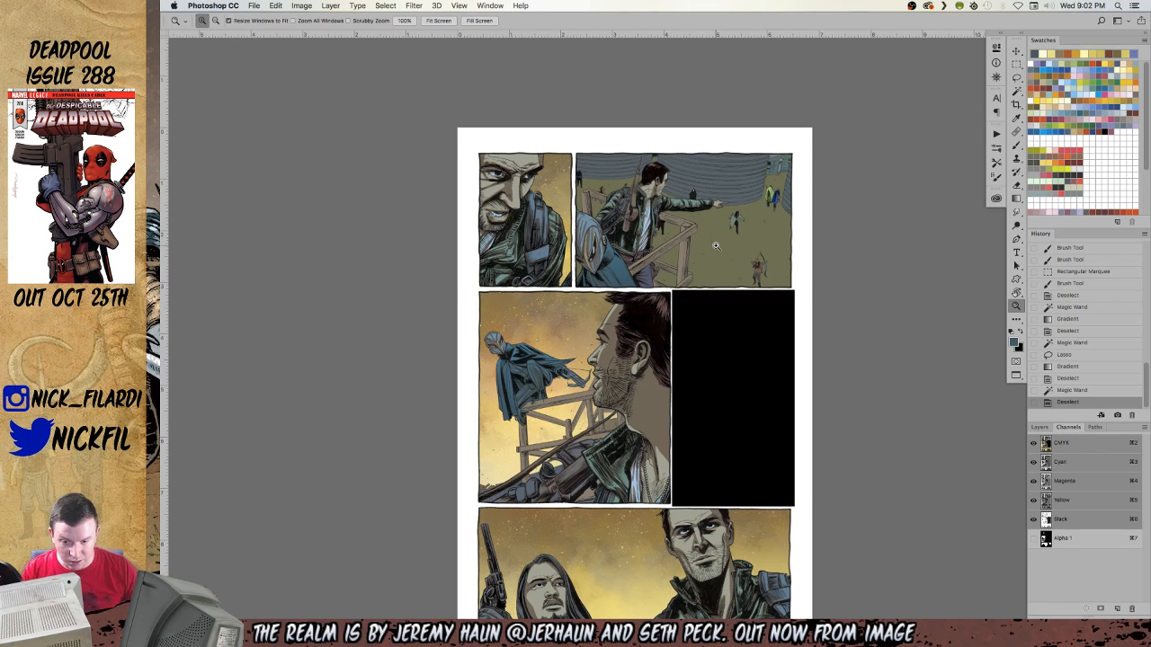
{"action": "left_click", "coordinate": [586, 301]}
{"action": "left_click_drag", "start_coordinate": [530, 232], "coordinate": [576, 187]}
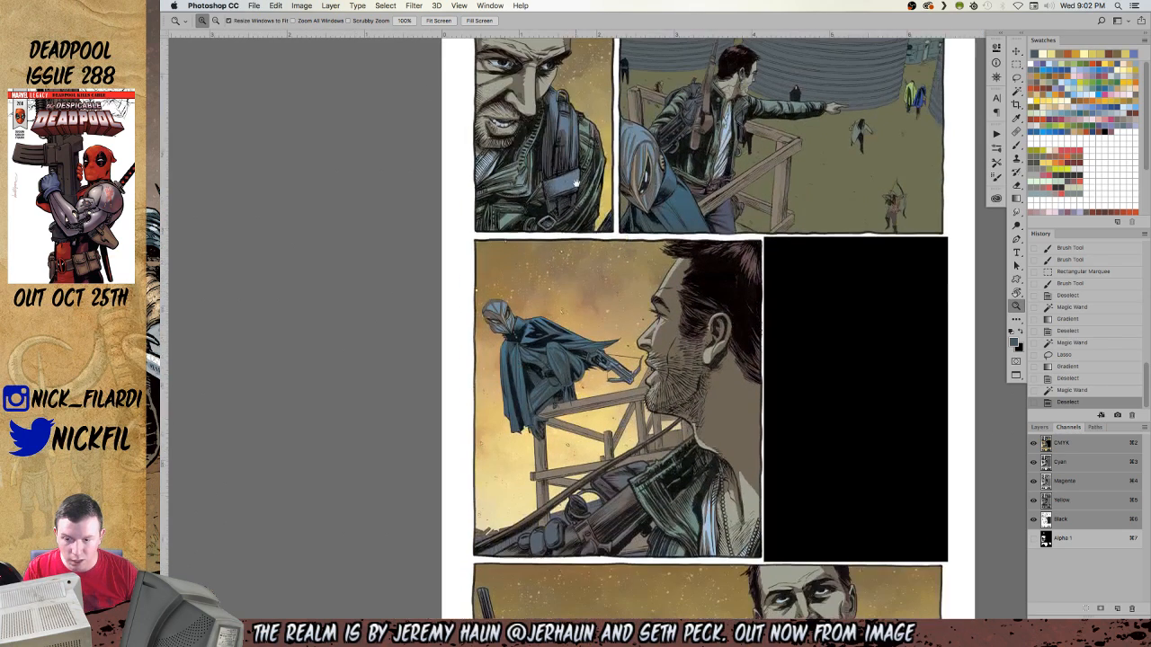
Show the comic page side by side with realm_04_25.tif, with the reference's hooded figure in view.
{"action": "key", "text": "f"}
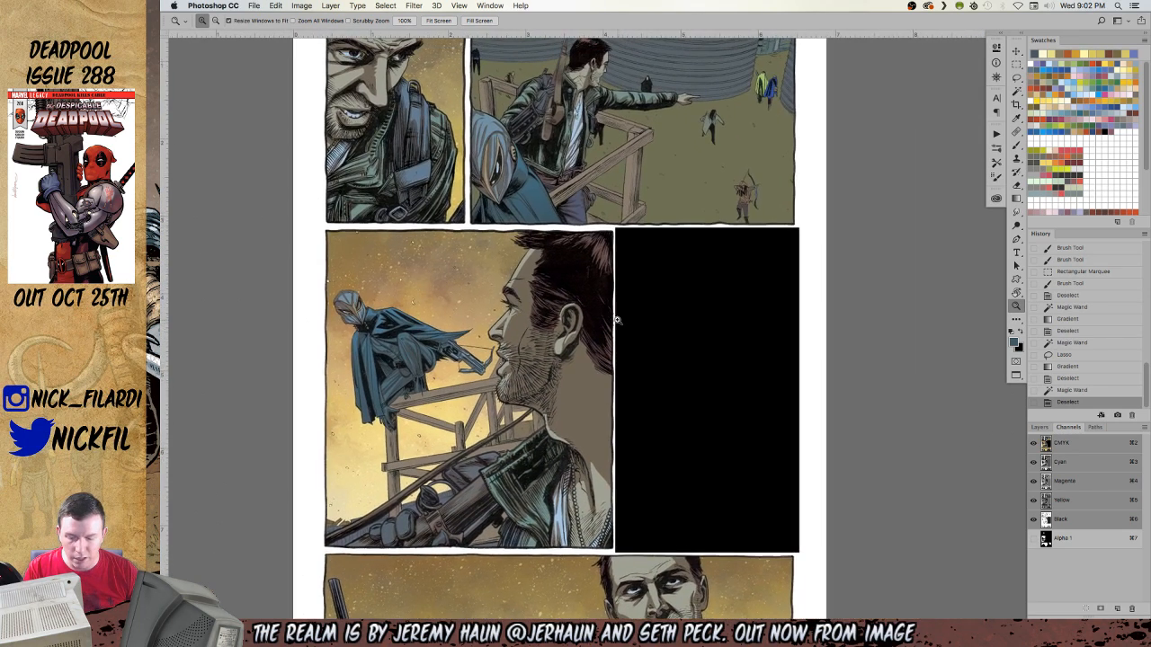
{"action": "key", "text": "f"}
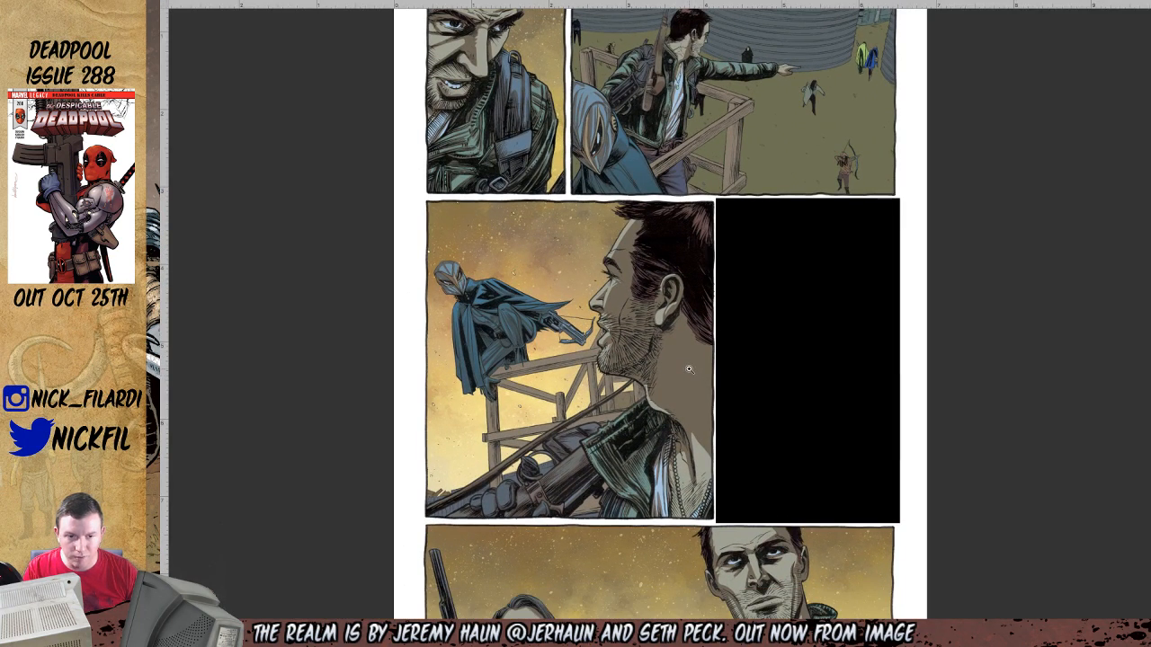
{"action": "key", "text": "f"}
{"action": "left_click", "coordinate": [804, 371]}
{"action": "left_click_drag", "start_coordinate": [754, 428], "coordinate": [930, 435]}
{"action": "left_click_drag", "start_coordinate": [839, 485], "coordinate": [931, 428]}
{"action": "left_click", "coordinate": [827, 468]}
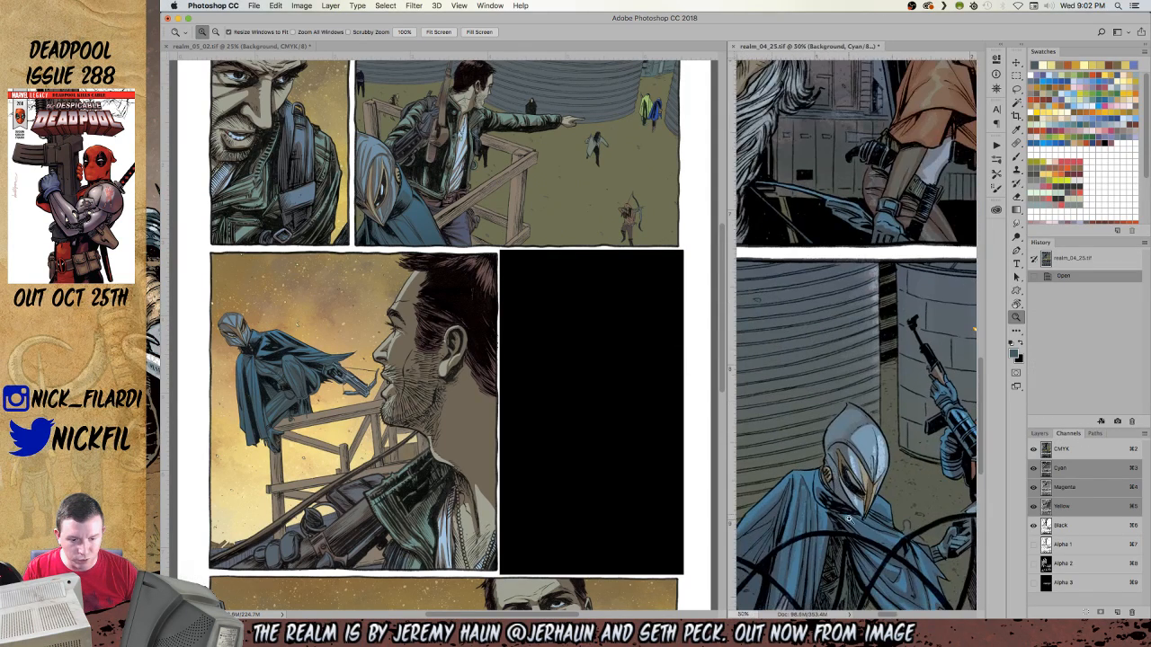
Switch from the Brush to the Pencil tool on the comic page and clear the hood selection.
{"action": "key", "text": "b"}
{"action": "left_click", "coordinate": [345, 170]}
{"action": "key", "text": "super+z"}
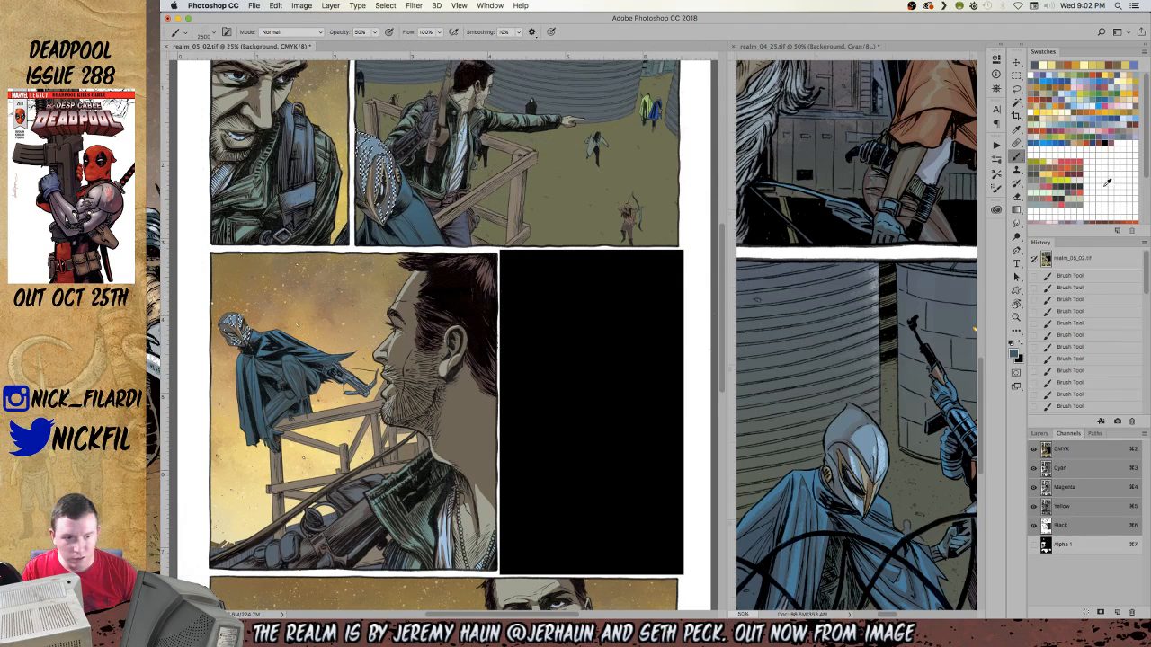
{"action": "left_click", "coordinate": [1017, 160], "text": "alt"}
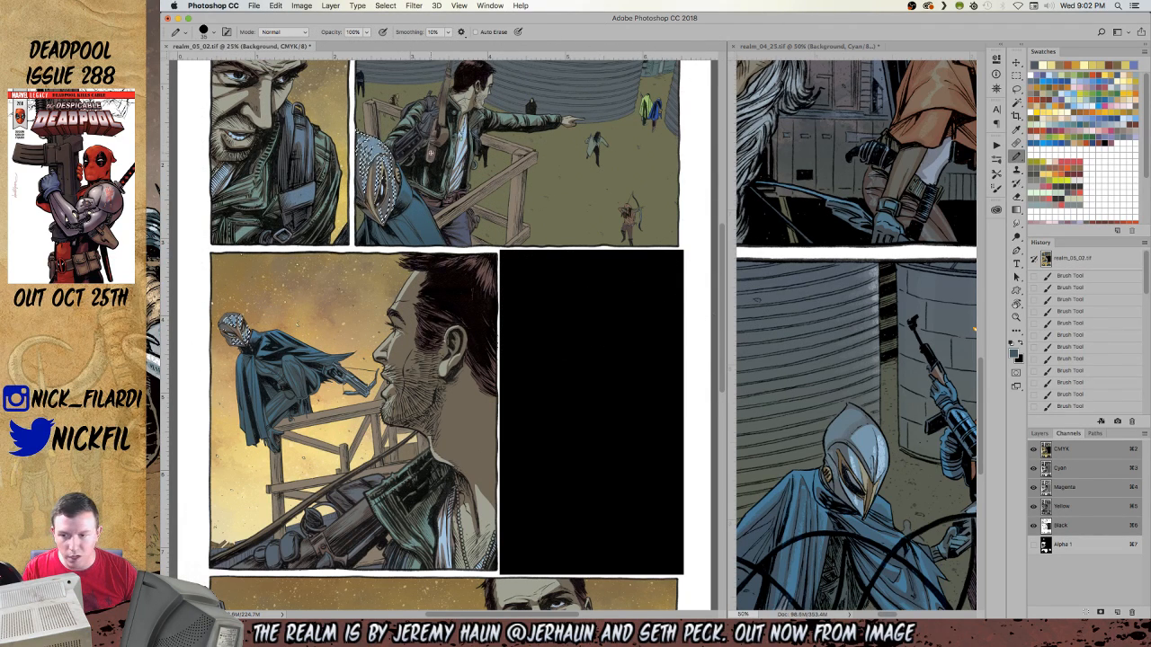
{"action": "mouse_move", "coordinate": [368, 215]}
{"action": "left_mouse_down"}
{"action": "mouse_move", "coordinate": [416, 238]}
{"action": "mouse_move", "coordinate": [420, 308]}
{"action": "left_mouse_up"}
Select the hooded figure's gray-blue hood with the Magic Wand, fill it with the hood color sampled from realm_04_25.tif, and deselect.
{"action": "key", "text": "w"}
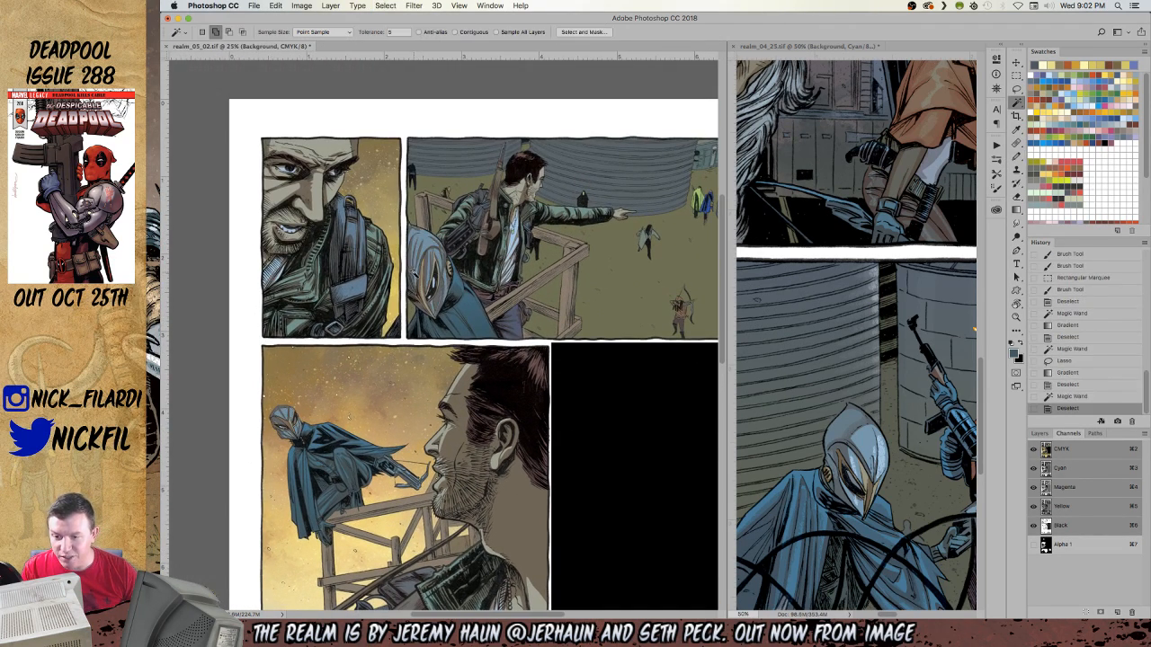
{"action": "left_click", "coordinate": [429, 255]}
{"action": "key", "text": "b"}
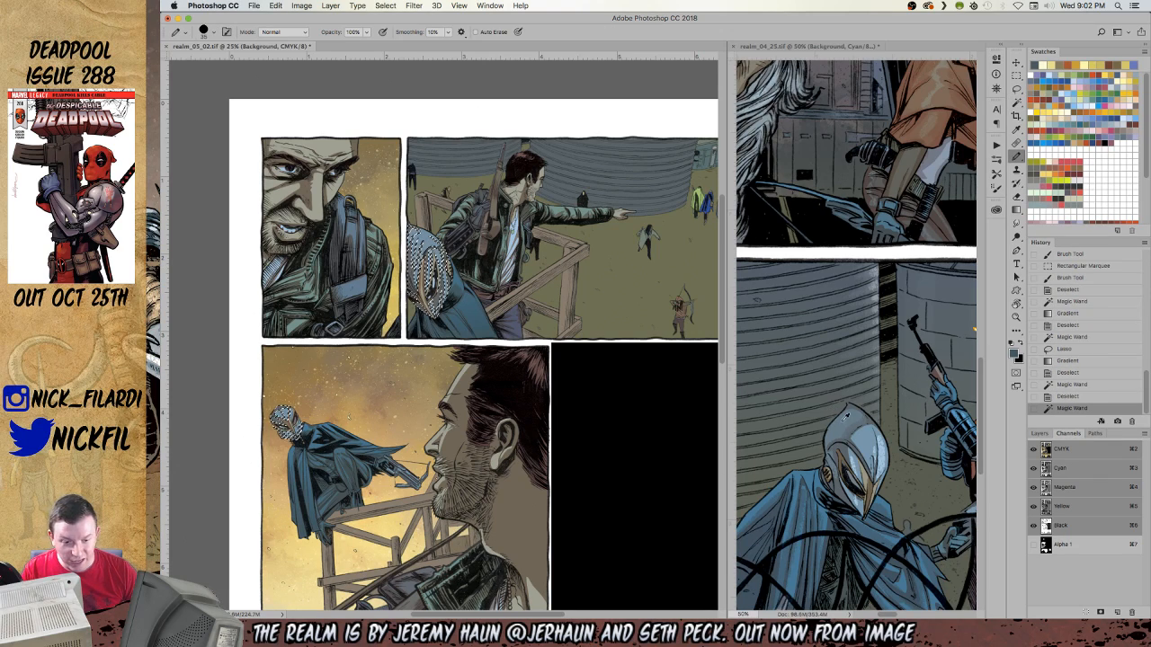
{"action": "left_click", "coordinate": [846, 447], "text": "alt"}
{"action": "key", "text": "alt+BackSpace"}
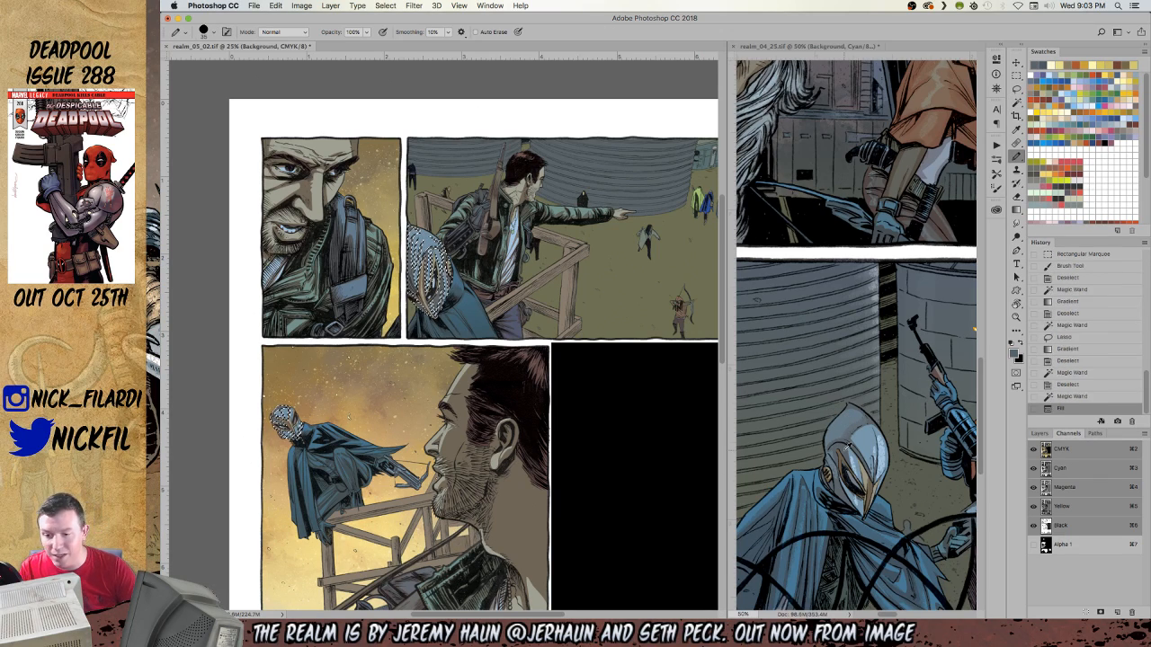
{"action": "left_click", "coordinate": [540, 278]}
{"action": "key", "text": "super+space"}
{"action": "type", "text": "zz"}
{"action": "left_click", "coordinate": [540, 278]}
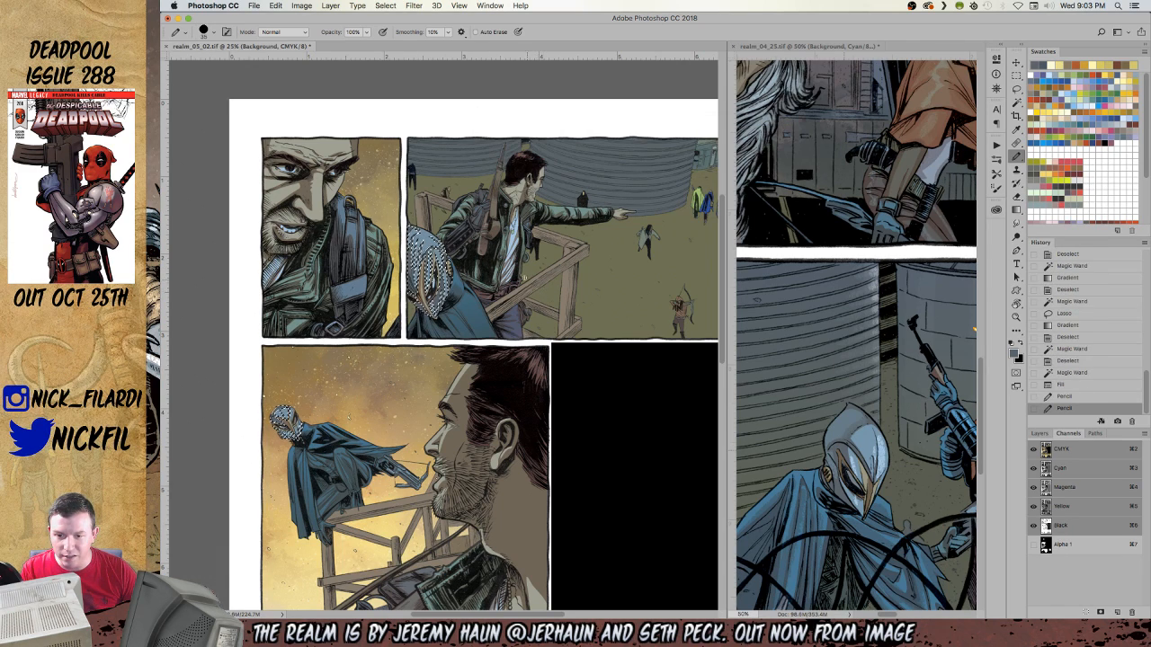
{"action": "key", "text": "ctrl+d"}
Select the tan stripes on the figure's mask, fill them with the stripe color sampled from realm_04_25.tif, and deselect.
{"action": "key", "text": "w"}
{"action": "scroll", "coordinate": [442, 296], "scroll_direction": "up", "scroll_amount": 3}
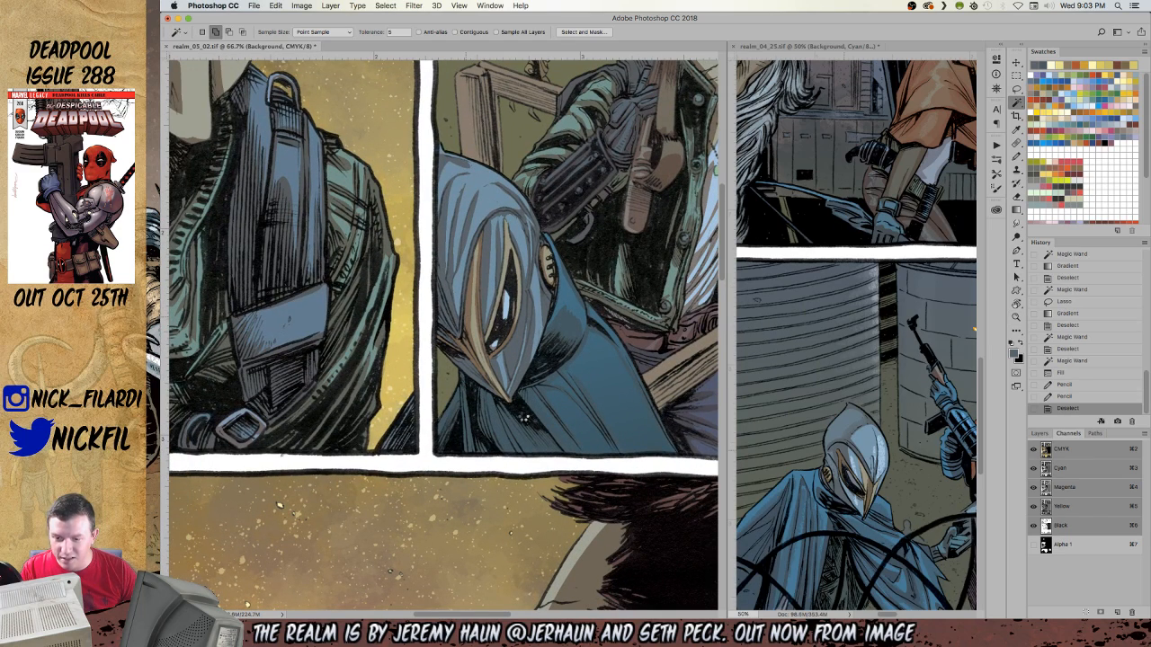
{"action": "left_click", "coordinate": [514, 416]}
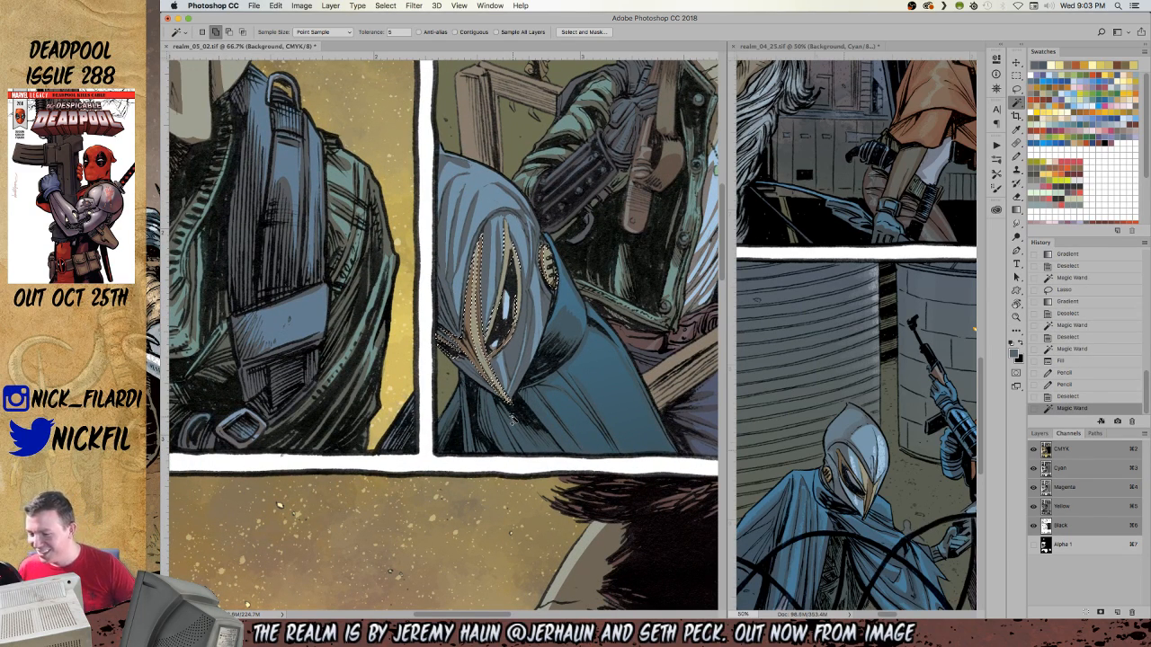
{"action": "key", "text": "b"}
{"action": "left_click", "coordinate": [874, 492], "text": "alt"}
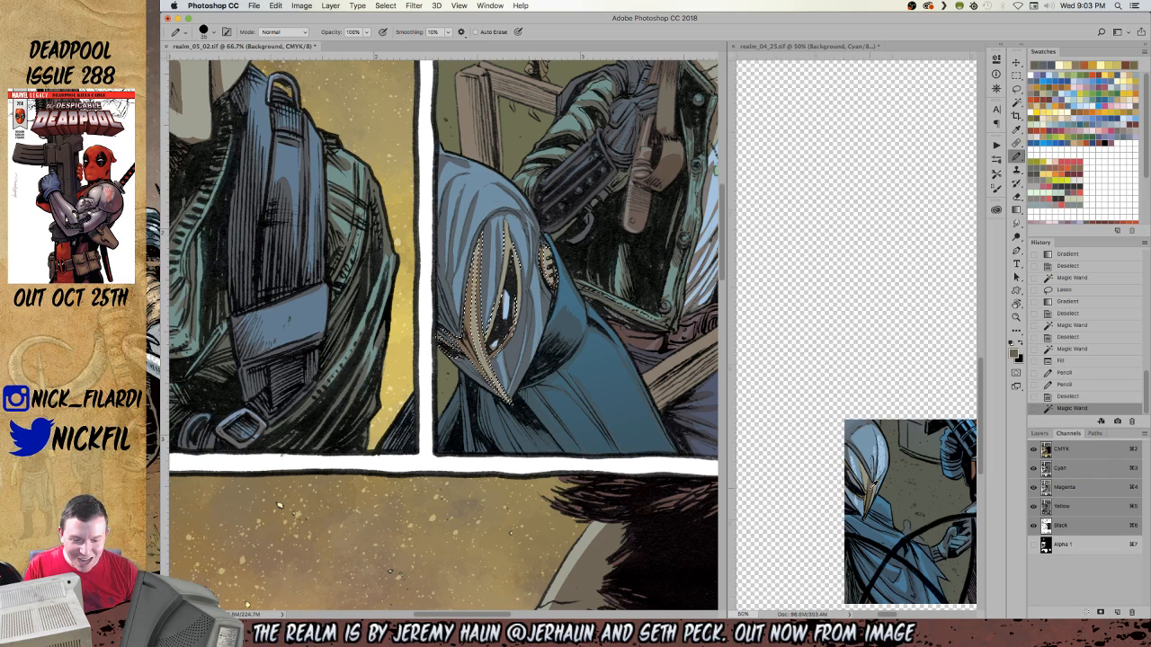
{"action": "key", "text": "alt+BackSpace"}
{"action": "key", "text": "super+d"}
{"action": "key", "text": "z"}
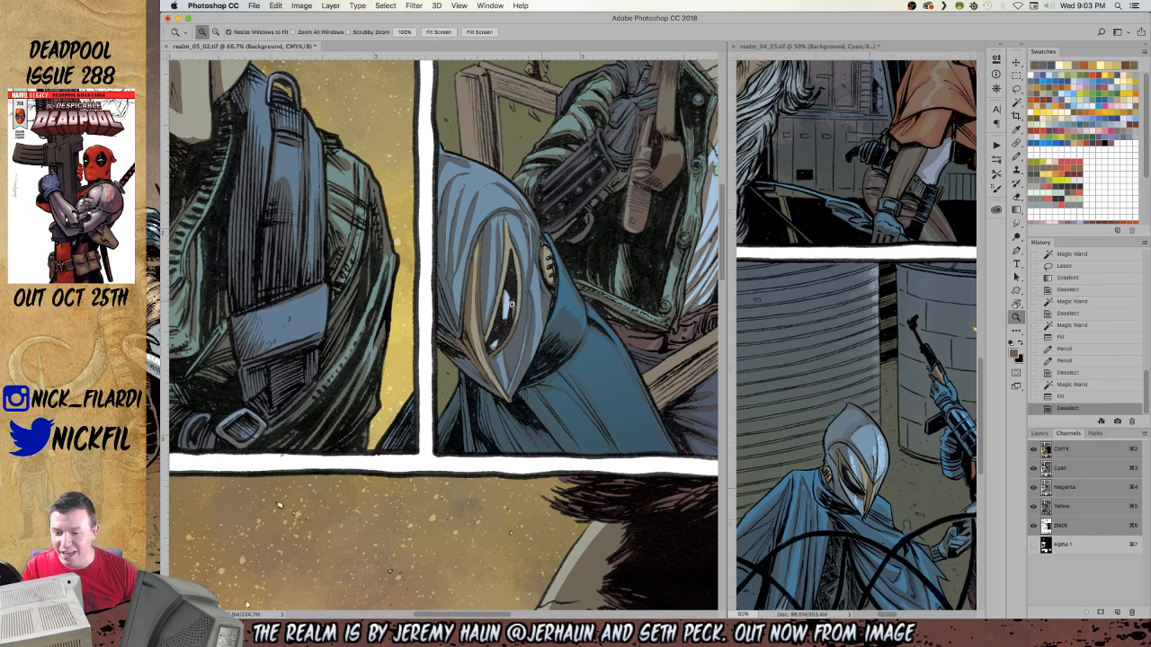
{"action": "left_click", "coordinate": [518, 293], "text": "alt"}
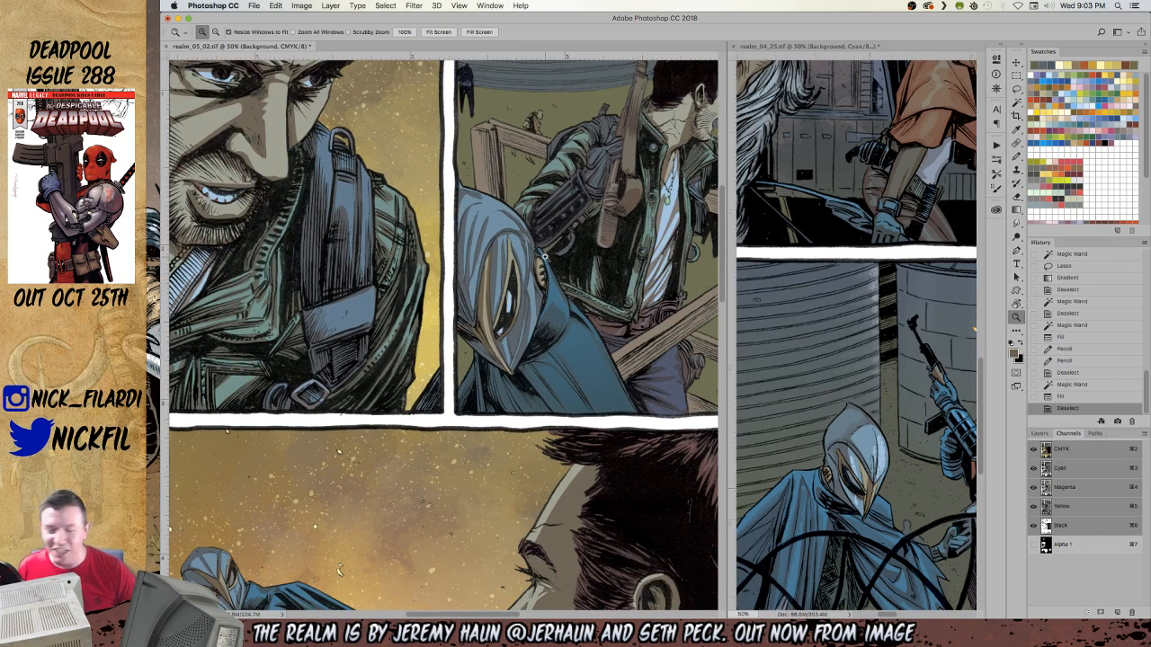
Select the tan markings on the hooded figure's mask in the second panel and fill them with a new colour.
{"action": "key", "text": "w"}
{"action": "left_click", "coordinate": [514, 286]}
{"action": "key", "text": "b"}
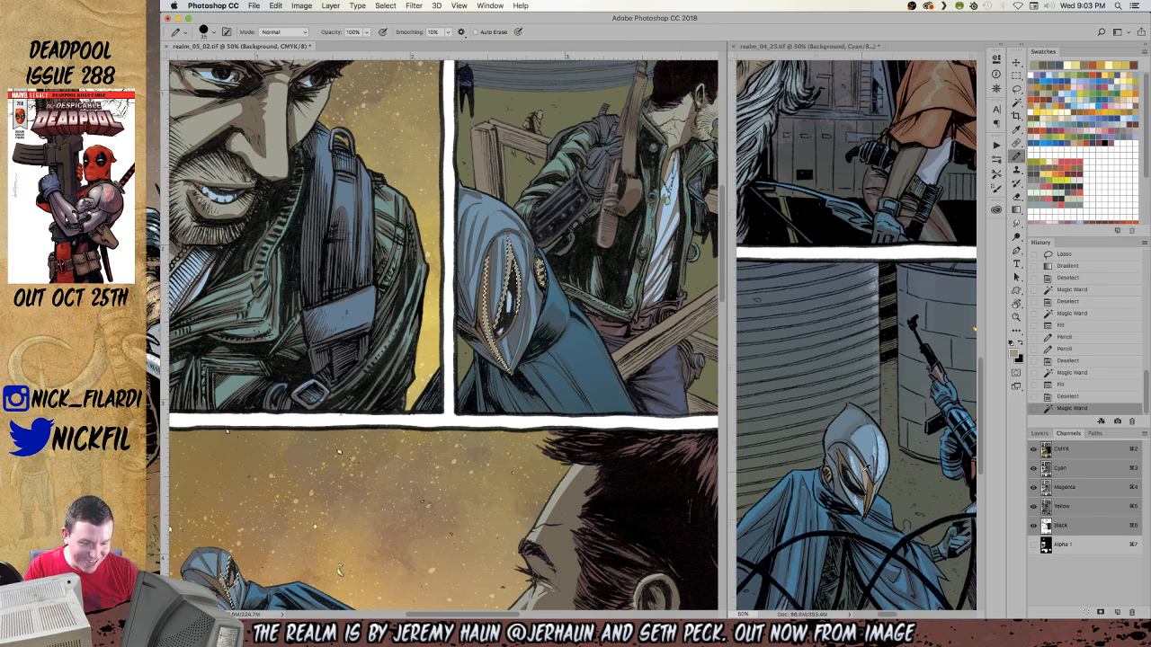
{"action": "key", "text": "super+d"}
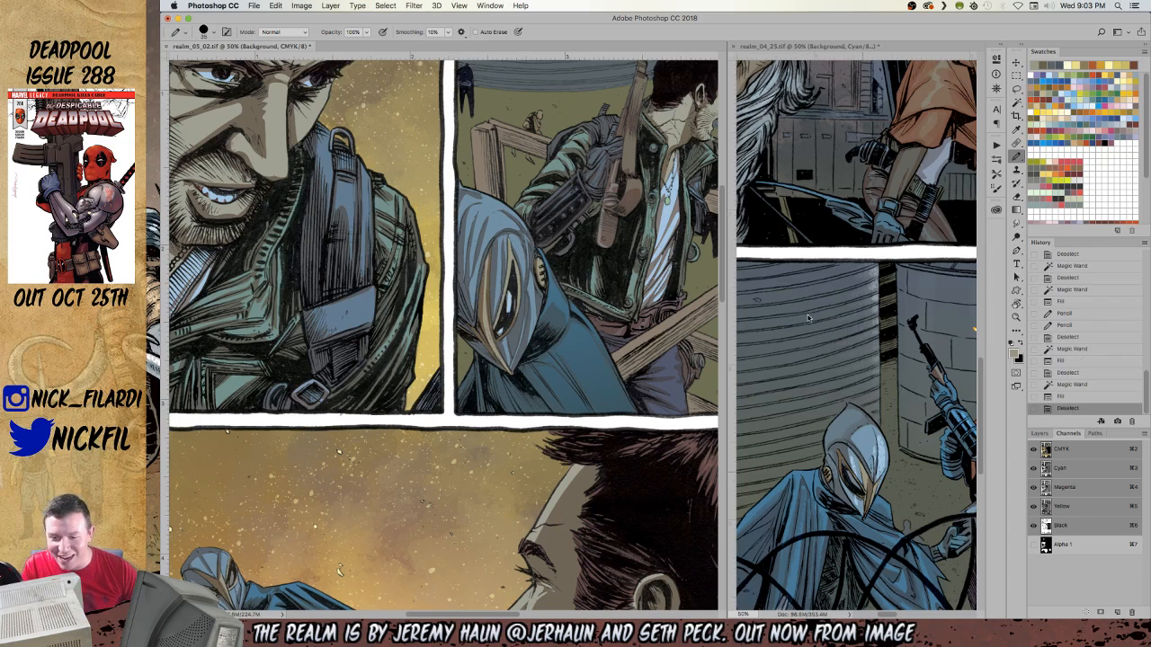
Sample the rifleman's jacket colour from the realm_04_25.tif reference page and fill part of the man's clothing in the first panel with it.
{"action": "key", "text": "z"}
{"action": "left_click", "coordinate": [568, 279], "text": "alt"}
{"action": "left_click_drag", "start_coordinate": [585, 348], "coordinate": [584, 384]}
{"action": "mouse_move", "coordinate": [850, 368]}
{"action": "left_mouse_down"}
{"action": "mouse_move", "coordinate": [762, 385]}
{"action": "mouse_move", "coordinate": [656, 367]}
{"action": "left_mouse_up"}
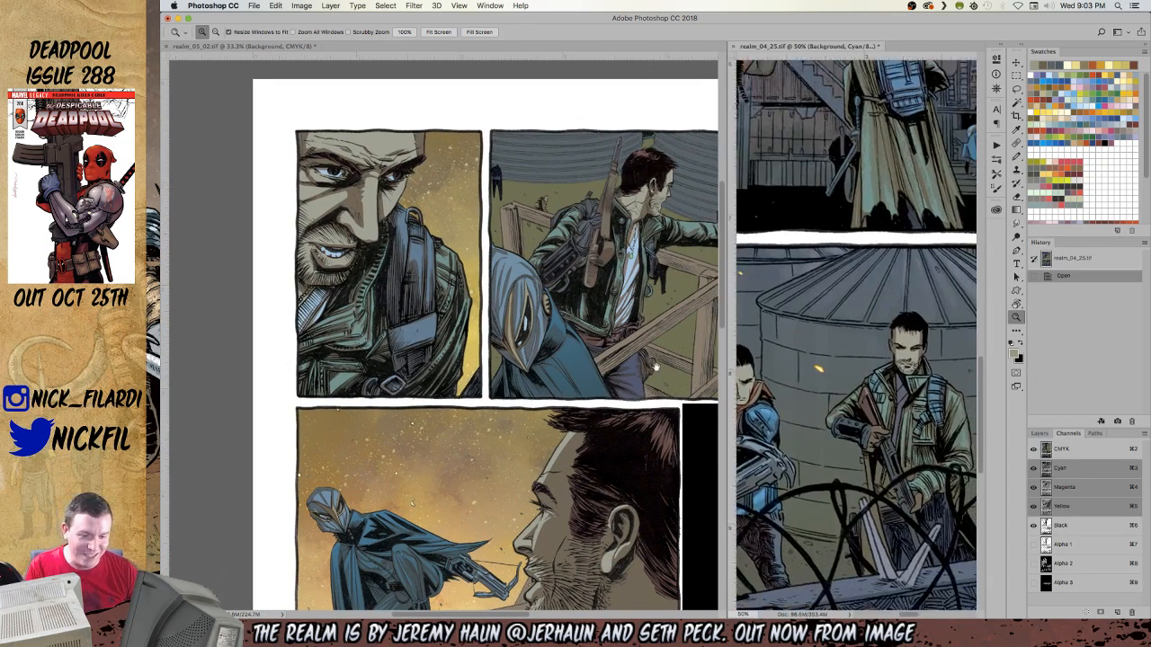
{"action": "left_click_drag", "start_coordinate": [886, 370], "coordinate": [860, 351]}
{"action": "key", "text": "b"}
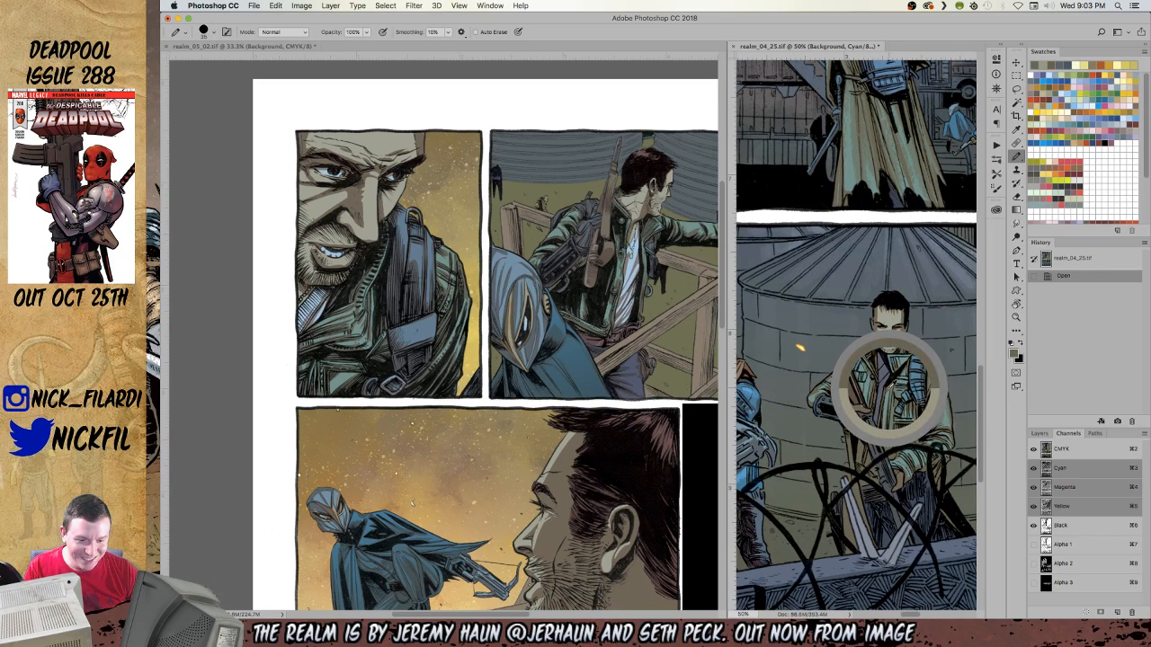
{"action": "key", "text": "w"}
{"action": "left_click", "coordinate": [355, 317]}
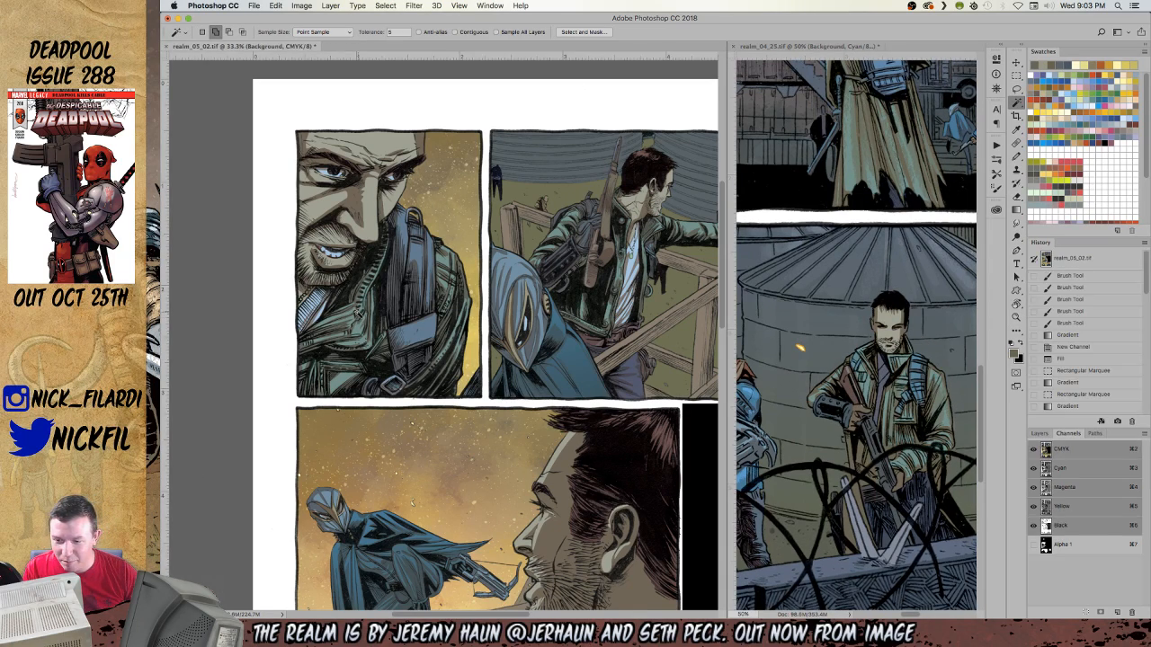
{"action": "left_click", "coordinate": [400, 312]}
{"action": "key", "text": "alt+BackSpace"}
{"action": "key", "text": "super+d"}
Select the rifle on the pointing man's back in the second panel and colour it with a faded fill.
{"action": "left_click_drag", "start_coordinate": [439, 344], "coordinate": [455, 273]}
{"action": "left_click", "coordinate": [906, 390]}
{"action": "left_click_drag", "start_coordinate": [905, 389], "coordinate": [786, 375]}
{"action": "key", "text": "z"}
{"action": "left_click", "coordinate": [853, 371], "text": "alt"}
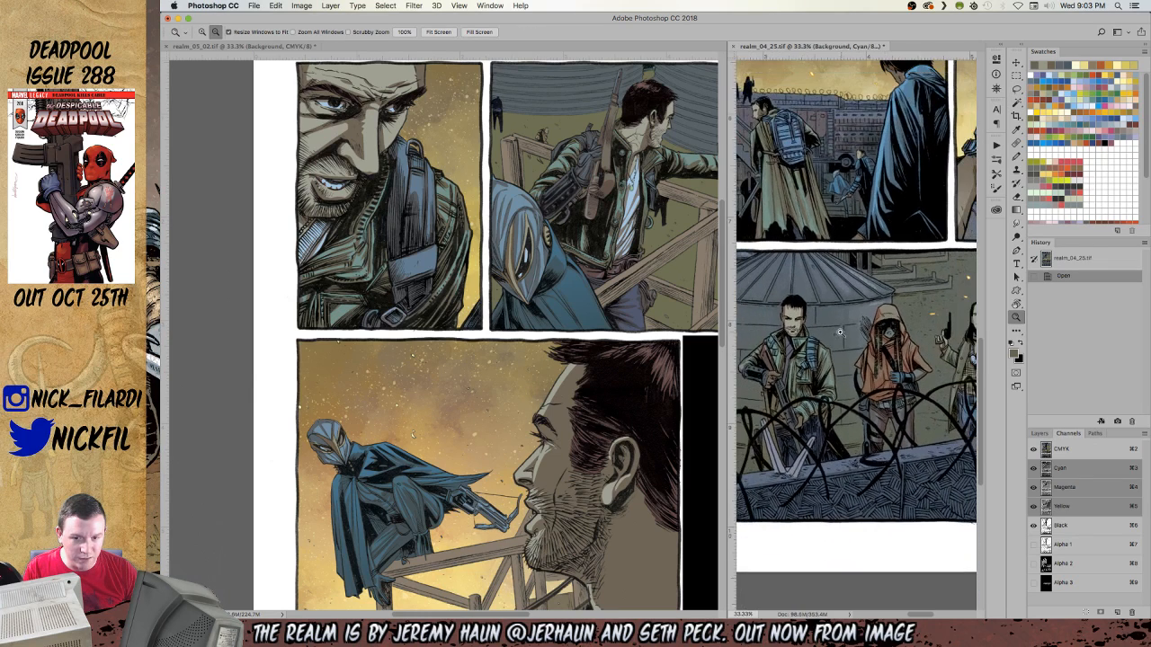
{"action": "left_click", "coordinate": [571, 162]}
{"action": "key", "text": "w"}
{"action": "left_click", "coordinate": [607, 174]}
{"action": "left_click", "coordinate": [611, 187]}
{"action": "left_click", "coordinate": [657, 200]}
{"action": "left_click_drag", "start_coordinate": [785, 236], "coordinate": [791, 424]}
{"action": "left_click", "coordinate": [570, 287]}
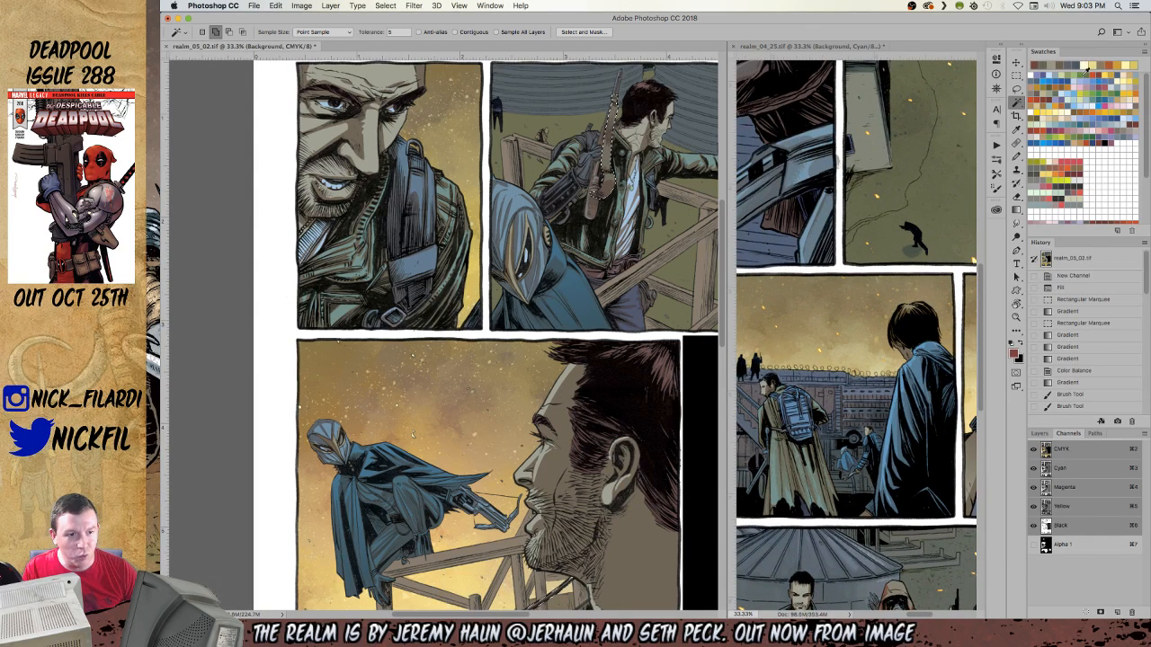
{"action": "left_click", "coordinate": [1088, 72]}
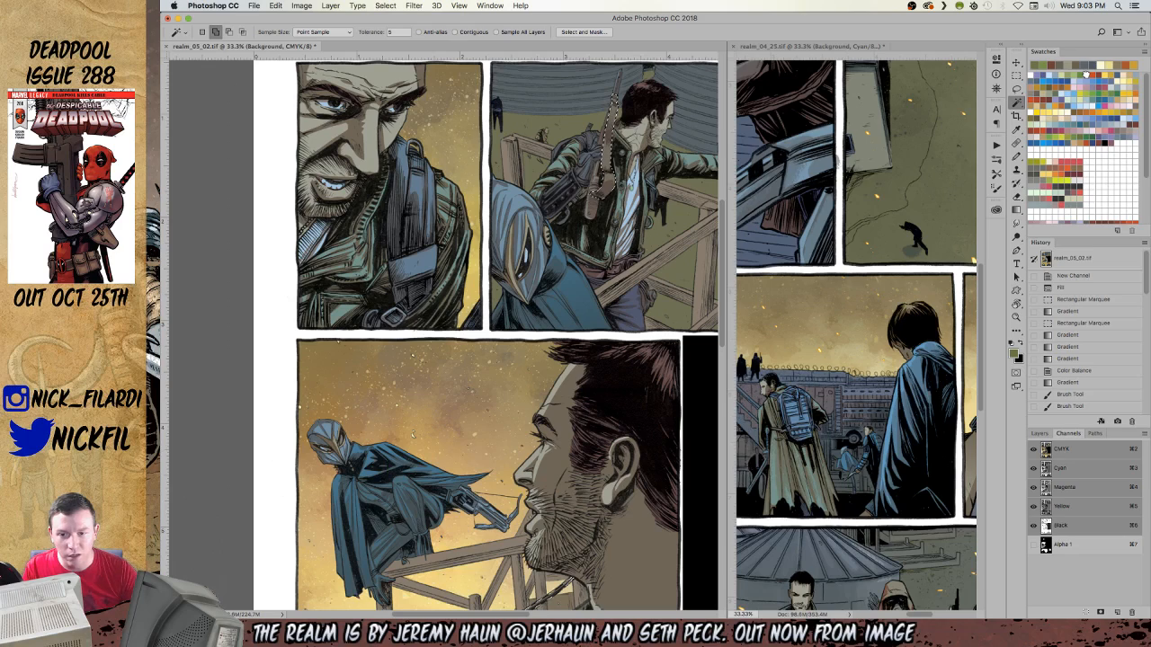
{"action": "key", "text": "ctrl+d"}
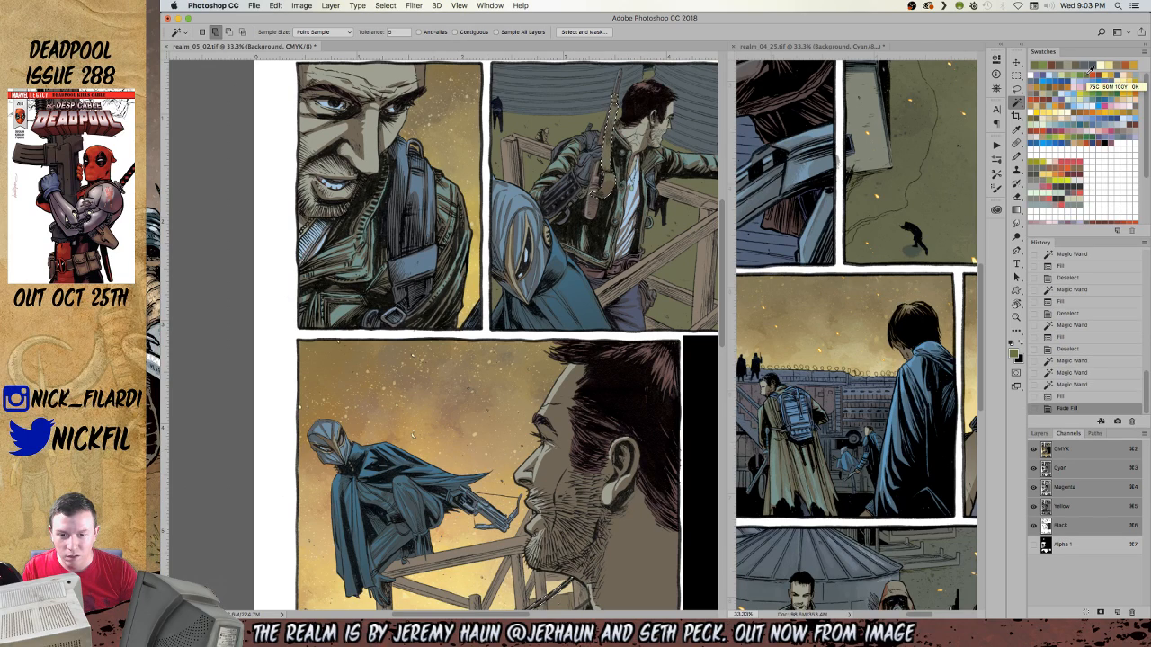
Select the pointing man's light shirt in the second panel with the Magic Wand and sample a grey for the gradient.
{"action": "key", "text": "z"}
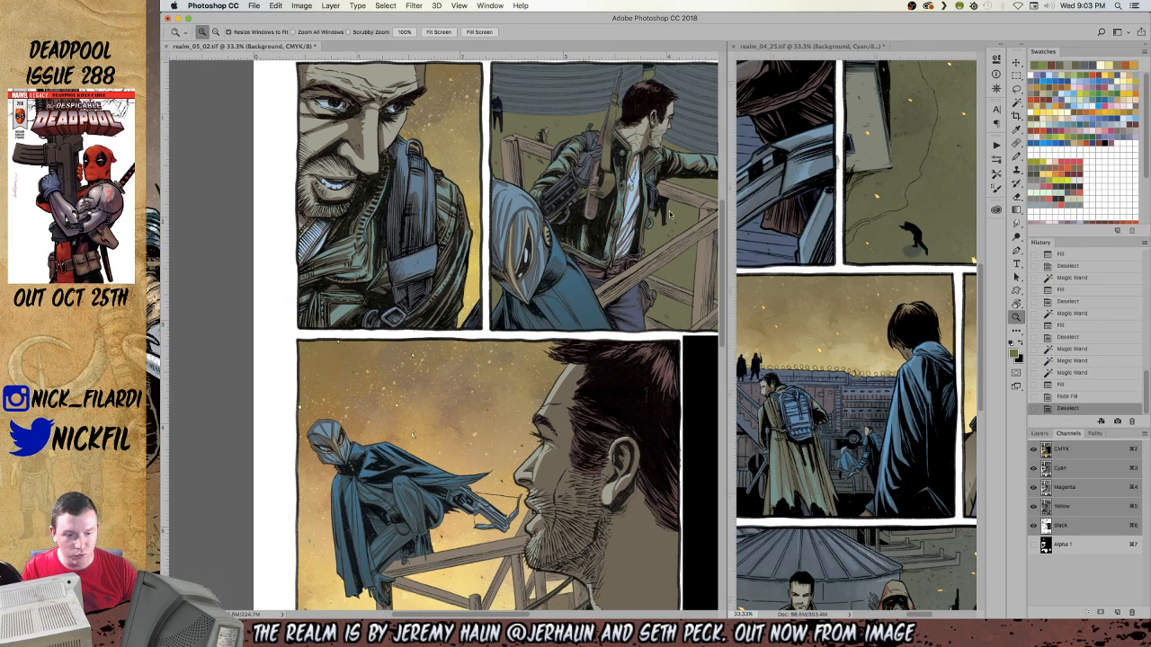
{"action": "left_click_drag", "start_coordinate": [573, 294], "coordinate": [501, 209]}
{"action": "scroll", "coordinate": [566, 202], "scroll_direction": "up", "scroll_amount": 5}
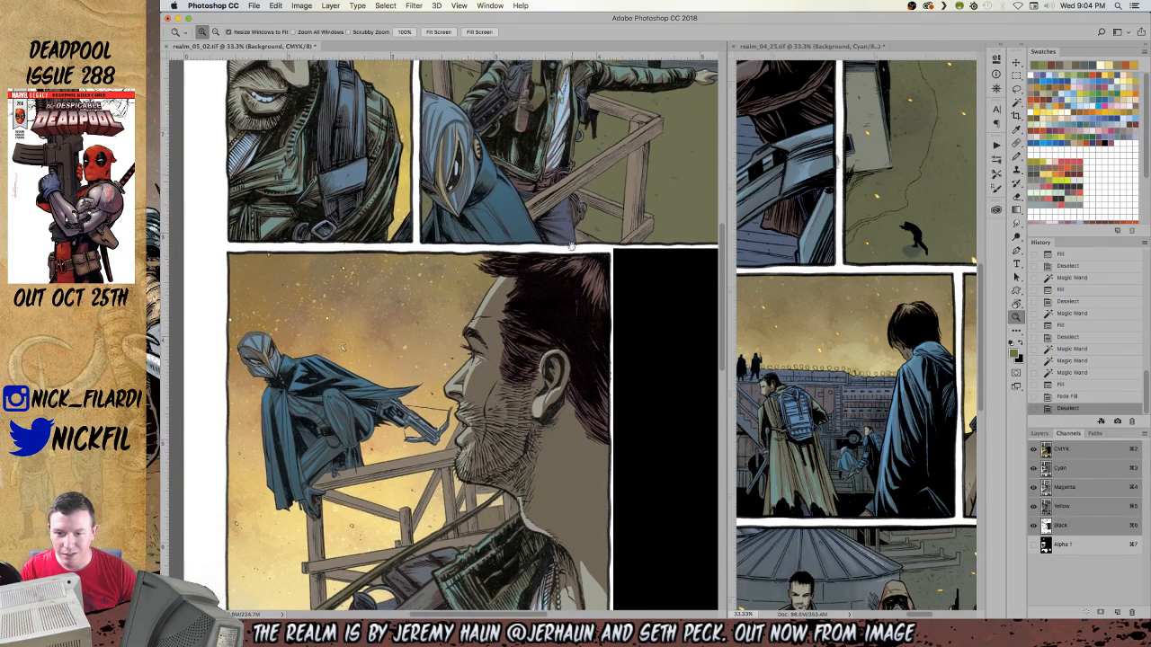
{"action": "key", "text": "w"}
{"action": "left_click", "coordinate": [564, 187]}
{"action": "left_click", "coordinate": [562, 193]}
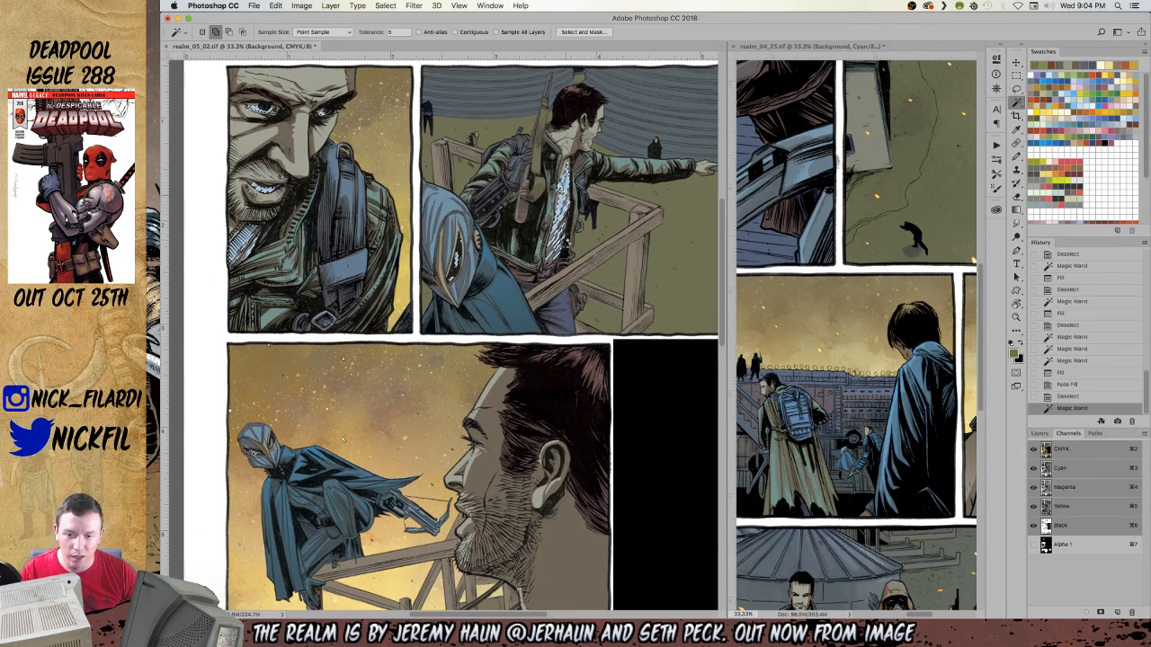
{"action": "key", "text": "g"}
{"action": "left_click", "coordinate": [559, 202], "text": "alt"}
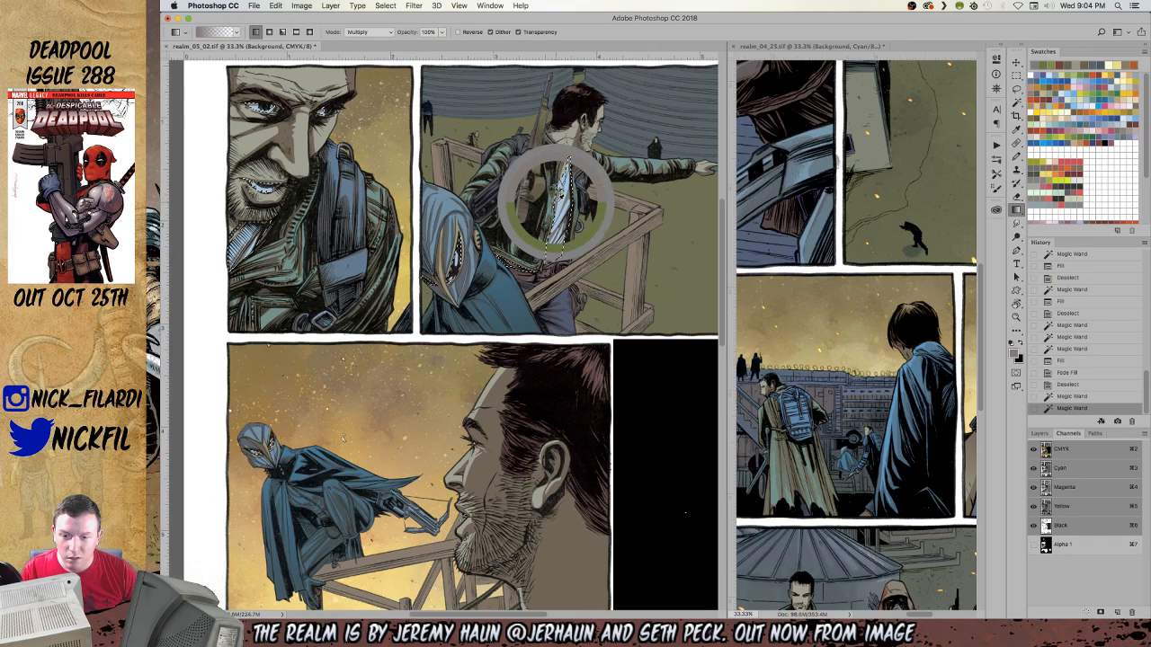
Subtract the stray areas in the first panel and on the hooded figure's mask from the shirt selection with the Lasso.
{"action": "key", "text": "l"}
{"action": "mouse_move", "coordinate": [320, 151]}
{"action": "left_mouse_down"}
{"action": "mouse_move", "coordinate": [206, 153]}
{"action": "mouse_move", "coordinate": [478, 287]}
{"action": "mouse_move", "coordinate": [329, 144]}
{"action": "left_mouse_up"}
{"action": "left_click_drag", "start_coordinate": [471, 264], "coordinate": [464, 223]}
{"action": "mouse_move", "coordinate": [389, 144]}
{"action": "left_mouse_down"}
{"action": "mouse_move", "coordinate": [181, 130]}
{"action": "mouse_move", "coordinate": [381, 100]}
{"action": "left_mouse_up"}
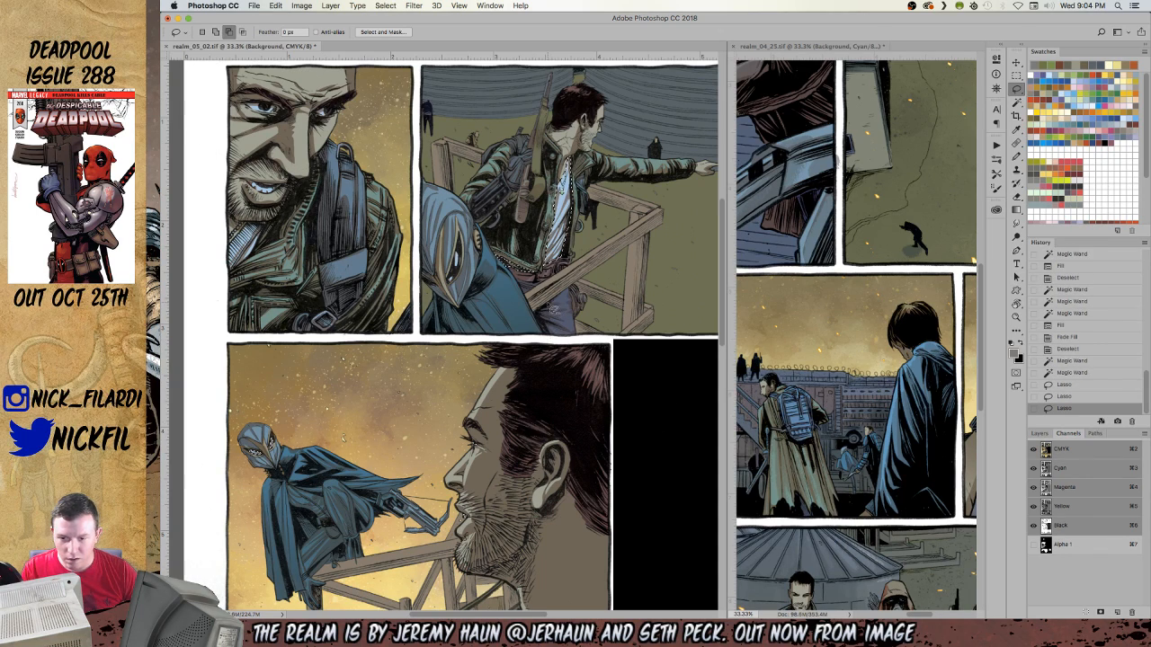
Set the gradient's blend mode to Normal and shade the lower part of the selected shirt with a linear gradient.
{"action": "key", "text": "g"}
{"action": "left_click", "coordinate": [360, 32]}
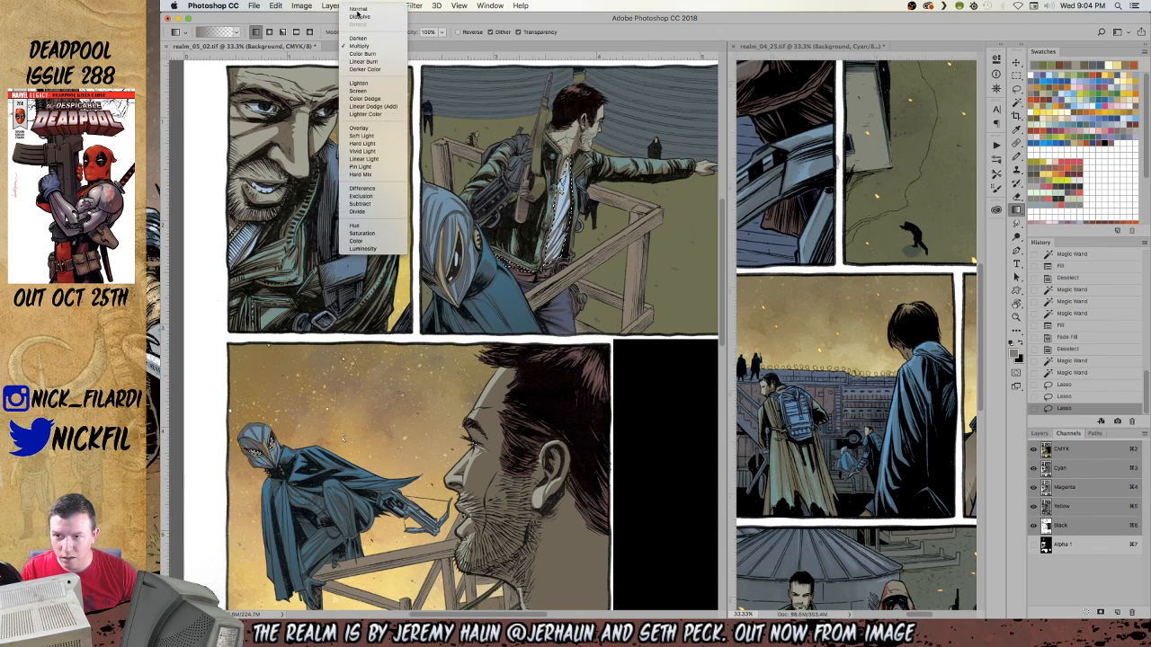
{"action": "left_click", "coordinate": [357, 10]}
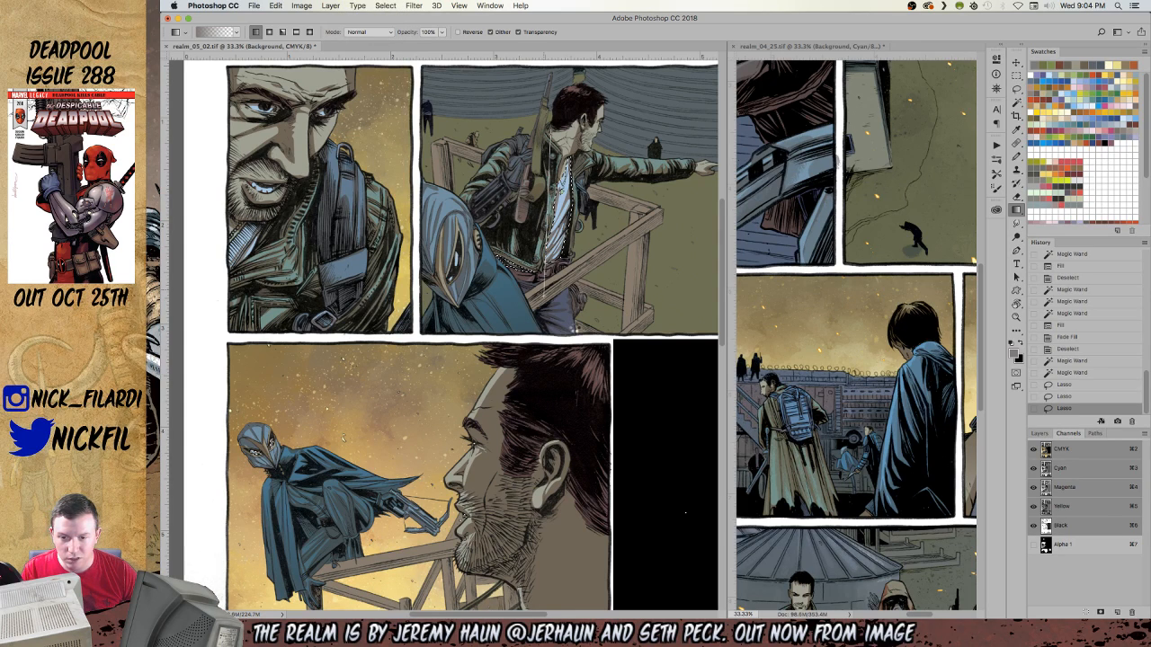
{"action": "left_click_drag", "start_coordinate": [580, 307], "coordinate": [570, 333]}
{"action": "key", "text": "super+d"}
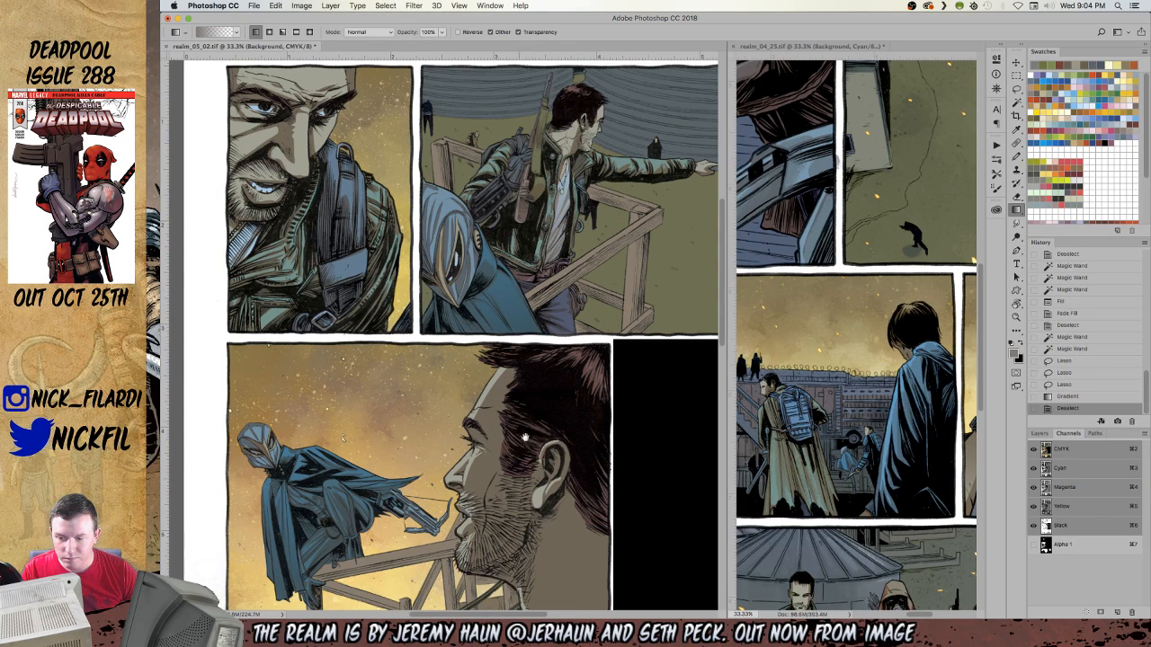
Undo the linear gradient on the shirt and shade it with a radial gradient instead, clearing the selection.
{"action": "scroll", "coordinate": [342, 437], "scroll_direction": "down", "scroll_amount": 10}
{"action": "key", "text": "super+z"}
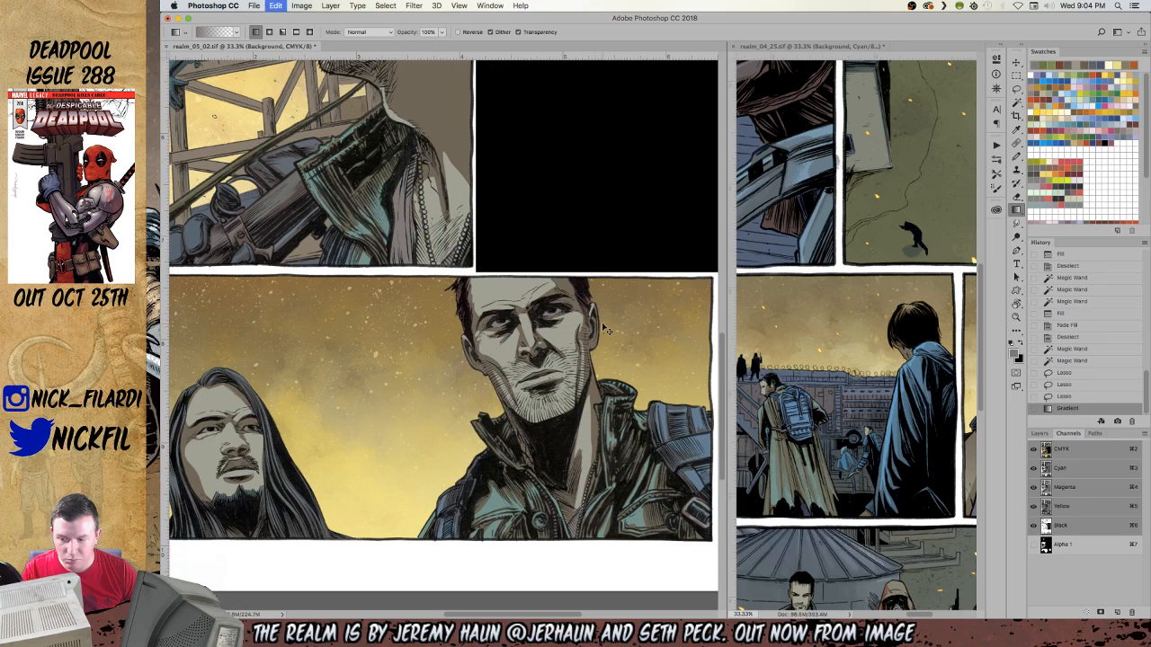
{"action": "key", "text": "z"}
{"action": "left_click", "coordinate": [598, 325], "text": "alt"}
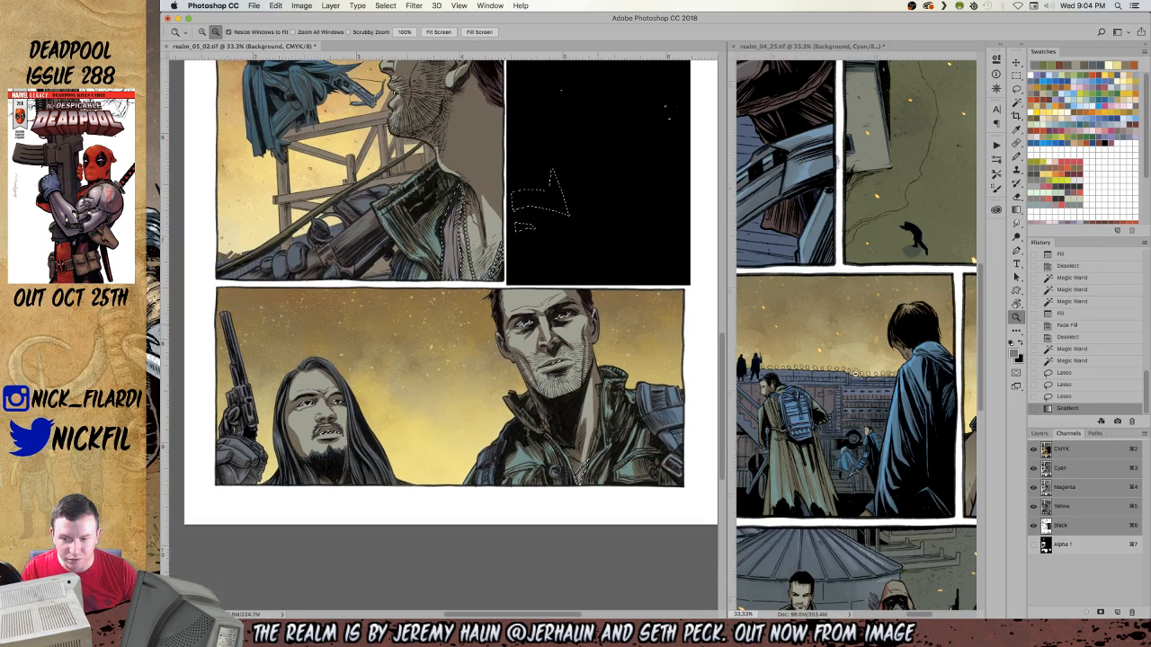
{"action": "left_click", "coordinate": [1075, 396]}
{"action": "mouse_move", "coordinate": [511, 113]}
{"action": "left_mouse_down"}
{"action": "mouse_move", "coordinate": [572, 374]}
{"action": "mouse_move", "coordinate": [565, 529]}
{"action": "left_mouse_up"}
{"action": "key", "text": "g"}
{"action": "left_click", "coordinate": [268, 32]}
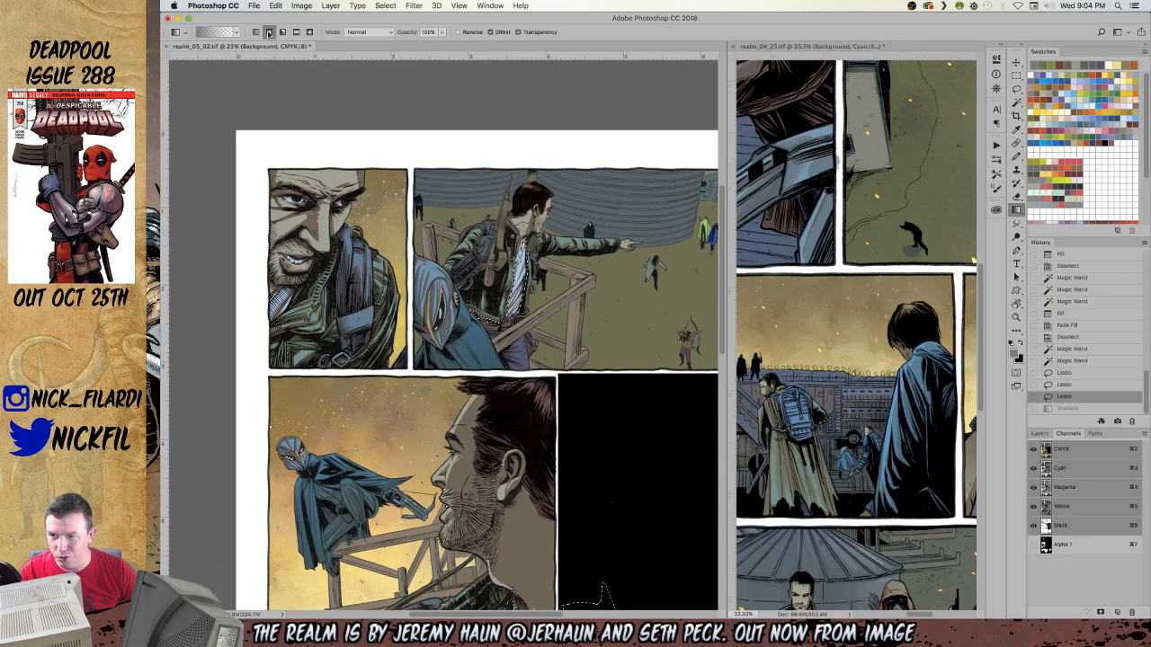
{"action": "left_click_drag", "start_coordinate": [519, 352], "coordinate": [519, 205]}
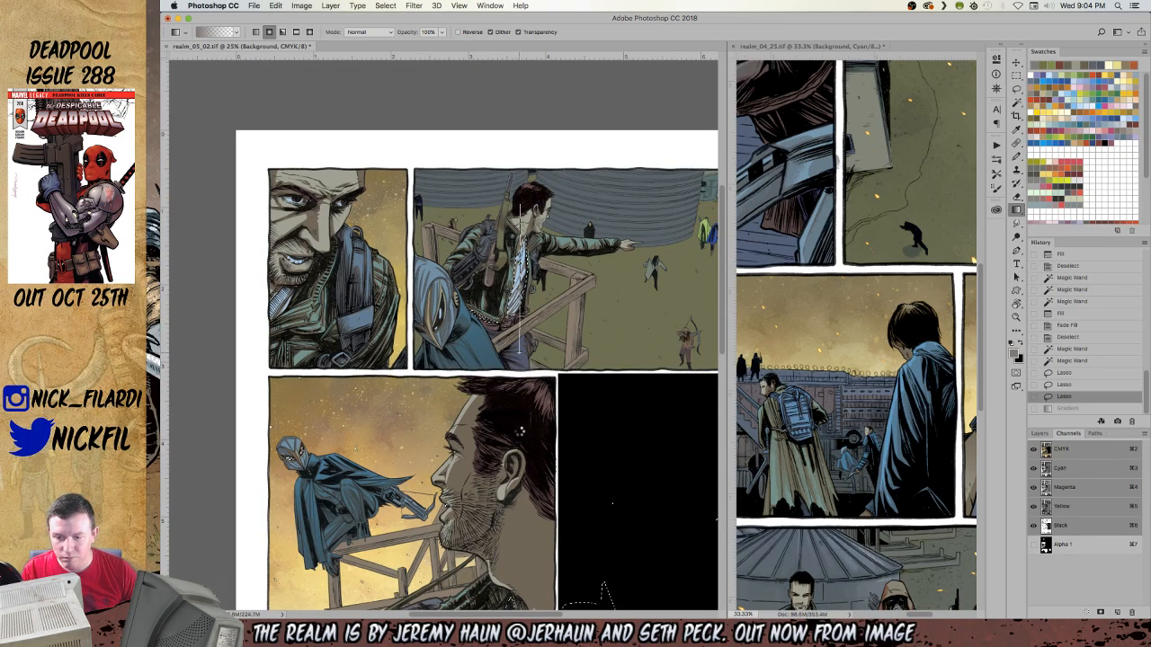
{"action": "key", "text": "ctrl+d"}
Select the light skin tone in the bottom panel and apply a radial gradient from the short-haired man's face down past his chest.
{"action": "left_click_drag", "start_coordinate": [355, 480], "coordinate": [419, 171]}
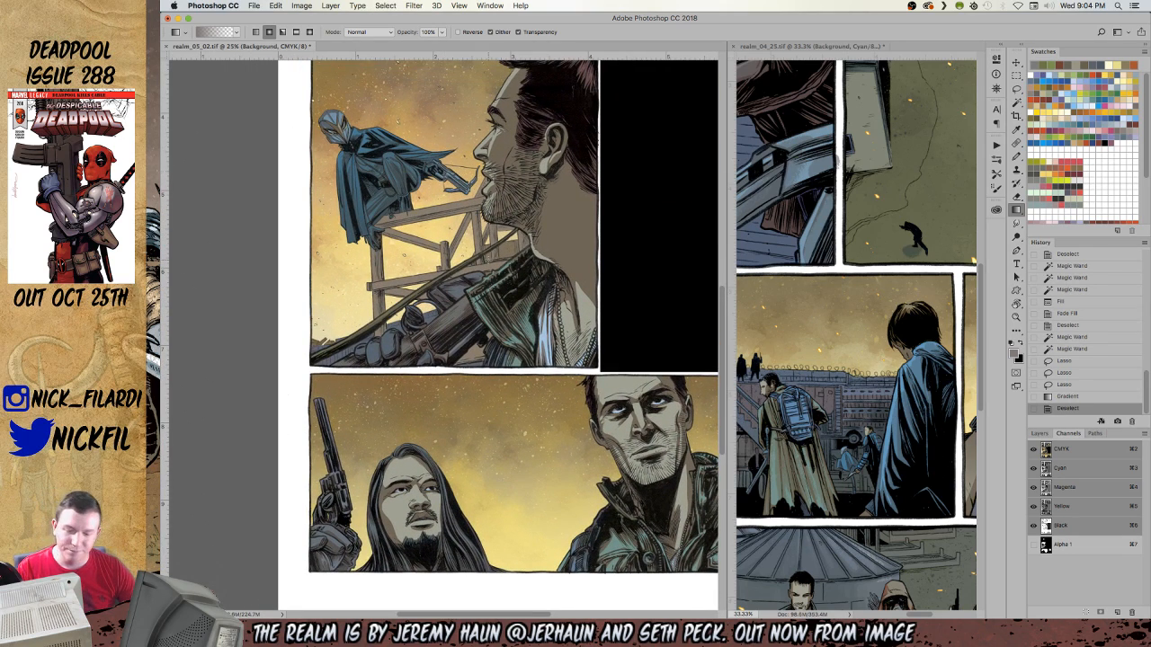
{"action": "key", "text": "w"}
{"action": "left_click_drag", "start_coordinate": [487, 397], "coordinate": [399, 292]}
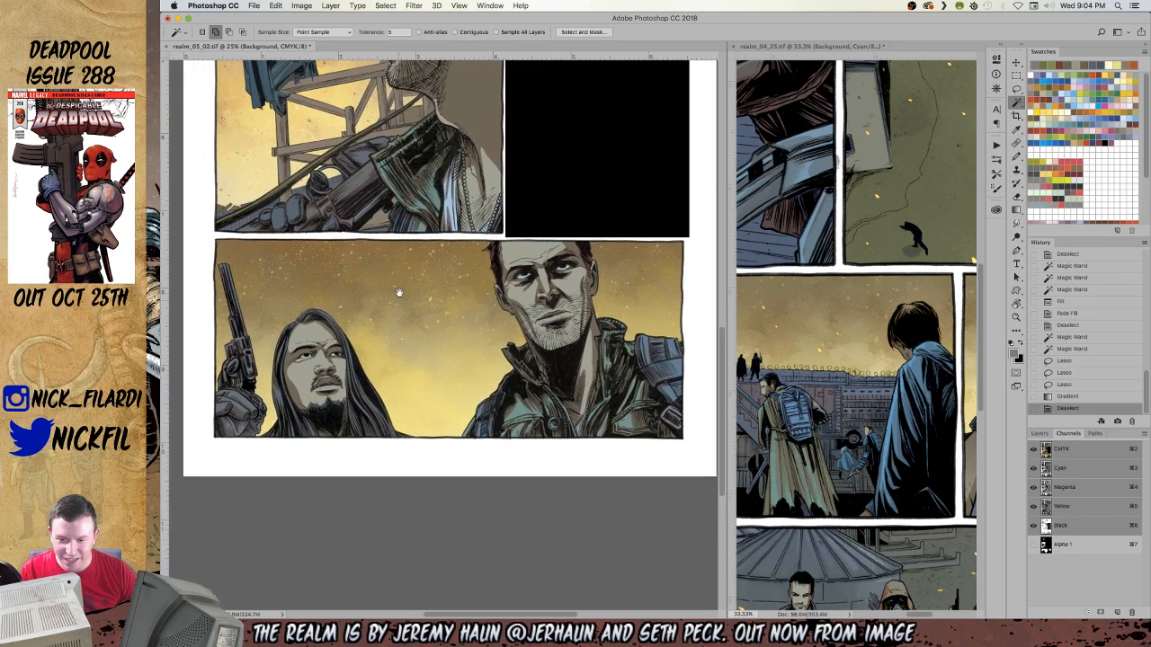
{"action": "scroll", "coordinate": [483, 249], "scroll_direction": "up", "scroll_amount": 5}
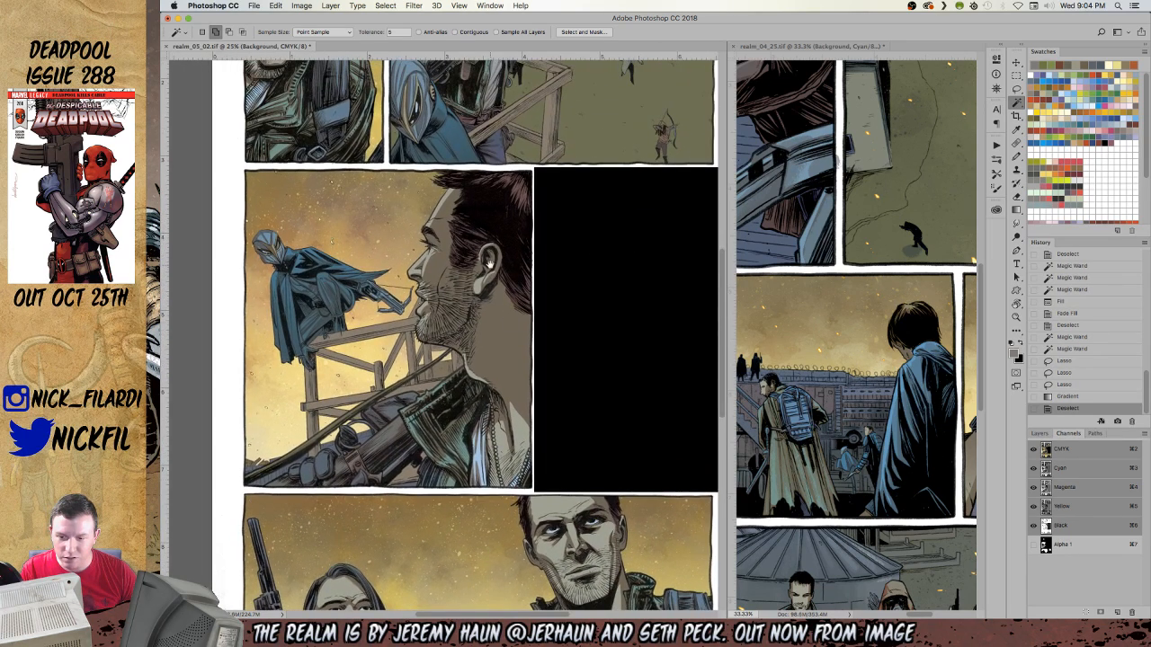
{"action": "left_click_drag", "start_coordinate": [495, 371], "coordinate": [520, 142]}
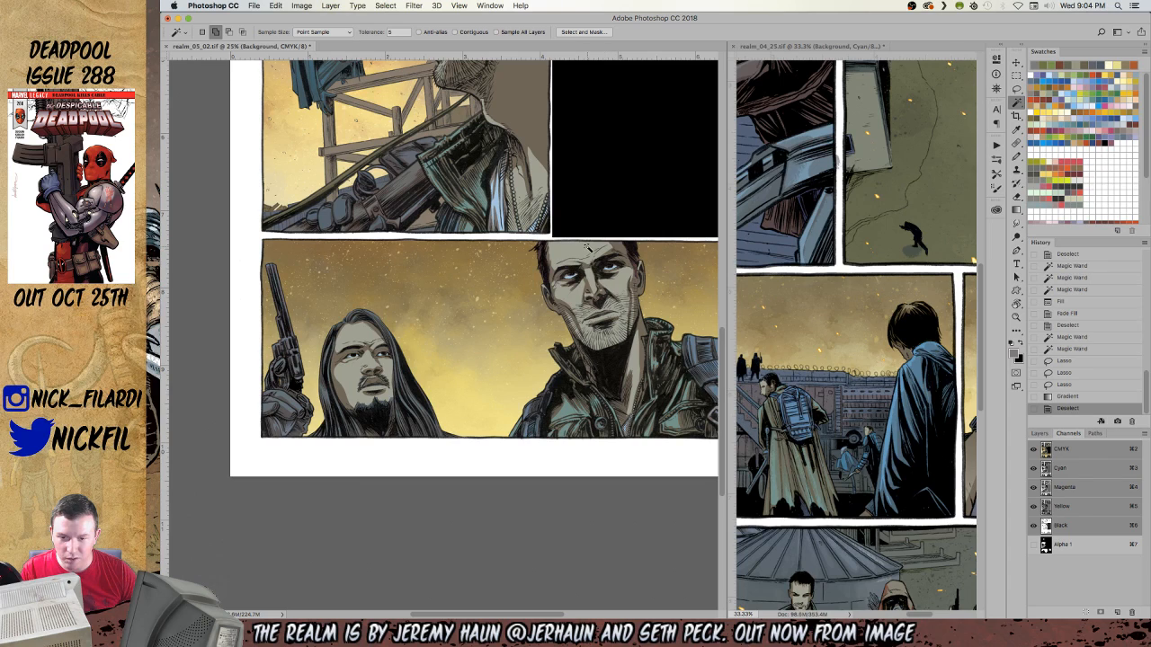
{"action": "left_click", "coordinate": [619, 400]}
{"action": "key", "text": "g"}
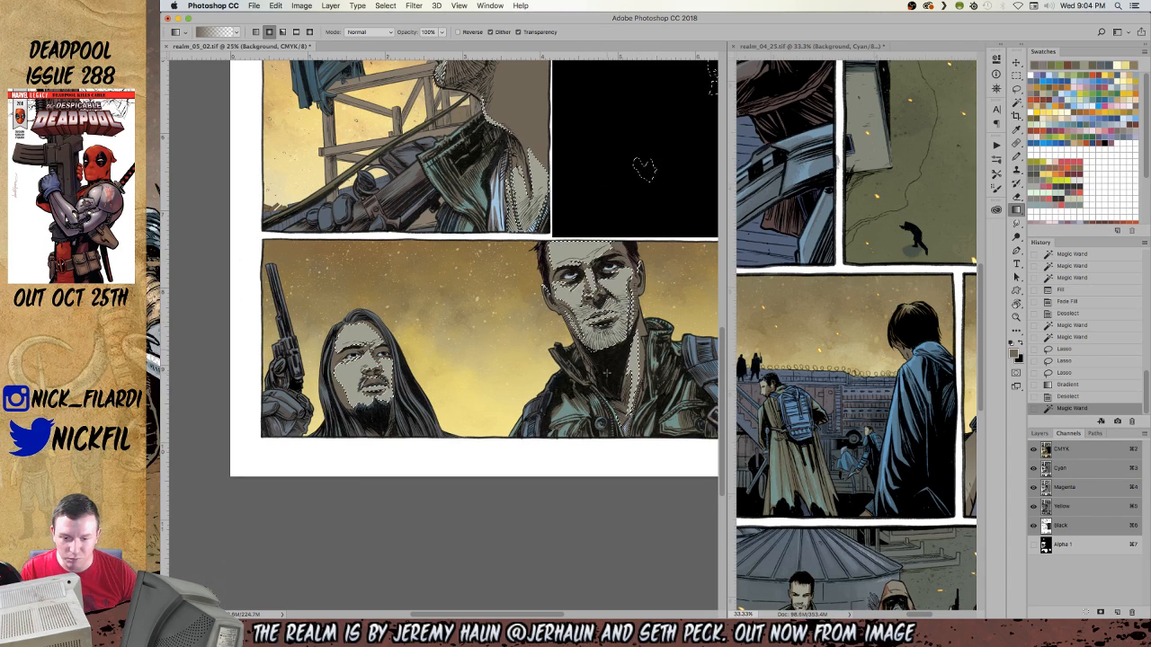
{"action": "left_click_drag", "start_coordinate": [619, 270], "coordinate": [619, 453]}
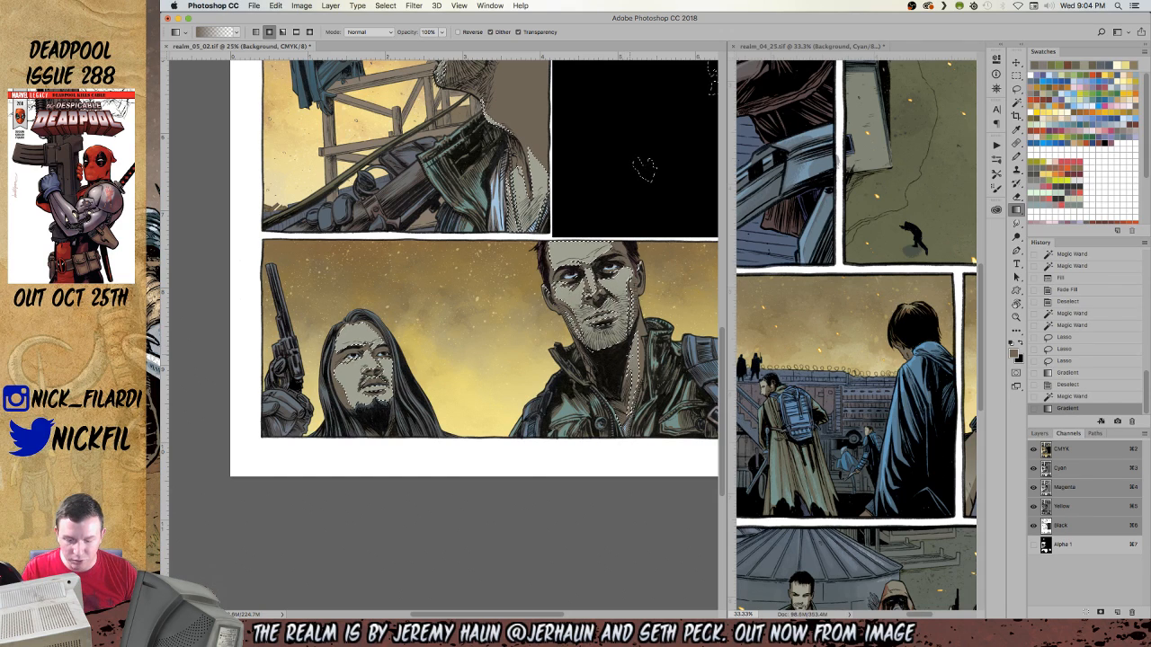
Remove the short-haired man's neck from the skin selection in the bottom panel with the Lasso.
{"action": "key", "text": "l"}
{"action": "mouse_move", "coordinate": [632, 284]}
{"action": "left_mouse_down"}
{"action": "mouse_move", "coordinate": [626, 368]}
{"action": "mouse_move", "coordinate": [683, 450]}
{"action": "mouse_move", "coordinate": [640, 284]}
{"action": "left_mouse_up"}
{"action": "scroll", "coordinate": [640, 285], "scroll_direction": "up", "scroll_amount": 3}
{"action": "scroll", "coordinate": [640, 284], "scroll_direction": "right", "scroll_amount": 2}
Shade the selected faces of the short-haired and long-haired men in the bottom panel with Normal-mode radial gradients.
{"action": "key", "text": "g"}
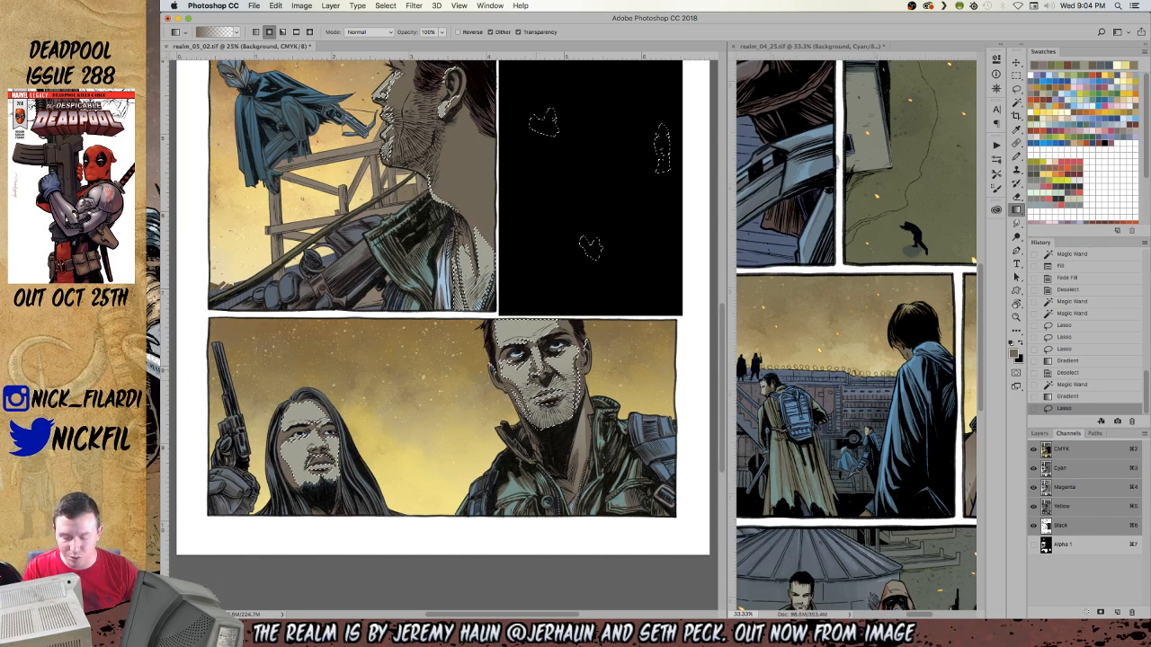
{"action": "left_click", "coordinate": [378, 32]}
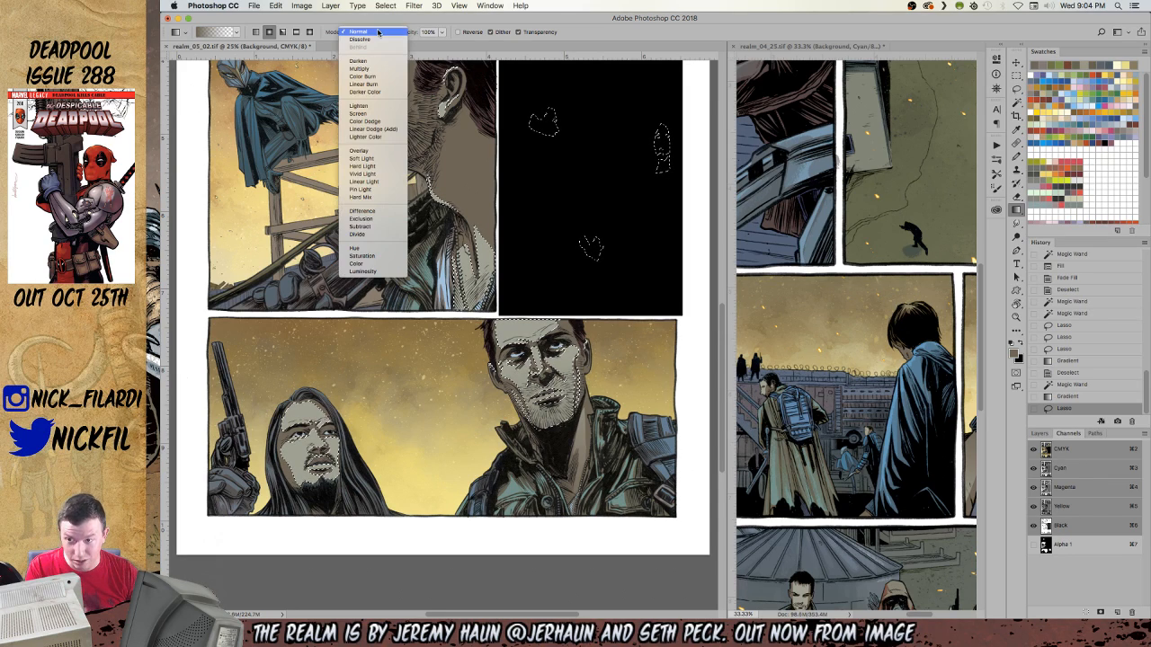
{"action": "left_click", "coordinate": [378, 33]}
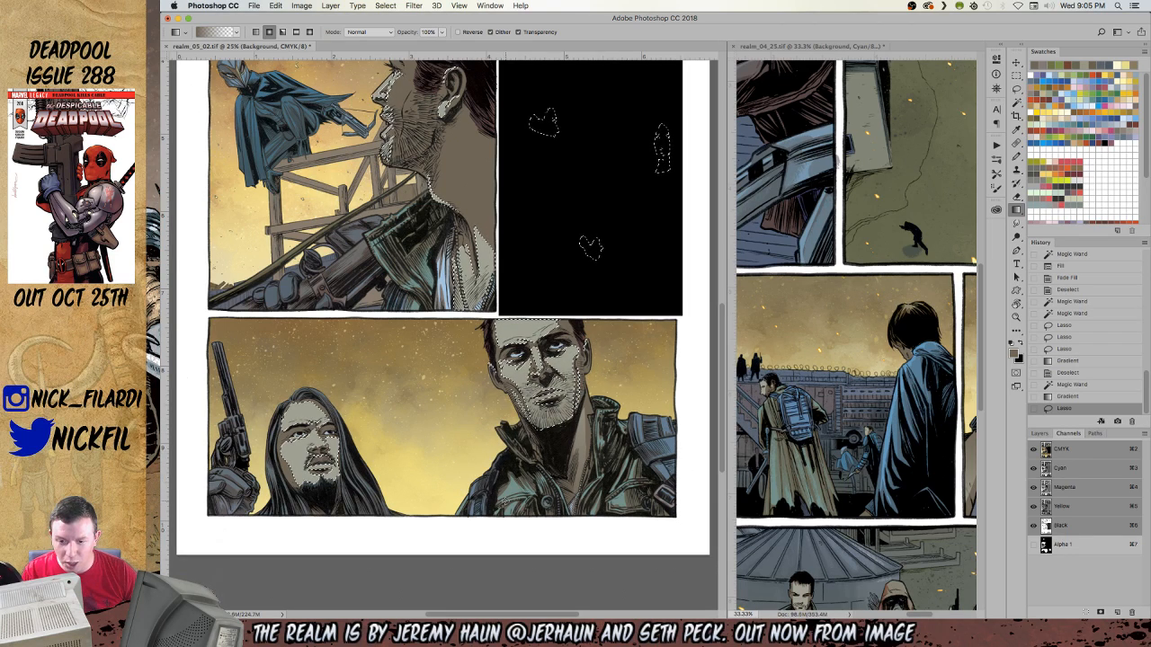
{"action": "left_click_drag", "start_coordinate": [508, 514], "coordinate": [508, 514]}
{"action": "key", "text": "super+h"}
{"action": "key", "text": "super+h"}
{"action": "left_click_drag", "start_coordinate": [414, 402], "coordinate": [586, 348]}
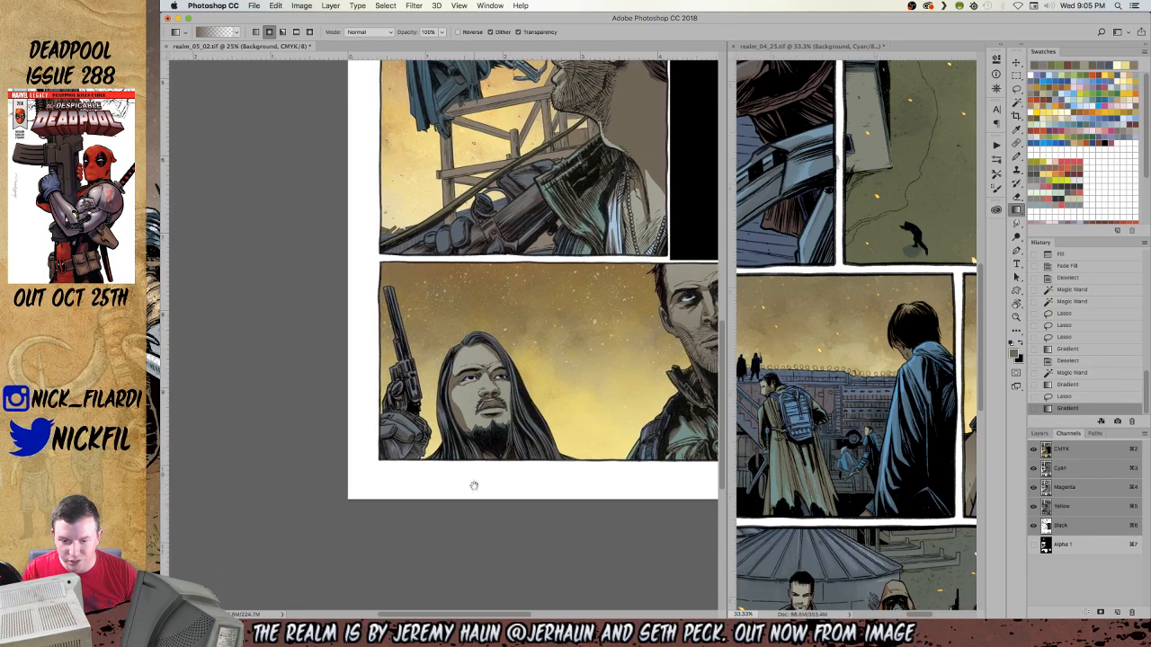
{"action": "left_click_drag", "start_coordinate": [466, 338], "coordinate": [457, 481]}
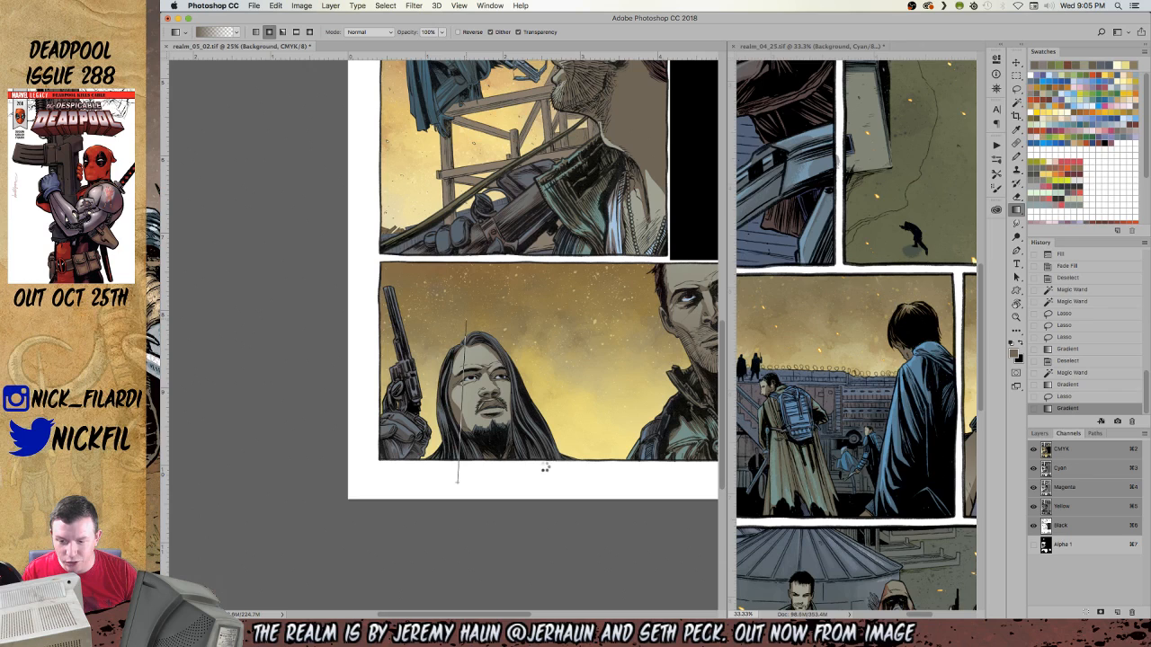
{"action": "mouse_move", "coordinate": [579, 295]}
{"action": "left_mouse_down"}
{"action": "mouse_move", "coordinate": [580, 429]}
{"action": "mouse_move", "coordinate": [277, 606]}
{"action": "mouse_move", "coordinate": [608, 411]}
{"action": "left_mouse_up"}
{"action": "key", "text": "l"}
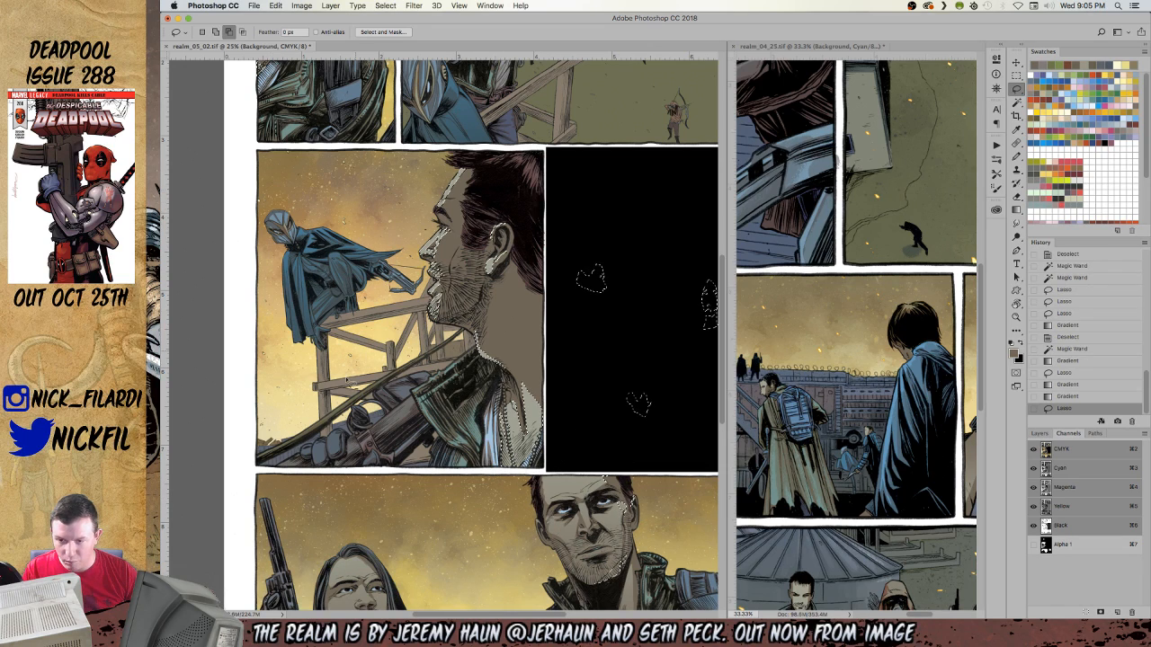
{"action": "left_click_drag", "start_coordinate": [611, 567], "coordinate": [558, 275]}
{"action": "left_click_drag", "start_coordinate": [524, 235], "coordinate": [612, 358]}
{"action": "mouse_move", "coordinate": [351, 257]}
{"action": "left_mouse_down"}
{"action": "mouse_move", "coordinate": [249, 275]}
{"action": "mouse_move", "coordinate": [247, 286]}
{"action": "left_mouse_up"}
{"action": "key", "text": "super+d"}
Select the light skin tone in the top panels, shade it with radial gradients, and clear the selection.
{"action": "scroll", "coordinate": [546, 320], "scroll_direction": "up", "scroll_amount": 10}
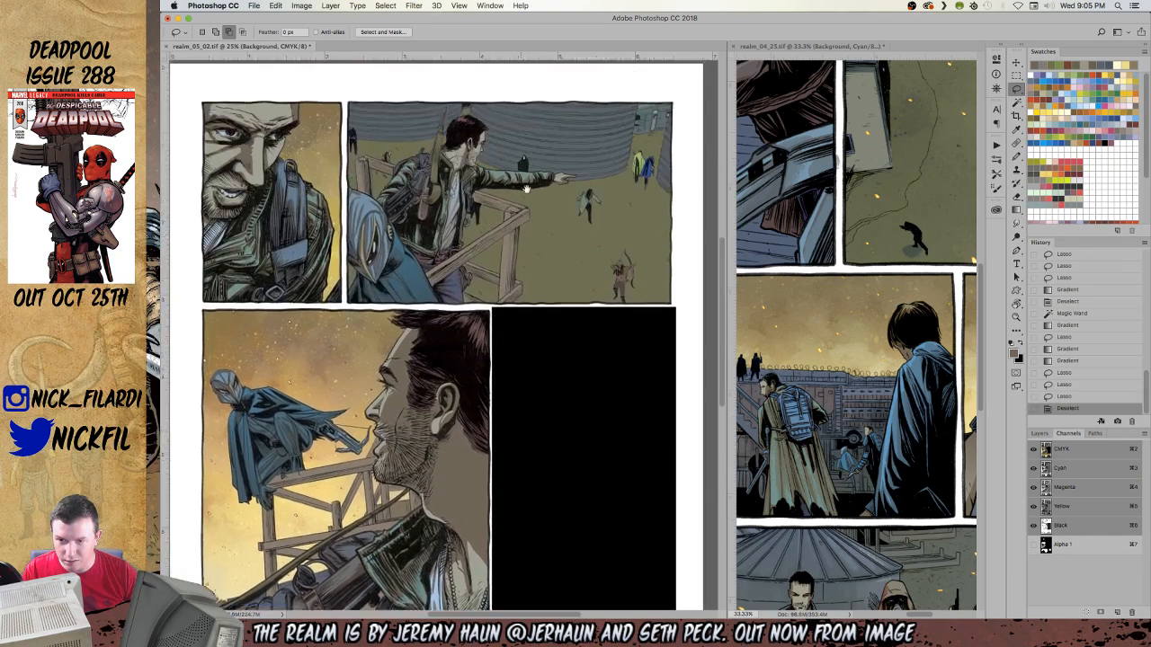
{"action": "key", "text": "w"}
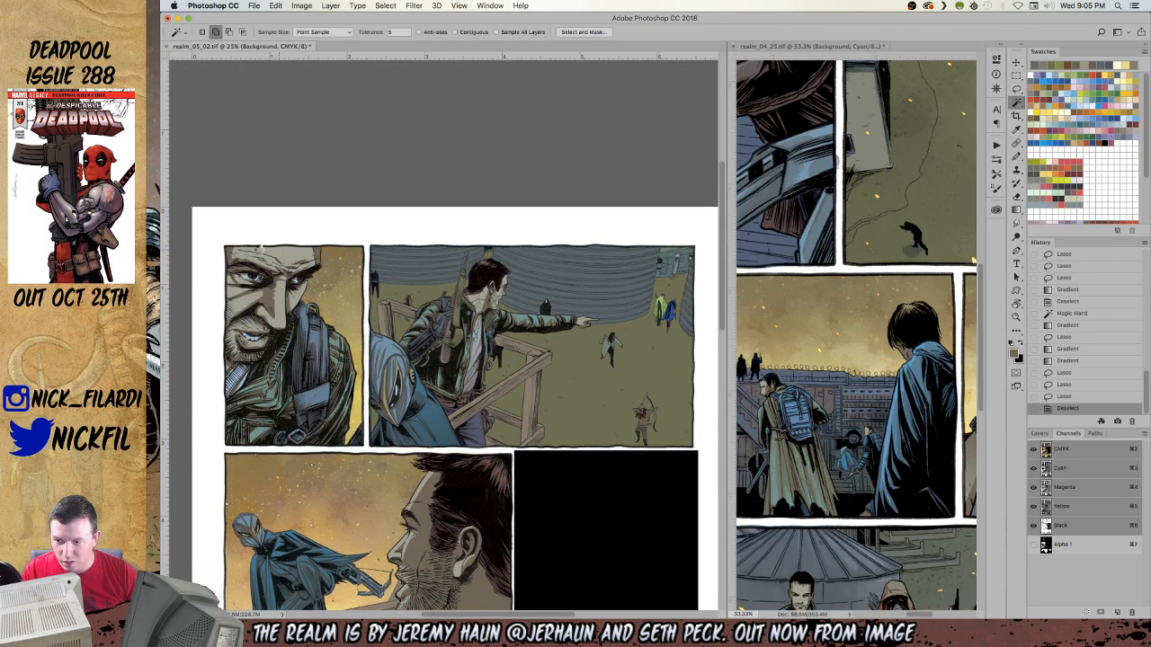
{"action": "left_click_drag", "start_coordinate": [260, 248], "coordinate": [494, 295]}
{"action": "left_click", "coordinate": [496, 301]}
{"action": "key", "text": "g"}
{"action": "left_click_drag", "start_coordinate": [485, 230], "coordinate": [493, 360]}
{"action": "key", "text": "super+d"}
{"action": "left_click_drag", "start_coordinate": [616, 388], "coordinate": [496, 355]}
{"action": "key", "text": "super+z"}
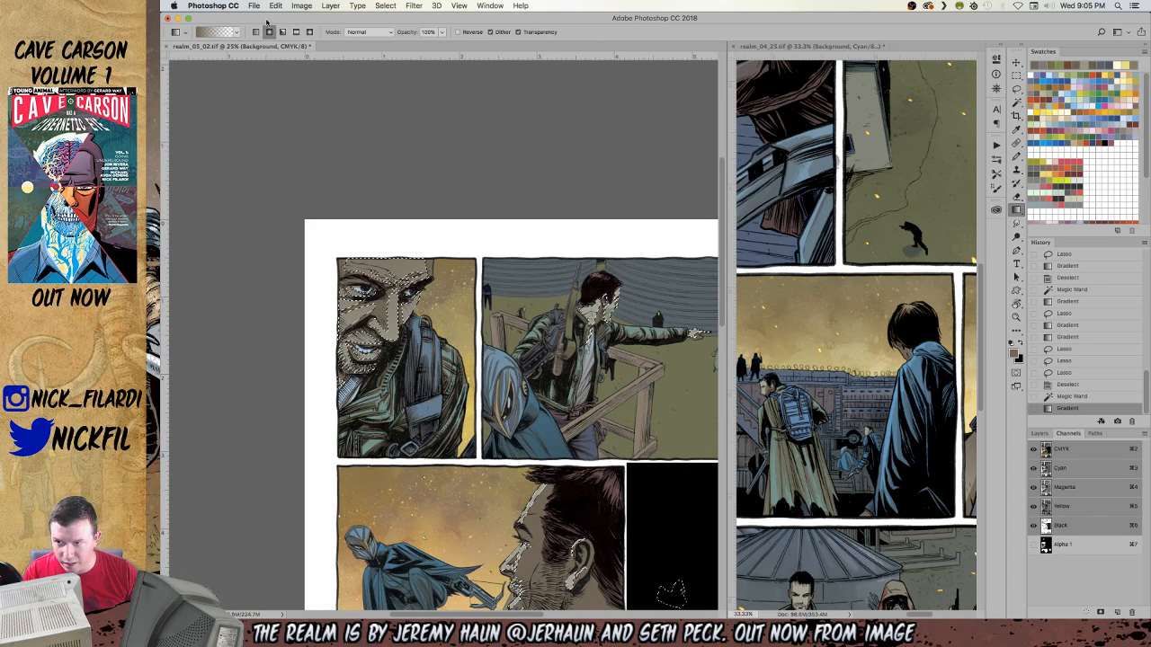
{"action": "key", "text": "super+d"}
Select the short-haired man's hair highlights throughout the page with the Magic Wand.
{"action": "key", "text": "w"}
{"action": "left_click", "coordinate": [532, 475]}
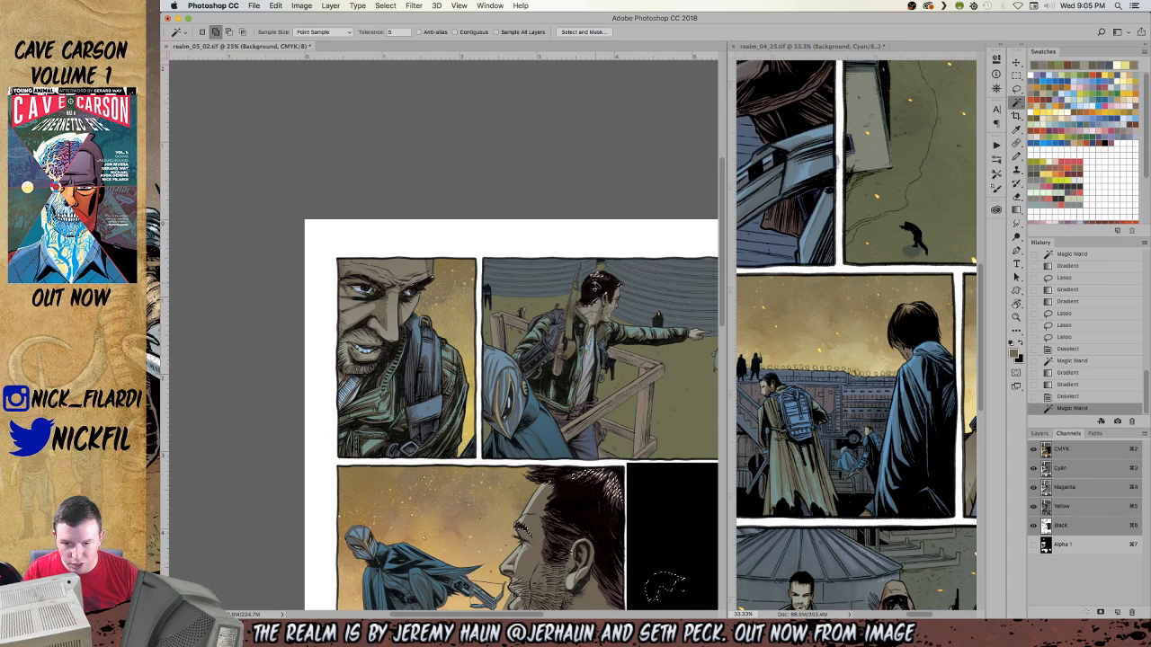
{"action": "left_click", "coordinate": [608, 500]}
{"action": "left_click_drag", "start_coordinate": [606, 503], "coordinate": [530, 187]}
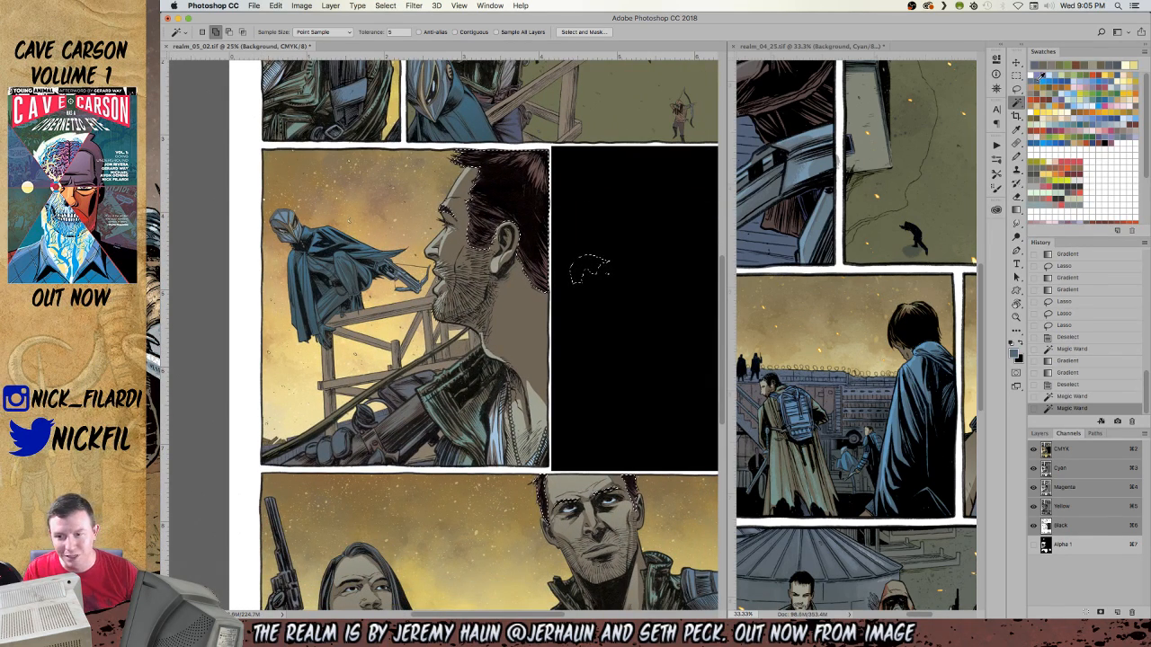
Try a faded blue fill on the selected hair highlights, then revert to the state before the fill.
{"action": "key", "text": "alt+BackSpace"}
{"action": "key", "text": "super+d"}
{"action": "key", "text": "z"}
{"action": "left_click", "coordinate": [565, 315], "text": "alt"}
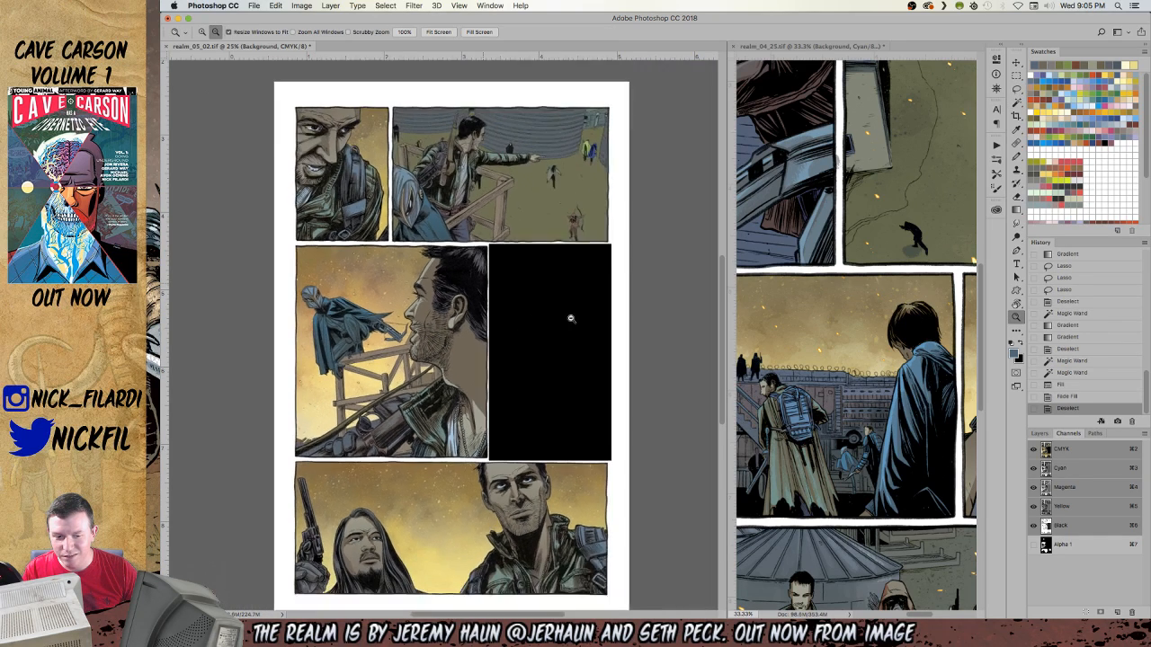
{"action": "left_click", "coordinate": [564, 315], "text": "alt"}
{"action": "left_click", "coordinate": [1075, 385]}
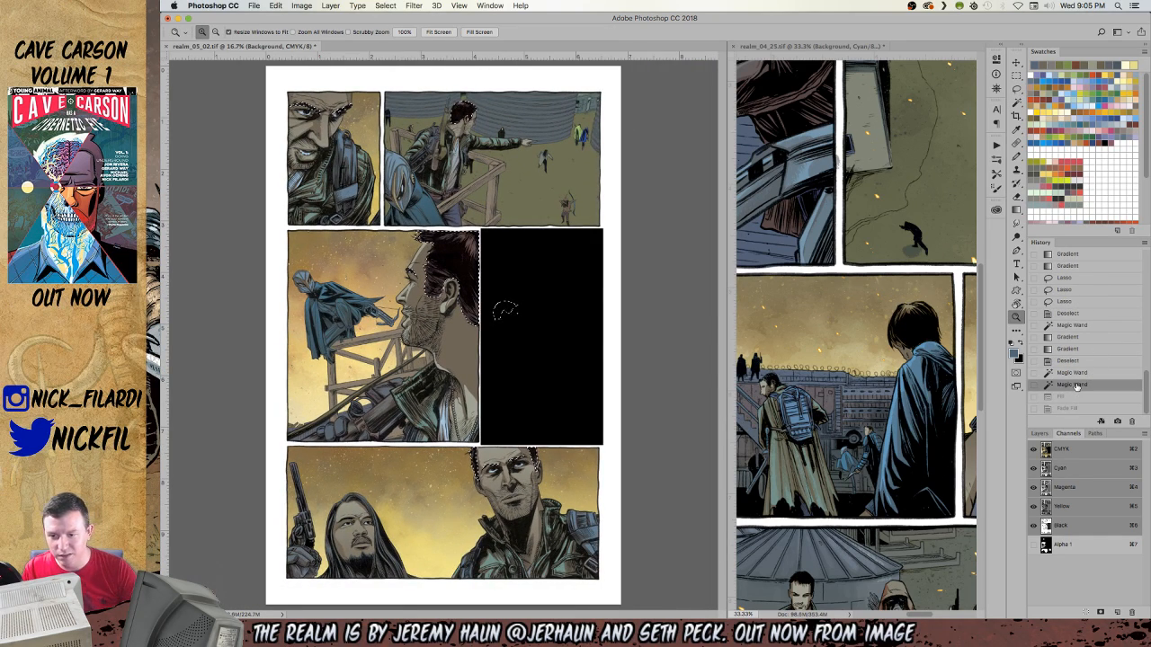
Fill the selected hair highlights with blue, fade the fill to 20% in Normal mode, and clear the selection.
{"action": "key", "text": "alt+BackSpace"}
{"action": "key", "text": "shift+super+f"}
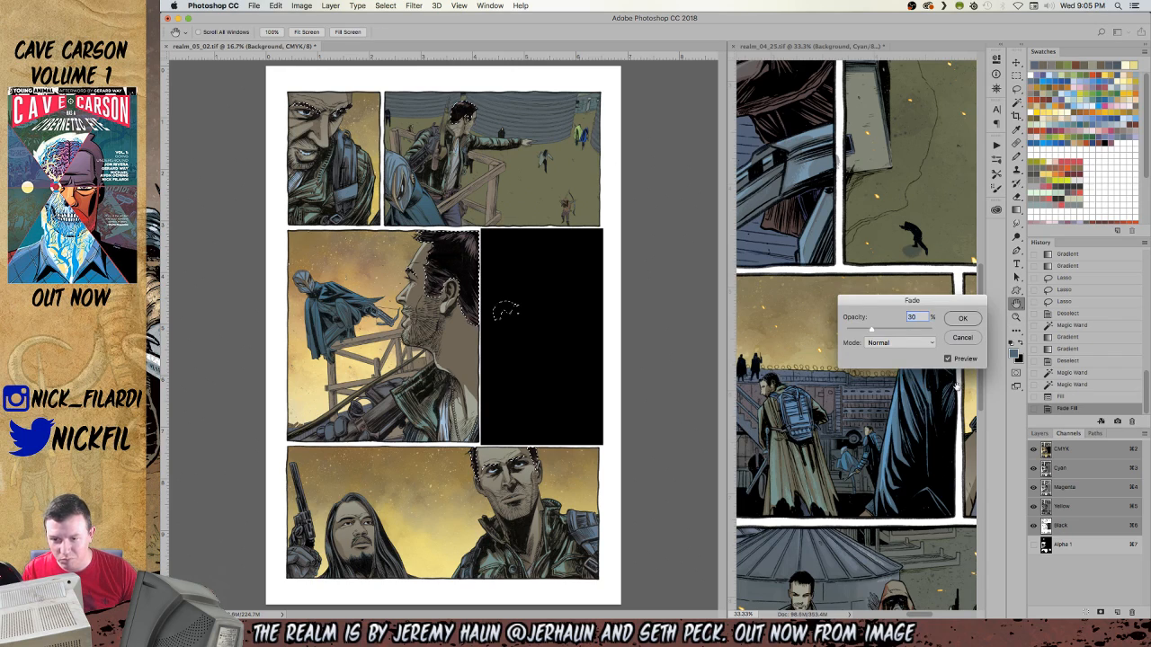
{"action": "type", "text": "20"}
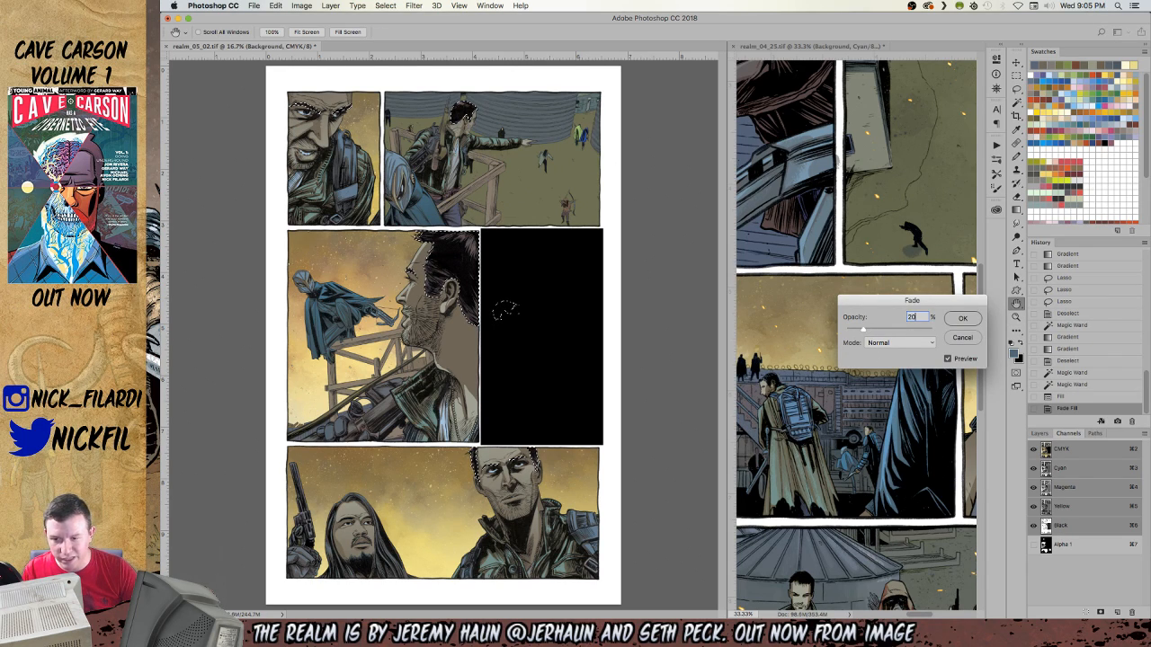
{"action": "key", "text": "Return"}
{"action": "key", "text": "super+d"}
Select the small area behind the pointing man's shoulder and sample its olive green as the foreground colour.
{"action": "left_click", "coordinate": [468, 187], "text": "super"}
{"action": "left_click_drag", "start_coordinate": [469, 187], "coordinate": [485, 338]}
{"action": "key", "text": "w"}
{"action": "left_click", "coordinate": [444, 293]}
{"action": "key", "text": "g"}
{"action": "left_click", "coordinate": [445, 290], "text": "alt"}
Shade the selected area with a Screen-mode radial gradient, clear the selection, and save the page.
{"action": "left_click", "coordinate": [362, 32]}
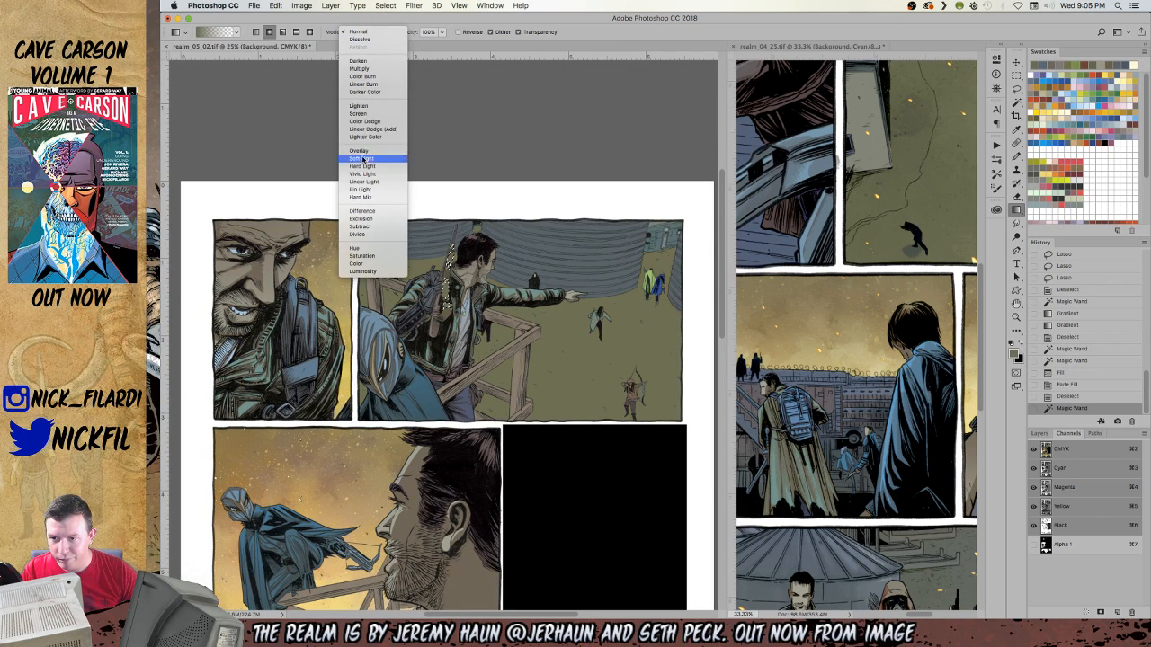
{"action": "left_click", "coordinate": [359, 114]}
{"action": "left_click_drag", "start_coordinate": [435, 237], "coordinate": [447, 358]}
{"action": "key", "text": "super+d"}
{"action": "key", "text": "z"}
{"action": "left_click", "coordinate": [482, 345], "text": "alt"}
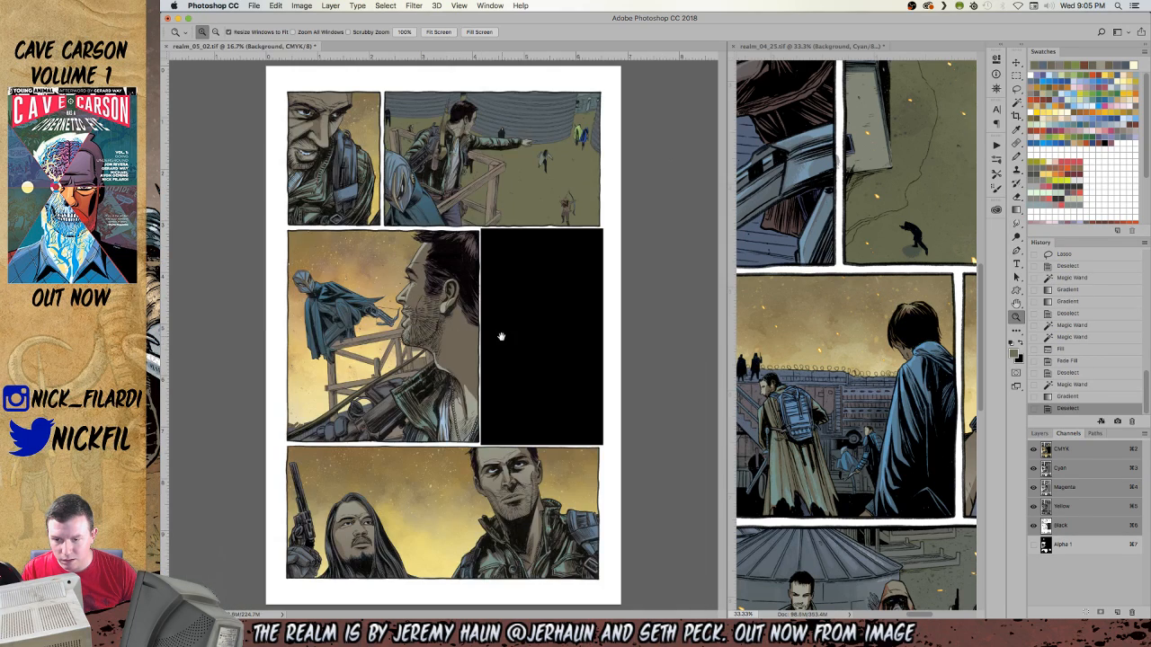
{"action": "key", "text": "super+s"}
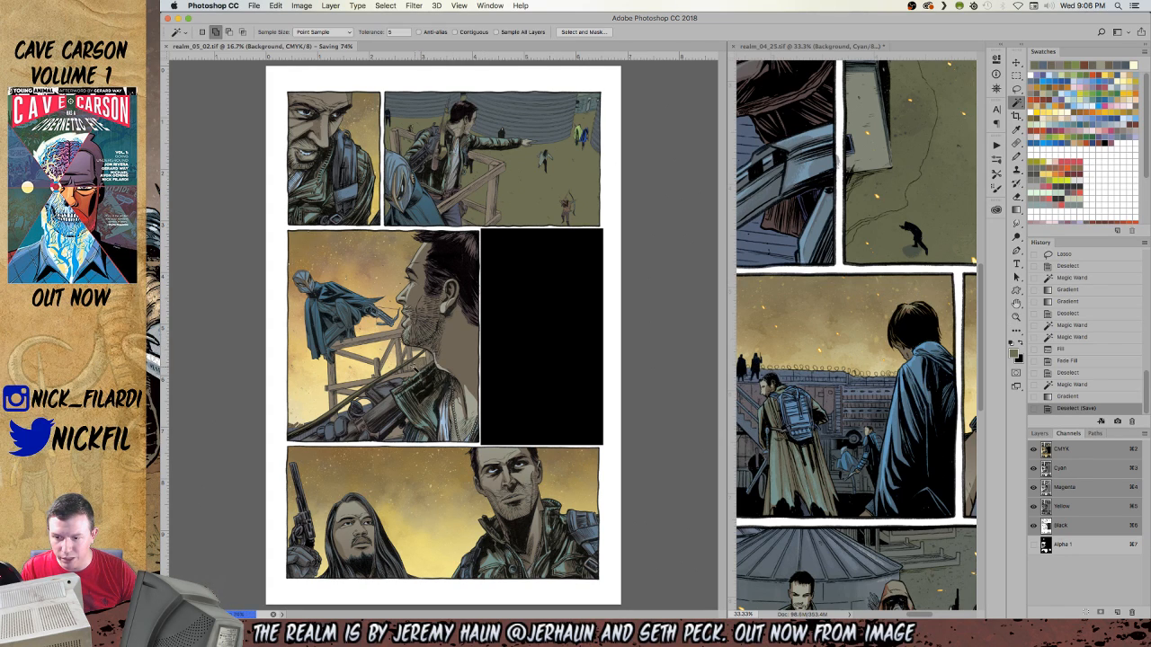
Select the small distant background structures below the scaffold in the middle panel with the Magic Wand.
{"action": "left_click", "coordinate": [454, 347]}
{"action": "key", "text": "w"}
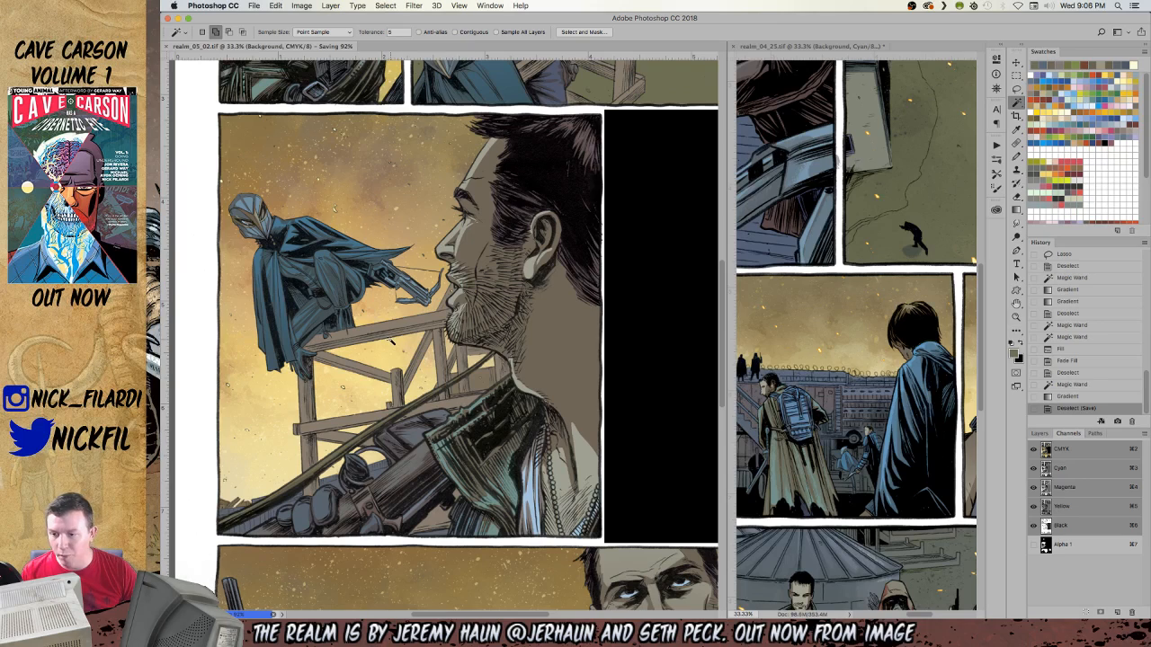
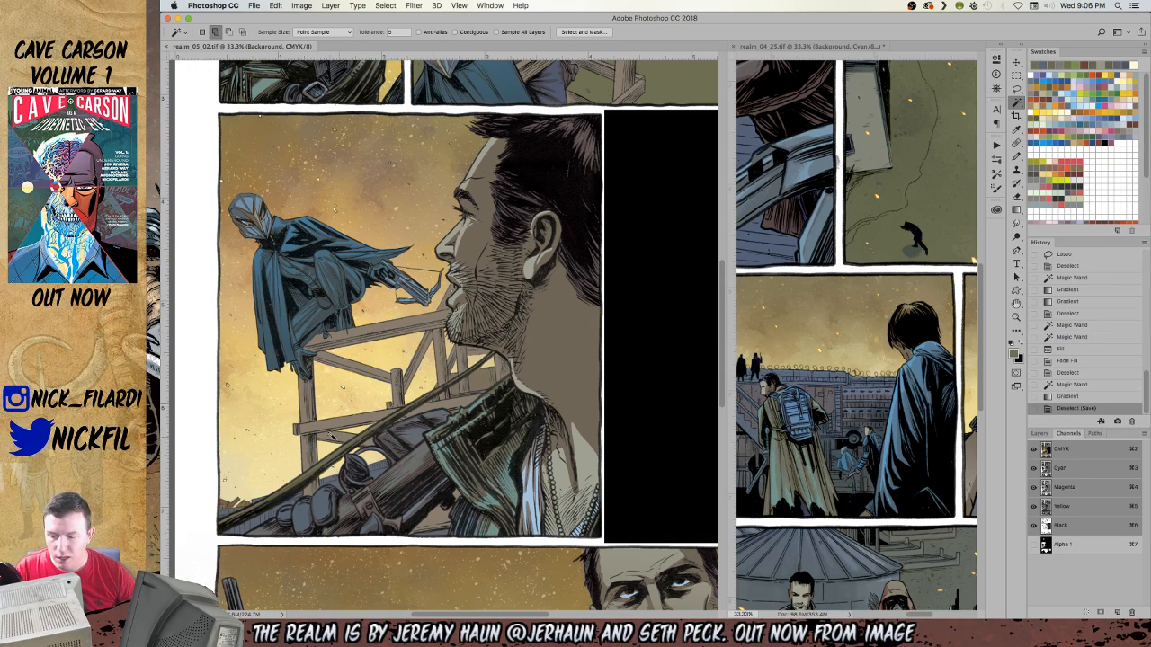
{"action": "left_click", "coordinate": [326, 483]}
{"action": "left_click", "coordinate": [274, 508], "text": "shift"}
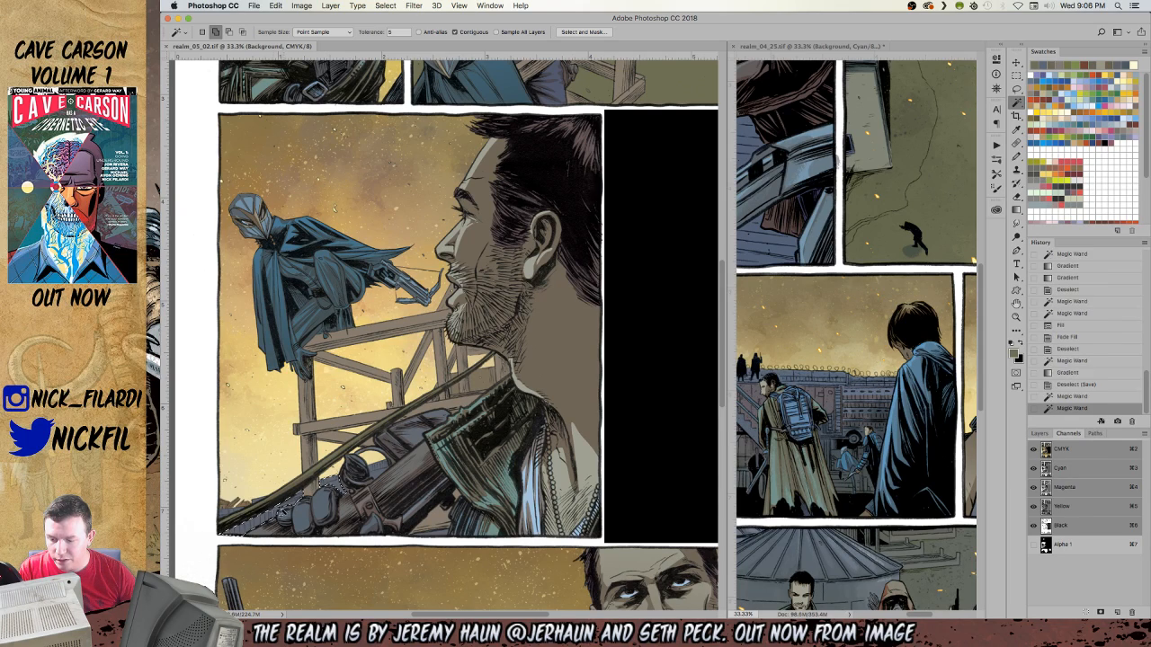
{"action": "left_click", "coordinate": [255, 504]}
{"action": "left_click", "coordinate": [250, 507]}
{"action": "left_click", "coordinate": [240, 508]}
{"action": "left_click", "coordinate": [232, 509]}
{"action": "left_click", "coordinate": [225, 508]}
{"action": "left_click", "coordinate": [227, 504]}
{"action": "left_click", "coordinate": [231, 503]}
{"action": "left_click", "coordinate": [228, 504]}
{"action": "left_click", "coordinate": [377, 475]}
Fill the selected distant structures twice with pale yellow, fading each fill, and clear the selection.
{"action": "key", "text": "b"}
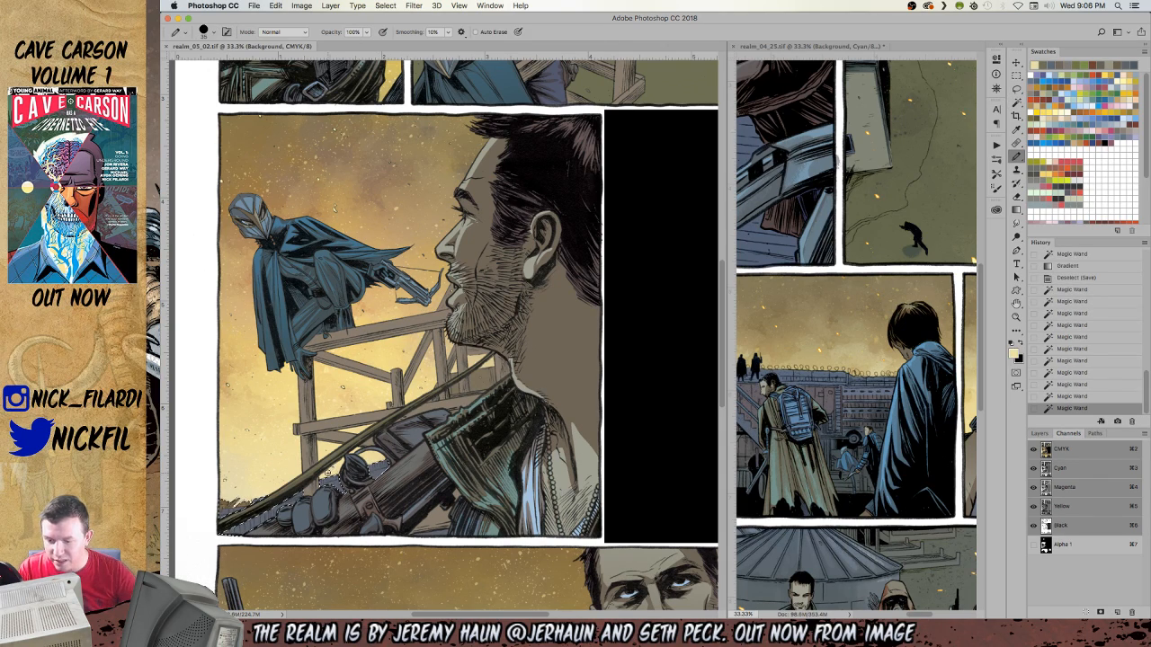
{"action": "key", "text": "alt+BackSpace"}
{"action": "key", "text": "alt+BackSpace"}
{"action": "key", "text": "super+d"}
{"action": "key", "text": "w"}
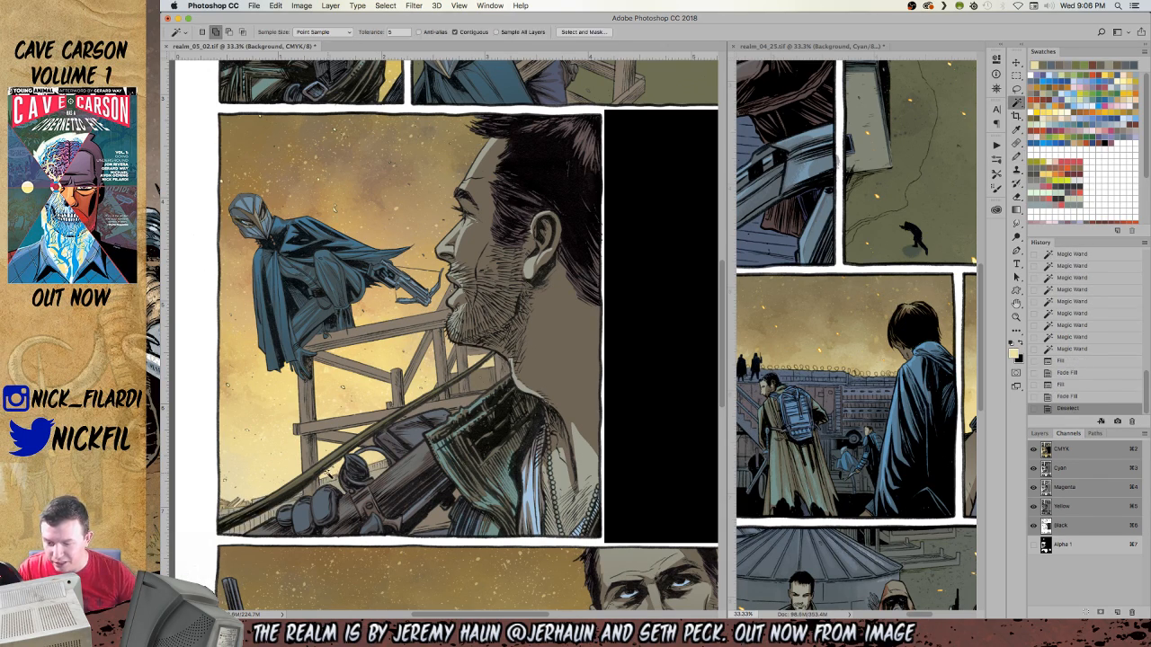
Select the background gaps beneath the rifle, apply a faded pale yellow fill, and clear the selection.
{"action": "left_click", "coordinate": [441, 528]}
{"action": "left_click", "coordinate": [501, 483]}
{"action": "key", "text": "alt+BackSpace"}
{"action": "key", "text": "super+d"}
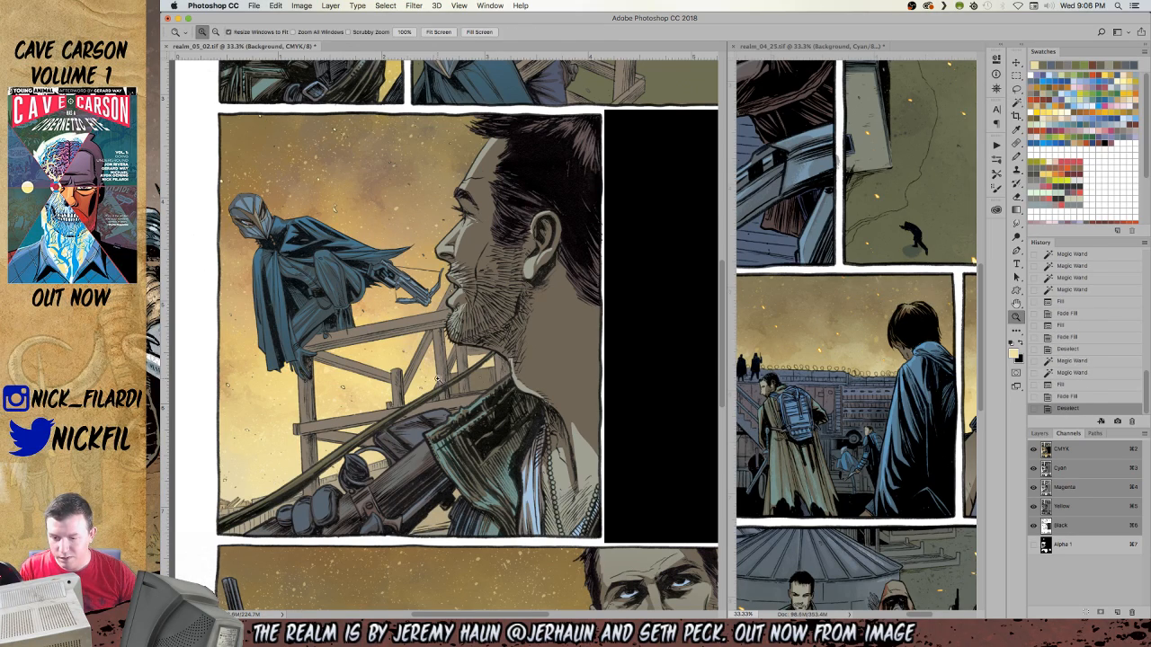
Select the wooden scaffold beams in the top and middle panels with the Magic Wand and fill them with dark grey.
{"action": "left_click", "coordinate": [459, 402]}
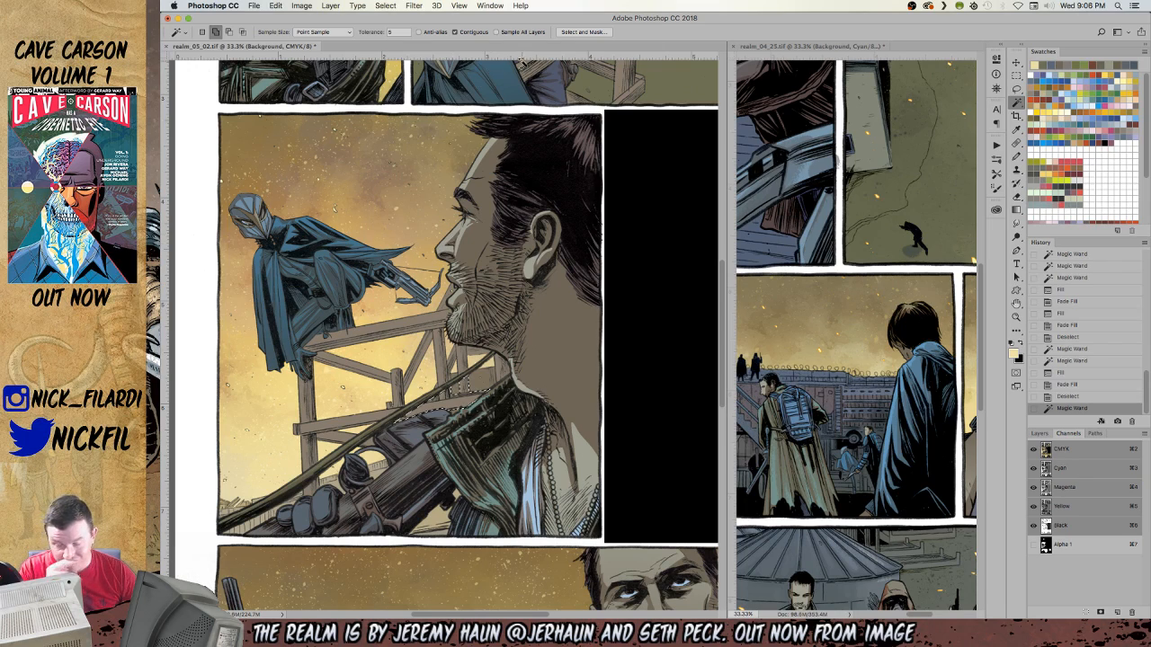
{"action": "left_click", "coordinate": [528, 384]}
{"action": "key", "text": "b"}
{"action": "key", "text": "z"}
{"action": "left_click", "coordinate": [580, 313], "text": "alt"}
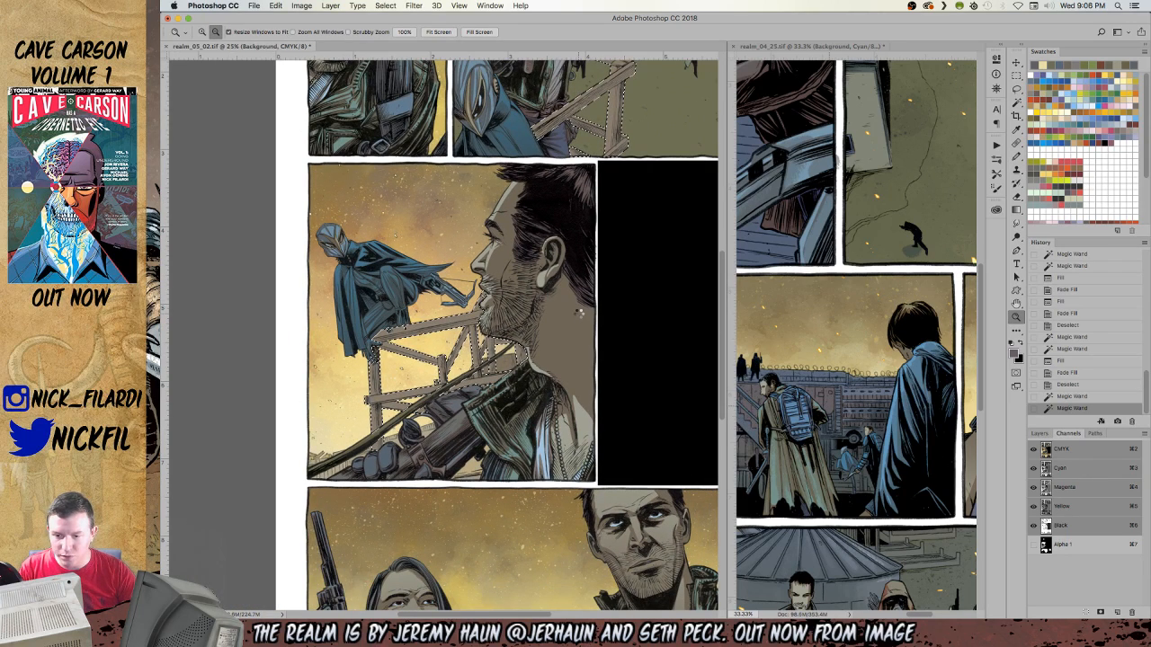
{"action": "key", "text": "alt+BackSpace"}
{"action": "key", "text": "b"}
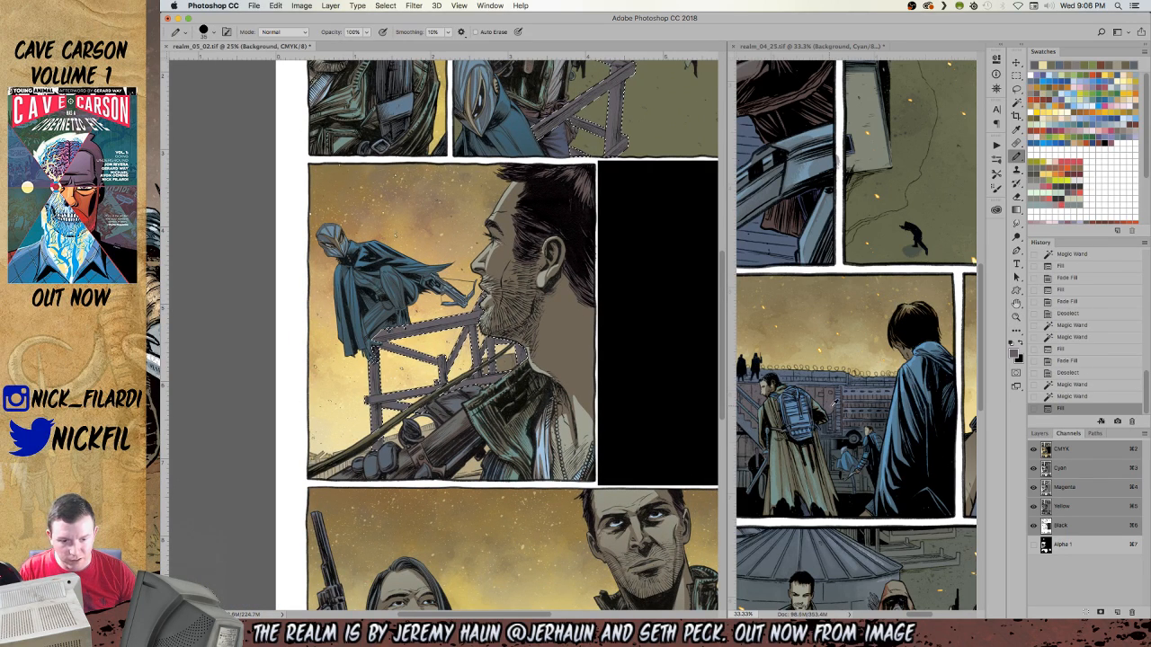
{"action": "key", "text": "alt+BackSpace"}
Fill the selected scaffold beams with the red-brown swatch, fade the fill, and clear the selection.
{"action": "left_click", "coordinate": [1099, 76]}
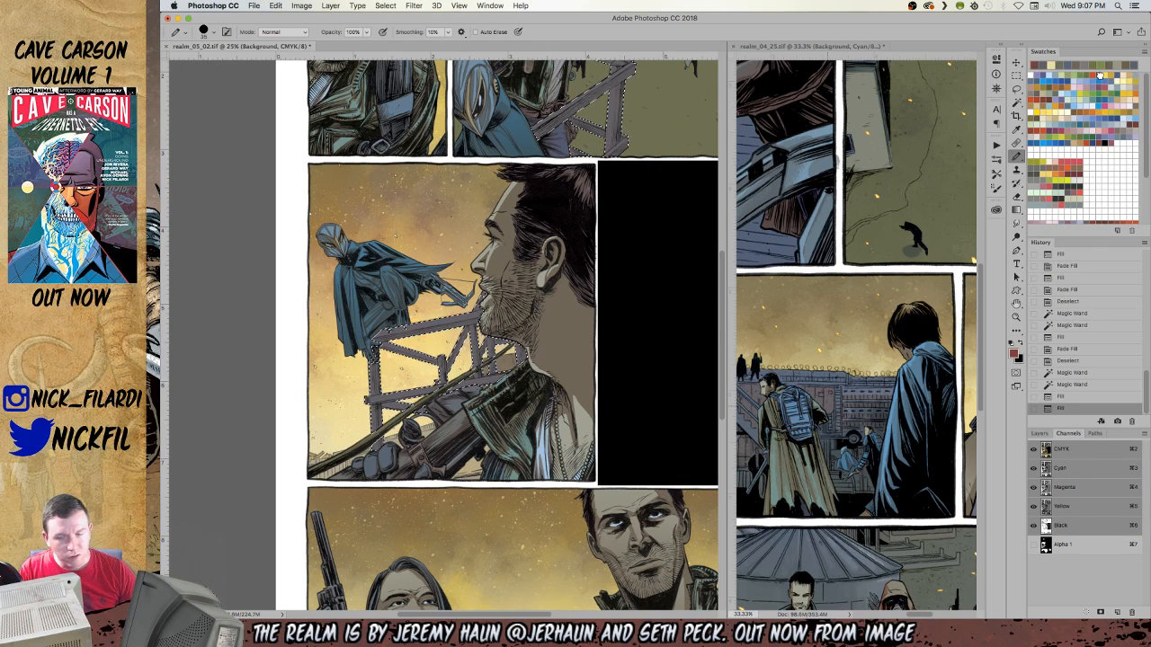
{"action": "key", "text": "alt+BackSpace"}
{"action": "key", "text": "super+shift+f"}
{"action": "key", "text": "super+d"}
{"action": "left_click_drag", "start_coordinate": [522, 279], "coordinate": [566, 338]}
{"action": "key", "text": "z"}
{"action": "left_click", "coordinate": [565, 338], "text": "alt"}
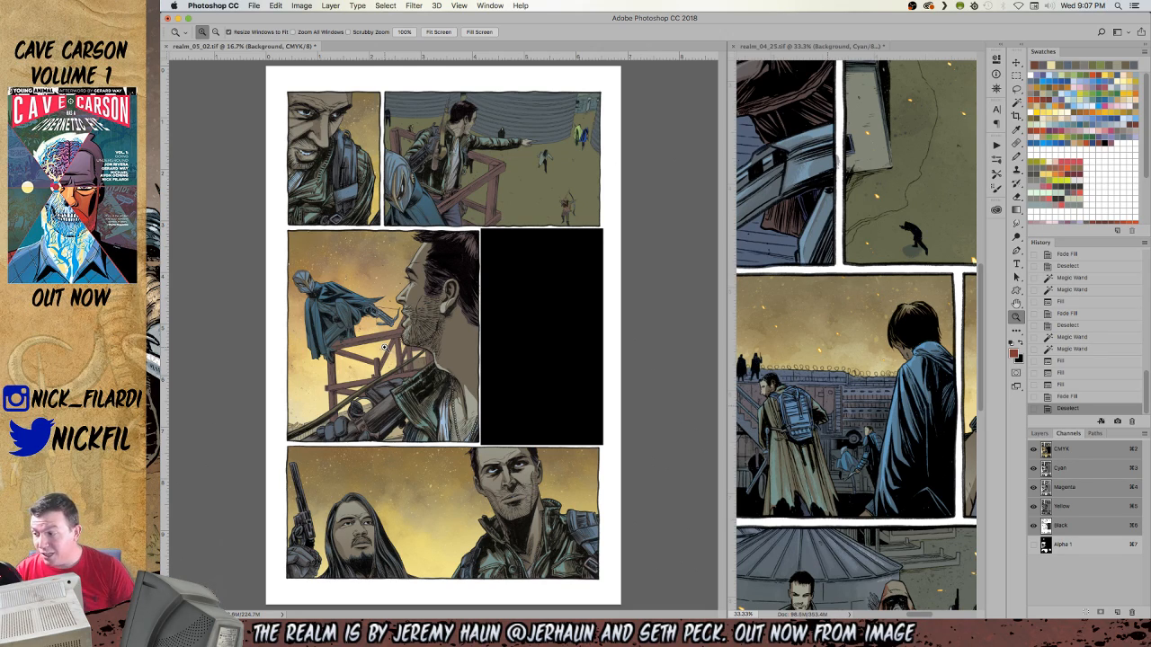
Examine the recoloured scaffold and the crouching cloaked figure in the middle panel.
{"action": "left_click", "coordinate": [447, 326]}
{"action": "left_click_drag", "start_coordinate": [421, 318], "coordinate": [533, 330]}
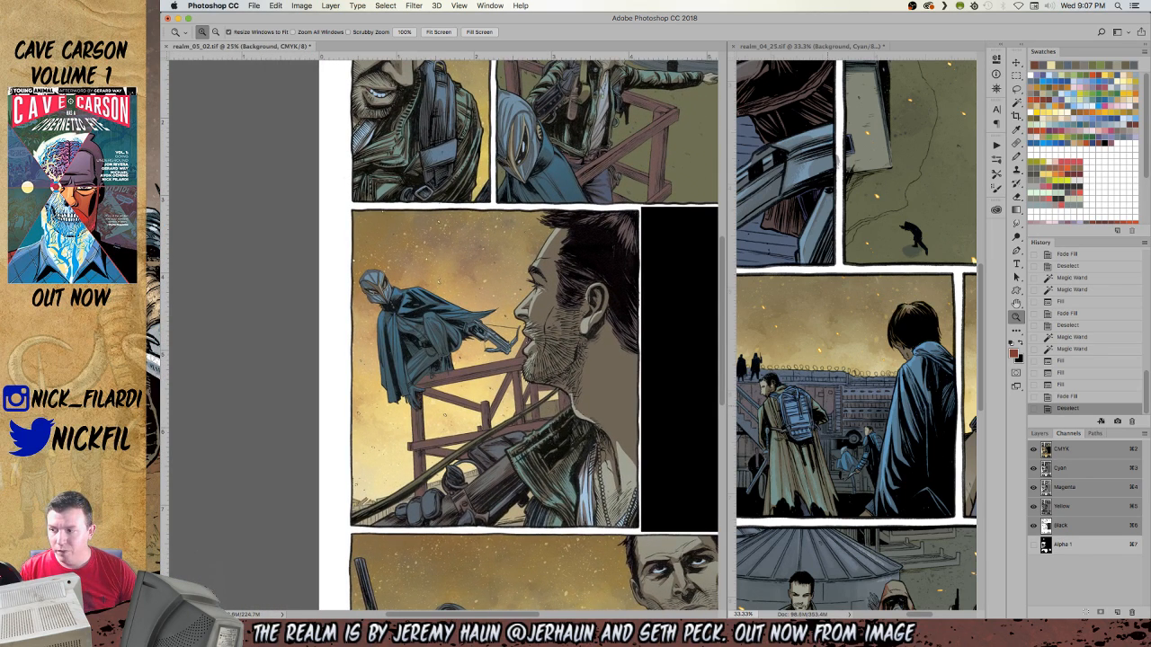
{"action": "left_click", "coordinate": [457, 351], "text": "alt"}
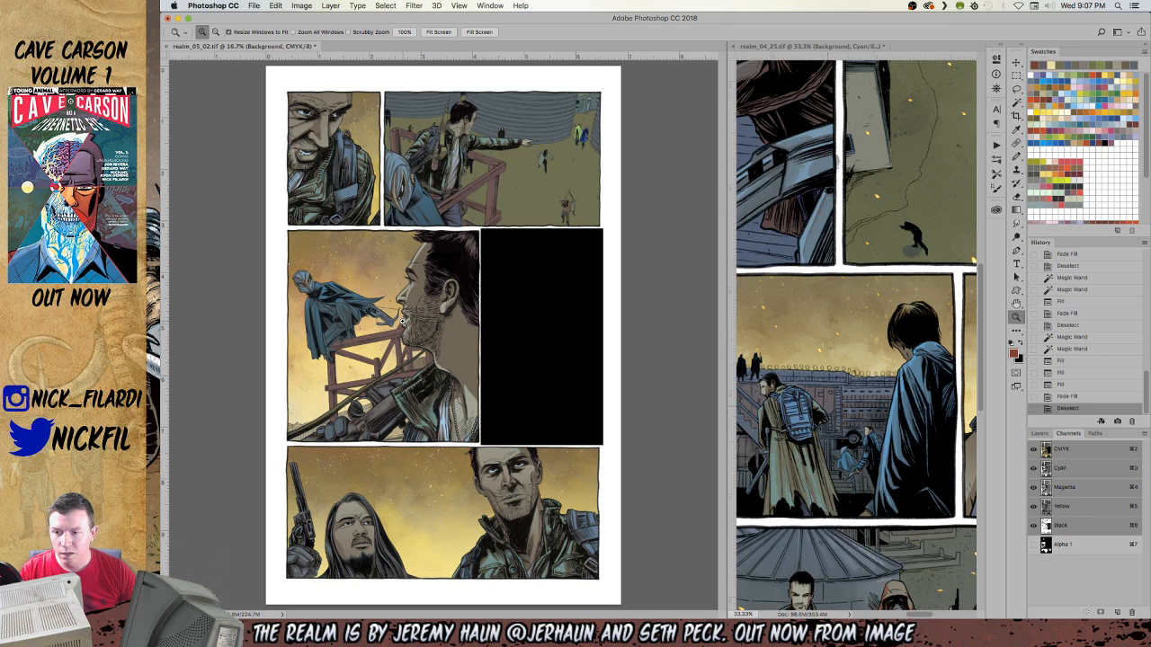
{"action": "left_click", "coordinate": [396, 350]}
{"action": "left_click_drag", "start_coordinate": [297, 289], "coordinate": [477, 408]}
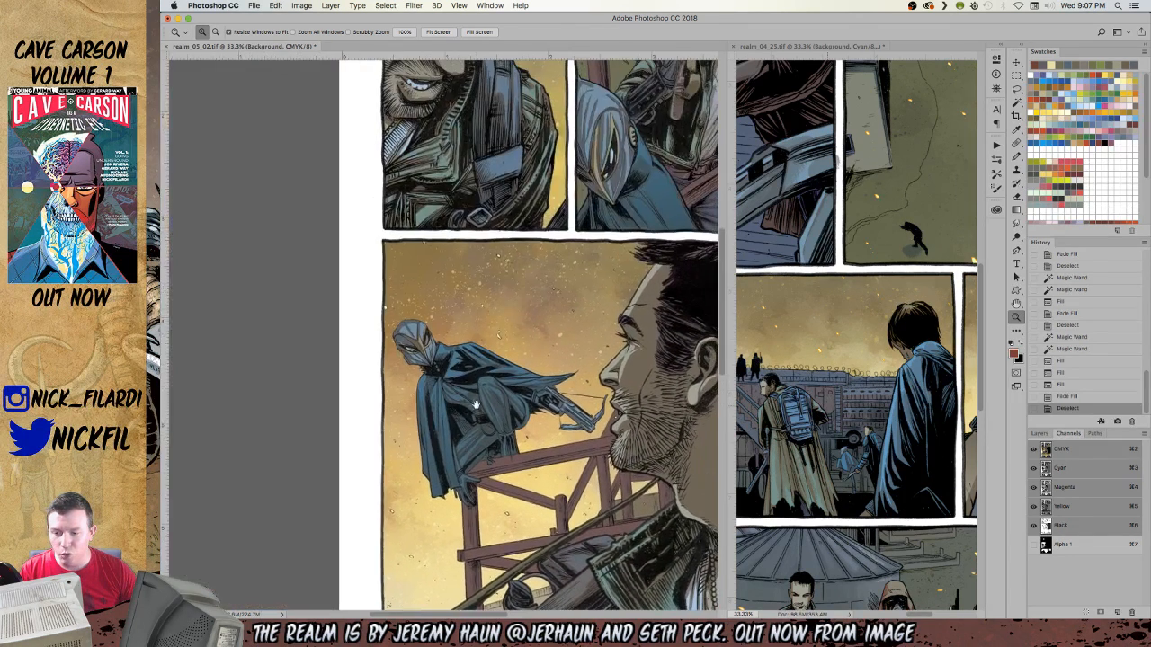
{"action": "left_click", "coordinate": [442, 398]}
{"action": "left_click_drag", "start_coordinate": [589, 474], "coordinate": [338, 326]}
{"action": "left_click", "coordinate": [450, 307], "text": "alt"}
{"action": "left_click", "coordinate": [449, 307], "text": "alt"}
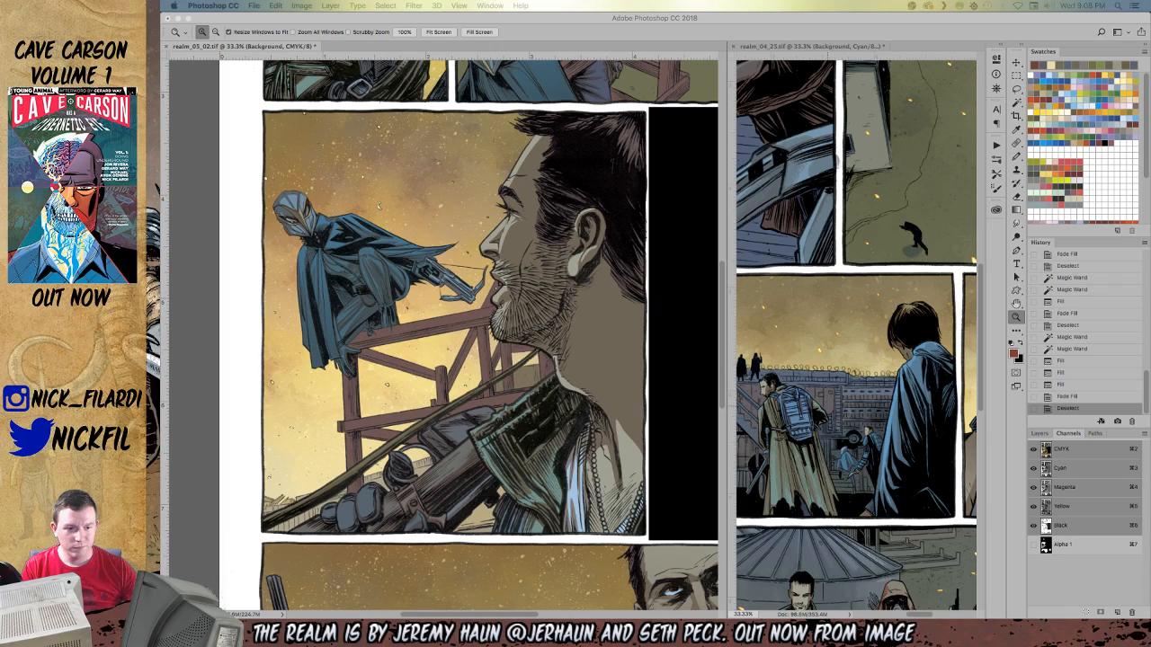
{"action": "left_click", "coordinate": [590, 240]}
{"action": "key", "text": "w"}
{"action": "left_click", "coordinate": [535, 275]}
{"action": "key", "text": "super+d"}
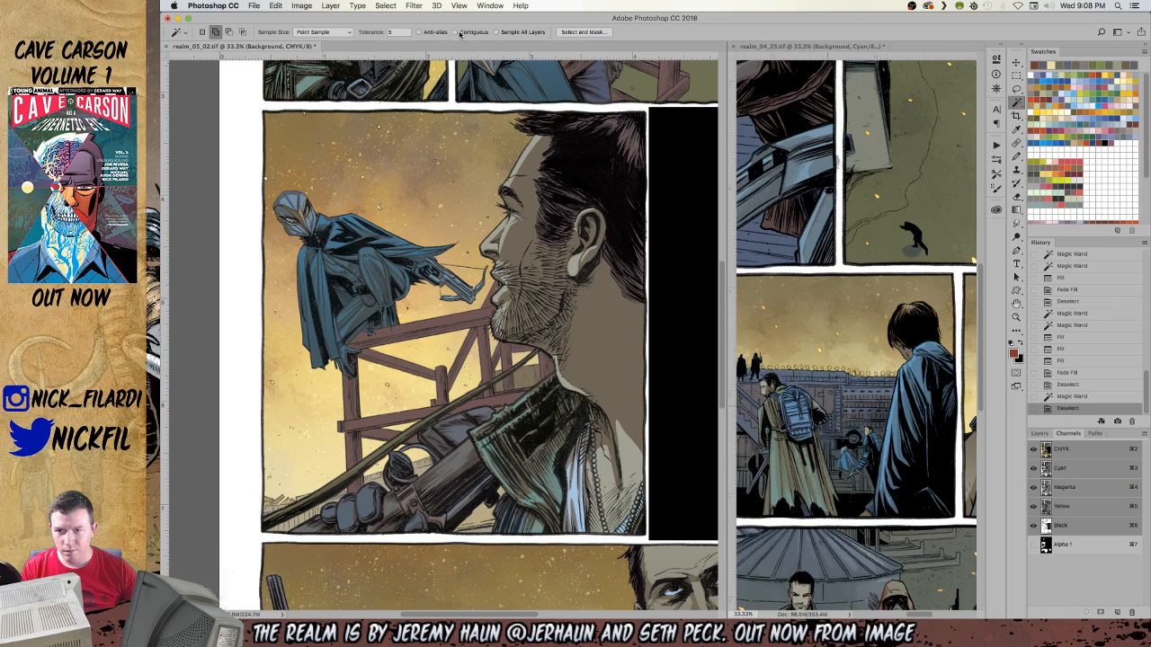
Select the middle-panel man's skin and hair with the Magic Wand, adding the gaps in his hair with the Lasso.
{"action": "left_click", "coordinate": [522, 162]}
{"action": "left_click", "coordinate": [538, 169]}
{"action": "left_click", "coordinate": [556, 166]}
{"action": "key", "text": "l"}
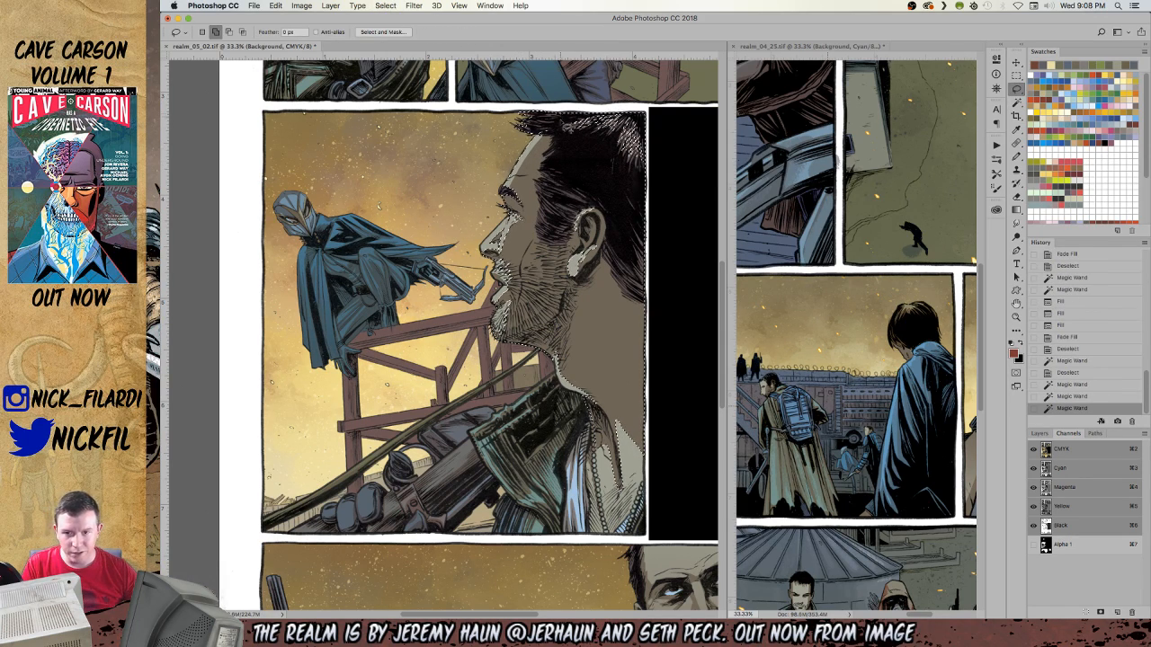
{"action": "mouse_move", "coordinate": [629, 121]}
{"action": "left_mouse_down"}
{"action": "mouse_move", "coordinate": [651, 142]}
{"action": "mouse_move", "coordinate": [652, 199]}
{"action": "mouse_move", "coordinate": [577, 171]}
{"action": "mouse_move", "coordinate": [600, 128]}
{"action": "left_mouse_up"}
{"action": "mouse_move", "coordinate": [593, 185]}
{"action": "left_mouse_down"}
{"action": "mouse_move", "coordinate": [596, 295]}
{"action": "mouse_move", "coordinate": [601, 182]}
{"action": "left_mouse_up"}
Add the man's jacket and shirt areas in the middle panel to the selection with the Magic Wand.
{"action": "key", "text": "w"}
{"action": "left_click", "coordinate": [568, 426]}
{"action": "left_click", "coordinate": [535, 477]}
{"action": "left_click", "coordinate": [494, 450]}
{"action": "left_click", "coordinate": [475, 440]}
Refine the selection around the man's jacket and collar with the Lasso.
{"action": "key", "text": "l"}
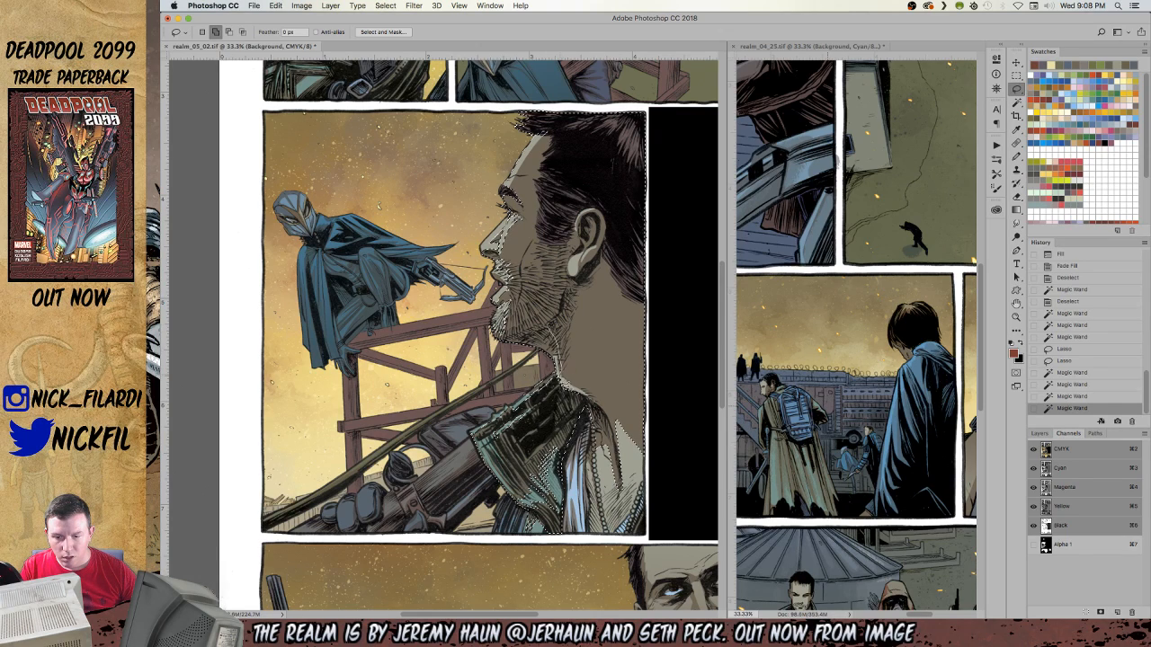
{"action": "mouse_move", "coordinate": [560, 453]}
{"action": "left_mouse_down"}
{"action": "mouse_move", "coordinate": [575, 406]}
{"action": "mouse_move", "coordinate": [500, 439]}
{"action": "mouse_move", "coordinate": [544, 468]}
{"action": "mouse_move", "coordinate": [559, 457]}
{"action": "mouse_move", "coordinate": [495, 538]}
{"action": "mouse_move", "coordinate": [650, 541]}
{"action": "mouse_move", "coordinate": [654, 442]}
{"action": "mouse_move", "coordinate": [542, 478]}
{"action": "left_mouse_up"}
{"action": "key", "text": "alt"}
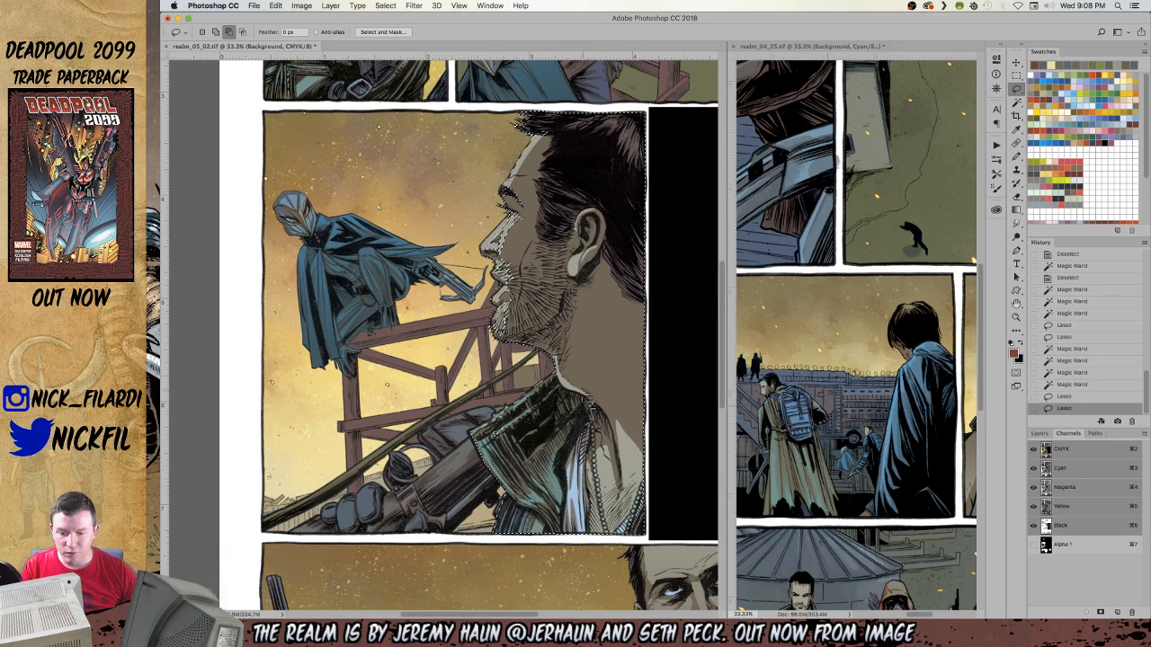
{"action": "mouse_move", "coordinate": [504, 437]}
{"action": "left_mouse_down"}
{"action": "mouse_move", "coordinate": [525, 448]}
{"action": "mouse_move", "coordinate": [472, 435]}
{"action": "mouse_move", "coordinate": [518, 407]}
{"action": "mouse_move", "coordinate": [527, 410]}
{"action": "mouse_move", "coordinate": [511, 444]}
{"action": "mouse_move", "coordinate": [599, 435]}
{"action": "mouse_move", "coordinate": [510, 516]}
{"action": "mouse_move", "coordinate": [360, 520]}
{"action": "mouse_move", "coordinate": [378, 508]}
{"action": "mouse_move", "coordinate": [358, 519]}
{"action": "mouse_move", "coordinate": [394, 504]}
{"action": "mouse_move", "coordinate": [415, 473]}
{"action": "mouse_move", "coordinate": [540, 478]}
{"action": "mouse_move", "coordinate": [564, 462]}
{"action": "left_mouse_up"}
{"action": "key", "text": "shift"}
{"action": "left_click_drag", "start_coordinate": [478, 483], "coordinate": [479, 433]}
{"action": "mouse_move", "coordinate": [551, 420]}
{"action": "left_mouse_down"}
{"action": "mouse_move", "coordinate": [589, 445]}
{"action": "mouse_move", "coordinate": [476, 504]}
{"action": "mouse_move", "coordinate": [481, 475]}
{"action": "mouse_move", "coordinate": [583, 467]}
{"action": "mouse_move", "coordinate": [588, 439]}
{"action": "mouse_move", "coordinate": [549, 432]}
{"action": "left_mouse_up"}
Add the grey-blue areas above the rifle and the dark rounded shape beside it to the selection with the Magic Wand.
{"action": "key", "text": "z"}
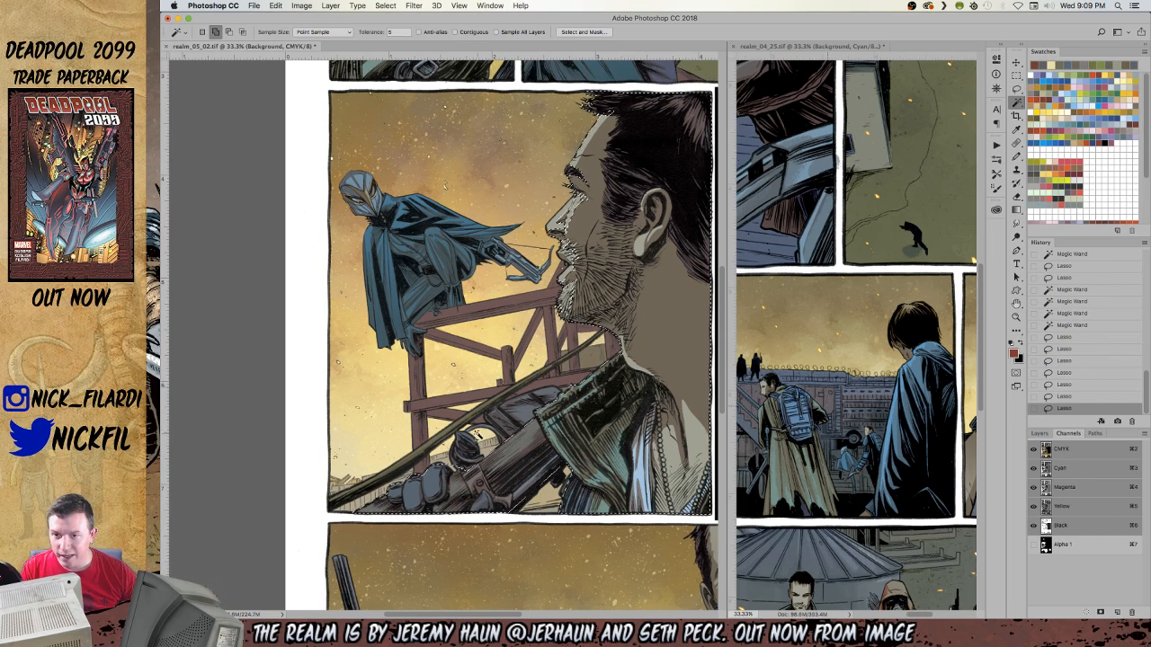
{"action": "left_click", "coordinate": [446, 394]}
{"action": "left_click", "coordinate": [446, 394]}
{"action": "key", "text": "w"}
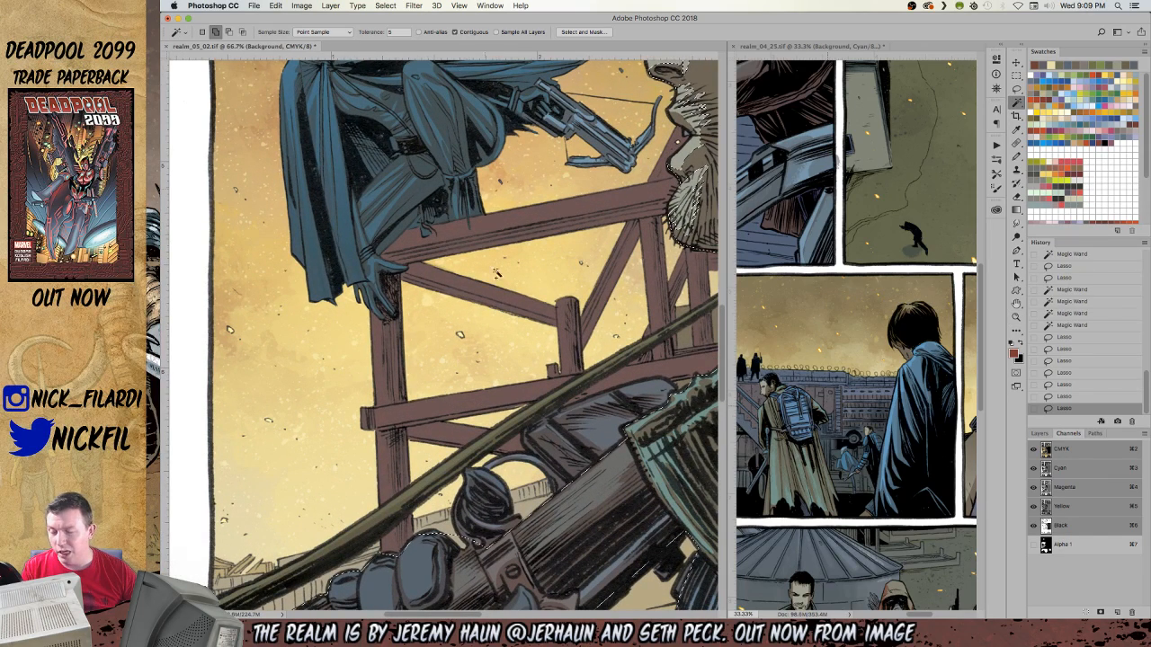
{"action": "scroll", "coordinate": [568, 306], "scroll_direction": "down", "scroll_amount": 2}
{"action": "scroll", "coordinate": [567, 305], "scroll_direction": "right", "scroll_amount": 2}
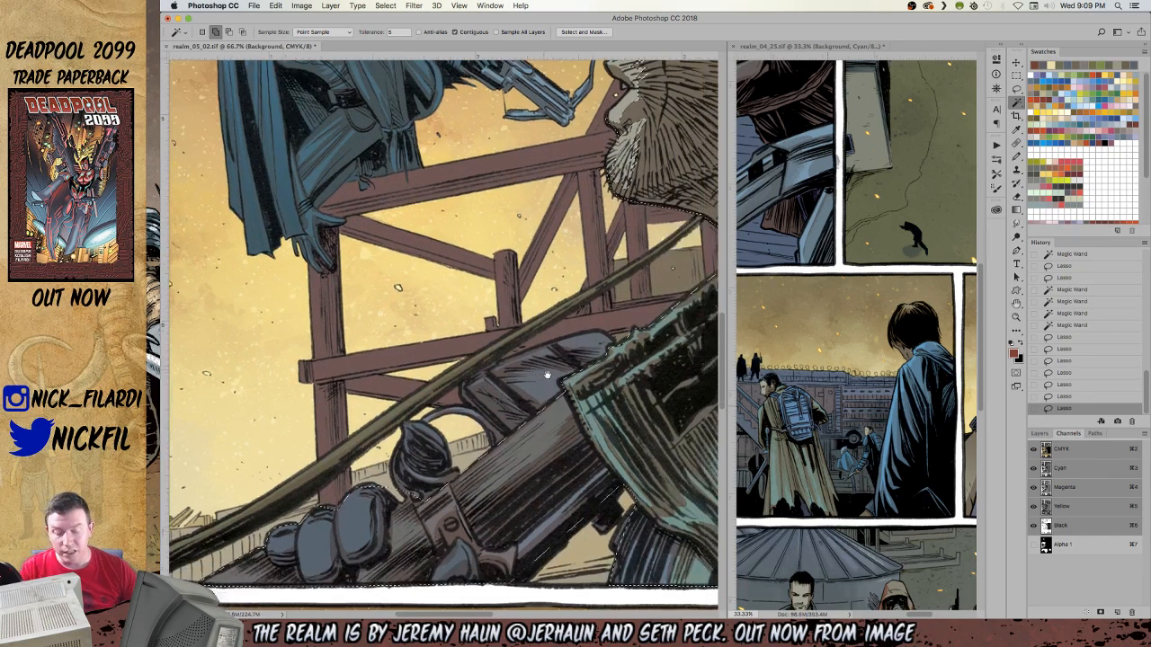
{"action": "left_click", "coordinate": [535, 388]}
{"action": "left_click", "coordinate": [486, 389]}
{"action": "left_click", "coordinate": [578, 348]}
{"action": "left_click", "coordinate": [583, 341]}
{"action": "left_click", "coordinate": [526, 356]}
{"action": "left_click", "coordinate": [505, 348]}
{"action": "left_click", "coordinate": [411, 412]}
{"action": "left_click", "coordinate": [410, 413], "text": "alt"}
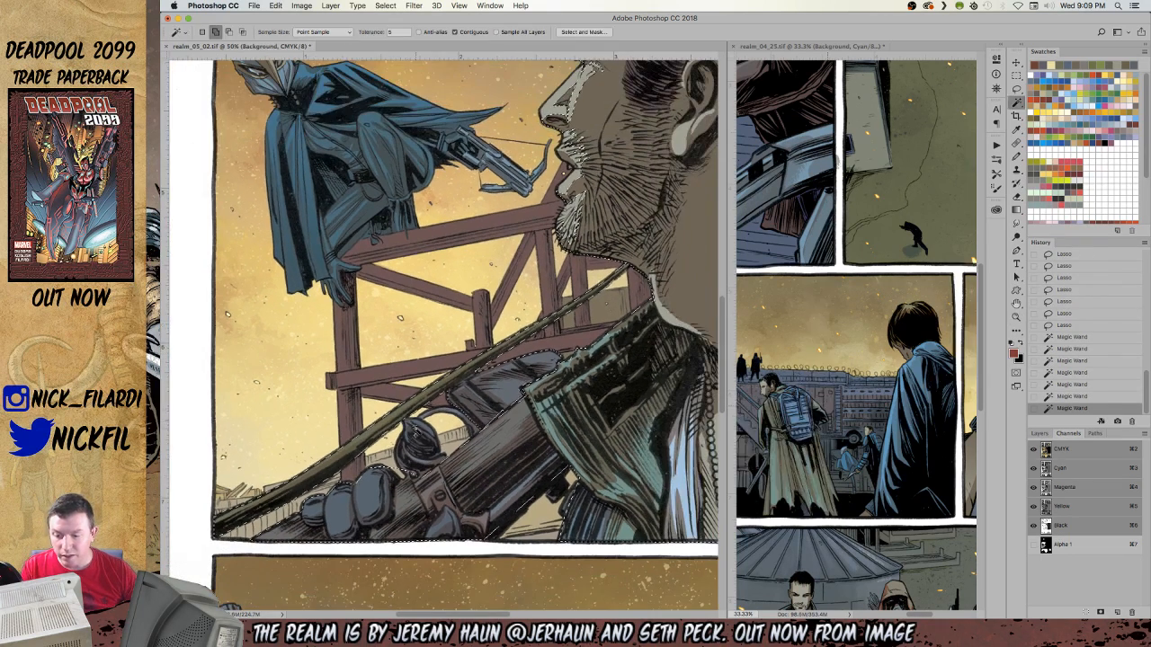
Add the dark rounded shape beside the rifle and its surrounding gaps to the selection with the Magic Wand and Lasso.
{"action": "left_click", "coordinate": [424, 440]}
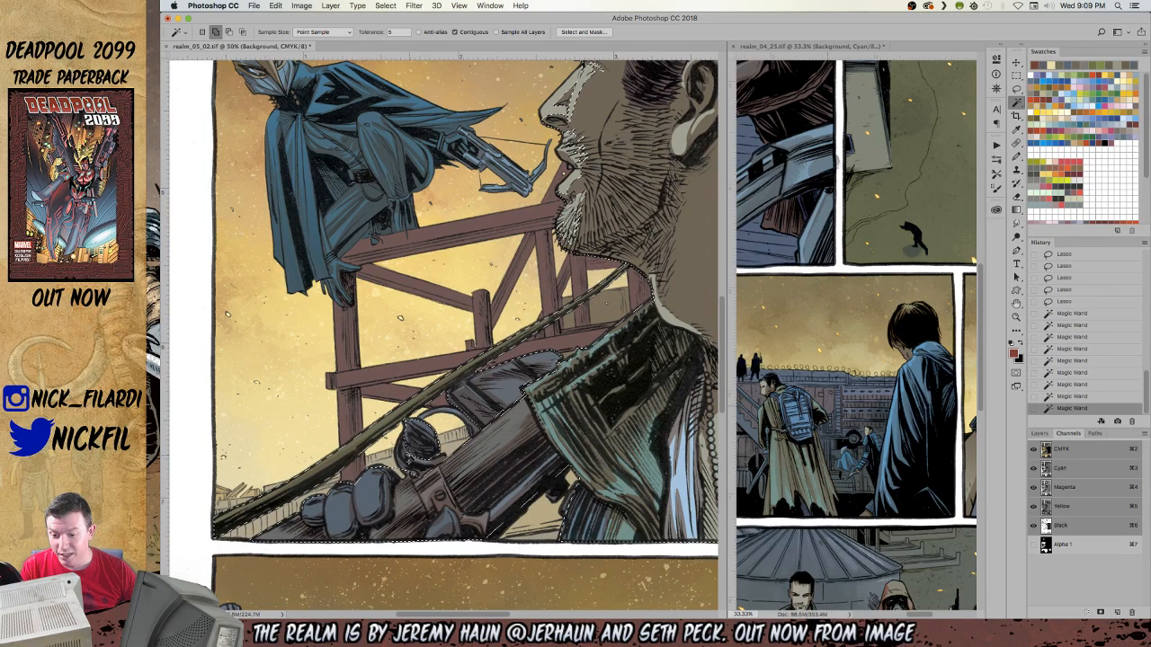
{"action": "left_click", "coordinate": [435, 398]}
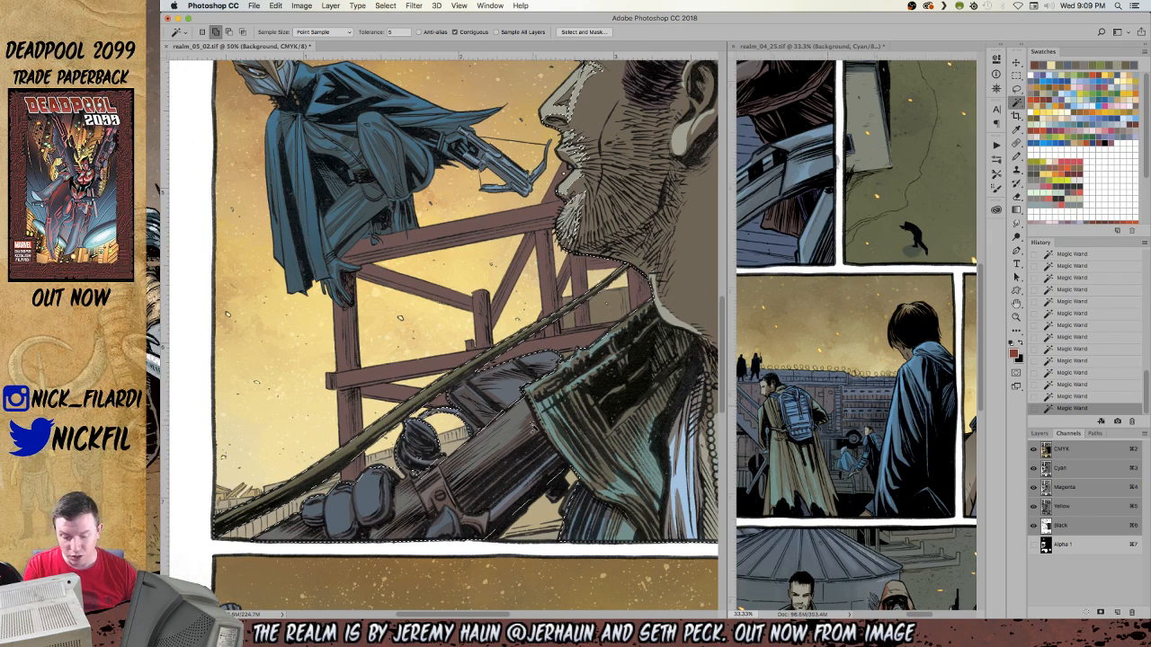
{"action": "key", "text": "l"}
{"action": "left_click_drag", "start_coordinate": [474, 407], "coordinate": [441, 415]}
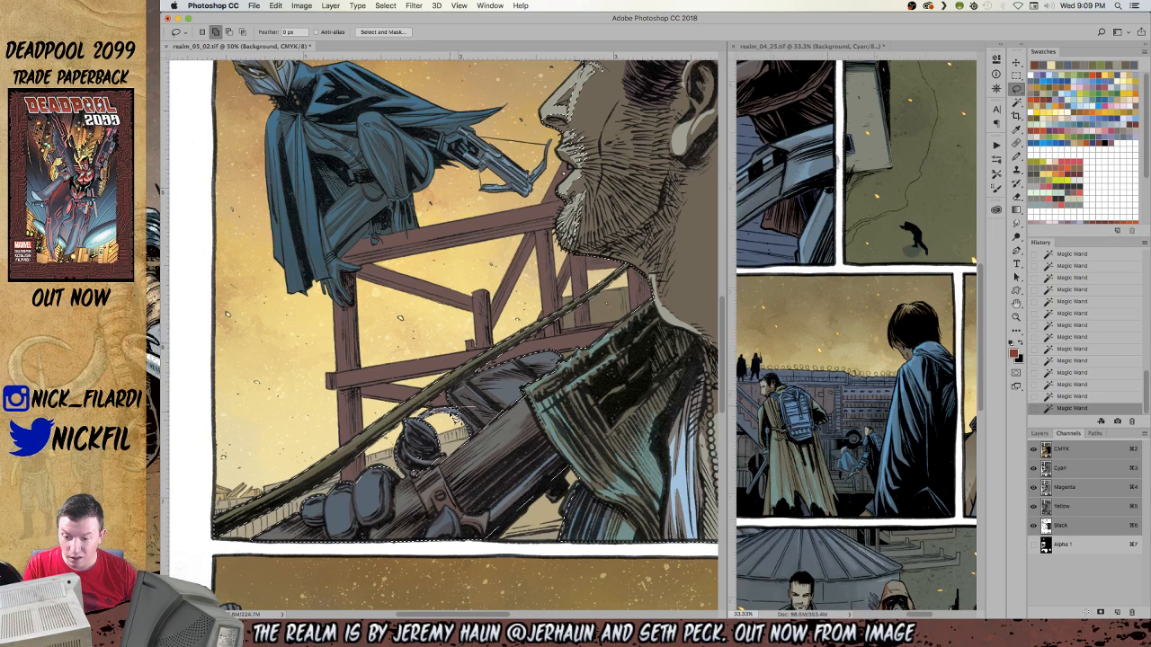
{"action": "mouse_move", "coordinate": [441, 414]}
{"action": "left_mouse_down"}
{"action": "mouse_move", "coordinate": [473, 466]}
{"action": "mouse_move", "coordinate": [438, 425]}
{"action": "mouse_move", "coordinate": [418, 472]}
{"action": "mouse_move", "coordinate": [438, 461]}
{"action": "mouse_move", "coordinate": [438, 488]}
{"action": "mouse_move", "coordinate": [400, 502]}
{"action": "mouse_move", "coordinate": [418, 500]}
{"action": "mouse_move", "coordinate": [439, 457]}
{"action": "left_mouse_up"}
{"action": "key", "text": "shift"}
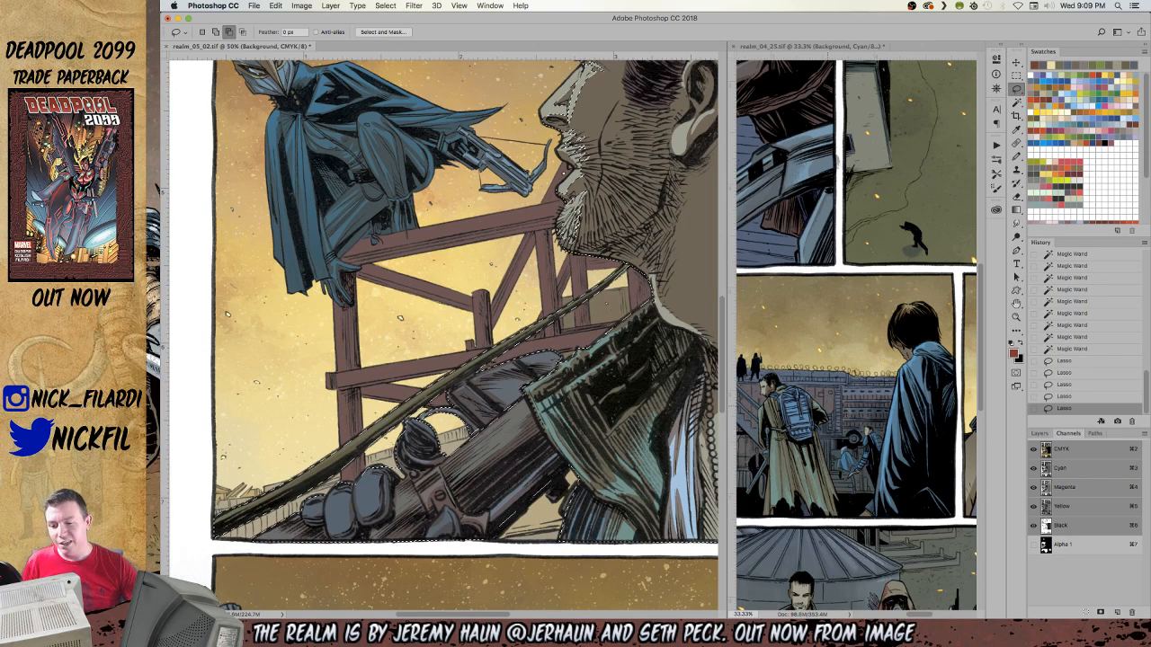
Subtract the background gaps around the rifle and beside the man's jacket from the selection with the Magic Wand.
{"action": "key", "text": "w"}
{"action": "left_click", "coordinate": [537, 519], "text": "alt"}
{"action": "left_click", "coordinate": [562, 484], "text": "alt"}
{"action": "key", "text": "z"}
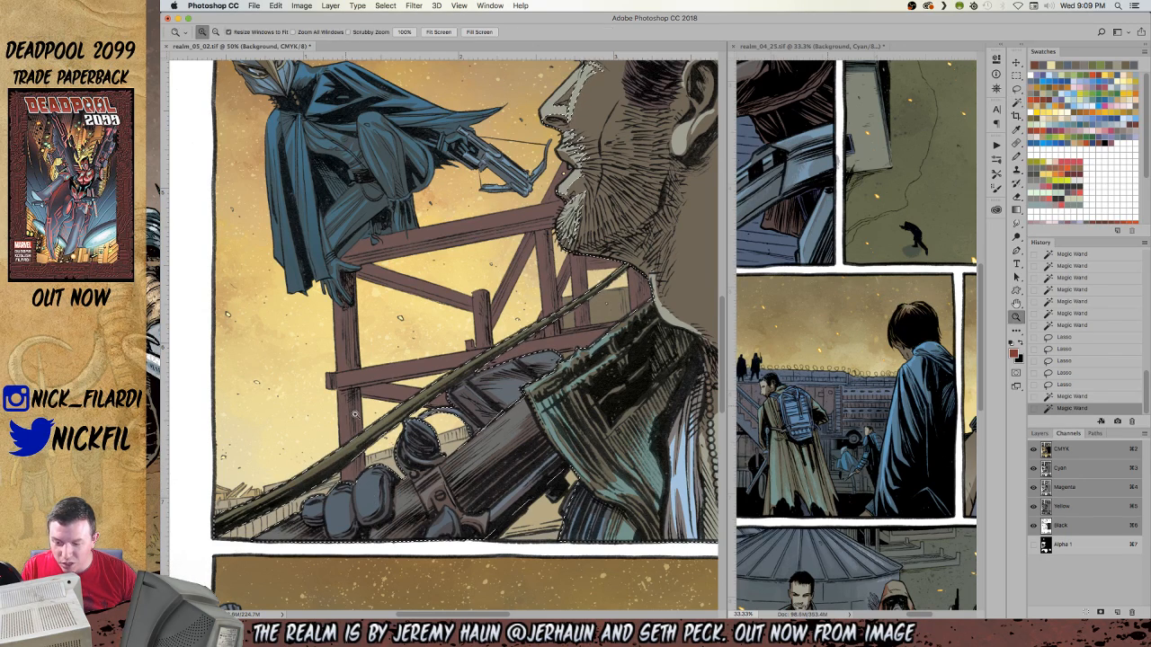
{"action": "left_click", "coordinate": [356, 419], "text": "alt"}
{"action": "left_click_drag", "start_coordinate": [511, 387], "coordinate": [413, 411]}
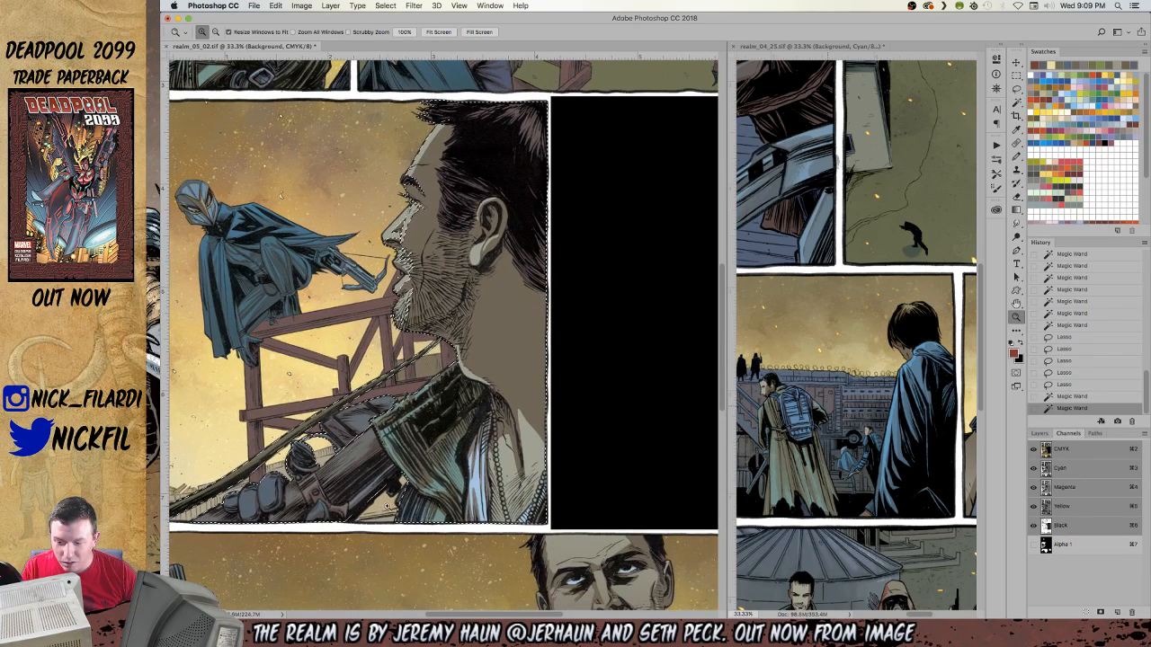
{"action": "key", "text": "w"}
{"action": "left_click", "coordinate": [404, 508], "text": "alt"}
{"action": "left_click", "coordinate": [318, 443], "text": "alt"}
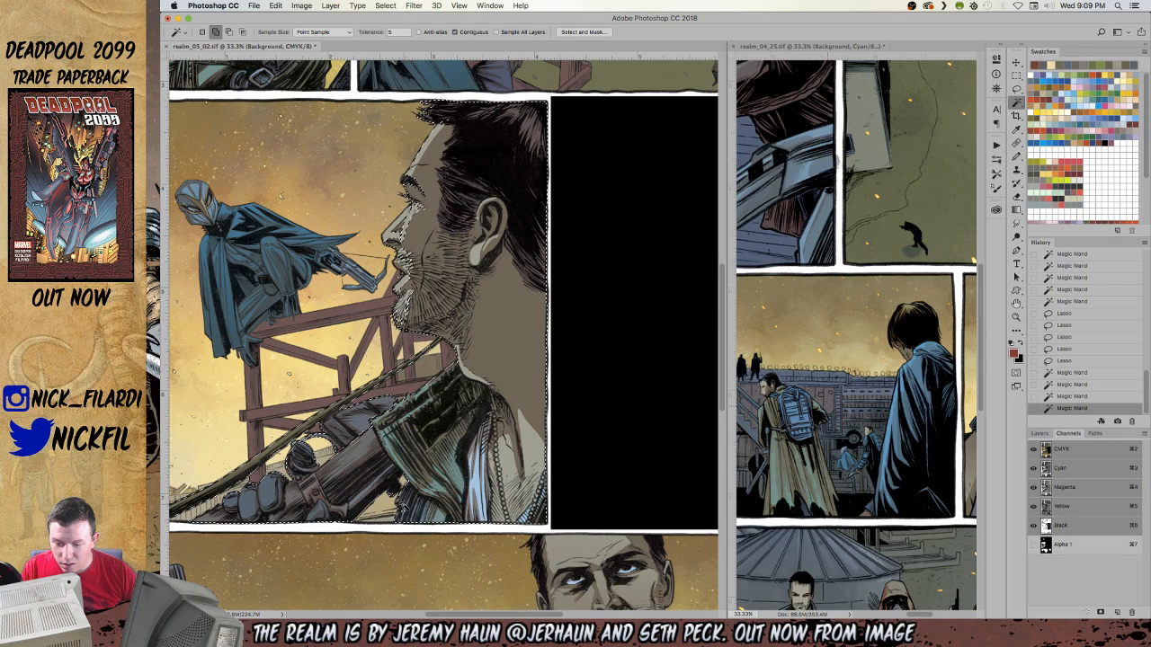
Add the highlight areas on the man's nose, mouth, chin and cheek to the selection with the Magic Wand.
{"action": "left_click_drag", "start_coordinate": [299, 403], "coordinate": [512, 479]}
{"action": "left_click", "coordinate": [572, 333]}
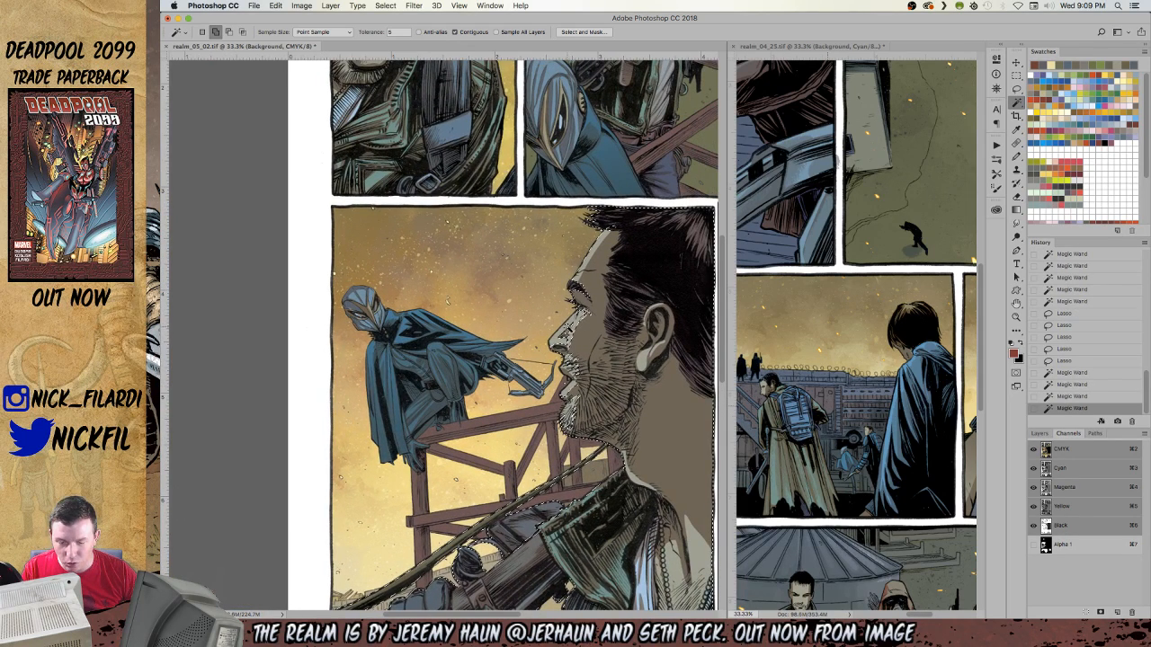
{"action": "left_click", "coordinate": [572, 367]}
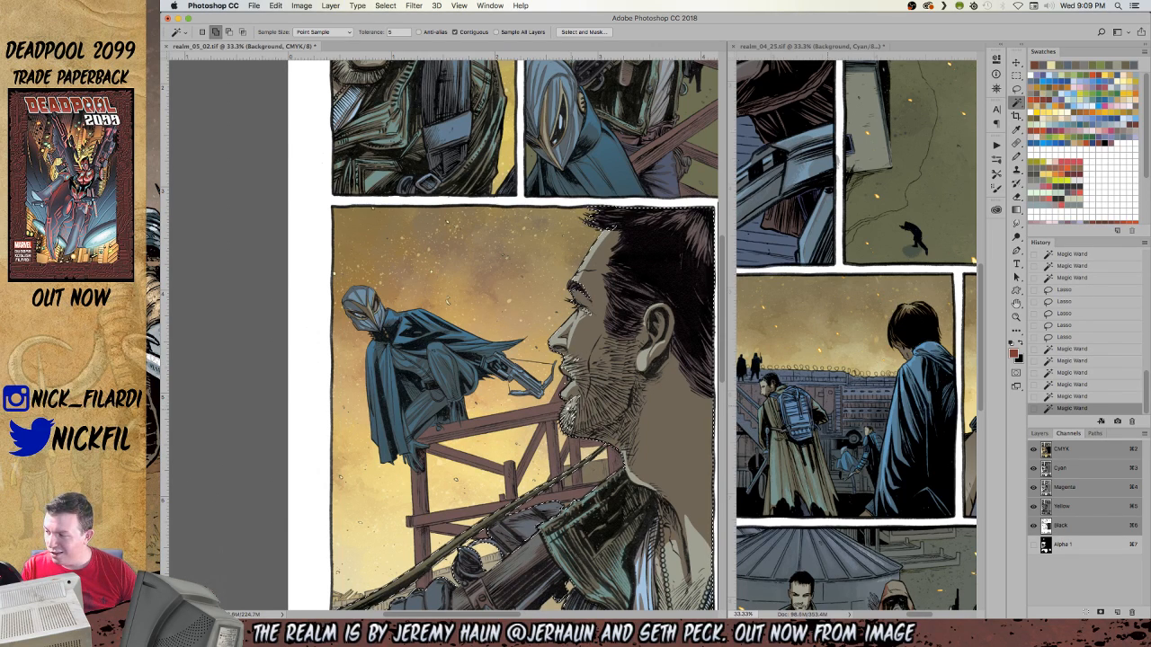
{"action": "left_click_drag", "start_coordinate": [554, 296], "coordinate": [531, 329]}
{"action": "left_click", "coordinate": [557, 344]}
{"action": "left_click", "coordinate": [553, 353]}
{"action": "left_click", "coordinate": [546, 394]}
{"action": "left_click", "coordinate": [577, 384]}
Refine the selection around the man's face and hair with the Lasso, adding remaining facial areas with the Magic Wand.
{"action": "key", "text": "l"}
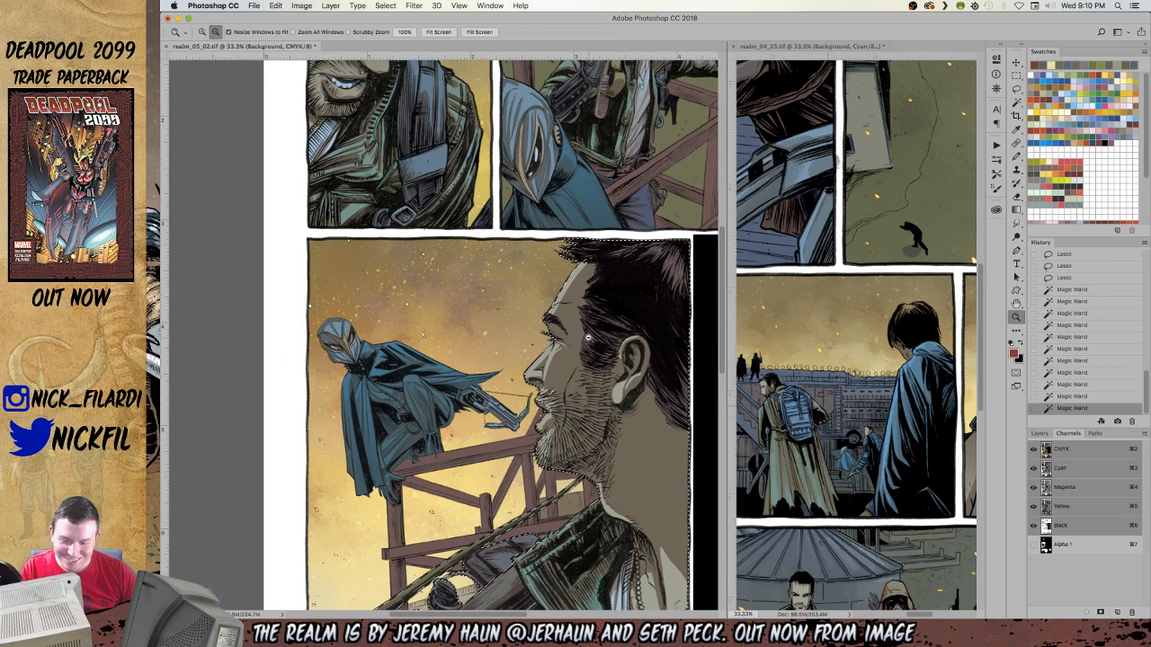
{"action": "mouse_move", "coordinate": [565, 376]}
{"action": "left_mouse_down"}
{"action": "mouse_move", "coordinate": [555, 434]}
{"action": "mouse_move", "coordinate": [579, 435]}
{"action": "left_mouse_up"}
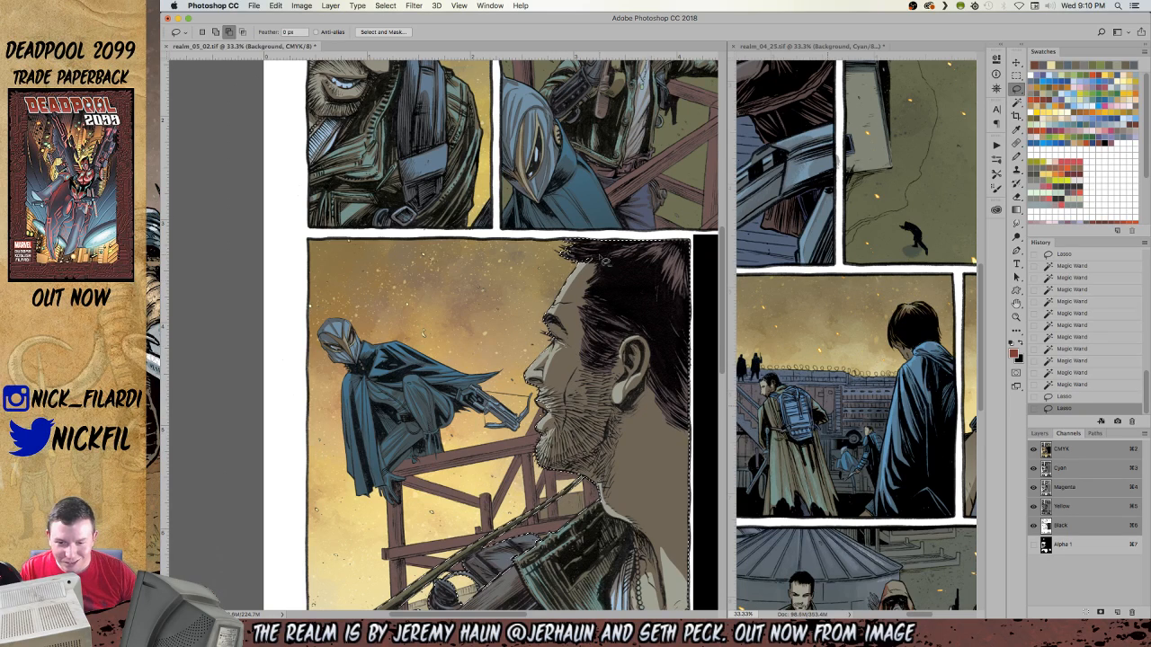
{"action": "left_click_drag", "start_coordinate": [603, 272], "coordinate": [597, 281]}
{"action": "key", "text": "w"}
{"action": "left_click", "coordinate": [543, 415]}
{"action": "left_click", "coordinate": [597, 387]}
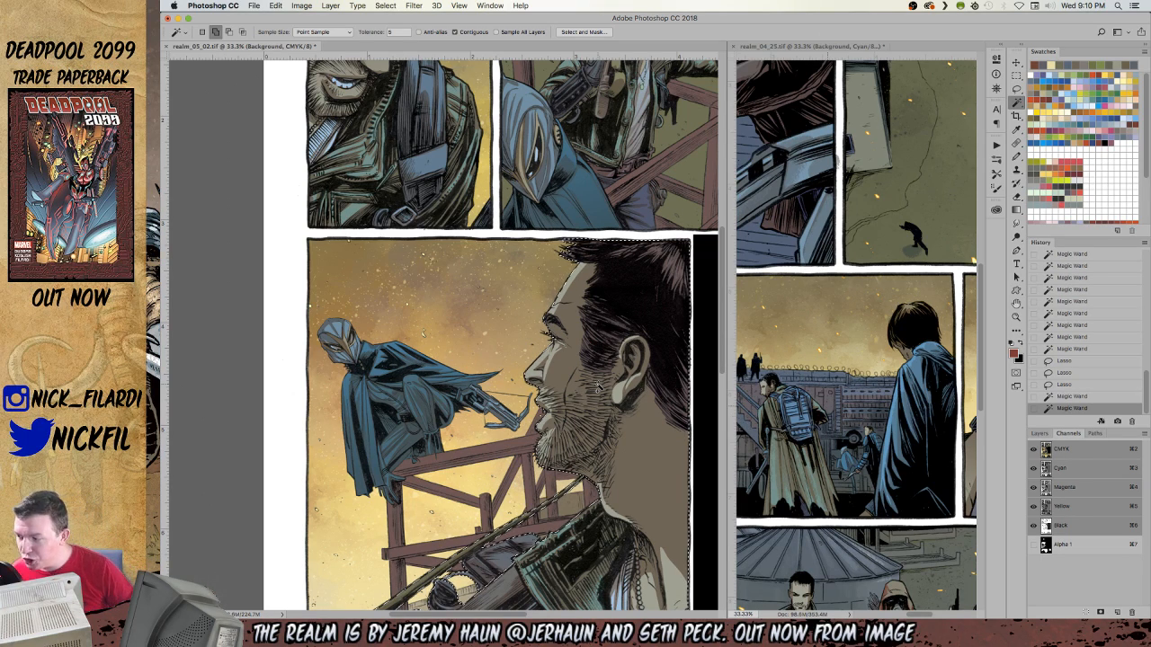
Fill the selected man and rifle with blue, fading the fill to 30% opacity in Multiply mode.
{"action": "key", "text": "z"}
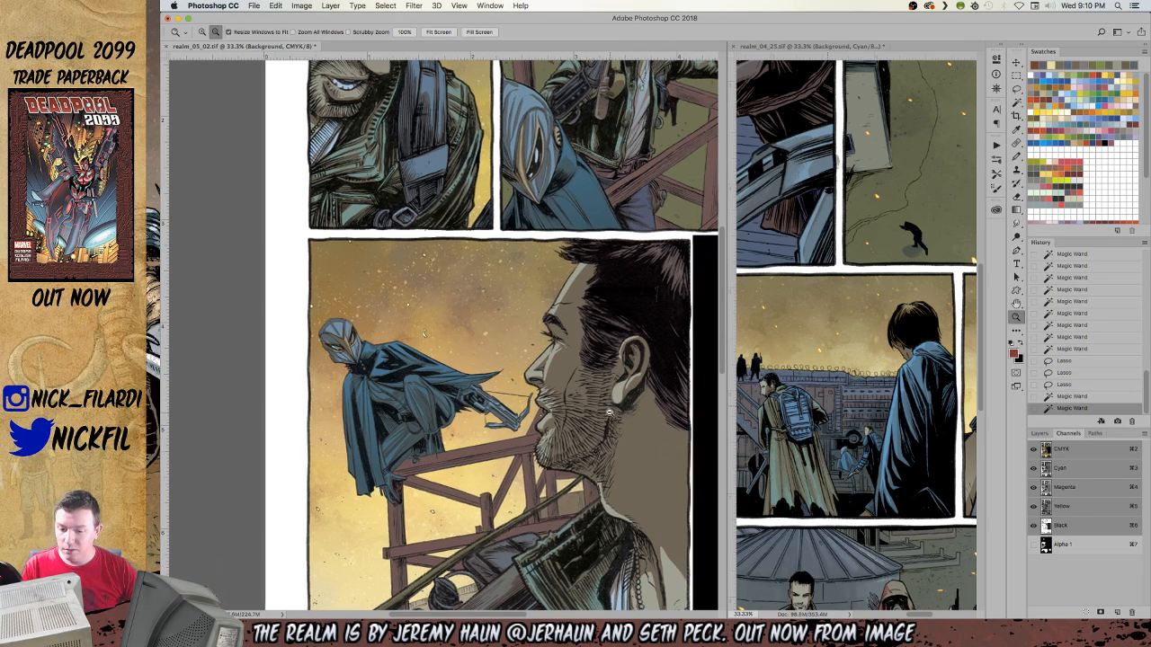
{"action": "left_click", "coordinate": [621, 431], "text": "alt"}
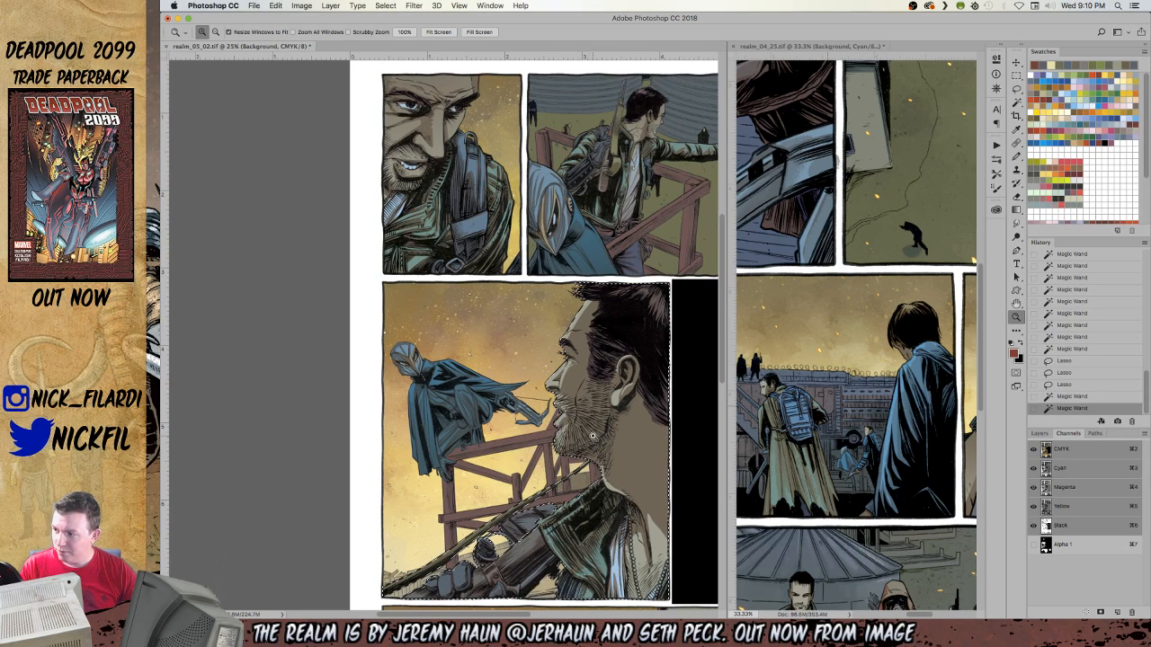
{"action": "scroll", "coordinate": [592, 436], "scroll_direction": "down", "scroll_amount": 3}
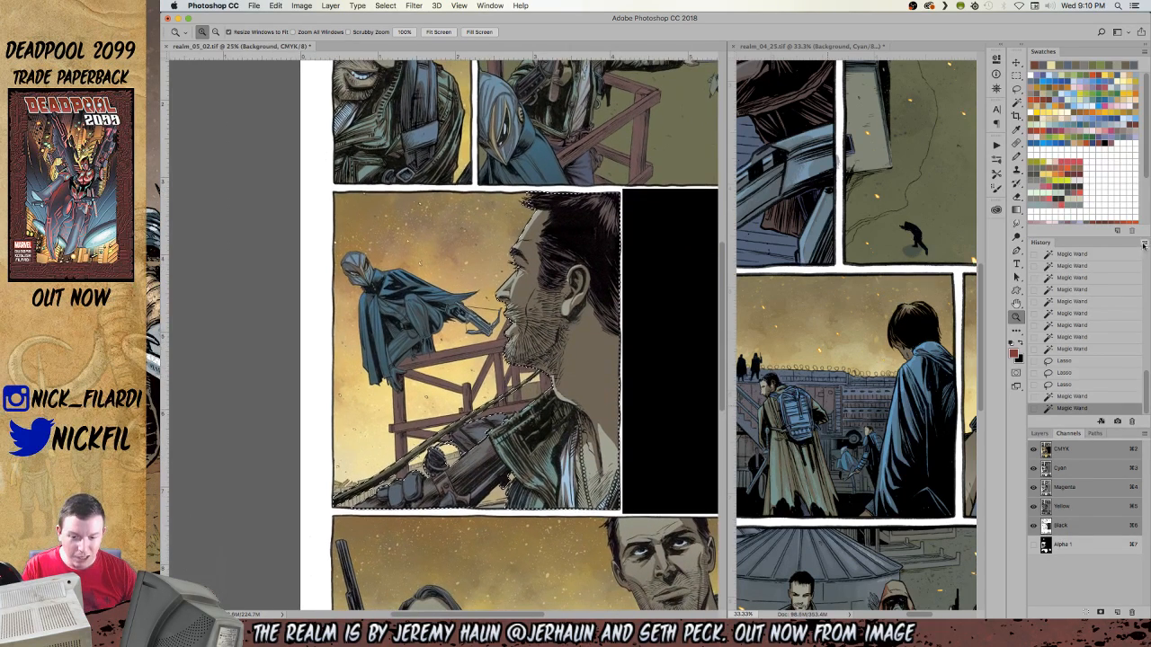
{"action": "left_click_drag", "start_coordinate": [450, 356], "coordinate": [477, 376]}
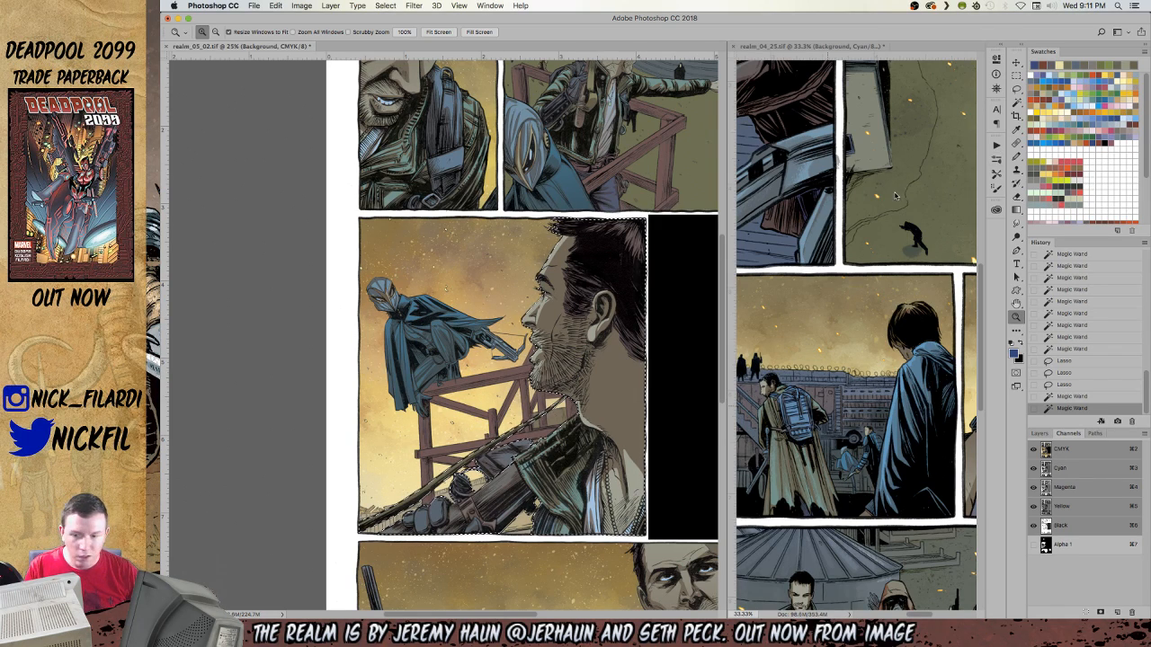
{"action": "key", "text": "F5"}
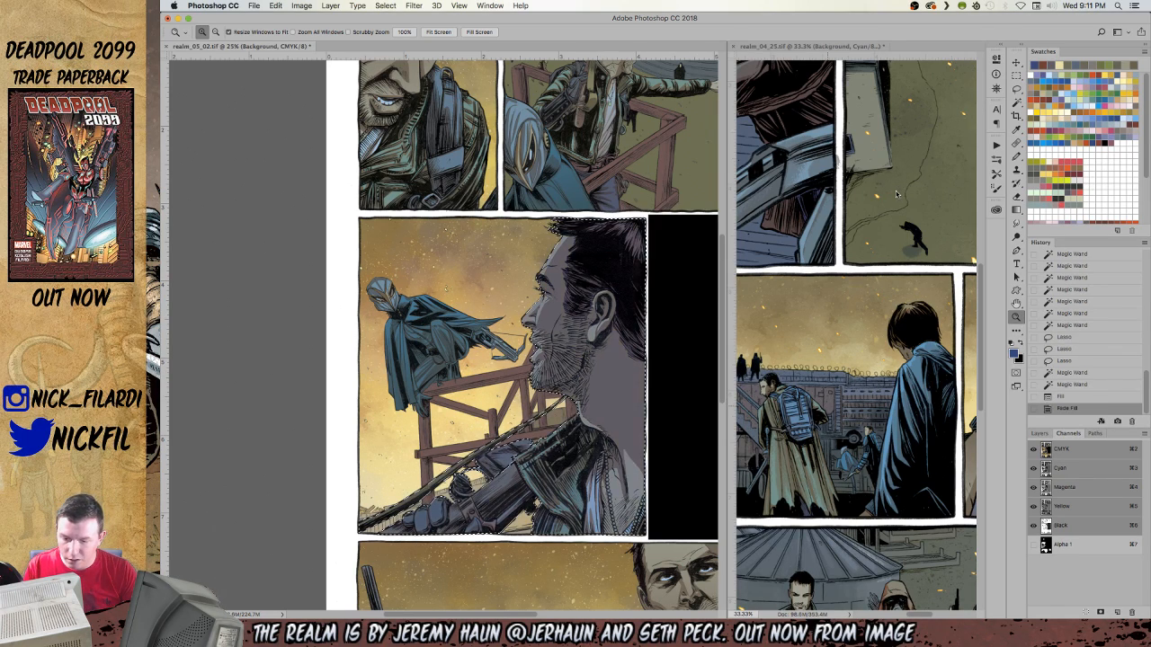
{"action": "key", "text": "shift+super+f"}
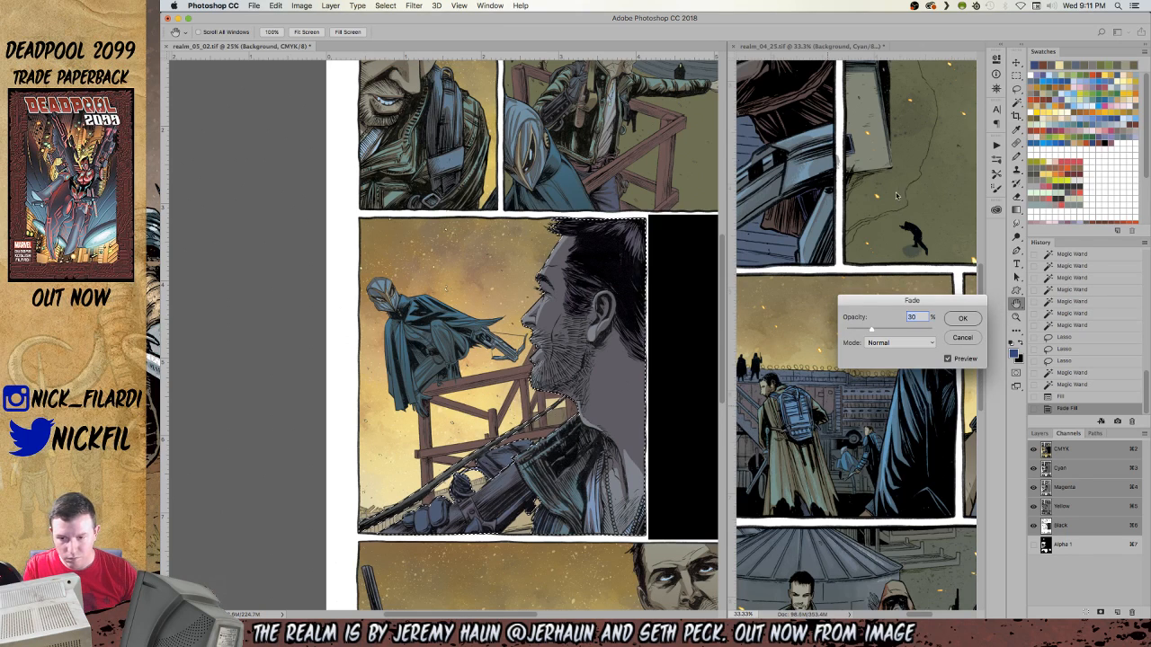
{"action": "left_click", "coordinate": [886, 347]}
{"action": "left_click", "coordinate": [886, 379]}
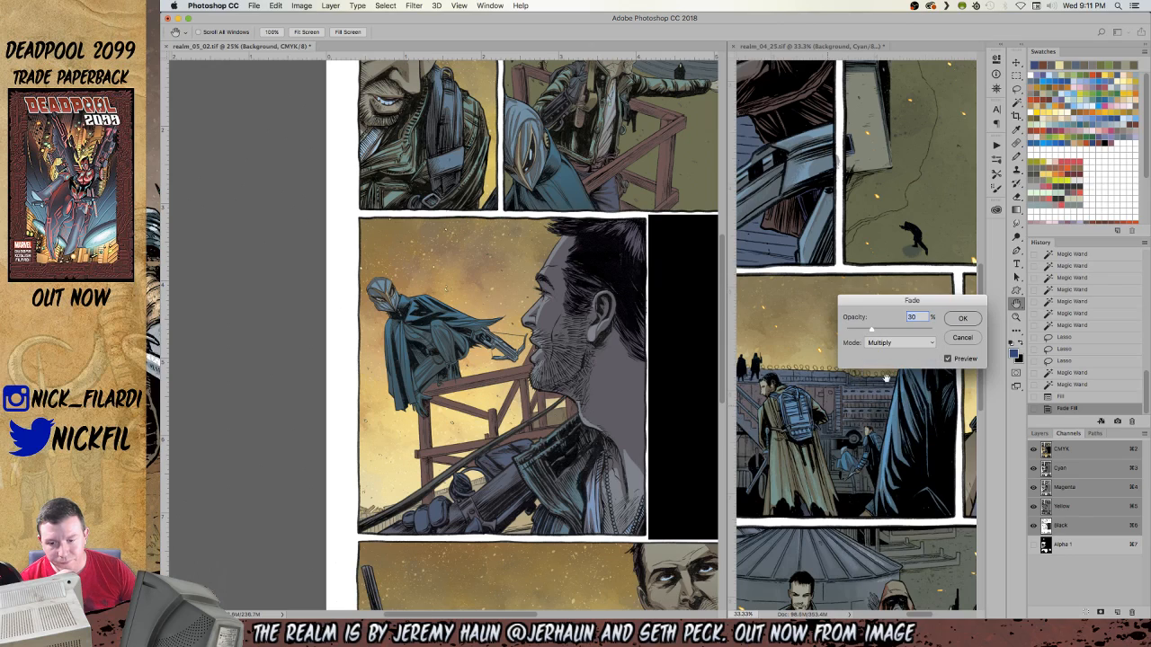
{"action": "left_click", "coordinate": [961, 318]}
Fill the man and rifle with blue again, fade it to 18% in Normal mode, and deselect.
{"action": "key", "text": "z"}
{"action": "key", "text": "alt+BackSpace"}
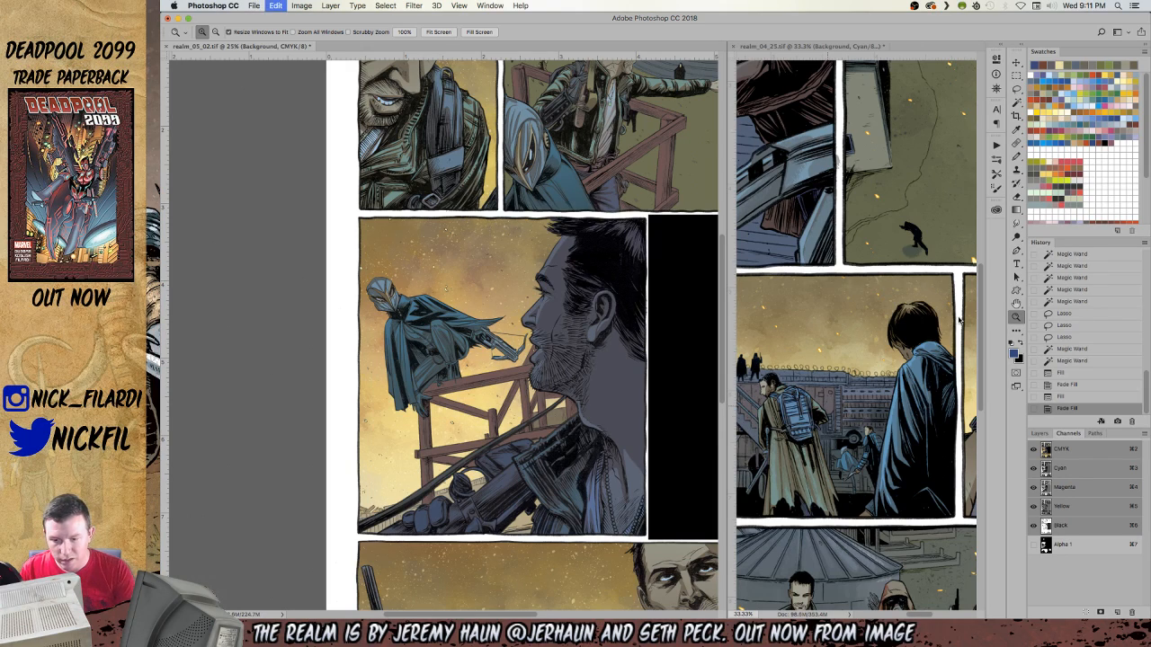
{"action": "key", "text": "super+shift+f"}
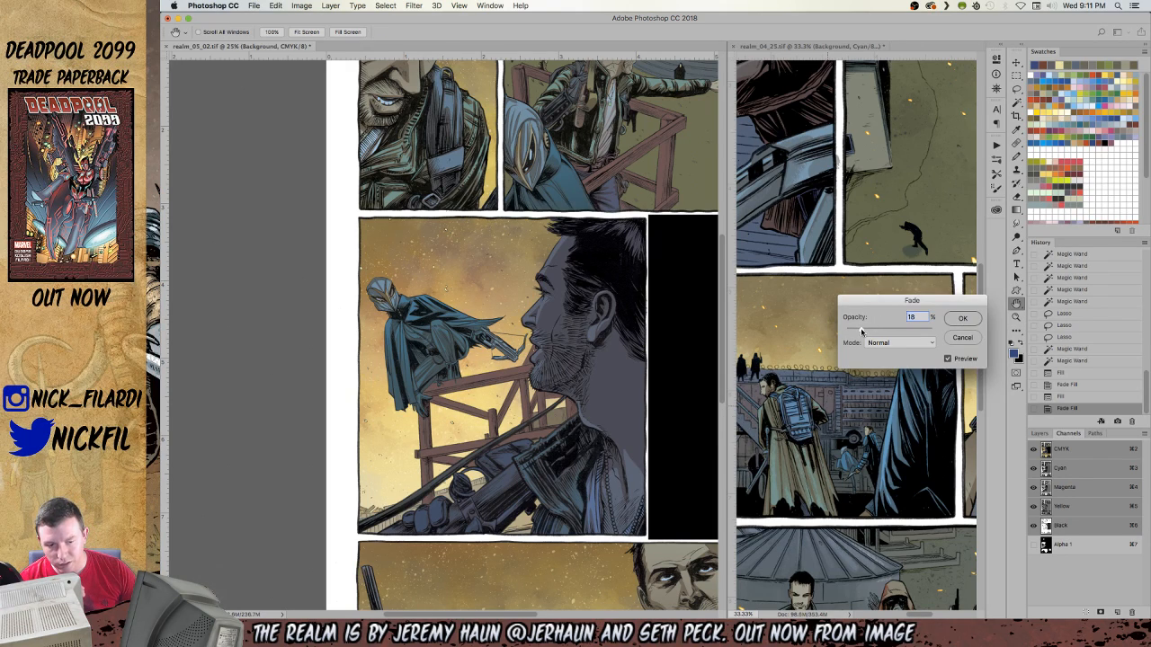
{"action": "key", "text": "Return"}
{"action": "key", "text": "super+d"}
Select the highlight areas on the man's forehead, nose, mouth, chin and neck edge with the Magic Wand.
{"action": "left_click", "coordinate": [561, 363]}
{"action": "key", "text": "w"}
{"action": "left_click", "coordinate": [557, 298]}
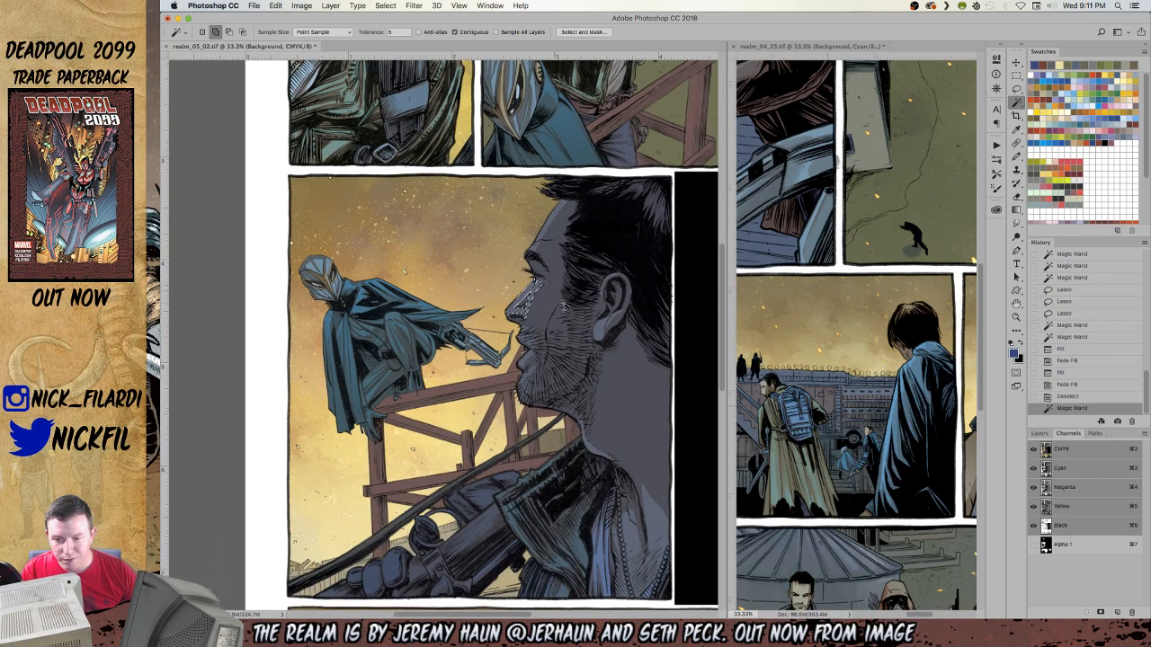
{"action": "left_click", "coordinate": [542, 232], "text": "shift"}
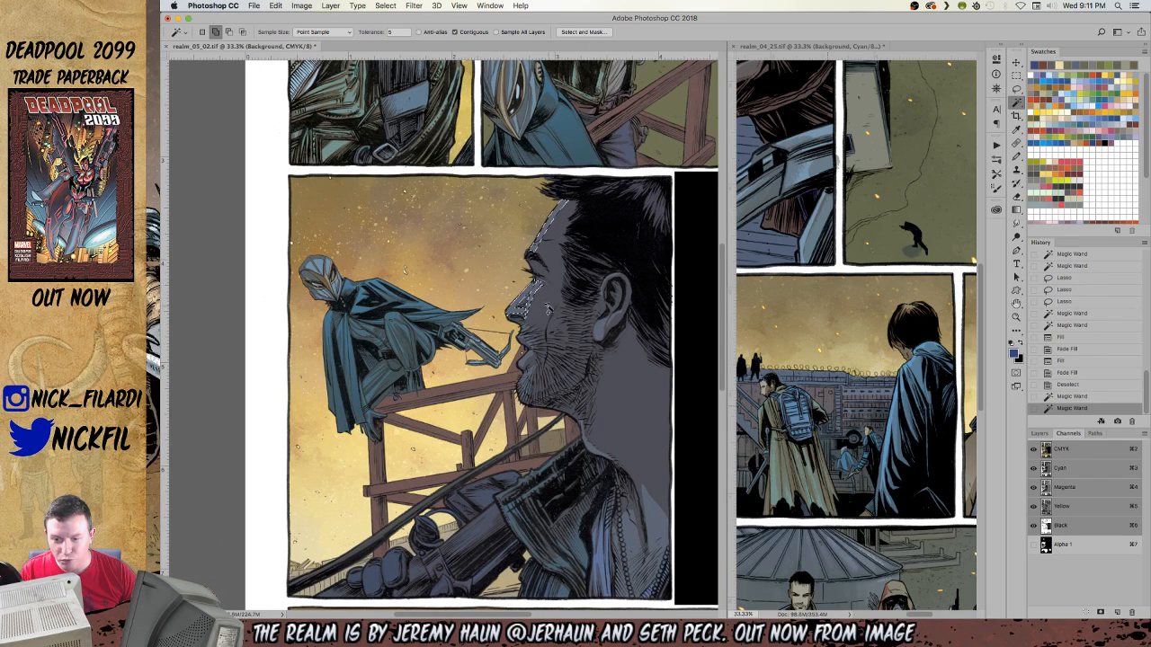
{"action": "left_click", "coordinate": [511, 311], "text": "shift"}
{"action": "left_click", "coordinate": [529, 377], "text": "shift"}
{"action": "left_click", "coordinate": [585, 440], "text": "shift"}
Apply a blue gradient in Screen mode at 100% opacity over the face highlights, keeping the areas selected.
{"action": "key", "text": "g"}
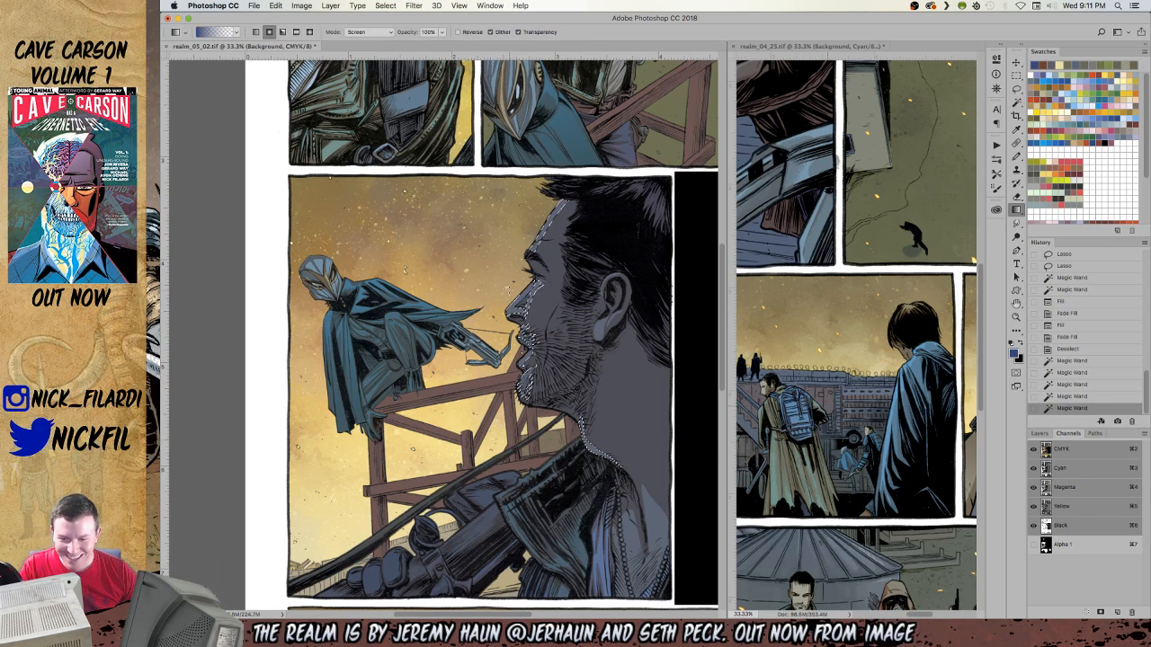
{"action": "left_click_drag", "start_coordinate": [476, 205], "coordinate": [564, 437]}
{"action": "key", "text": "ctrl+d"}
{"action": "key", "text": "z"}
{"action": "left_click", "coordinate": [559, 410], "text": "alt"}
{"action": "key", "text": "super+z"}
Add the man's neck and cheek skin to the selection, apply an orange Screen gradient at 50% opacity, and deselect.
{"action": "key", "text": "w"}
{"action": "left_click", "coordinate": [615, 469], "text": "shift"}
{"action": "key", "text": "g"}
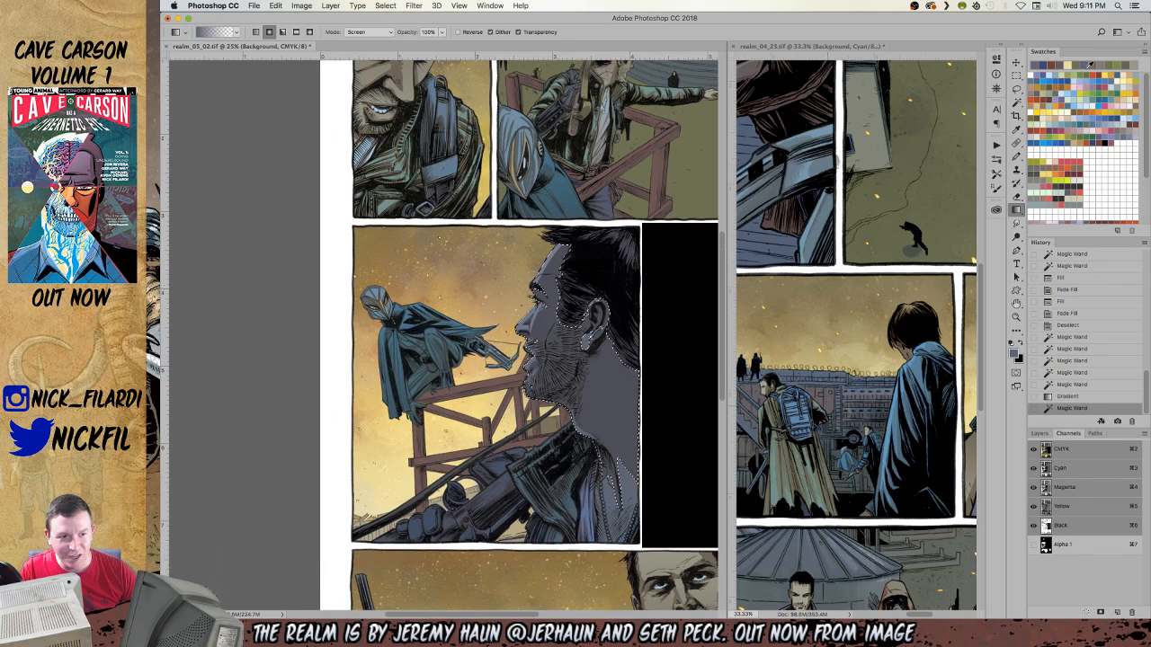
{"action": "left_click", "coordinate": [1068, 65]}
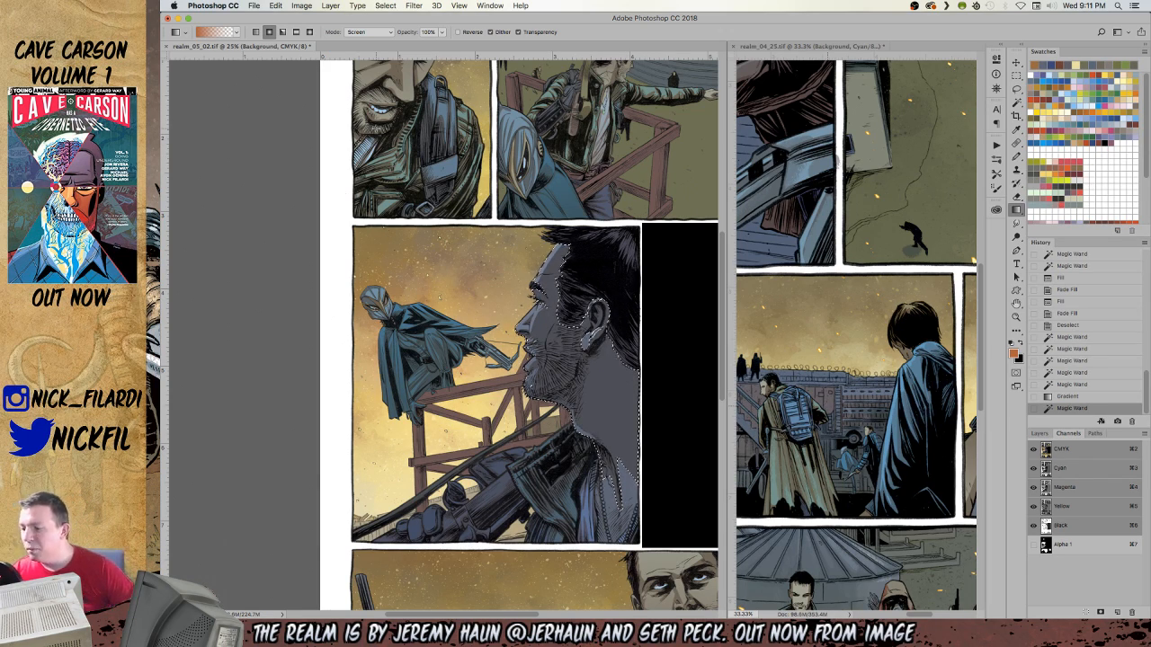
{"action": "key", "text": "5"}
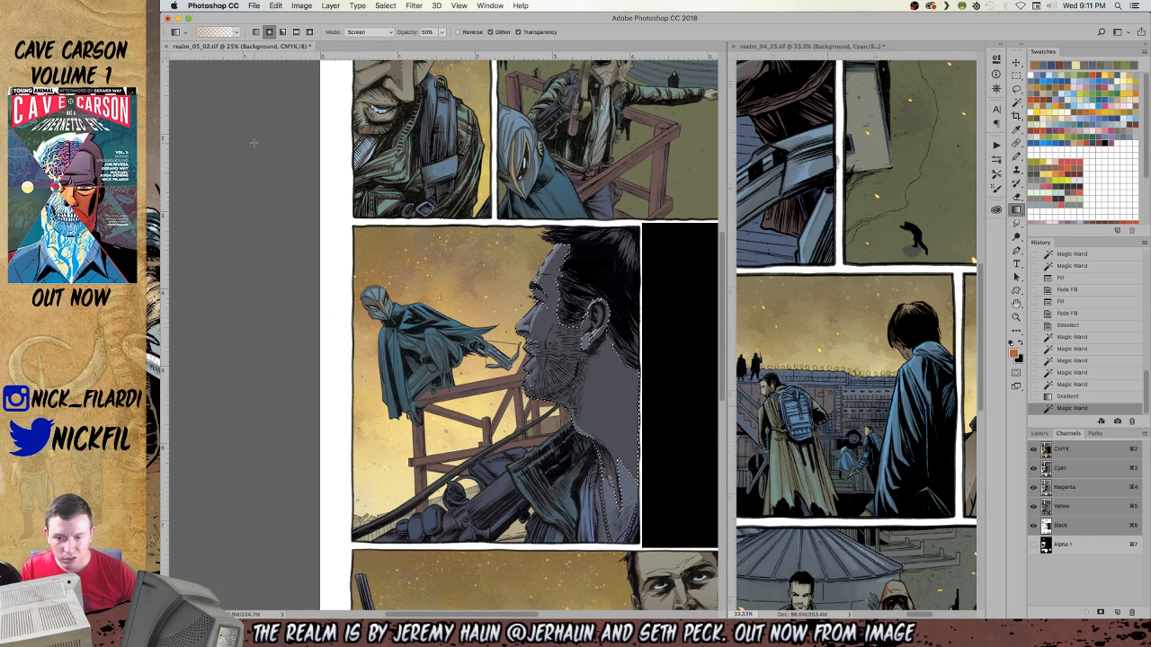
{"action": "left_click_drag", "start_coordinate": [493, 178], "coordinate": [517, 390]}
{"action": "key", "text": "super+z"}
{"action": "left_click_drag", "start_coordinate": [392, 111], "coordinate": [489, 352]}
{"action": "key", "text": "super+d"}
Turn off Contiguous for the Magic Wand and select the matching jacket areas on the middle-panel man.
{"action": "left_click_drag", "start_coordinate": [412, 415], "coordinate": [497, 356]}
{"action": "key", "text": "w"}
{"action": "left_click", "coordinate": [608, 473]}
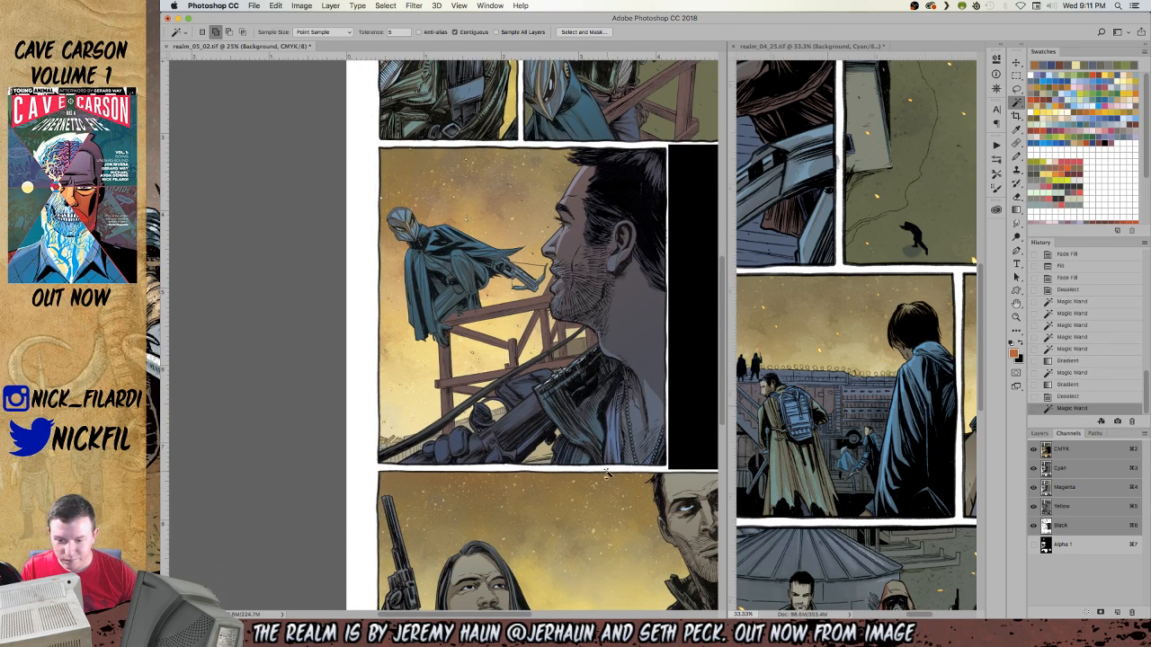
{"action": "key", "text": "super+d"}
{"action": "left_click", "coordinate": [461, 33]}
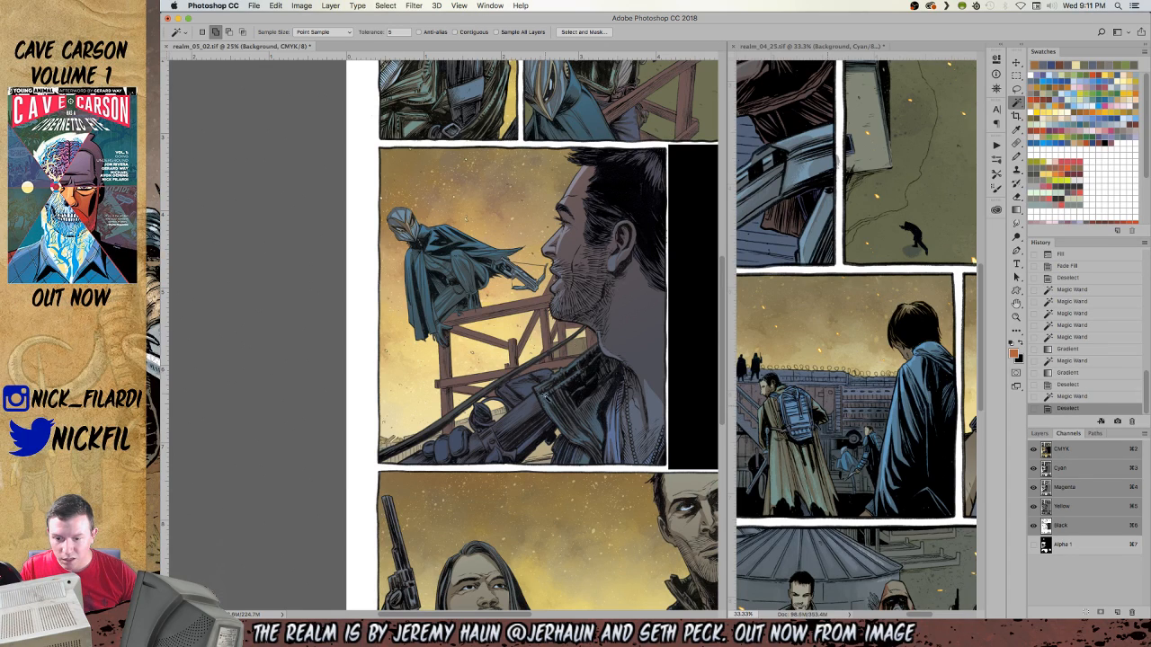
{"action": "left_click", "coordinate": [584, 395]}
Sample teal from the man's jacket and apply it to the selection as a Screen gradient at 50% opacity.
{"action": "key", "text": "g"}
{"action": "left_click", "coordinate": [619, 436], "text": "alt"}
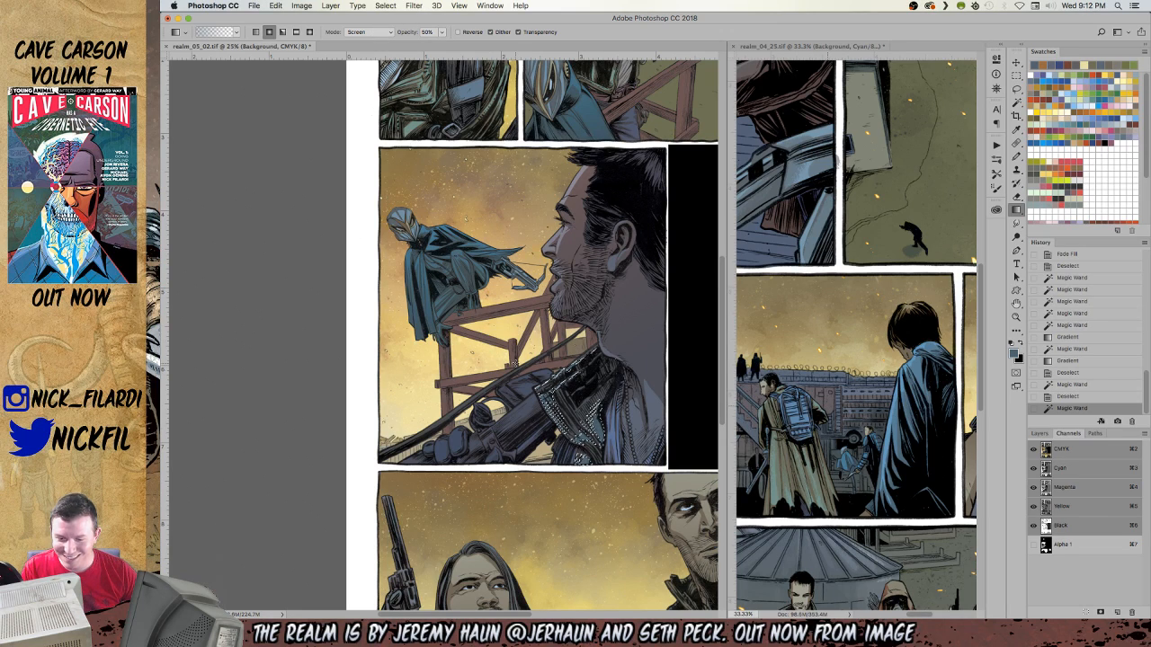
{"action": "left_click_drag", "start_coordinate": [621, 493], "coordinate": [516, 422]}
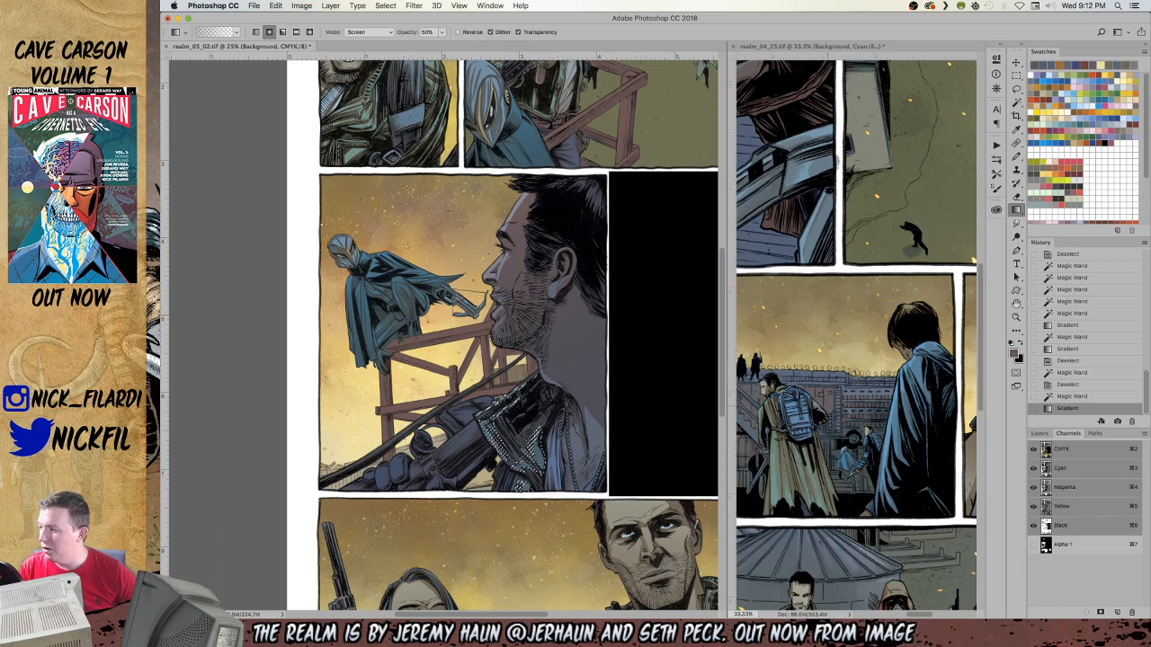
Apply another Screen gradient at 50% opacity over the selected jacket areas, using the dark grey foreground colour.
{"action": "key", "text": "super+Tab"}
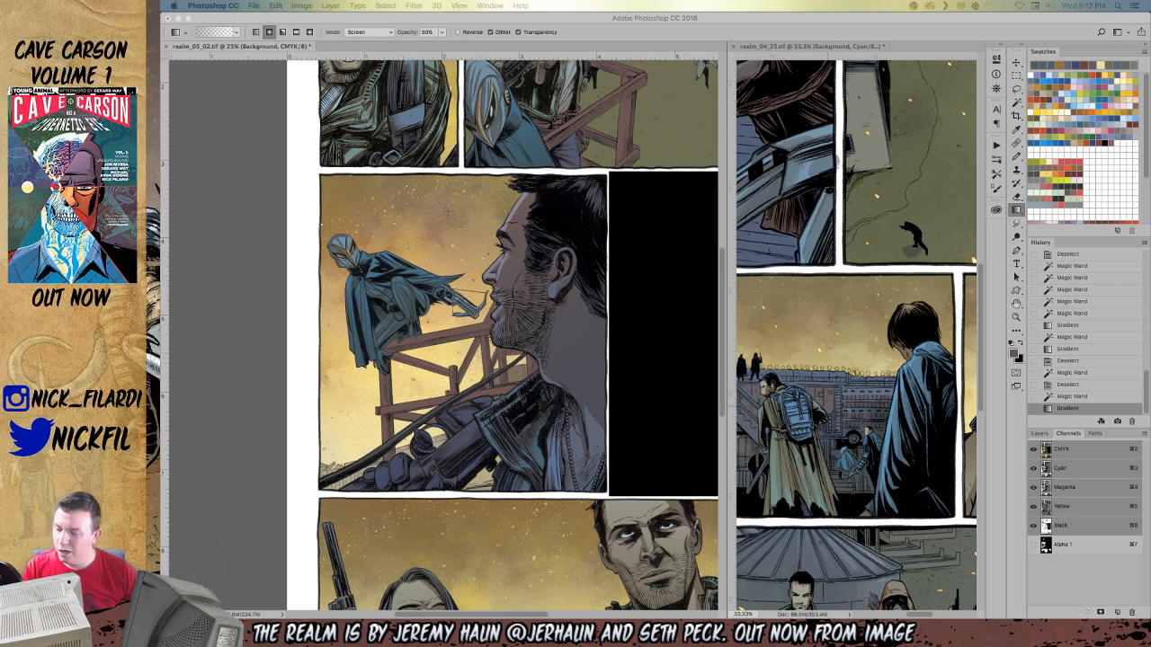
{"action": "left_click", "coordinate": [458, 283]}
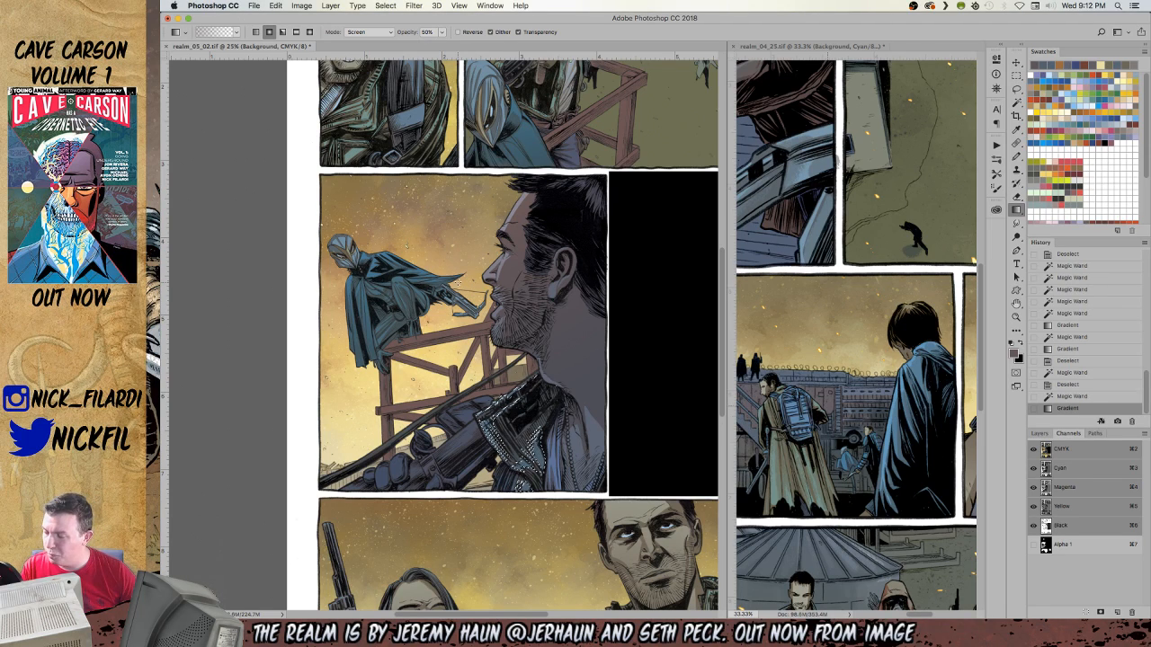
{"action": "scroll", "coordinate": [503, 332], "scroll_direction": "down", "scroll_amount": 3}
{"action": "left_click_drag", "start_coordinate": [562, 420], "coordinate": [469, 328]}
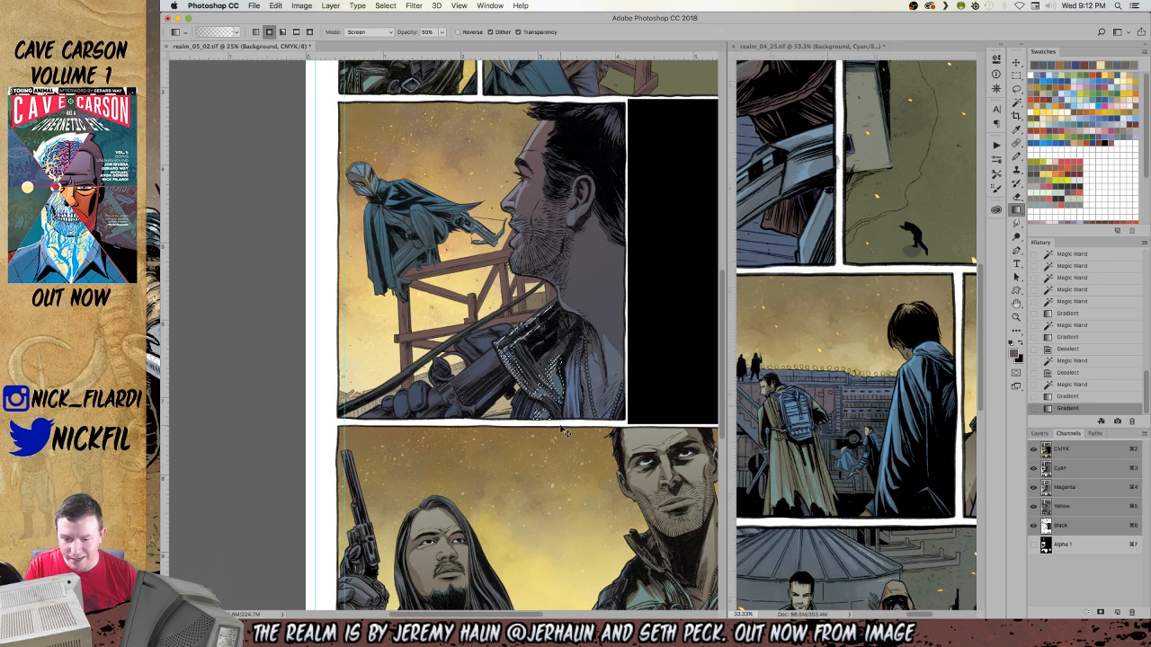
Select the middle-panel man's jacket collar and shoulder areas, apply a brownish-orange Screen gradient at 50% opacity, and deselect.
{"action": "key", "text": "w"}
{"action": "left_click", "coordinate": [545, 362]}
{"action": "key", "text": "g"}
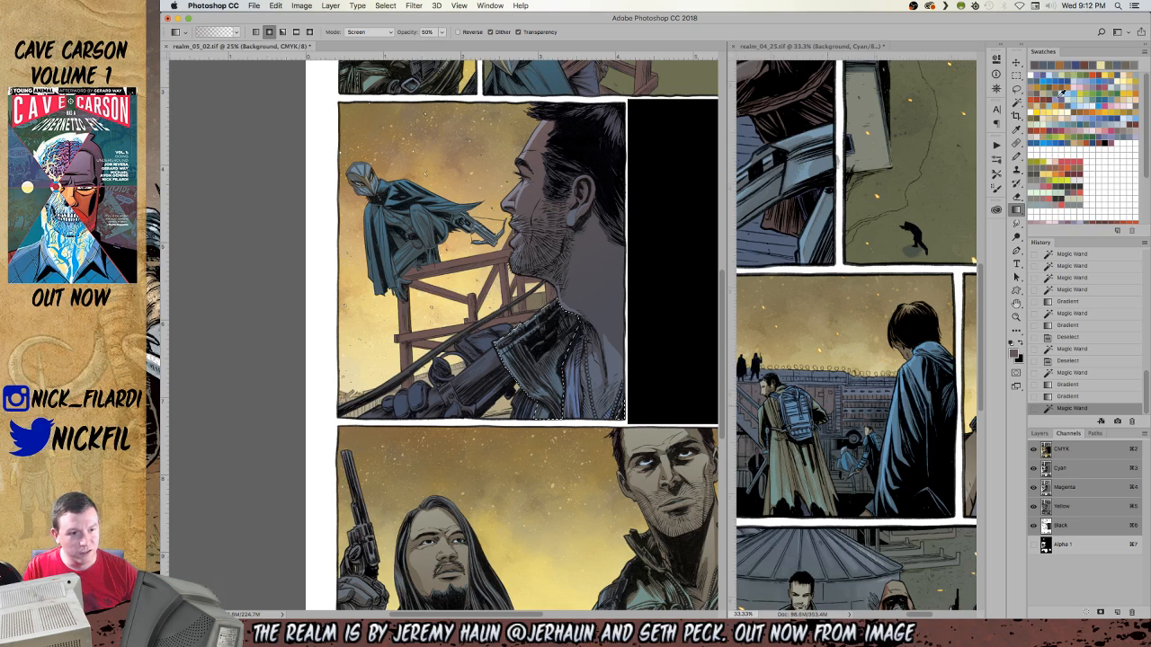
{"action": "left_click", "coordinate": [1099, 66]}
{"action": "left_click_drag", "start_coordinate": [414, 297], "coordinate": [539, 372]}
{"action": "mouse_move", "coordinate": [467, 261]}
{"action": "left_mouse_down"}
{"action": "mouse_move", "coordinate": [508, 321]}
{"action": "mouse_move", "coordinate": [526, 313]}
{"action": "left_mouse_up"}
{"action": "key", "text": "super+d"}
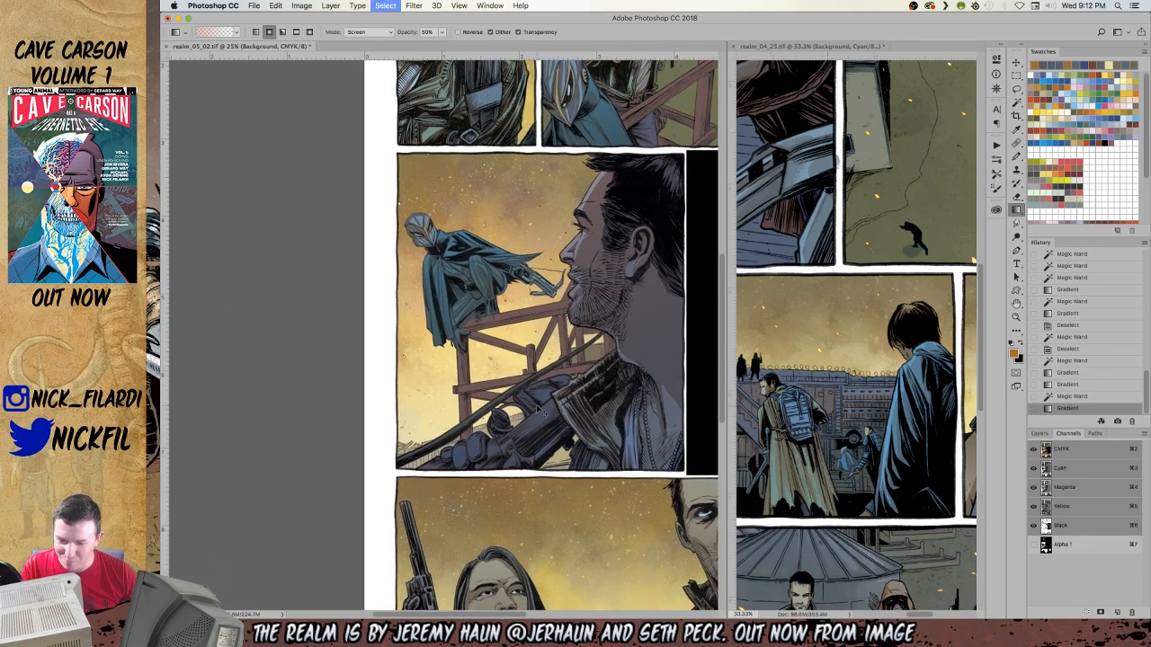
{"action": "key", "text": "w"}
{"action": "left_click", "coordinate": [547, 392]}
{"action": "key", "text": "g"}
{"action": "left_click_drag", "start_coordinate": [484, 225], "coordinate": [561, 439]}
{"action": "key", "text": "super+d"}
{"action": "key", "text": "super+alt+z"}
{"action": "key", "text": "super+alt+z"}
{"action": "key", "text": "super+d"}
{"action": "key", "text": "super+alt+z"}
{"action": "key", "text": "super+d"}
Select the man's rifle areas, sample a dark slate blue from the artwork, apply Screen gradients at 50% opacity, and deselect.
{"action": "key", "text": "w"}
{"action": "left_click", "coordinate": [537, 397]}
{"action": "key", "text": "g"}
{"action": "left_click", "coordinate": [561, 377], "text": "alt"}
{"action": "left_click_drag", "start_coordinate": [548, 389], "coordinate": [551, 441]}
{"action": "left_click_drag", "start_coordinate": [552, 388], "coordinate": [570, 437]}
{"action": "key", "text": "super+d"}
Select the matching areas around the man's open jacket collar, apply a slate-blue Screen gradient at 50% opacity, and deselect.
{"action": "key", "text": "w"}
{"action": "left_click", "coordinate": [597, 411]}
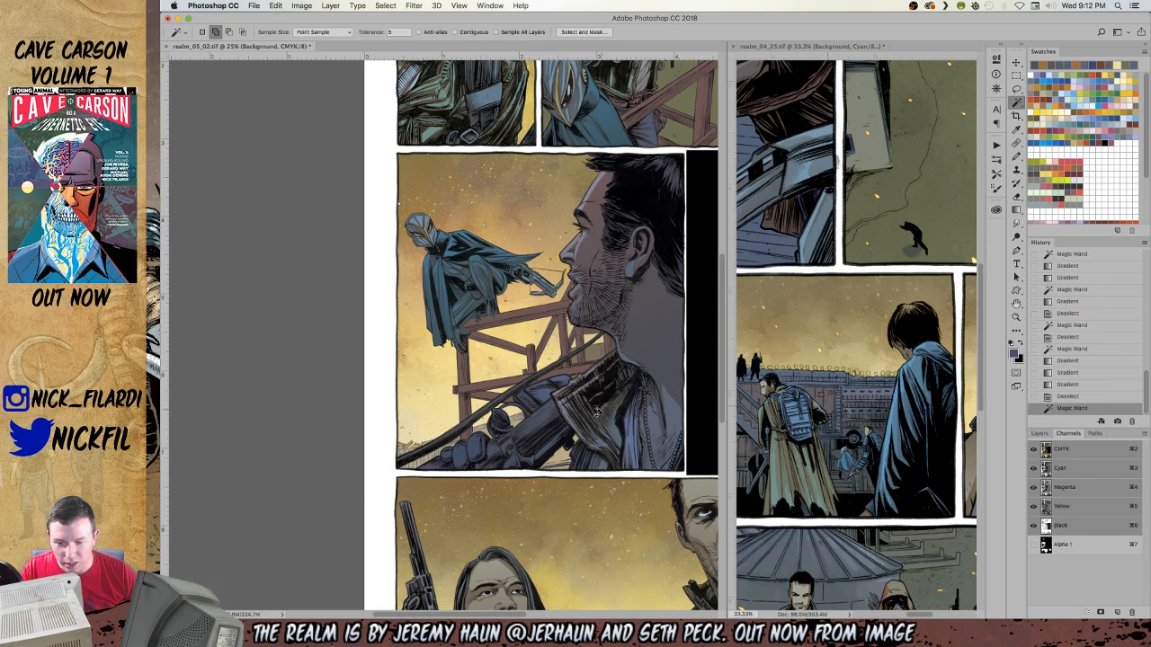
{"action": "key", "text": "g"}
{"action": "left_click_drag", "start_coordinate": [550, 406], "coordinate": [533, 487]}
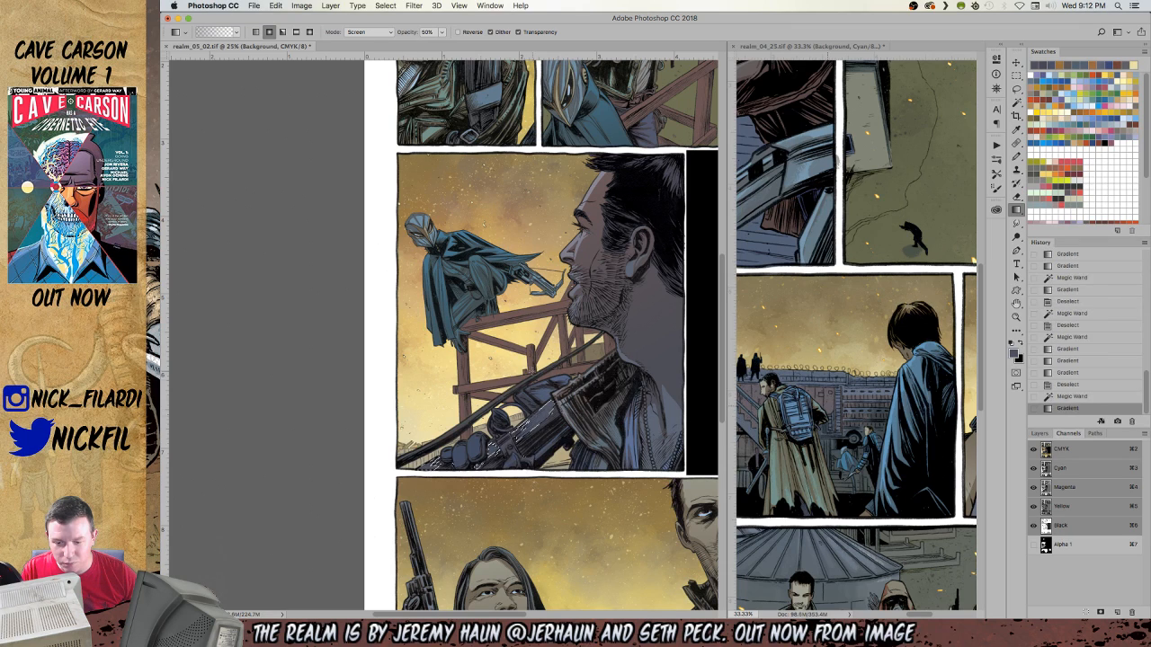
{"action": "key", "text": "super+d"}
Select the man's gloved knuckles on the rifle, lighten them with two blue Screen gradients at 50% opacity, and deselect.
{"action": "key", "text": "z"}
{"action": "left_click", "coordinate": [570, 368], "text": "alt"}
{"action": "left_click", "coordinate": [526, 369]}
{"action": "left_click_drag", "start_coordinate": [496, 458], "coordinate": [575, 385]}
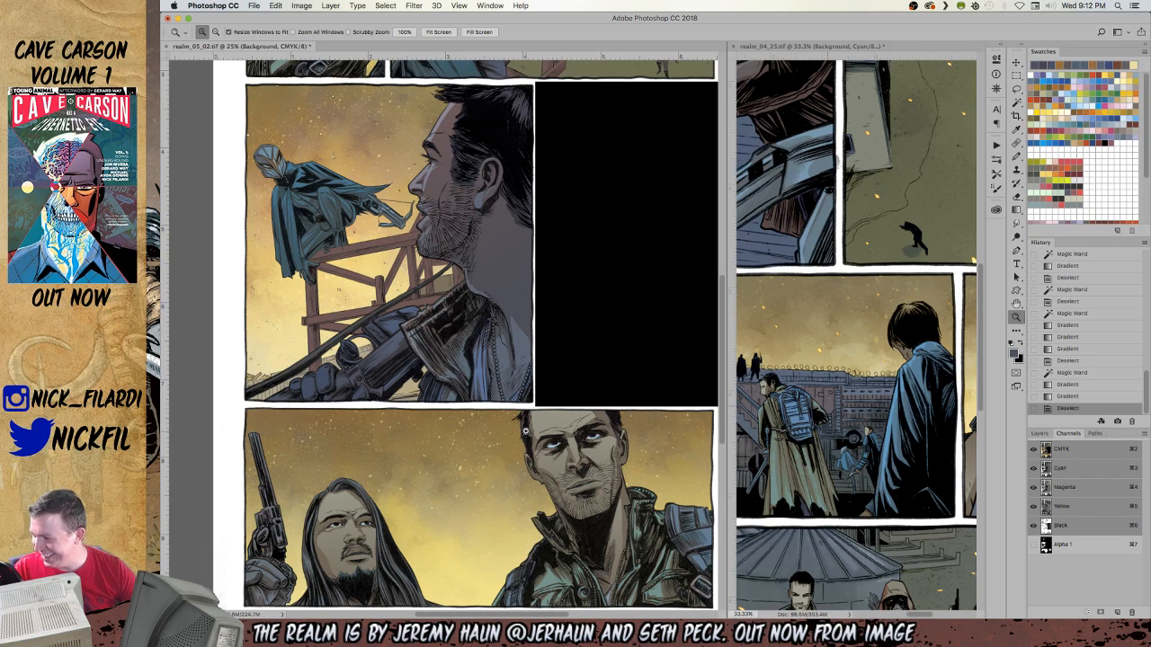
{"action": "left_click_drag", "start_coordinate": [383, 376], "coordinate": [551, 386]}
{"action": "key", "text": "w"}
{"action": "left_click", "coordinate": [490, 388]}
{"action": "key", "text": "g"}
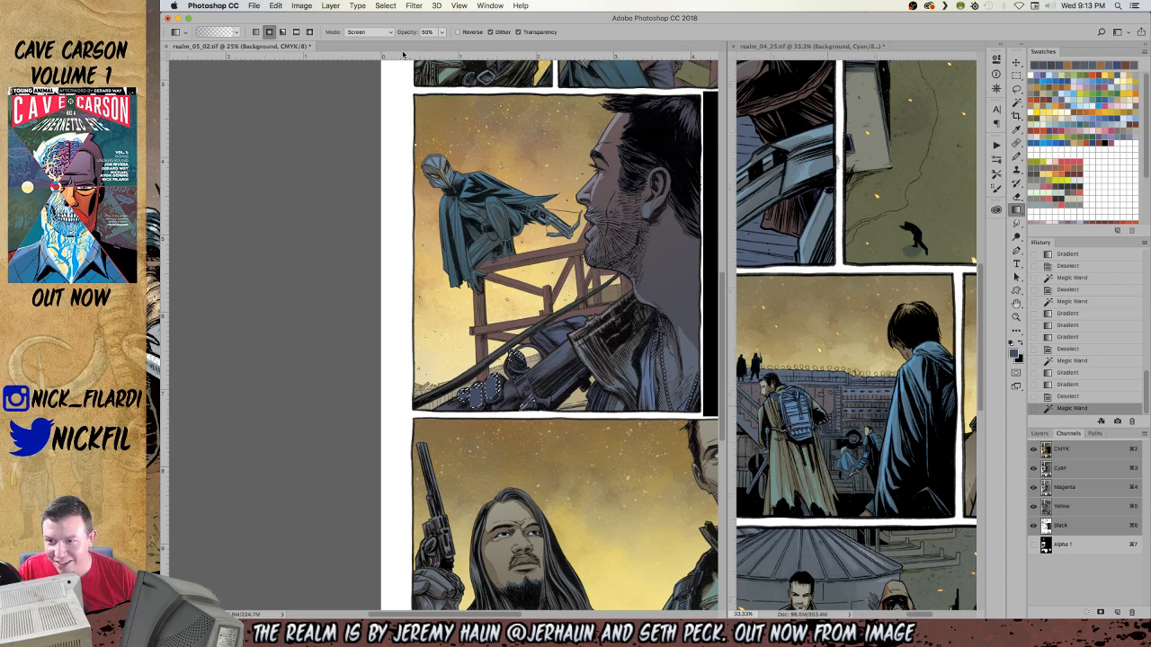
{"action": "left_click_drag", "start_coordinate": [473, 320], "coordinate": [481, 446]}
{"action": "left_click_drag", "start_coordinate": [490, 340], "coordinate": [492, 414]}
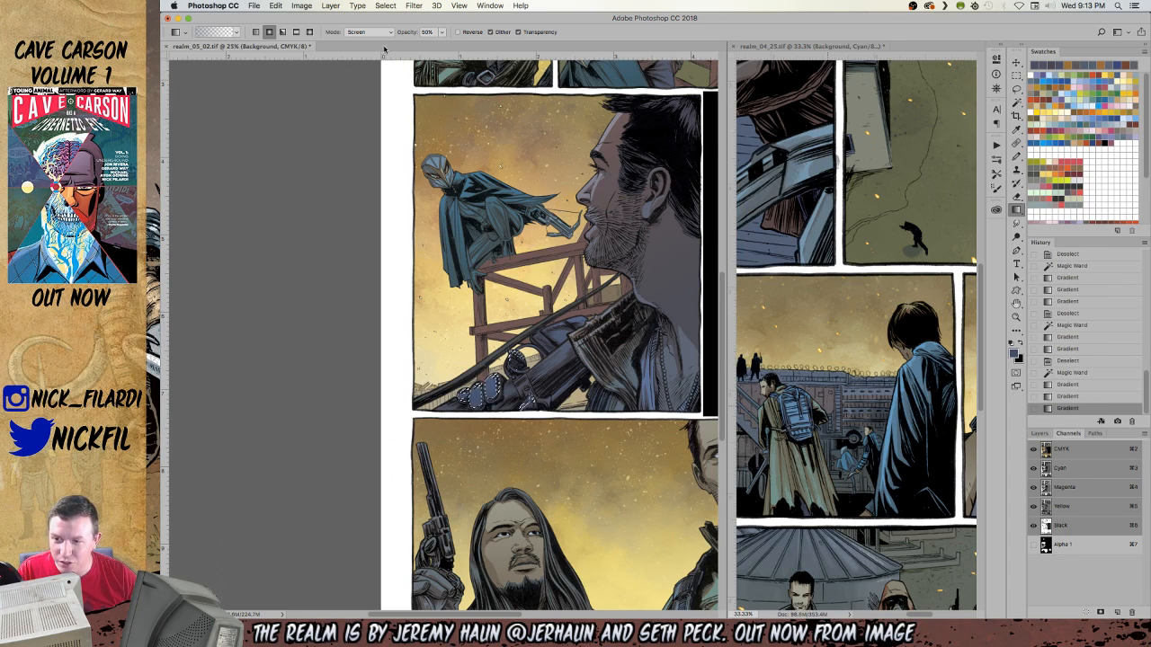
{"action": "key", "text": "super+d"}
Select the wrist area of the man's glove, shade it with Screen gradients at 50% opacity, and deselect.
{"action": "left_click_drag", "start_coordinate": [497, 413], "coordinate": [508, 470]}
{"action": "key", "text": "w"}
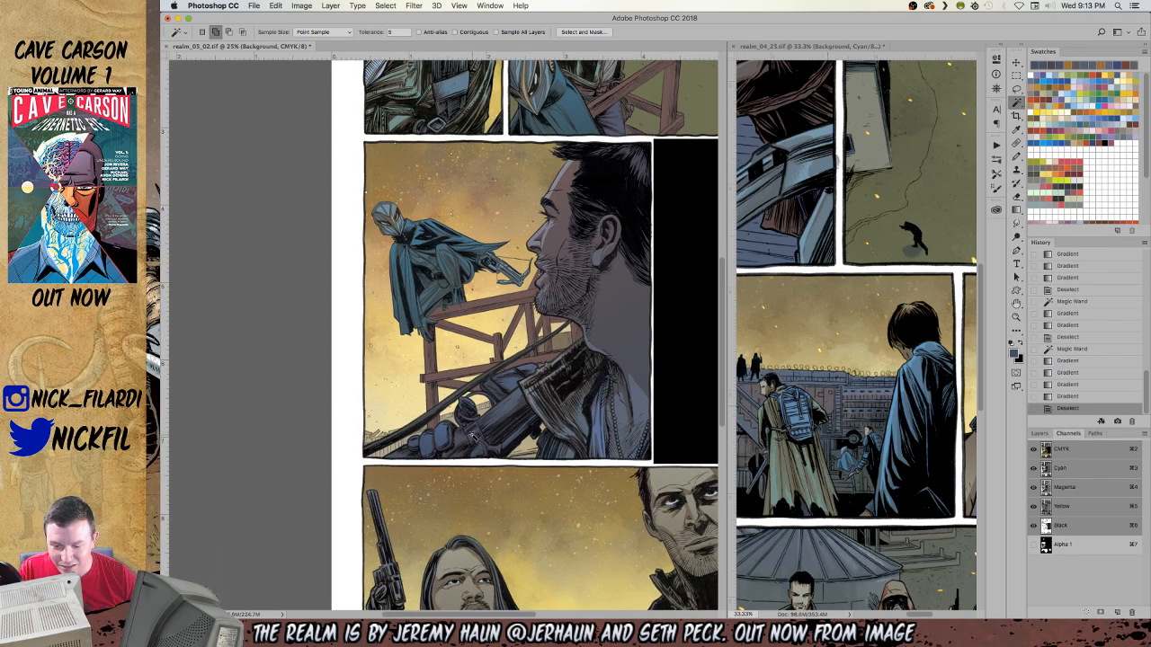
{"action": "left_click", "coordinate": [477, 436]}
{"action": "key", "text": "g"}
{"action": "key", "text": "super+d"}
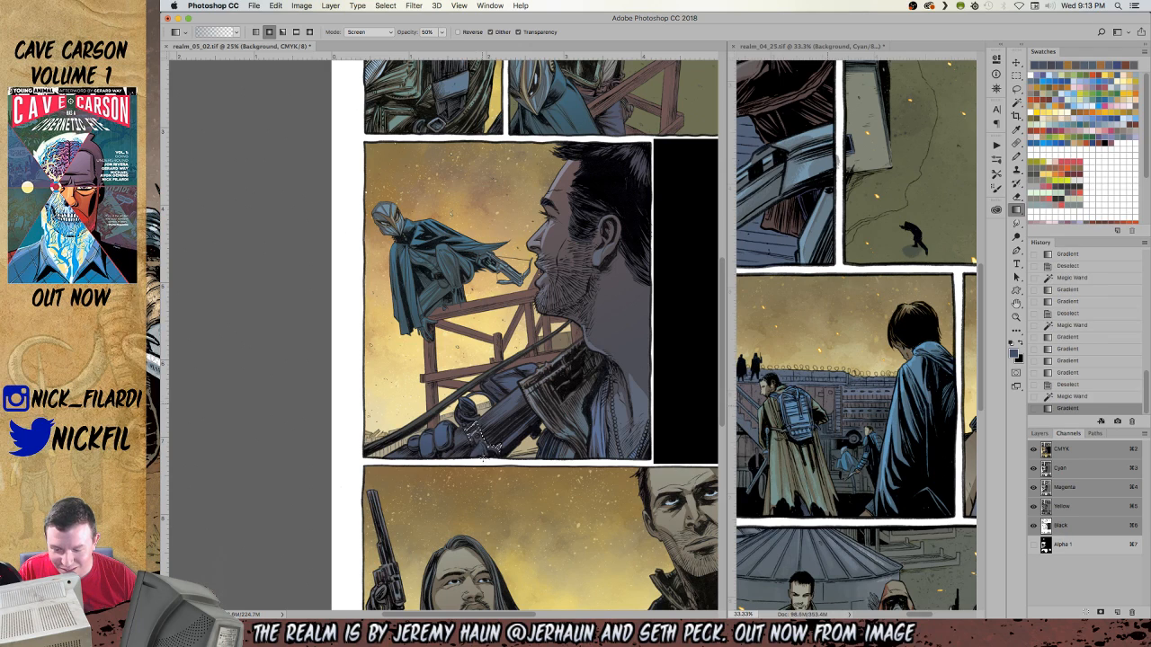
{"action": "scroll", "coordinate": [480, 333], "scroll_direction": "right", "scroll_amount": 5}
{"action": "scroll", "coordinate": [479, 333], "scroll_direction": "up", "scroll_amount": 2}
{"action": "key", "text": "super+z"}
{"action": "left_click", "coordinate": [381, 466], "text": "alt"}
{"action": "left_click", "coordinate": [366, 32]}
{"action": "left_click", "coordinate": [366, 32]}
{"action": "key", "text": "super+d"}
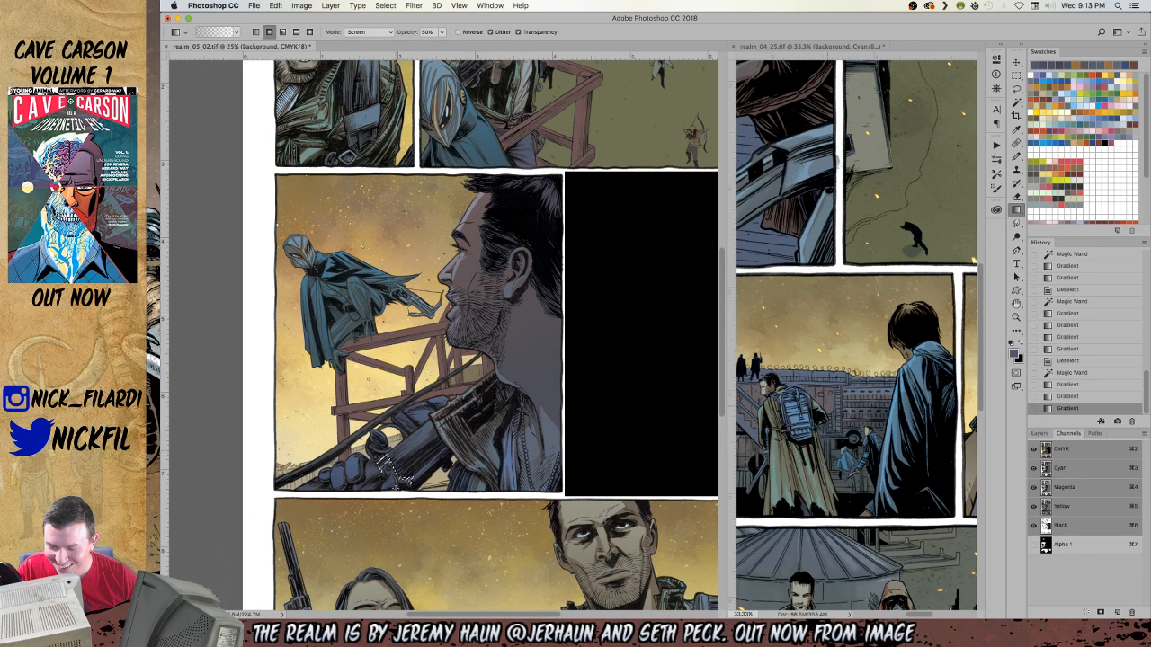
Select the lower front of the man's jacket, sample its blue, apply a Screen gradient at 50% opacity, and deselect.
{"action": "key", "text": "z"}
{"action": "left_click_drag", "start_coordinate": [405, 485], "coordinate": [504, 461]}
{"action": "scroll", "coordinate": [505, 462], "scroll_direction": "down", "scroll_amount": 2}
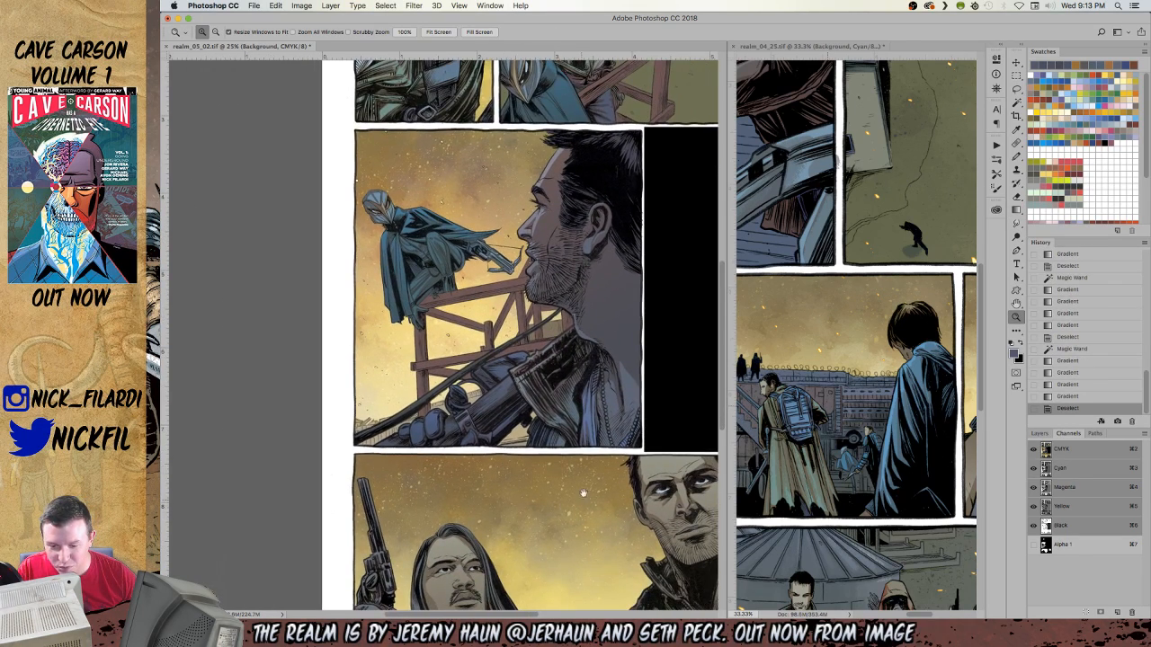
{"action": "left_click_drag", "start_coordinate": [576, 354], "coordinate": [565, 393]}
{"action": "key", "text": "w"}
{"action": "left_click", "coordinate": [579, 460]}
{"action": "key", "text": "g"}
{"action": "left_click", "coordinate": [580, 457], "text": "alt"}
{"action": "left_click_drag", "start_coordinate": [580, 476], "coordinate": [576, 436]}
{"action": "key", "text": "super+d"}
Examine the middle panel's shading up close and against the whole page.
{"action": "key", "text": "z"}
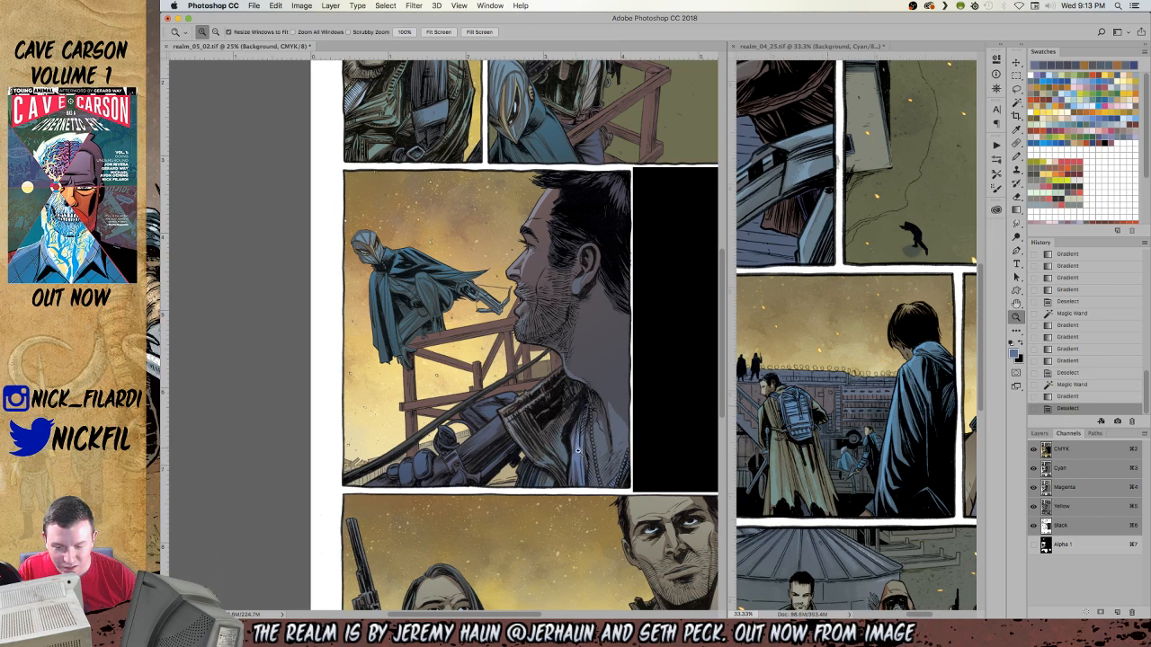
{"action": "left_click", "coordinate": [604, 441], "text": "alt"}
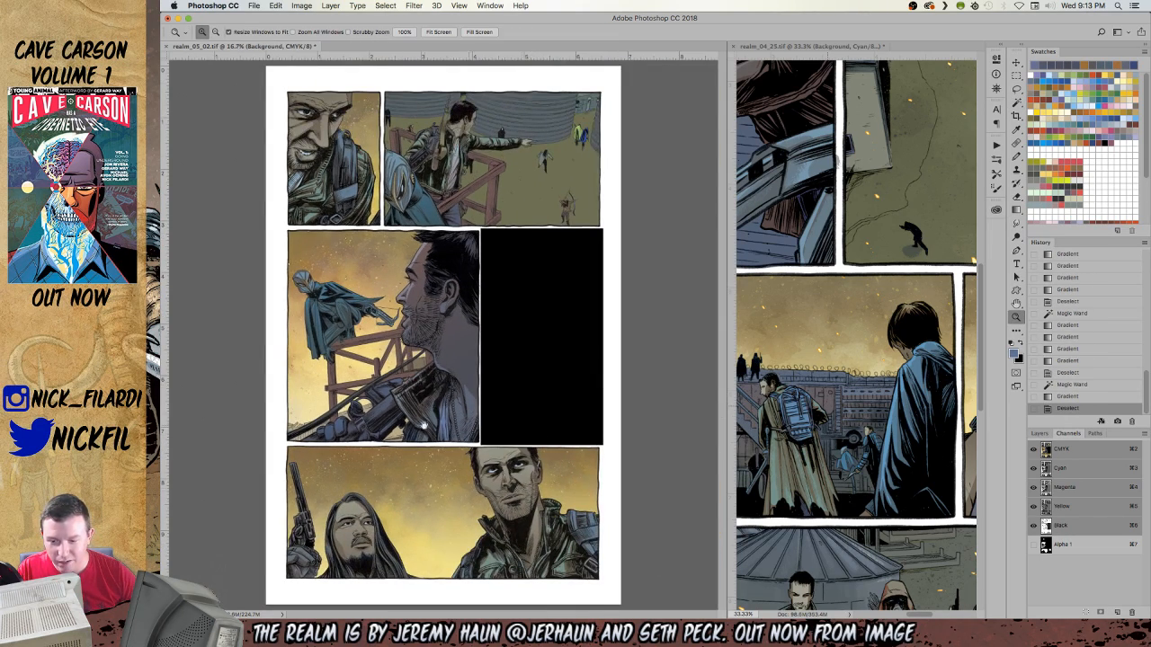
{"action": "left_click", "coordinate": [353, 336]}
{"action": "left_click", "coordinate": [353, 335]}
{"action": "left_click_drag", "start_coordinate": [413, 337], "coordinate": [537, 396]}
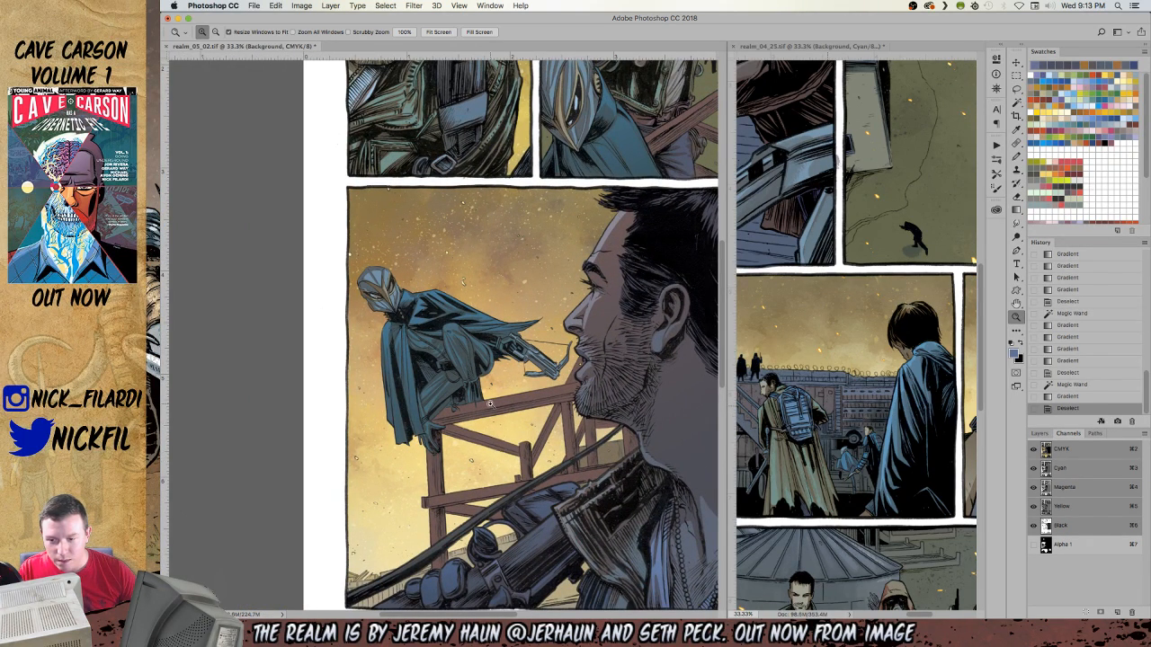
{"action": "left_click", "coordinate": [409, 287]}
{"action": "left_click_drag", "start_coordinate": [442, 473], "coordinate": [442, 394]}
{"action": "left_click", "coordinate": [498, 200], "text": "alt"}
{"action": "left_click", "coordinate": [498, 201], "text": "alt"}
{"action": "left_click", "coordinate": [497, 201], "text": "alt"}
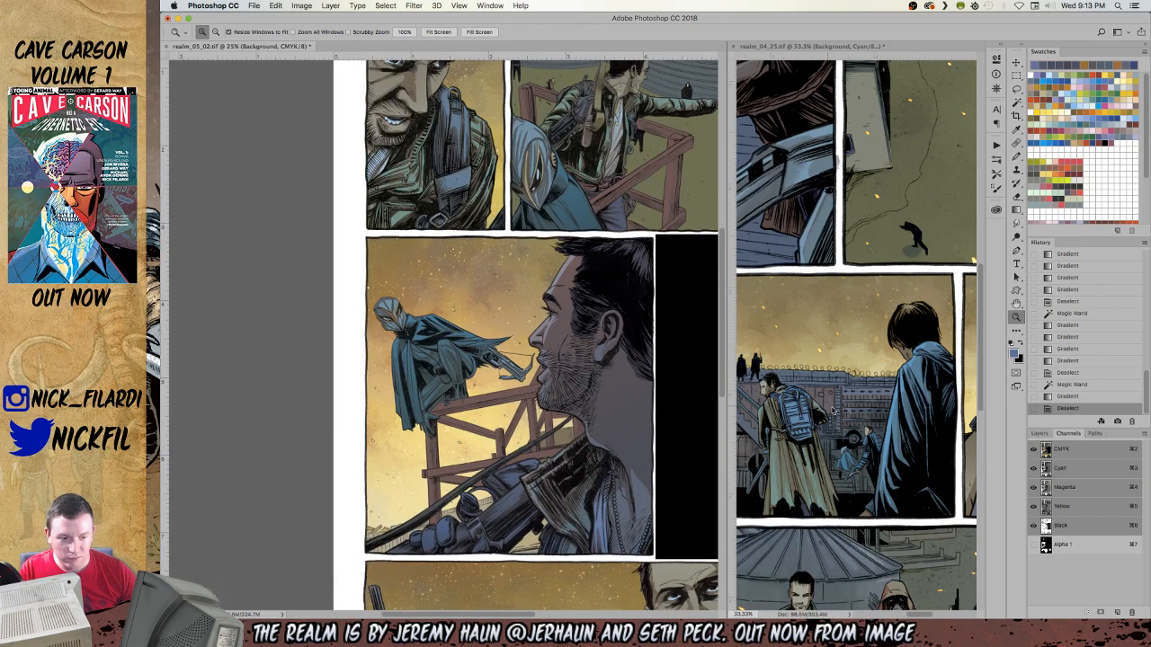
Add a new layer above Background copy and fill a rectangular selection covering the middle panel with orange.
{"action": "left_click", "coordinate": [1039, 433]}
{"action": "left_click", "coordinate": [1078, 514]}
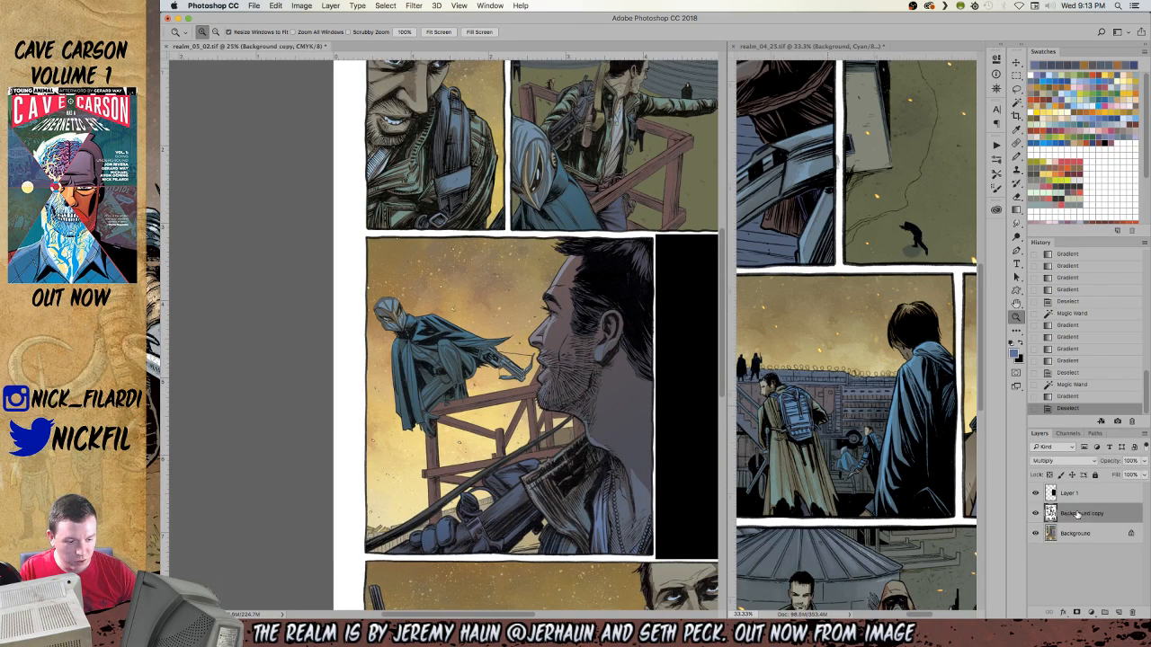
{"action": "left_click", "coordinate": [1119, 612]}
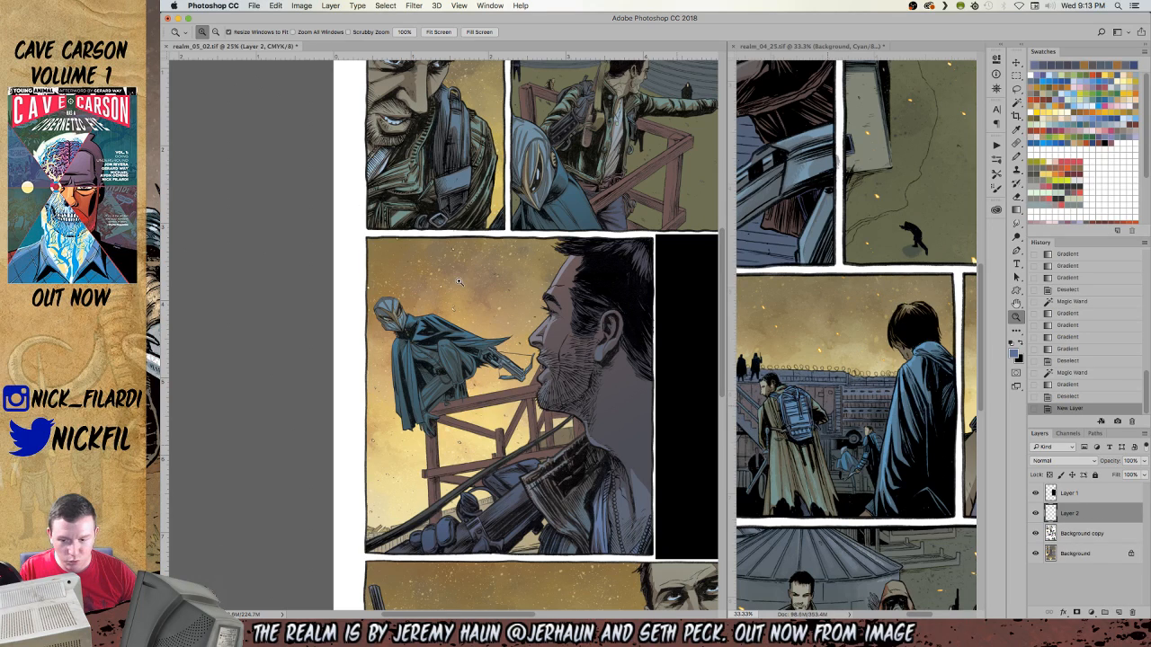
{"action": "key", "text": "m"}
{"action": "left_click_drag", "start_coordinate": [657, 538], "coordinate": [656, 557]}
{"action": "left_click", "coordinate": [1054, 105]}
{"action": "key", "text": "alt+BackSpace"}
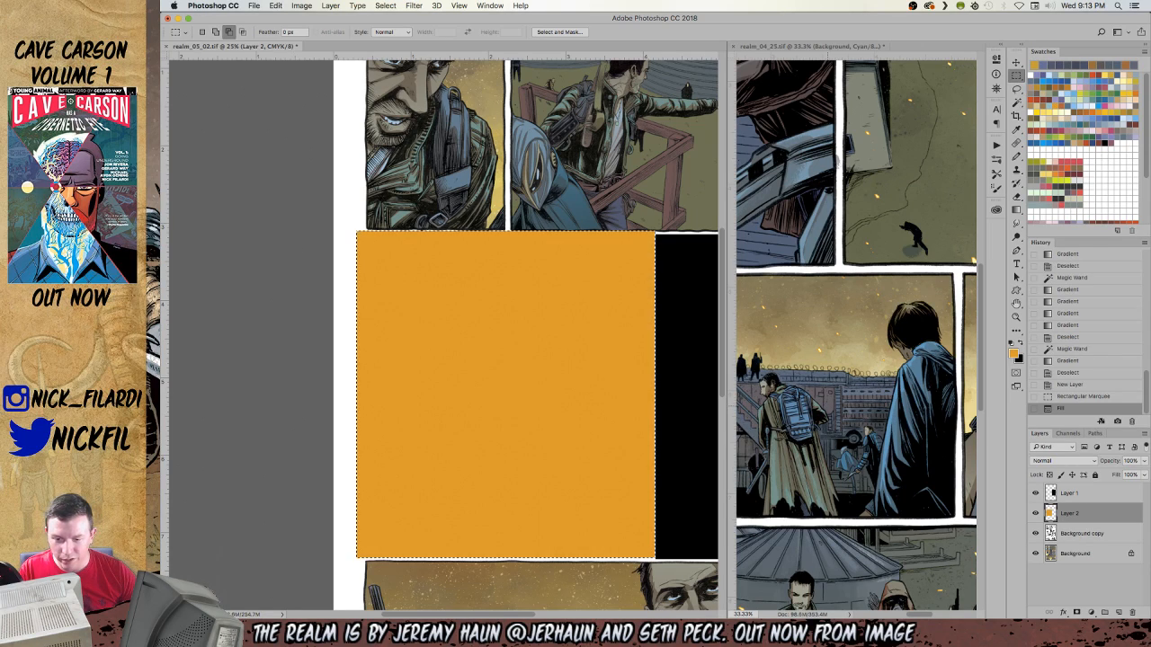
Lower the orange layer's opacity to 22%, deselect, and hide the layer.
{"action": "left_click", "coordinate": [1146, 461]}
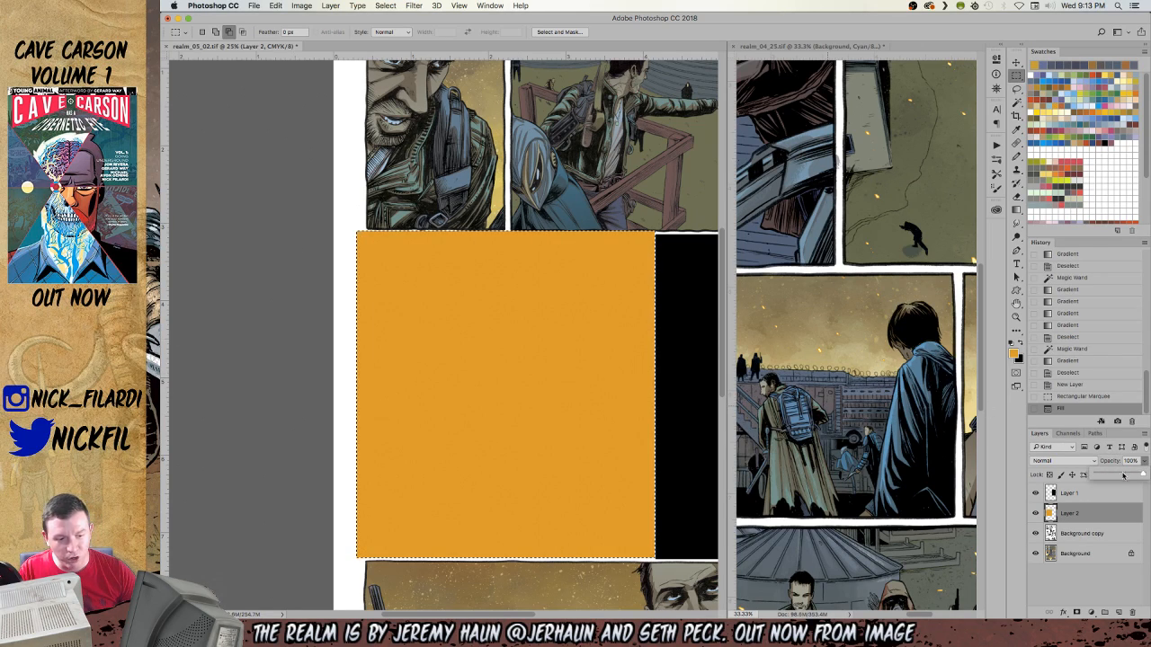
{"action": "left_click_drag", "start_coordinate": [1117, 474], "coordinate": [1106, 475]}
{"action": "key", "text": "super+d"}
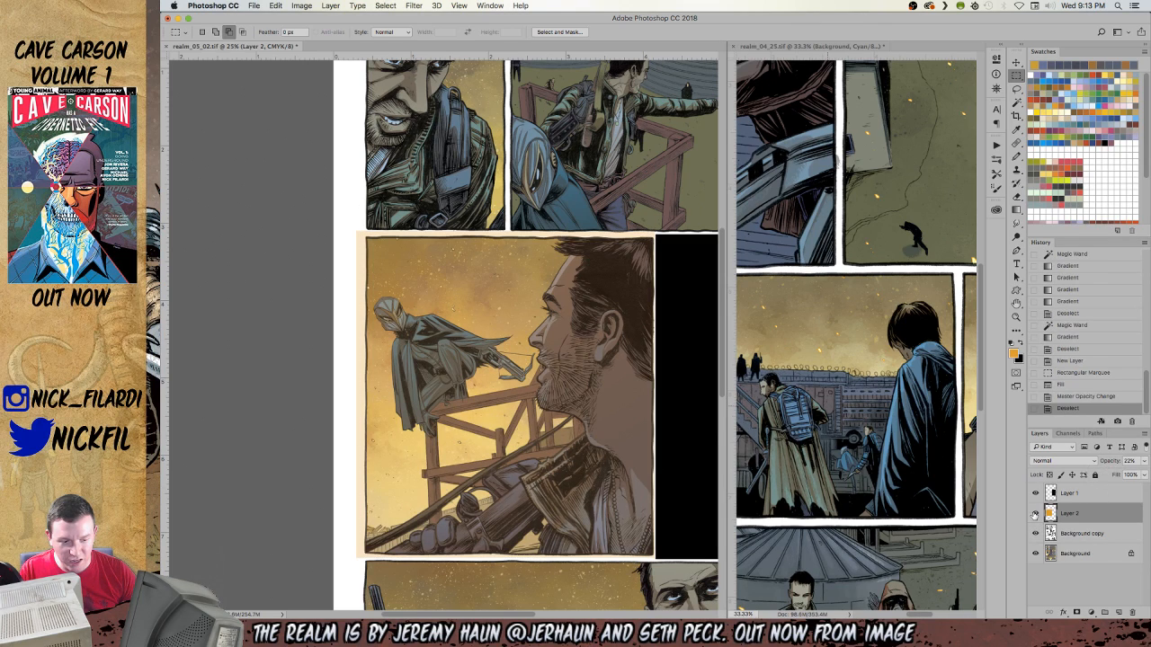
{"action": "left_click", "coordinate": [1035, 514]}
{"action": "key", "text": "l"}
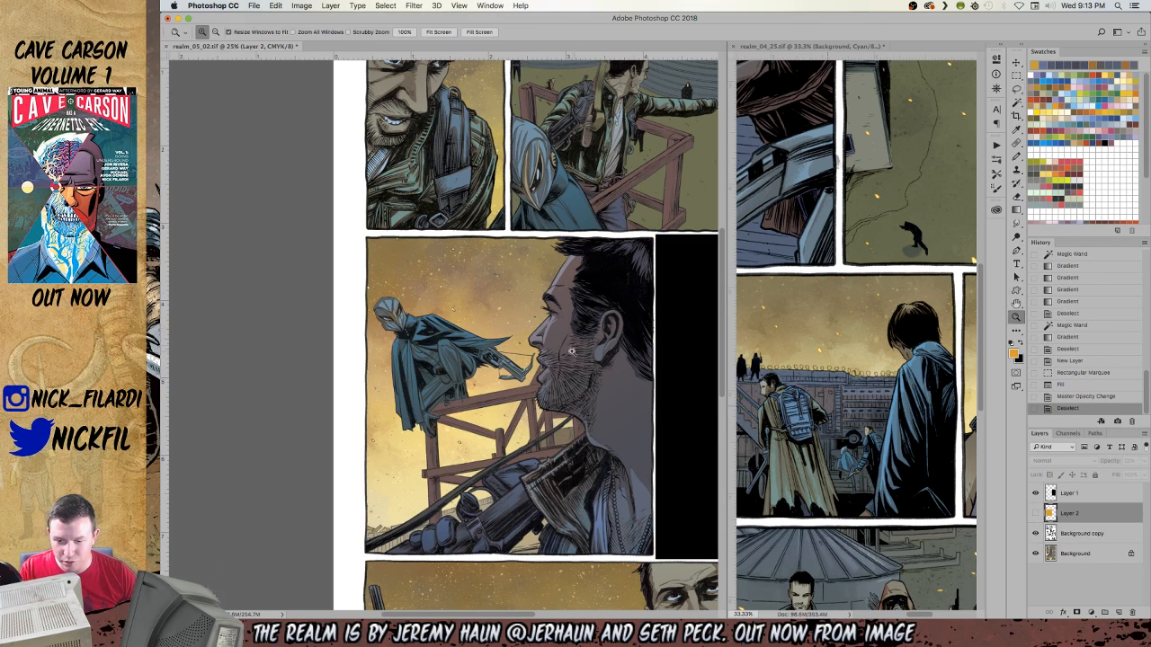
{"action": "key", "text": "z"}
{"action": "left_click", "coordinate": [540, 332]}
{"action": "left_click", "coordinate": [576, 356]}
{"action": "left_click_drag", "start_coordinate": [550, 333], "coordinate": [485, 363]}
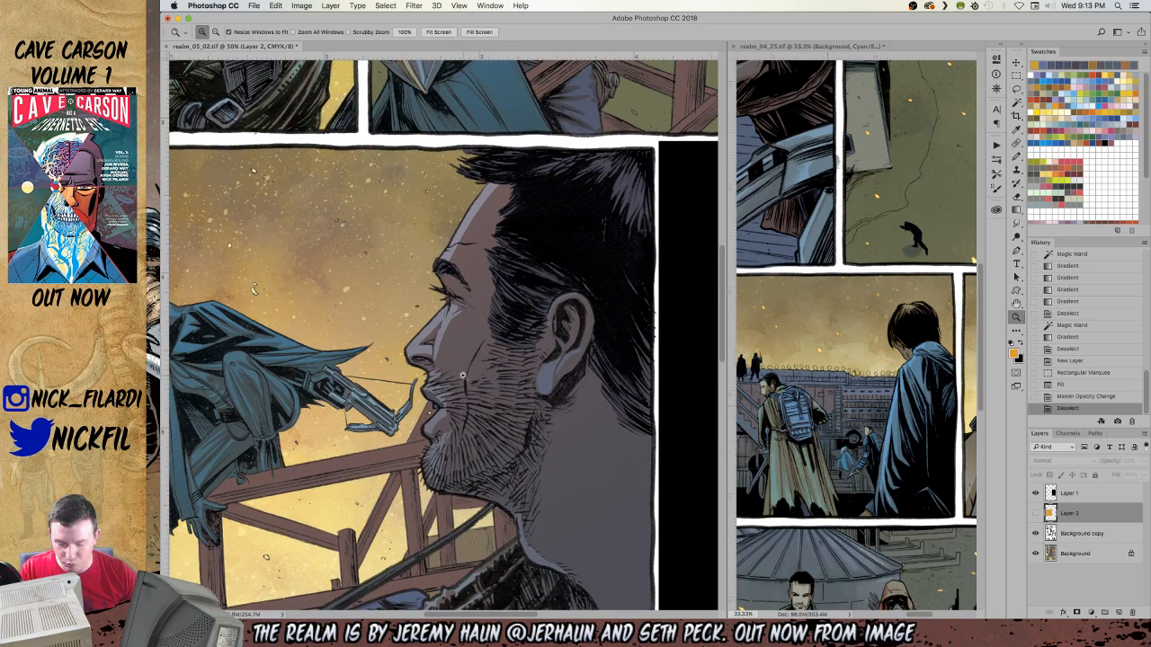
{"action": "key", "text": "l"}
{"action": "left_click_drag", "start_coordinate": [516, 168], "coordinate": [531, 193]}
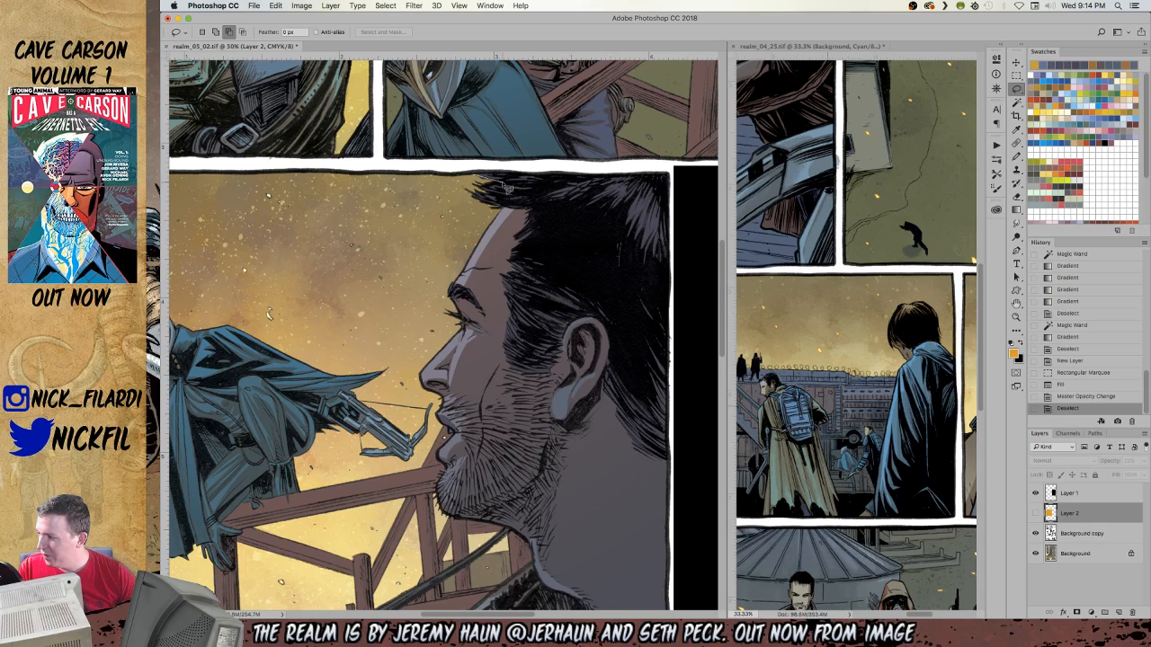
{"action": "mouse_move", "coordinate": [508, 187]}
{"action": "left_mouse_down"}
{"action": "mouse_move", "coordinate": [672, 180]}
{"action": "mouse_move", "coordinate": [489, 167]}
{"action": "mouse_move", "coordinate": [605, 193]}
{"action": "left_mouse_up"}
{"action": "key", "text": "ctrl+d"}
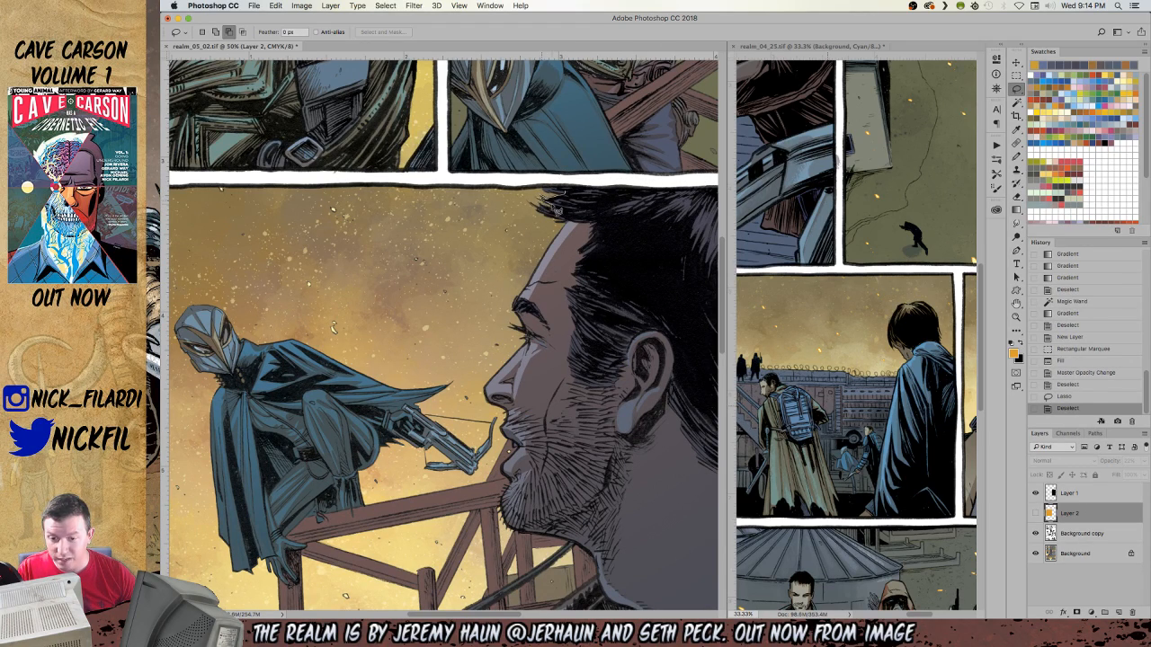
Lasso the middle-panel man's hair, forehead, ear and back of the neck as one combined selection.
{"action": "mouse_move", "coordinate": [555, 212]}
{"action": "left_mouse_down"}
{"action": "mouse_move", "coordinate": [607, 234]}
{"action": "mouse_move", "coordinate": [677, 214]}
{"action": "mouse_move", "coordinate": [675, 185]}
{"action": "left_mouse_up"}
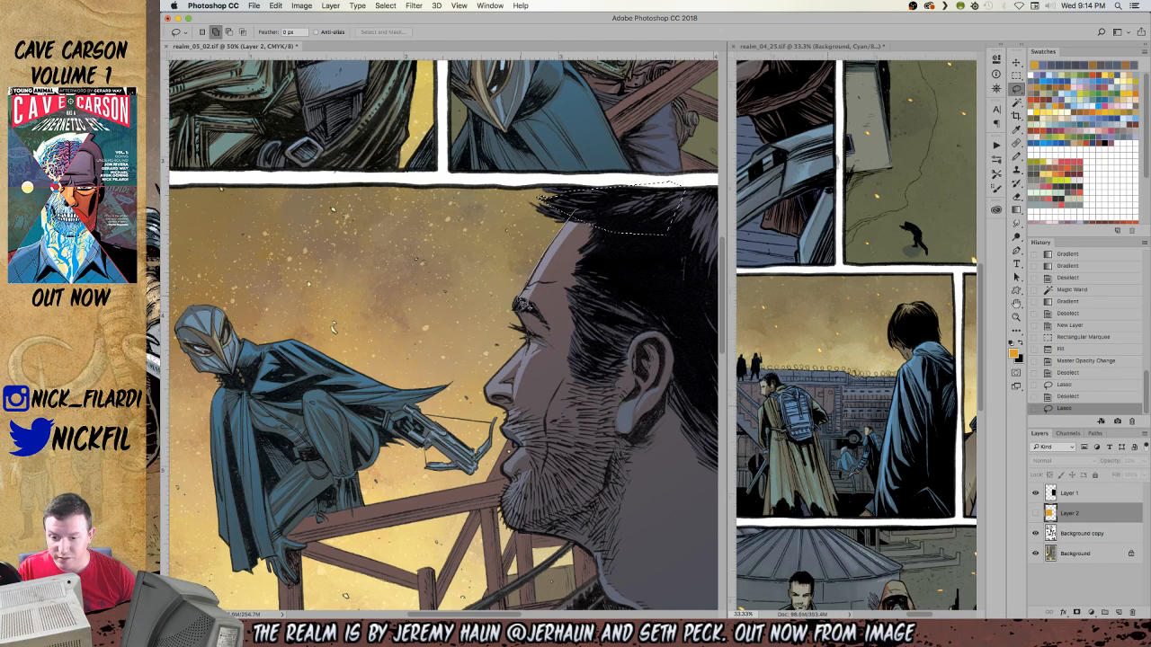
{"action": "mouse_move", "coordinate": [519, 307]}
{"action": "left_mouse_down"}
{"action": "mouse_move", "coordinate": [549, 368]}
{"action": "mouse_move", "coordinate": [607, 383]}
{"action": "mouse_move", "coordinate": [644, 232]}
{"action": "left_mouse_up"}
{"action": "scroll", "coordinate": [624, 214], "scroll_direction": "right", "scroll_amount": 5}
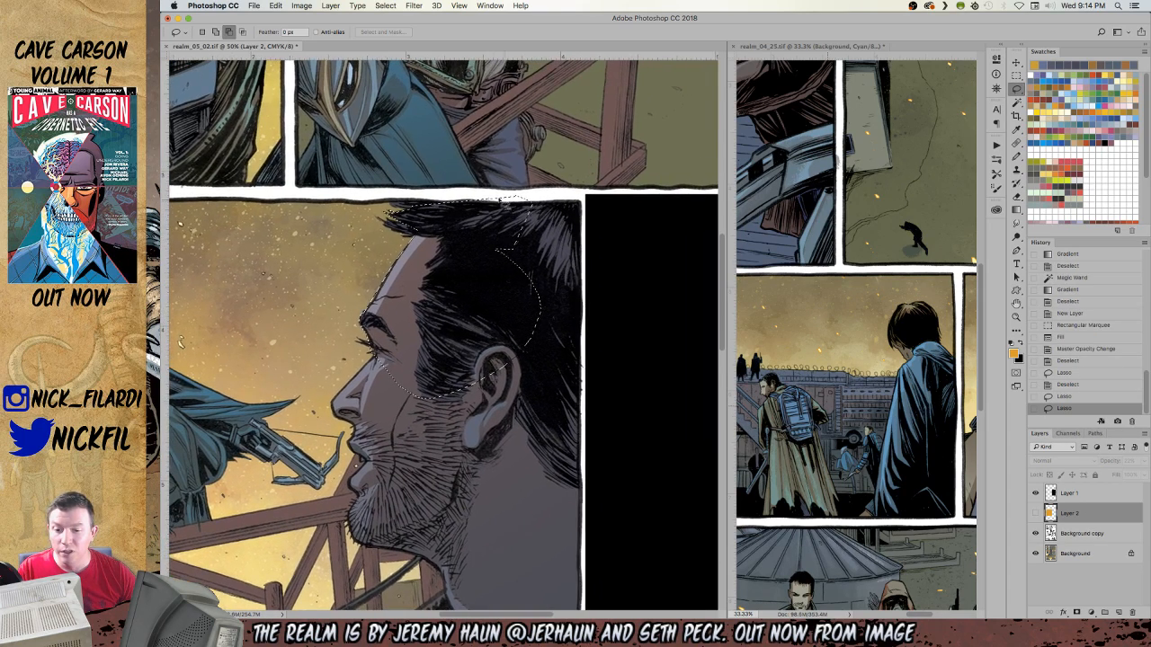
{"action": "mouse_move", "coordinate": [589, 200]}
{"action": "left_mouse_down"}
{"action": "mouse_move", "coordinate": [605, 477]}
{"action": "mouse_move", "coordinate": [575, 566]}
{"action": "mouse_move", "coordinate": [584, 578]}
{"action": "mouse_move", "coordinate": [520, 556]}
{"action": "mouse_move", "coordinate": [446, 454]}
{"action": "mouse_move", "coordinate": [459, 350]}
{"action": "left_mouse_up"}
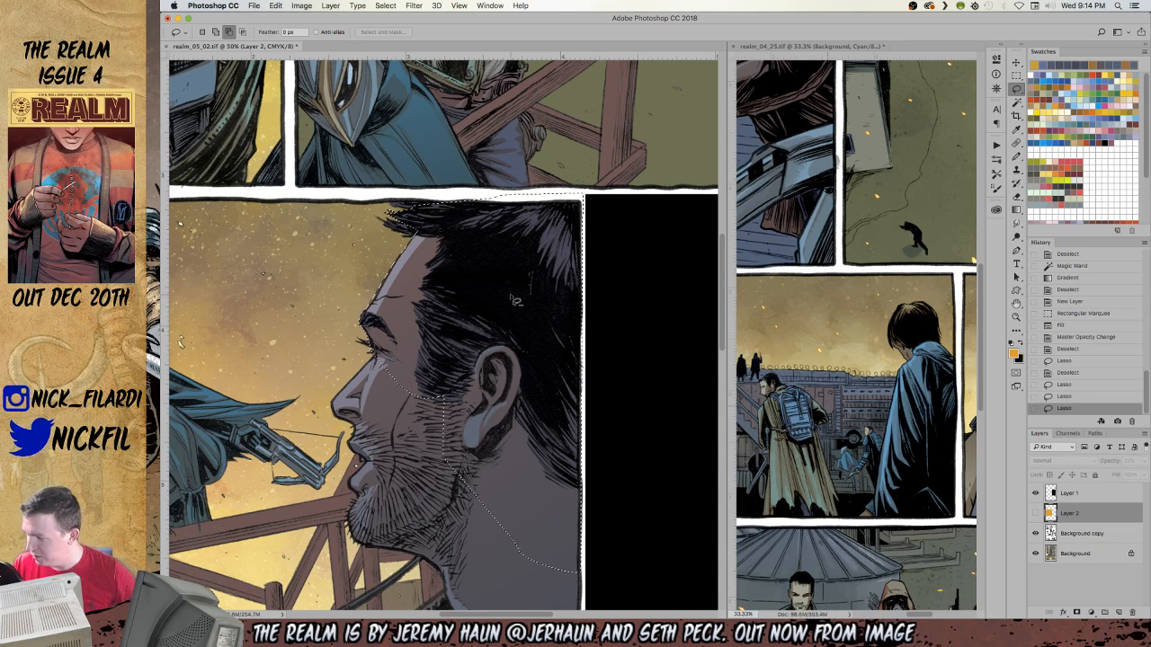
Refine the lasso selection along the man's front hair tips and upper hairline.
{"action": "key", "text": "h"}
{"action": "left_click_drag", "start_coordinate": [474, 348], "coordinate": [612, 418]}
{"action": "left_click", "coordinate": [1017, 89]}
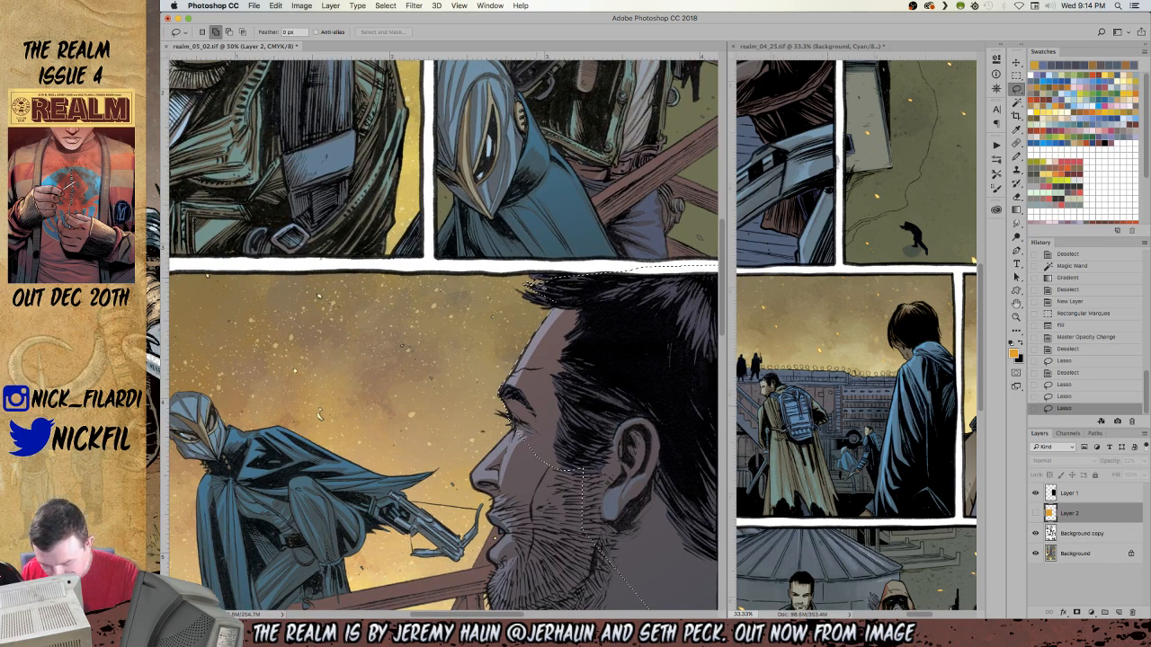
{"action": "left_click_drag", "start_coordinate": [532, 281], "coordinate": [541, 267]}
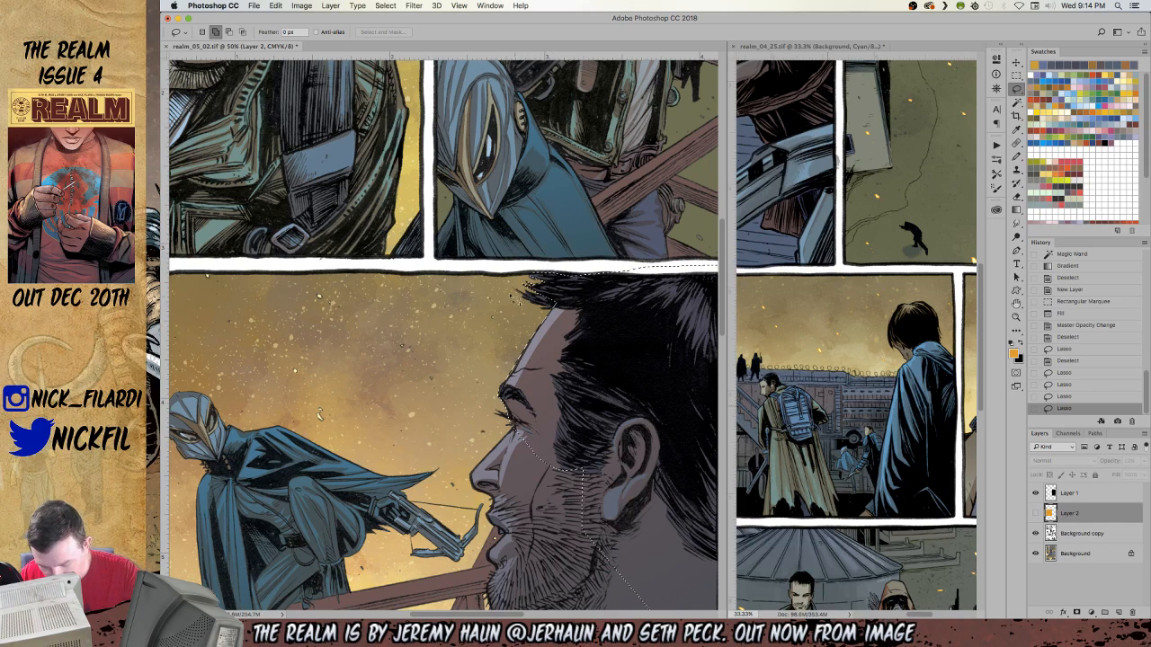
{"action": "mouse_move", "coordinate": [555, 313]}
{"action": "left_mouse_down"}
{"action": "mouse_move", "coordinate": [533, 293]}
{"action": "mouse_move", "coordinate": [560, 319]}
{"action": "mouse_move", "coordinate": [535, 284]}
{"action": "mouse_move", "coordinate": [556, 312]}
{"action": "left_mouse_up"}
{"action": "key", "text": "super+z"}
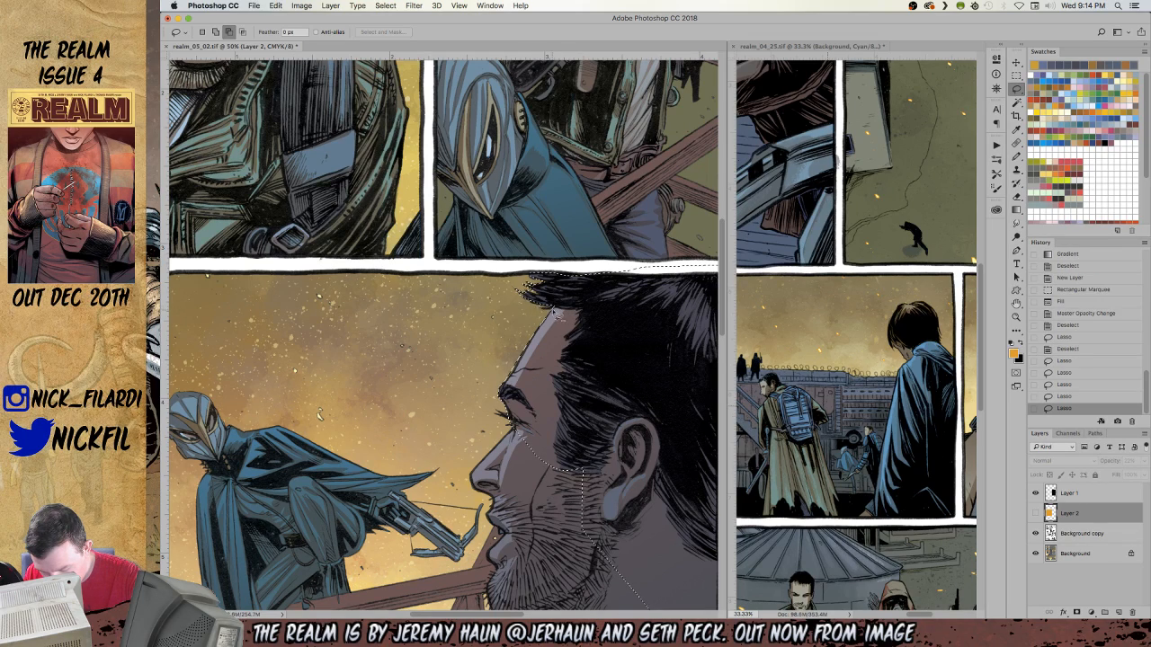
{"action": "left_click_drag", "start_coordinate": [551, 314], "coordinate": [563, 314]}
Adjust the lasso selection's edge just below the man's eye.
{"action": "left_click", "coordinate": [1016, 318]}
{"action": "left_click", "coordinate": [1016, 304]}
{"action": "left_click_drag", "start_coordinate": [578, 448], "coordinate": [619, 275]}
{"action": "key", "text": "l"}
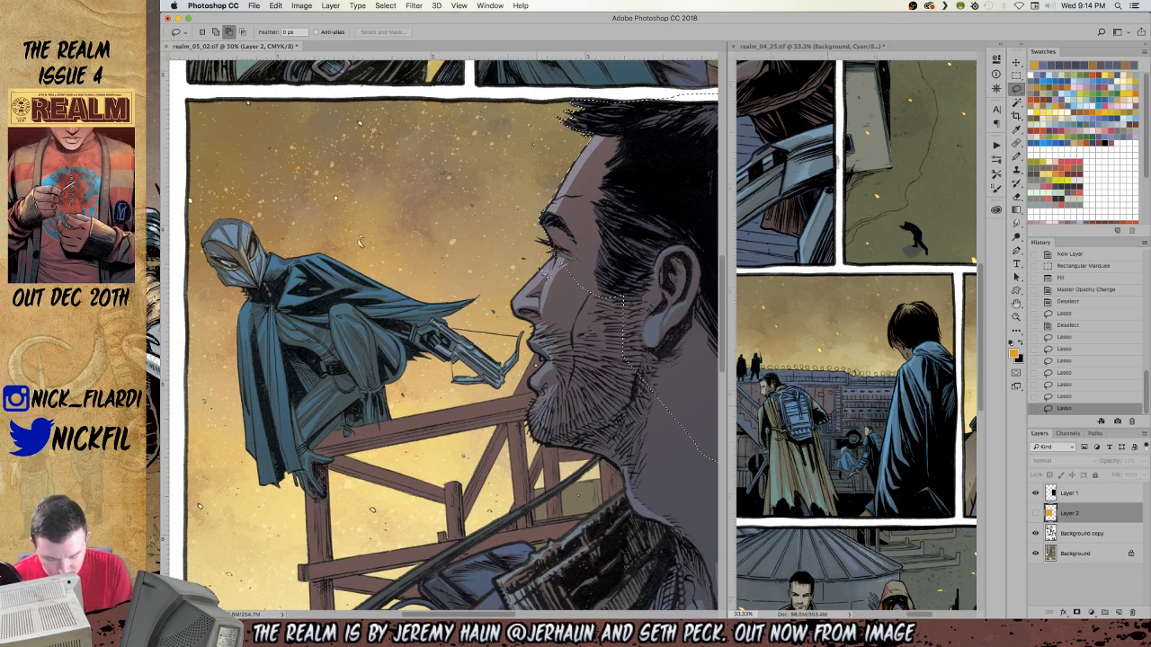
{"action": "mouse_move", "coordinate": [545, 245]}
{"action": "left_mouse_down"}
{"action": "mouse_move", "coordinate": [557, 251]}
{"action": "mouse_move", "coordinate": [548, 247]}
{"action": "left_mouse_up"}
Refine the lasso selection along the middle-panel man's forehead, brow, eyelashes and bridge of the nose.
{"action": "key", "text": "z"}
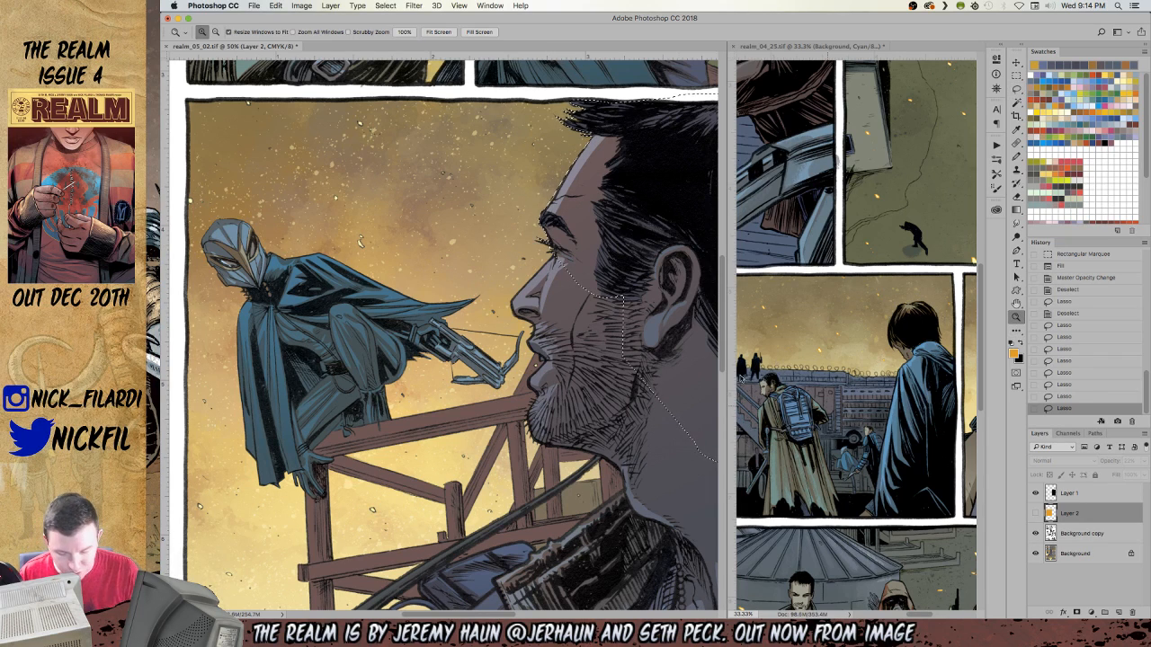
{"action": "left_click", "coordinate": [578, 229]}
{"action": "key", "text": "h"}
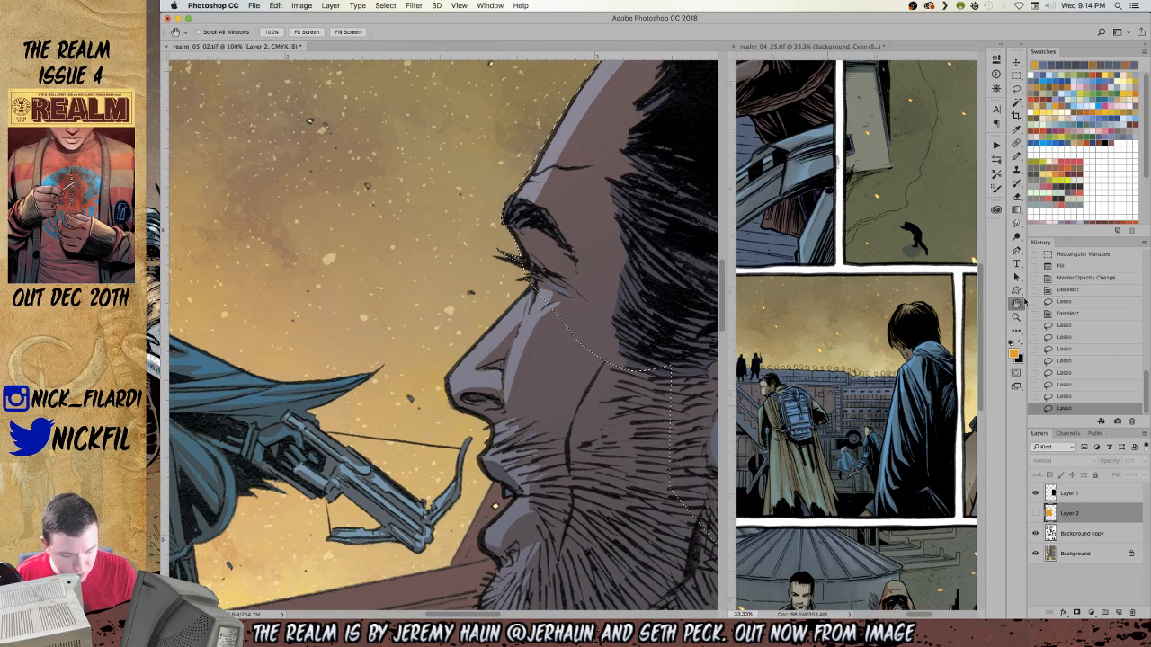
{"action": "left_click_drag", "start_coordinate": [617, 345], "coordinate": [588, 472]}
{"action": "key", "text": "l"}
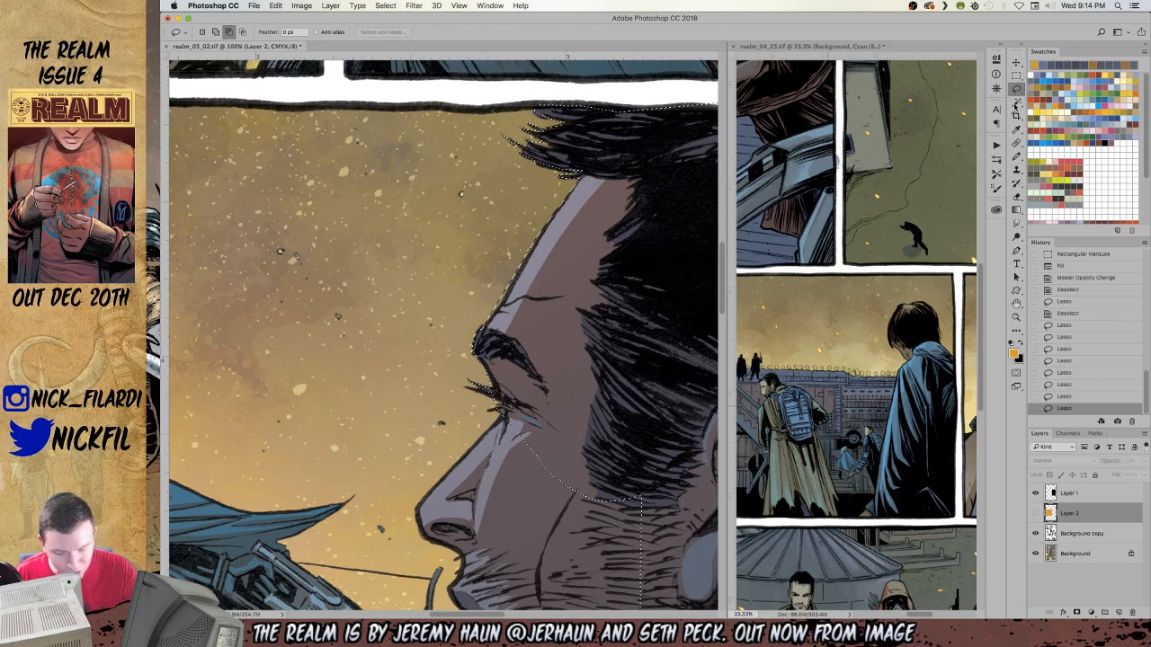
{"action": "mouse_move", "coordinate": [543, 243]}
{"action": "left_mouse_down"}
{"action": "mouse_move", "coordinate": [490, 329]}
{"action": "mouse_move", "coordinate": [509, 275]}
{"action": "left_mouse_up"}
{"action": "mouse_move", "coordinate": [492, 334]}
{"action": "left_mouse_down"}
{"action": "mouse_move", "coordinate": [479, 342]}
{"action": "mouse_move", "coordinate": [494, 340]}
{"action": "left_mouse_up"}
{"action": "mouse_move", "coordinate": [491, 401]}
{"action": "left_mouse_down", "text": "shift"}
{"action": "mouse_move", "coordinate": [468, 393]}
{"action": "mouse_move", "coordinate": [485, 398]}
{"action": "left_mouse_up", "text": "shift"}
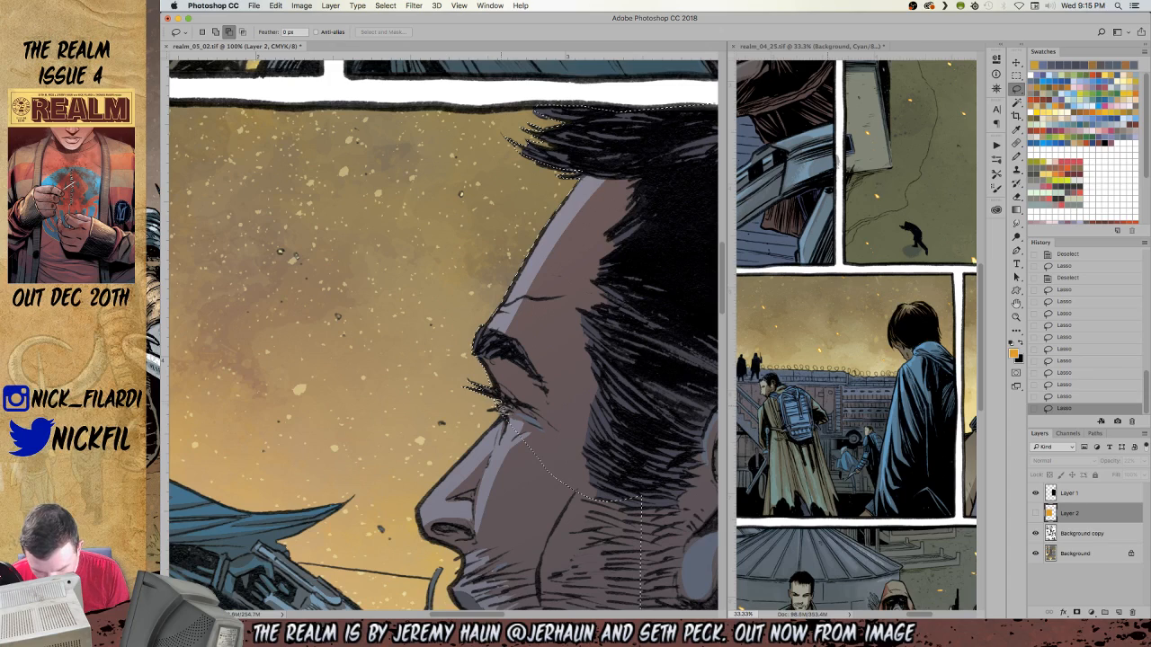
{"action": "mouse_move", "coordinate": [493, 410]}
{"action": "left_mouse_down", "text": "shift"}
{"action": "mouse_move", "coordinate": [506, 425]}
{"action": "mouse_move", "coordinate": [445, 483]}
{"action": "mouse_move", "coordinate": [547, 414]}
{"action": "left_mouse_up", "text": "shift"}
Extend the lasso selection over the man's nose, cheek, moustache and lips, following the profile line.
{"action": "scroll", "coordinate": [546, 414], "scroll_direction": "down", "scroll_amount": 5}
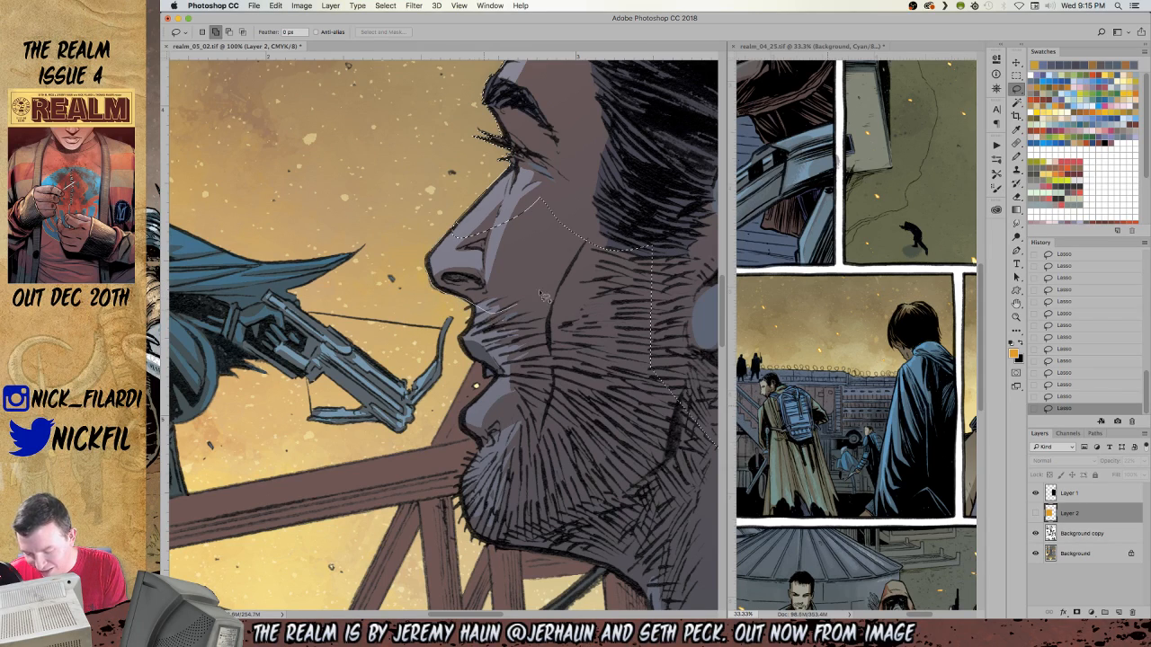
{"action": "mouse_move", "coordinate": [611, 268]}
{"action": "left_mouse_down"}
{"action": "mouse_move", "coordinate": [491, 295]}
{"action": "mouse_move", "coordinate": [481, 309]}
{"action": "left_mouse_up"}
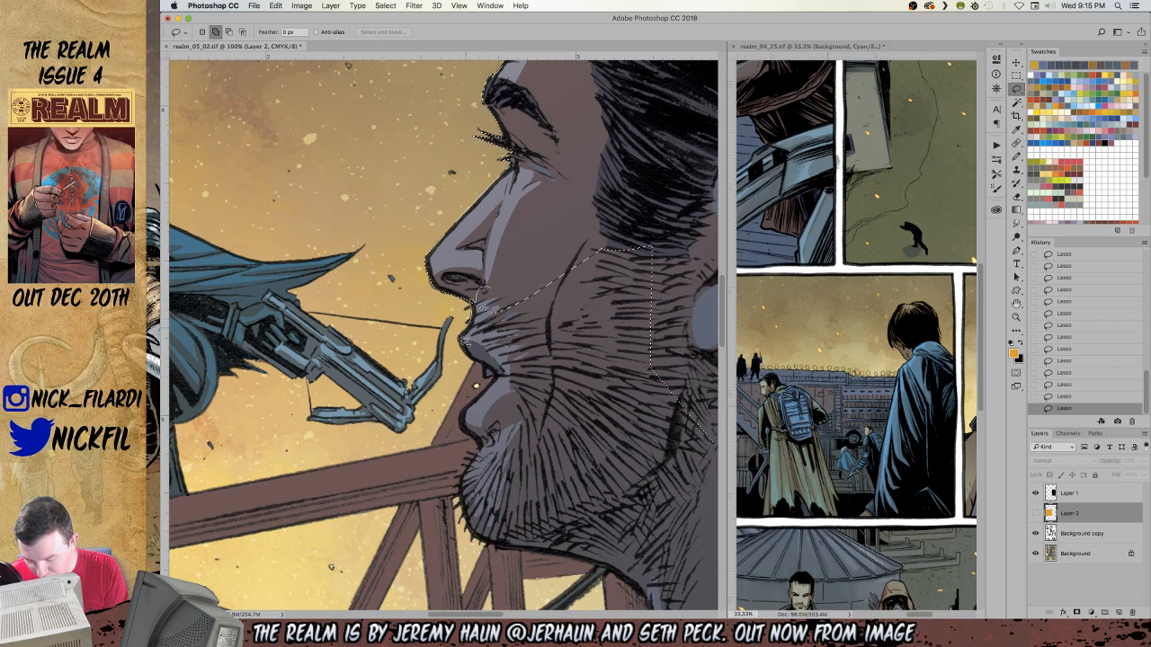
{"action": "left_click_drag", "start_coordinate": [486, 370], "coordinate": [501, 254]}
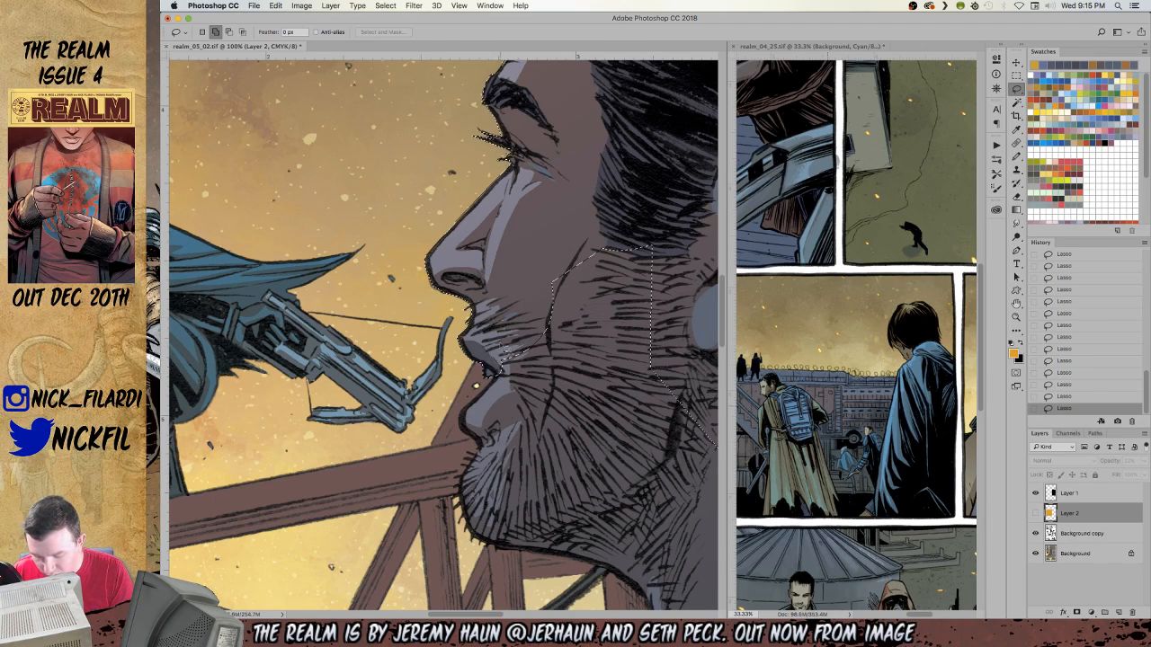
{"action": "mouse_move", "coordinate": [469, 406]}
{"action": "left_mouse_down"}
{"action": "mouse_move", "coordinate": [460, 427]}
{"action": "mouse_move", "coordinate": [530, 339]}
{"action": "mouse_move", "coordinate": [504, 331]}
{"action": "left_mouse_up"}
{"action": "mouse_move", "coordinate": [531, 279]}
{"action": "left_mouse_down"}
{"action": "mouse_move", "coordinate": [630, 466]}
{"action": "mouse_move", "coordinate": [613, 203]}
{"action": "left_mouse_up"}
Add the man's chin and lower beard to the lasso selection along the outer beard contour.
{"action": "left_click", "coordinate": [1016, 307]}
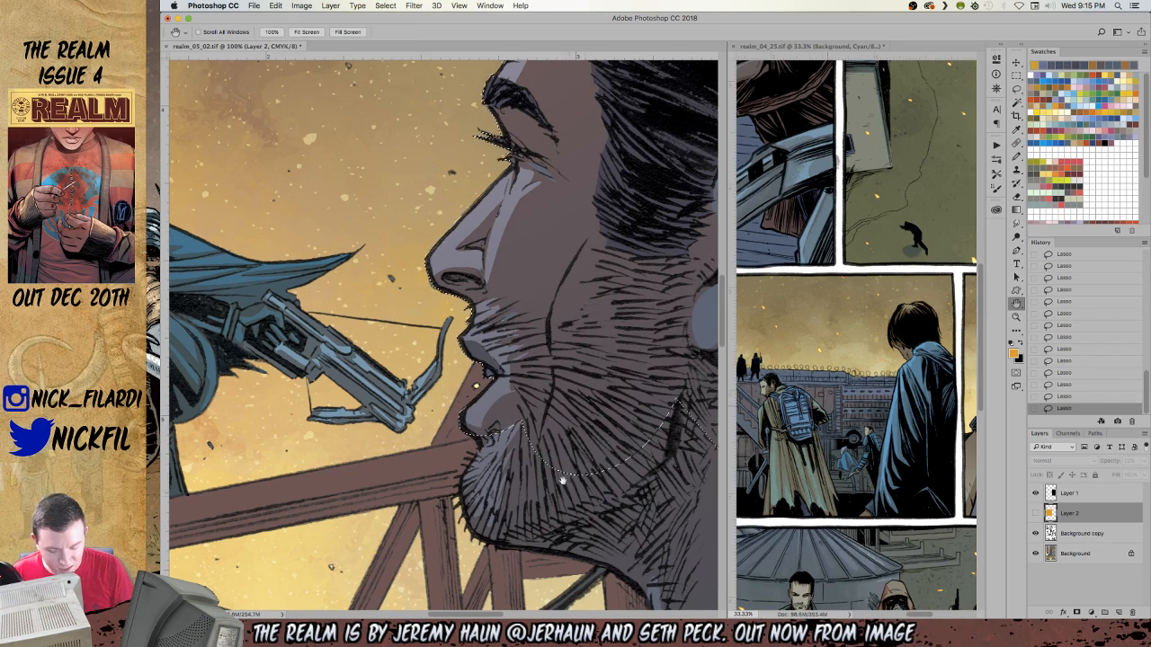
{"action": "left_click_drag", "start_coordinate": [566, 494], "coordinate": [536, 318]}
{"action": "left_click", "coordinate": [1017, 90]}
{"action": "mouse_move", "coordinate": [440, 263]}
{"action": "left_mouse_down"}
{"action": "mouse_move", "coordinate": [451, 273]}
{"action": "mouse_move", "coordinate": [471, 224]}
{"action": "left_mouse_up"}
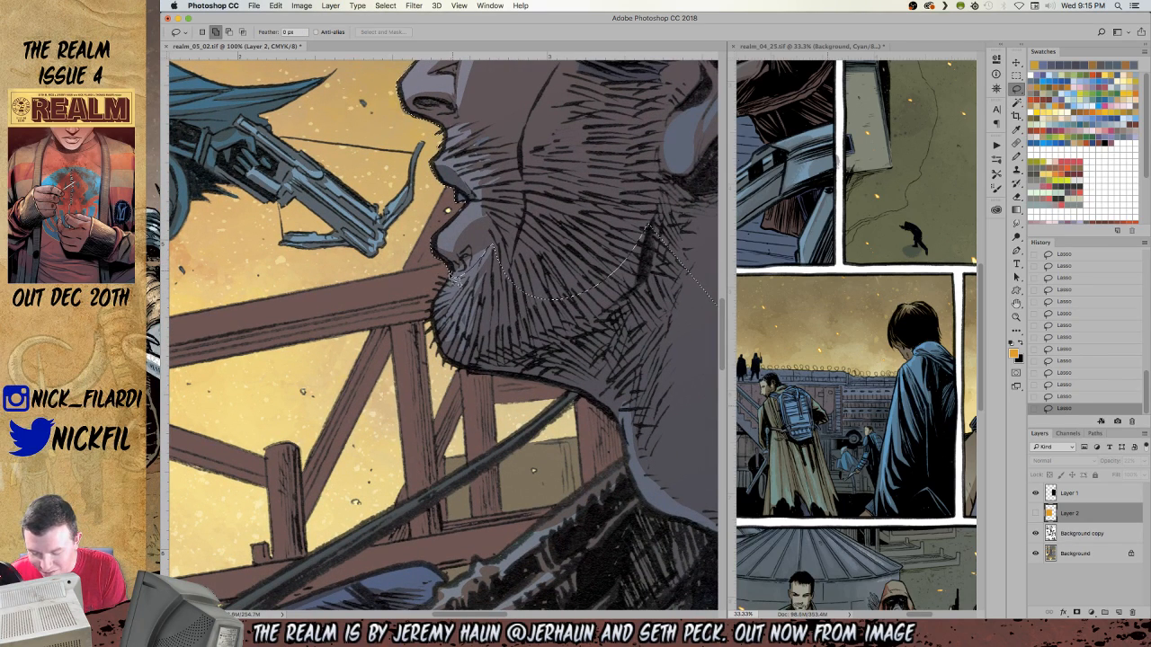
{"action": "left_click_drag", "start_coordinate": [435, 312], "coordinate": [441, 342]}
{"action": "left_click_drag", "start_coordinate": [518, 349], "coordinate": [505, 216]}
Extend the lasso selection along the underside of the man's jaw to his throat.
{"action": "key", "text": "space"}
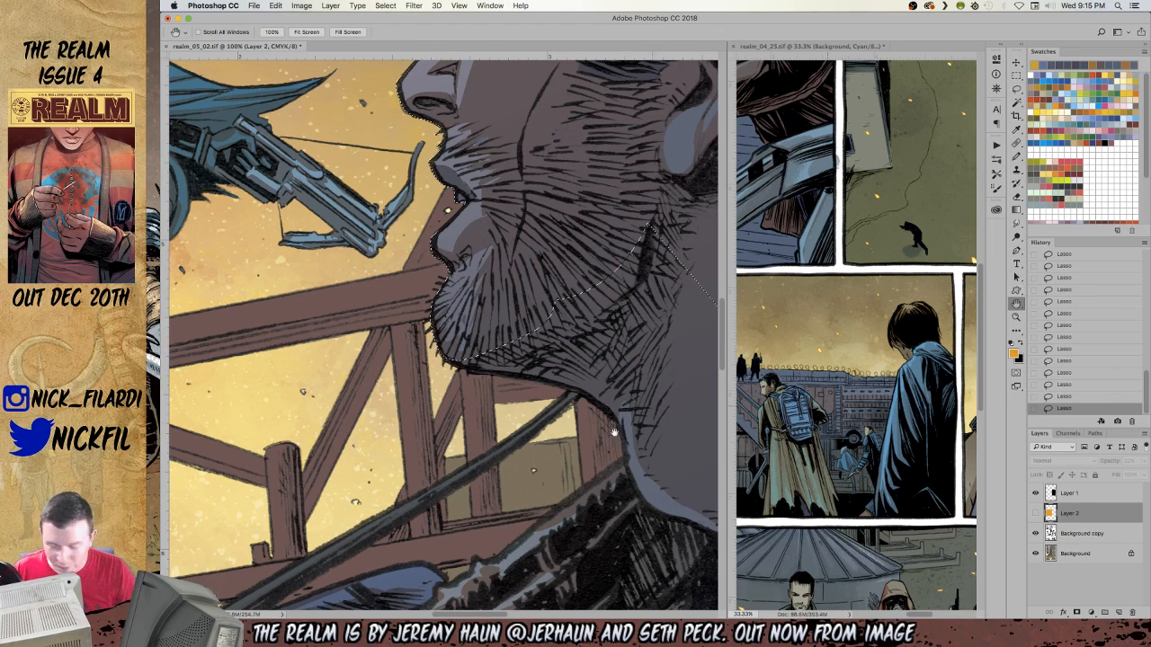
{"action": "left_click_drag", "start_coordinate": [641, 426], "coordinate": [591, 457]}
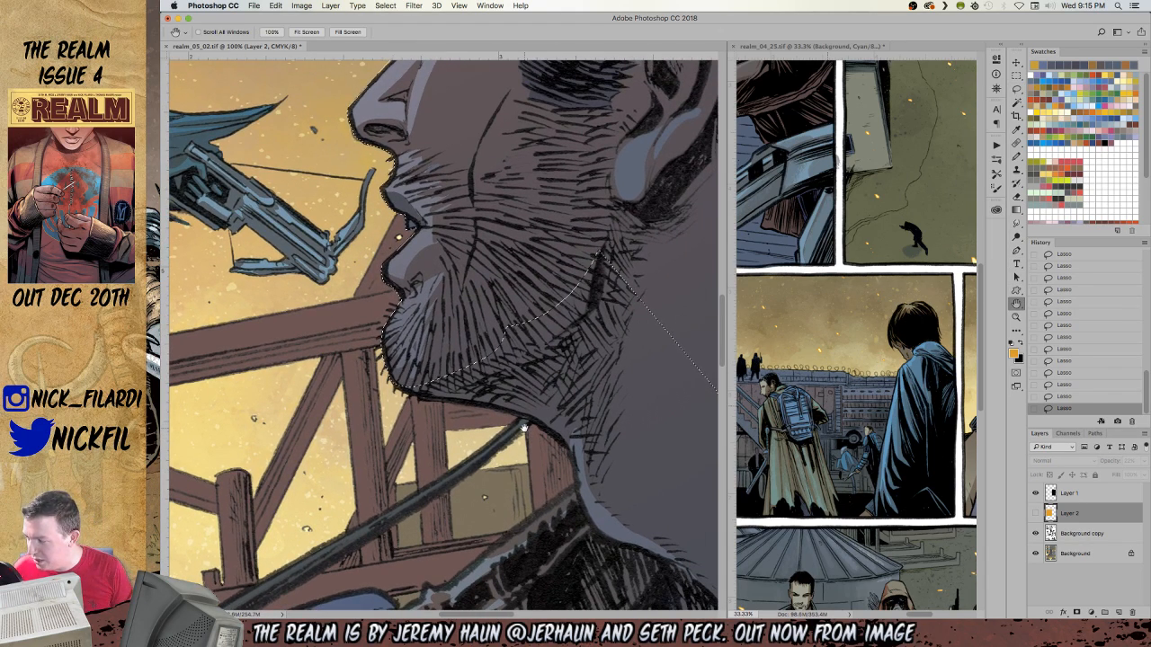
{"action": "key", "text": "z"}
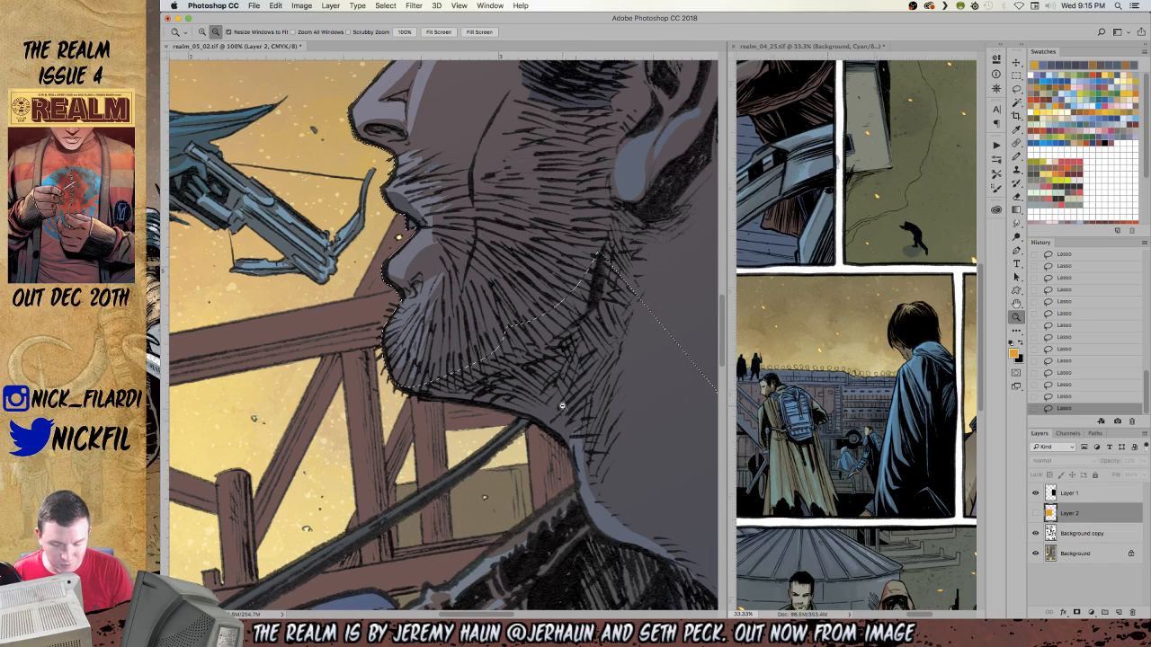
{"action": "left_click", "coordinate": [561, 409], "text": "alt"}
{"action": "key", "text": "l"}
{"action": "mouse_move", "coordinate": [600, 276]}
{"action": "left_mouse_down"}
{"action": "mouse_move", "coordinate": [540, 401]}
{"action": "mouse_move", "coordinate": [615, 267]}
{"action": "mouse_move", "coordinate": [604, 267]}
{"action": "left_mouse_up"}
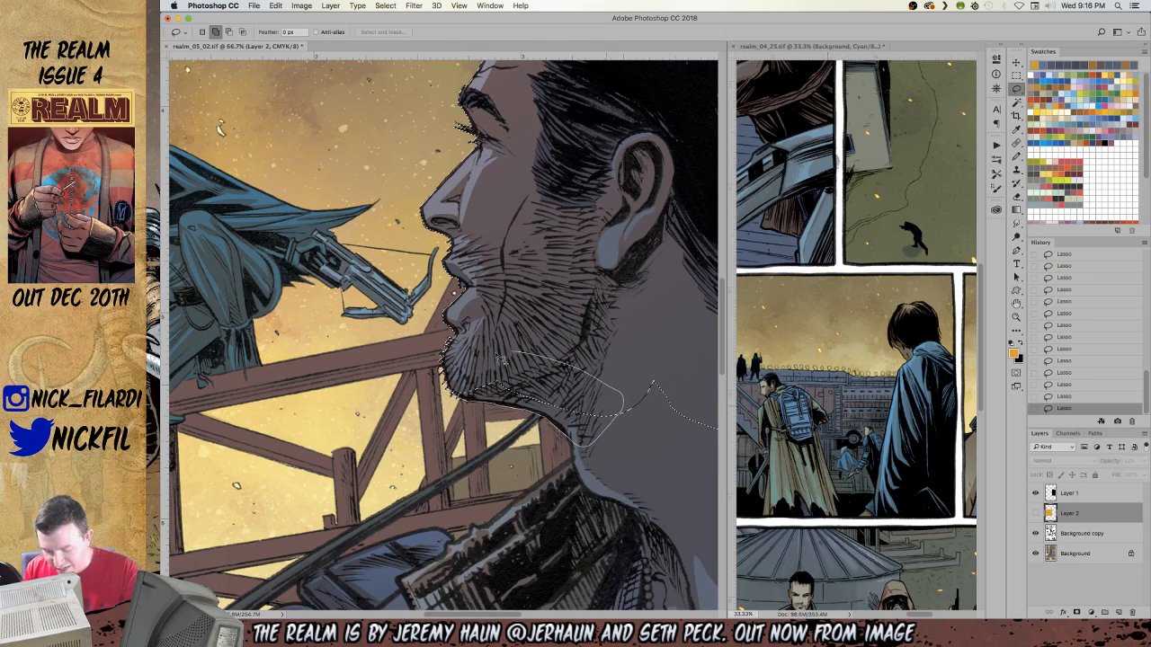
Add the rest of the man's neck to the selection, following the collar and reaching past the panel's border.
{"action": "key", "text": "h"}
{"action": "left_click_drag", "start_coordinate": [626, 465], "coordinate": [509, 352]}
{"action": "left_click", "coordinate": [1017, 101]}
{"action": "mouse_move", "coordinate": [454, 318]}
{"action": "left_mouse_down"}
{"action": "mouse_move", "coordinate": [455, 332]}
{"action": "mouse_move", "coordinate": [535, 401]}
{"action": "mouse_move", "coordinate": [540, 198]}
{"action": "left_mouse_up"}
{"action": "left_click_drag", "start_coordinate": [648, 263], "coordinate": [625, 250]}
{"action": "mouse_move", "coordinate": [625, 180]}
{"action": "left_mouse_down"}
{"action": "mouse_move", "coordinate": [674, 232]}
{"action": "mouse_move", "coordinate": [627, 436]}
{"action": "left_mouse_up"}
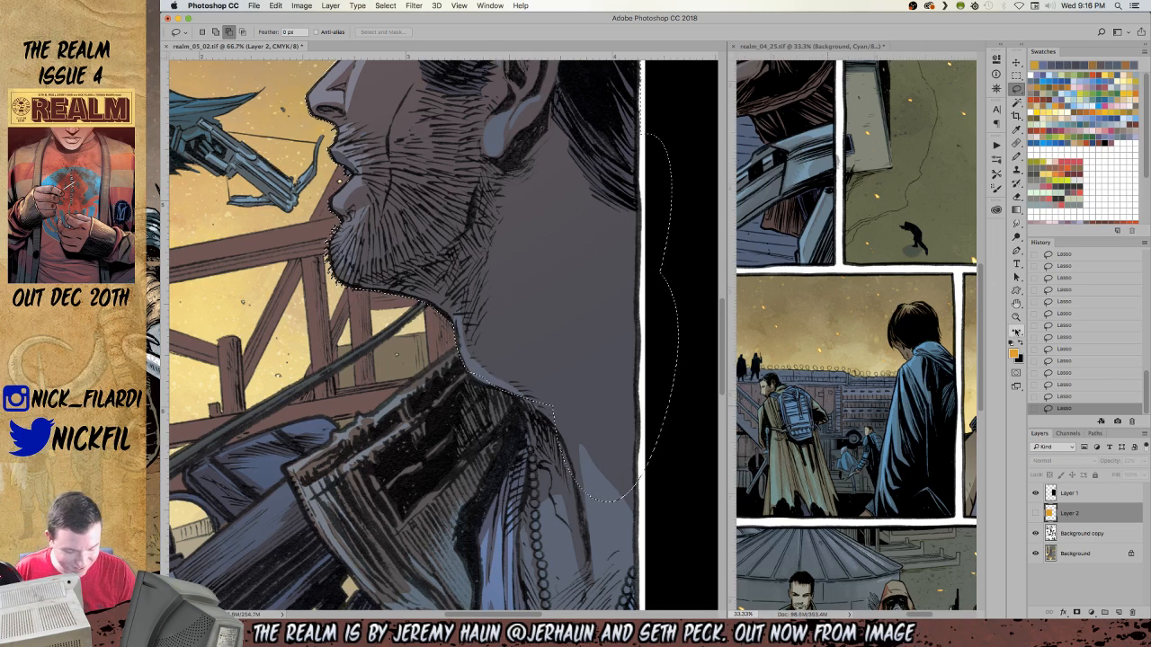
Add the man's upper sleeve, raised collar and jacket front to the lasso selection.
{"action": "left_click", "coordinate": [1016, 318]}
{"action": "left_click", "coordinate": [583, 453], "text": "alt"}
{"action": "left_click", "coordinate": [582, 454], "text": "alt"}
{"action": "left_click", "coordinate": [1017, 88]}
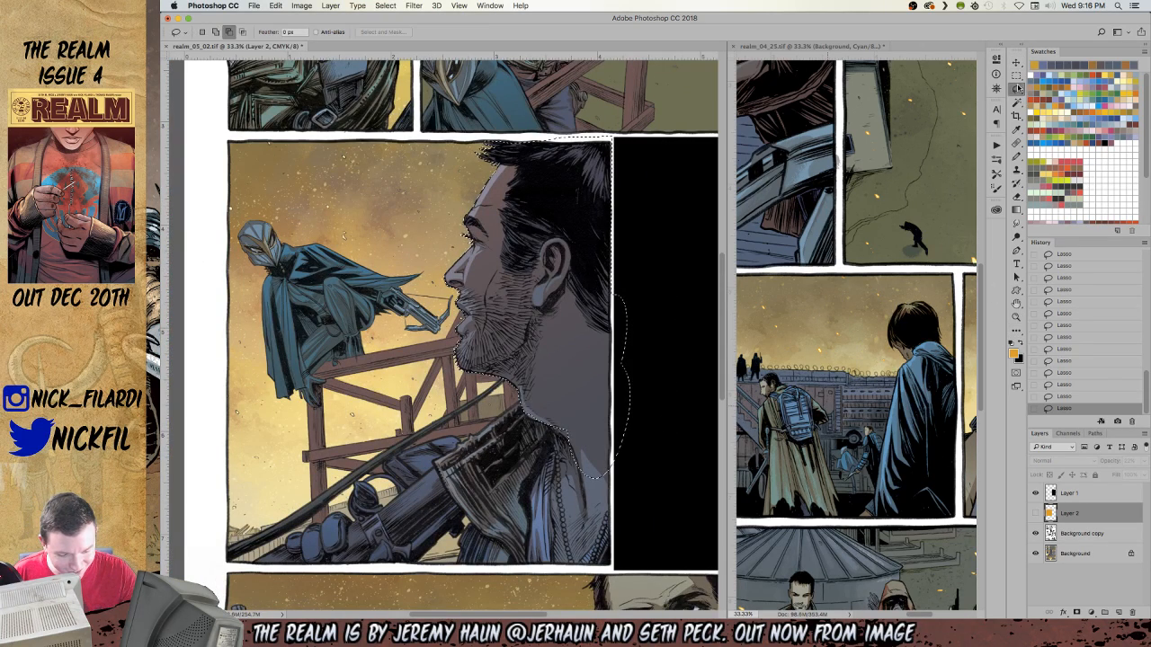
{"action": "left_click", "coordinate": [1016, 305]}
{"action": "mouse_move", "coordinate": [533, 483]}
{"action": "left_mouse_down"}
{"action": "mouse_move", "coordinate": [568, 367]}
{"action": "mouse_move", "coordinate": [562, 342]}
{"action": "left_mouse_up"}
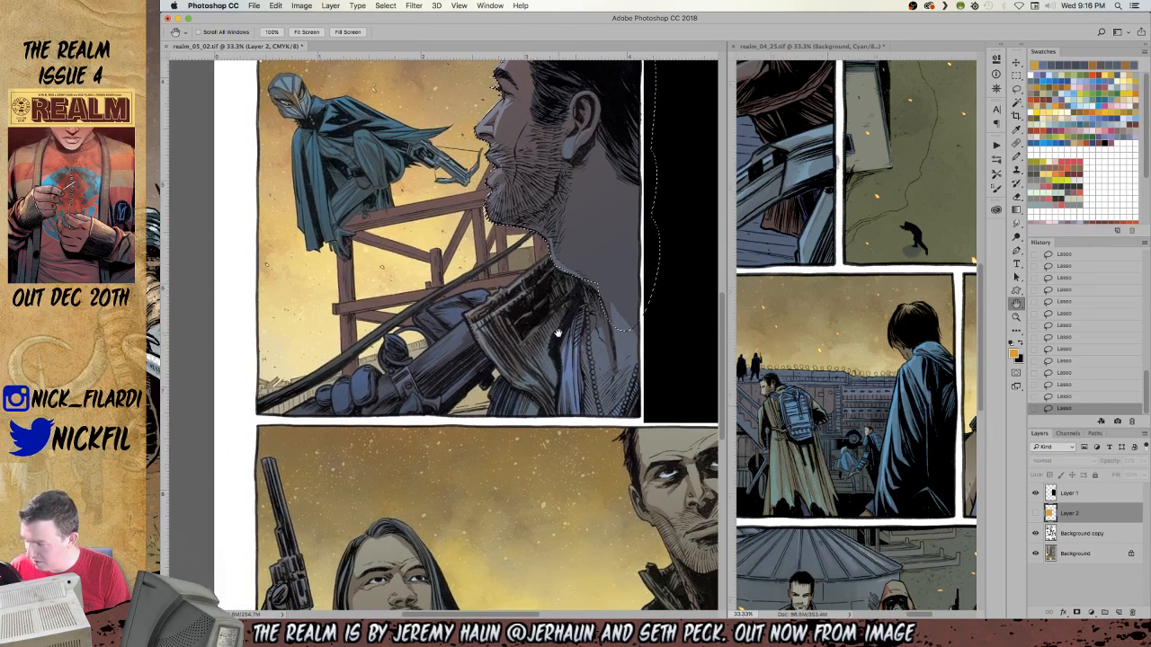
{"action": "left_click", "coordinate": [1016, 88]}
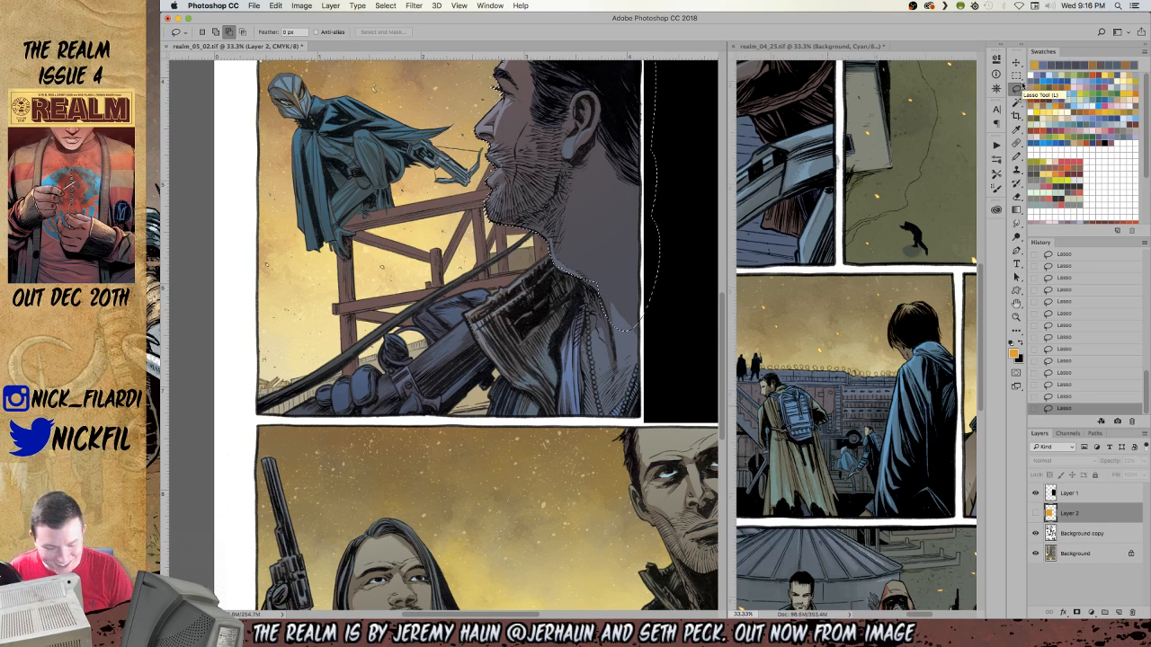
{"action": "left_click", "coordinate": [1016, 316]}
{"action": "left_click", "coordinate": [511, 304]}
{"action": "key", "text": "l"}
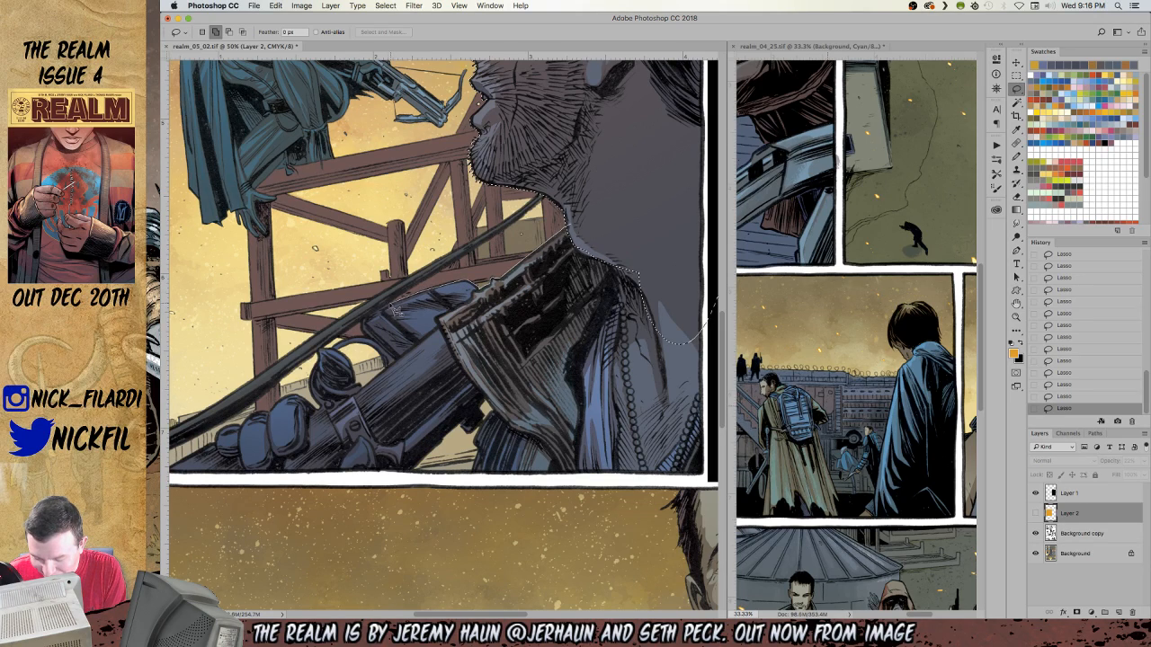
{"action": "mouse_move", "coordinate": [366, 335]}
{"action": "left_mouse_down"}
{"action": "mouse_move", "coordinate": [467, 412]}
{"action": "mouse_move", "coordinate": [616, 317]}
{"action": "mouse_move", "coordinate": [609, 215]}
{"action": "left_mouse_up"}
{"action": "mouse_move", "coordinate": [589, 288]}
{"action": "left_mouse_down"}
{"action": "mouse_move", "coordinate": [695, 482]}
{"action": "mouse_move", "coordinate": [652, 241]}
{"action": "left_mouse_up"}
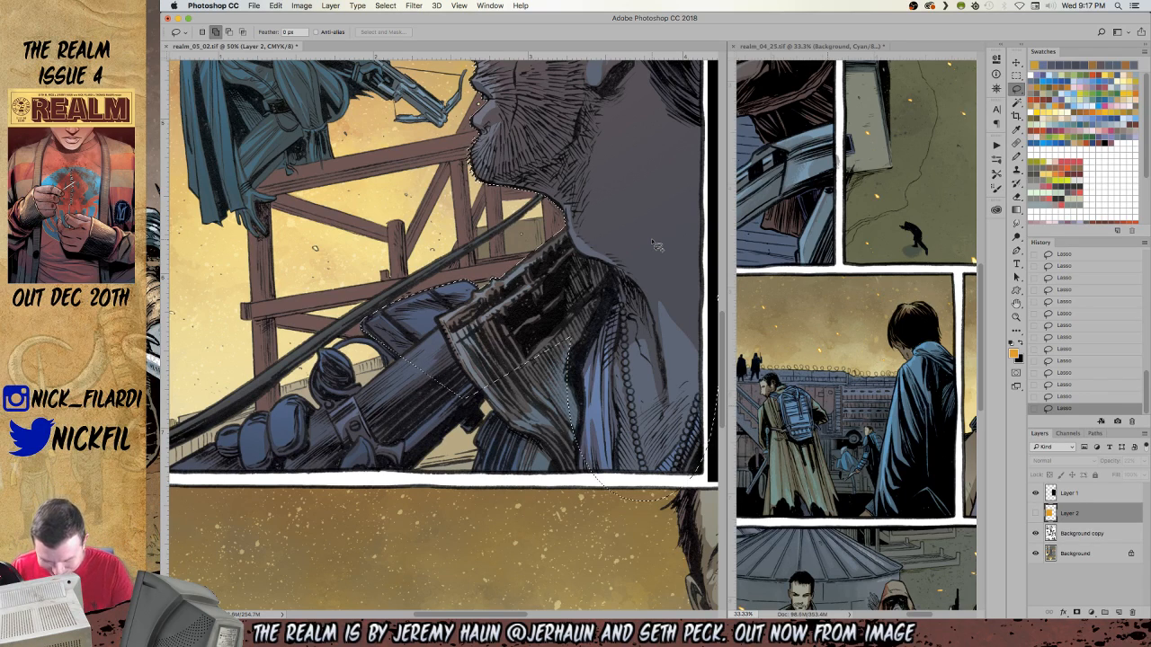
Extend the selection over the lower jacket folds down to the panel's bottom border.
{"action": "mouse_move", "coordinate": [476, 387]}
{"action": "left_mouse_down"}
{"action": "mouse_move", "coordinate": [577, 382]}
{"action": "mouse_move", "coordinate": [493, 334]}
{"action": "left_mouse_up"}
{"action": "left_click_drag", "start_coordinate": [590, 312], "coordinate": [604, 463]}
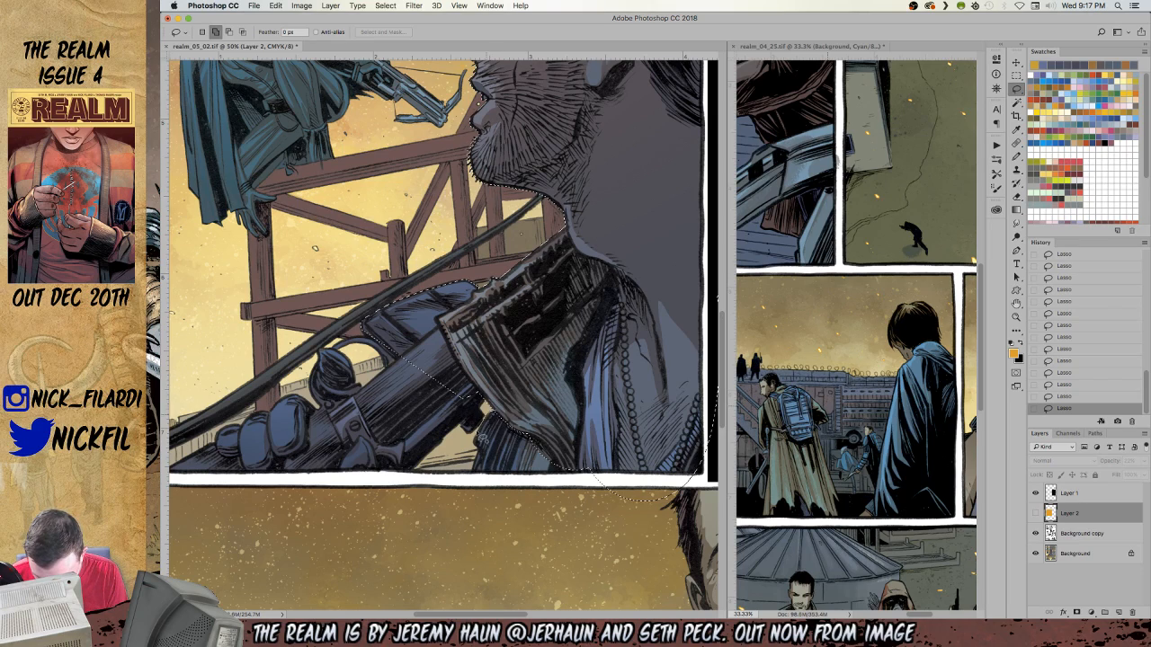
{"action": "mouse_move", "coordinate": [481, 466]}
{"action": "left_mouse_down"}
{"action": "mouse_move", "coordinate": [625, 466]}
{"action": "mouse_move", "coordinate": [552, 395]}
{"action": "left_mouse_up"}
{"action": "mouse_move", "coordinate": [479, 406]}
{"action": "left_mouse_down"}
{"action": "mouse_move", "coordinate": [496, 400]}
{"action": "mouse_move", "coordinate": [486, 409]}
{"action": "left_mouse_up"}
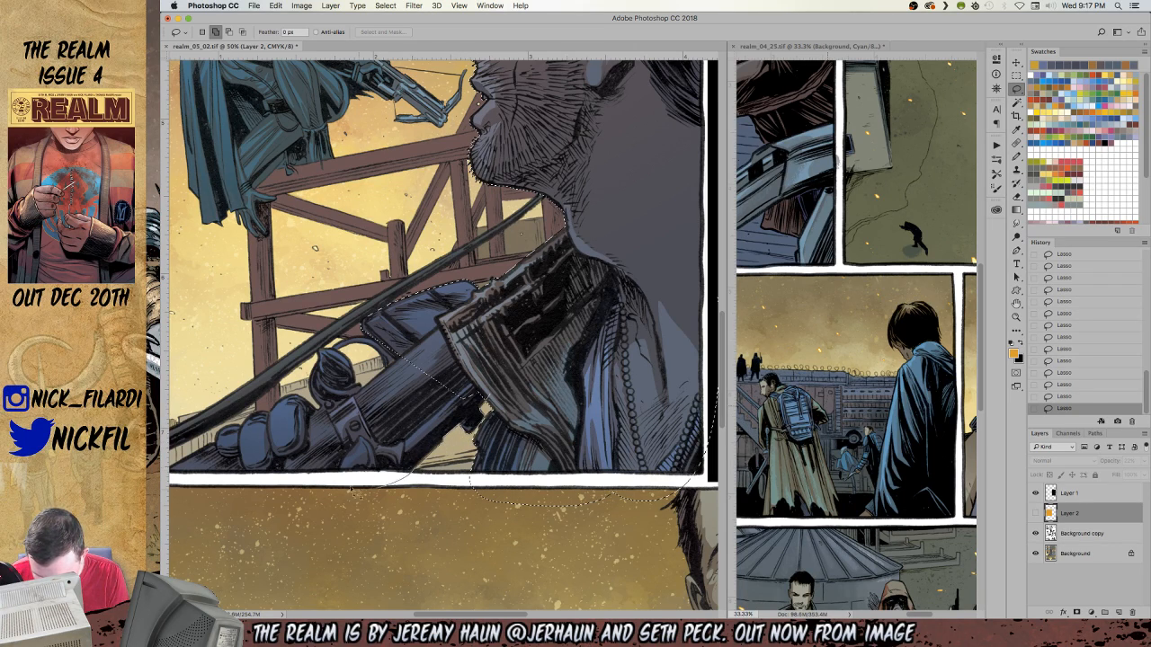
Lasso the man's forearm and the weapon's grip into the selection, following the curved gap beneath the sleeve.
{"action": "key", "text": "space"}
{"action": "mouse_move", "coordinate": [496, 353]}
{"action": "left_mouse_down"}
{"action": "mouse_move", "coordinate": [536, 331]}
{"action": "mouse_move", "coordinate": [707, 358]}
{"action": "left_mouse_up"}
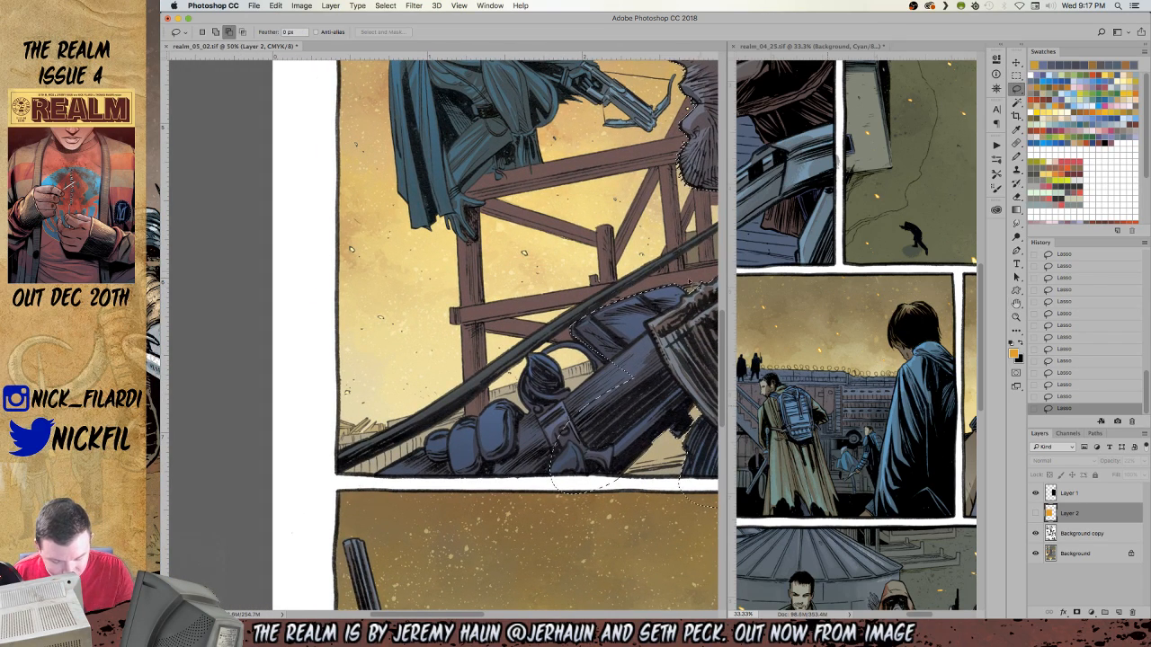
{"action": "left_click_drag", "start_coordinate": [574, 335], "coordinate": [576, 342]}
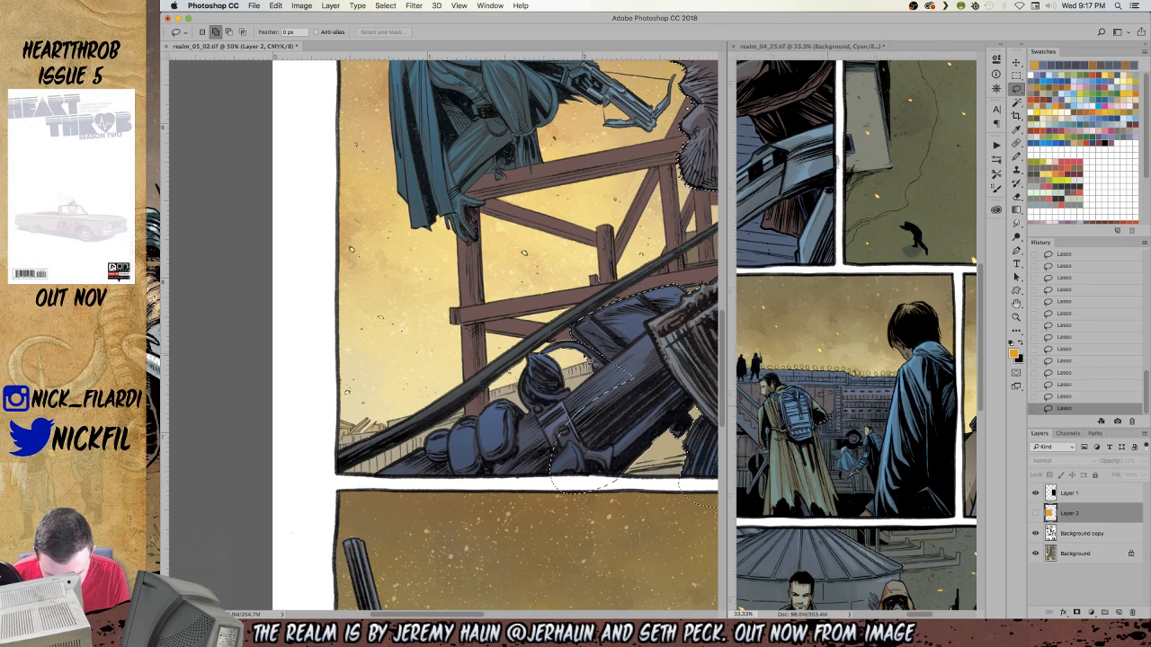
{"action": "mouse_move", "coordinate": [601, 376]}
{"action": "left_mouse_down"}
{"action": "mouse_move", "coordinate": [642, 360]}
{"action": "mouse_move", "coordinate": [619, 325]}
{"action": "left_mouse_up"}
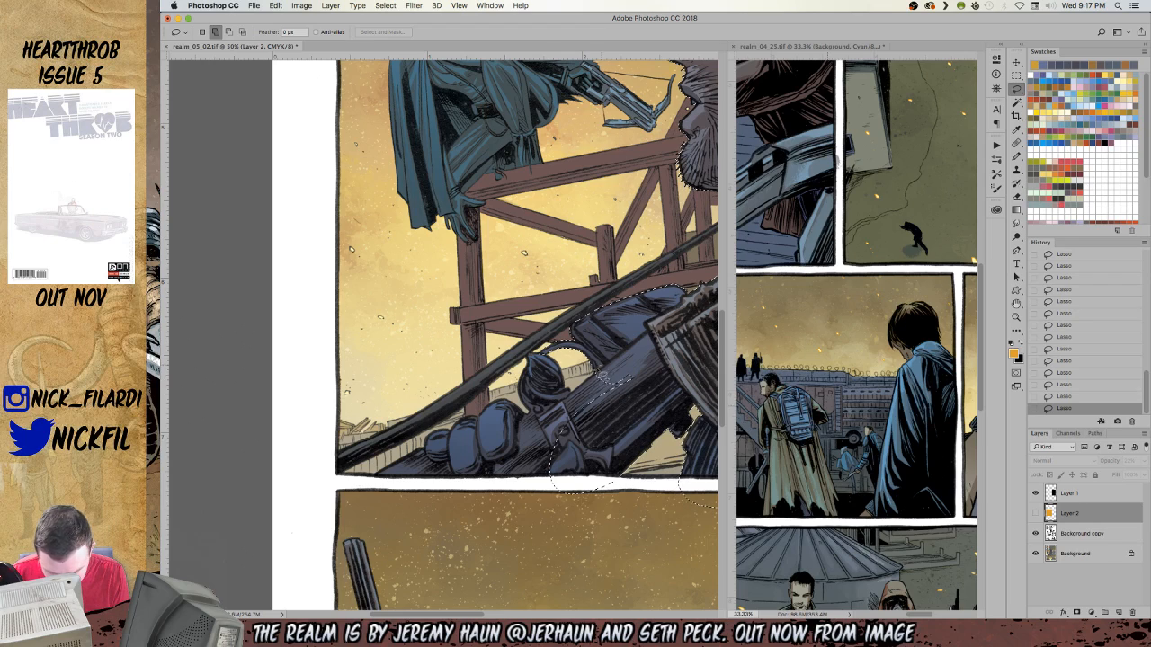
{"action": "left_click_drag", "start_coordinate": [577, 411], "coordinate": [572, 397]}
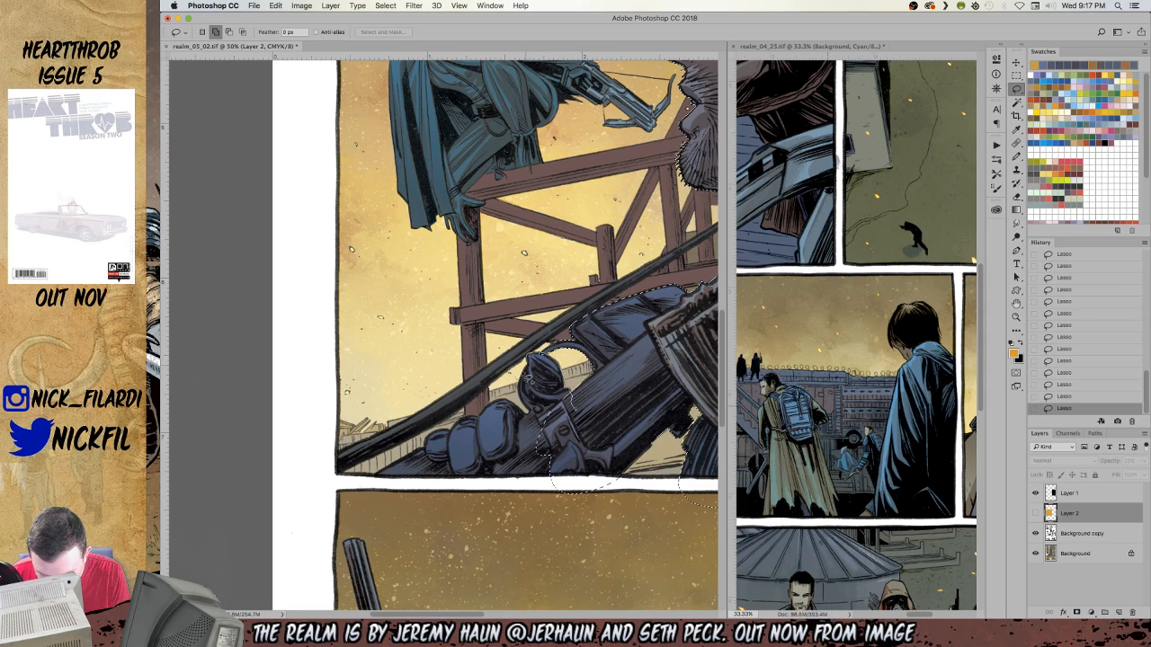
{"action": "mouse_move", "coordinate": [530, 414]}
{"action": "left_mouse_down"}
{"action": "mouse_move", "coordinate": [579, 404]}
{"action": "mouse_move", "coordinate": [584, 380]}
{"action": "left_mouse_up"}
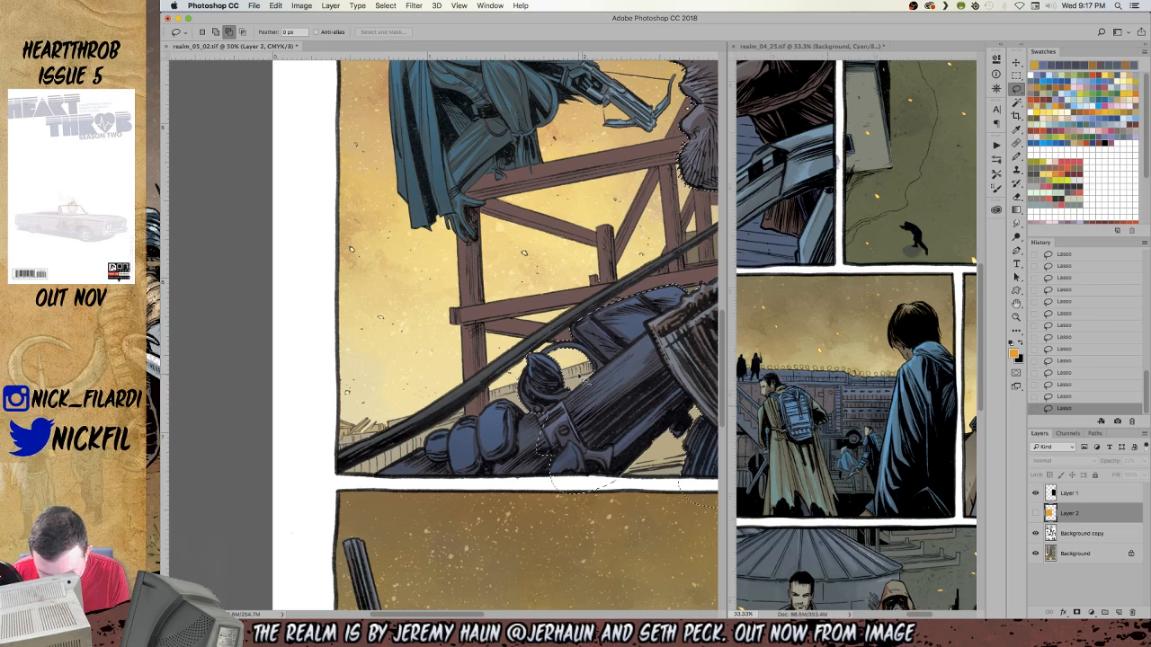
Add the gloved thumb and fingers and the dark area beneath the hand to the lasso selection.
{"action": "mouse_move", "coordinate": [522, 399]}
{"action": "left_mouse_down"}
{"action": "mouse_move", "coordinate": [530, 359]}
{"action": "mouse_move", "coordinate": [529, 414]}
{"action": "mouse_move", "coordinate": [540, 414]}
{"action": "mouse_move", "coordinate": [513, 418]}
{"action": "mouse_move", "coordinate": [578, 410]}
{"action": "mouse_move", "coordinate": [556, 412]}
{"action": "mouse_move", "coordinate": [549, 463]}
{"action": "mouse_move", "coordinate": [500, 475]}
{"action": "mouse_move", "coordinate": [589, 478]}
{"action": "mouse_move", "coordinate": [572, 484]}
{"action": "mouse_move", "coordinate": [524, 444]}
{"action": "left_mouse_up"}
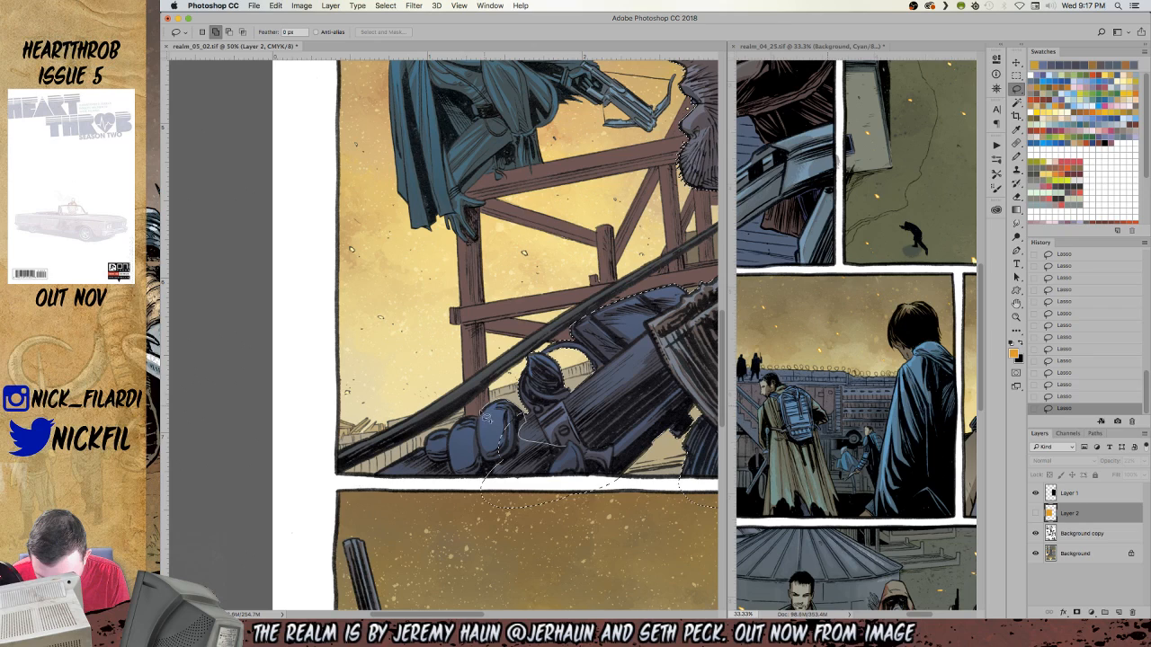
{"action": "mouse_move", "coordinate": [456, 437]}
{"action": "left_mouse_down"}
{"action": "mouse_move", "coordinate": [547, 451]}
{"action": "mouse_move", "coordinate": [556, 441]}
{"action": "left_mouse_up"}
{"action": "key", "text": "space"}
{"action": "mouse_move", "coordinate": [476, 463]}
{"action": "left_mouse_down"}
{"action": "mouse_move", "coordinate": [580, 370]}
{"action": "mouse_move", "coordinate": [585, 389]}
{"action": "left_mouse_up"}
{"action": "left_click", "coordinate": [1020, 88]}
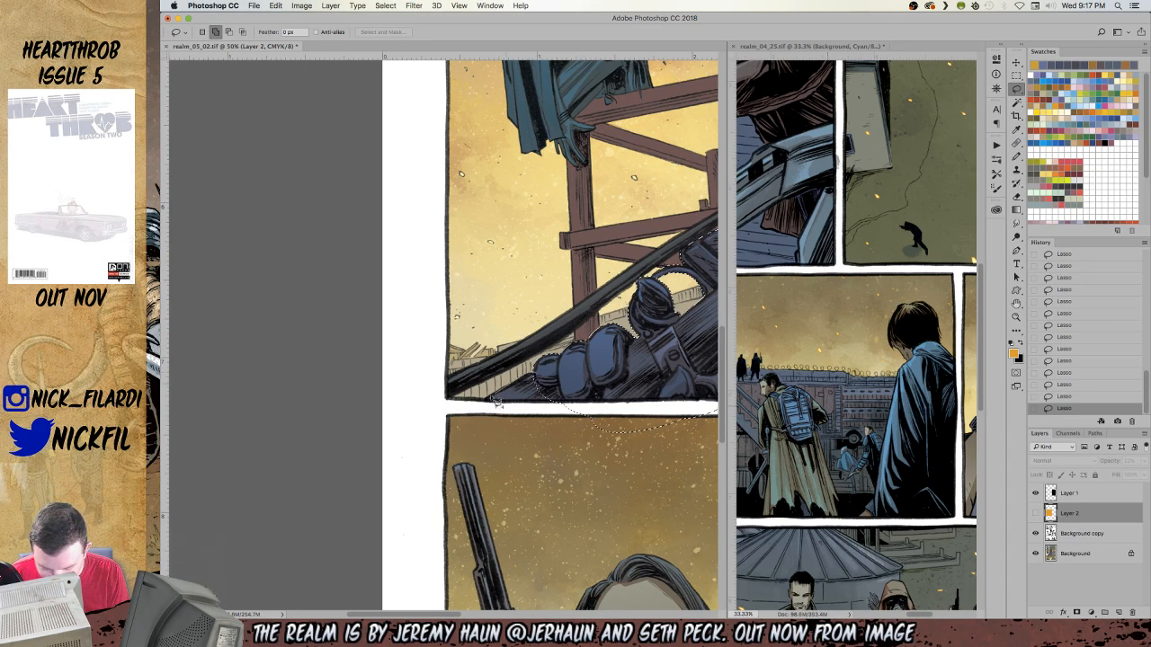
{"action": "left_click_drag", "start_coordinate": [479, 407], "coordinate": [537, 376]}
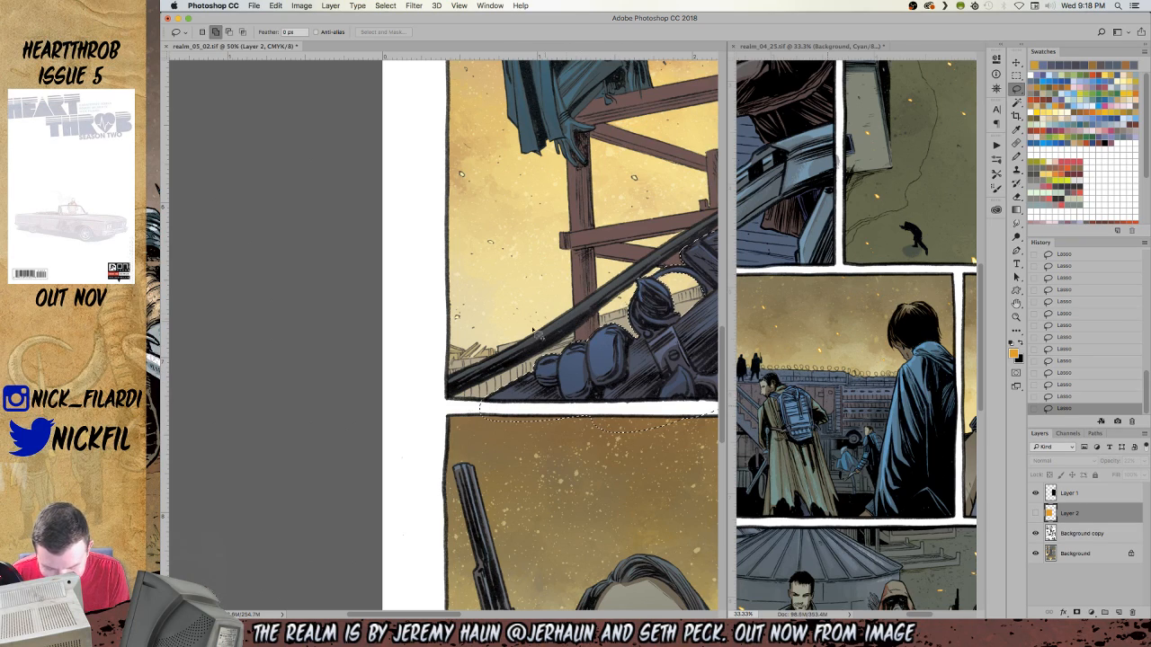
Add the long dark diagonal shaft to the selection, from the panel's lower corner up to the man's neck.
{"action": "mouse_move", "coordinate": [445, 377]}
{"action": "left_mouse_down"}
{"action": "mouse_move", "coordinate": [572, 313]}
{"action": "mouse_move", "coordinate": [546, 334]}
{"action": "mouse_move", "coordinate": [700, 214]}
{"action": "mouse_move", "coordinate": [685, 237]}
{"action": "mouse_move", "coordinate": [706, 237]}
{"action": "mouse_move", "coordinate": [687, 259]}
{"action": "mouse_move", "coordinate": [511, 370]}
{"action": "mouse_move", "coordinate": [571, 338]}
{"action": "mouse_move", "coordinate": [577, 348]}
{"action": "mouse_move", "coordinate": [566, 340]}
{"action": "mouse_move", "coordinate": [493, 385]}
{"action": "left_mouse_up"}
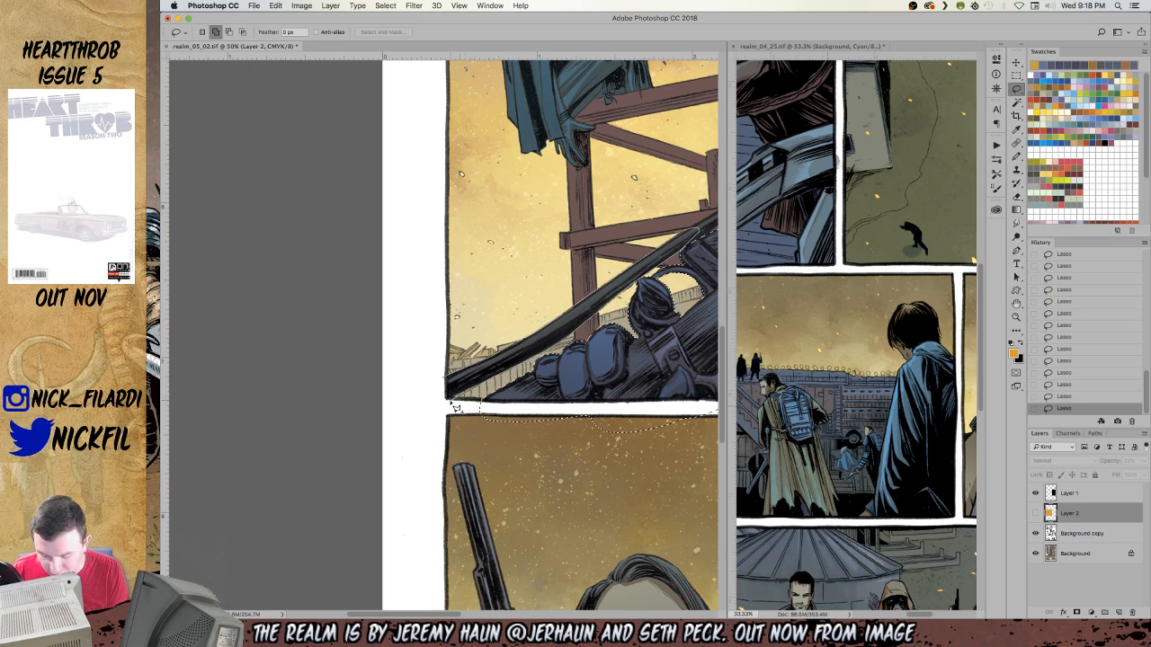
{"action": "left_click_drag", "start_coordinate": [416, 404], "coordinate": [412, 404]}
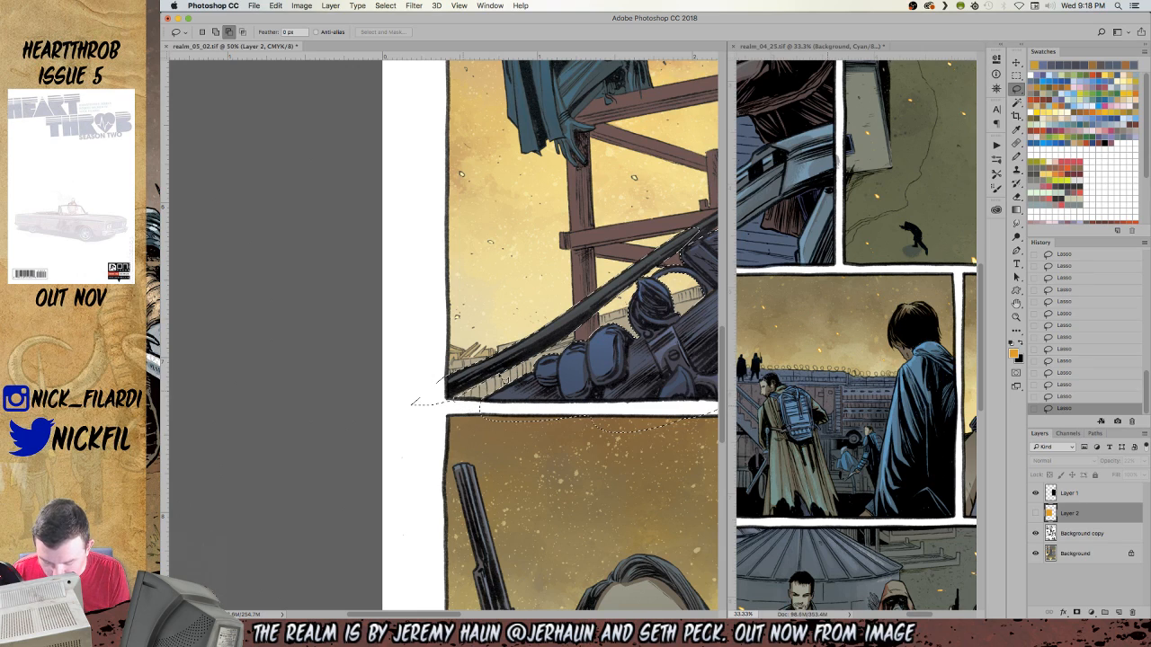
{"action": "key", "text": "space"}
{"action": "mouse_move", "coordinate": [596, 377]}
{"action": "left_mouse_down"}
{"action": "mouse_move", "coordinate": [454, 440]}
{"action": "mouse_move", "coordinate": [391, 519]}
{"action": "left_mouse_up"}
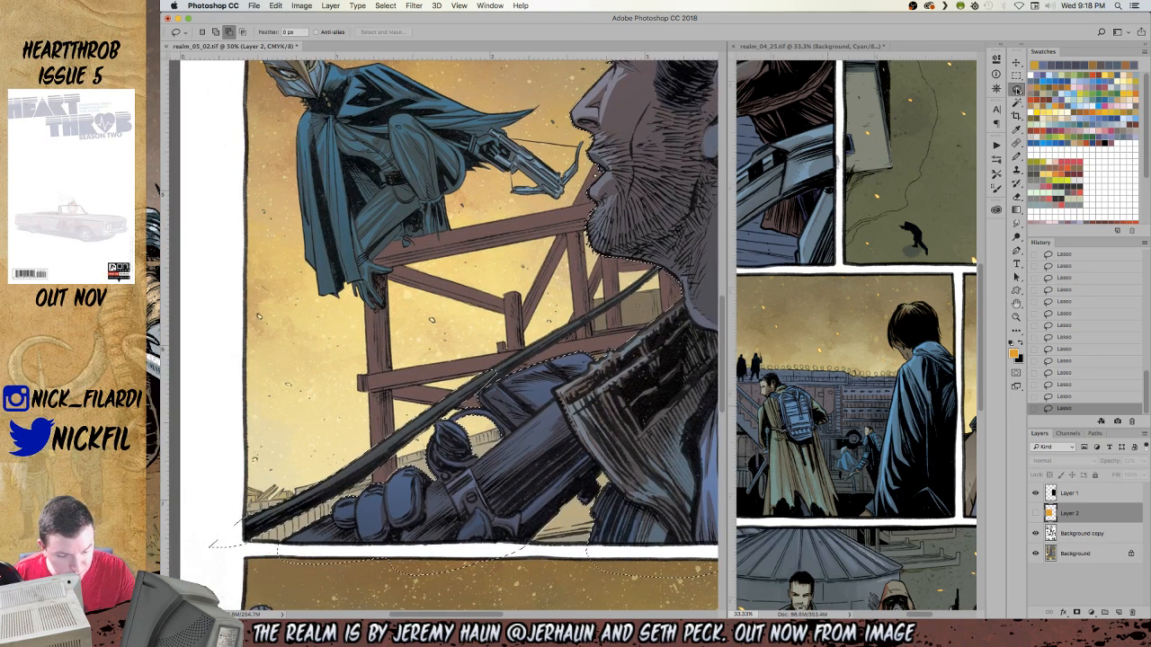
{"action": "left_click_drag", "start_coordinate": [481, 385], "coordinate": [610, 308]}
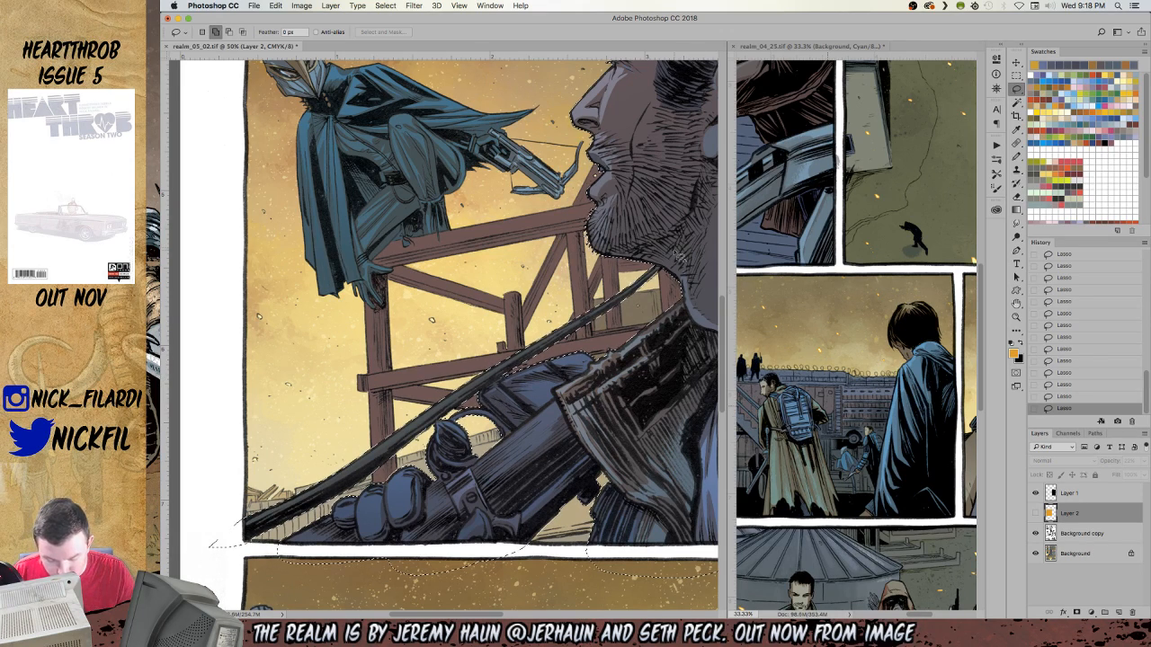
{"action": "key", "text": "z"}
{"action": "left_click", "coordinate": [593, 463], "text": "alt"}
{"action": "left_click", "coordinate": [596, 457], "text": "alt"}
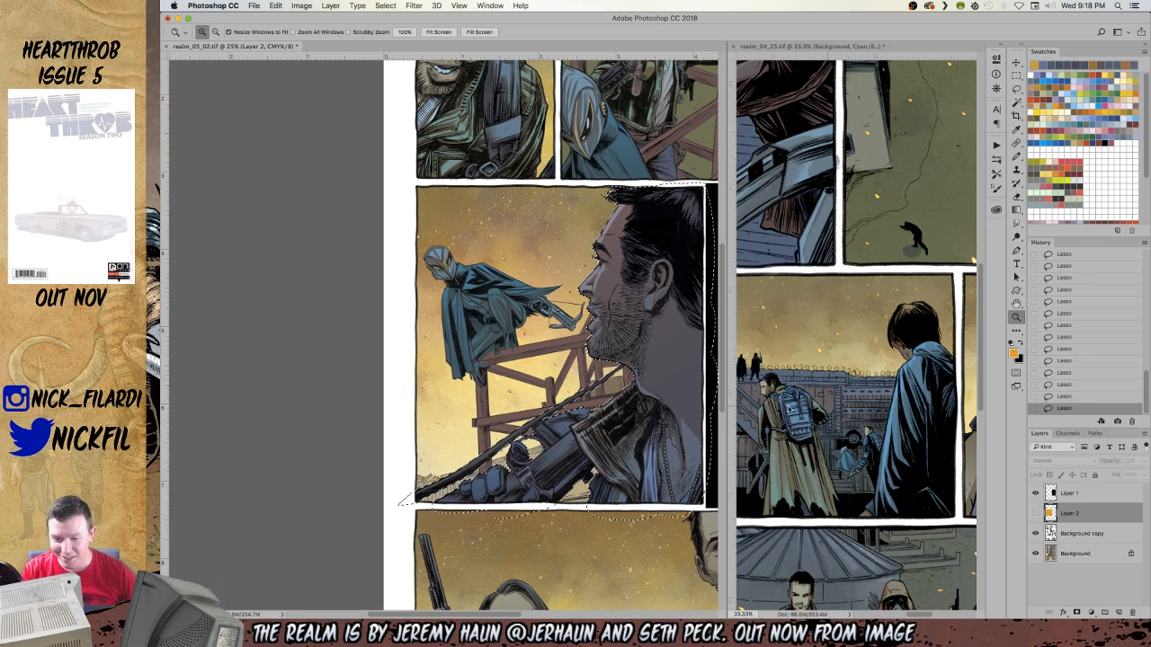
{"action": "left_click_drag", "start_coordinate": [659, 401], "coordinate": [597, 439]}
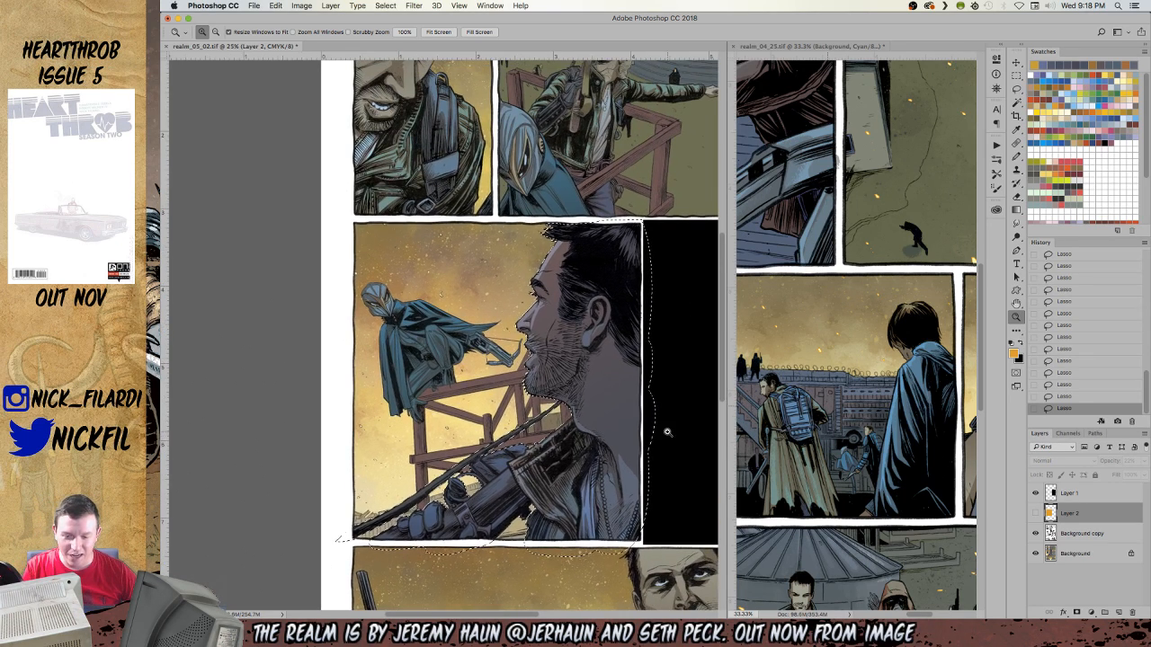
Show the orange overlay on Layer 2 again and make that layer active.
{"action": "left_click", "coordinate": [1078, 554]}
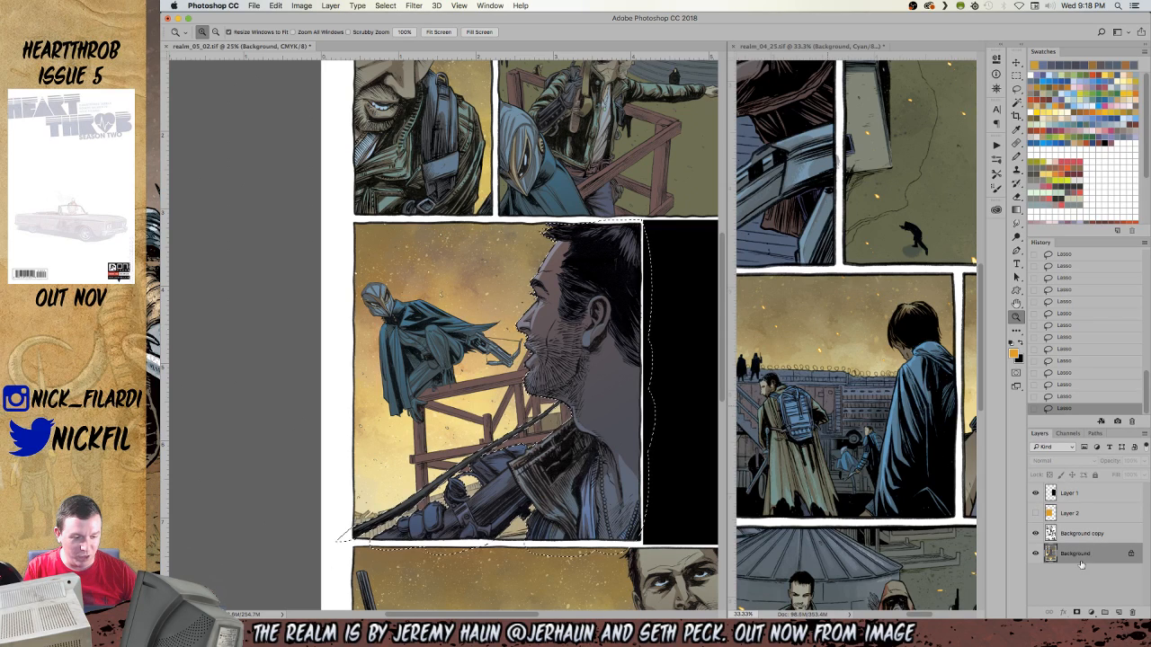
{"action": "left_click", "coordinate": [1034, 513]}
{"action": "left_click", "coordinate": [1078, 514]}
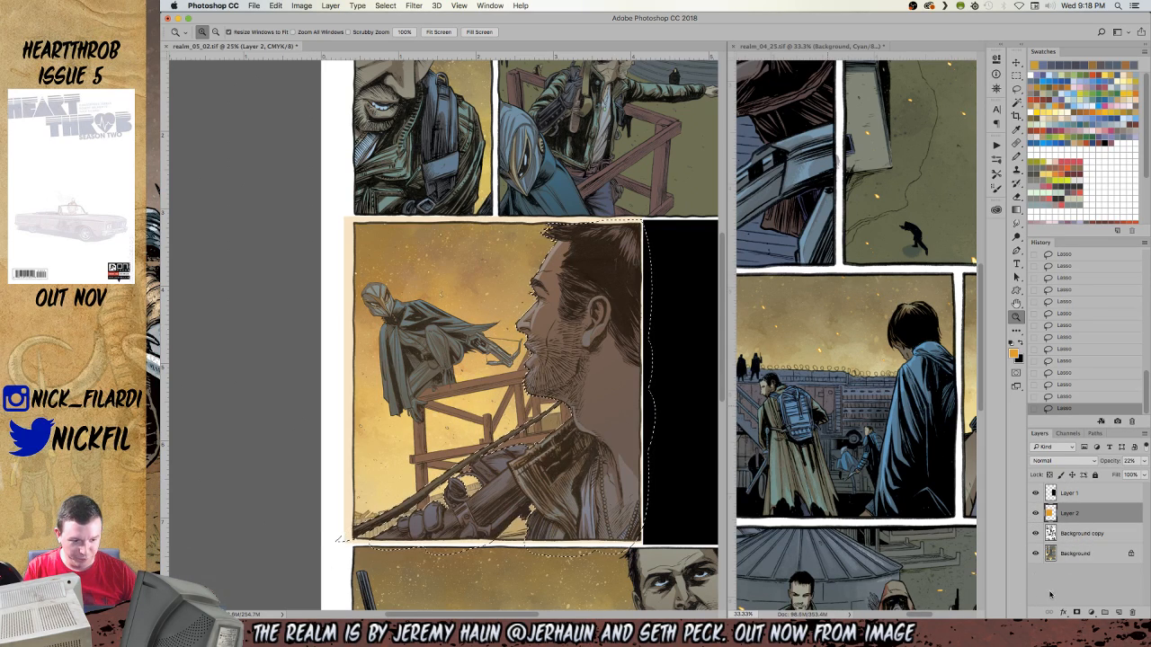
{"action": "left_click", "coordinate": [1076, 612]}
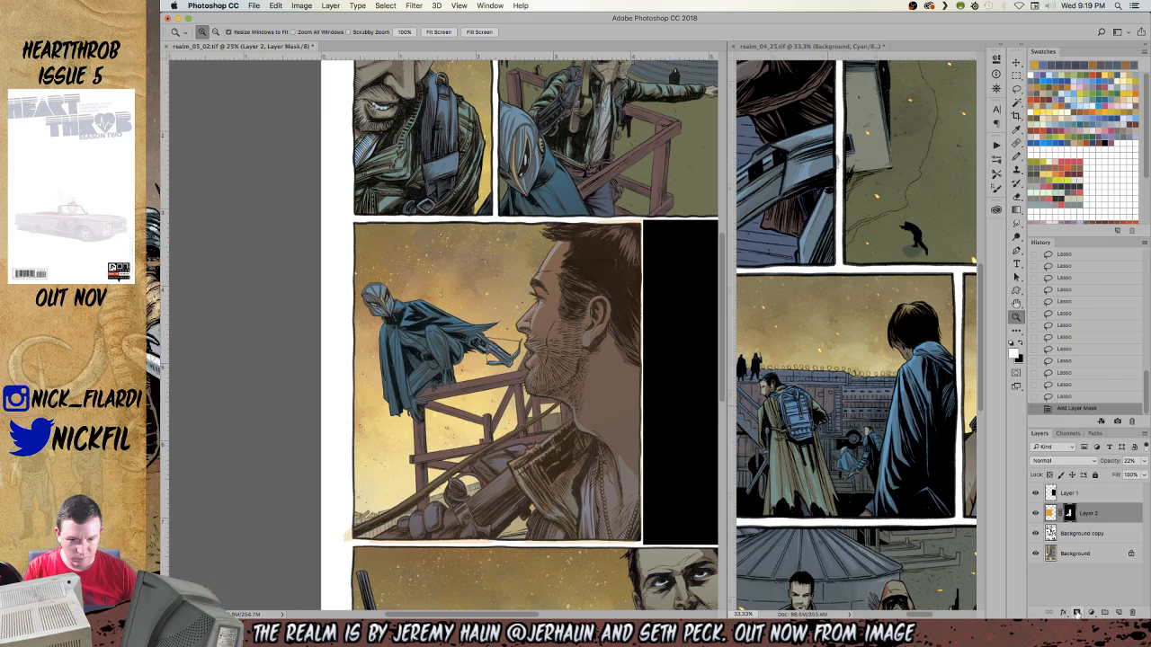
{"action": "left_click", "coordinate": [1088, 517]}
{"action": "key", "text": "l"}
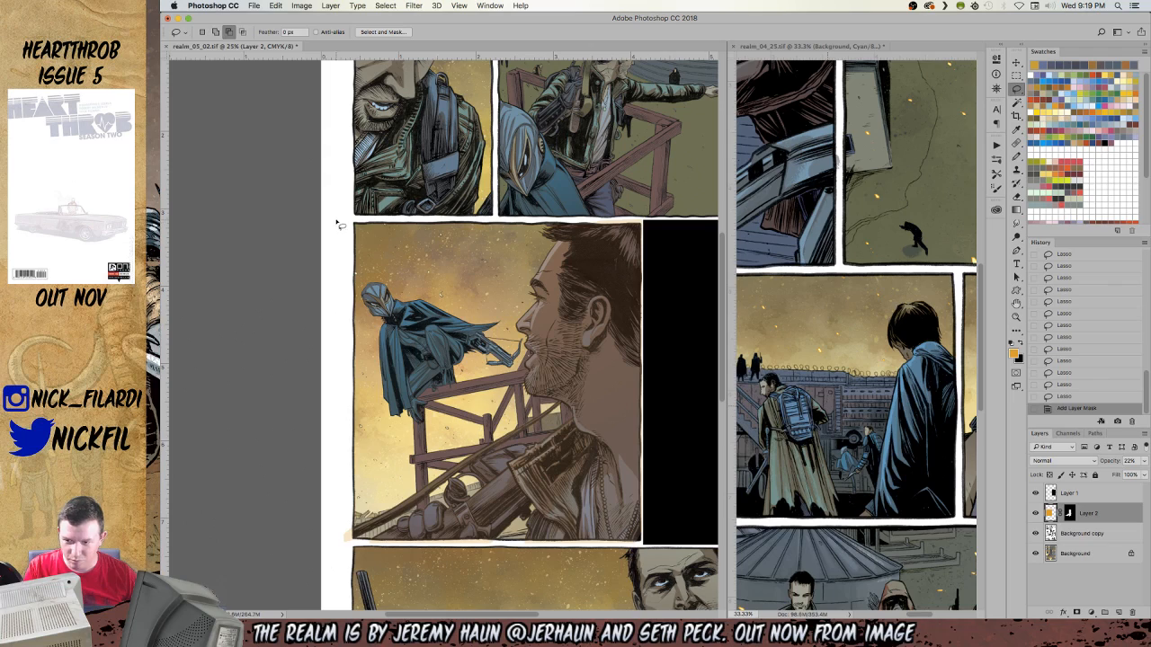
{"action": "left_click_drag", "start_coordinate": [346, 213], "coordinate": [349, 225]}
{"action": "left_click", "coordinate": [1087, 398]}
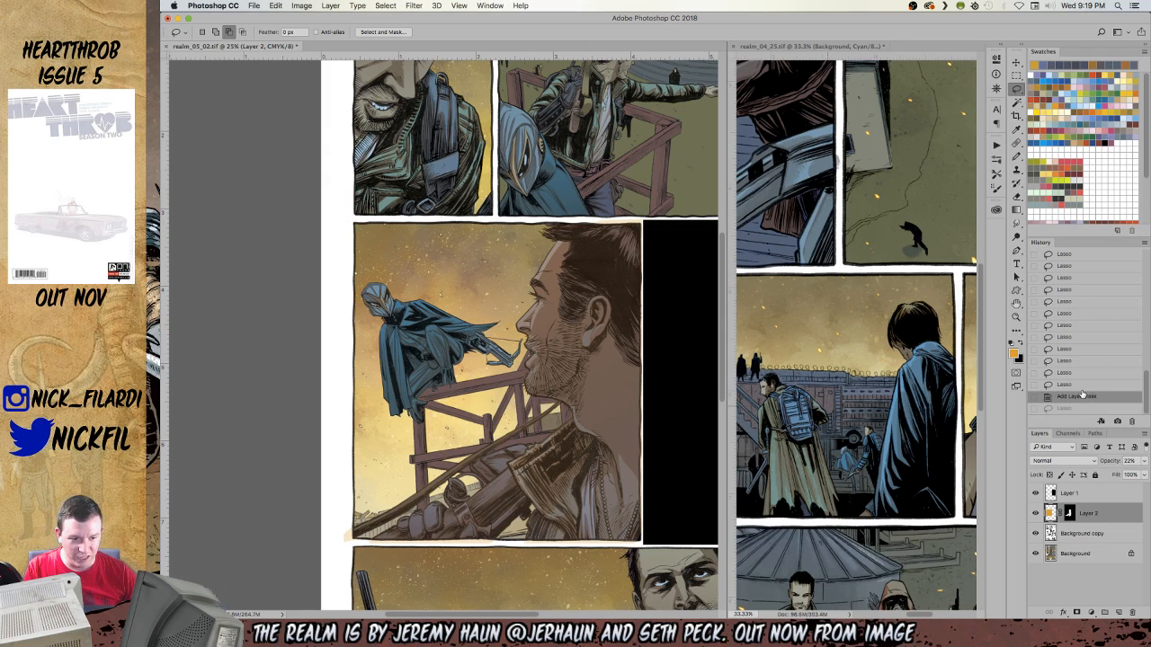
{"action": "key", "text": "super+z"}
Invert the selection of the man and apply it to Layer 2 as a layer mask.
{"action": "key", "text": "super+shift+i"}
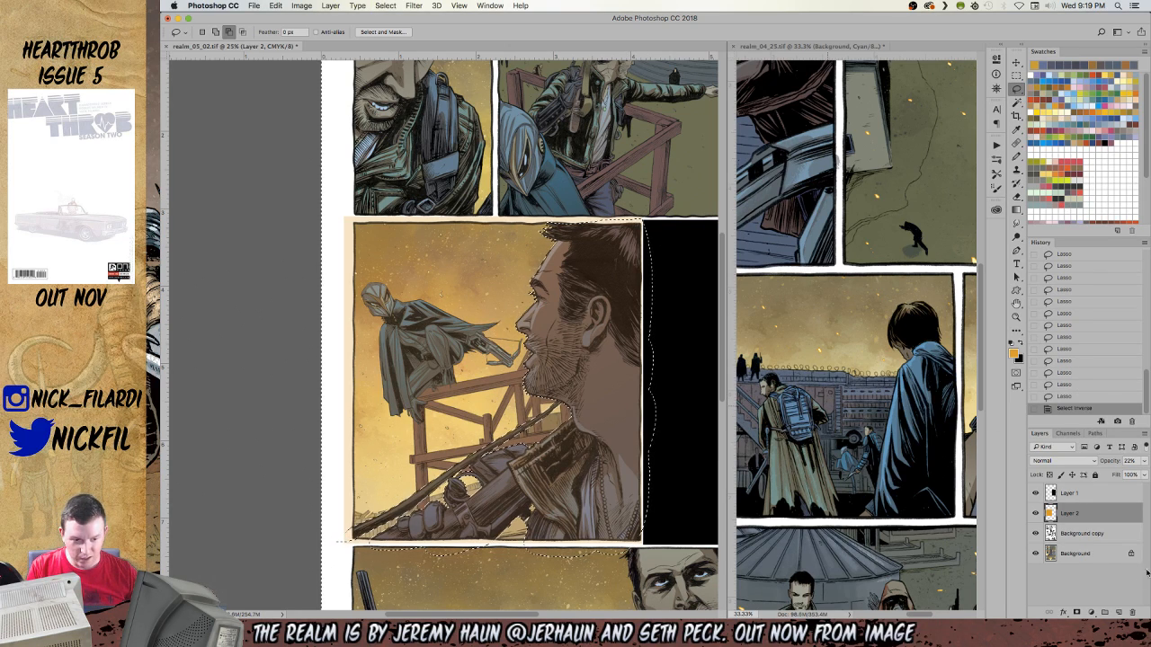
{"action": "left_click", "coordinate": [1077, 613]}
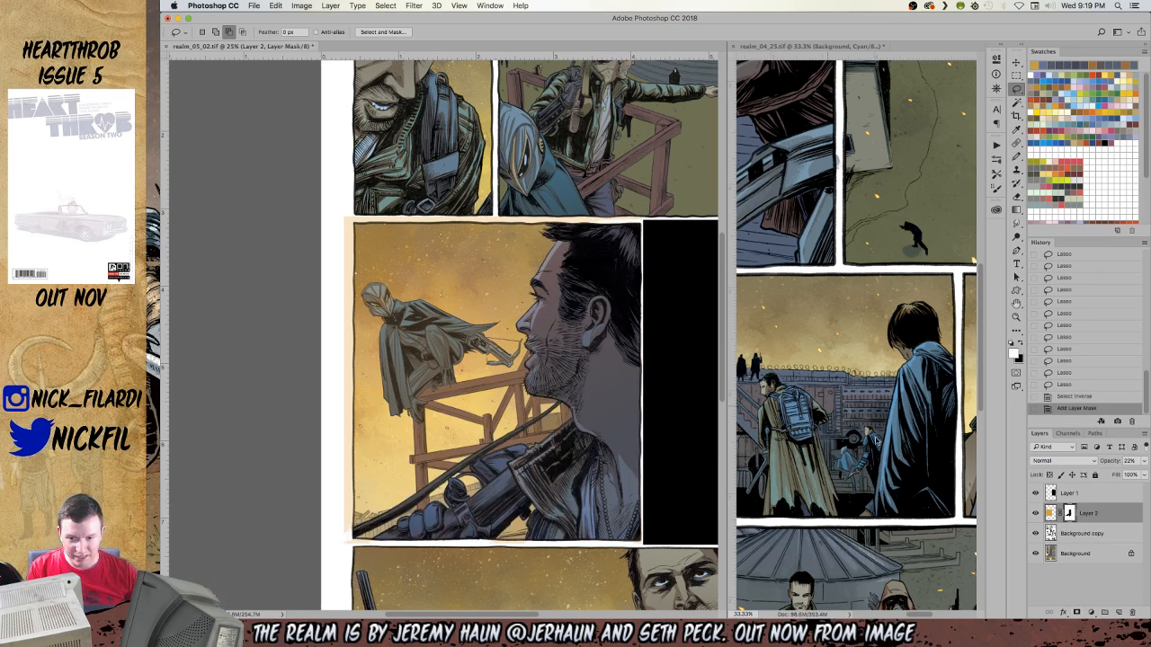
{"action": "key", "text": "z"}
{"action": "left_click", "coordinate": [619, 351], "text": "alt"}
{"action": "left_click", "coordinate": [616, 353], "text": "alt"}
{"action": "left_click", "coordinate": [336, 318]}
{"action": "left_click", "coordinate": [337, 318]}
{"action": "left_click_drag", "start_coordinate": [336, 318], "coordinate": [513, 347]}
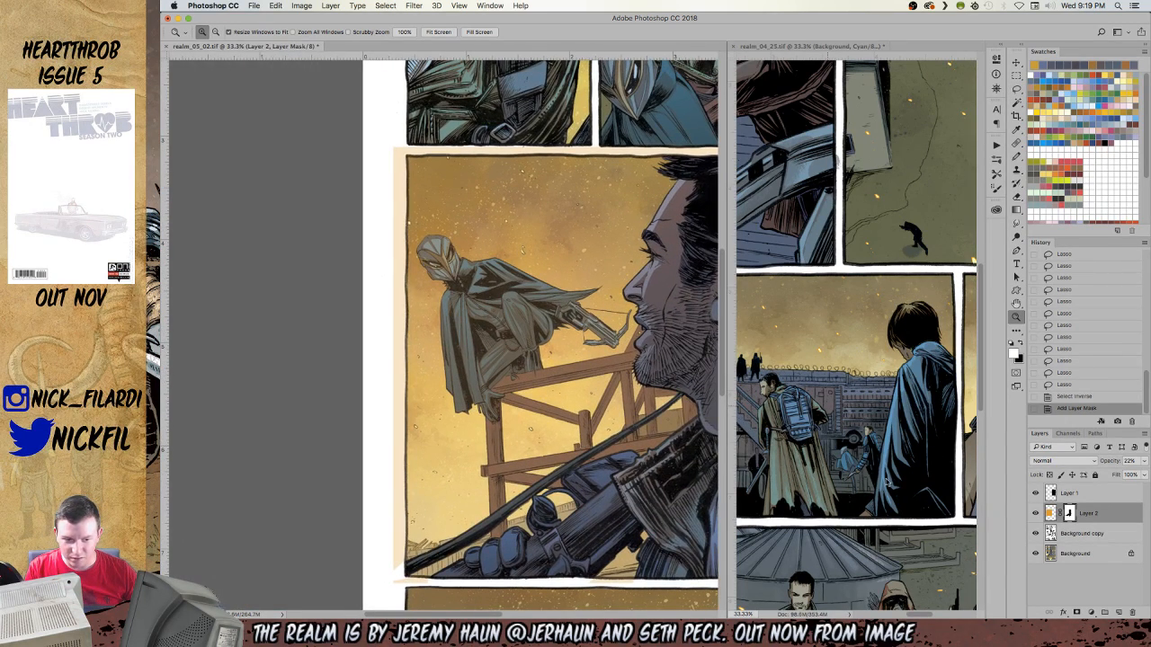
Target Layer 2's colour content and set the layer's opacity to 29%.
{"action": "key", "text": "super+2"}
{"action": "left_click", "coordinate": [1144, 461]}
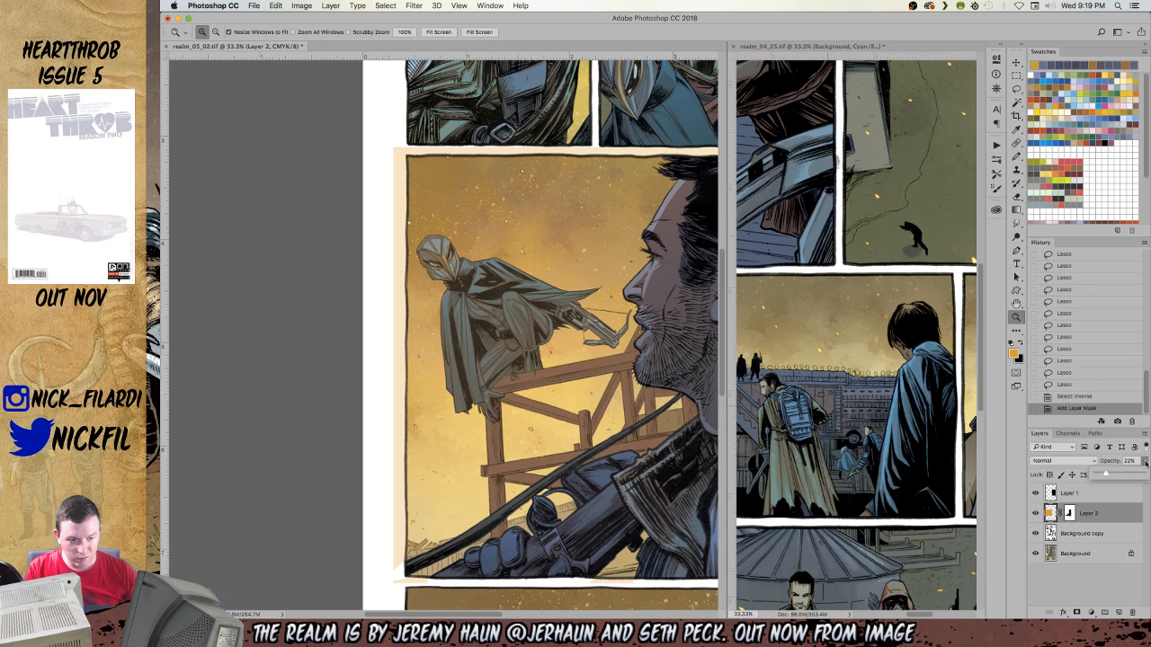
{"action": "left_click", "coordinate": [1132, 475]}
{"action": "left_click_drag", "start_coordinate": [532, 364], "coordinate": [431, 323]}
{"action": "left_click", "coordinate": [1146, 460]}
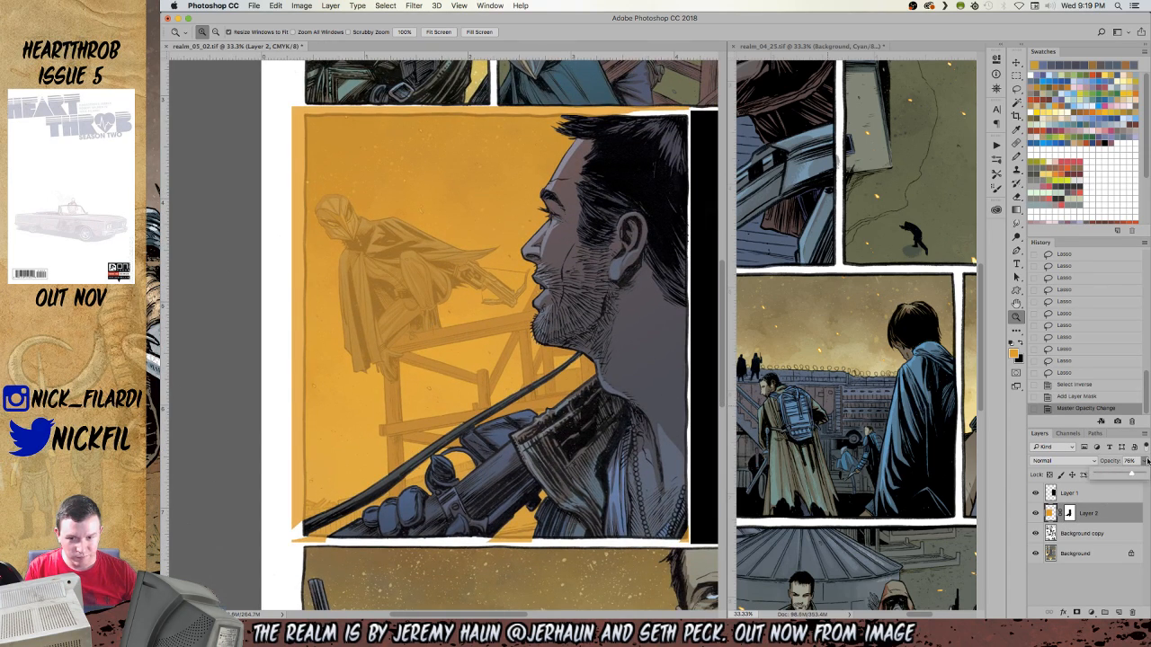
{"action": "left_click", "coordinate": [1109, 475]}
{"action": "left_click", "coordinate": [431, 127]}
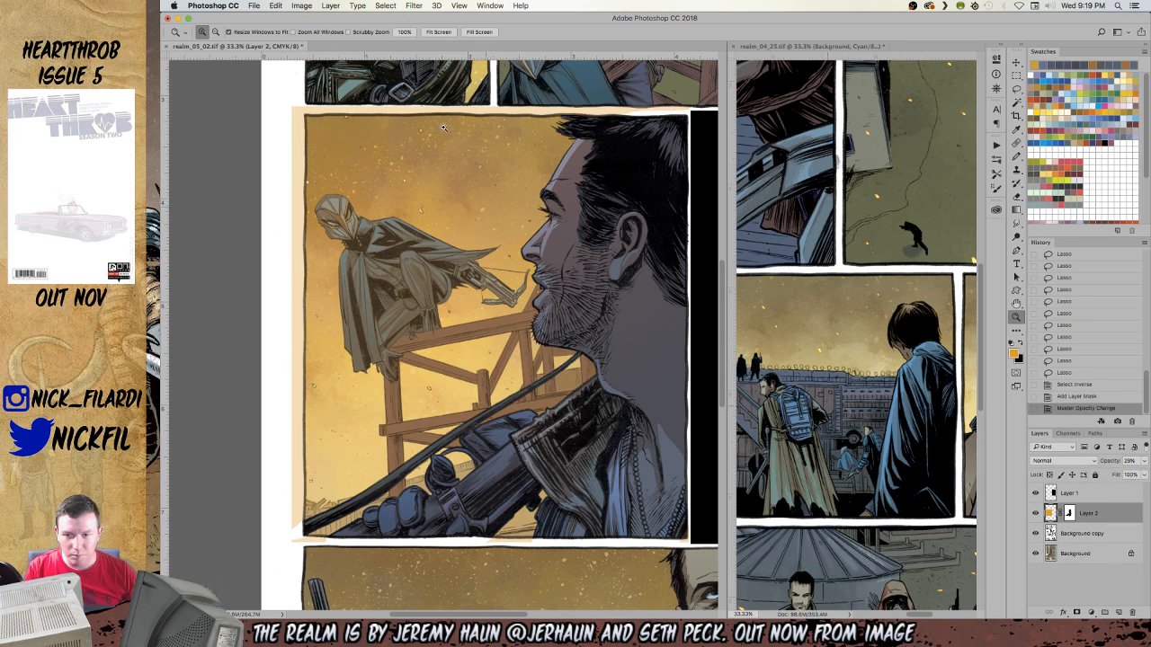
Lasso the orange spill above the middle panel, following its upper border across to the man's hair.
{"action": "left_click_drag", "start_coordinate": [301, 128], "coordinate": [463, 276]}
{"action": "key", "text": "l"}
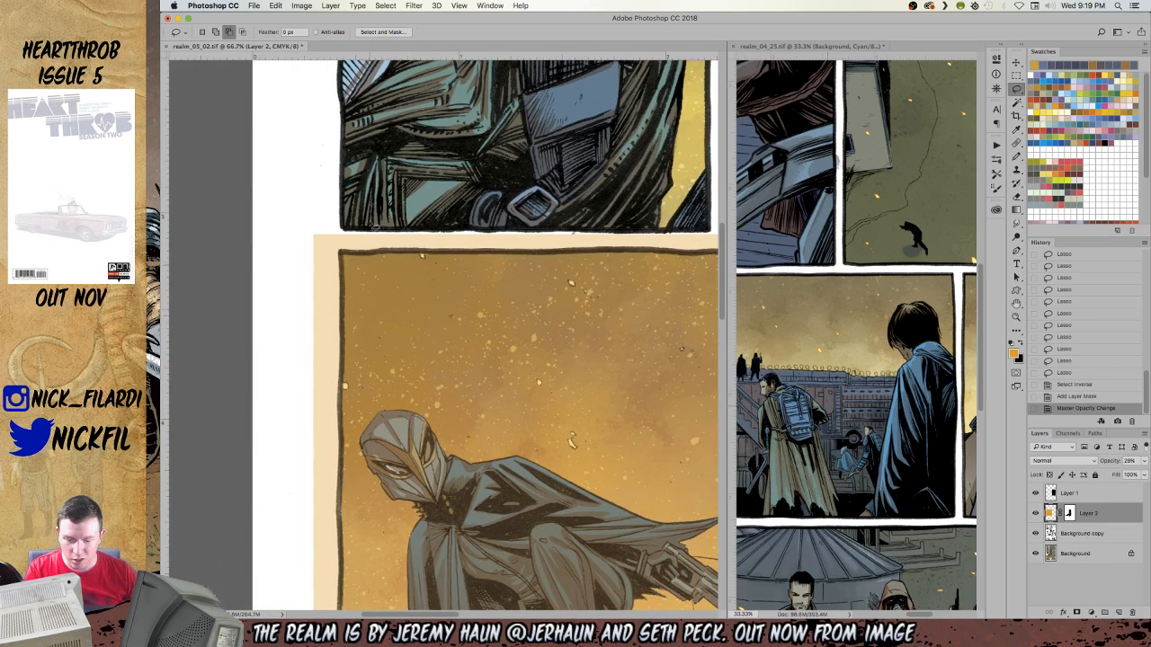
{"action": "mouse_move", "coordinate": [299, 197]}
{"action": "left_mouse_down"}
{"action": "mouse_move", "coordinate": [311, 263]}
{"action": "mouse_move", "coordinate": [347, 265]}
{"action": "left_mouse_up"}
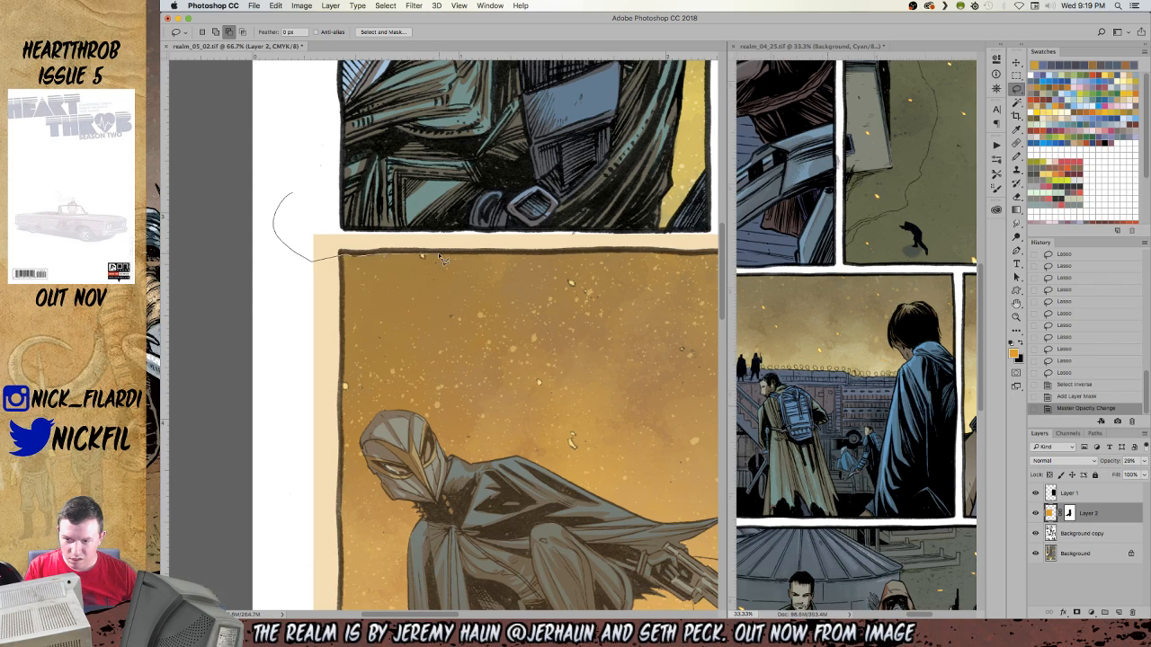
{"action": "left_click_drag", "start_coordinate": [441, 258], "coordinate": [622, 258]}
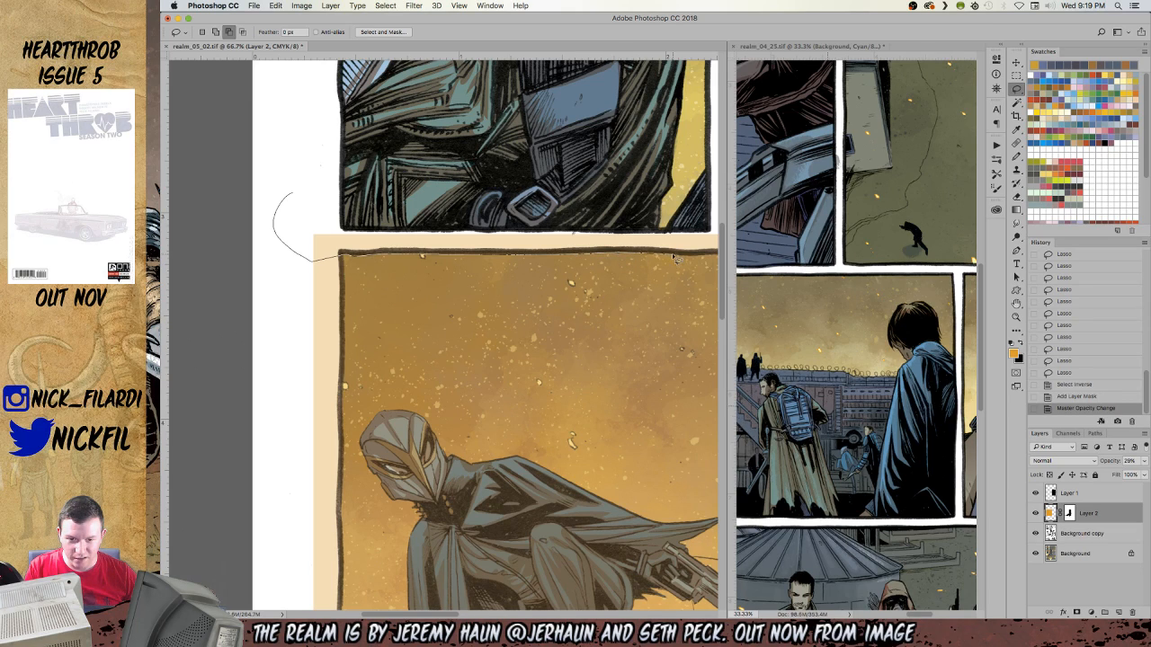
{"action": "mouse_move", "coordinate": [693, 260]}
{"action": "left_mouse_down"}
{"action": "mouse_move", "coordinate": [839, 220]}
{"action": "mouse_move", "coordinate": [577, 244]}
{"action": "mouse_move", "coordinate": [564, 257]}
{"action": "mouse_move", "coordinate": [752, 257]}
{"action": "mouse_move", "coordinate": [662, 243]}
{"action": "left_mouse_up"}
{"action": "key", "text": "z"}
{"action": "left_click", "coordinate": [519, 178], "text": "alt"}
{"action": "left_click", "coordinate": [519, 178], "text": "alt"}
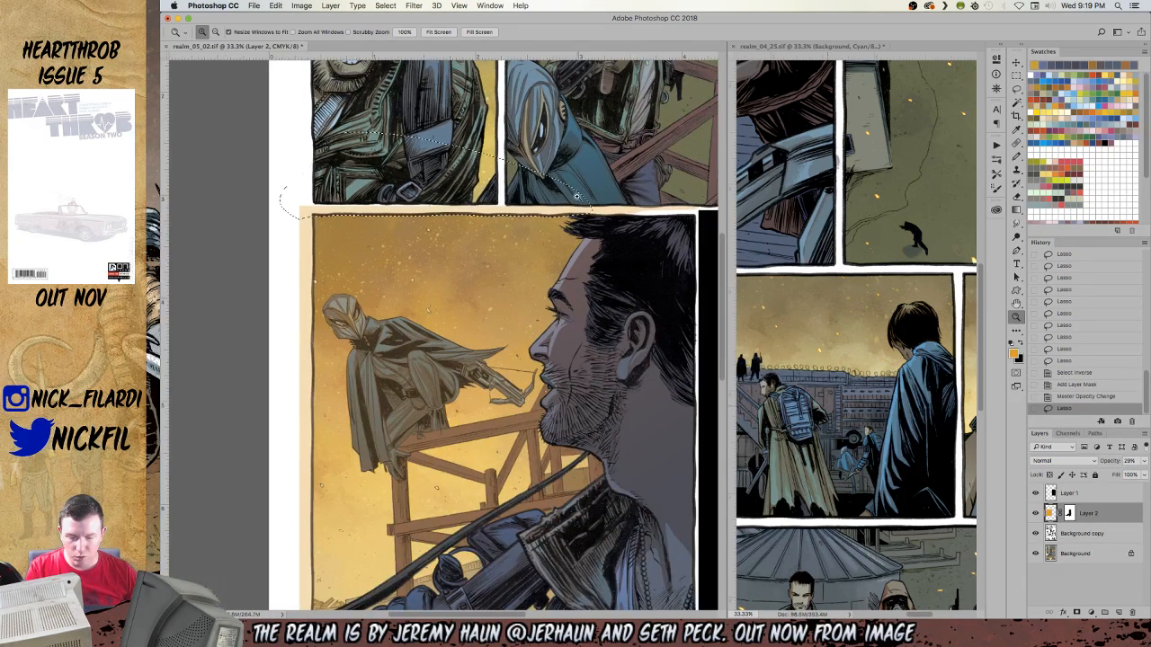
{"action": "key", "text": "l"}
{"action": "left_click_drag", "start_coordinate": [634, 245], "coordinate": [627, 144]}
{"action": "left_click_drag", "start_coordinate": [533, 247], "coordinate": [695, 128]}
Add the spill outside the middle panel's left border to the selection, down past its lower corner.
{"action": "mouse_move", "coordinate": [420, 87]}
{"action": "left_mouse_down"}
{"action": "mouse_move", "coordinate": [454, 77]}
{"action": "mouse_move", "coordinate": [486, 106]}
{"action": "mouse_move", "coordinate": [483, 148]}
{"action": "left_mouse_up"}
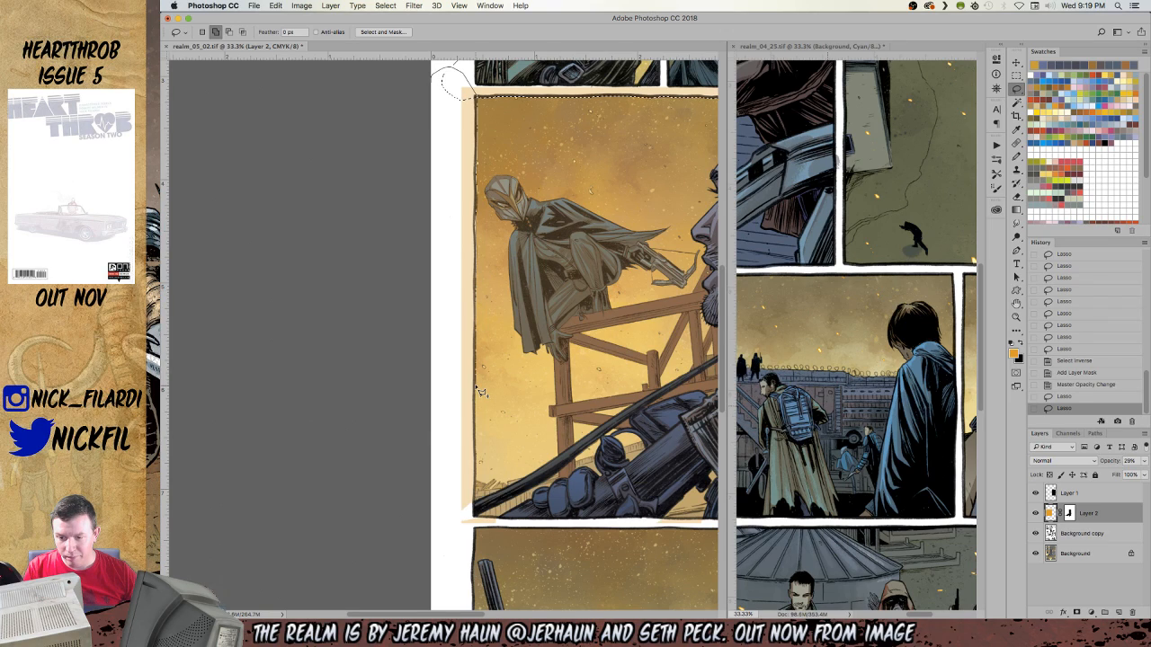
{"action": "left_click_drag", "start_coordinate": [436, 153], "coordinate": [432, 63]}
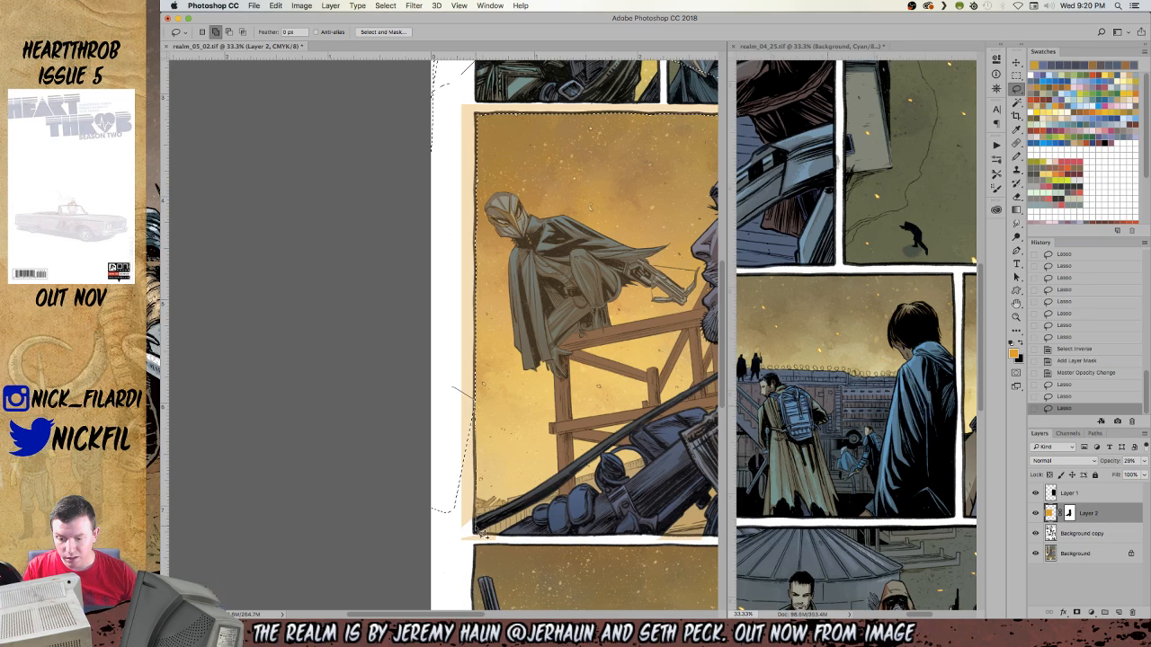
{"action": "mouse_move", "coordinate": [420, 413]}
{"action": "left_mouse_down"}
{"action": "mouse_move", "coordinate": [467, 550]}
{"action": "mouse_move", "coordinate": [446, 558]}
{"action": "left_mouse_up"}
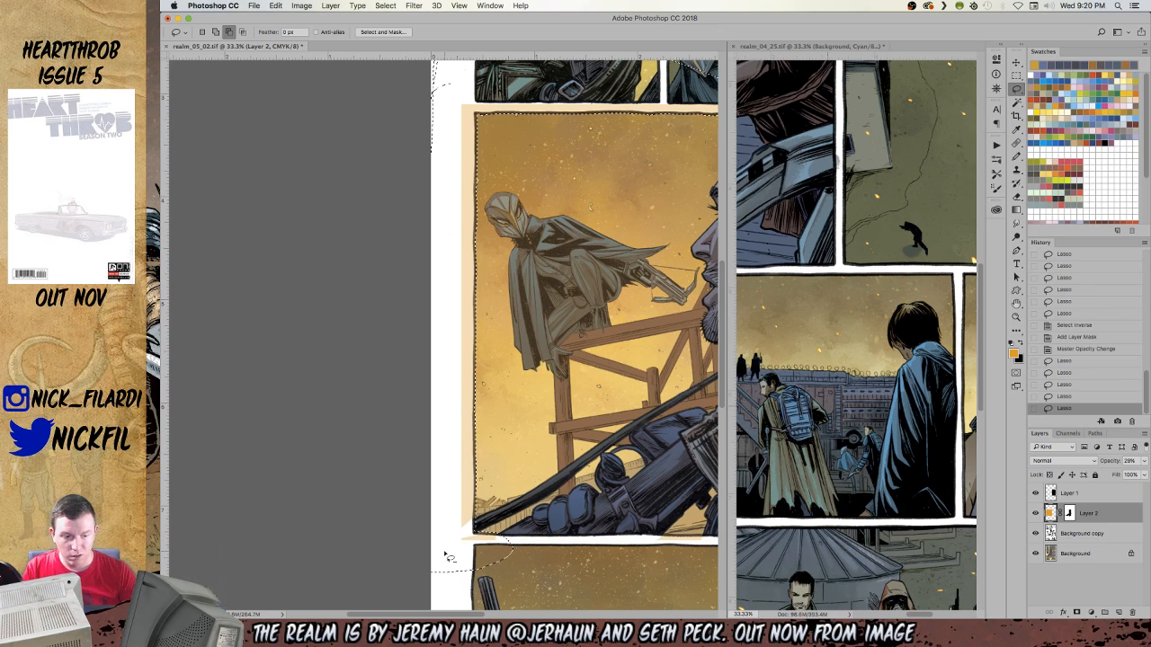
Display Layer 2's mask, fill the selected outer strip with black and deselect.
{"action": "left_click", "coordinate": [1070, 514], "text": "alt"}
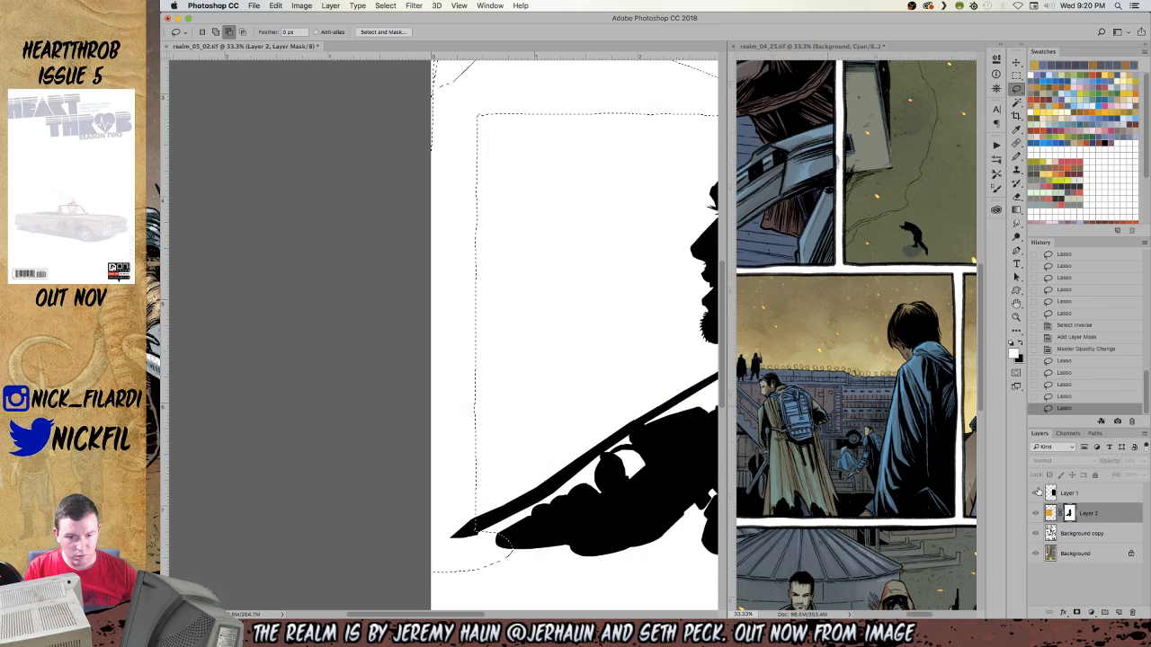
{"action": "key", "text": "alt+BackSpace"}
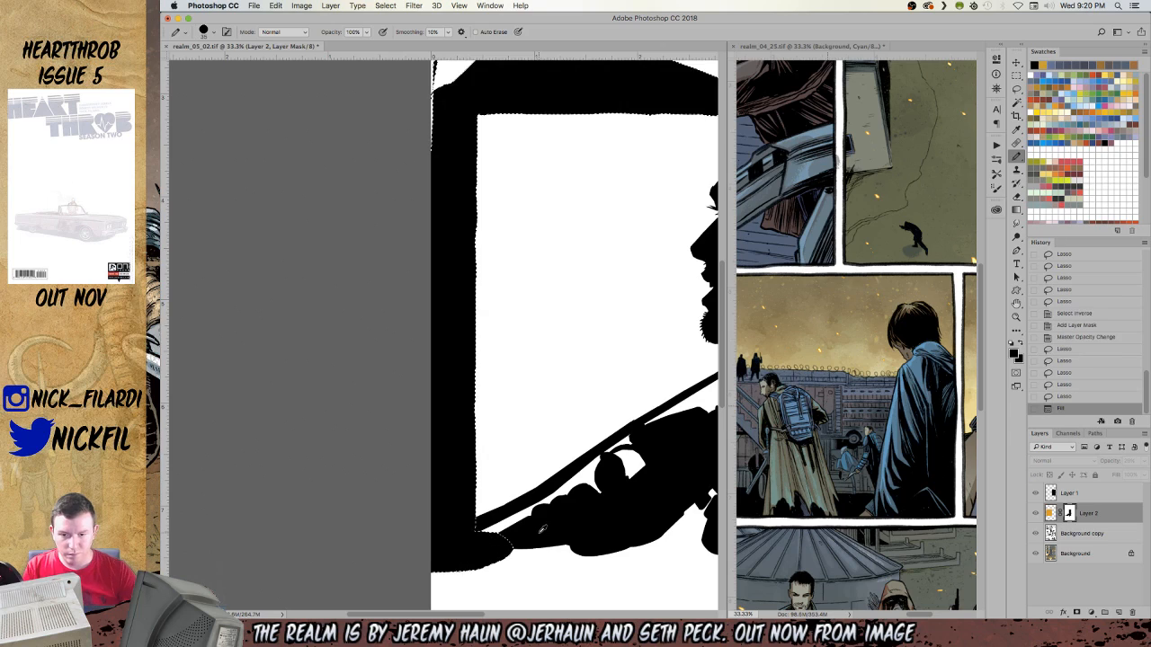
{"action": "key", "text": "z"}
{"action": "left_click", "coordinate": [530, 342], "text": "alt"}
{"action": "left_click", "coordinate": [529, 344], "text": "alt"}
{"action": "left_click", "coordinate": [529, 344], "text": "alt"}
{"action": "key", "text": "ctrl+d"}
{"action": "key", "text": "w"}
{"action": "left_click", "coordinate": [402, 461]}
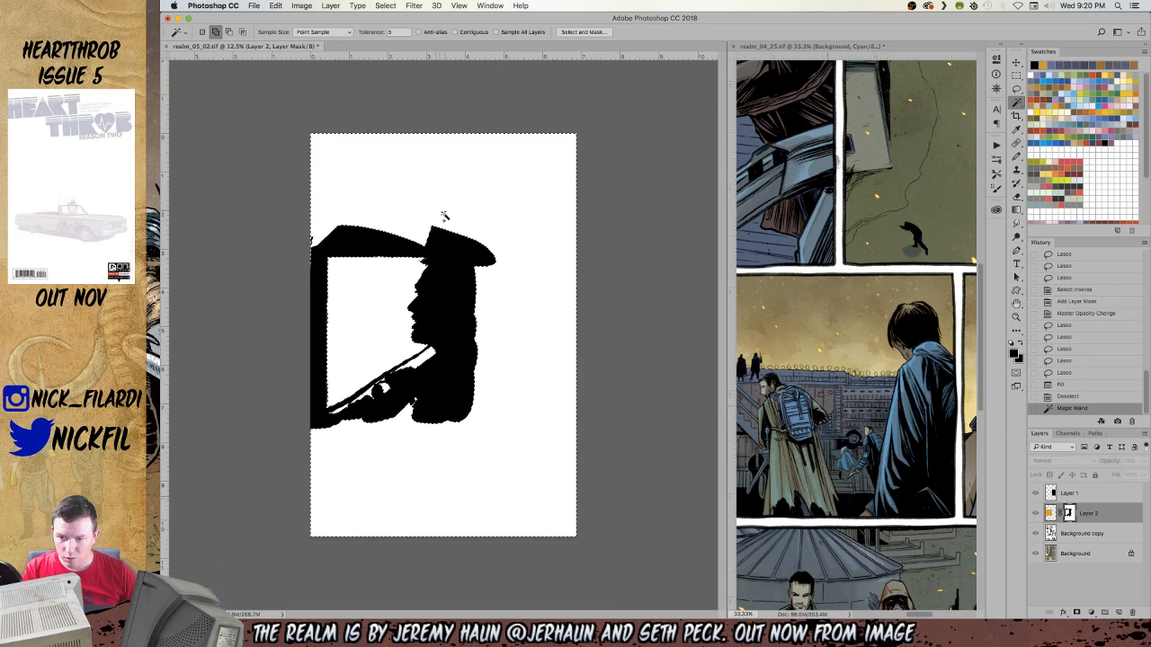
{"action": "key", "text": "z"}
{"action": "left_click", "coordinate": [406, 433]}
{"action": "left_click", "coordinate": [407, 433]}
{"action": "left_click", "coordinate": [407, 434]}
{"action": "left_click_drag", "start_coordinate": [407, 434], "coordinate": [641, 302]}
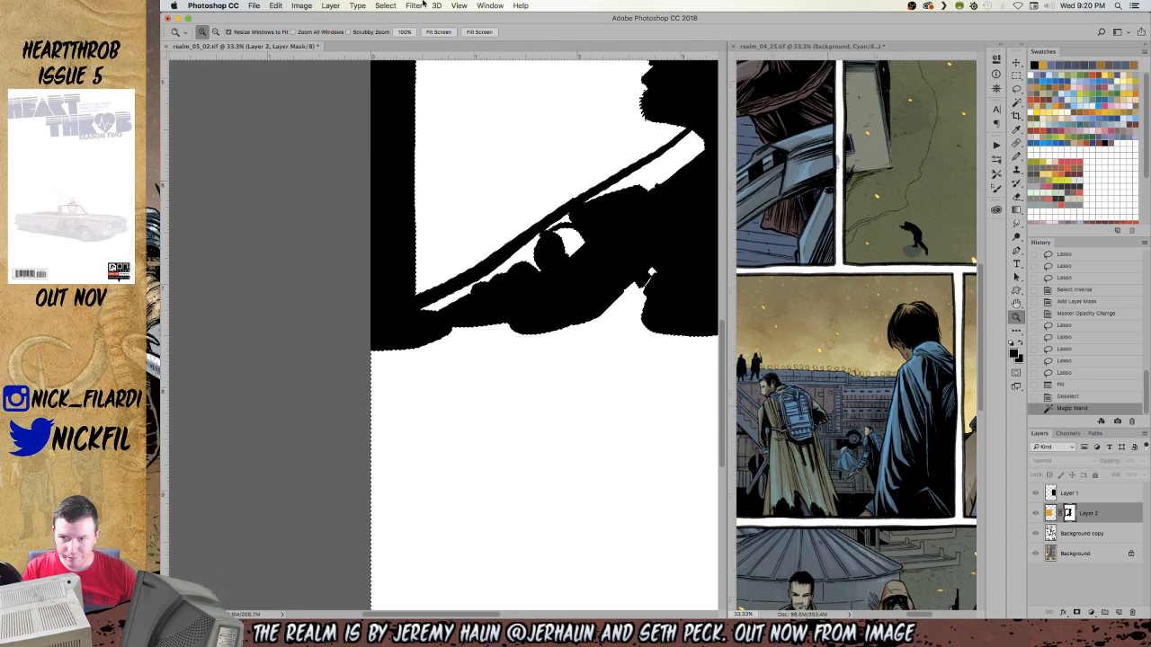
{"action": "key", "text": "super+d"}
Select the white area of the mask outside the middle panel using a contiguous Magic Wand.
{"action": "key", "text": "w"}
{"action": "left_click", "coordinate": [564, 432]}
{"action": "scroll", "coordinate": [564, 432], "scroll_direction": "up", "scroll_amount": 2}
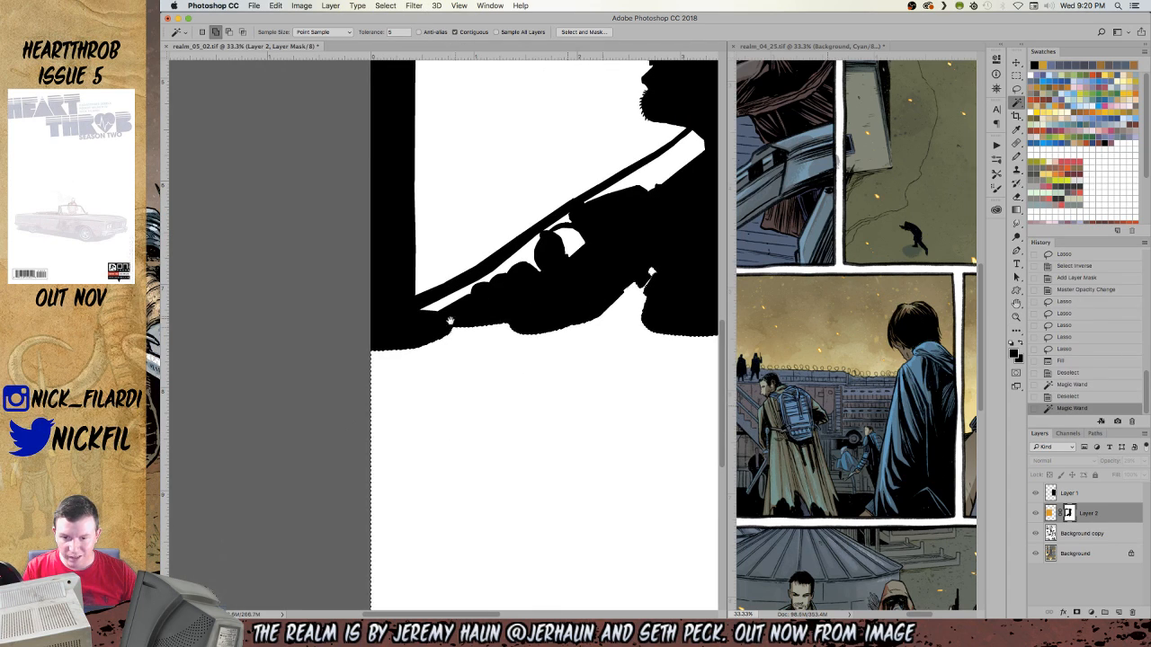
{"action": "scroll", "coordinate": [564, 432], "scroll_direction": "right", "scroll_amount": 5}
Return to the artwork and subtract the gap between the man's forearm and jacket from the selection, down to the panel's lower border.
{"action": "key", "text": "l"}
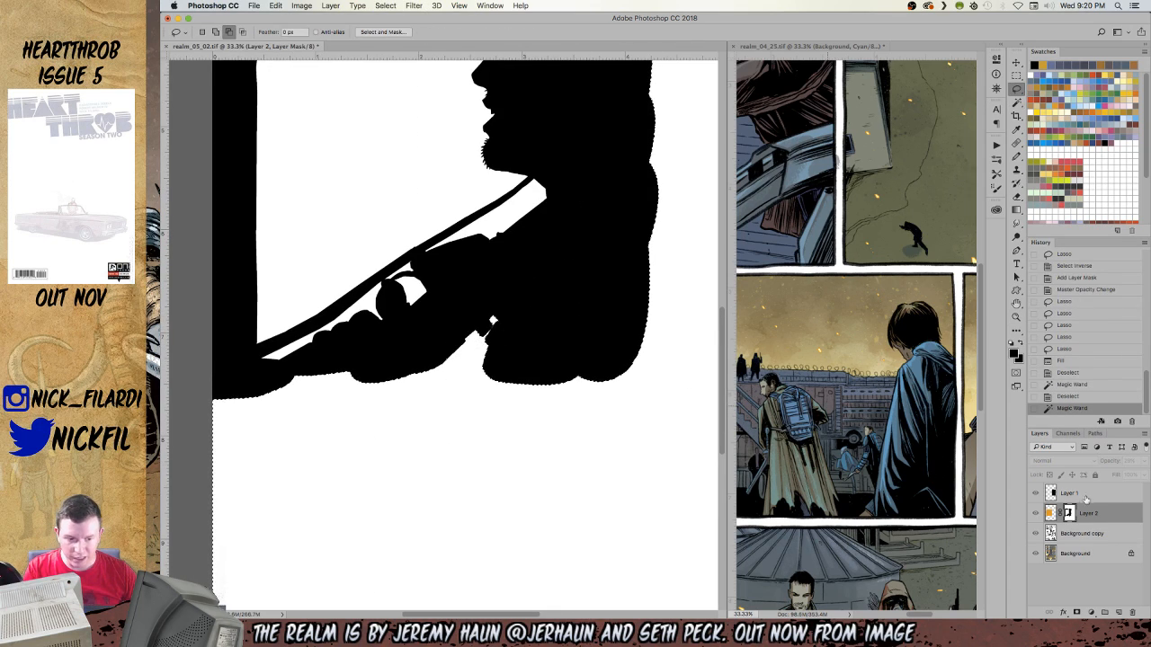
{"action": "left_click", "coordinate": [1075, 553]}
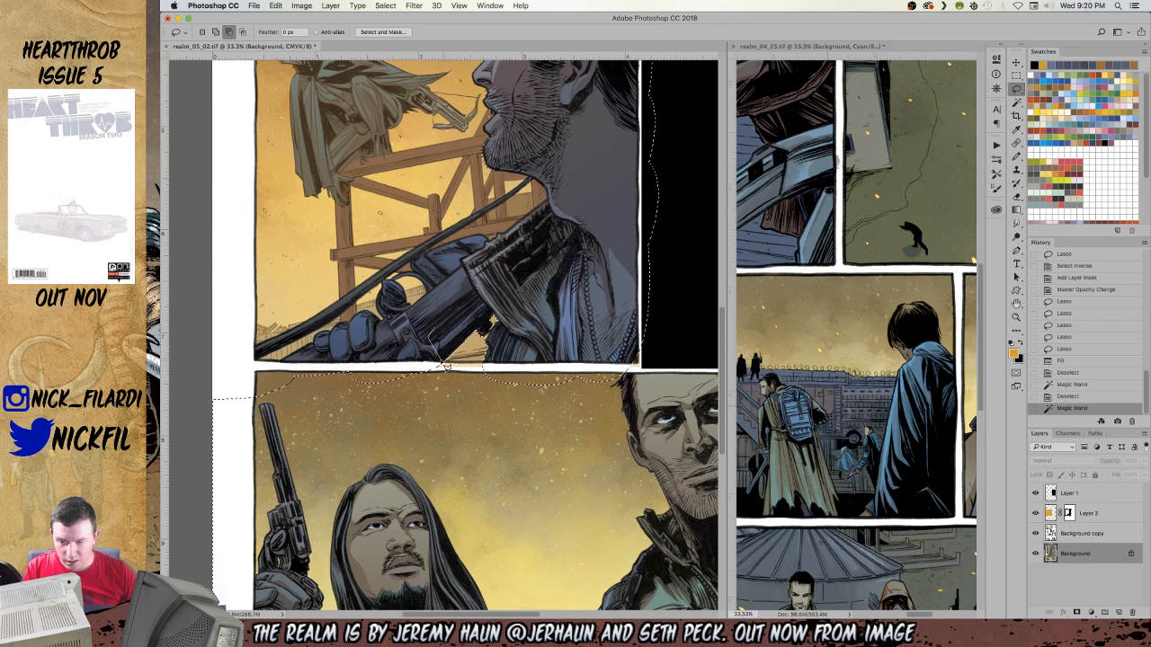
{"action": "left_click_drag", "start_coordinate": [433, 342], "coordinate": [432, 345]}
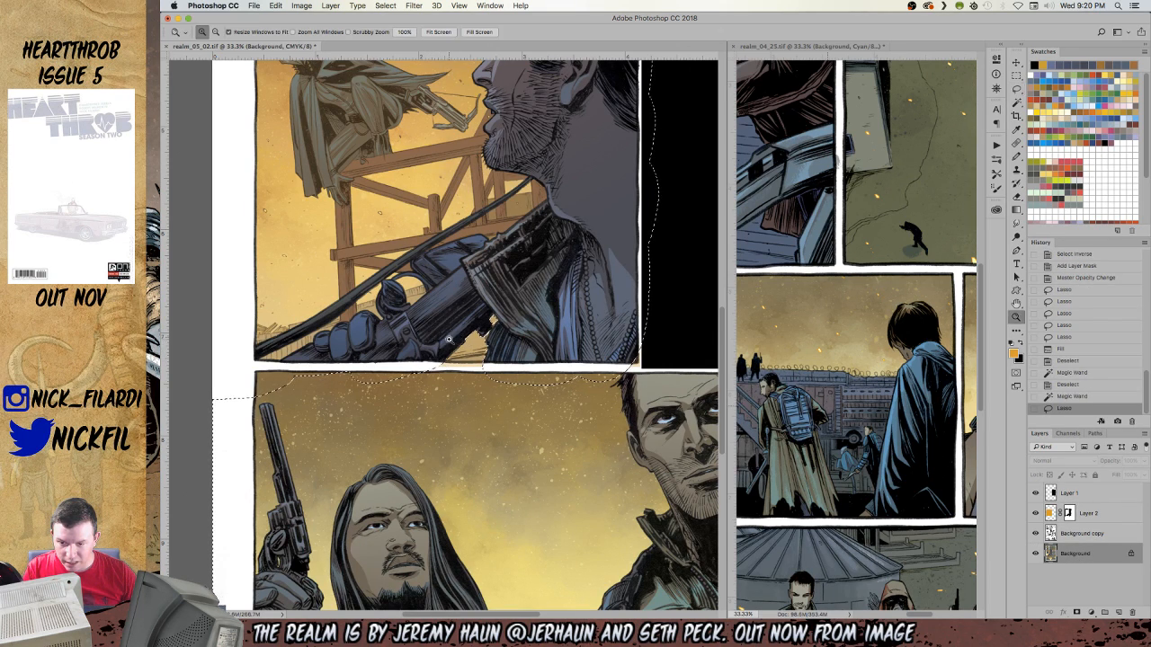
{"action": "key", "text": "z"}
{"action": "left_click", "coordinate": [430, 345]}
{"action": "key", "text": "l"}
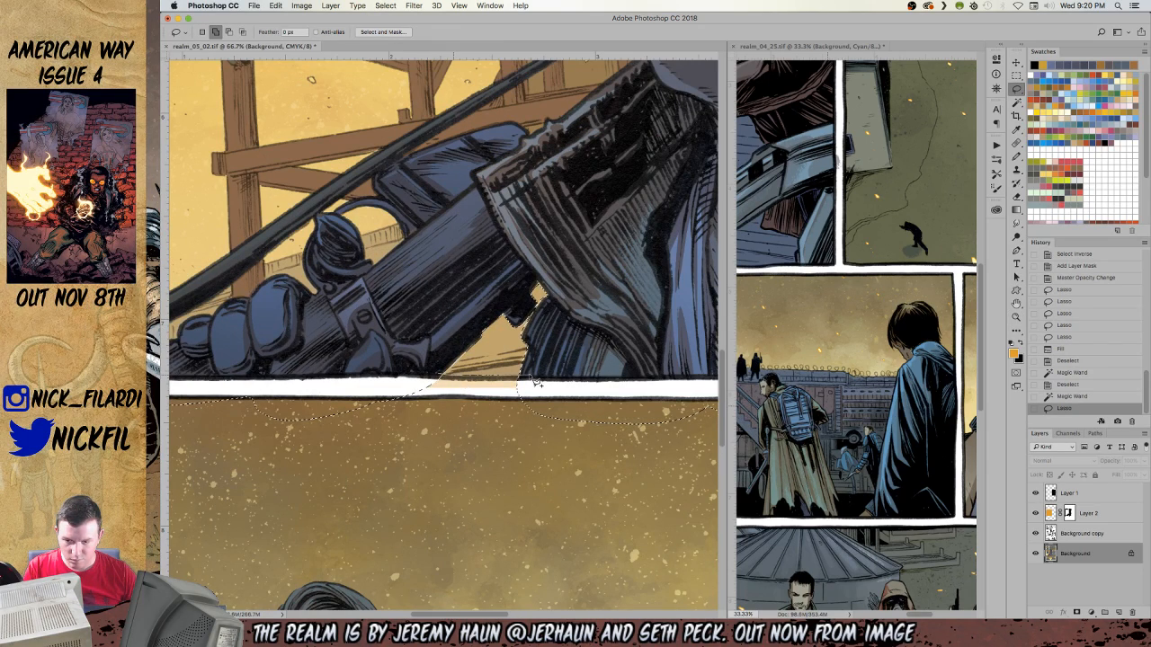
{"action": "key", "text": "shift"}
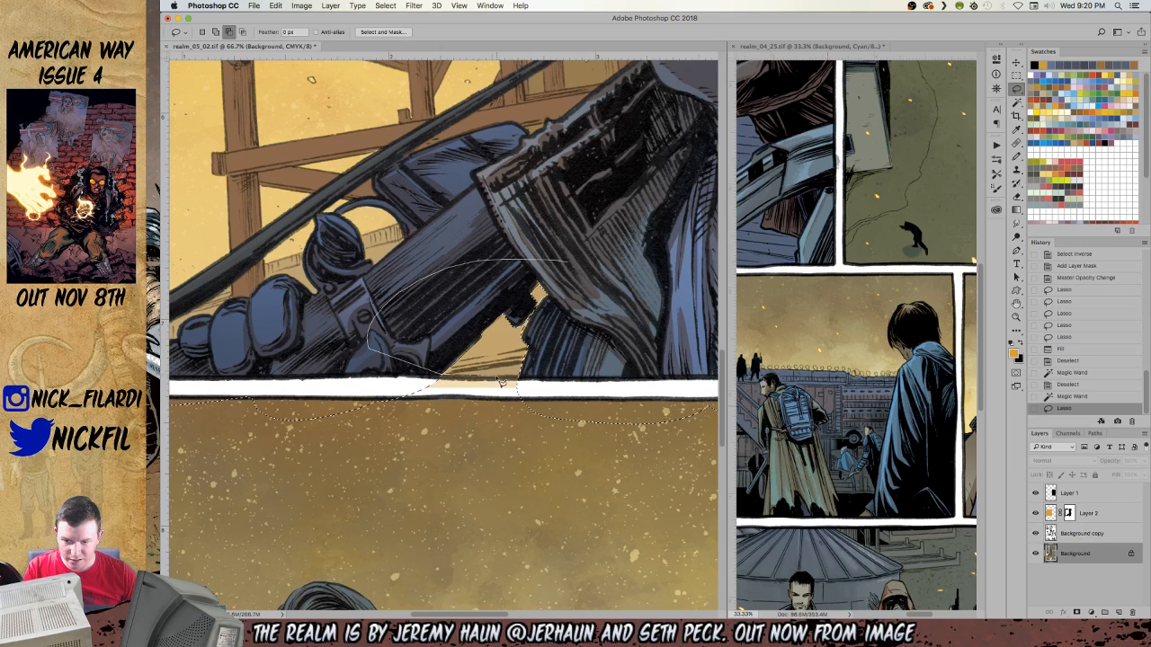
{"action": "mouse_move", "coordinate": [536, 382]}
{"action": "left_mouse_down"}
{"action": "mouse_move", "coordinate": [578, 252]}
{"action": "mouse_move", "coordinate": [570, 260]}
{"action": "left_mouse_up"}
{"action": "key", "text": "z"}
{"action": "left_click", "coordinate": [485, 311], "text": "alt"}
{"action": "left_click", "coordinate": [485, 311], "text": "alt"}
{"action": "left_click", "coordinate": [486, 311], "text": "alt"}
{"action": "left_click_drag", "start_coordinate": [523, 374], "coordinate": [615, 503]}
Display Layer 2's mask, fill the selected area outside the middle panel with black and deselect.
{"action": "left_click", "coordinate": [1106, 515]}
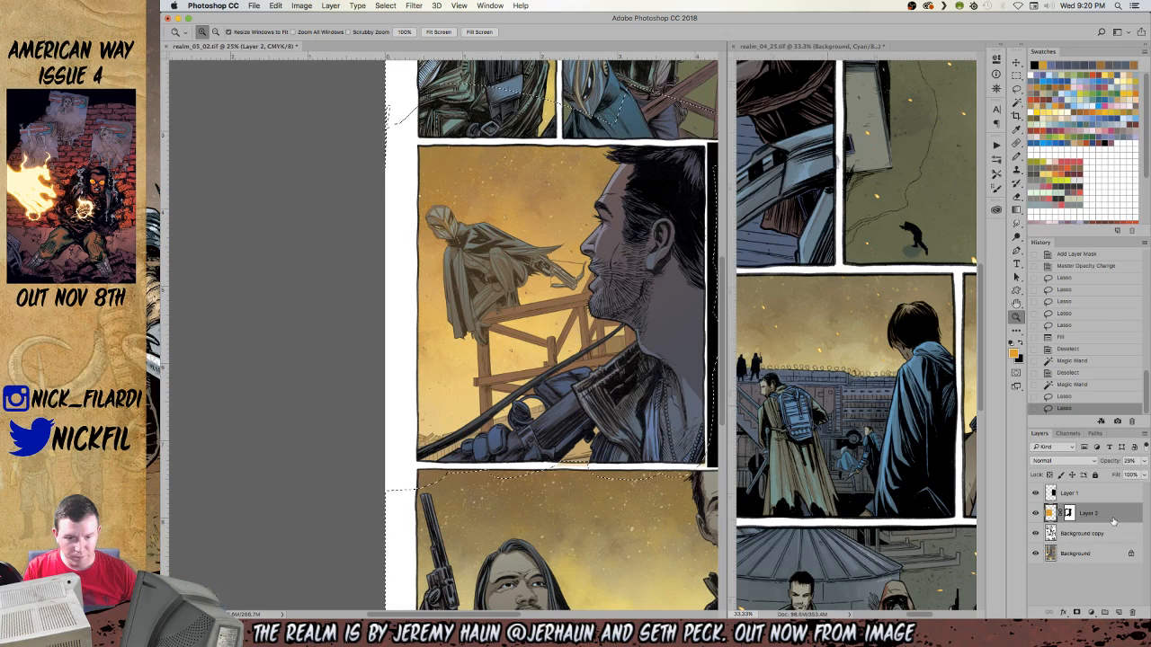
{"action": "key", "text": "b"}
{"action": "left_click", "coordinate": [1069, 513], "text": "alt"}
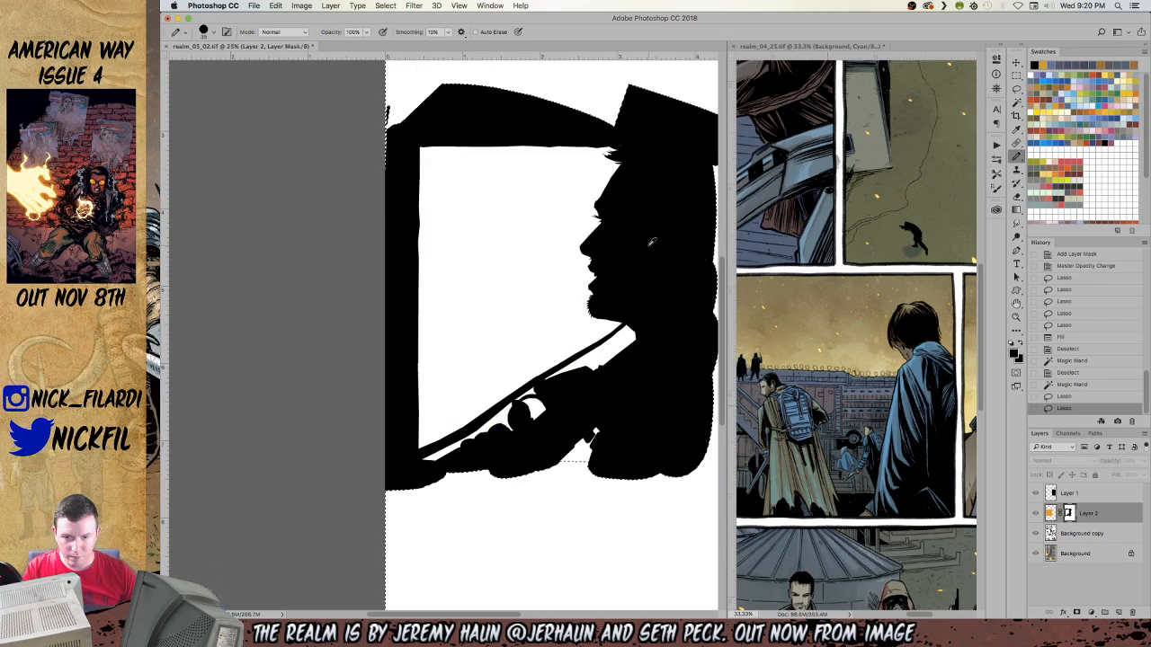
{"action": "key", "text": "alt+BackSpace"}
{"action": "key", "text": "super+d"}
{"action": "key", "text": "z"}
{"action": "left_click", "coordinate": [634, 217], "text": "alt"}
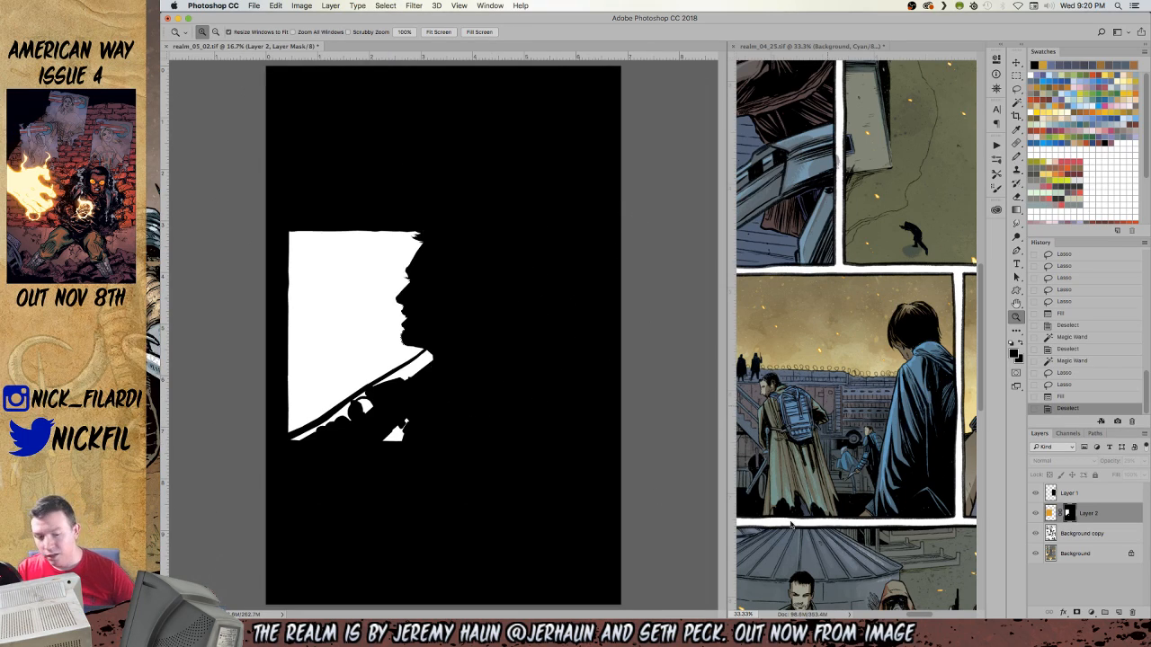
Return to the artwork, select the whole canvas on Layer 2 and fill it with orange.
{"action": "left_click", "coordinate": [1074, 554]}
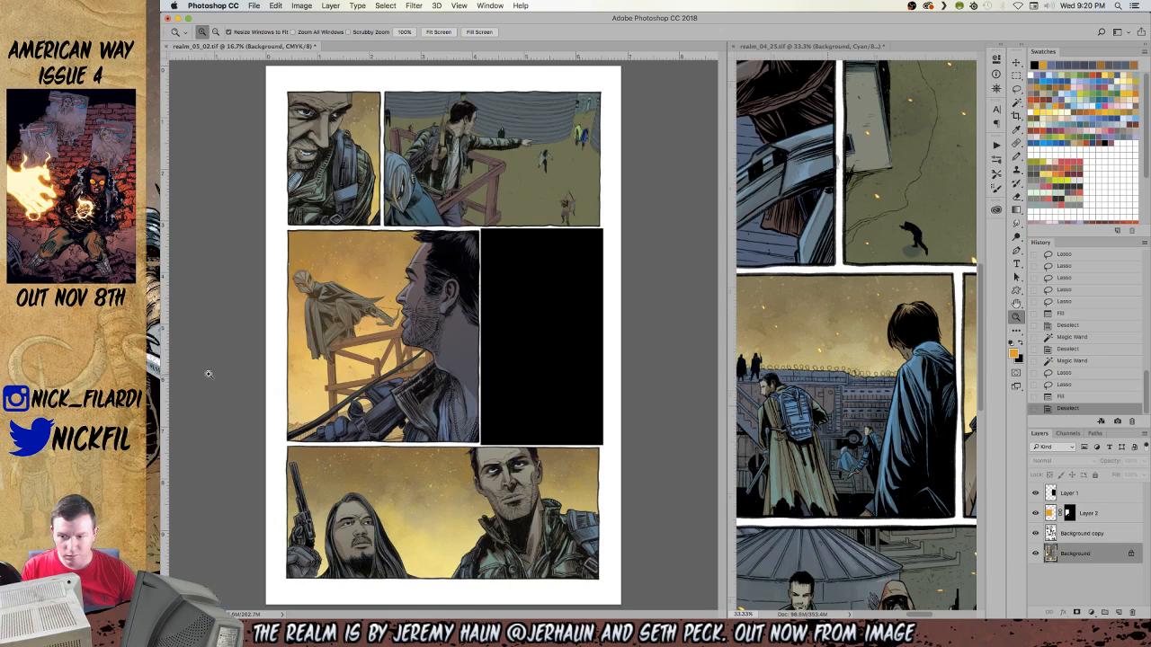
{"action": "left_click", "coordinate": [301, 308]}
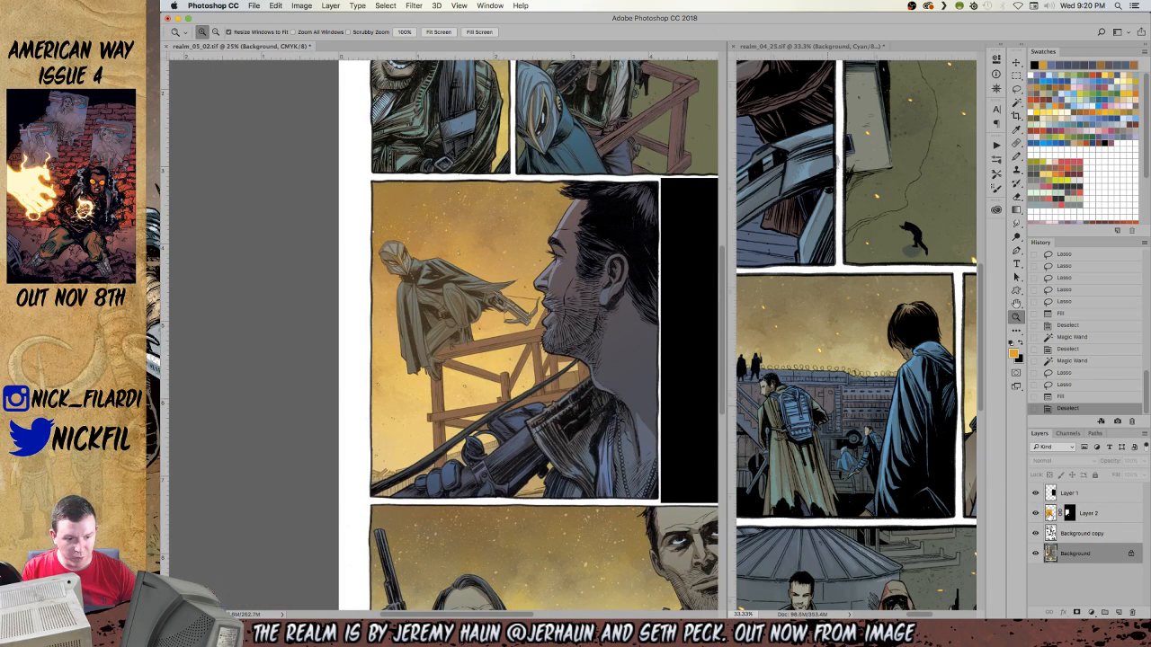
{"action": "left_click", "coordinate": [1088, 513]}
{"action": "key", "text": "ctrl+a"}
{"action": "key", "text": "w"}
{"action": "left_click", "coordinate": [602, 312], "text": "alt"}
{"action": "key", "text": "super+a"}
{"action": "key", "text": "alt+BackSpace"}
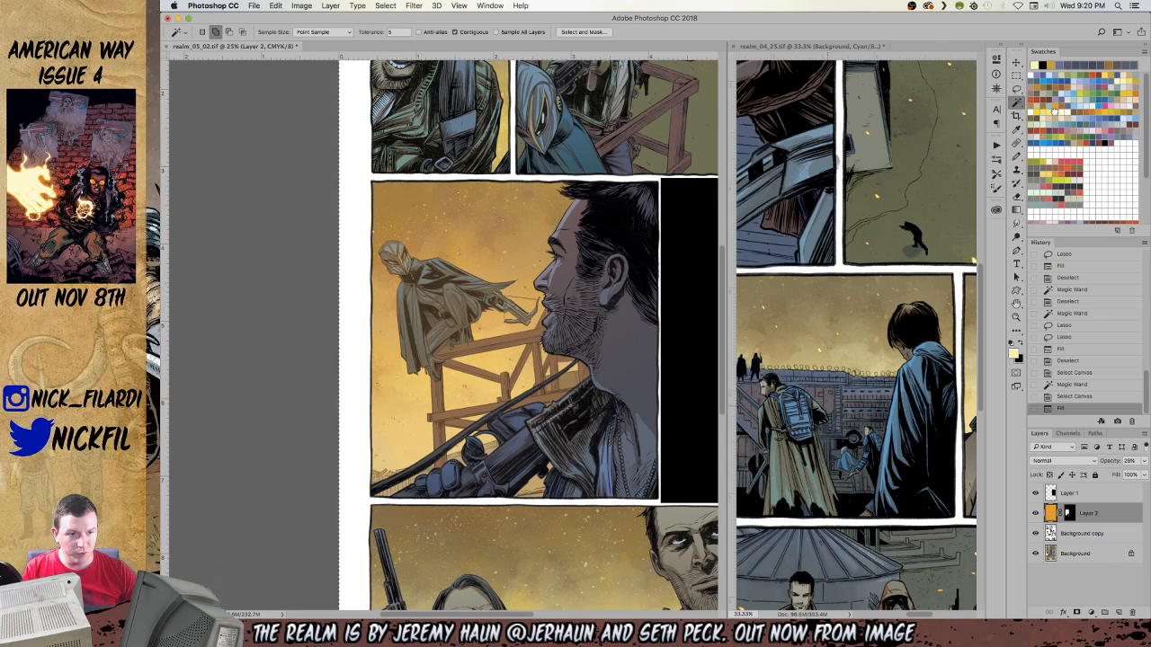
Choose the 1250 px cloud-textured brush and paint pale yellow strokes across the middle panel's sky on Layer 2.
{"action": "key", "text": "b"}
{"action": "right_click", "coordinate": [511, 262]}
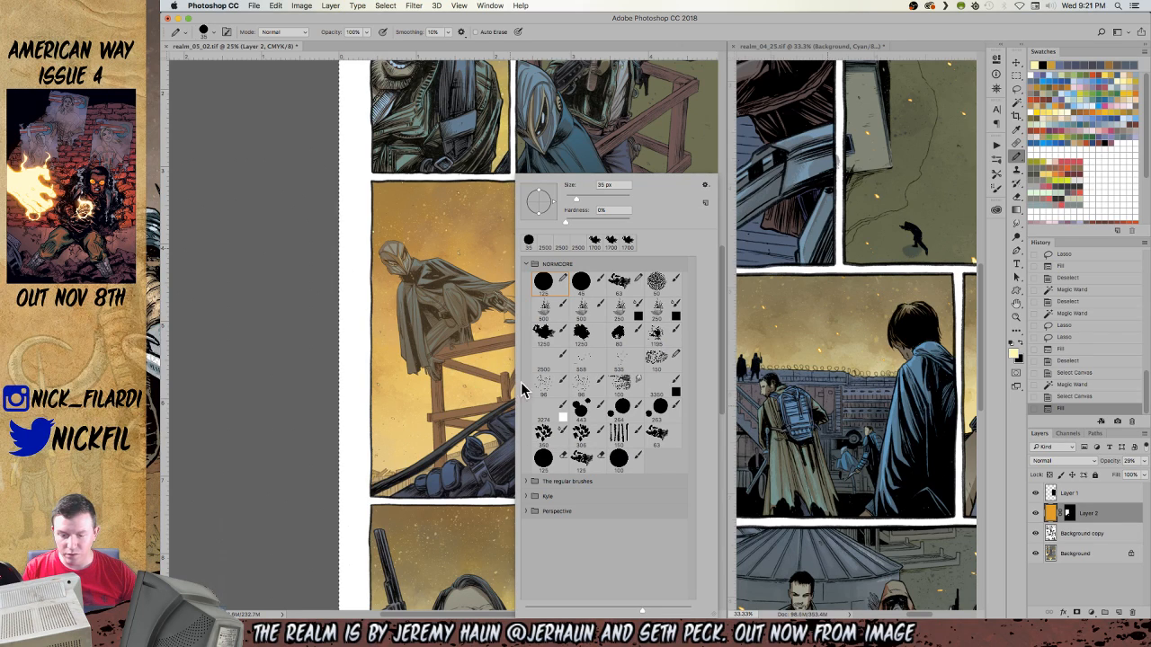
{"action": "left_click", "coordinate": [552, 333]}
{"action": "left_click_drag", "start_coordinate": [420, 367], "coordinate": [450, 382]}
{"action": "mouse_move", "coordinate": [510, 348]}
{"action": "left_mouse_down"}
{"action": "mouse_move", "coordinate": [526, 315]}
{"action": "mouse_move", "coordinate": [589, 297]}
{"action": "left_mouse_up"}
{"action": "left_click_drag", "start_coordinate": [650, 419], "coordinate": [629, 429]}
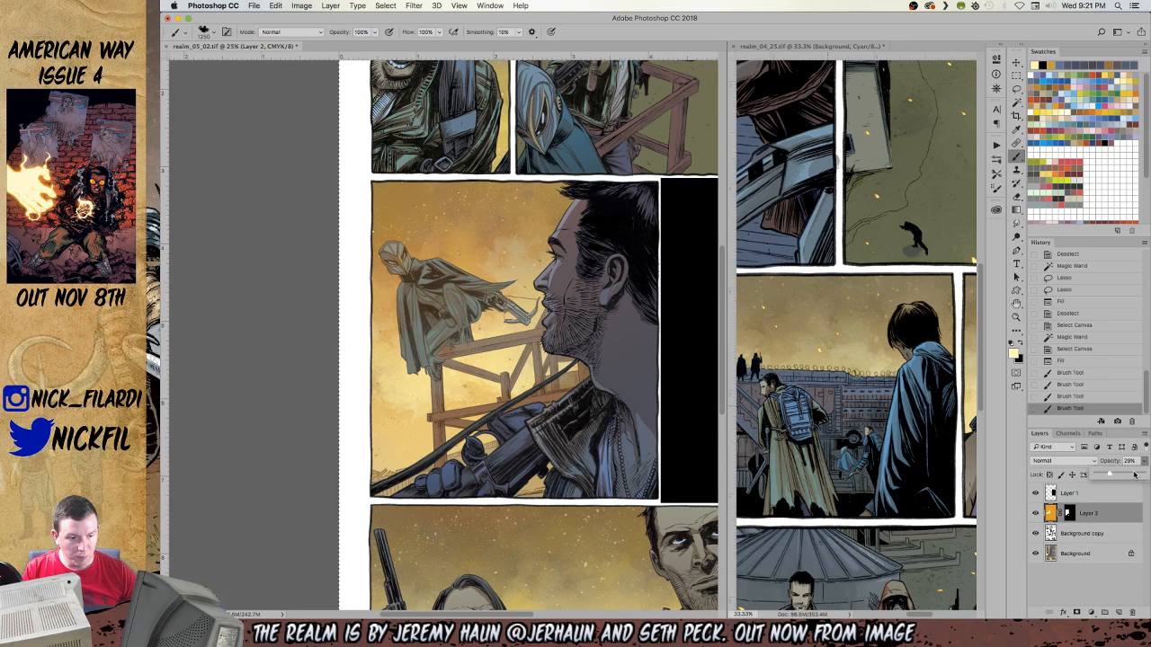
Raise Layer 2's opacity to 100% and paint pale yellow clouds around the man's profile and over the lower sky.
{"action": "left_click_drag", "start_coordinate": [1135, 474], "coordinate": [1140, 475]}
{"action": "left_click_drag", "start_coordinate": [467, 396], "coordinate": [491, 389]}
{"action": "left_click_drag", "start_coordinate": [517, 380], "coordinate": [575, 346]}
{"action": "left_click_drag", "start_coordinate": [548, 216], "coordinate": [580, 214]}
{"action": "left_click_drag", "start_coordinate": [414, 361], "coordinate": [406, 350]}
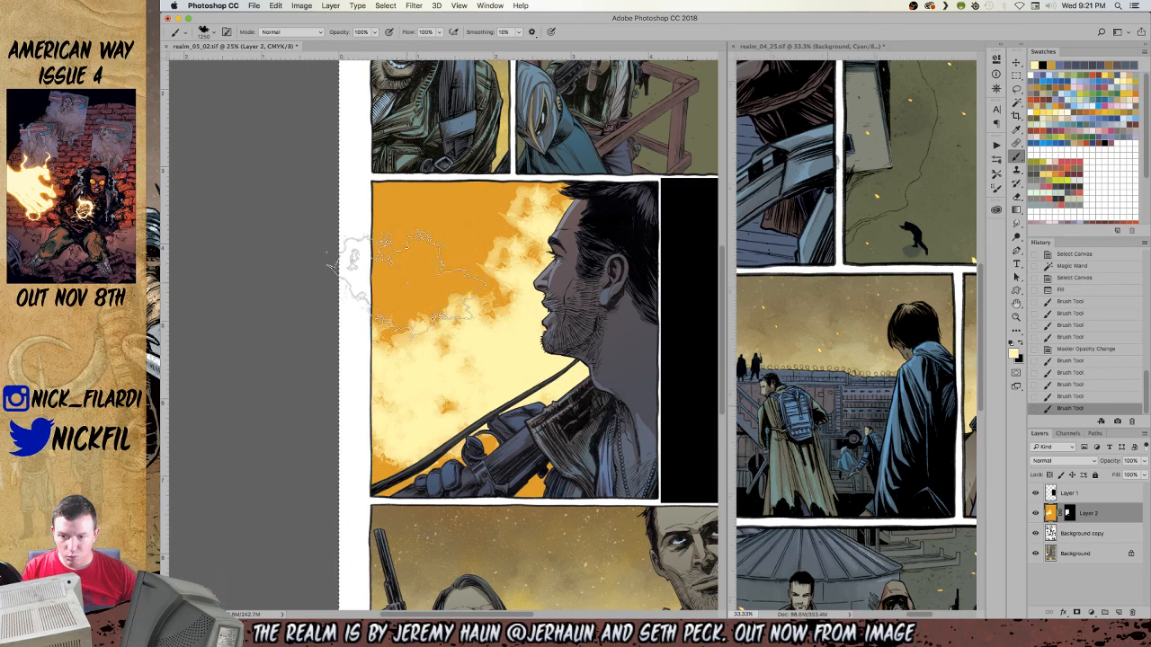
{"action": "left_click_drag", "start_coordinate": [407, 283], "coordinate": [403, 310]}
{"action": "left_click", "coordinate": [477, 315]}
Sample the orange and dab it over the yellow clouds with the brush at 50% opacity to break them up.
{"action": "left_click", "coordinate": [467, 239], "text": "alt"}
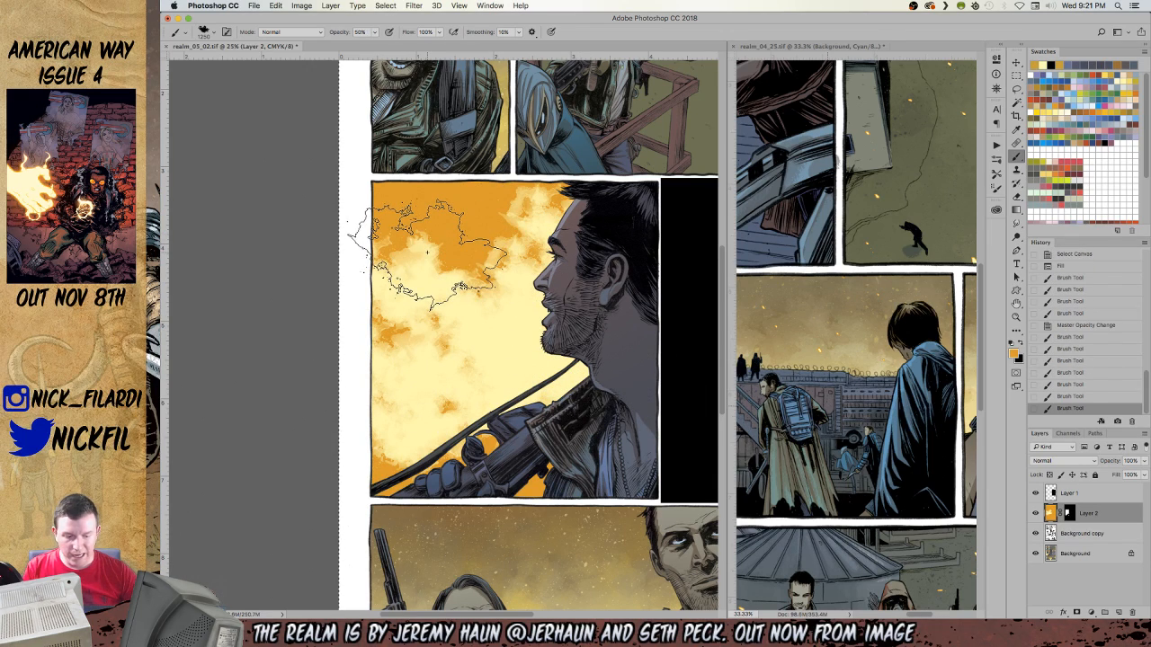
{"action": "left_click", "coordinate": [401, 255]}
{"action": "left_click", "coordinate": [478, 281]}
{"action": "left_click", "coordinate": [556, 214]}
{"action": "left_click", "coordinate": [492, 398]}
{"action": "left_click", "coordinate": [432, 450]}
{"action": "left_click", "coordinate": [415, 429]}
{"action": "left_click", "coordinate": [460, 400]}
Sample the pale yellow and dab soft clouds into the orange upper sky.
{"action": "left_click", "coordinate": [492, 346], "text": "alt"}
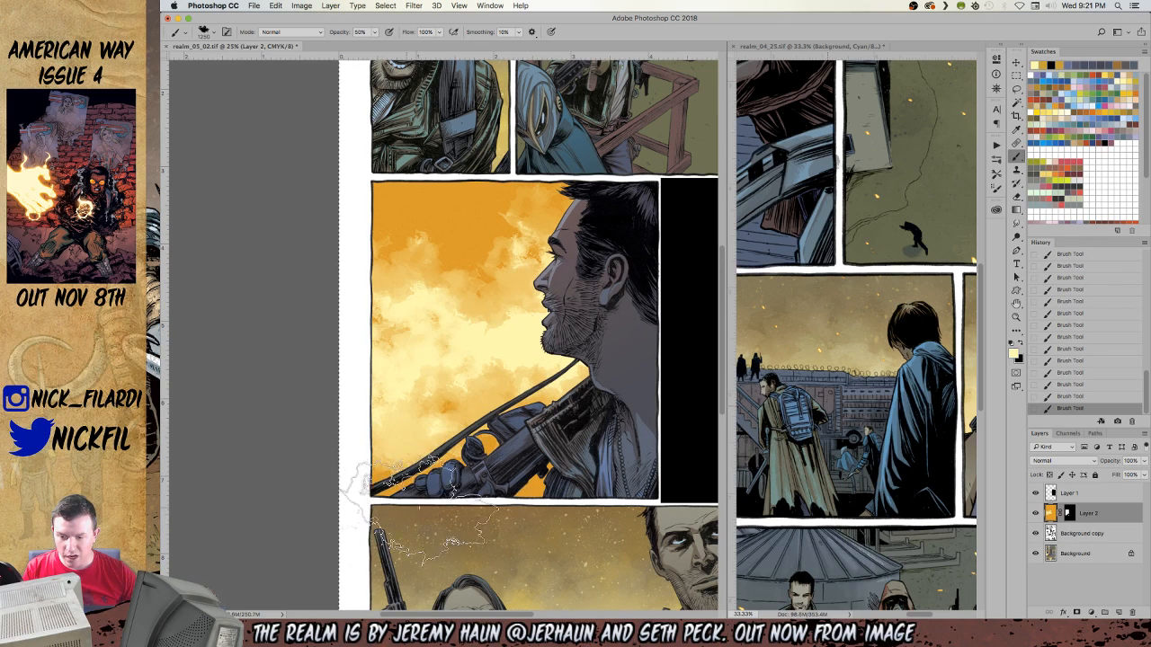
{"action": "left_click", "coordinate": [450, 227]}
{"action": "left_click", "coordinate": [497, 262]}
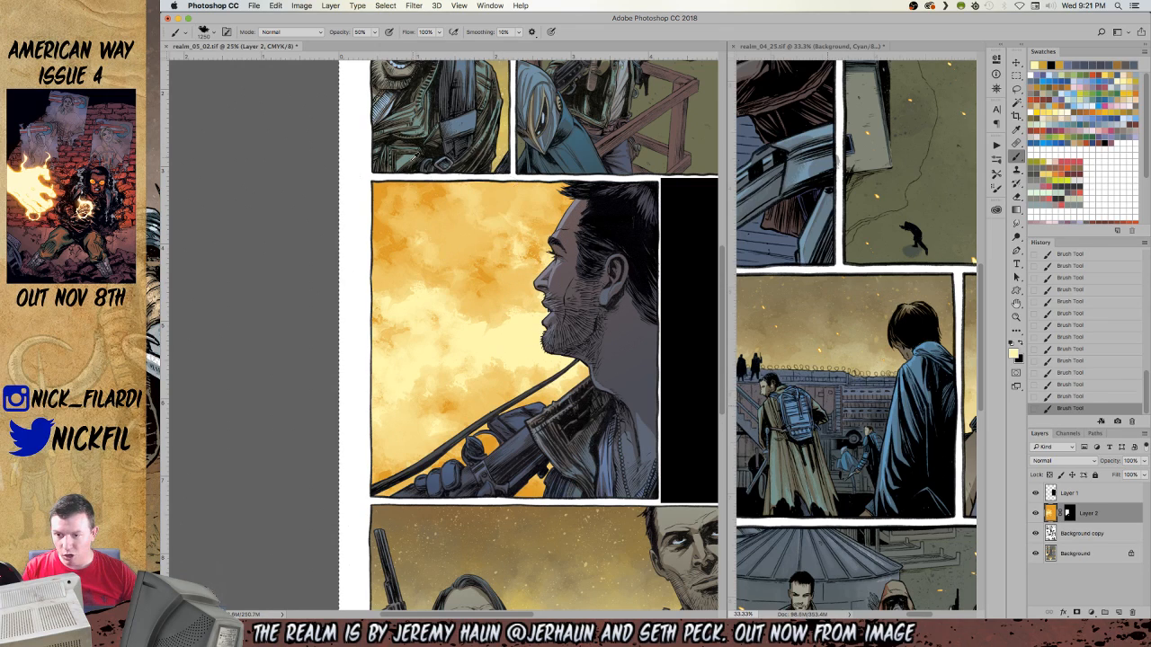
Try a darker sampled colour in the sky's upper-left corner and undo the last dab.
{"action": "left_click", "coordinate": [380, 189], "text": "alt"}
{"action": "left_click", "coordinate": [412, 177]}
{"action": "left_click", "coordinate": [417, 199]}
{"action": "key", "text": "super+z"}
Deepen the upper sky with sampled orange dabs, undo the heavy full-opacity dab, and sample a lighter yellow from the clouds.
{"action": "left_click", "coordinate": [489, 275], "text": "alt"}
{"action": "left_click", "coordinate": [396, 199]}
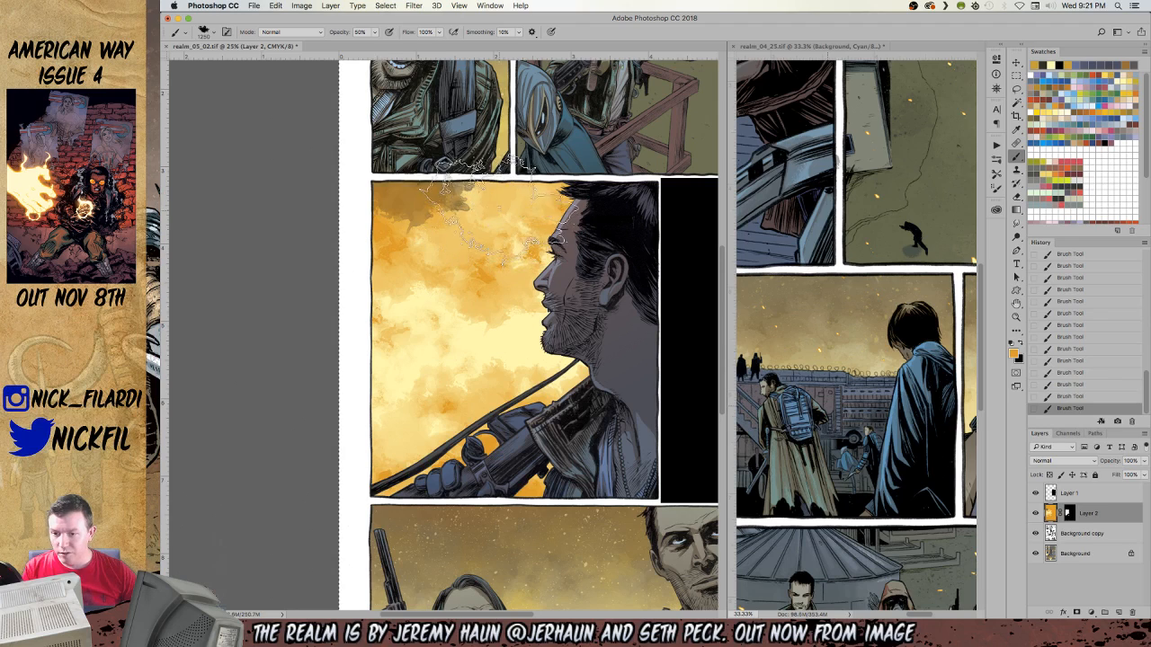
{"action": "left_click", "coordinate": [513, 205]}
{"action": "left_click", "coordinate": [543, 205]}
{"action": "left_click", "coordinate": [388, 187]}
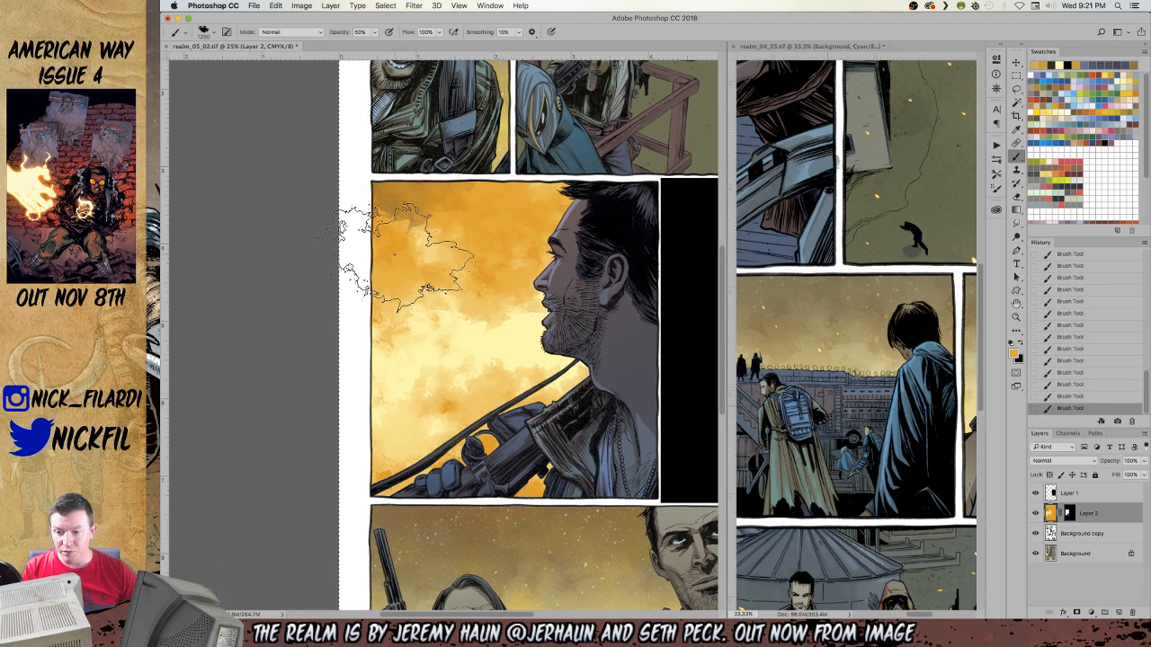
{"action": "left_click", "coordinate": [454, 201]}
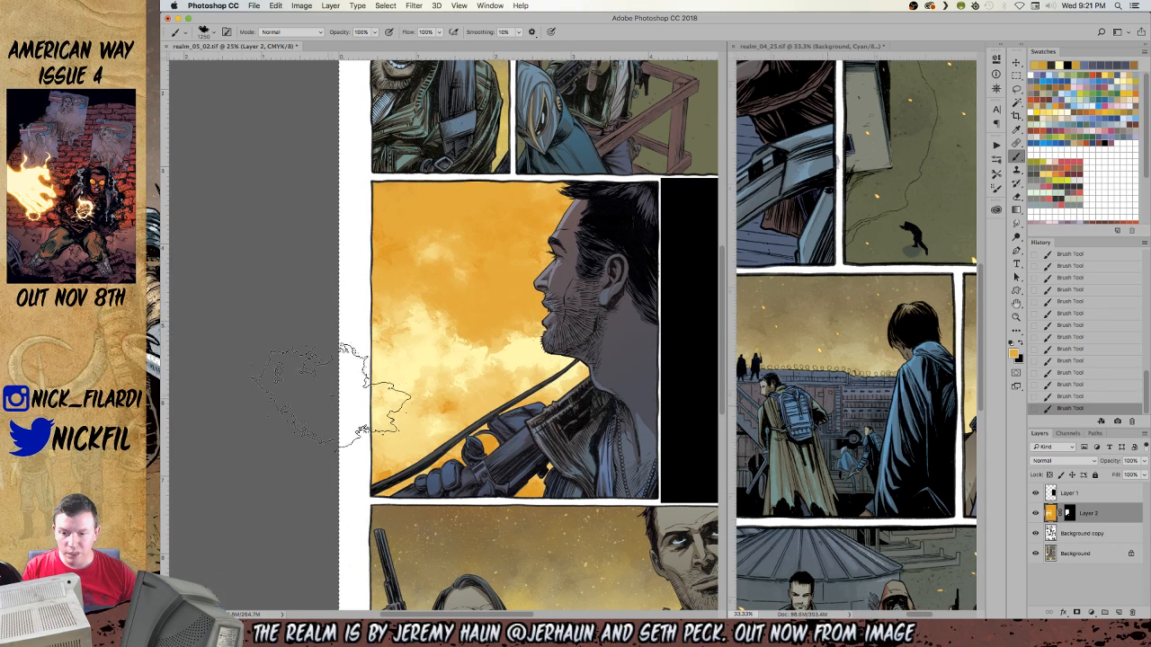
{"action": "key", "text": "super+z"}
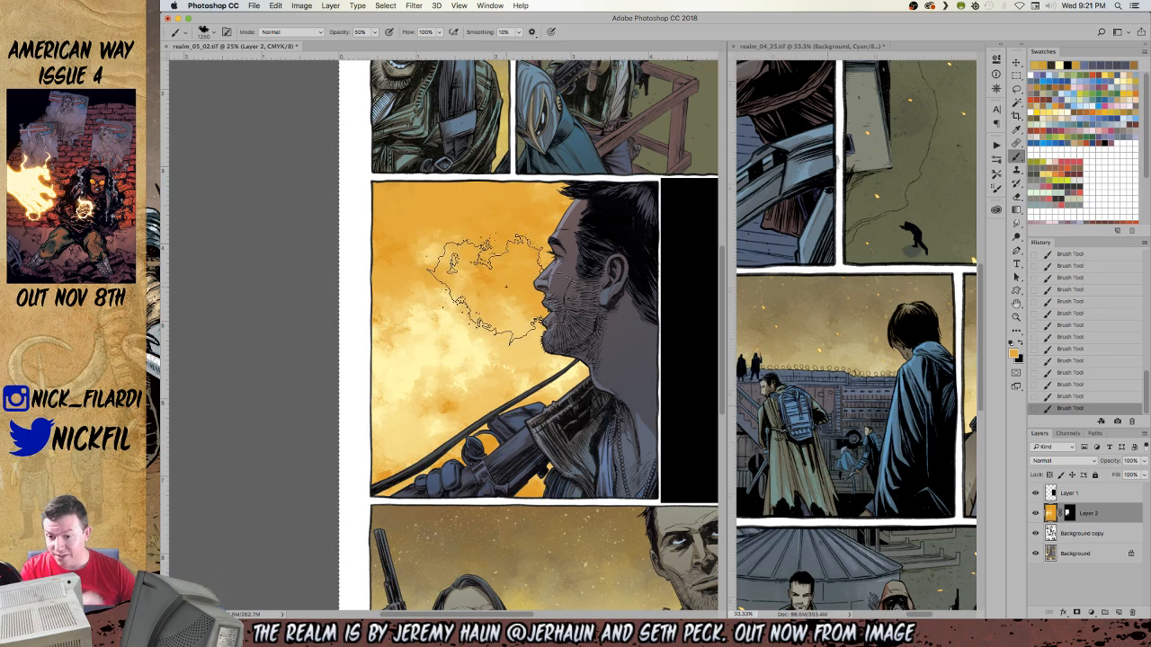
{"action": "left_click", "coordinate": [434, 251], "text": "alt"}
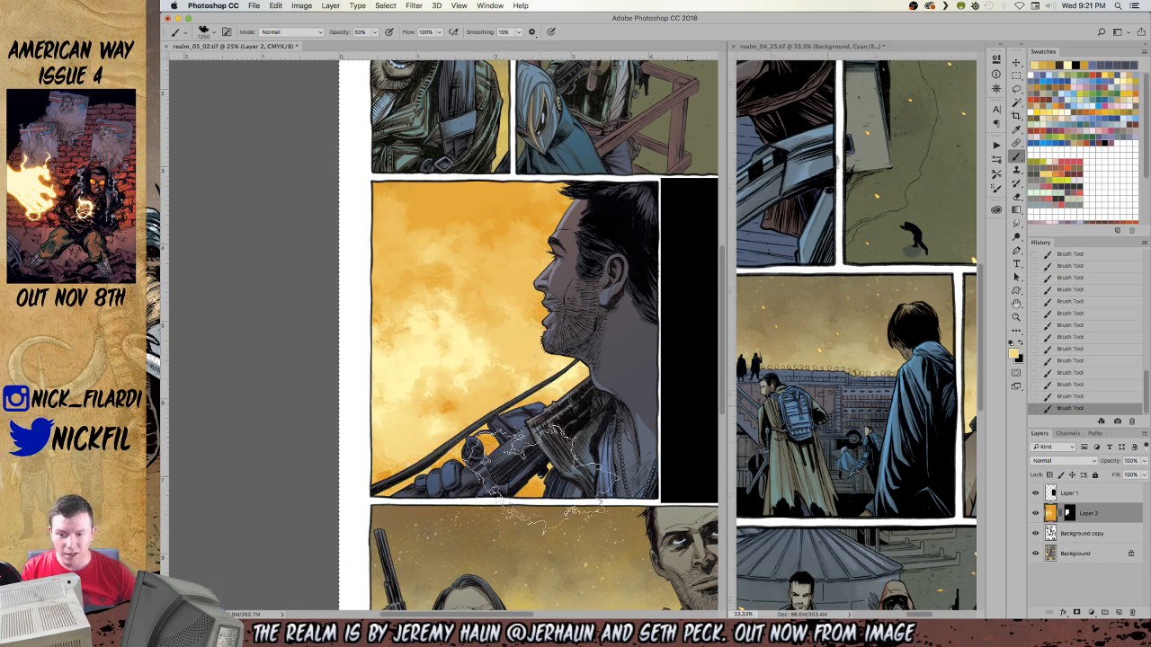
Scatter pale yellow specks over the panel's sky using the 2500 px speckle brush at 100% opacity.
{"action": "right_click", "coordinate": [417, 282]}
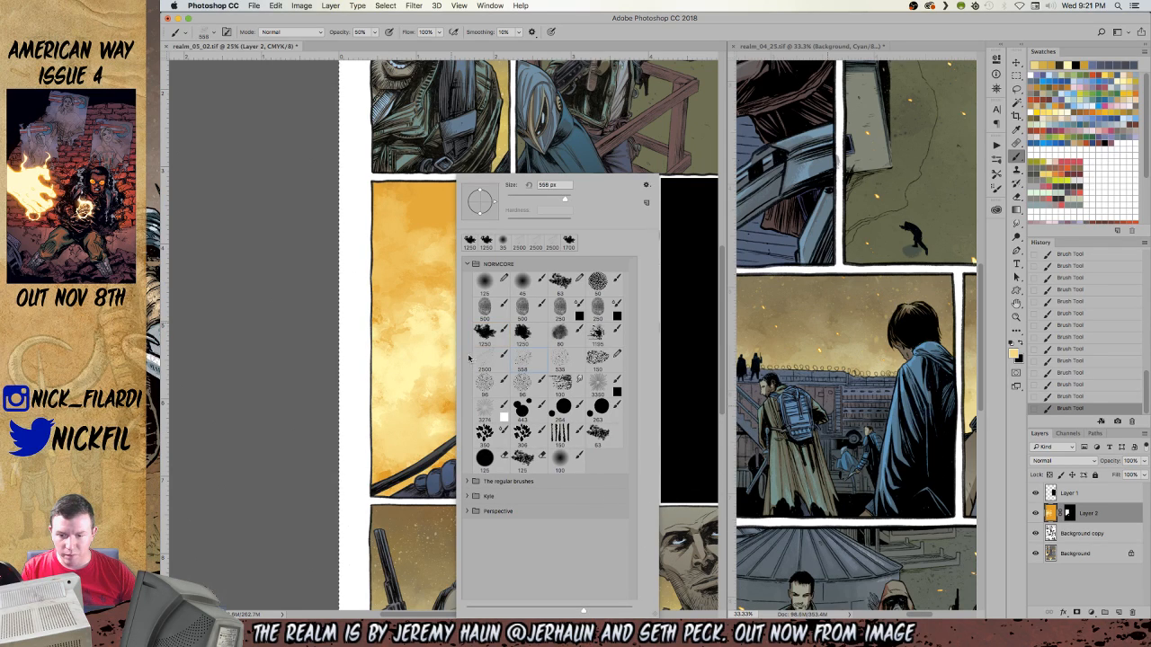
{"action": "left_click", "coordinate": [387, 310]}
{"action": "key", "text": "0"}
{"action": "left_click", "coordinate": [428, 344], "text": "alt"}
{"action": "left_click", "coordinate": [435, 326]}
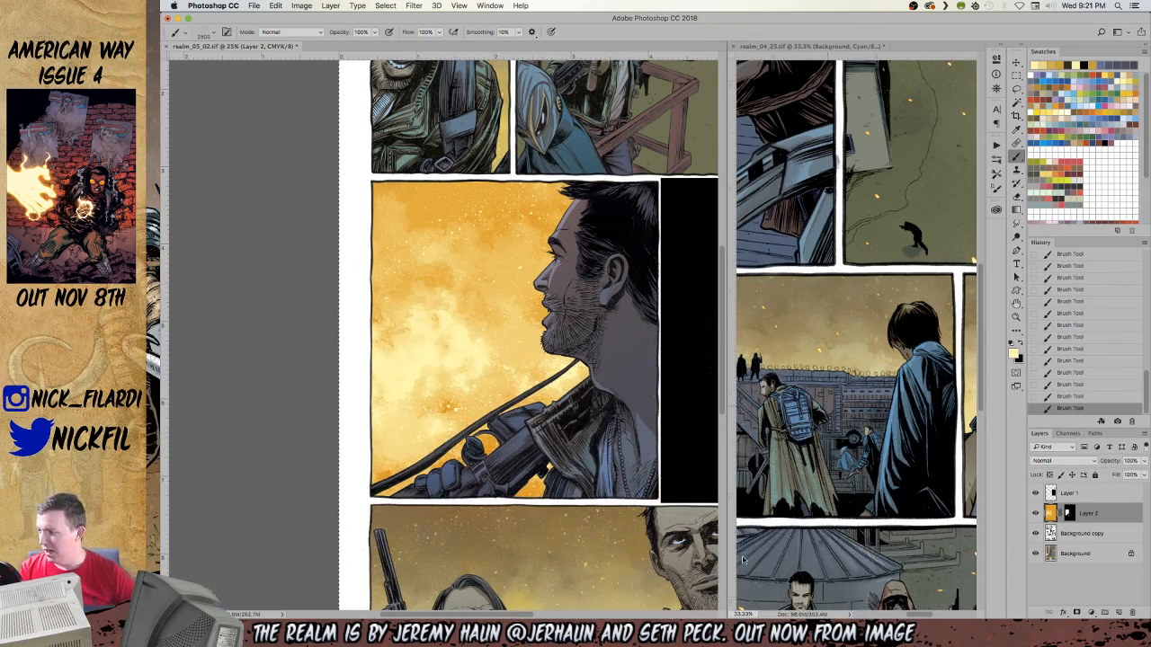
Brighten the sky beside the man's face and at its lower left with pale yellow radial gradients in Screen mode at 50% opacity.
{"action": "key", "text": "g"}
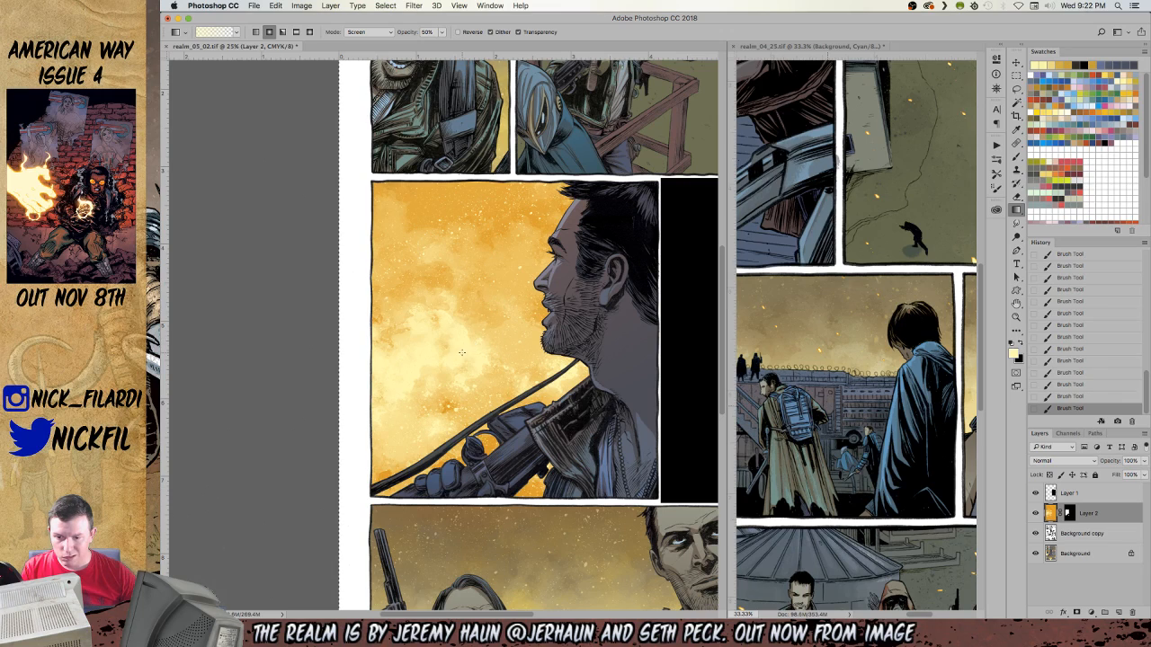
{"action": "left_click_drag", "start_coordinate": [491, 347], "coordinate": [492, 396]}
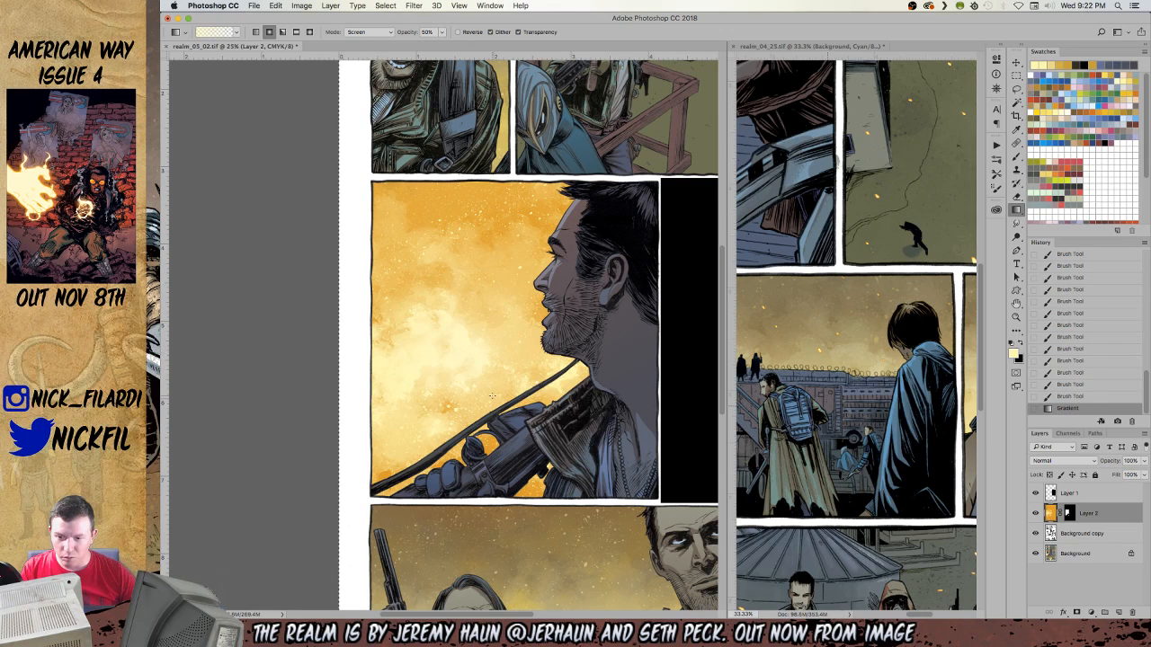
{"action": "left_click_drag", "start_coordinate": [465, 350], "coordinate": [523, 236]}
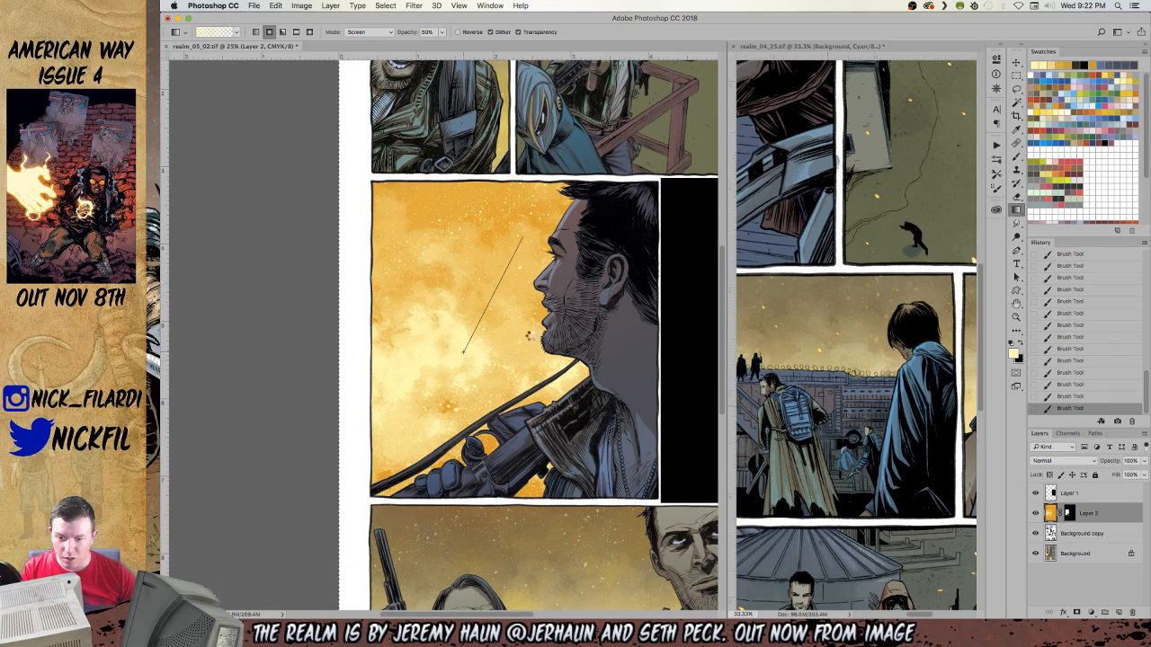
{"action": "left_click_drag", "start_coordinate": [516, 331], "coordinate": [536, 194]}
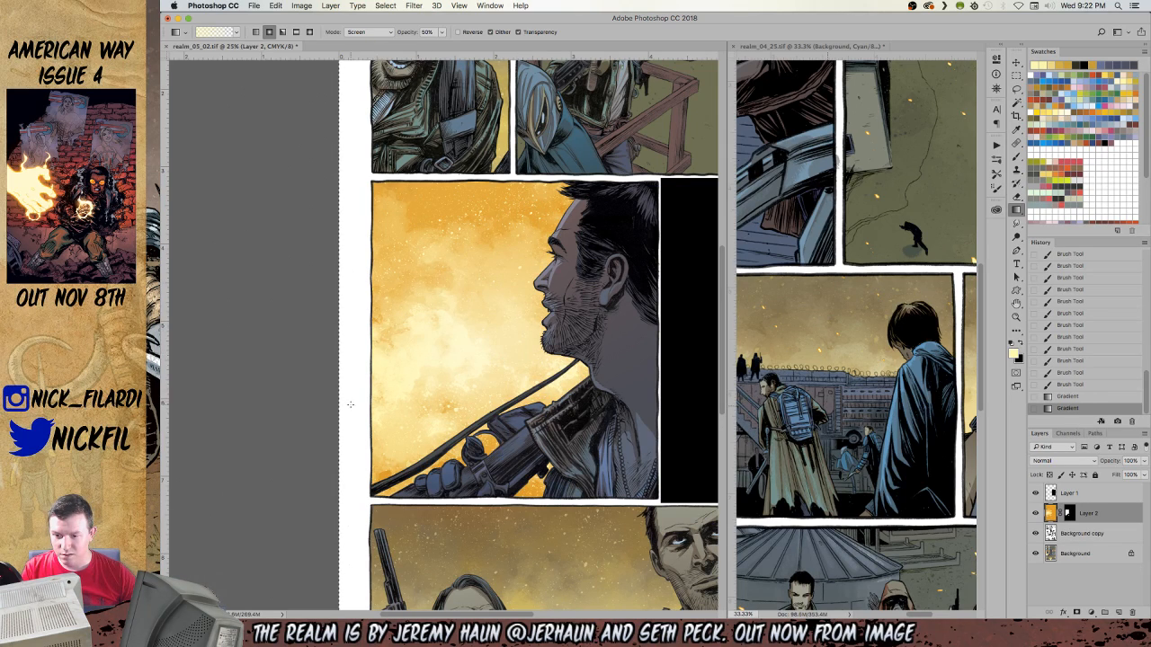
{"action": "left_click_drag", "start_coordinate": [351, 405], "coordinate": [453, 245]}
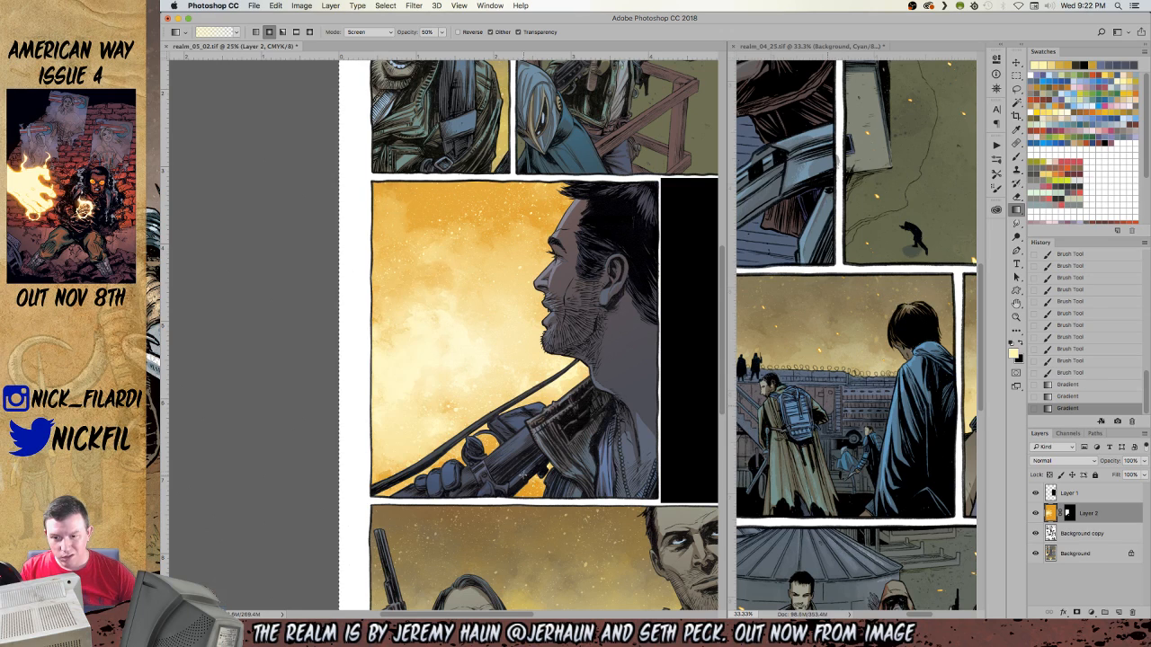
Deselect the canvas, check Layer 2's mask on its own, and return to the artwork with the mask active.
{"action": "key", "text": "z"}
{"action": "left_click", "coordinate": [432, 315], "text": "alt"}
{"action": "left_click", "coordinate": [304, 285]}
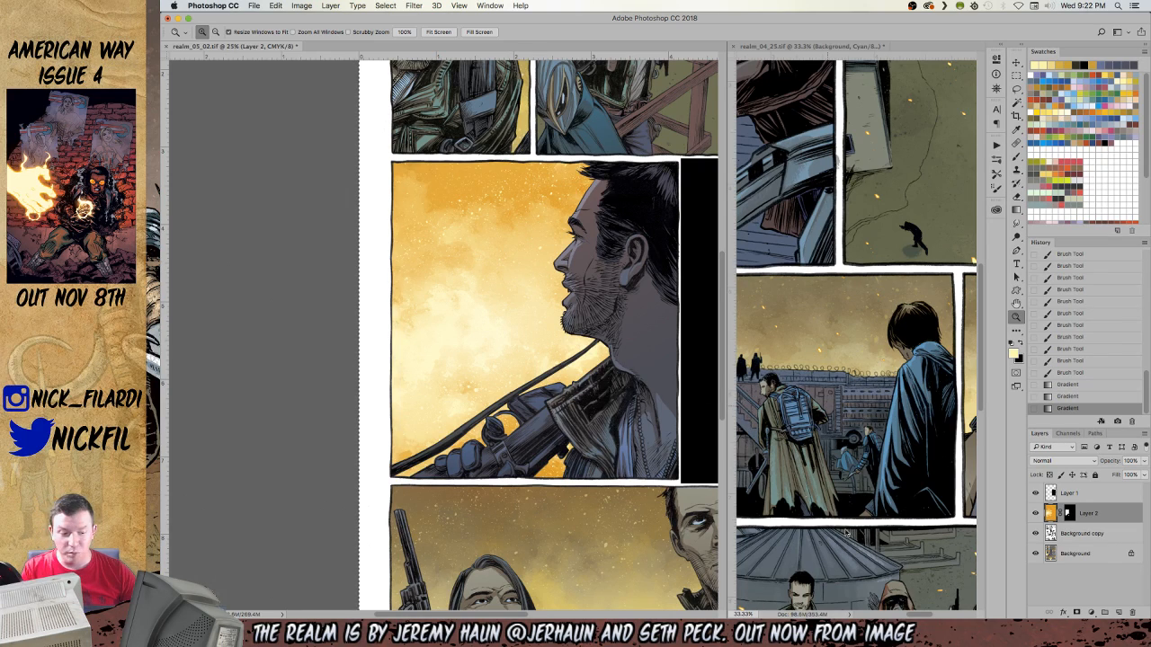
{"action": "left_click", "coordinate": [1069, 513], "text": "alt"}
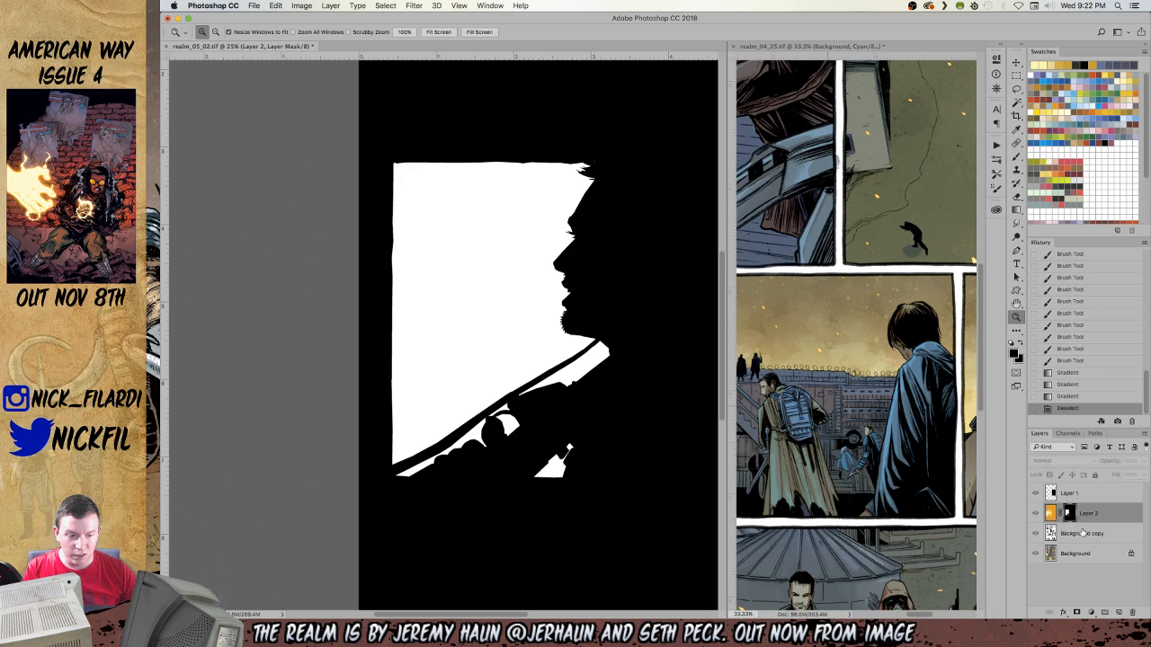
{"action": "left_click", "coordinate": [1077, 559]}
{"action": "left_click", "coordinate": [1070, 514]}
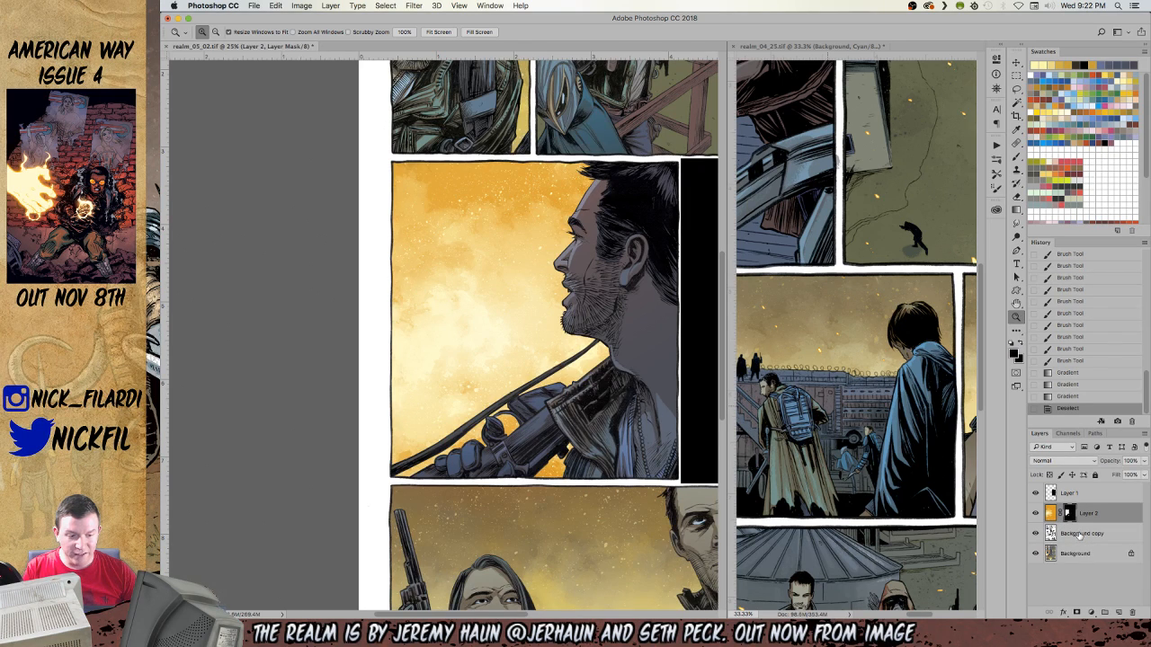
Try spattering black specks onto Layer 2's mask over the sky, undoing each attempt.
{"action": "key", "text": "b"}
{"action": "mouse_move", "coordinate": [423, 346]}
{"action": "left_mouse_down"}
{"action": "mouse_move", "coordinate": [445, 359]}
{"action": "mouse_move", "coordinate": [494, 301]}
{"action": "mouse_move", "coordinate": [504, 224]}
{"action": "left_mouse_up"}
{"action": "key", "text": "super+z"}
{"action": "left_click", "coordinate": [454, 292]}
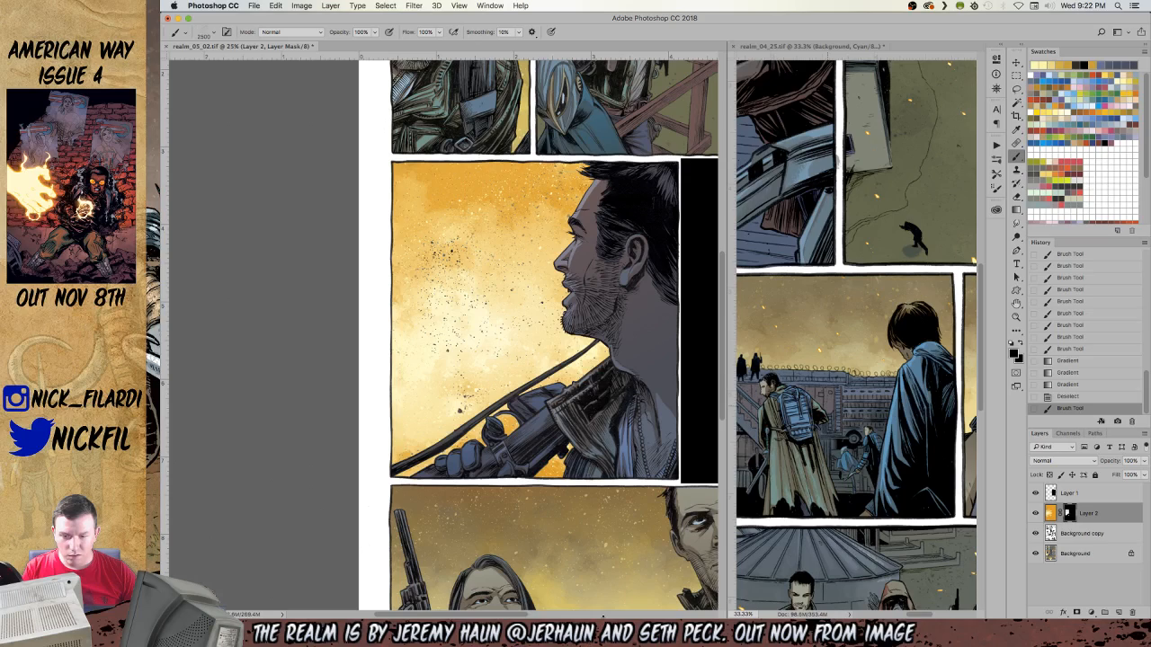
{"action": "left_click", "coordinate": [1062, 398]}
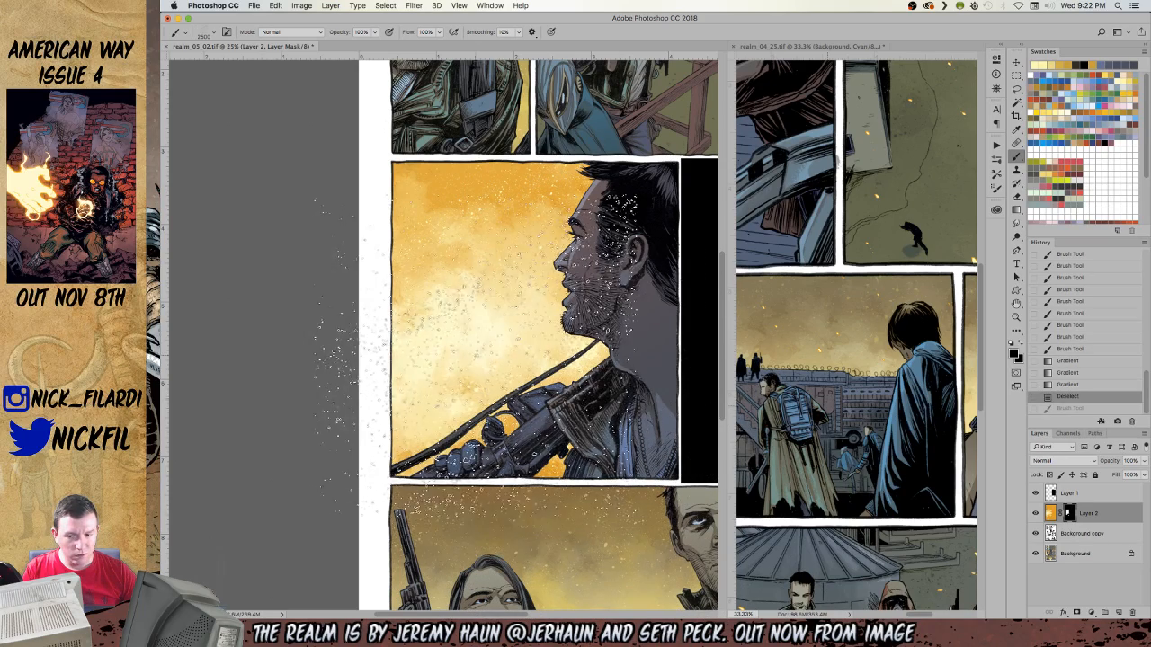
{"action": "left_click", "coordinate": [476, 328]}
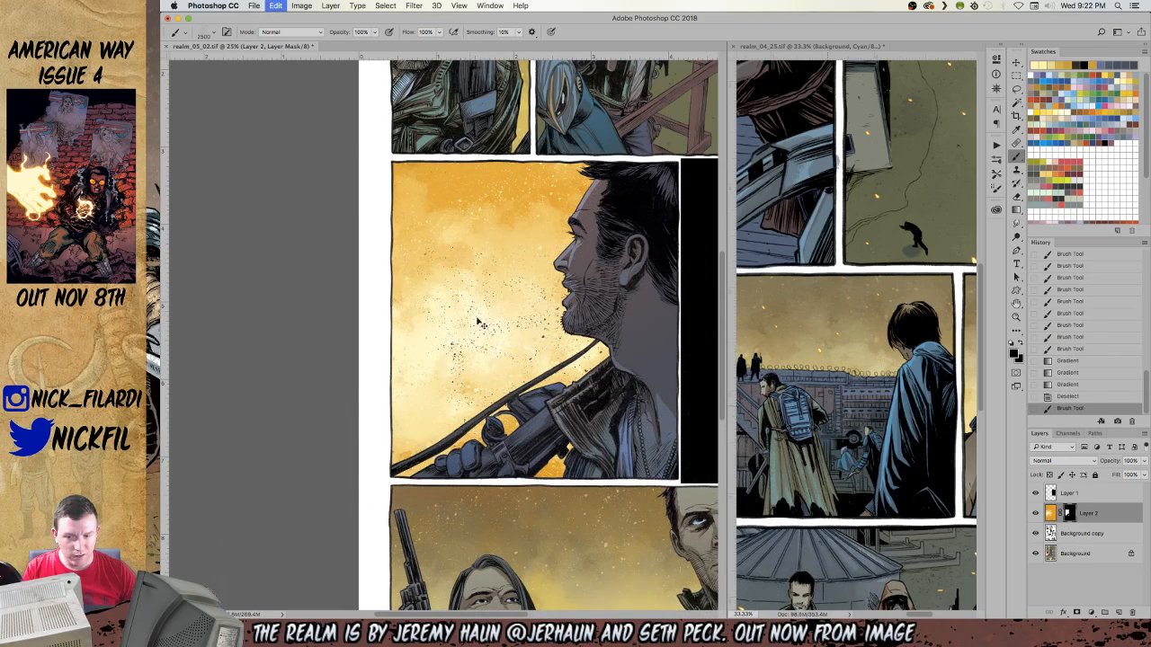
{"action": "key", "text": "super+z"}
Hide and show Layer 2 to compare the painted sky with the original background figure and scaffold.
{"action": "key", "text": "z"}
{"action": "left_click", "coordinate": [1036, 514]}
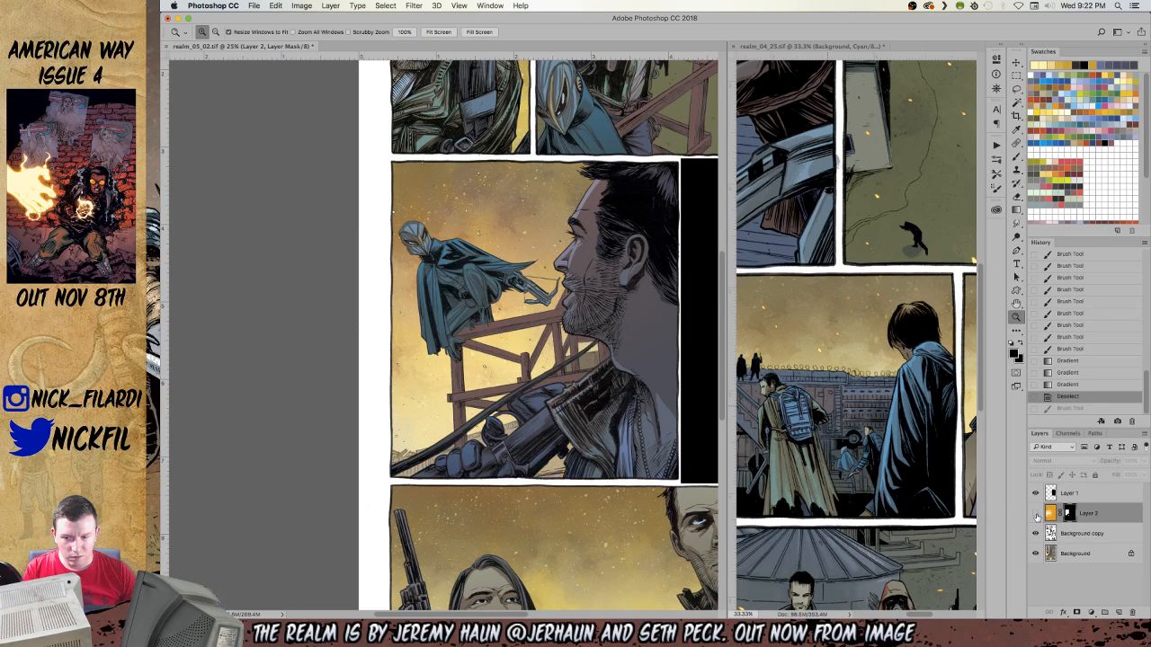
{"action": "left_click", "coordinate": [1036, 513]}
{"action": "left_click", "coordinate": [1036, 513]}
{"action": "left_click", "coordinate": [1036, 514]}
Spatter Layer 2's mask over the sky with black specks, retrying at a reduced brush opacity.
{"action": "key", "text": "b"}
{"action": "left_click", "coordinate": [471, 325]}
{"action": "key", "text": "super+z"}
{"action": "key", "text": "5"}
{"action": "left_click", "coordinate": [602, 522]}
{"action": "left_click", "coordinate": [504, 337]}
Try the 1250 px cloud-textured brush in black on Layer 2's mask over the crouching figure, and undo the dab.
{"action": "right_click", "coordinate": [483, 292]}
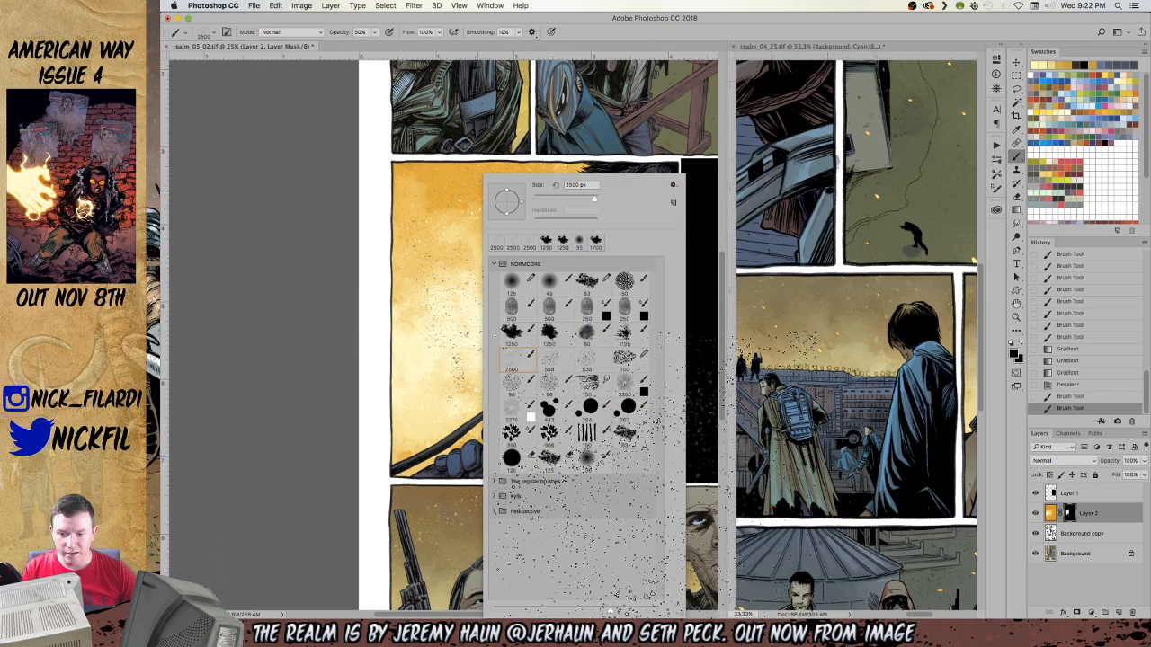
{"action": "left_click", "coordinate": [562, 241]}
{"action": "left_click", "coordinate": [295, 360]}
{"action": "left_click", "coordinate": [295, 360]}
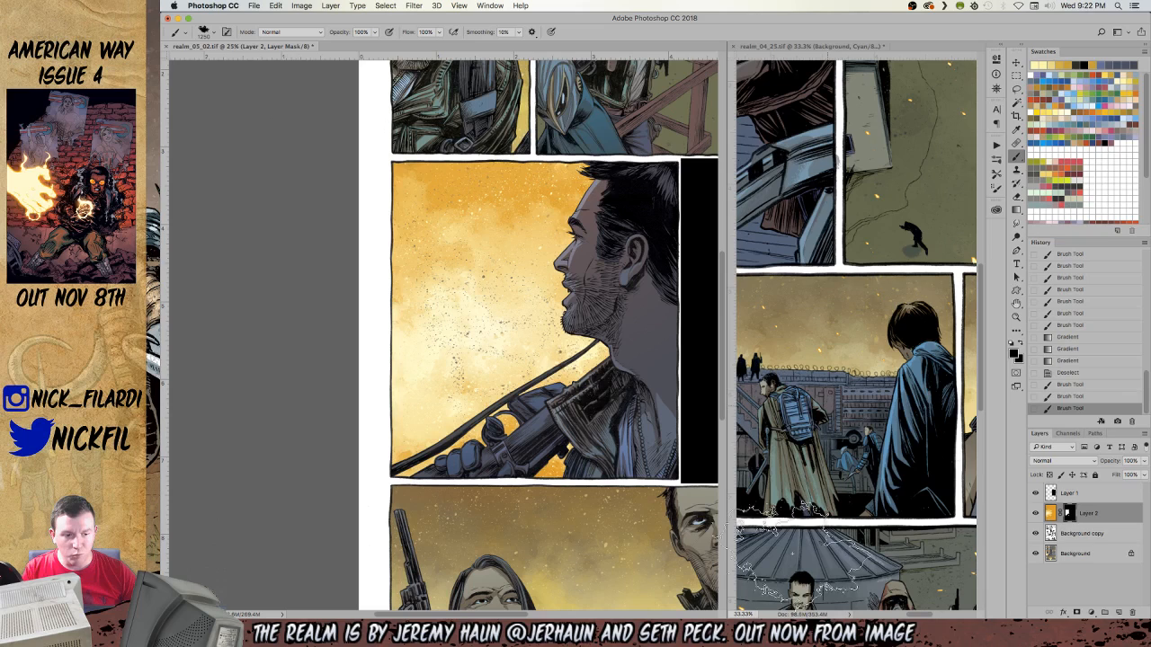
{"action": "left_click", "coordinate": [458, 286]}
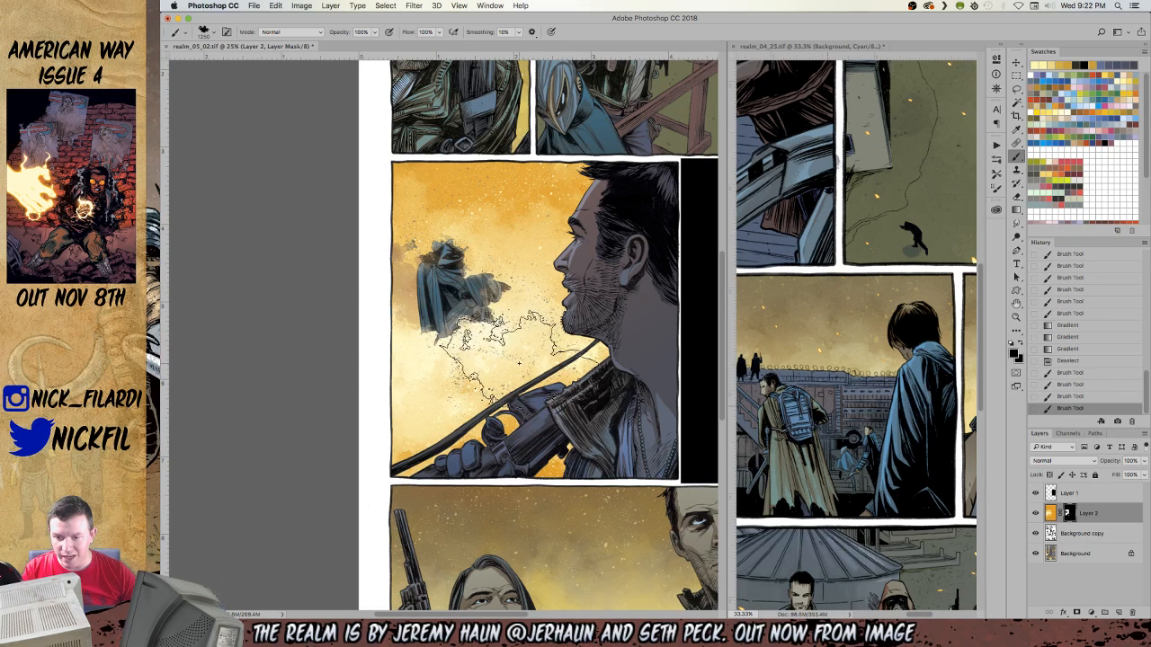
{"action": "key", "text": "super+z"}
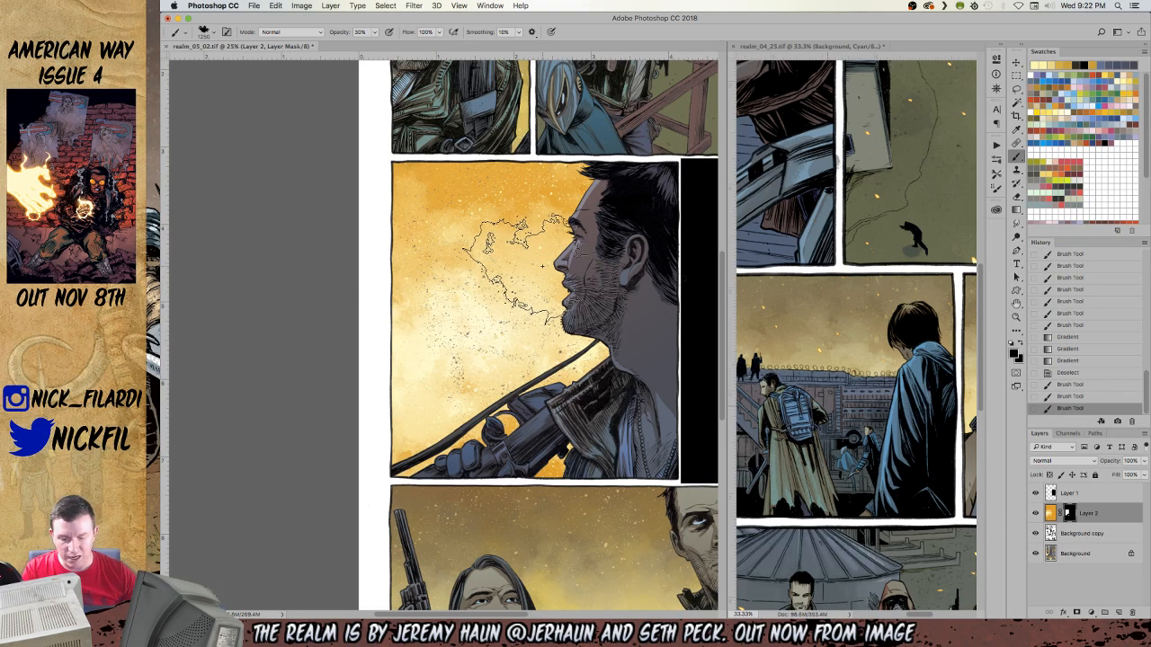
Dab black onto Layer 2's mask at 30% opacity with the cloud brush at 1800 px, gradually revealing the cloaked figure, scaffold and sky.
{"action": "left_click", "coordinate": [467, 260]}
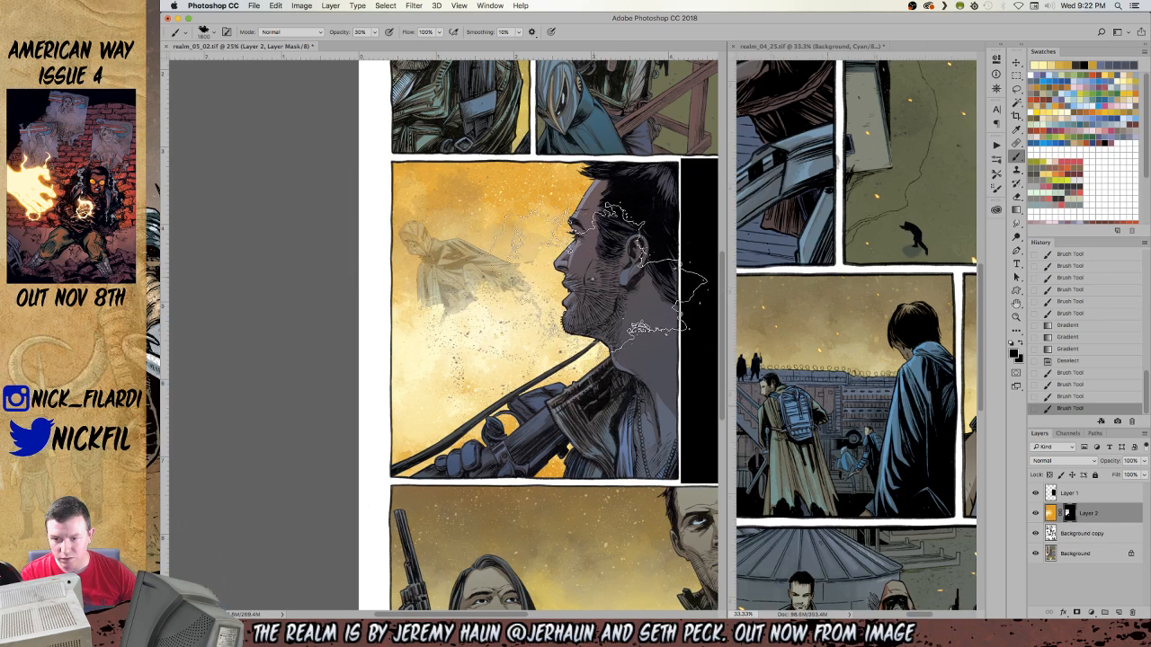
{"action": "left_click", "coordinate": [507, 293]}
{"action": "left_click", "coordinate": [517, 217]}
{"action": "left_click", "coordinate": [474, 133]}
{"action": "left_click", "coordinate": [418, 153]}
{"action": "left_click", "coordinate": [461, 187]}
{"action": "left_click", "coordinate": [556, 169]}
{"action": "left_click", "coordinate": [503, 200]}
{"action": "left_click", "coordinate": [443, 457]}
{"action": "left_click", "coordinate": [459, 386]}
{"action": "left_click", "coordinate": [465, 409]}
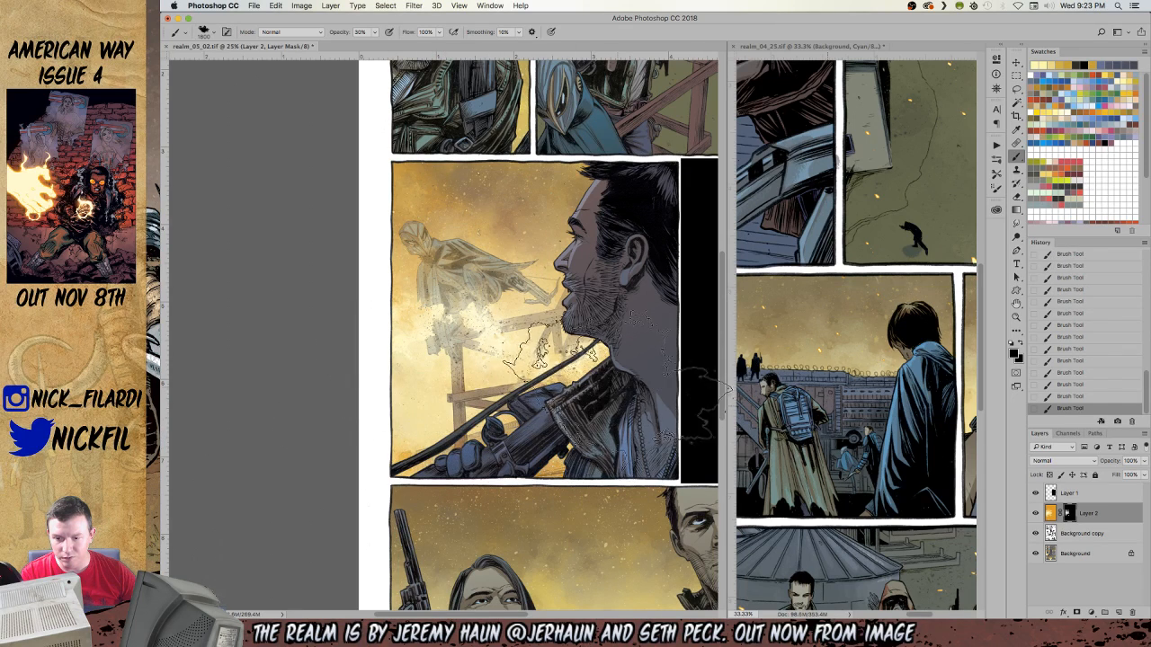
{"action": "left_click", "coordinate": [484, 281]}
{"action": "left_click", "coordinate": [448, 266]}
{"action": "left_click", "coordinate": [462, 236]}
{"action": "left_click", "coordinate": [538, 362]}
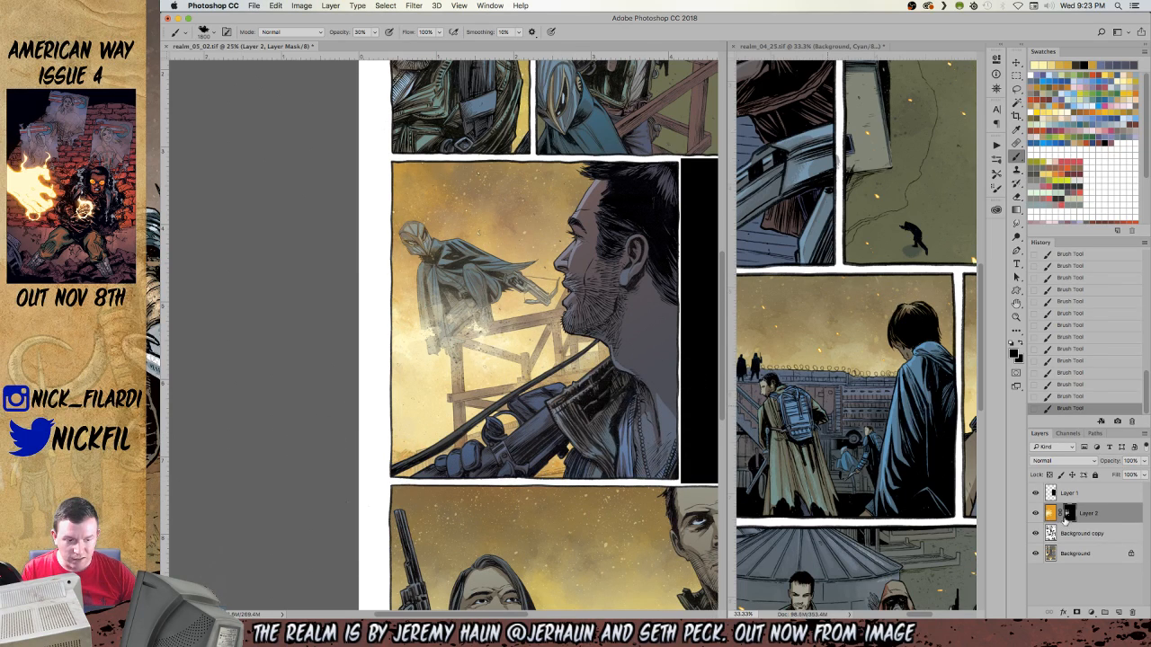
Revert to the Deselect history state before the mask brushwork and make Layer 2's artwork active instead of its mask.
{"action": "scroll", "coordinate": [1083, 302], "scroll_direction": "up", "scroll_amount": 3}
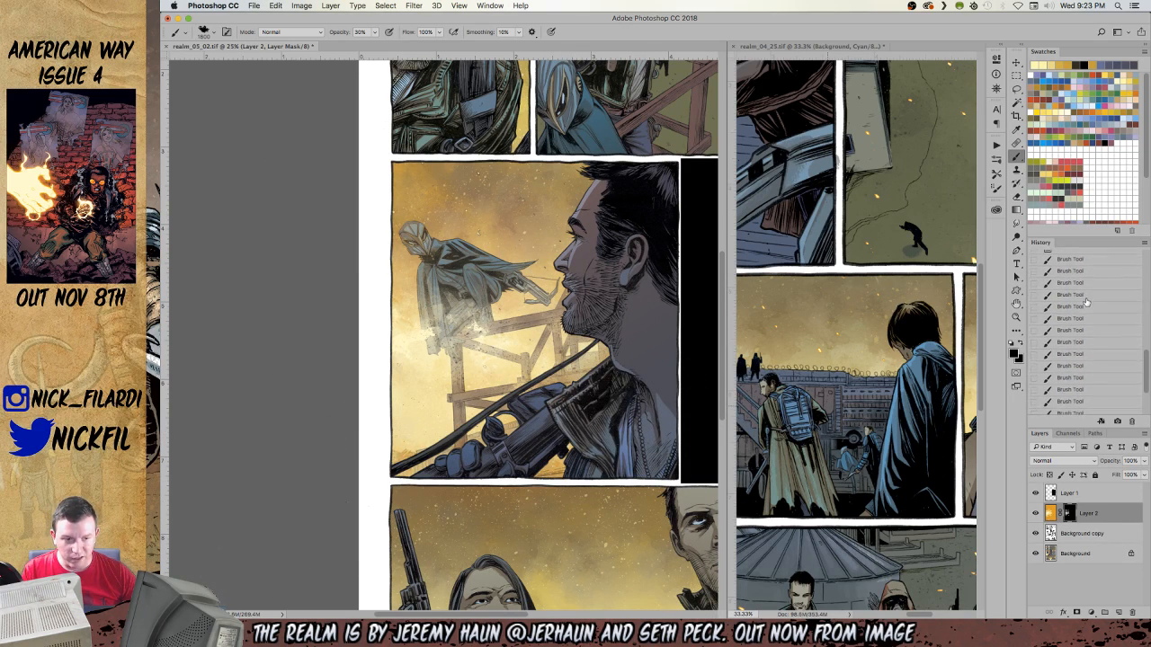
{"action": "left_click", "coordinate": [1084, 296]}
{"action": "scroll", "coordinate": [1064, 353], "scroll_direction": "up", "scroll_amount": 3}
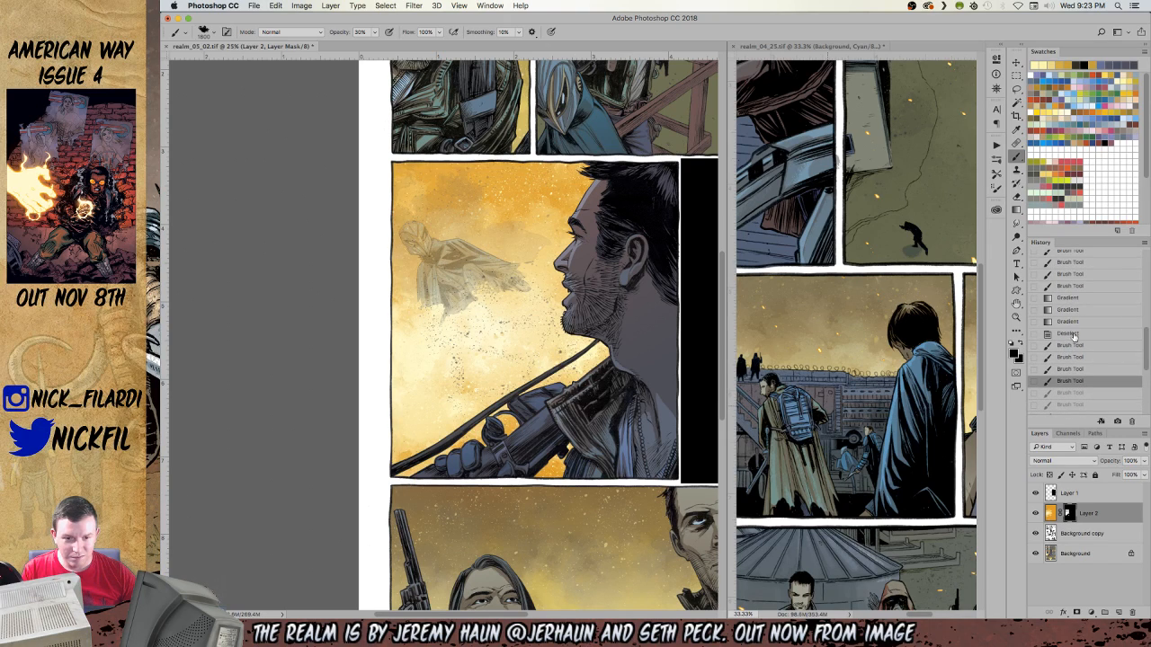
{"action": "left_click", "coordinate": [1070, 334]}
{"action": "left_click", "coordinate": [1055, 513]}
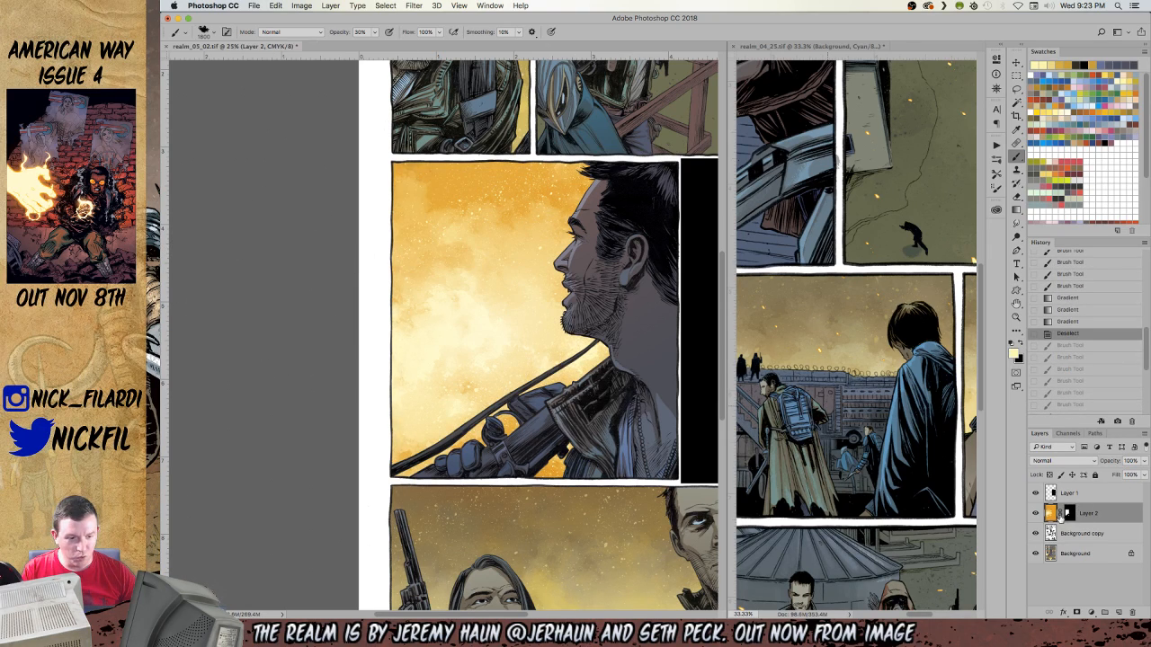
Dab black onto Layer 2's mask over the crouching cloaked figure with the 1800 px cloud brush, starting at 30% opacity and continuing at 20%.
{"action": "left_click", "coordinate": [1069, 513]}
{"action": "left_click", "coordinate": [481, 269]}
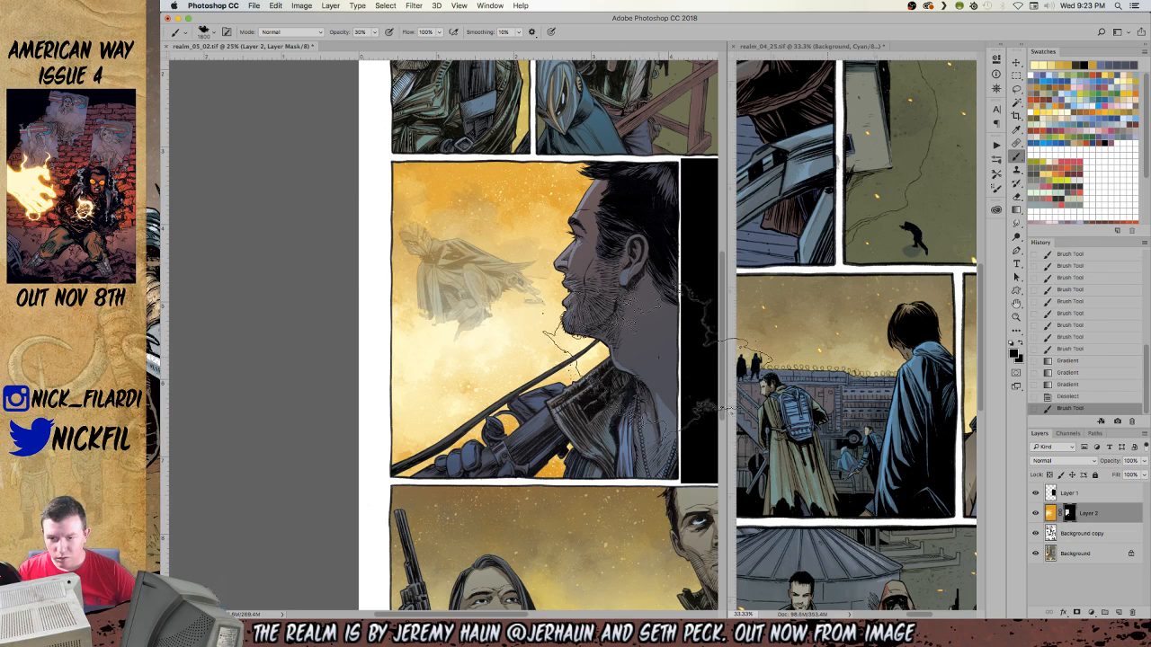
{"action": "left_click", "coordinate": [599, 243]}
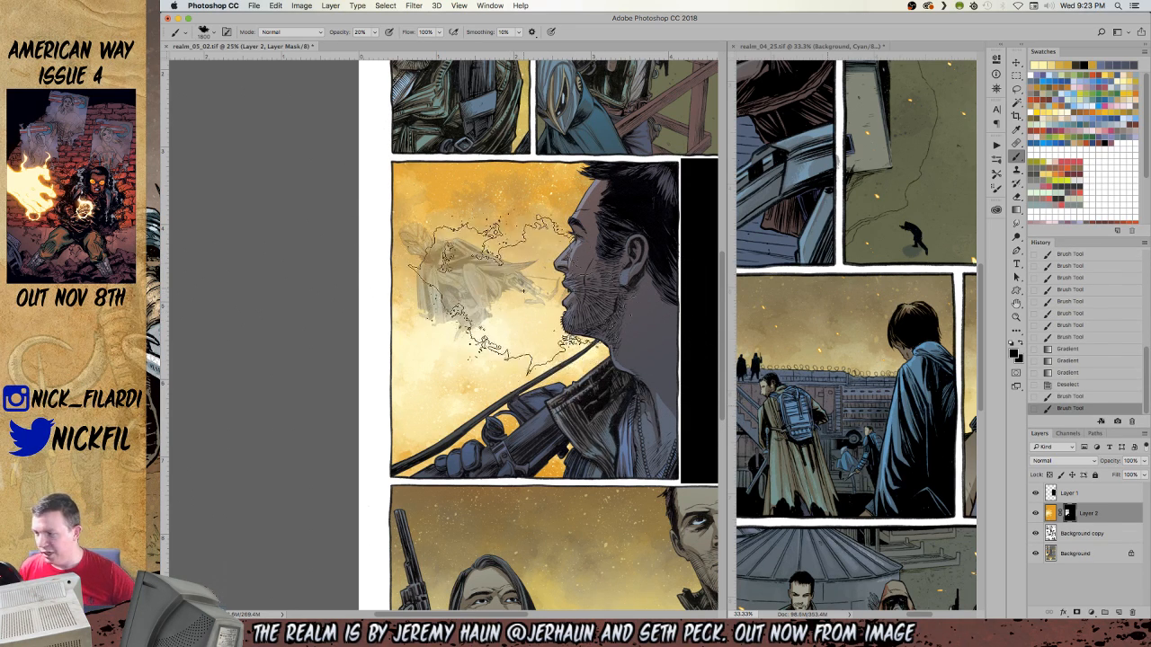
{"action": "left_click", "coordinate": [518, 303]}
{"action": "left_click", "coordinate": [413, 311]}
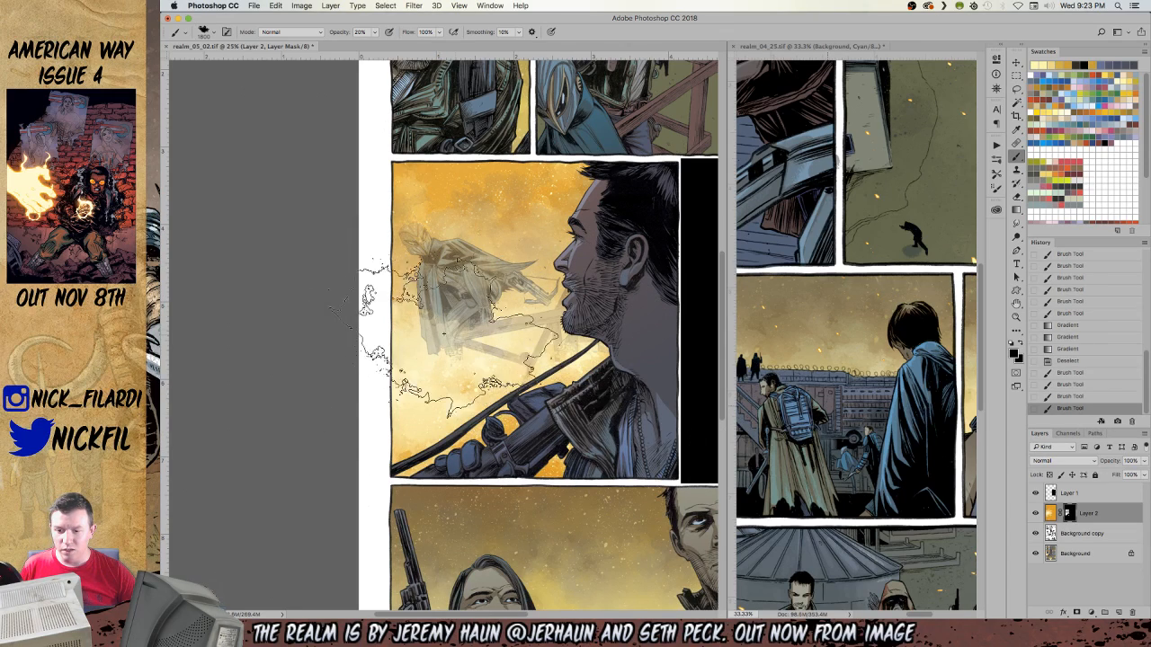
Dab black at 20% opacity on Layer 2's mask over the scaffold and the lower part of the panel.
{"action": "left_click", "coordinate": [467, 333]}
{"action": "left_click", "coordinate": [442, 431]}
{"action": "left_click", "coordinate": [485, 418]}
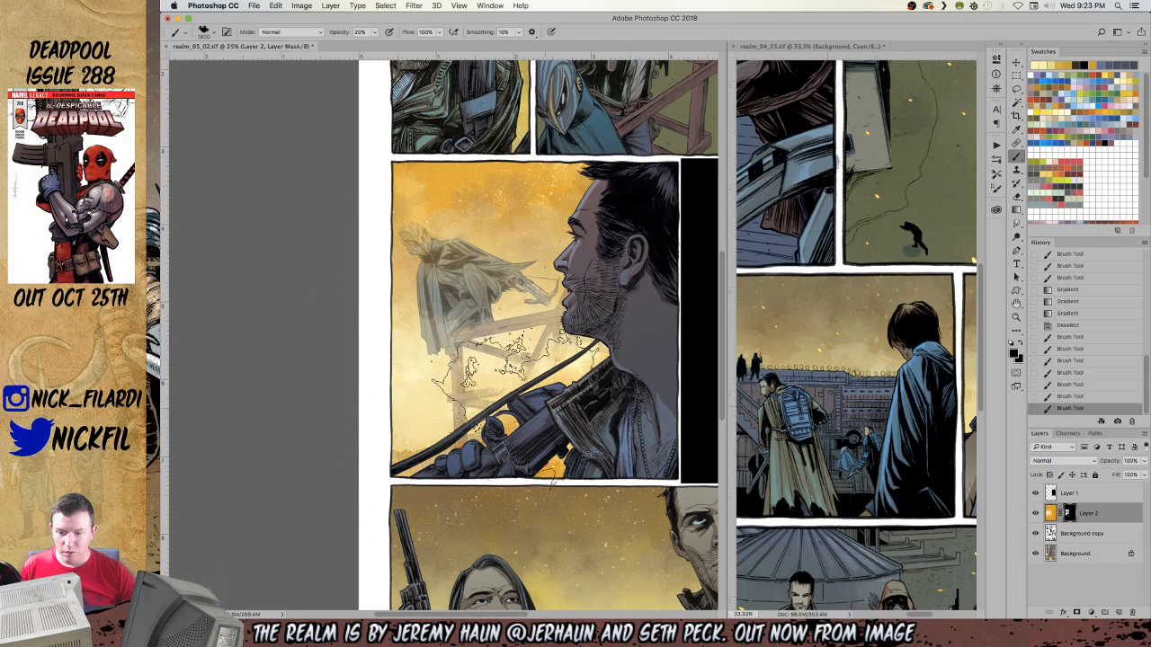
{"action": "left_click", "coordinate": [550, 409]}
{"action": "left_click", "coordinate": [514, 492]}
{"action": "left_click", "coordinate": [410, 488]}
Dab black at 20% opacity on Layer 2's mask across the upper sky and around the cloaked figure's head.
{"action": "left_click", "coordinate": [565, 262]}
{"action": "left_click", "coordinate": [466, 203]}
{"action": "left_click", "coordinate": [598, 211]}
{"action": "left_click", "coordinate": [440, 196]}
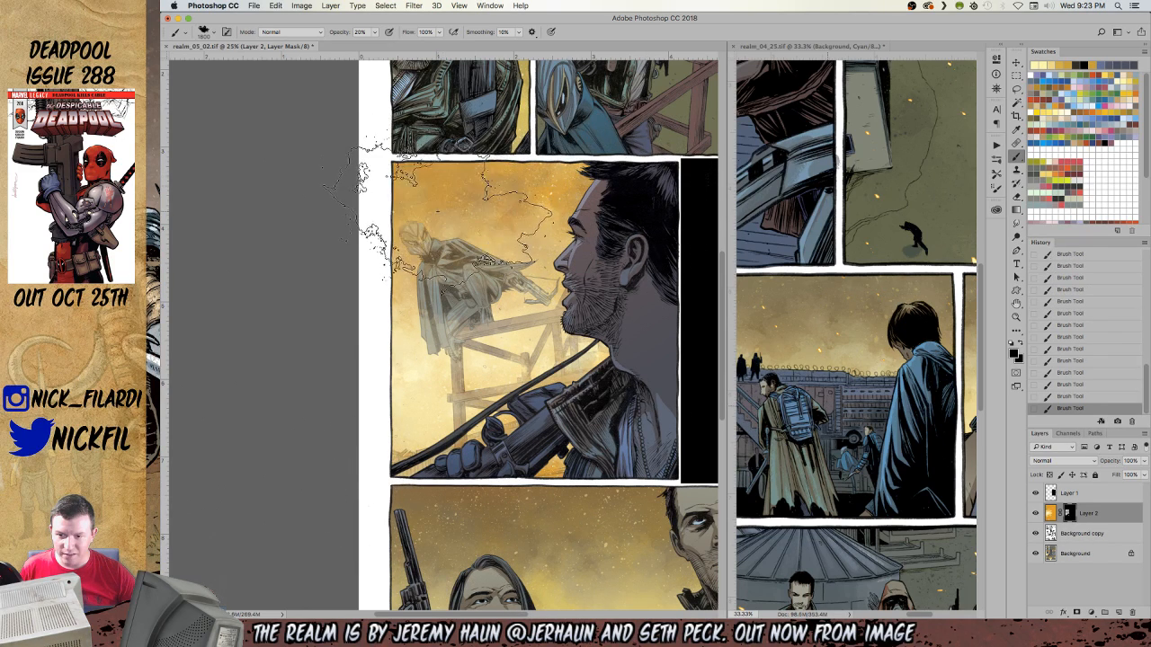
{"action": "left_click", "coordinate": [453, 209]}
Apply Hue/Saturation to Layer 2's artwork with Hue -3 and Lightness +33.
{"action": "left_click", "coordinate": [1105, 514]}
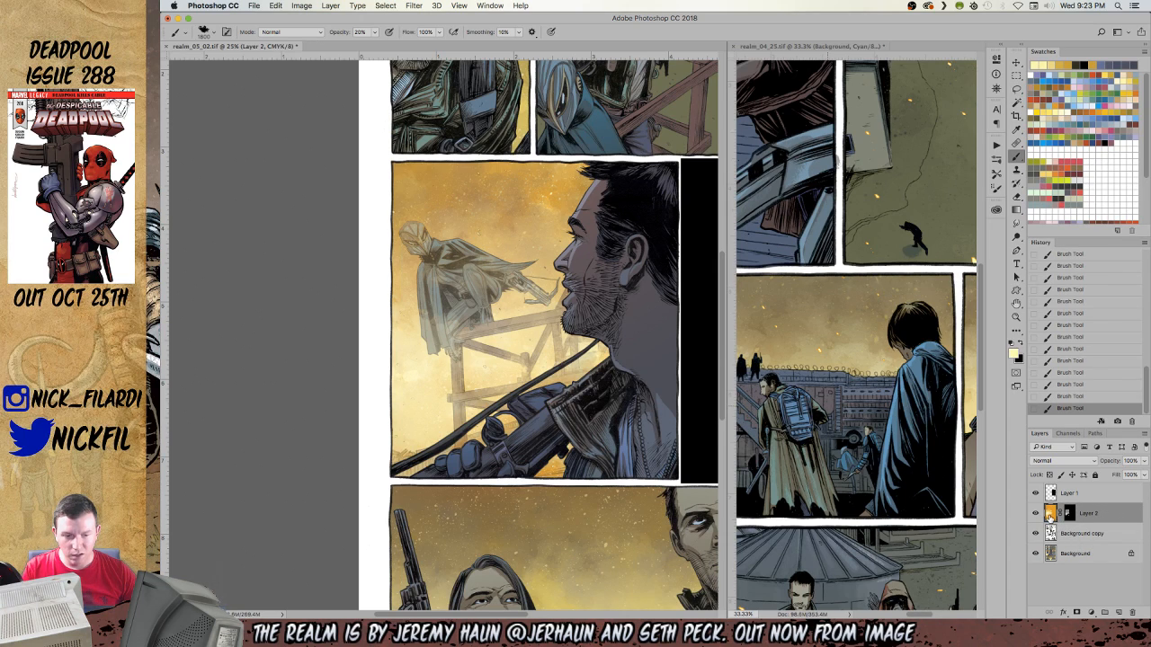
{"action": "key", "text": "super+u"}
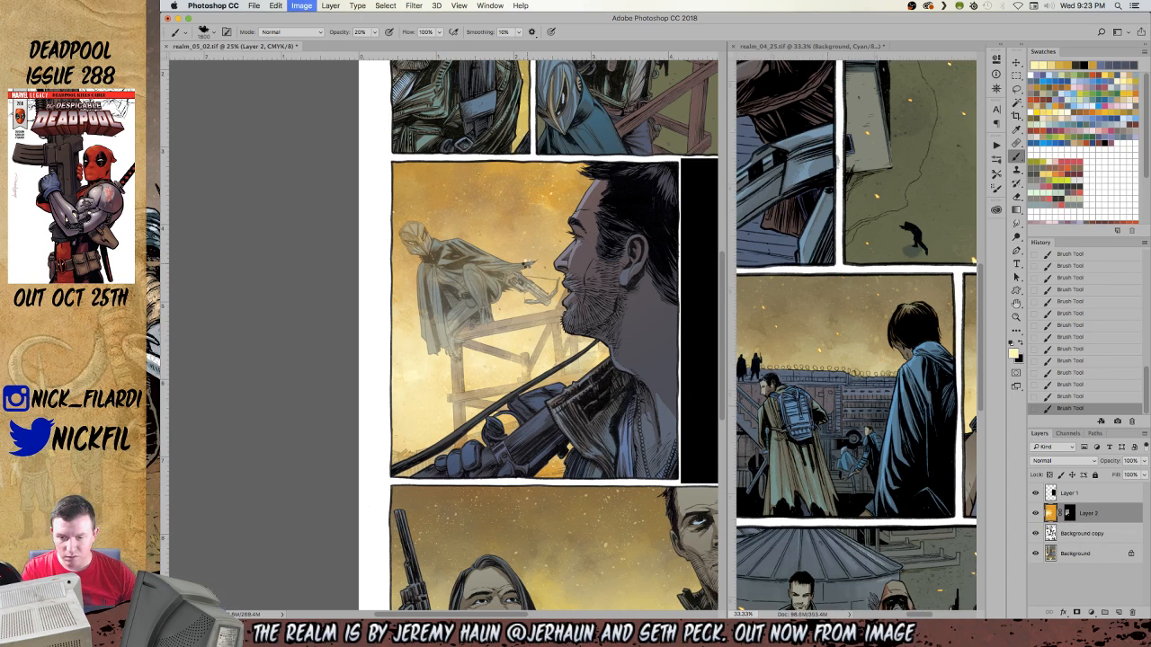
{"action": "key", "text": "super+z"}
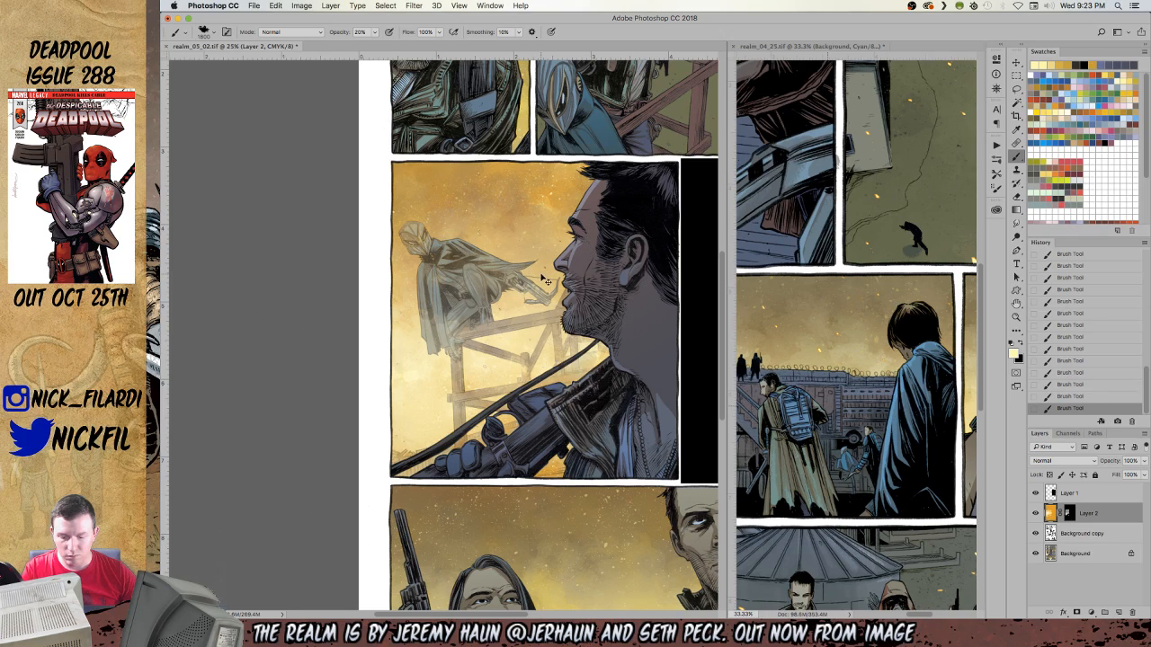
{"action": "key", "text": "super+u"}
{"action": "mouse_move", "coordinate": [905, 334]}
{"action": "left_mouse_down"}
{"action": "mouse_move", "coordinate": [894, 333]}
{"action": "mouse_move", "coordinate": [944, 334]}
{"action": "mouse_move", "coordinate": [908, 334]}
{"action": "left_mouse_up"}
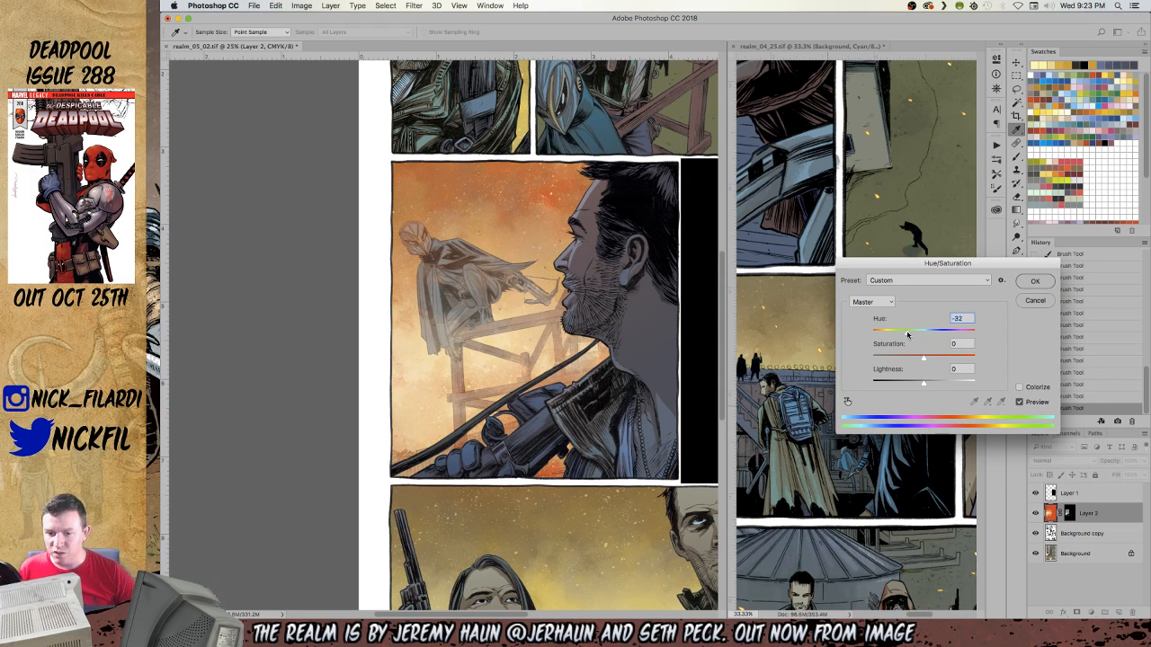
{"action": "left_click_drag", "start_coordinate": [908, 334], "coordinate": [921, 335]}
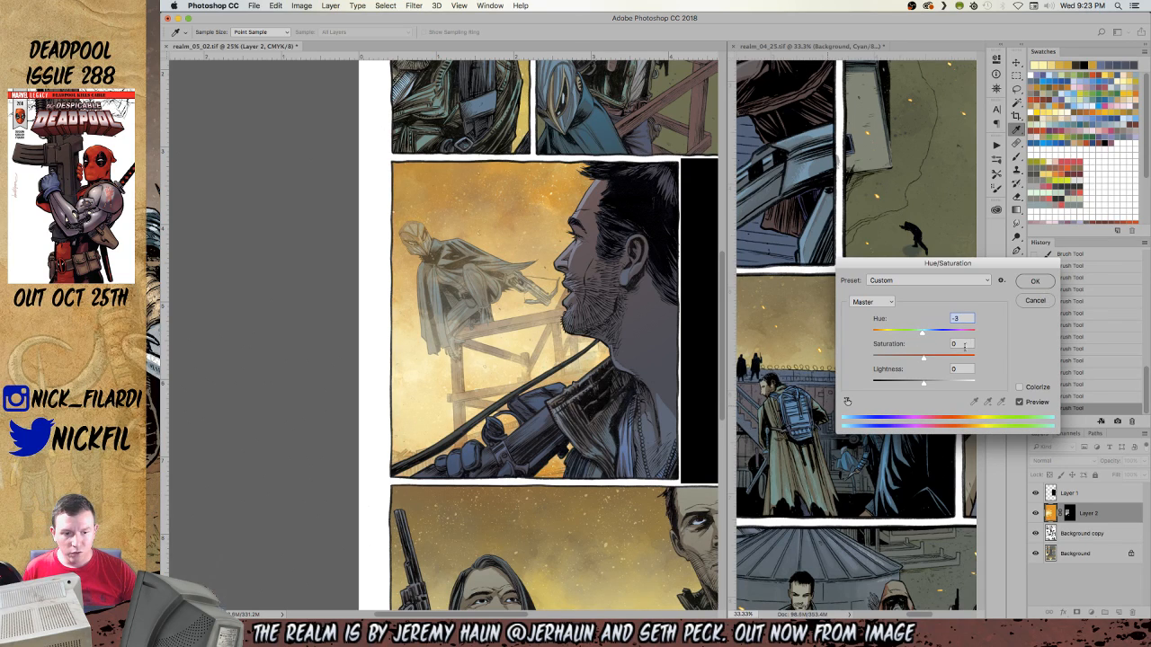
{"action": "left_click_drag", "start_coordinate": [934, 386], "coordinate": [942, 386]}
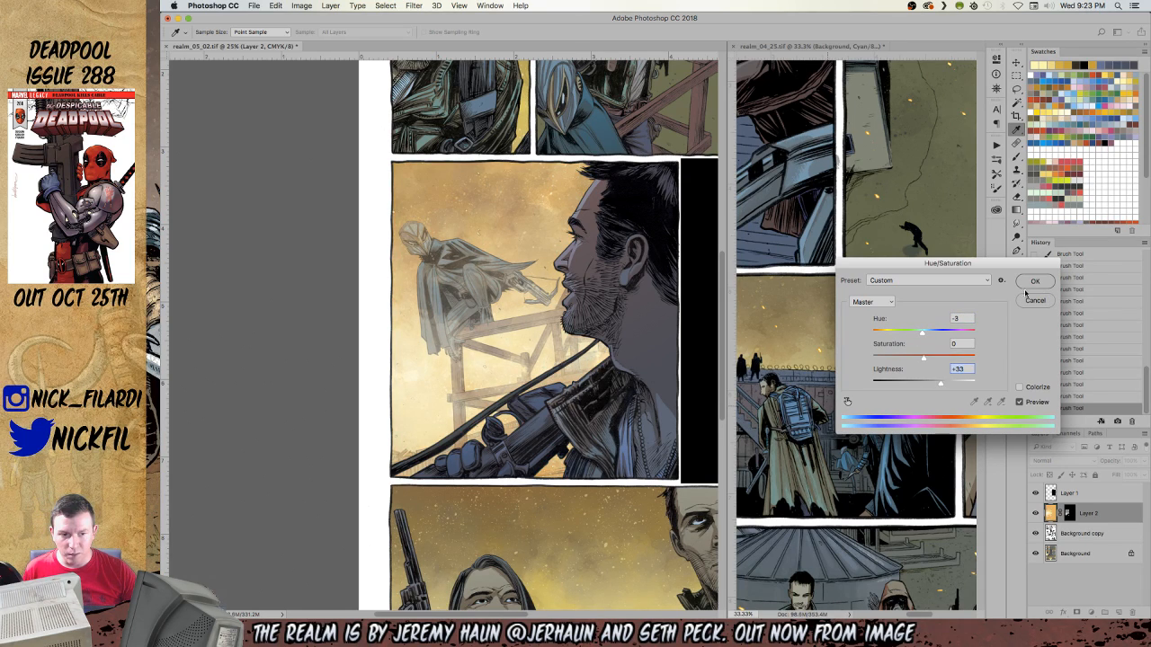
{"action": "key", "text": "Return"}
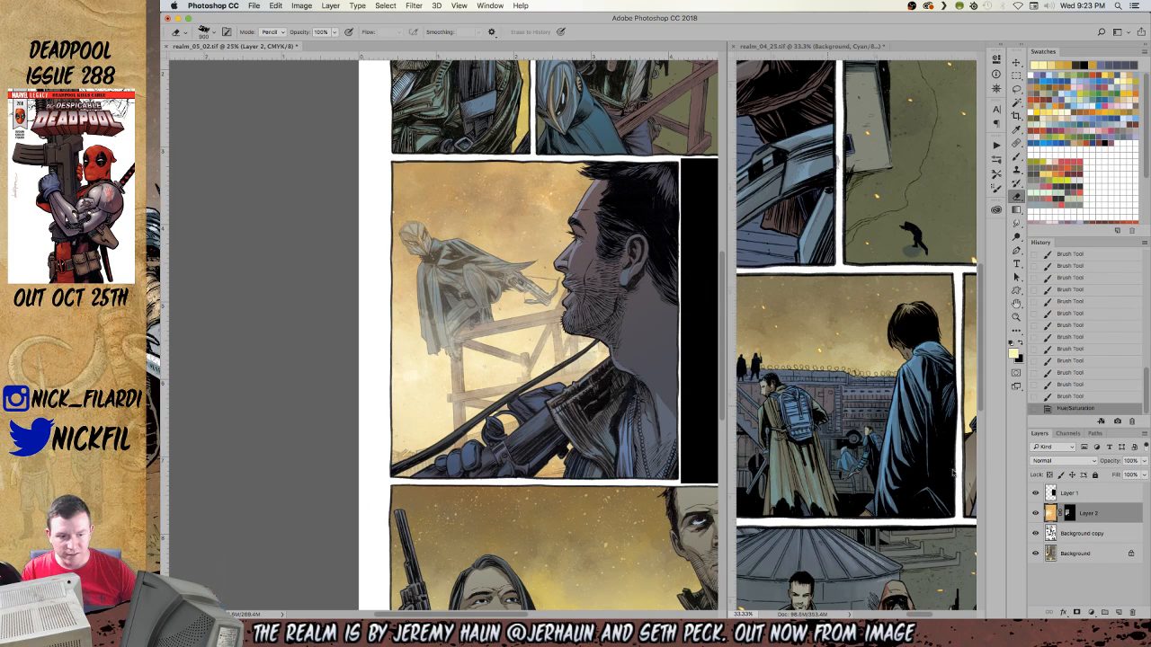
Display Layer 2's mask alone, brush black cloud texture over its upper sky area at 20% opacity, and return to the composite with Background active.
{"action": "key", "text": "b"}
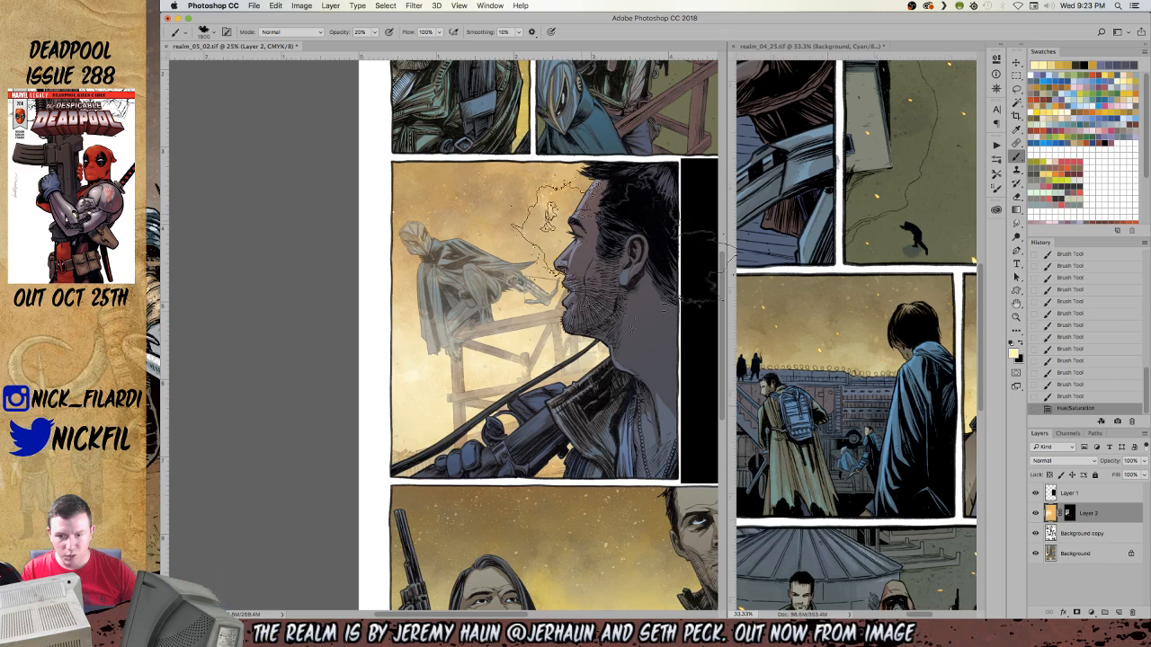
{"action": "left_click", "coordinate": [1068, 515], "text": "alt"}
{"action": "mouse_move", "coordinate": [470, 183]}
{"action": "left_mouse_down"}
{"action": "mouse_move", "coordinate": [597, 200]}
{"action": "mouse_move", "coordinate": [519, 109]}
{"action": "mouse_move", "coordinate": [578, 193]}
{"action": "mouse_move", "coordinate": [403, 146]}
{"action": "mouse_move", "coordinate": [430, 276]}
{"action": "mouse_move", "coordinate": [499, 298]}
{"action": "left_mouse_up"}
{"action": "mouse_move", "coordinate": [504, 296]}
{"action": "left_mouse_down"}
{"action": "mouse_move", "coordinate": [572, 270]}
{"action": "mouse_move", "coordinate": [594, 278]}
{"action": "left_mouse_up"}
{"action": "mouse_move", "coordinate": [592, 270]}
{"action": "left_mouse_down"}
{"action": "mouse_move", "coordinate": [594, 174]}
{"action": "mouse_move", "coordinate": [379, 220]}
{"action": "left_mouse_up"}
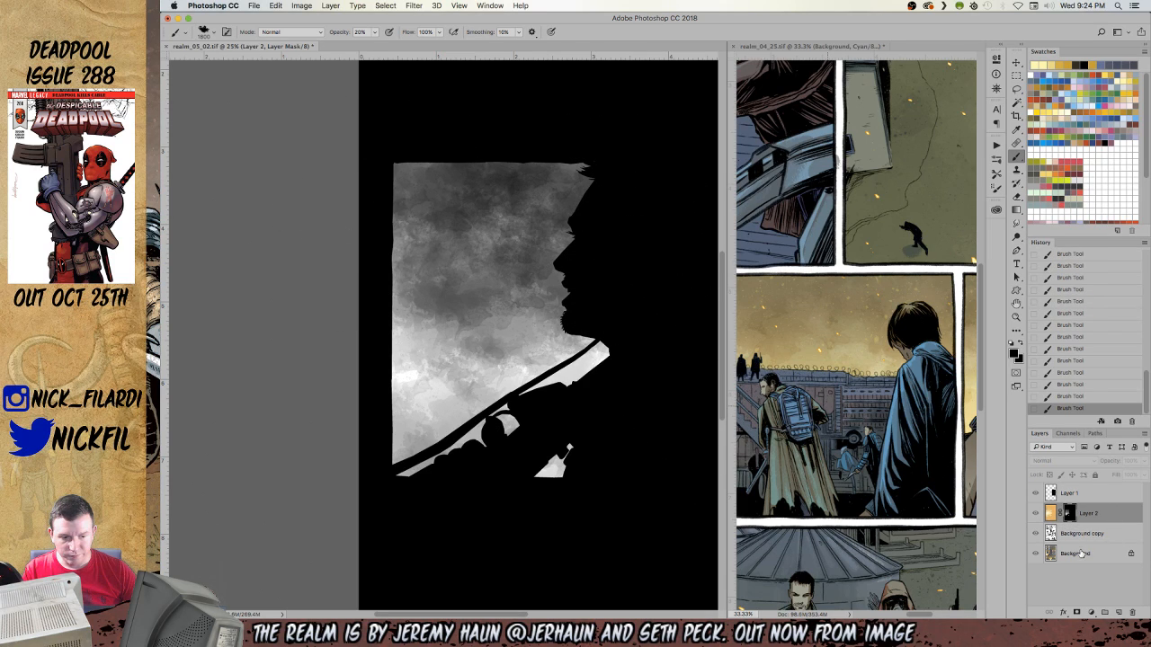
{"action": "left_click", "coordinate": [1082, 553]}
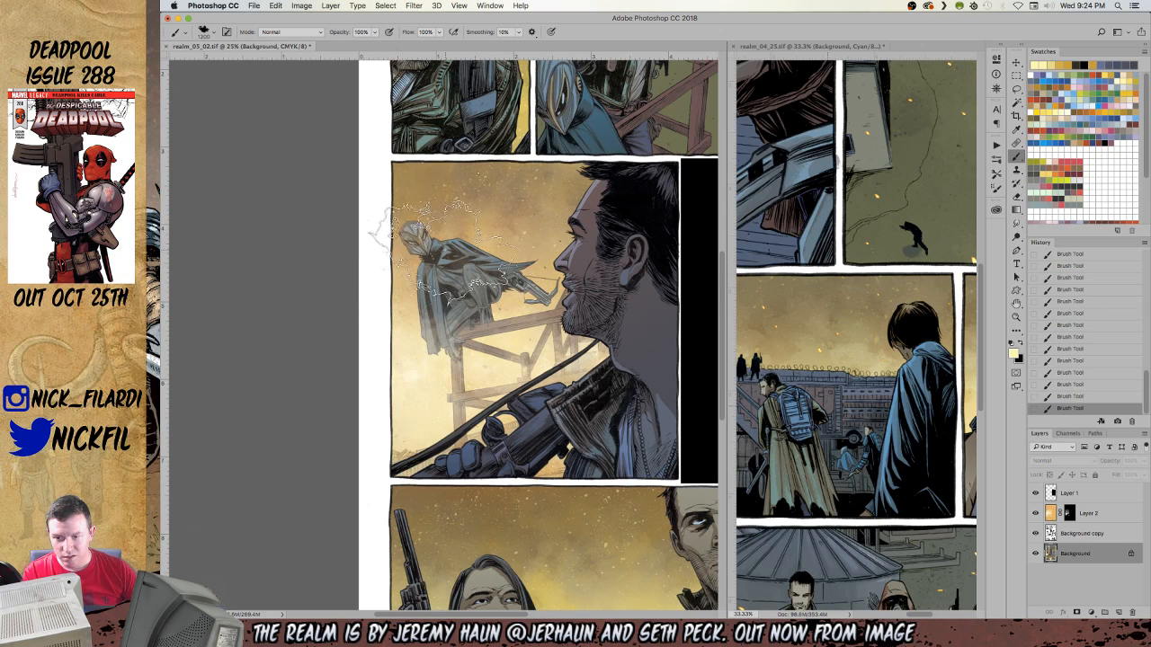
Inspect Layer 2's mask, then dab black on it at 100% opacity with the 900 px cloud brush over the figure's head, cape and crossbow.
{"action": "left_click", "coordinate": [1090, 517]}
{"action": "left_click", "coordinate": [1069, 515], "text": "alt"}
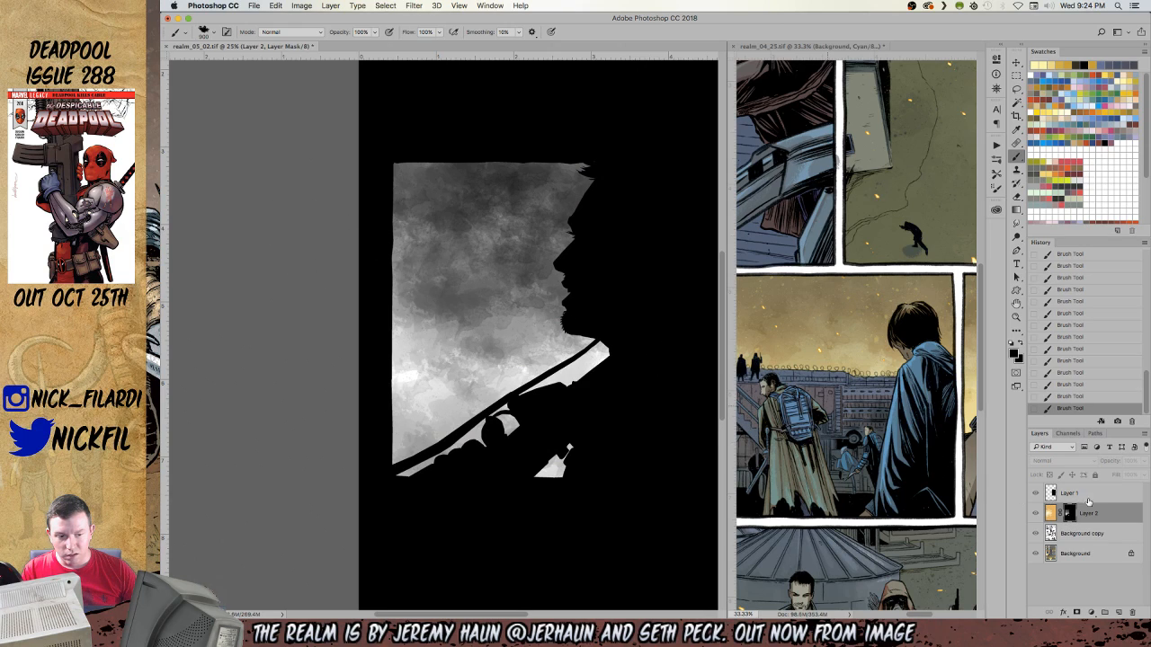
{"action": "left_click", "coordinate": [1069, 515], "text": "alt"}
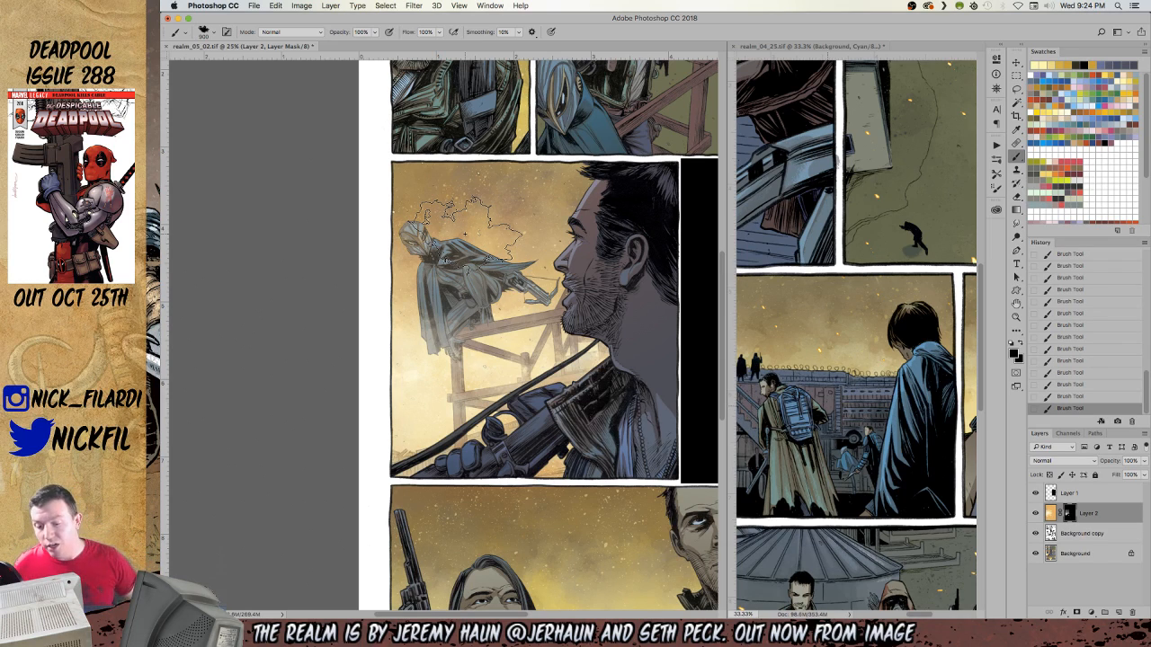
{"action": "left_click", "coordinate": [429, 227]}
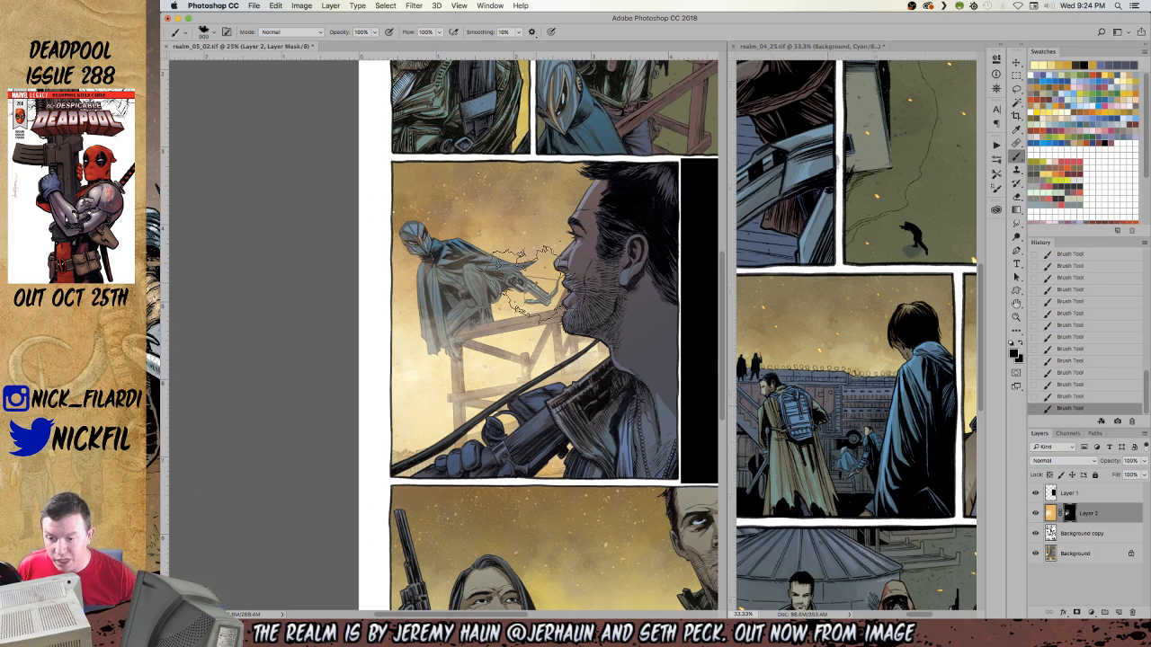
{"action": "left_click", "coordinate": [505, 257]}
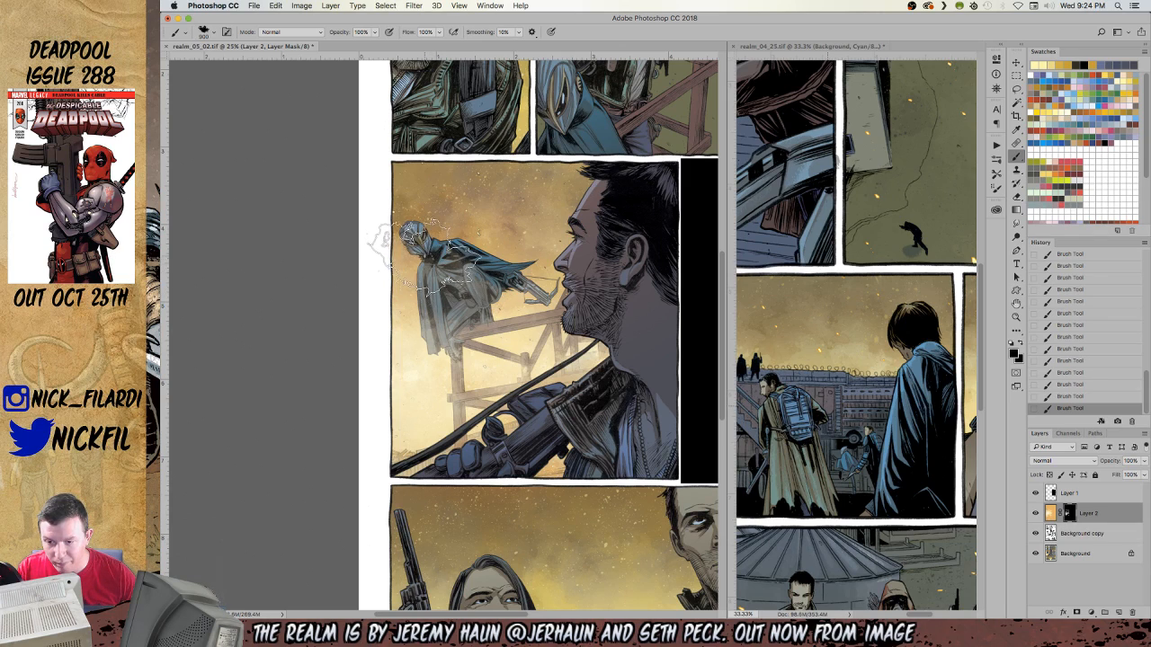
{"action": "left_click", "coordinate": [421, 260]}
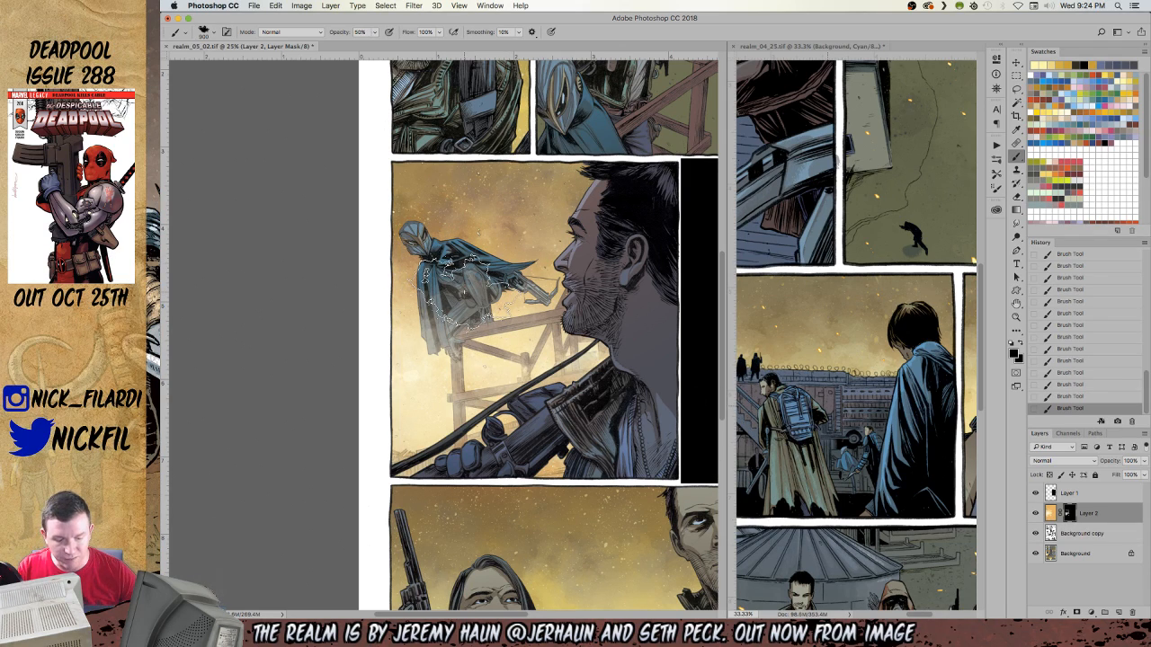
Dab black at 50% opacity on Layer 2's mask over the figure's legs, the lower cloak and the panel's lower edge.
{"action": "left_click", "coordinate": [472, 290]}
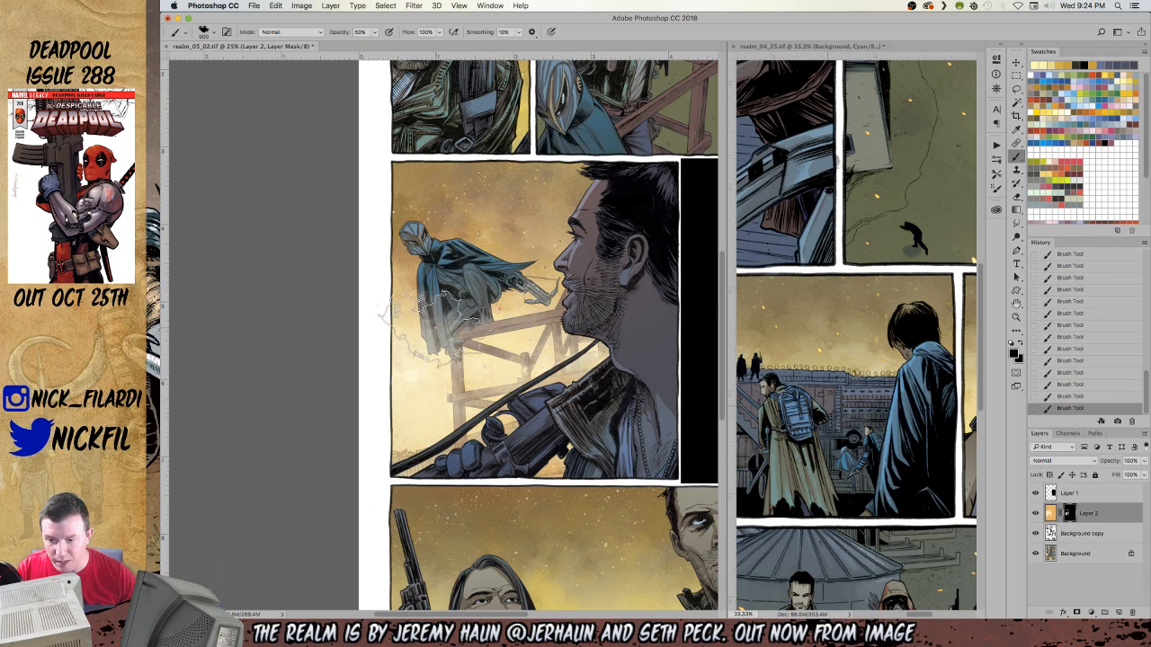
{"action": "left_click", "coordinate": [435, 331]}
{"action": "left_click", "coordinate": [453, 433]}
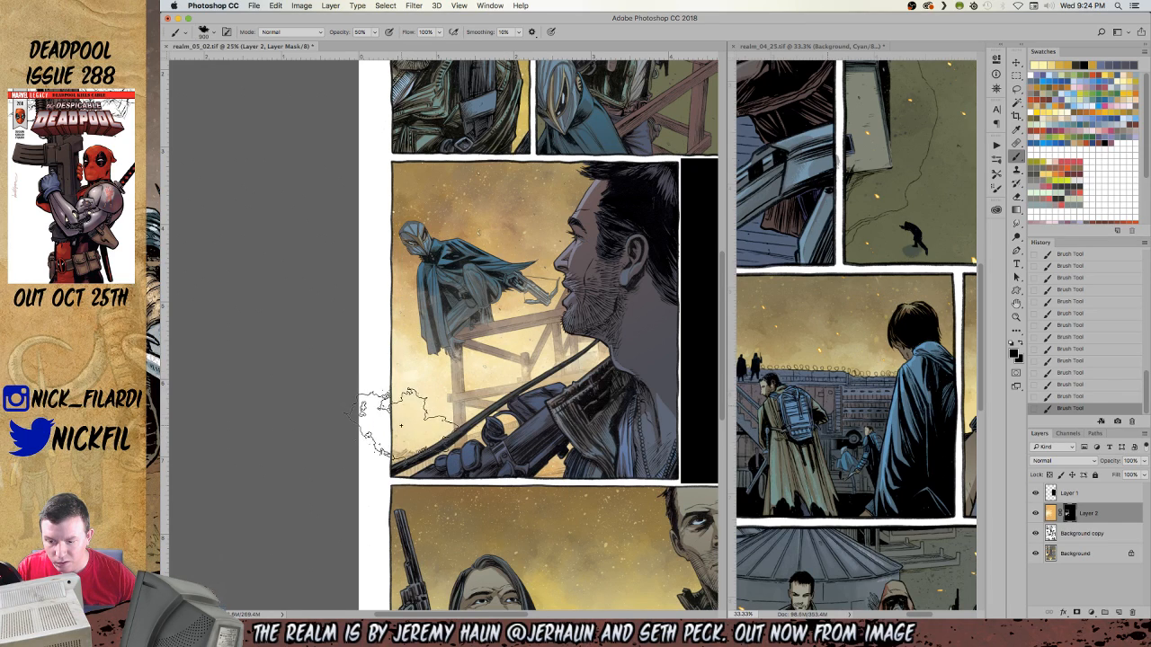
{"action": "left_click", "coordinate": [530, 448]}
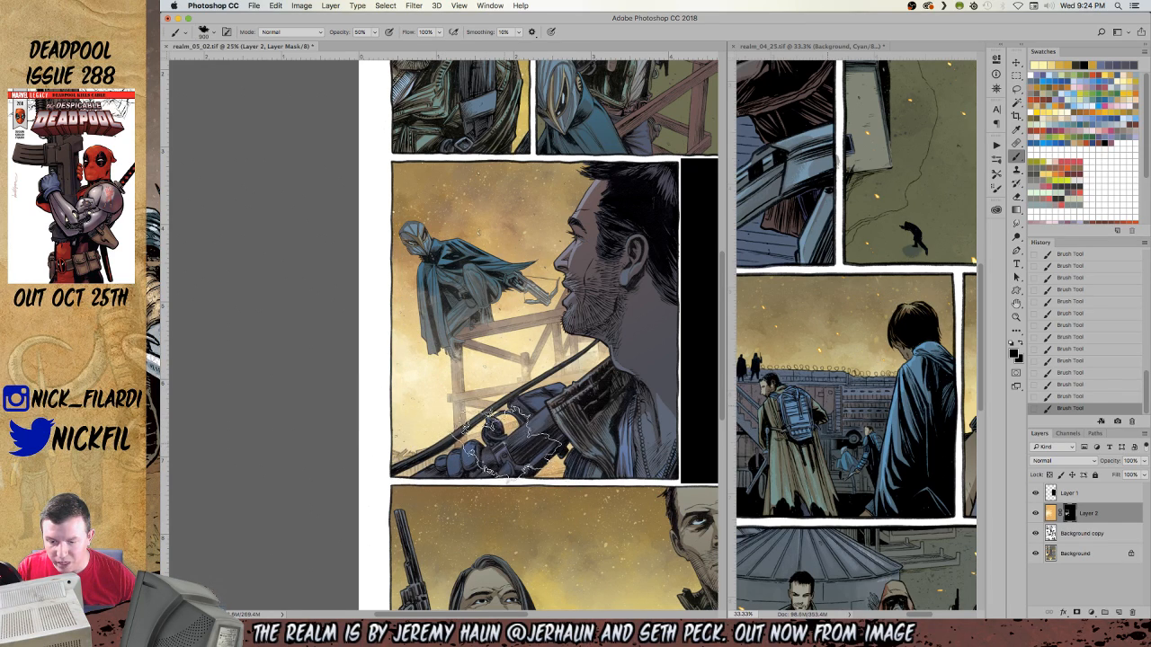
Lasso the scaffold's main posts and crossbeams behind the man's face, overlapping his chin and the rifle.
{"action": "key", "text": "z"}
{"action": "left_click", "coordinate": [534, 344]}
{"action": "left_click", "coordinate": [534, 344]}
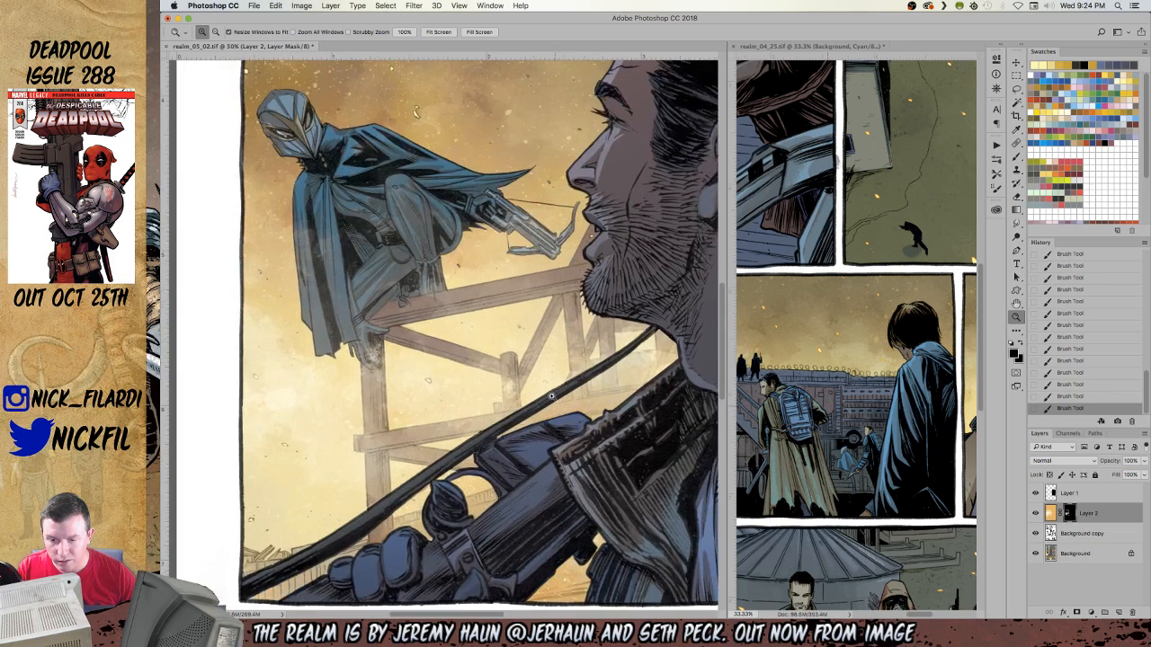
{"action": "left_click_drag", "start_coordinate": [702, 434], "coordinate": [592, 412]}
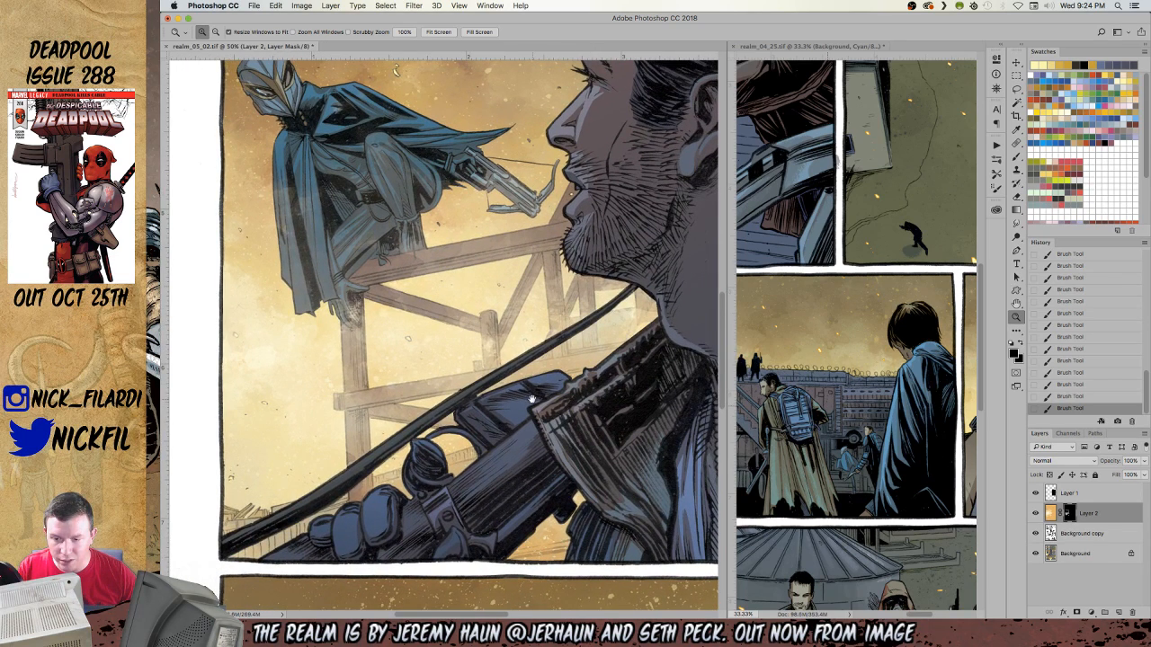
{"action": "key", "text": "l"}
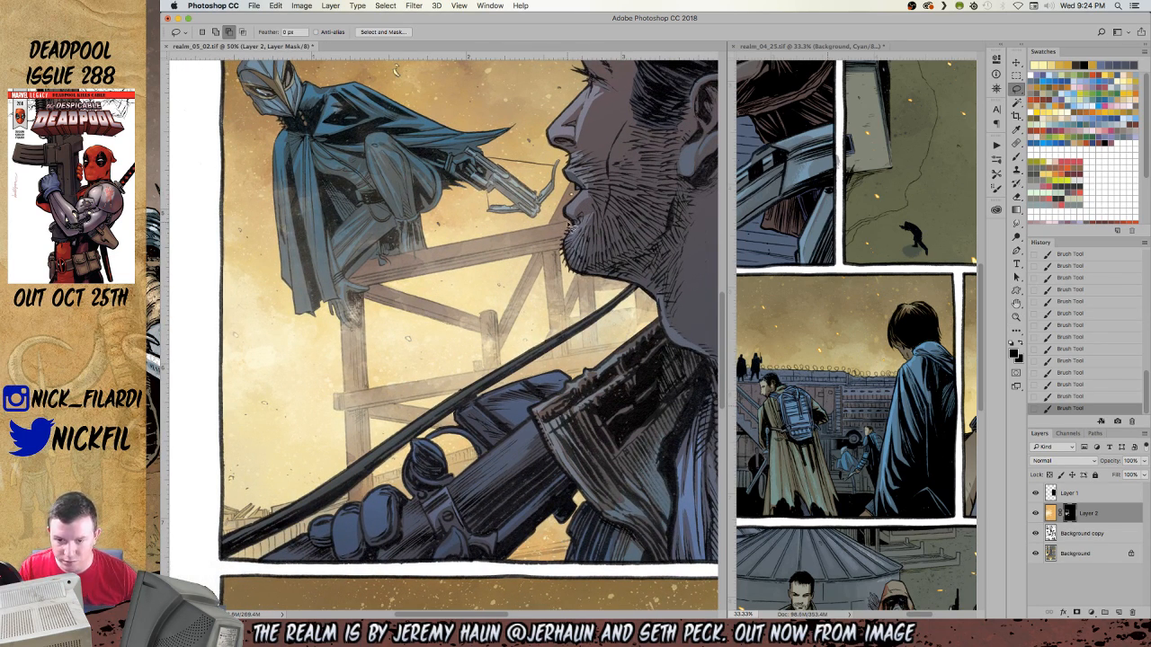
{"action": "mouse_move", "coordinate": [543, 235]}
{"action": "left_mouse_down"}
{"action": "mouse_move", "coordinate": [346, 270]}
{"action": "mouse_move", "coordinate": [339, 532]}
{"action": "mouse_move", "coordinate": [362, 553]}
{"action": "mouse_move", "coordinate": [378, 544]}
{"action": "mouse_move", "coordinate": [354, 282]}
{"action": "mouse_move", "coordinate": [369, 293]}
{"action": "mouse_move", "coordinate": [518, 272]}
{"action": "mouse_move", "coordinate": [612, 241]}
{"action": "mouse_move", "coordinate": [608, 252]}
{"action": "left_mouse_up"}
{"action": "mouse_move", "coordinate": [528, 397]}
{"action": "left_mouse_down"}
{"action": "mouse_move", "coordinate": [643, 352]}
{"action": "mouse_move", "coordinate": [654, 360]}
{"action": "mouse_move", "coordinate": [349, 418]}
{"action": "mouse_move", "coordinate": [342, 398]}
{"action": "left_mouse_up"}
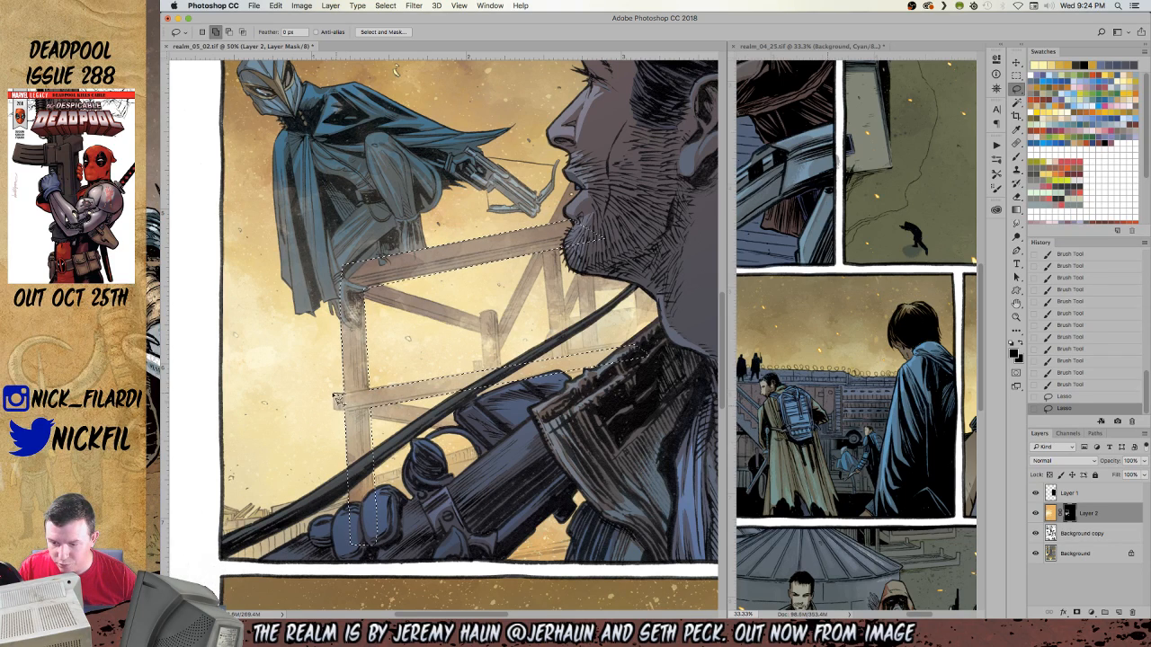
{"action": "left_click_drag", "start_coordinate": [365, 387], "coordinate": [347, 357]}
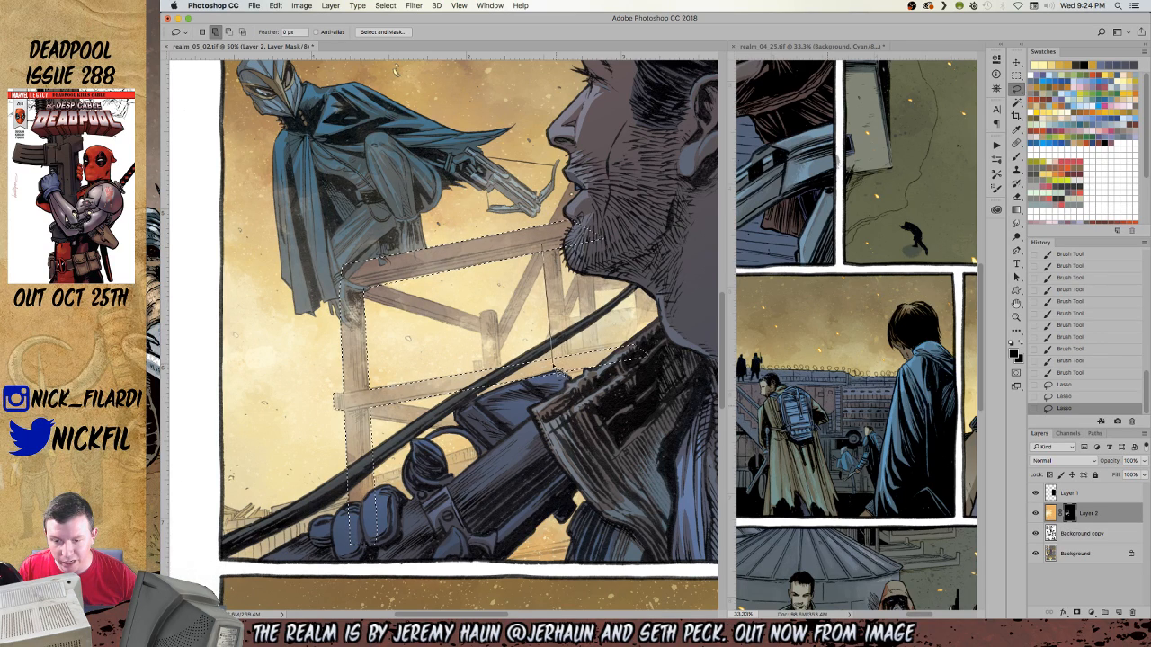
{"action": "left_click_drag", "start_coordinate": [563, 246], "coordinate": [551, 239]}
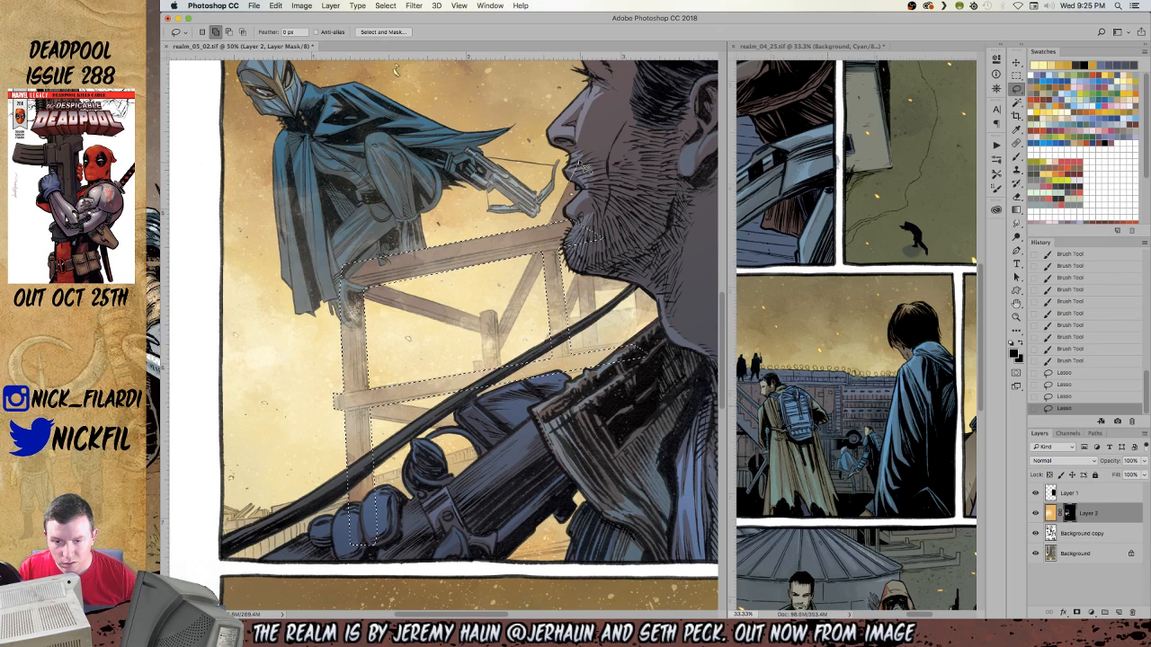
{"action": "left_click_drag", "start_coordinate": [585, 233], "coordinate": [586, 241]}
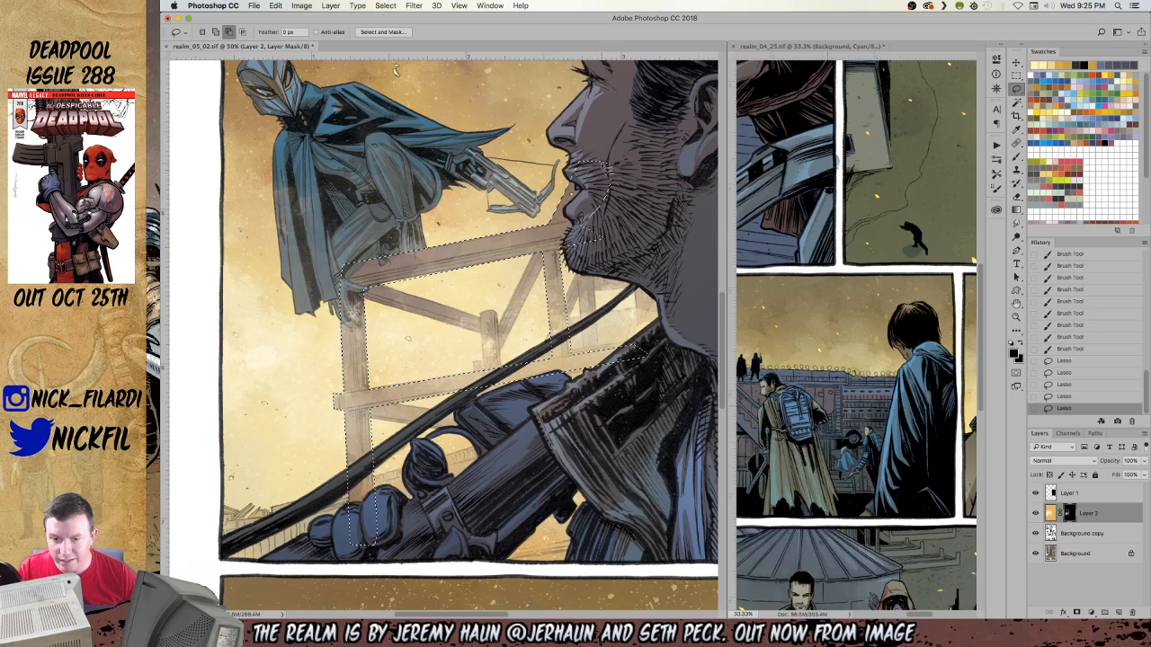
Subtract the black foreground silhouette in Layer 2's mask from the scaffold selection with the Magic Wand at tolerance 5, and return to Layer 2's artwork.
{"action": "key", "text": "w"}
{"action": "key", "text": "super+2"}
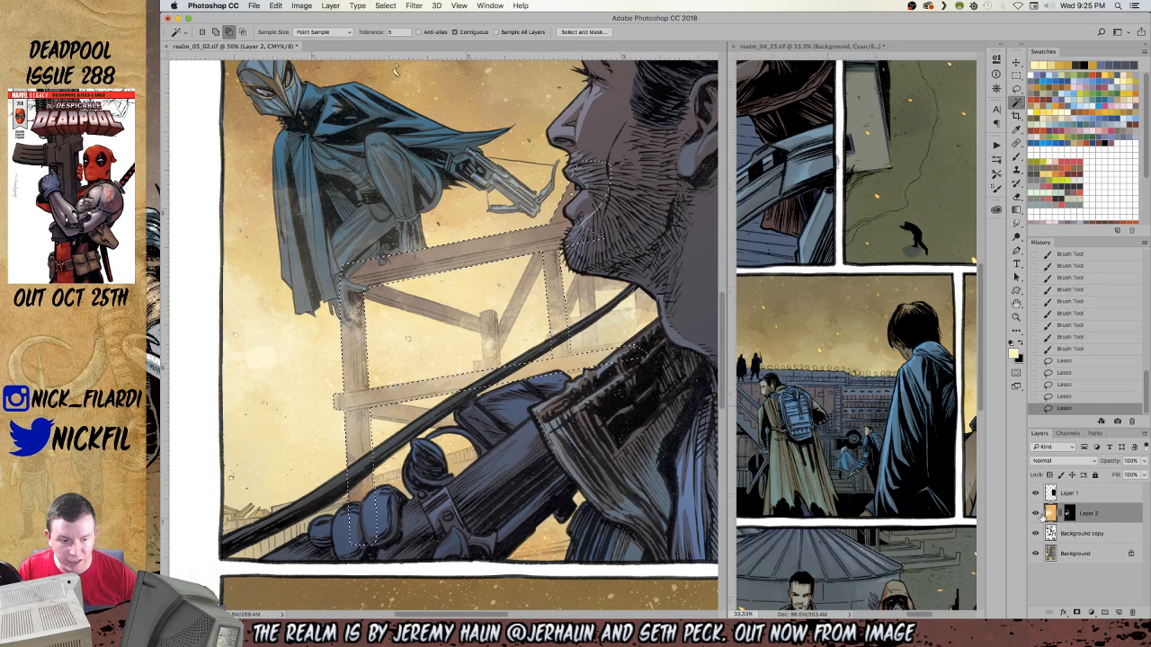
{"action": "left_click", "coordinate": [1070, 513], "text": "alt"}
{"action": "left_click", "coordinate": [616, 220], "text": "alt"}
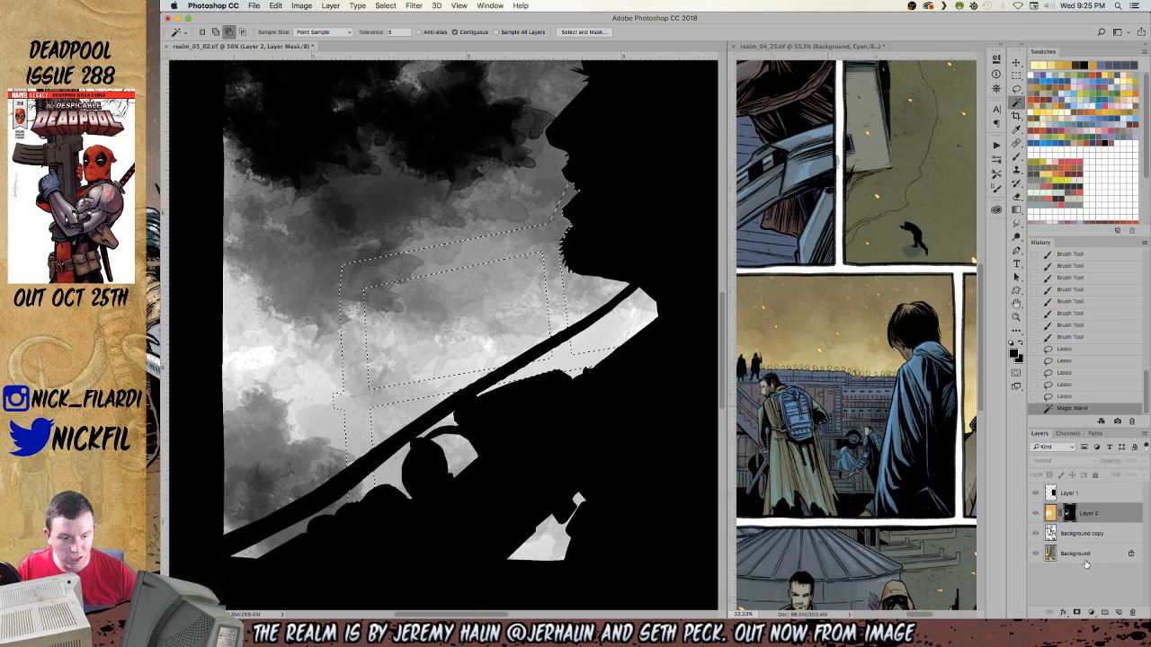
{"action": "left_click", "coordinate": [1072, 514], "text": "alt"}
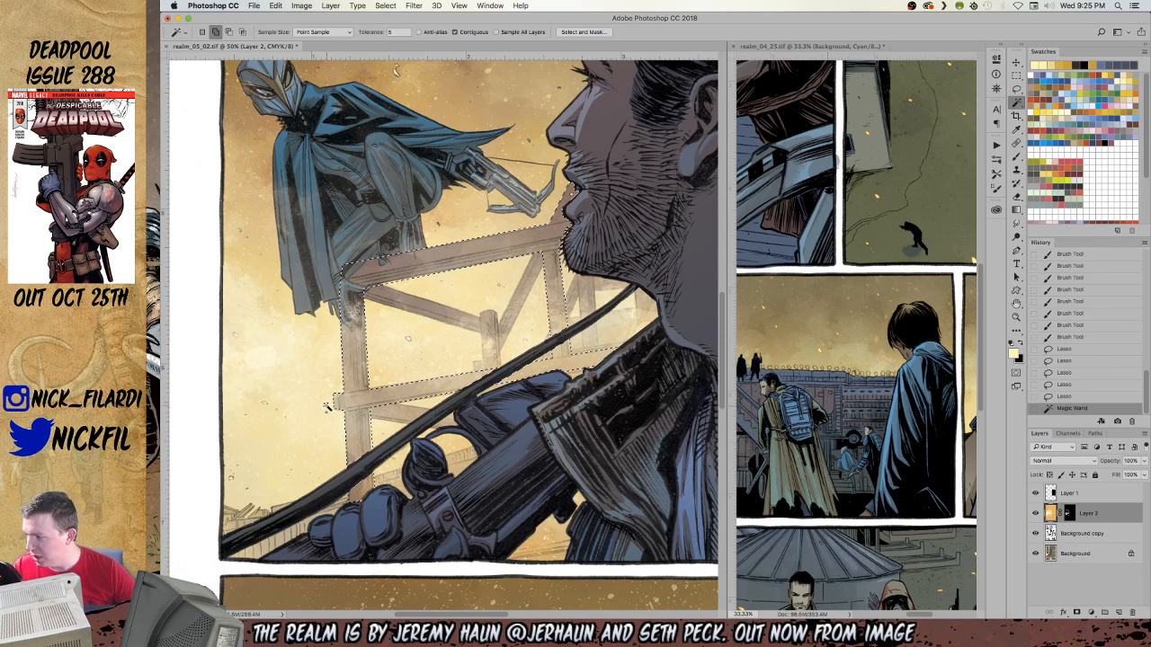
Brush pale yellow at 50% opacity on Layer 2's artwork inside the scaffold selection, along the upper crossbeam.
{"action": "key", "text": "z"}
{"action": "left_click", "coordinate": [465, 352], "text": "alt"}
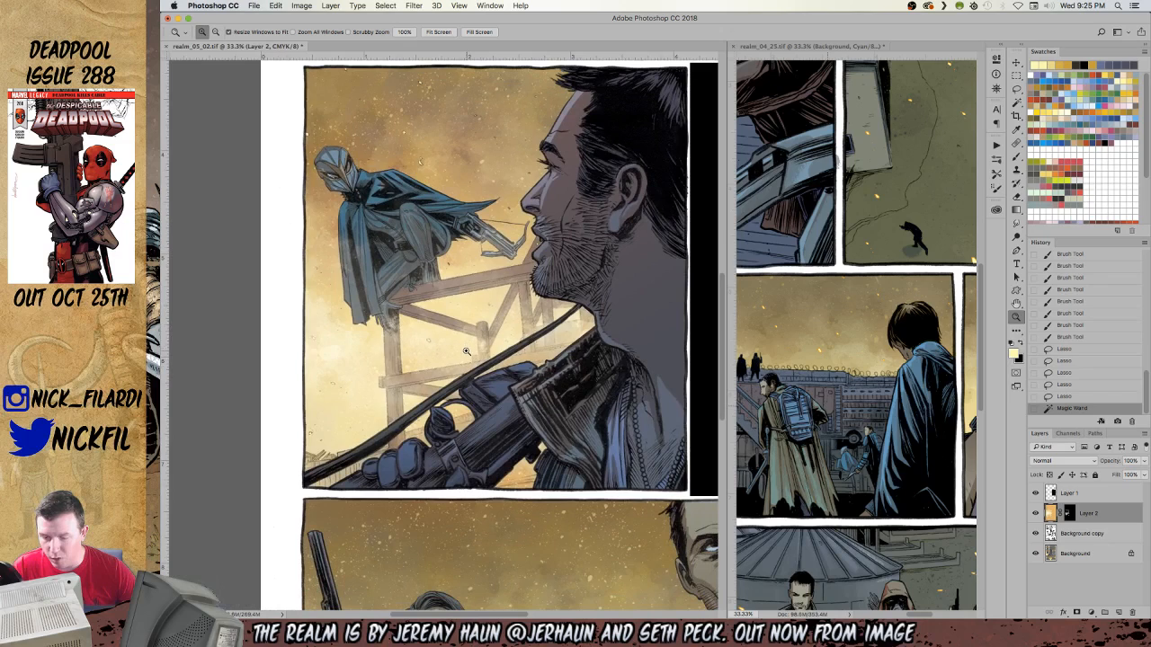
{"action": "key", "text": "b"}
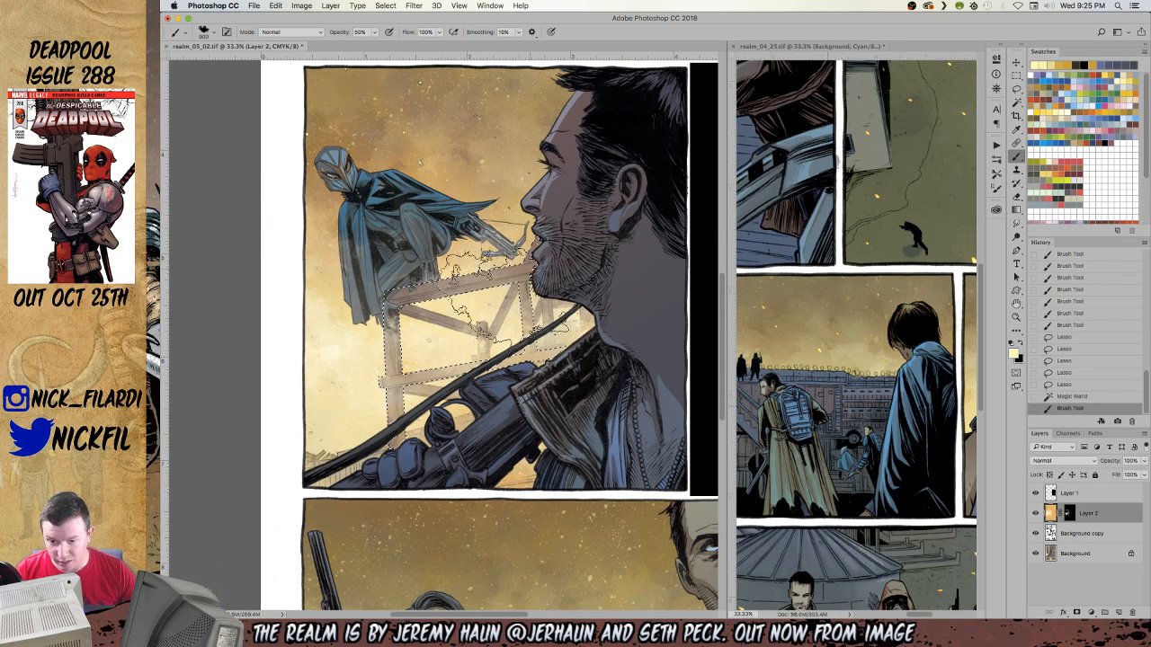
{"action": "mouse_move", "coordinate": [490, 270]}
{"action": "left_mouse_down"}
{"action": "mouse_move", "coordinate": [403, 279]}
{"action": "mouse_move", "coordinate": [394, 297]}
{"action": "mouse_move", "coordinate": [421, 260]}
{"action": "mouse_move", "coordinate": [539, 261]}
{"action": "mouse_move", "coordinate": [493, 261]}
{"action": "left_mouse_up"}
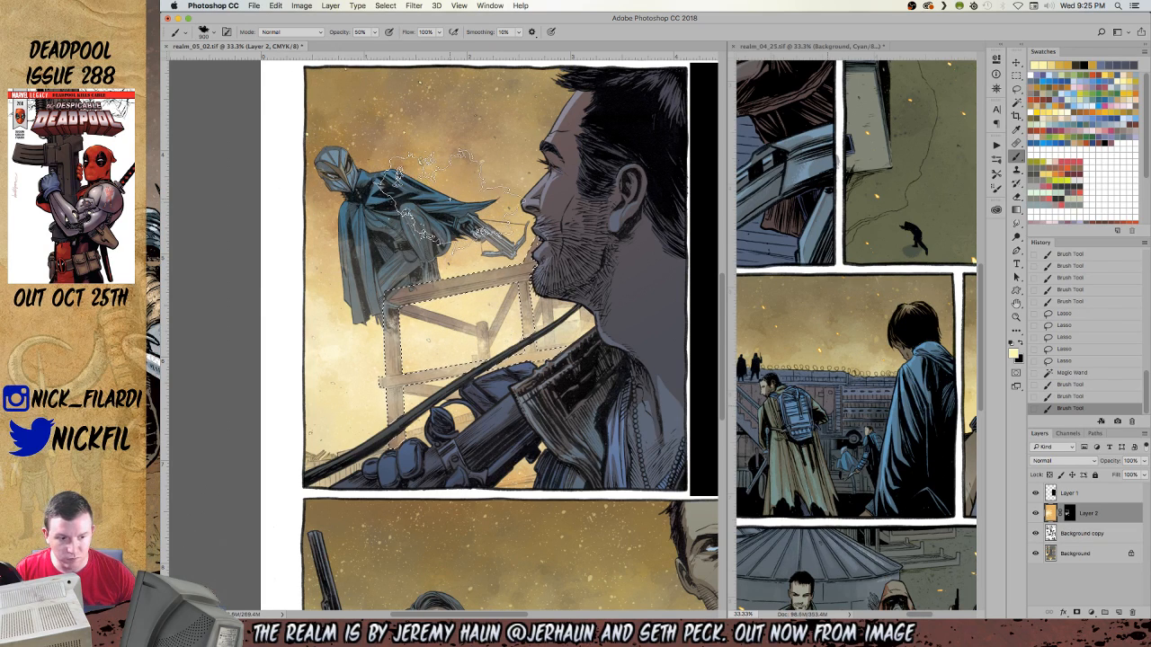
Dab black at 50% opacity on Layer 2's mask across the selected scaffold posts and crossbeams, and clear the selection.
{"action": "key", "text": "d"}
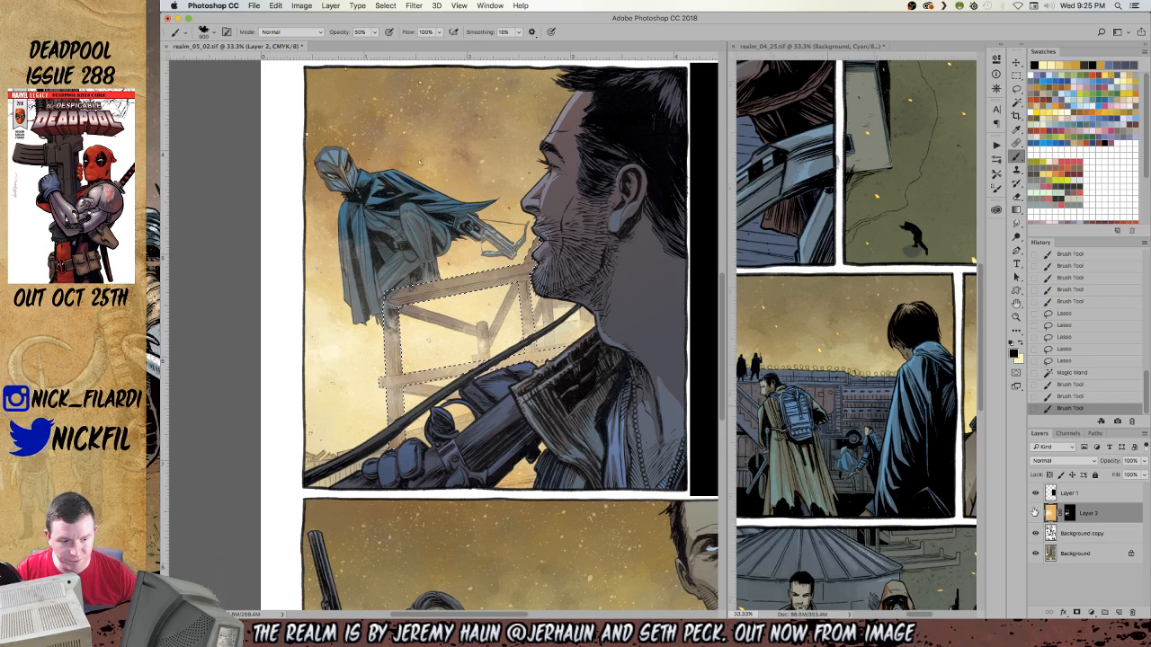
{"action": "left_click", "coordinate": [1070, 515], "text": "alt"}
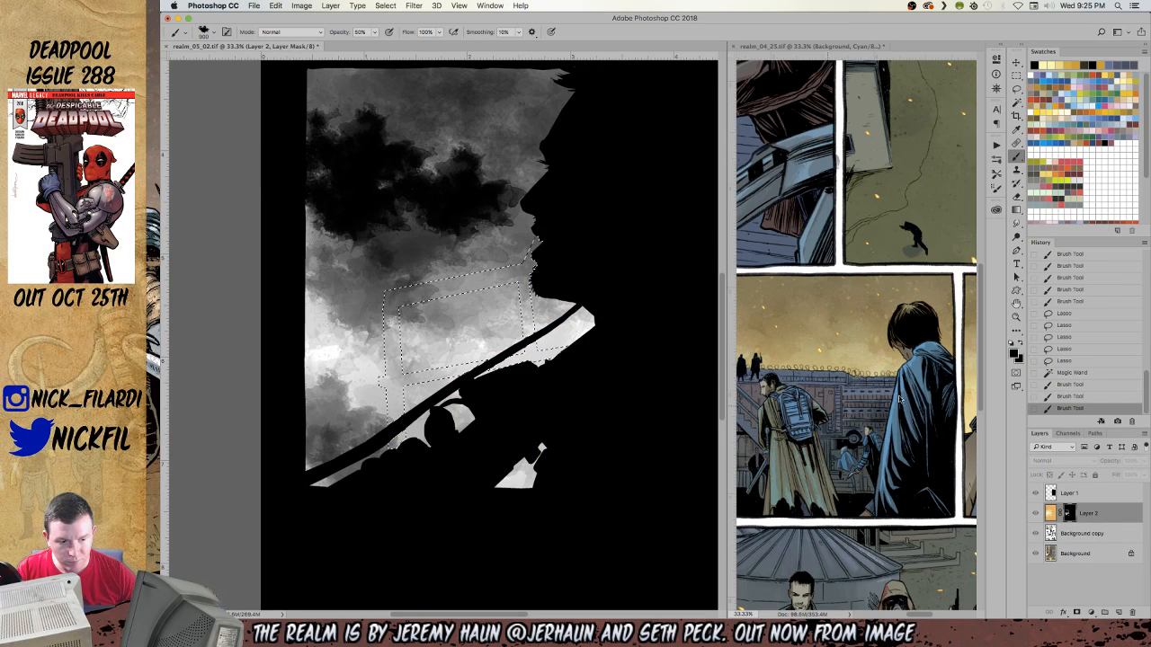
{"action": "left_click", "coordinate": [1072, 553]}
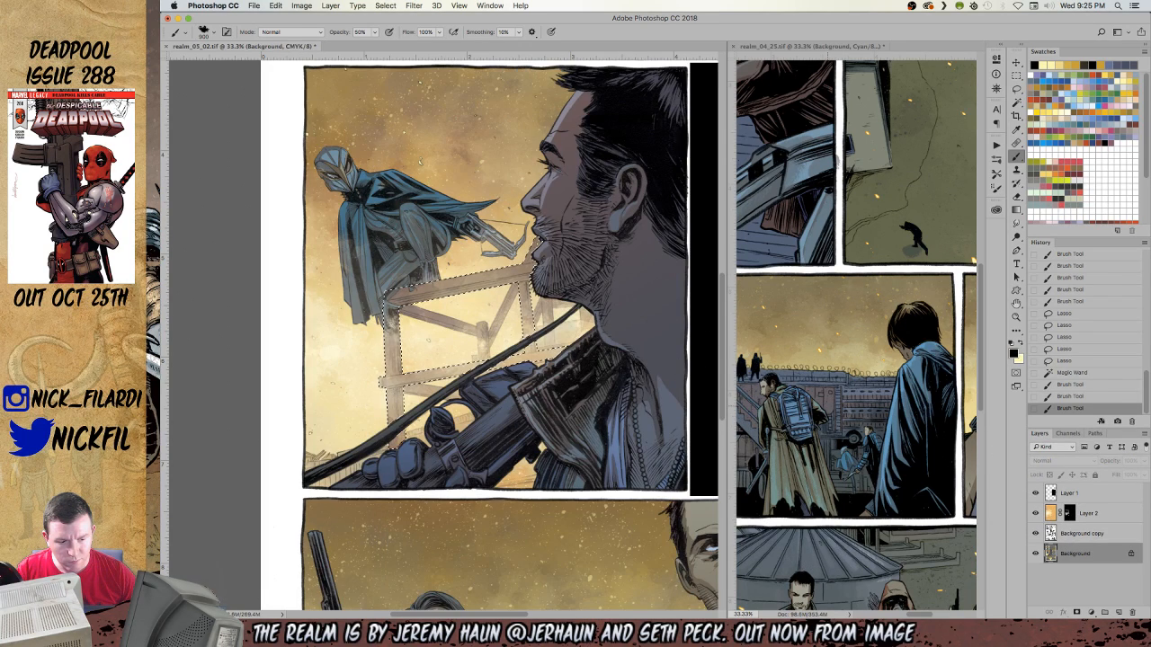
{"action": "left_click", "coordinate": [1070, 513]}
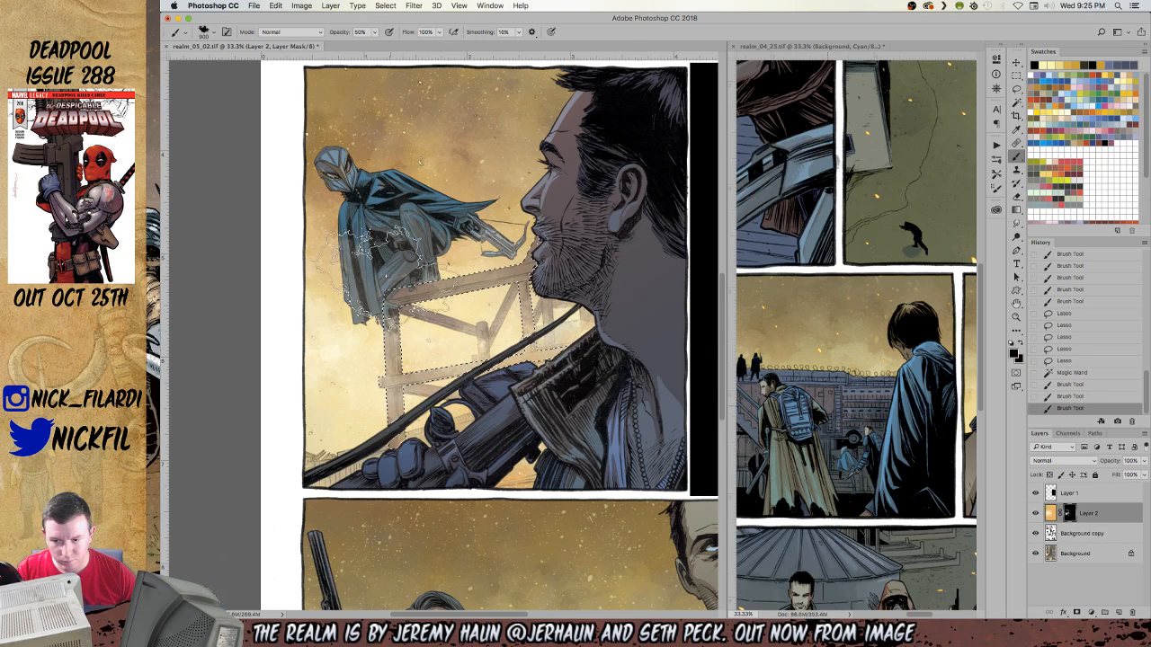
{"action": "left_click", "coordinate": [539, 218]}
{"action": "left_click", "coordinate": [414, 280]}
{"action": "left_click", "coordinate": [373, 349]}
{"action": "left_click", "coordinate": [373, 344]}
{"action": "left_click", "coordinate": [438, 364]}
{"action": "left_click", "coordinate": [347, 407]}
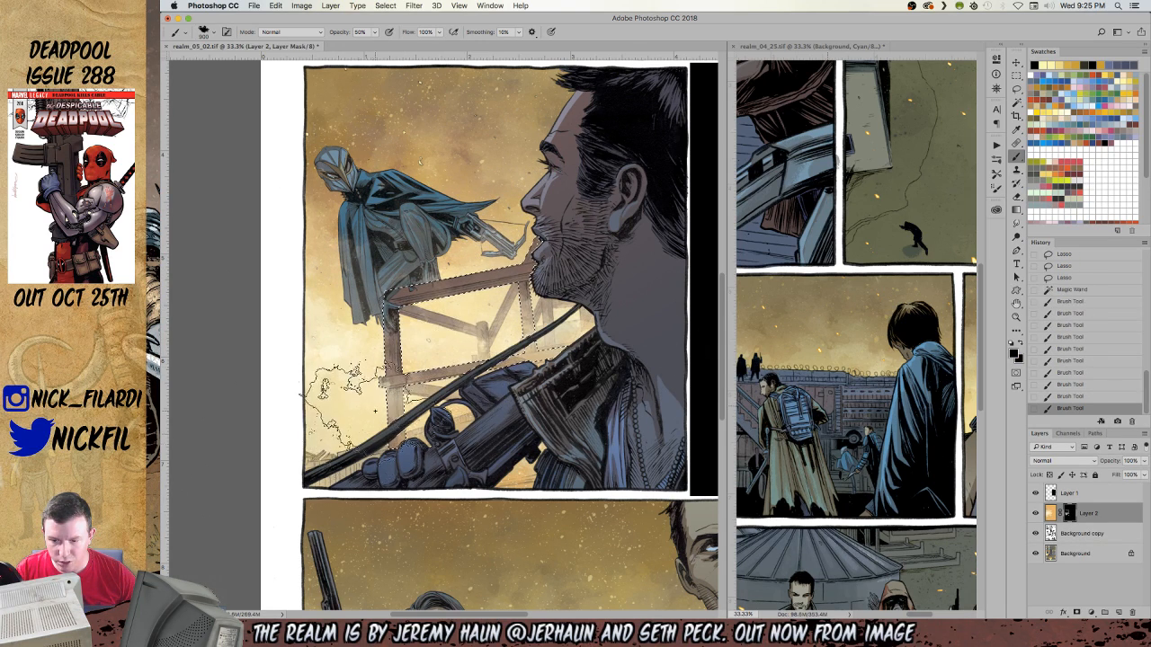
{"action": "left_click", "coordinate": [597, 345]}
{"action": "left_click", "coordinate": [486, 274]}
{"action": "left_click", "coordinate": [544, 278]}
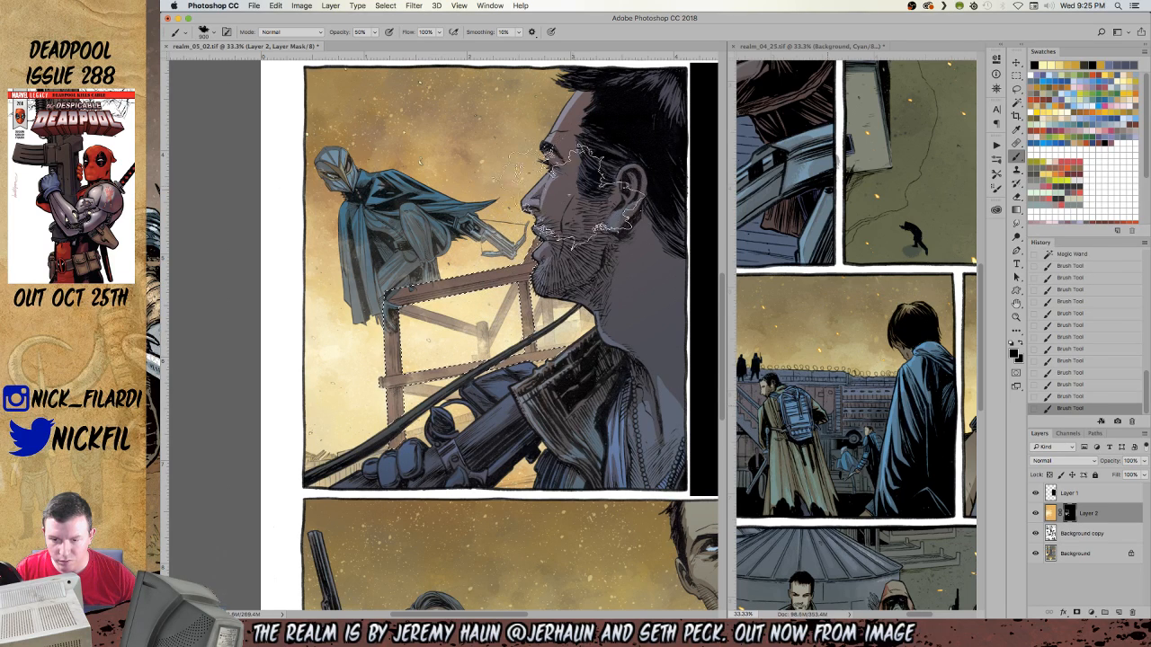
{"action": "key", "text": "alt+space"}
{"action": "left_click", "coordinate": [534, 234], "text": "alt"}
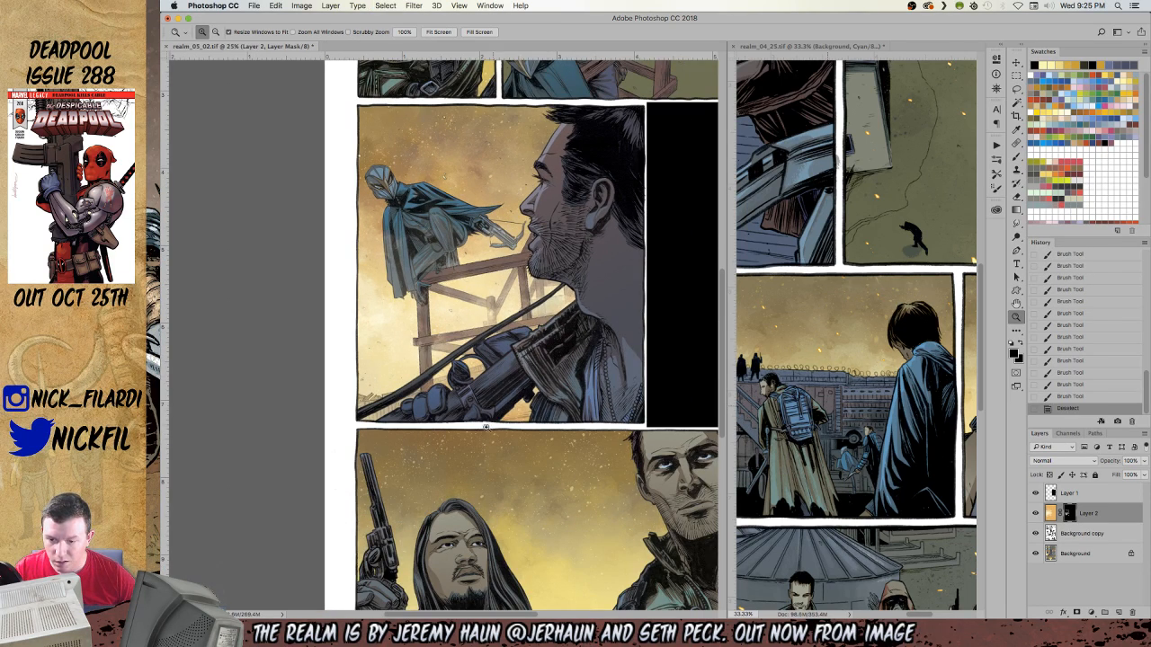
{"action": "left_click", "coordinate": [473, 348]}
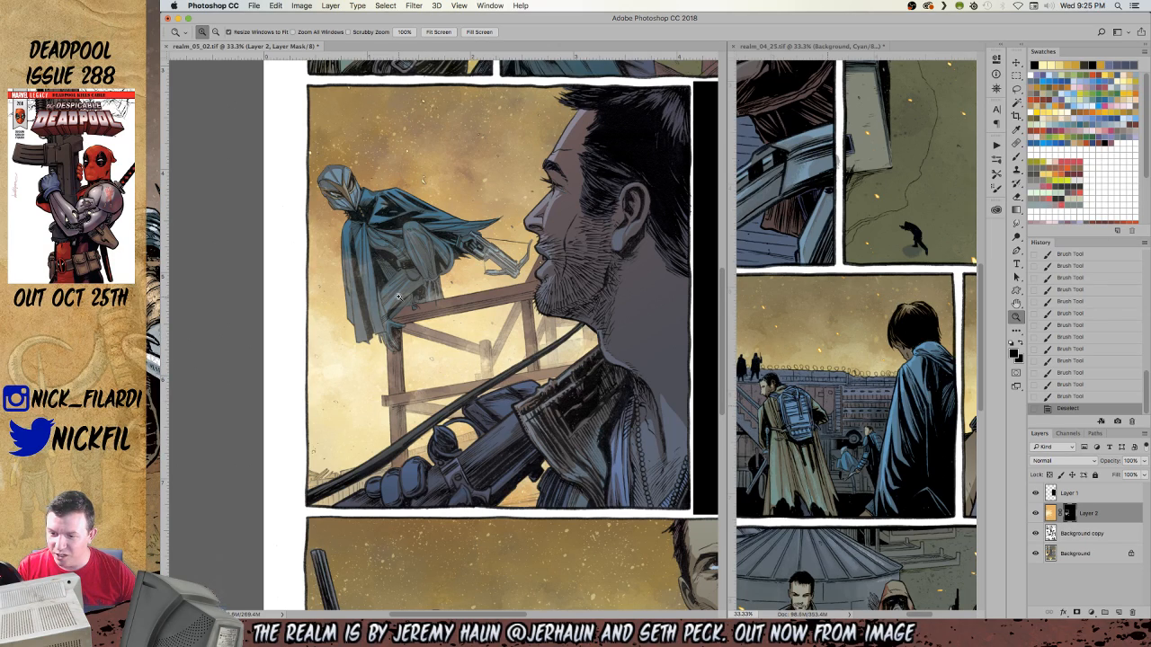
Dab black at 50% opacity on Layer 2's mask over the crouching figure's torso and legs, undoing and repainting the strokes.
{"action": "key", "text": "b"}
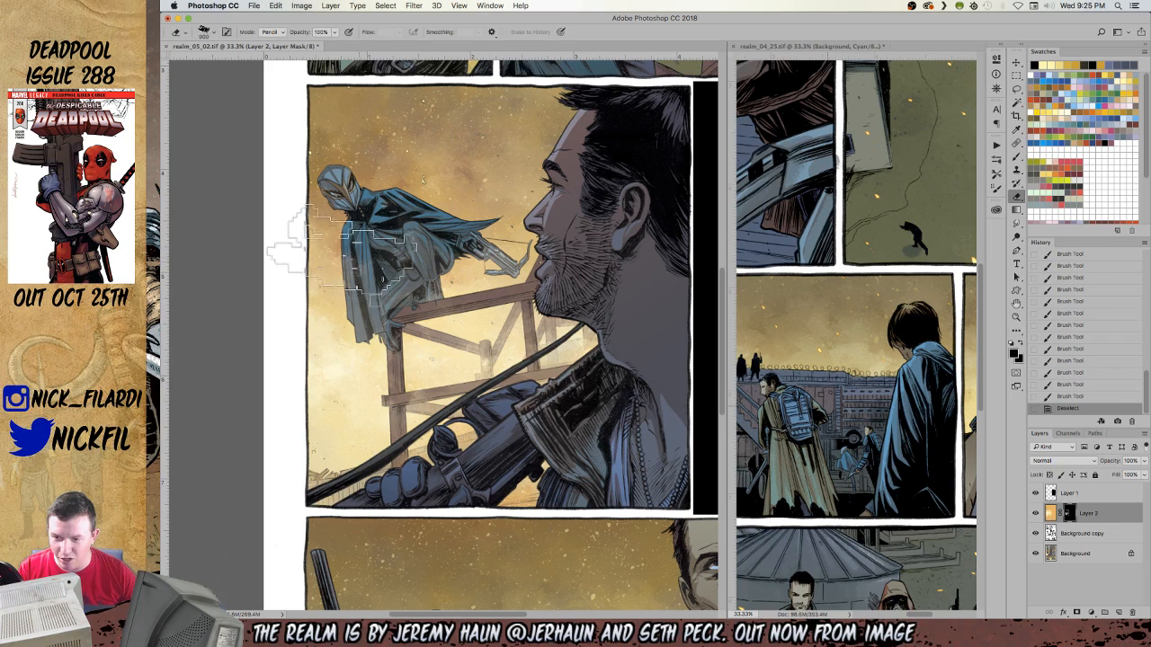
{"action": "key", "text": "5"}
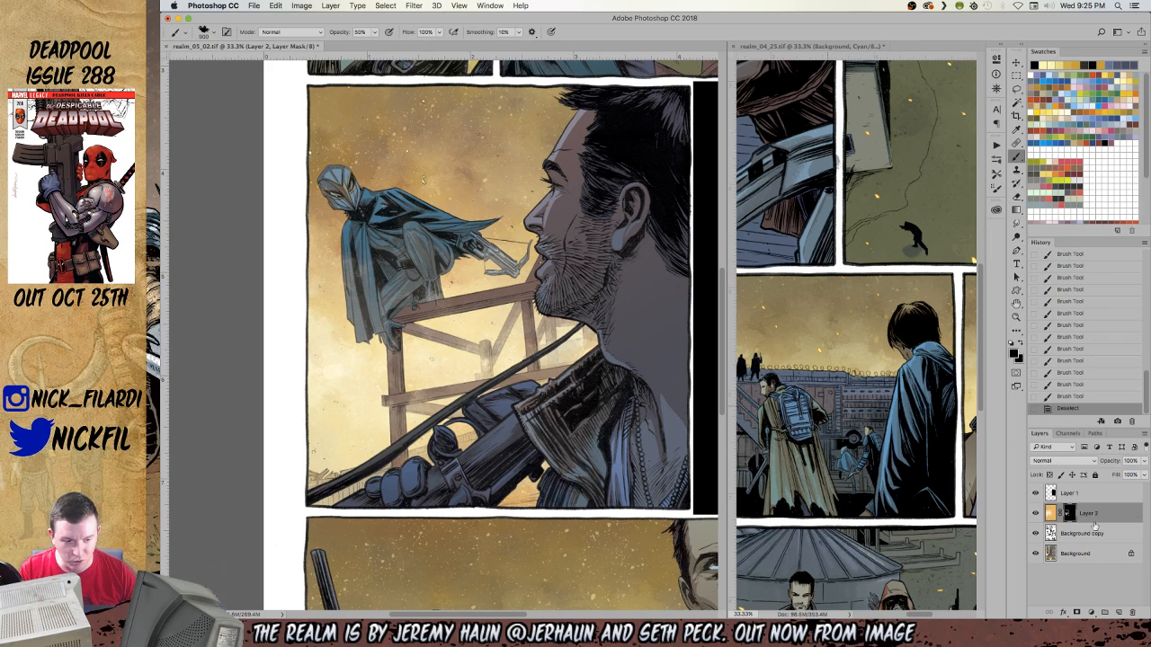
{"action": "mouse_move", "coordinate": [416, 248]}
{"action": "left_mouse_down"}
{"action": "mouse_move", "coordinate": [382, 277]}
{"action": "mouse_move", "coordinate": [352, 244]}
{"action": "left_mouse_up"}
{"action": "key", "text": "super+z"}
{"action": "left_click_drag", "start_coordinate": [398, 283], "coordinate": [384, 295]}
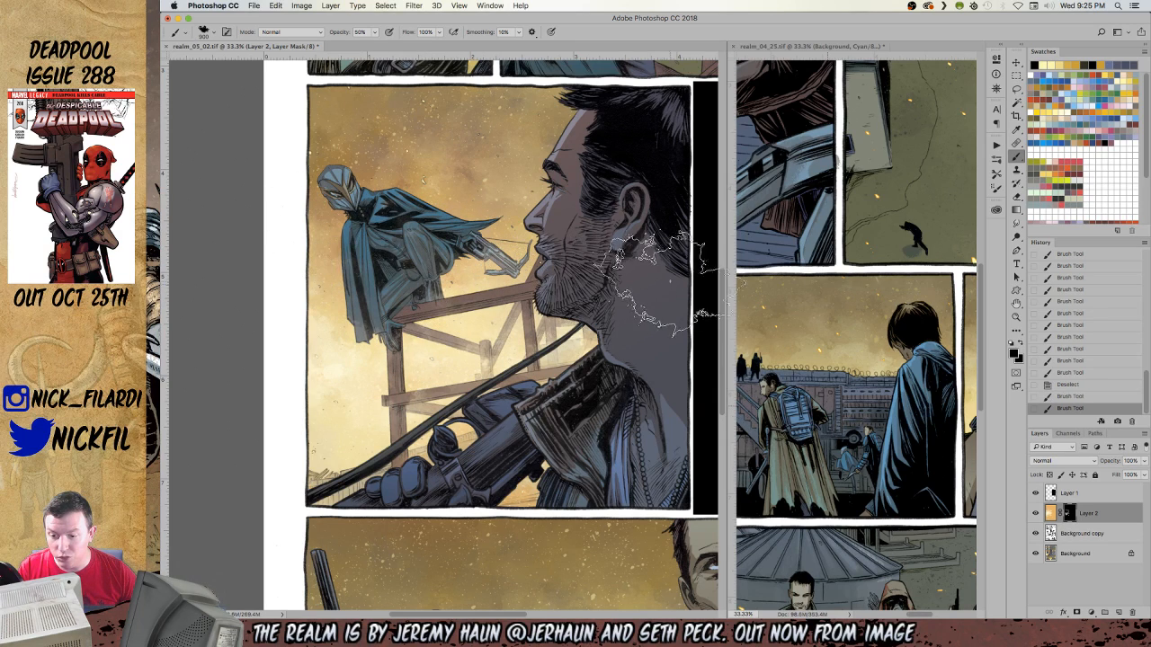
{"action": "key", "text": "super+z"}
{"action": "left_click_drag", "start_coordinate": [421, 258], "coordinate": [415, 246]}
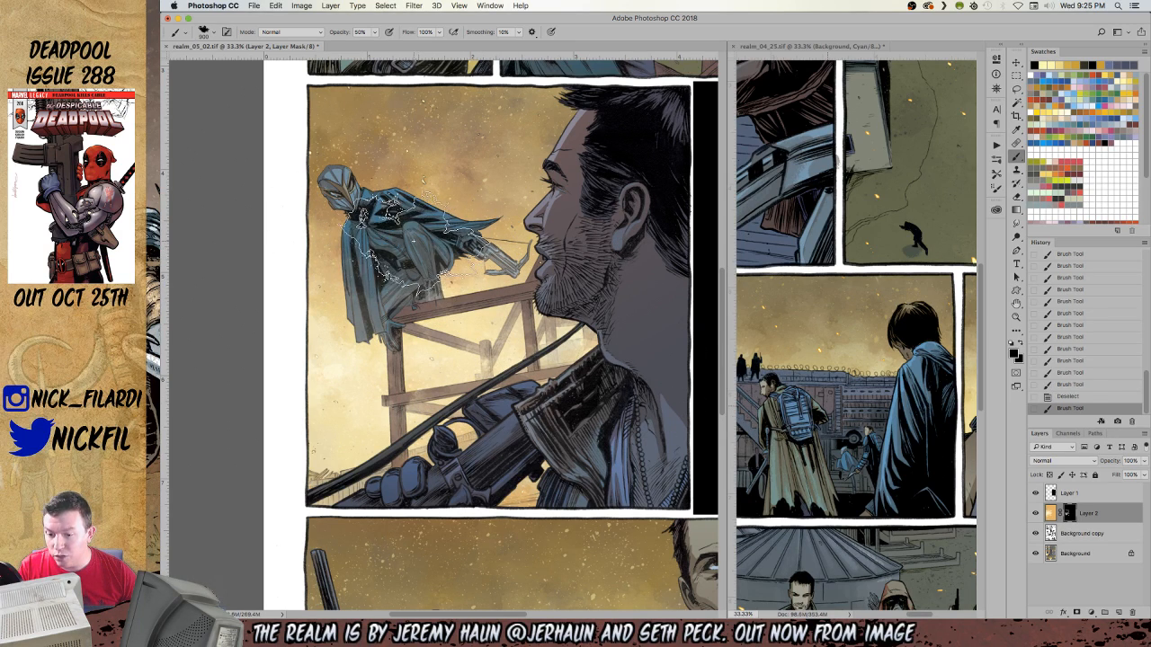
{"action": "right_click", "coordinate": [414, 279]}
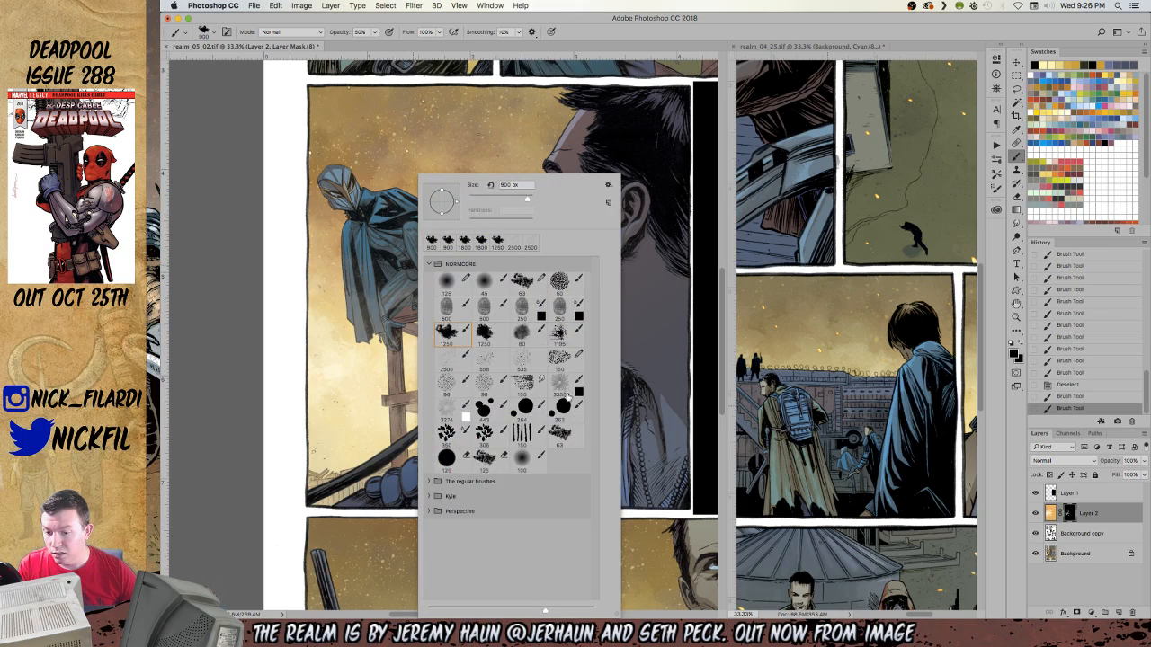
Try deleting Layer 2's layer mask.
{"action": "left_click", "coordinate": [1106, 518]}
{"action": "left_click", "coordinate": [1070, 518]}
{"action": "left_click", "coordinate": [1051, 518]}
{"action": "left_click", "coordinate": [1069, 515]}
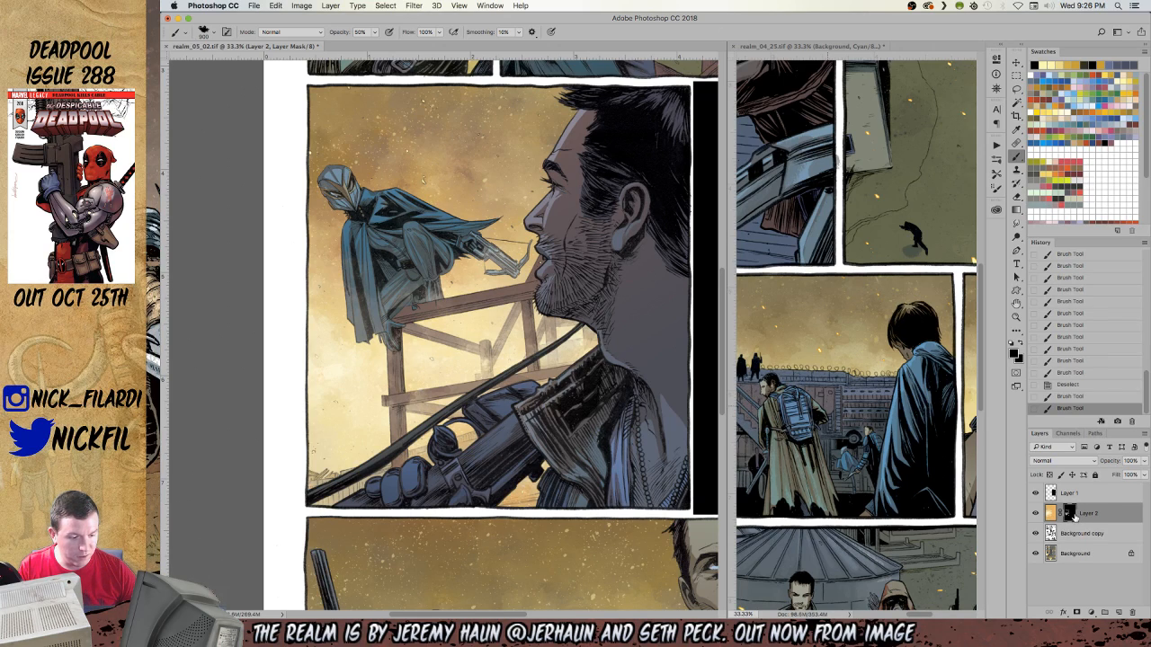
{"action": "mouse_move", "coordinate": [1073, 515]}
{"action": "left_mouse_down"}
{"action": "mouse_move", "coordinate": [1117, 594]}
{"action": "mouse_move", "coordinate": [1073, 515]}
{"action": "left_mouse_up"}
{"action": "right_click", "coordinate": [1073, 515]}
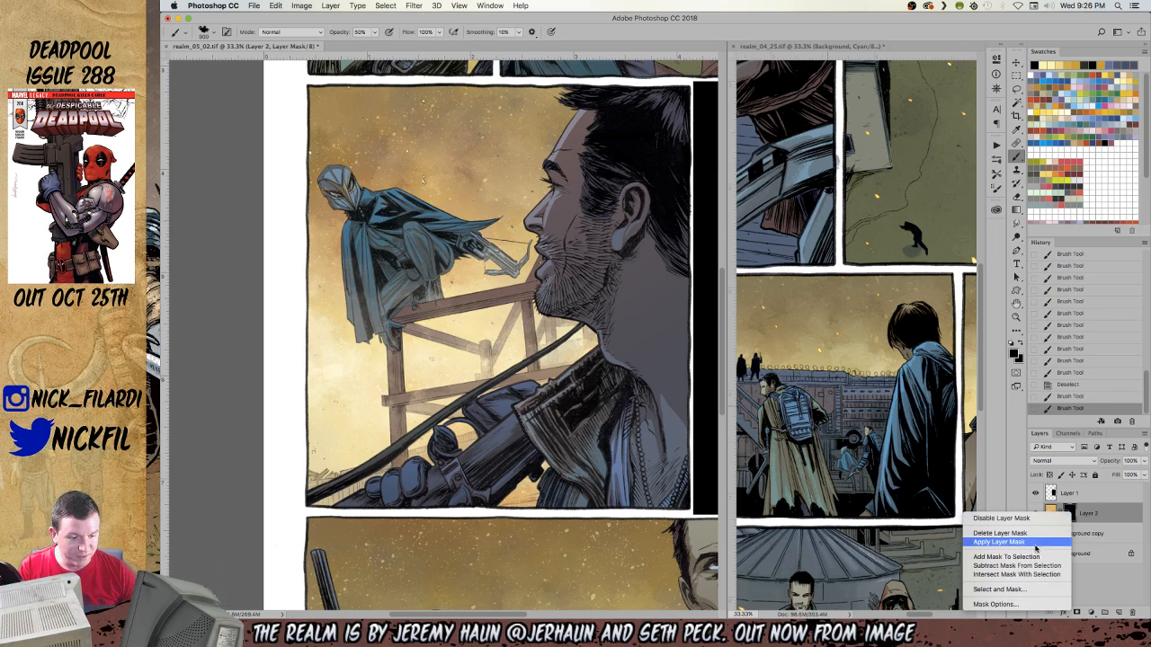
{"action": "left_click", "coordinate": [999, 533]}
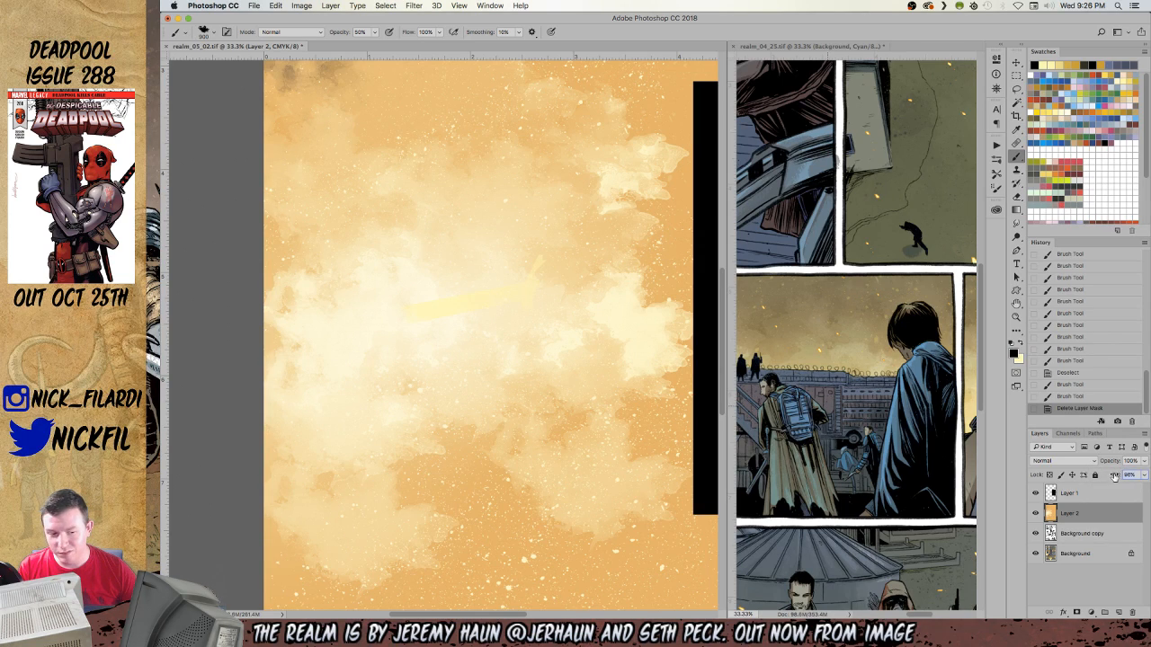
Try Layer 2 at 37% opacity, and revert the history to the brush stroke before the mask deletion.
{"action": "left_click_drag", "start_coordinate": [1114, 478], "coordinate": [1116, 478]}
{"action": "left_click", "coordinate": [1143, 475]}
{"action": "left_click_drag", "start_coordinate": [1147, 491], "coordinate": [1113, 474]}
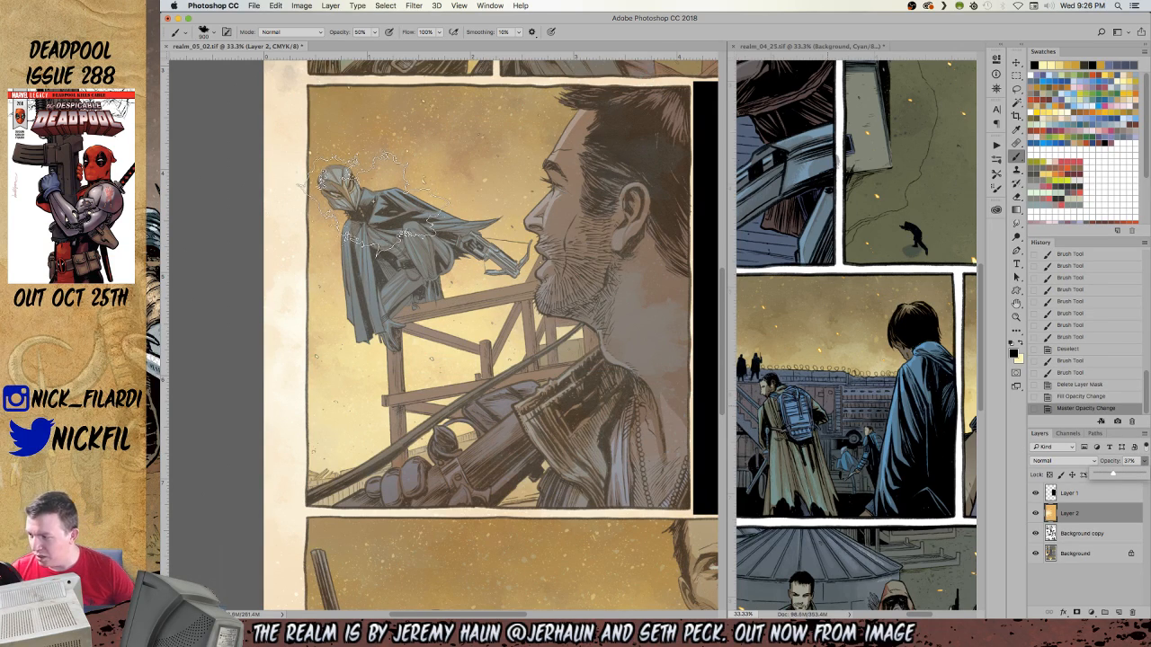
{"action": "left_click", "coordinate": [1092, 510]}
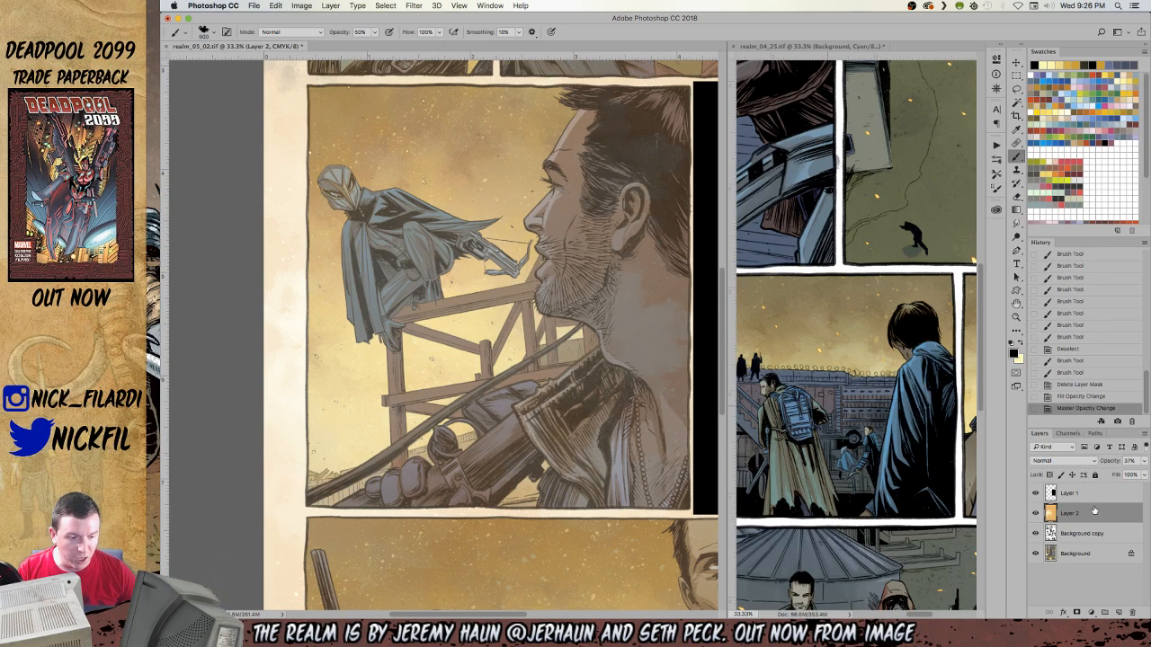
{"action": "left_click", "coordinate": [1070, 373]}
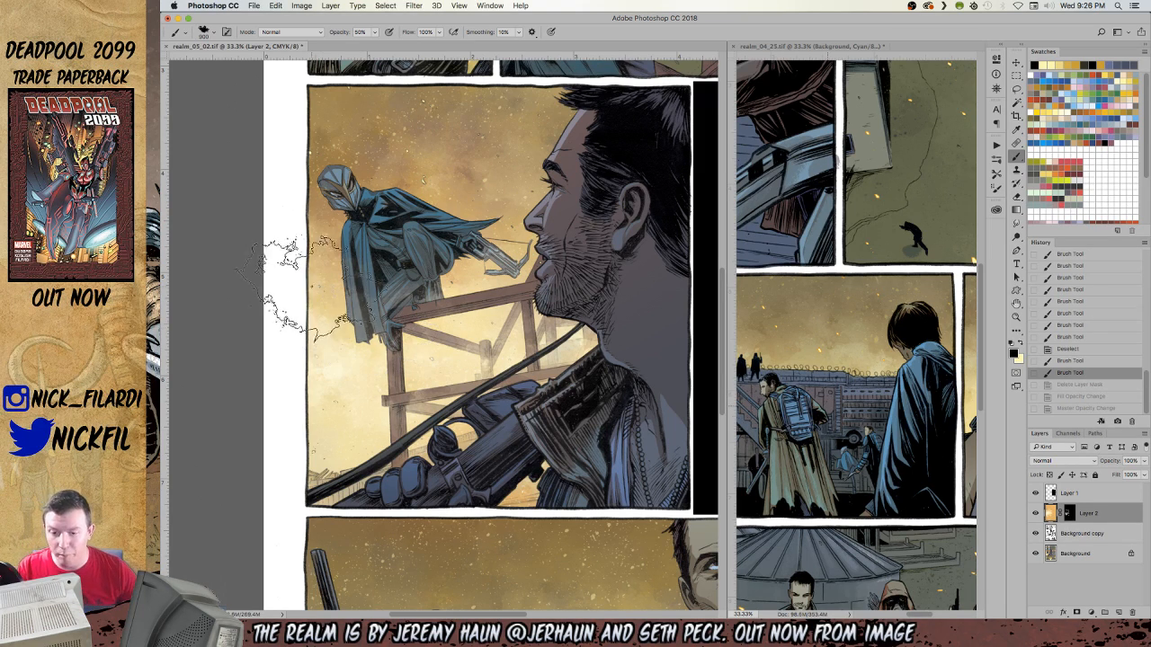
Review the middle panel's atmosphere at reduced size alongside the panels above and below it.
{"action": "key", "text": "z"}
{"action": "left_click", "coordinate": [517, 310], "text": "alt"}
{"action": "mouse_move", "coordinate": [605, 397]}
{"action": "left_mouse_down"}
{"action": "mouse_move", "coordinate": [535, 429]}
{"action": "mouse_move", "coordinate": [608, 494]}
{"action": "left_mouse_up"}
{"action": "left_click_drag", "start_coordinate": [568, 358], "coordinate": [542, 306]}
{"action": "left_click_drag", "start_coordinate": [572, 495], "coordinate": [578, 385]}
{"action": "left_click_drag", "start_coordinate": [567, 469], "coordinate": [598, 577]}
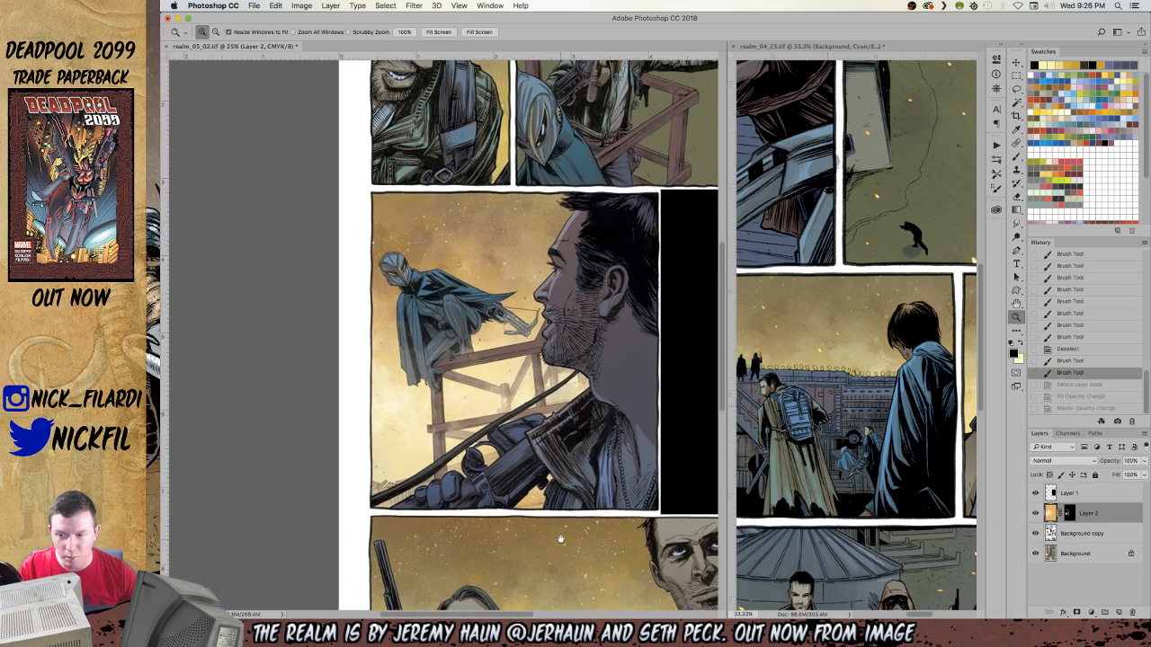
{"action": "left_click", "coordinate": [402, 339]}
{"action": "key", "text": "l"}
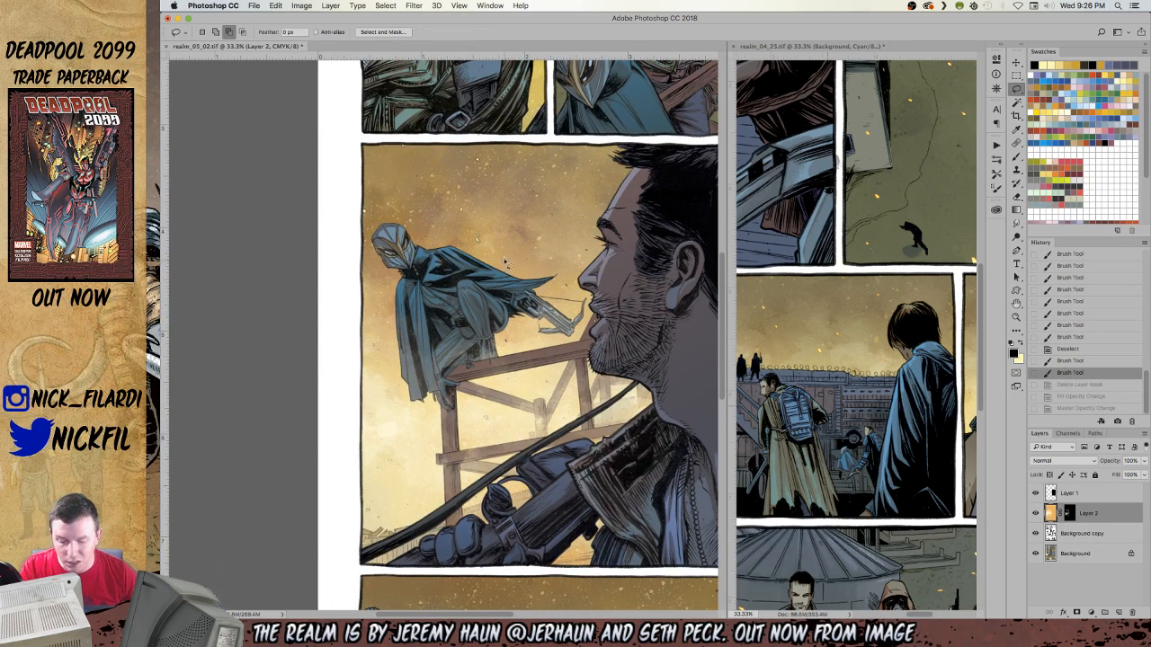
{"action": "mouse_move", "coordinate": [477, 188]}
{"action": "left_mouse_down"}
{"action": "mouse_move", "coordinate": [469, 241]}
{"action": "mouse_move", "coordinate": [517, 225]}
{"action": "left_mouse_up"}
{"action": "key", "text": "super+d"}
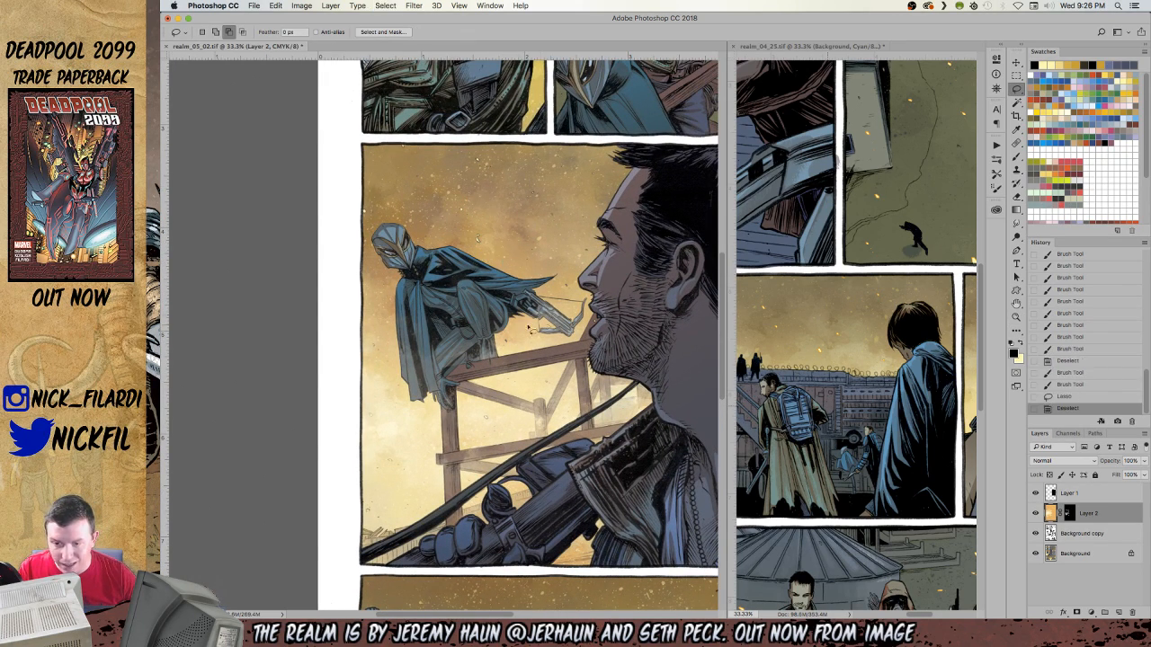
Set the Pencil to 50% opacity and try a mark on the crouching figure's hood on Layer 2.
{"action": "key", "text": "z"}
{"action": "left_click", "coordinate": [416, 246]}
{"action": "left_click_drag", "start_coordinate": [416, 246], "coordinate": [462, 261]}
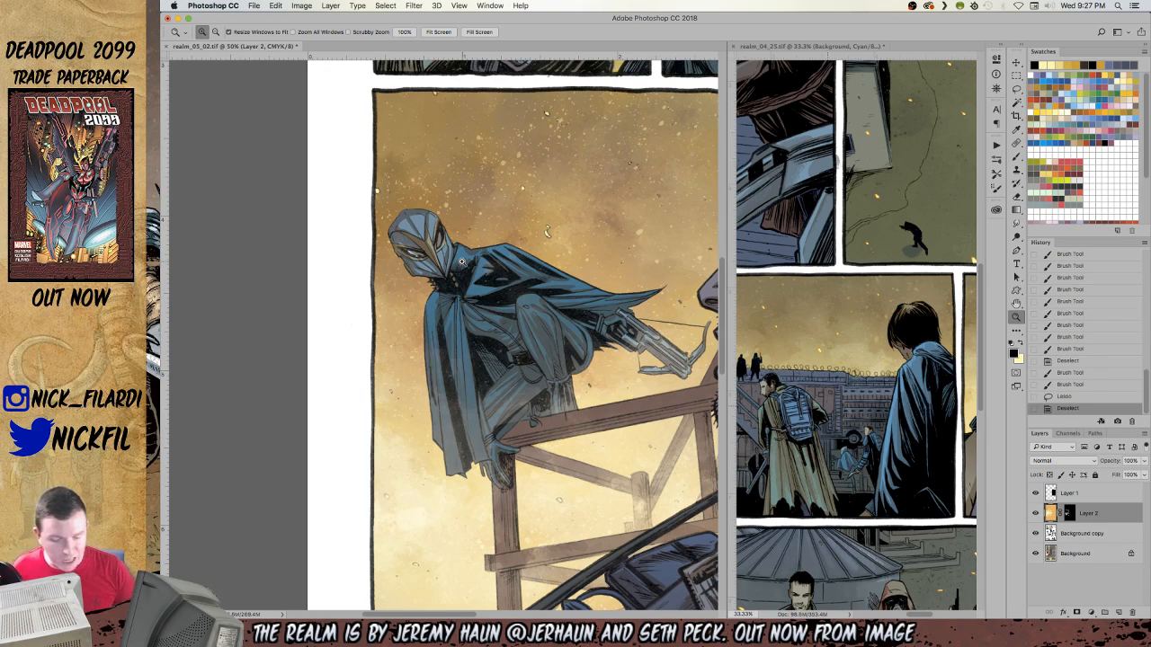
{"action": "key", "text": "b"}
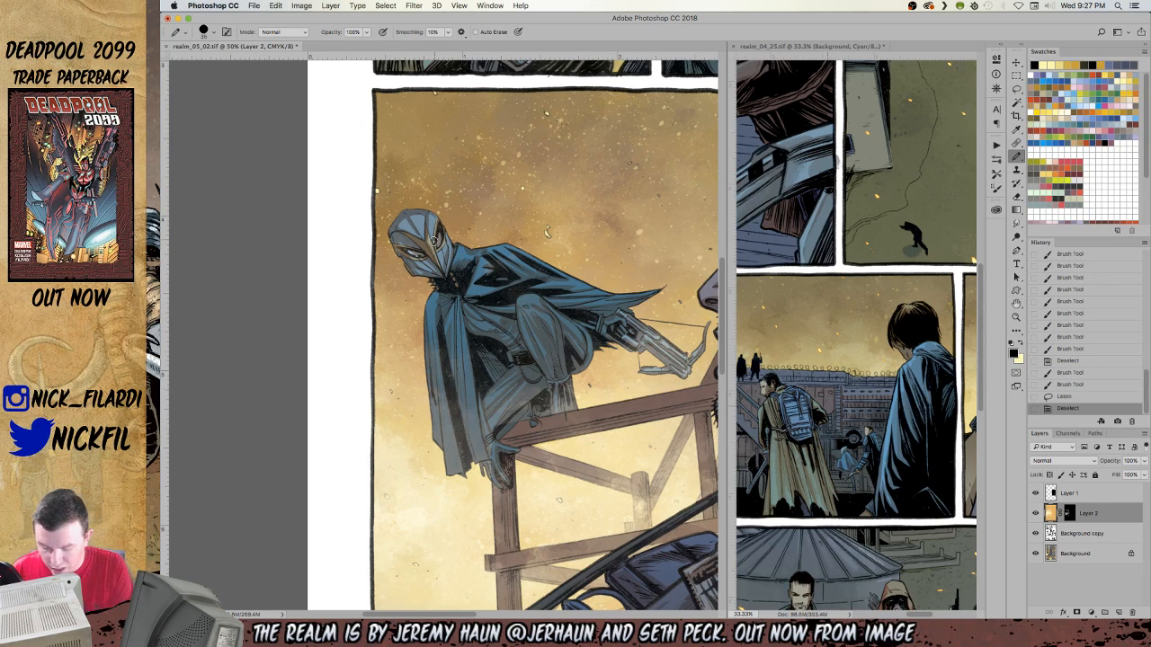
{"action": "key", "text": "h"}
{"action": "mouse_move", "coordinate": [478, 327]}
{"action": "left_mouse_down"}
{"action": "mouse_move", "coordinate": [518, 308]}
{"action": "mouse_move", "coordinate": [526, 369]}
{"action": "left_mouse_up"}
{"action": "left_click", "coordinate": [1017, 155]}
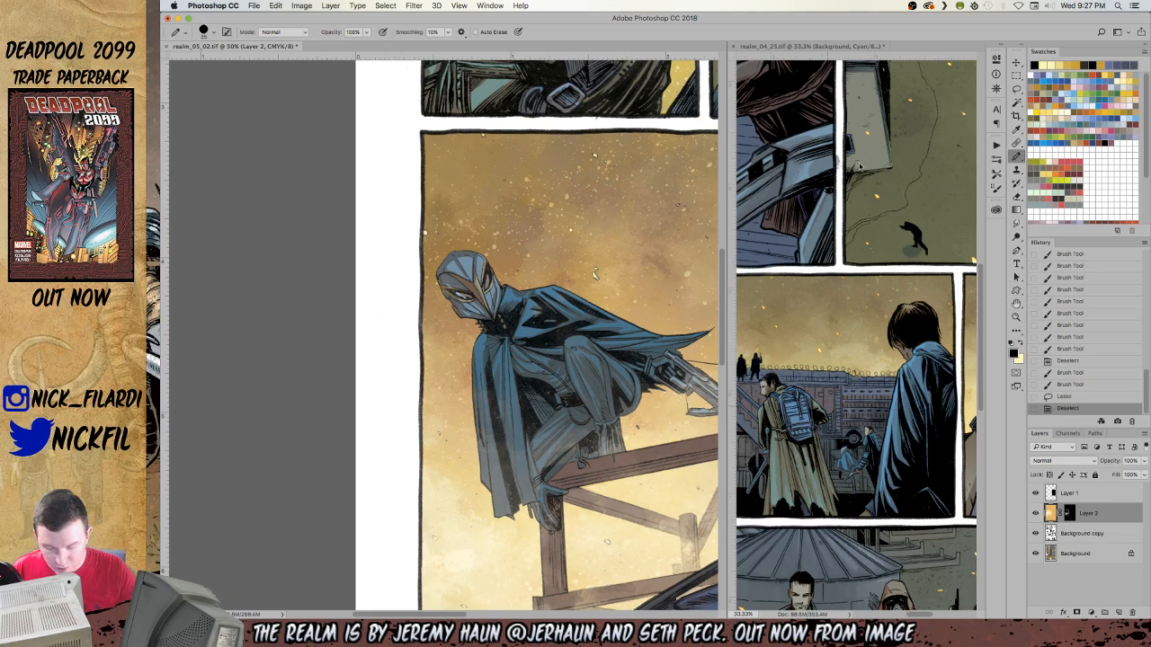
{"action": "key", "text": "5"}
{"action": "left_click", "coordinate": [456, 257]}
Target only the cyan, magenta and yellow channels of the Background layer, and undo the last pencil mark.
{"action": "left_click", "coordinate": [1076, 554]}
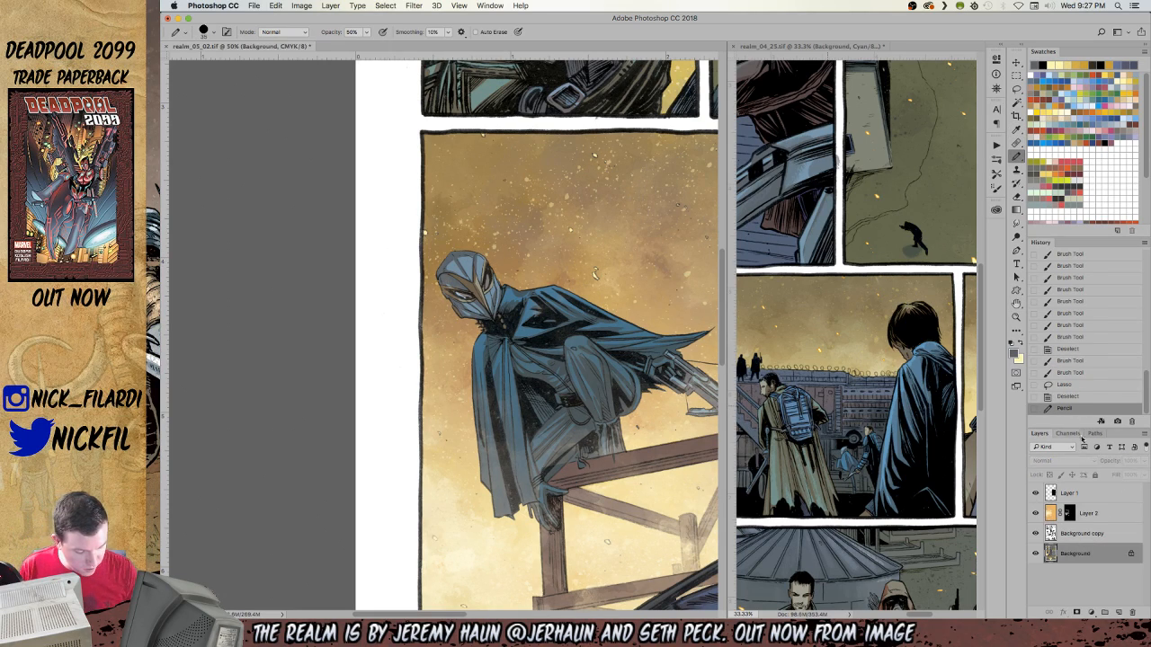
{"action": "left_click", "coordinate": [1069, 433]}
{"action": "left_click", "coordinate": [1064, 468]}
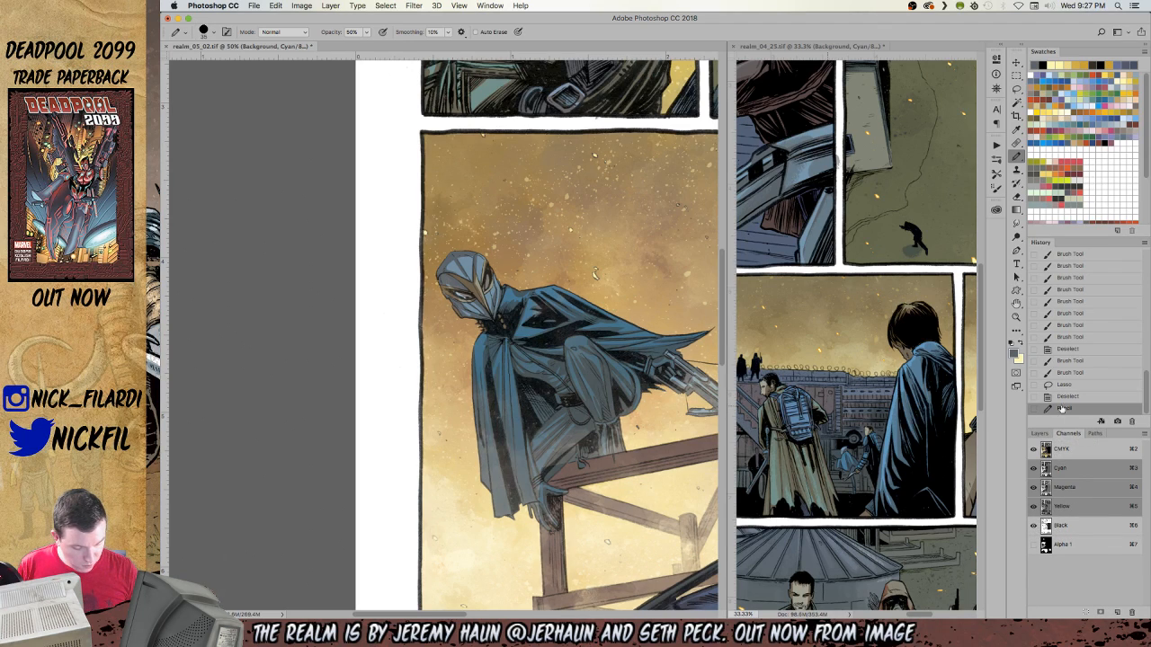
{"action": "key", "text": "super+z"}
{"action": "left_click", "coordinate": [1041, 435]}
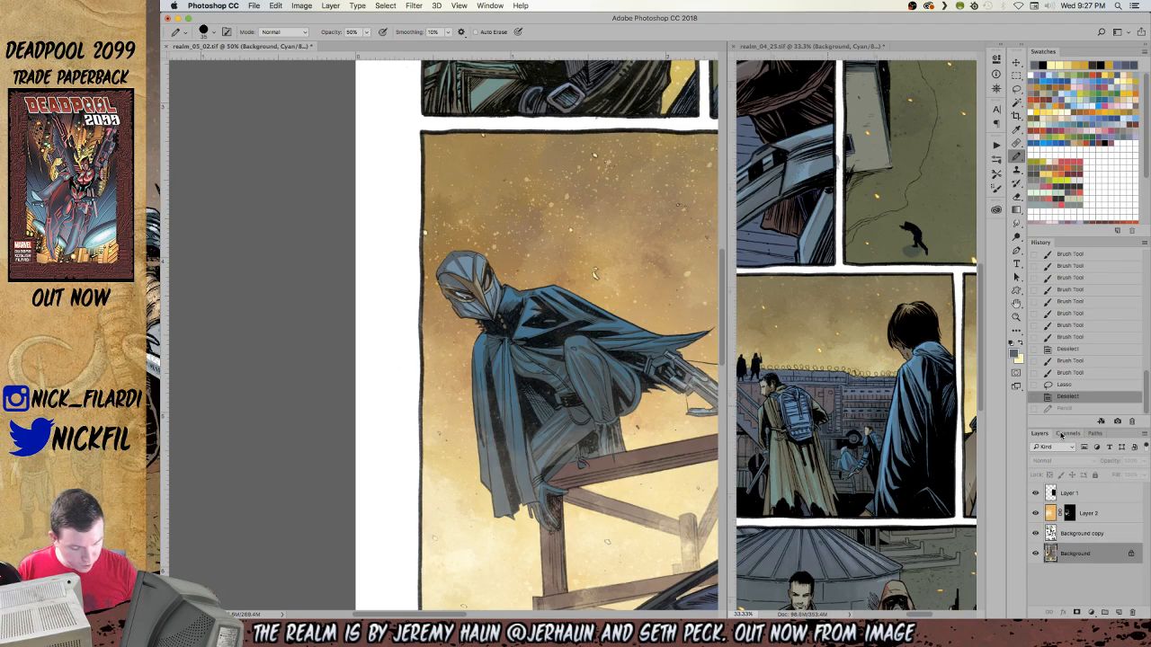
Render the crouching figure's hood and mask with Pencil marks at 50% opacity on the Background layer.
{"action": "left_click", "coordinate": [457, 259]}
{"action": "left_click", "coordinate": [459, 260]}
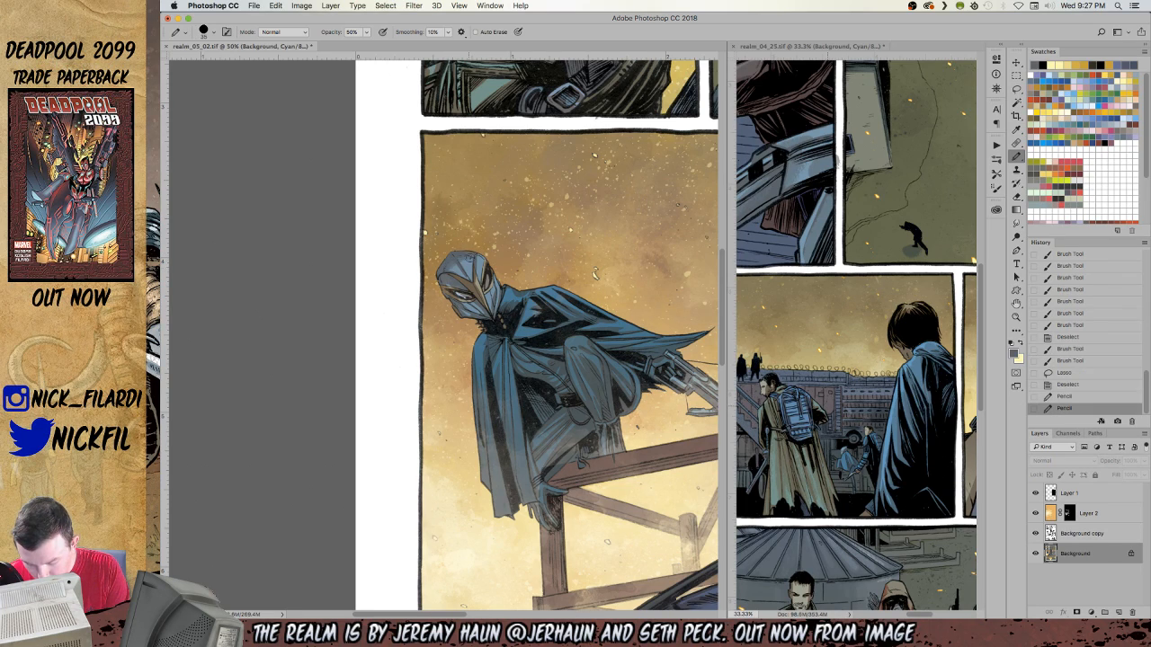
{"action": "left_click", "coordinate": [468, 259]}
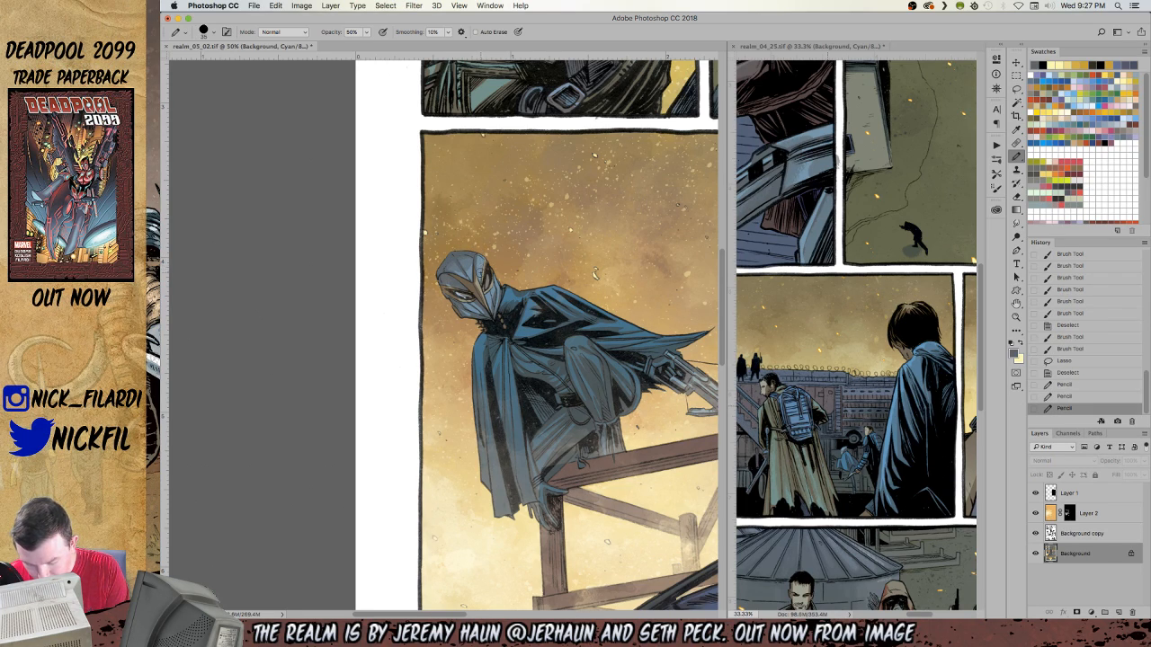
{"action": "left_click", "coordinate": [480, 271]}
{"action": "left_click", "coordinate": [479, 257]}
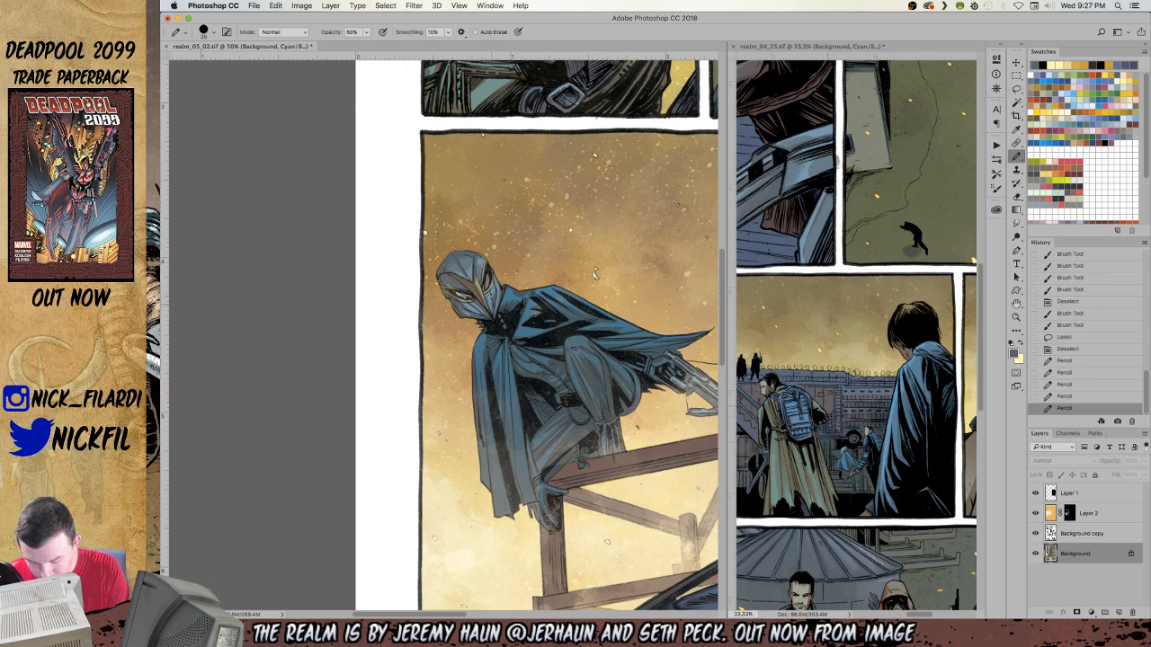
Add Pencil strokes to the figure's collar and shoulder and down the folds of the cloak.
{"action": "left_click", "coordinate": [494, 319]}
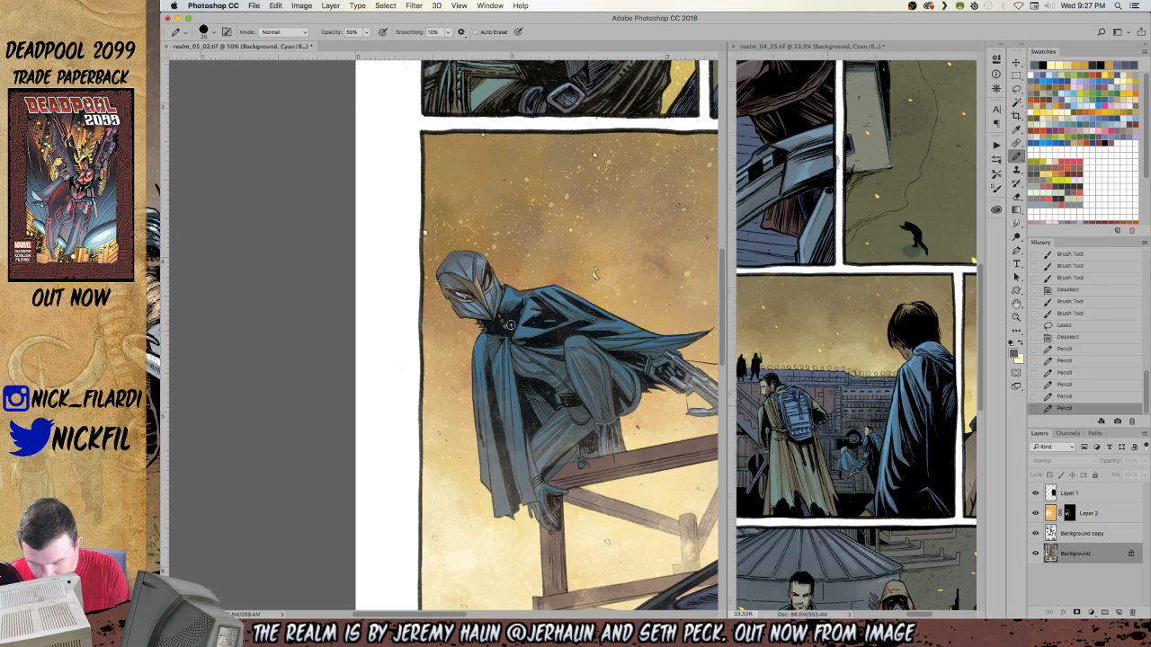
{"action": "left_click", "coordinate": [517, 306]}
{"action": "left_click", "coordinate": [531, 293]}
{"action": "left_click_drag", "start_coordinate": [483, 350], "coordinate": [494, 434]}
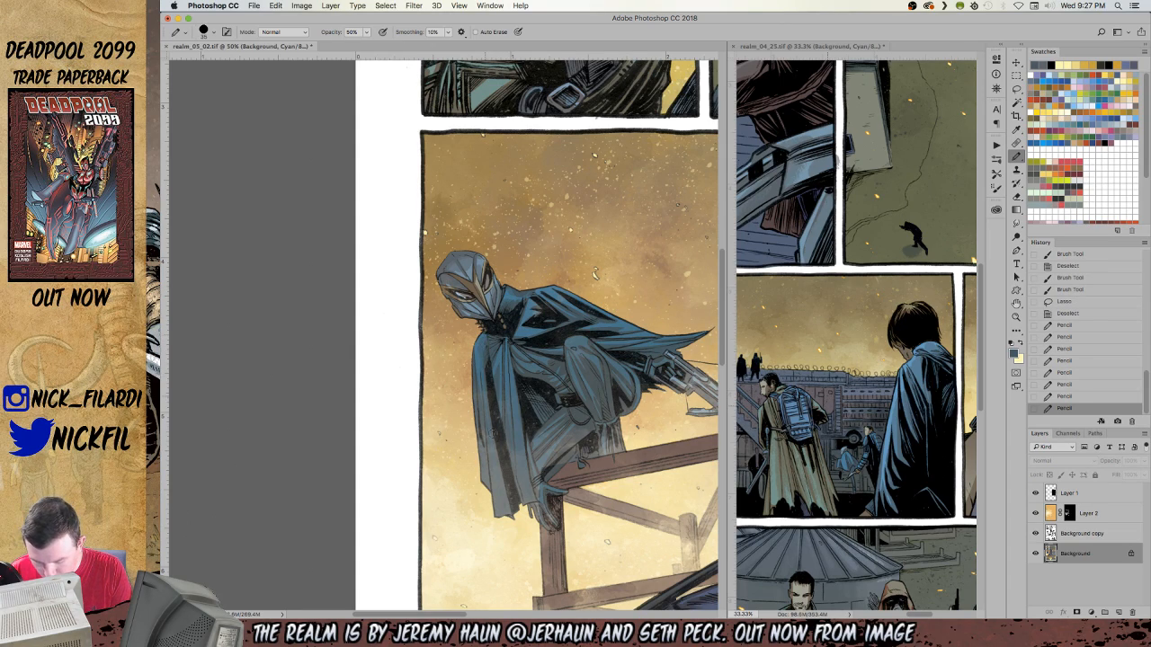
{"action": "left_click_drag", "start_coordinate": [481, 364], "coordinate": [490, 422]}
{"action": "left_click_drag", "start_coordinate": [499, 356], "coordinate": [516, 418]}
{"action": "left_click_drag", "start_coordinate": [514, 468], "coordinate": [517, 490]}
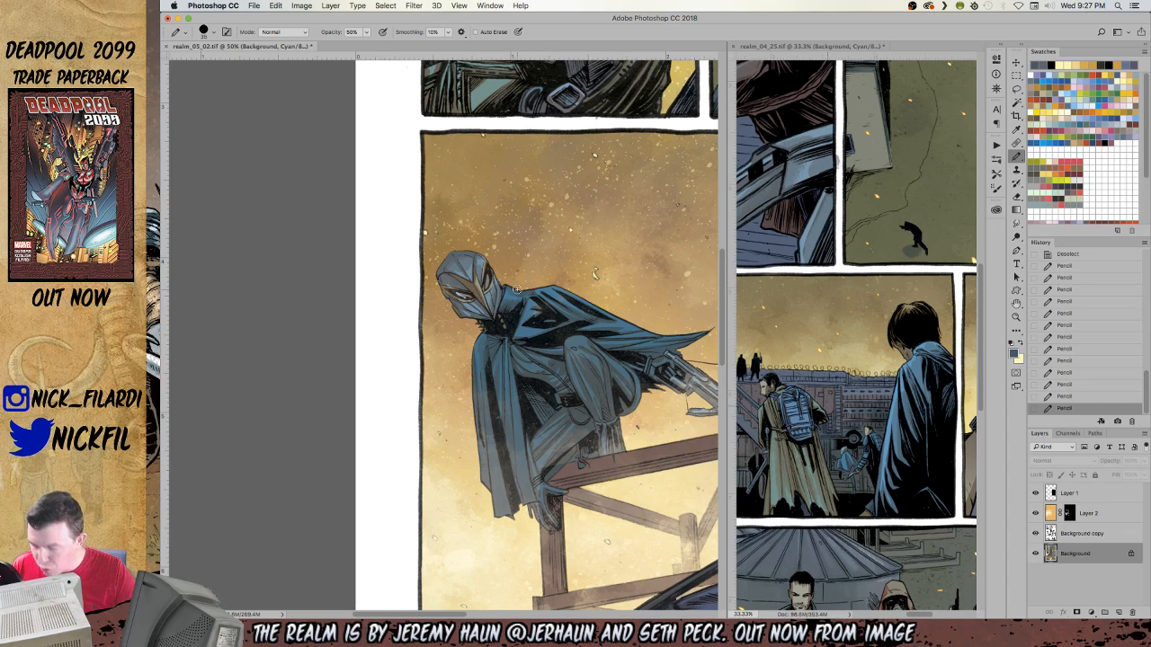
Try Pencil marks on the mask in Screen mode at 100% opacity, undo them, and return to Normal mode at 50%.
{"action": "left_click", "coordinate": [283, 31]}
{"action": "left_click", "coordinate": [279, 126]}
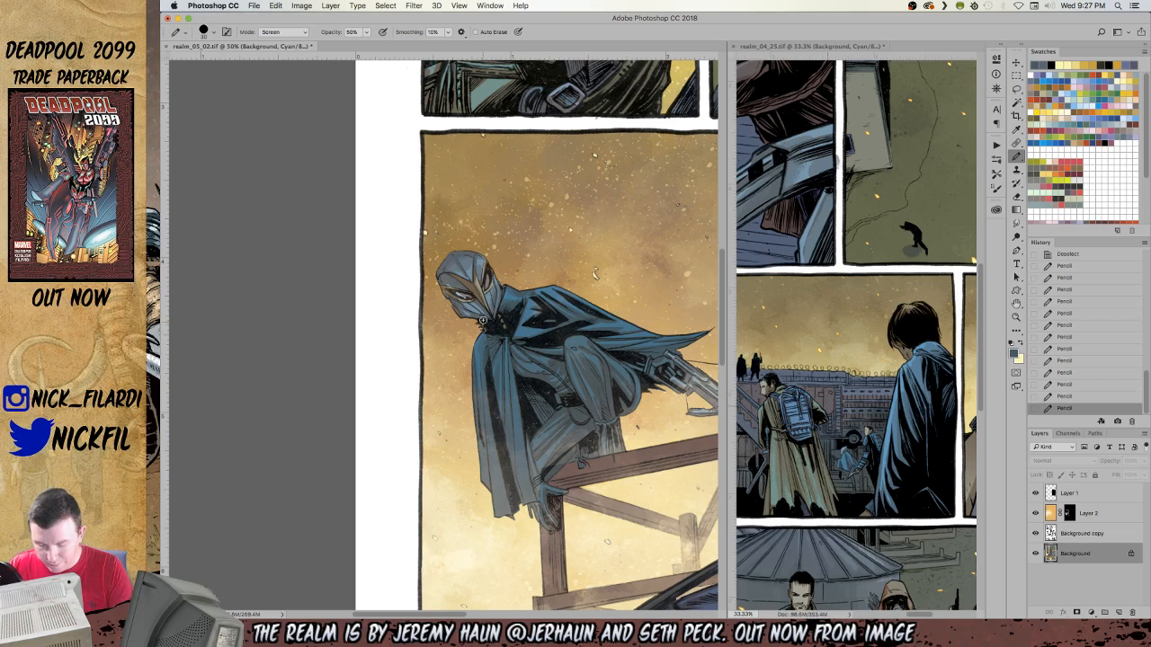
{"action": "key", "text": "0"}
{"action": "key", "text": "super+z"}
{"action": "left_click", "coordinate": [283, 32]}
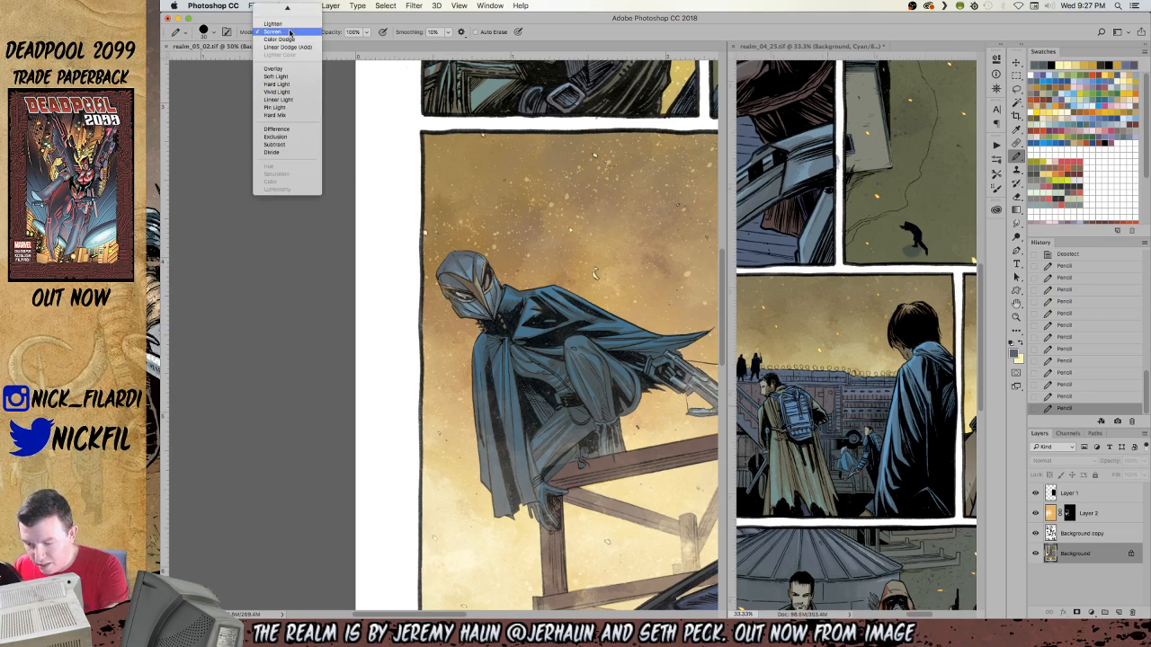
{"action": "left_click", "coordinate": [279, 9]}
{"action": "left_click_drag", "start_coordinate": [465, 316], "coordinate": [459, 307]}
{"action": "key", "text": "super+z"}
{"action": "key", "text": "5"}
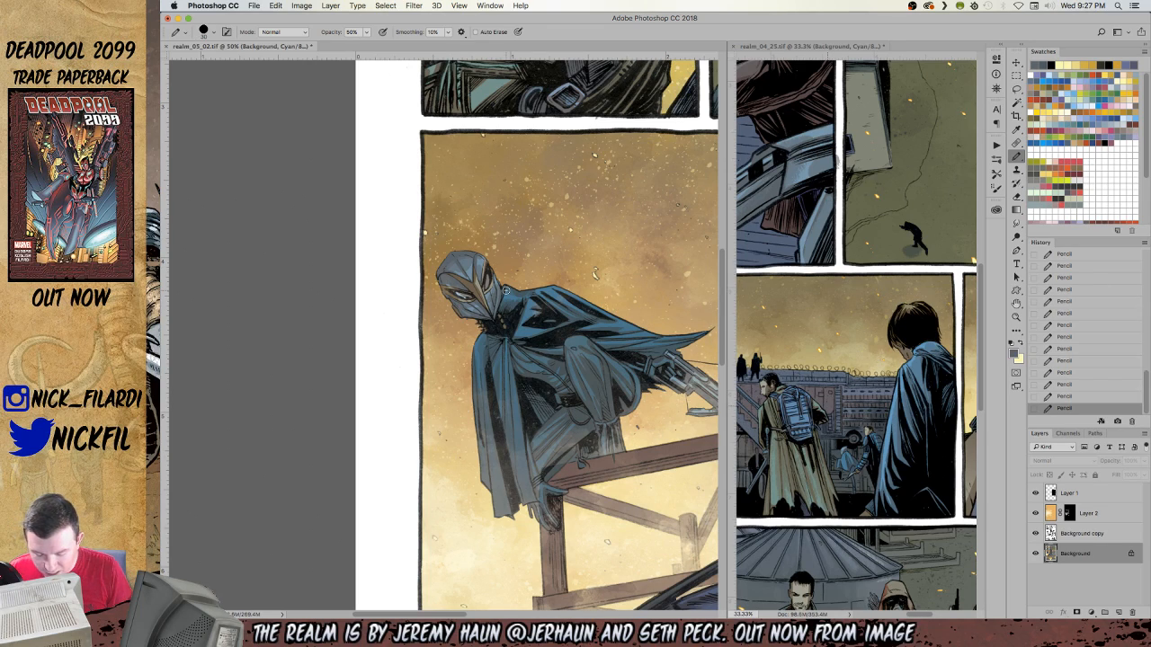
Highlight the hood and mask with the Pencil, alternating Screen and Normal modes and sampling colours from the mask.
{"action": "left_click", "coordinate": [289, 35]}
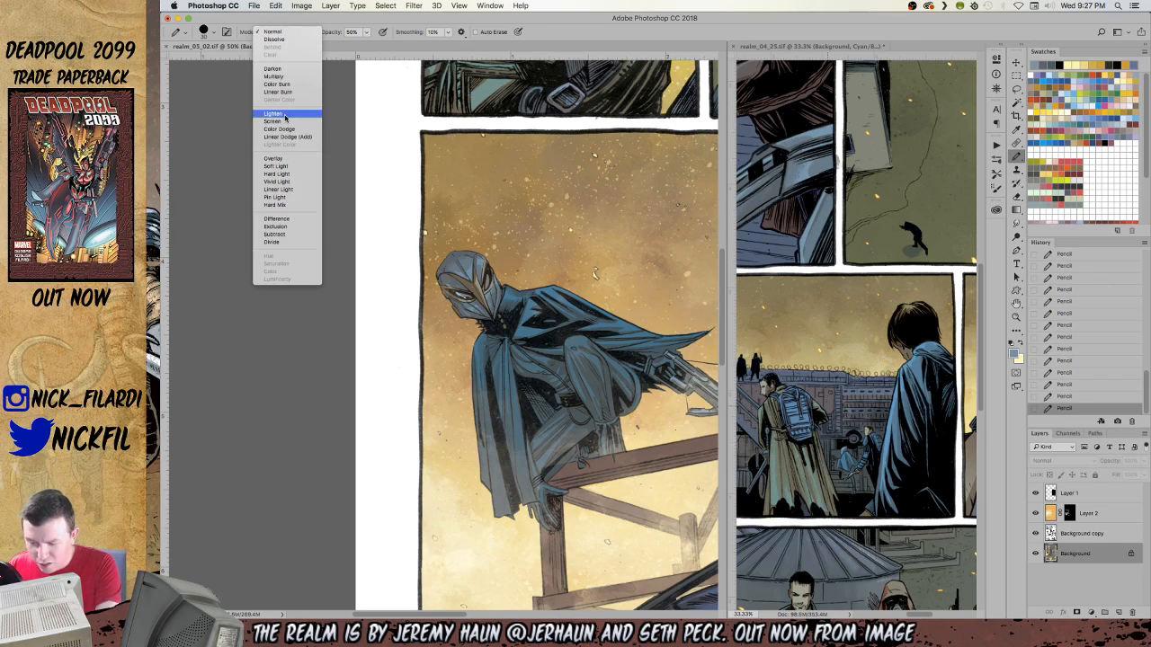
{"action": "left_click", "coordinate": [284, 115]}
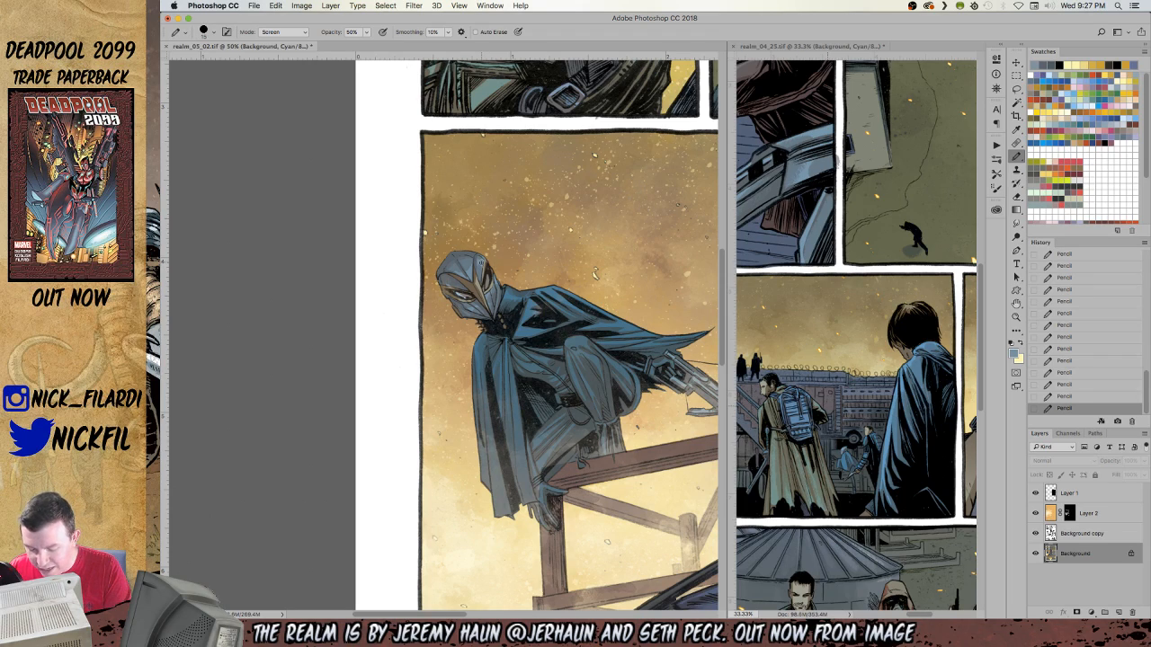
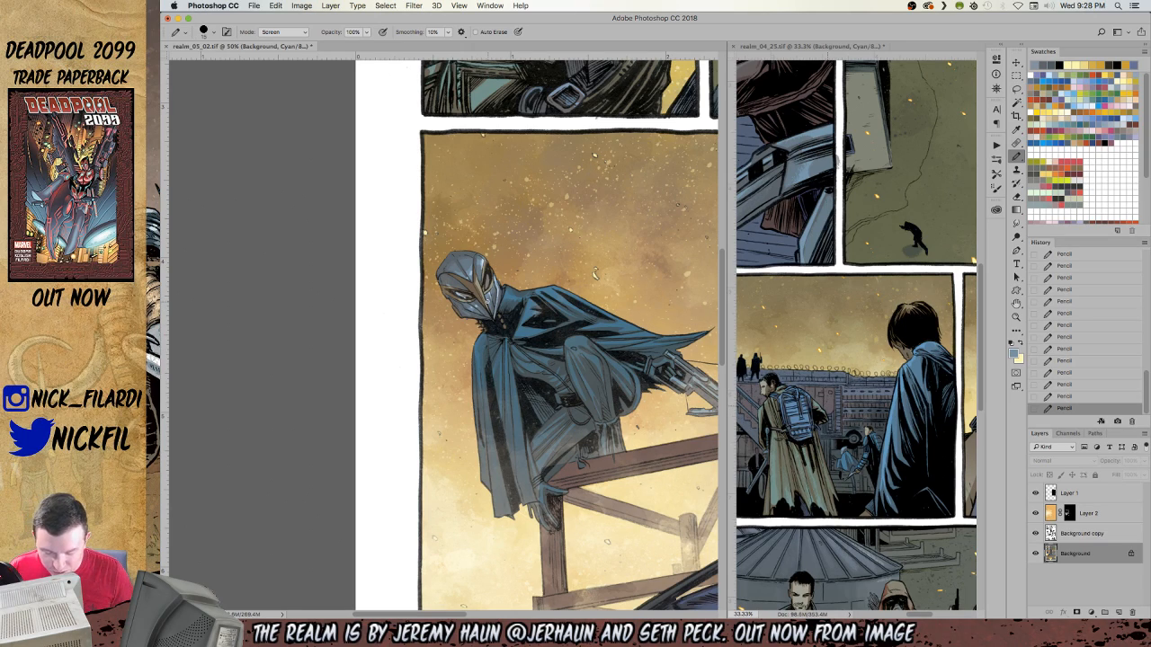
{"action": "left_click", "coordinate": [277, 33]}
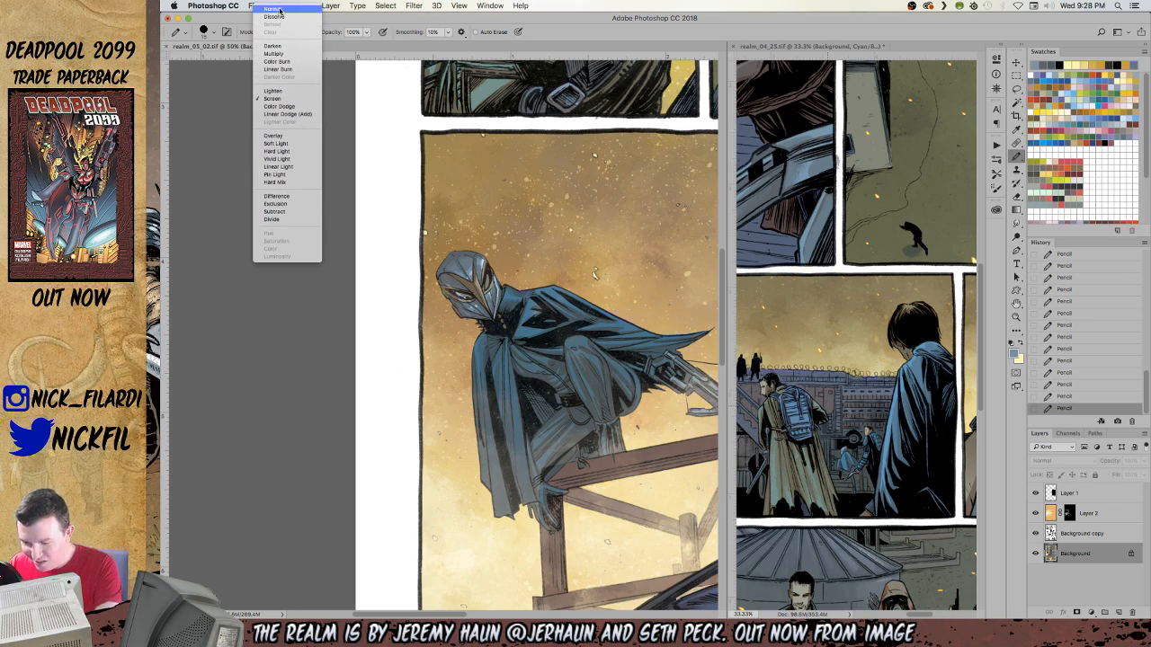
{"action": "left_click", "coordinate": [281, 13]}
{"action": "left_click", "coordinate": [465, 270], "text": "alt"}
{"action": "left_click", "coordinate": [468, 261], "text": "alt"}
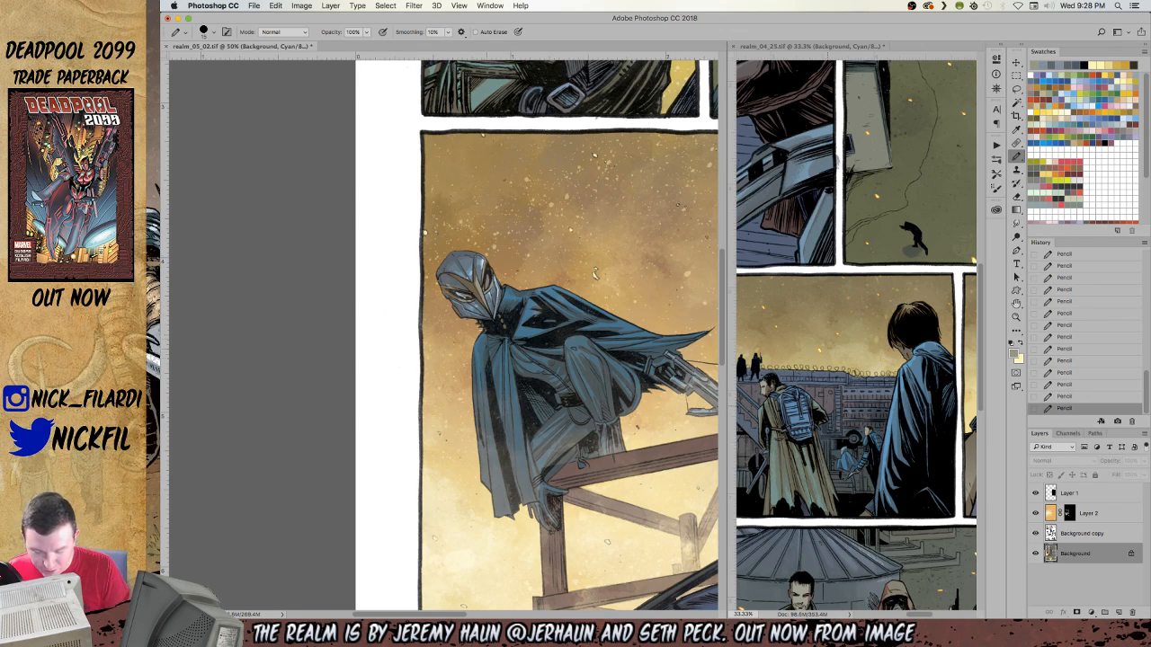
{"action": "left_click", "coordinate": [277, 33]}
{"action": "left_click", "coordinate": [286, 115]}
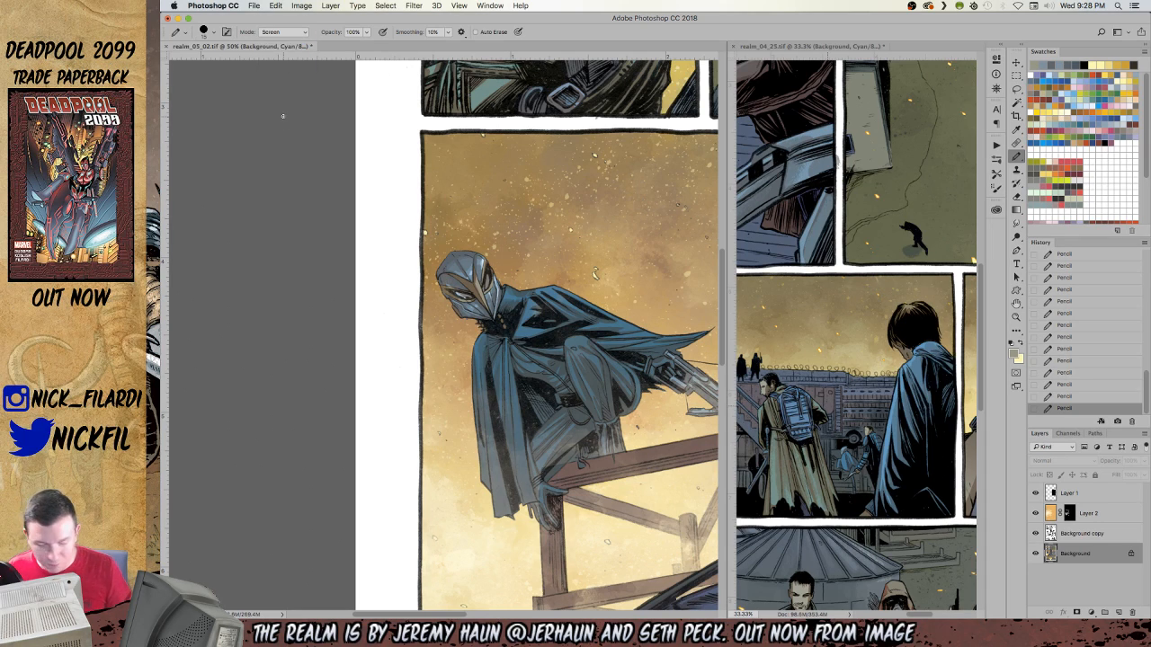
Widen the realm_05_02.tif window beside the reference, with the masked figure enlarged to 100% and the Pencil active.
{"action": "key", "text": "z"}
{"action": "left_click", "coordinate": [478, 299]}
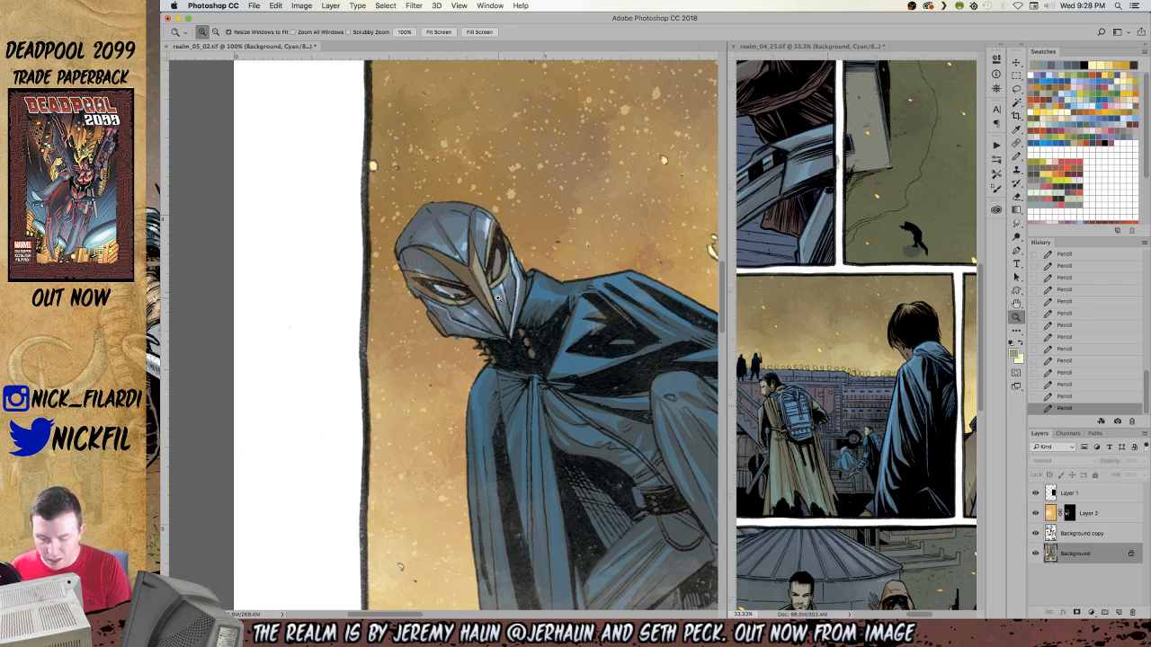
{"action": "left_click_drag", "start_coordinate": [727, 312], "coordinate": [818, 312]}
{"action": "left_click", "coordinate": [1017, 157]}
{"action": "left_click", "coordinate": [1018, 160], "text": "alt"}
{"action": "left_click", "coordinate": [1018, 159], "text": "alt"}
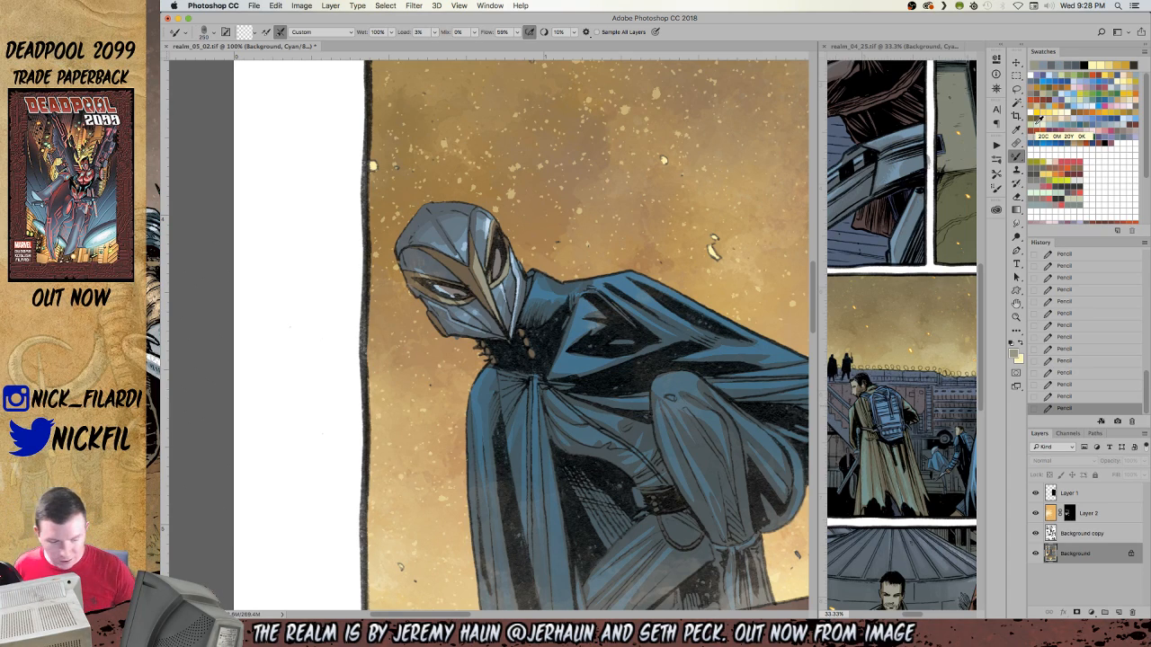
{"action": "left_click", "coordinate": [1018, 159], "text": "alt"}
{"action": "left_click", "coordinate": [1018, 159], "text": "alt"}
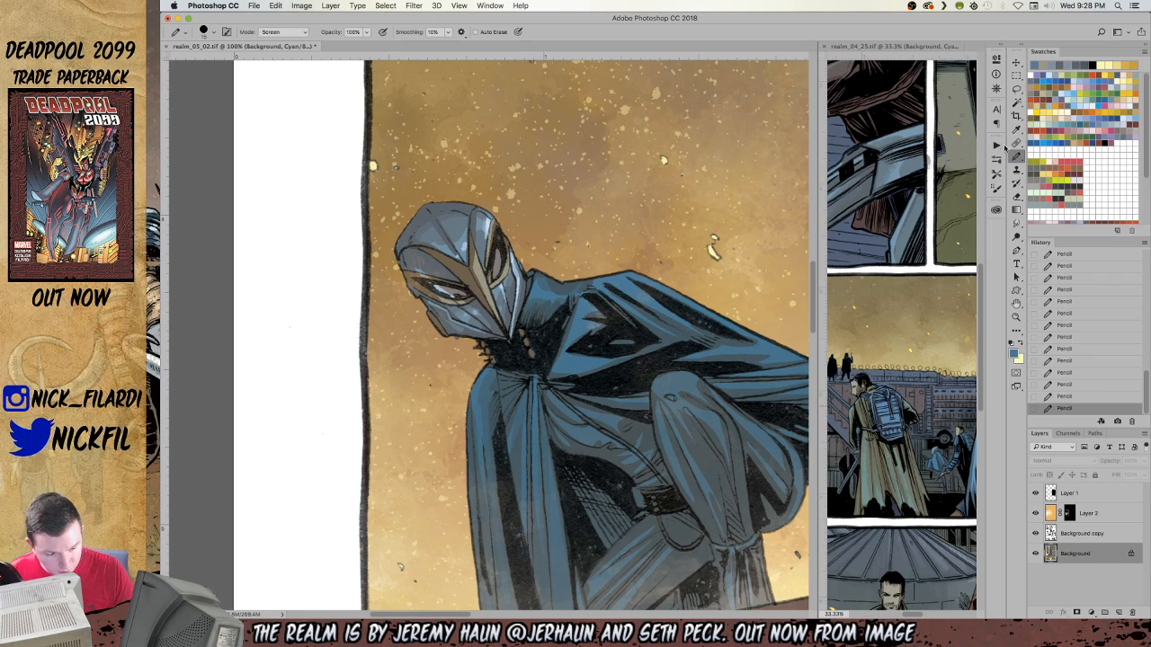
Switch to the 50 px textured brush from the NORMCORE set, dab the cloak, and reduce the brush to a fine size.
{"action": "left_click", "coordinate": [208, 33]}
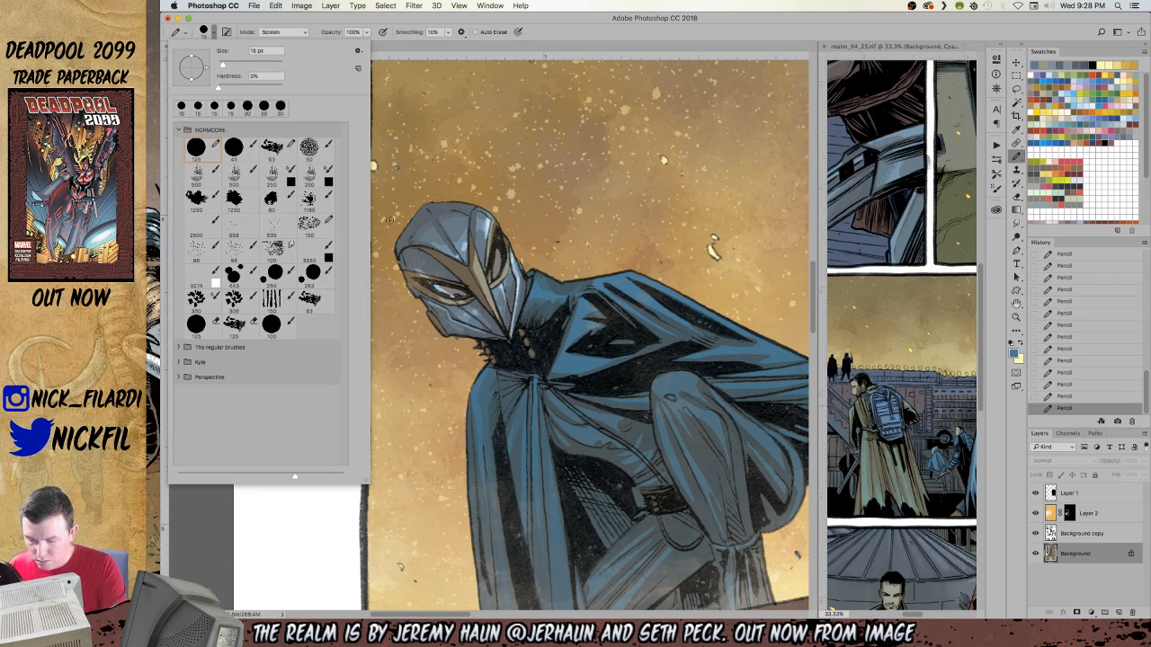
{"action": "left_click", "coordinate": [308, 146]}
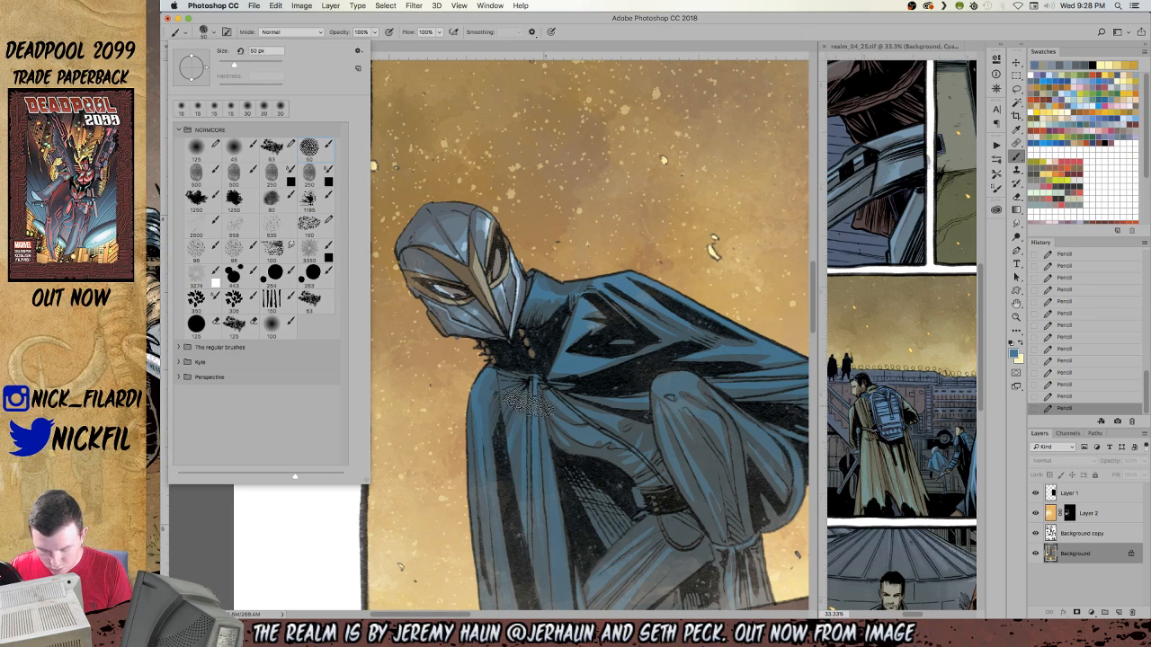
{"action": "left_click", "coordinate": [542, 404]}
{"action": "key", "text": "bracketleft"}
{"action": "key", "text": "bracketleft"}
{"action": "key", "text": "bracketleft"}
{"action": "key", "text": "bracketleft"}
{"action": "key", "text": "bracketleft"}
{"action": "key", "text": "bracketleft"}
{"action": "key", "text": "bracketleft"}
{"action": "key", "text": "bracketleft"}
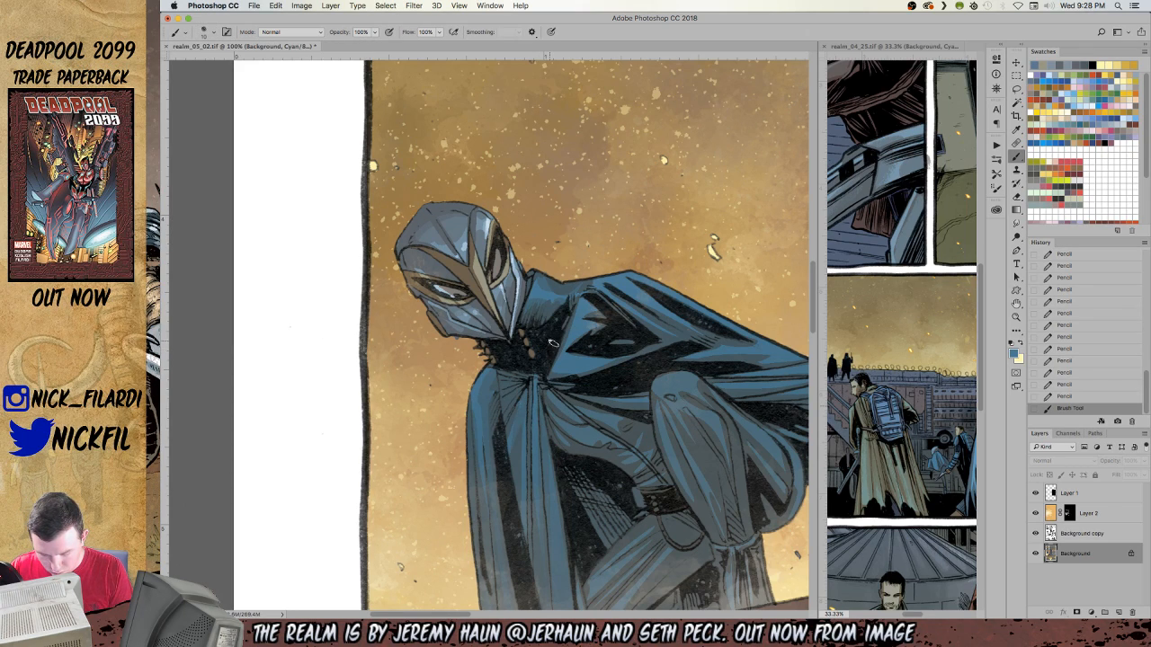
Brush bright highlights along the mask's tan central ridge and brow in Screen mode.
{"action": "left_click", "coordinate": [288, 32]}
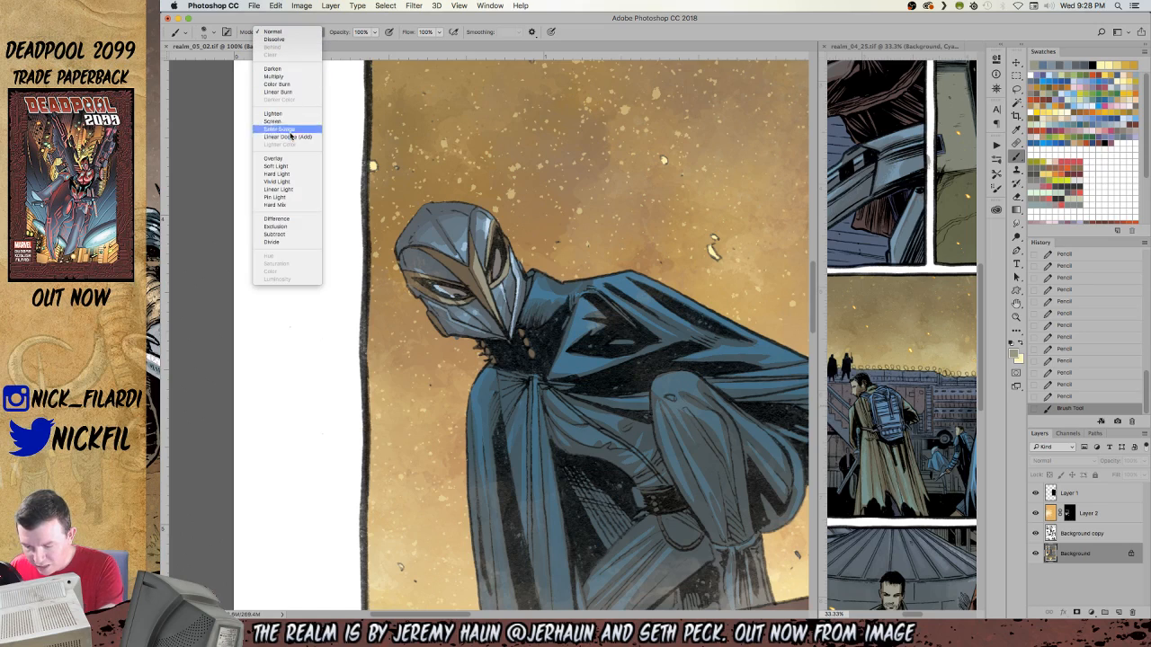
{"action": "left_click", "coordinate": [286, 120]}
{"action": "left_click_drag", "start_coordinate": [477, 269], "coordinate": [494, 305]}
{"action": "left_click_drag", "start_coordinate": [476, 263], "coordinate": [479, 273]}
{"action": "mouse_move", "coordinate": [472, 233]}
{"action": "left_mouse_down"}
{"action": "mouse_move", "coordinate": [473, 253]}
{"action": "mouse_move", "coordinate": [513, 280]}
{"action": "left_mouse_up"}
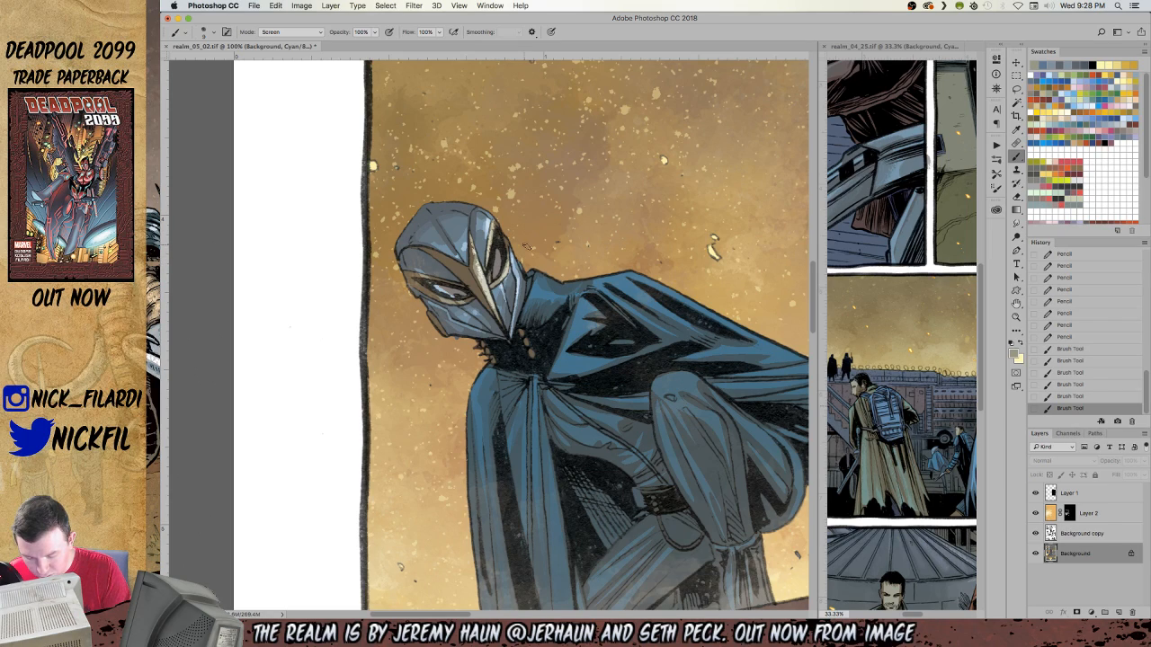
{"action": "key", "text": "5"}
{"action": "mouse_move", "coordinate": [443, 260]}
{"action": "left_mouse_down"}
{"action": "mouse_move", "coordinate": [476, 290]}
{"action": "mouse_move", "coordinate": [447, 299]}
{"action": "mouse_move", "coordinate": [456, 301]}
{"action": "mouse_move", "coordinate": [442, 278]}
{"action": "mouse_move", "coordinate": [454, 278]}
{"action": "left_mouse_up"}
Return the Brush to Normal mode and add small touch-up dabs in the middle panel.
{"action": "key", "text": "z"}
{"action": "left_click", "coordinate": [530, 409], "text": "alt"}
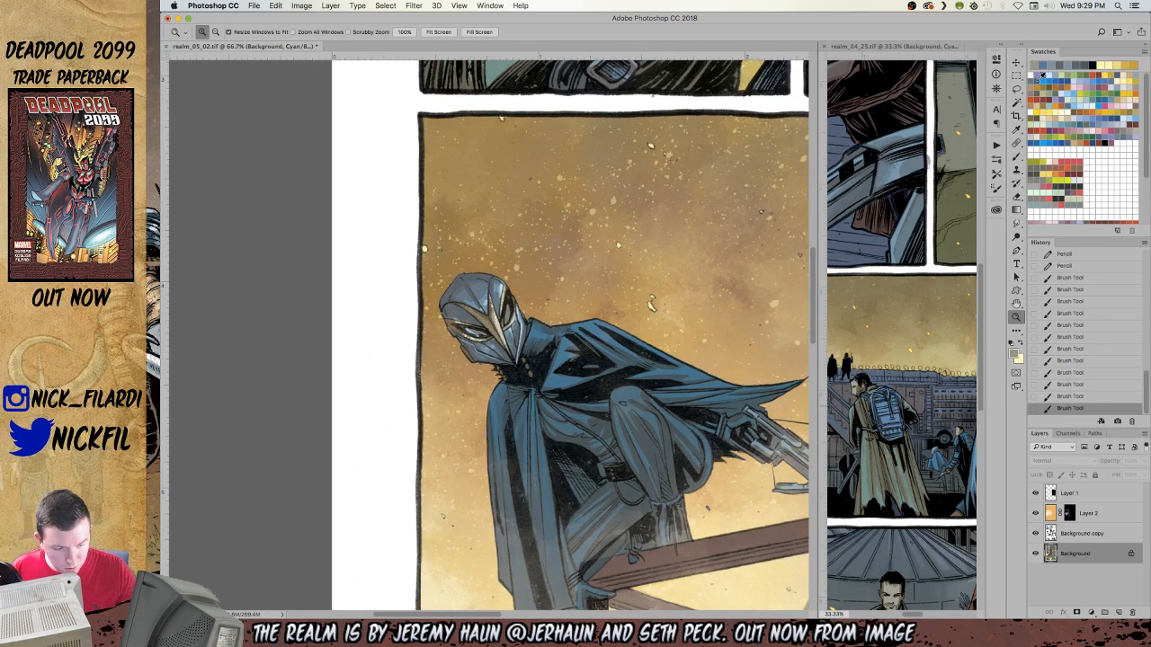
{"action": "left_click_drag", "start_coordinate": [500, 322], "coordinate": [551, 290]}
{"action": "left_click", "coordinate": [511, 332], "text": "alt"}
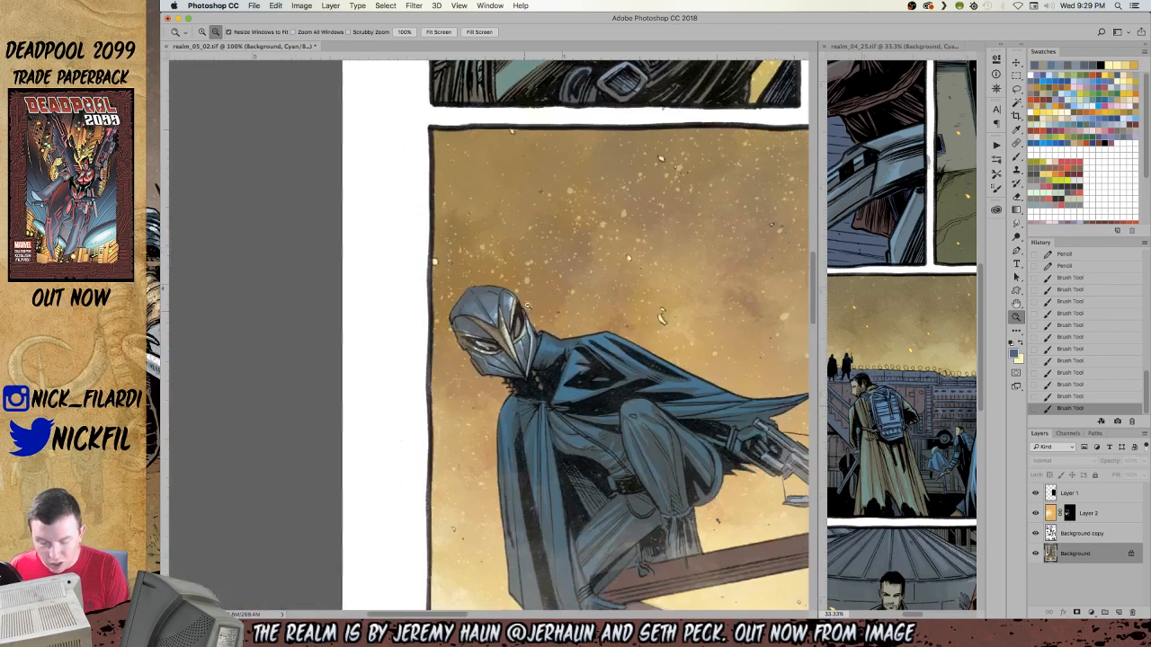
{"action": "left_click", "coordinate": [1018, 157]}
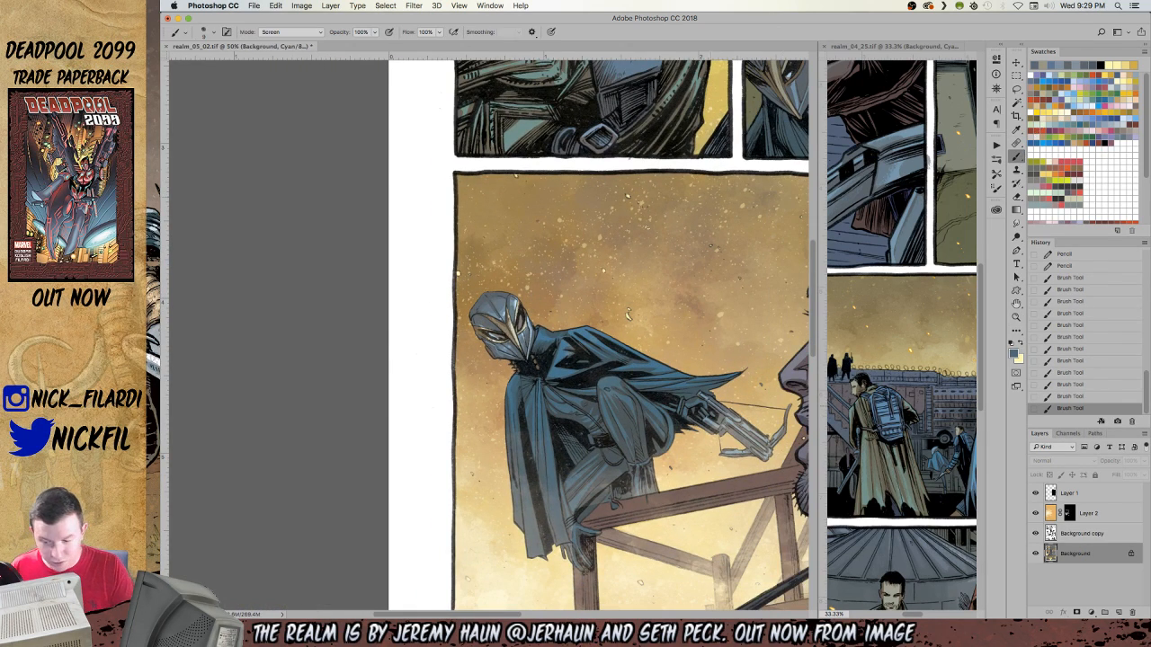
{"action": "left_click", "coordinate": [292, 32]}
{"action": "left_click", "coordinate": [274, 11]}
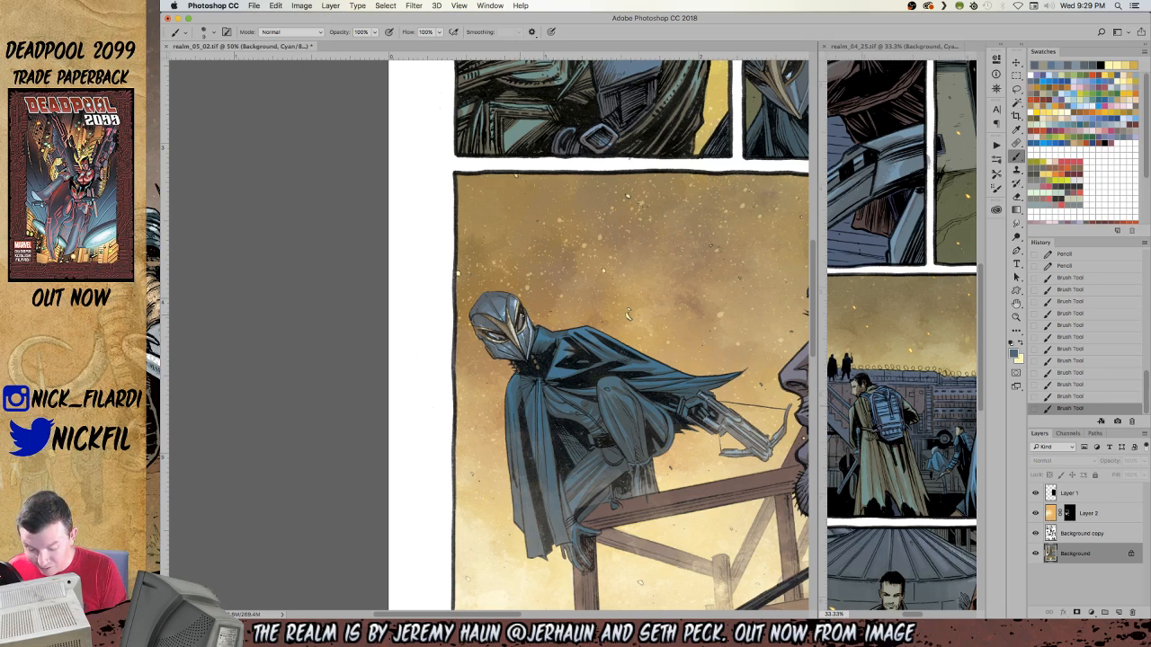
{"action": "left_click", "coordinate": [628, 314]}
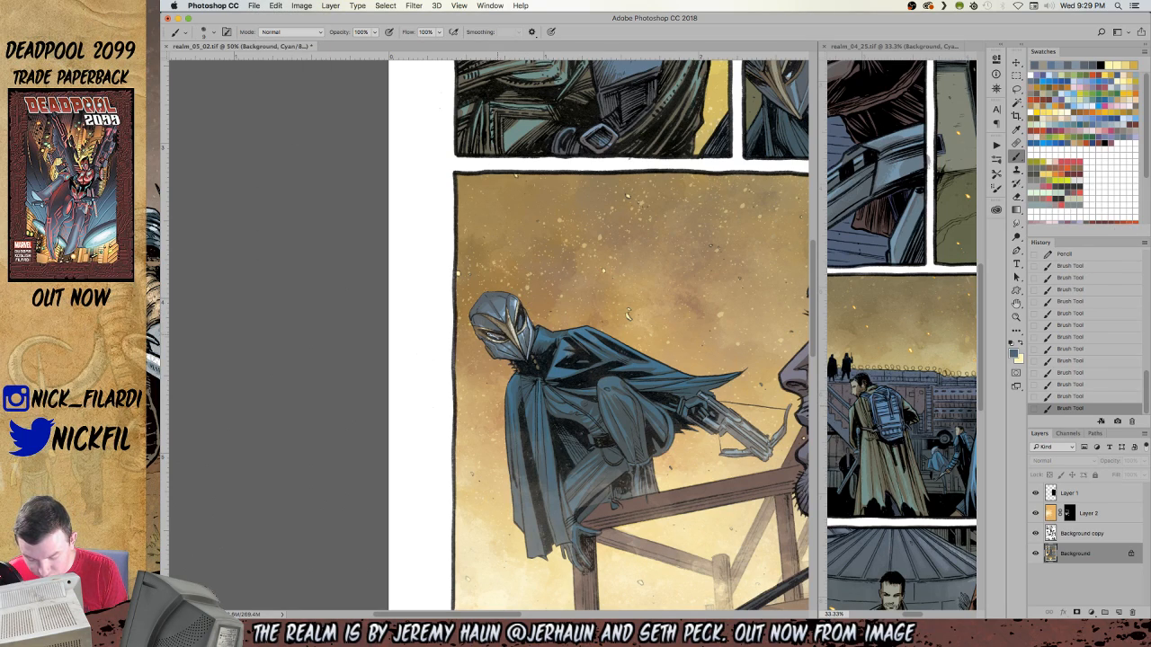
{"action": "left_click", "coordinate": [629, 315]}
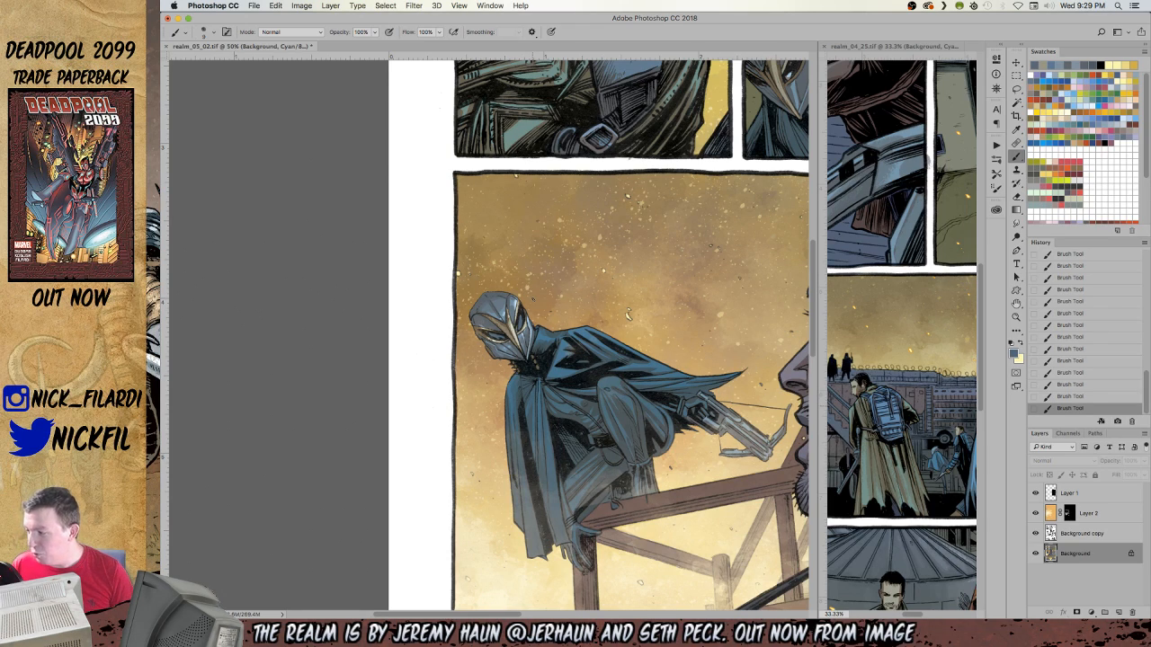
Set the Brush to 50% opacity for refining the figure's mask at closer view.
{"action": "key", "text": "z"}
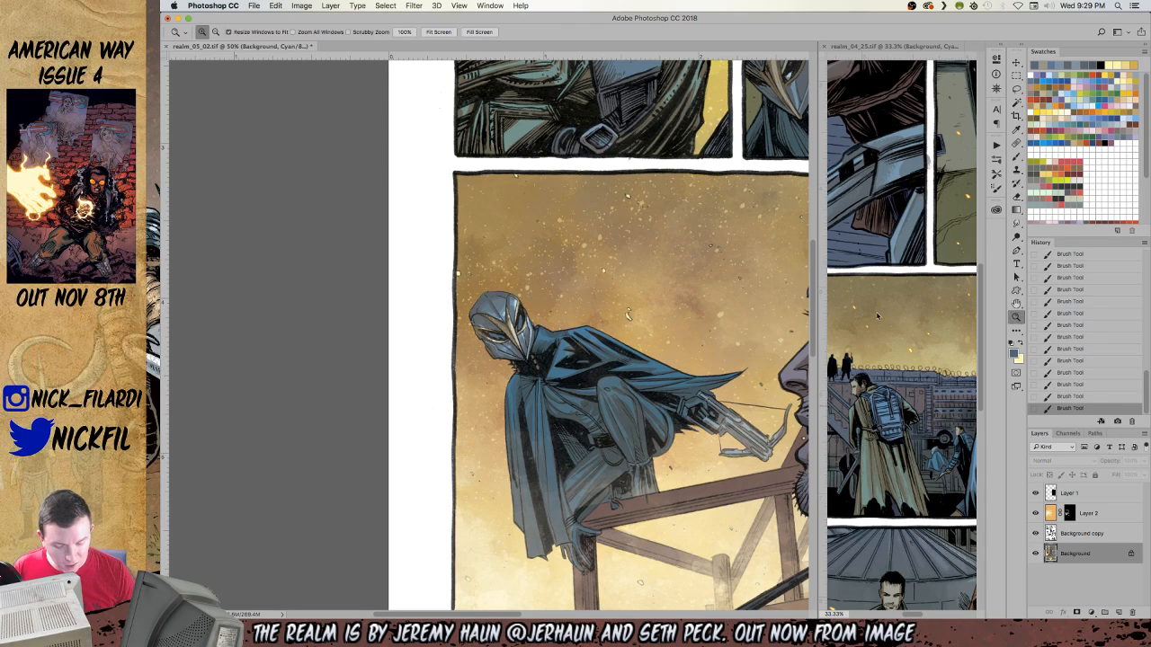
{"action": "left_click", "coordinate": [512, 338]}
{"action": "key", "text": "b"}
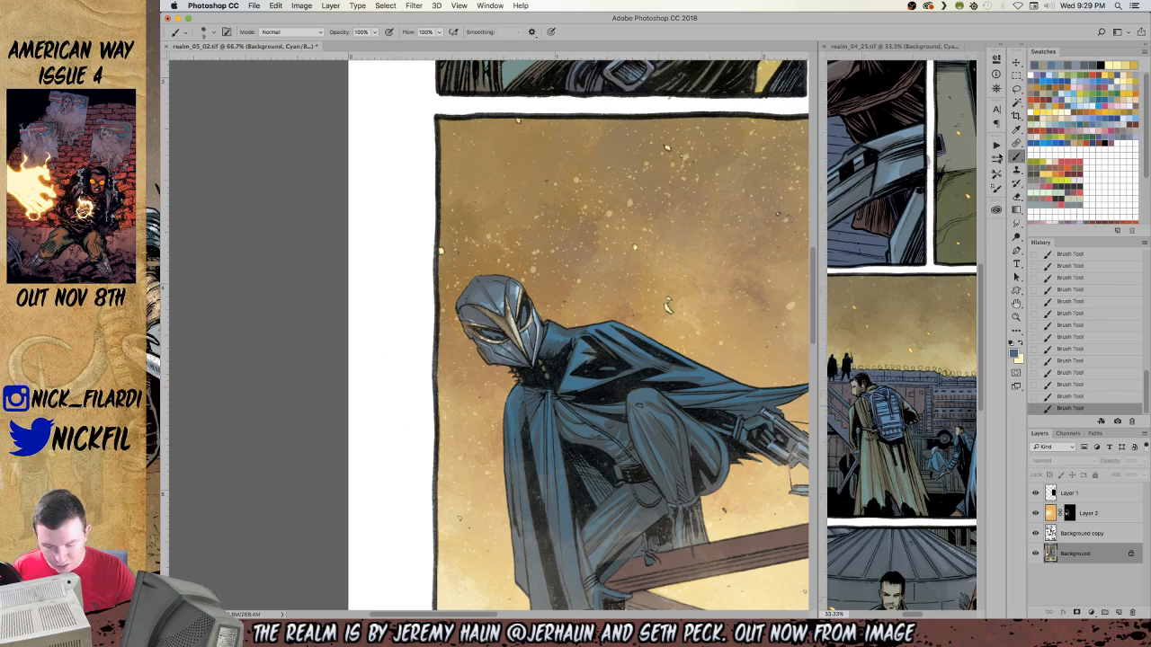
{"action": "key", "text": "5"}
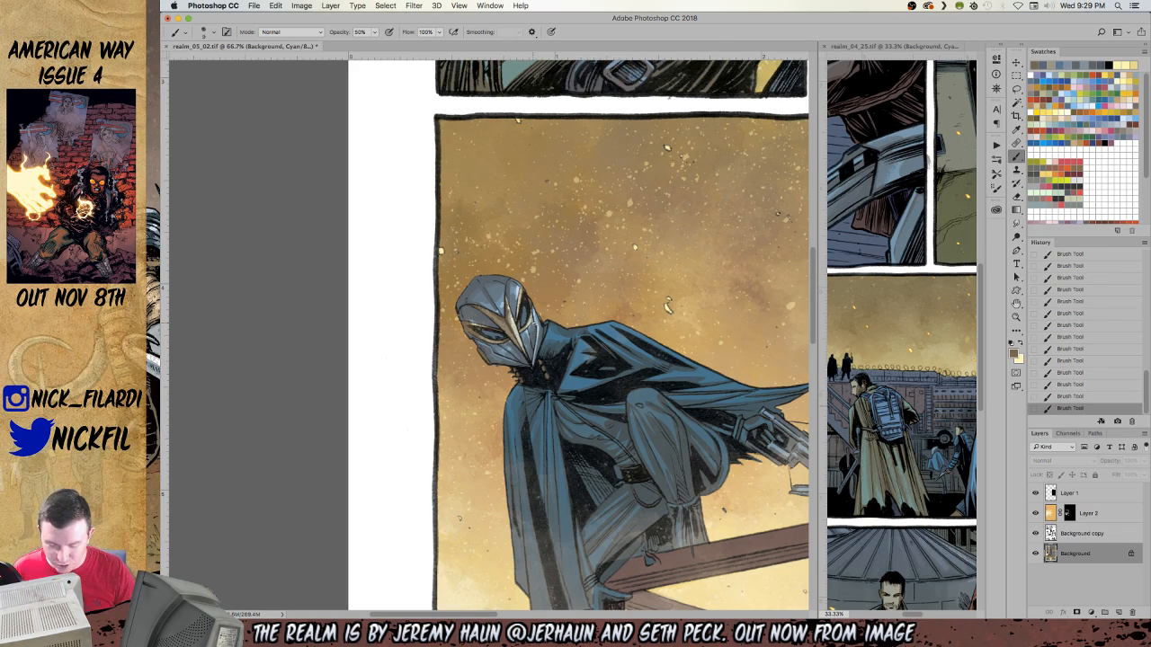
Highlight the hood and mask in pale yellow with the Brush in Screen mode.
{"action": "left_click", "coordinate": [1016, 303]}
{"action": "left_click_drag", "start_coordinate": [501, 416], "coordinate": [554, 394]}
{"action": "left_click", "coordinate": [1017, 155]}
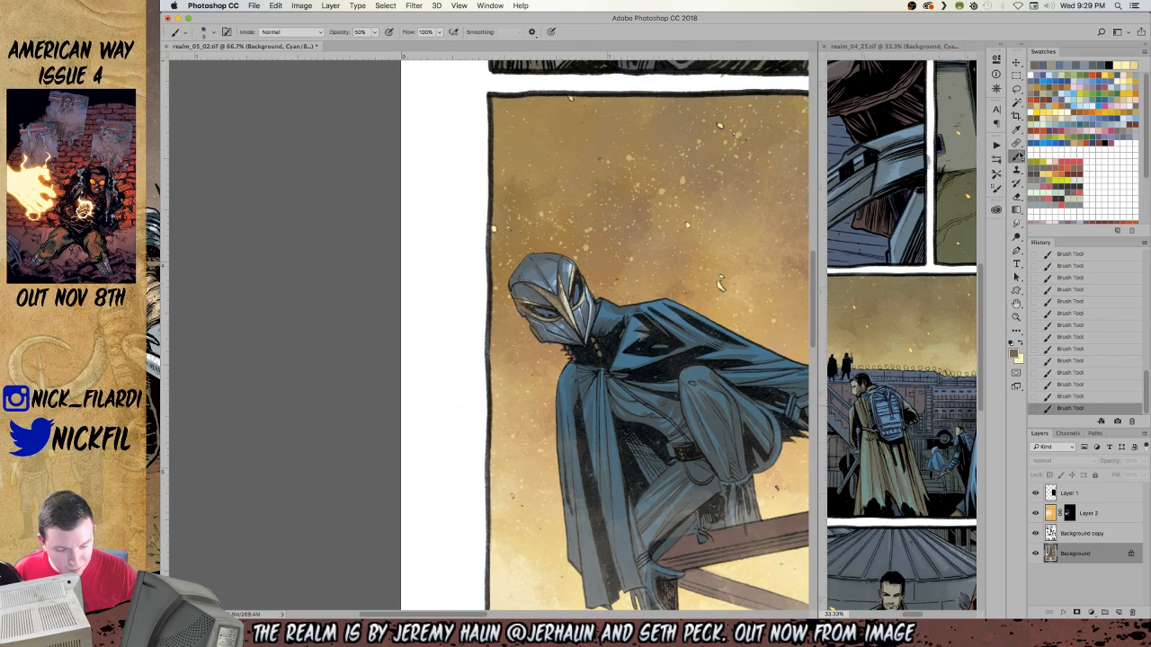
{"action": "left_click", "coordinate": [1059, 110]}
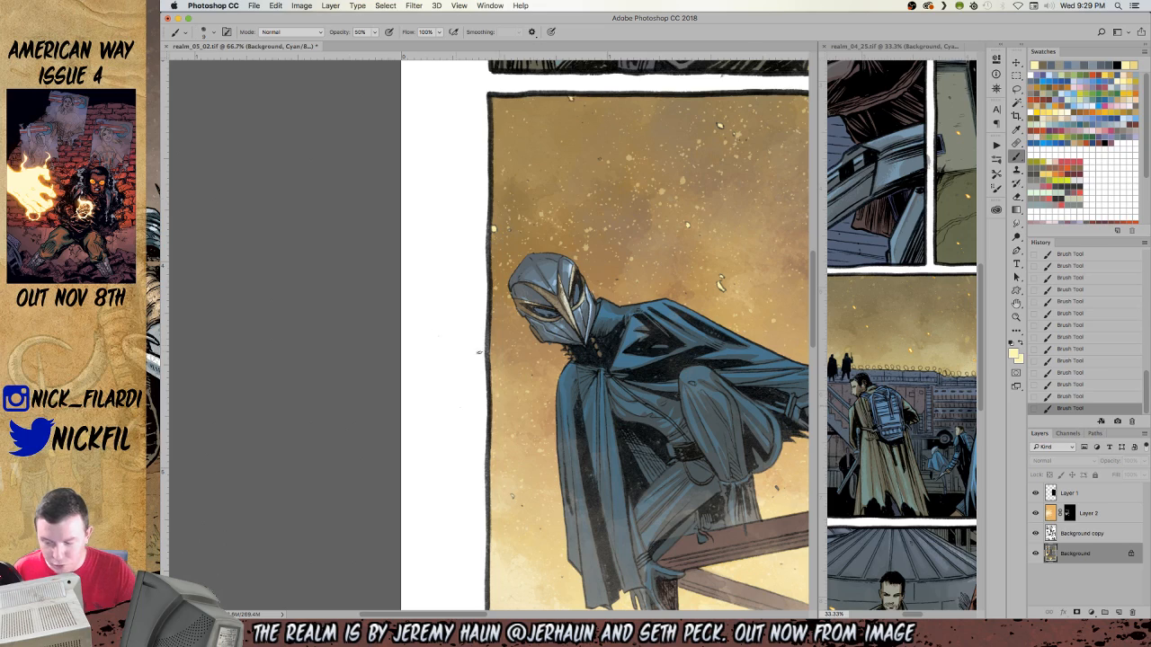
{"action": "left_click", "coordinate": [282, 34]}
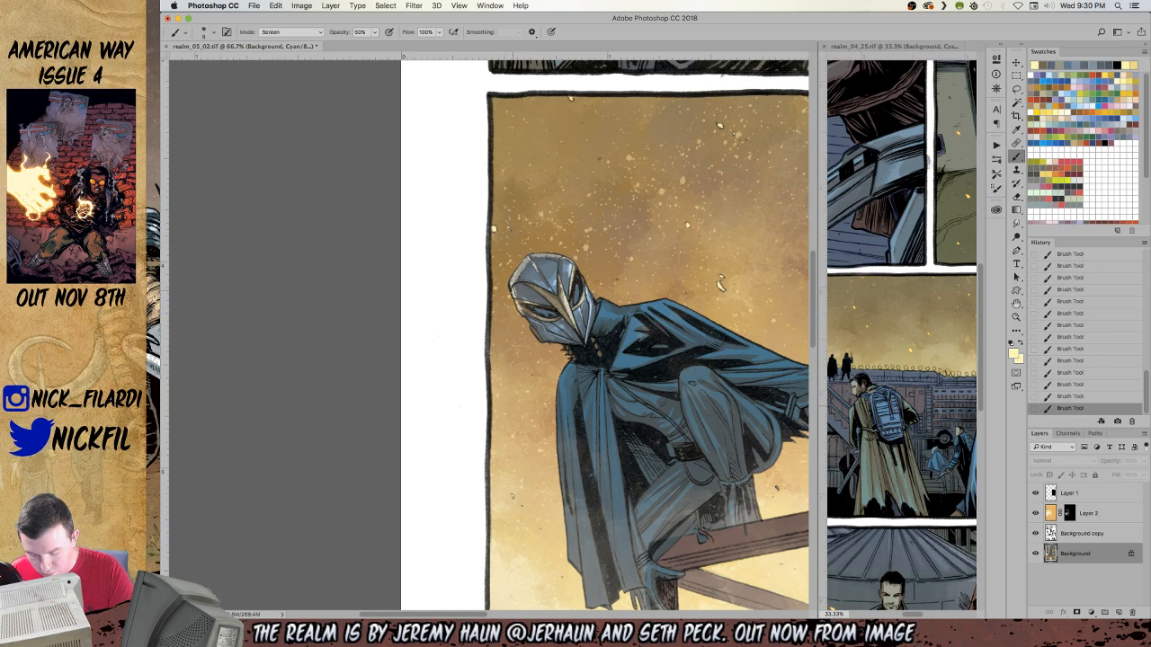
Brush pale yellow highlights down the outer edge of the crouching figure's cape in Screen mode at 50% opacity.
{"action": "mouse_move", "coordinate": [532, 327]}
{"action": "left_mouse_down"}
{"action": "mouse_move", "coordinate": [574, 359]}
{"action": "mouse_move", "coordinate": [557, 440]}
{"action": "left_mouse_up"}
{"action": "left_click_drag", "start_coordinate": [557, 398], "coordinate": [559, 463]}
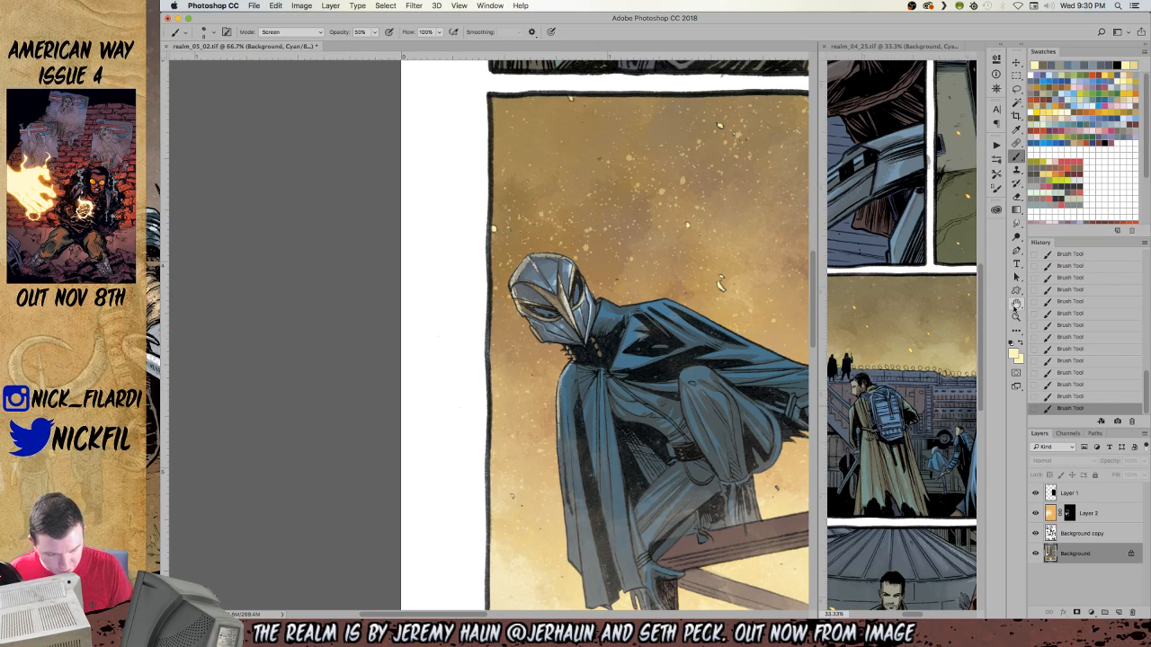
{"action": "left_click", "coordinate": [1016, 316]}
{"action": "left_click", "coordinate": [597, 409], "text": "alt"}
Draw pale yellow rim light along the helmet and cape edge with the 125 NORMCORE pencil preset in Normal mode at 100% opacity.
{"action": "key", "text": "b"}
{"action": "left_click", "coordinate": [295, 38]}
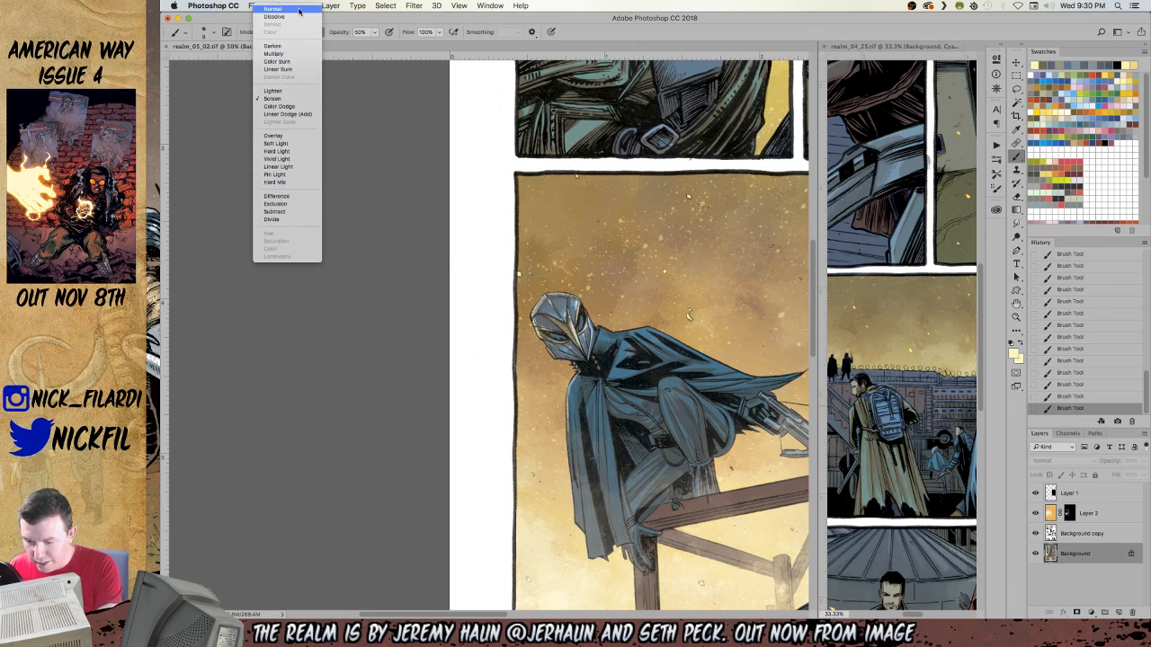
{"action": "left_click", "coordinate": [295, 11]}
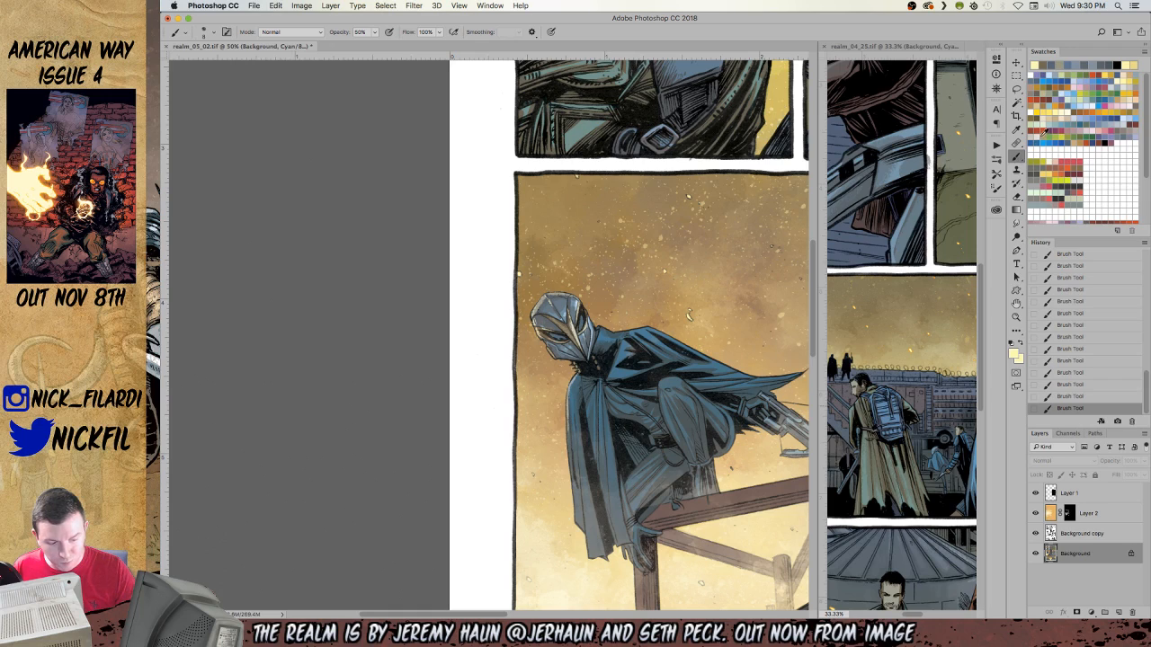
{"action": "left_click", "coordinate": [285, 36]}
{"action": "left_click", "coordinate": [286, 32]}
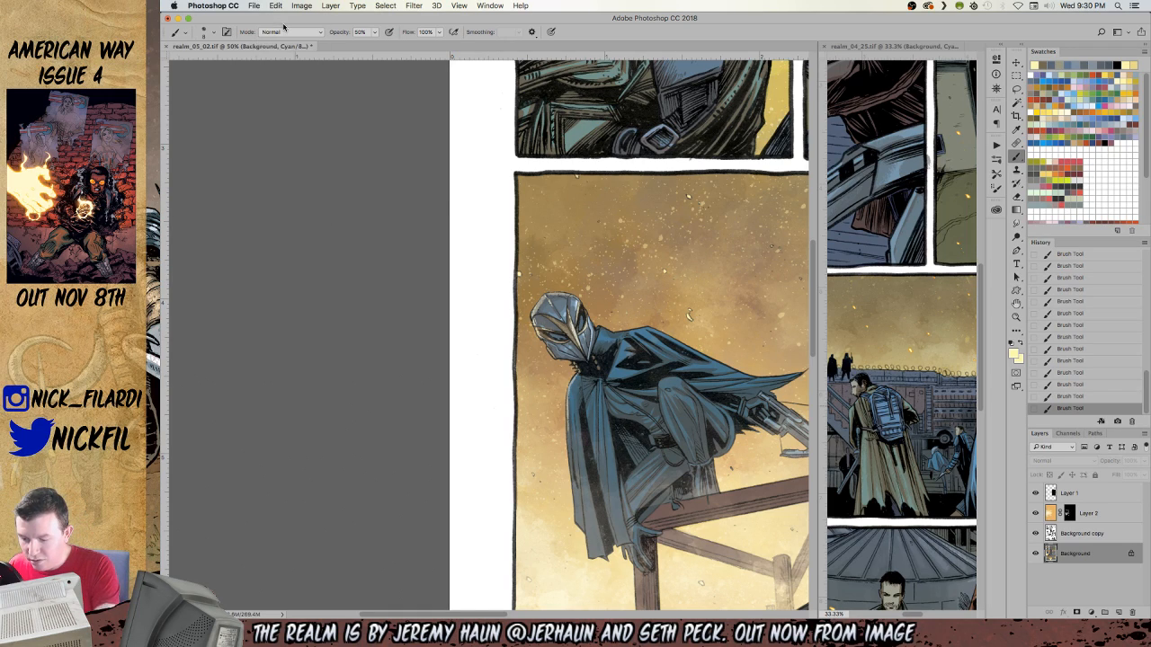
{"action": "left_click", "coordinate": [204, 33]}
{"action": "left_click", "coordinate": [197, 147]}
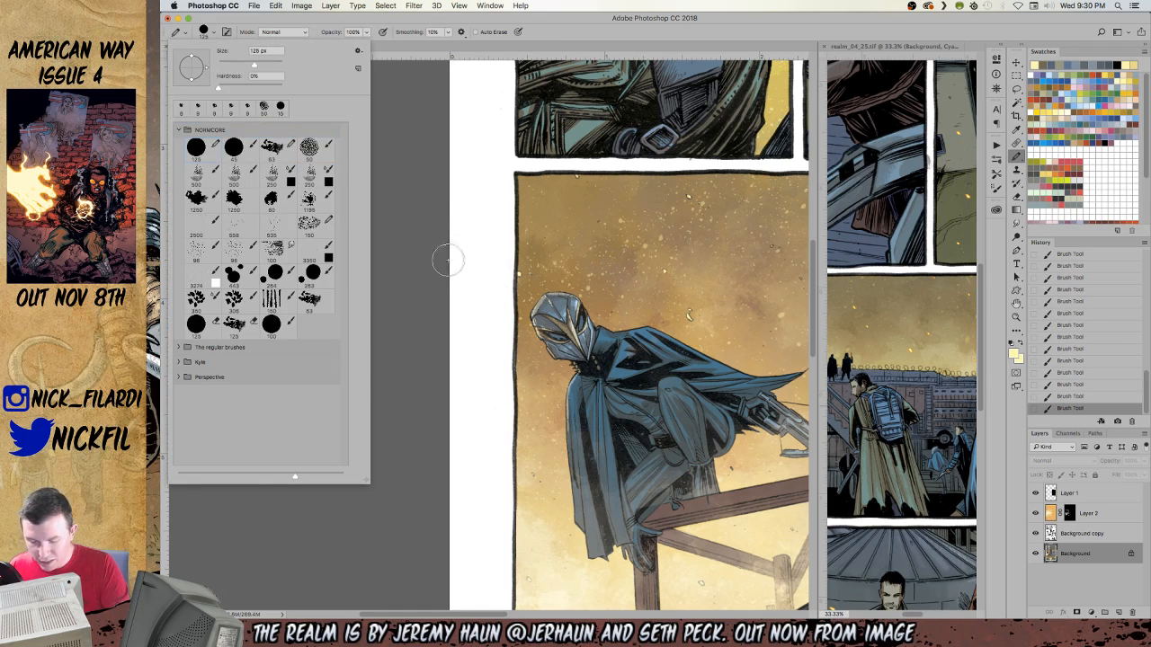
{"action": "left_click", "coordinate": [450, 259]}
{"action": "key", "text": "super+z"}
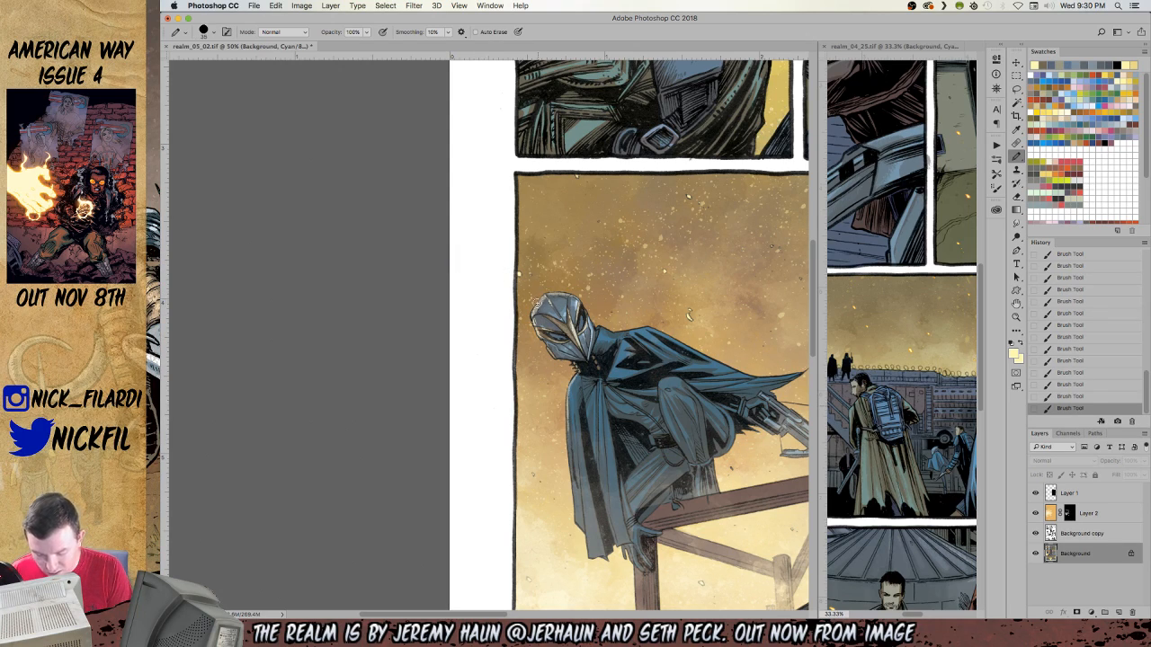
{"action": "mouse_move", "coordinate": [543, 294]}
{"action": "left_mouse_down"}
{"action": "mouse_move", "coordinate": [548, 361]}
{"action": "mouse_move", "coordinate": [552, 339]}
{"action": "mouse_move", "coordinate": [549, 354]}
{"action": "mouse_move", "coordinate": [544, 344]}
{"action": "mouse_move", "coordinate": [560, 355]}
{"action": "mouse_move", "coordinate": [568, 435]}
{"action": "left_mouse_up"}
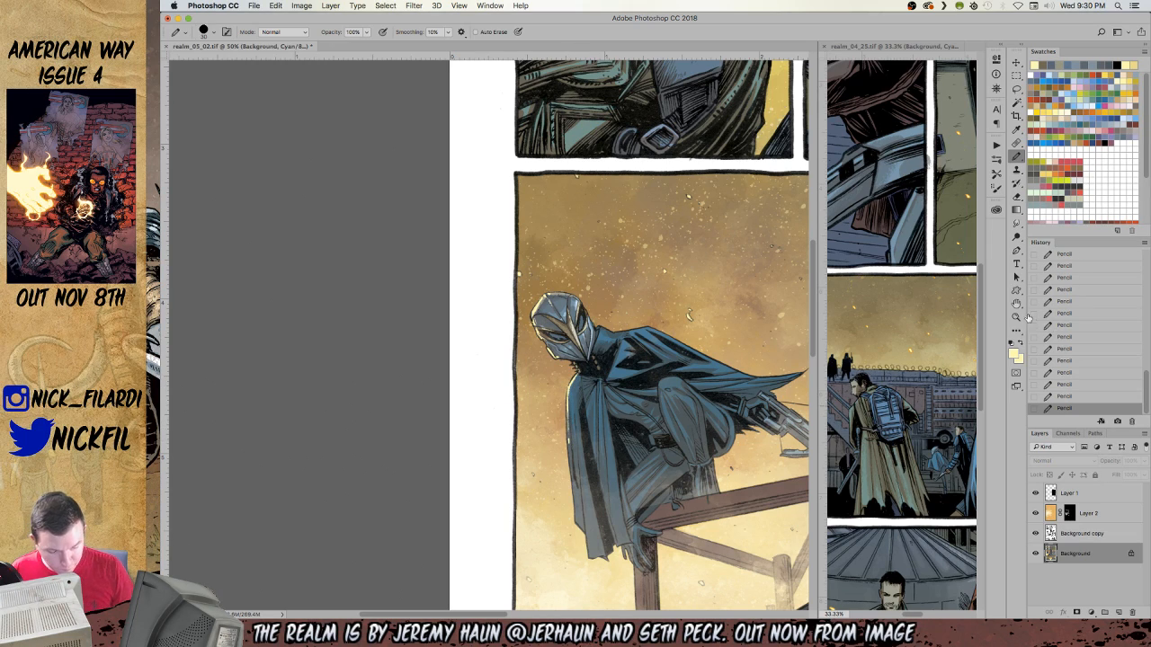
Touch up the helmet with sampled tones and extend the pale yellow rim light down the cape's outer edge at 50% opacity.
{"action": "key", "text": "space"}
{"action": "left_click_drag", "start_coordinate": [663, 462], "coordinate": [566, 396]}
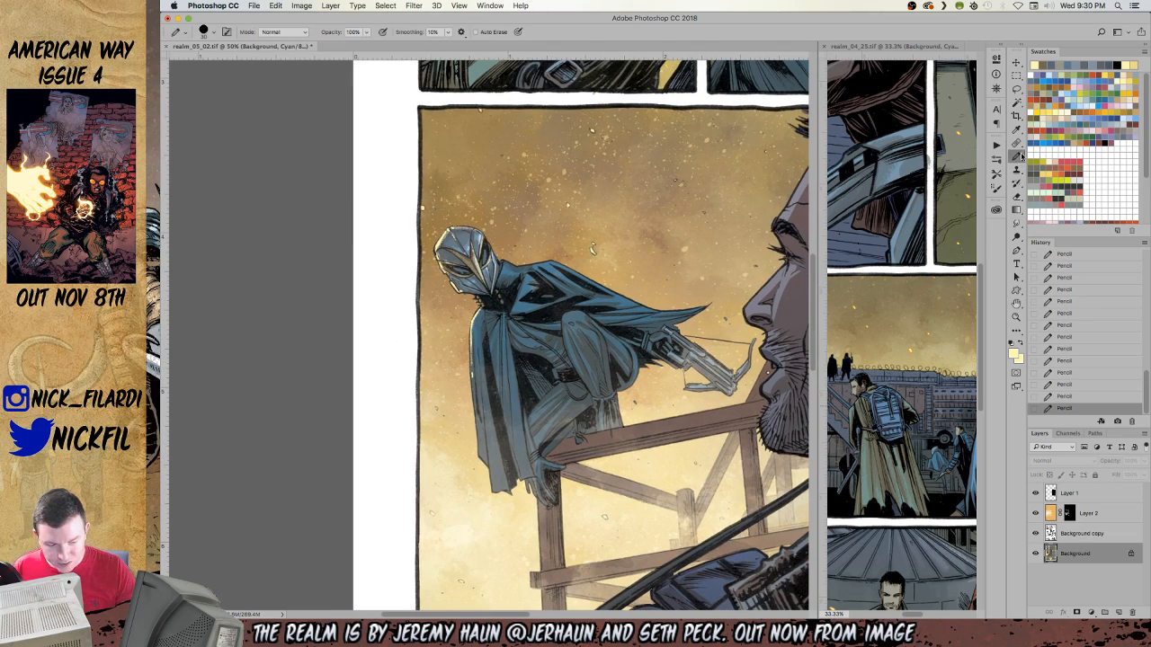
{"action": "left_click_drag", "start_coordinate": [453, 281], "coordinate": [461, 291]}
{"action": "left_click", "coordinate": [451, 270], "text": "alt"}
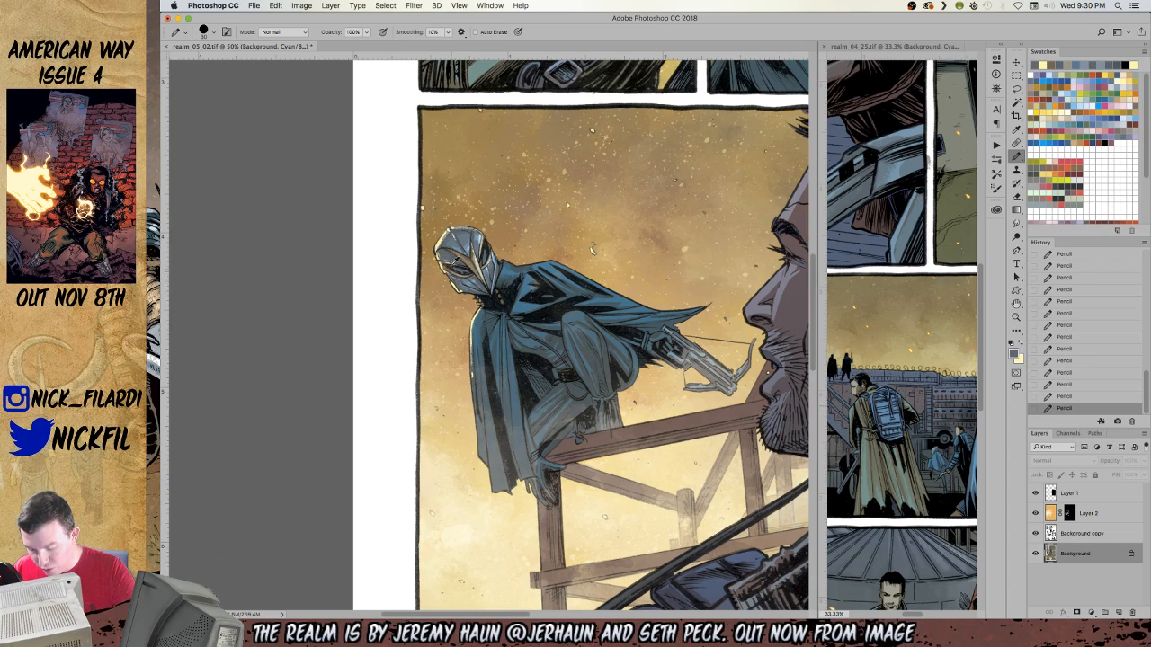
{"action": "left_click", "coordinate": [446, 271], "text": "alt"}
{"action": "key", "text": "5"}
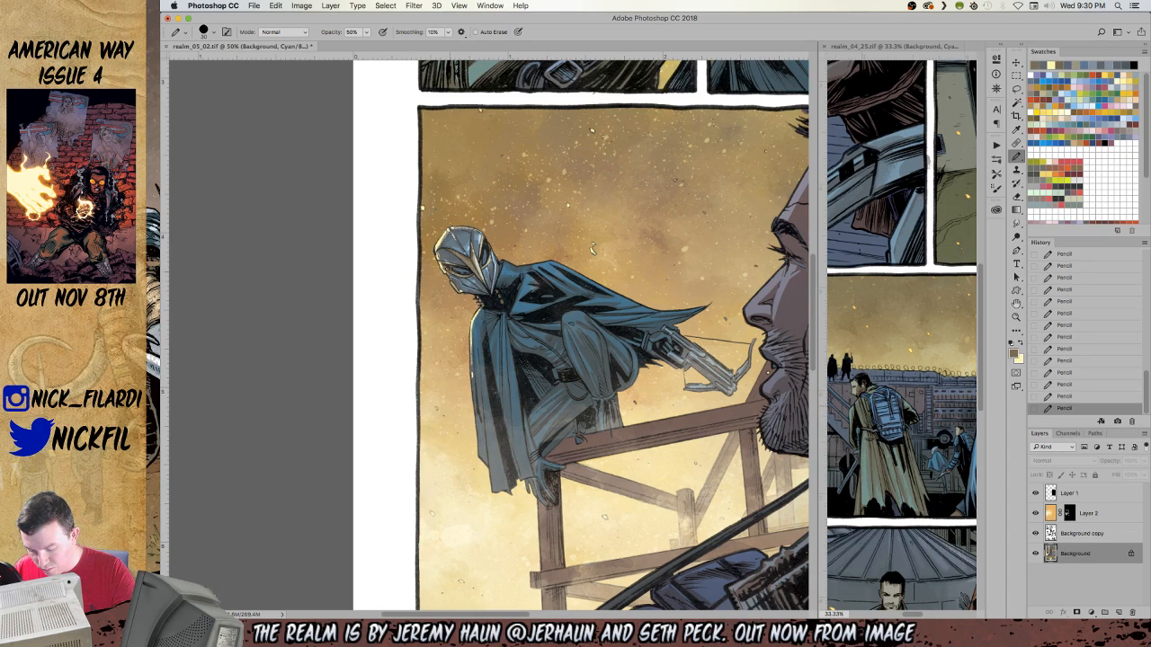
{"action": "left_click", "coordinate": [447, 274], "text": "alt"}
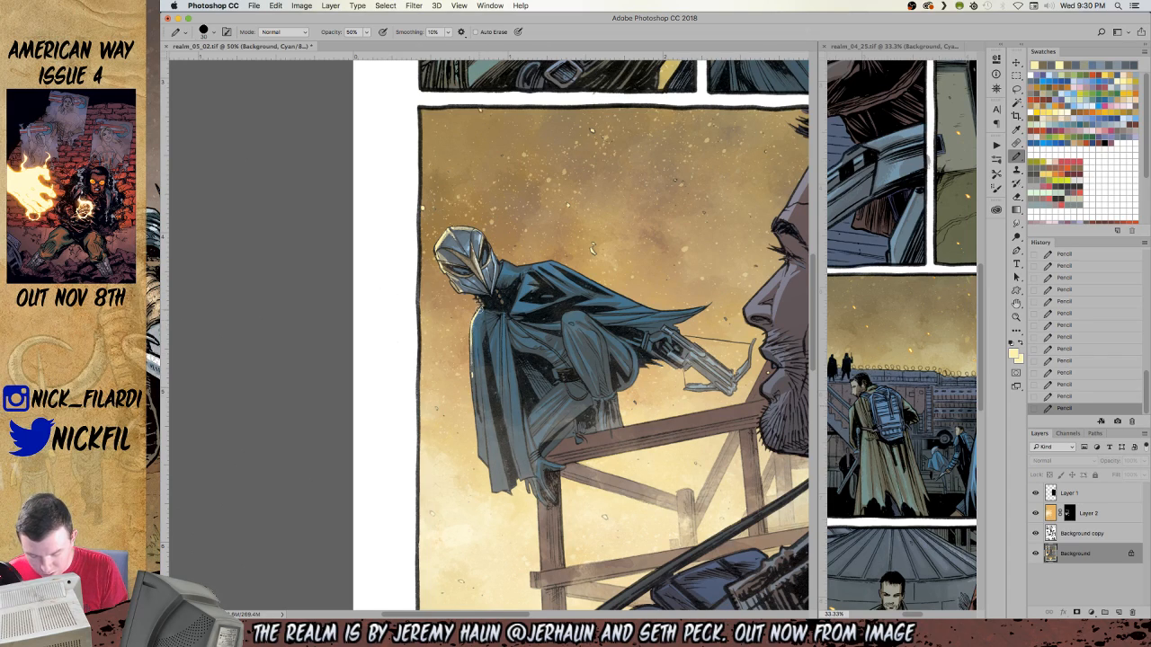
{"action": "left_click_drag", "start_coordinate": [471, 325], "coordinate": [480, 451]}
{"action": "left_click_drag", "start_coordinate": [482, 410], "coordinate": [495, 490]}
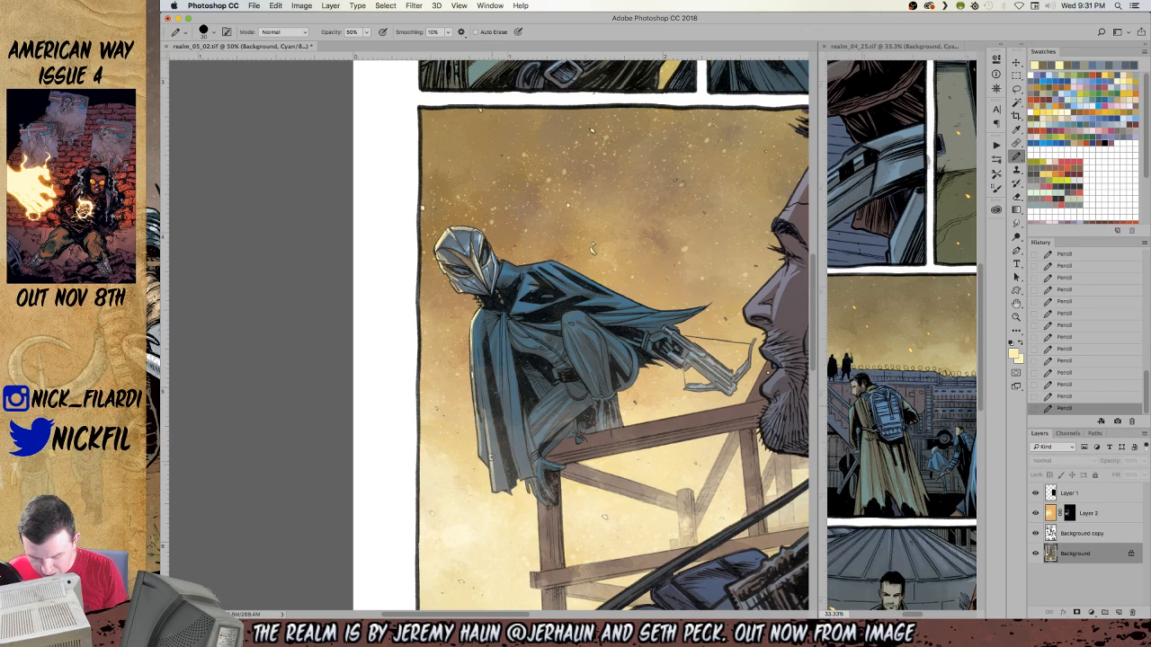
Hide Layer 2 and touch up the lower edge of the figure's cape with the pencil.
{"action": "left_click", "coordinate": [1035, 513]}
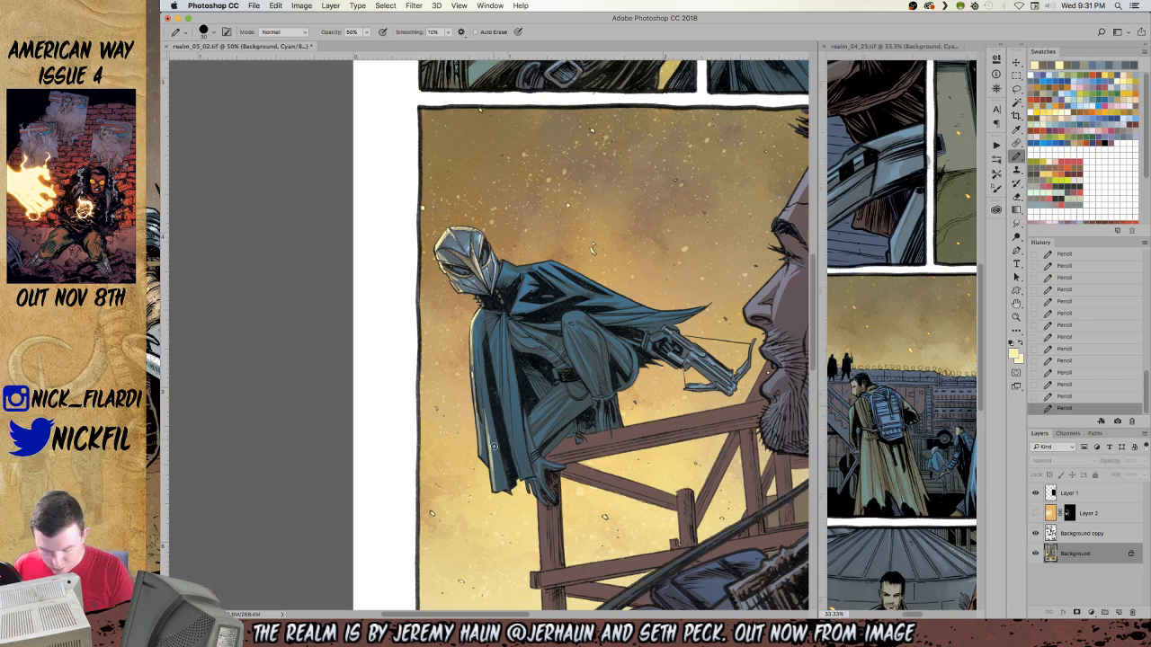
{"action": "mouse_move", "coordinate": [494, 468]}
{"action": "left_mouse_down"}
{"action": "mouse_move", "coordinate": [491, 433]}
{"action": "mouse_move", "coordinate": [492, 470]}
{"action": "left_mouse_up"}
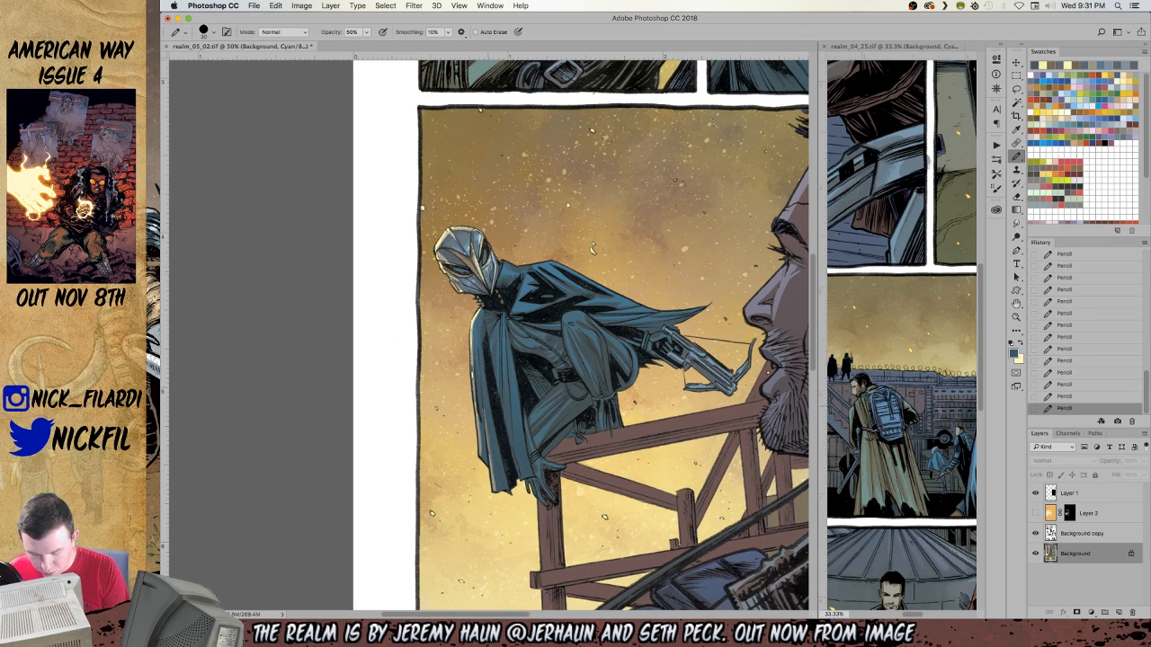
Set the pencil to Multiply mode at 30% opacity, picking an orange-red swatch and a blue sampled from the artwork.
{"action": "left_click", "coordinate": [1032, 96]}
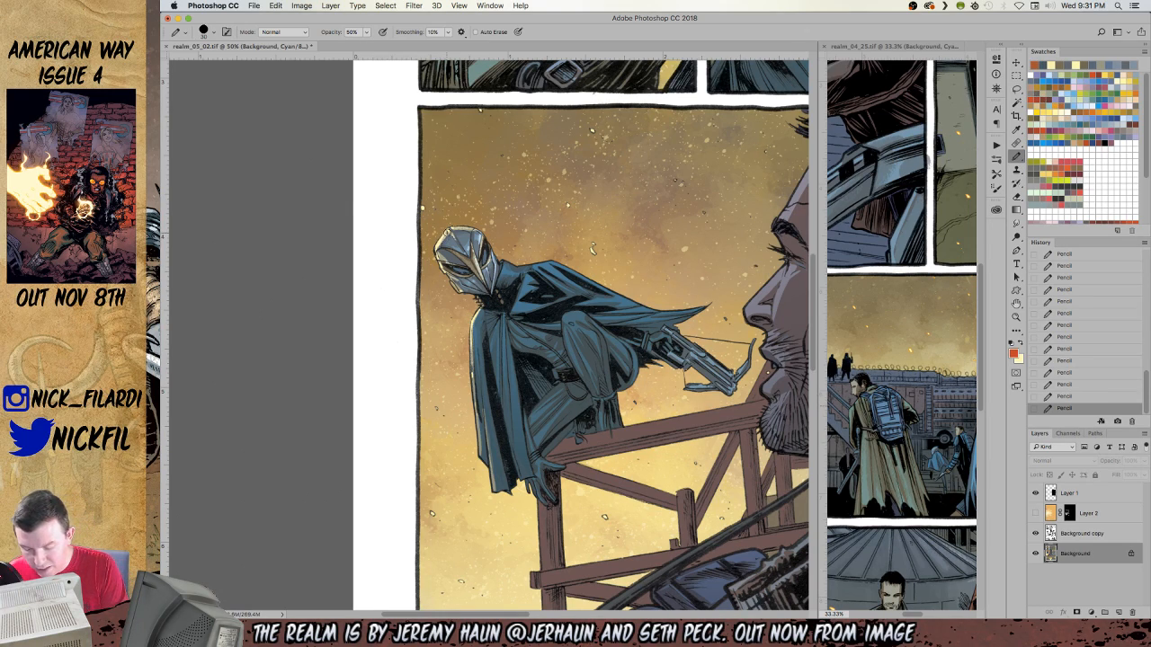
{"action": "key", "text": "3"}
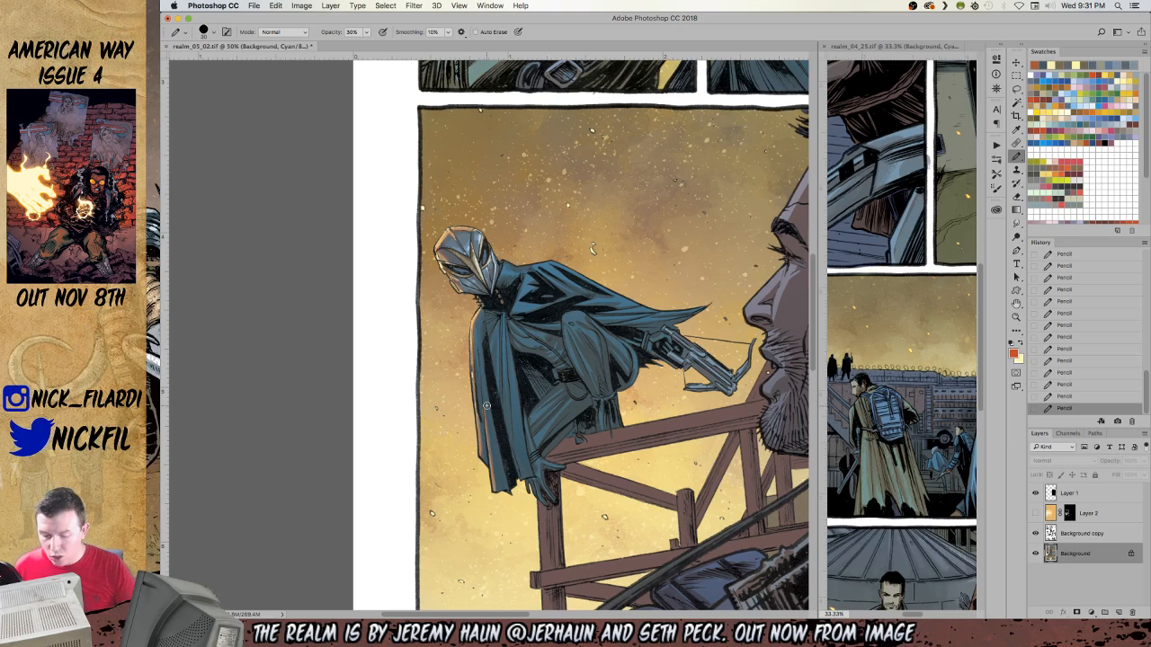
{"action": "left_click", "coordinate": [279, 32]}
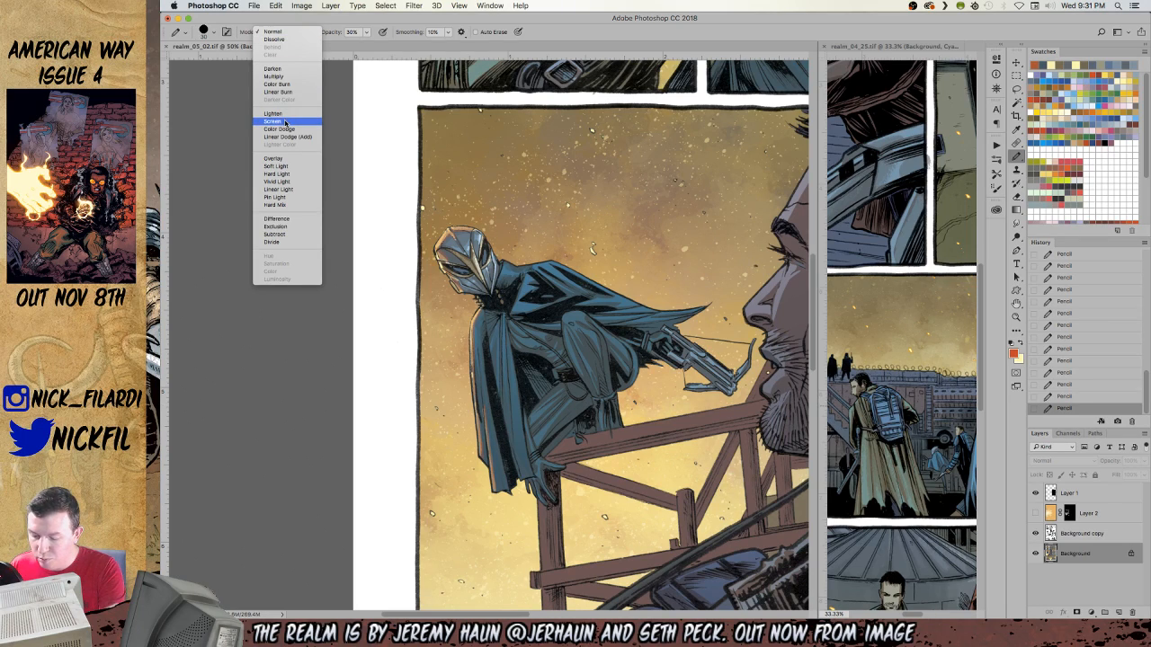
{"action": "left_click", "coordinate": [286, 78]}
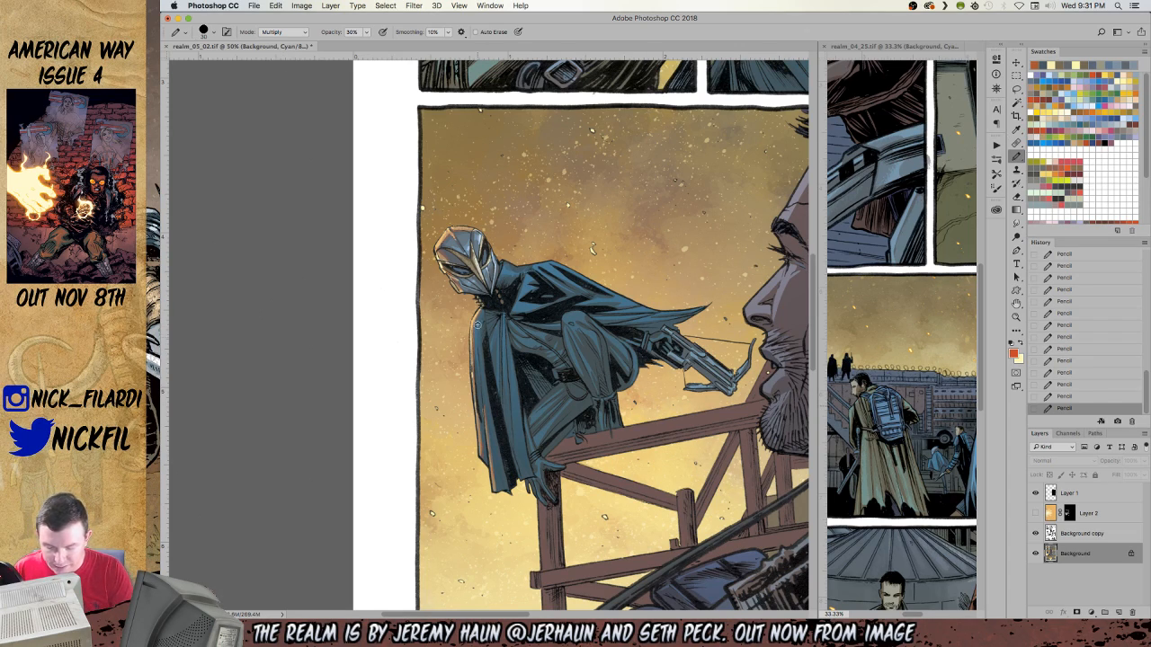
{"action": "left_click", "coordinate": [489, 222], "text": "alt"}
{"action": "left_click", "coordinate": [284, 32]}
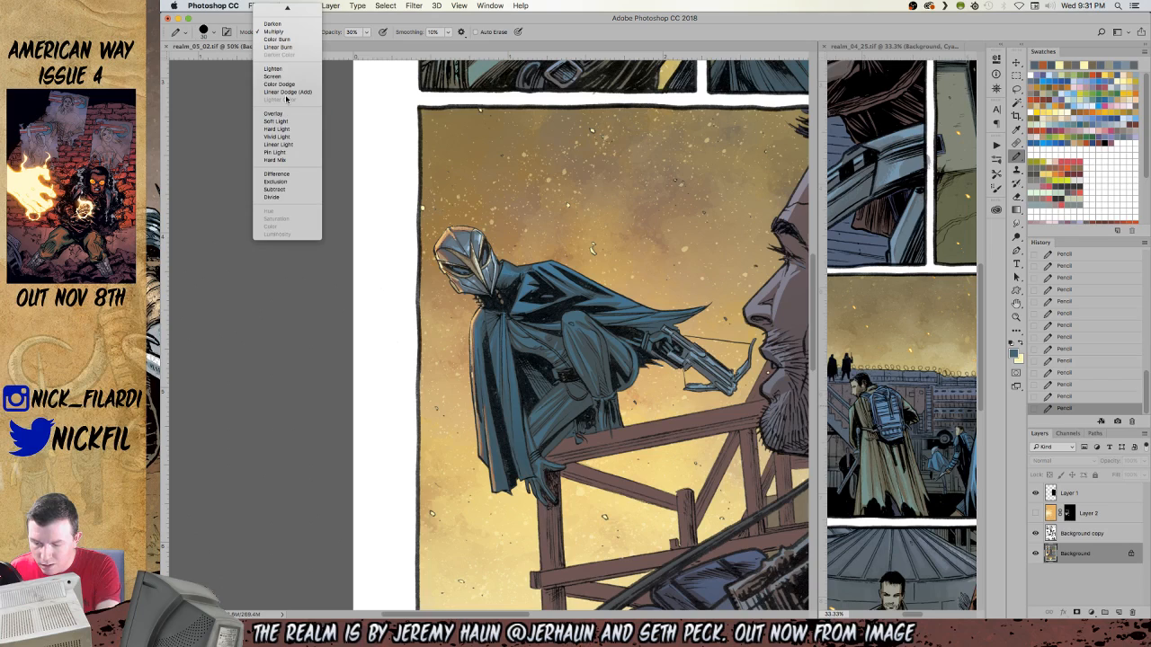
{"action": "left_click", "coordinate": [283, 33]}
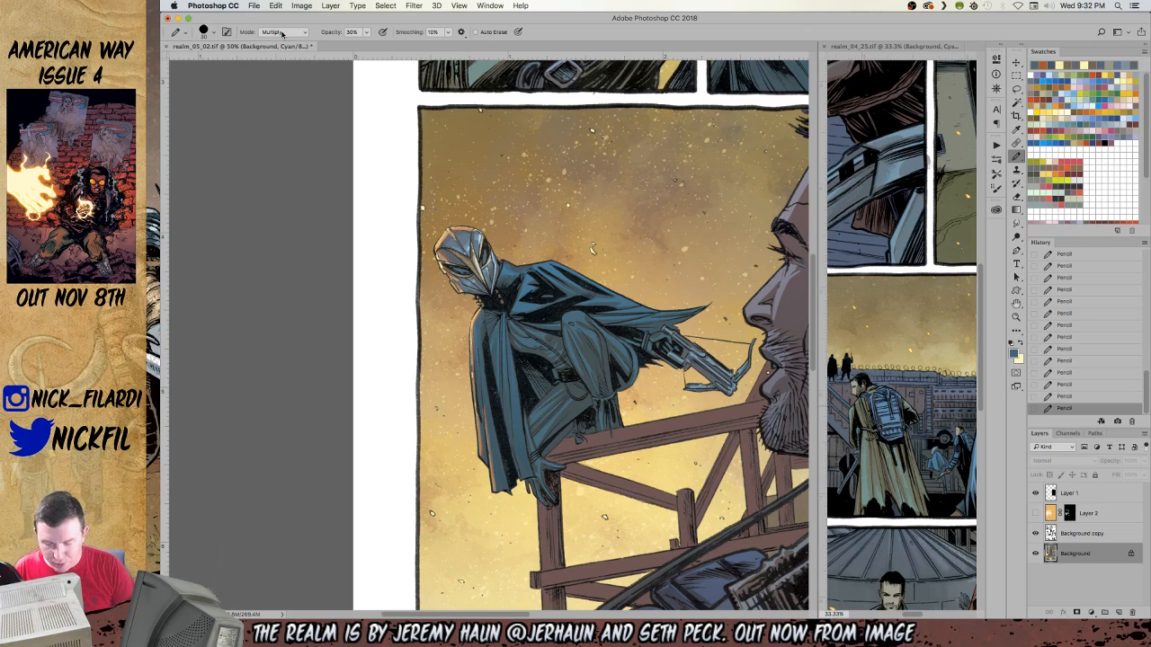
Undo the last pencil stroke and set the pencil to Normal mode at 100% opacity with a sampled pale yellow.
{"action": "left_click", "coordinate": [441, 256], "text": "alt"}
{"action": "key", "text": "super+z"}
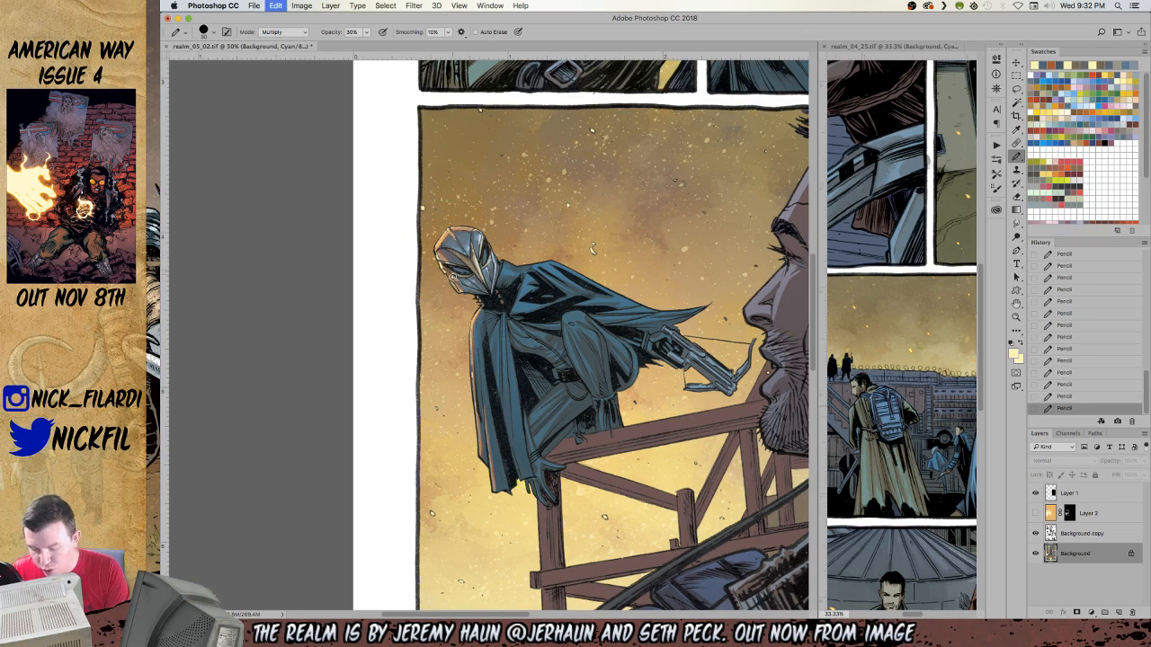
{"action": "key", "text": "0"}
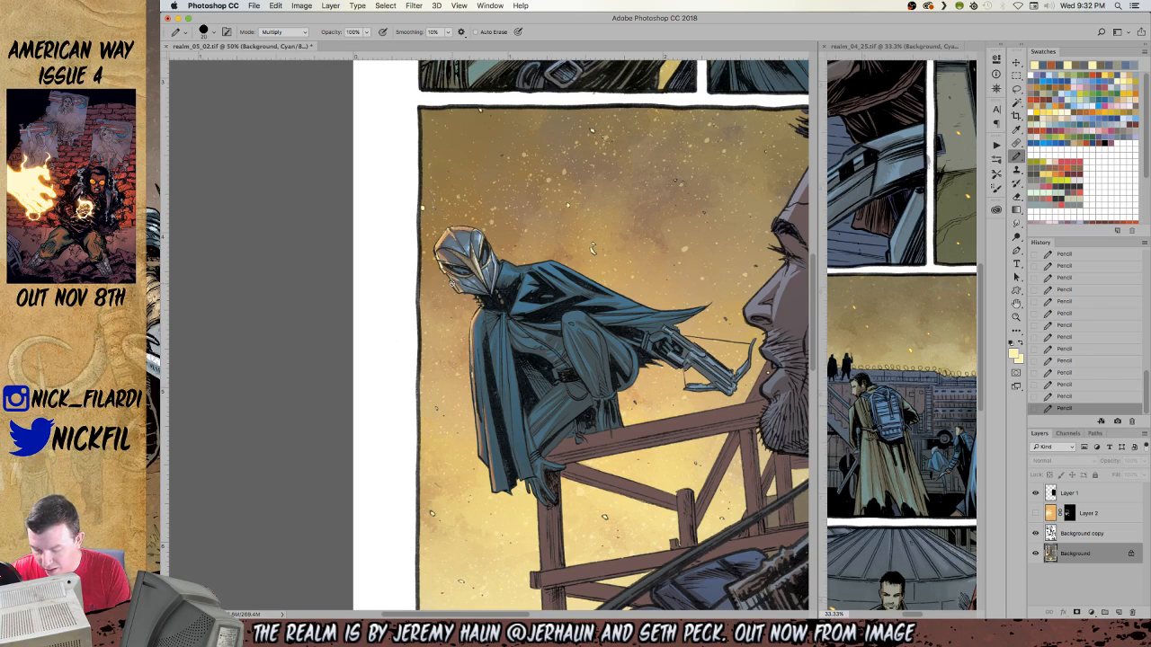
{"action": "left_click", "coordinate": [443, 260]}
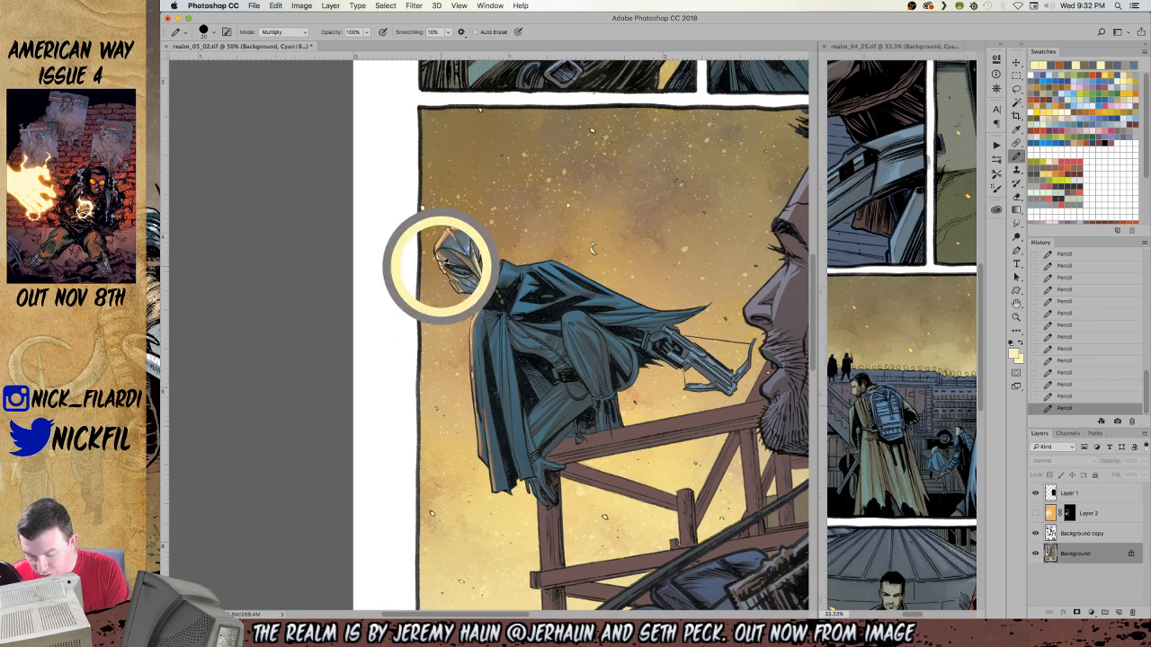
{"action": "left_click", "coordinate": [284, 32]}
{"action": "left_click", "coordinate": [284, 8]}
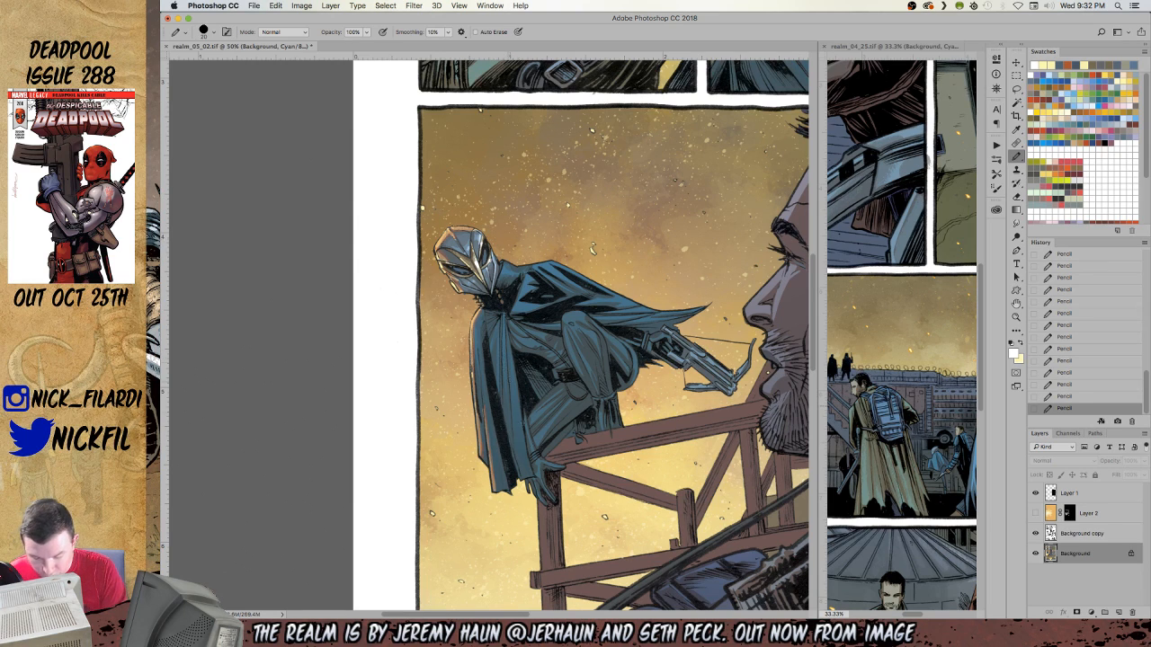
Brush sampled blue highlights onto the folds of the figure's cape in Screen mode at 50% opacity.
{"action": "left_click", "coordinate": [1016, 303]}
{"action": "left_click_drag", "start_coordinate": [623, 441], "coordinate": [585, 441]}
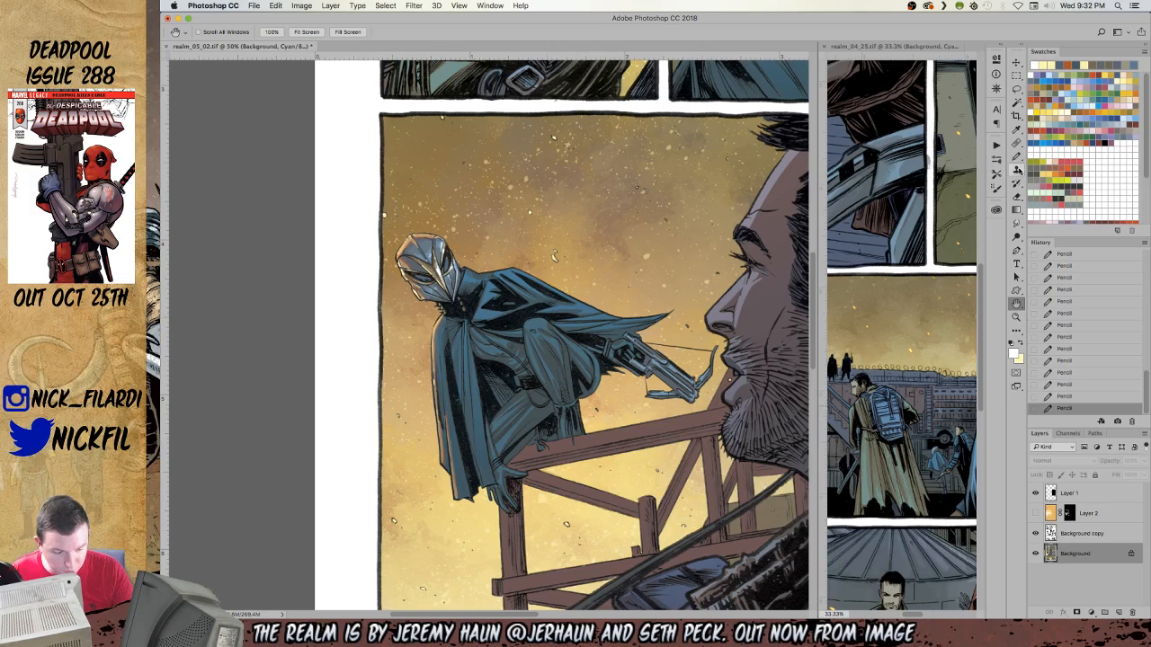
{"action": "left_click", "coordinate": [1017, 156]}
{"action": "left_click", "coordinate": [428, 261]}
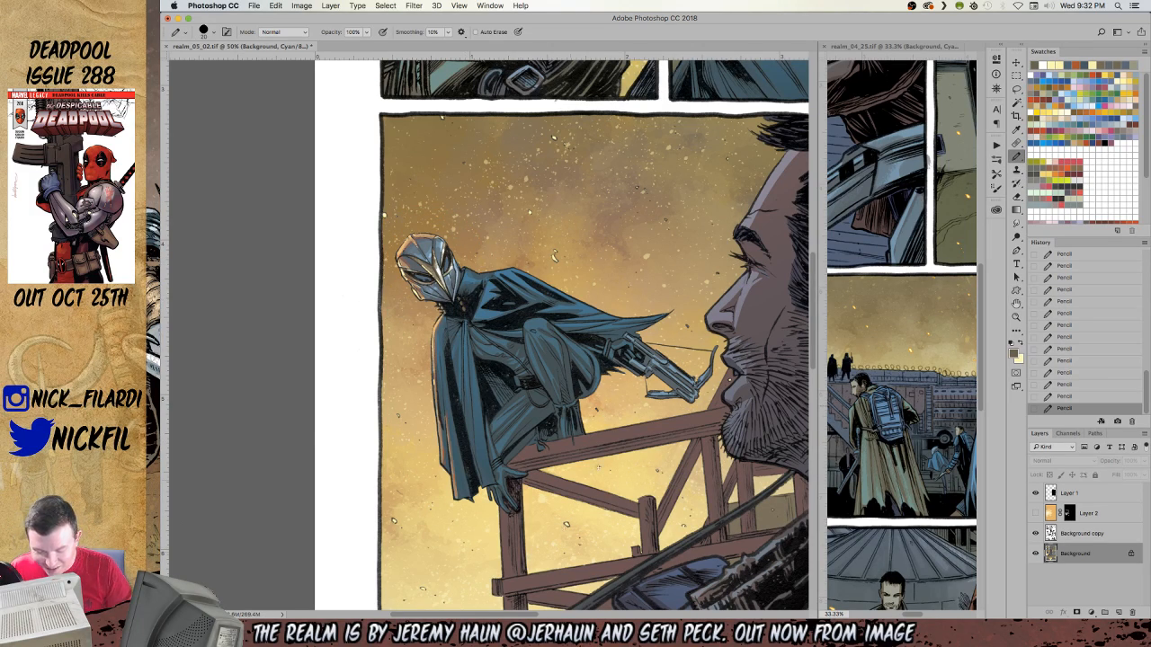
{"action": "left_click", "coordinate": [1017, 158], "text": "alt"}
{"action": "left_click", "coordinate": [1017, 158], "text": "alt"}
{"action": "left_click", "coordinate": [1019, 158], "text": "alt"}
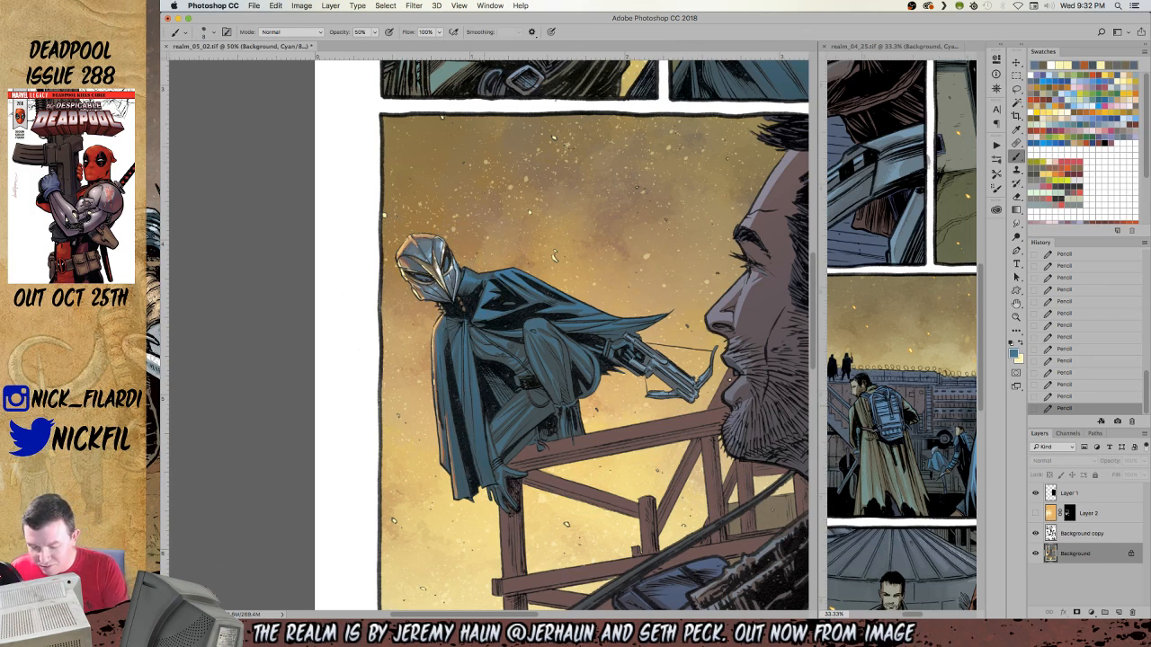
{"action": "left_click", "coordinate": [297, 33]}
{"action": "left_click", "coordinate": [273, 70]}
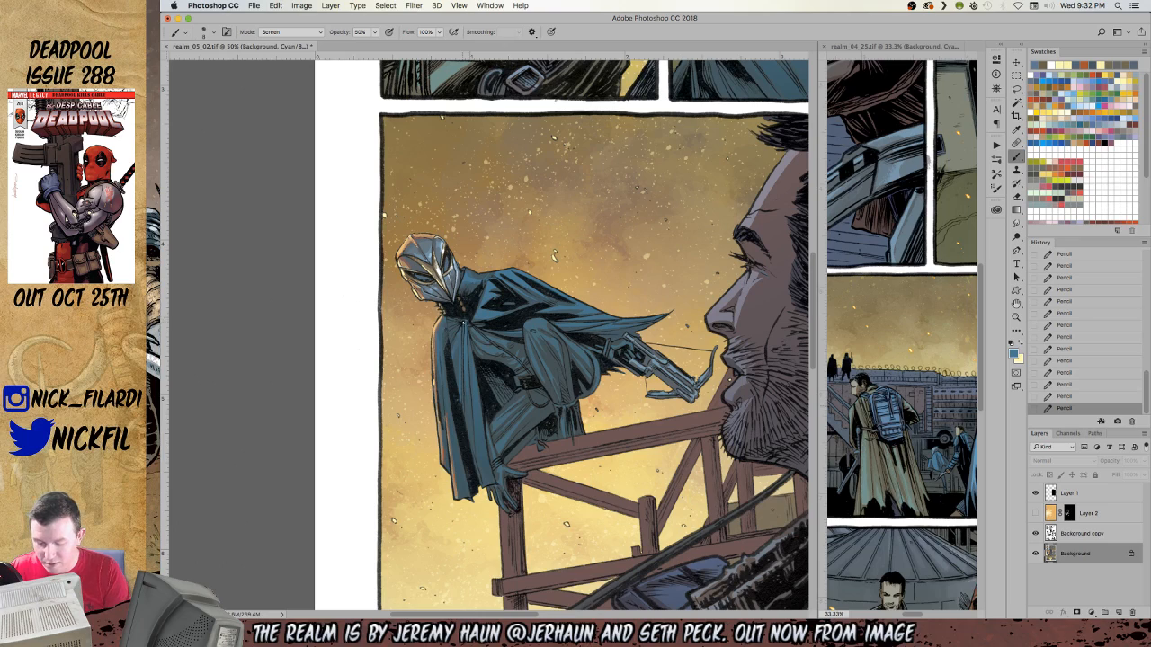
{"action": "mouse_move", "coordinate": [465, 332]}
{"action": "left_mouse_down"}
{"action": "mouse_move", "coordinate": [467, 386]}
{"action": "mouse_move", "coordinate": [469, 360]}
{"action": "mouse_move", "coordinate": [473, 368]}
{"action": "mouse_move", "coordinate": [455, 357]}
{"action": "mouse_move", "coordinate": [460, 386]}
{"action": "left_mouse_up"}
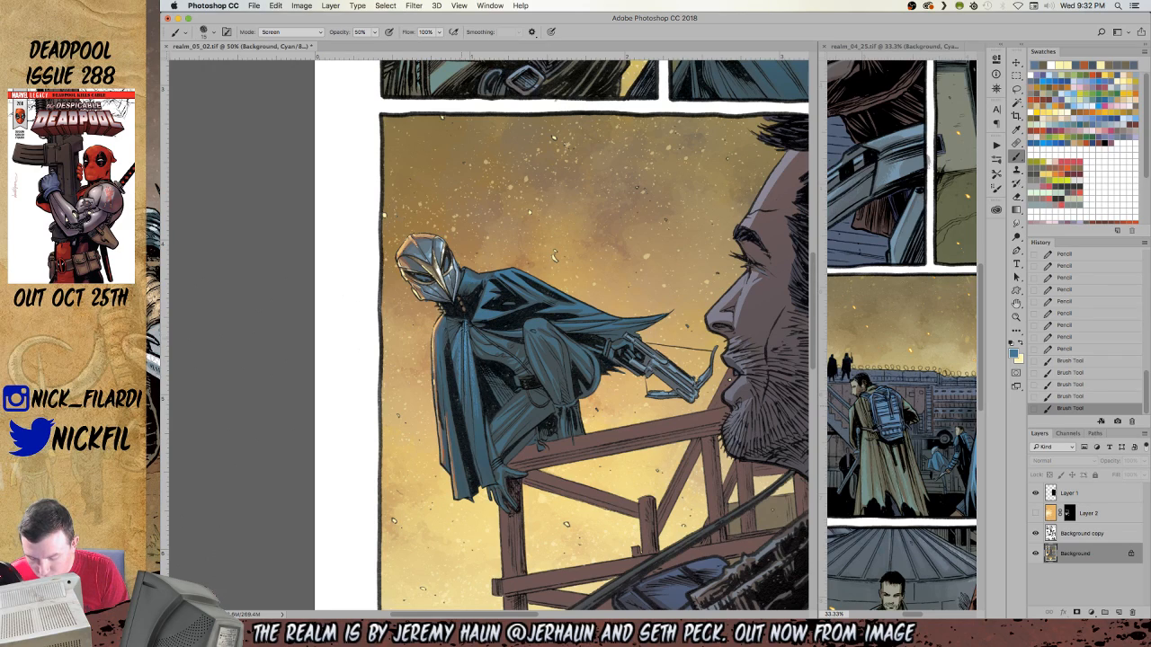
{"action": "left_click_drag", "start_coordinate": [441, 341], "coordinate": [440, 374]}
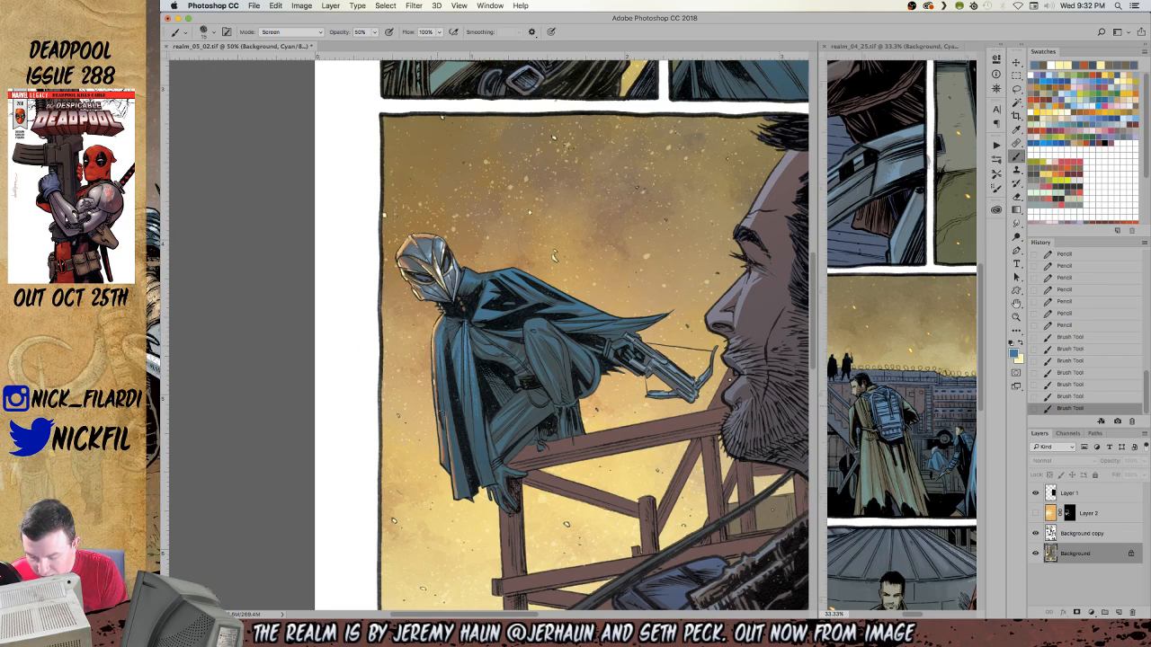
{"action": "left_click_drag", "start_coordinate": [452, 312], "coordinate": [460, 304]}
Brush more blue highlights across the figure's shoulder and the trailing upper edge of the cape in Screen mode.
{"action": "key", "text": "z"}
{"action": "left_click", "coordinate": [616, 428], "text": "alt"}
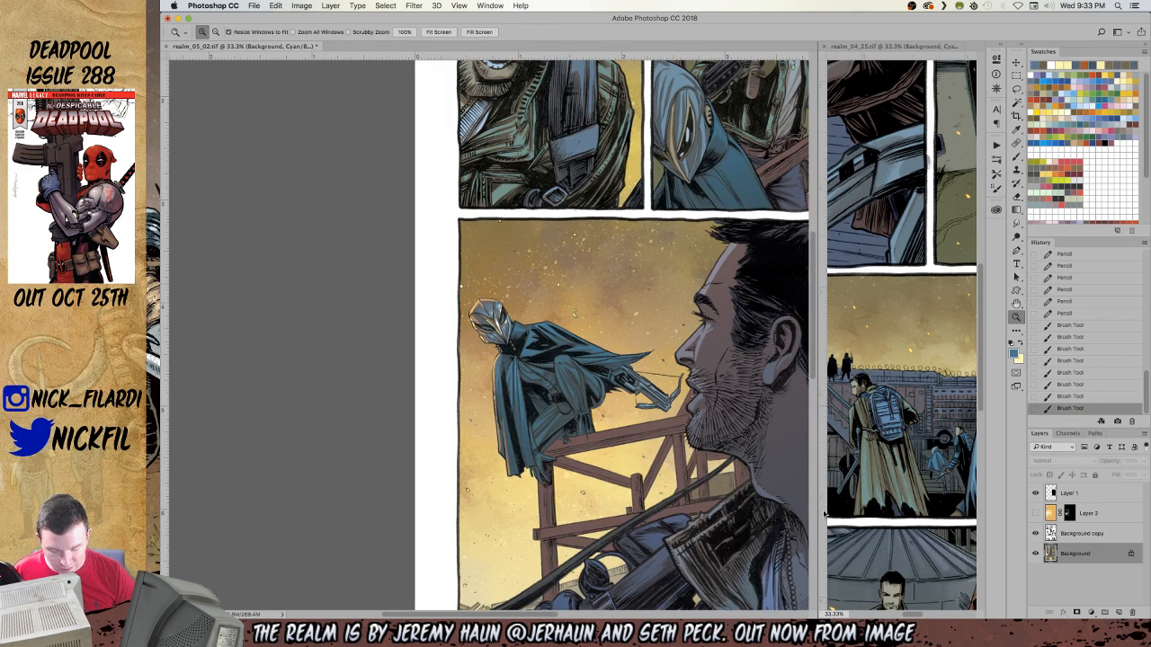
{"action": "left_click", "coordinate": [1016, 156]}
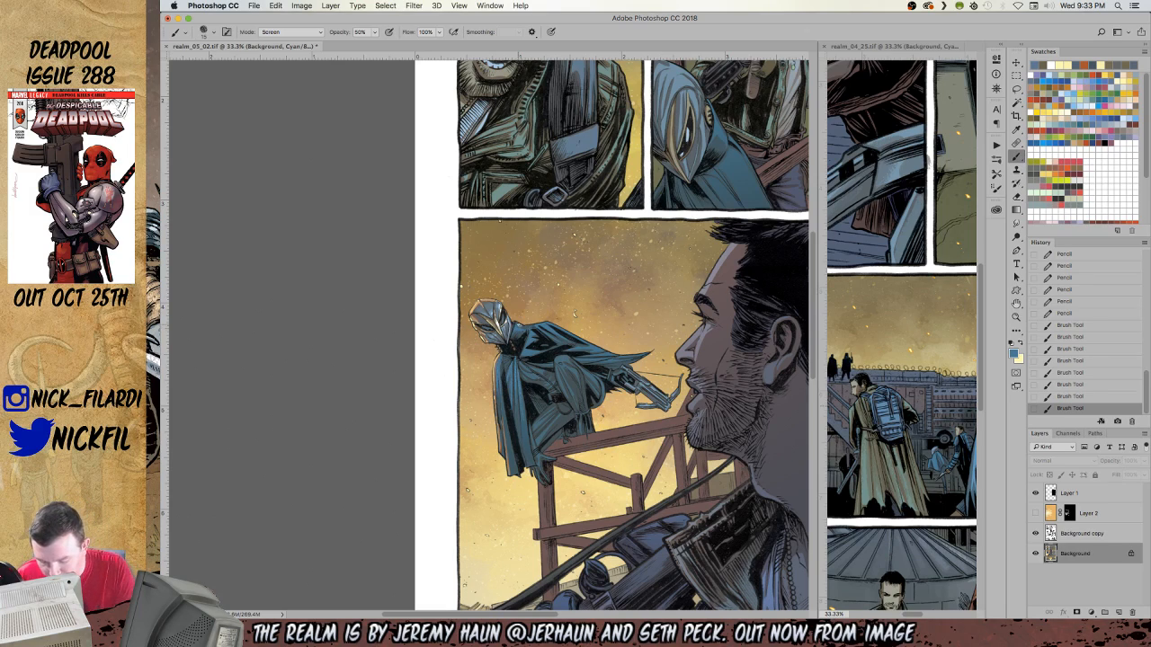
{"action": "left_click_drag", "start_coordinate": [532, 341], "coordinate": [541, 347]}
{"action": "left_click", "coordinate": [570, 331]}
{"action": "left_click", "coordinate": [574, 313]}
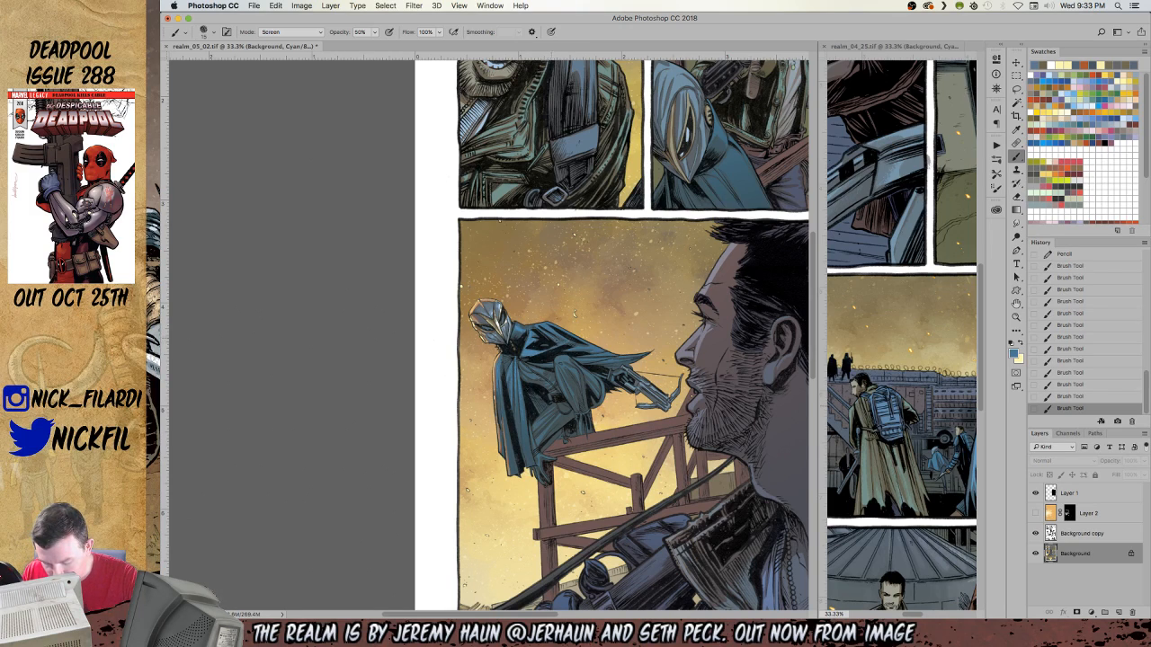
{"action": "left_click", "coordinate": [574, 313]}
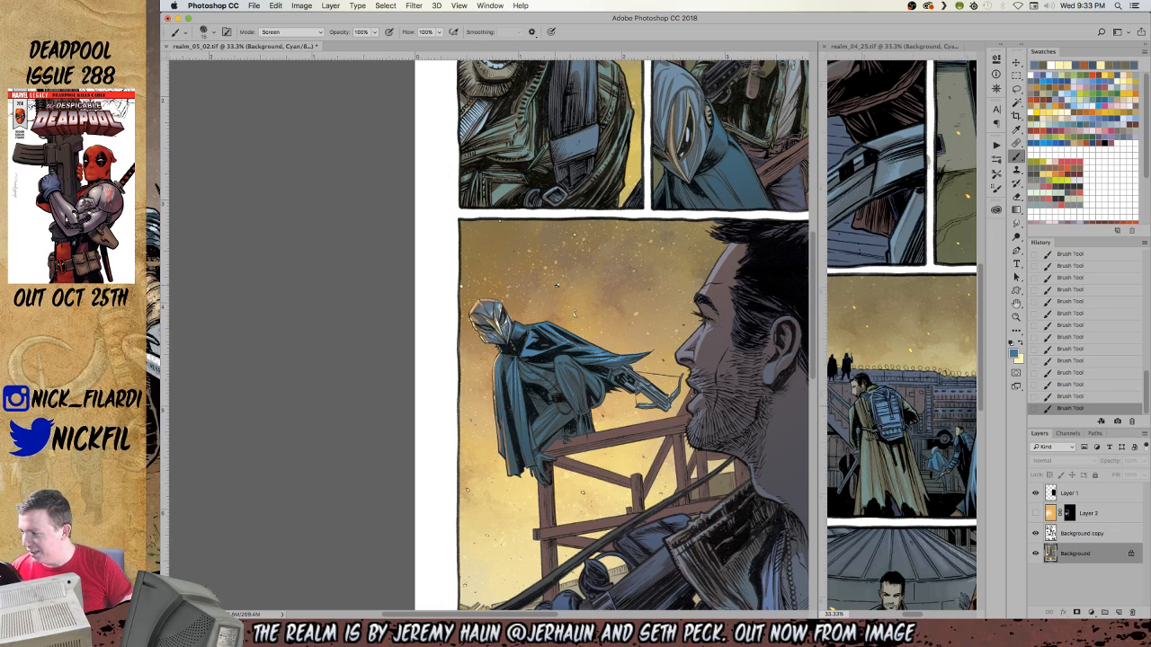
{"action": "left_click", "coordinate": [1016, 318]}
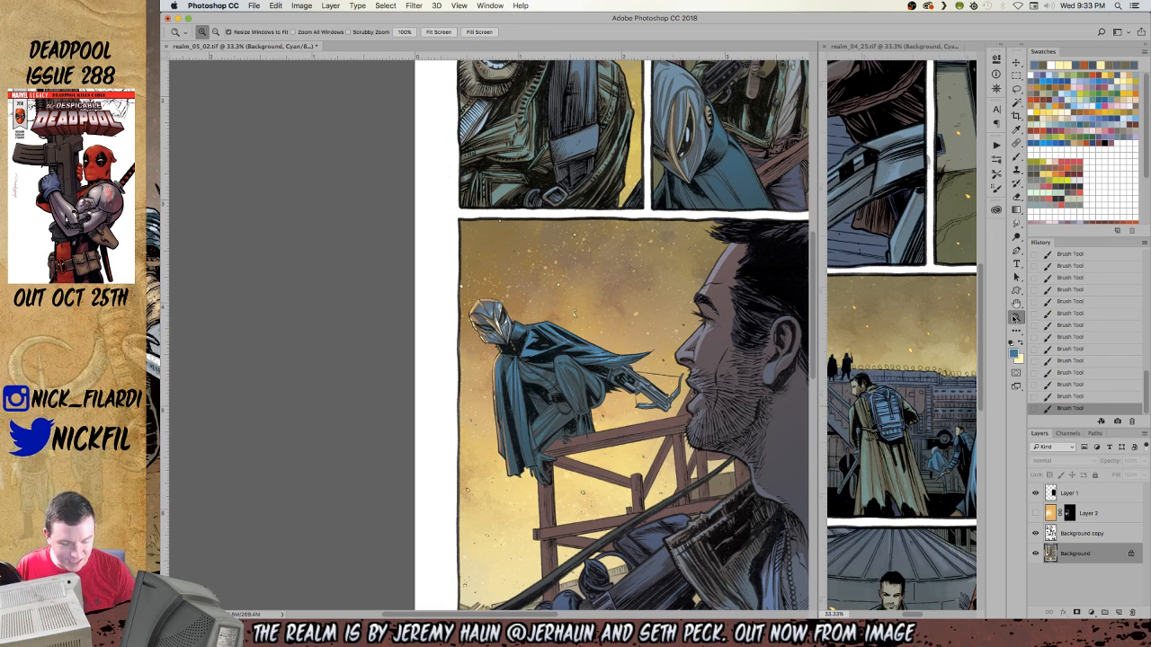
Try a brush stroke down the man's forehead in Screen mode with an enlarged brush, and undo it.
{"action": "left_click", "coordinate": [604, 420], "text": "alt"}
{"action": "left_click", "coordinate": [604, 430], "text": "alt"}
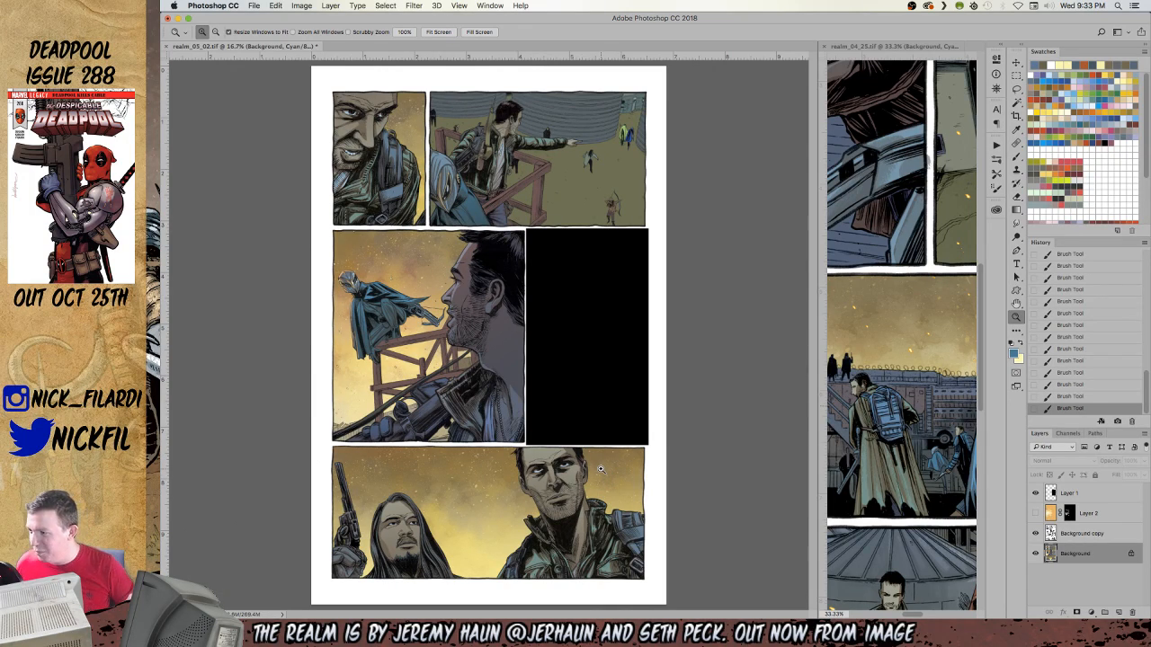
{"action": "left_click", "coordinate": [372, 302]}
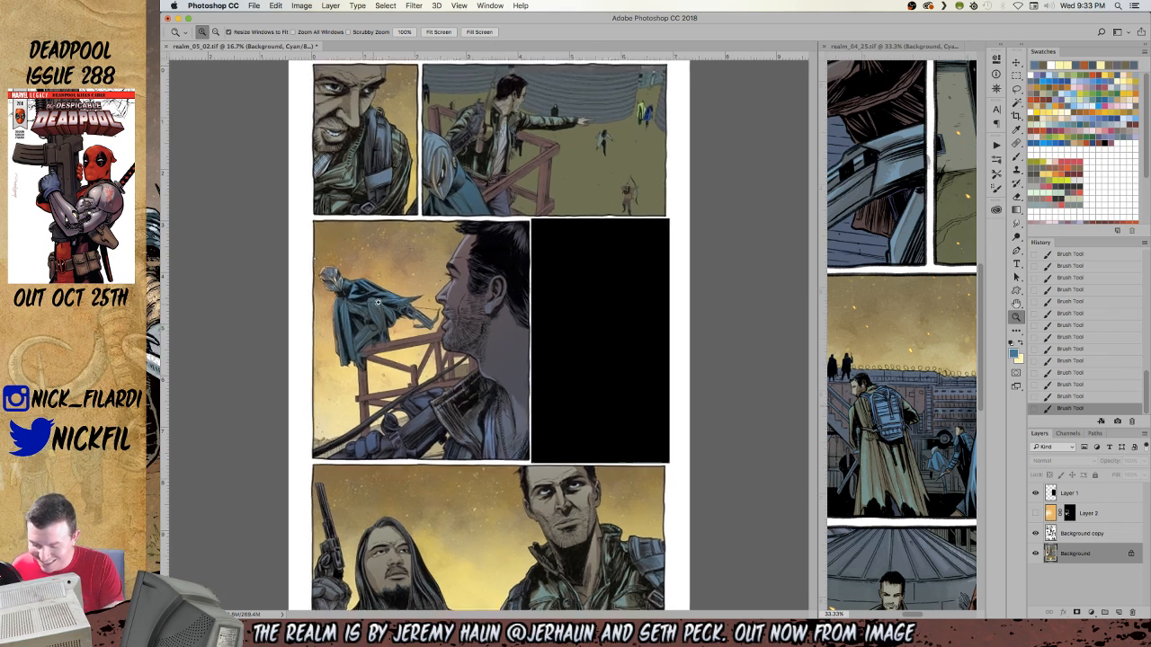
{"action": "left_click", "coordinate": [1017, 304]}
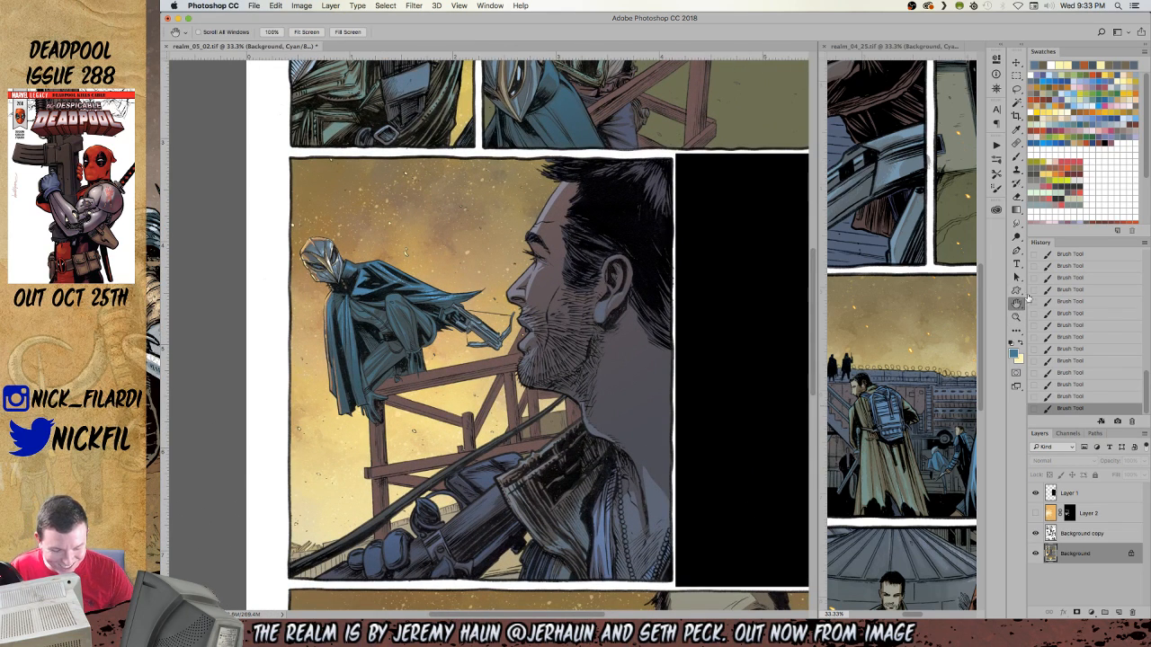
{"action": "left_click_drag", "start_coordinate": [397, 380], "coordinate": [476, 428]}
{"action": "left_click", "coordinate": [1017, 157]}
{"action": "key", "text": "bracketright"}
{"action": "key", "text": "bracketright"}
{"action": "left_click_drag", "start_coordinate": [662, 233], "coordinate": [627, 268]}
{"action": "key", "text": "super+z"}
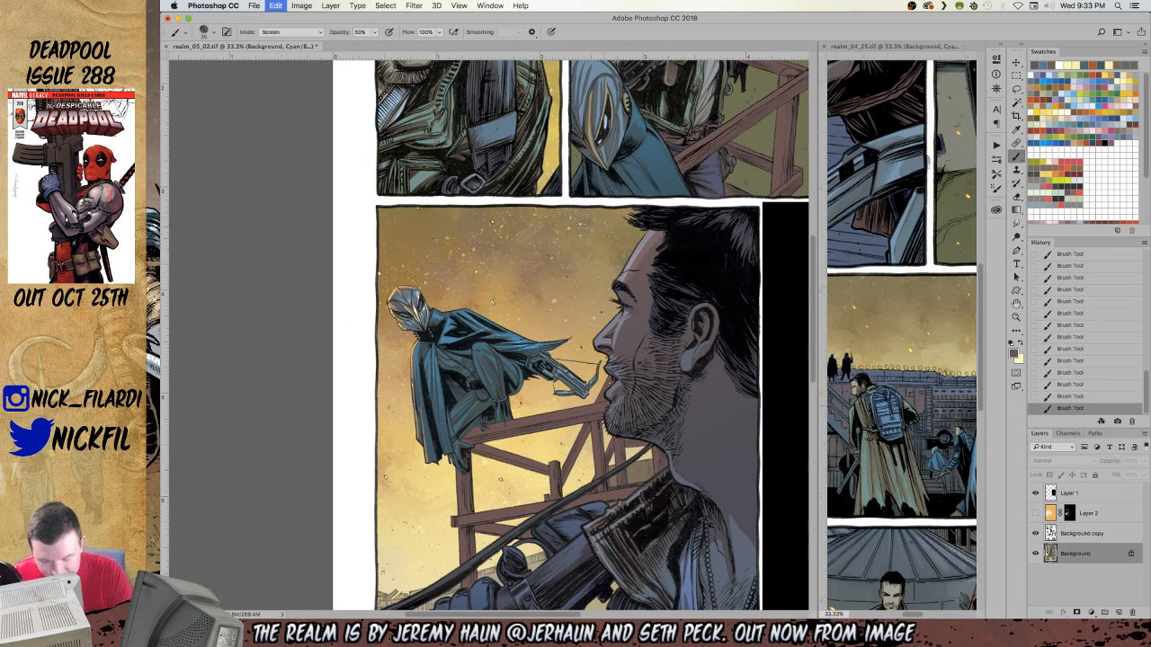
Brush sampled skin tones over the man's forehead and cheek in Normal mode at 50% opacity.
{"action": "left_click", "coordinate": [293, 31]}
{"action": "left_click", "coordinate": [286, 10]}
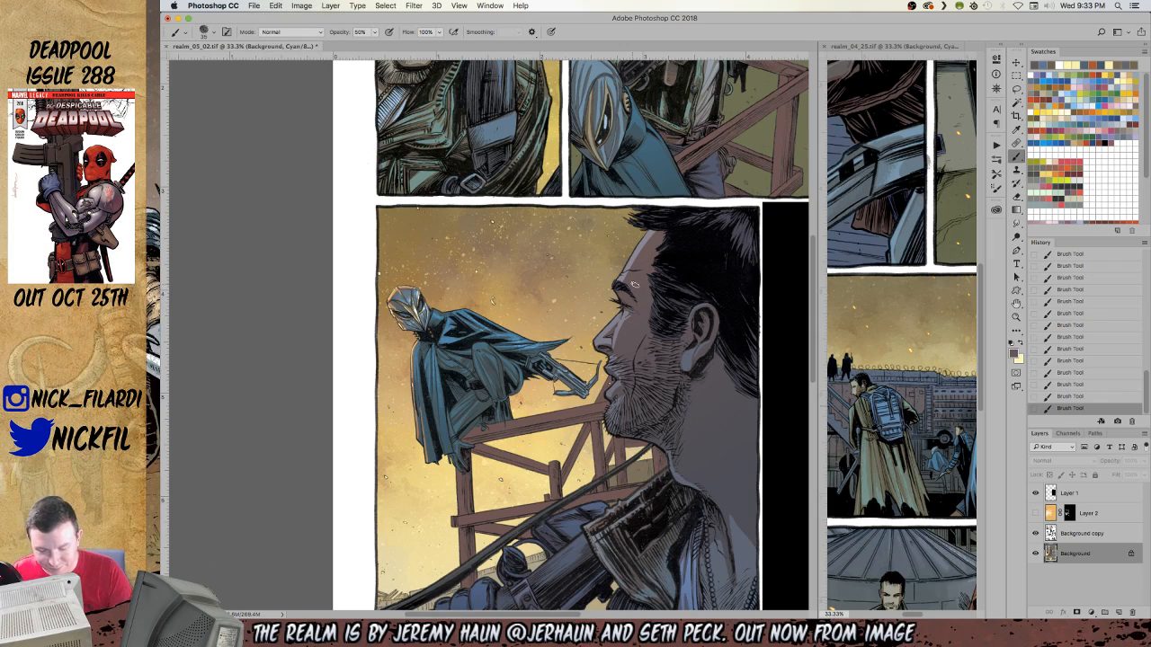
{"action": "left_click_drag", "start_coordinate": [622, 284], "coordinate": [662, 228]}
{"action": "left_click_drag", "start_coordinate": [624, 286], "coordinate": [669, 225]}
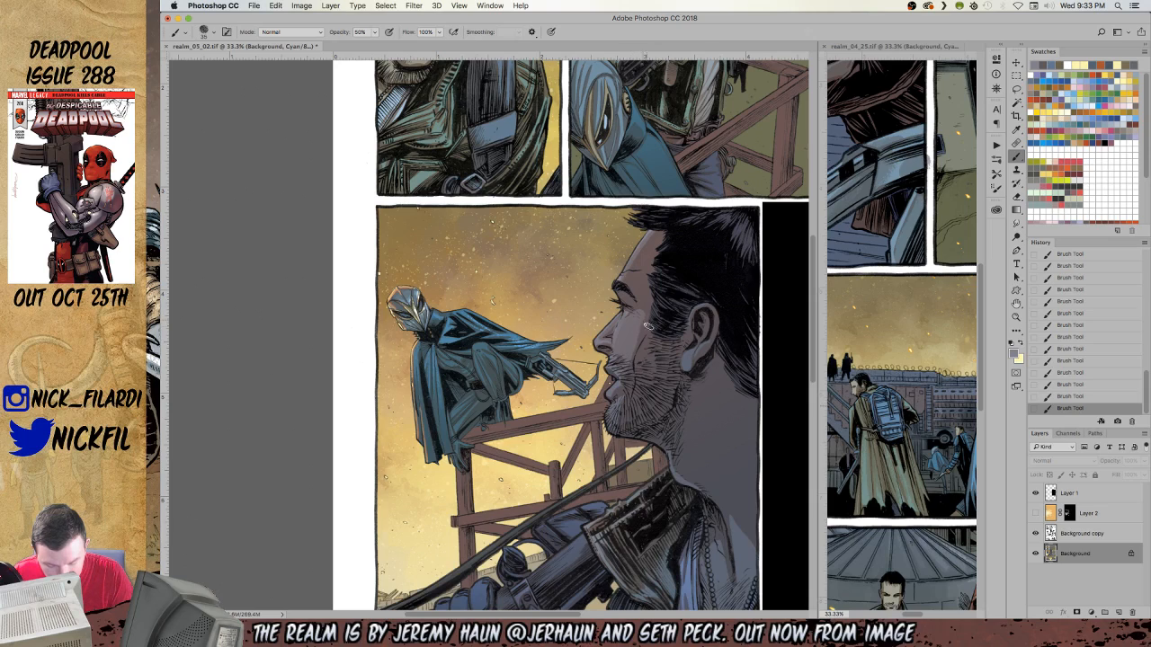
{"action": "mouse_move", "coordinate": [638, 320]}
{"action": "left_mouse_down"}
{"action": "mouse_move", "coordinate": [629, 355]}
{"action": "mouse_move", "coordinate": [617, 352]}
{"action": "mouse_move", "coordinate": [645, 327]}
{"action": "mouse_move", "coordinate": [641, 348]}
{"action": "mouse_move", "coordinate": [630, 344]}
{"action": "left_mouse_up"}
{"action": "left_click", "coordinate": [643, 343], "text": "alt"}
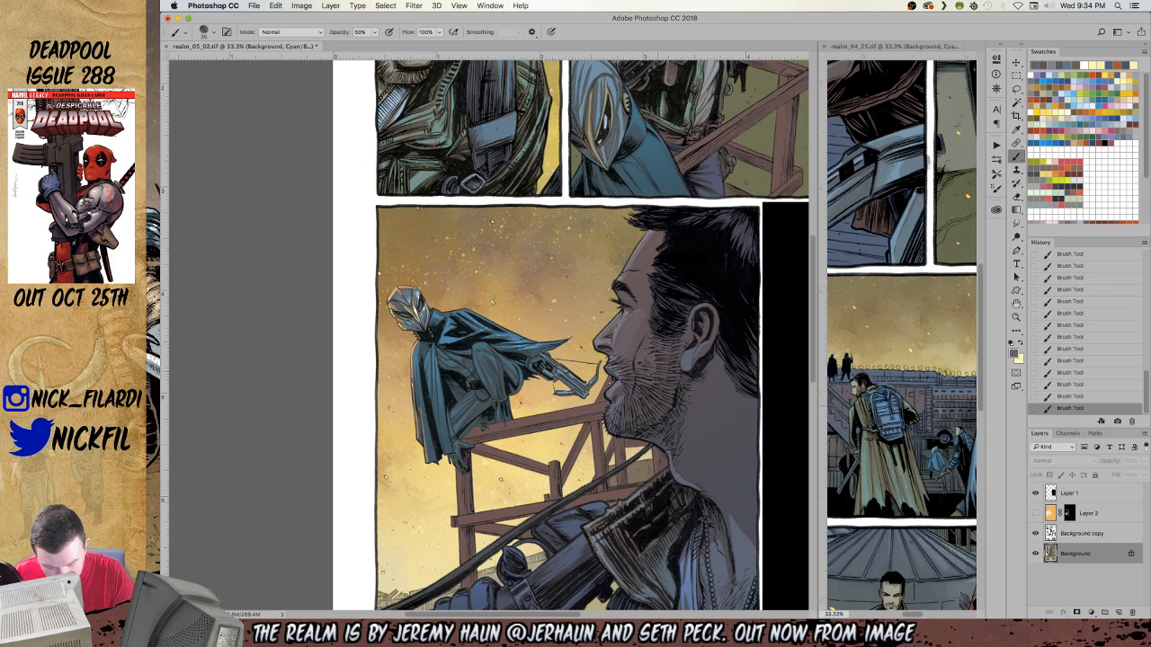
Shade the man's bearded jaw with sampled skin tones, alternating the brush between 100% and 50% opacity.
{"action": "key", "text": "0"}
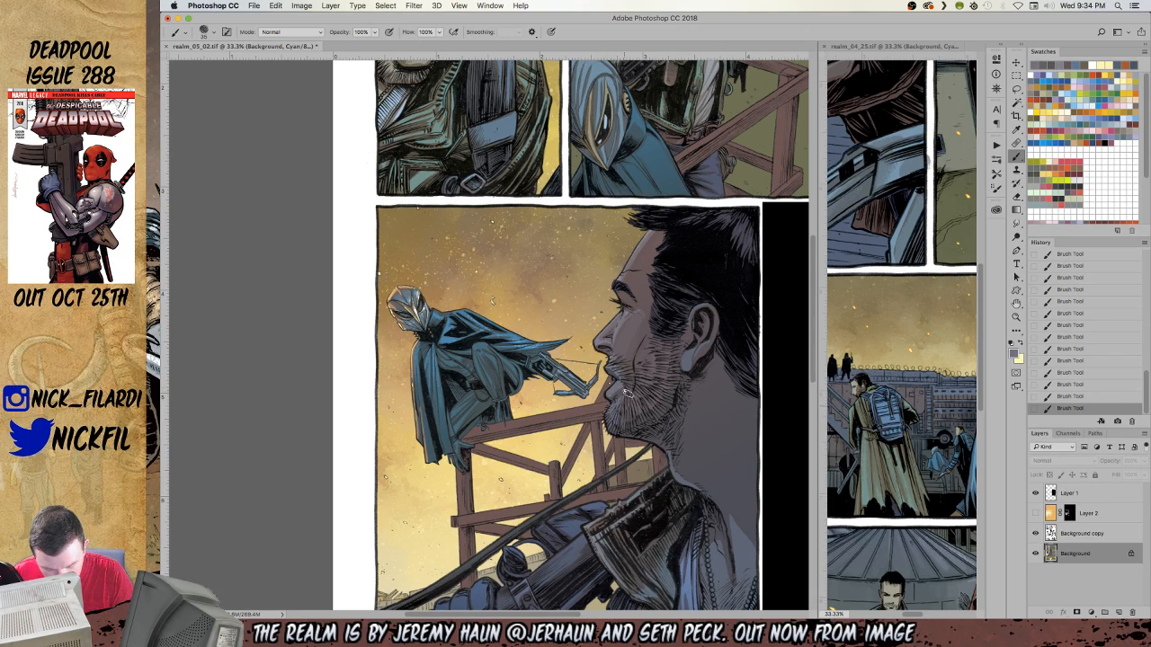
{"action": "key", "text": "5"}
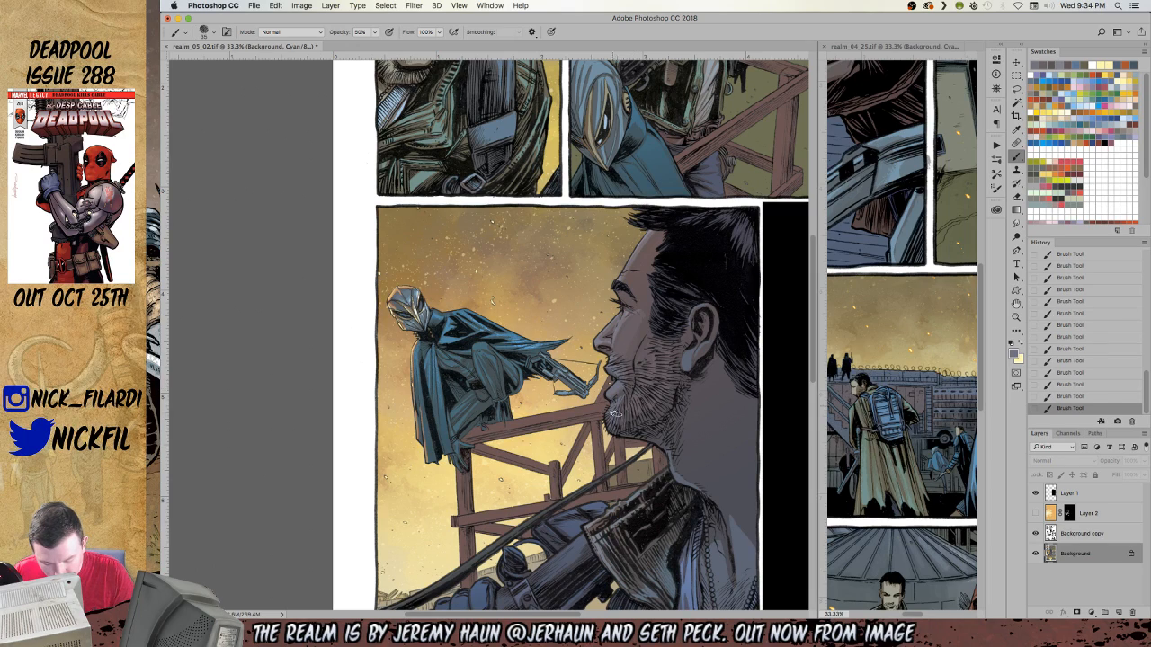
{"action": "key", "text": "bracketright"}
{"action": "key", "text": "bracketright"}
{"action": "key", "text": "bracketright"}
{"action": "key", "text": "bracketright"}
{"action": "key", "text": "bracketright"}
{"action": "key", "text": "bracketleft"}
{"action": "key", "text": "bracketleft"}
{"action": "key", "text": "bracketleft"}
{"action": "key", "text": "bracketleft"}
{"action": "key", "text": "bracketleft"}
{"action": "key", "text": "0"}
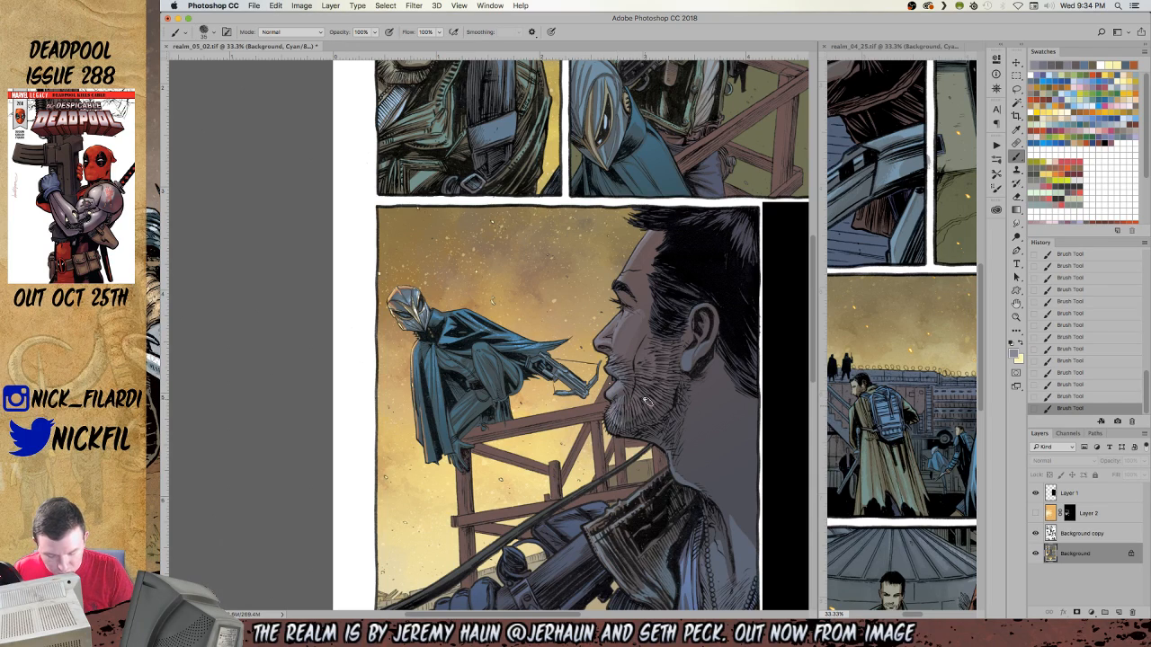
{"action": "key", "text": "5"}
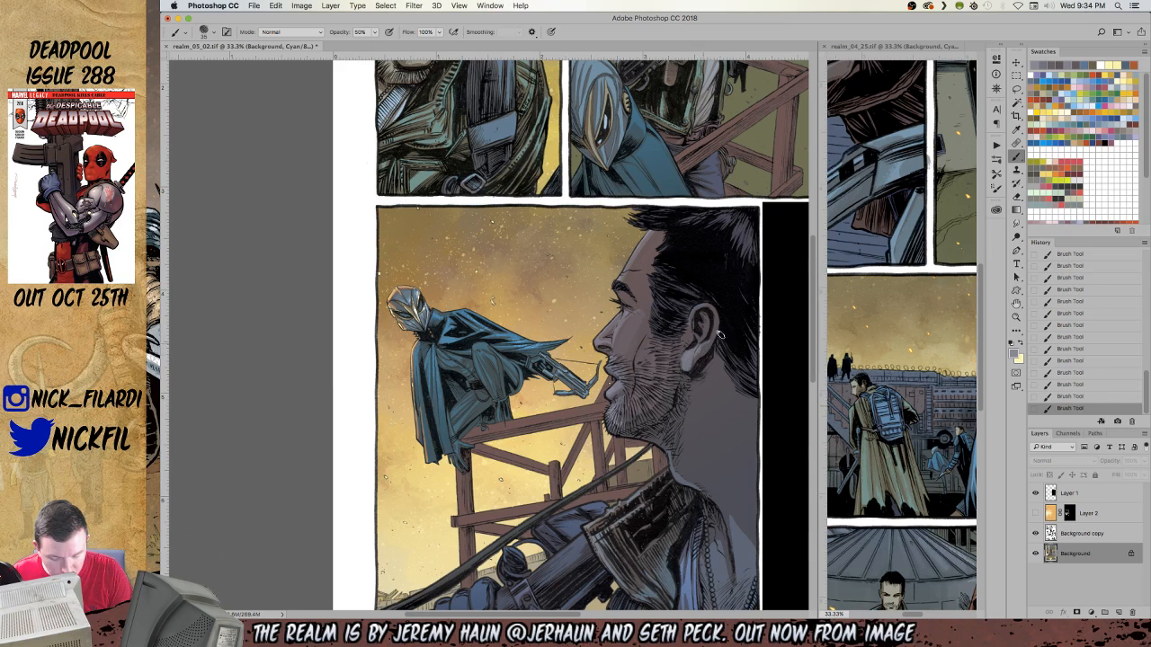
Sample a dark tone beside the man's ear, keeping the brush in Normal mode.
{"action": "left_click", "coordinate": [725, 315], "text": "alt"}
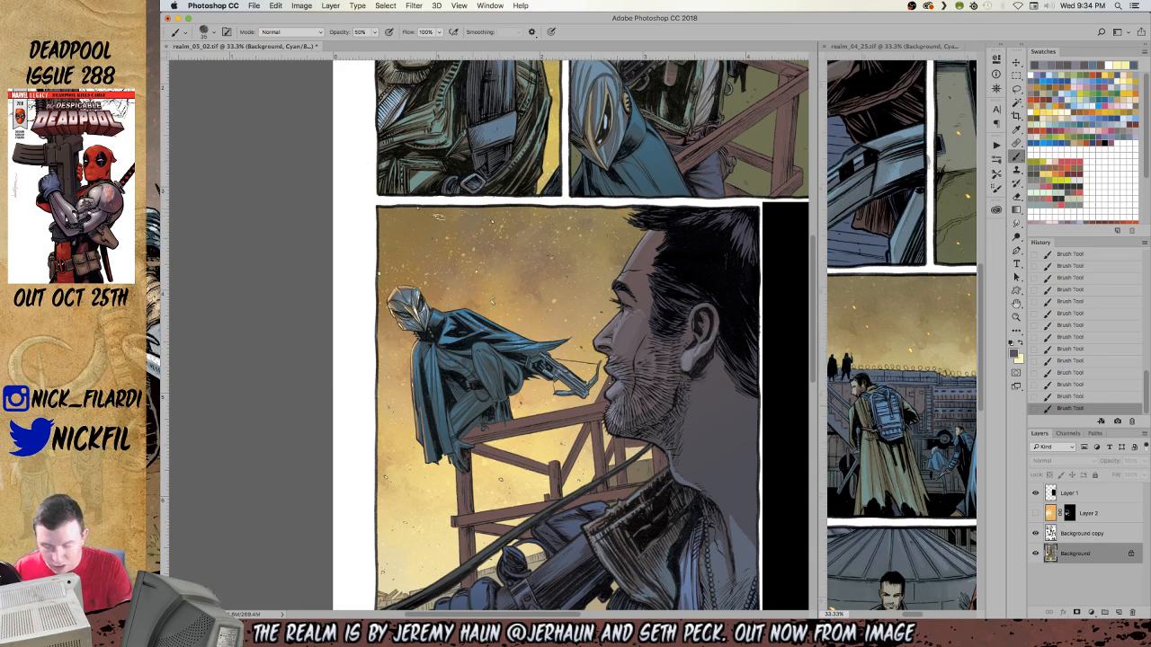
{"action": "left_click", "coordinate": [279, 32]}
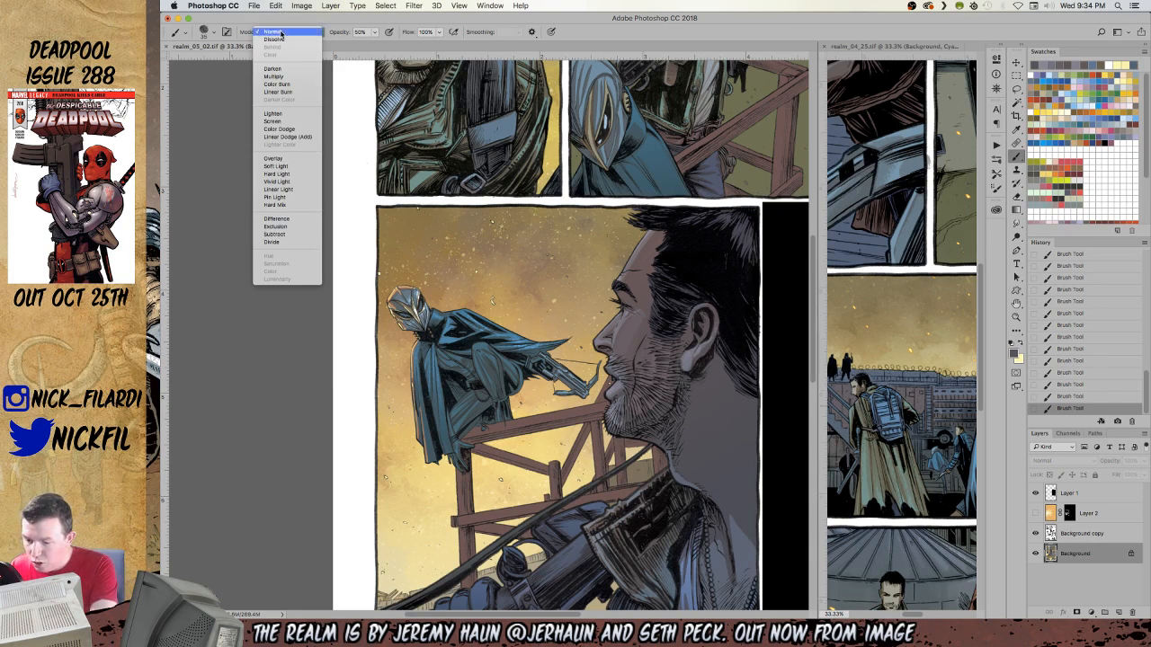
{"action": "left_click", "coordinate": [277, 32]}
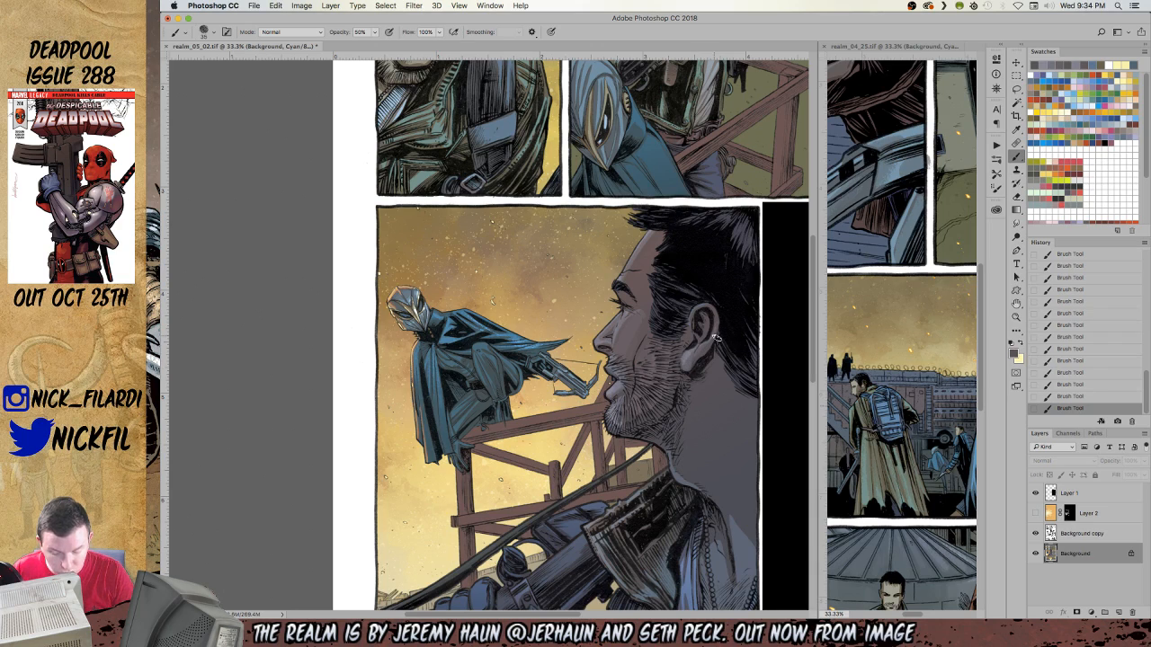
Brush sampled blue-grey tones onto the man's chest in Normal mode at 50% opacity, and raise the opacity to 100%.
{"action": "key", "text": "z"}
{"action": "left_click", "coordinate": [641, 428], "text": "alt"}
{"action": "left_click", "coordinate": [637, 432], "text": "alt"}
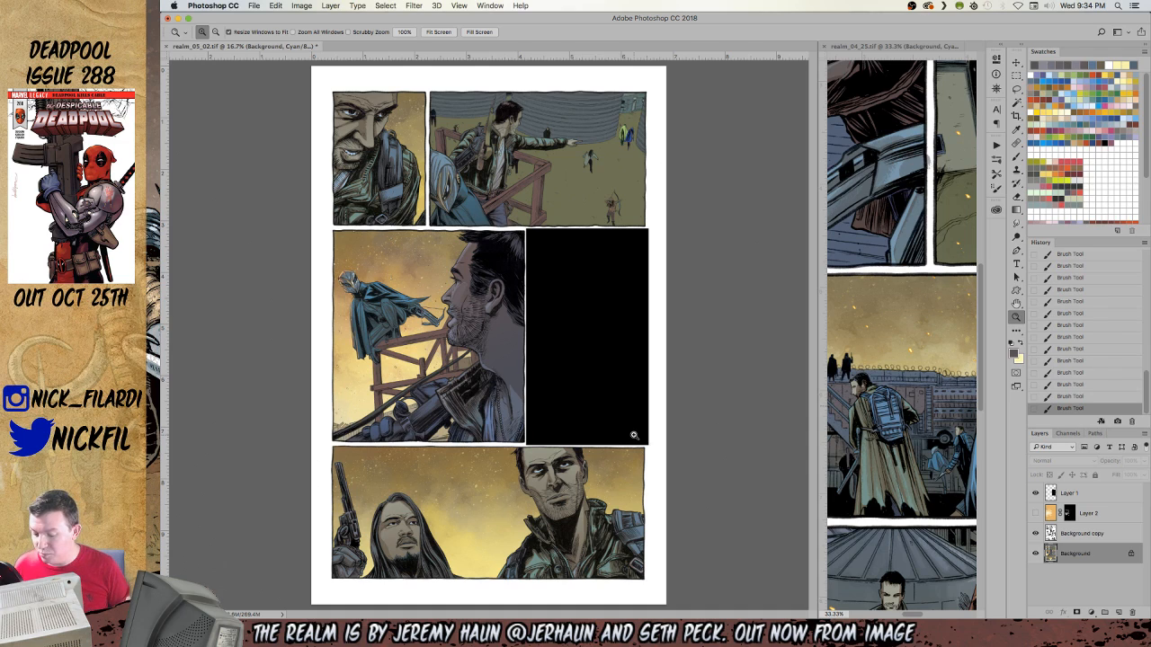
{"action": "left_click", "coordinate": [347, 282]}
{"action": "left_click", "coordinate": [346, 281]}
{"action": "left_click", "coordinate": [346, 281]}
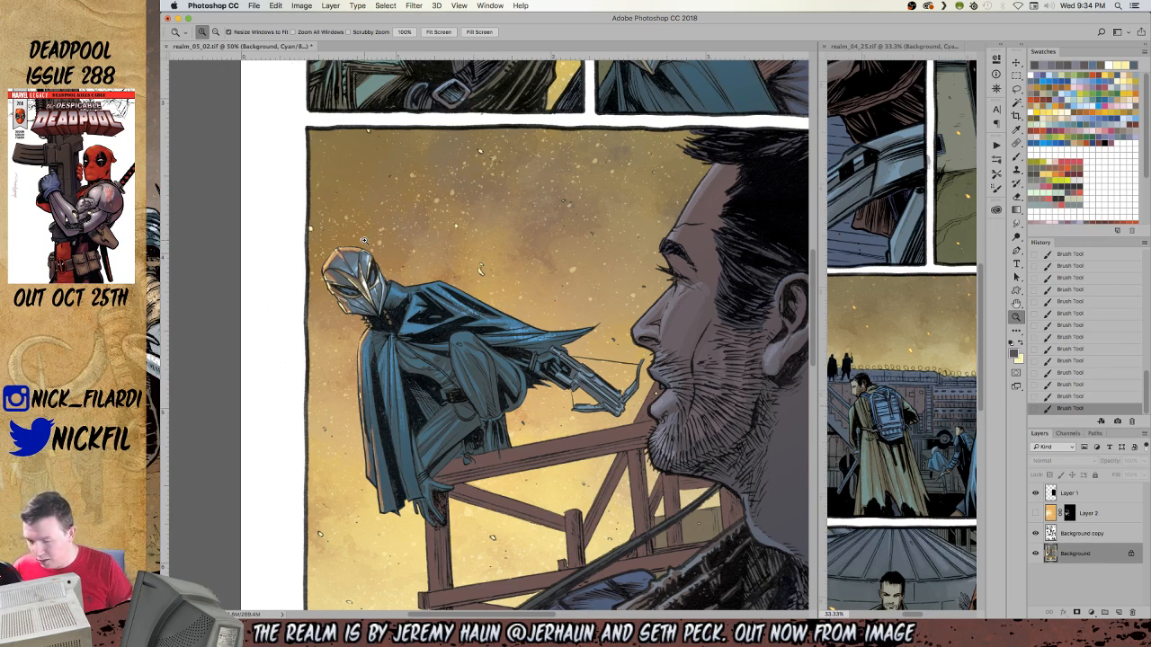
{"action": "left_click", "coordinate": [1016, 304]}
{"action": "left_click_drag", "start_coordinate": [706, 450], "coordinate": [601, 371]}
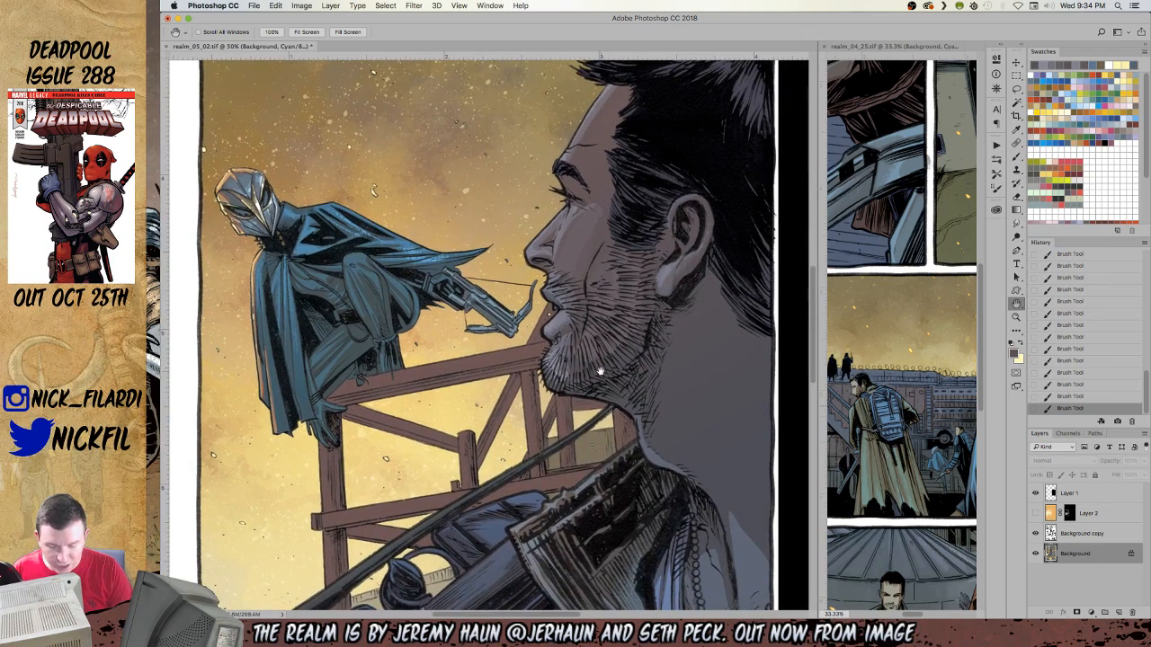
{"action": "mouse_move", "coordinate": [614, 426]}
{"action": "left_mouse_down"}
{"action": "mouse_move", "coordinate": [550, 335]}
{"action": "mouse_move", "coordinate": [516, 345]}
{"action": "left_mouse_up"}
{"action": "left_click", "coordinate": [1016, 157]}
{"action": "left_click", "coordinate": [544, 309], "text": "alt"}
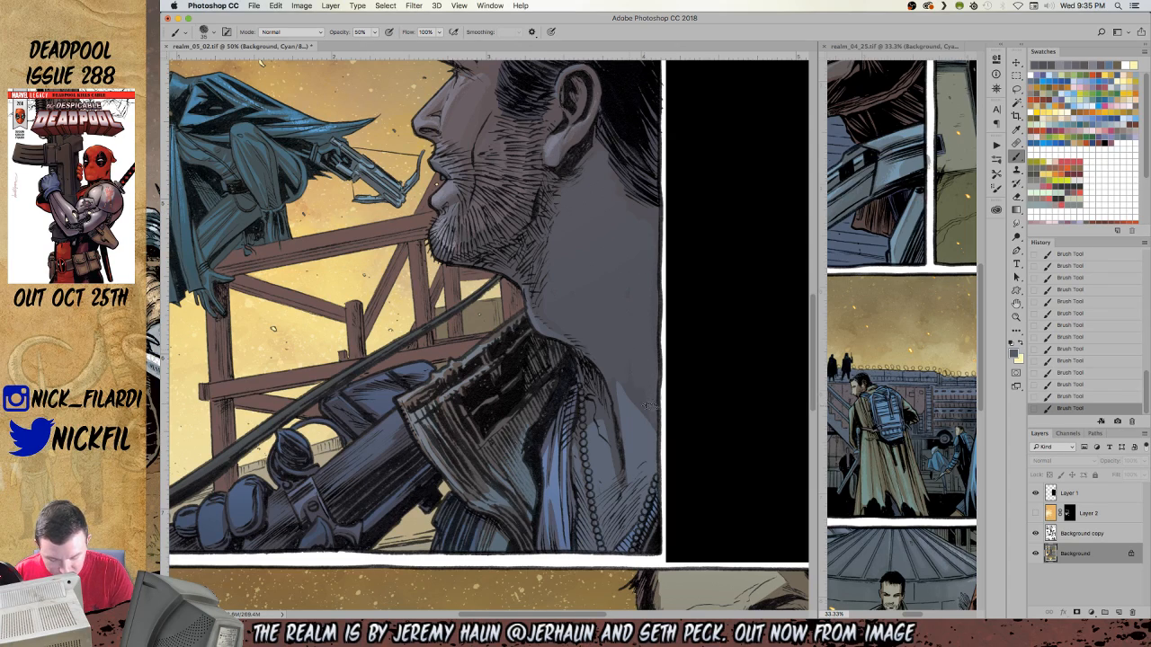
{"action": "mouse_move", "coordinate": [633, 390]}
{"action": "left_mouse_down"}
{"action": "mouse_move", "coordinate": [624, 444]}
{"action": "mouse_move", "coordinate": [604, 415]}
{"action": "mouse_move", "coordinate": [617, 477]}
{"action": "mouse_move", "coordinate": [599, 424]}
{"action": "mouse_move", "coordinate": [618, 480]}
{"action": "mouse_move", "coordinate": [593, 428]}
{"action": "mouse_move", "coordinate": [597, 461]}
{"action": "mouse_move", "coordinate": [634, 502]}
{"action": "left_mouse_up"}
{"action": "left_click", "coordinate": [646, 439], "text": "alt"}
{"action": "key", "text": "0"}
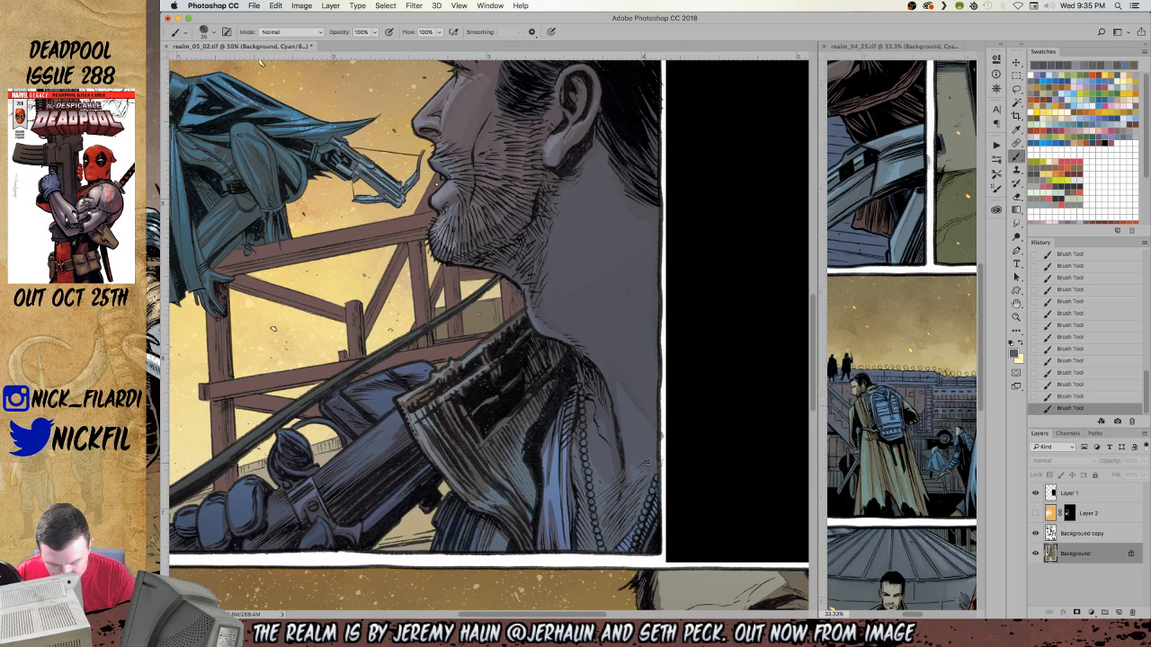
Shade the man's lower neck and collarbone with tones sampled from his skin at 100% opacity.
{"action": "left_click", "coordinate": [665, 429], "text": "alt"}
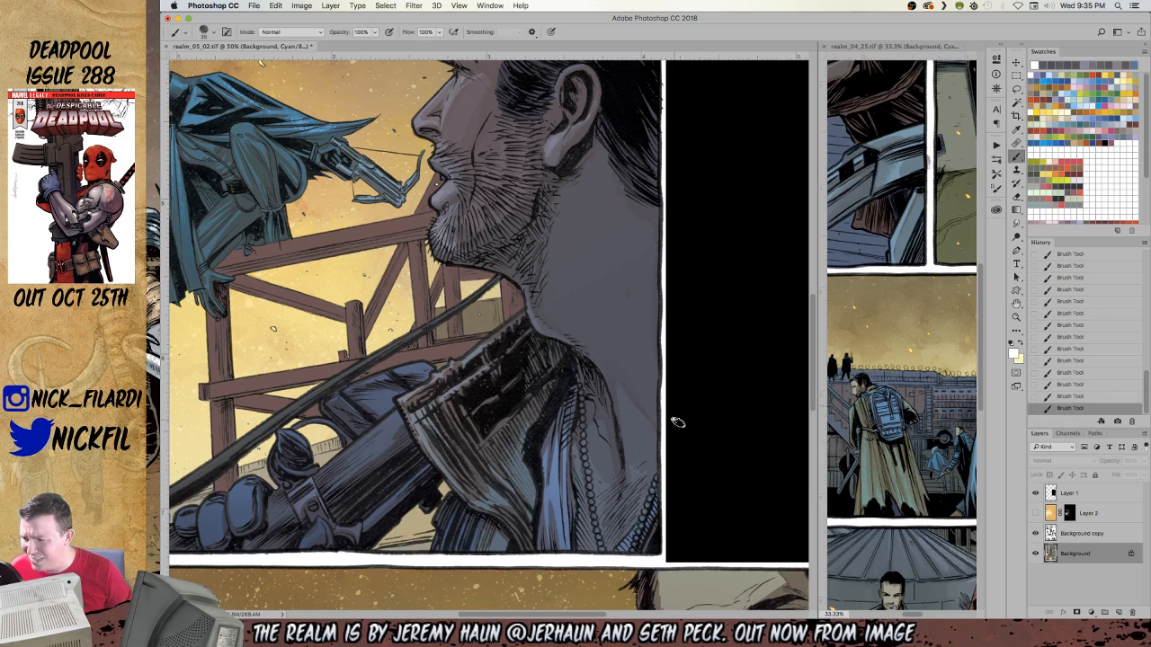
{"action": "key", "text": "z"}
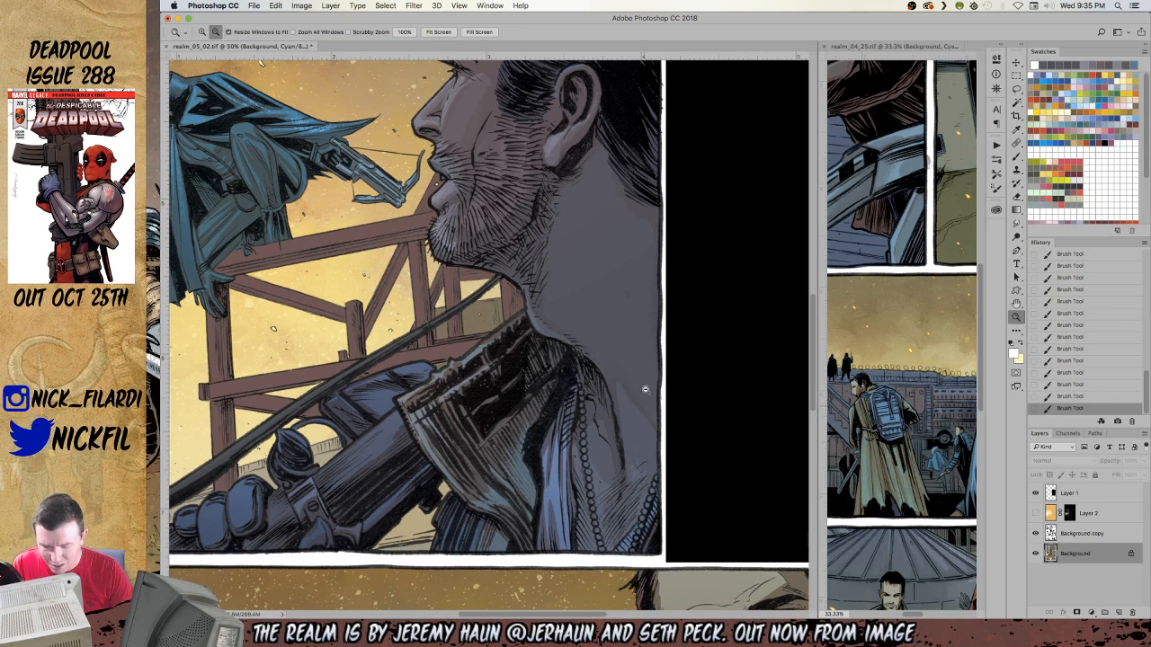
{"action": "left_click", "coordinate": [646, 395], "text": "alt"}
{"action": "key", "text": "b"}
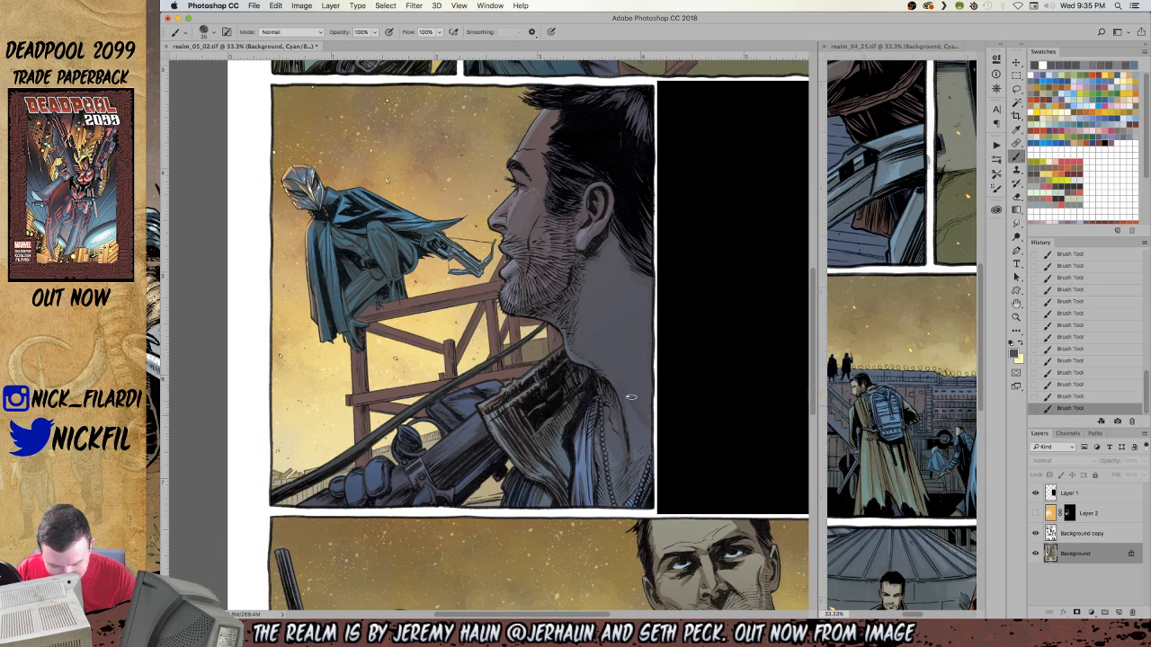
{"action": "left_click", "coordinate": [597, 349], "text": "alt"}
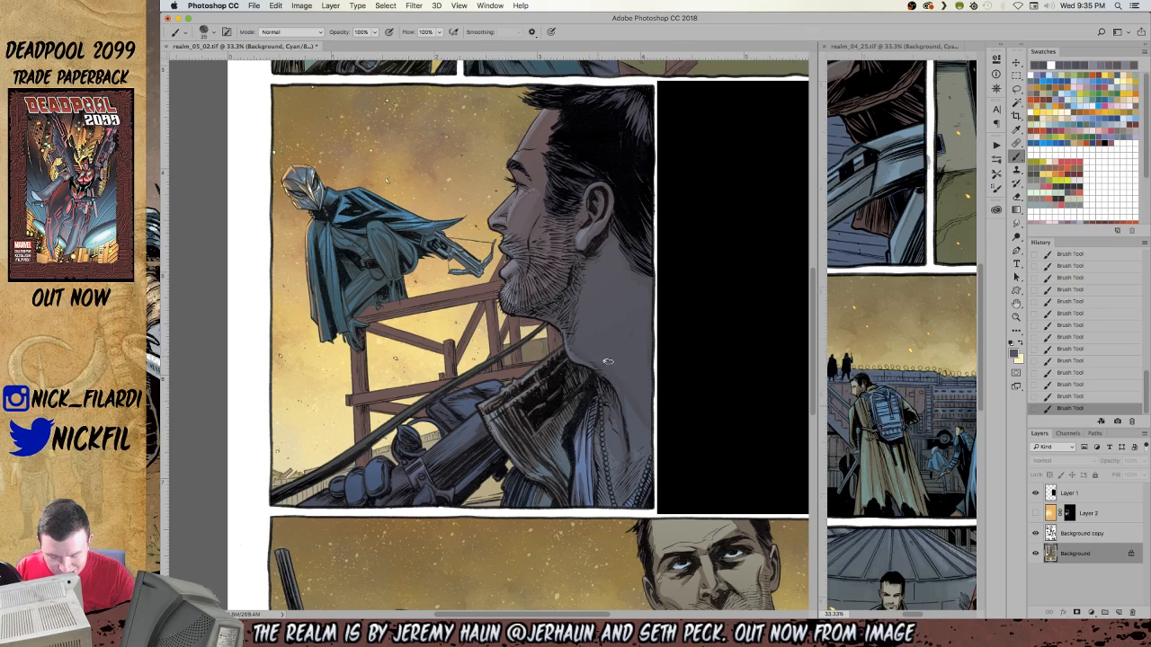
{"action": "left_click", "coordinate": [616, 384], "text": "alt"}
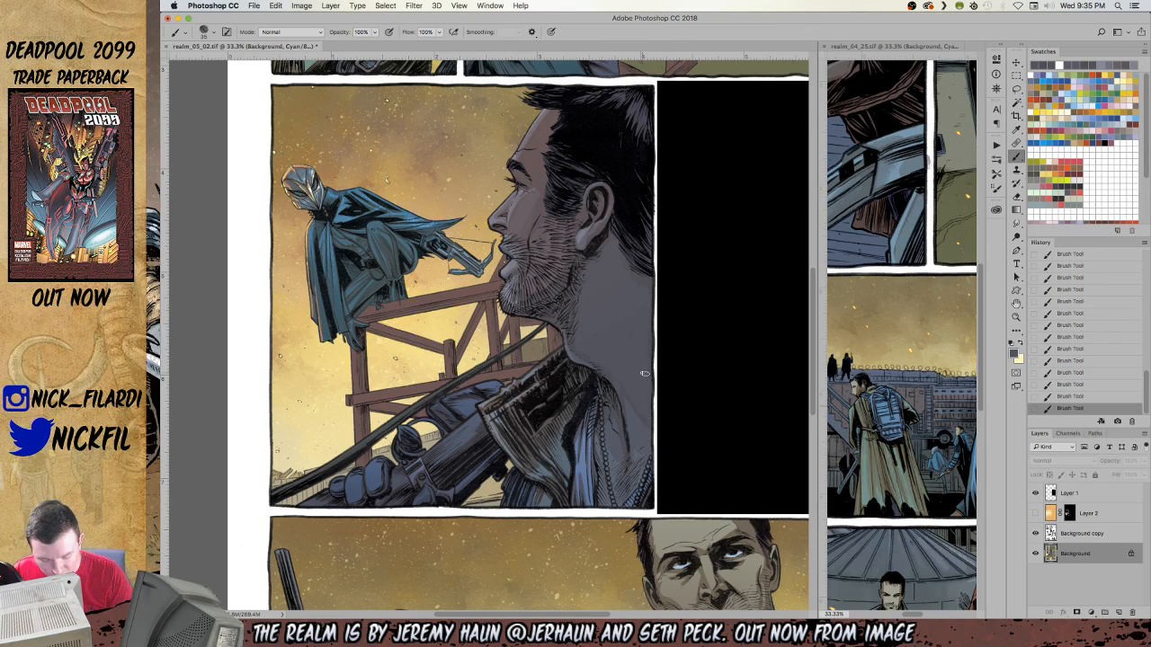
Mute the blue shirt beneath the man's jacket with sampled grey-blue strokes at 50% opacity.
{"action": "key", "text": "5"}
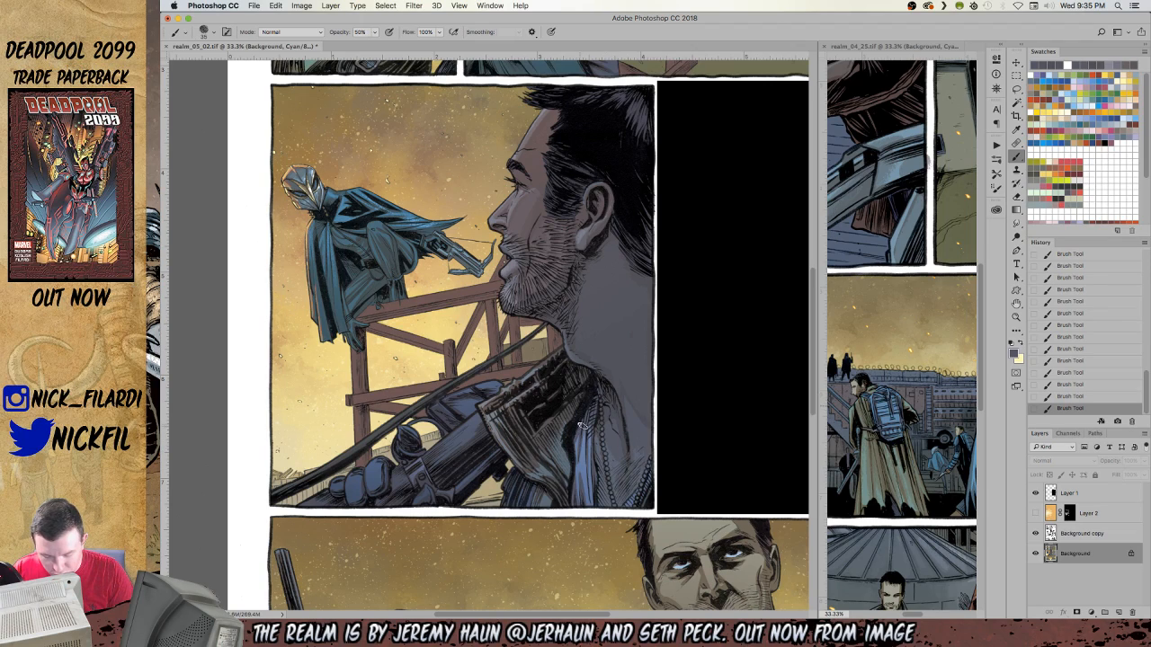
{"action": "left_click_drag", "start_coordinate": [580, 471], "coordinate": [597, 507]}
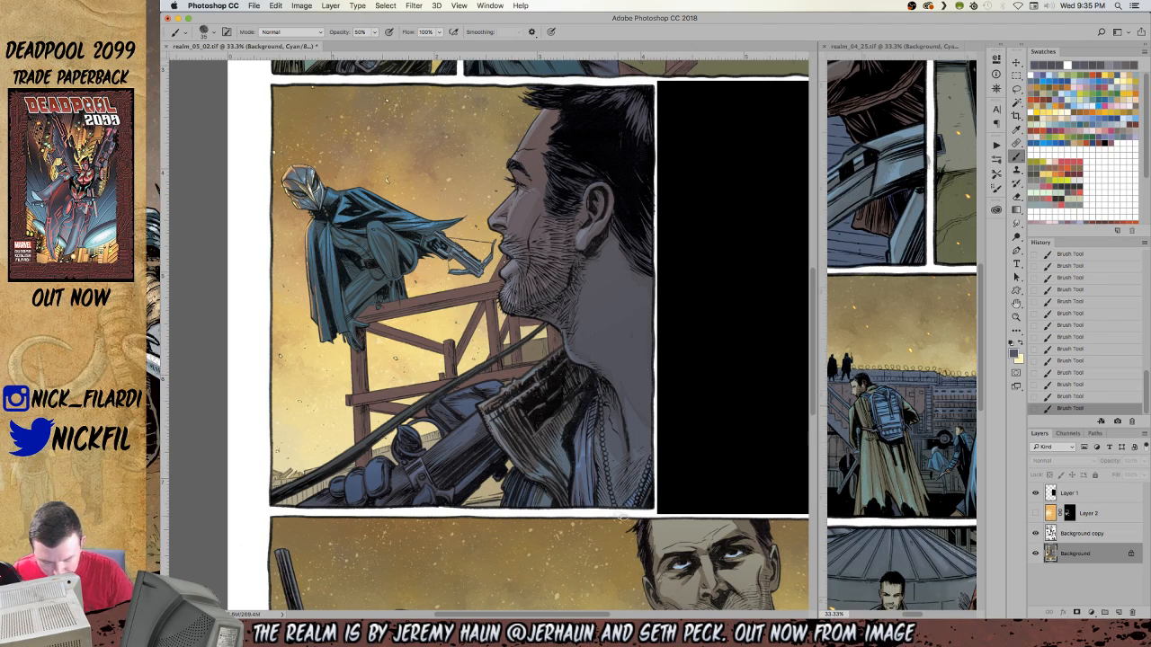
{"action": "left_click", "coordinate": [536, 461], "text": "alt"}
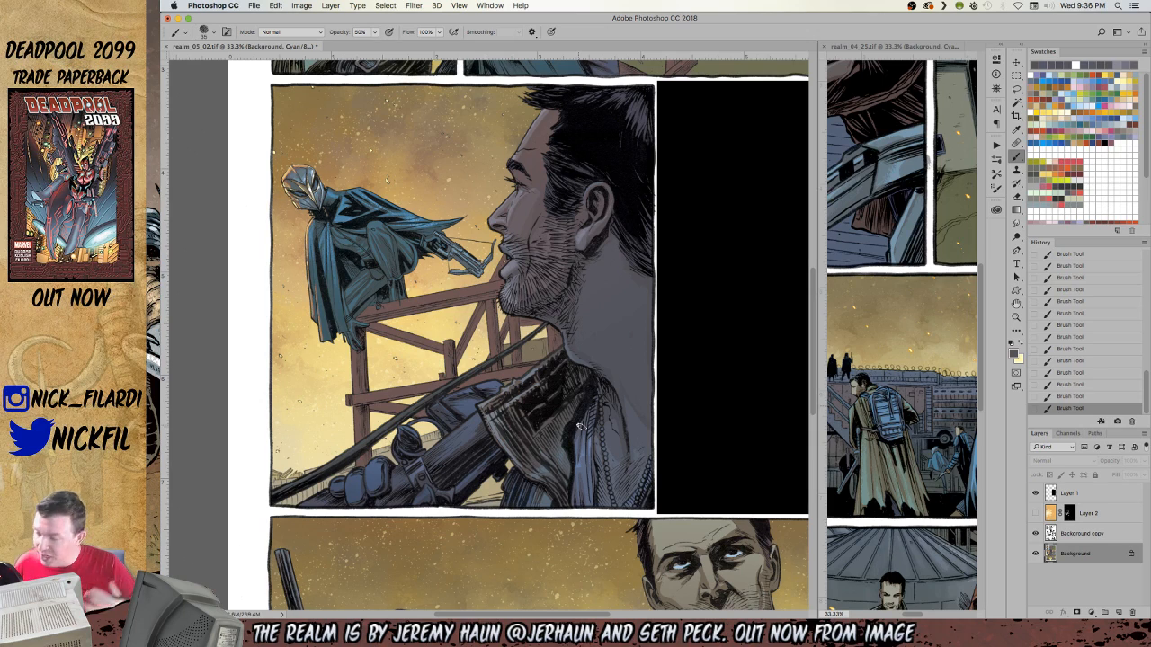
Set the brush to Screen mode at 50% opacity with a blue foreground colour.
{"action": "key", "text": "h"}
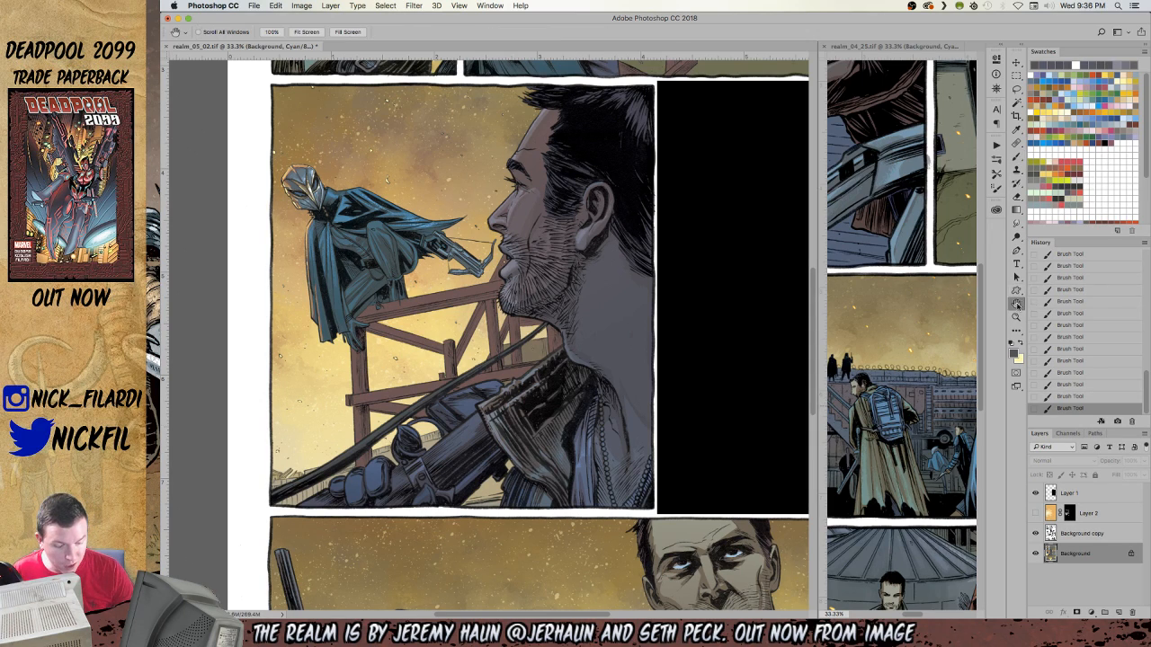
{"action": "left_click_drag", "start_coordinate": [573, 416], "coordinate": [665, 409]}
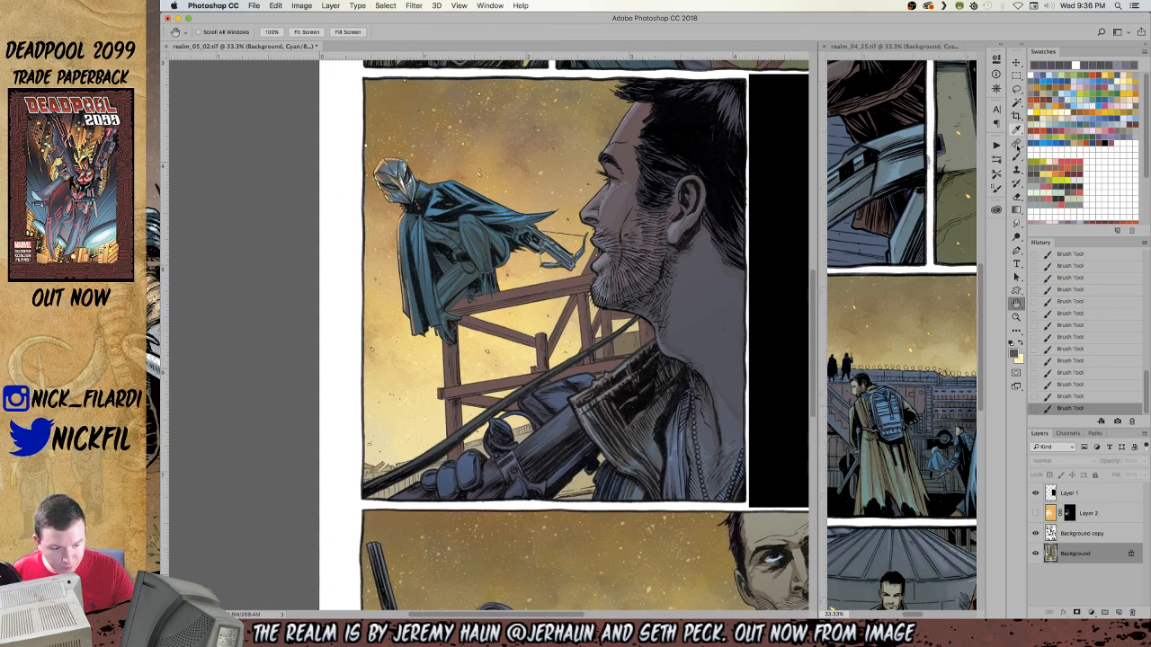
{"action": "left_click", "coordinate": [1016, 155]}
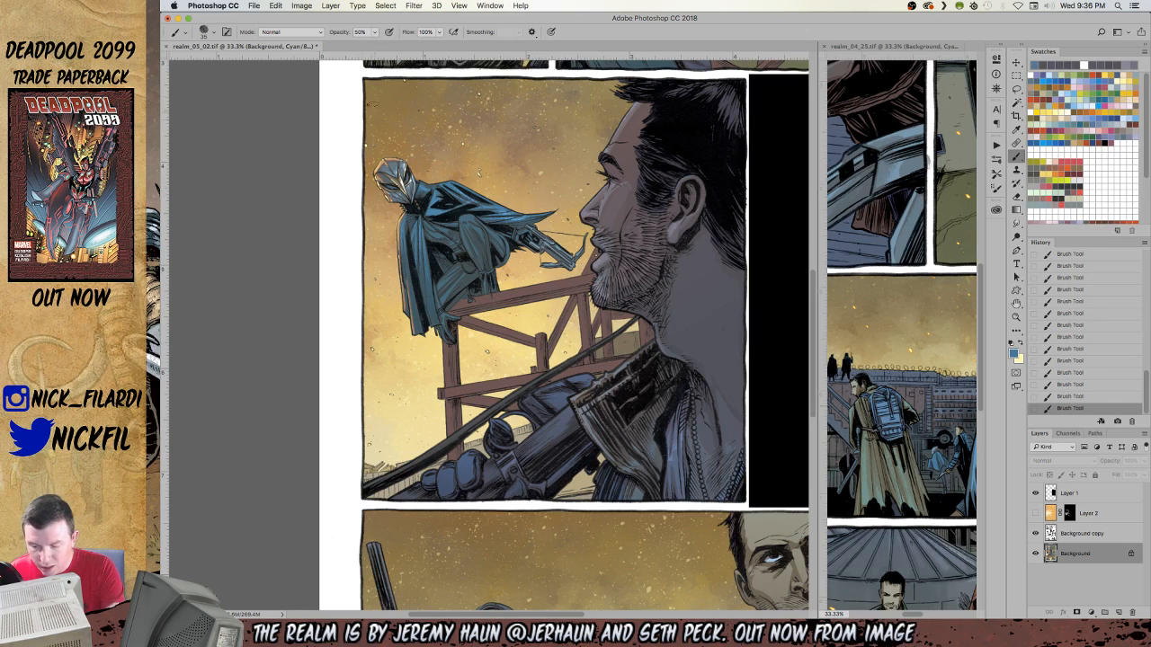
{"action": "left_click", "coordinate": [292, 32]}
{"action": "left_click", "coordinate": [293, 116]}
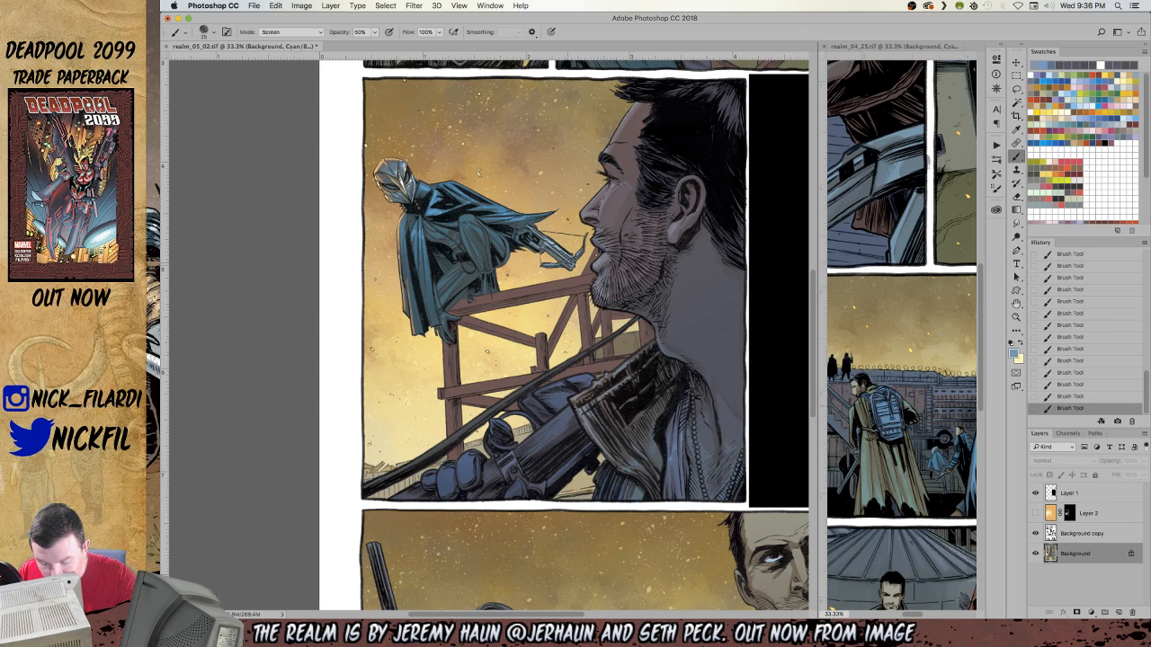
Brush sampled brown highlights along the wooden scaffold's beams and posts in Screen mode at 50%, then 100% opacity.
{"action": "left_click", "coordinate": [510, 293], "text": "alt"}
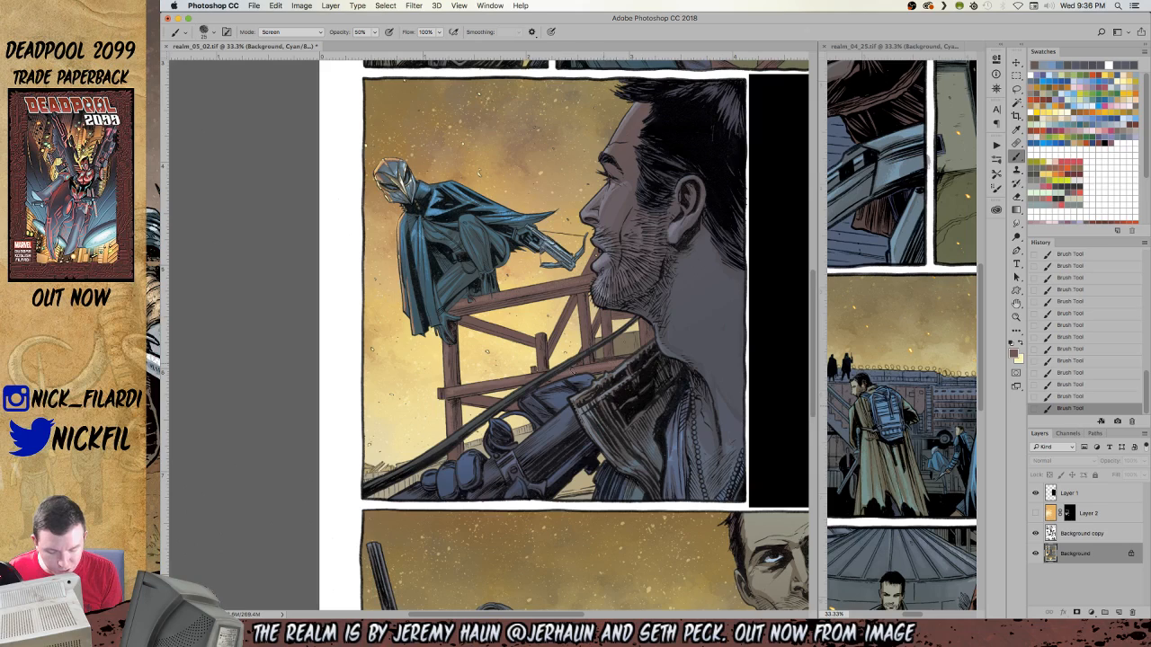
{"action": "mouse_move", "coordinate": [541, 337]}
{"action": "left_mouse_down"}
{"action": "mouse_move", "coordinate": [540, 367]}
{"action": "mouse_move", "coordinate": [474, 323]}
{"action": "left_mouse_up"}
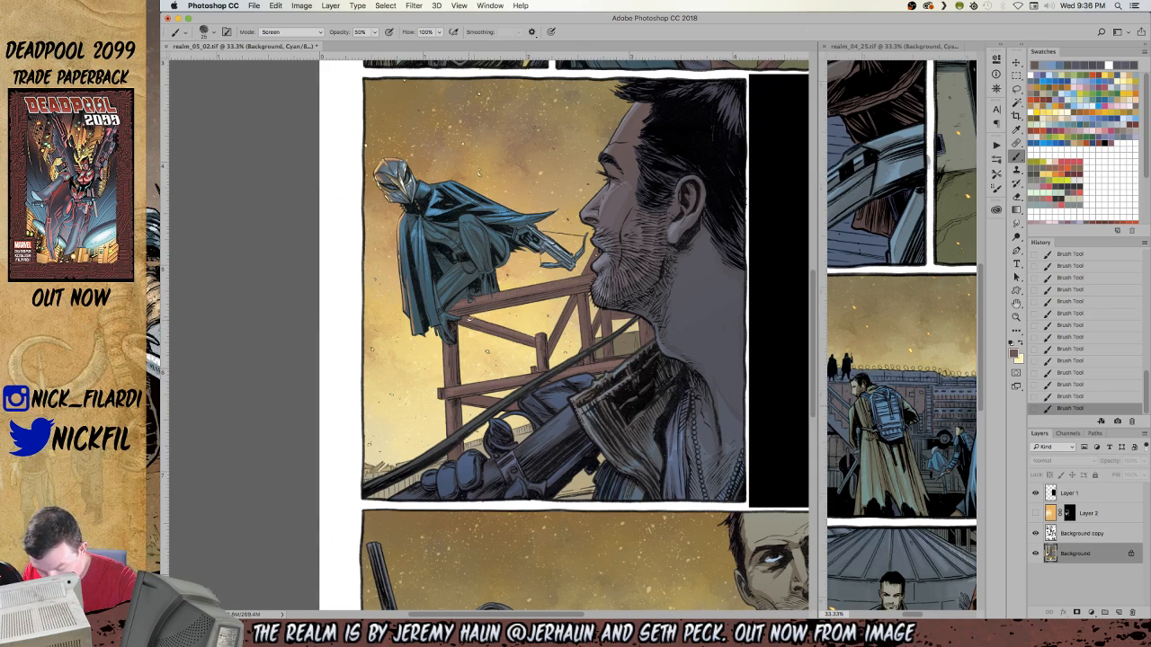
{"action": "key", "text": "0"}
{"action": "left_click_drag", "start_coordinate": [539, 338], "coordinate": [541, 363]}
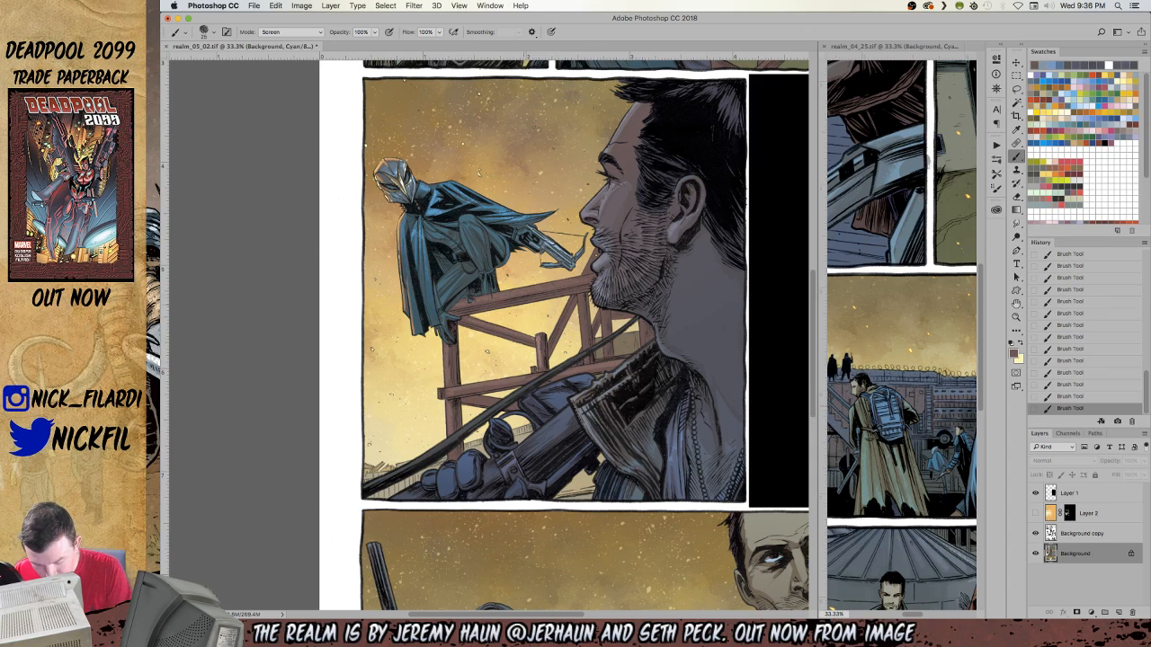
{"action": "mouse_move", "coordinate": [480, 299]}
{"action": "left_mouse_down"}
{"action": "mouse_move", "coordinate": [586, 280]}
{"action": "mouse_move", "coordinate": [457, 305]}
{"action": "left_mouse_up"}
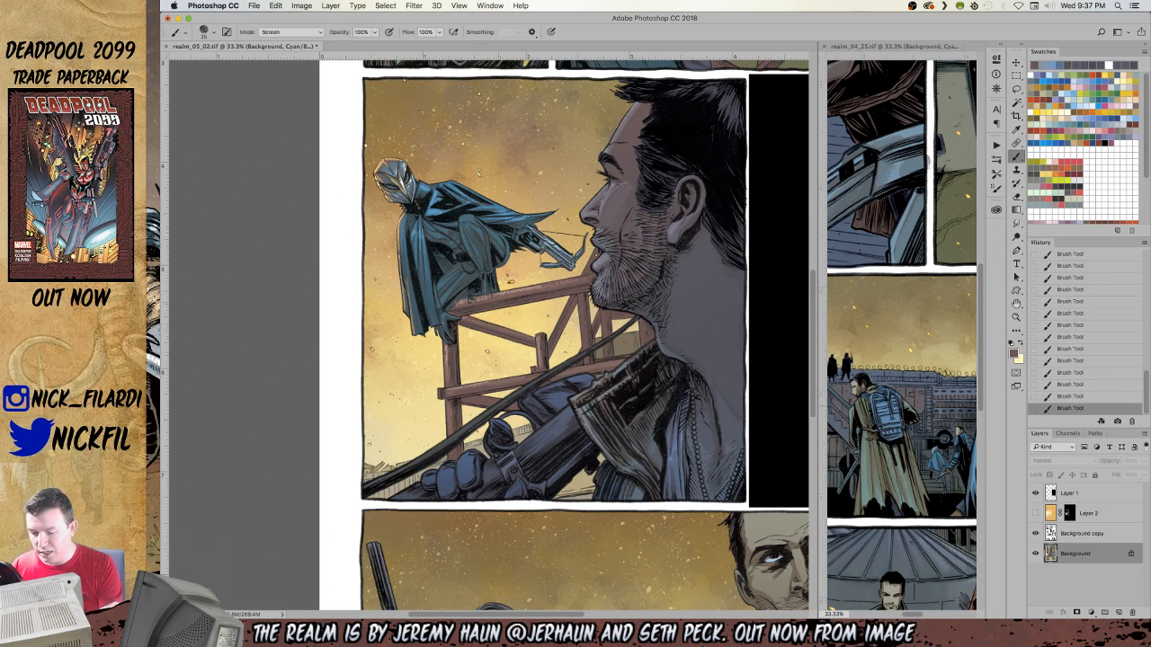
Lasso the upper surface of the masked figure's raised leg and apply a blue gradient in Screen mode at 50% opacity.
{"action": "left_click", "coordinate": [1016, 317]}
{"action": "left_click", "coordinate": [495, 239]}
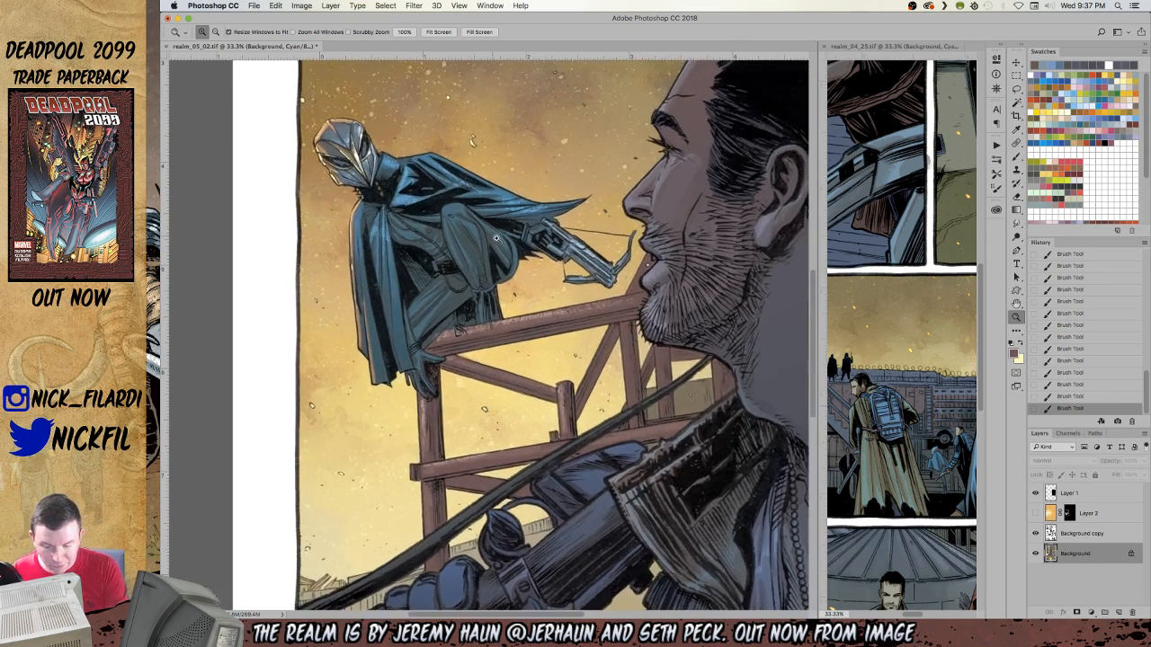
{"action": "left_click", "coordinate": [495, 238]}
{"action": "left_click", "coordinate": [1017, 303]}
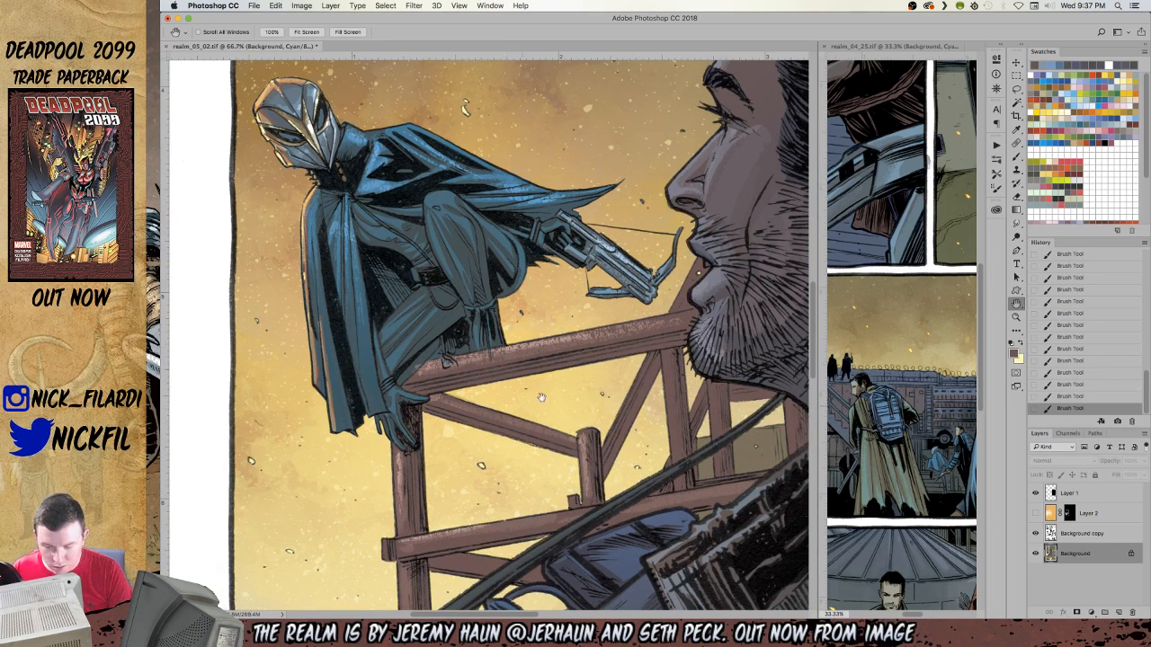
{"action": "left_click_drag", "start_coordinate": [535, 385], "coordinate": [610, 506]}
{"action": "left_click", "coordinate": [1017, 88]}
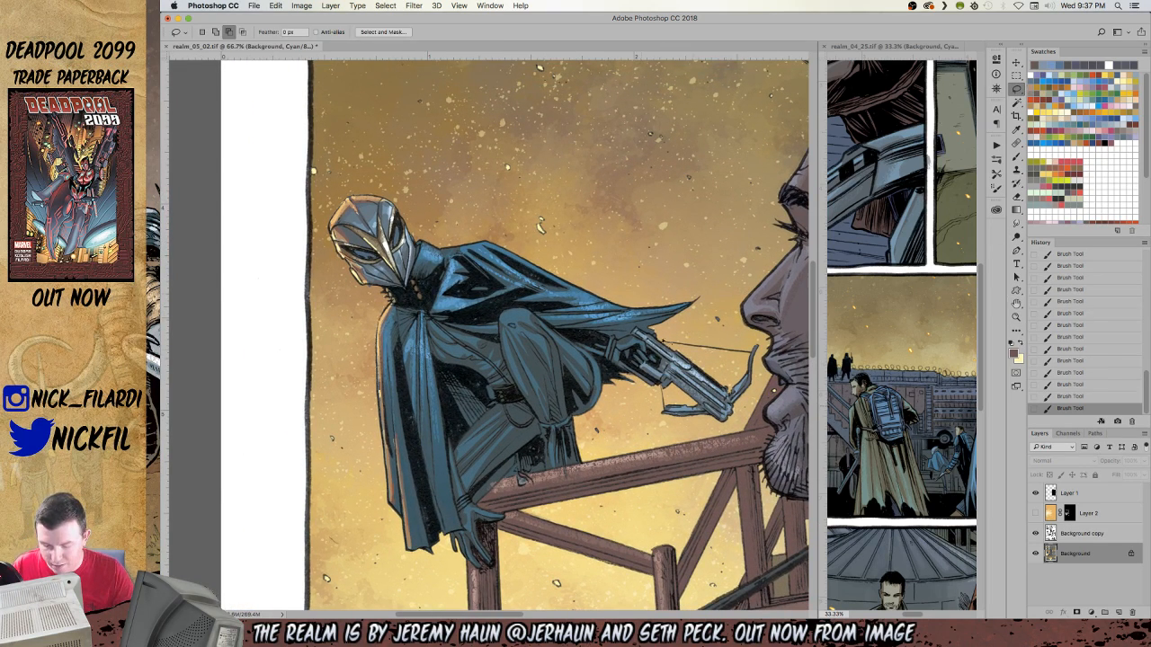
{"action": "mouse_move", "coordinate": [506, 317]}
{"action": "left_mouse_down"}
{"action": "mouse_move", "coordinate": [549, 410]}
{"action": "mouse_move", "coordinate": [529, 342]}
{"action": "mouse_move", "coordinate": [552, 378]}
{"action": "mouse_move", "coordinate": [549, 342]}
{"action": "mouse_move", "coordinate": [517, 315]}
{"action": "mouse_move", "coordinate": [517, 364]}
{"action": "mouse_move", "coordinate": [537, 418]}
{"action": "left_mouse_up"}
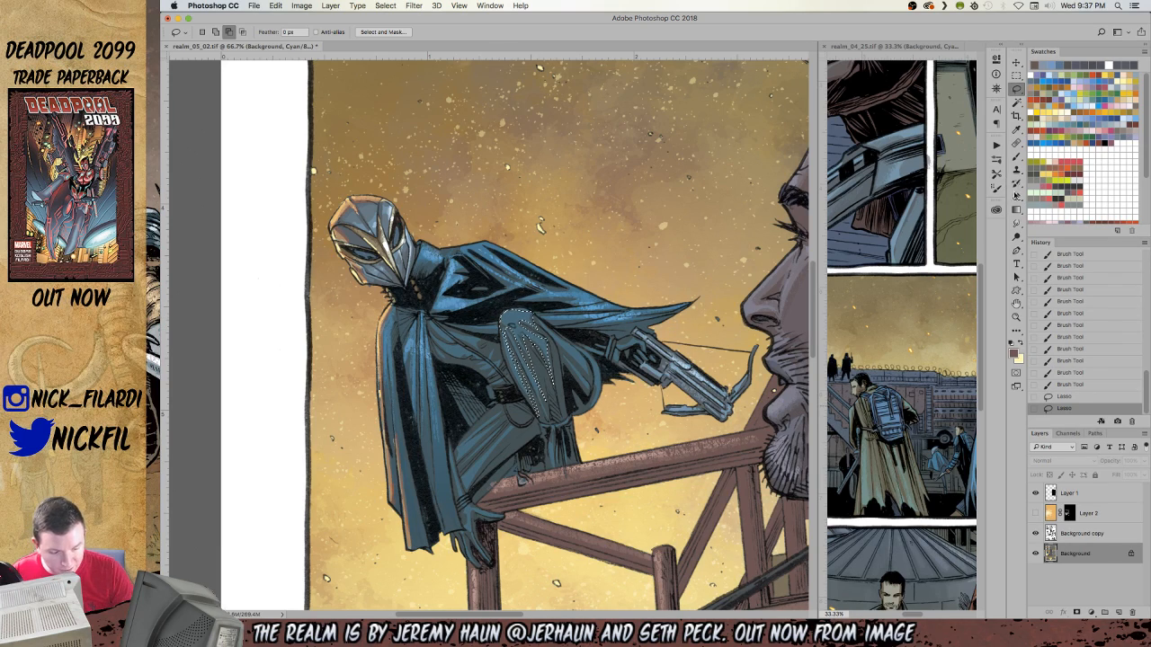
{"action": "left_click", "coordinate": [1016, 210]}
{"action": "left_click", "coordinate": [356, 33]}
{"action": "left_click", "coordinate": [367, 32]}
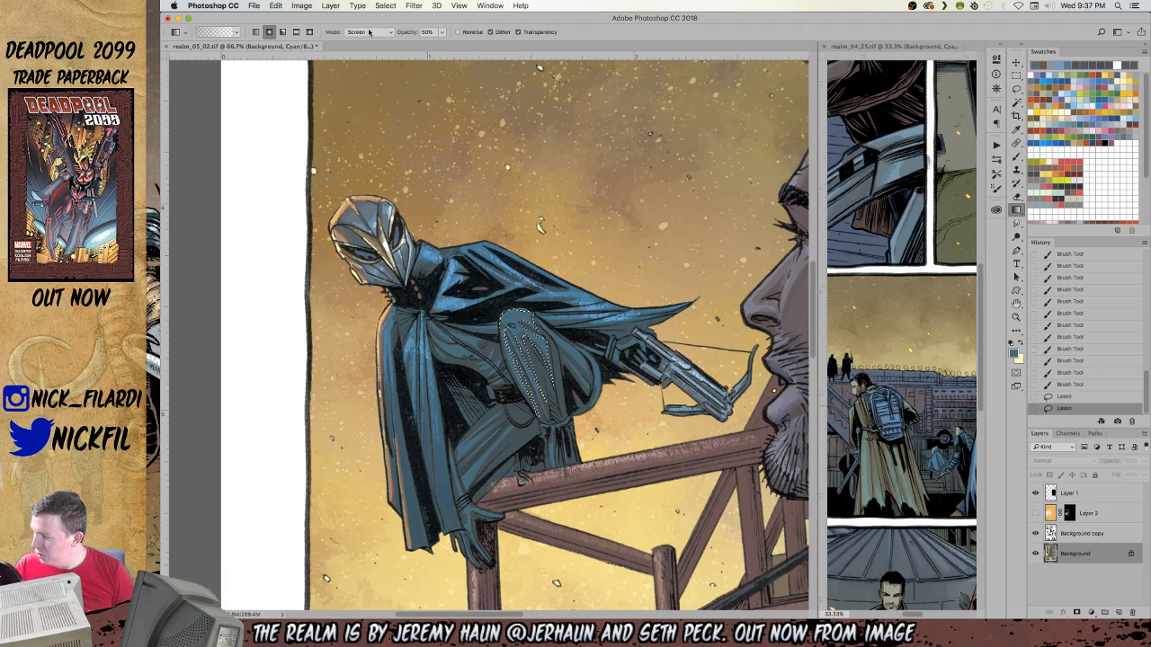
{"action": "left_click_drag", "start_coordinate": [525, 335], "coordinate": [582, 487]}
Brighten the selected knee with Screen gradients at 100% opacity, first in blue and again in a pale lavender swatch colour.
{"action": "left_click", "coordinate": [366, 32]}
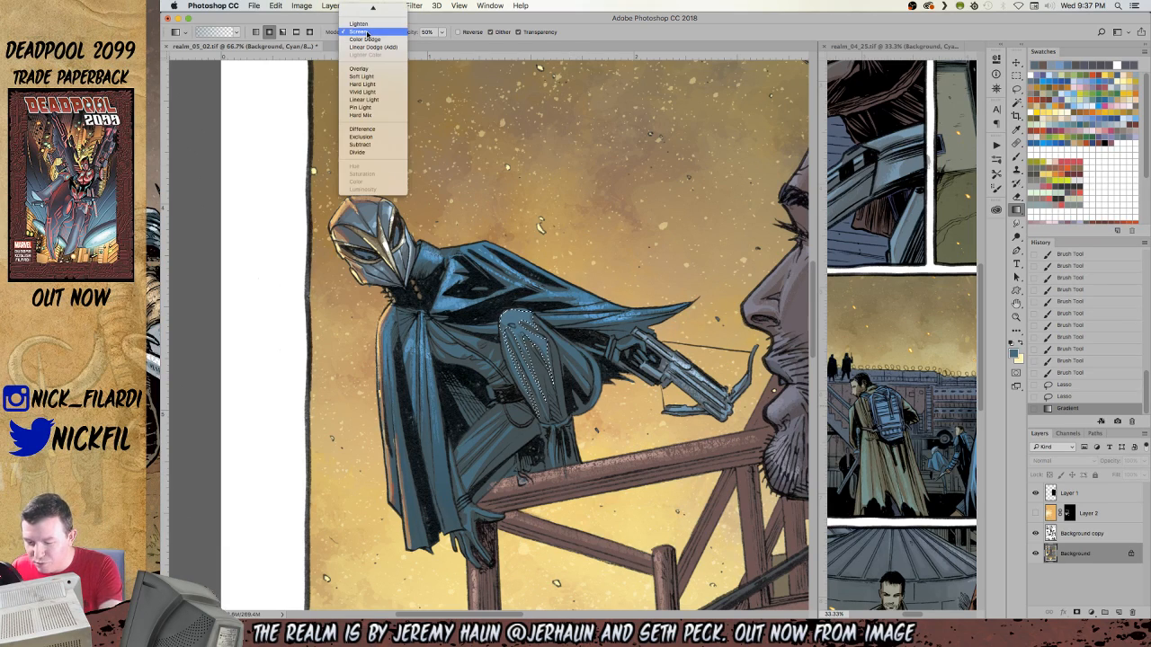
{"action": "left_click", "coordinate": [365, 34]}
{"action": "key", "text": "0"}
{"action": "left_click_drag", "start_coordinate": [532, 330], "coordinate": [584, 515]}
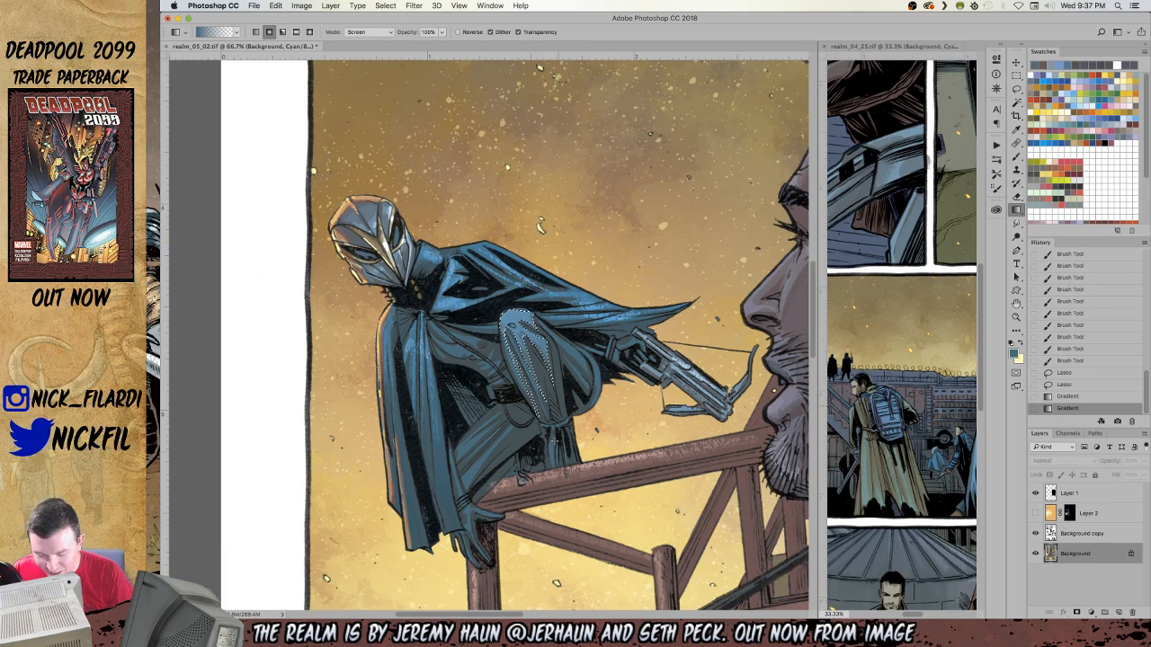
{"action": "left_click", "coordinate": [1079, 111]}
{"action": "left_click_drag", "start_coordinate": [529, 325], "coordinate": [594, 557]}
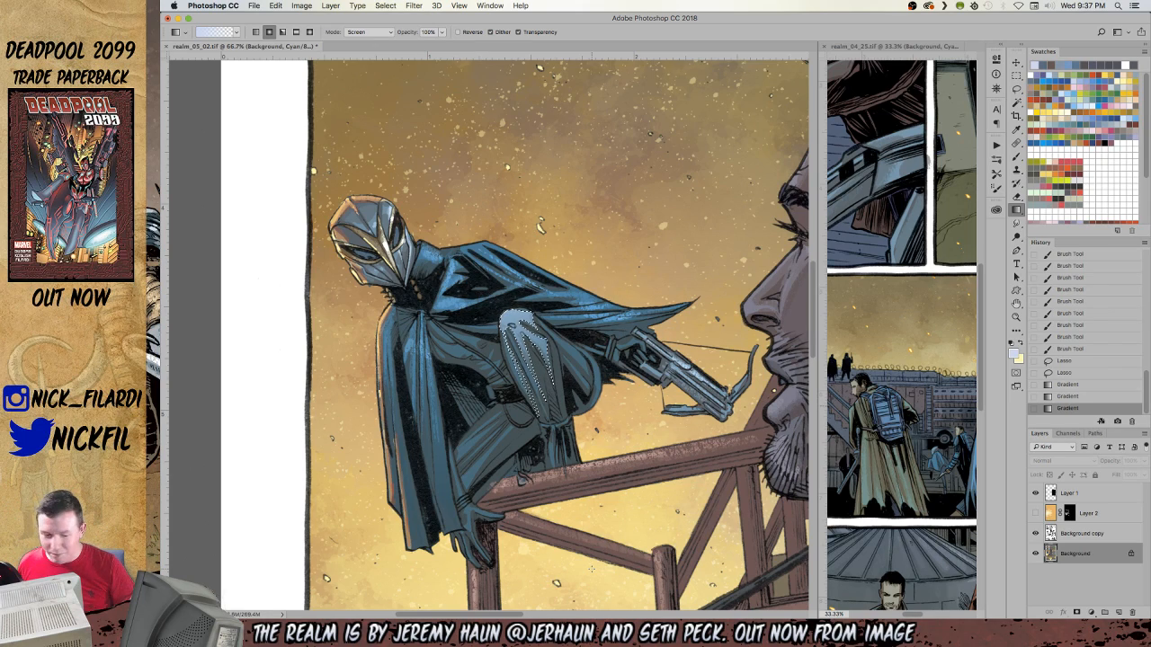
Brush sampled light blue highlights over the selected knee and down the shin in Screen mode, and clear the selection.
{"action": "left_click", "coordinate": [1016, 157]}
{"action": "left_click", "coordinate": [521, 322], "text": "alt"}
{"action": "left_click_drag", "start_coordinate": [515, 316], "coordinate": [532, 322]}
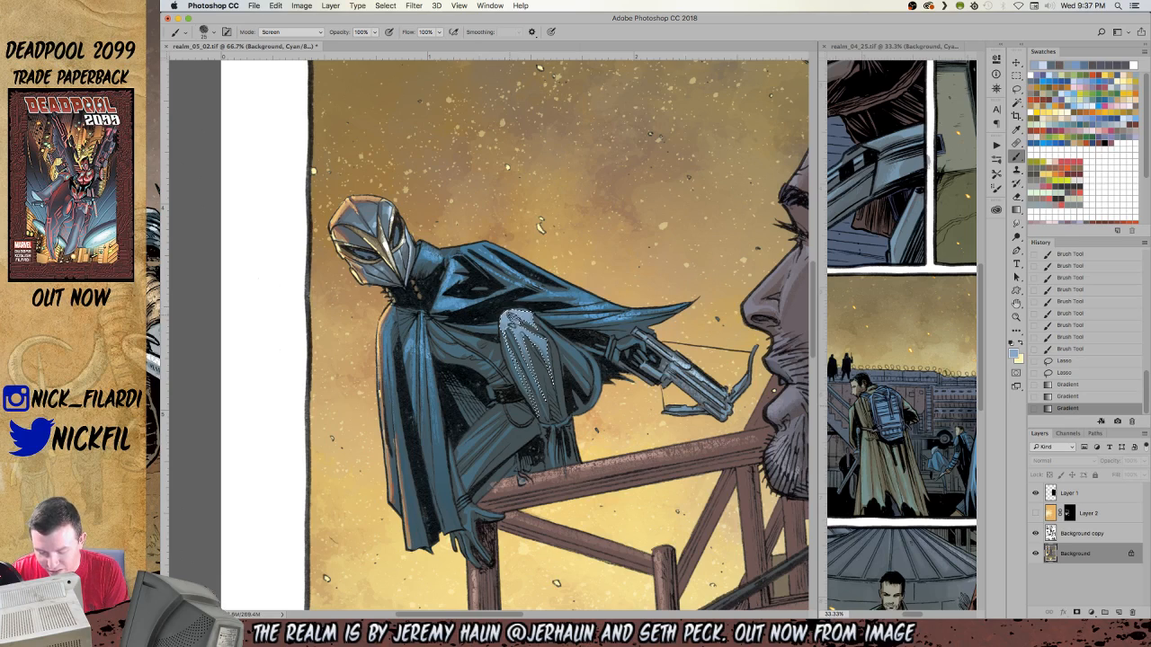
{"action": "mouse_move", "coordinate": [513, 329]}
{"action": "left_mouse_down"}
{"action": "mouse_move", "coordinate": [536, 417]}
{"action": "mouse_move", "coordinate": [540, 396]}
{"action": "left_mouse_up"}
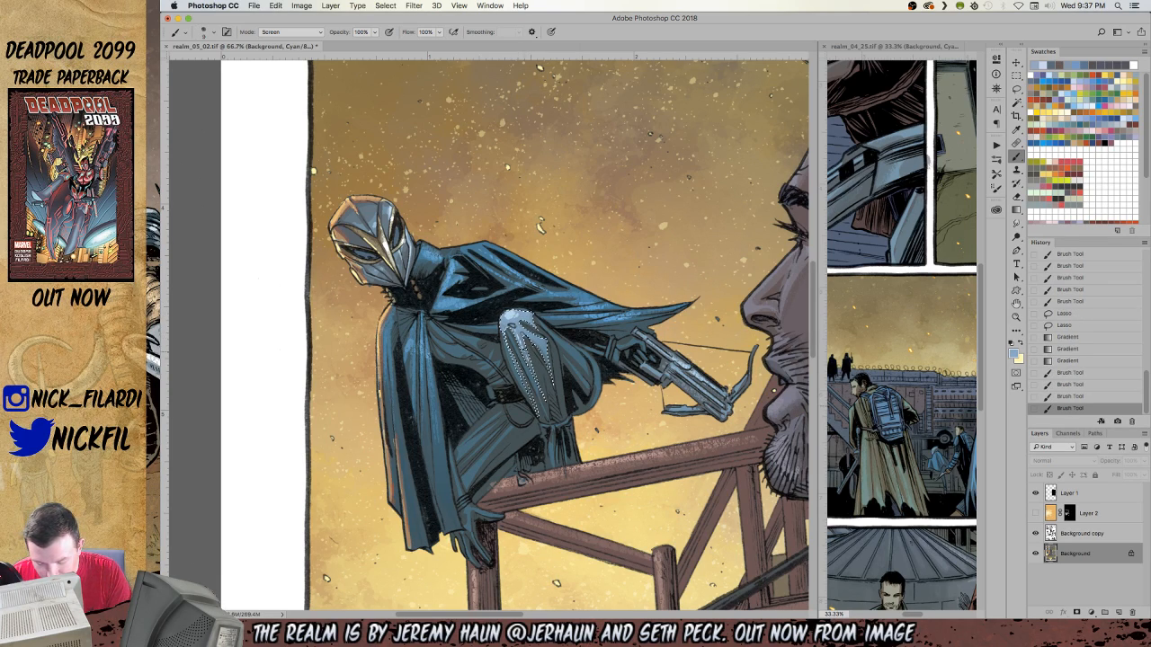
{"action": "left_click_drag", "start_coordinate": [514, 344], "coordinate": [532, 395]}
{"action": "key", "text": "super+d"}
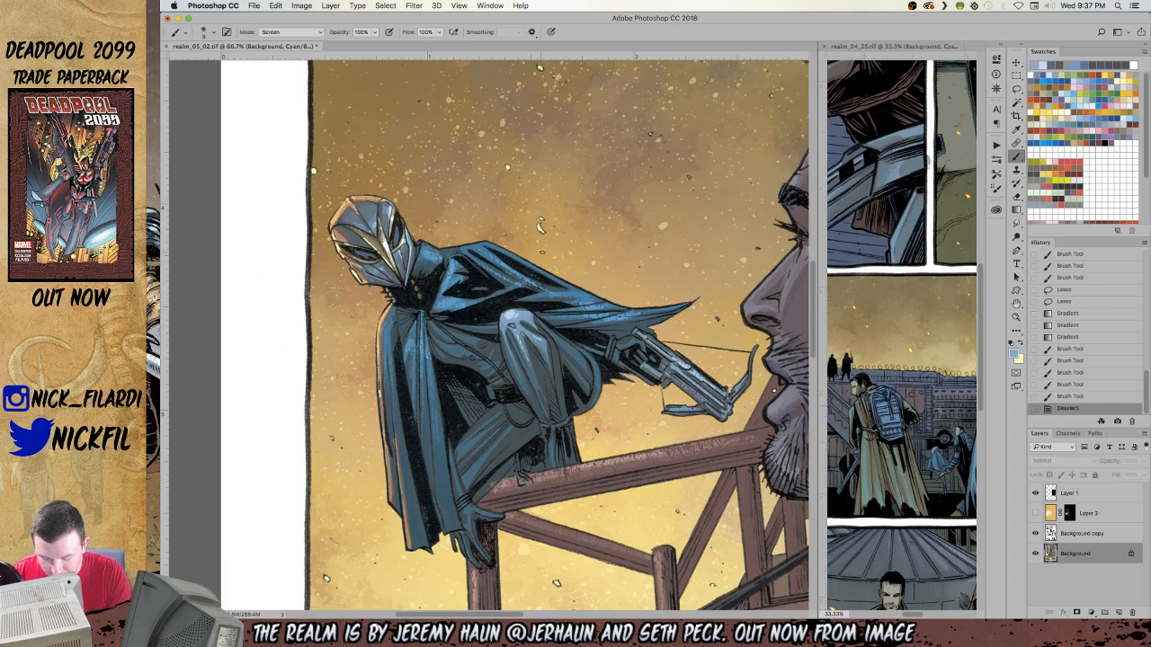
Lasso the outer thigh behind the raised knee, lighten it with a light blue Screen gradient, and deselect.
{"action": "key", "text": "l"}
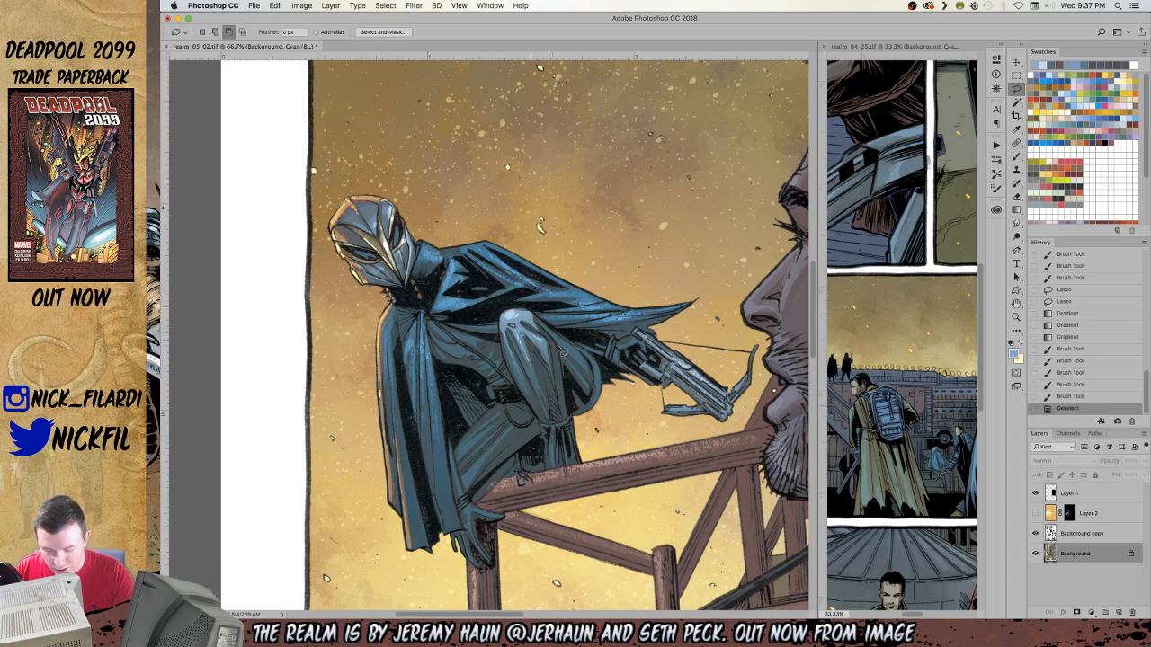
{"action": "mouse_move", "coordinate": [529, 321]}
{"action": "left_mouse_down"}
{"action": "mouse_move", "coordinate": [591, 388]}
{"action": "mouse_move", "coordinate": [588, 363]}
{"action": "mouse_move", "coordinate": [538, 308]}
{"action": "left_mouse_up"}
{"action": "mouse_move", "coordinate": [586, 382]}
{"action": "left_mouse_down"}
{"action": "mouse_move", "coordinate": [566, 360]}
{"action": "mouse_move", "coordinate": [597, 400]}
{"action": "mouse_move", "coordinate": [588, 355]}
{"action": "mouse_move", "coordinate": [572, 363]}
{"action": "left_mouse_up"}
{"action": "left_click", "coordinate": [1016, 210]}
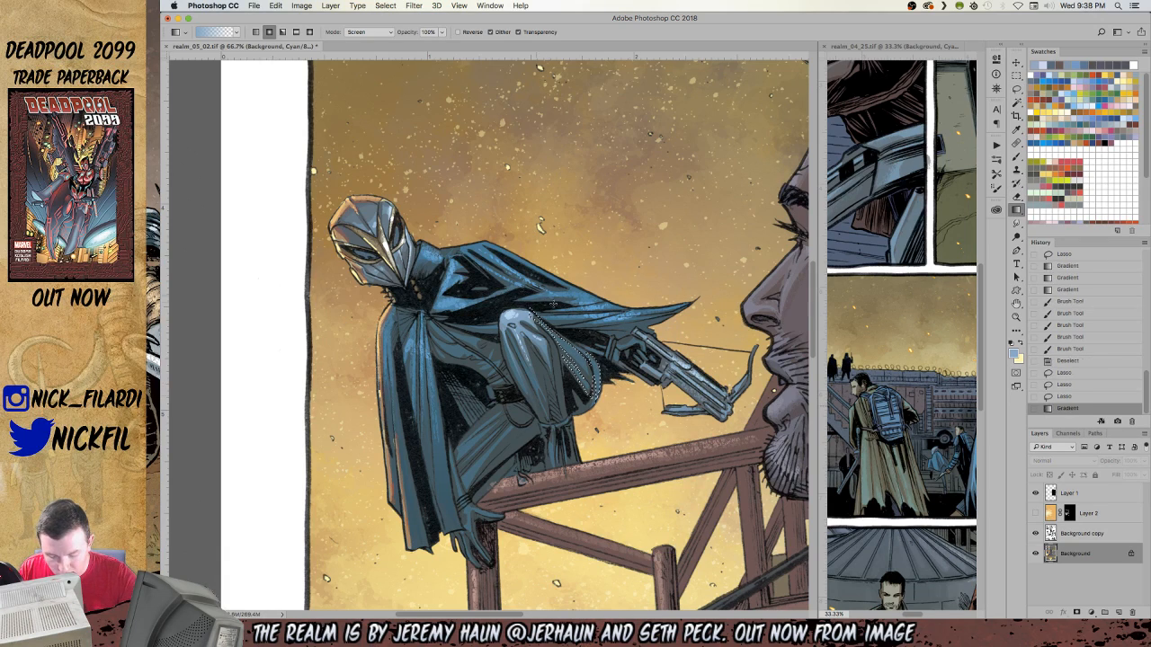
{"action": "key", "text": "super+d"}
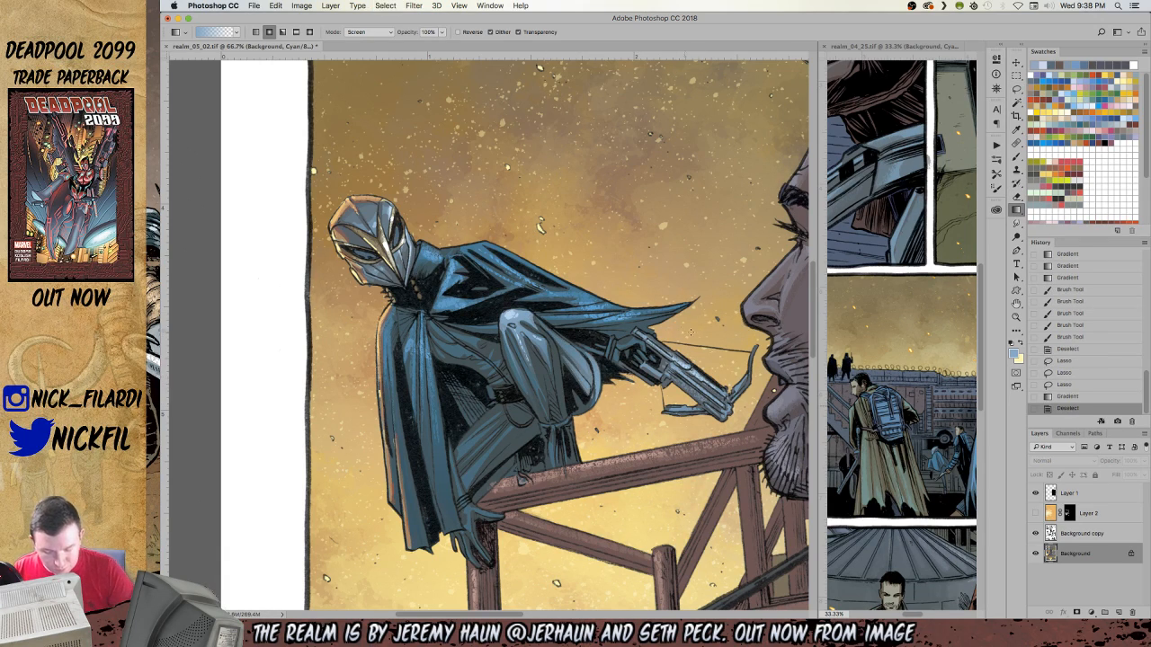
Brush a light blue rim highlight along the outer thigh's curved edge in Screen mode at 100% opacity.
{"action": "left_click", "coordinate": [1017, 156]}
{"action": "left_click_drag", "start_coordinate": [600, 385], "coordinate": [583, 413]}
{"action": "left_click_drag", "start_coordinate": [600, 379], "coordinate": [584, 412]}
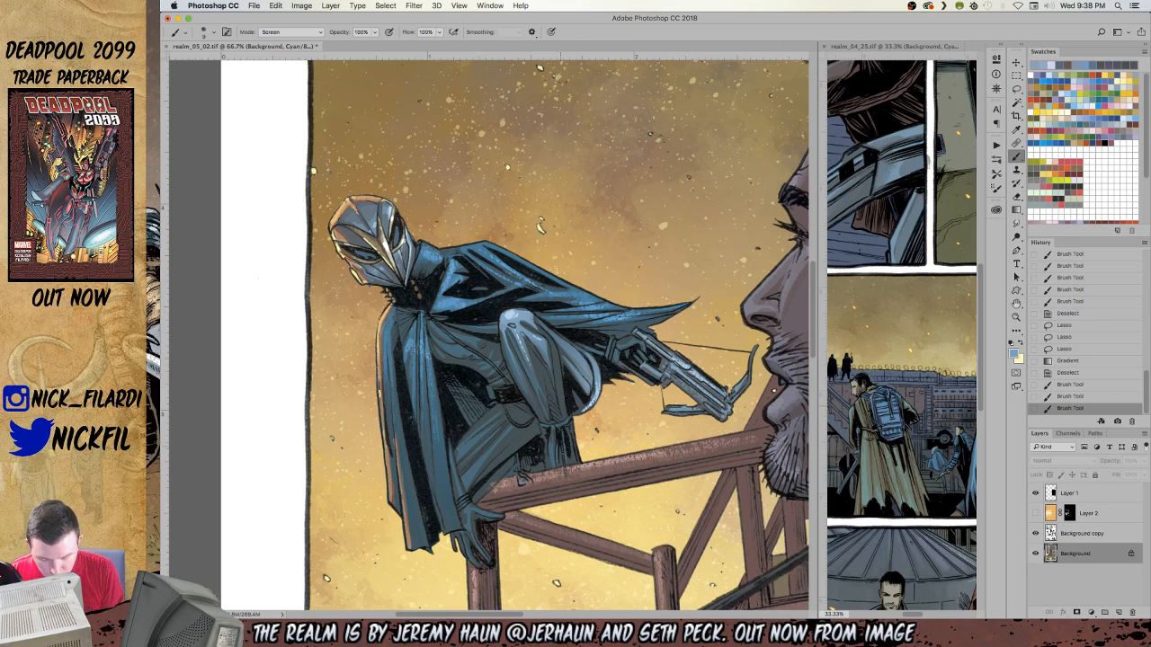
Lasso highlight shapes along the masked figure's lower leg, apply a light blue Screen gradient at 100% opacity, and deselect.
{"action": "left_click", "coordinate": [1017, 88]}
{"action": "mouse_move", "coordinate": [456, 458]}
{"action": "left_mouse_down"}
{"action": "mouse_move", "coordinate": [497, 412]}
{"action": "mouse_move", "coordinate": [458, 449]}
{"action": "mouse_move", "coordinate": [512, 411]}
{"action": "mouse_move", "coordinate": [529, 420]}
{"action": "mouse_move", "coordinate": [464, 496]}
{"action": "mouse_move", "coordinate": [456, 444]}
{"action": "mouse_move", "coordinate": [489, 470]}
{"action": "mouse_move", "coordinate": [473, 467]}
{"action": "mouse_move", "coordinate": [518, 431]}
{"action": "mouse_move", "coordinate": [504, 428]}
{"action": "mouse_move", "coordinate": [493, 453]}
{"action": "mouse_move", "coordinate": [518, 437]}
{"action": "mouse_move", "coordinate": [513, 445]}
{"action": "mouse_move", "coordinate": [502, 451]}
{"action": "mouse_move", "coordinate": [526, 384]}
{"action": "left_mouse_up"}
{"action": "key", "text": "alt+super+z"}
{"action": "key", "text": "alt"}
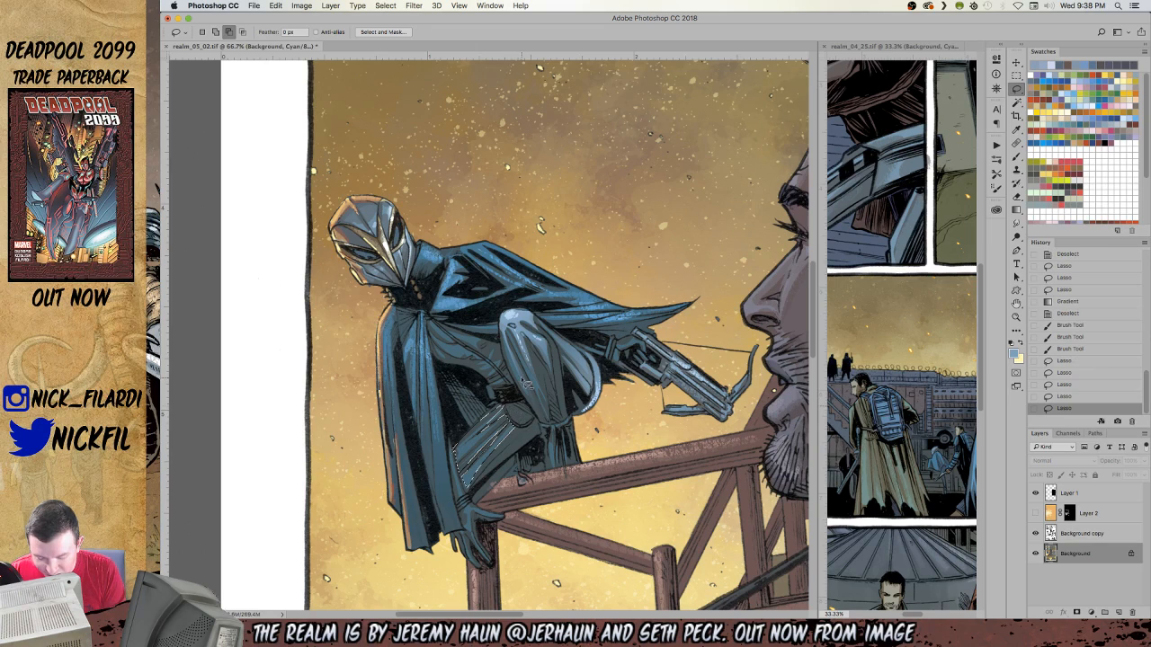
{"action": "left_click", "coordinate": [1017, 211]}
{"action": "left_click_drag", "start_coordinate": [477, 422], "coordinate": [392, 553]}
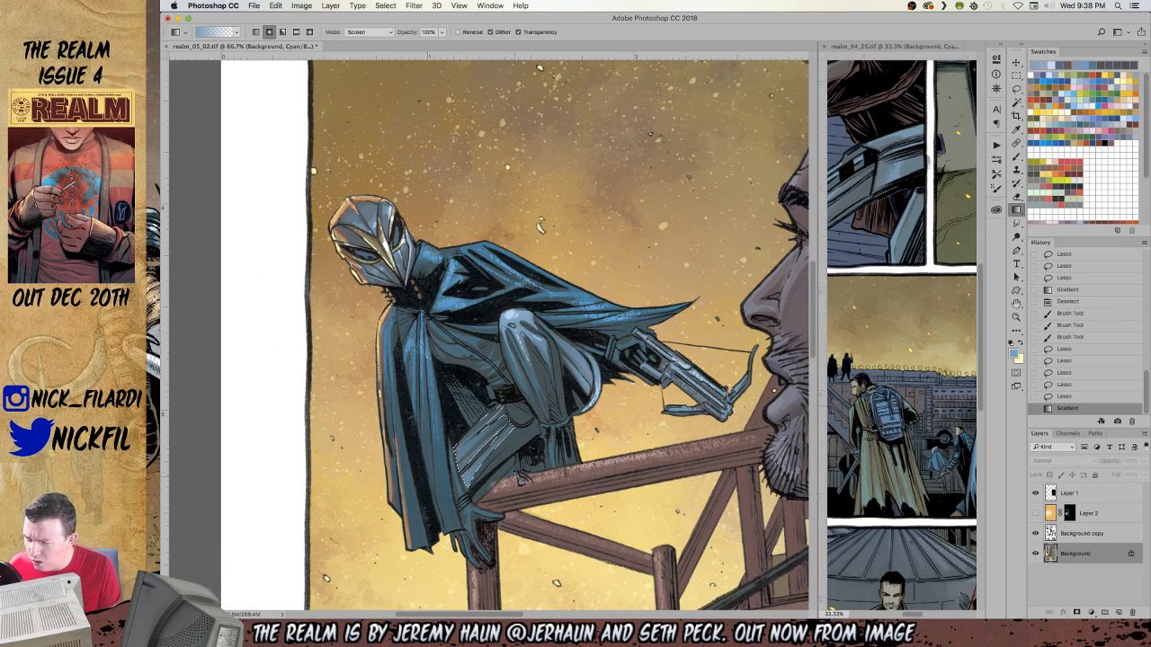
{"action": "key", "text": "super+d"}
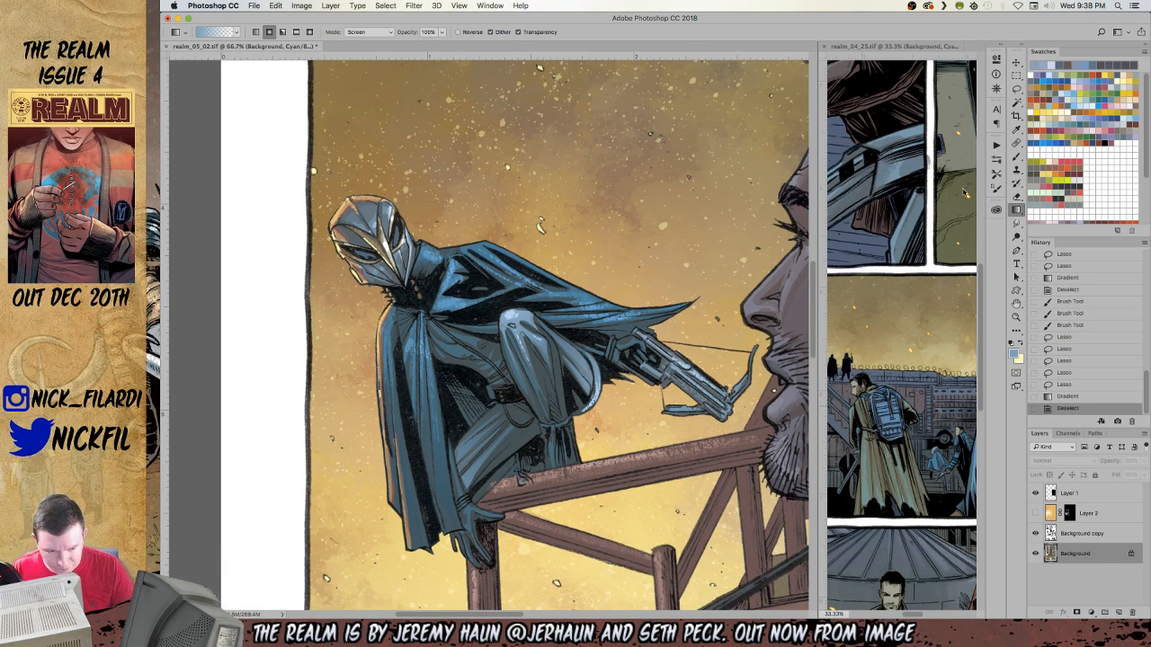
Lasso another highlight strip on the lower leg beneath the belt, apply a light blue Screen gradient, and deselect.
{"action": "key", "text": "l"}
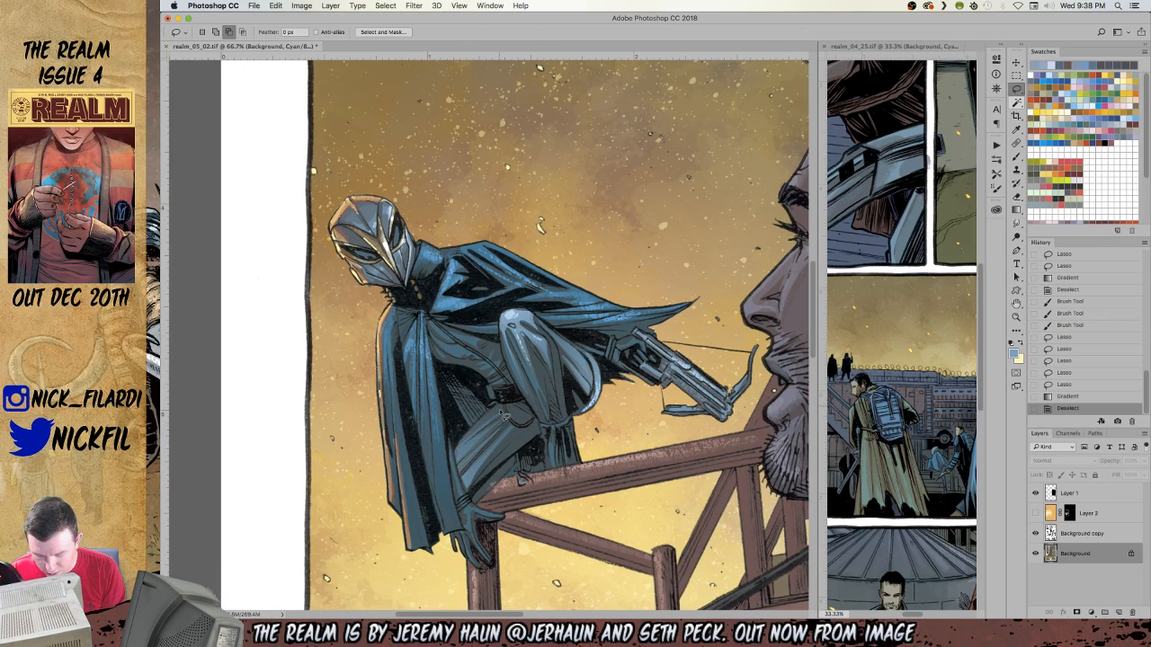
{"action": "left_click_drag", "start_coordinate": [505, 411], "coordinate": [511, 404]}
{"action": "key", "text": "g"}
{"action": "left_click_drag", "start_coordinate": [451, 460], "coordinate": [489, 417]}
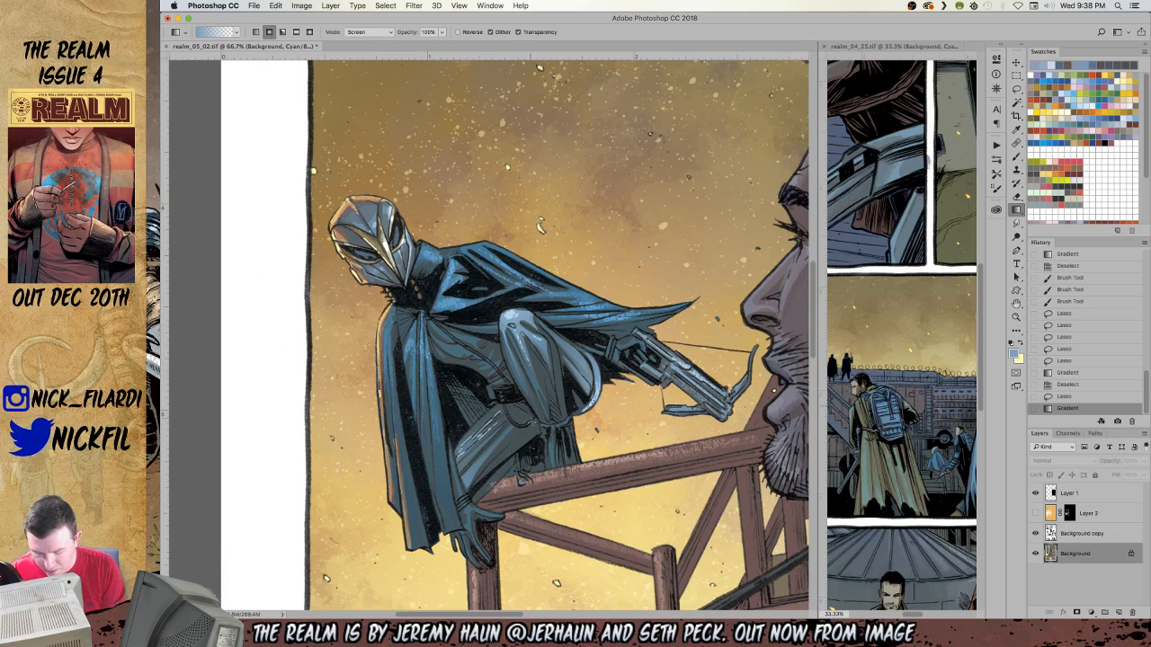
{"action": "key", "text": "super+d"}
Lasso narrow strips along the underside of the lower leg and the rear edge of the raised leg.
{"action": "key", "text": "l"}
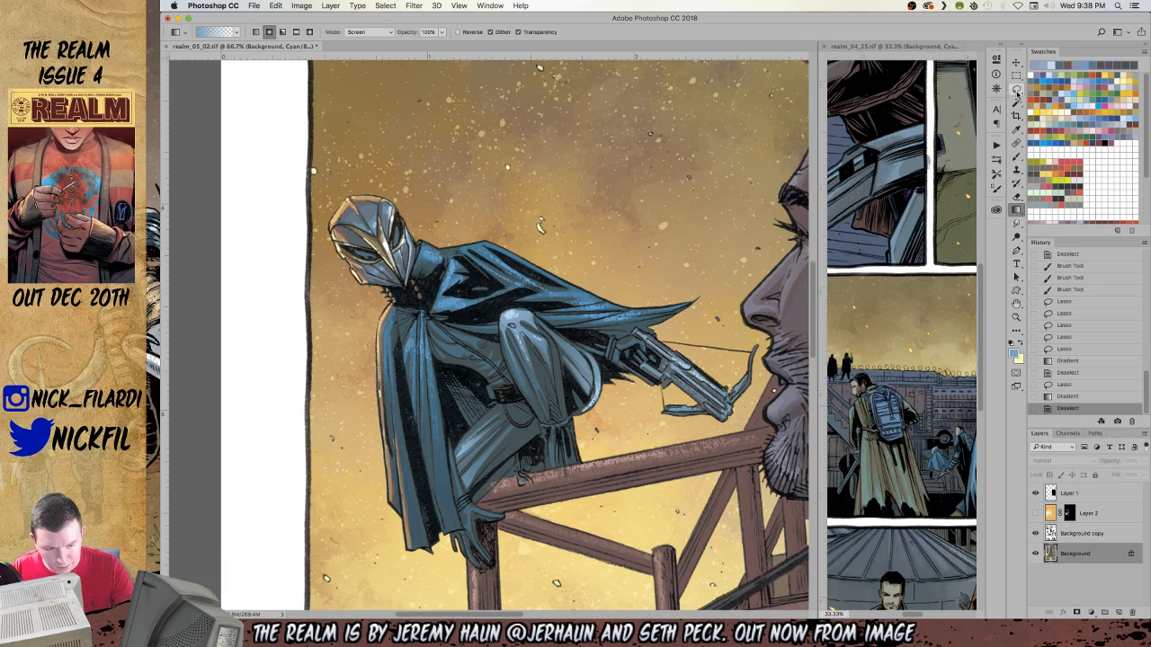
{"action": "mouse_move", "coordinate": [537, 416]}
{"action": "left_mouse_down"}
{"action": "mouse_move", "coordinate": [482, 479]}
{"action": "mouse_move", "coordinate": [544, 429]}
{"action": "mouse_move", "coordinate": [538, 418]}
{"action": "left_mouse_up"}
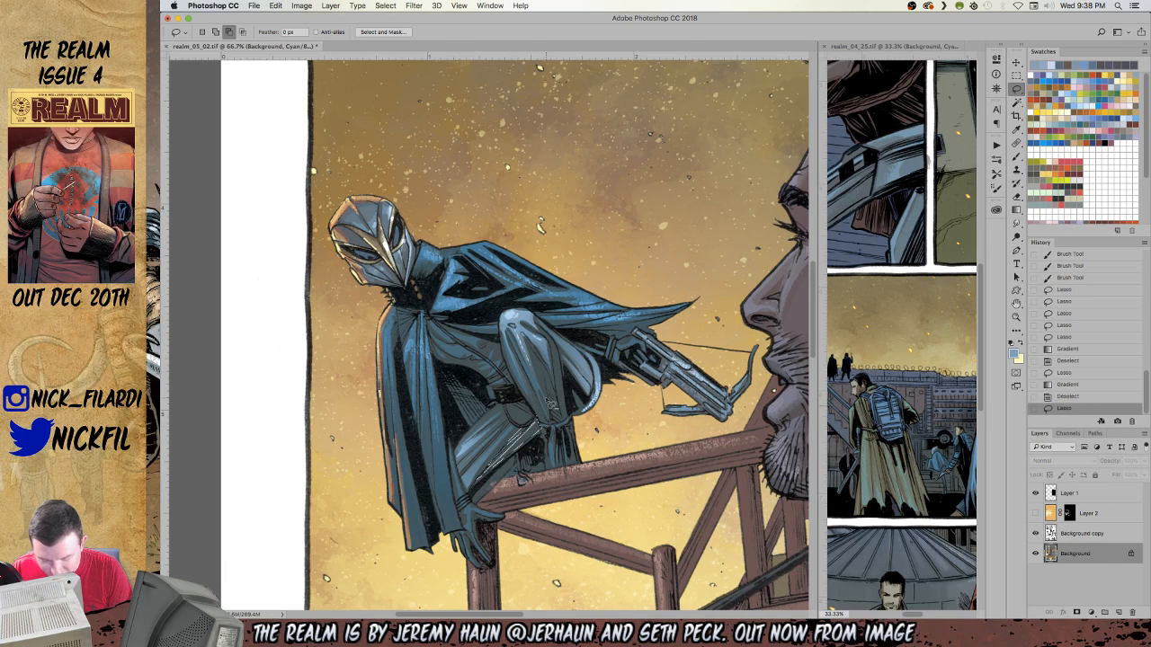
{"action": "key", "text": "super+alt+z"}
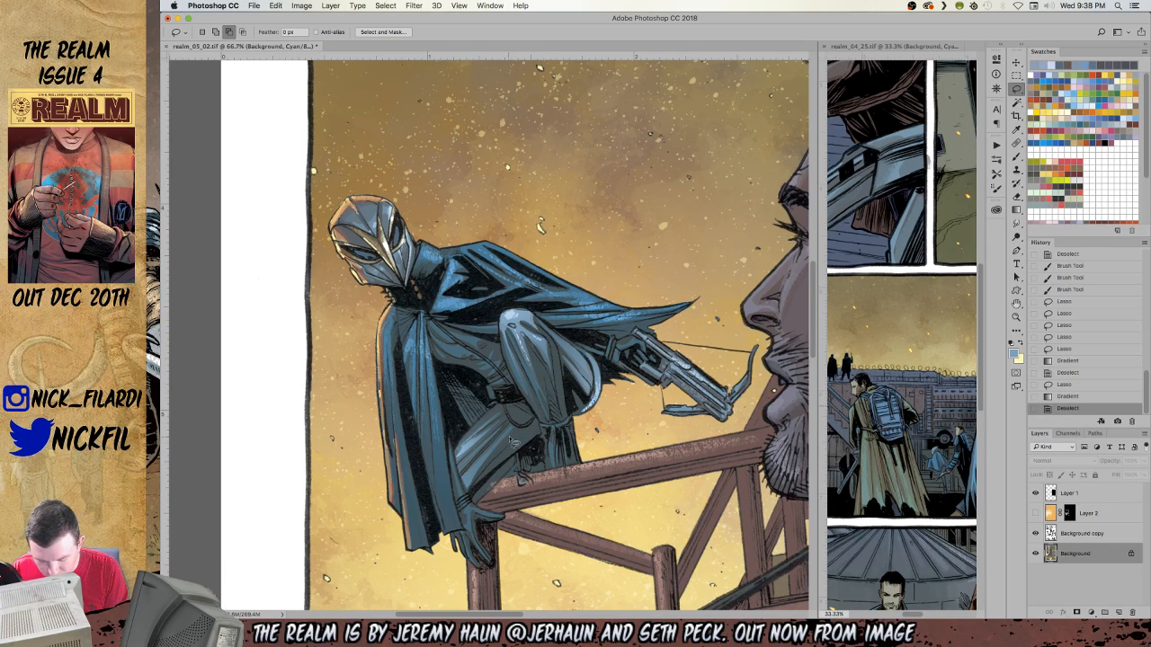
{"action": "mouse_move", "coordinate": [535, 418]}
{"action": "left_mouse_down"}
{"action": "mouse_move", "coordinate": [480, 484]}
{"action": "mouse_move", "coordinate": [529, 463]}
{"action": "mouse_move", "coordinate": [539, 418]}
{"action": "left_mouse_up"}
{"action": "mouse_move", "coordinate": [497, 454]}
{"action": "left_mouse_down"}
{"action": "mouse_move", "coordinate": [539, 423]}
{"action": "mouse_move", "coordinate": [523, 425]}
{"action": "left_mouse_up"}
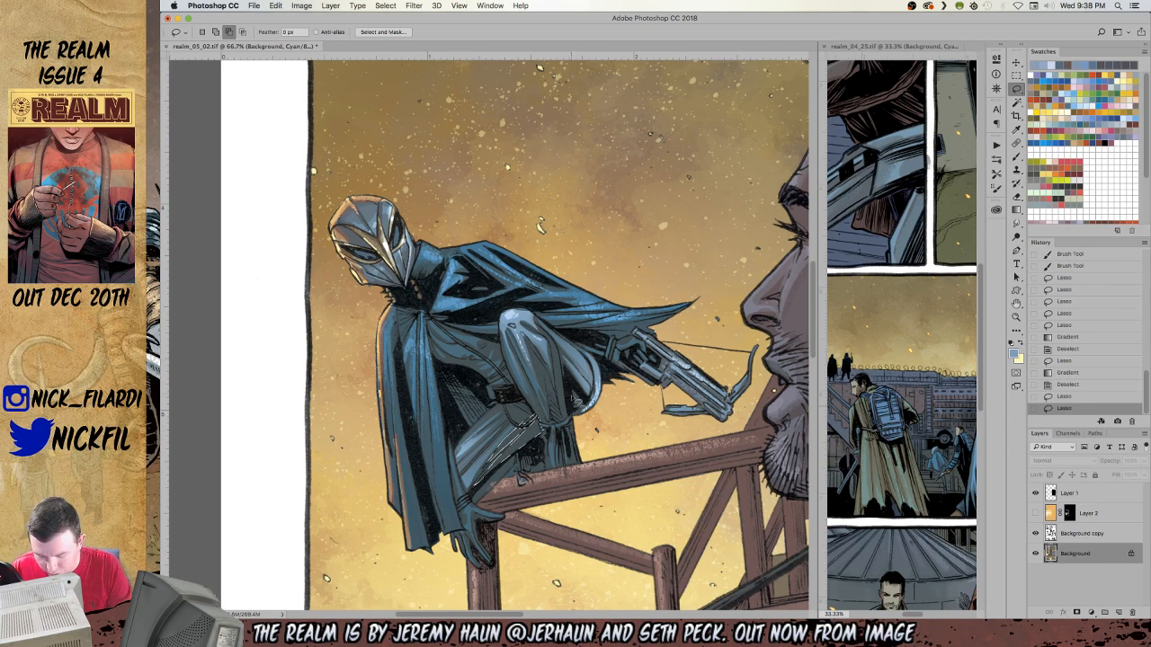
{"action": "mouse_move", "coordinate": [488, 471]}
{"action": "left_mouse_down"}
{"action": "mouse_move", "coordinate": [476, 482]}
{"action": "mouse_move", "coordinate": [485, 473]}
{"action": "left_mouse_up"}
{"action": "left_click", "coordinate": [1016, 307]}
{"action": "left_click_drag", "start_coordinate": [631, 420], "coordinate": [651, 441]}
{"action": "key", "text": "l"}
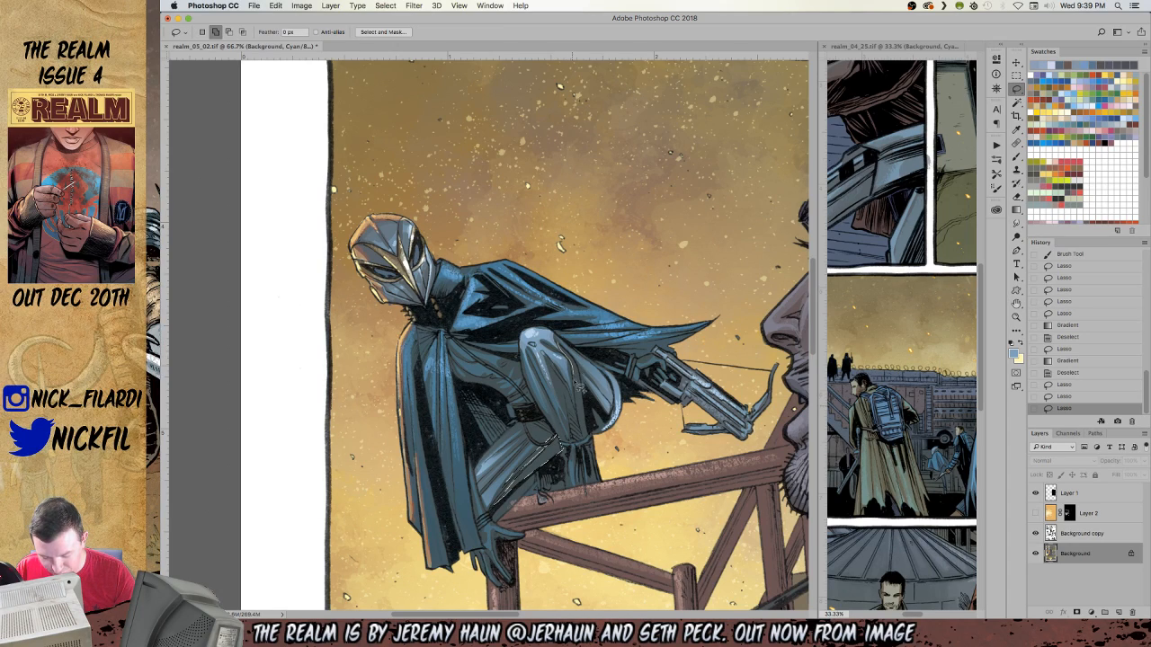
{"action": "left_click_drag", "start_coordinate": [579, 372], "coordinate": [551, 327]}
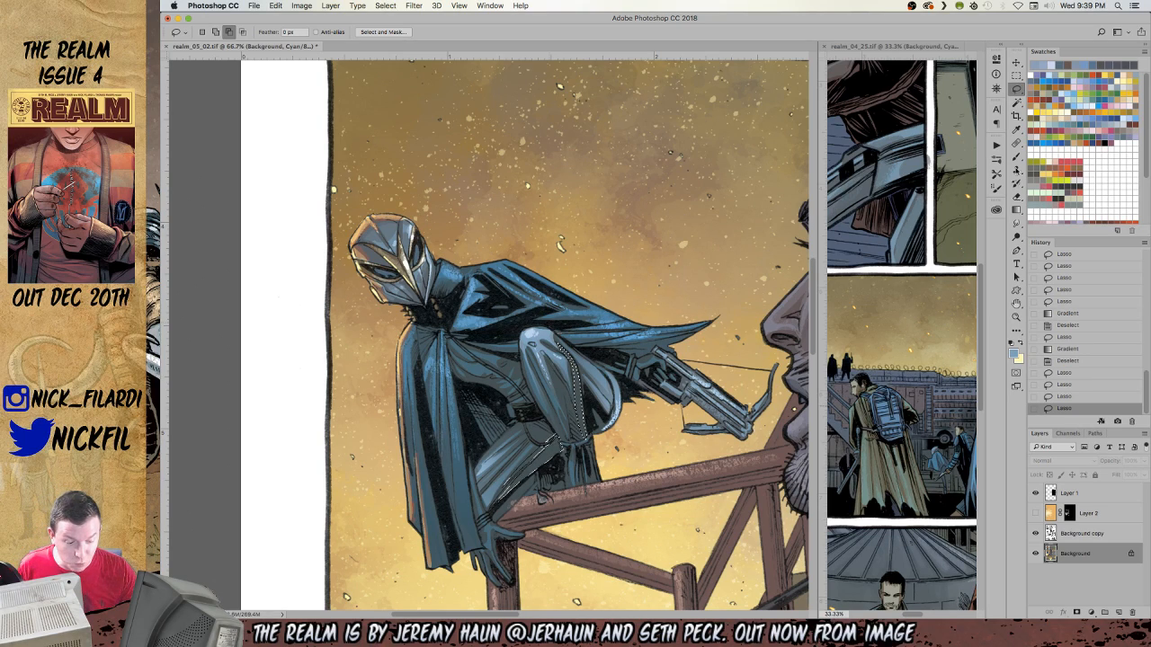
Try a light blue Screen gradient at 100% opacity on the selected leg-edge strips.
{"action": "key", "text": "g"}
{"action": "left_click_drag", "start_coordinate": [636, 539], "coordinate": [580, 462]}
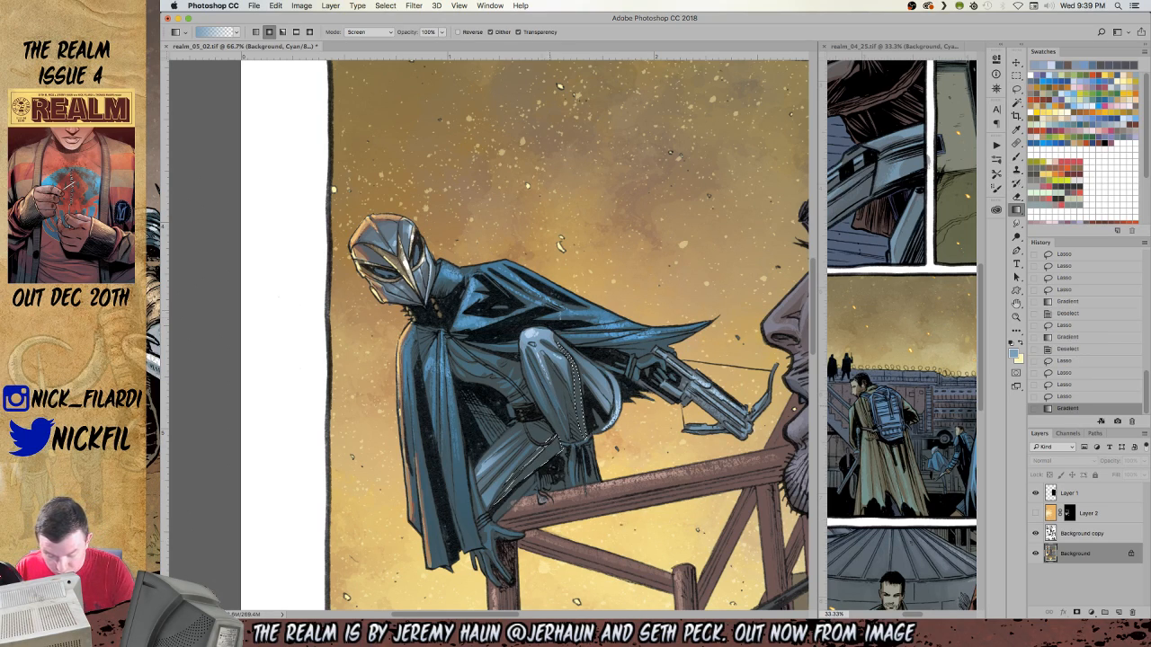
{"action": "key", "text": "super+d"}
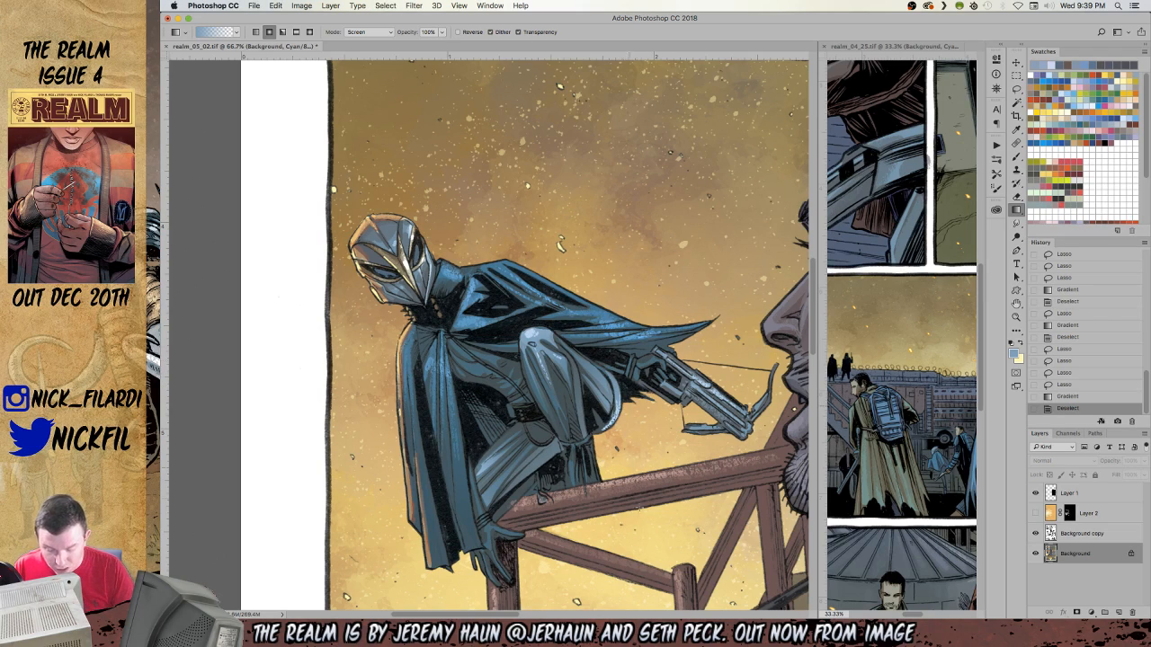
Undo back to the leg-edge selection, apply a warm peach Screen gradient at 100% opacity to it, and deselect.
{"action": "key", "text": "super+z"}
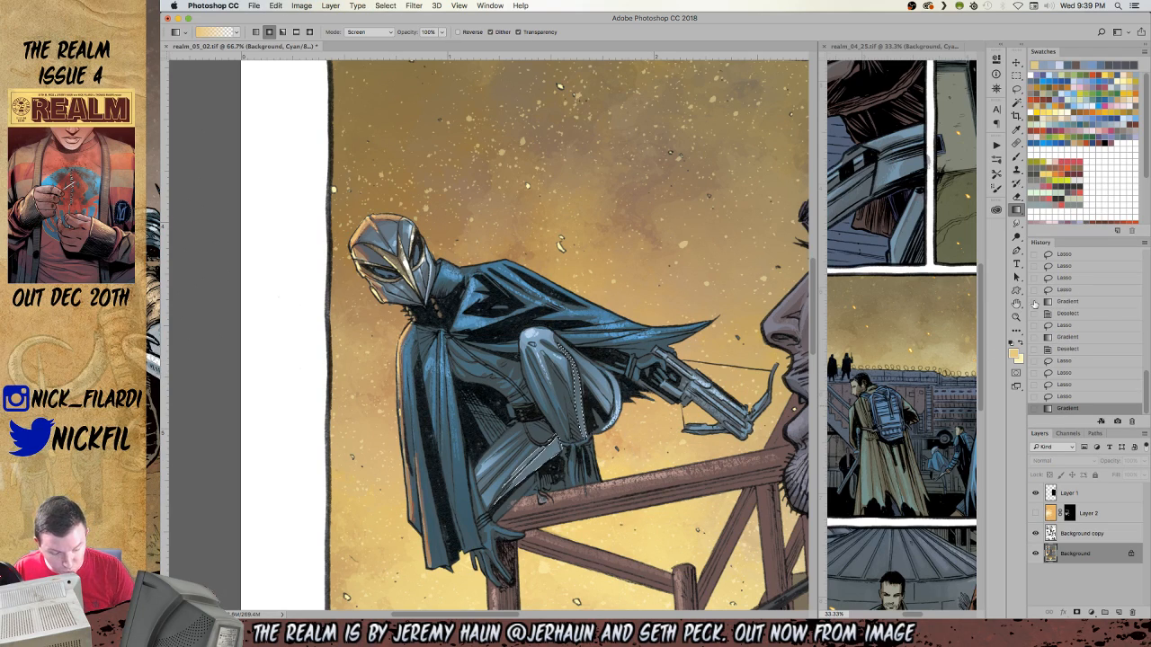
{"action": "key", "text": "alt+super+z"}
{"action": "left_click_drag", "start_coordinate": [659, 555], "coordinate": [574, 378]}
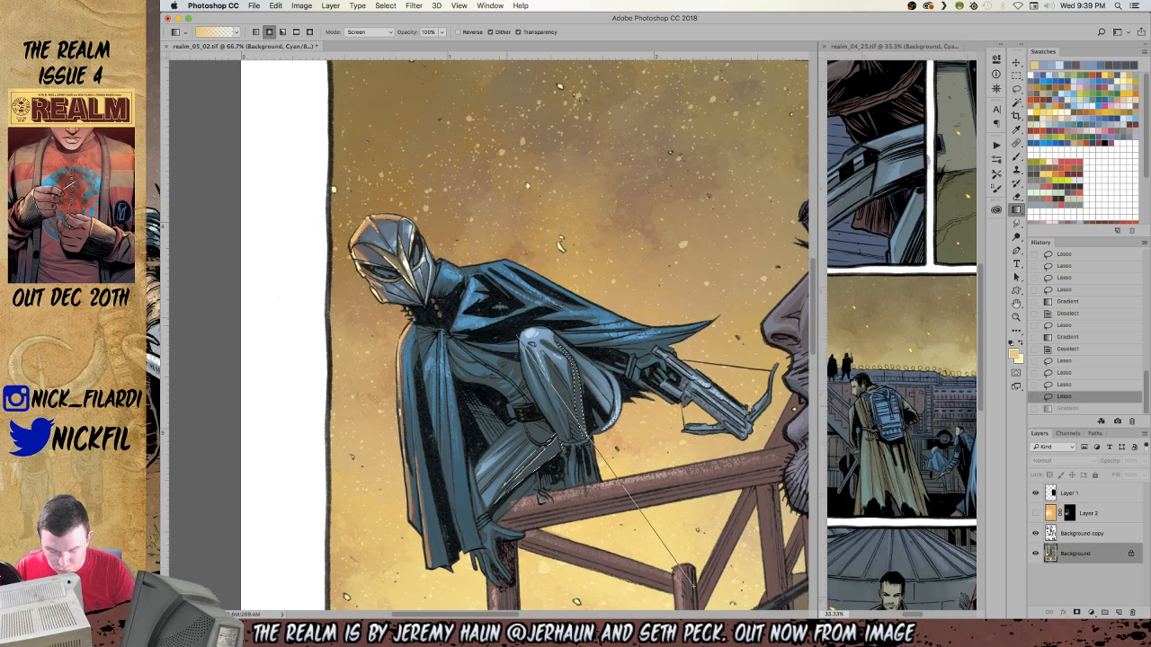
{"action": "key", "text": "super+d"}
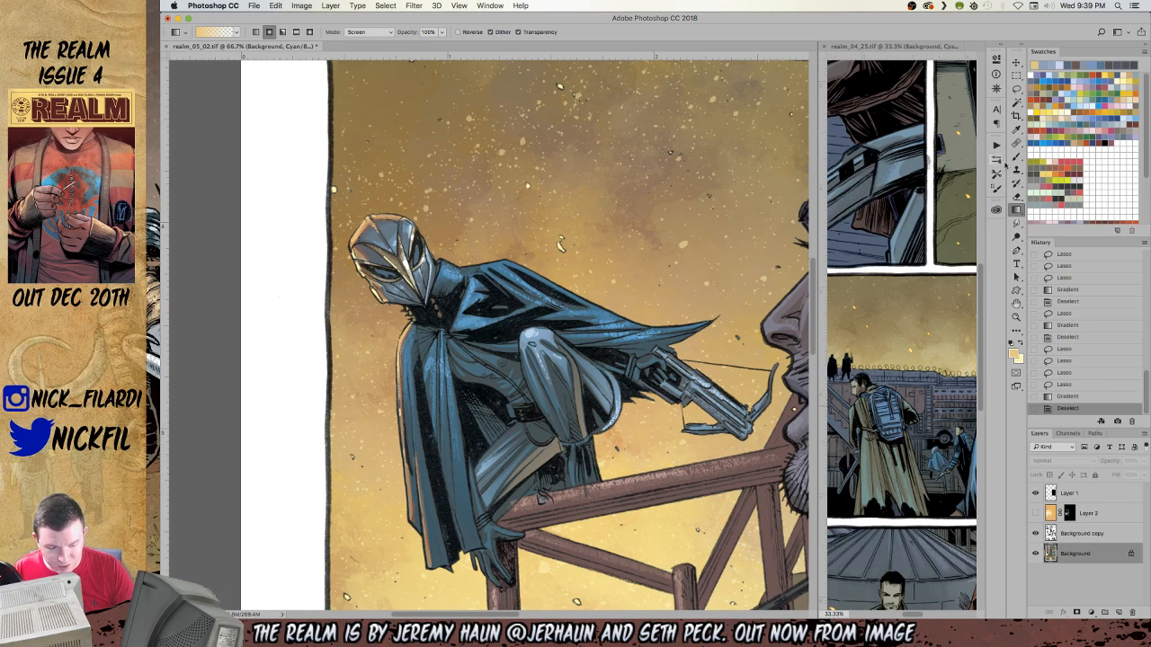
Touch up the raised leg and knee with brush strokes in Normal mode at 100% opacity, using dark grey-blue and pale blue.
{"action": "key", "text": "b"}
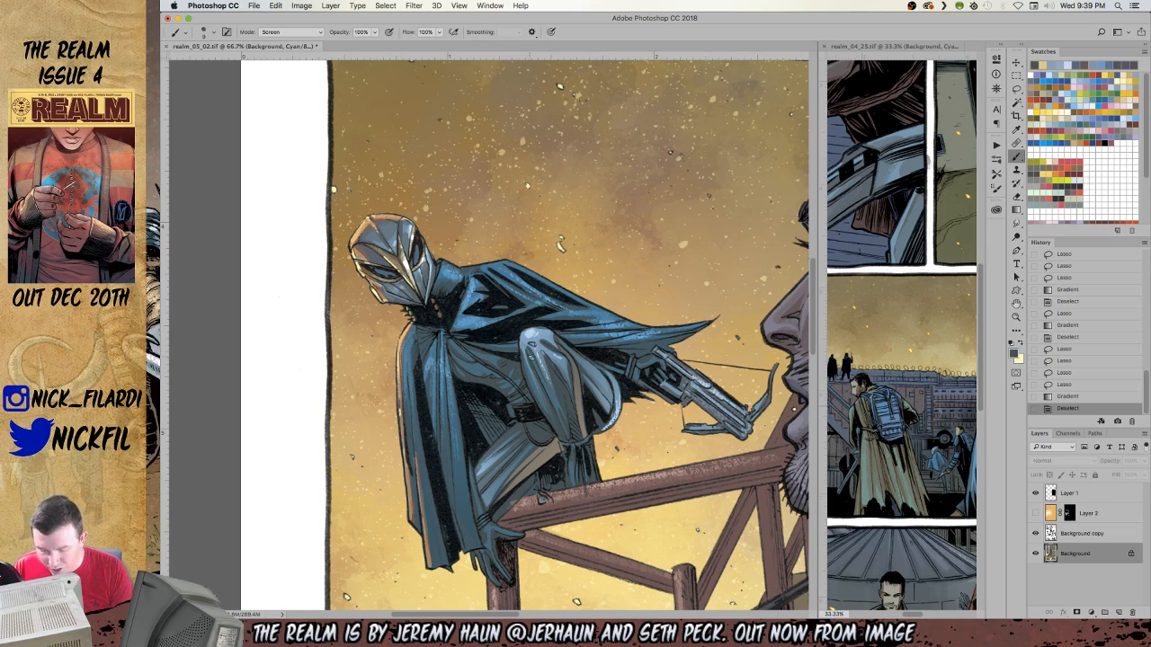
{"action": "left_click", "coordinate": [289, 37]}
{"action": "left_click", "coordinate": [279, 9]}
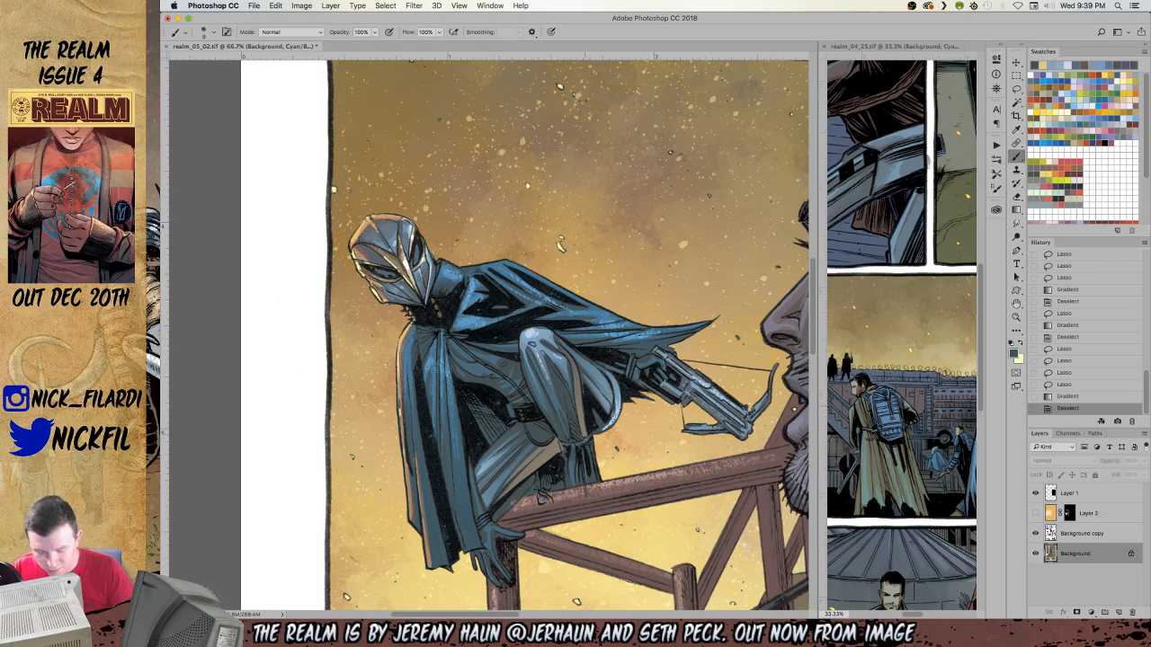
{"action": "left_click_drag", "start_coordinate": [557, 376], "coordinate": [565, 400]}
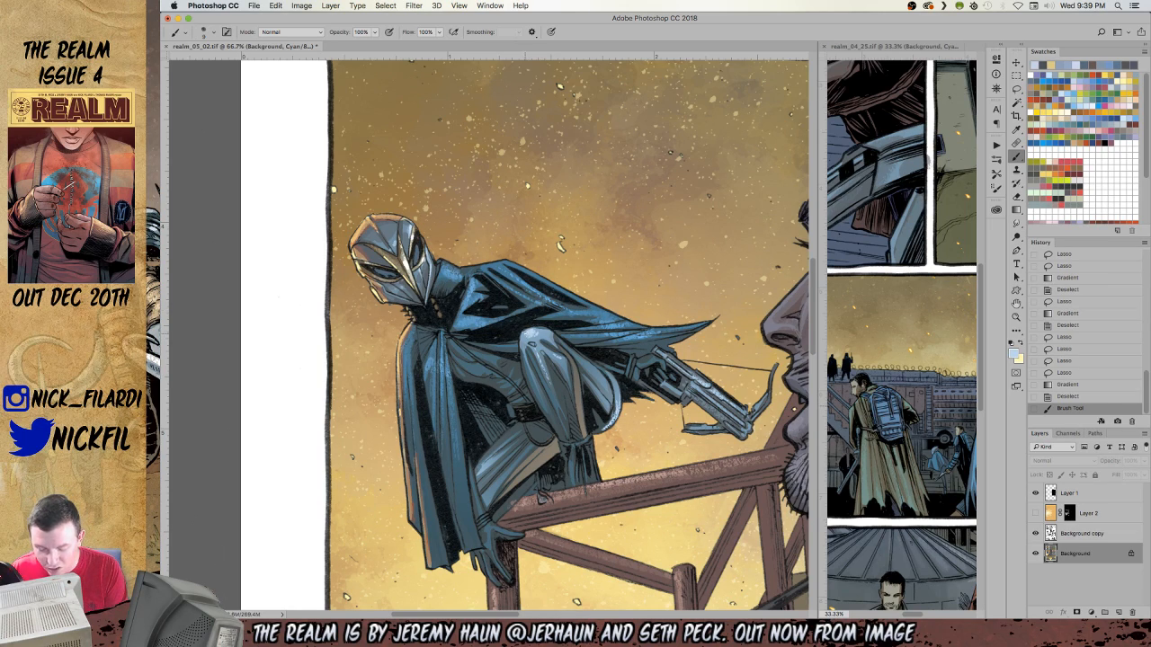
{"action": "left_click_drag", "start_coordinate": [532, 332], "coordinate": [545, 309]}
{"action": "key", "text": "shift+b"}
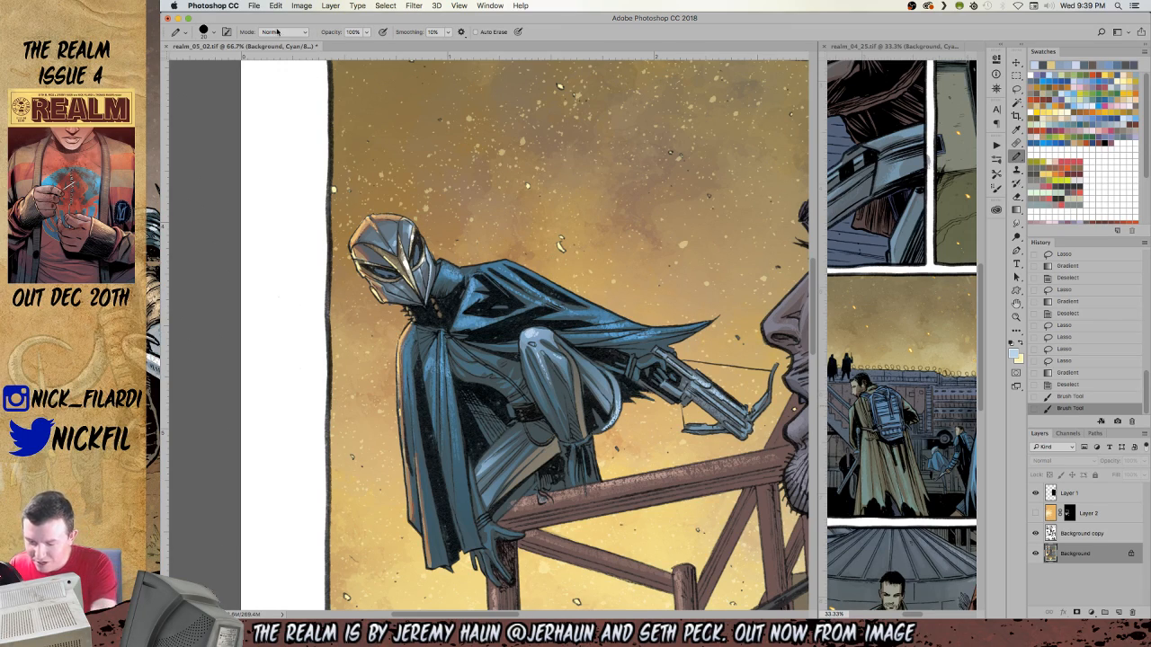
Paint pale blue pencil highlights on the raised knee, shin and rear leg edge in Screen mode at 100% opacity.
{"action": "left_click", "coordinate": [276, 31]}
{"action": "left_click", "coordinate": [275, 117]}
{"action": "left_click_drag", "start_coordinate": [528, 334], "coordinate": [564, 354]}
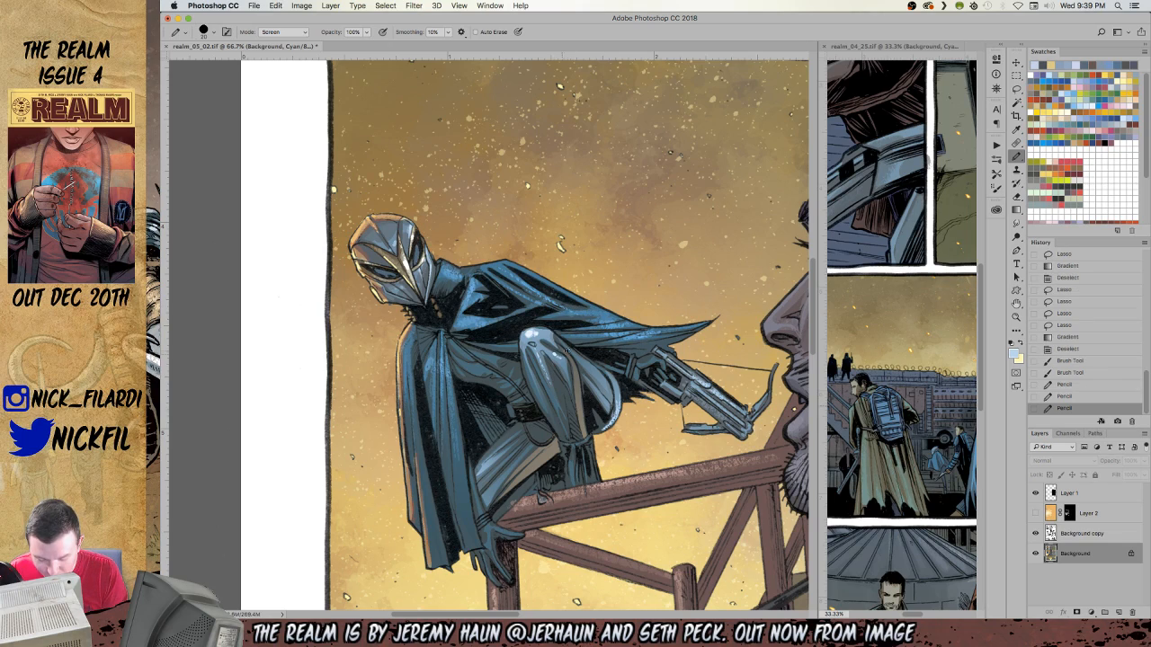
{"action": "key", "text": "super+z"}
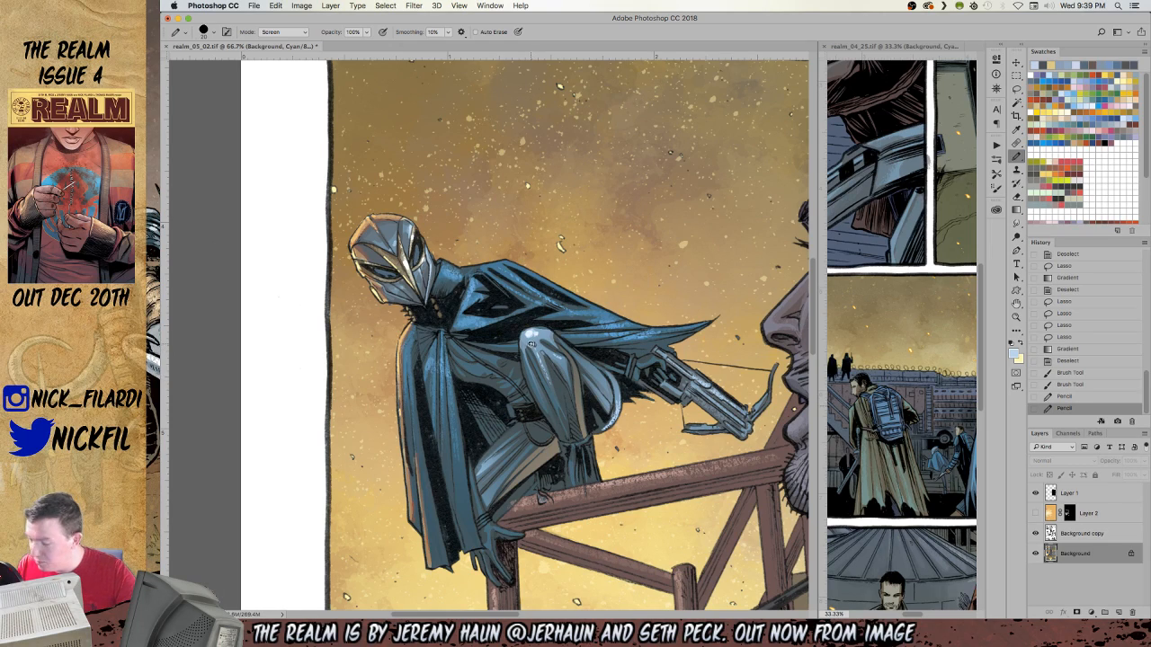
{"action": "left_click_drag", "start_coordinate": [558, 358], "coordinate": [554, 349]}
{"action": "left_click_drag", "start_coordinate": [553, 355], "coordinate": [544, 342]}
{"action": "left_click_drag", "start_coordinate": [544, 349], "coordinate": [530, 338]}
{"action": "left_click_drag", "start_coordinate": [535, 342], "coordinate": [533, 332]}
{"action": "left_click_drag", "start_coordinate": [539, 336], "coordinate": [537, 328]}
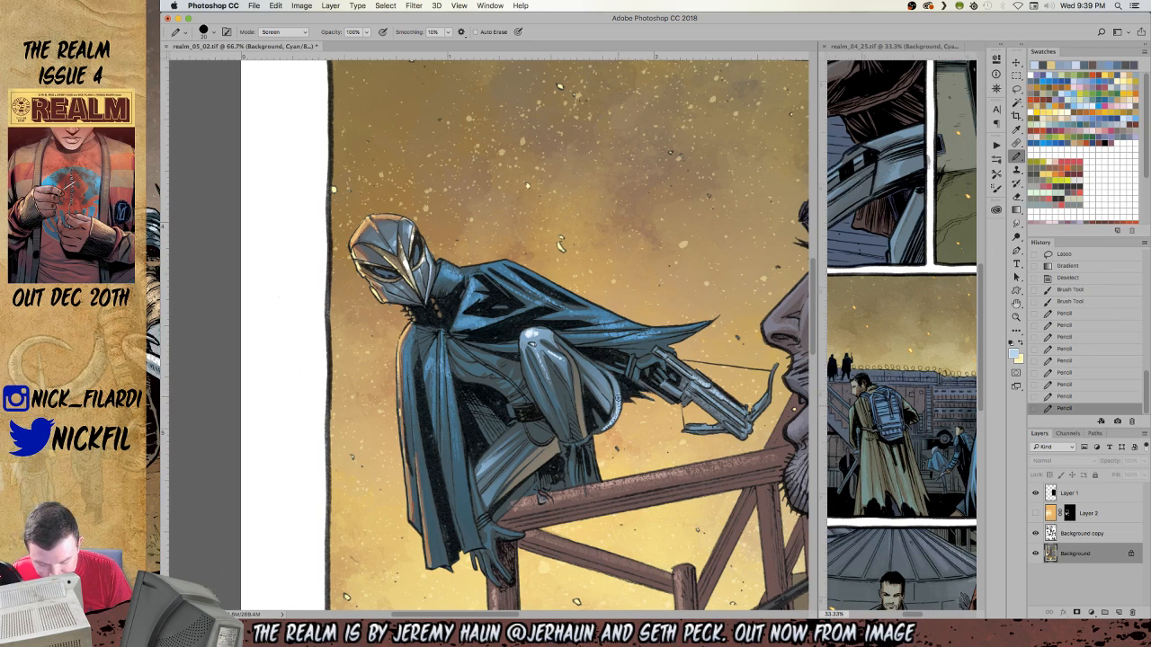
{"action": "mouse_move", "coordinate": [619, 390]}
{"action": "left_mouse_down"}
{"action": "mouse_move", "coordinate": [600, 430]}
{"action": "mouse_move", "coordinate": [615, 397]}
{"action": "left_mouse_up"}
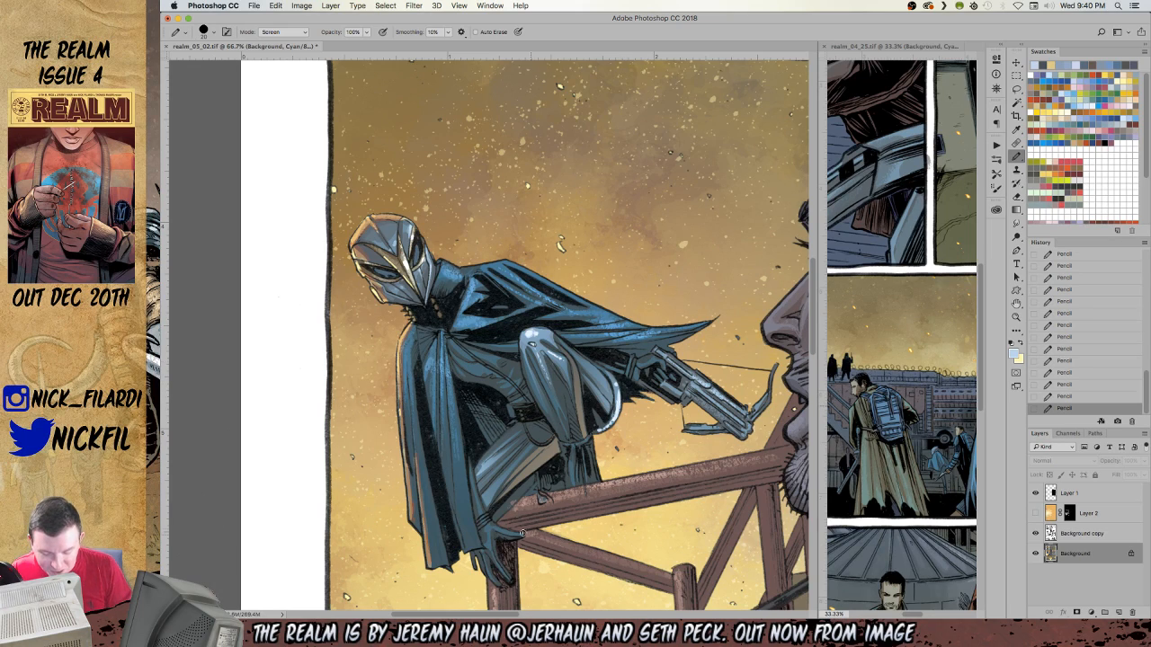
Tone the underside of the lower leg with dark grey-blue pencil strokes in Normal mode at 50% opacity.
{"action": "key", "text": "5"}
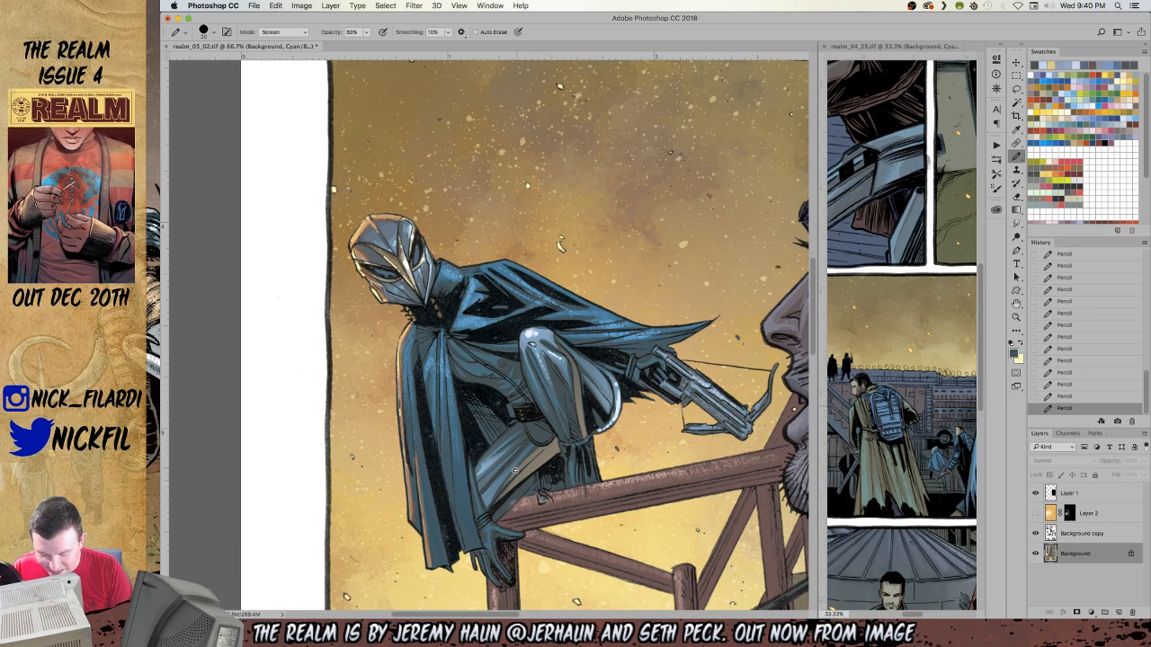
{"action": "left_click", "coordinate": [279, 33]}
{"action": "left_click", "coordinate": [278, 9]}
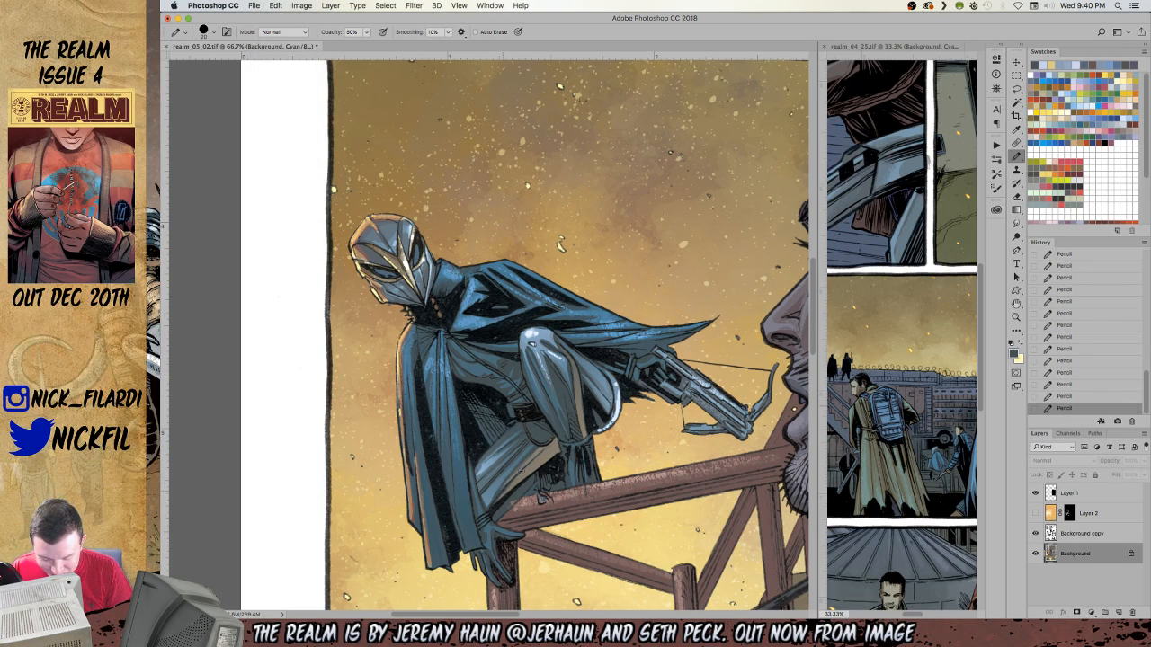
{"action": "mouse_move", "coordinate": [551, 447]}
{"action": "left_mouse_down"}
{"action": "mouse_move", "coordinate": [517, 477]}
{"action": "mouse_move", "coordinate": [533, 473]}
{"action": "left_mouse_up"}
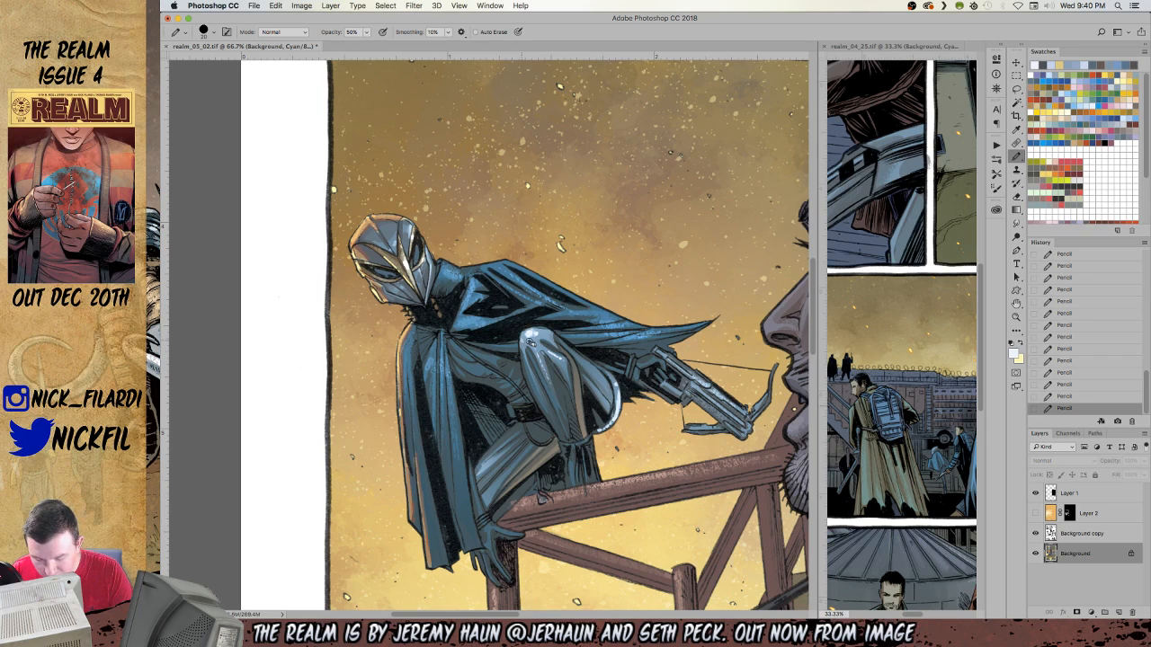
Add sampled grey-brown Screen strokes to the raised leg's rear side at 50% opacity and to the cloth beneath it at 100%.
{"action": "key", "text": "space"}
{"action": "left_click_drag", "start_coordinate": [616, 457], "coordinate": [610, 399]}
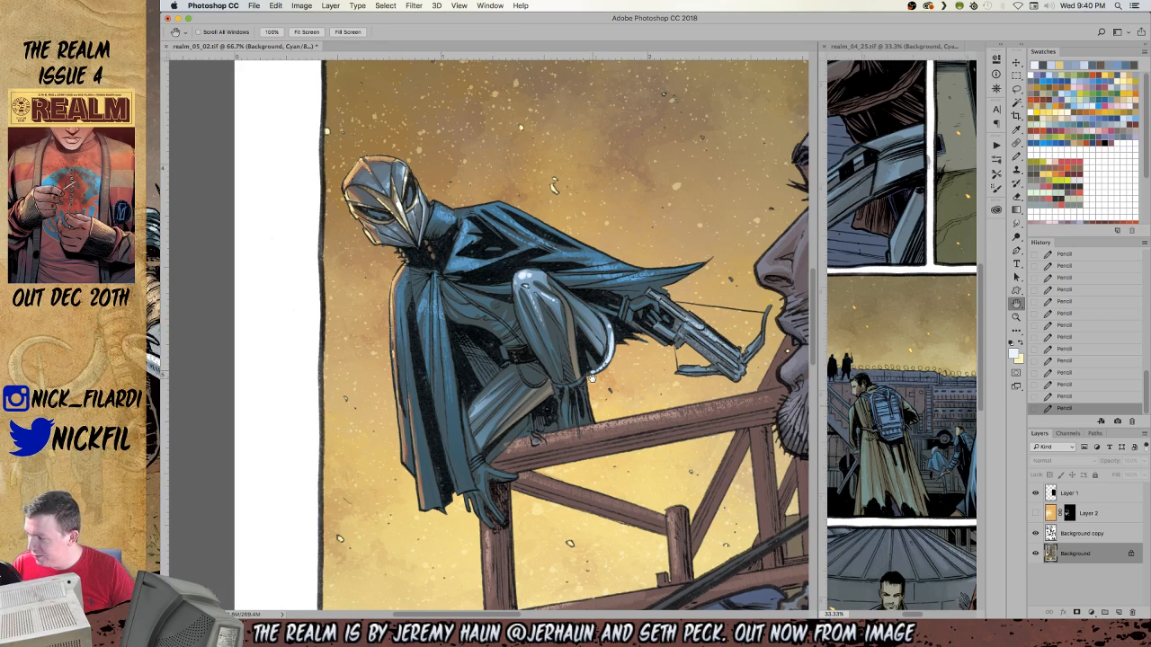
{"action": "left_click", "coordinate": [575, 366], "text": "alt"}
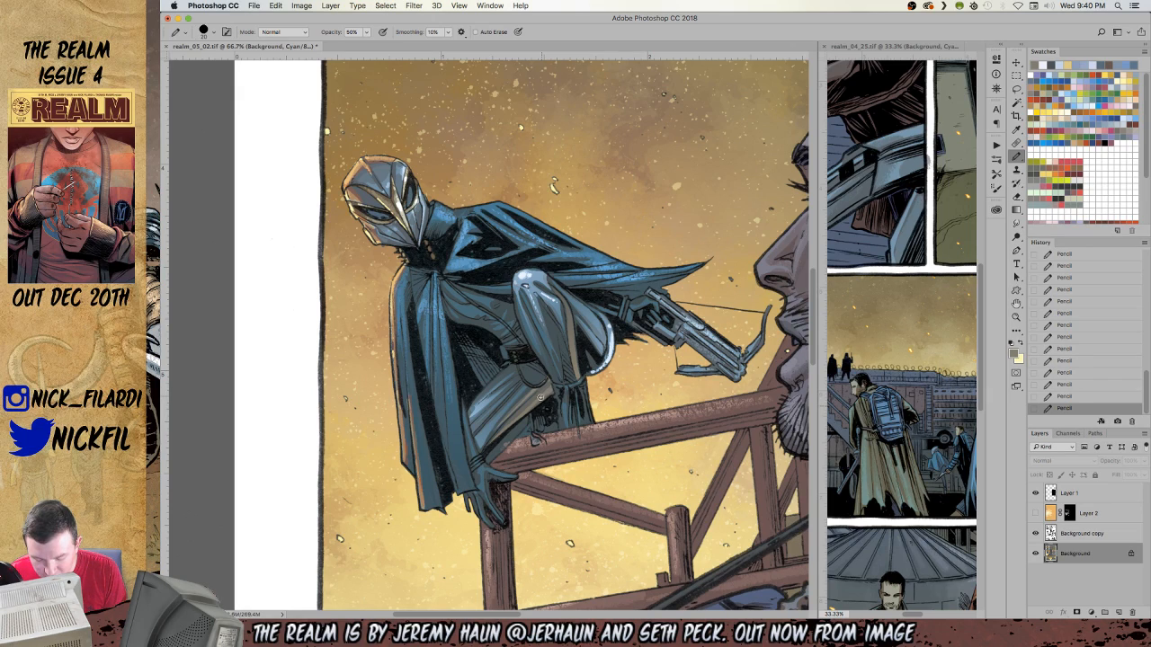
{"action": "left_click", "coordinate": [271, 32]}
{"action": "left_click", "coordinate": [280, 123]}
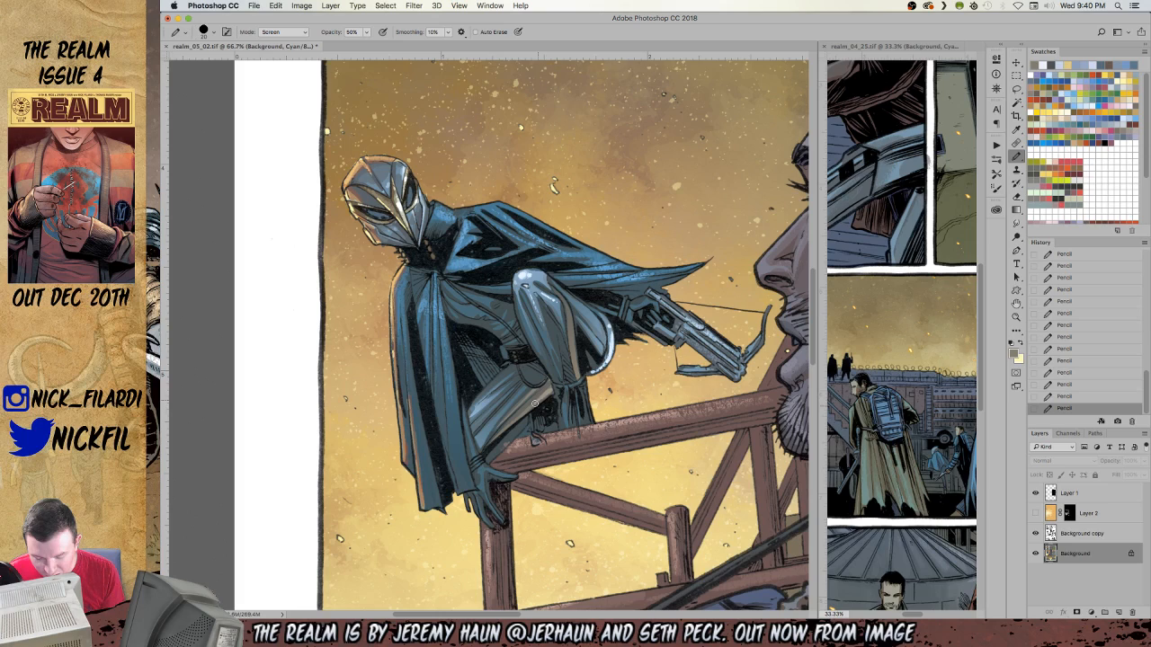
{"action": "left_click", "coordinate": [283, 33]}
{"action": "left_click", "coordinate": [280, 32]}
{"action": "left_click", "coordinate": [579, 369], "text": "alt"}
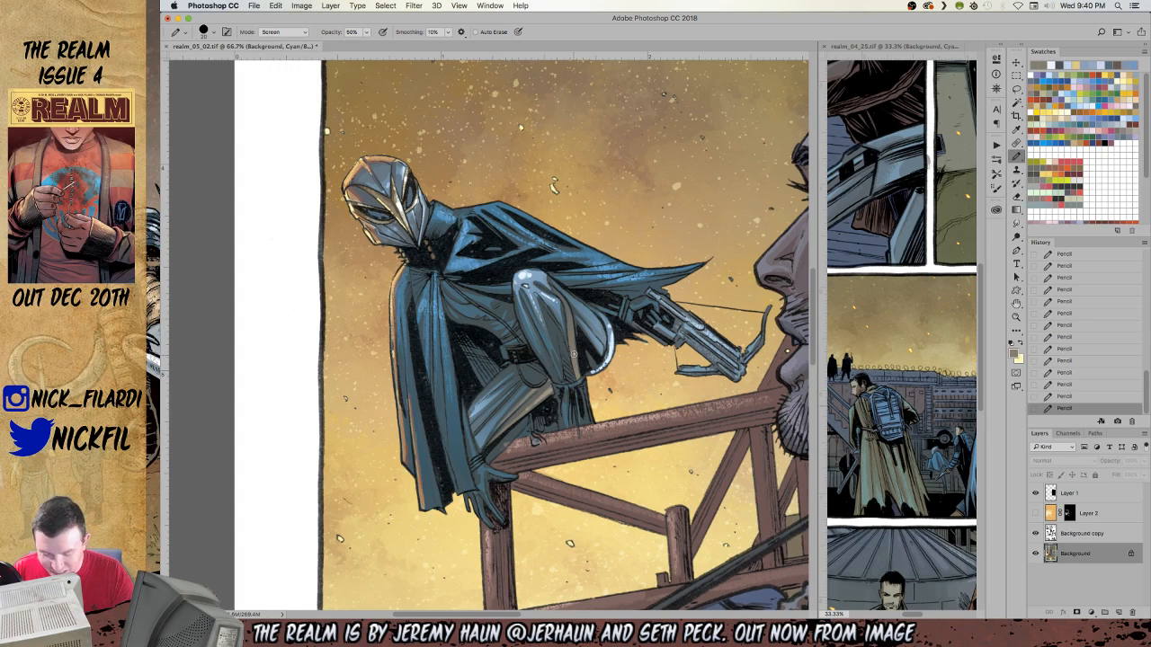
{"action": "left_click_drag", "start_coordinate": [569, 318], "coordinate": [575, 357]}
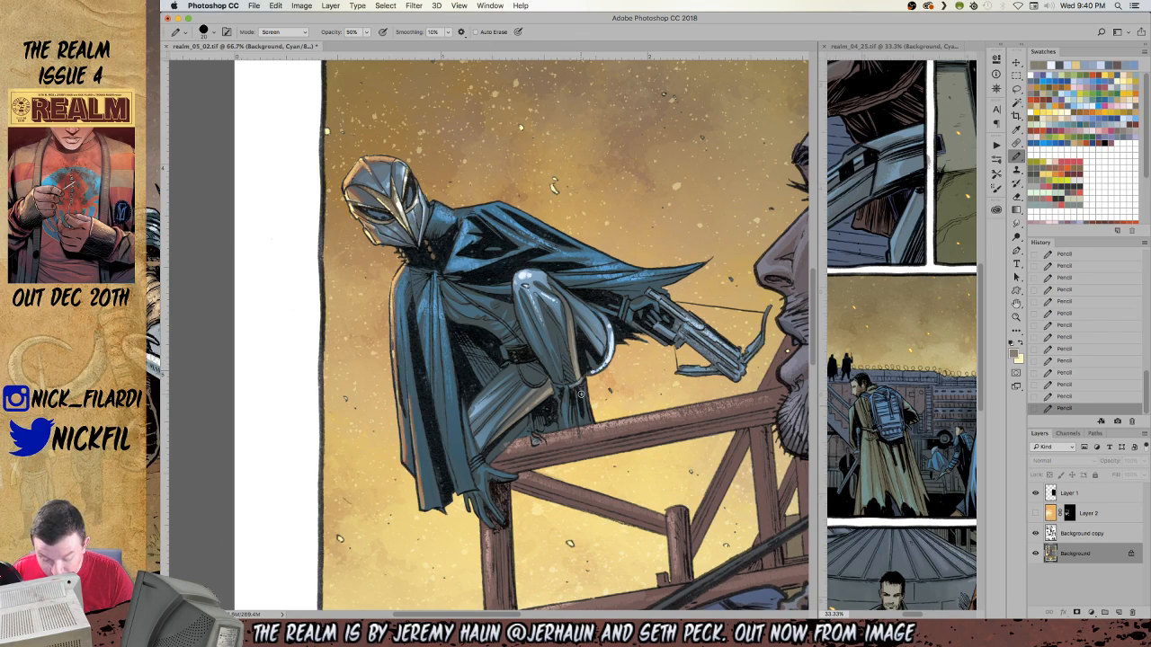
{"action": "key", "text": "0"}
{"action": "left_click_drag", "start_coordinate": [583, 396], "coordinate": [589, 422]}
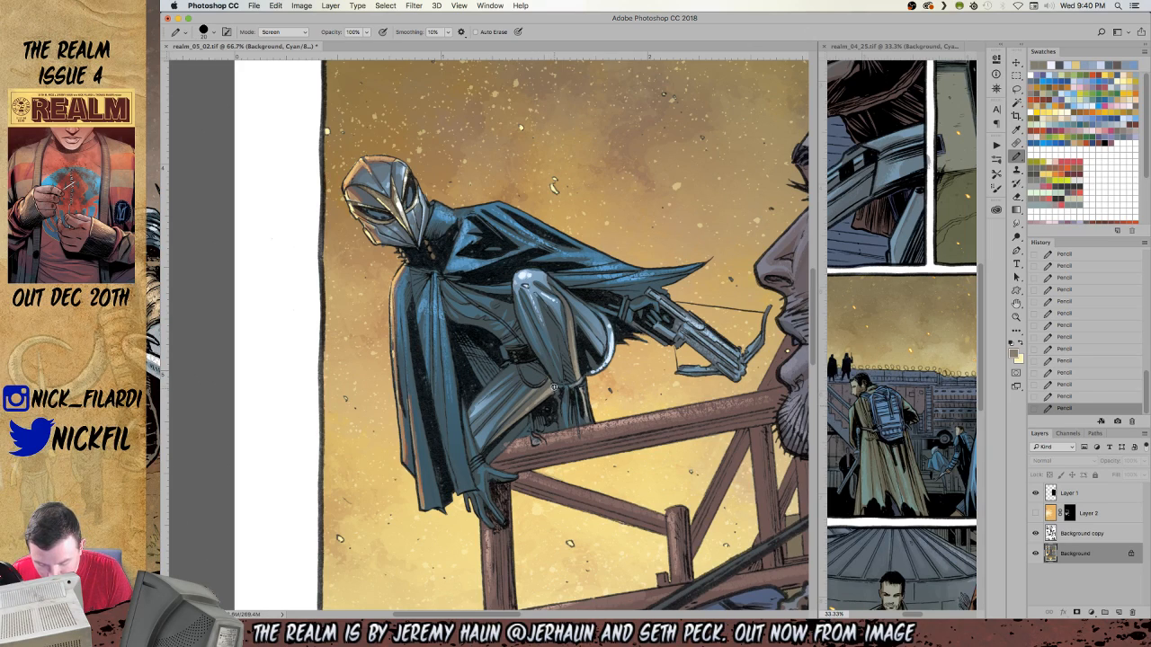
Lasso the fabric folds across the figure's torso, lighten them with blue Screen gradients at 100% opacity, and deselect.
{"action": "left_click", "coordinate": [1016, 88]}
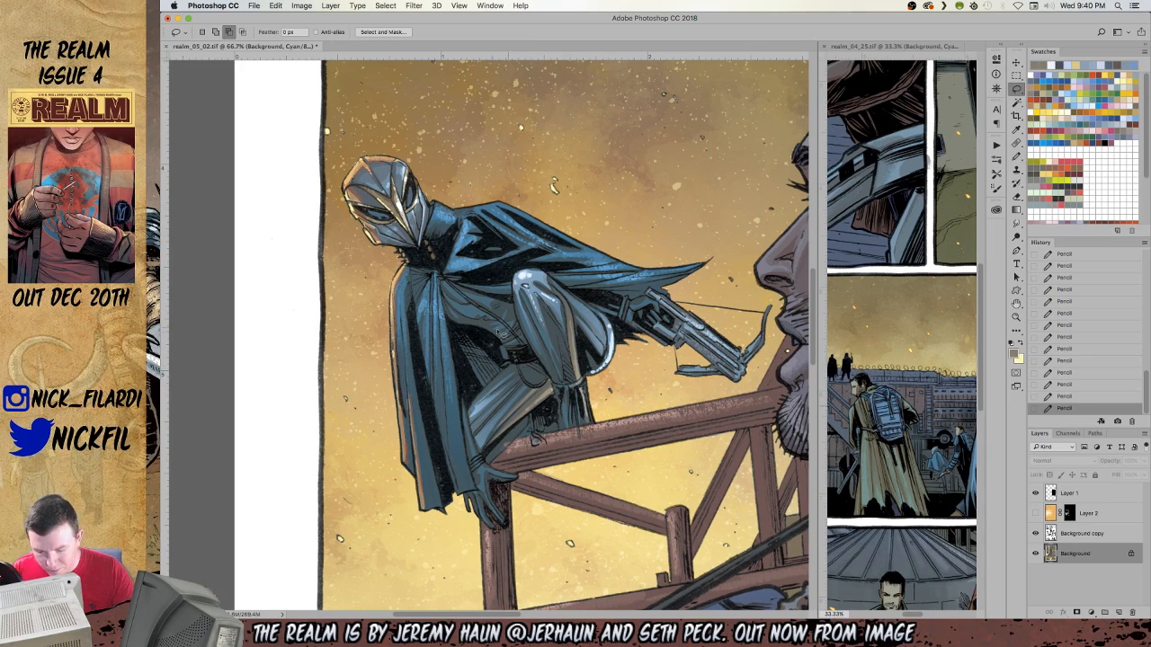
{"action": "mouse_move", "coordinate": [441, 280]}
{"action": "left_mouse_down"}
{"action": "mouse_move", "coordinate": [494, 323]}
{"action": "mouse_move", "coordinate": [449, 295]}
{"action": "mouse_move", "coordinate": [466, 323]}
{"action": "mouse_move", "coordinate": [441, 281]}
{"action": "mouse_move", "coordinate": [520, 318]}
{"action": "left_mouse_up"}
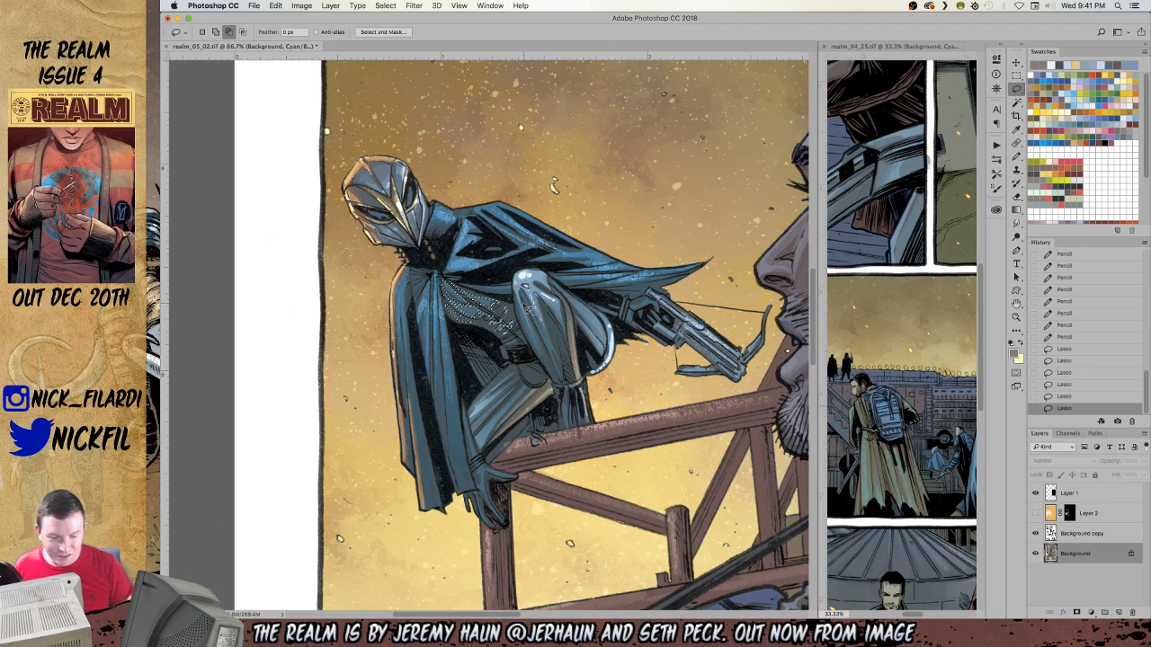
{"action": "key", "text": "g"}
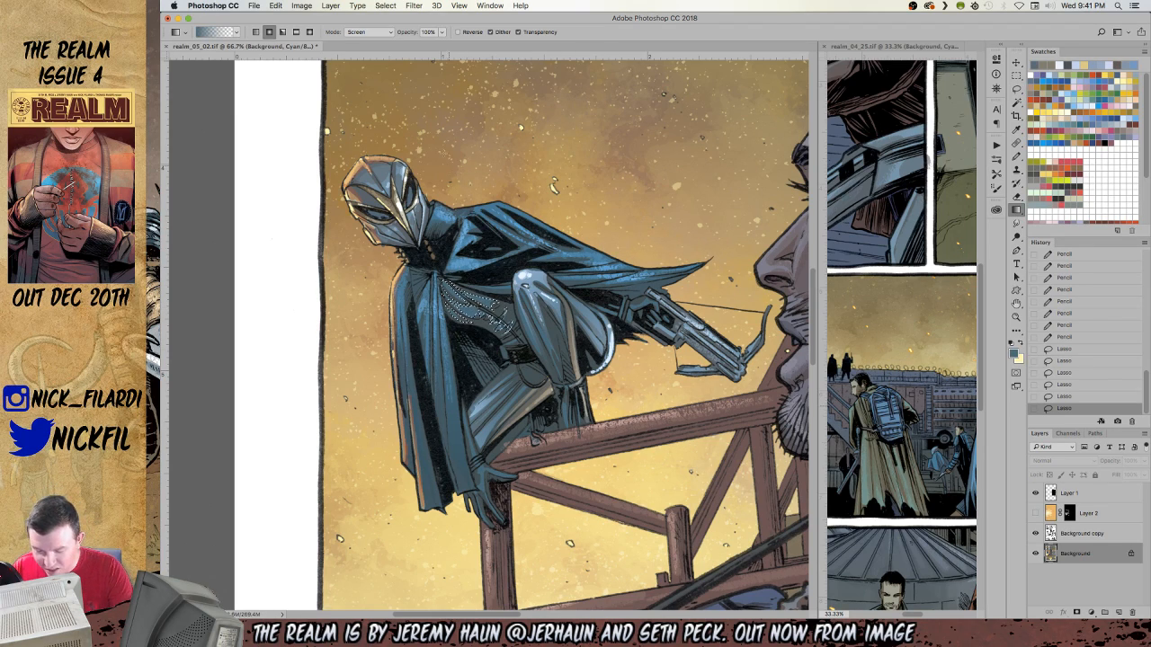
{"action": "left_click", "coordinate": [367, 33]}
{"action": "left_click", "coordinate": [365, 32]}
{"action": "left_click_drag", "start_coordinate": [450, 311], "coordinate": [529, 428]}
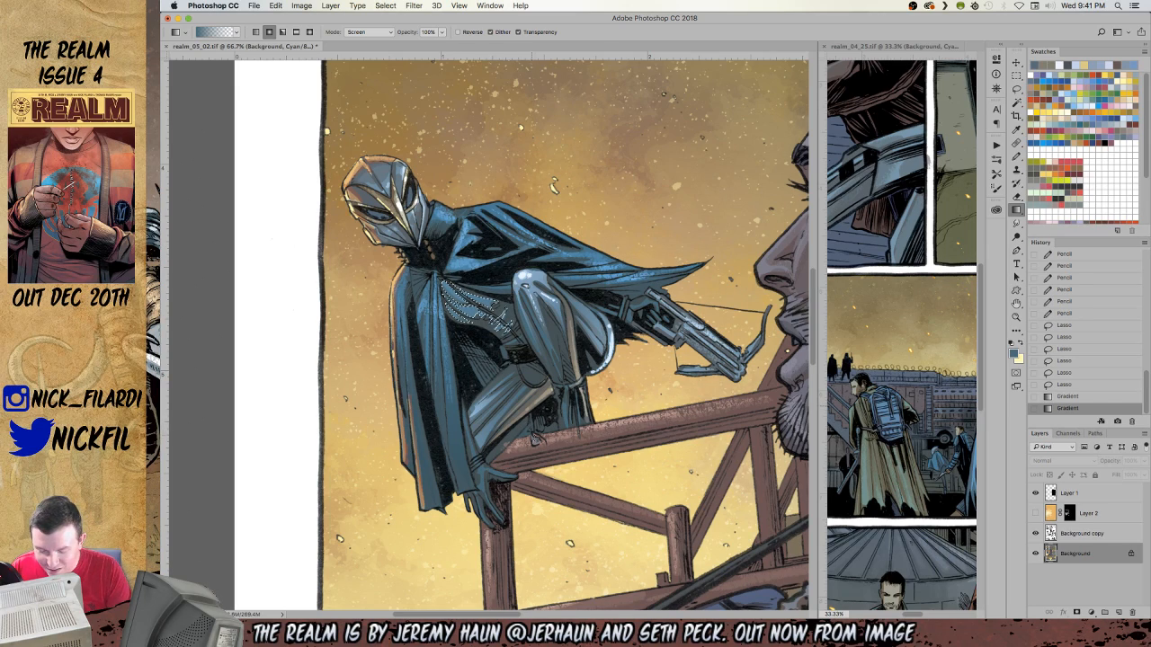
{"action": "key", "text": "super+d"}
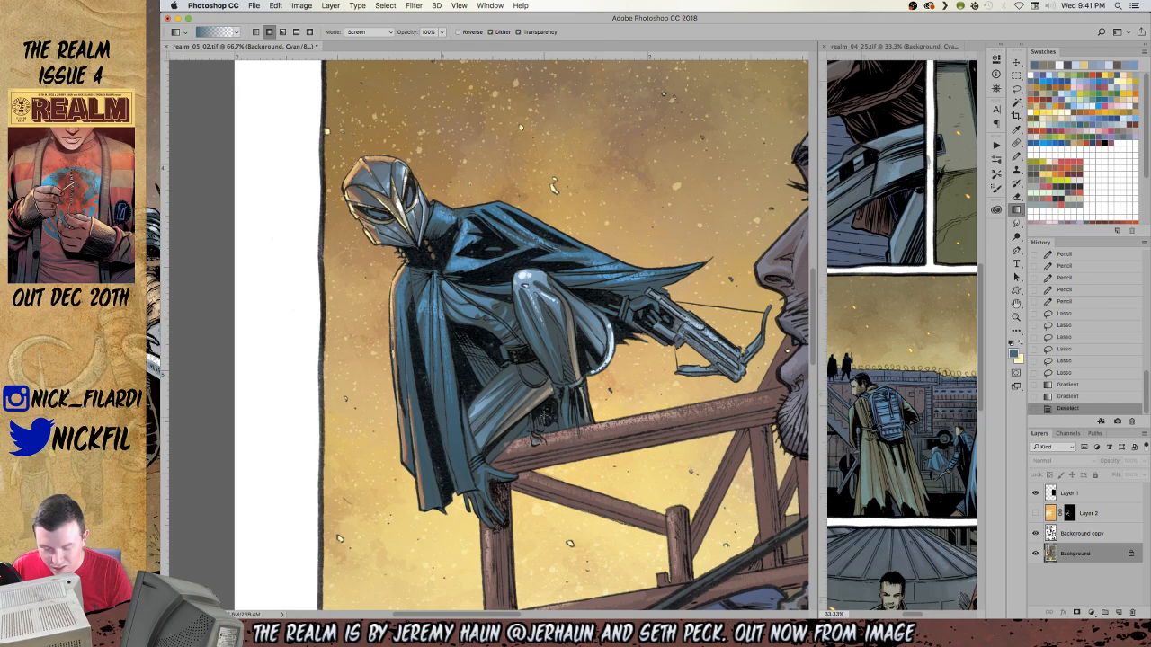
Lasso small areas of the torso above the belt, apply an orange Screen gradient at 100% opacity, and deselect.
{"action": "left_click", "coordinate": [1017, 89]}
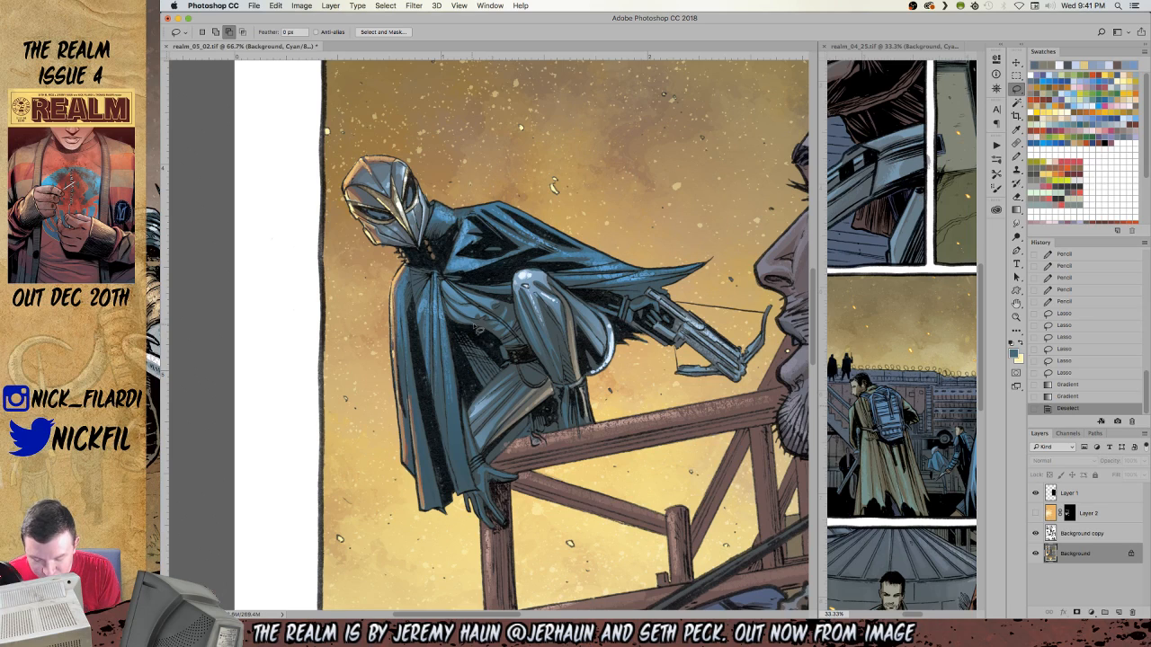
{"action": "mouse_move", "coordinate": [493, 321]}
{"action": "left_mouse_down"}
{"action": "mouse_move", "coordinate": [478, 319]}
{"action": "mouse_move", "coordinate": [493, 335]}
{"action": "mouse_move", "coordinate": [523, 310]}
{"action": "mouse_move", "coordinate": [509, 304]}
{"action": "left_mouse_up"}
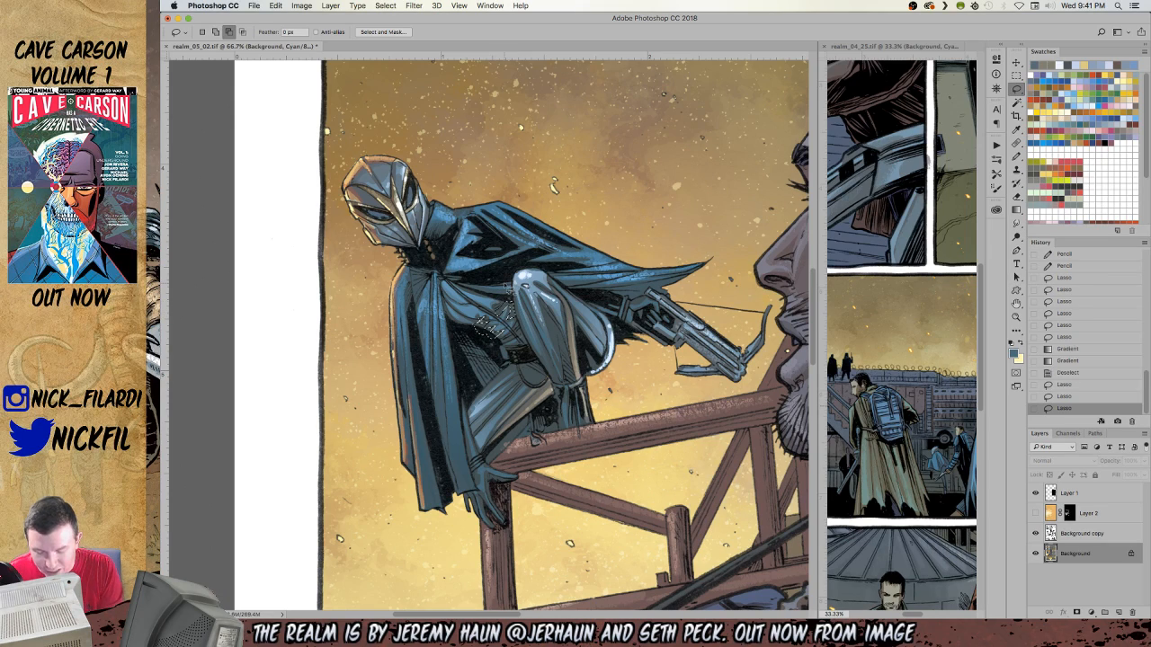
{"action": "key", "text": "g"}
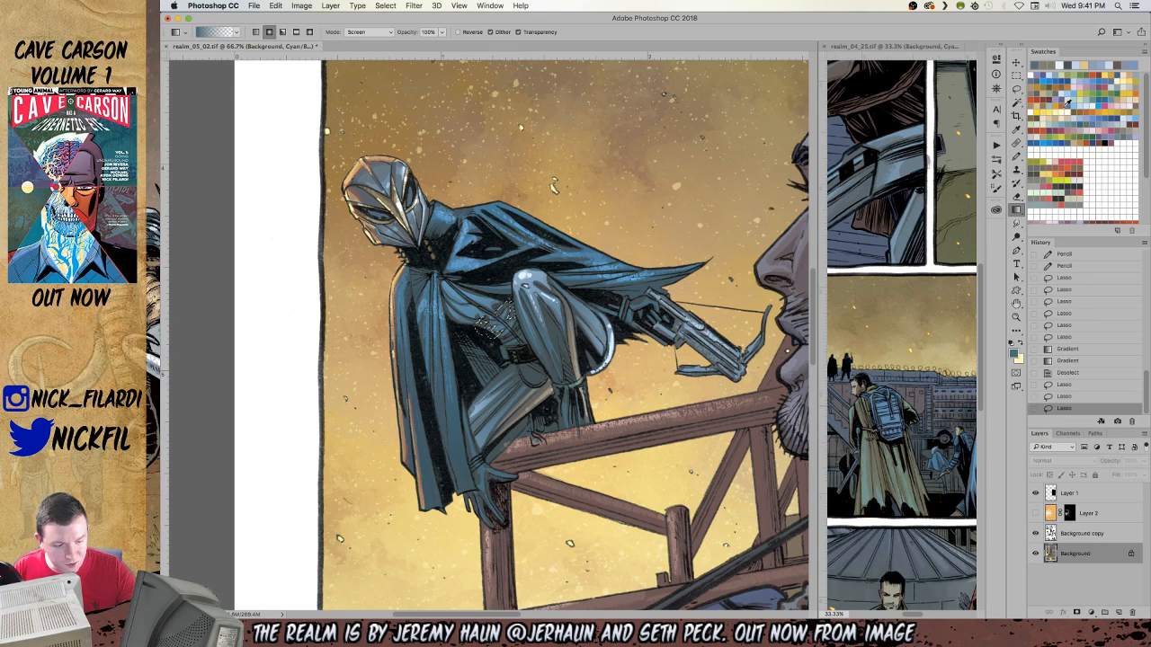
{"action": "left_click", "coordinate": [1086, 70]}
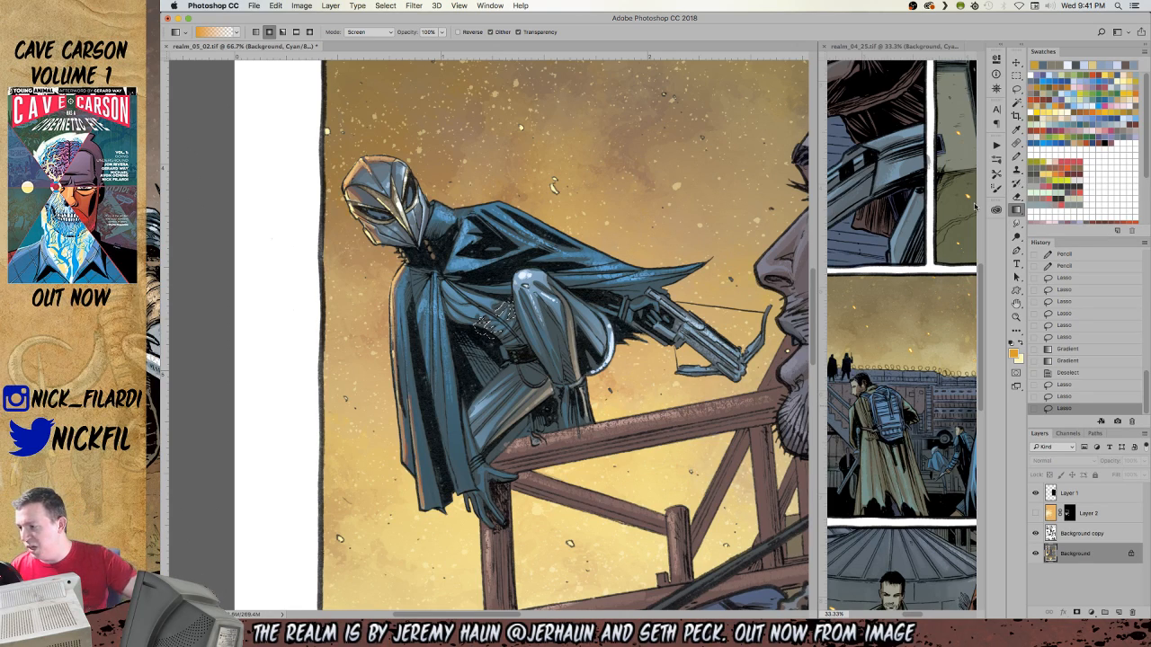
{"action": "left_click_drag", "start_coordinate": [482, 182], "coordinate": [499, 395]}
{"action": "key", "text": "super+d"}
Lasso the masked figure's torso, legs and hand inside the cape, adding the missed edges to the selection.
{"action": "key", "text": "z"}
{"action": "left_click", "coordinate": [628, 465], "text": "alt"}
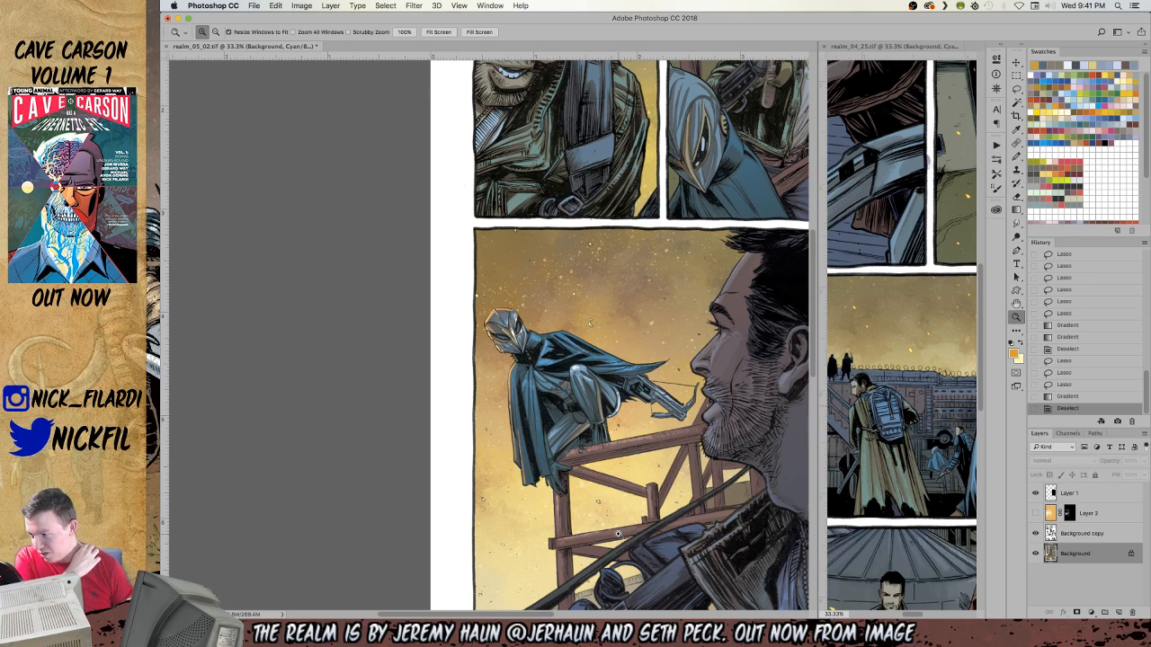
{"action": "left_click", "coordinate": [597, 444]}
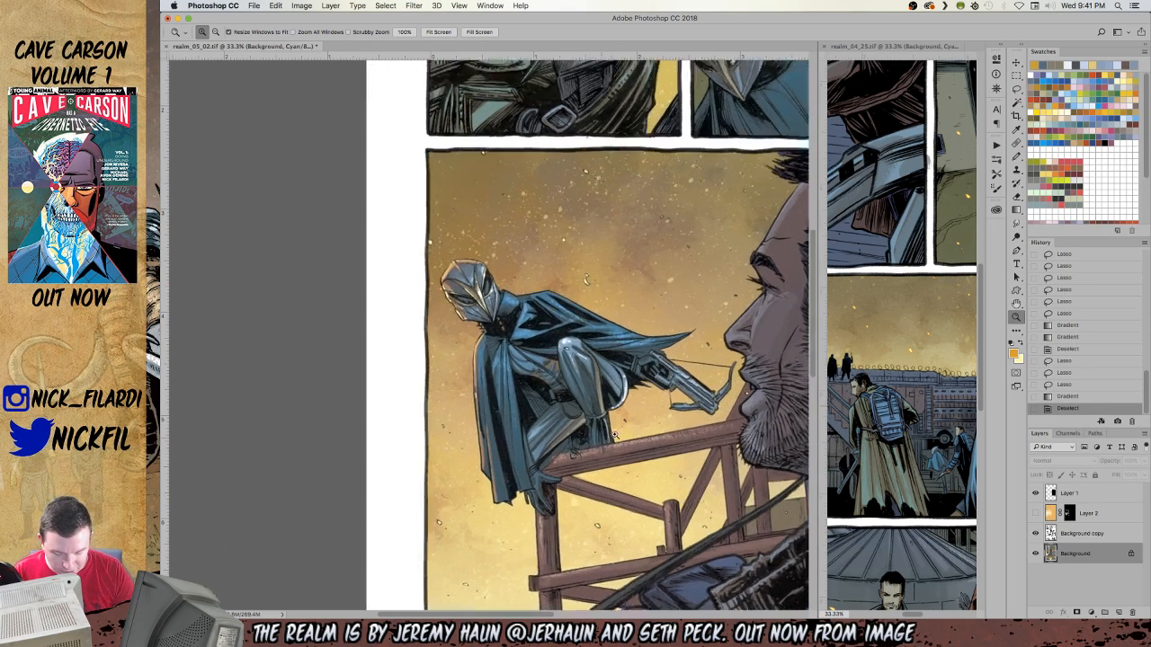
{"action": "left_click", "coordinate": [1017, 87]}
{"action": "mouse_move", "coordinate": [512, 356]}
{"action": "left_mouse_down"}
{"action": "mouse_move", "coordinate": [541, 387]}
{"action": "mouse_move", "coordinate": [549, 423]}
{"action": "mouse_move", "coordinate": [549, 402]}
{"action": "mouse_move", "coordinate": [522, 432]}
{"action": "mouse_move", "coordinate": [546, 490]}
{"action": "mouse_move", "coordinate": [544, 527]}
{"action": "mouse_move", "coordinate": [535, 513]}
{"action": "mouse_move", "coordinate": [550, 522]}
{"action": "mouse_move", "coordinate": [546, 513]}
{"action": "mouse_move", "coordinate": [529, 513]}
{"action": "mouse_move", "coordinate": [563, 484]}
{"action": "mouse_move", "coordinate": [534, 351]}
{"action": "mouse_move", "coordinate": [544, 483]}
{"action": "mouse_move", "coordinate": [547, 450]}
{"action": "mouse_move", "coordinate": [597, 413]}
{"action": "mouse_move", "coordinate": [581, 389]}
{"action": "mouse_move", "coordinate": [590, 364]}
{"action": "left_mouse_up"}
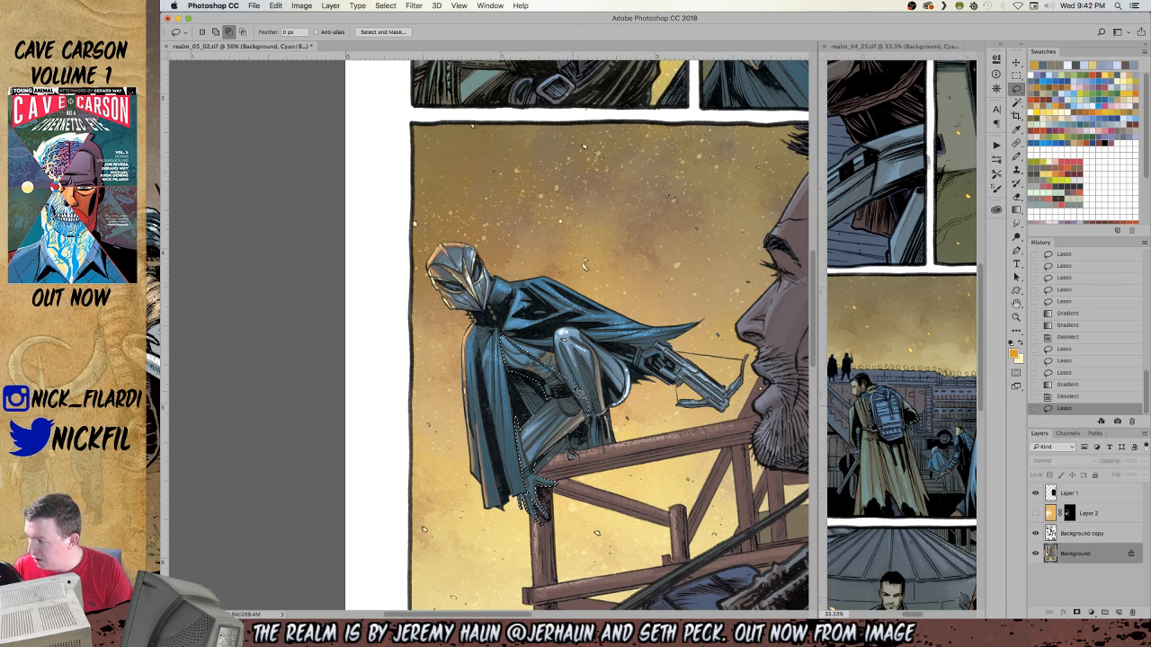
{"action": "mouse_move", "coordinate": [510, 343]}
{"action": "left_mouse_down"}
{"action": "mouse_move", "coordinate": [563, 358]}
{"action": "mouse_move", "coordinate": [560, 335]}
{"action": "mouse_move", "coordinate": [582, 329]}
{"action": "mouse_move", "coordinate": [634, 370]}
{"action": "mouse_move", "coordinate": [636, 389]}
{"action": "mouse_move", "coordinate": [614, 414]}
{"action": "mouse_move", "coordinate": [622, 450]}
{"action": "mouse_move", "coordinate": [595, 459]}
{"action": "mouse_move", "coordinate": [583, 374]}
{"action": "mouse_move", "coordinate": [589, 423]}
{"action": "mouse_move", "coordinate": [524, 504]}
{"action": "left_mouse_up"}
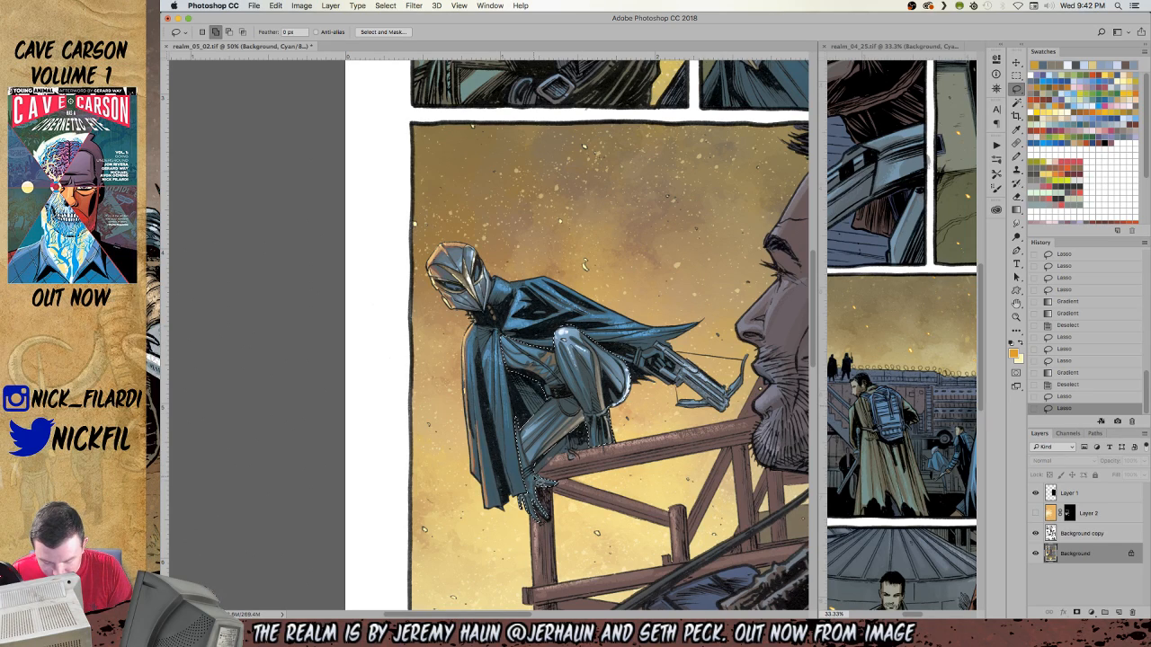
{"action": "mouse_move", "coordinate": [552, 464]}
{"action": "left_mouse_down"}
{"action": "mouse_move", "coordinate": [571, 457]}
{"action": "mouse_move", "coordinate": [568, 441]}
{"action": "mouse_move", "coordinate": [537, 474]}
{"action": "mouse_move", "coordinate": [605, 447]}
{"action": "mouse_move", "coordinate": [563, 449]}
{"action": "left_mouse_up"}
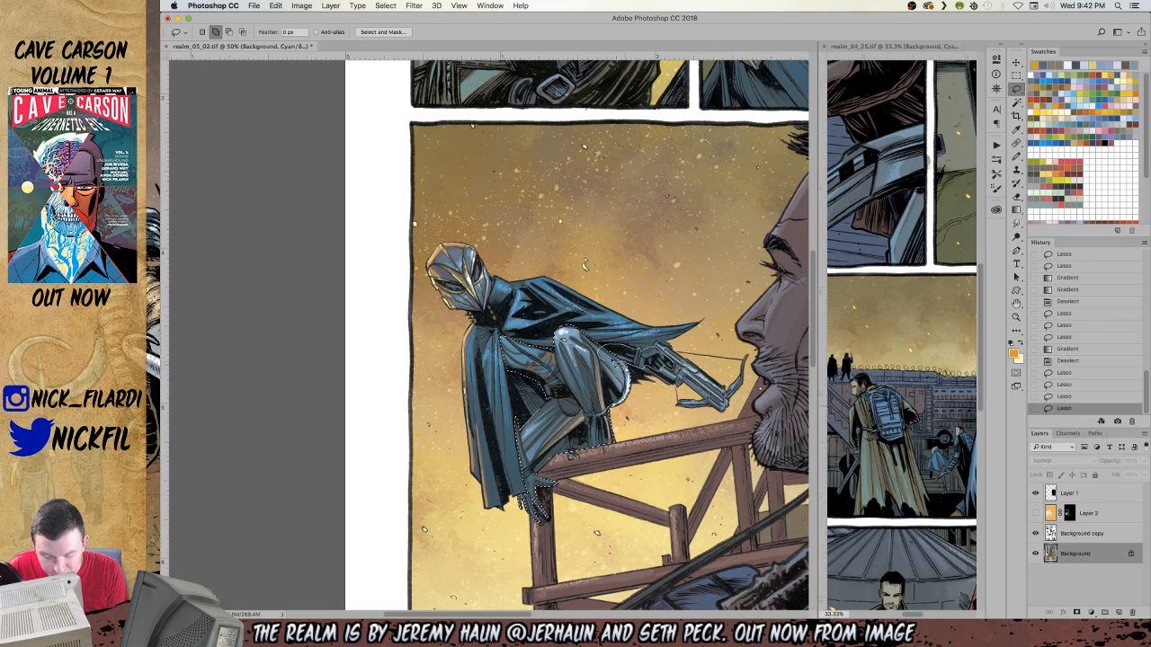
Apply a Hue/Saturation adjustment to the selected torso, legs and hand, and deselect.
{"action": "key", "text": "z"}
{"action": "left_click", "coordinate": [632, 455], "text": "alt"}
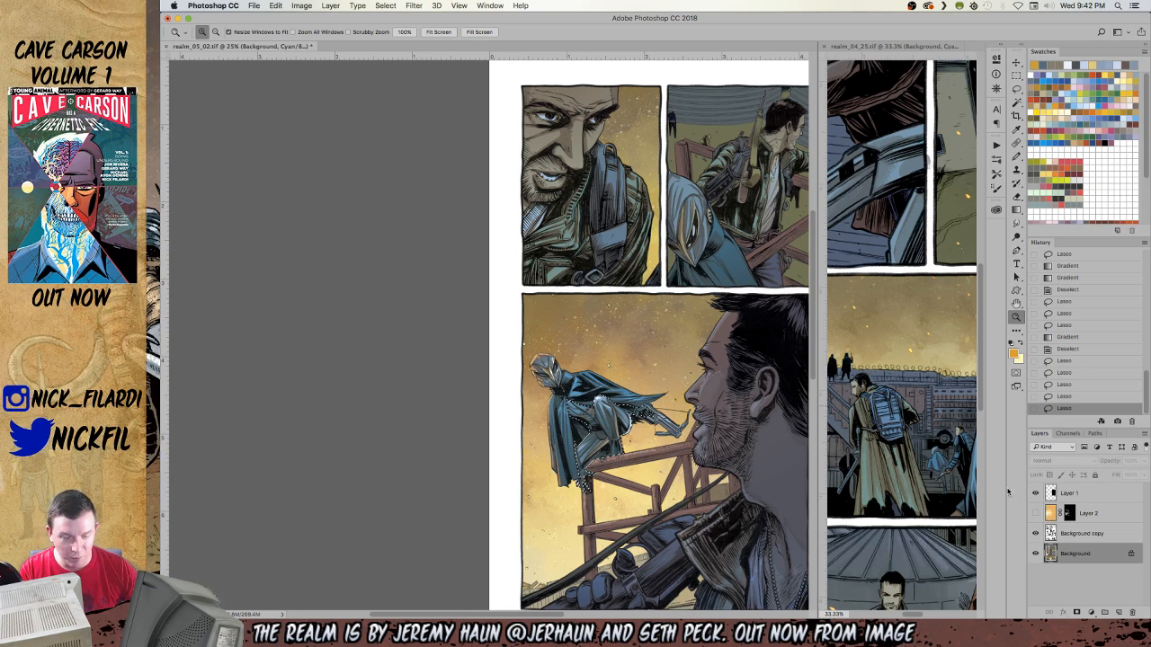
{"action": "key", "text": "super+u"}
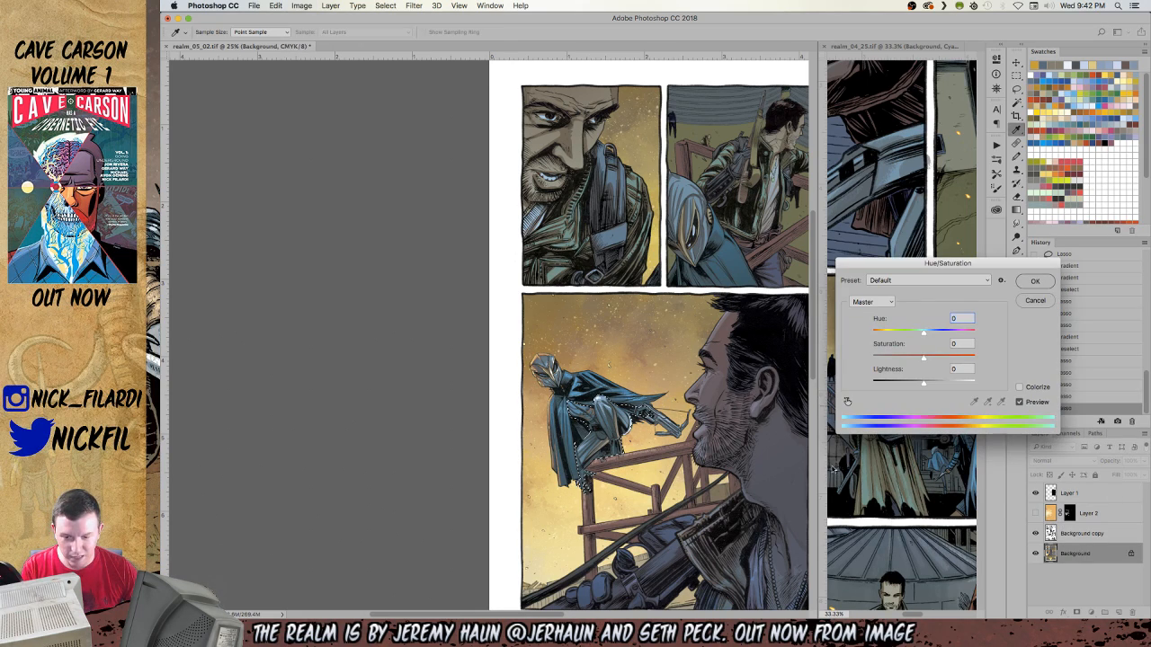
{"action": "left_click", "coordinate": [1034, 281]}
{"action": "key", "text": "super+d"}
Turn on the visibility of Layer 2 to bring back the glow over the figure and scaffold.
{"action": "key", "text": "z"}
{"action": "left_click_drag", "start_coordinate": [686, 362], "coordinate": [553, 289]}
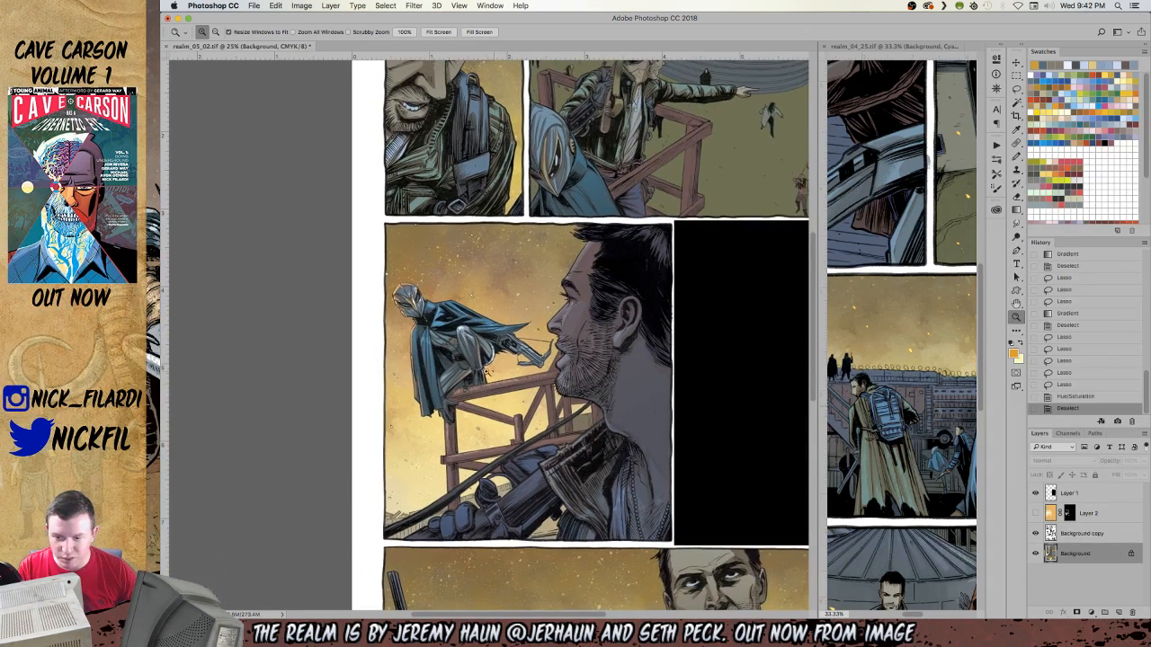
{"action": "left_click", "coordinate": [499, 377]}
{"action": "left_click_drag", "start_coordinate": [492, 418], "coordinate": [517, 384]}
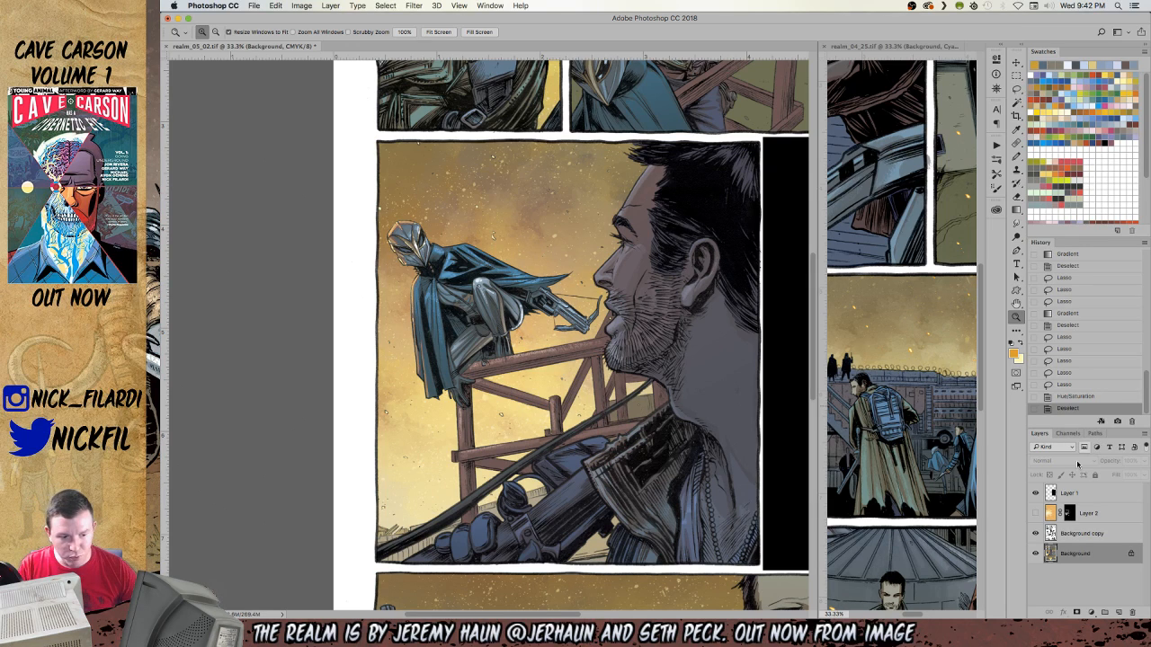
{"action": "left_click", "coordinate": [1035, 513]}
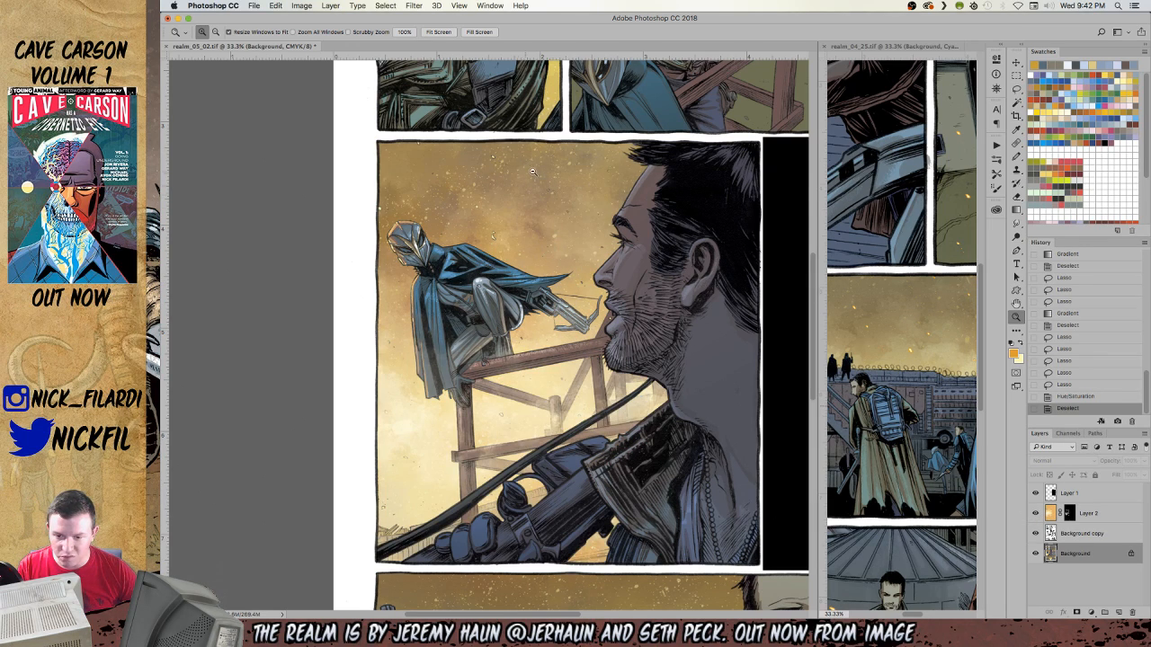
{"action": "left_click", "coordinate": [532, 174], "text": "alt"}
{"action": "left_click_drag", "start_coordinate": [631, 315], "coordinate": [533, 319]}
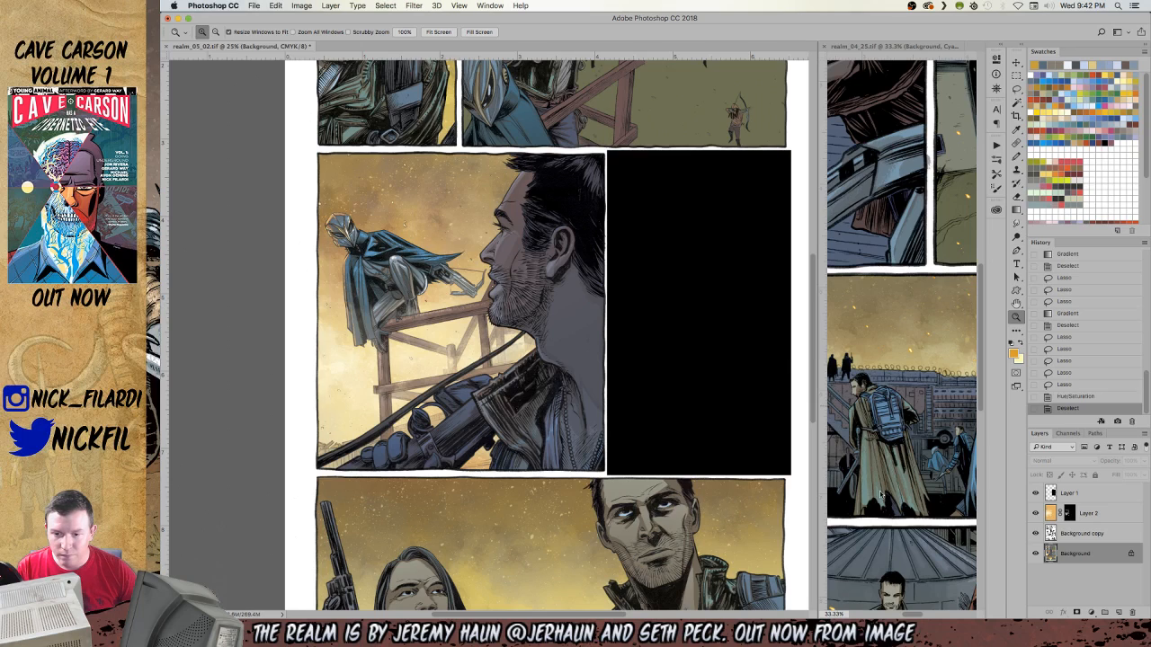
Isolate the Black channel of the Background copy layer, marquee the panel with the masked figure and profile, and restore the composite view.
{"action": "left_click", "coordinate": [1104, 536]}
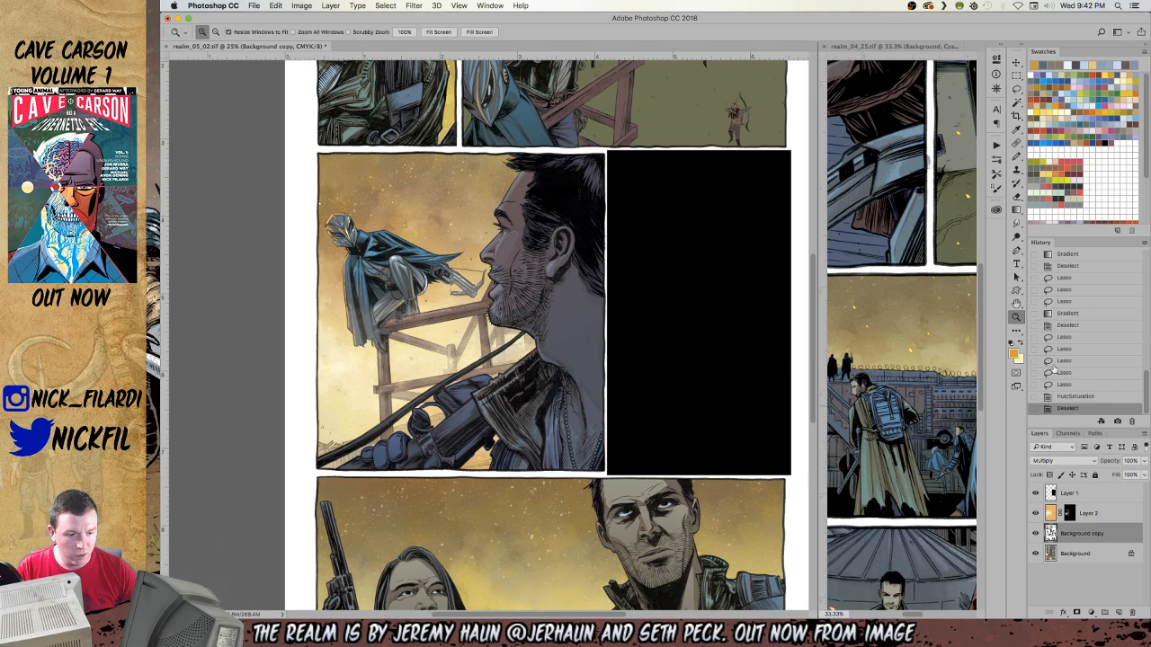
{"action": "left_click", "coordinate": [1068, 434]}
{"action": "left_click", "coordinate": [1066, 526]}
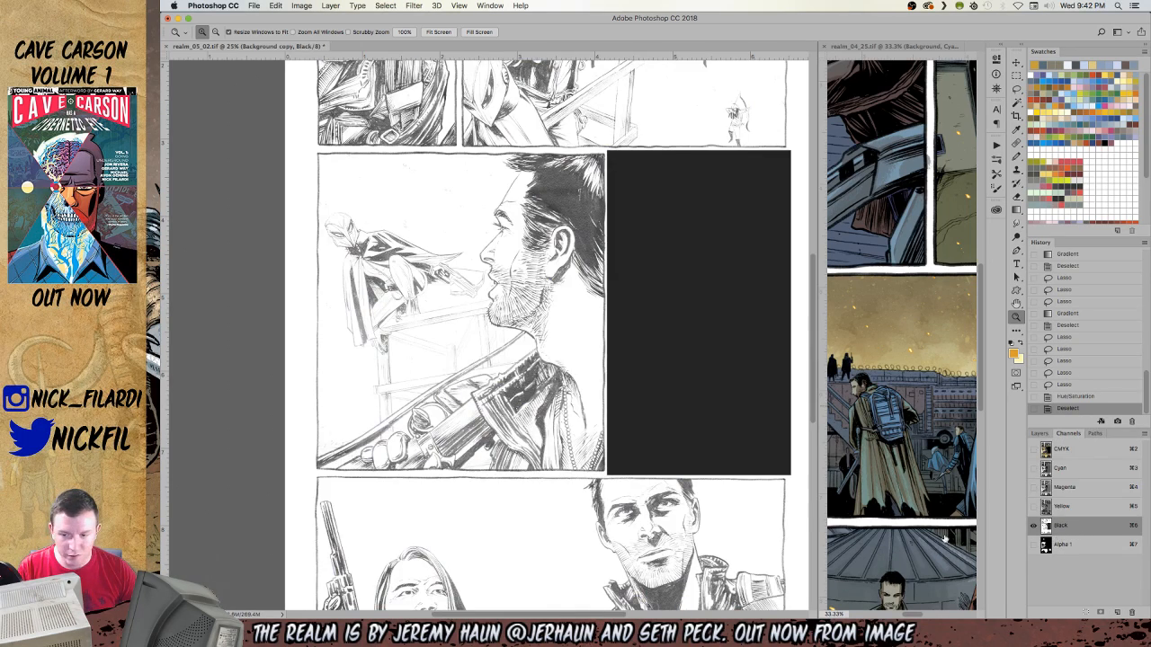
{"action": "key", "text": "m"}
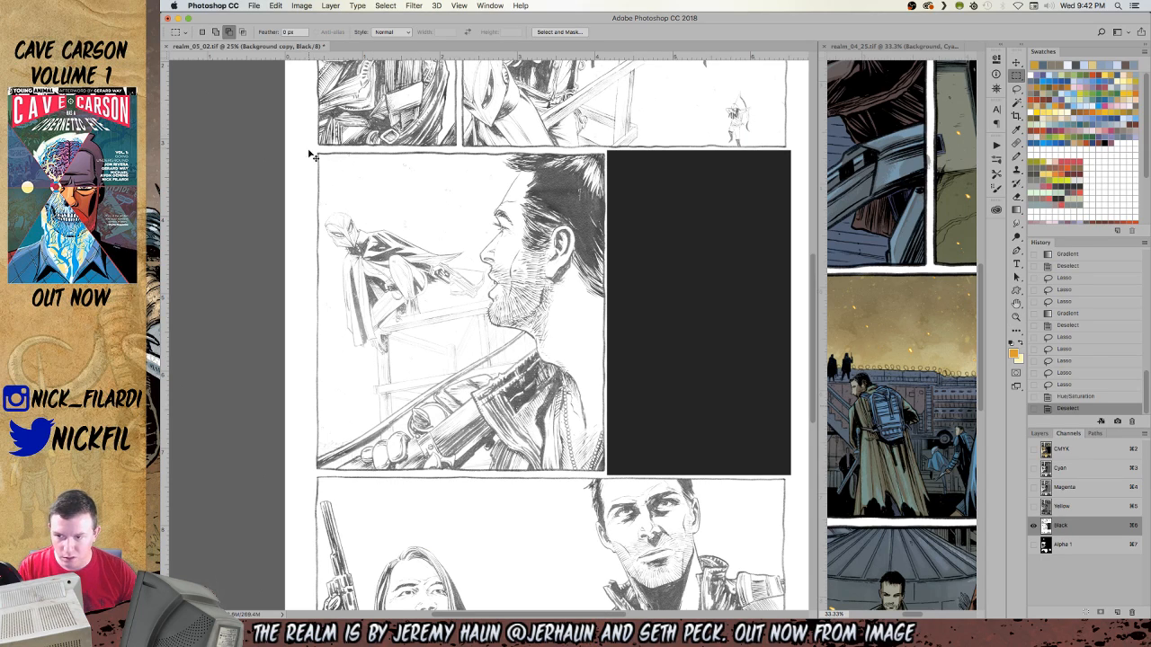
{"action": "left_click_drag", "start_coordinate": [606, 471], "coordinate": [606, 471]}
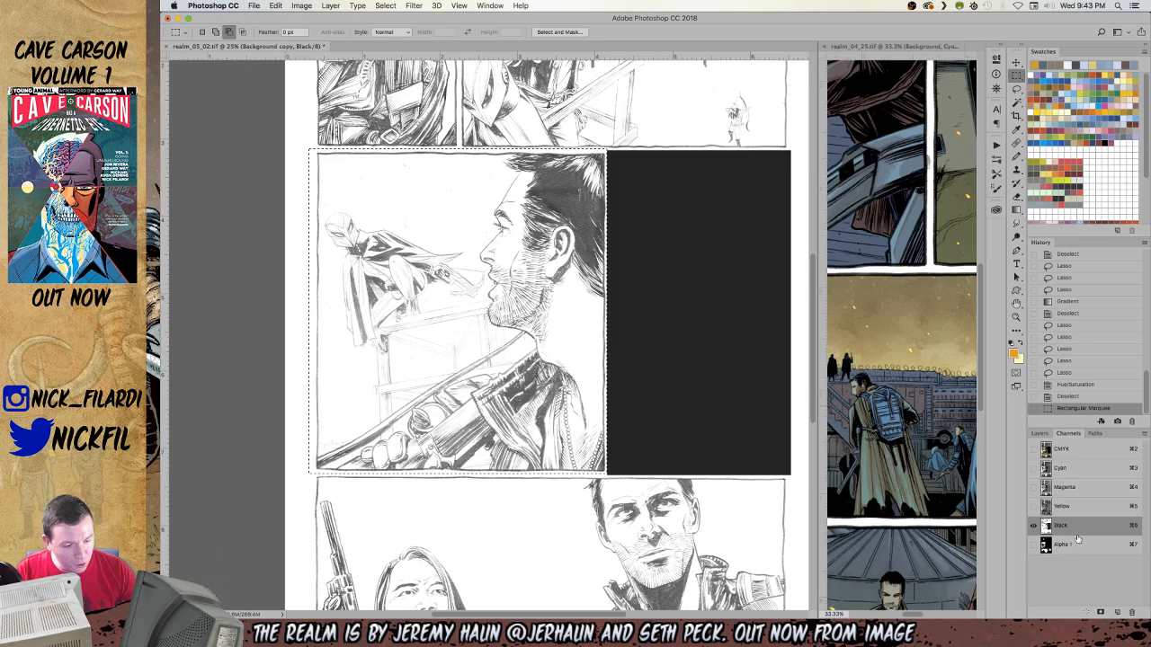
{"action": "left_click", "coordinate": [1070, 449]}
{"action": "left_click", "coordinate": [1043, 435]}
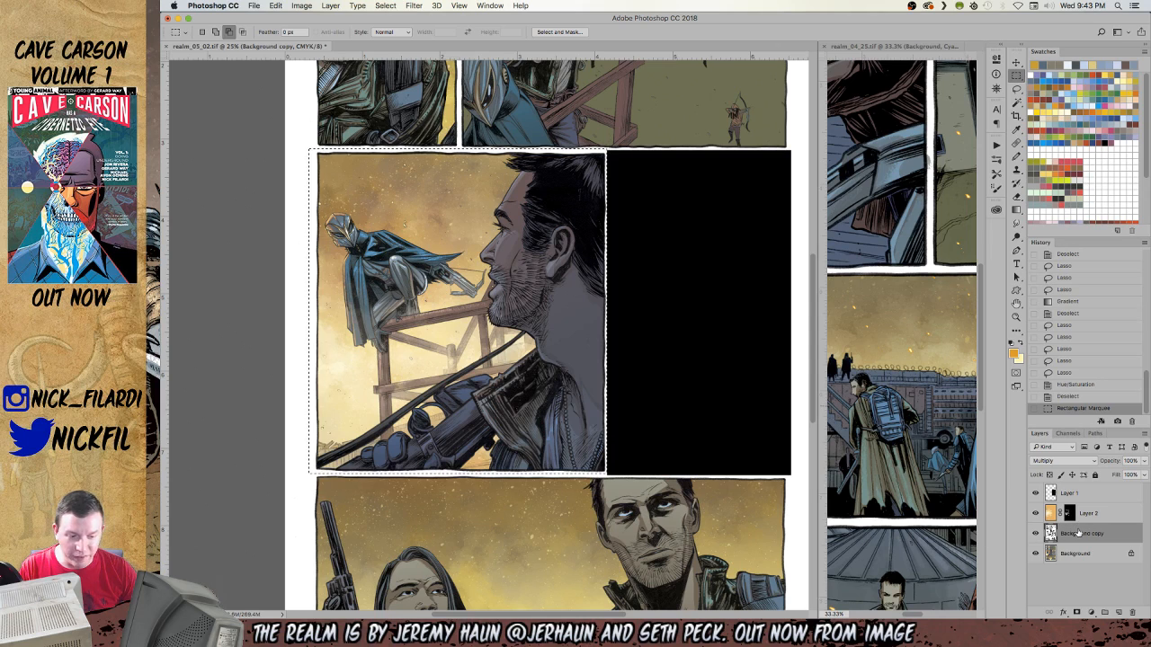
Trim the rectangular marquee closer to the upper and left borders of the masked figure's panel.
{"action": "left_click_drag", "start_coordinate": [683, 319], "coordinate": [657, 356]}
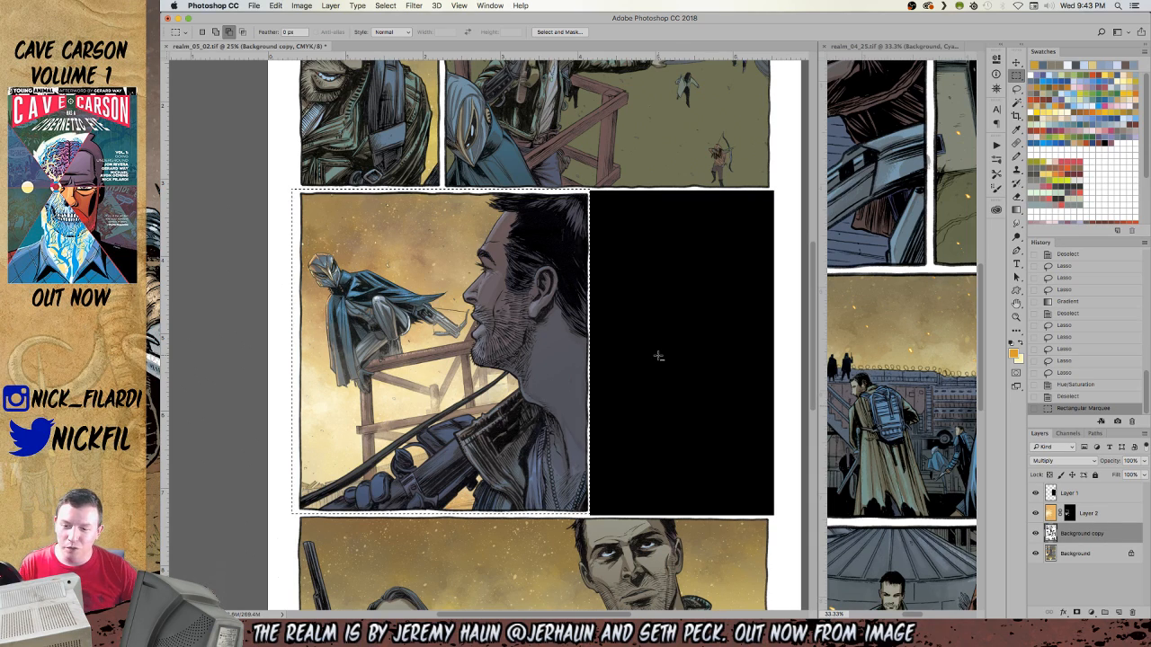
{"action": "left_click_drag", "start_coordinate": [269, 105], "coordinate": [624, 191]}
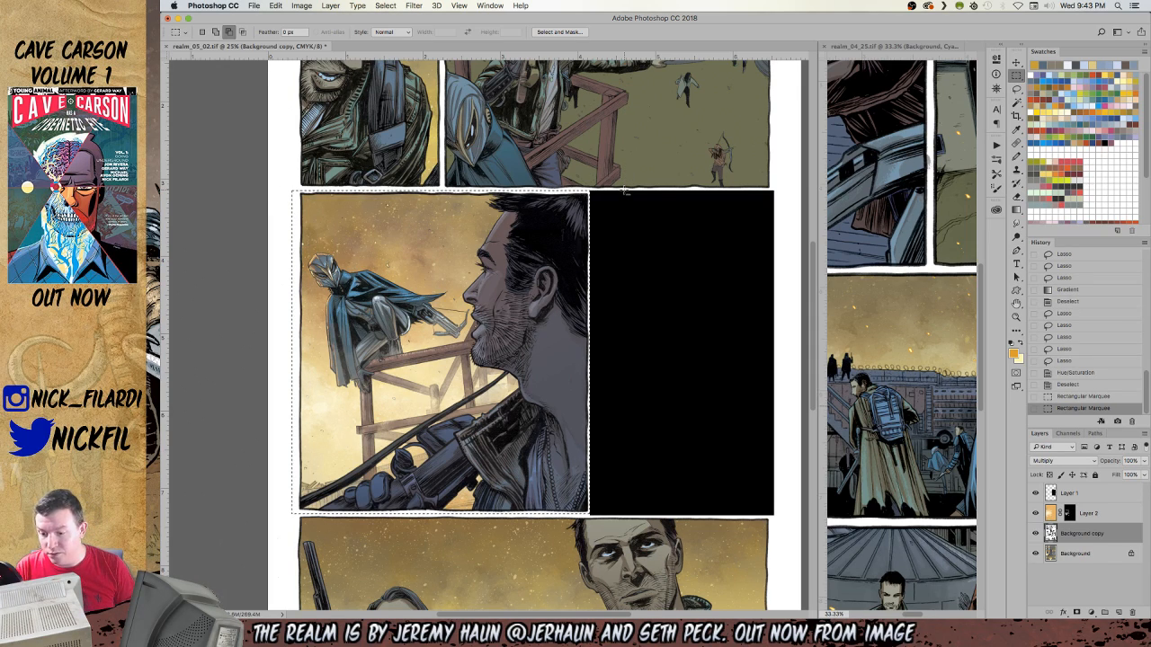
{"action": "left_click_drag", "start_coordinate": [255, 148], "coordinate": [297, 548]}
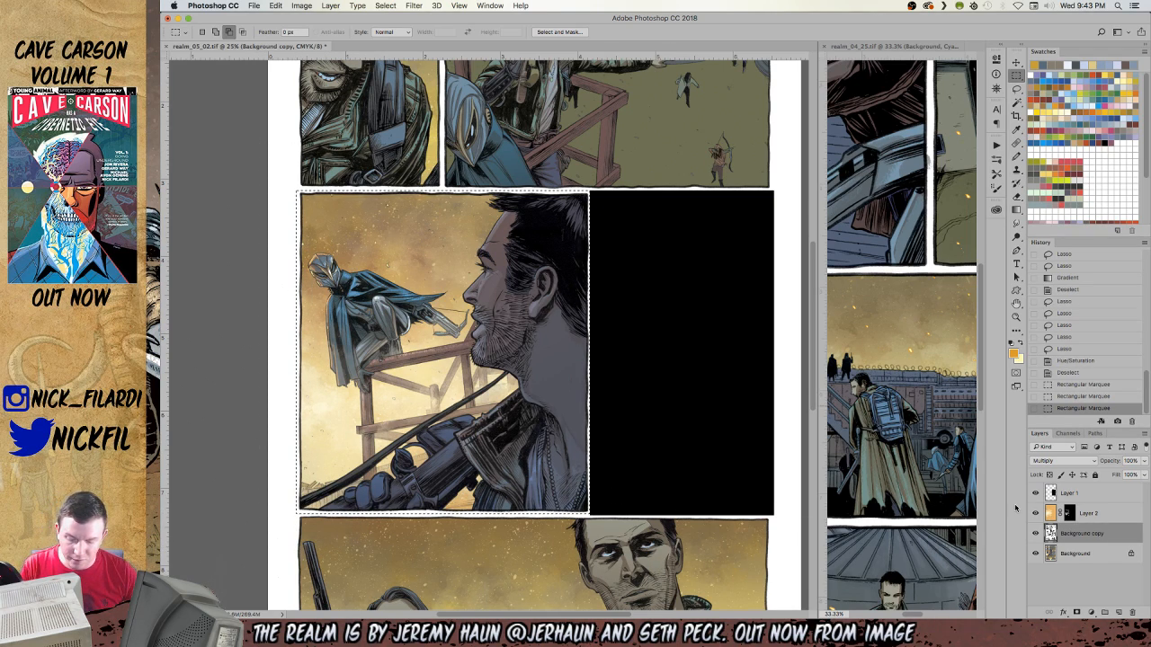
Select the whole canvas on the Background copy layer and copy its line art.
{"action": "key", "text": "super+a"}
{"action": "key", "text": "super+c"}
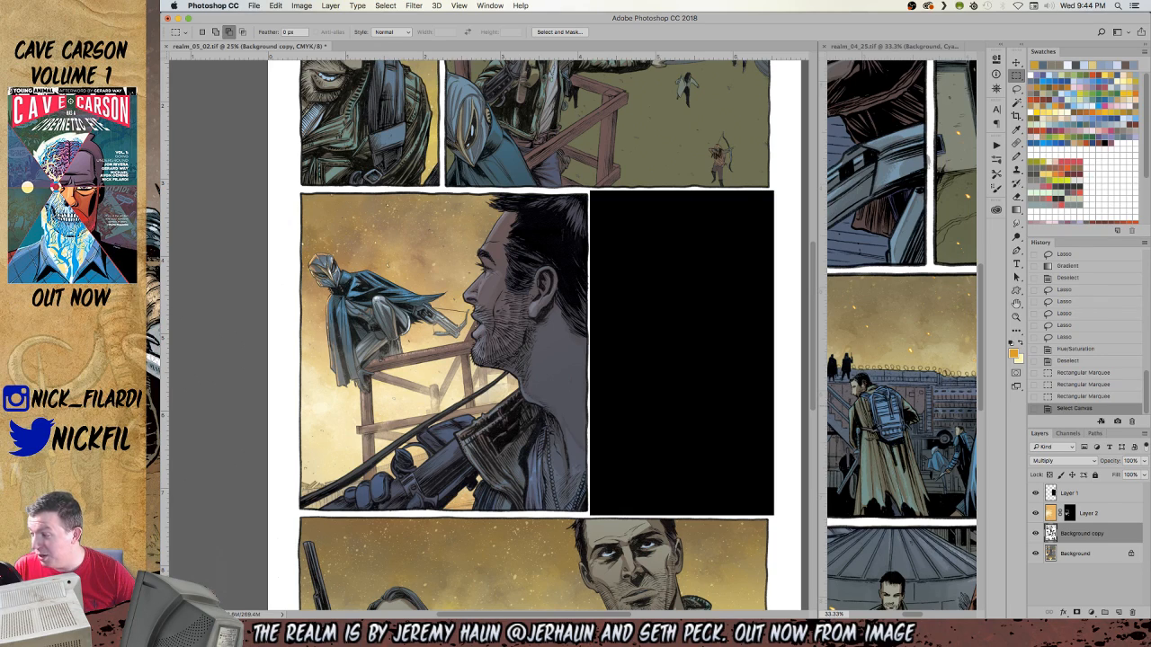
{"action": "key", "text": "z"}
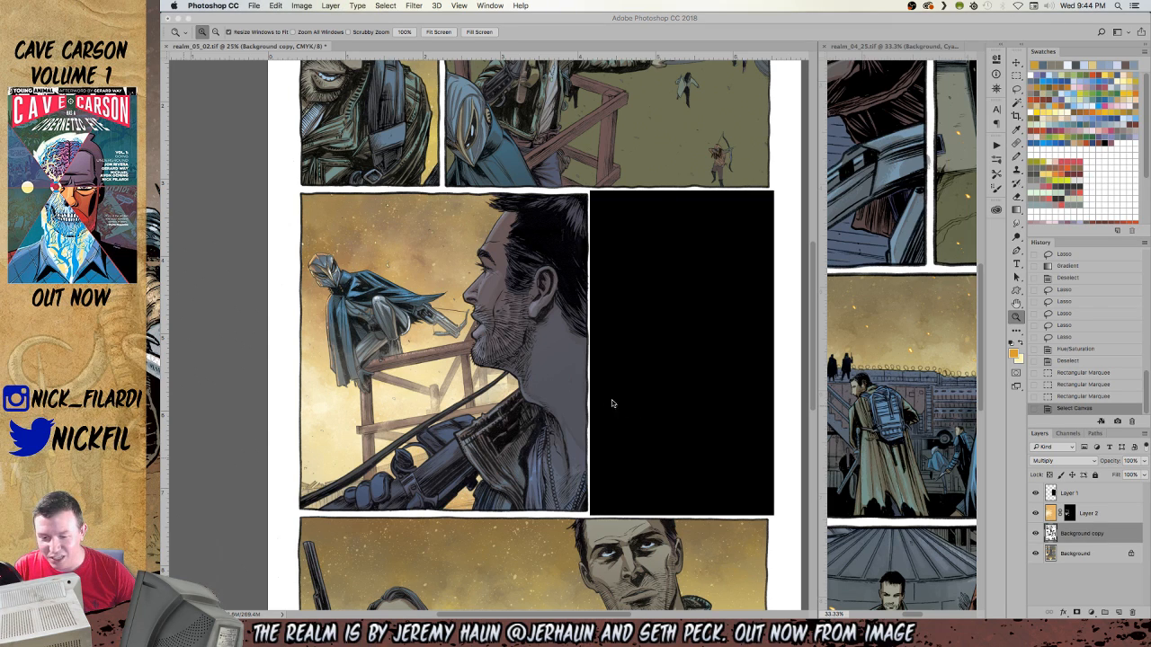
{"action": "left_click", "coordinate": [413, 289], "text": "alt"}
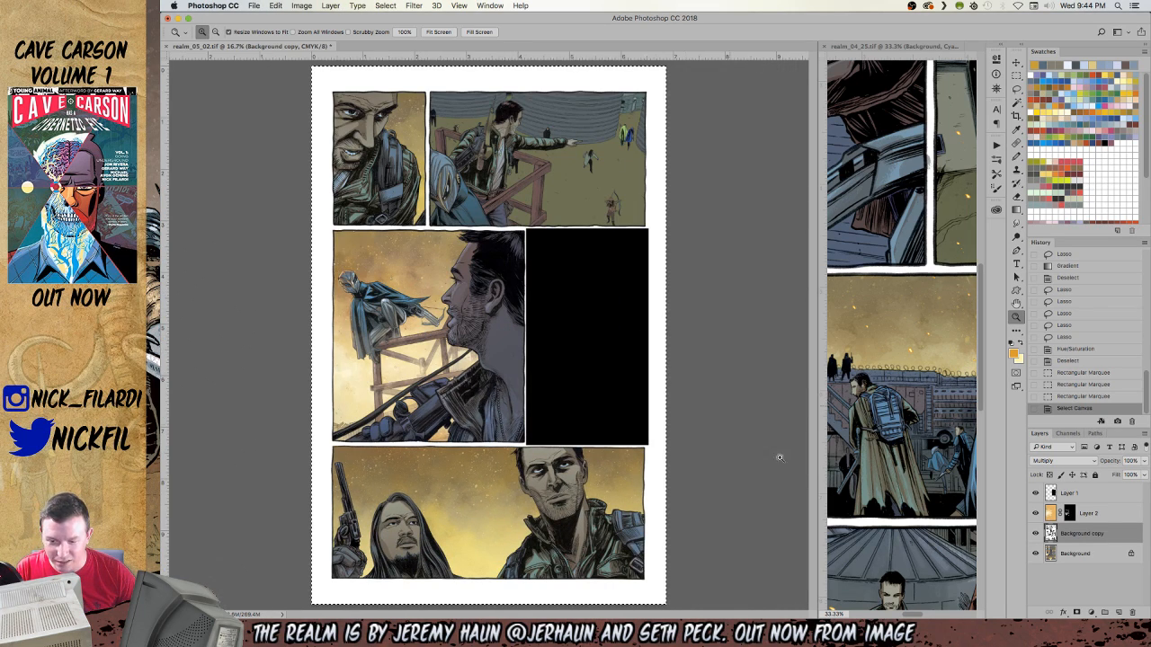
{"action": "left_click", "coordinate": [430, 351]}
{"action": "left_click_drag", "start_coordinate": [431, 351], "coordinate": [474, 380]}
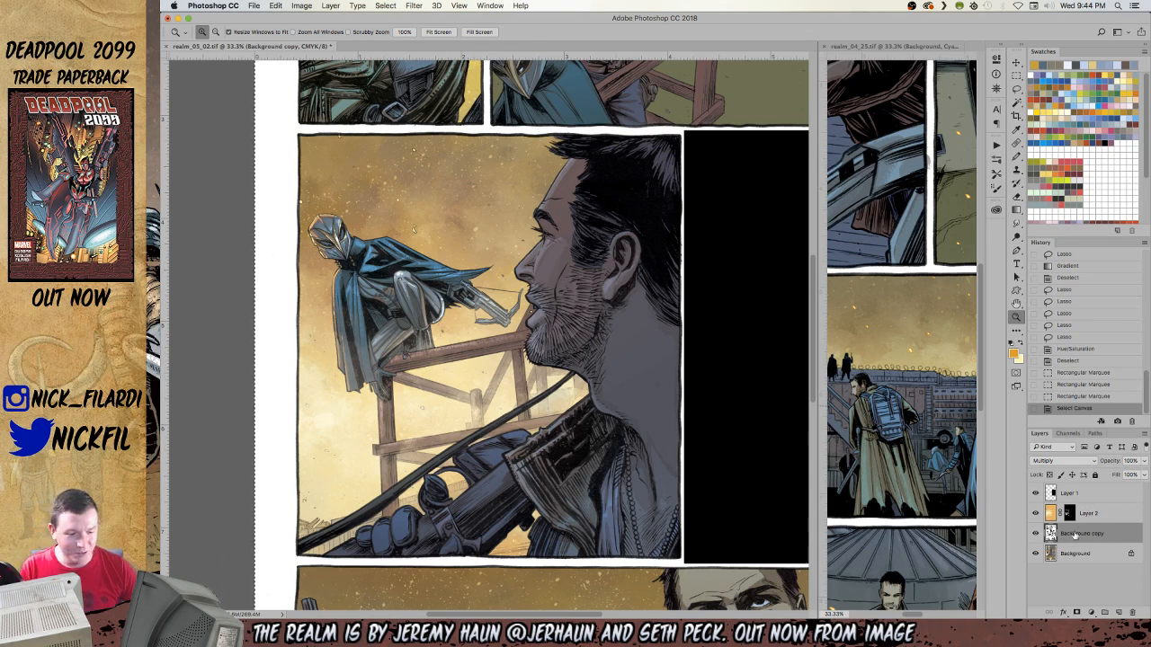
{"action": "key", "text": "super+a"}
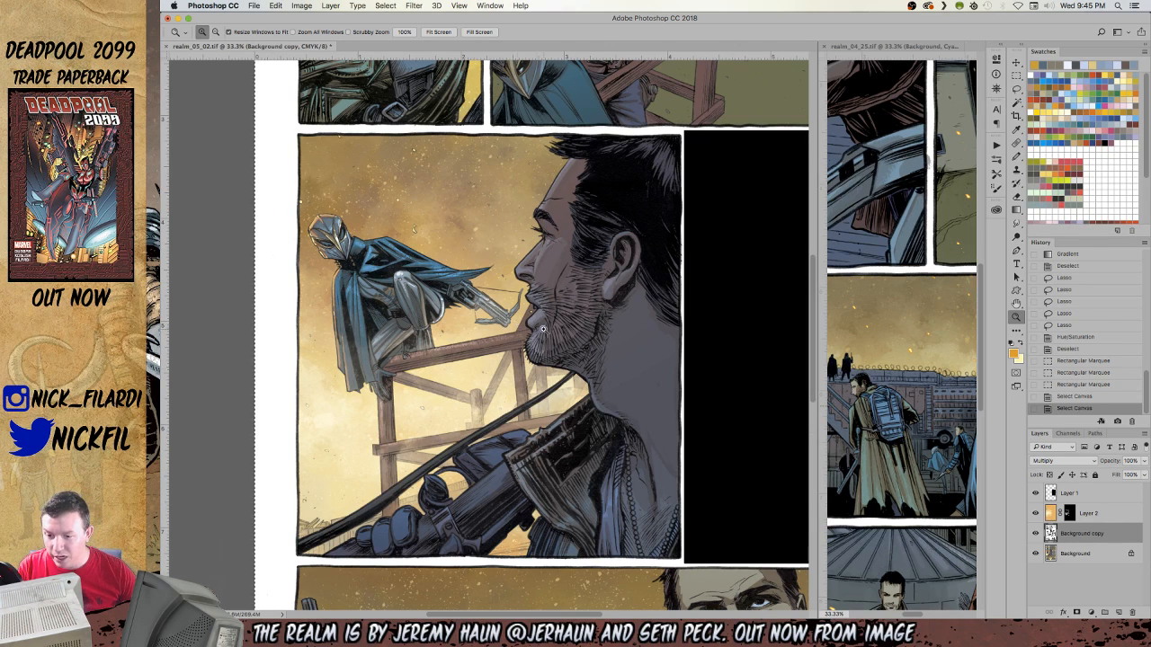
{"action": "left_click", "coordinate": [493, 297], "text": "alt"}
{"action": "left_click_drag", "start_coordinate": [554, 312], "coordinate": [465, 373]}
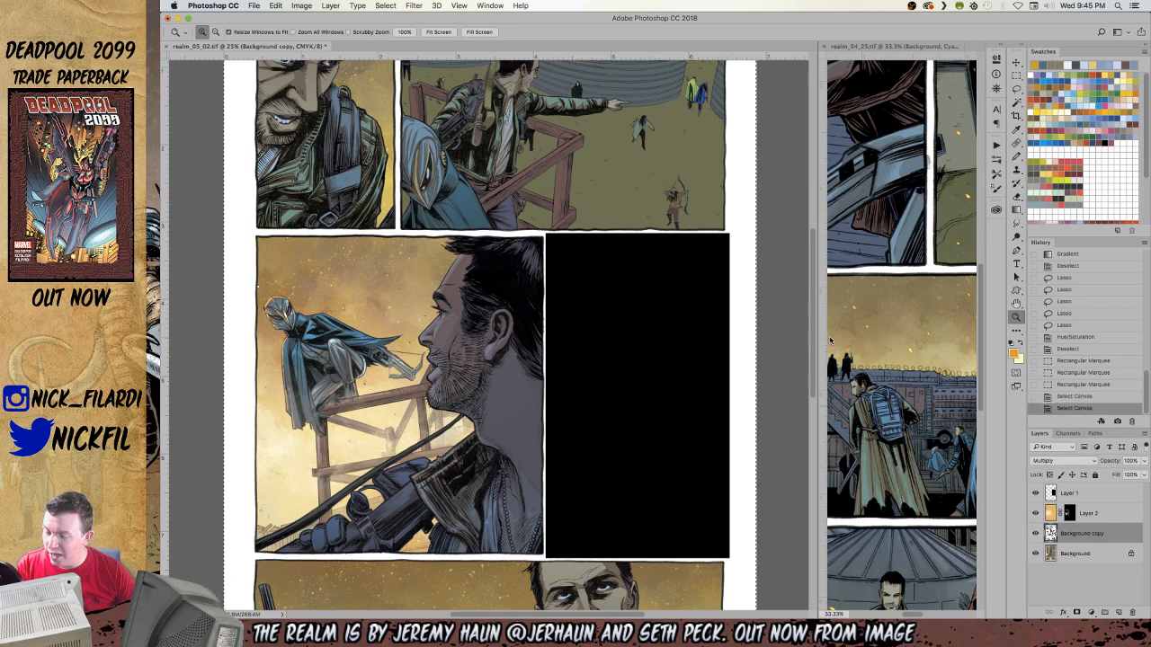
{"action": "left_click", "coordinate": [422, 351]}
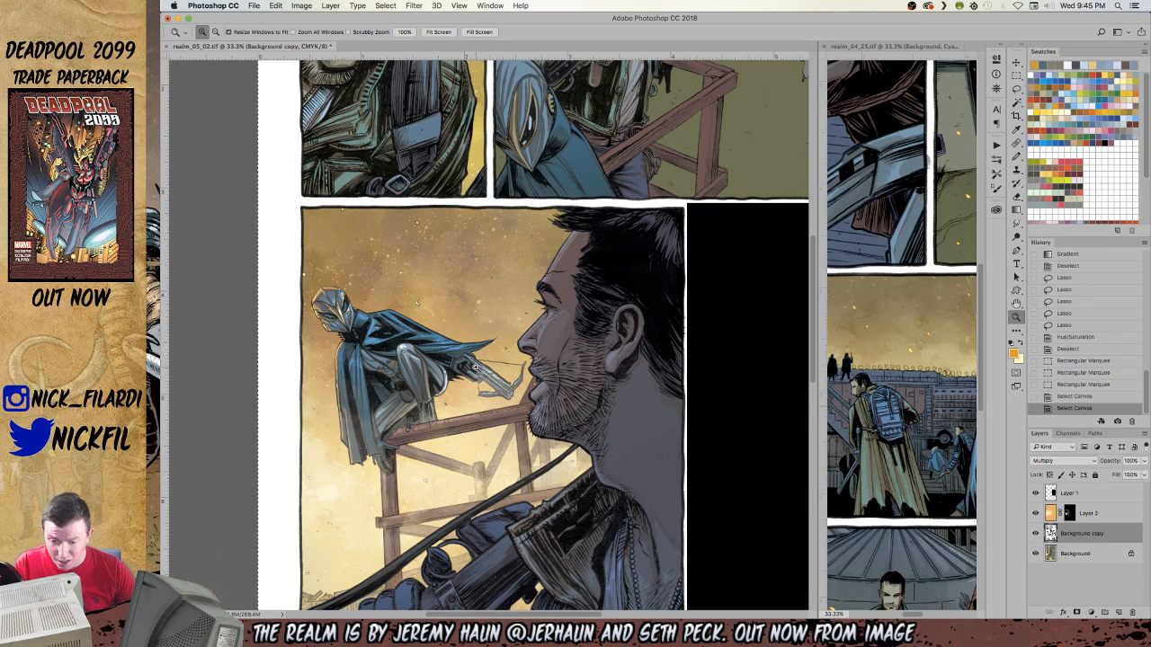
{"action": "left_click_drag", "start_coordinate": [576, 467], "coordinate": [485, 386]}
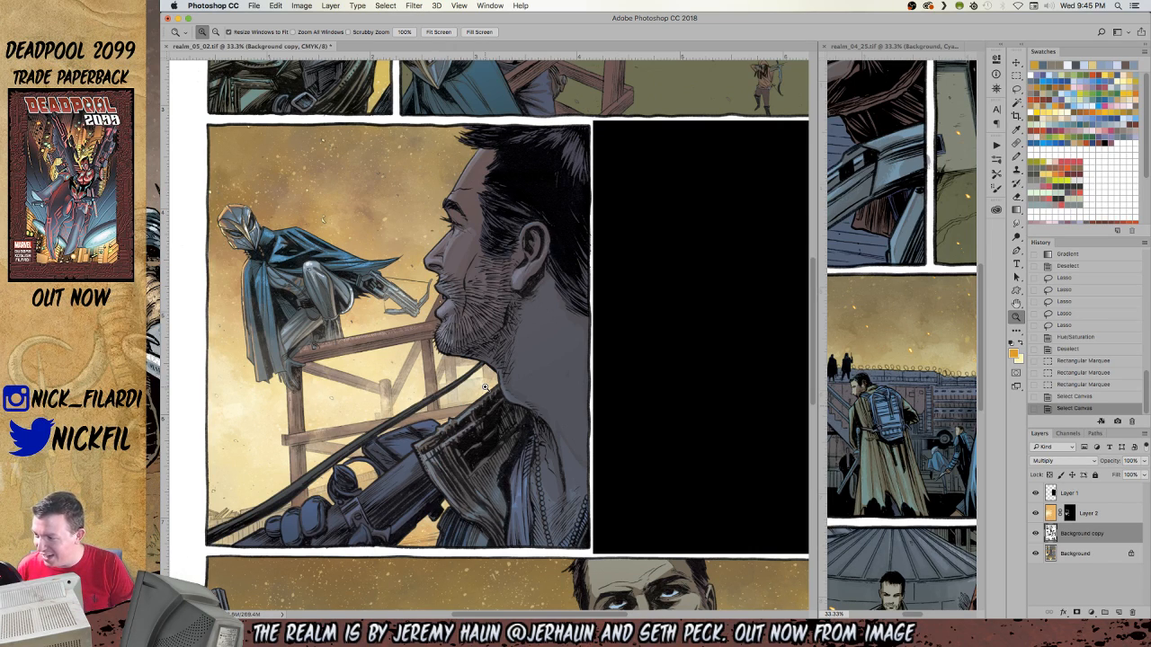
{"action": "left_click", "coordinate": [423, 207], "text": "alt"}
{"action": "left_click_drag", "start_coordinate": [488, 215], "coordinate": [517, 292]}
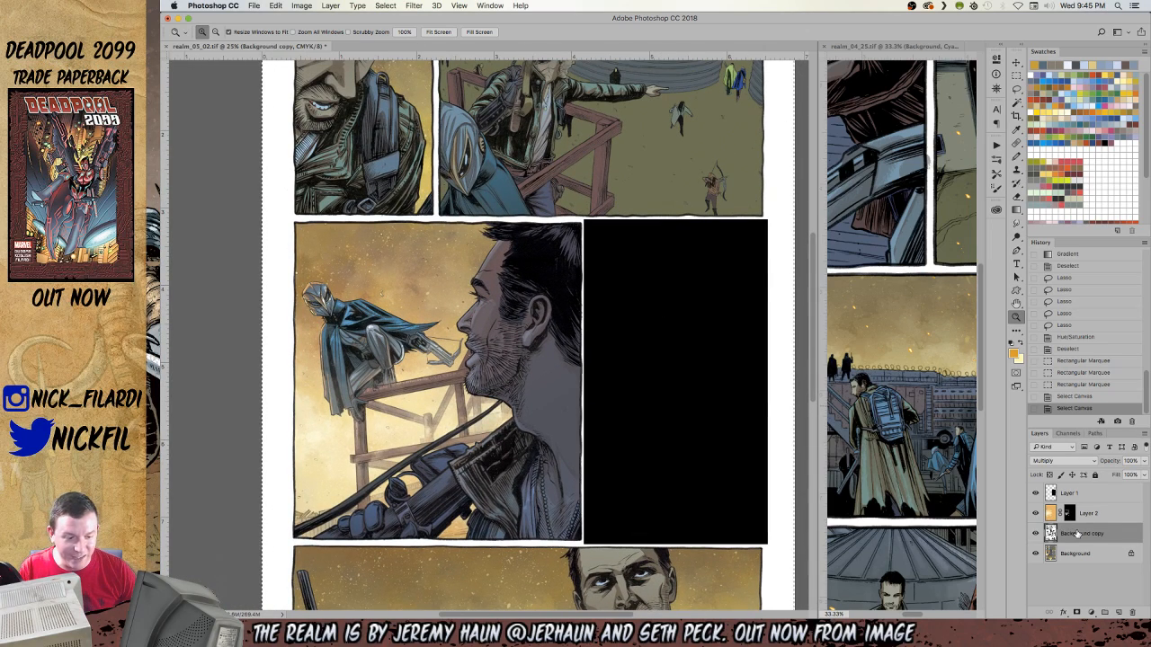
Duplicate the Background copy layer within realm_05_02.tif as Background copy 2.
{"action": "right_click", "coordinate": [1075, 535]}
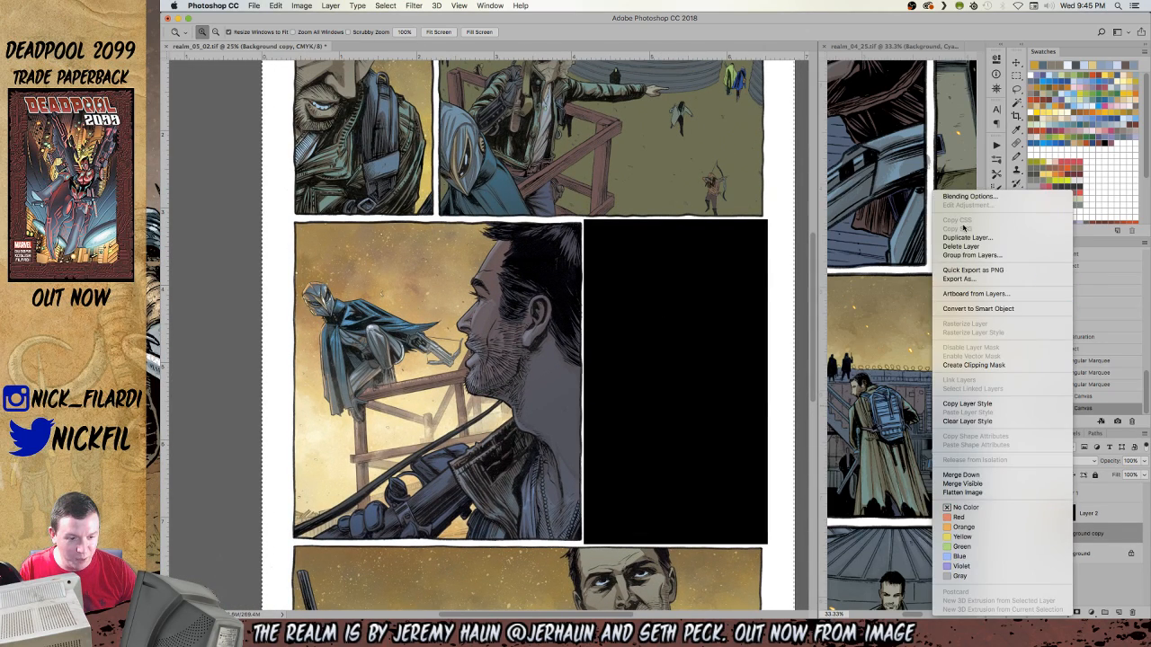
{"action": "left_click", "coordinate": [967, 236]}
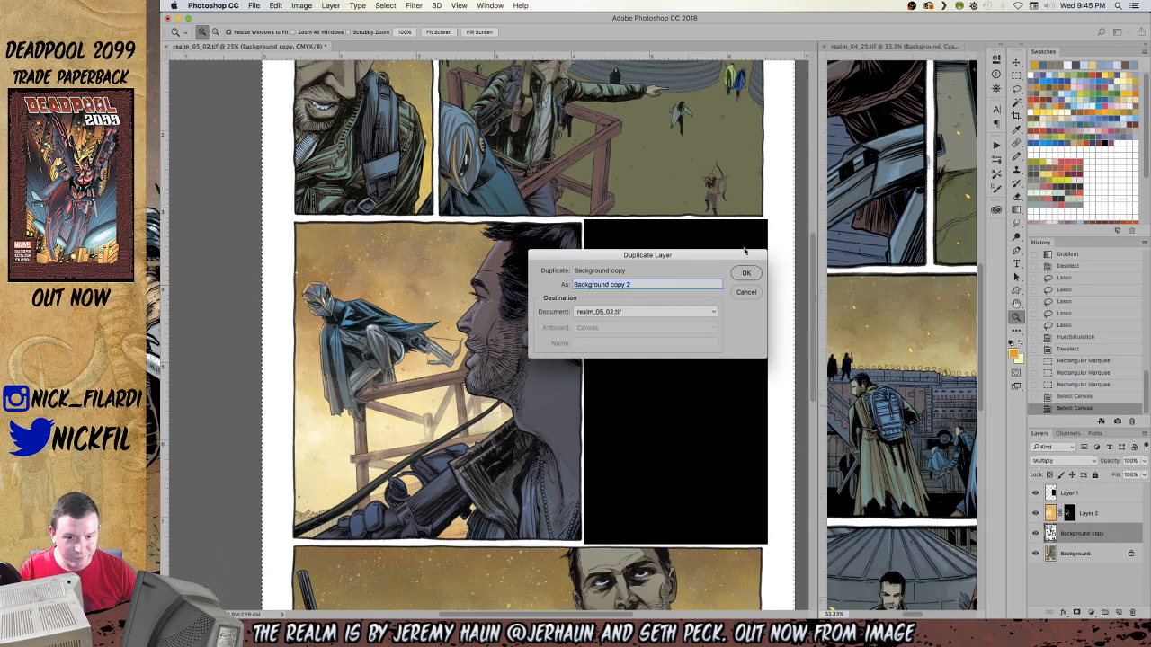
{"action": "left_click", "coordinate": [746, 276]}
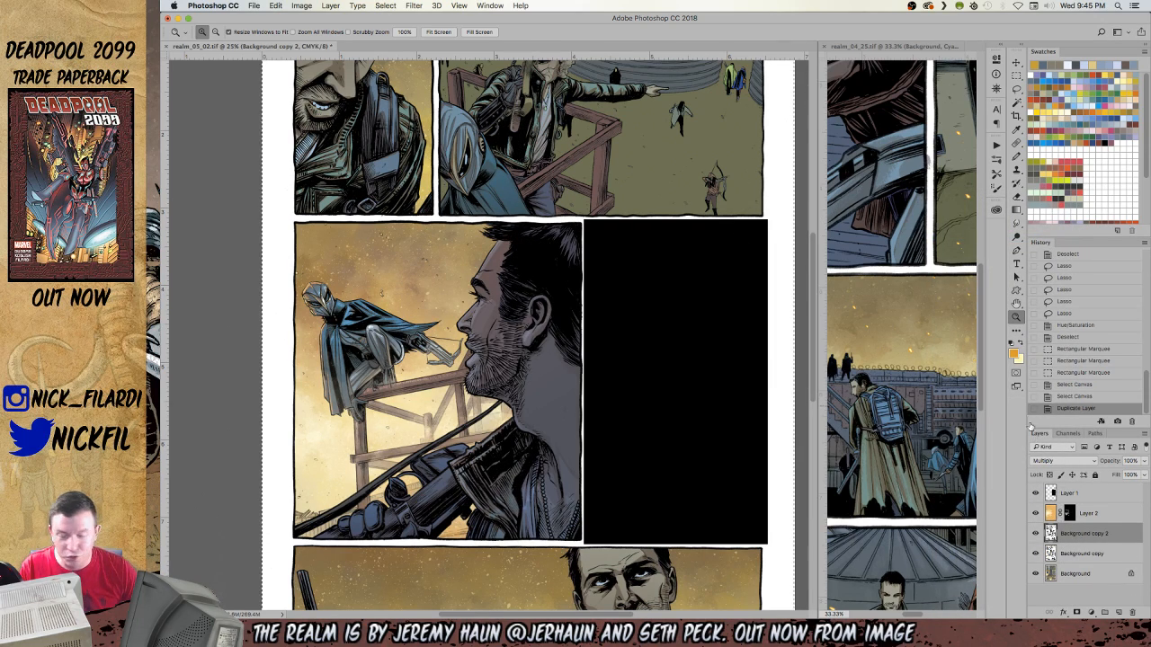
Copy the full line art of Background copy 2, add a layer mask to it, and paste the art into the mask.
{"action": "key", "text": "super+a"}
{"action": "key", "text": "super+c"}
{"action": "left_click", "coordinate": [1076, 612]}
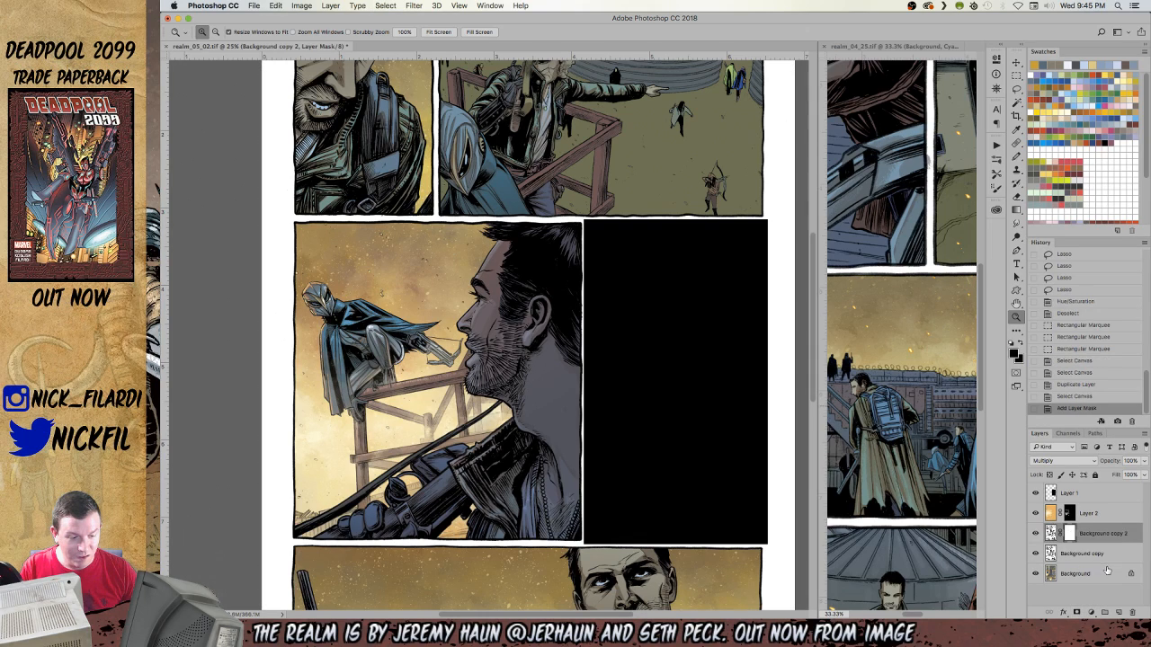
{"action": "key", "text": "super+v"}
{"action": "key", "text": "super+z"}
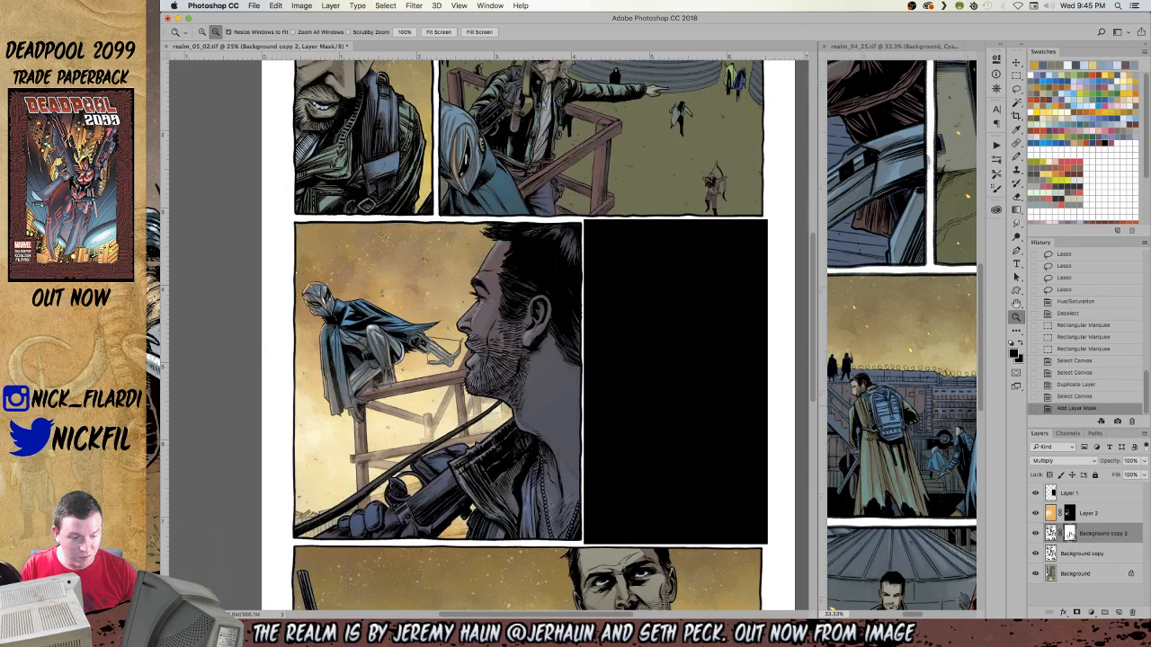
{"action": "left_click", "coordinate": [1070, 534], "text": "alt"}
{"action": "key", "text": "super+v"}
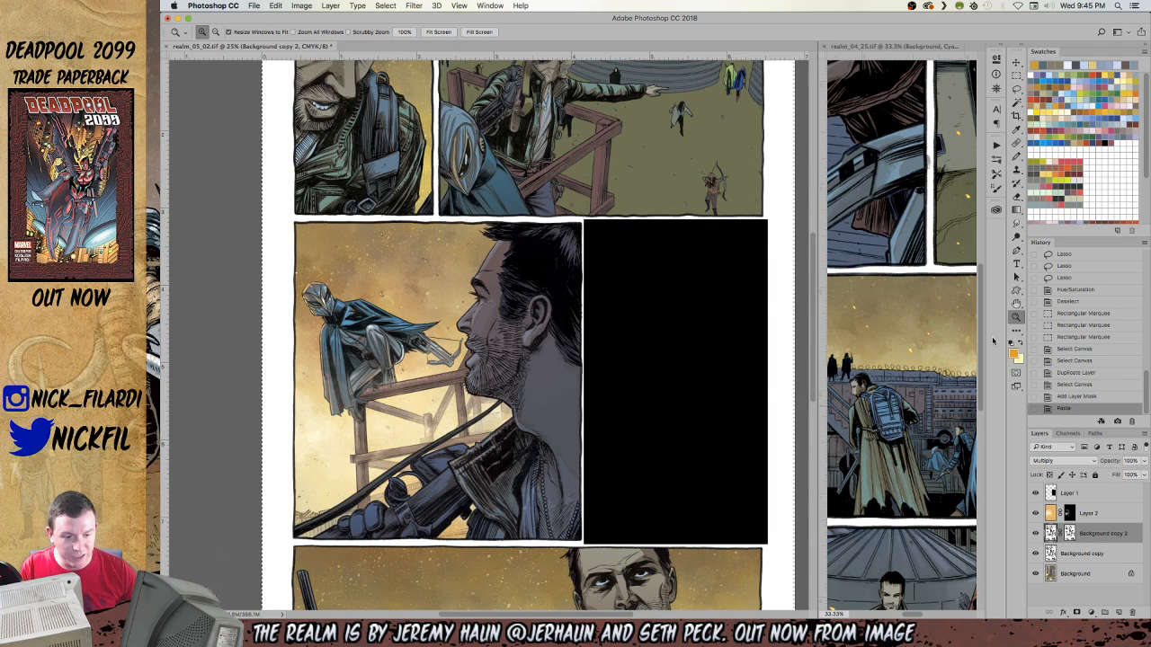
Fill the Background copy 2 layer with the orange foreground colour and invert its layer mask.
{"action": "key", "text": "alt+BackSpace"}
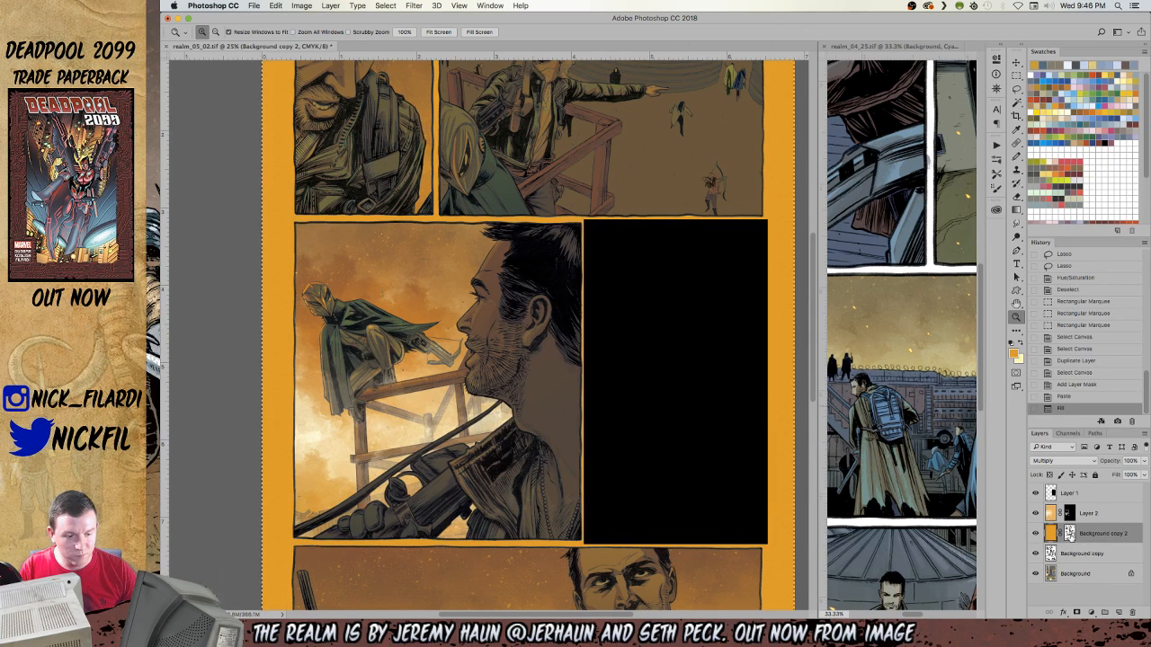
{"action": "left_click", "coordinate": [1069, 535], "text": "alt"}
{"action": "key", "text": "super+i"}
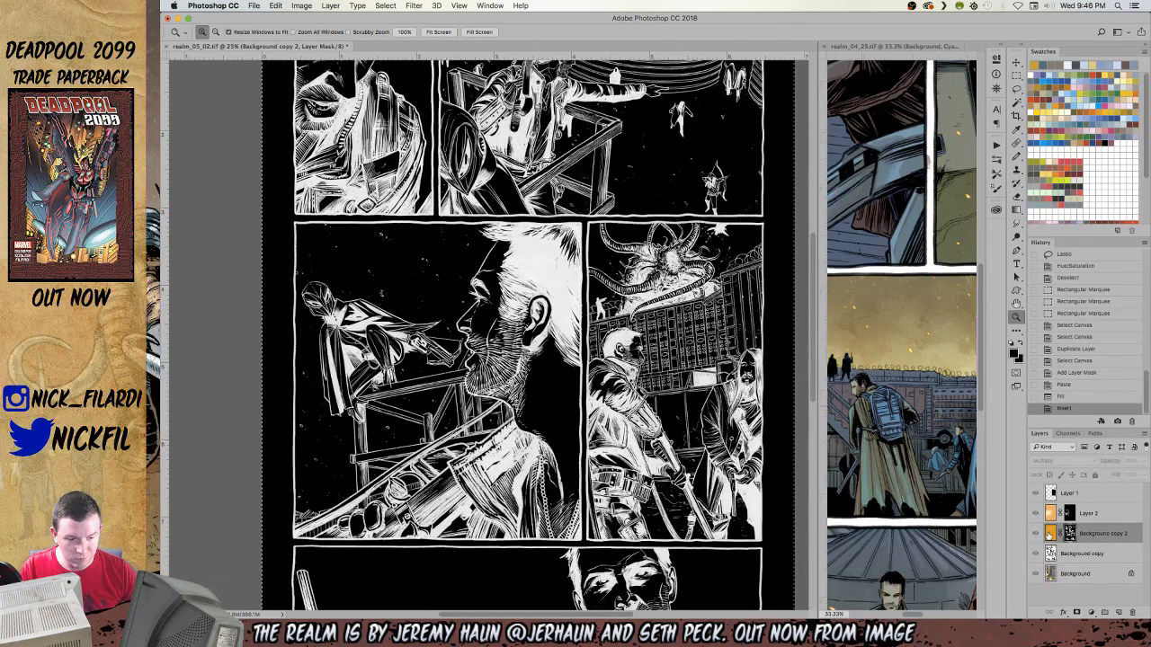
Set the foreground colour to CMYK 80, 60, 40, 100 and fill the Background copy 2 layer with it.
{"action": "left_click", "coordinate": [1050, 534]}
{"action": "left_click", "coordinate": [1014, 356]}
{"action": "type", "text": "80"}
{"action": "key", "text": "Tab"}
{"action": "type", "text": "60"}
{"action": "key", "text": "Tab"}
{"action": "type", "text": "40"}
{"action": "key", "text": "Tab"}
{"action": "type", "text": "100"}
{"action": "key", "text": "Return"}
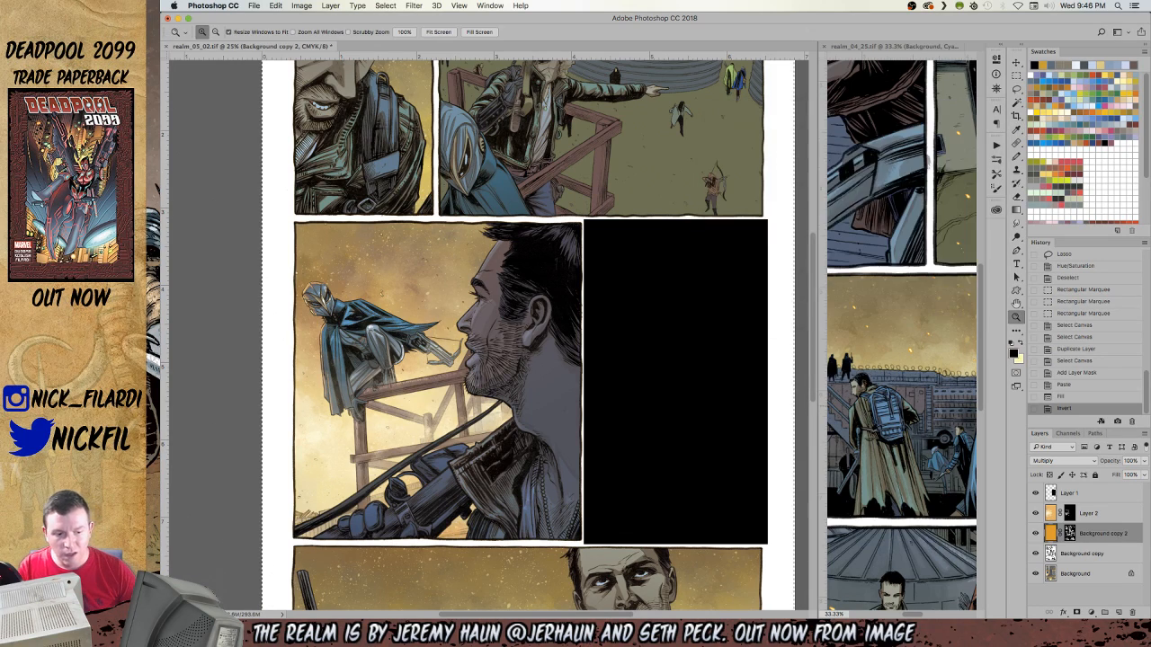
{"action": "key", "text": "z"}
{"action": "key", "text": "alt+BackSpace"}
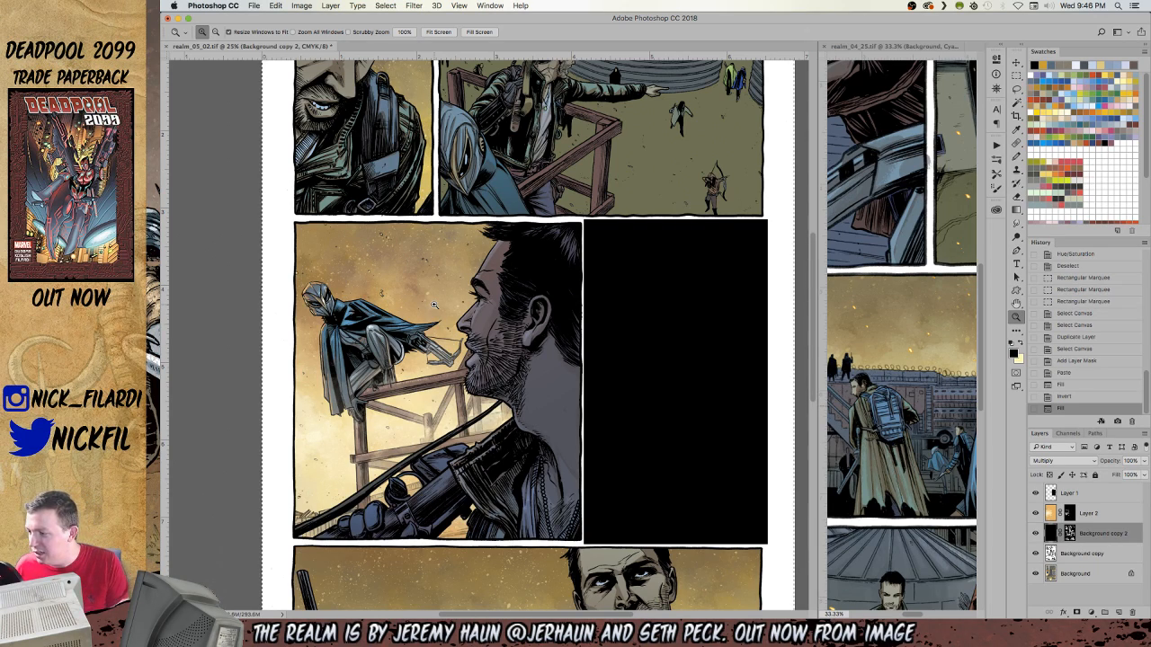
Set up the Pencil with an orange swatch and a larger tip, and try a dab in the sky above the masked figure.
{"action": "left_click_drag", "start_coordinate": [435, 311], "coordinate": [485, 295]}
{"action": "left_click", "coordinate": [410, 278]}
{"action": "left_click", "coordinate": [409, 278]}
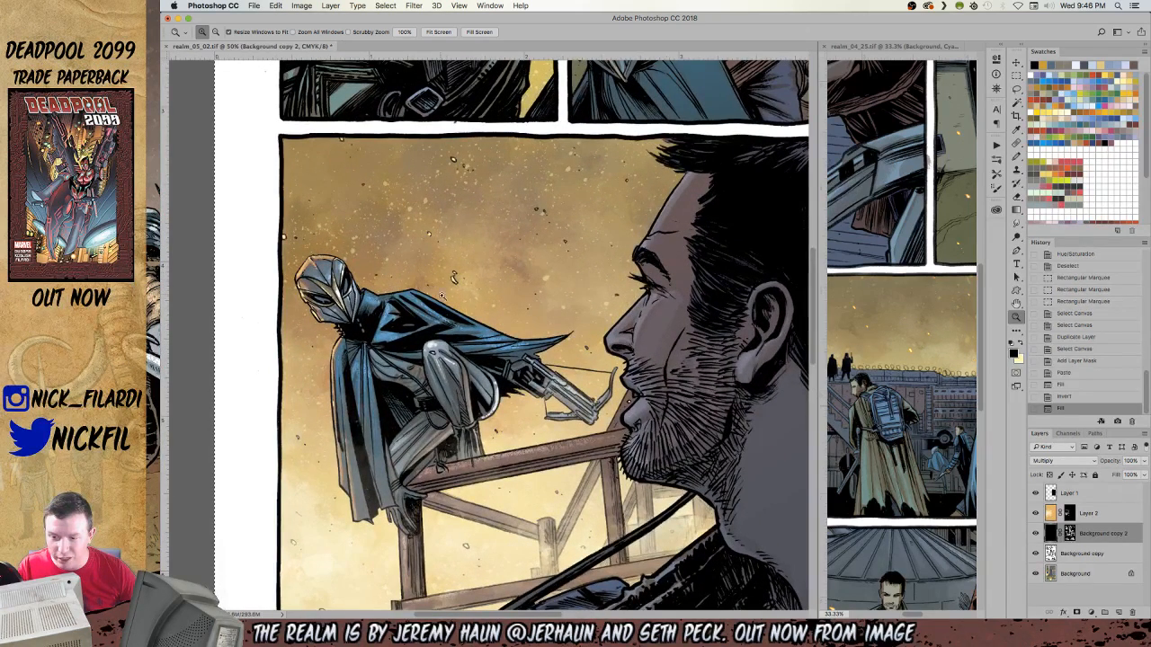
{"action": "key", "text": "b"}
{"action": "left_click", "coordinate": [1057, 103]}
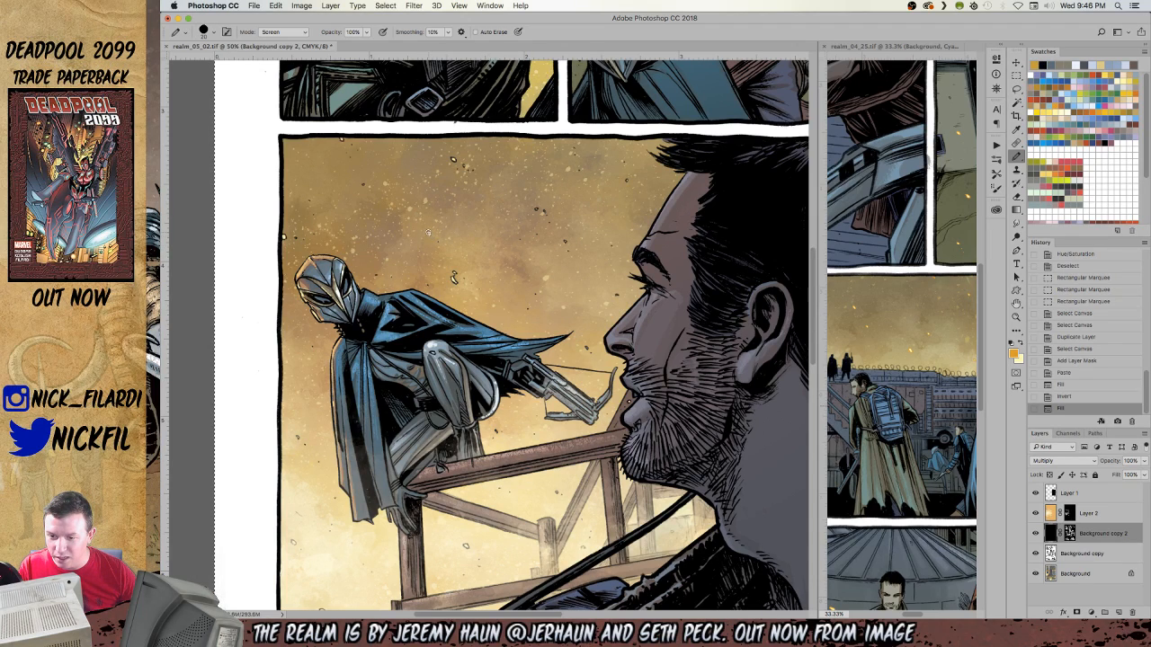
{"action": "key", "text": "]"}
{"action": "key", "text": "]"}
{"action": "key", "text": "]"}
{"action": "key", "text": "]"}
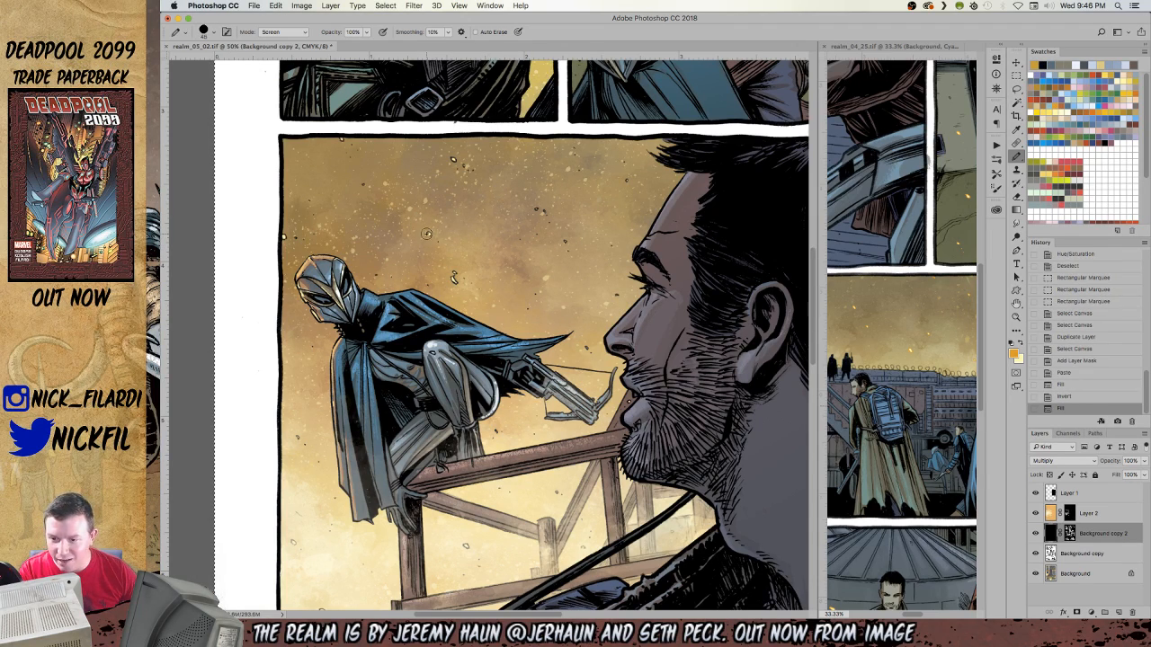
{"action": "left_click", "coordinate": [440, 249]}
{"action": "key", "text": "super+z"}
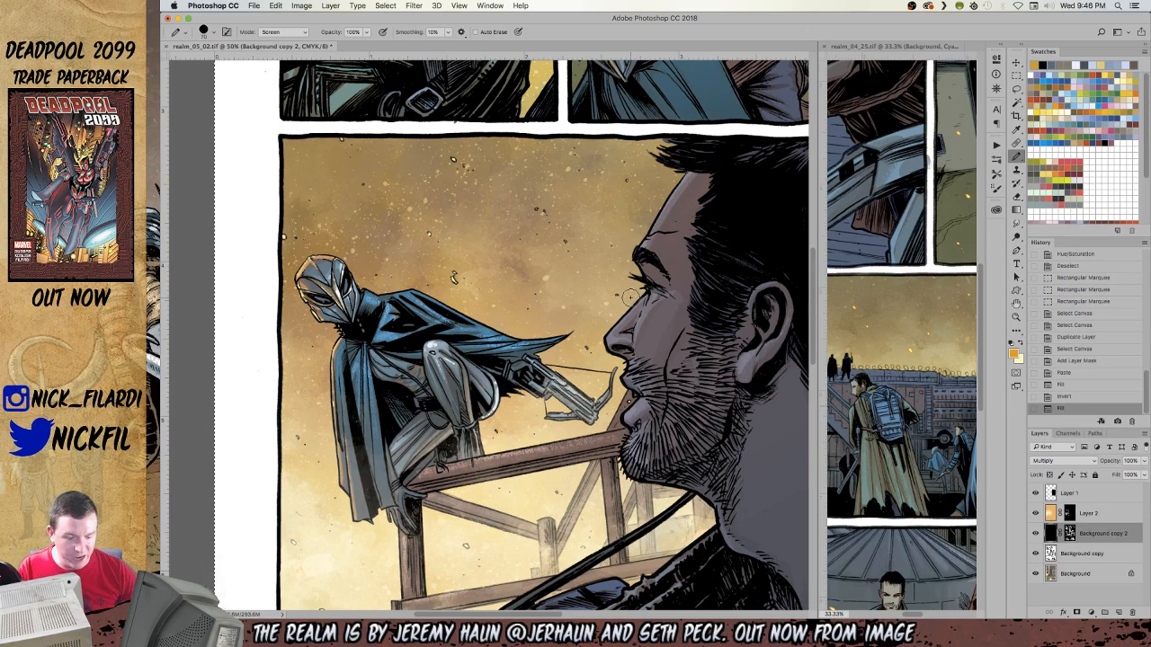
Set the Pencil's blending mode to Normal and colour the line art of the ember above the figure's cape orange.
{"action": "left_click", "coordinate": [301, 32]}
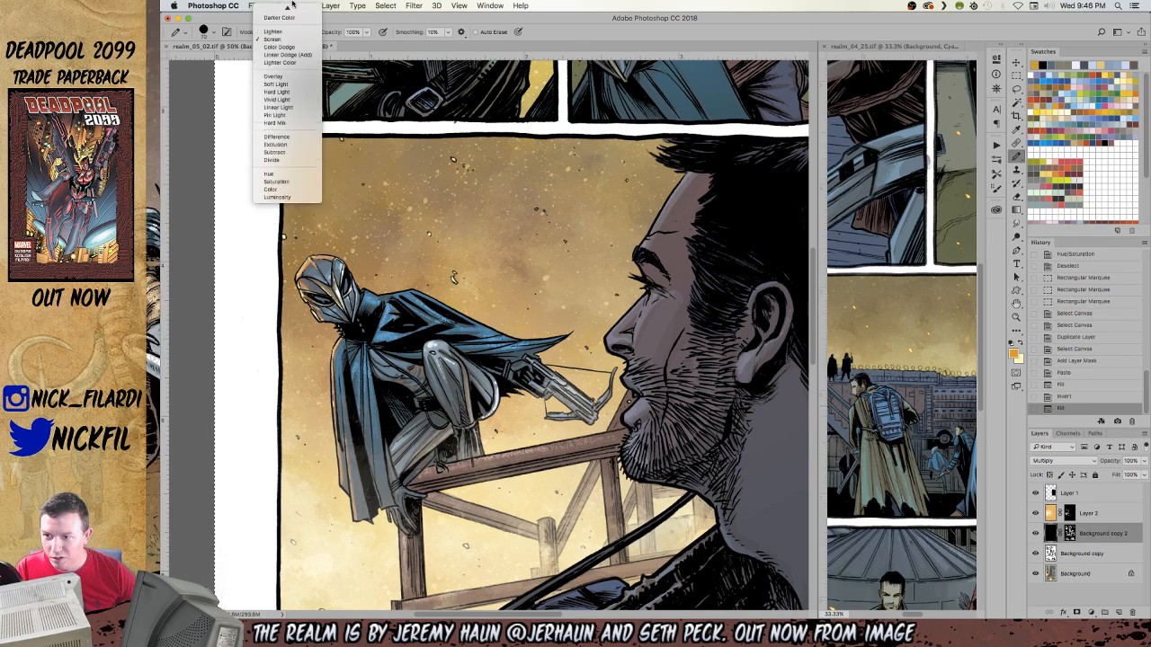
{"action": "left_click", "coordinate": [280, 9]}
{"action": "left_click_drag", "start_coordinate": [451, 269], "coordinate": [456, 279]}
{"action": "left_click", "coordinate": [454, 278]}
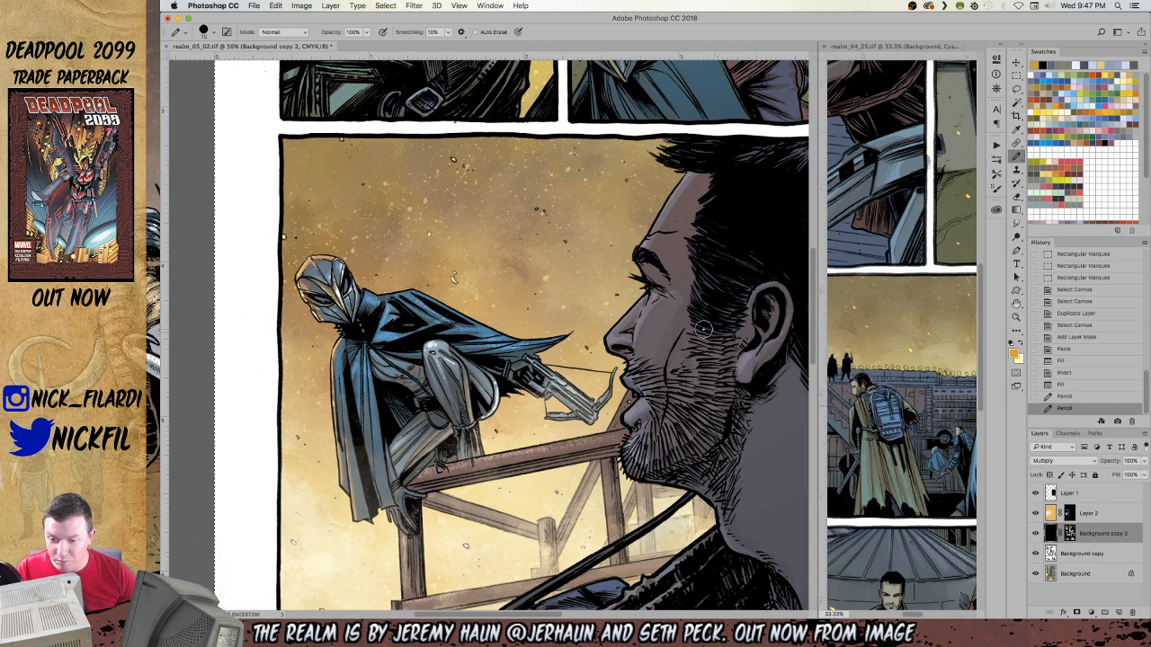
Increase the contrast of the Background copy 2 layer mask with Levels, raising the black point and lowering the white point.
{"action": "left_click", "coordinate": [1069, 533], "text": "alt"}
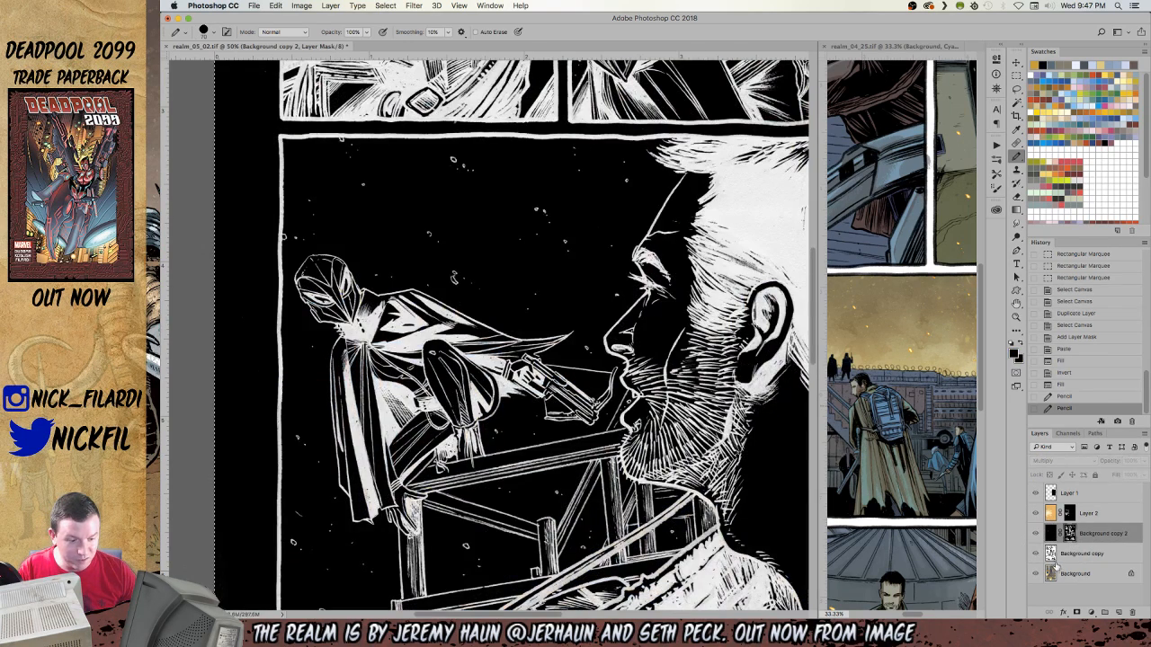
{"action": "key", "text": "super+l"}
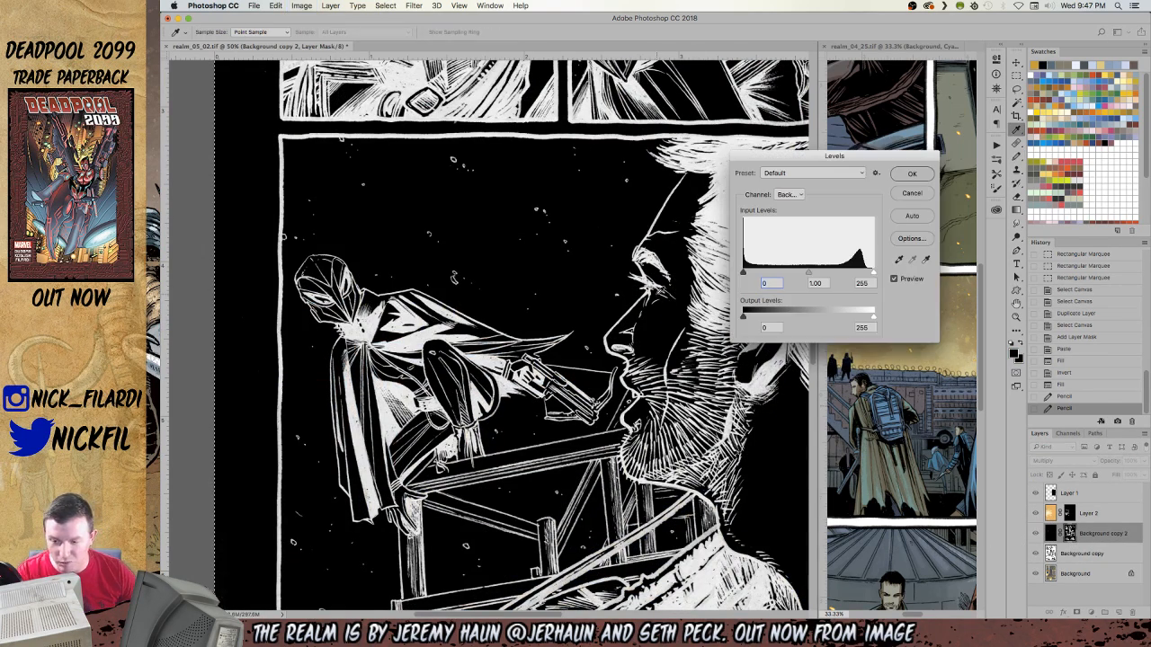
{"action": "left_click_drag", "start_coordinate": [744, 274], "coordinate": [759, 272]}
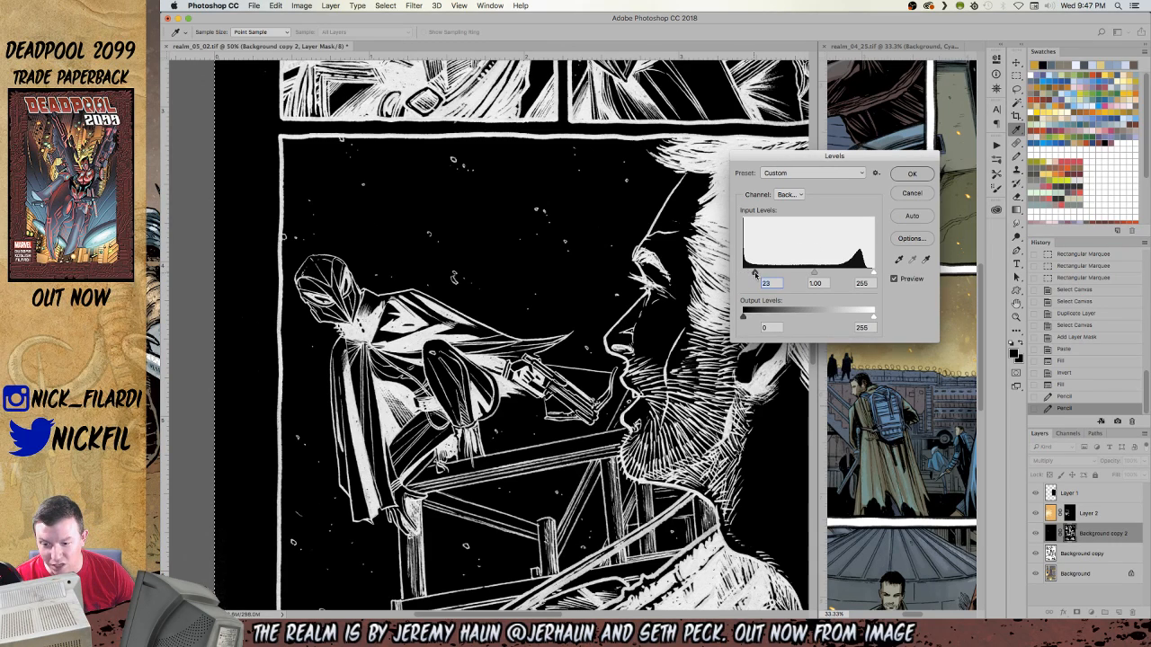
{"action": "left_click_drag", "start_coordinate": [874, 272], "coordinate": [854, 273]}
{"action": "left_click", "coordinate": [913, 175]}
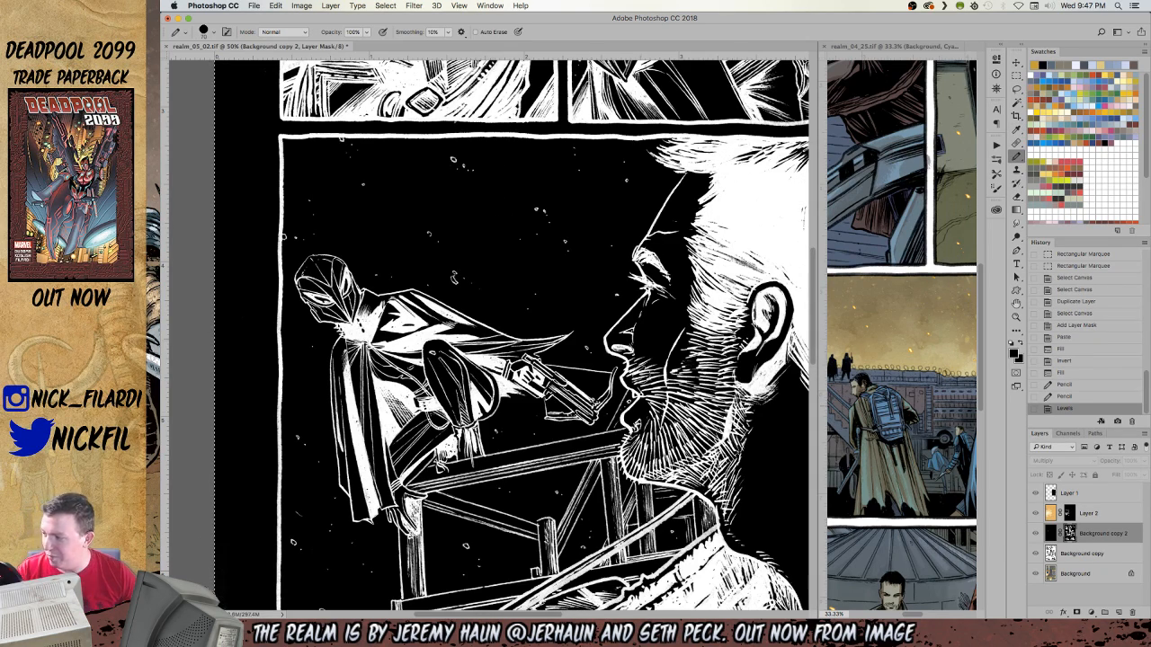
Target the Background copy 2 layer's artwork instead of its mask and dab orange over the ember above the figure's cape.
{"action": "left_click", "coordinate": [1095, 533]}
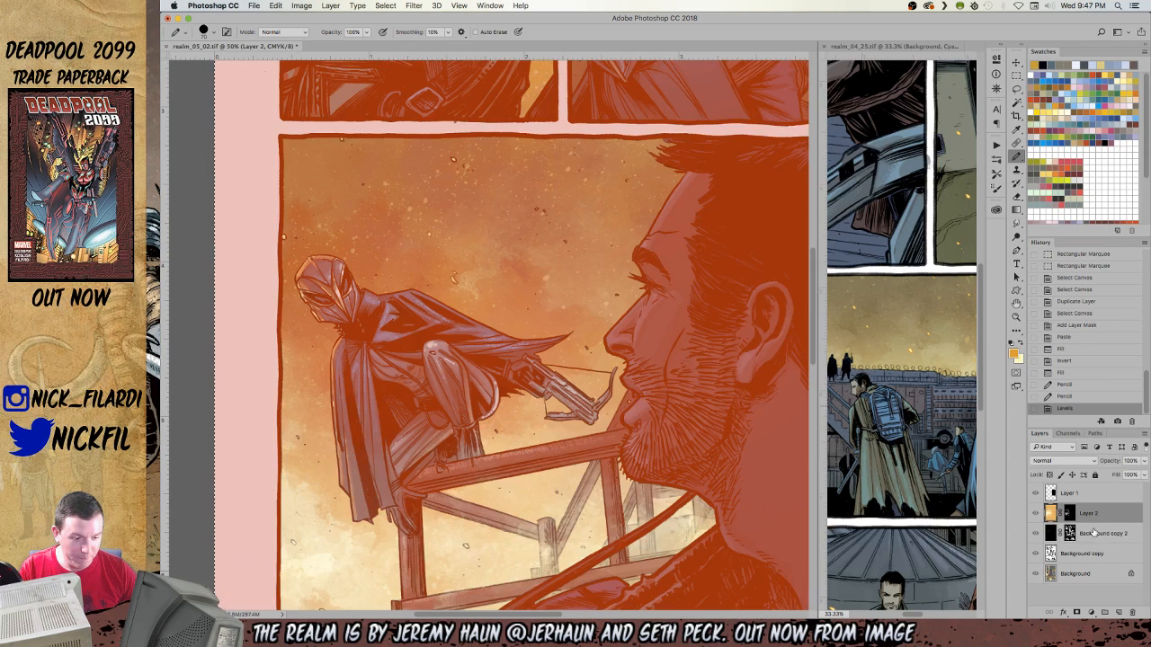
{"action": "left_click", "coordinate": [1083, 553]}
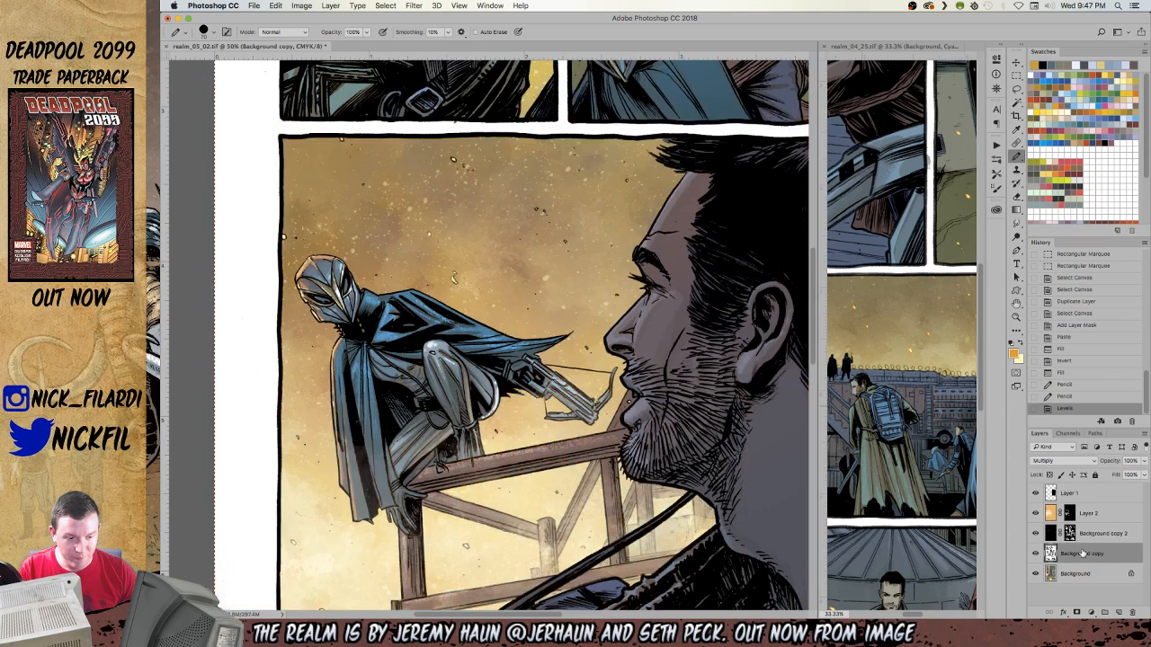
{"action": "left_click", "coordinate": [1050, 536]}
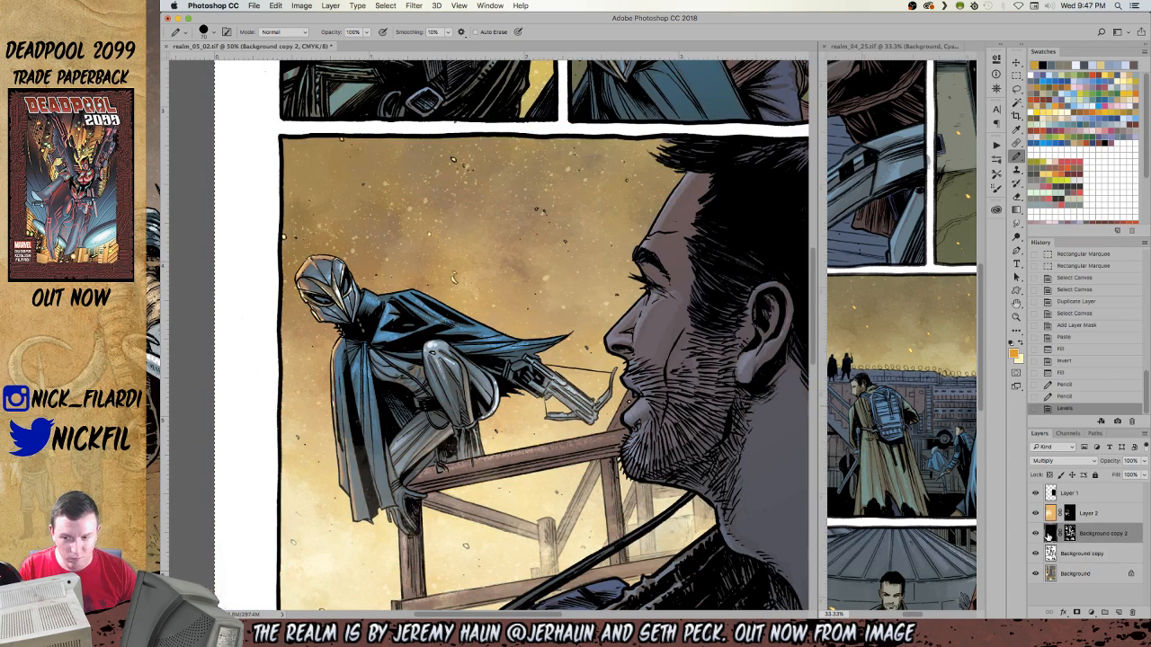
{"action": "left_click", "coordinate": [454, 272]}
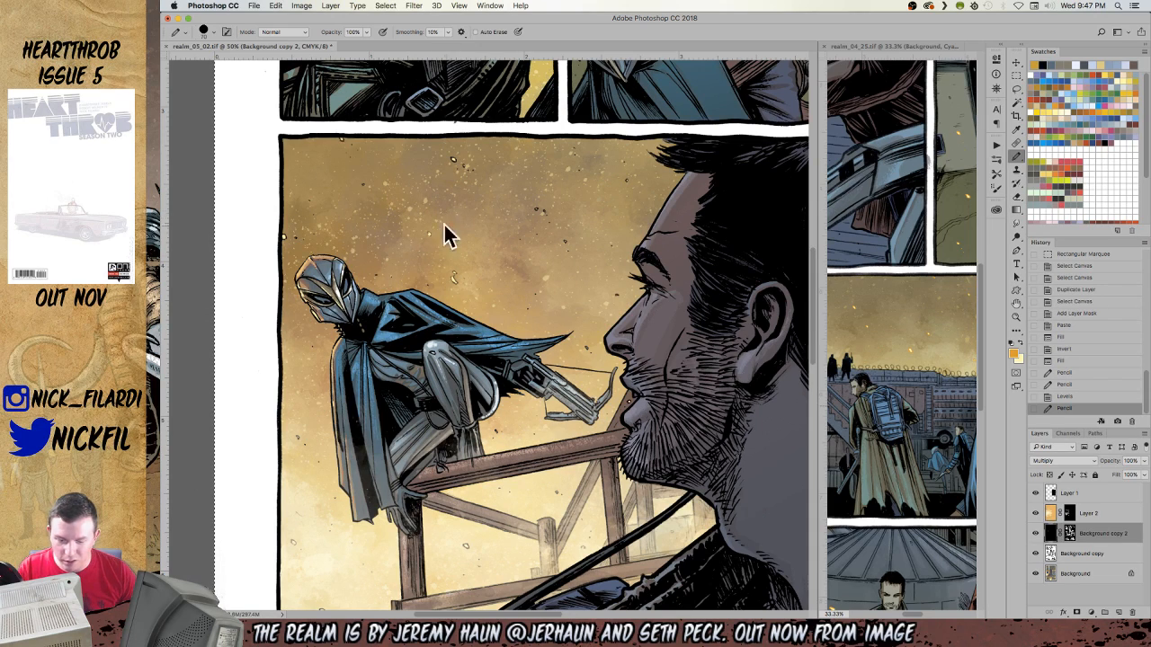
{"action": "key", "text": "l"}
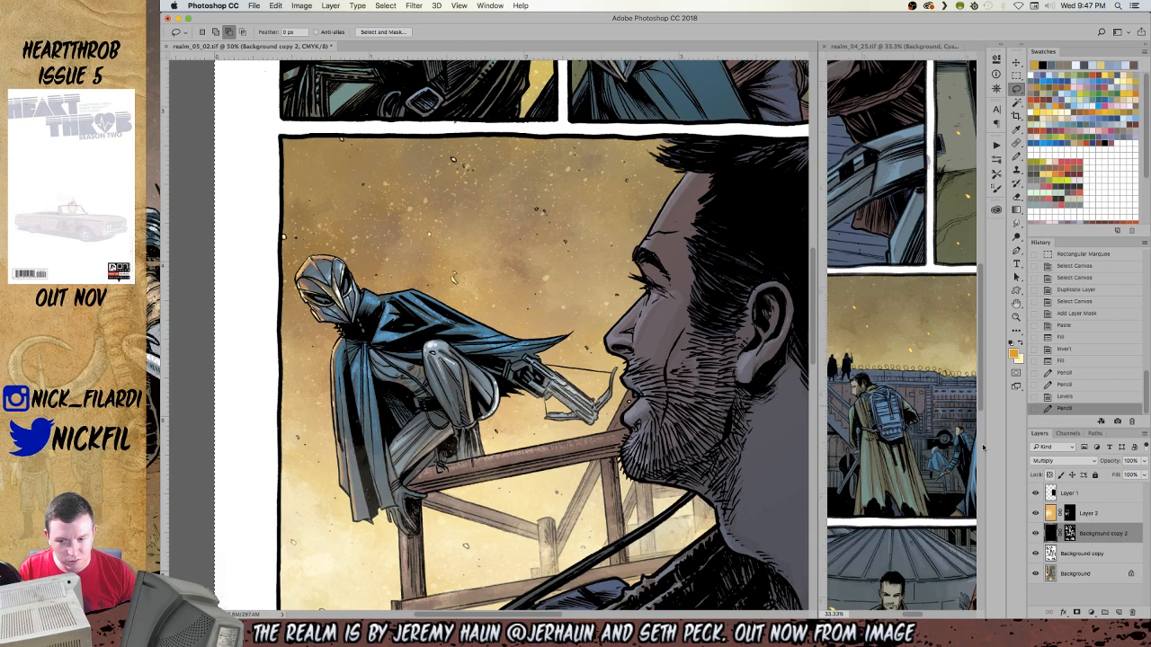
{"action": "key", "text": "z"}
{"action": "left_click", "coordinate": [536, 369], "text": "alt"}
{"action": "left_click", "coordinate": [536, 369], "text": "alt"}
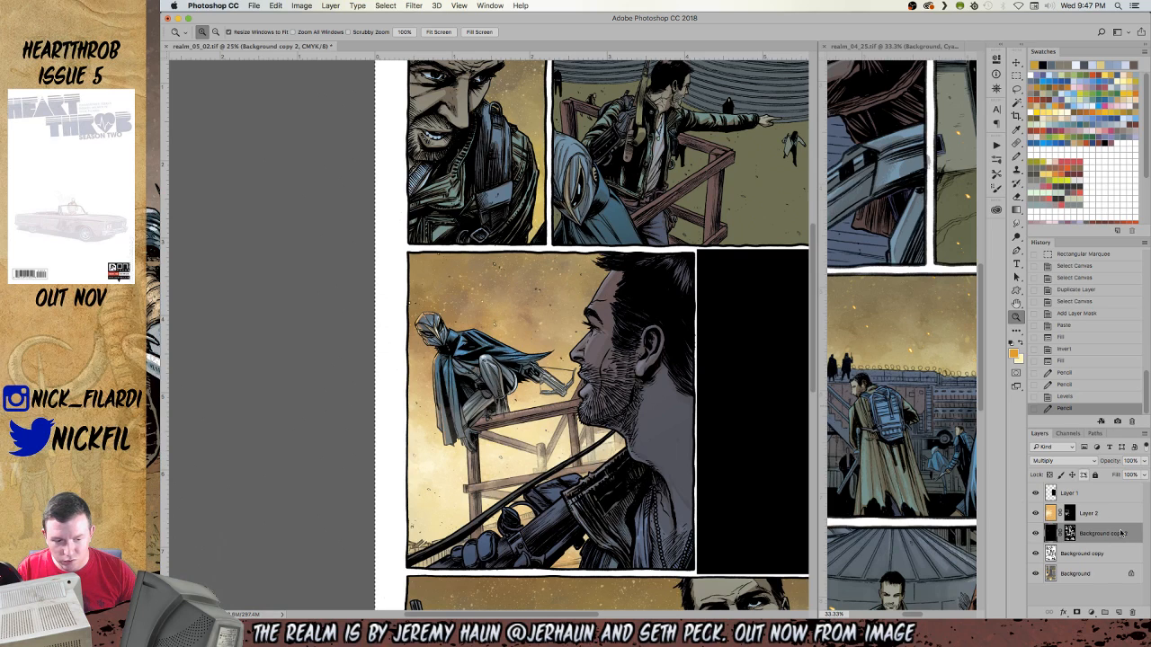
{"action": "left_click", "coordinate": [580, 423]}
{"action": "left_click_drag", "start_coordinate": [536, 470], "coordinate": [511, 329]}
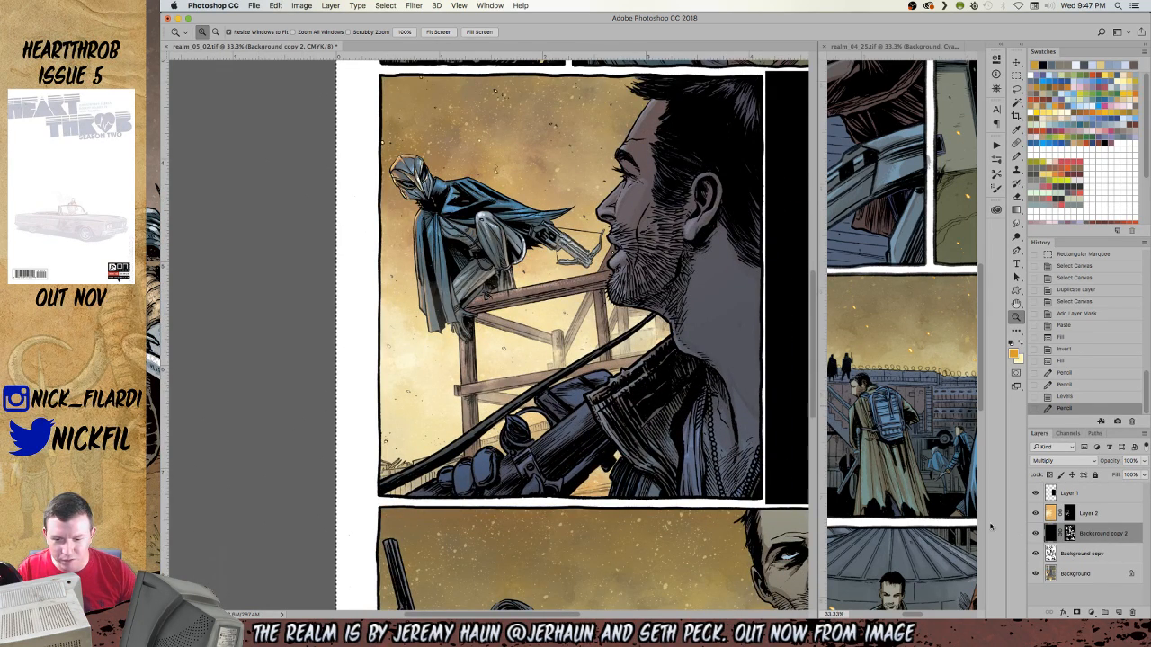
{"action": "left_click", "coordinate": [507, 280]}
{"action": "left_click_drag", "start_coordinate": [562, 322], "coordinate": [563, 378]}
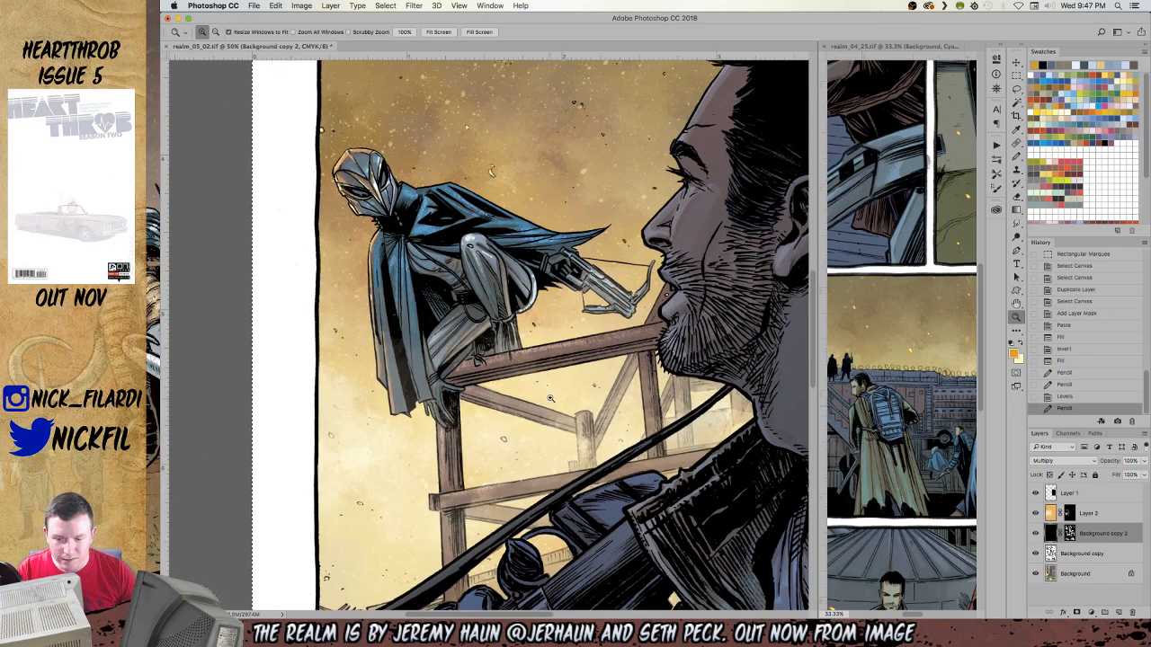
{"action": "left_click", "coordinate": [540, 376], "text": "alt"}
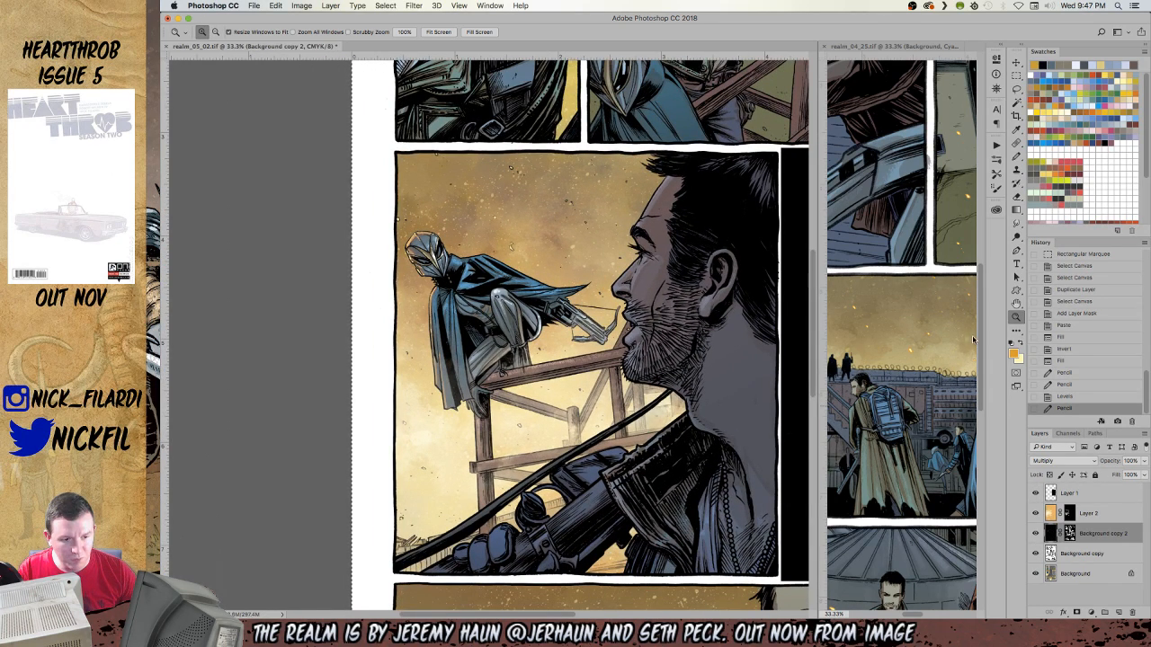
Set the foreground colour to CMYK 20, 80, 80, 100 and apply a gradient over the wooden tower on Background copy 2.
{"action": "left_click", "coordinate": [1014, 354]}
{"action": "type", "text": "20"}
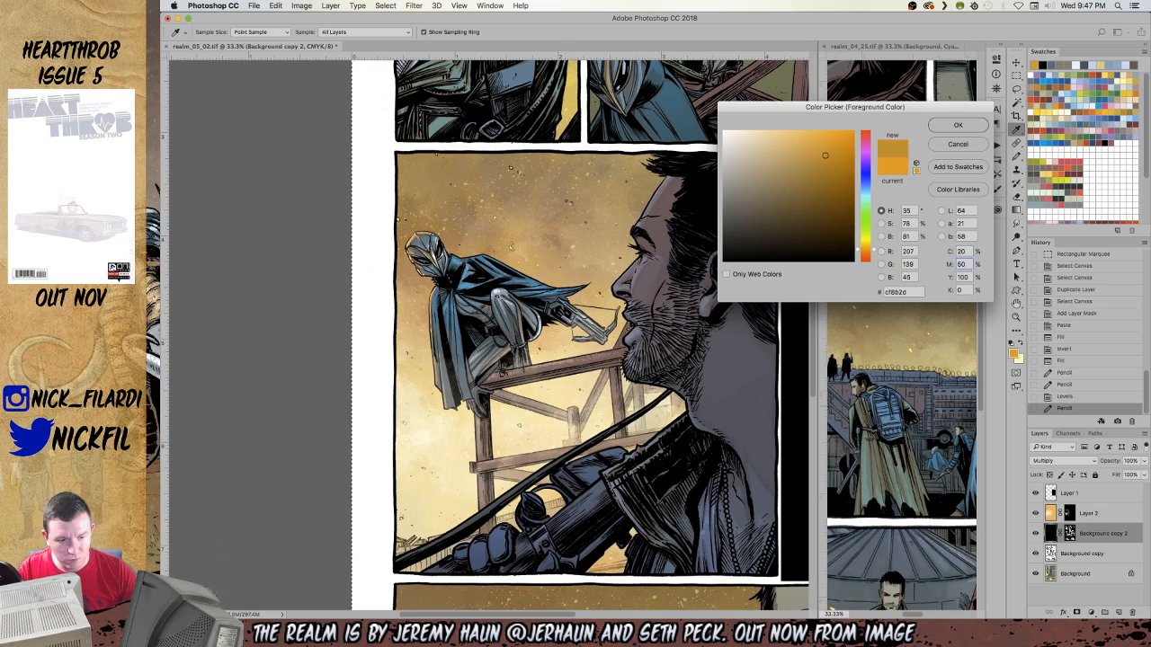
{"action": "key", "text": "Tab"}
{"action": "type", "text": "80"}
{"action": "key", "text": "Tab"}
{"action": "type", "text": "80"}
{"action": "key", "text": "Tab"}
{"action": "type", "text": "100"}
{"action": "key", "text": "Return"}
{"action": "key", "text": "g"}
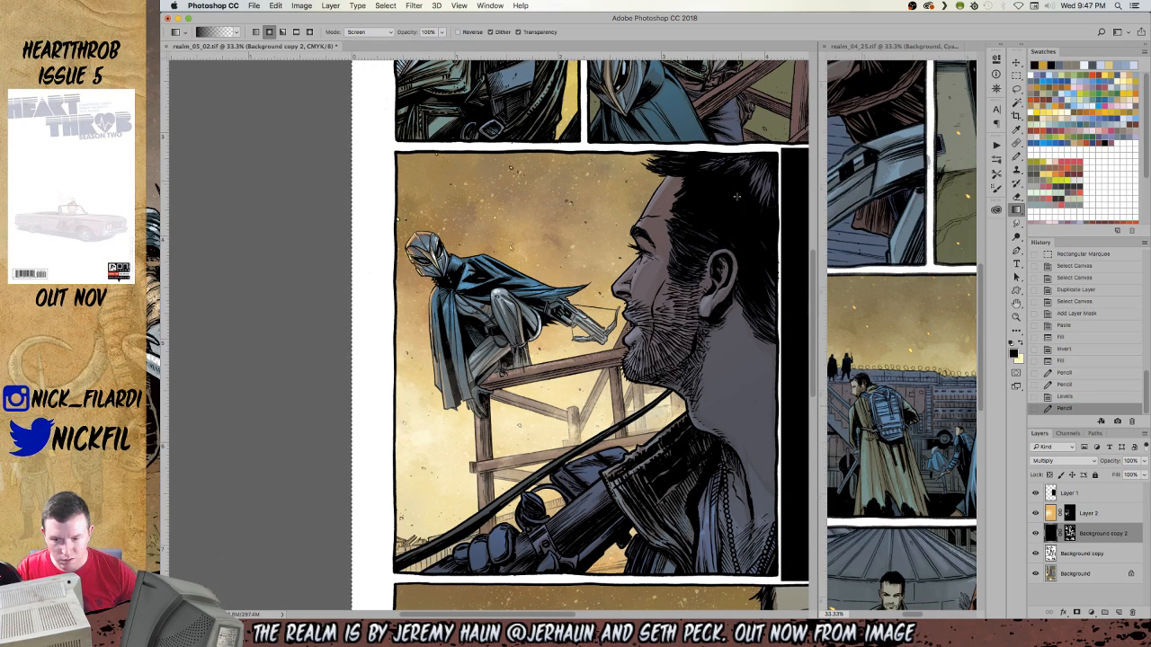
{"action": "left_click_drag", "start_coordinate": [548, 297], "coordinate": [551, 430]}
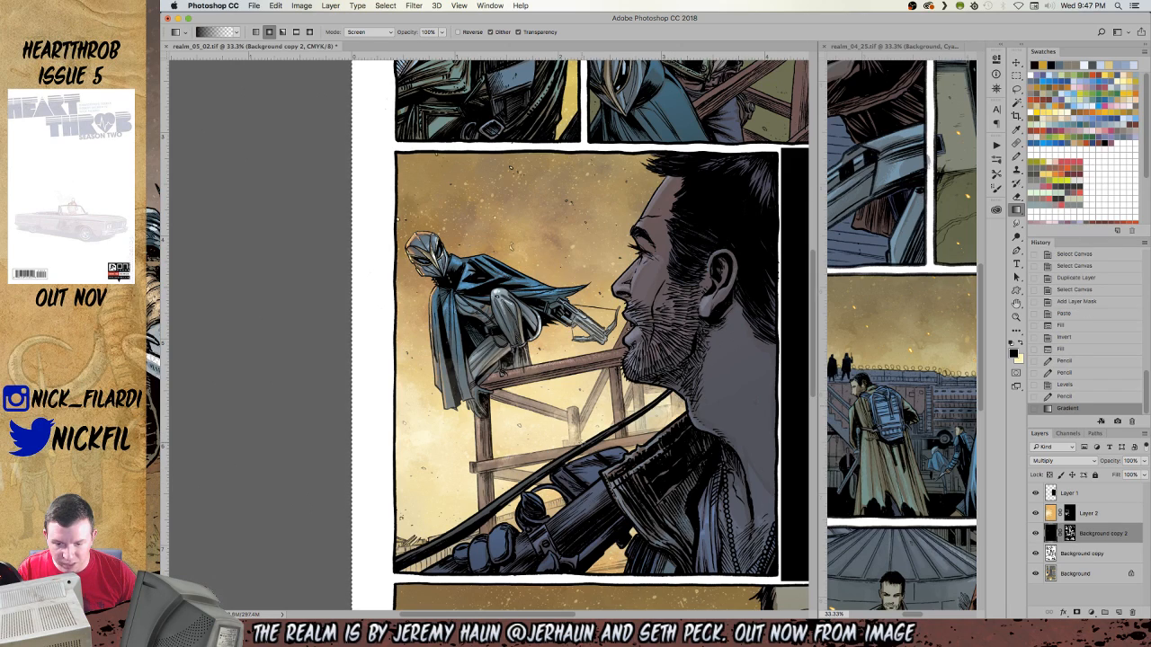
Set the Gradient tool's mode to Normal, clear the selection, and apply more gradients over the tower and the man's arm.
{"action": "left_click", "coordinate": [358, 31]}
{"action": "left_click", "coordinate": [360, 9]}
{"action": "key", "text": "ctrl+d"}
{"action": "left_click_drag", "start_coordinate": [616, 565], "coordinate": [618, 520]}
{"action": "left_click_drag", "start_coordinate": [477, 452], "coordinate": [475, 287]}
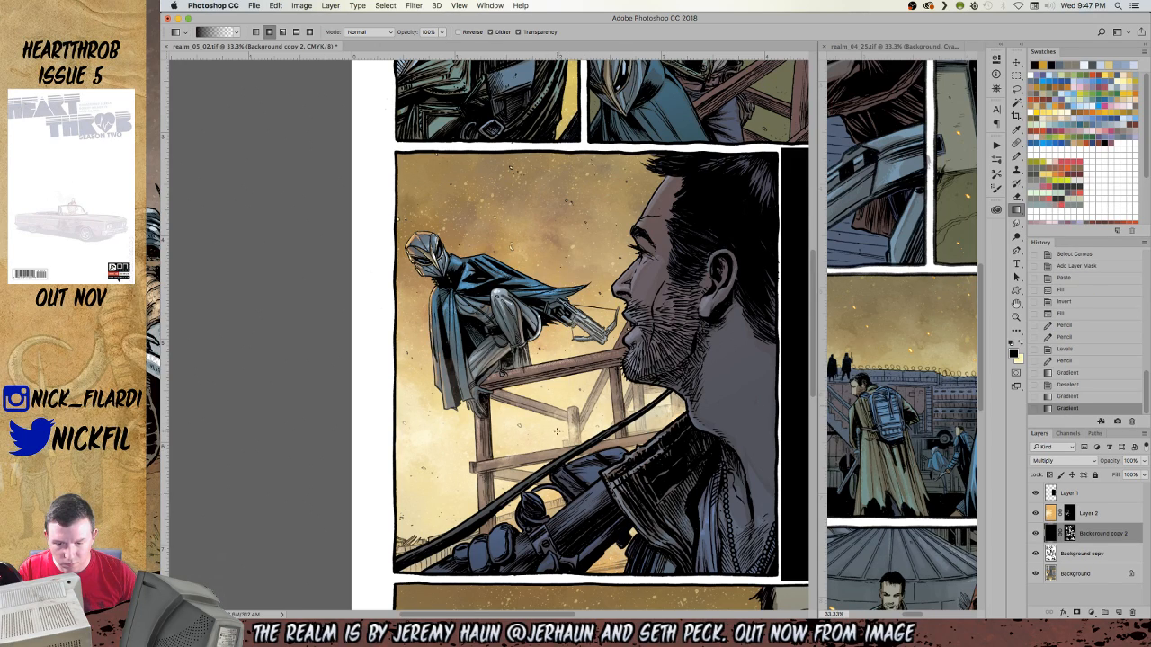
Apply another short gradient on Background copy 2 over the tower beams beside the man's collar.
{"action": "left_click", "coordinate": [1107, 513]}
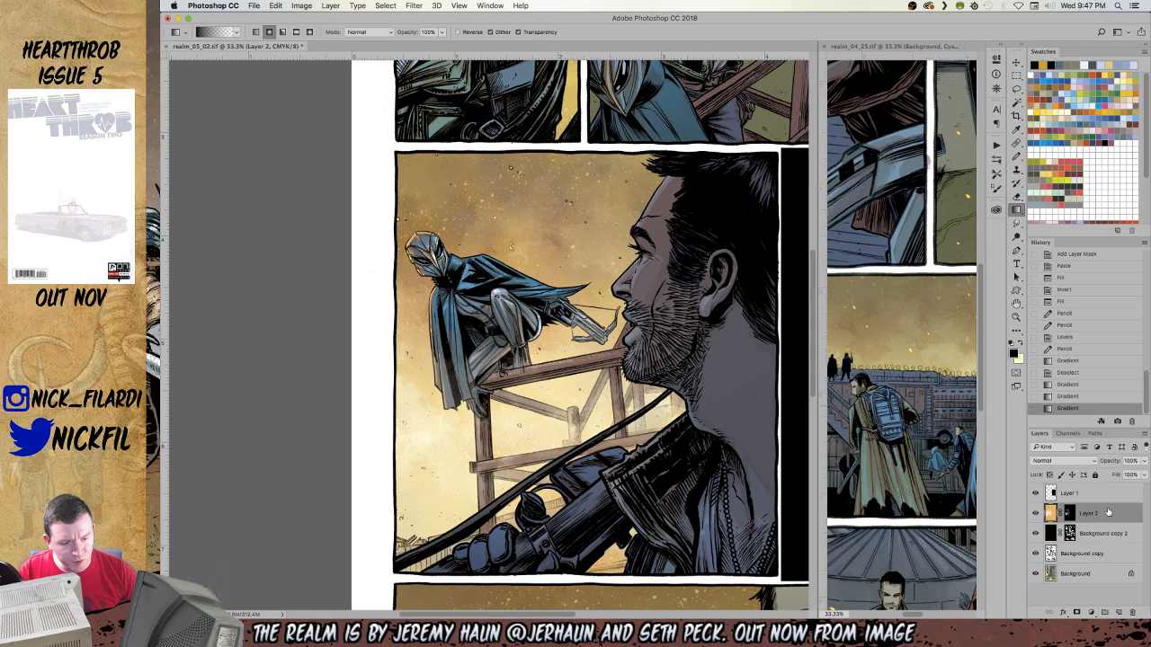
{"action": "left_click", "coordinate": [1063, 460]}
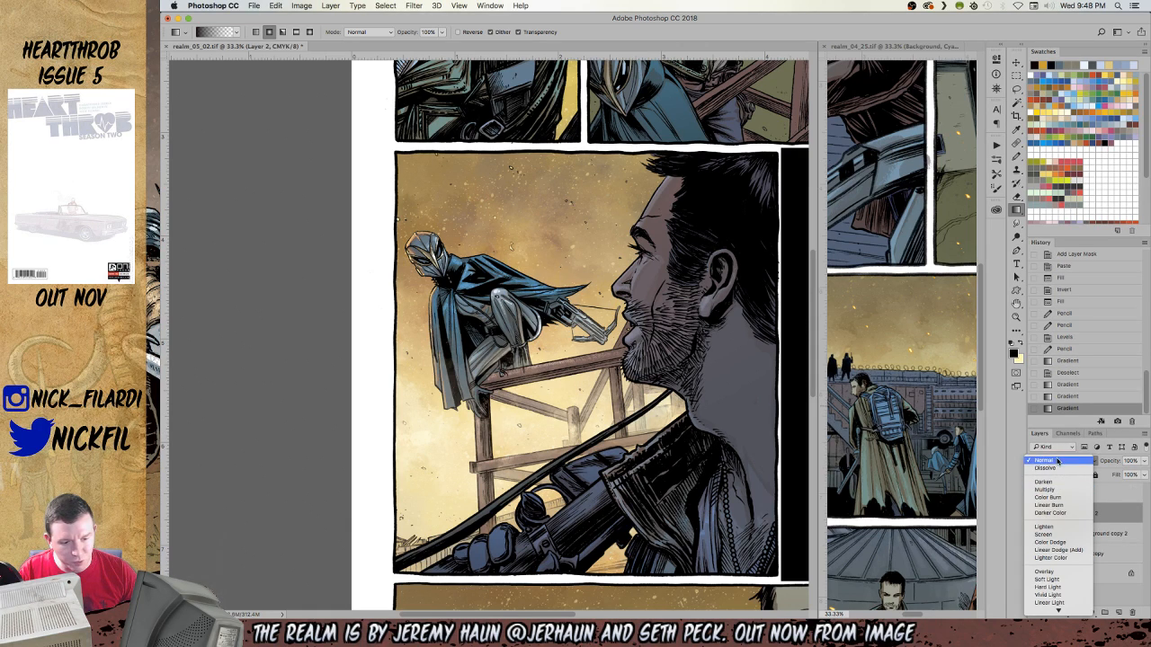
{"action": "left_click", "coordinate": [1048, 460]}
{"action": "left_click", "coordinate": [517, 321], "text": "super"}
{"action": "left_click_drag", "start_coordinate": [605, 399], "coordinate": [558, 372]}
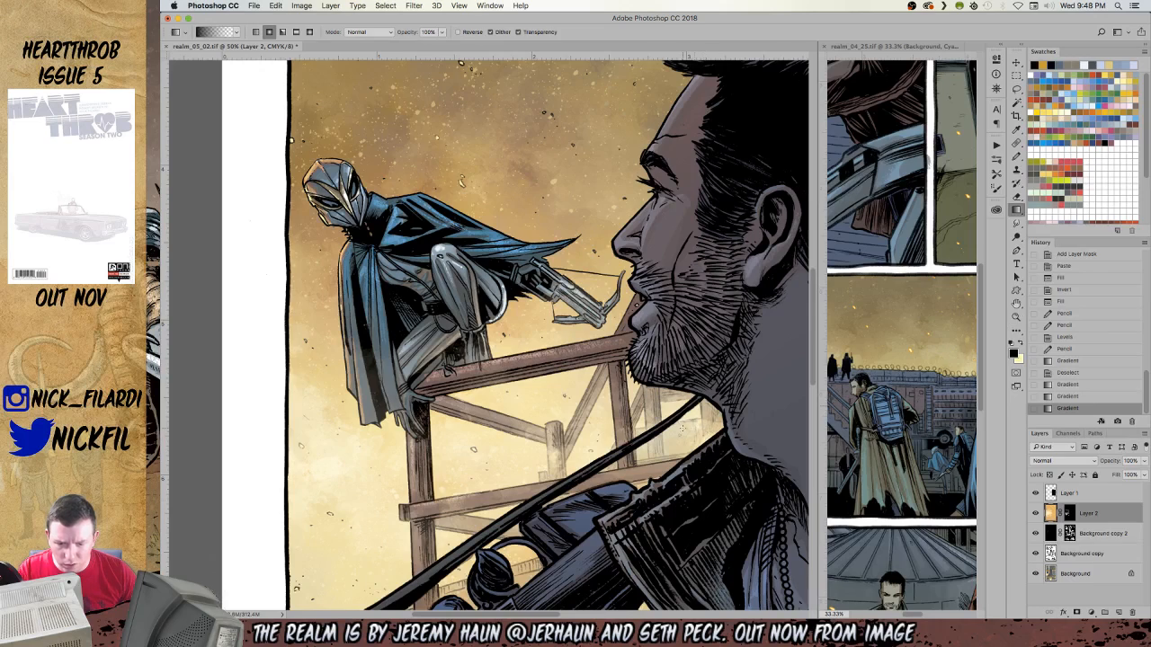
{"action": "left_click_drag", "start_coordinate": [680, 430], "coordinate": [659, 417]}
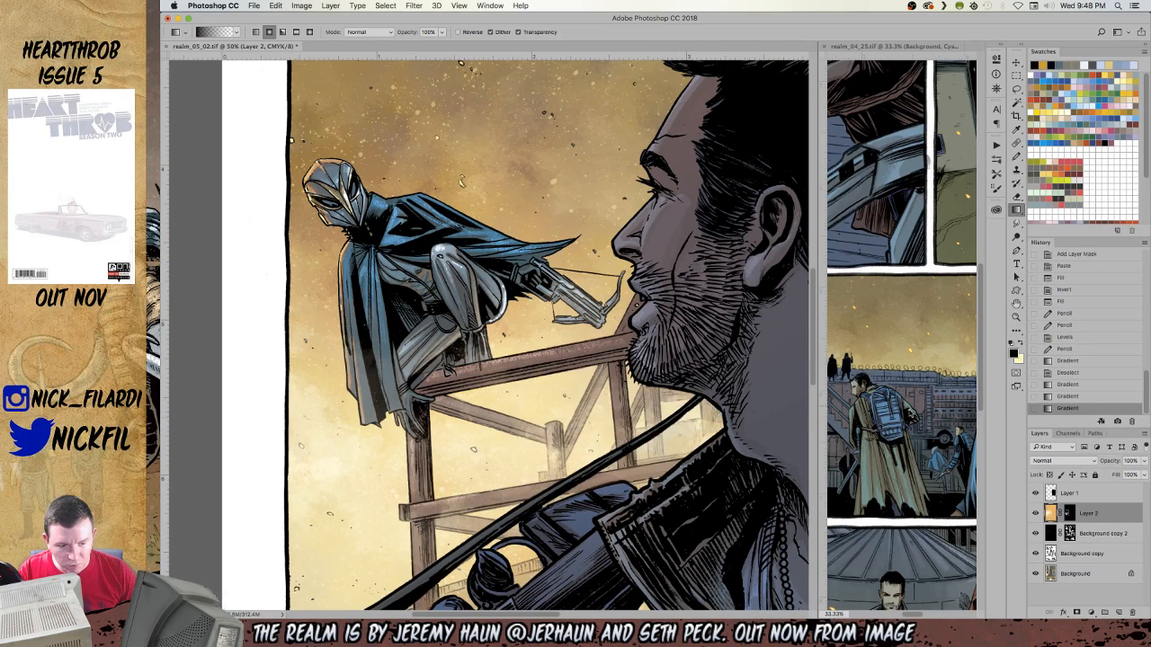
{"action": "left_click", "coordinate": [1049, 533]}
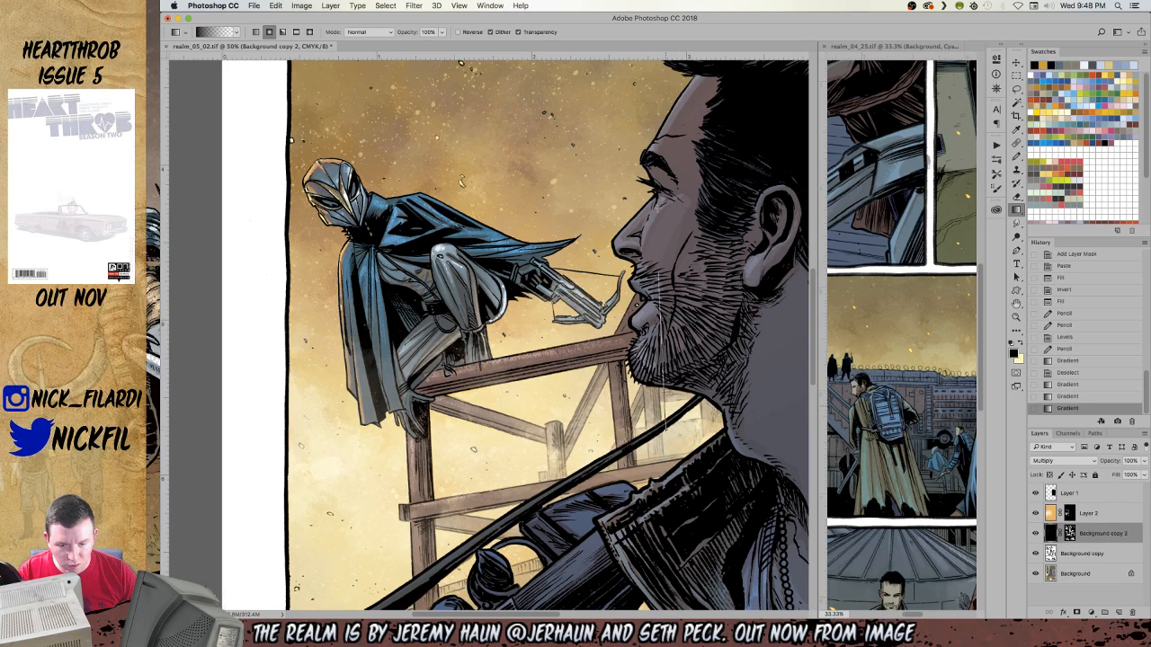
{"action": "left_click_drag", "start_coordinate": [667, 429], "coordinate": [667, 430]}
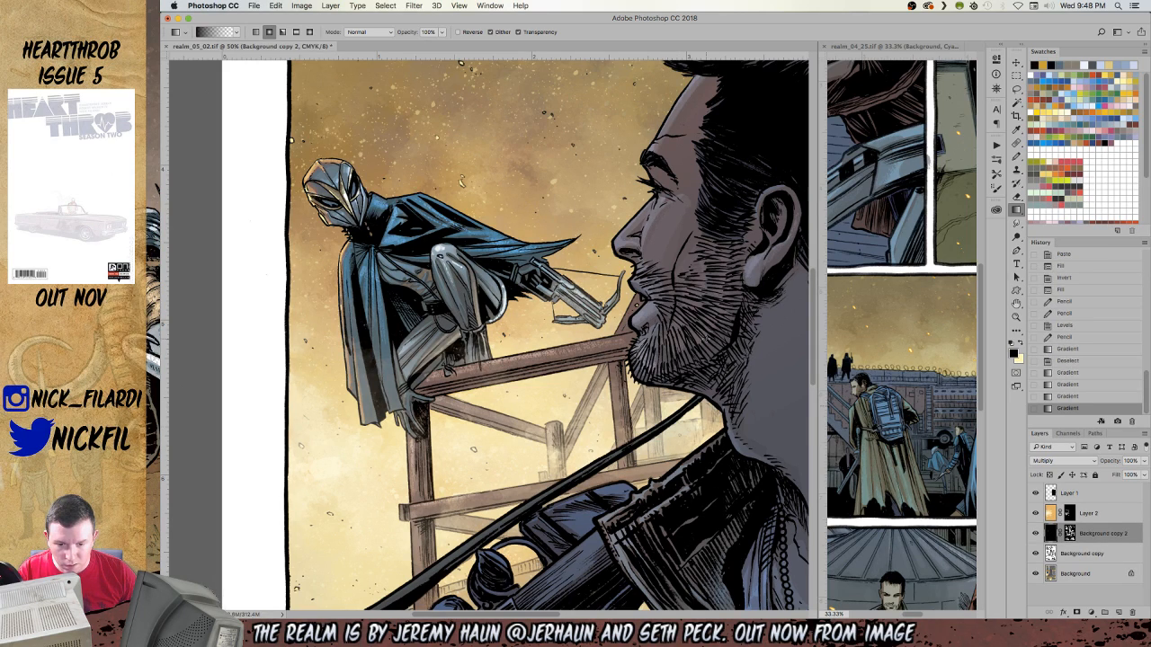
{"action": "left_click_drag", "start_coordinate": [579, 387], "coordinate": [562, 260]}
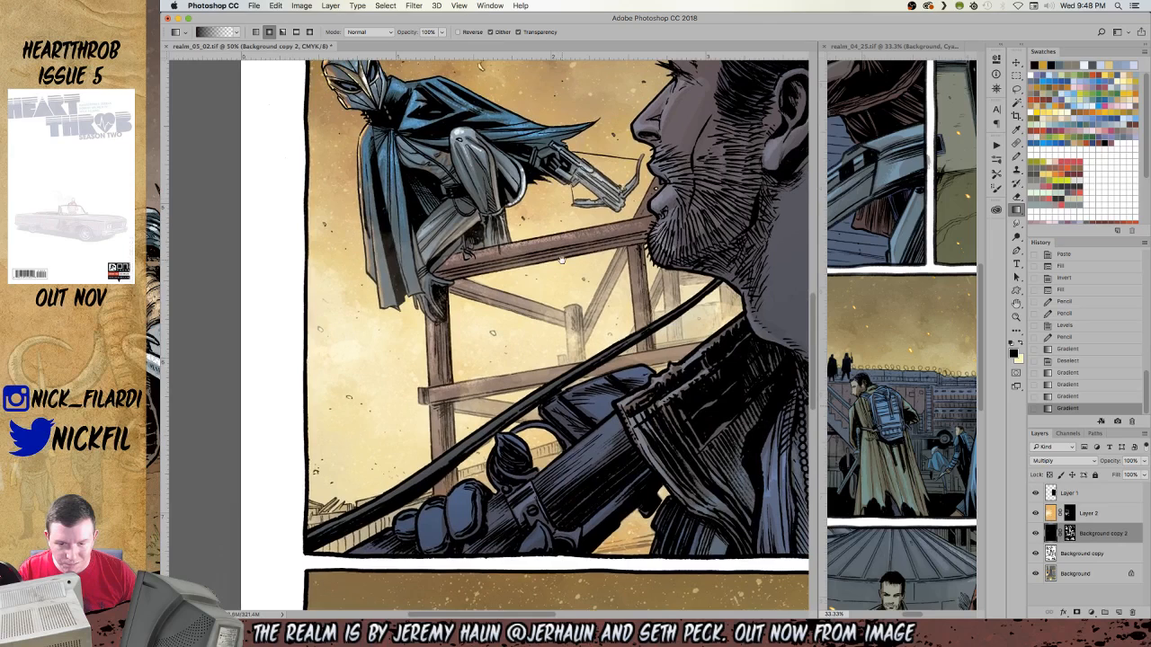
{"action": "left_click", "coordinate": [1102, 509]}
{"action": "key", "text": "z"}
{"action": "left_click", "coordinate": [387, 262], "text": "alt"}
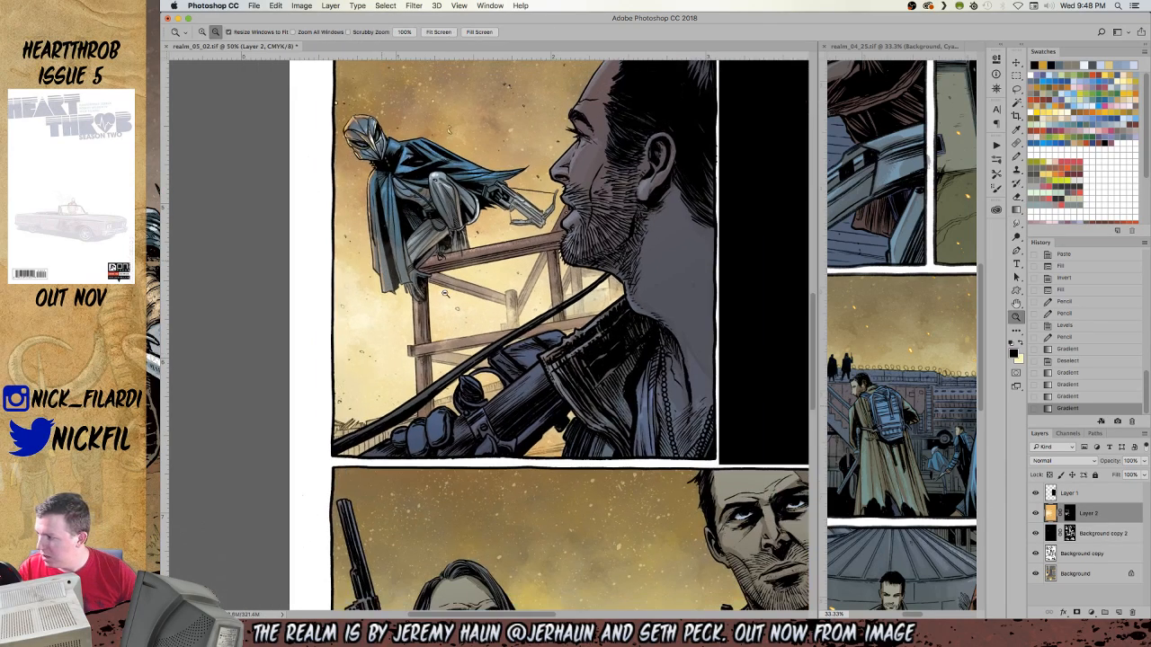
{"action": "left_click_drag", "start_coordinate": [504, 277], "coordinate": [525, 359]}
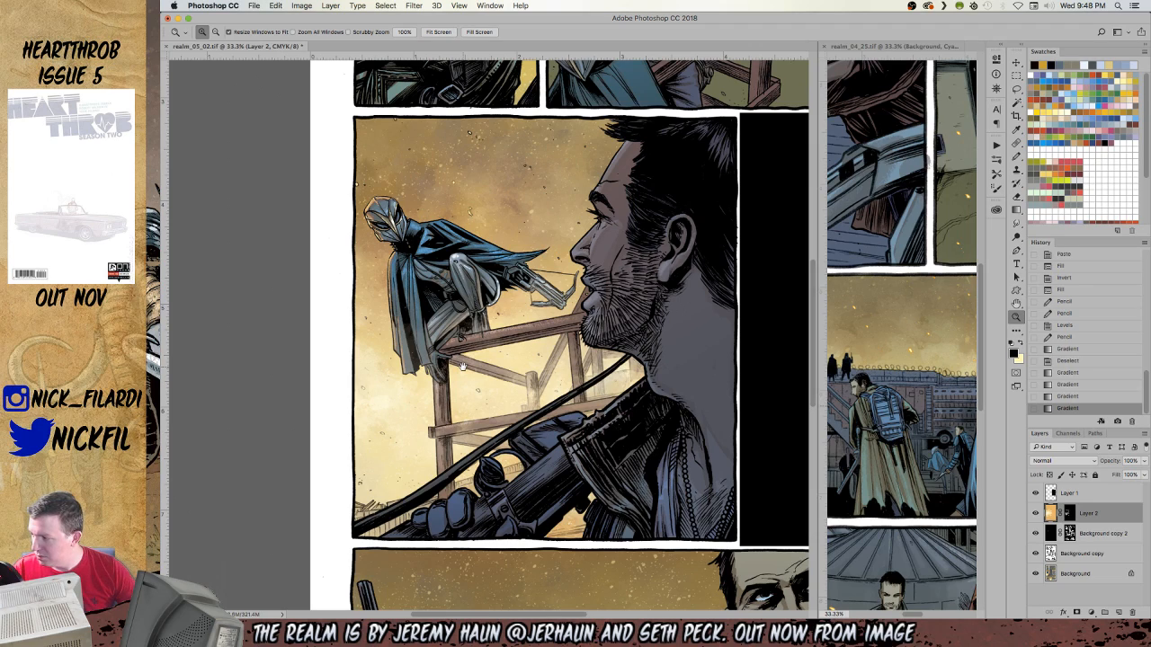
{"action": "key", "text": "super+l"}
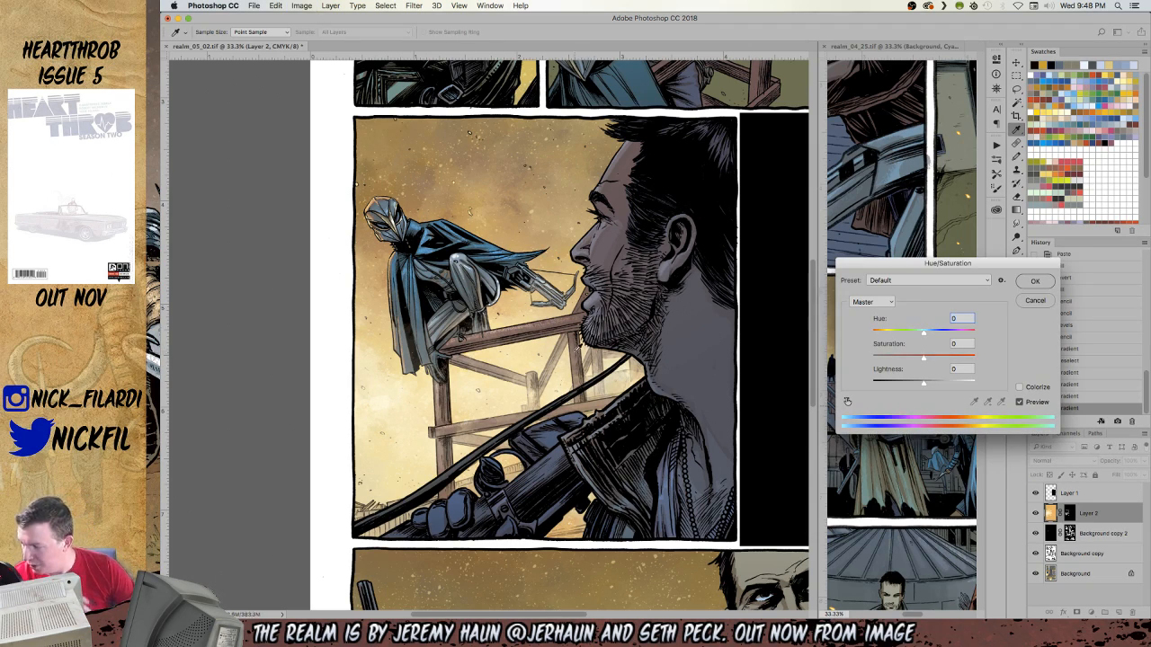
{"action": "left_click_drag", "start_coordinate": [977, 267], "coordinate": [642, 253]}
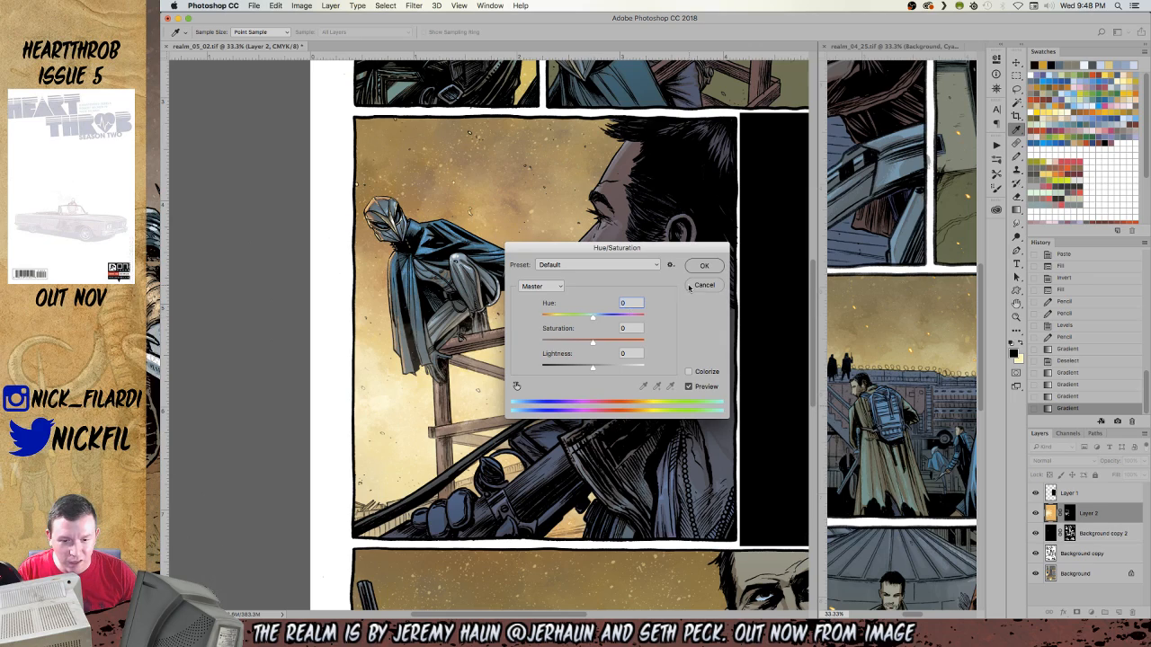
{"action": "key", "text": "Escape"}
With Background copy hidden, colour the line art of the embers in the upper sky orange on Background copy 2 with the Pencil.
{"action": "mouse_move", "coordinate": [1100, 532]}
{"action": "left_mouse_down"}
{"action": "mouse_move", "coordinate": [1117, 606]}
{"action": "mouse_move", "coordinate": [1131, 612]}
{"action": "mouse_move", "coordinate": [1098, 533]}
{"action": "left_mouse_up"}
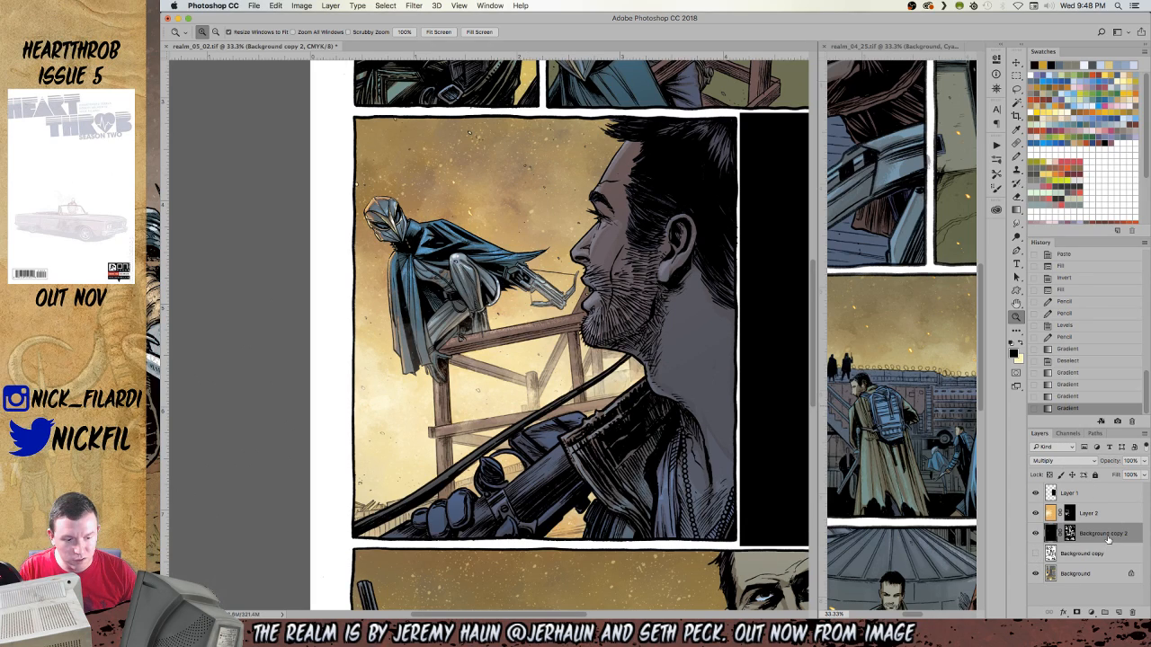
{"action": "left_click", "coordinate": [1054, 108]}
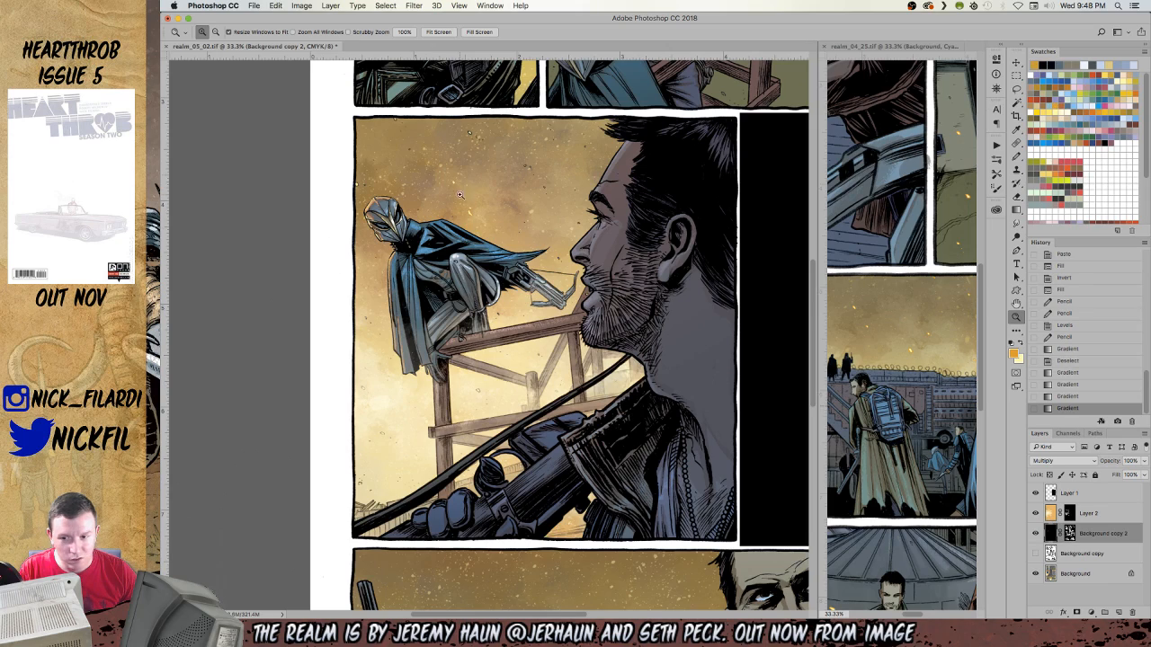
{"action": "key", "text": "b"}
{"action": "left_click", "coordinate": [448, 182]}
{"action": "left_click", "coordinate": [415, 152]}
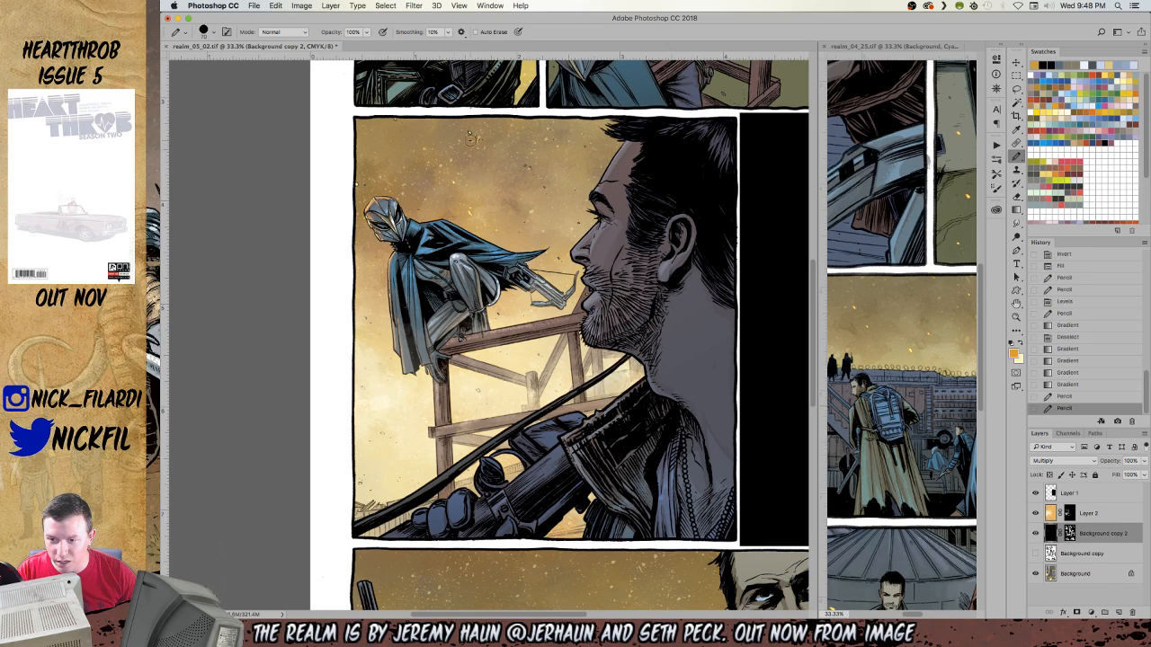
{"action": "left_click", "coordinate": [481, 140]}
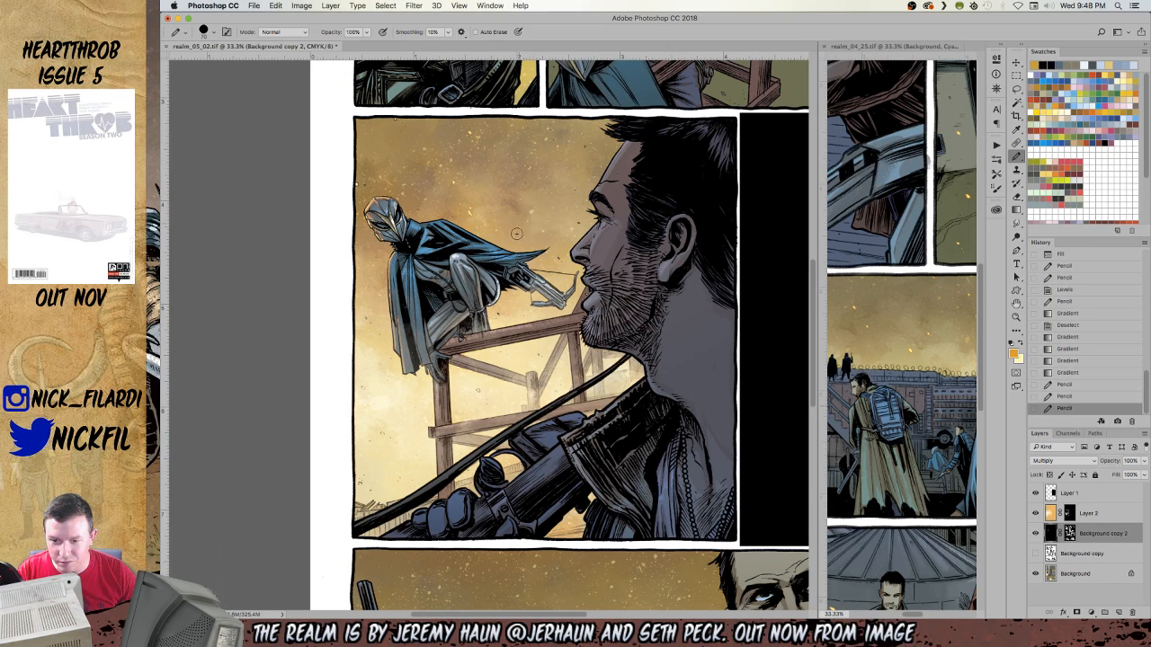
{"action": "left_click", "coordinate": [493, 185]}
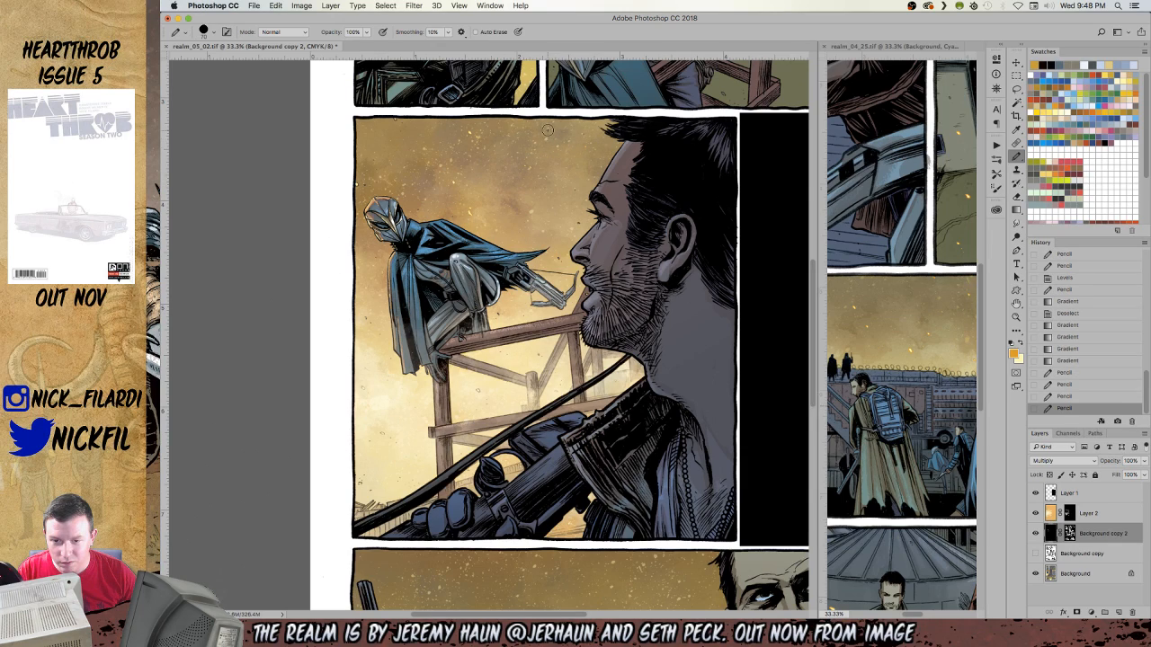
Dab orange over the remaining embers beside the man's face, around the wooden tower and near the panel's lower left corner.
{"action": "left_click", "coordinate": [573, 199]}
{"action": "left_click", "coordinate": [575, 224]}
{"action": "left_click", "coordinate": [558, 258]}
{"action": "left_click", "coordinate": [501, 314]}
{"action": "left_click", "coordinate": [522, 314]}
{"action": "left_click", "coordinate": [538, 358]}
{"action": "left_click", "coordinate": [480, 394]}
{"action": "left_click", "coordinate": [551, 392]}
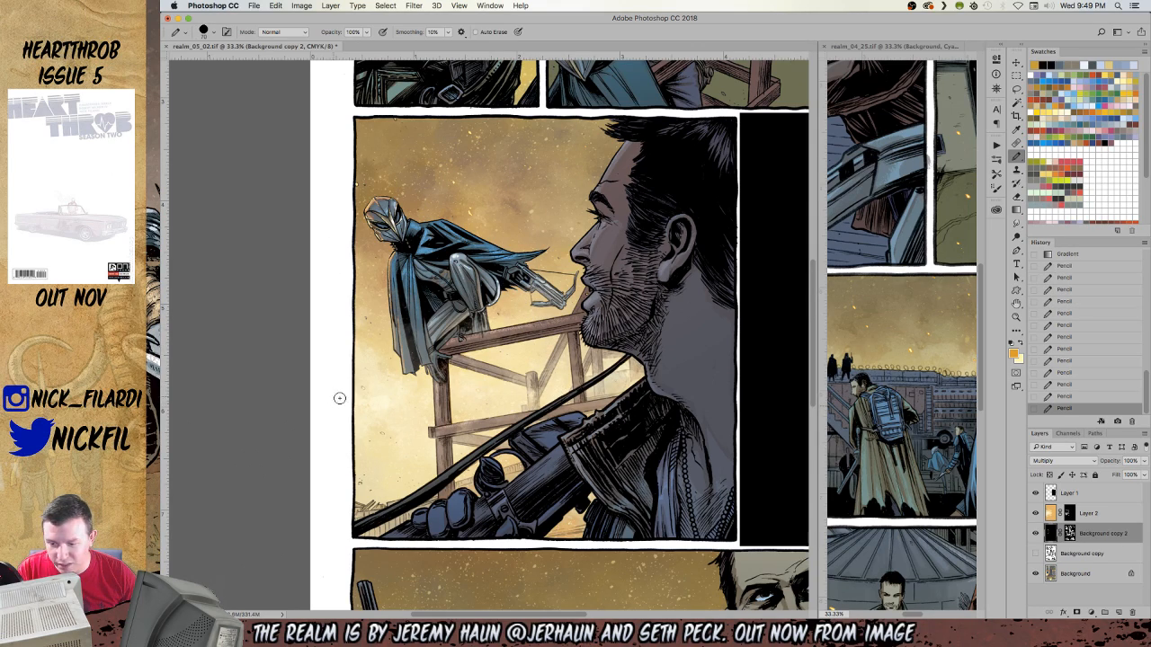
{"action": "left_click", "coordinate": [363, 485]}
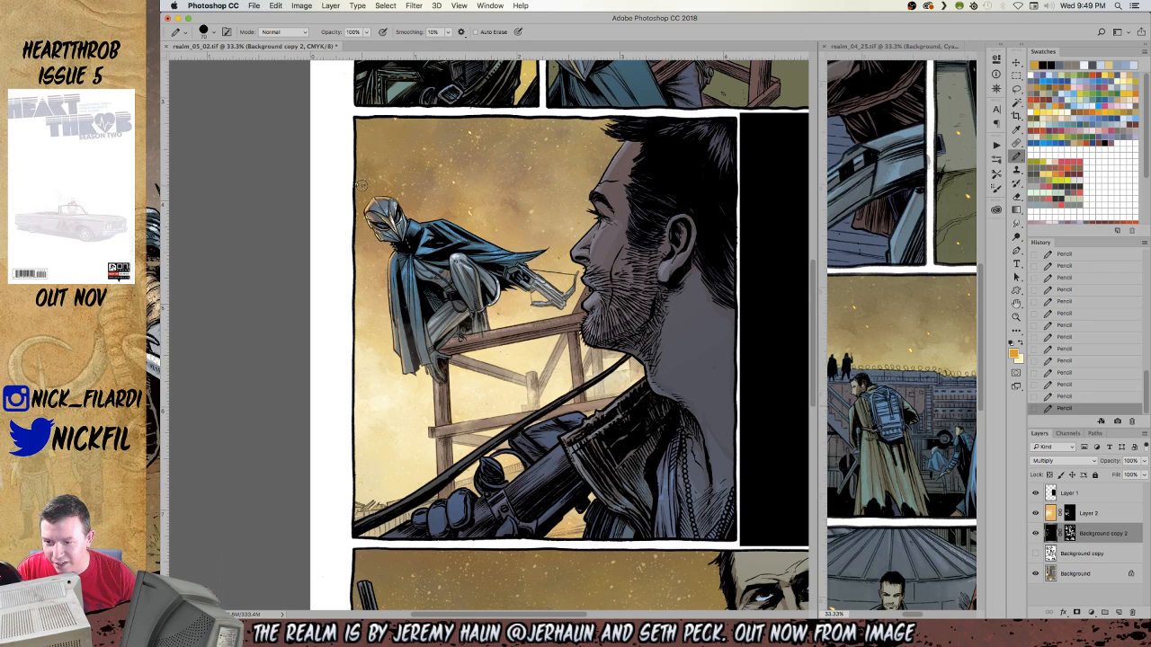
Compare the tower panel with and without the glow on Layer 2.
{"action": "key", "text": "z"}
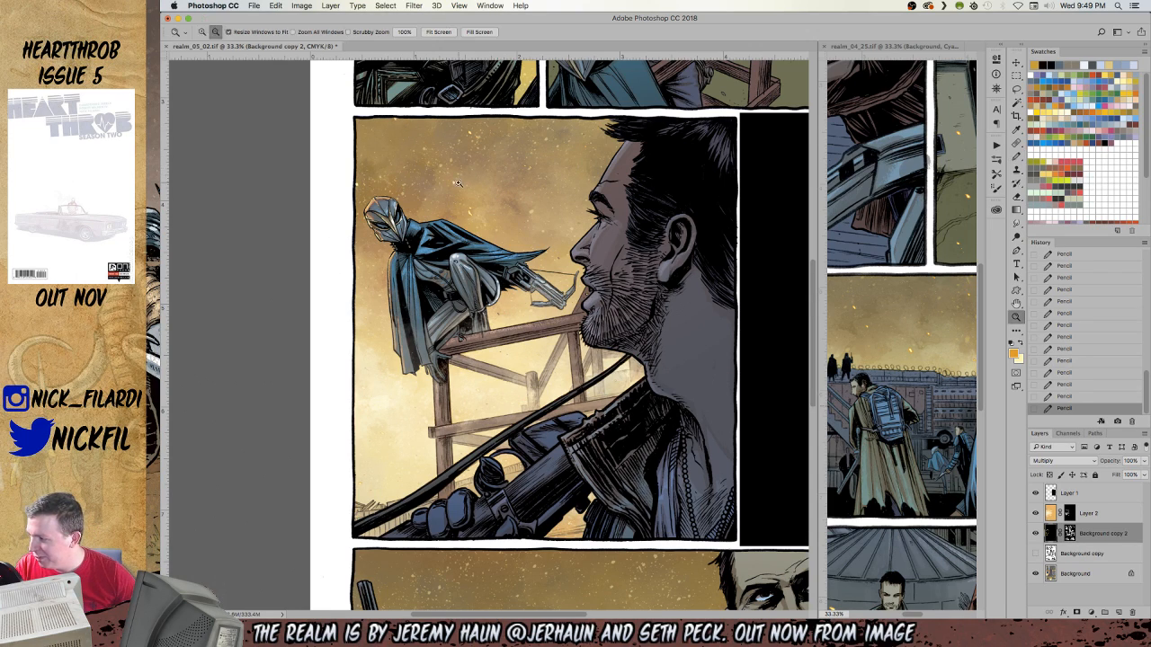
{"action": "left_click", "coordinate": [465, 192], "text": "alt"}
{"action": "left_click_drag", "start_coordinate": [456, 207], "coordinate": [508, 231]}
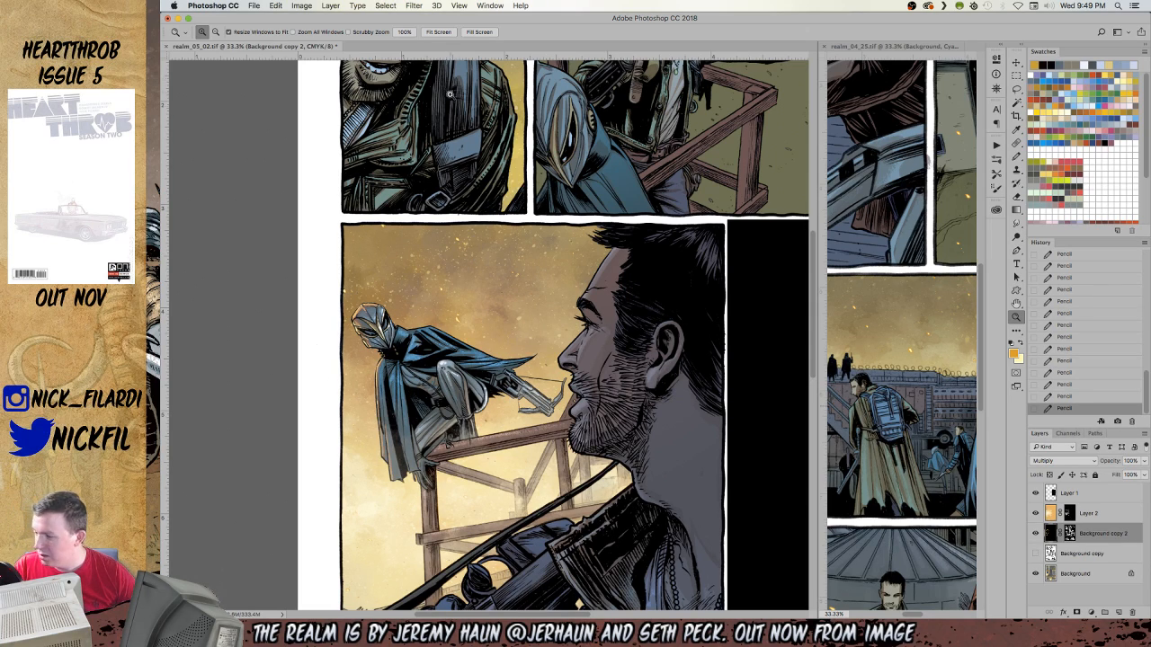
{"action": "left_click", "coordinate": [492, 321], "text": "alt"}
{"action": "left_click_drag", "start_coordinate": [533, 420], "coordinate": [579, 339]}
{"action": "left_click", "coordinate": [1036, 513]}
{"action": "left_click", "coordinate": [1036, 513]}
{"action": "left_click", "coordinate": [1036, 513]}
{"action": "left_click", "coordinate": [1036, 514]}
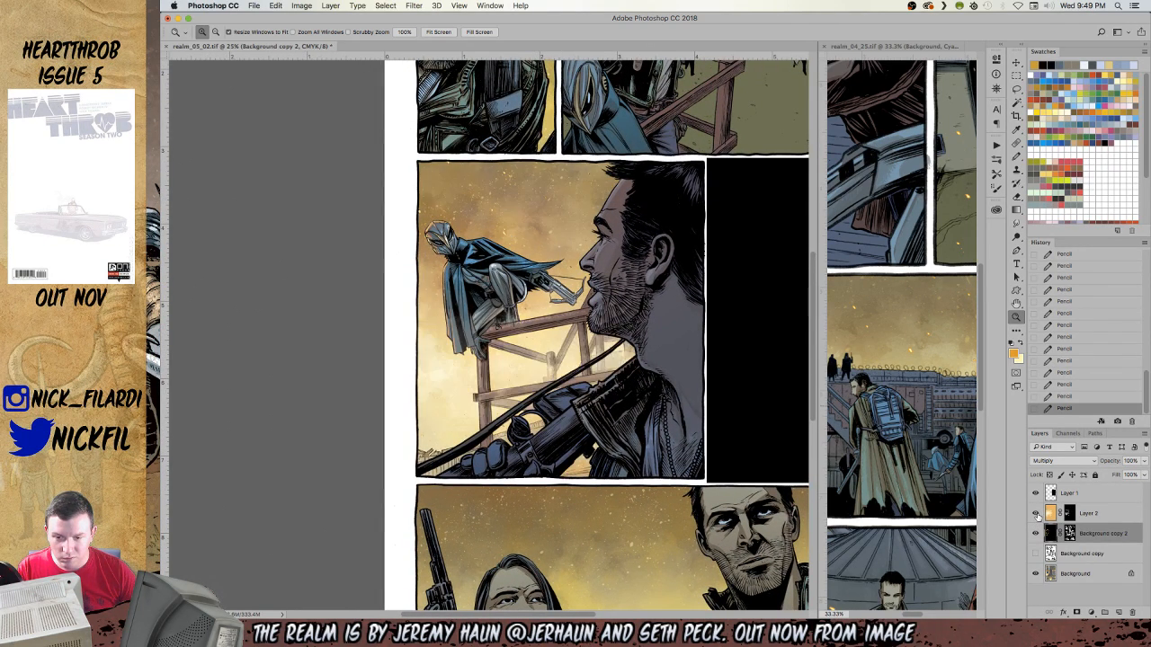
Adjust Layer 2 with Hue/Saturation, setting Saturation to +44 and Lightness to -5.
{"action": "left_click", "coordinate": [1119, 515]}
{"action": "key", "text": "super+u"}
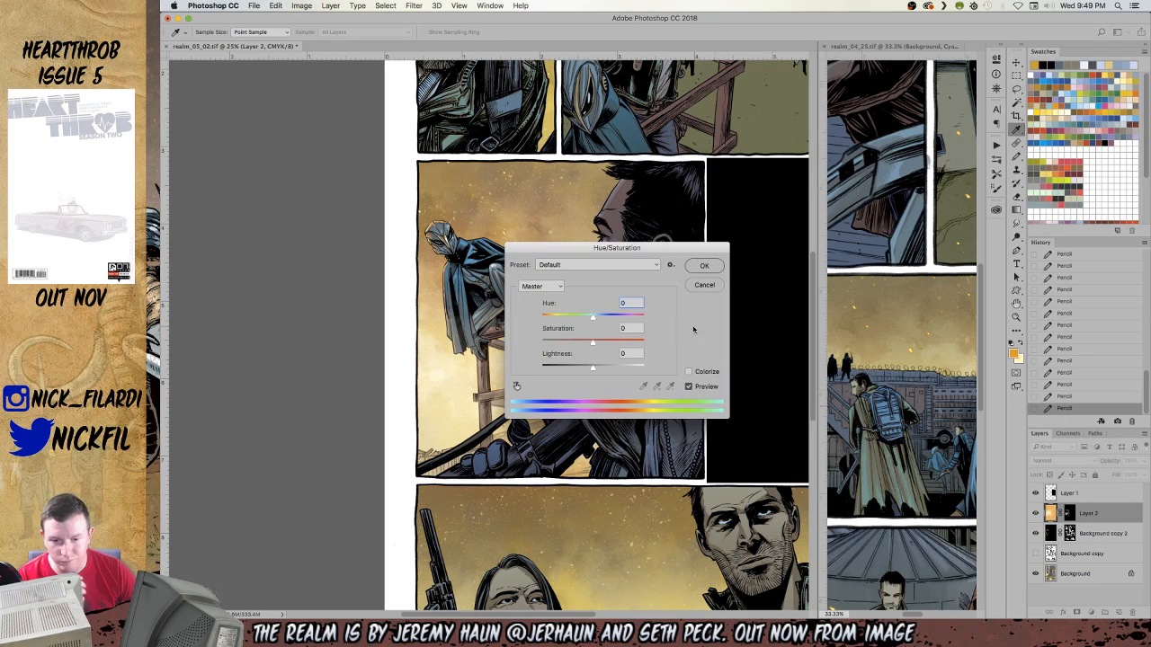
{"action": "left_click_drag", "start_coordinate": [594, 343], "coordinate": [616, 343]}
{"action": "left_click_drag", "start_coordinate": [611, 249], "coordinate": [797, 228]}
{"action": "left_click_drag", "start_coordinate": [779, 347], "coordinate": [776, 348]}
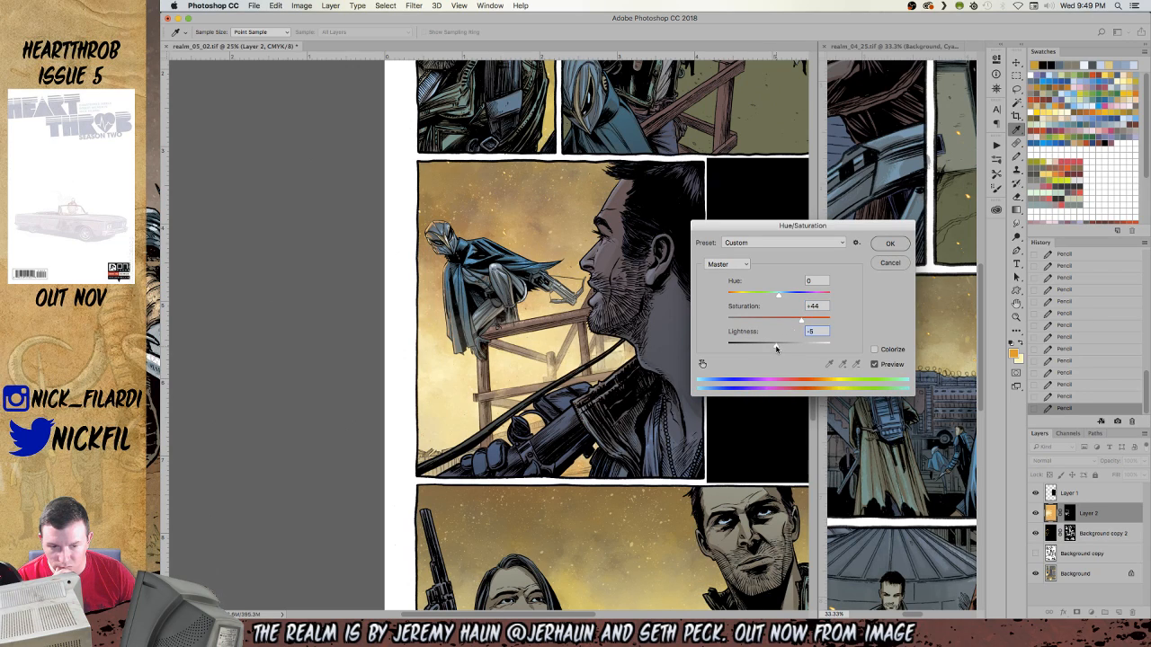
{"action": "left_click", "coordinate": [889, 243]}
Apply Levels to Layer 2 with the black input level at 38 and the white input level at 219.
{"action": "key", "text": "super+l"}
{"action": "left_click_drag", "start_coordinate": [744, 274], "coordinate": [763, 275]}
{"action": "mouse_move", "coordinate": [874, 276]}
{"action": "left_mouse_down"}
{"action": "mouse_move", "coordinate": [843, 276]}
{"action": "mouse_move", "coordinate": [855, 275]}
{"action": "left_mouse_up"}
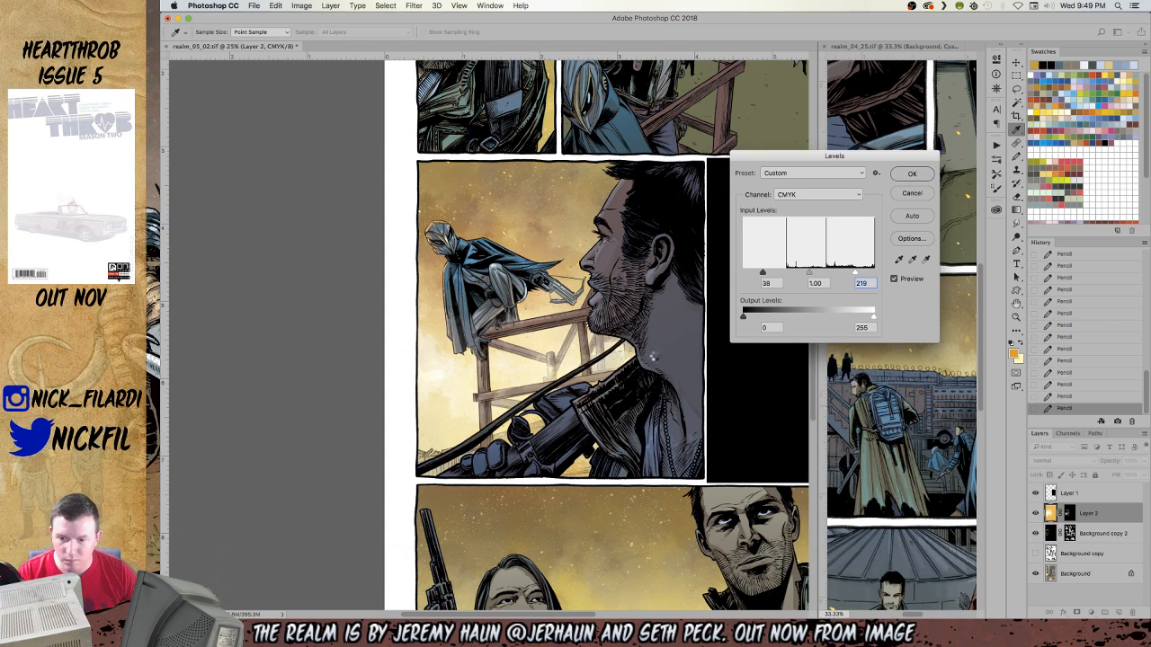
{"action": "left_click", "coordinate": [910, 174]}
Check Background copy 2 by hiding and reshowing it, make a Magic Wand selection in the bottom panel's sky, and hide the selection edges.
{"action": "left_click", "coordinate": [501, 290]}
{"action": "left_click_drag", "start_coordinate": [599, 402], "coordinate": [553, 370]}
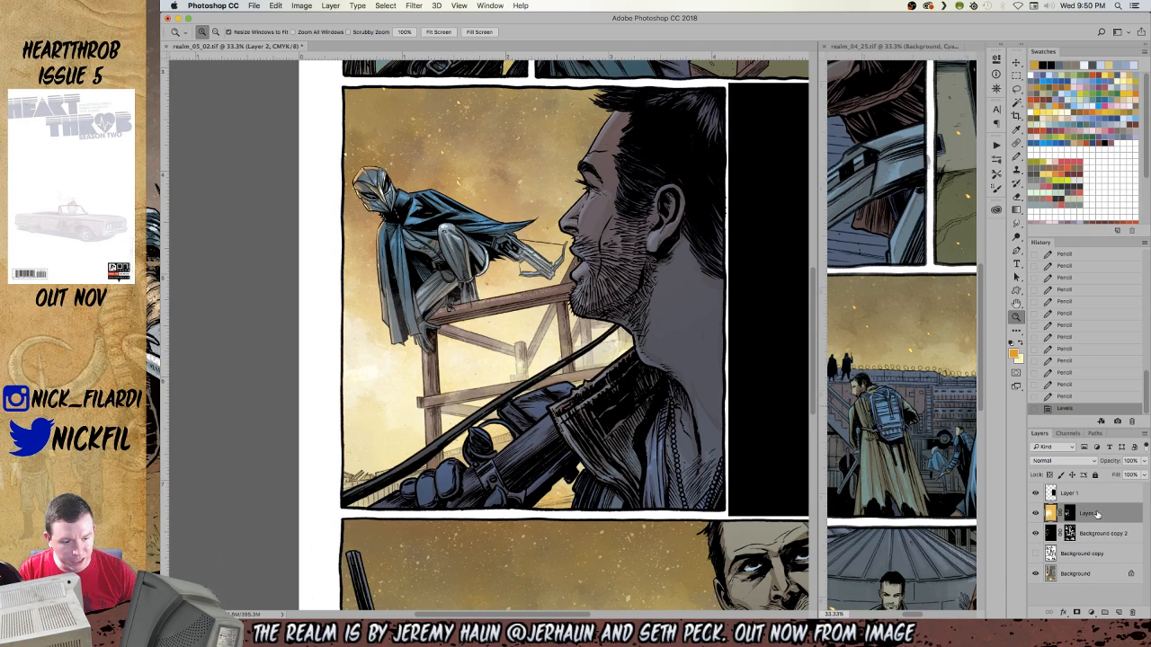
{"action": "left_click", "coordinate": [1052, 538]}
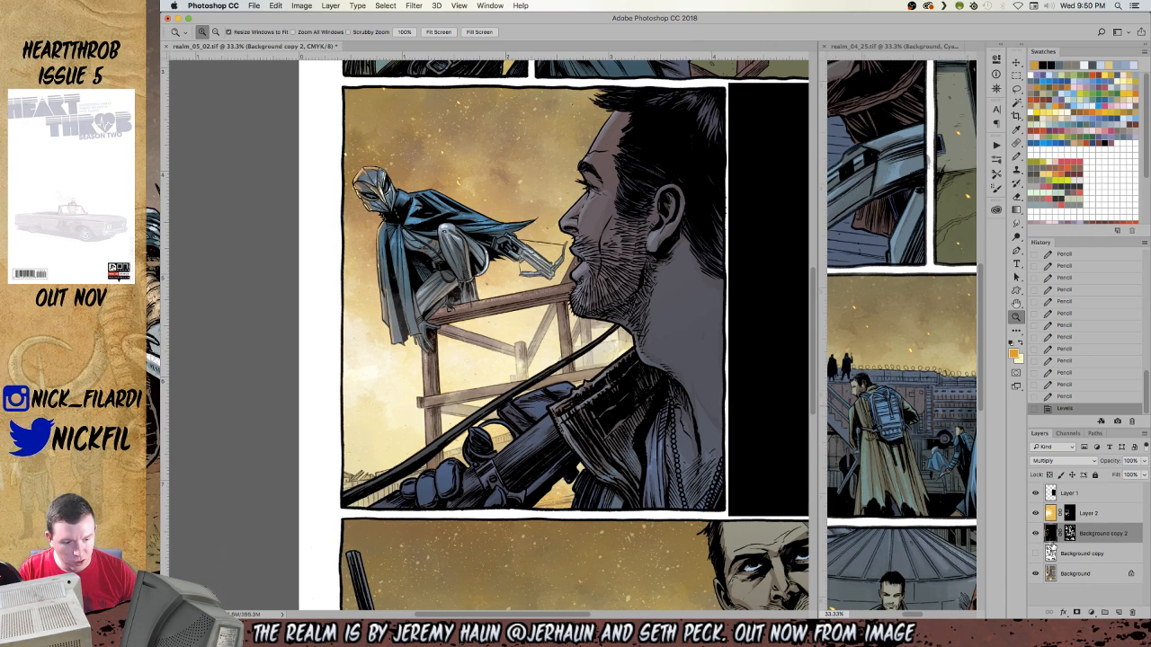
{"action": "left_click", "coordinate": [1035, 535]}
{"action": "left_click", "coordinate": [1035, 535]}
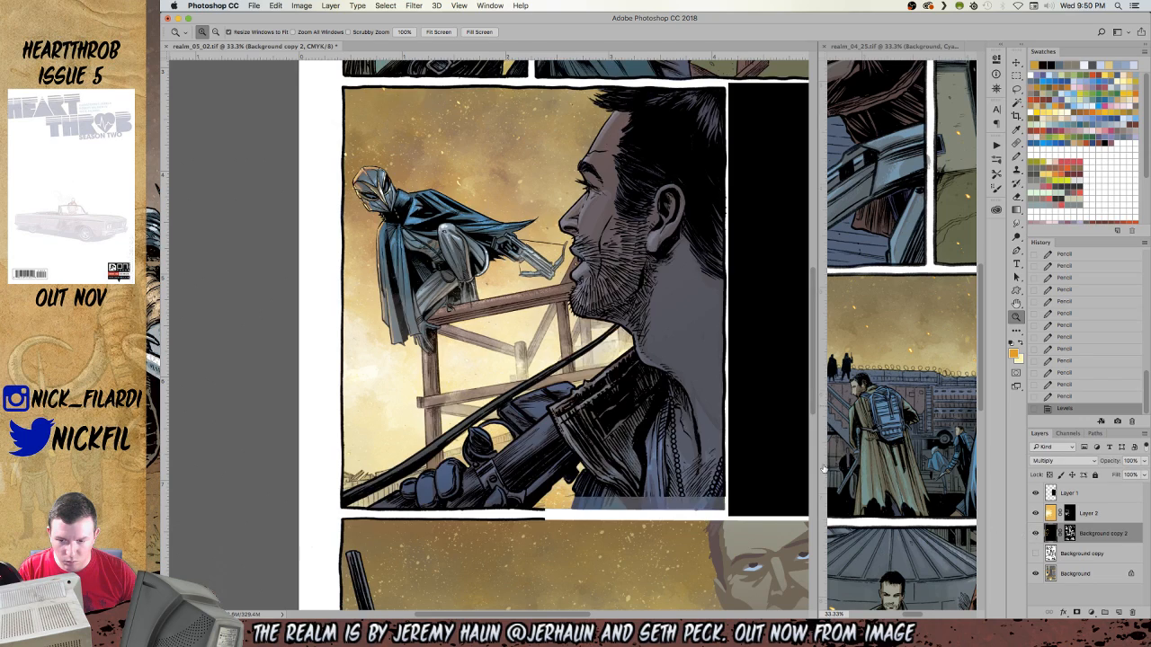
{"action": "key", "text": "w"}
{"action": "left_click", "coordinate": [613, 540]}
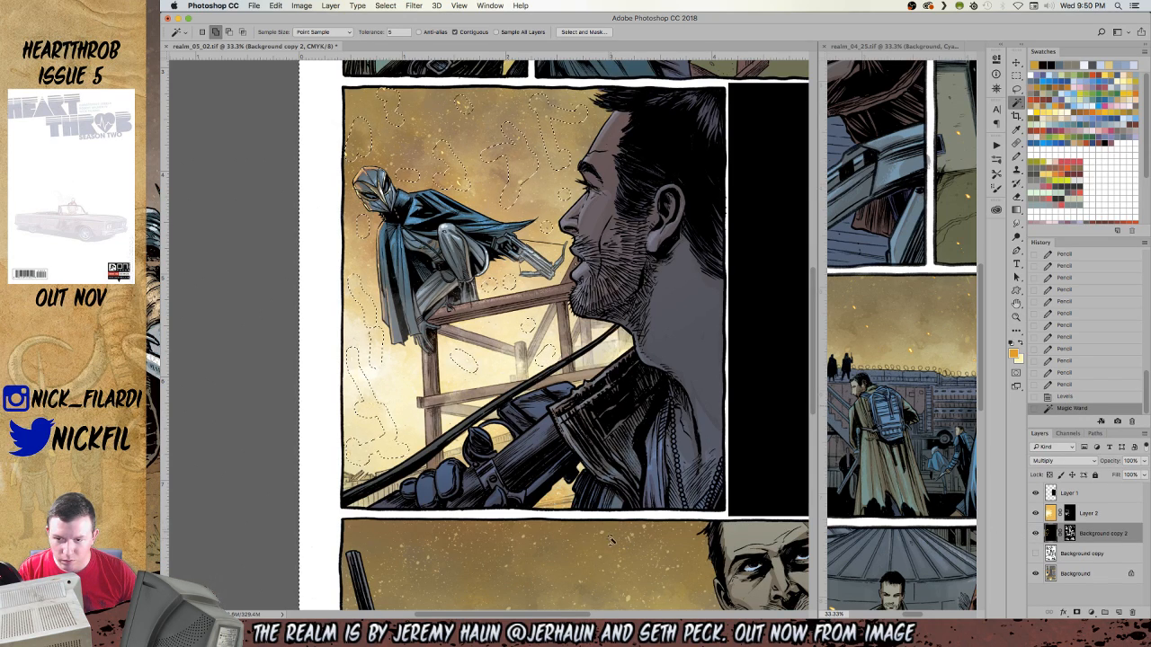
{"action": "key", "text": "super+h"}
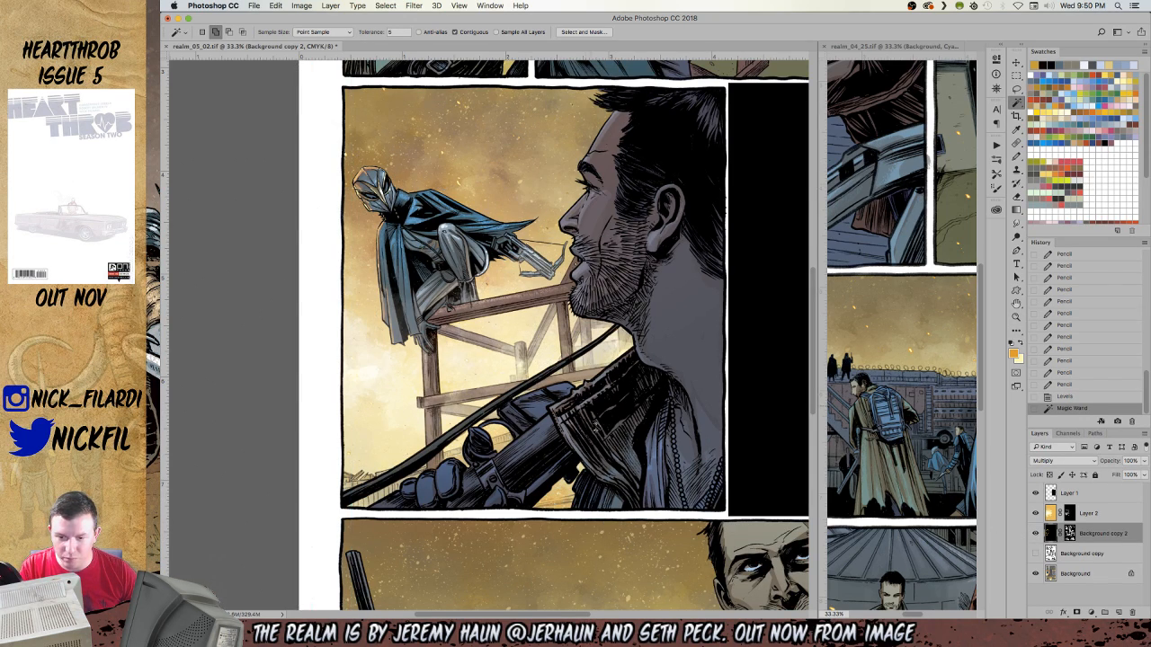
Set the Pencil's foreground colour to dark red, C 50, M 100, Y 100, K 0, for the tower's line art.
{"action": "key", "text": "z"}
{"action": "left_click", "coordinate": [390, 372]}
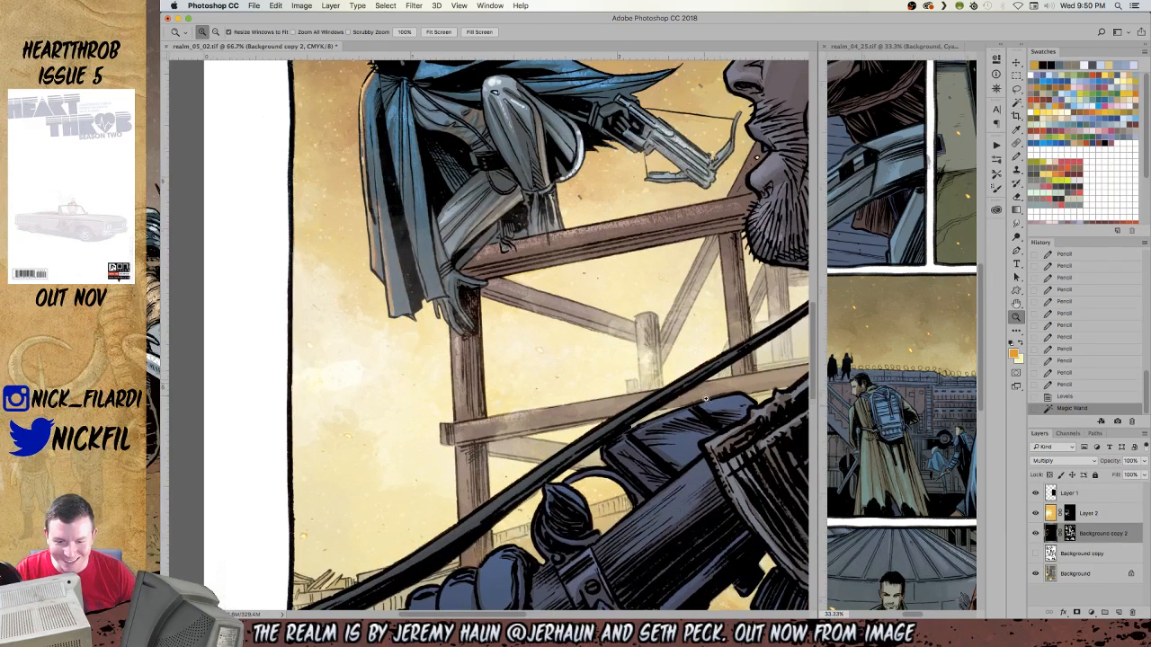
{"action": "key", "text": "b"}
{"action": "left_click", "coordinate": [1107, 69]}
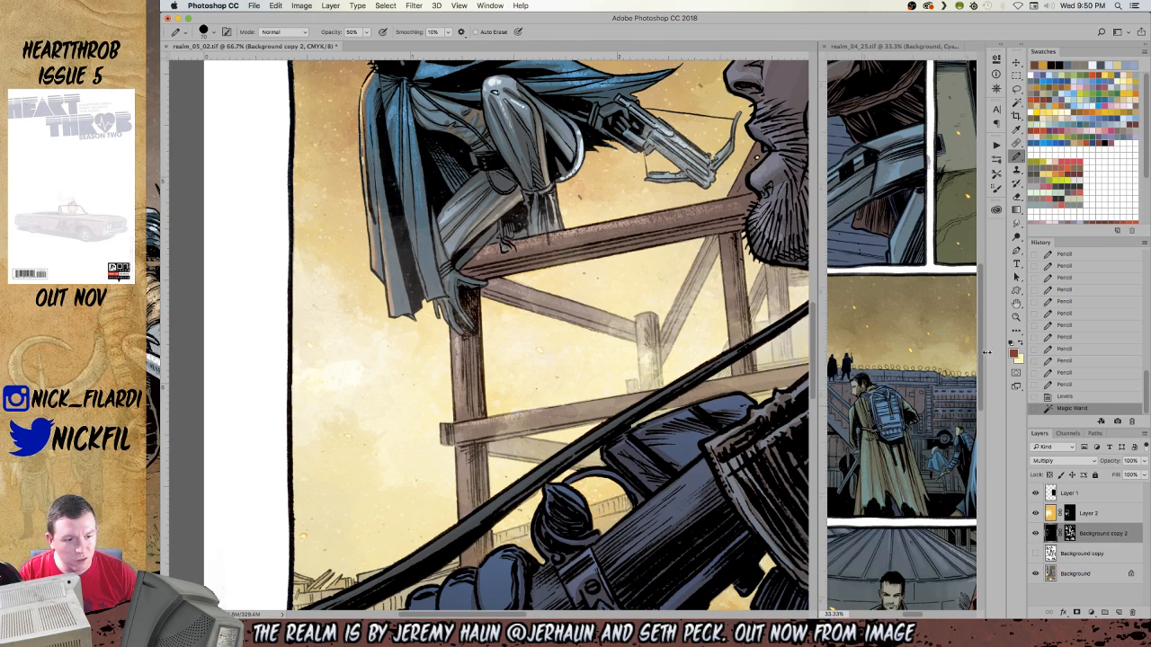
{"action": "left_click", "coordinate": [1016, 356]}
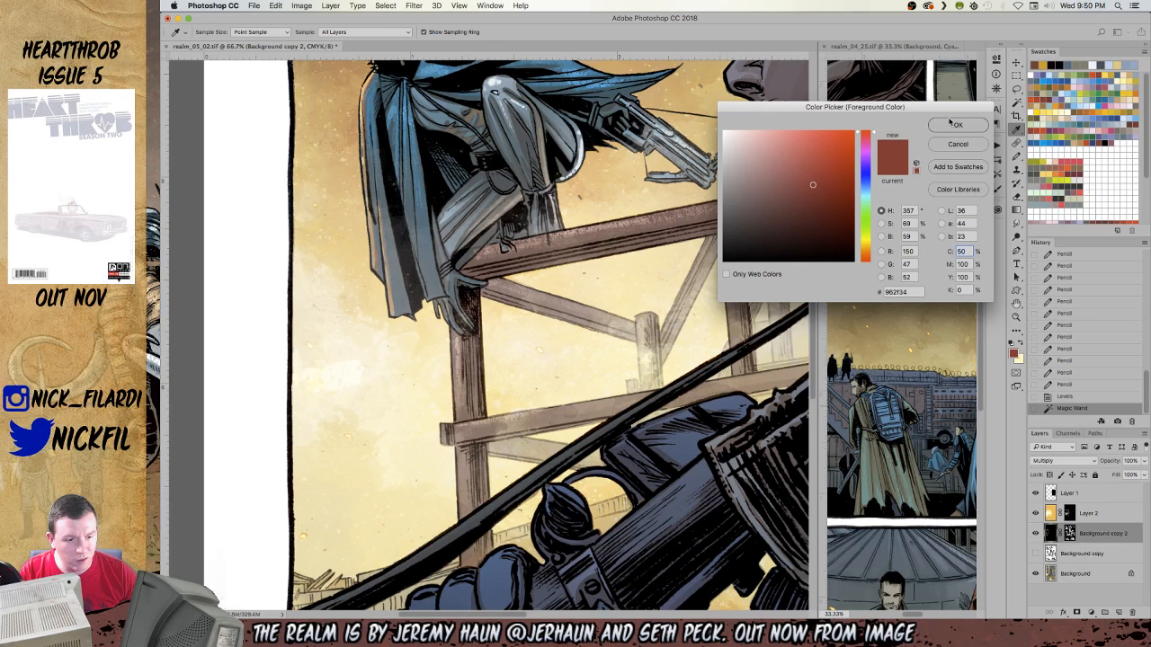
{"action": "left_click", "coordinate": [953, 125]}
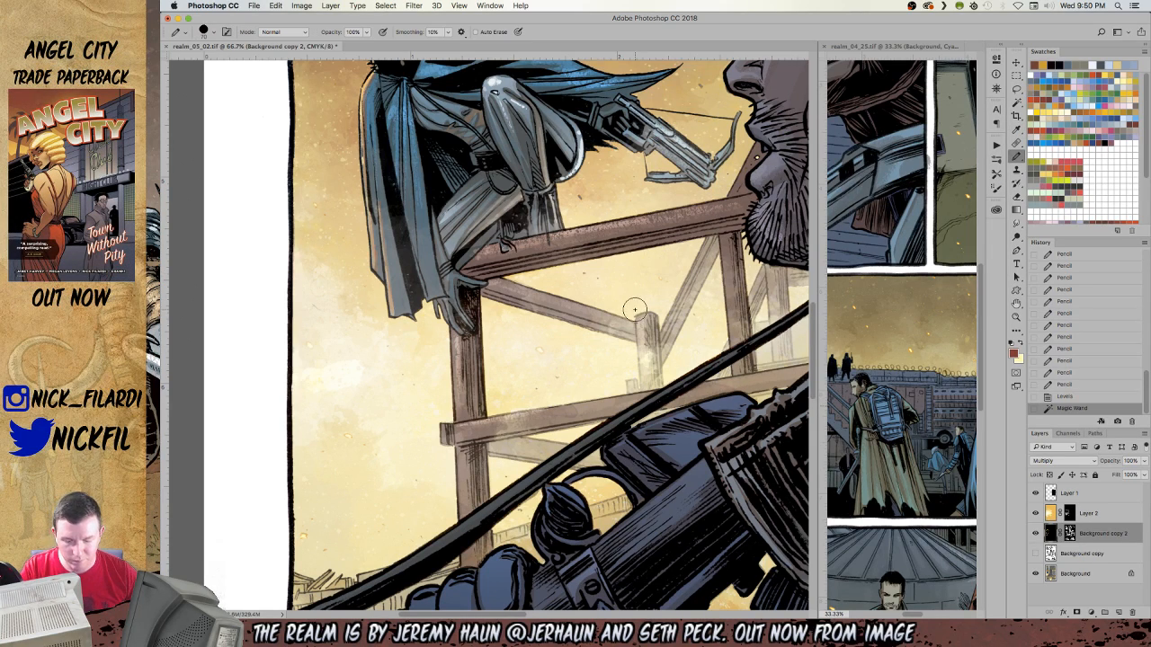
Enlarge the Pencil and recolour the line art of the tower's short distant post dark red on Background copy 2.
{"action": "key", "text": "]"}
{"action": "key", "text": "]"}
{"action": "key", "text": "]"}
{"action": "key", "text": "]"}
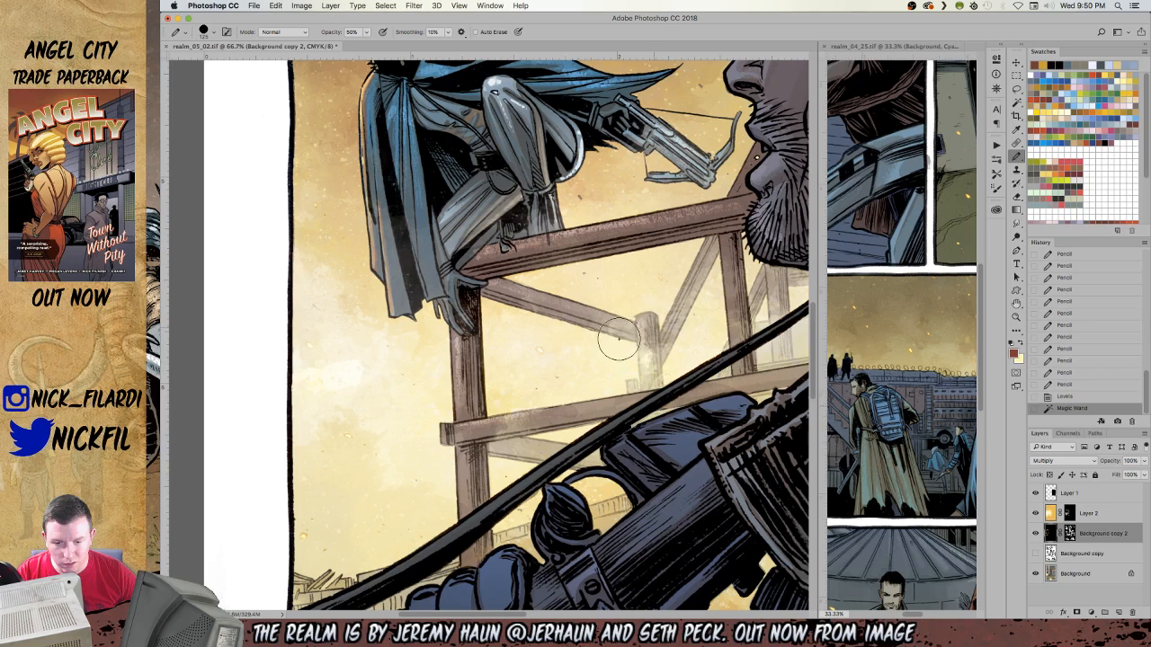
{"action": "mouse_move", "coordinate": [651, 325]}
{"action": "left_mouse_down"}
{"action": "mouse_move", "coordinate": [695, 261]}
{"action": "mouse_move", "coordinate": [664, 365]}
{"action": "left_mouse_up"}
{"action": "mouse_move", "coordinate": [591, 411]}
{"action": "left_mouse_down"}
{"action": "mouse_move", "coordinate": [587, 260]}
{"action": "mouse_move", "coordinate": [499, 360]}
{"action": "left_mouse_up"}
Check the recoloured tower against the whole page and save realm_05_02.tif.
{"action": "key", "text": "z"}
{"action": "left_click", "coordinate": [478, 234], "text": "alt"}
{"action": "left_click", "coordinate": [479, 235], "text": "alt"}
{"action": "left_click", "coordinate": [478, 235], "text": "alt"}
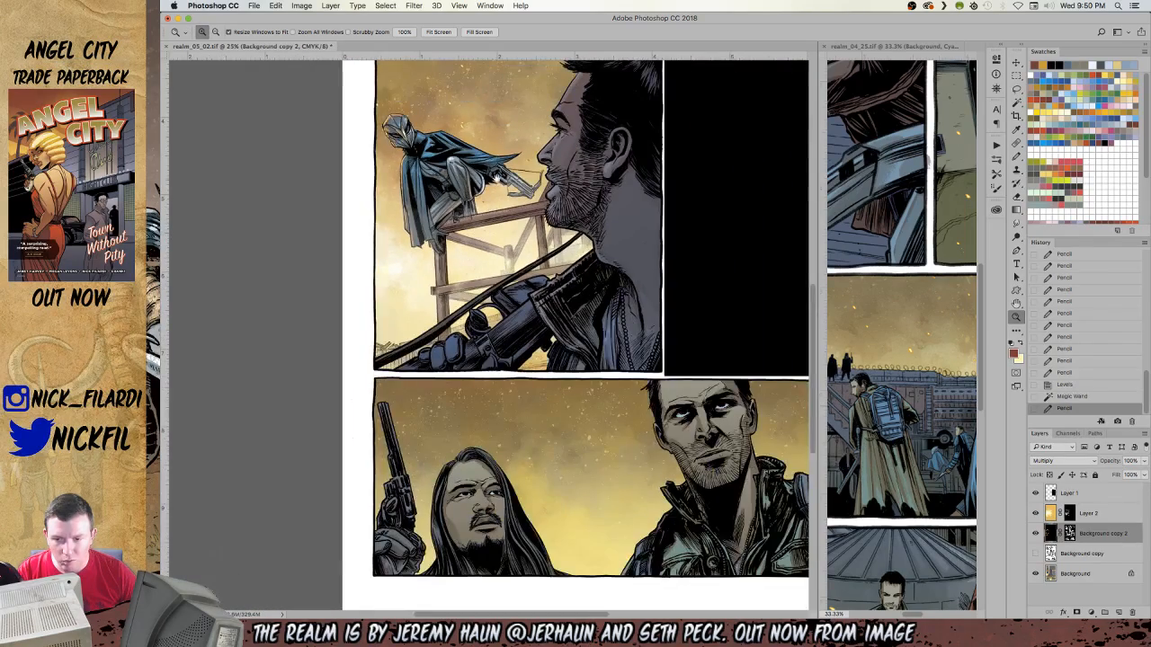
{"action": "left_click_drag", "start_coordinate": [496, 178], "coordinate": [483, 346]}
{"action": "left_click", "coordinate": [473, 401], "text": "alt"}
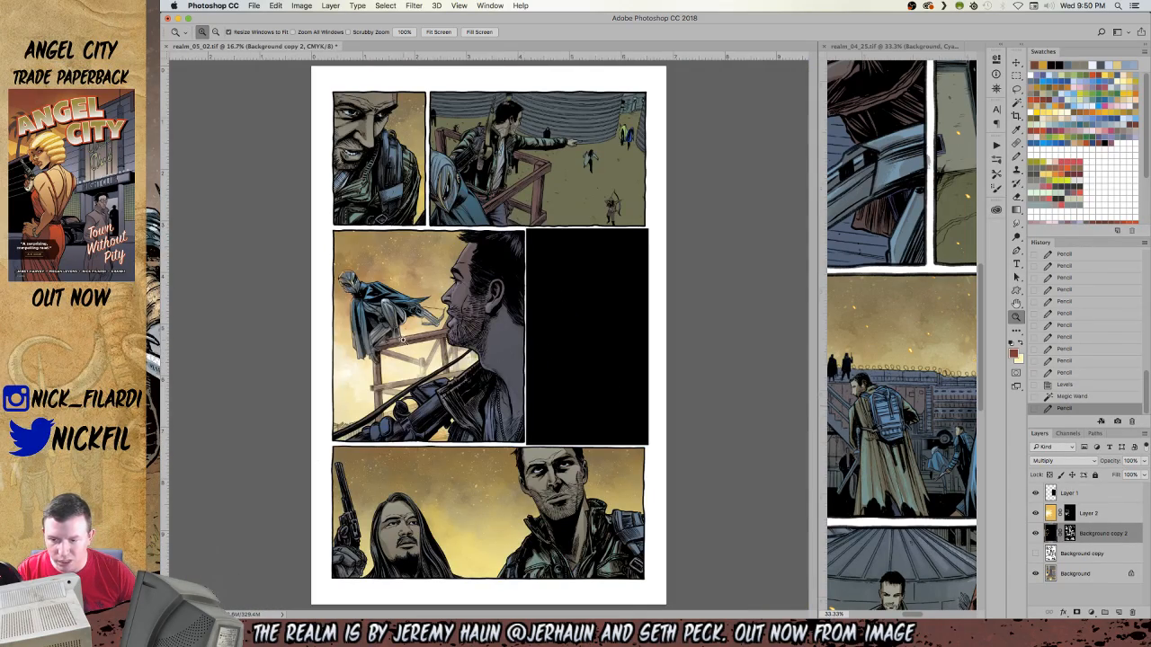
{"action": "key", "text": "super+s"}
{"action": "left_click", "coordinate": [413, 268]}
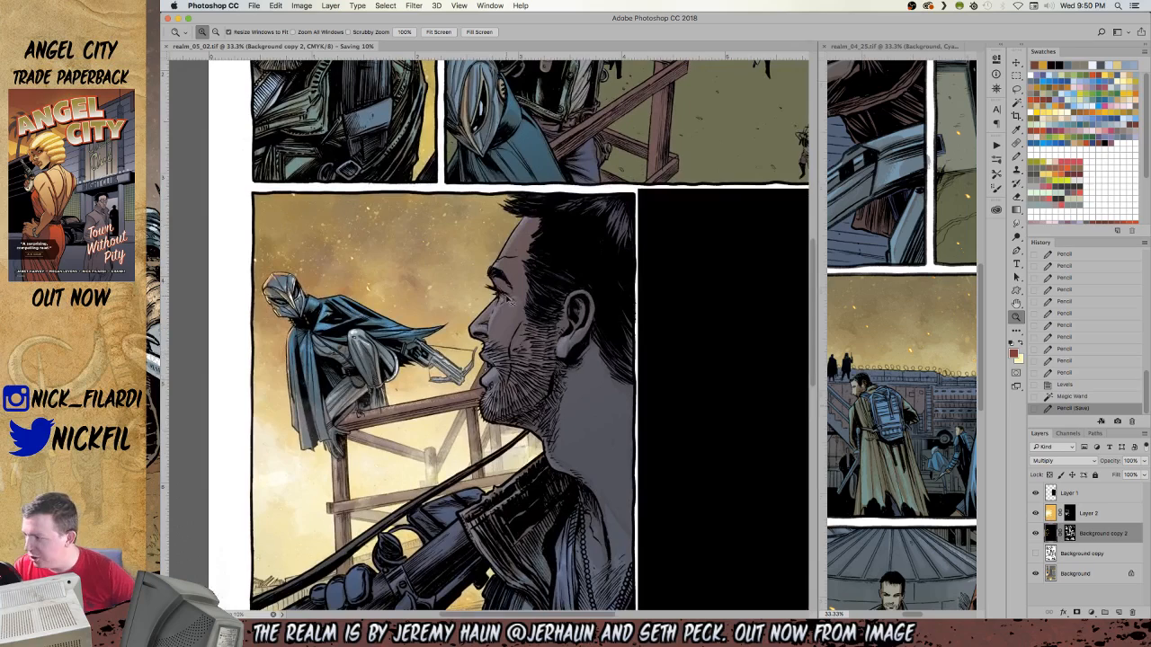
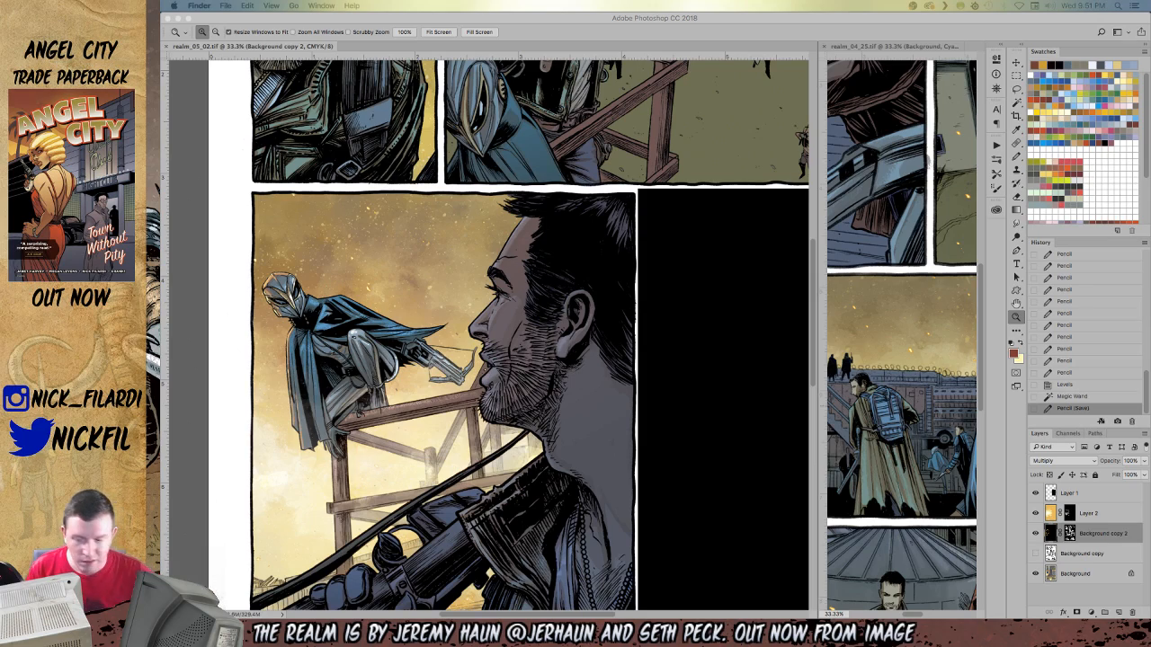
Review the page's panels from the top row down to the two men in the bottom panel.
{"action": "left_click", "coordinate": [446, 344]}
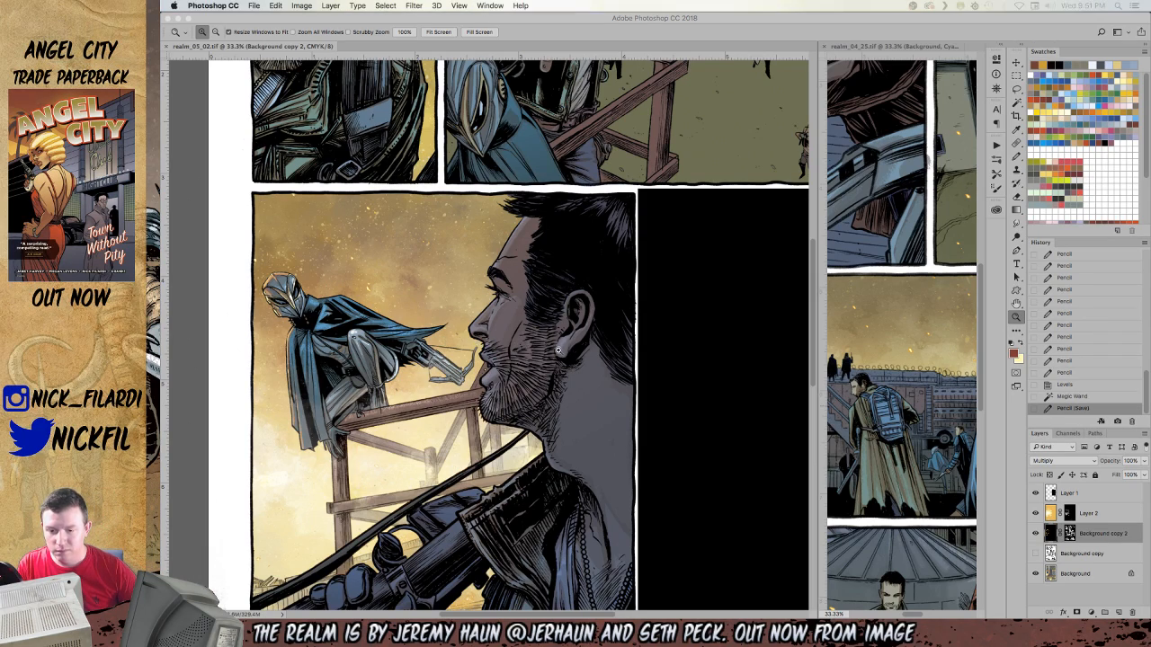
{"action": "left_click", "coordinate": [517, 364]}
{"action": "left_click", "coordinate": [483, 408], "text": "alt"}
{"action": "left_click", "coordinate": [485, 412], "text": "alt"}
{"action": "left_click_drag", "start_coordinate": [509, 471], "coordinate": [580, 359]}
{"action": "left_click_drag", "start_coordinate": [624, 217], "coordinate": [543, 407]}
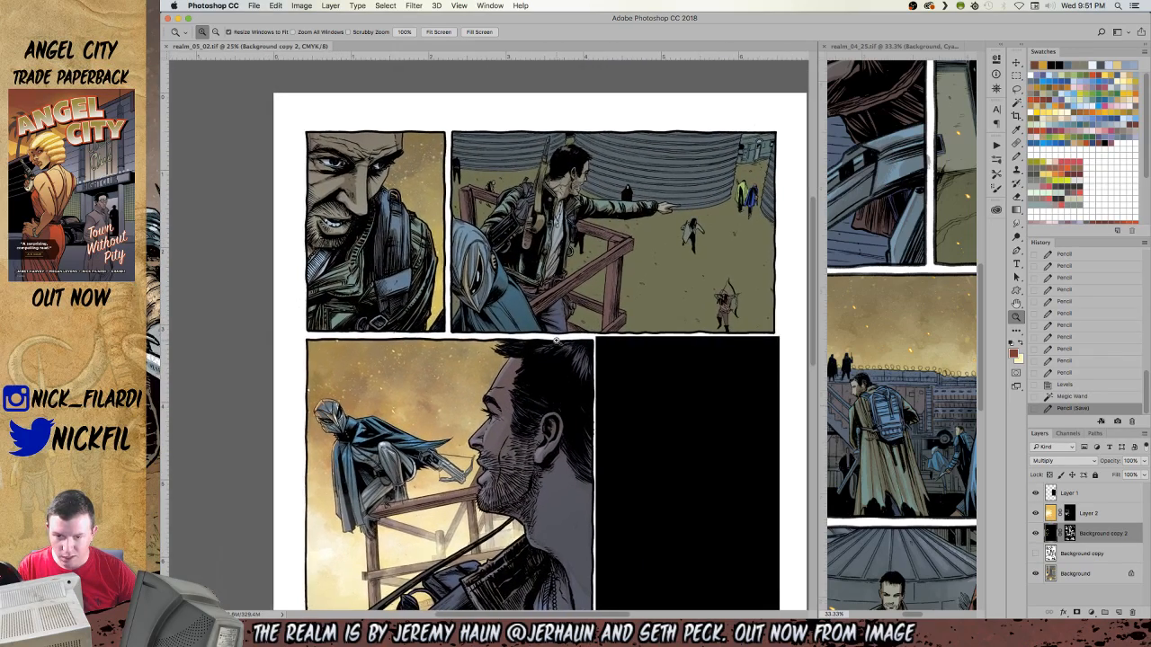
{"action": "left_click", "coordinate": [599, 349], "text": "alt"}
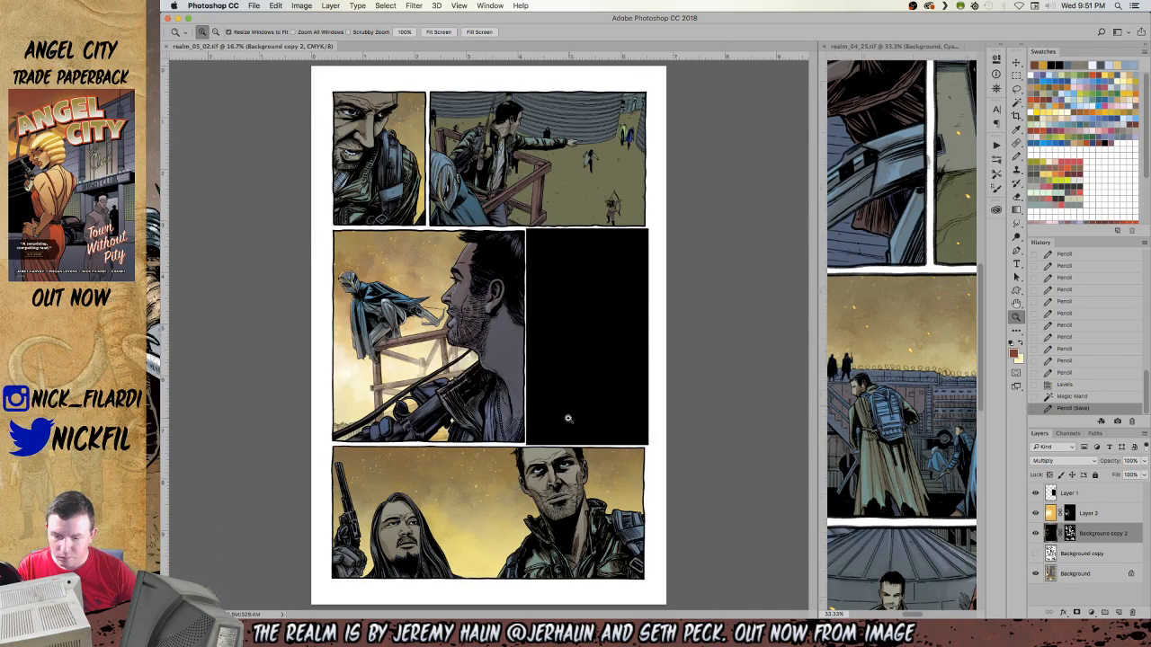
{"action": "left_click", "coordinate": [460, 487]}
{"action": "left_click", "coordinate": [461, 488]}
{"action": "left_click_drag", "start_coordinate": [476, 508], "coordinate": [511, 243]}
{"action": "left_click_drag", "start_coordinate": [494, 338], "coordinate": [409, 387]}
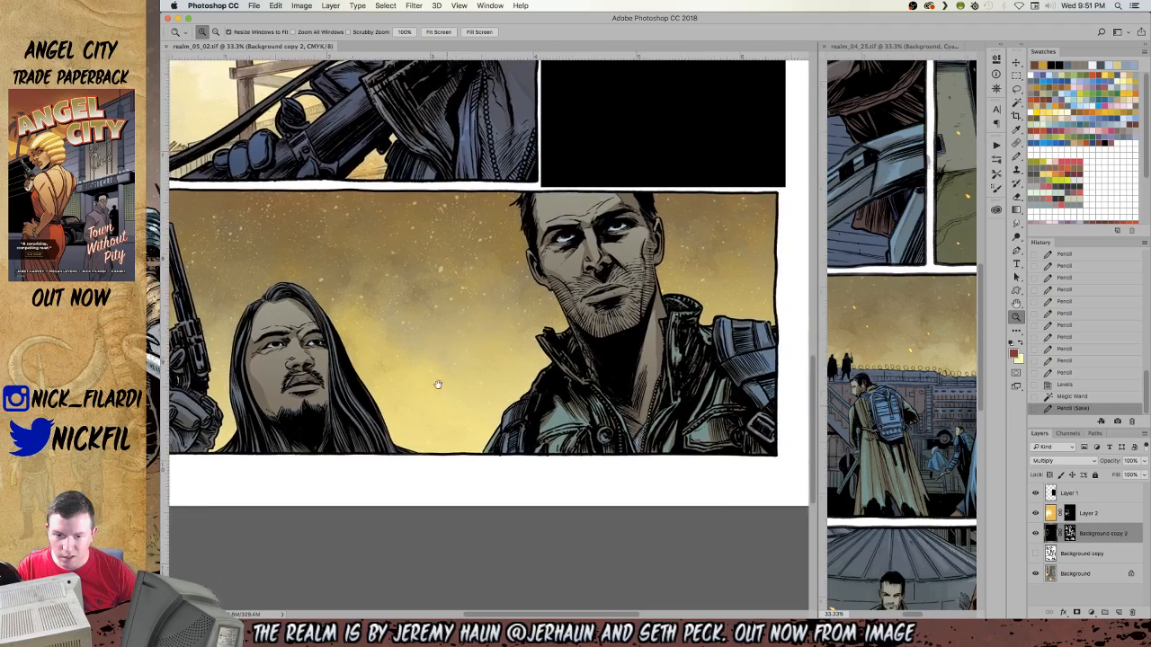
{"action": "left_click_drag", "start_coordinate": [436, 325], "coordinate": [521, 498]}
{"action": "left_click", "coordinate": [478, 383], "text": "alt"}
{"action": "left_click_drag", "start_coordinate": [439, 229], "coordinate": [461, 316]}
{"action": "left_click_drag", "start_coordinate": [524, 499], "coordinate": [525, 237]}
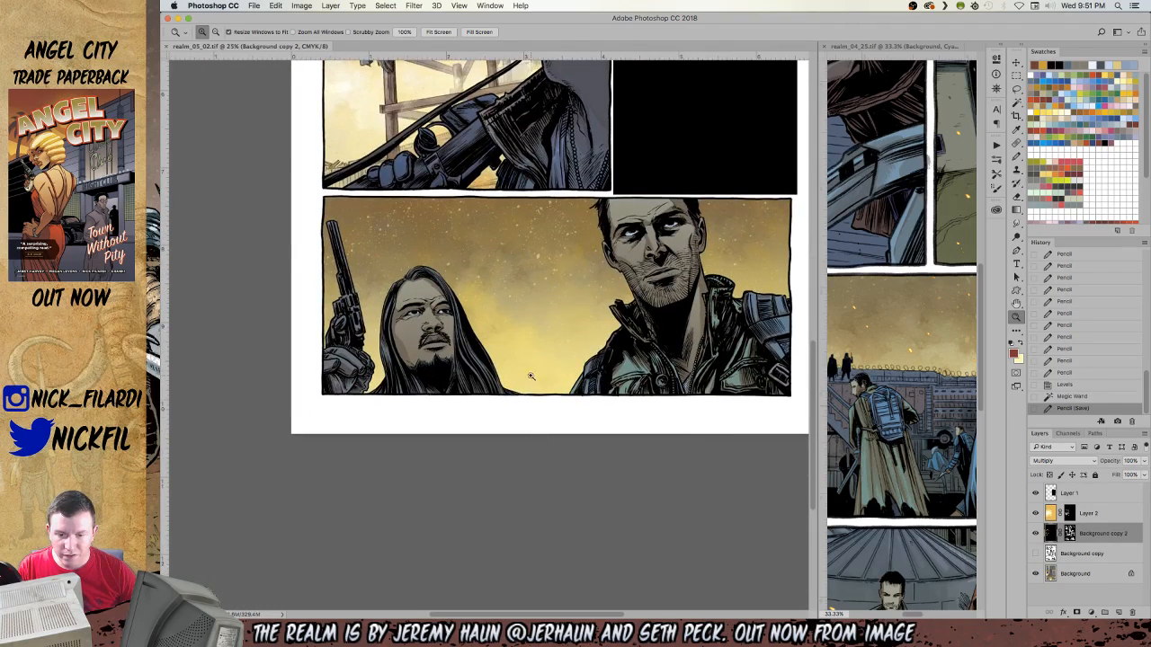
Target only the Cyan, Magenta and Yellow channels of the Background layer while keeping the full CMYK image visible.
{"action": "left_click", "coordinate": [520, 359]}
{"action": "left_click", "coordinate": [521, 360]}
{"action": "left_click", "coordinate": [1080, 576]}
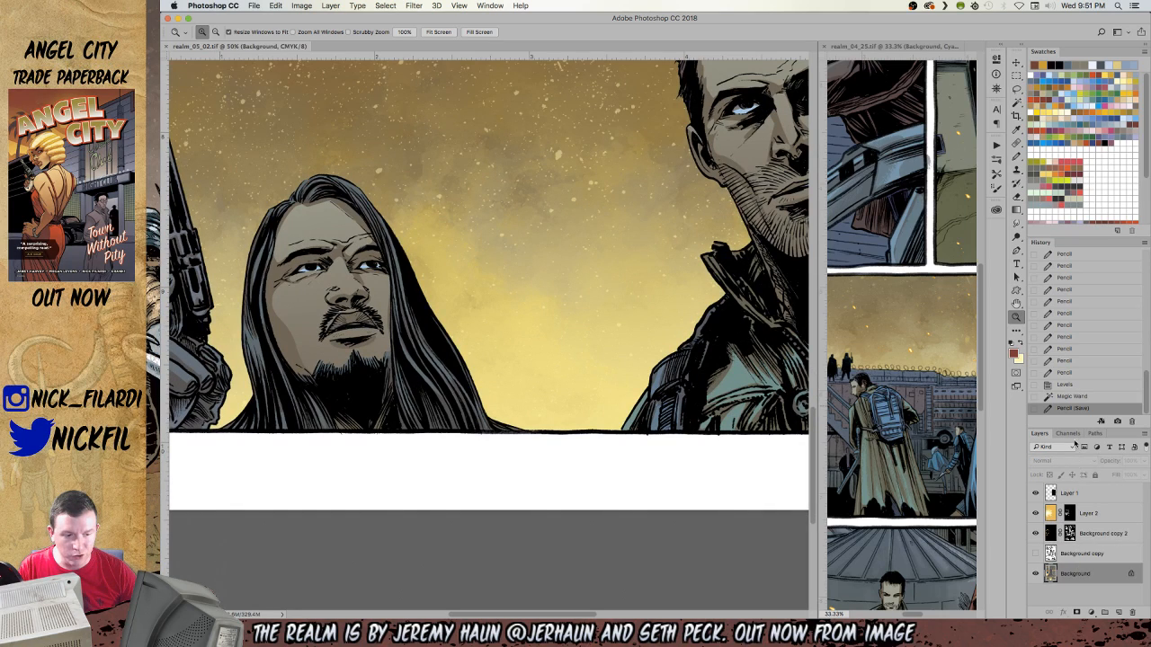
{"action": "left_click", "coordinate": [1068, 434]}
{"action": "left_click", "coordinate": [1059, 527], "text": "shift"}
{"action": "left_click", "coordinate": [1034, 527]}
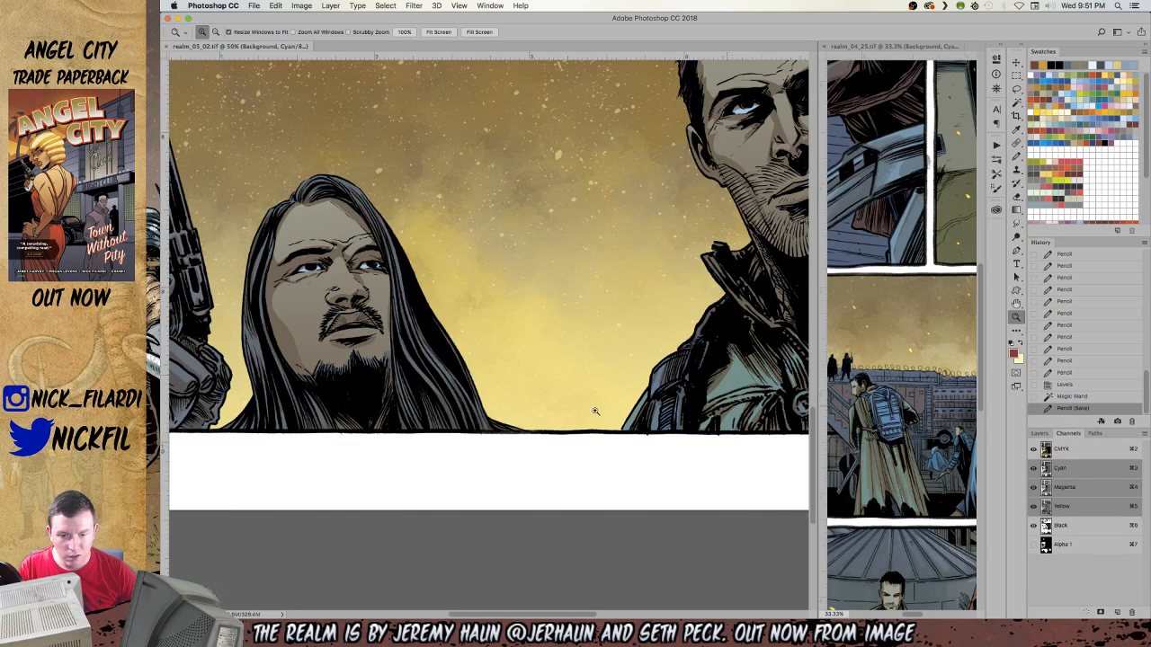
Examine the colouring of the bottom panel's two men and the neighbouring panels.
{"action": "left_click", "coordinate": [571, 363], "text": "alt"}
{"action": "left_click_drag", "start_coordinate": [561, 357], "coordinate": [424, 511]}
{"action": "left_click_drag", "start_coordinate": [362, 255], "coordinate": [616, 297]}
{"action": "left_click", "coordinate": [616, 296]}
{"action": "left_click", "coordinate": [604, 258], "text": "alt"}
{"action": "left_click", "coordinate": [604, 258], "text": "alt"}
{"action": "left_click_drag", "start_coordinate": [687, 77], "coordinate": [503, 244]}
{"action": "left_click_drag", "start_coordinate": [515, 508], "coordinate": [544, 247]}
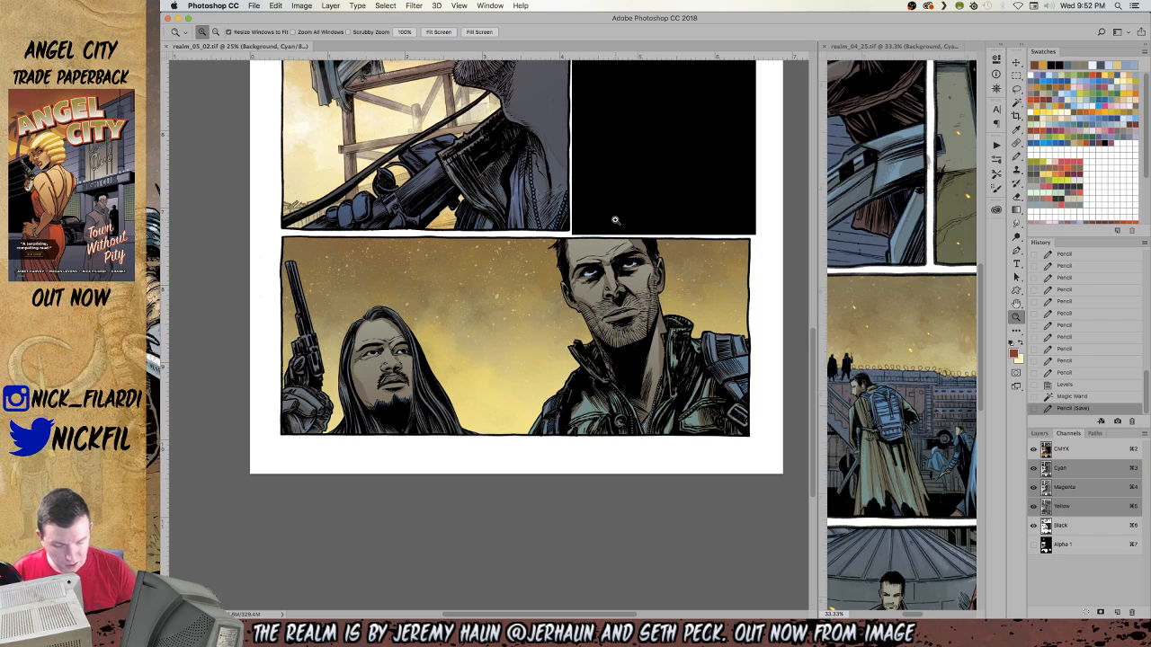
{"action": "left_click", "coordinate": [532, 382]}
{"action": "left_click", "coordinate": [532, 381]}
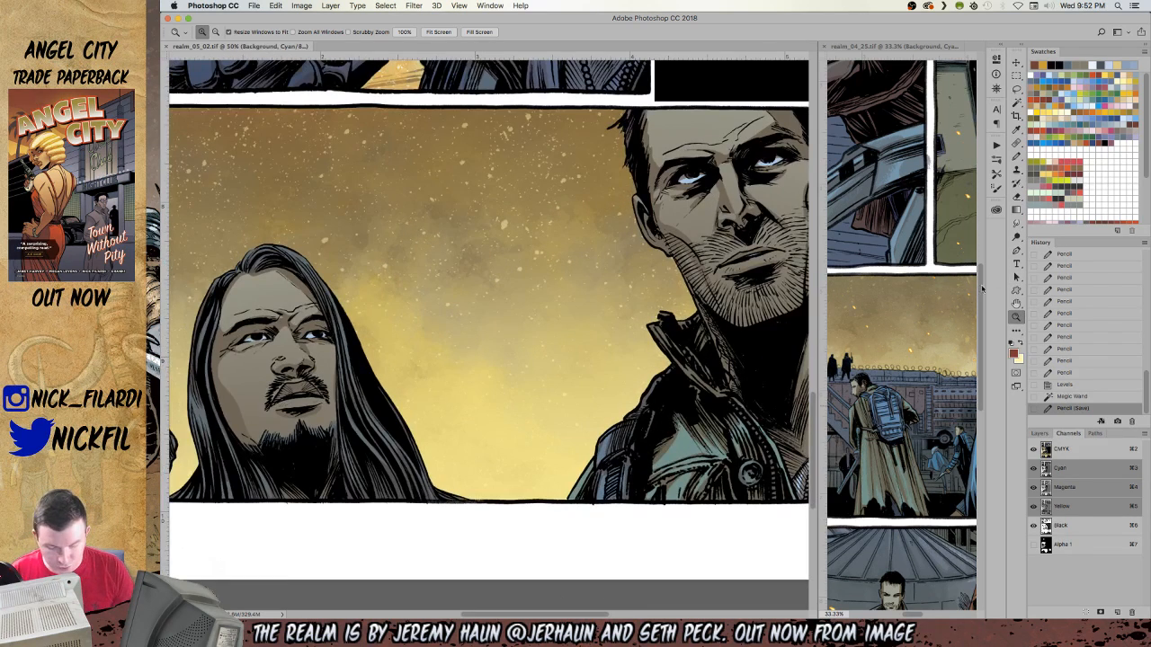
Sample a skin shadow tone from the long-haired man's face and choose the textured 50 px brush from the NORMCORE set.
{"action": "left_click", "coordinate": [1016, 303]}
{"action": "mouse_move", "coordinate": [416, 442]}
{"action": "left_mouse_down"}
{"action": "mouse_move", "coordinate": [652, 388]}
{"action": "mouse_move", "coordinate": [696, 409]}
{"action": "left_mouse_up"}
{"action": "key", "text": "b"}
{"action": "left_click", "coordinate": [481, 347], "text": "alt"}
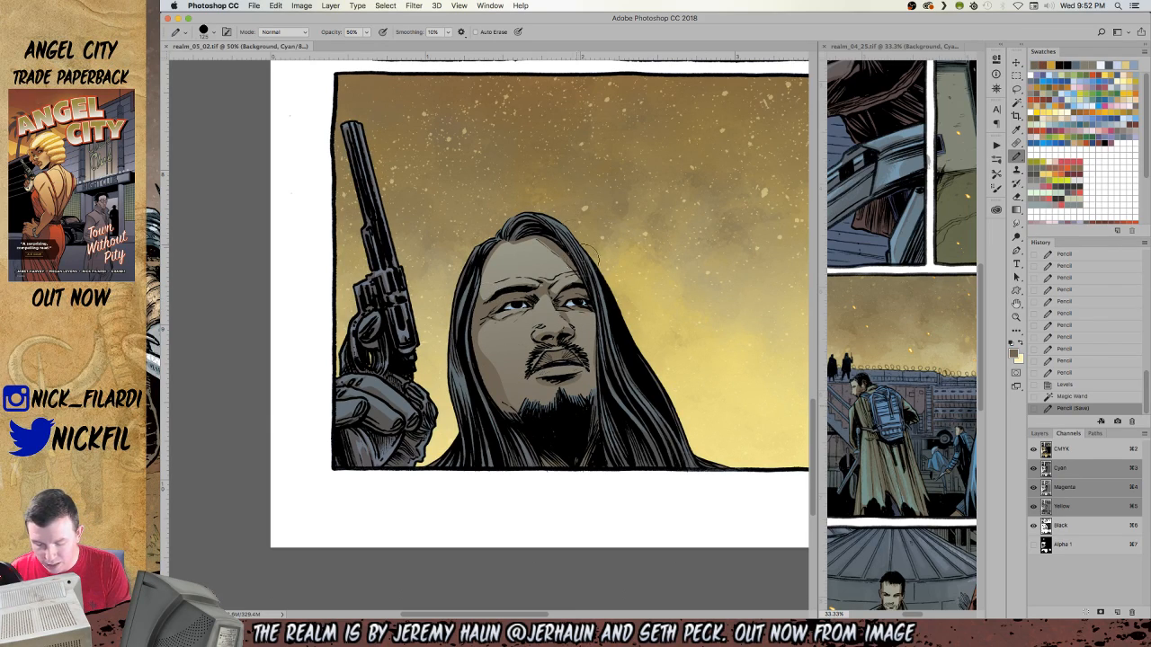
{"action": "left_click", "coordinate": [209, 29]}
{"action": "left_click", "coordinate": [308, 149]}
{"action": "left_click", "coordinate": [206, 30]}
{"action": "left_click", "coordinate": [205, 31]}
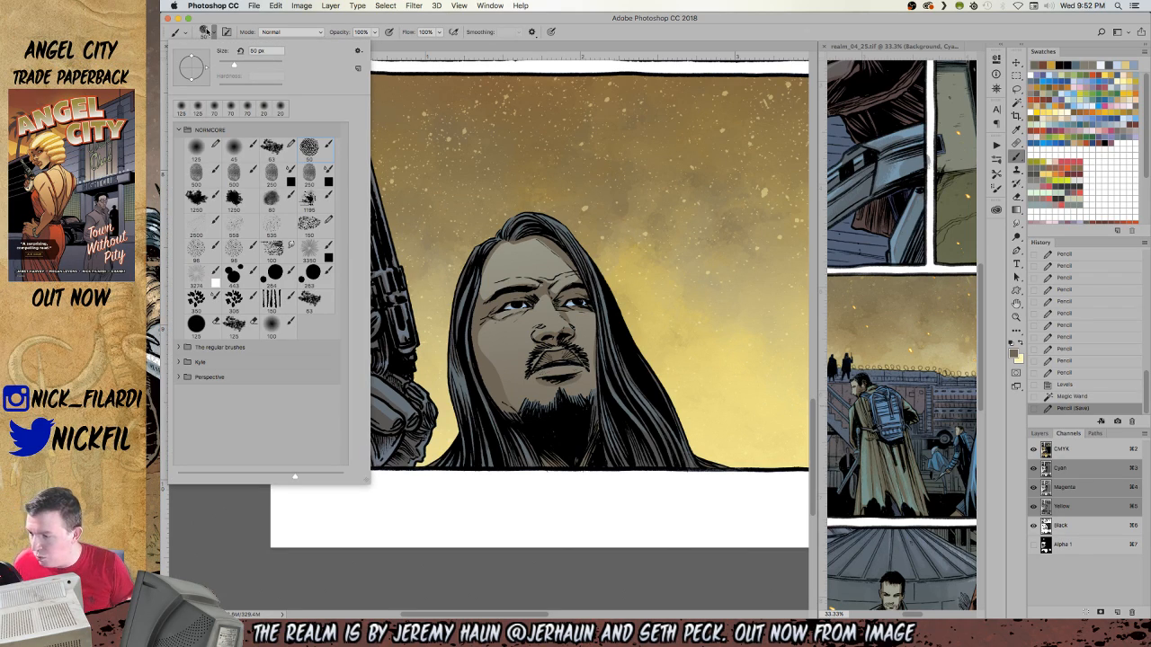
{"action": "left_click", "coordinate": [411, 577]}
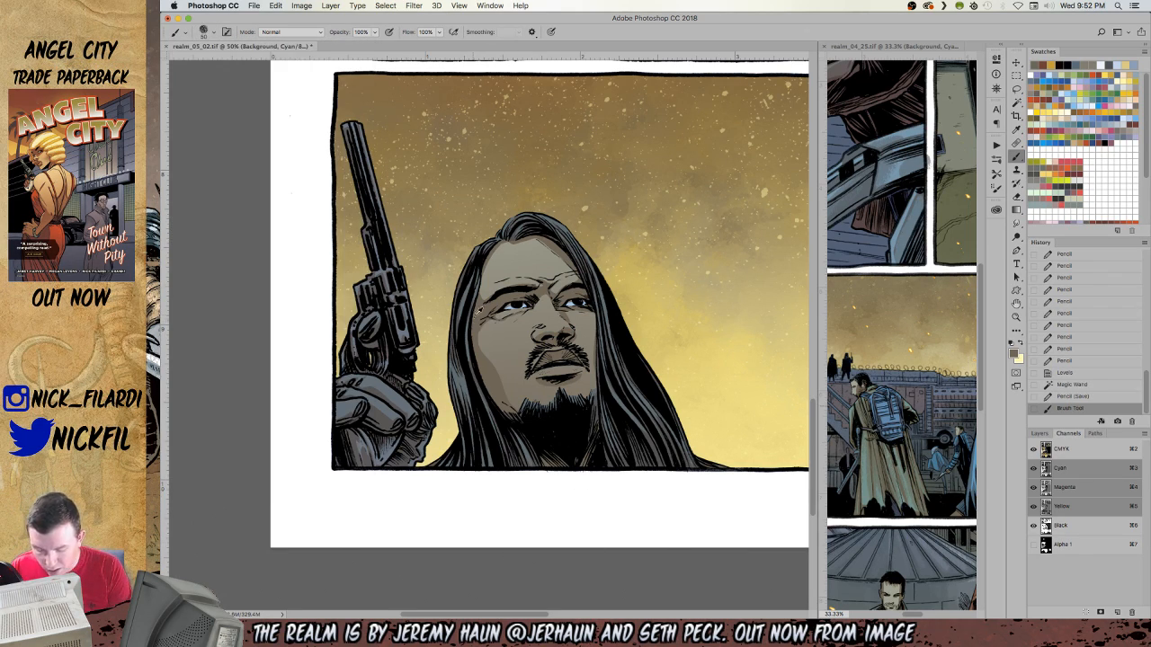
Paint soft shadow strokes over the long-haired man's forehead, cheek, nose and chin with the textured brush at 50% opacity.
{"action": "key", "text": "5"}
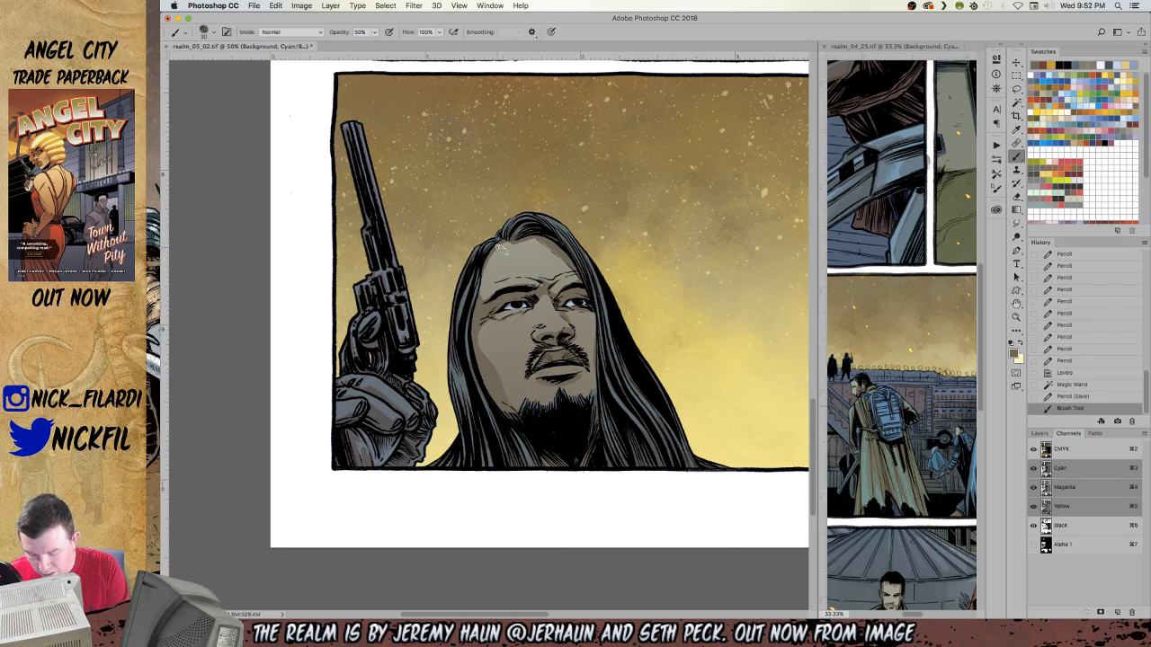
{"action": "mouse_move", "coordinate": [485, 303]}
{"action": "left_mouse_down"}
{"action": "mouse_move", "coordinate": [487, 272]}
{"action": "mouse_move", "coordinate": [530, 241]}
{"action": "mouse_move", "coordinate": [582, 281]}
{"action": "mouse_move", "coordinate": [535, 290]}
{"action": "left_mouse_up"}
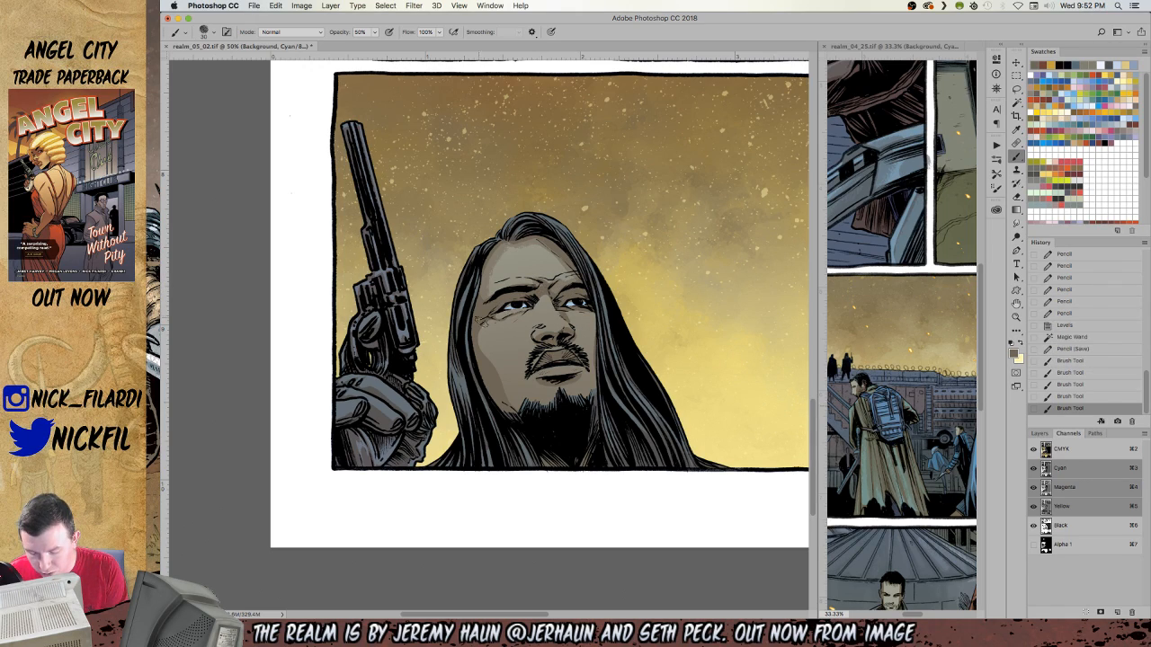
{"action": "left_click_drag", "start_coordinate": [484, 327], "coordinate": [517, 414]}
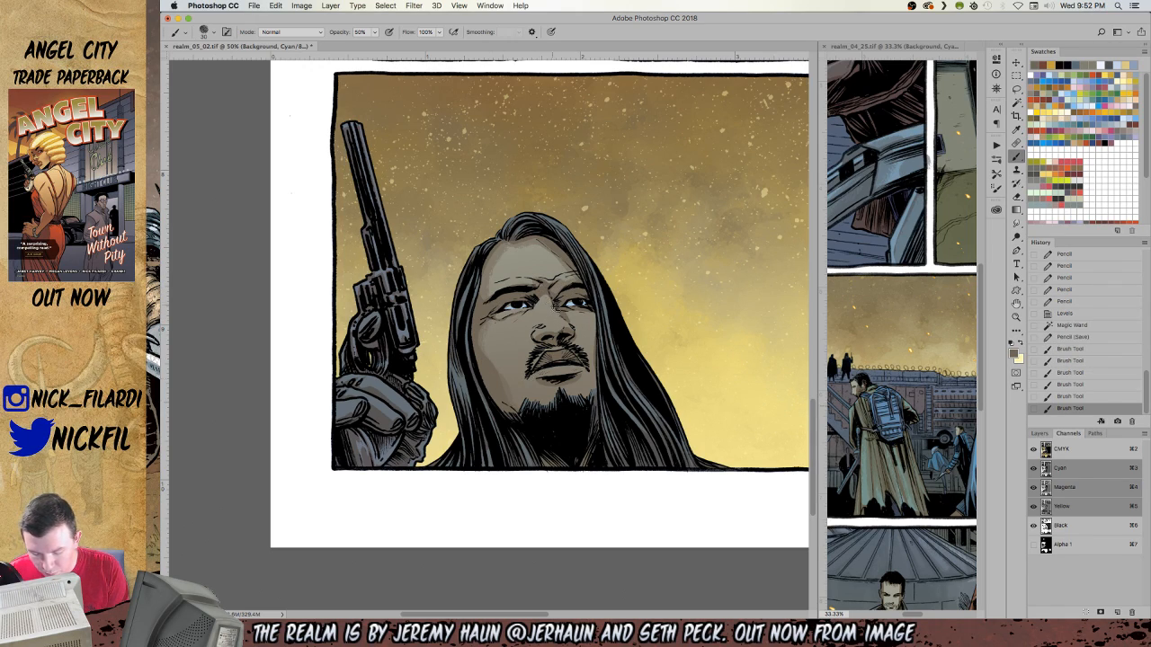
{"action": "mouse_move", "coordinate": [558, 310]}
{"action": "left_mouse_down"}
{"action": "mouse_move", "coordinate": [536, 339]}
{"action": "mouse_move", "coordinate": [553, 298]}
{"action": "mouse_move", "coordinate": [542, 328]}
{"action": "mouse_move", "coordinate": [542, 296]}
{"action": "mouse_move", "coordinate": [498, 322]}
{"action": "left_mouse_up"}
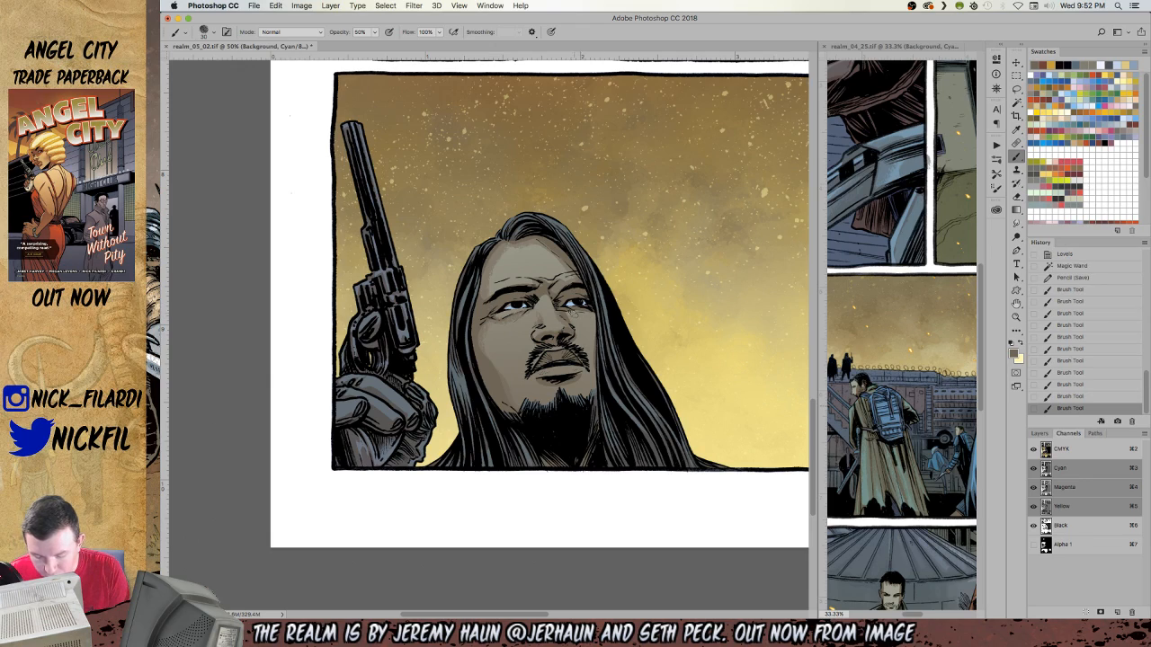
{"action": "left_click", "coordinate": [596, 295]}
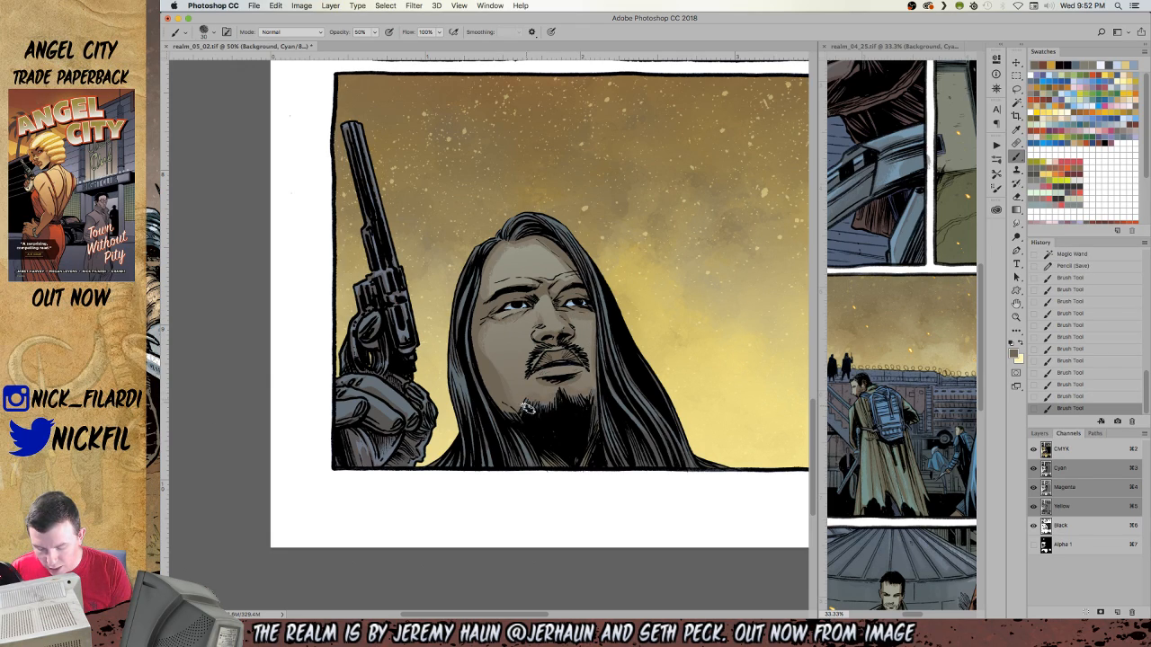
{"action": "left_click", "coordinate": [559, 395]}
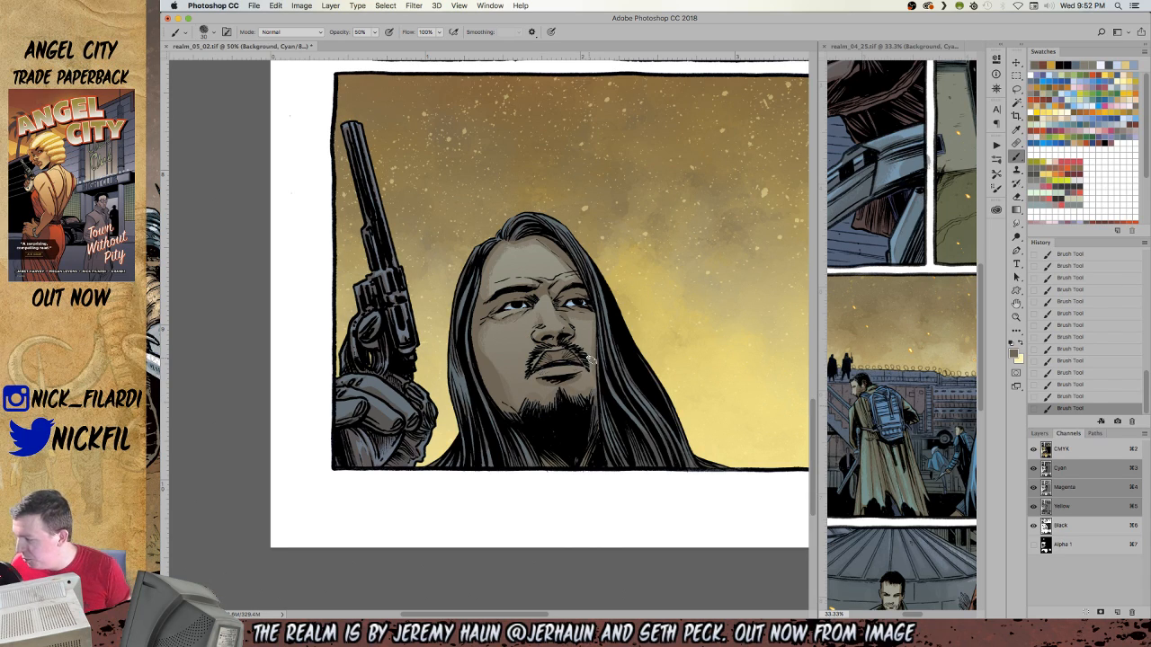
Examine the whole page and the middle panel's profile figure, and return to the long-haired man in the bottom panel.
{"action": "key", "text": "space"}
{"action": "left_click_drag", "start_coordinate": [689, 347], "coordinate": [668, 488]}
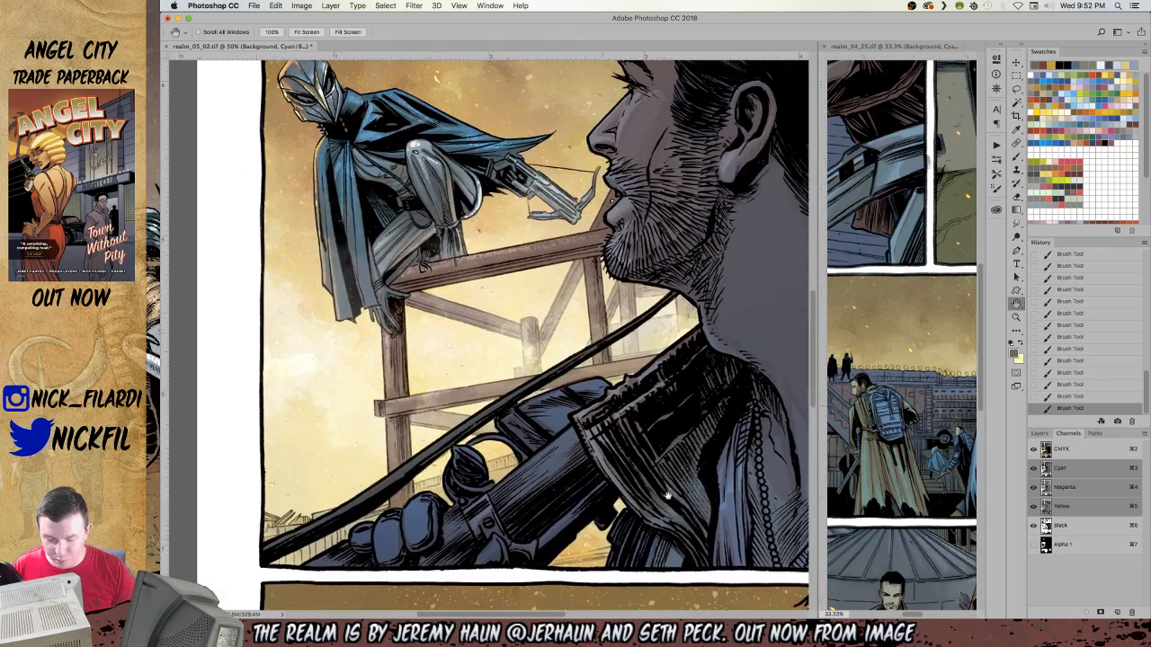
{"action": "left_click", "coordinate": [619, 467], "text": "alt"}
{"action": "left_click", "coordinate": [665, 428], "text": "alt"}
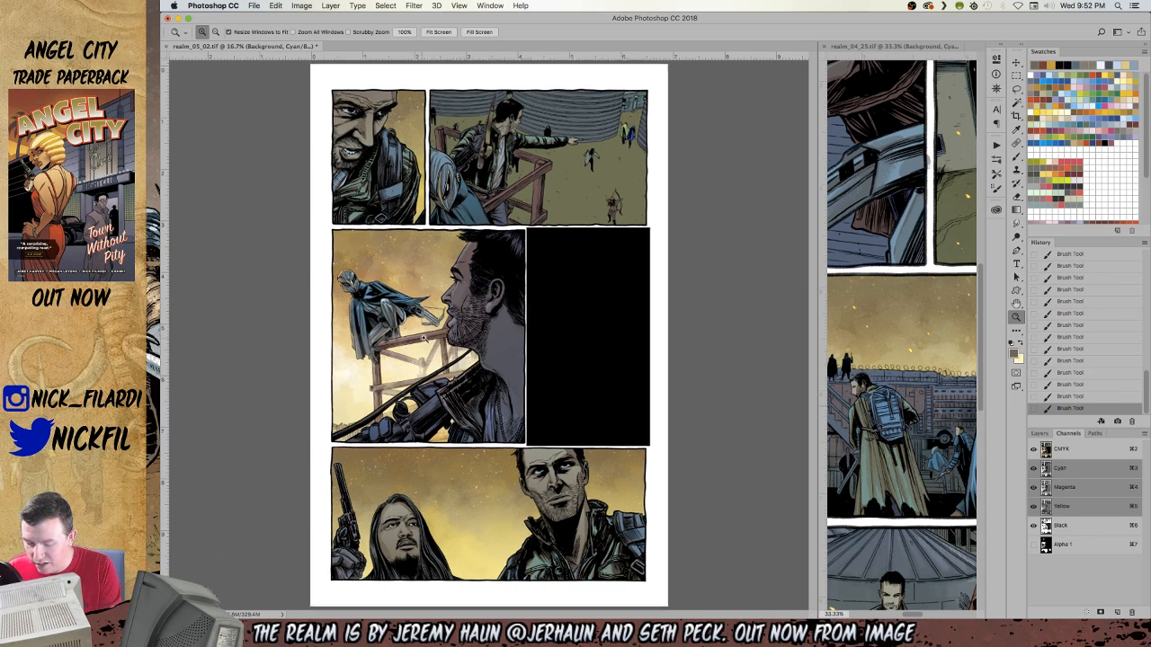
{"action": "left_click", "coordinate": [432, 356]}
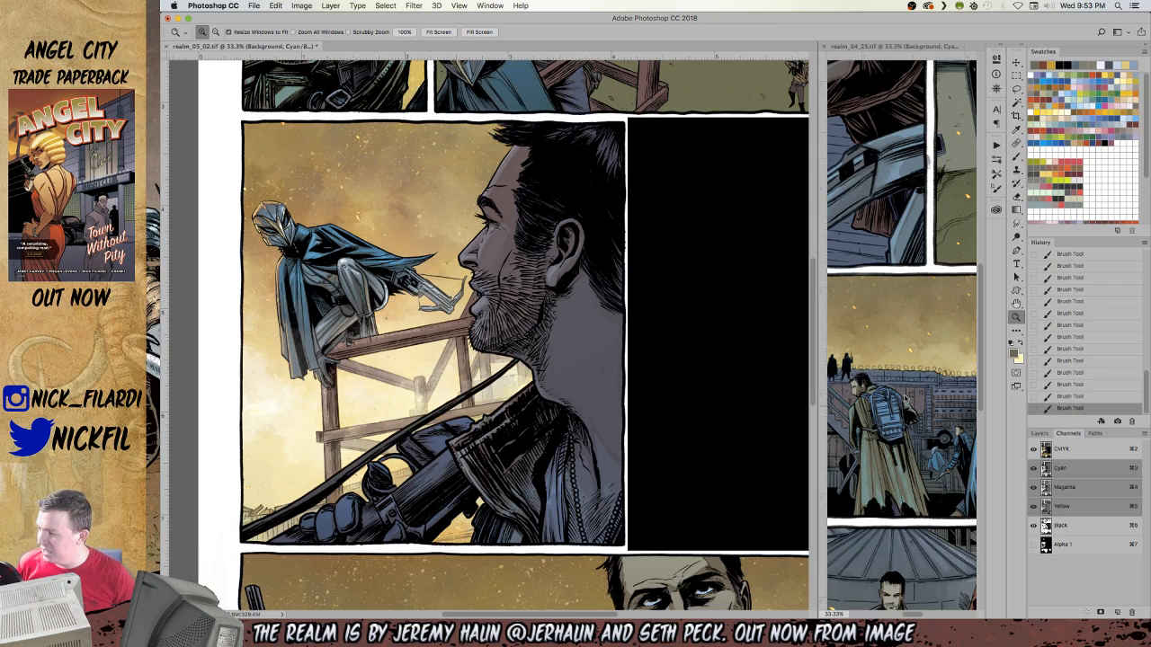
{"action": "left_click", "coordinate": [1016, 303]}
{"action": "left_click_drag", "start_coordinate": [596, 557], "coordinate": [656, 281]}
{"action": "mouse_move", "coordinate": [641, 339]}
{"action": "left_mouse_down"}
{"action": "mouse_move", "coordinate": [677, 296]}
{"action": "mouse_move", "coordinate": [709, 306]}
{"action": "left_mouse_up"}
Sample a skin tone from the long-haired man's face and switch to the Pencil tool in Screen mode.
{"action": "key", "text": "b"}
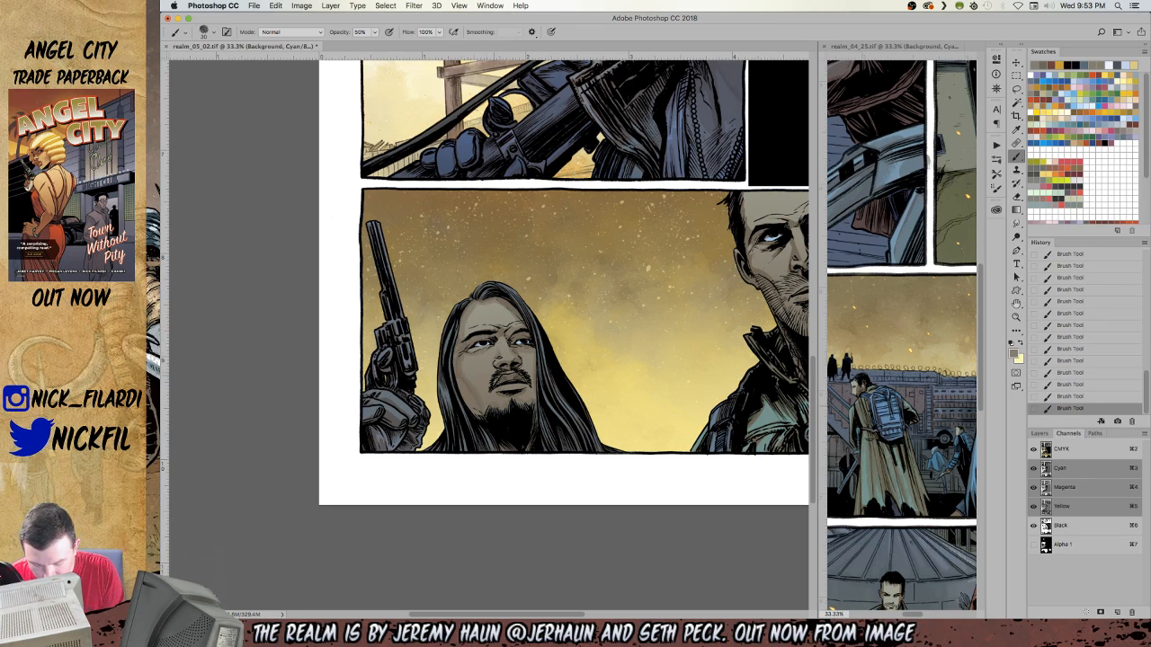
{"action": "left_click", "coordinate": [462, 346], "text": "alt"}
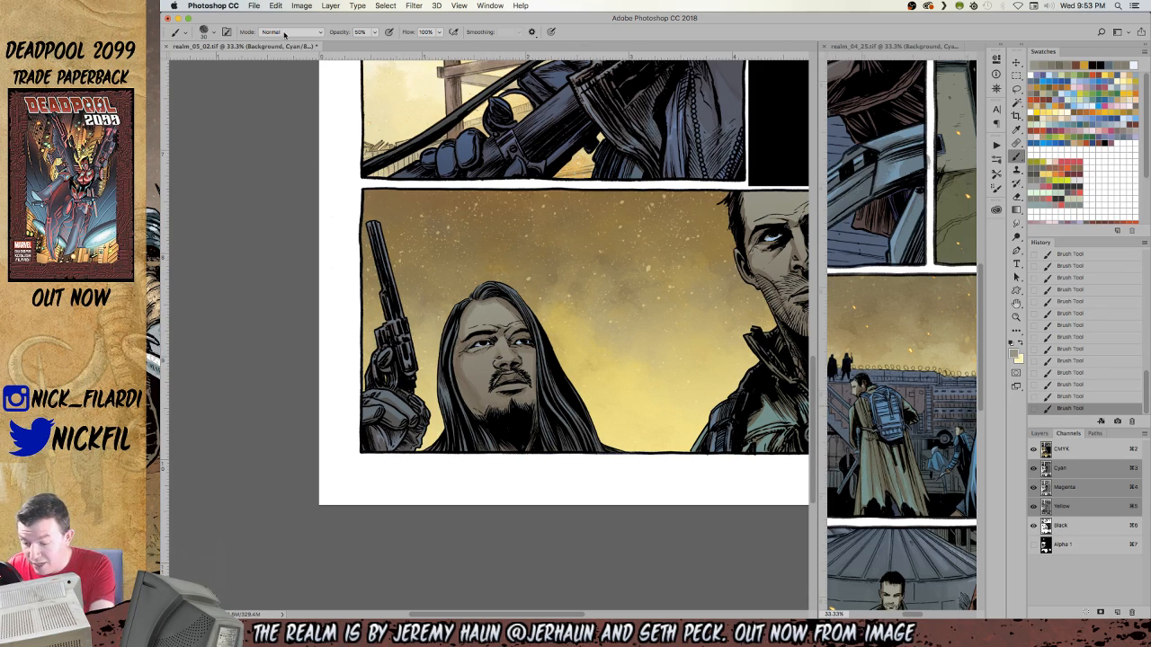
{"action": "left_click", "coordinate": [284, 34]}
{"action": "left_click", "coordinate": [284, 34]}
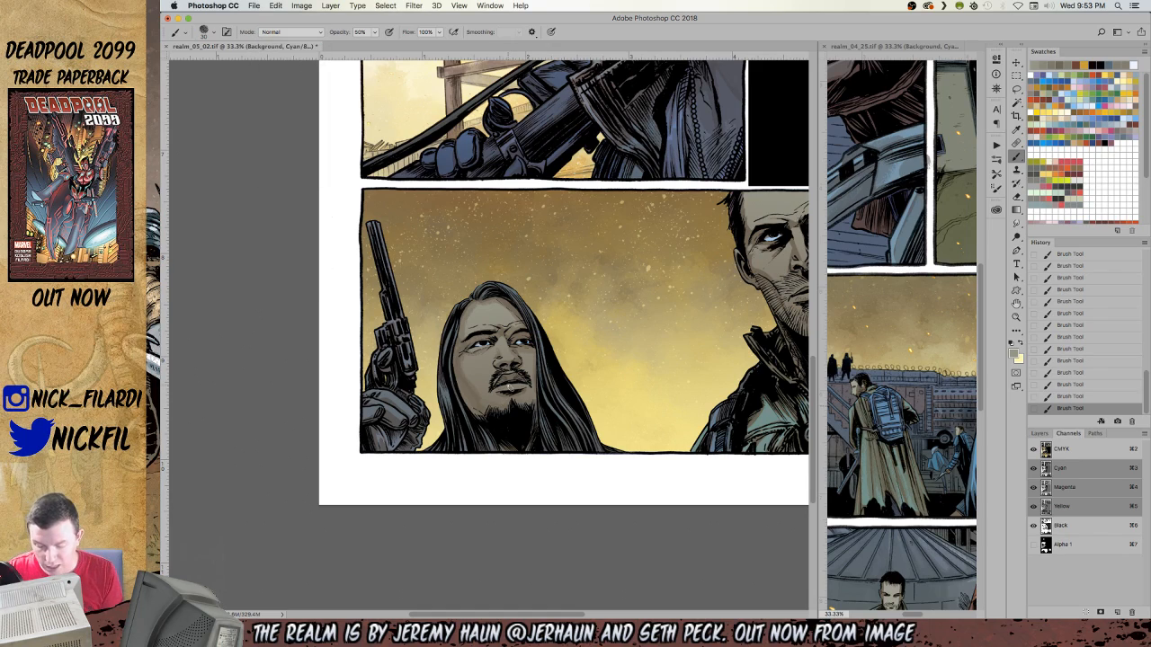
{"action": "key", "text": "0"}
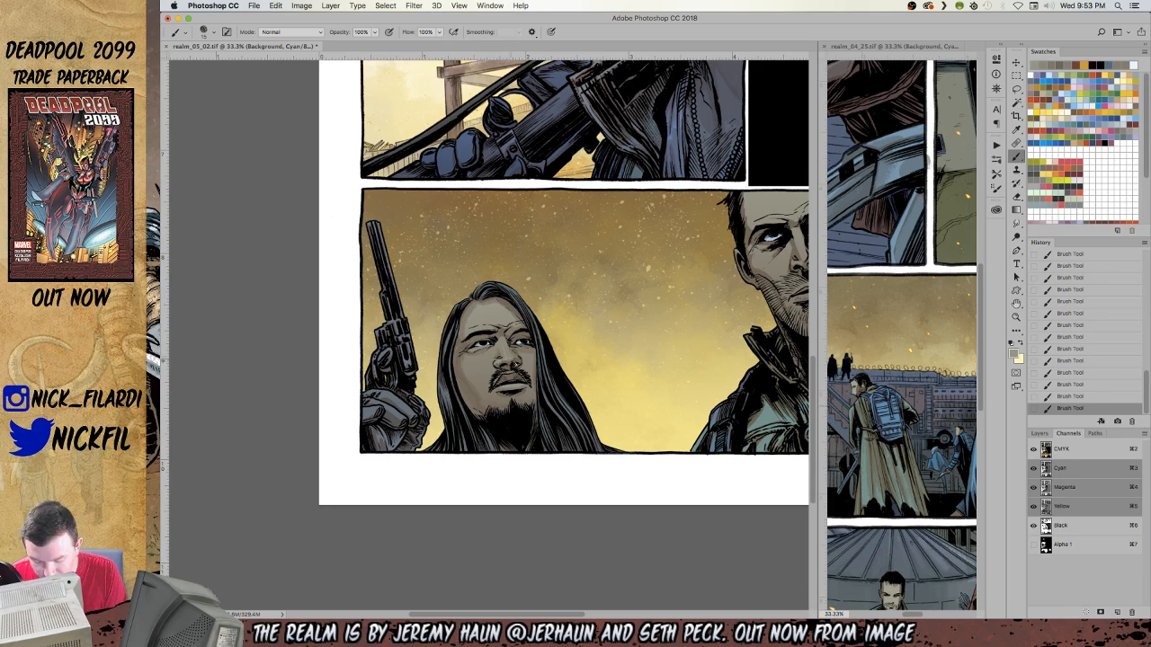
{"action": "left_click", "coordinate": [1018, 157], "text": "alt"}
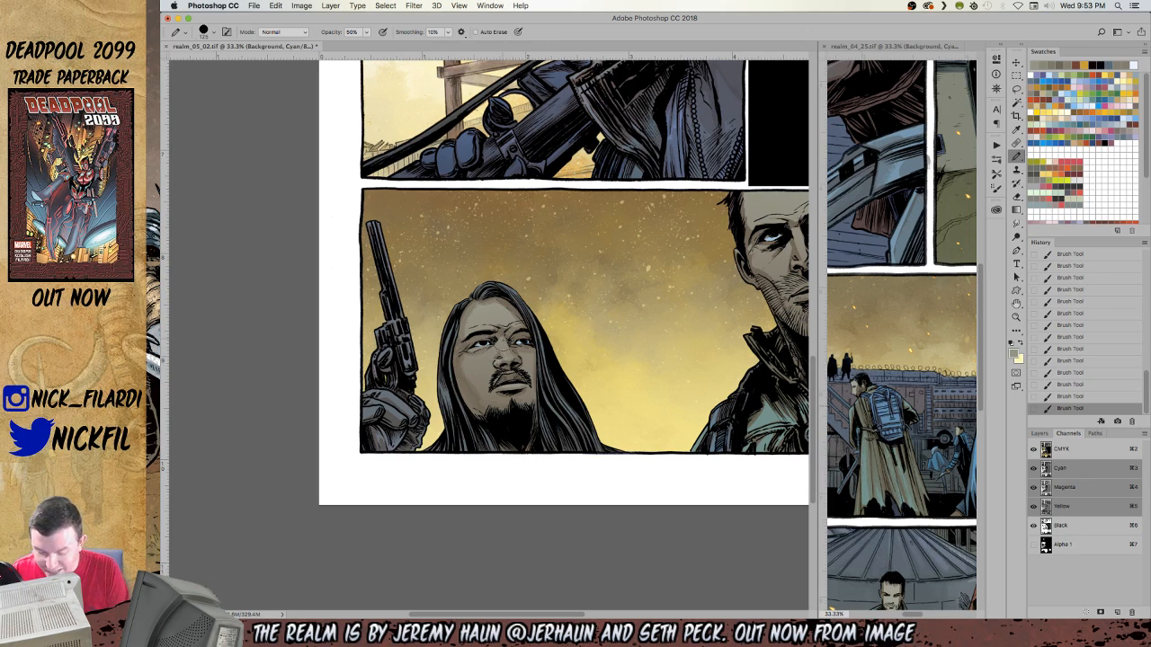
{"action": "left_click", "coordinate": [274, 31]}
{"action": "left_click", "coordinate": [281, 122]}
{"action": "left_click", "coordinate": [286, 32]}
{"action": "left_click", "coordinate": [287, 33]}
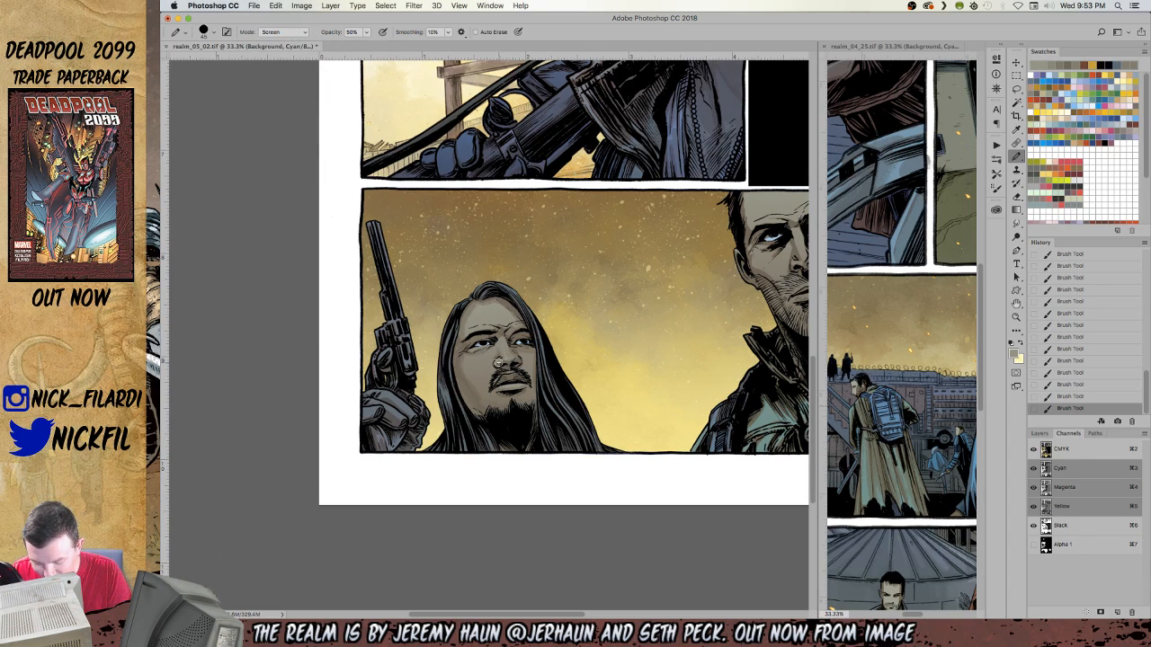
Paint Screen-mode highlights on the long-haired man's nose, cheeks and forehead with the Pencil.
{"action": "left_click_drag", "start_coordinate": [500, 358], "coordinate": [519, 336]}
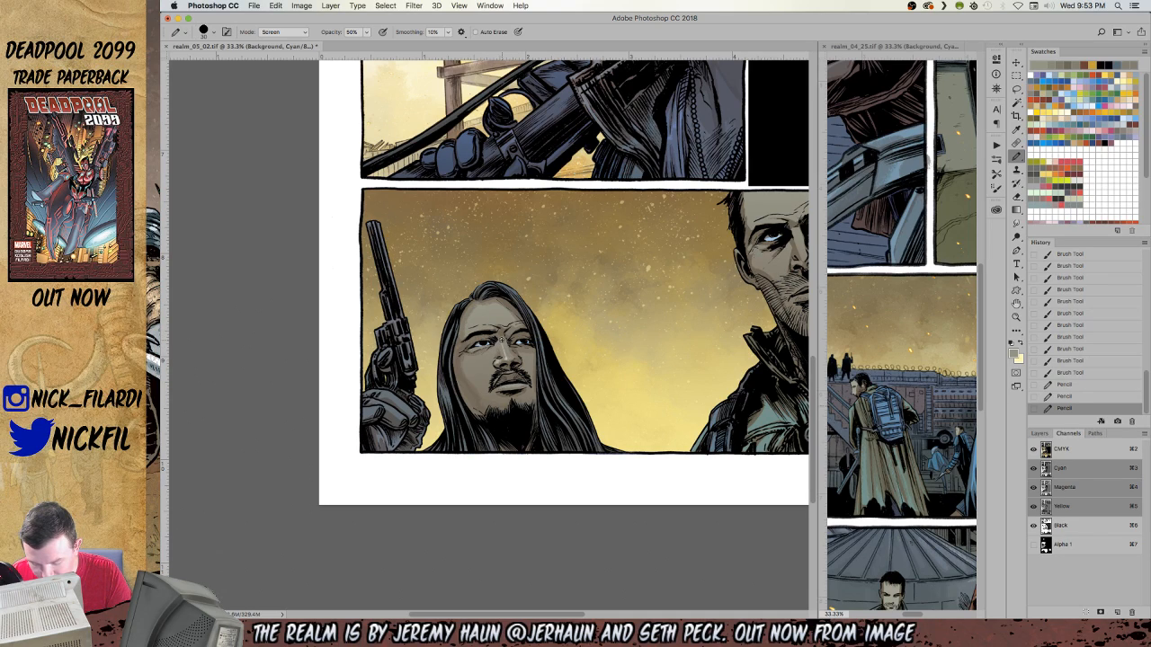
{"action": "mouse_move", "coordinate": [503, 346]}
{"action": "left_mouse_down"}
{"action": "mouse_move", "coordinate": [518, 362]}
{"action": "mouse_move", "coordinate": [508, 387]}
{"action": "mouse_move", "coordinate": [526, 378]}
{"action": "left_mouse_up"}
{"action": "left_click_drag", "start_coordinate": [526, 550], "coordinate": [531, 529]}
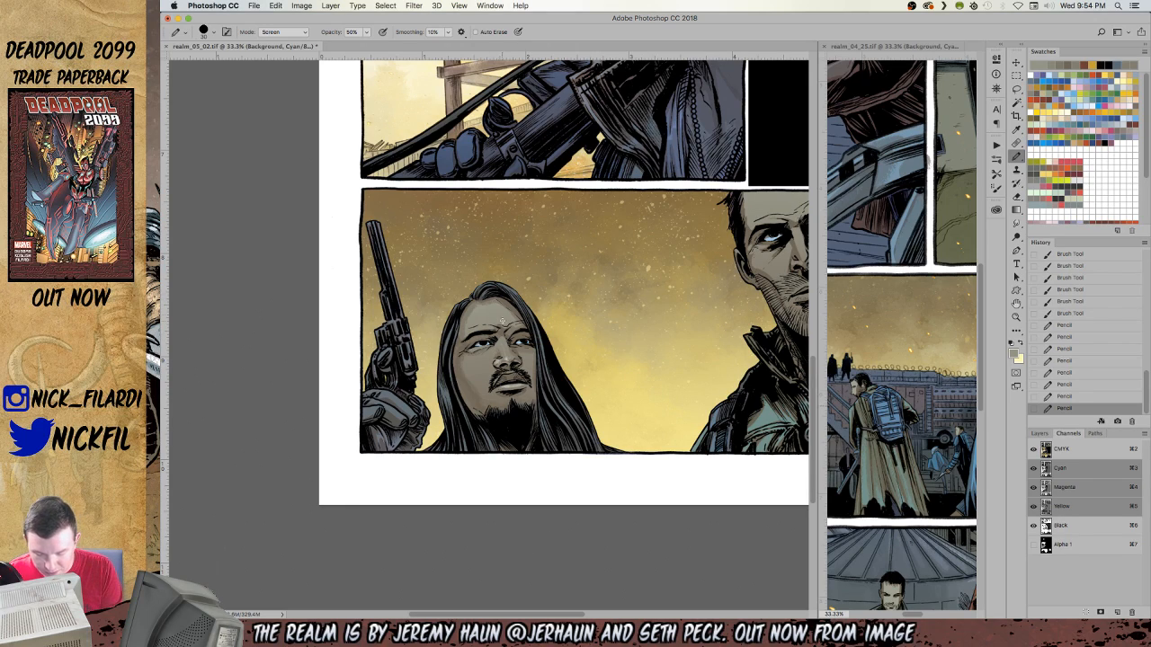
{"action": "mouse_move", "coordinate": [504, 320]}
{"action": "left_mouse_down"}
{"action": "mouse_move", "coordinate": [520, 324]}
{"action": "mouse_move", "coordinate": [487, 338]}
{"action": "left_mouse_up"}
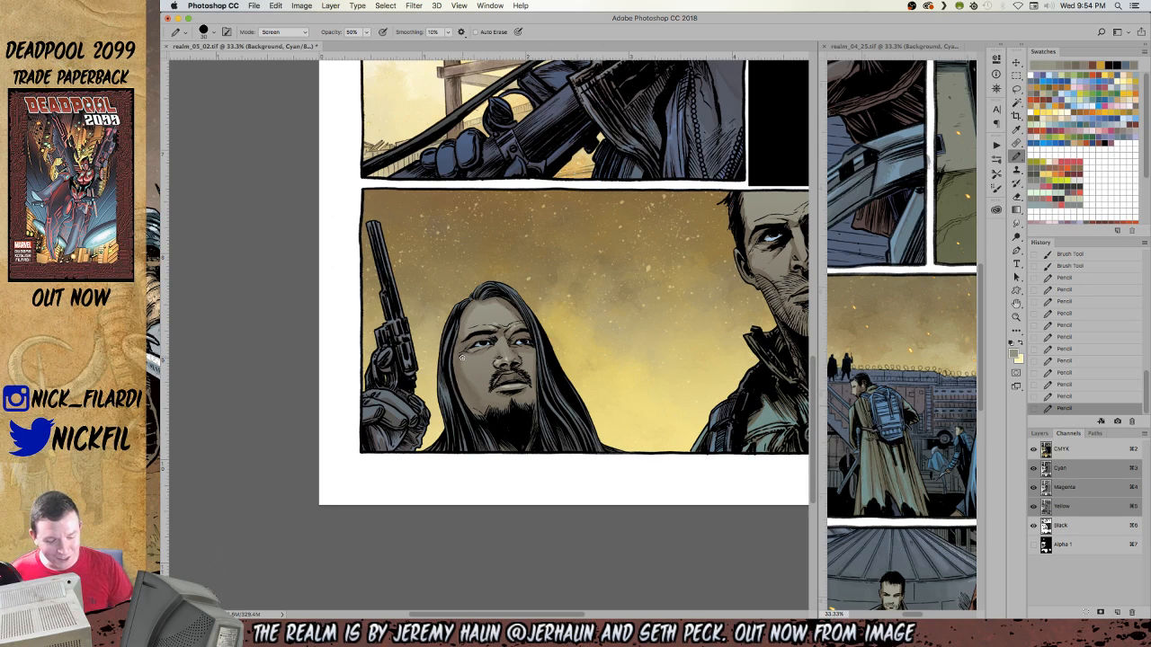
Set the Pencil to Normal mode and refine the long-haired man's forehead with skin tones sampled from his face.
{"action": "left_click", "coordinate": [283, 32]}
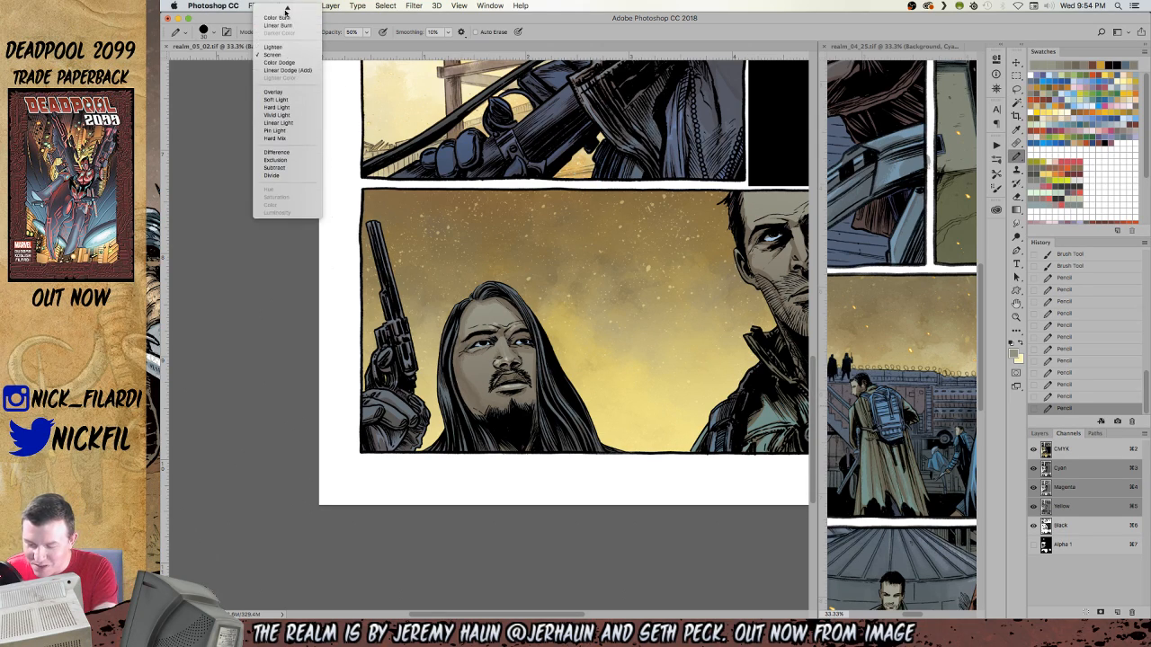
{"action": "left_click", "coordinate": [274, 46]}
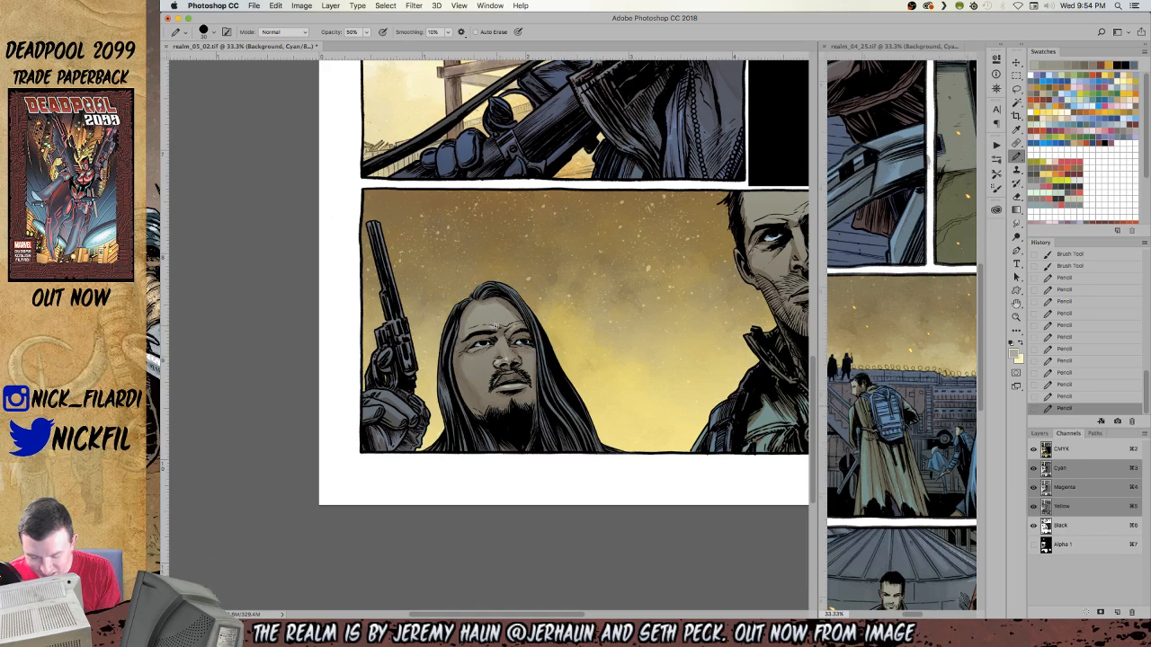
{"action": "mouse_move", "coordinate": [483, 323]}
{"action": "left_mouse_down"}
{"action": "mouse_move", "coordinate": [494, 326]}
{"action": "mouse_move", "coordinate": [471, 327]}
{"action": "left_mouse_up"}
{"action": "left_click", "coordinate": [474, 325], "text": "alt"}
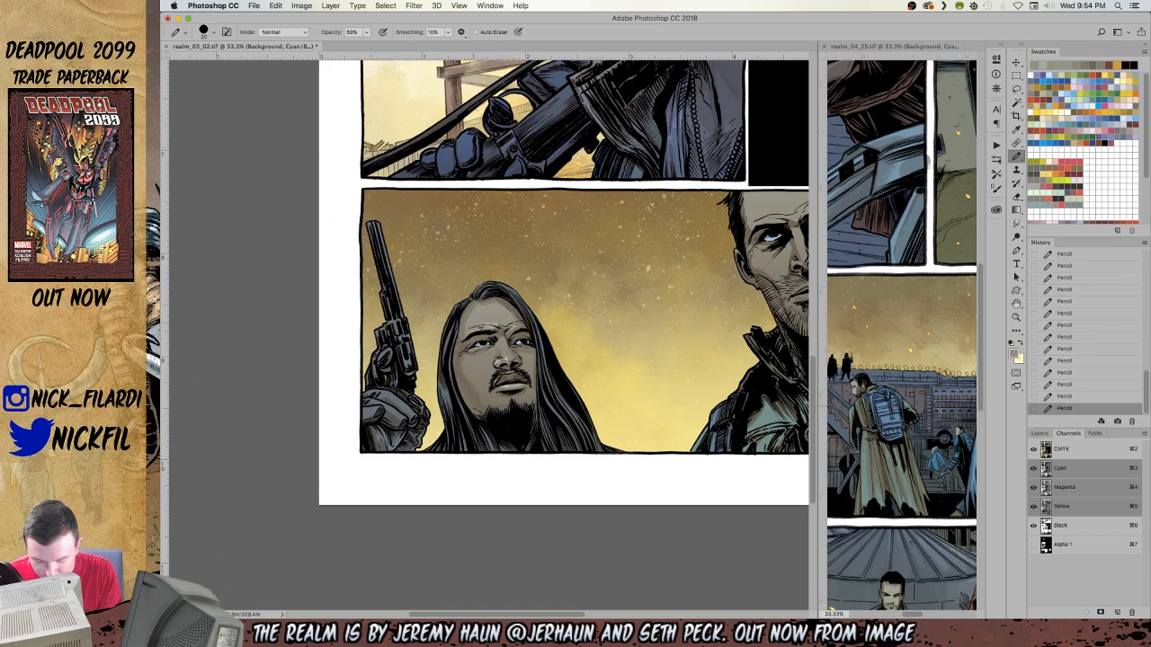
{"action": "left_click", "coordinate": [500, 328], "text": "alt"}
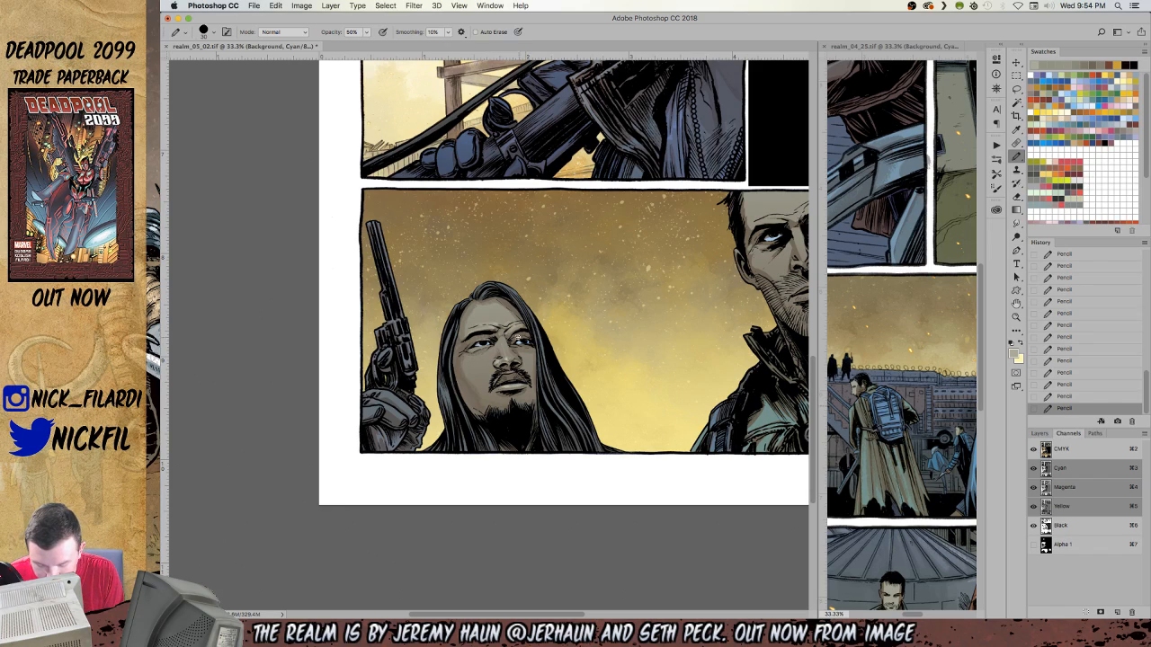
Clear the selection and touch up the skin along the long-haired man's hairline and temple with the Pencil.
{"action": "key", "text": "super+d"}
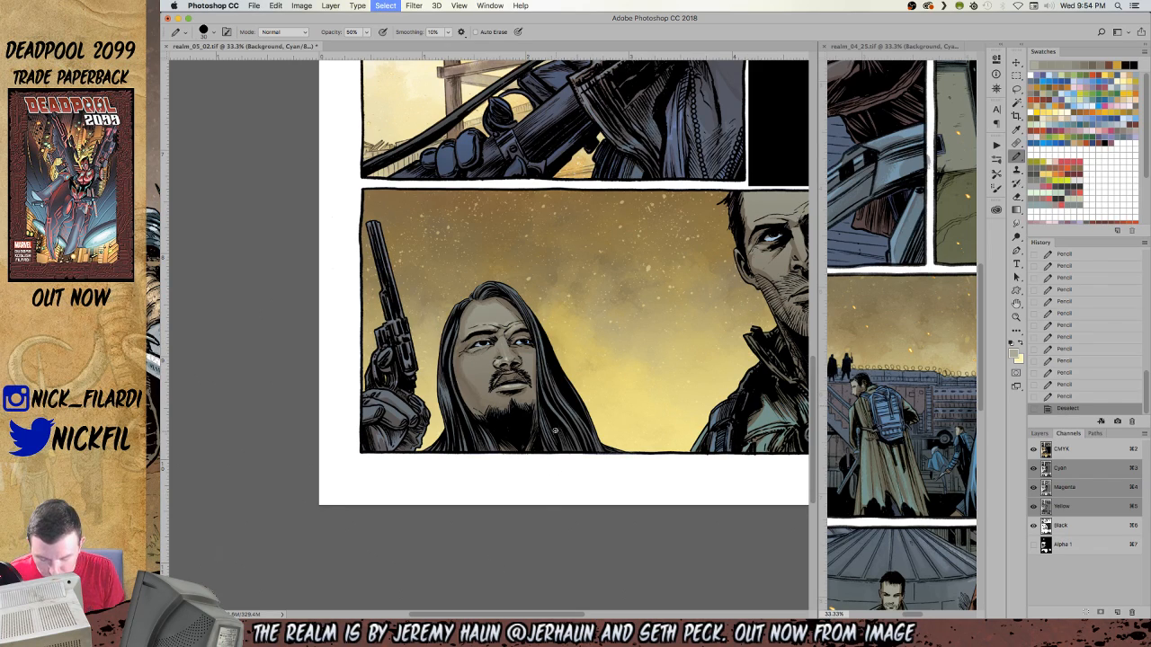
{"action": "left_click", "coordinate": [473, 307]}
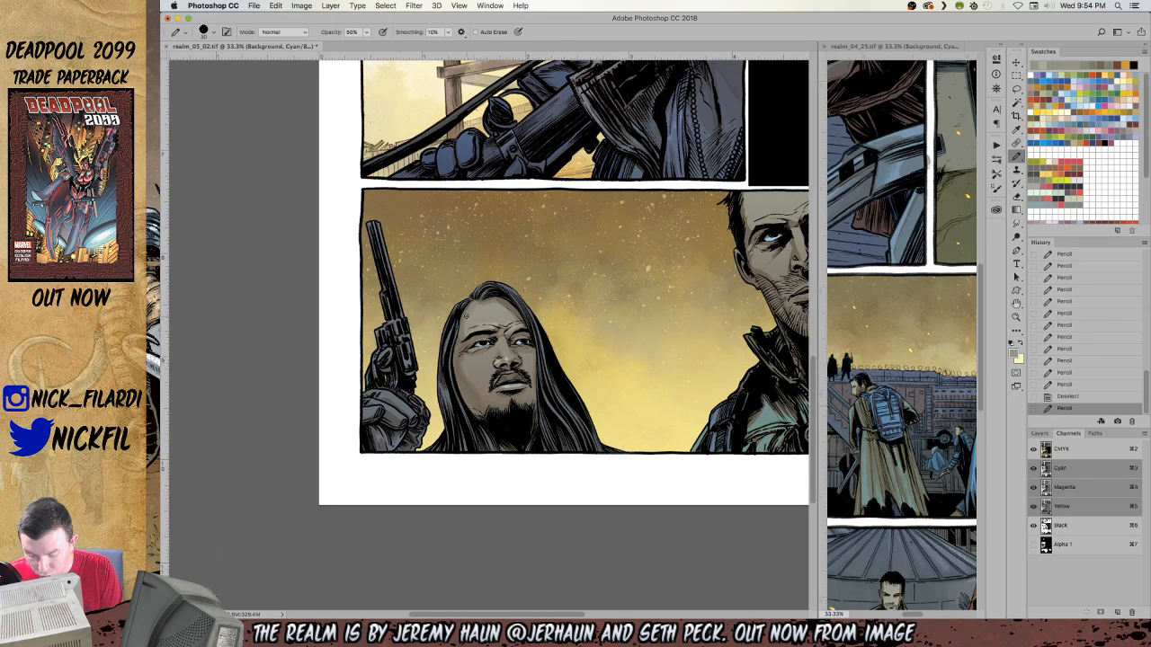
{"action": "left_click_drag", "start_coordinate": [463, 325], "coordinate": [463, 338]}
{"action": "left_click", "coordinate": [497, 304]}
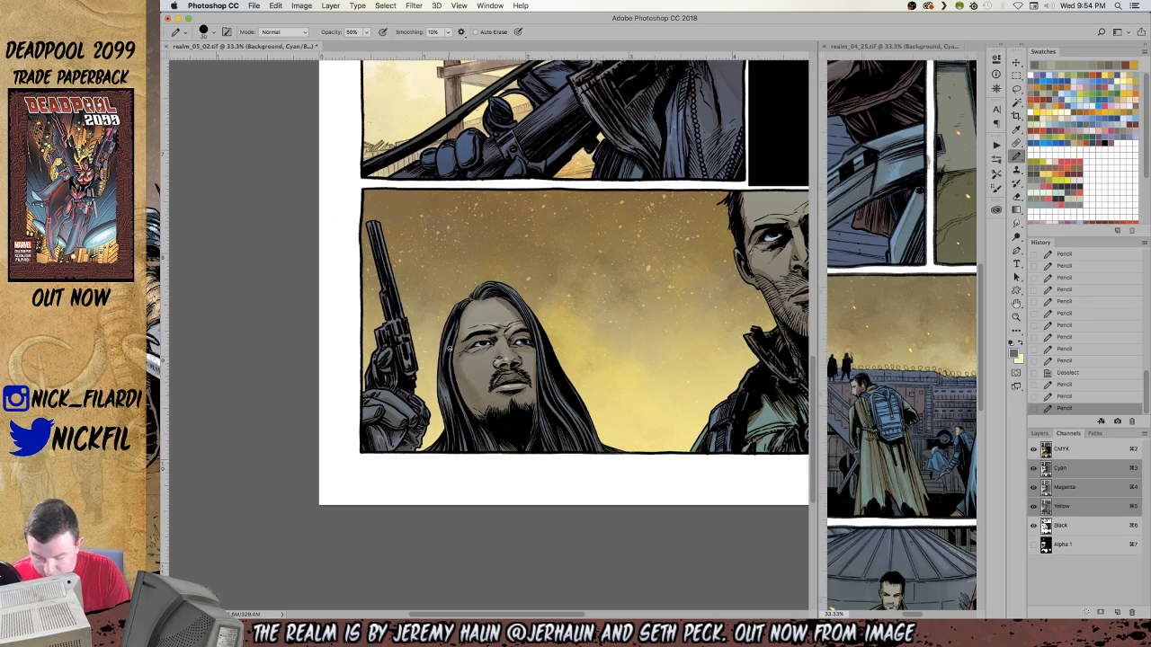
Paint blue-grey highlights along the long-haired man's hair strands with the Pencil in Screen mode at 100% opacity.
{"action": "left_click", "coordinate": [280, 33]}
{"action": "left_click", "coordinate": [270, 126]}
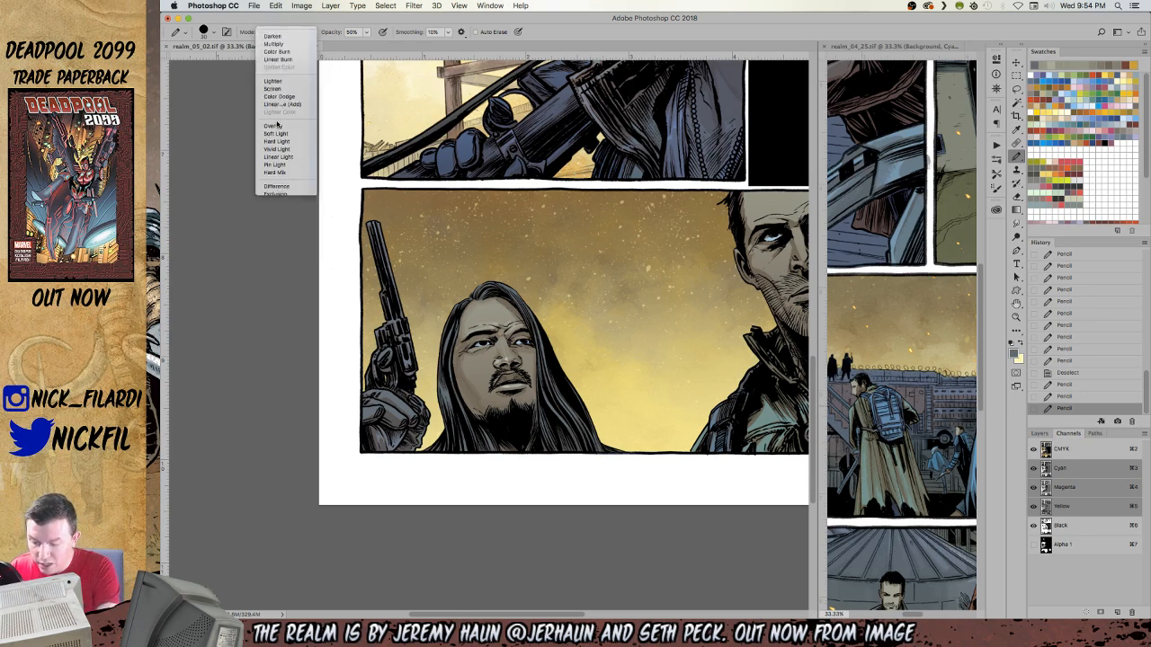
{"action": "left_click", "coordinate": [443, 393]}
{"action": "key", "text": "0"}
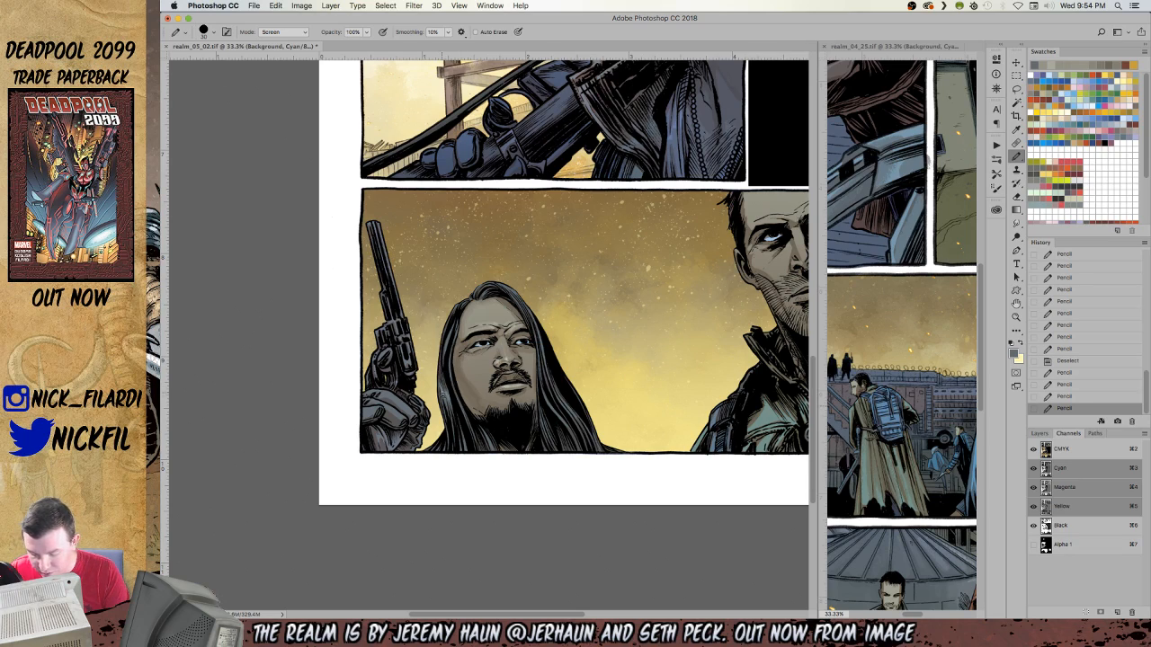
{"action": "left_click", "coordinate": [455, 406]}
{"action": "left_click_drag", "start_coordinate": [446, 346], "coordinate": [484, 285]}
{"action": "left_click_drag", "start_coordinate": [484, 286], "coordinate": [511, 290]}
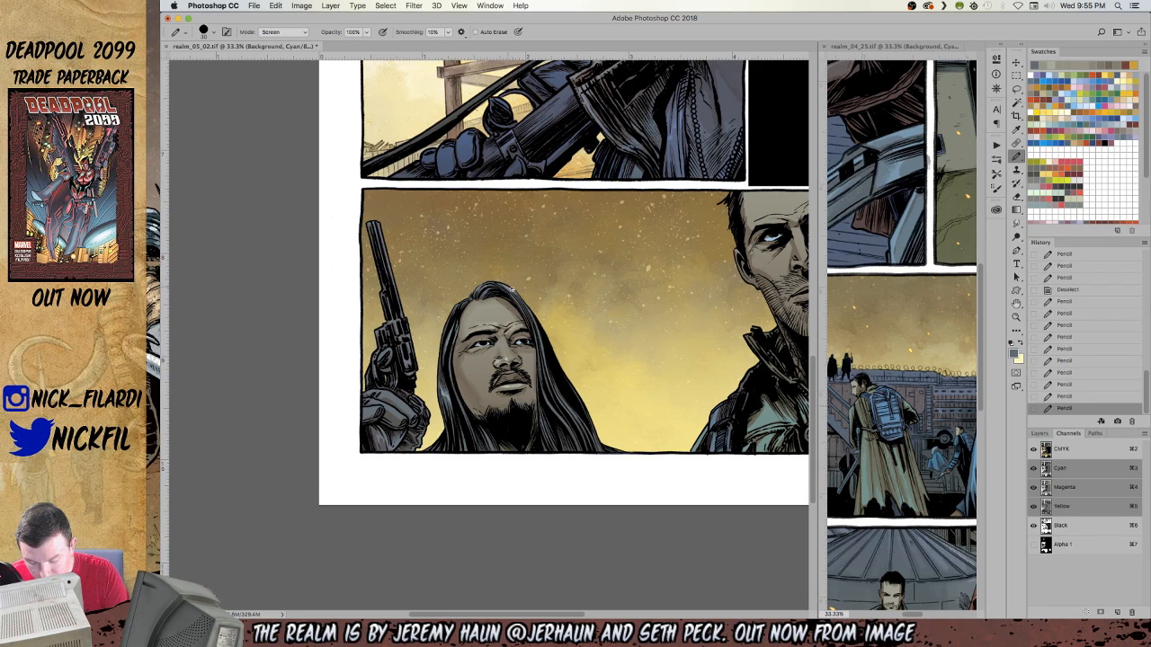
{"action": "left_click_drag", "start_coordinate": [538, 330], "coordinate": [542, 345]}
{"action": "left_click_drag", "start_coordinate": [540, 345], "coordinate": [545, 354]}
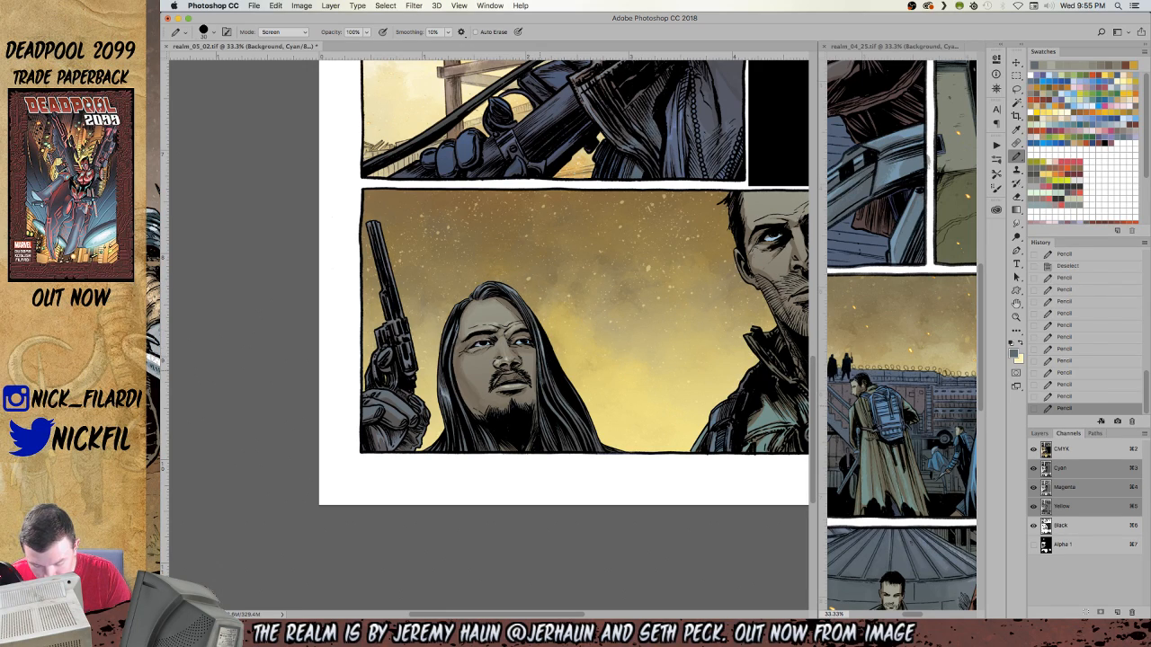
{"action": "mouse_move", "coordinate": [552, 405]}
{"action": "left_mouse_down"}
{"action": "mouse_move", "coordinate": [575, 417]}
{"action": "mouse_move", "coordinate": [565, 404]}
{"action": "left_mouse_up"}
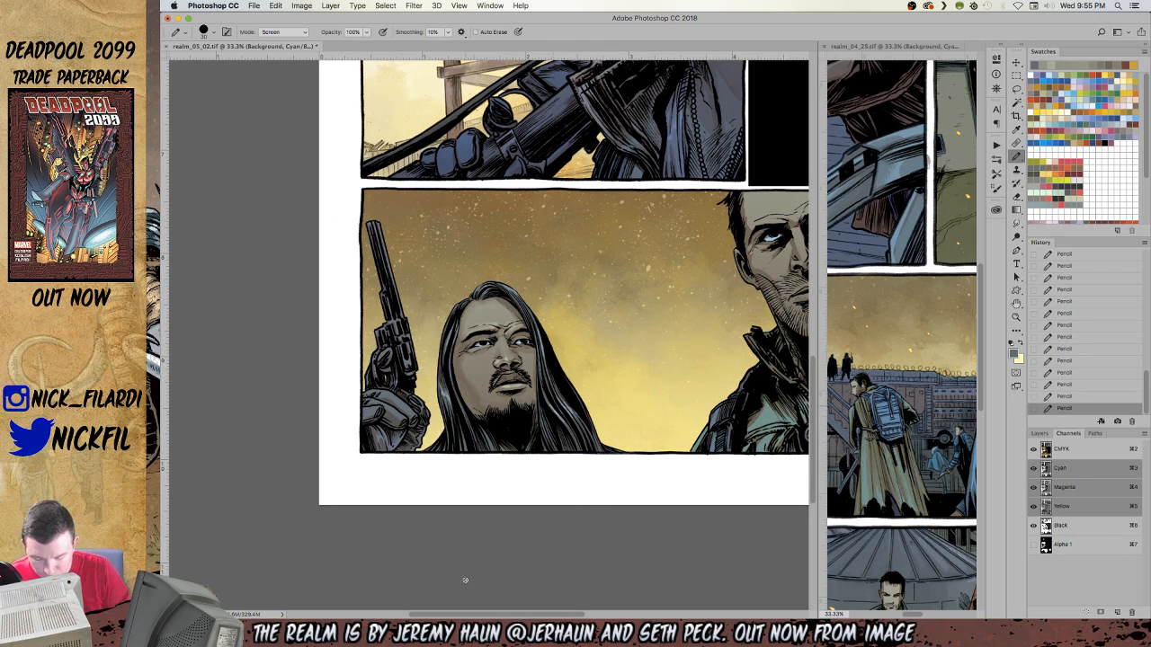
{"action": "left_click_drag", "start_coordinate": [487, 438], "coordinate": [493, 446]}
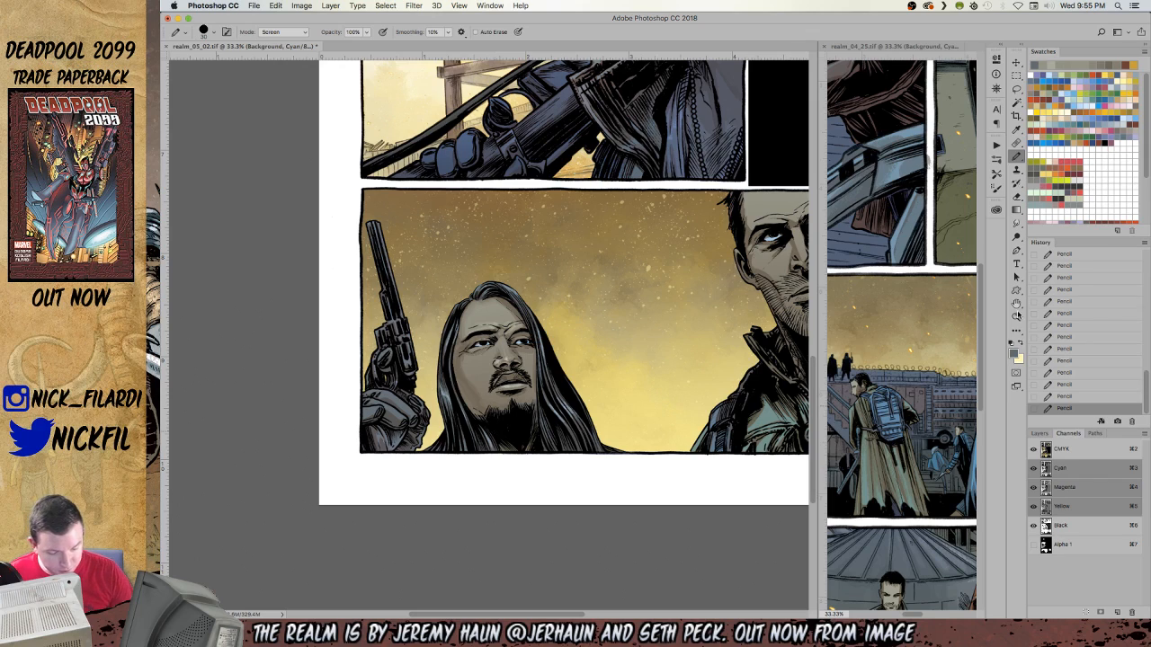
Paint light blue highlights along the long-haired man's revolver with the Pencil in Screen mode, reducing the opacity to 50%.
{"action": "key", "text": "space"}
{"action": "mouse_move", "coordinate": [470, 380]}
{"action": "left_mouse_down"}
{"action": "mouse_move", "coordinate": [488, 372]}
{"action": "mouse_move", "coordinate": [543, 439]}
{"action": "left_mouse_up"}
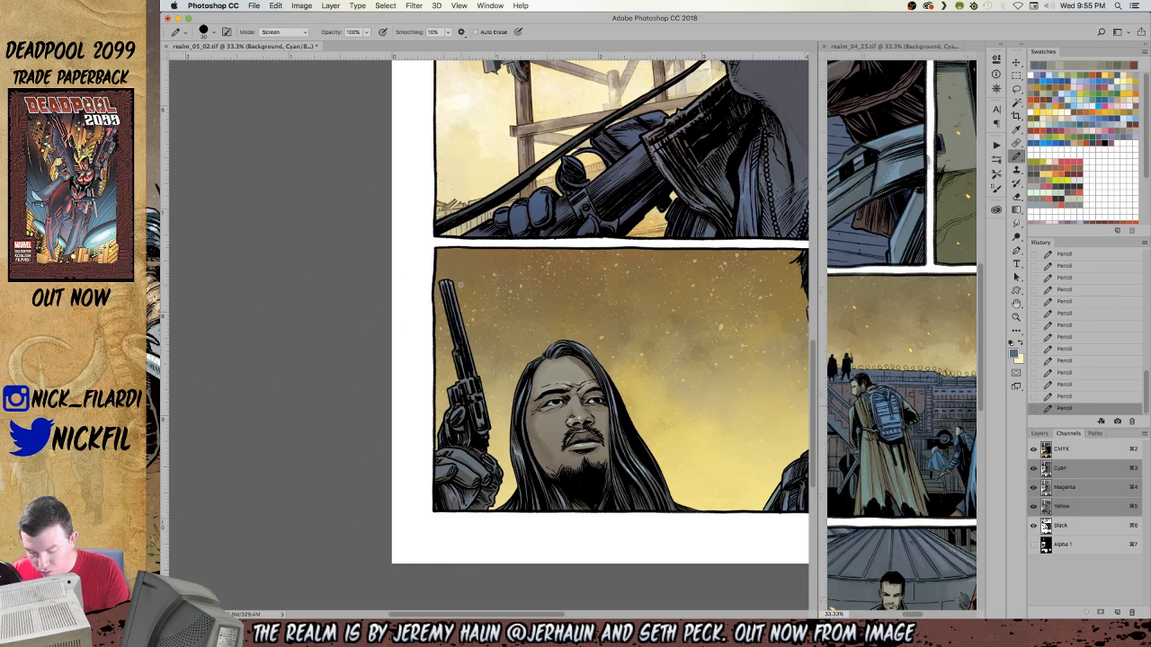
{"action": "left_click", "coordinate": [284, 33]}
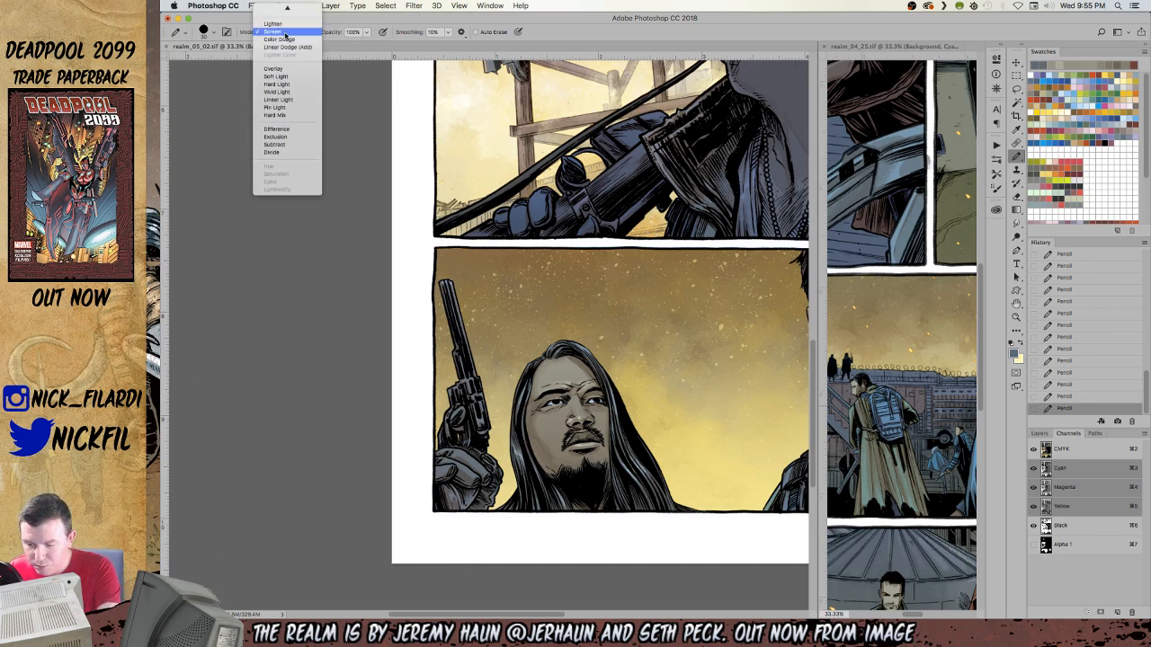
{"action": "left_click", "coordinate": [284, 34]}
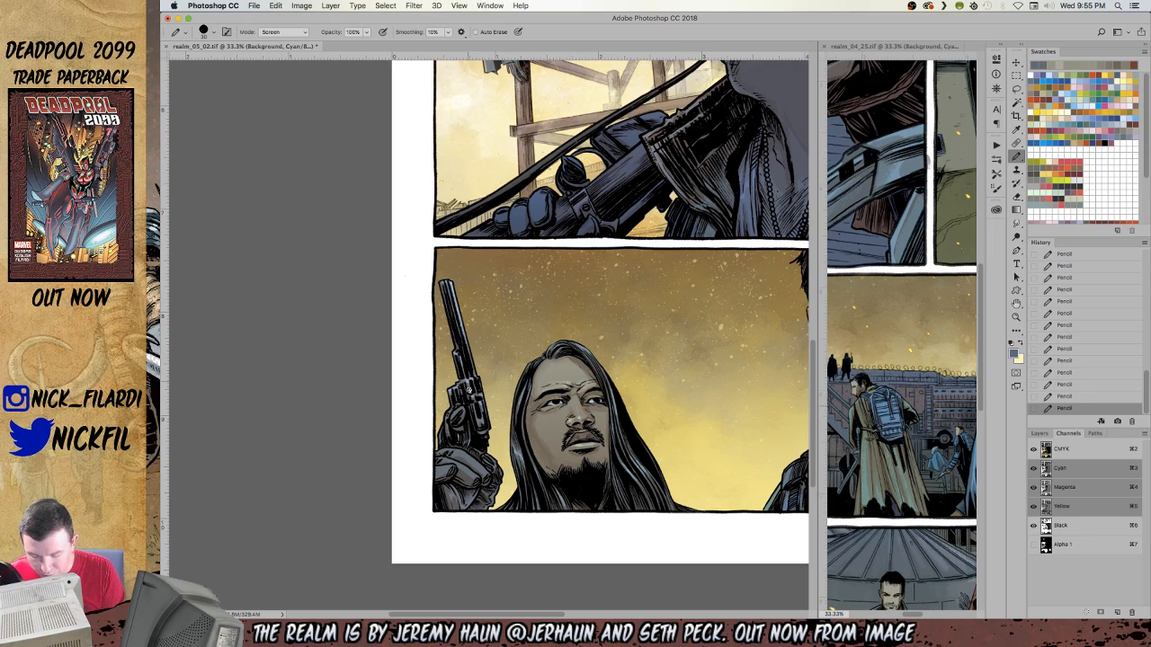
{"action": "left_click", "coordinate": [282, 31]}
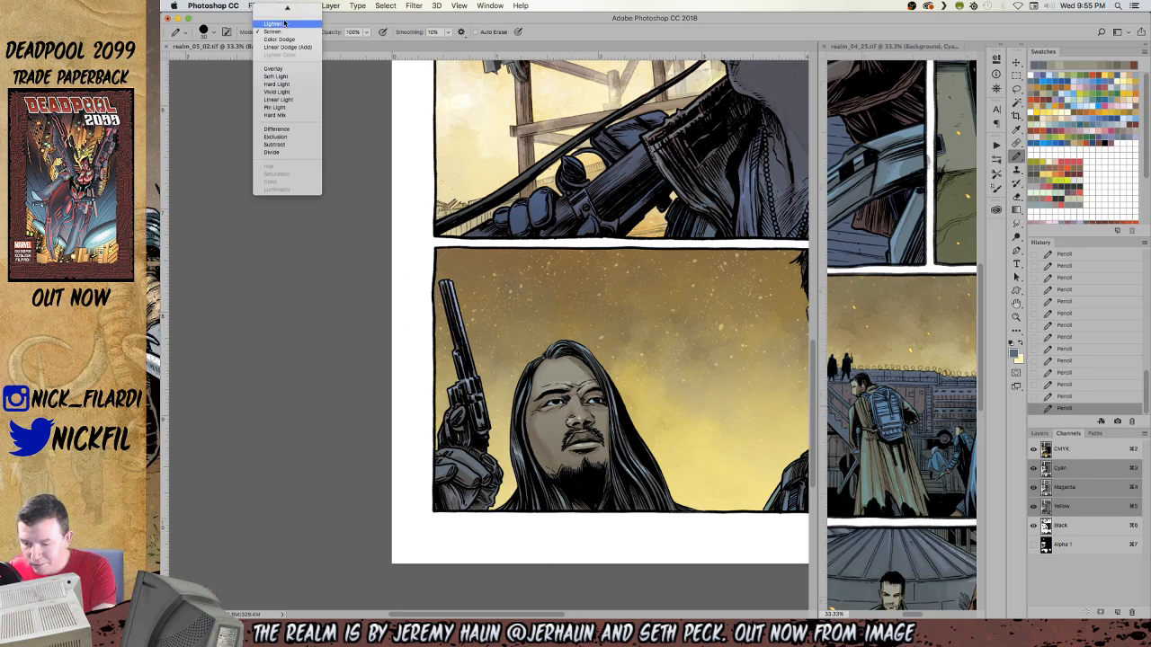
{"action": "left_click", "coordinate": [284, 34]}
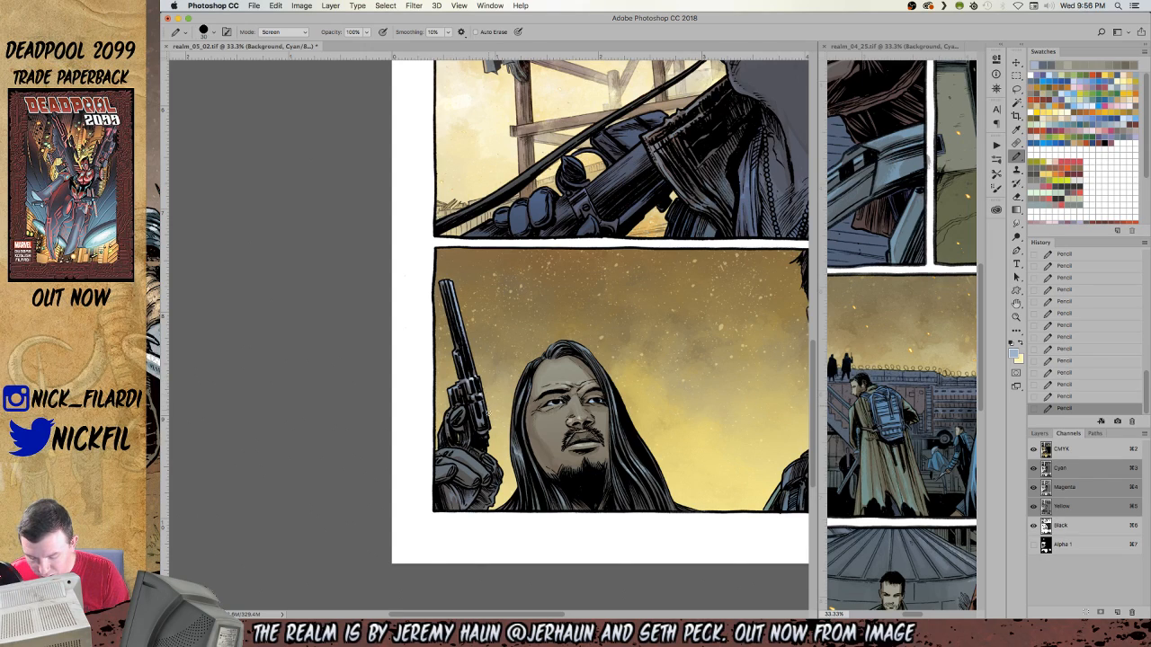
{"action": "left_click_drag", "start_coordinate": [450, 282], "coordinate": [476, 378]}
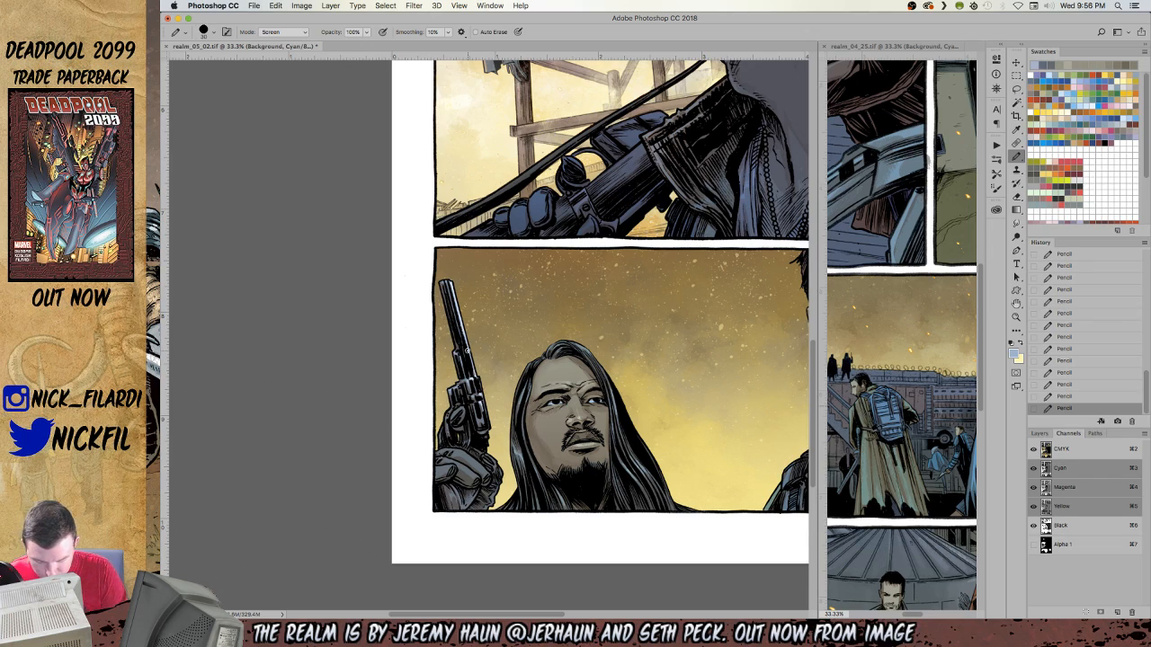
{"action": "key", "text": "5"}
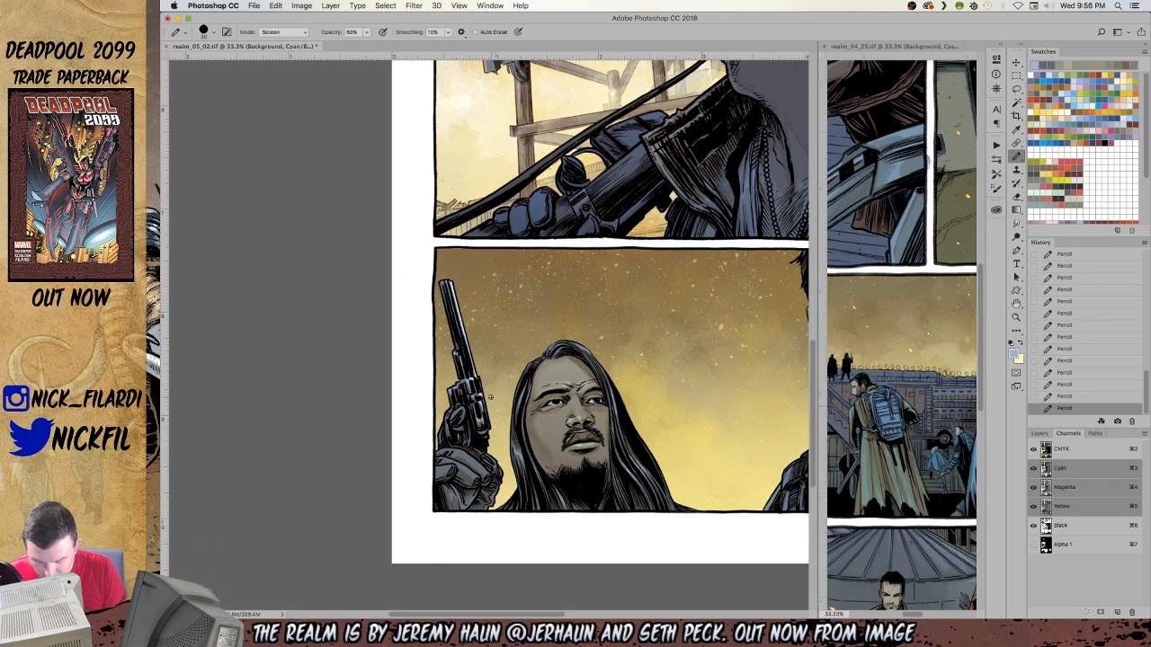
Shade the long-haired man's gloved gun hand in grey with the Pencil in Normal mode at 50% opacity.
{"action": "left_click", "coordinate": [1016, 305]}
{"action": "mouse_move", "coordinate": [591, 493]}
{"action": "left_mouse_down"}
{"action": "mouse_move", "coordinate": [563, 388]}
{"action": "mouse_move", "coordinate": [556, 400]}
{"action": "left_mouse_up"}
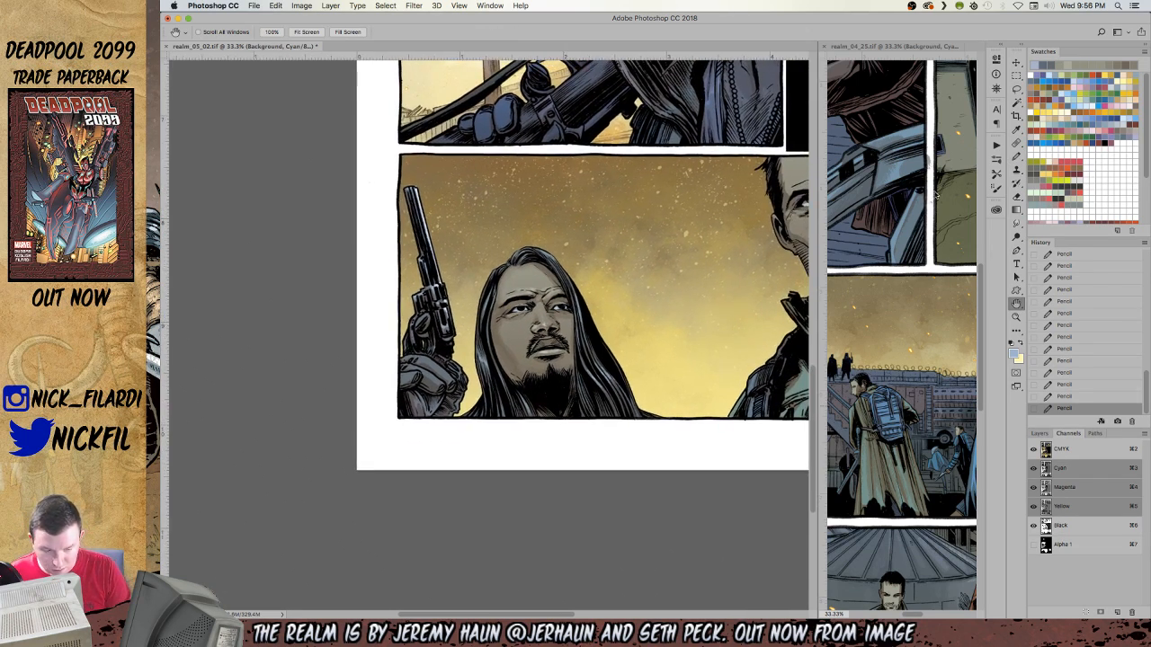
{"action": "left_click", "coordinate": [1017, 155]}
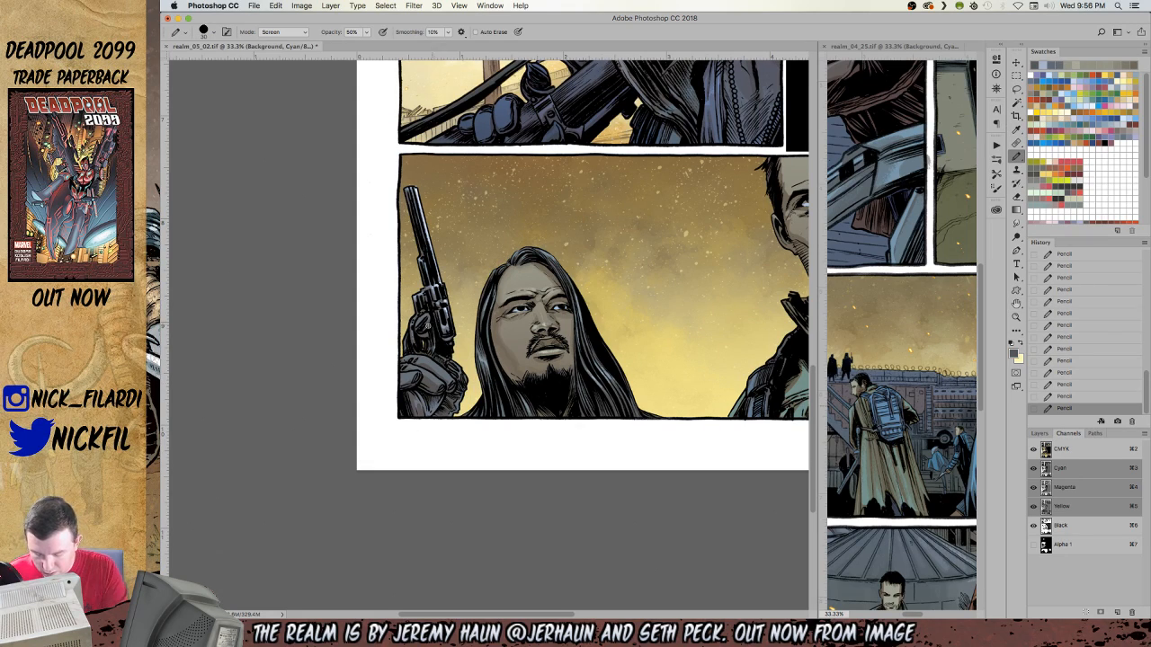
{"action": "left_click", "coordinate": [277, 36]}
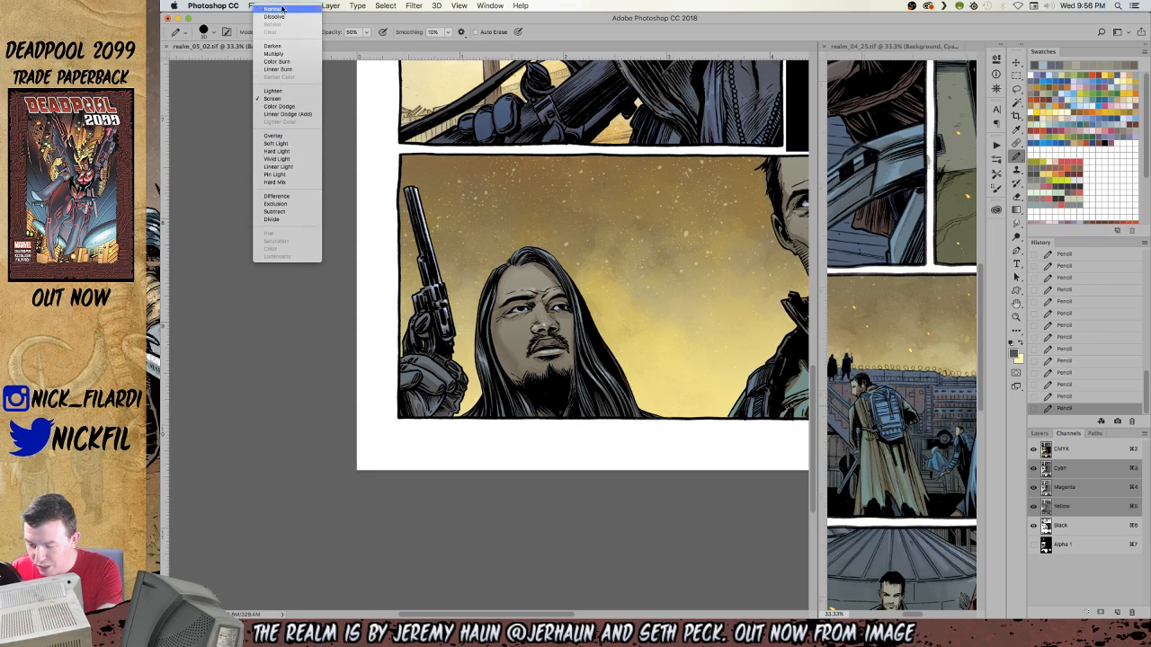
{"action": "left_click", "coordinate": [281, 9]}
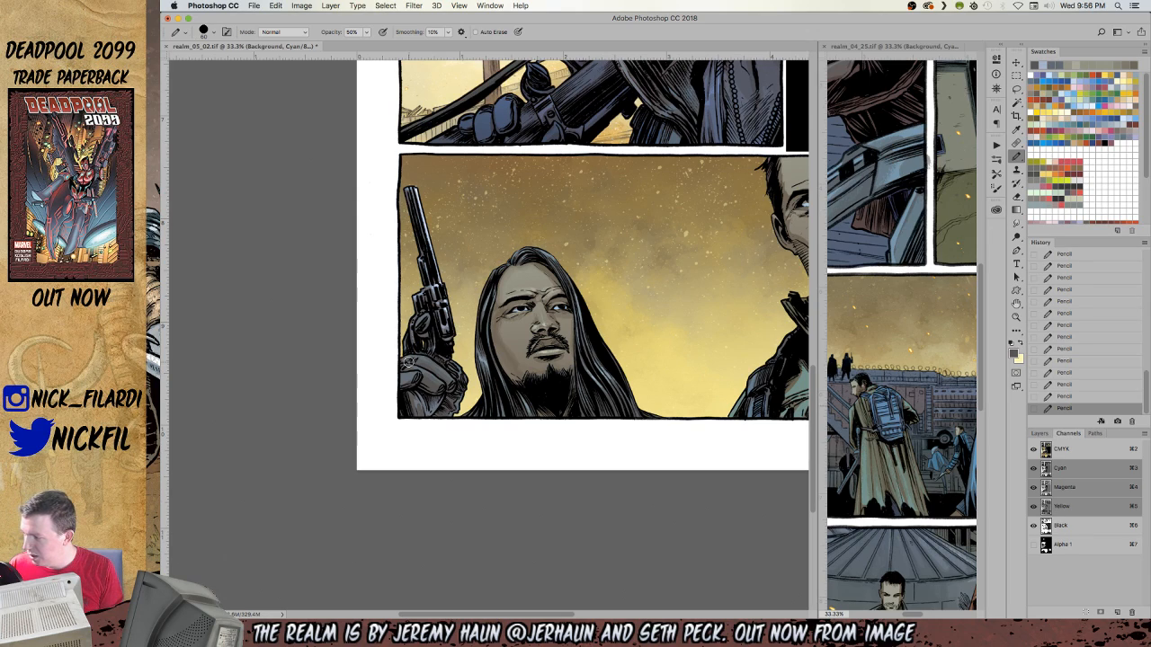
{"action": "left_click", "coordinate": [410, 380]}
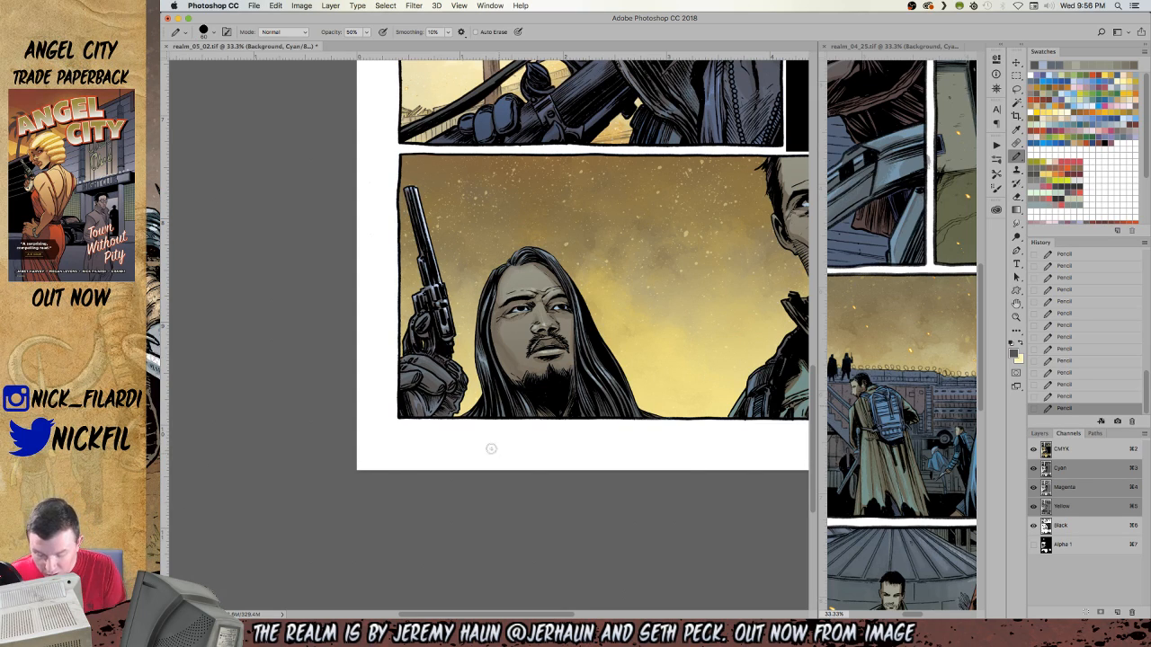
Paint blue-grey highlights on the gloved gun hand with the Pencil in Screen mode at 100% opacity.
{"action": "left_click", "coordinate": [277, 32]}
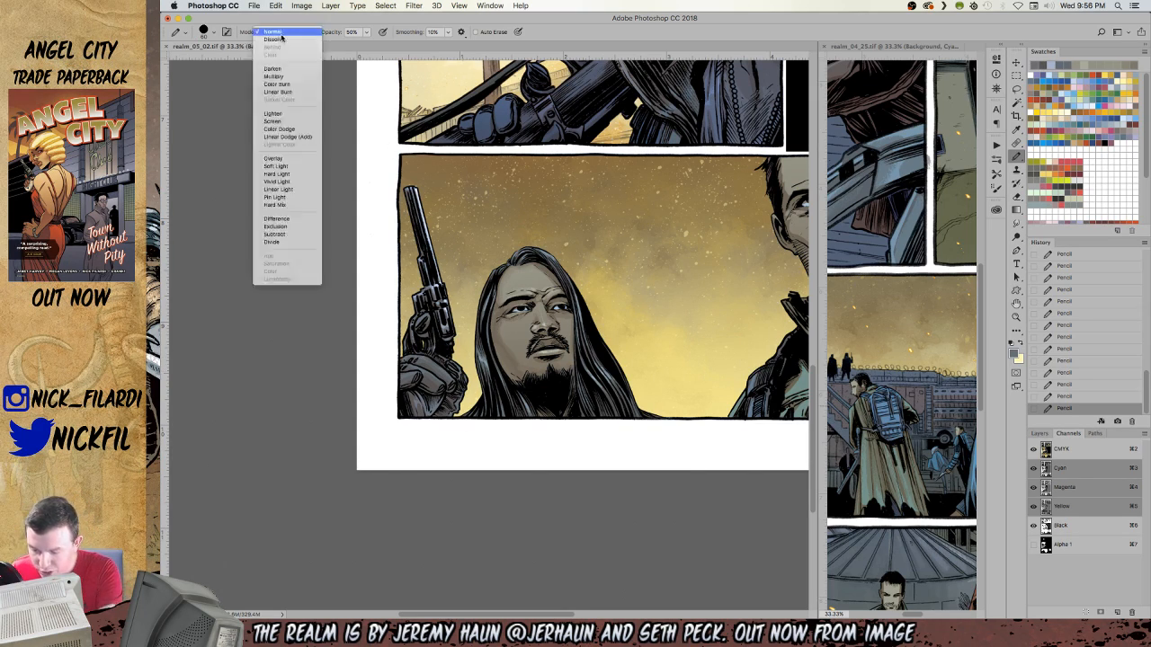
{"action": "left_click", "coordinate": [272, 121]}
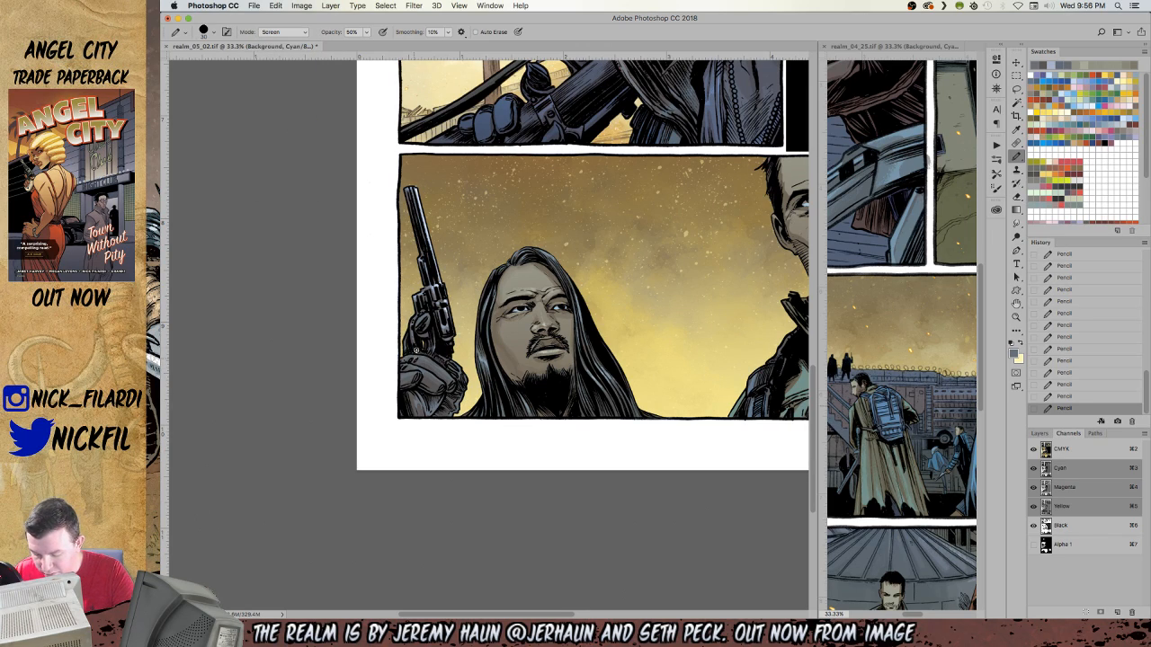
{"action": "key", "text": "0"}
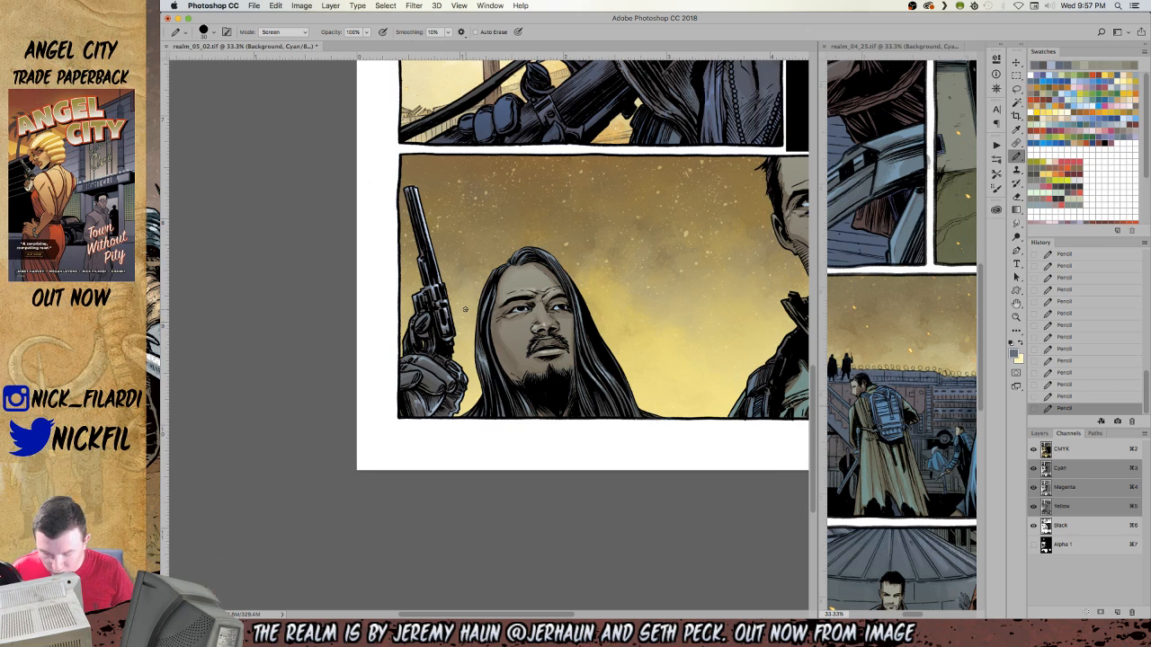
Choose an orange swatch for the Pencil, keeping Screen mode, and set its opacity to 50%.
{"action": "left_click", "coordinate": [1016, 304]}
{"action": "mouse_move", "coordinate": [591, 508]}
{"action": "left_mouse_down"}
{"action": "mouse_move", "coordinate": [530, 480]}
{"action": "mouse_move", "coordinate": [489, 505]}
{"action": "left_mouse_up"}
{"action": "mouse_move", "coordinate": [644, 495]}
{"action": "left_mouse_down"}
{"action": "mouse_move", "coordinate": [569, 493]}
{"action": "mouse_move", "coordinate": [622, 488]}
{"action": "left_mouse_up"}
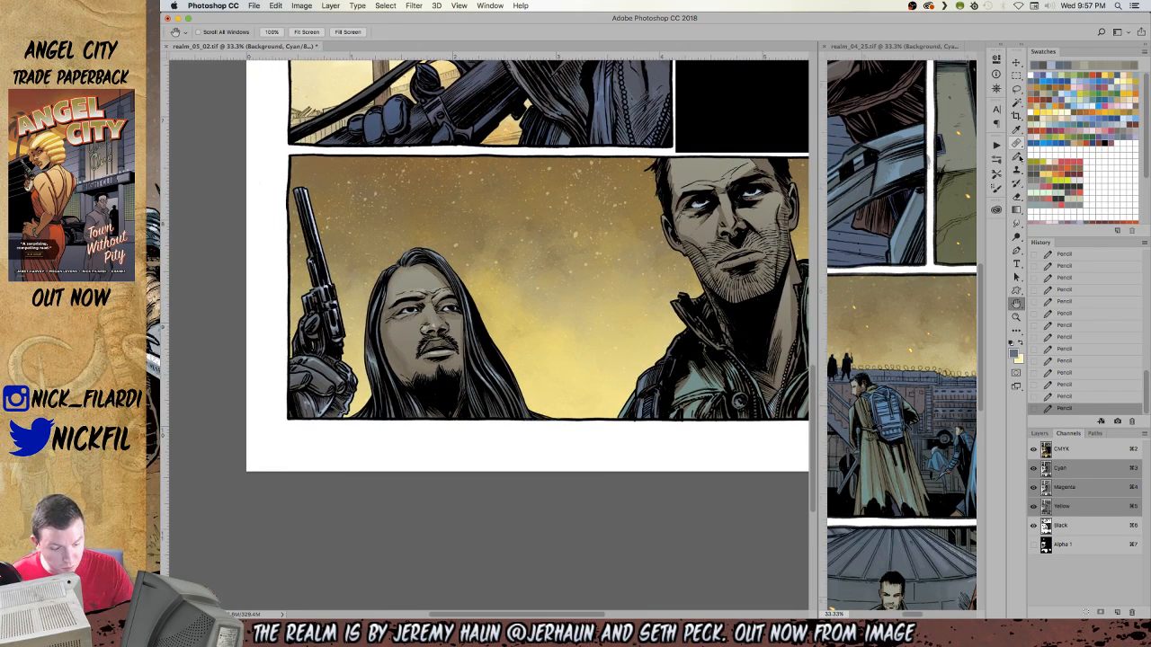
{"action": "key", "text": "b"}
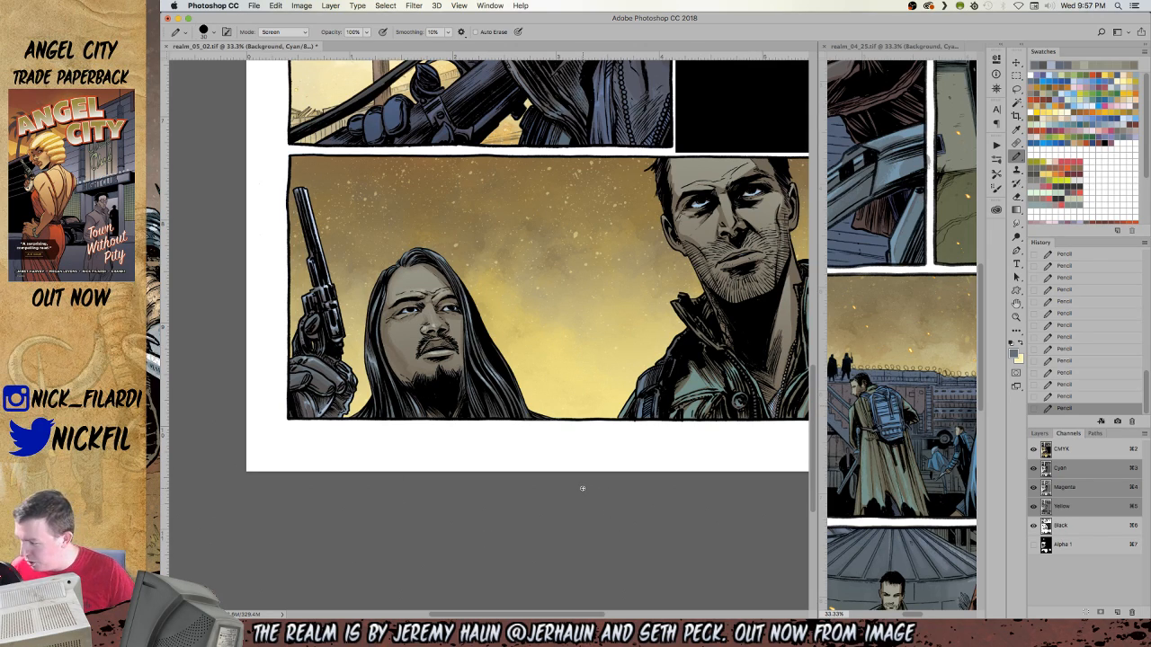
{"action": "left_click", "coordinate": [1016, 304]}
{"action": "left_click_drag", "start_coordinate": [521, 526], "coordinate": [616, 512]}
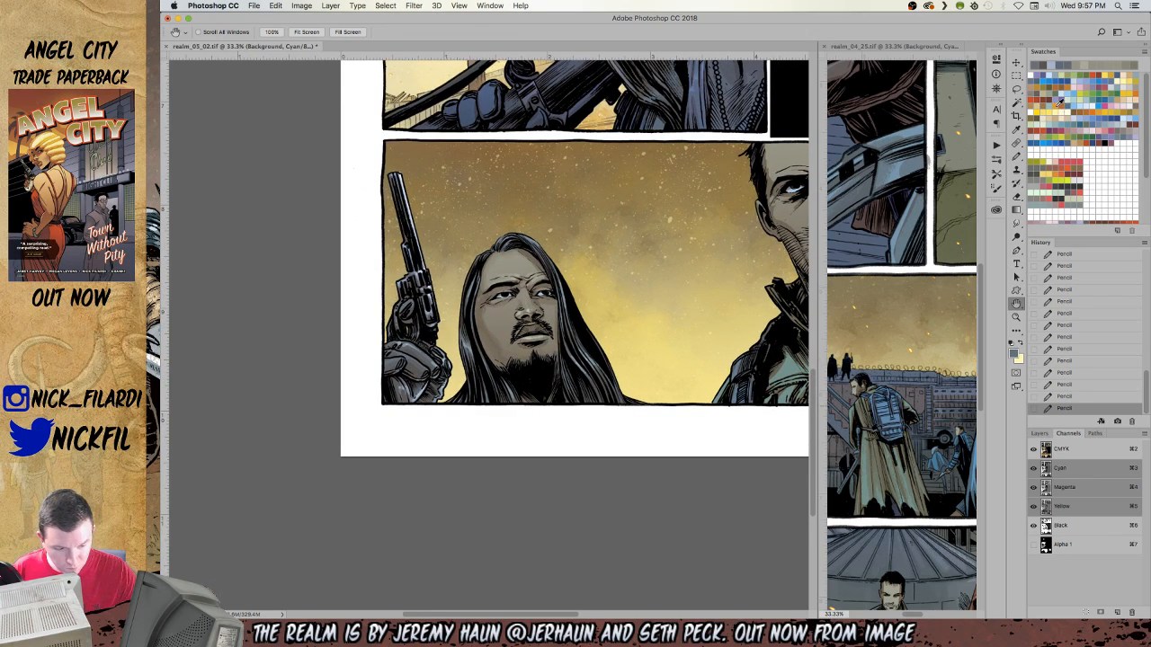
{"action": "left_click", "coordinate": [1016, 156]}
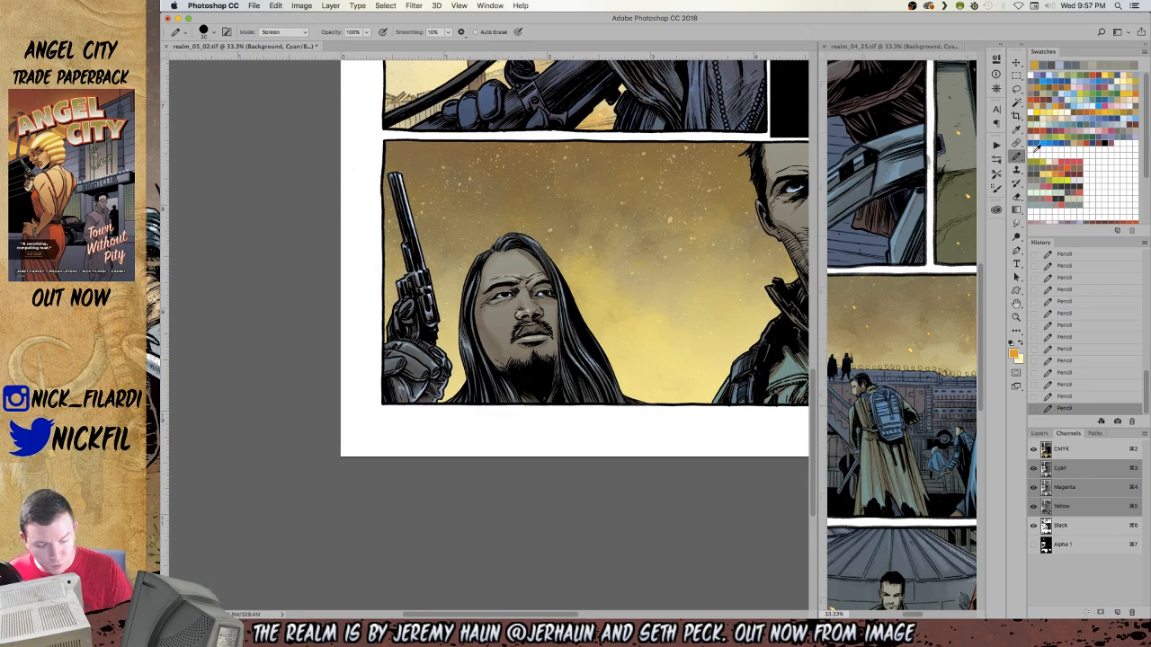
{"action": "left_click", "coordinate": [289, 32]}
{"action": "left_click", "coordinate": [288, 32]}
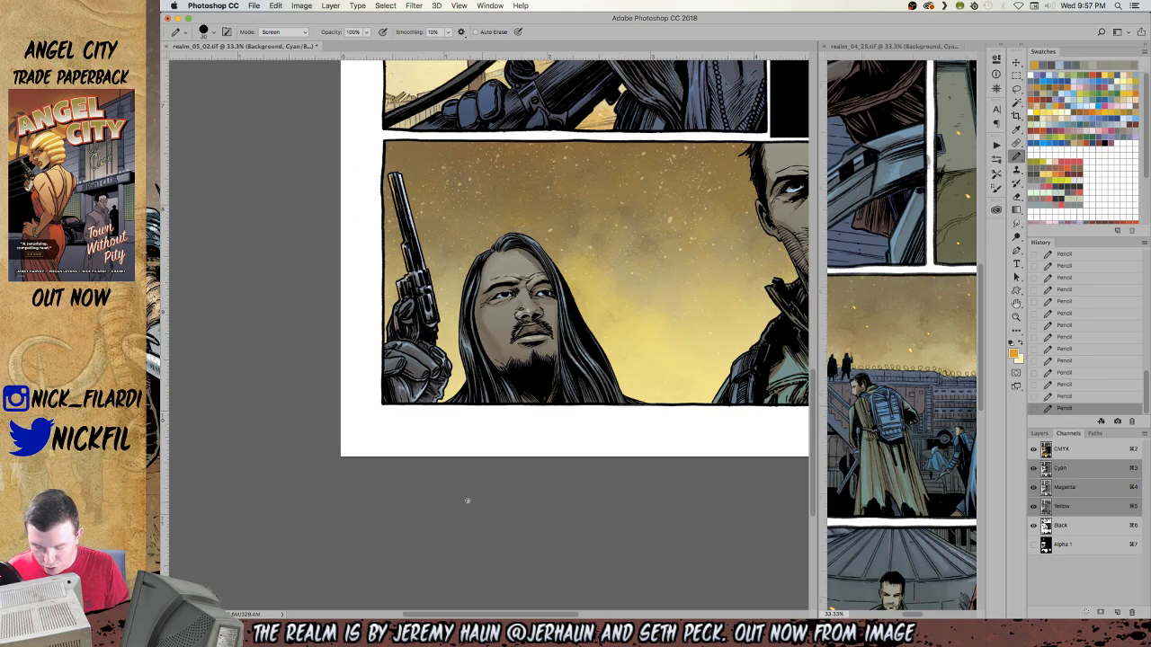
{"action": "key", "text": "5"}
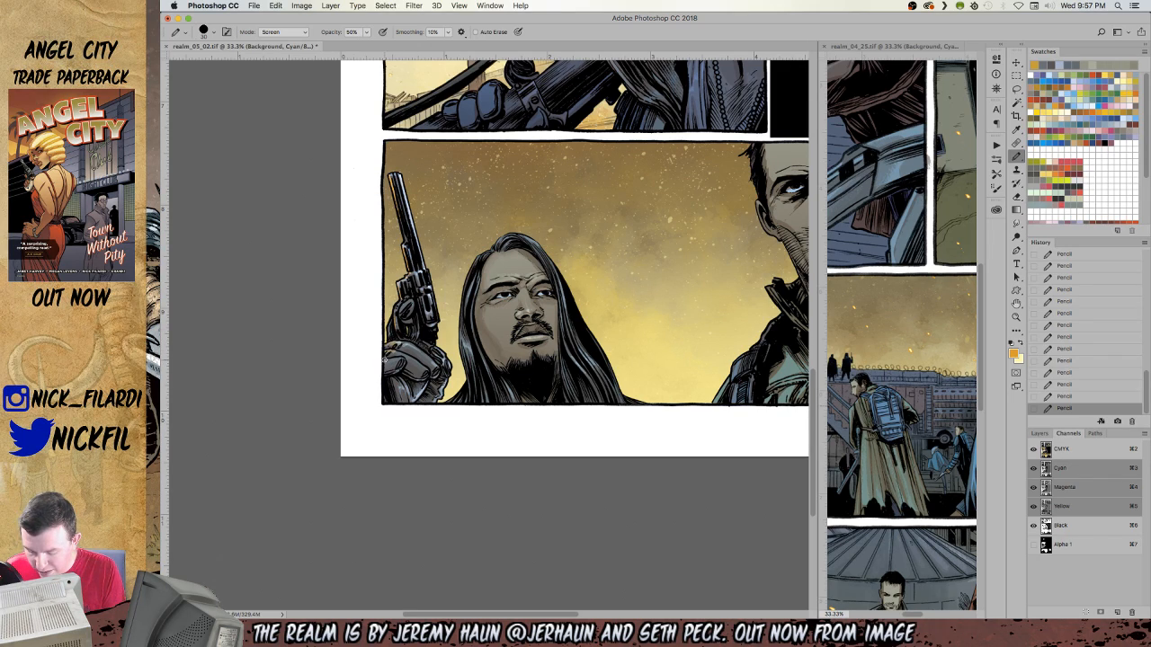
Paint the short-haired man's face with skin tones sampled from it, using the Pencil in Normal mode at 50% opacity.
{"action": "key", "text": "z"}
{"action": "left_click", "coordinate": [533, 514], "text": "alt"}
{"action": "key", "text": "h"}
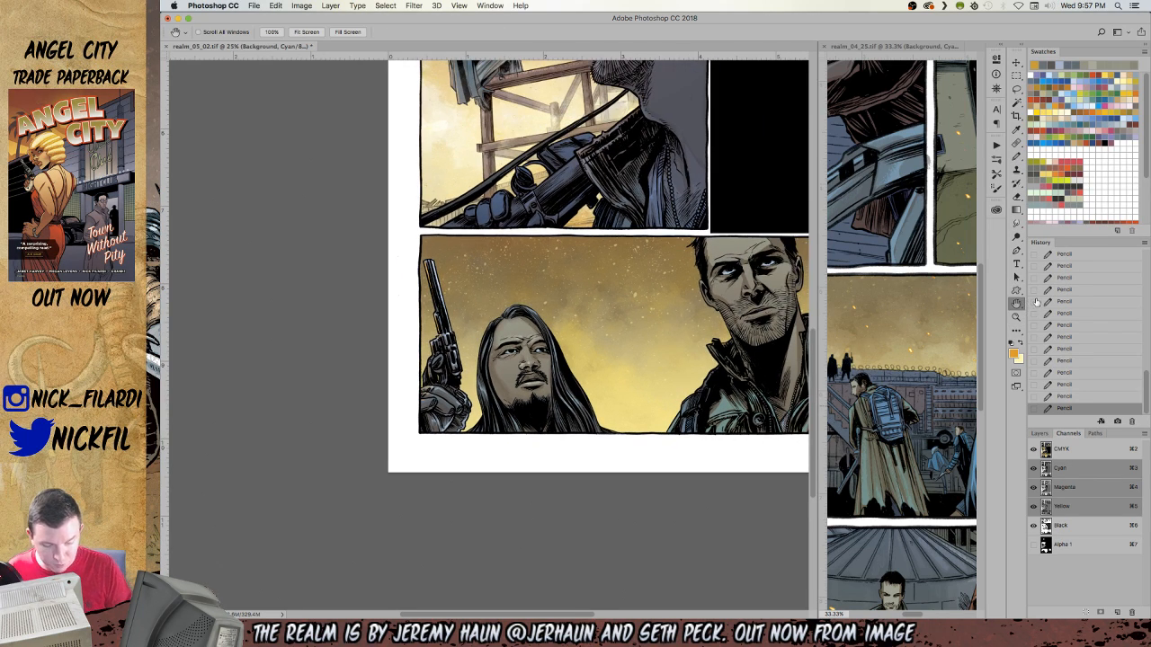
{"action": "left_click_drag", "start_coordinate": [611, 508], "coordinate": [414, 505]}
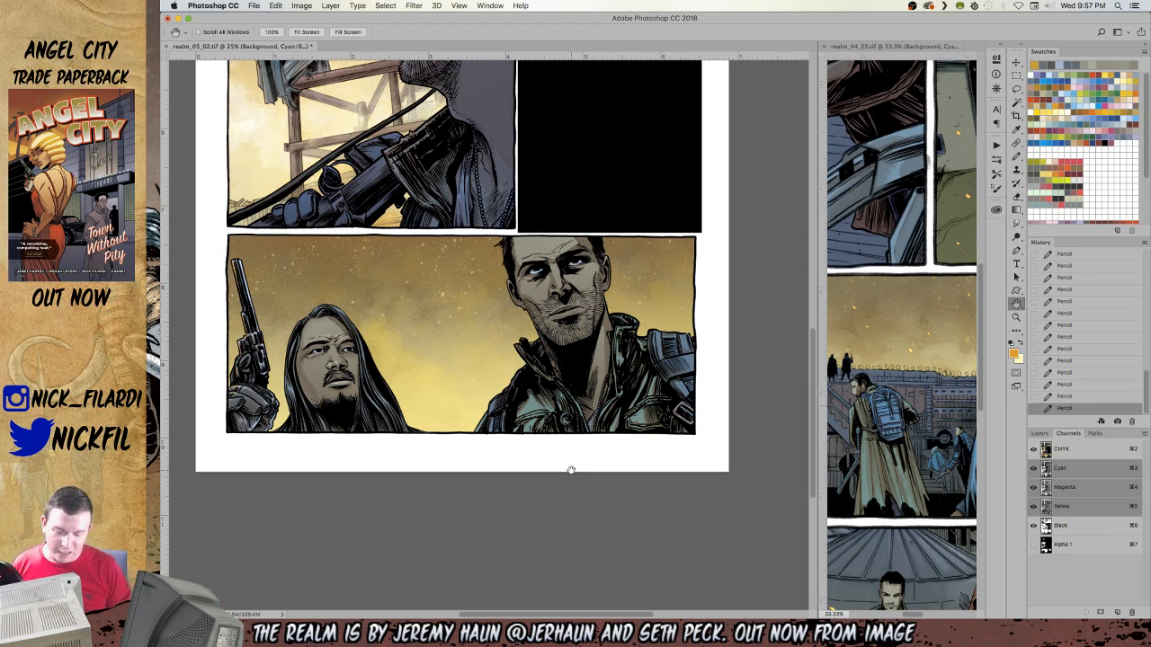
{"action": "left_click", "coordinate": [1016, 155]}
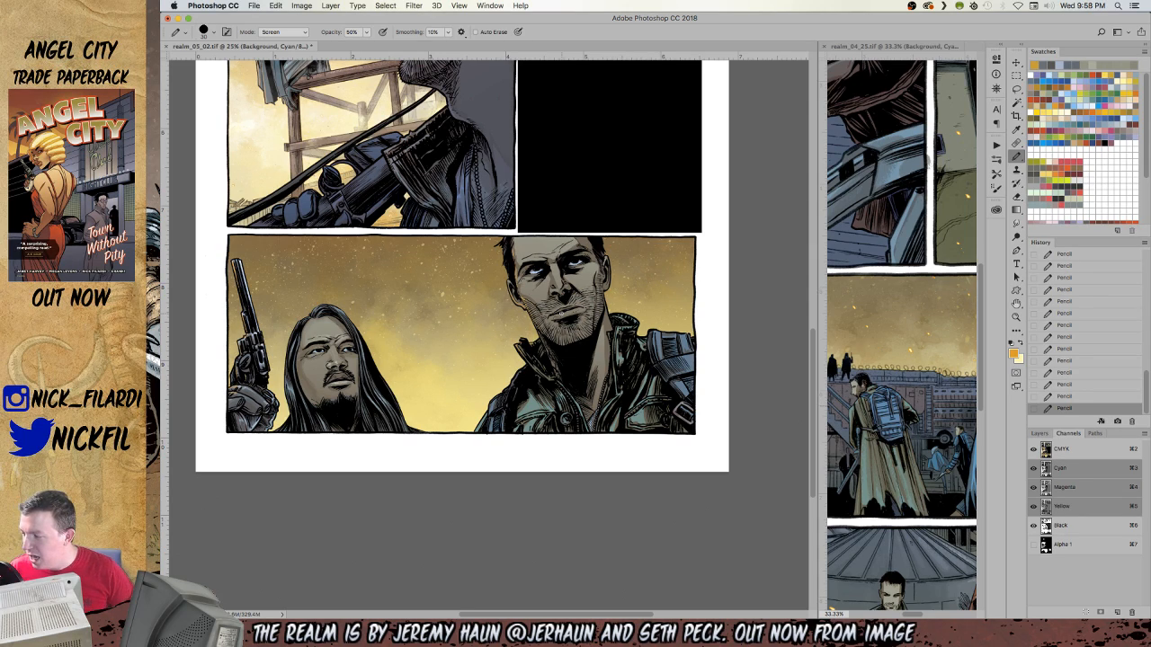
{"action": "left_click", "coordinate": [1016, 304]}
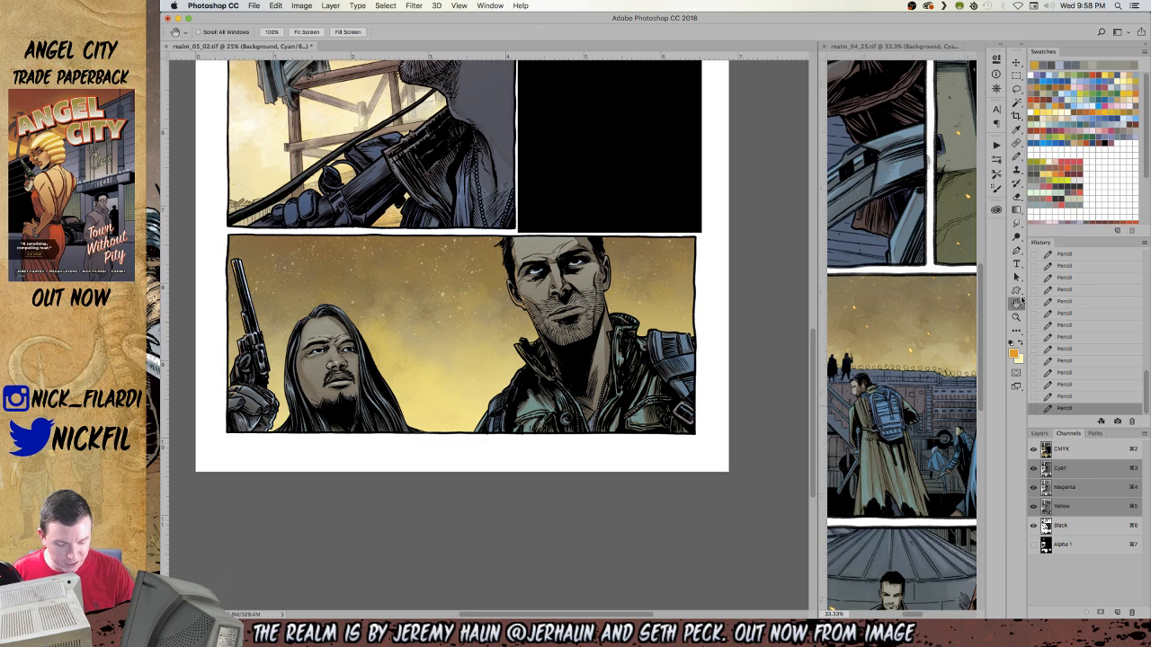
{"action": "left_click_drag", "start_coordinate": [588, 494], "coordinate": [573, 461]}
{"action": "left_click", "coordinate": [1016, 155]}
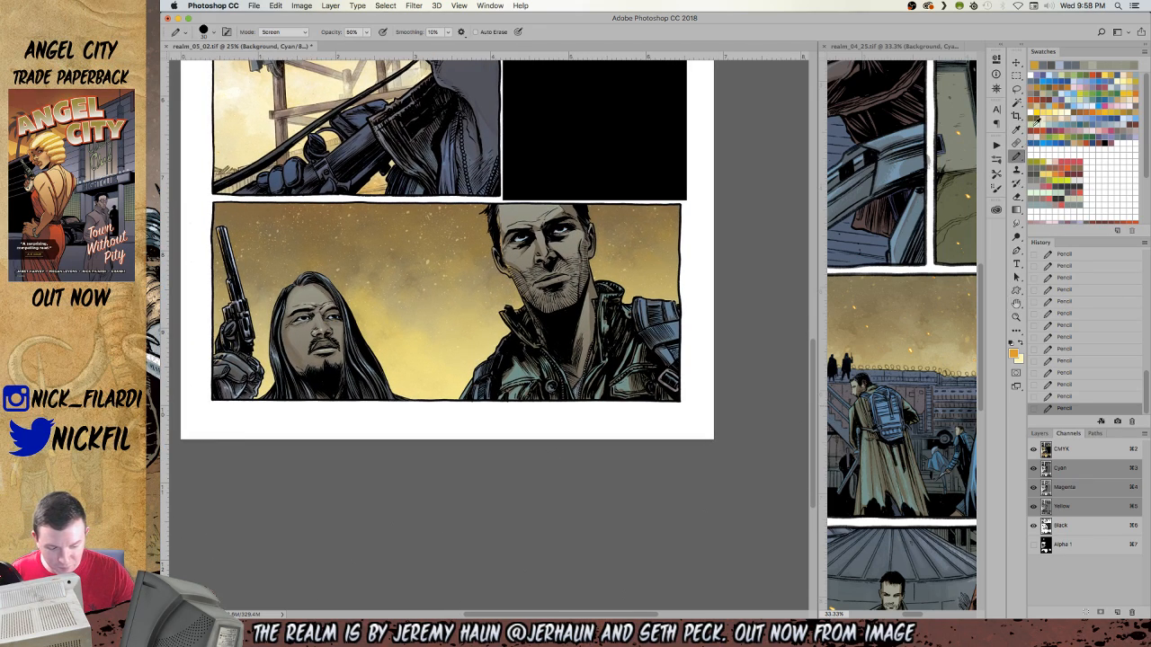
{"action": "left_click", "coordinate": [539, 239], "text": "alt"}
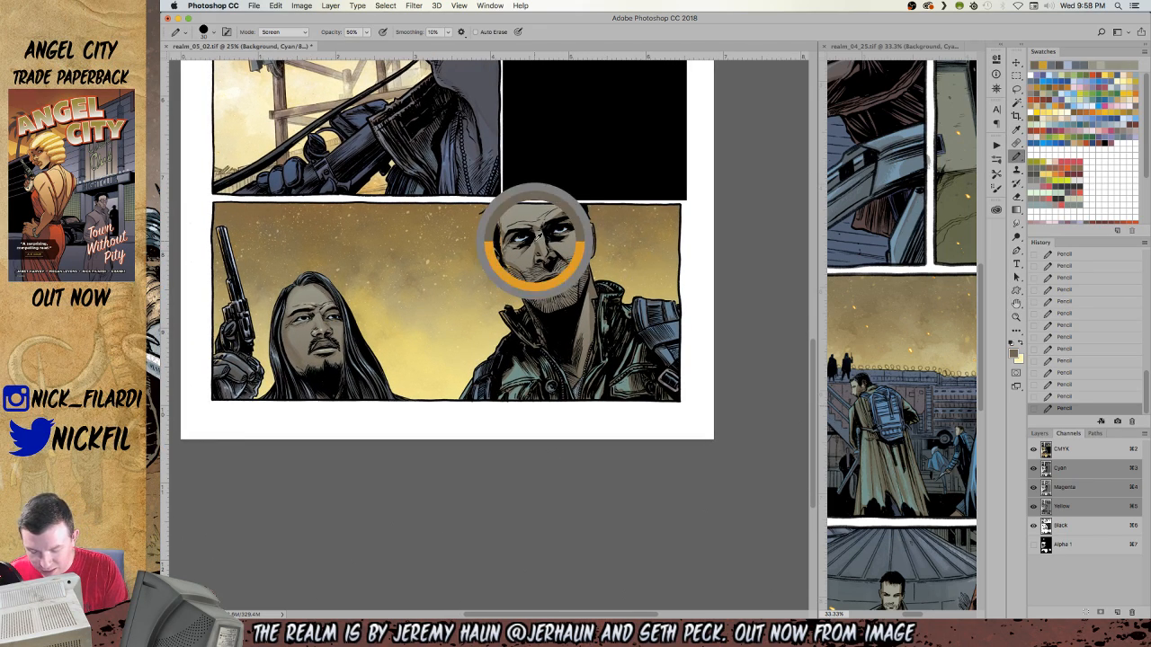
{"action": "left_click", "coordinate": [284, 35]}
{"action": "left_click", "coordinate": [286, 11]}
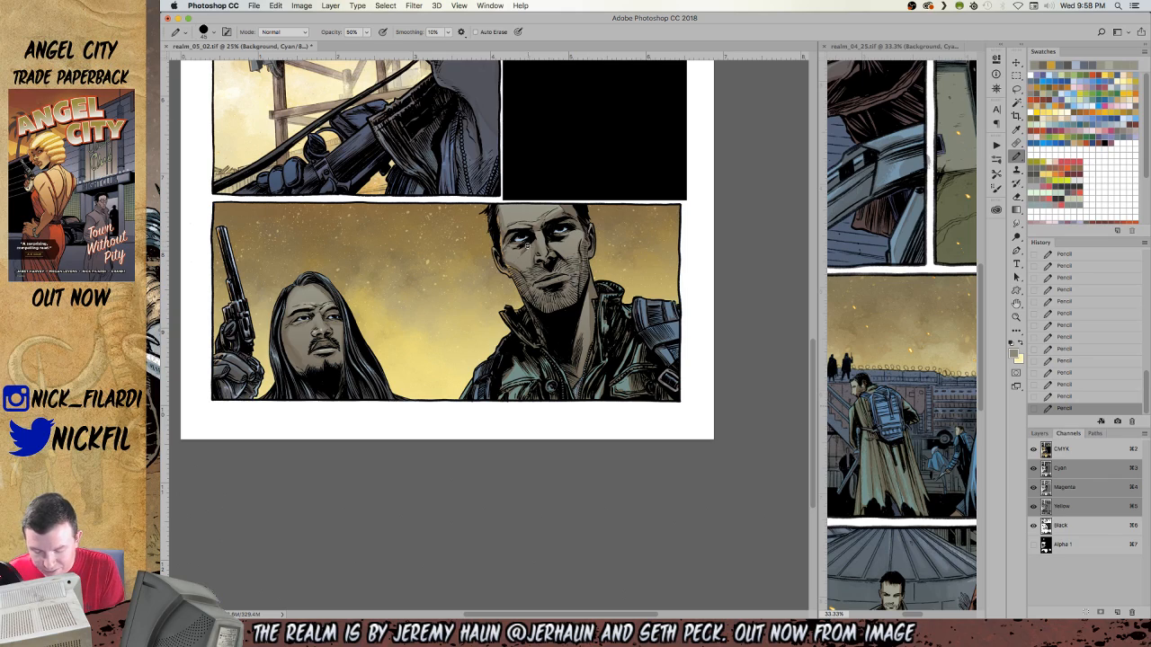
{"action": "left_click", "coordinate": [518, 241], "text": "alt"}
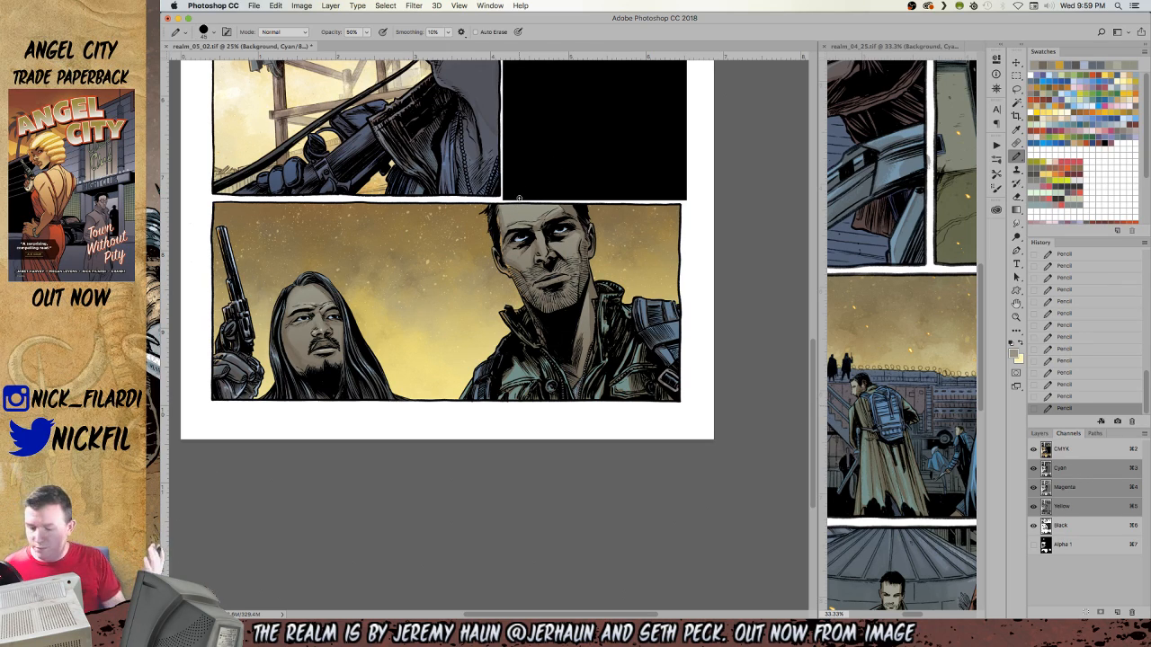
Paint highlights on the short-haired man's forehead with the Pencil in Screen mode, lowering the opacity from 100% to 50%.
{"action": "key", "text": "0"}
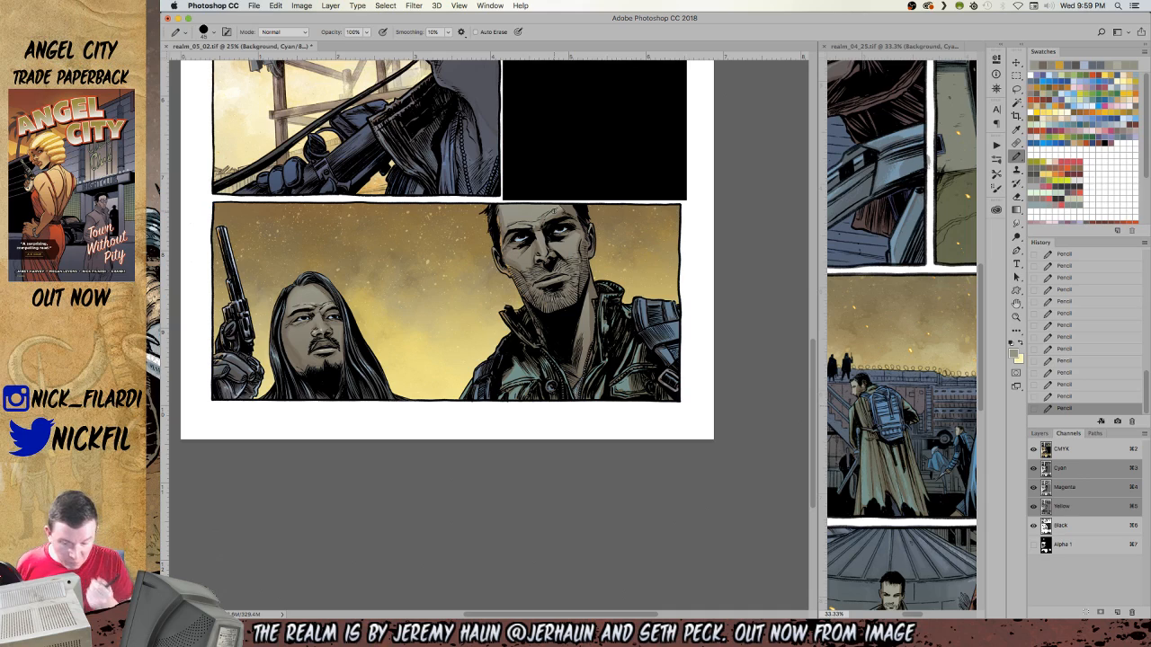
{"action": "left_click", "coordinate": [282, 33]}
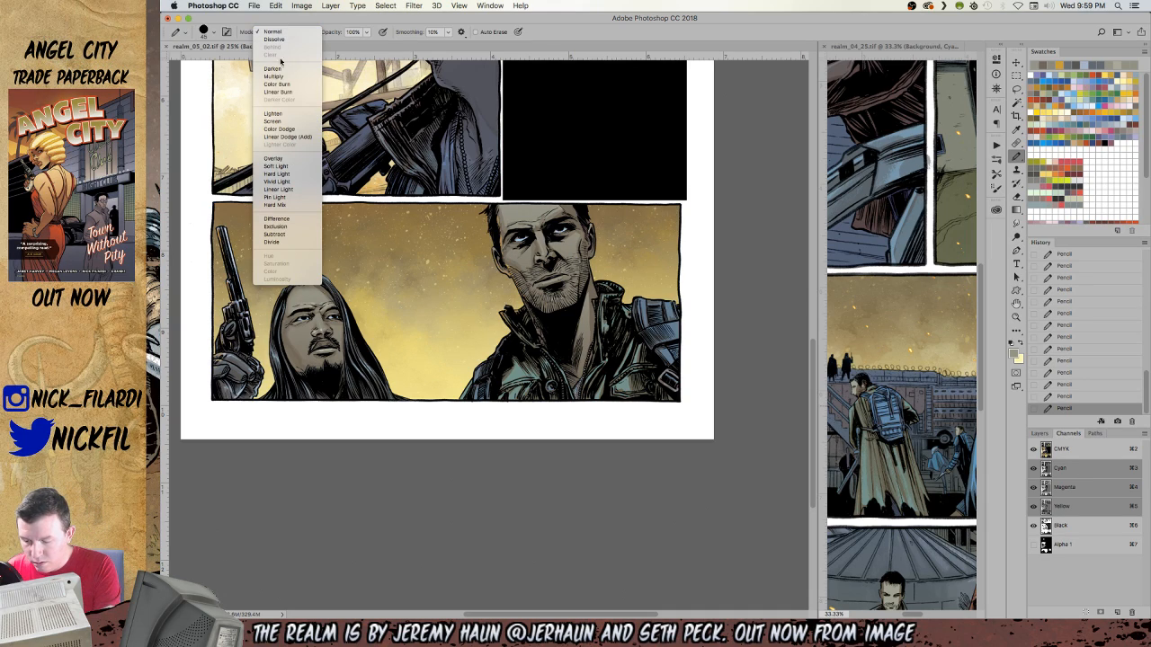
{"action": "left_click", "coordinate": [280, 121]}
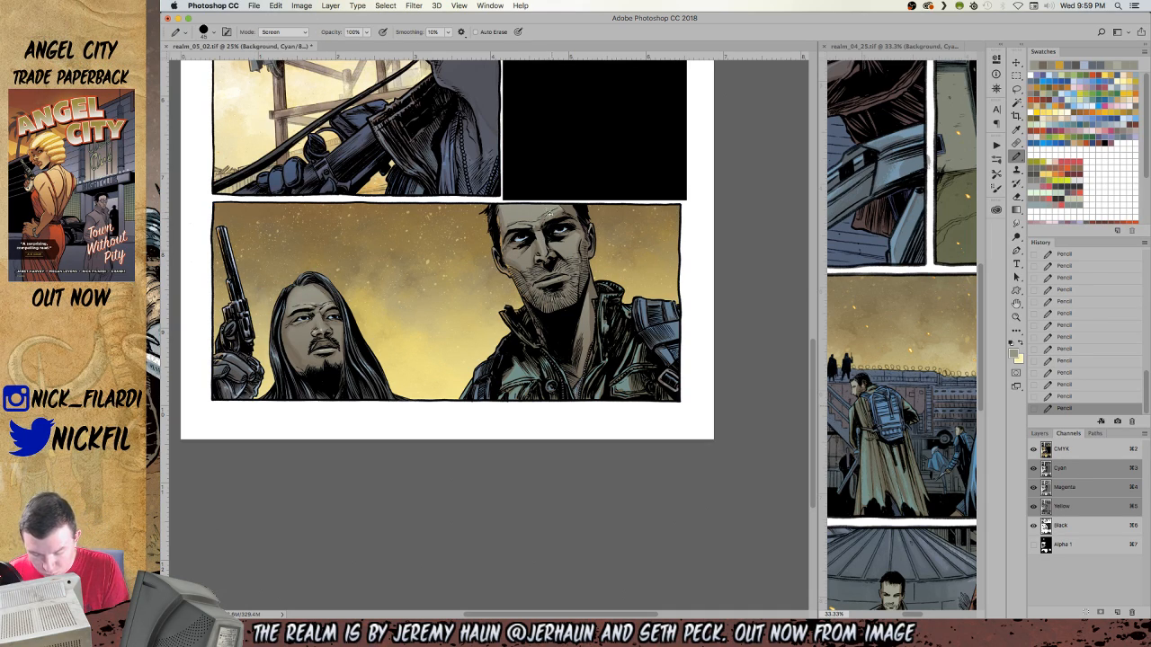
{"action": "key", "text": "5"}
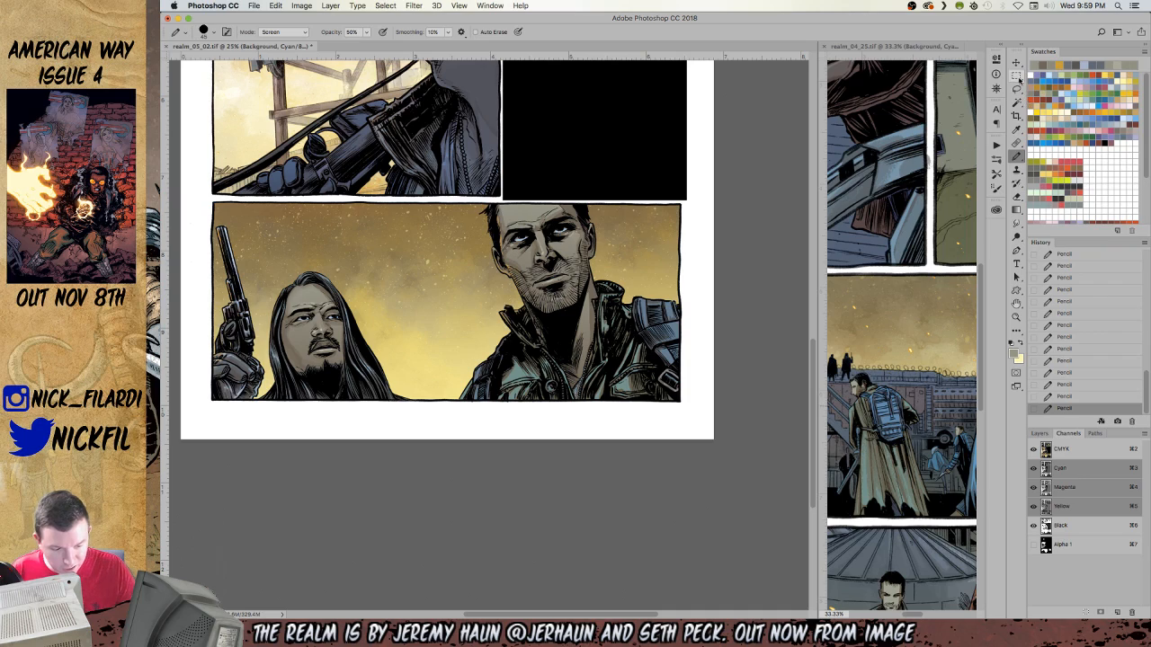
Lasso areas of the short-haired man's face and lighten them with a gradient in Screen mode at 100% opacity.
{"action": "key", "text": "l"}
{"action": "mouse_move", "coordinate": [576, 232]}
{"action": "left_mouse_down"}
{"action": "mouse_move", "coordinate": [553, 252]}
{"action": "mouse_move", "coordinate": [580, 274]}
{"action": "mouse_move", "coordinate": [585, 235]}
{"action": "left_mouse_up"}
{"action": "mouse_move", "coordinate": [521, 261]}
{"action": "left_mouse_down"}
{"action": "mouse_move", "coordinate": [518, 283]}
{"action": "mouse_move", "coordinate": [543, 296]}
{"action": "mouse_move", "coordinate": [545, 250]}
{"action": "mouse_move", "coordinate": [522, 256]}
{"action": "mouse_move", "coordinate": [536, 235]}
{"action": "mouse_move", "coordinate": [575, 267]}
{"action": "mouse_move", "coordinate": [579, 258]}
{"action": "mouse_move", "coordinate": [561, 276]}
{"action": "mouse_move", "coordinate": [573, 285]}
{"action": "mouse_move", "coordinate": [588, 266]}
{"action": "mouse_move", "coordinate": [578, 258]}
{"action": "left_mouse_up"}
{"action": "left_click_drag", "start_coordinate": [550, 275], "coordinate": [536, 290]}
{"action": "left_click", "coordinate": [1017, 209]}
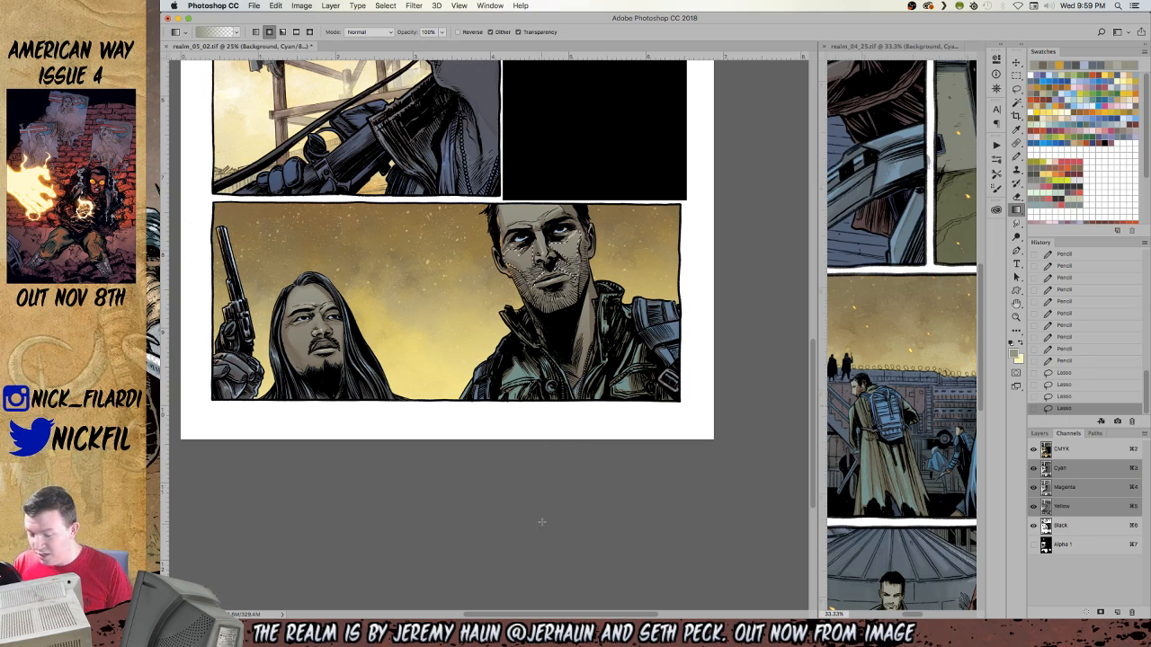
{"action": "left_click", "coordinate": [369, 34]}
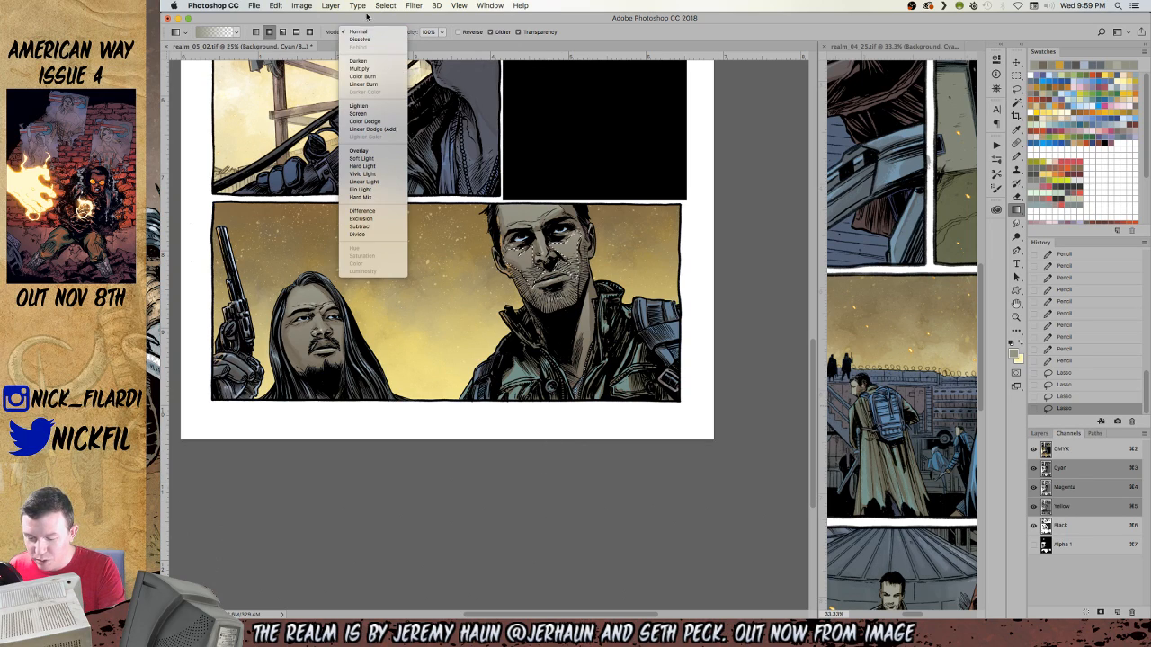
{"action": "left_click", "coordinate": [367, 69]}
{"action": "left_click", "coordinate": [369, 32]}
{"action": "left_click", "coordinate": [363, 78]}
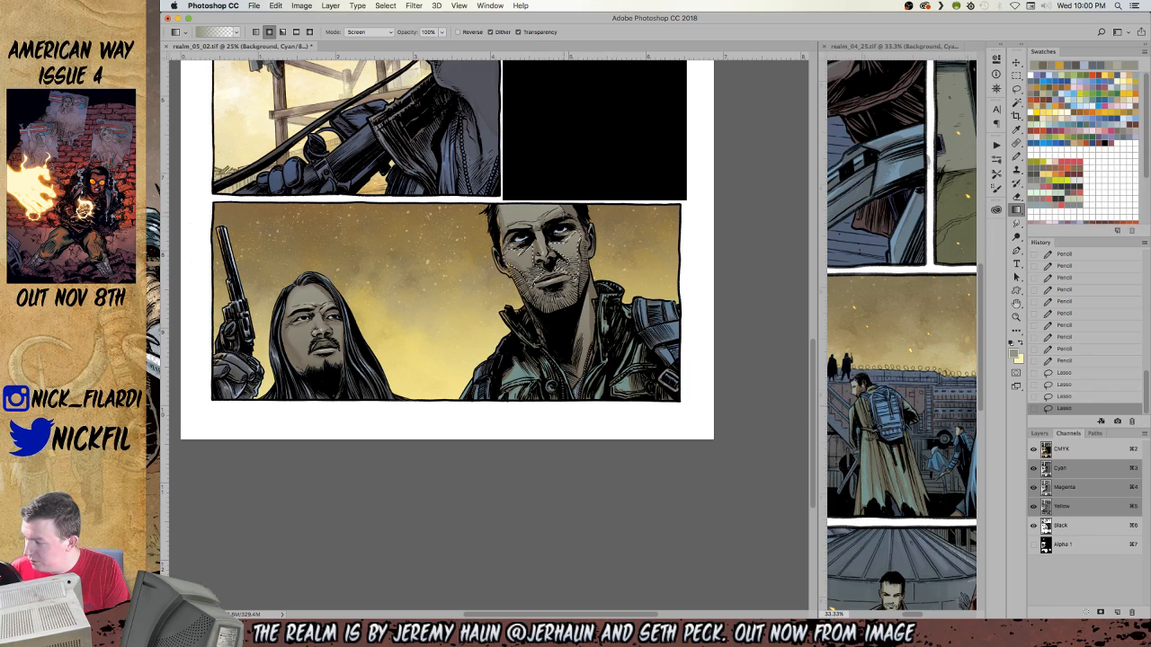
{"action": "left_click_drag", "start_coordinate": [568, 274], "coordinate": [538, 262]}
{"action": "key", "text": "super+d"}
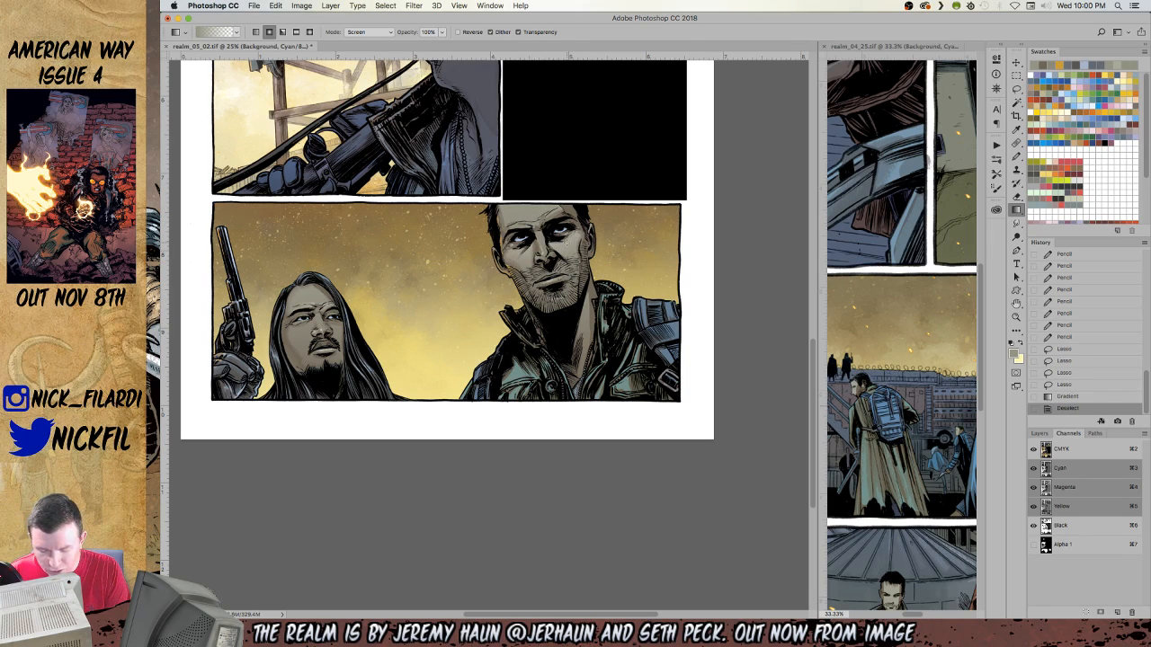
Lasso an area around the short-haired man's eye and cheek and shade it with gradients in Normal mode at 100% opacity.
{"action": "left_click", "coordinate": [1016, 88]}
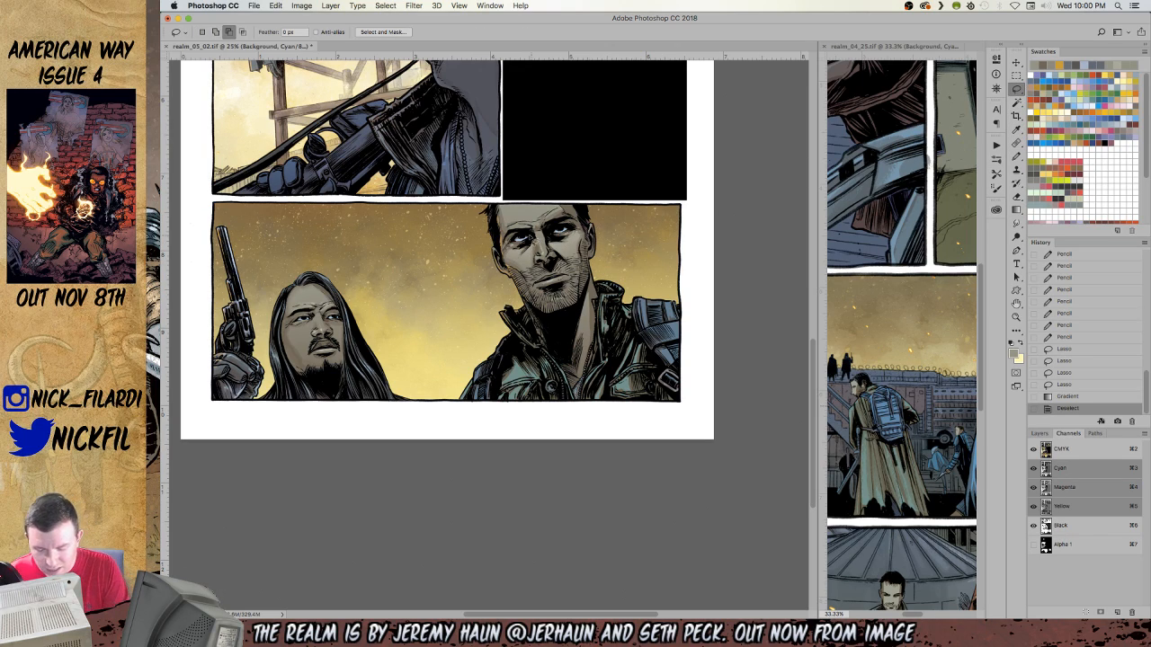
{"action": "left_click_drag", "start_coordinate": [535, 236], "coordinate": [537, 236]}
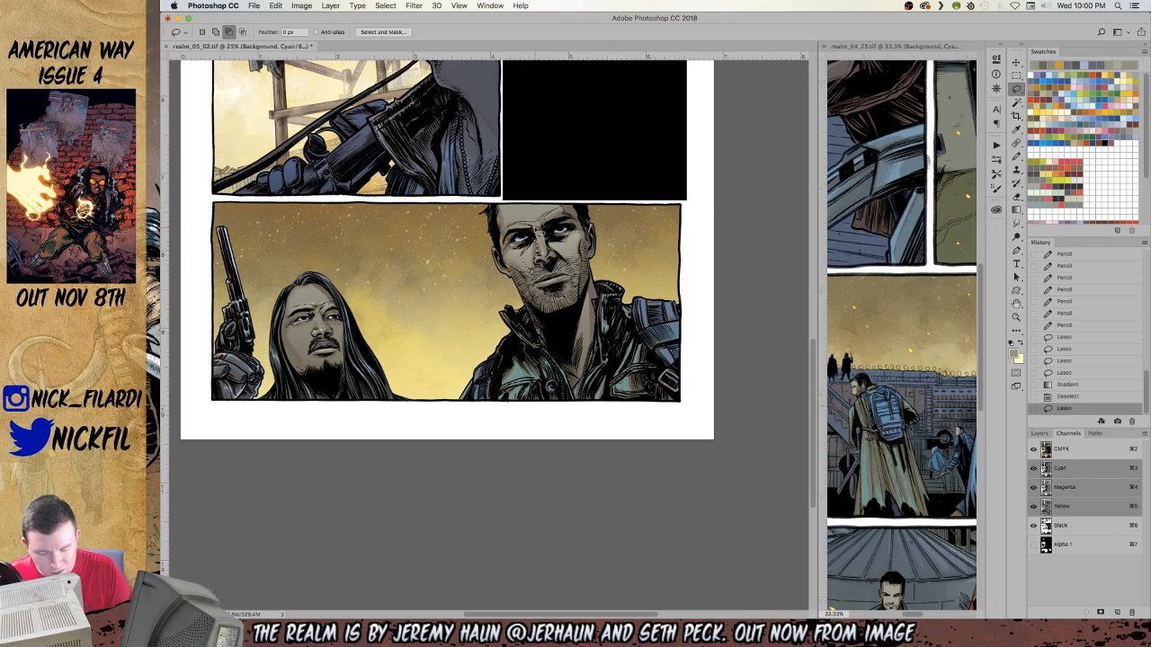
{"action": "left_click", "coordinate": [1017, 210]}
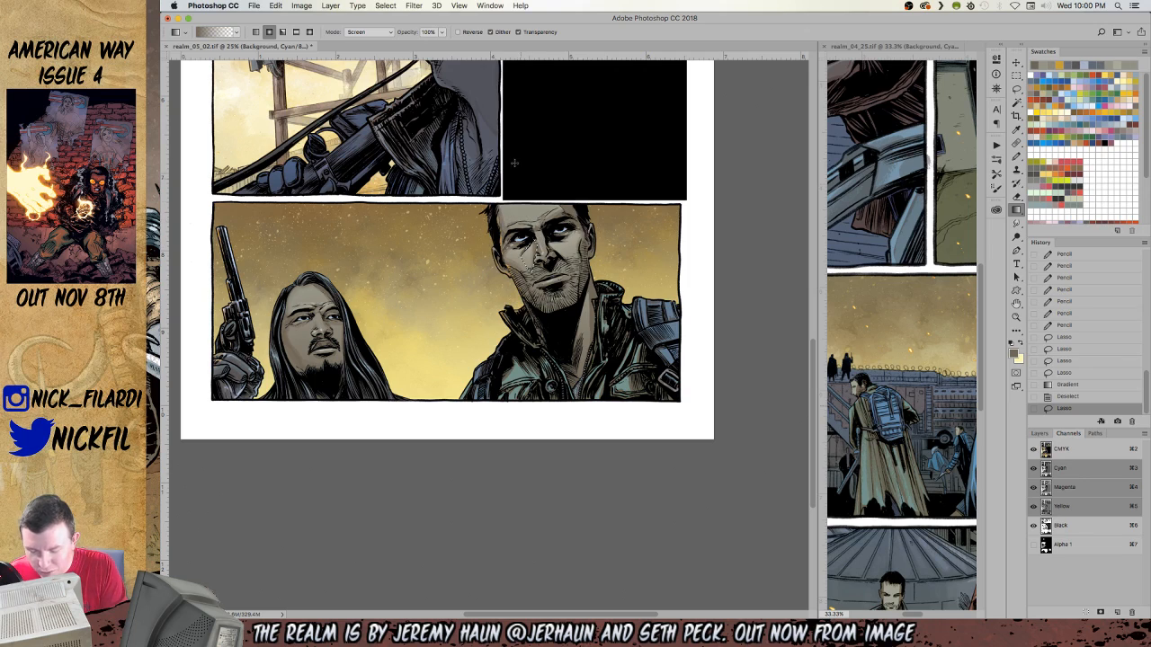
{"action": "left_click", "coordinate": [369, 31]}
{"action": "left_click", "coordinate": [370, 9]}
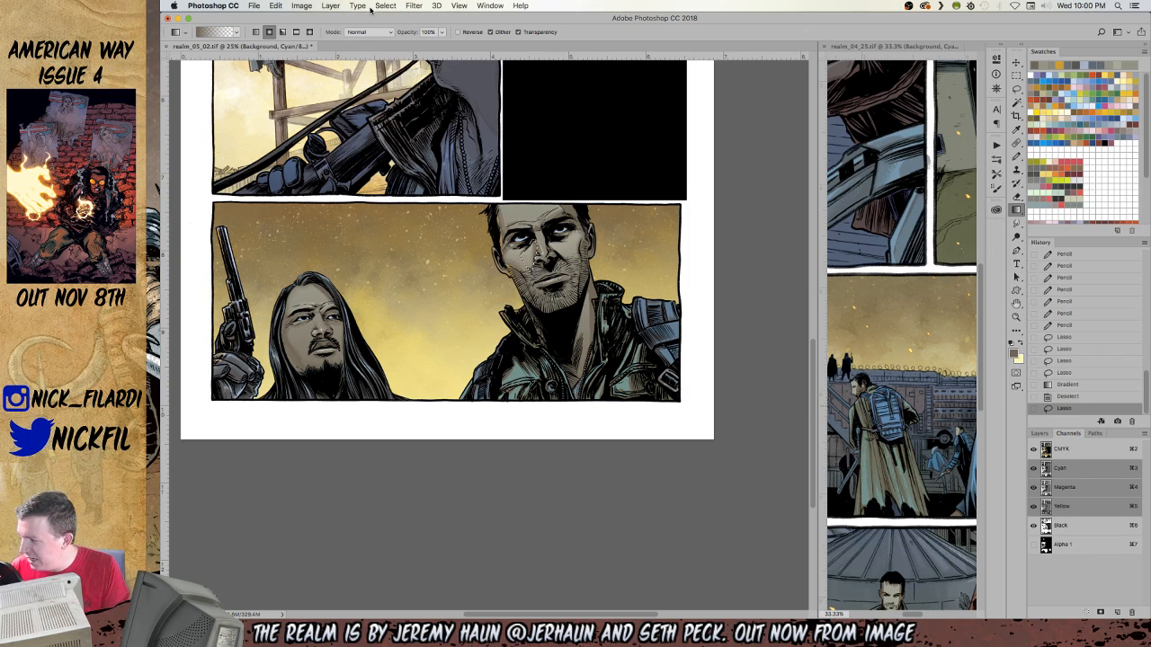
{"action": "left_click_drag", "start_coordinate": [537, 261], "coordinate": [530, 269]}
{"action": "key", "text": "super+d"}
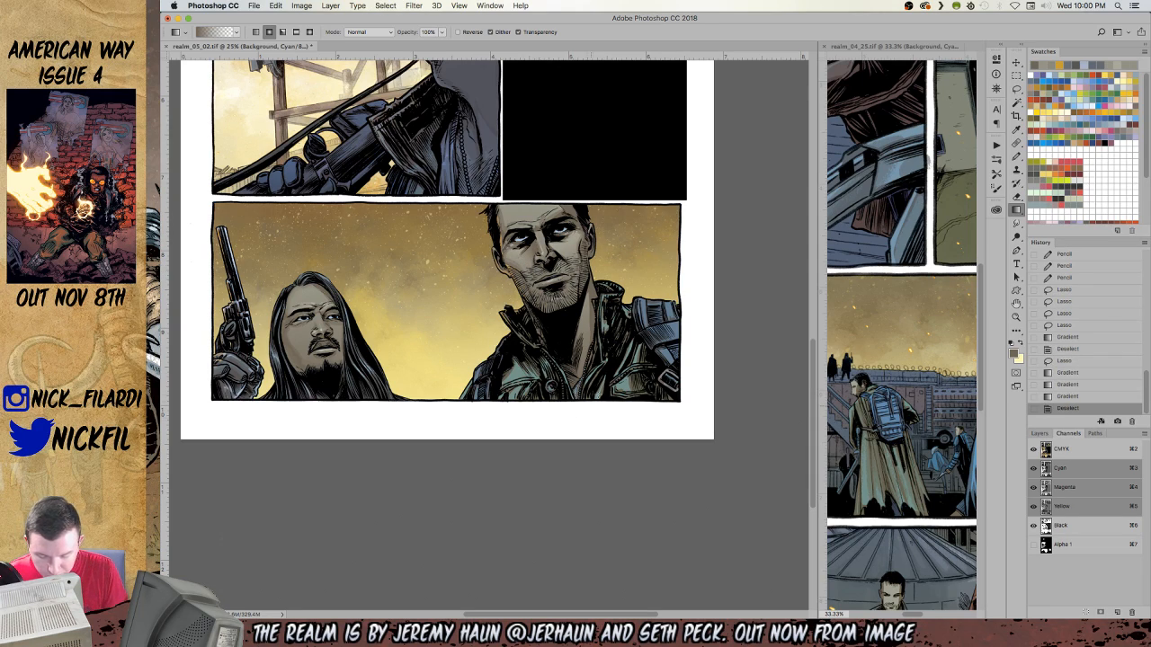
Lasso the area beside the short-haired man's nose and blend it with gradients in Normal mode.
{"action": "left_click", "coordinate": [1016, 88]}
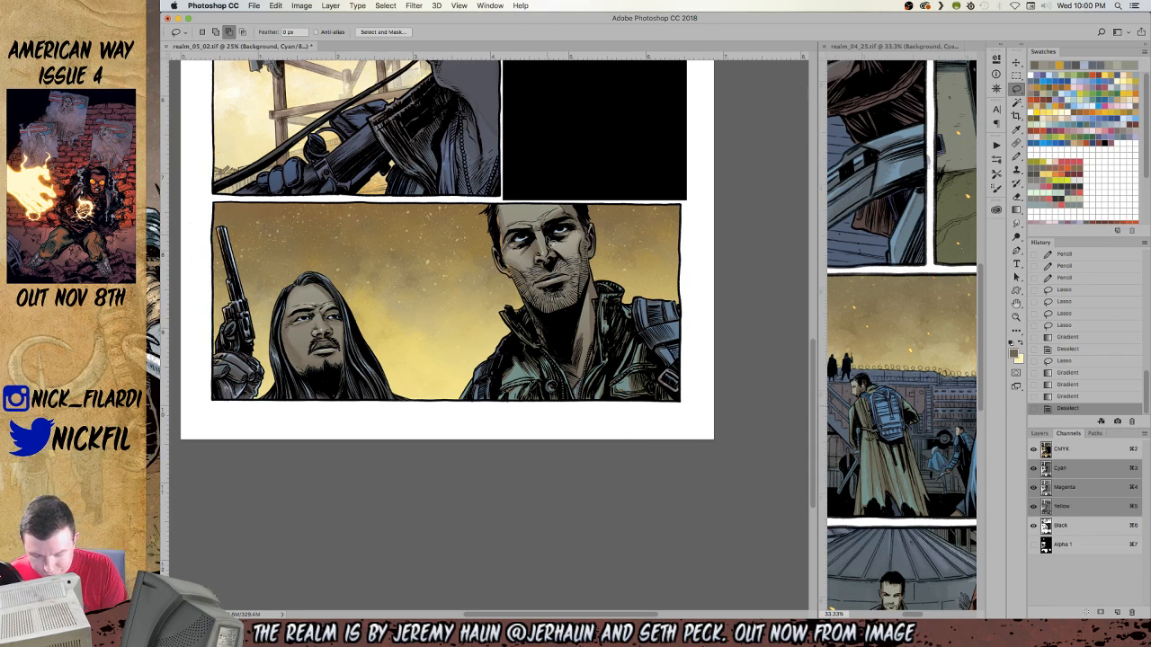
{"action": "mouse_move", "coordinate": [568, 264]}
{"action": "left_mouse_down"}
{"action": "mouse_move", "coordinate": [583, 234]}
{"action": "mouse_move", "coordinate": [551, 248]}
{"action": "mouse_move", "coordinate": [578, 260]}
{"action": "mouse_move", "coordinate": [553, 253]}
{"action": "left_mouse_up"}
{"action": "key", "text": "g"}
{"action": "key", "text": "super+d"}
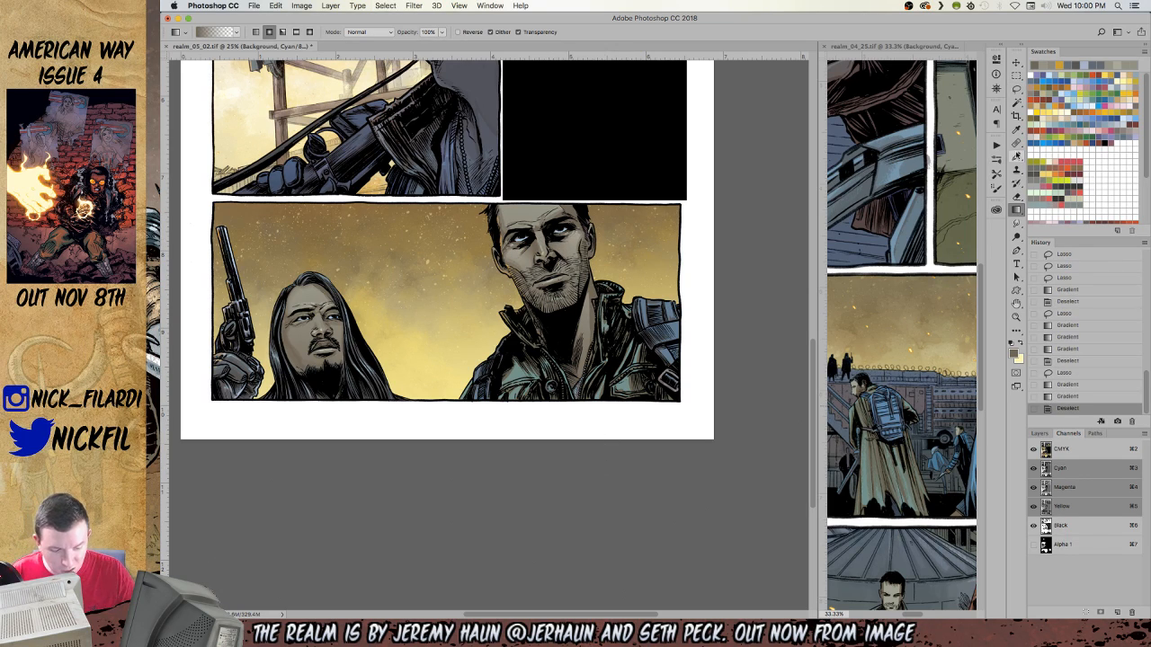
Paint highlights on the short-haired man's nose, brow and forehead with the Pencil in Screen mode at 50% opacity.
{"action": "key", "text": "b"}
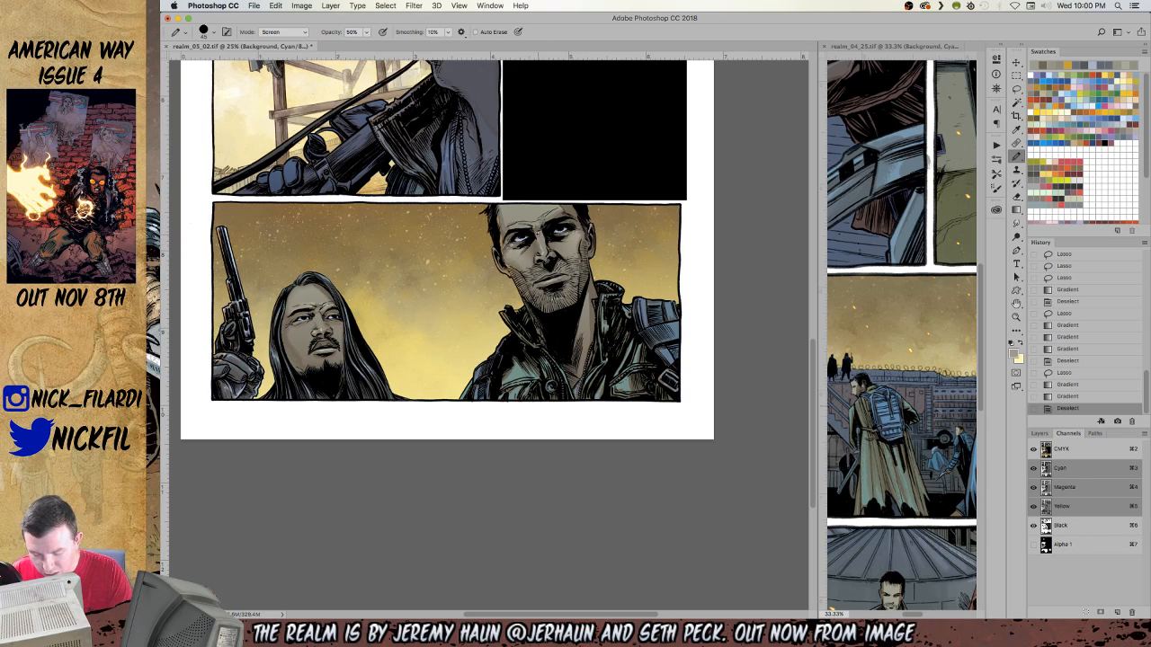
{"action": "left_click_drag", "start_coordinate": [541, 258], "coordinate": [546, 256]}
{"action": "left_click", "coordinate": [553, 254]}
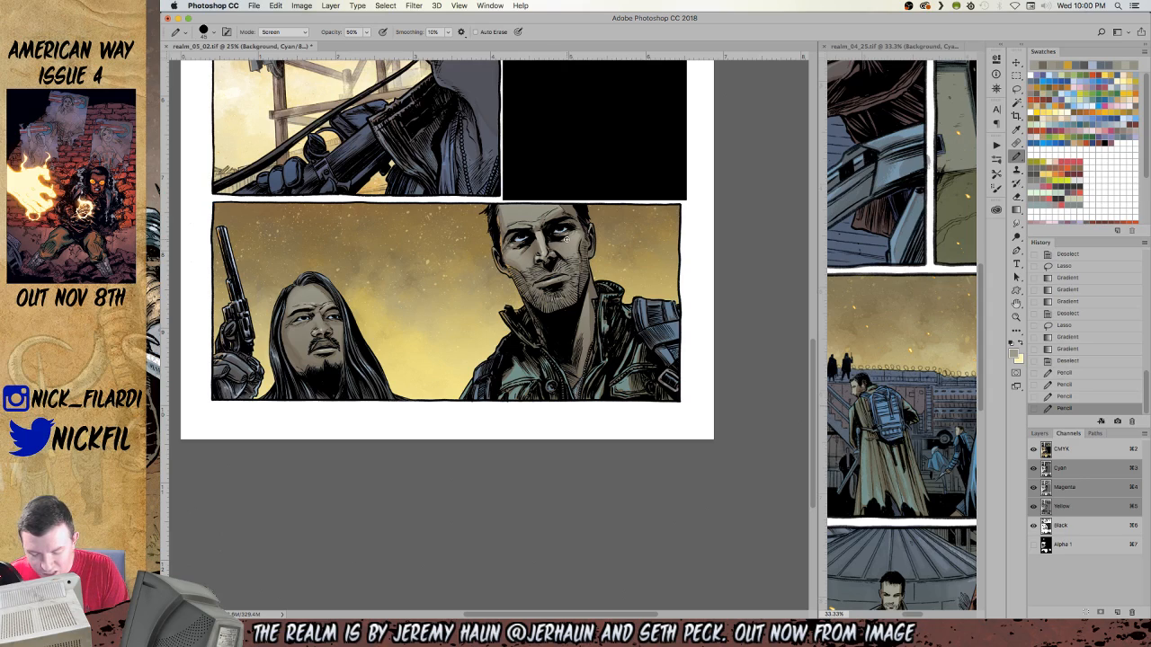
{"action": "left_click", "coordinate": [539, 224]}
{"action": "left_click", "coordinate": [537, 227]}
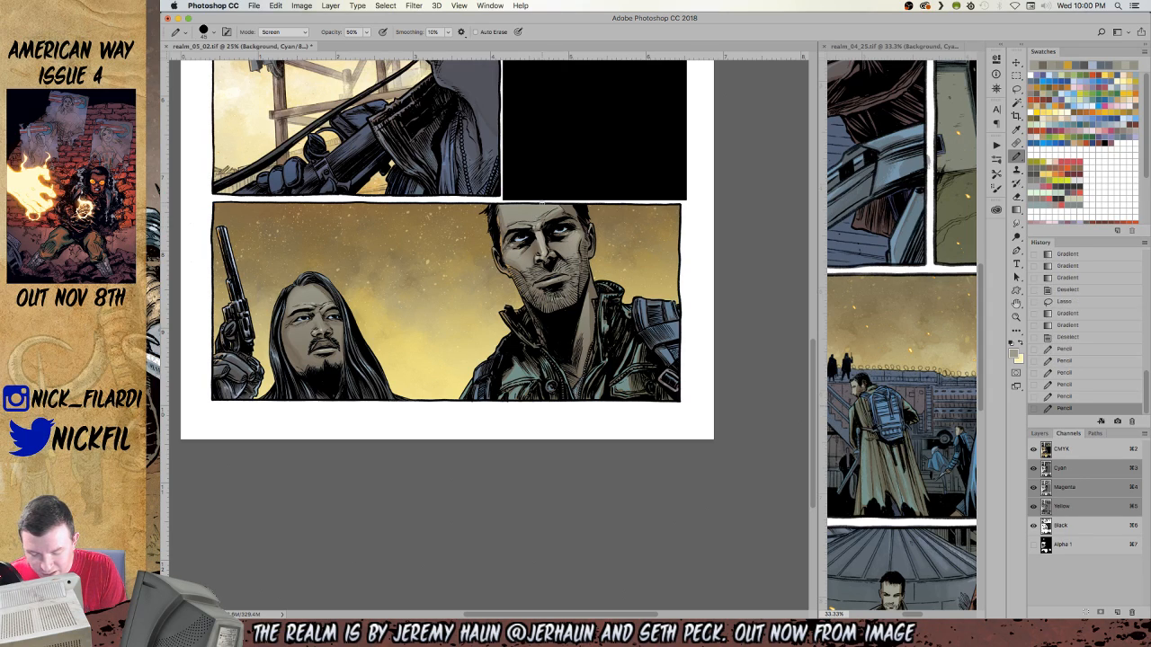
{"action": "left_click", "coordinate": [561, 208]}
{"action": "left_click", "coordinate": [530, 227]}
{"action": "left_click", "coordinate": [517, 227]}
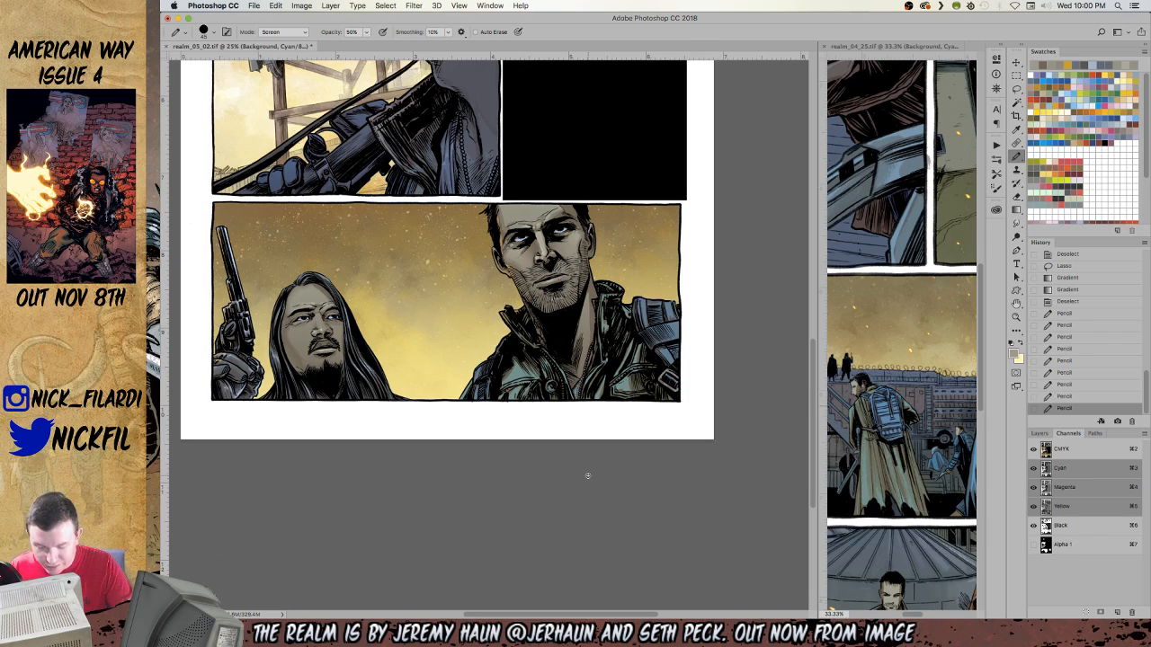
{"action": "left_click", "coordinate": [516, 217]}
{"action": "left_click", "coordinate": [515, 208]}
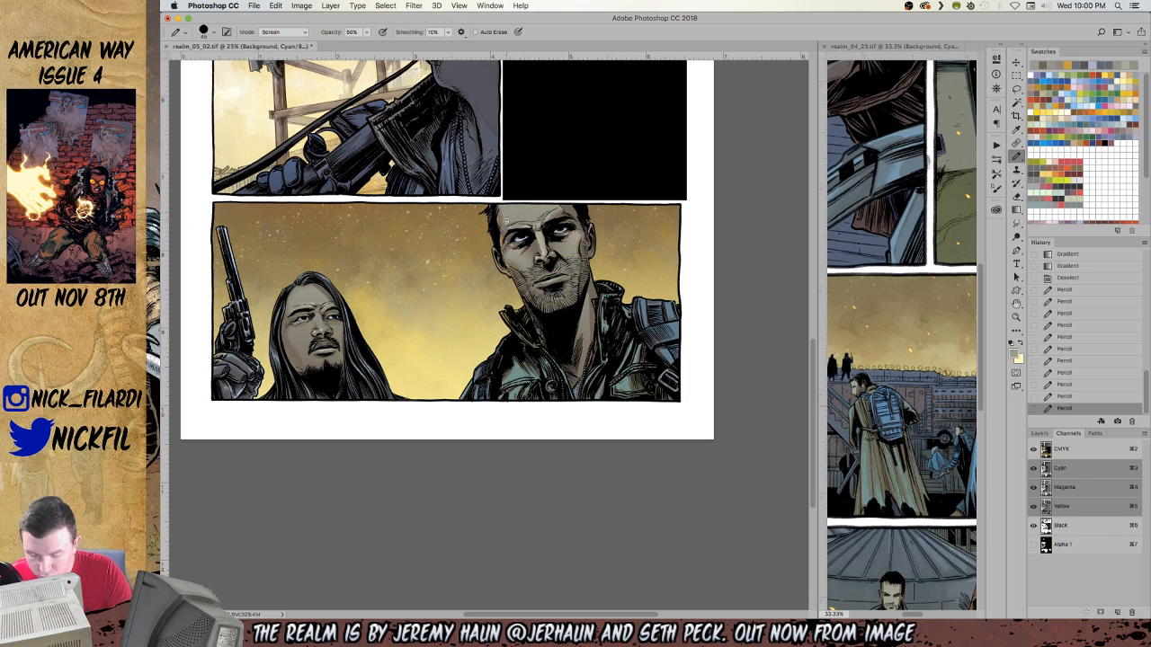
{"action": "left_click", "coordinate": [507, 223]}
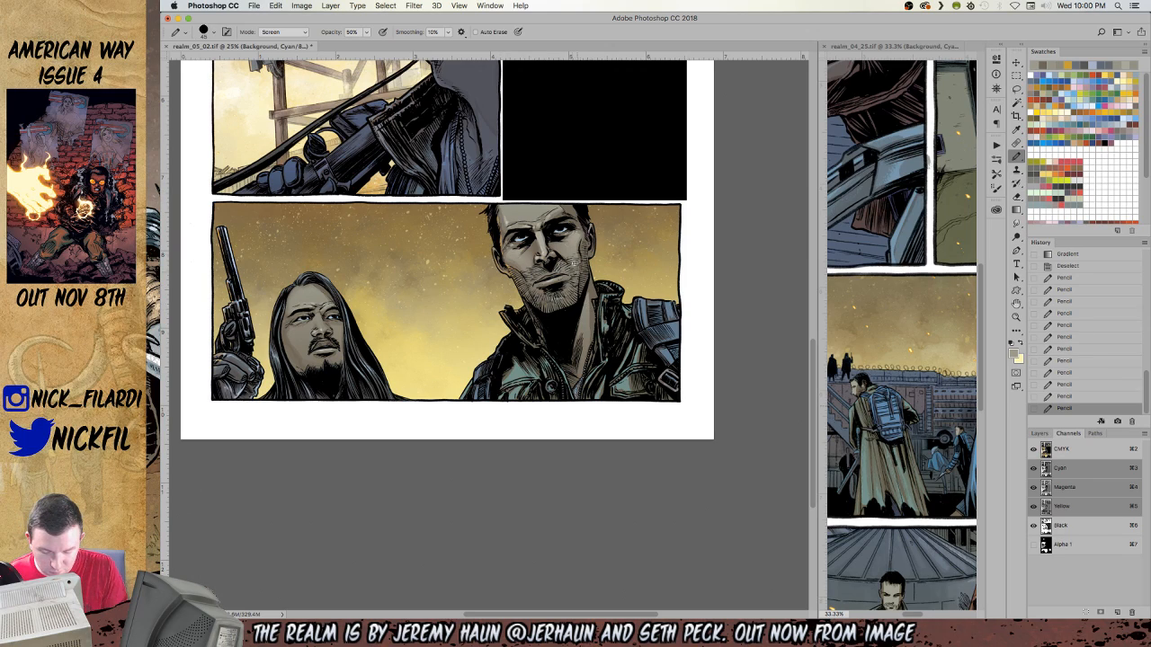
{"action": "left_click", "coordinate": [560, 206]}
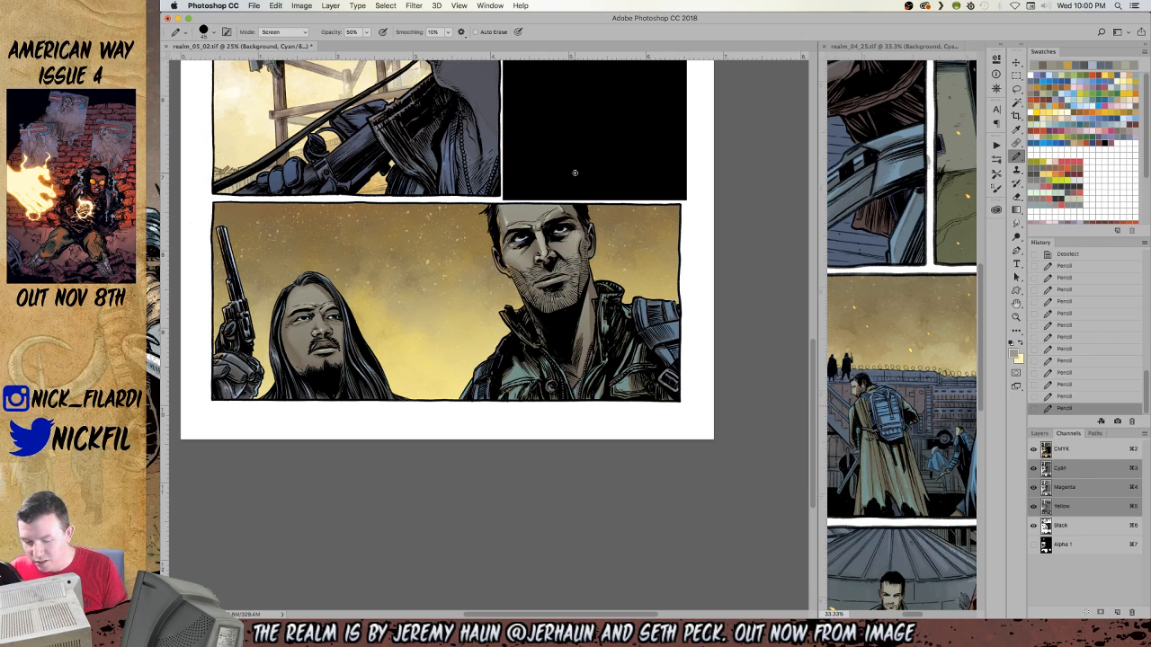
{"action": "left_click", "coordinate": [508, 215]}
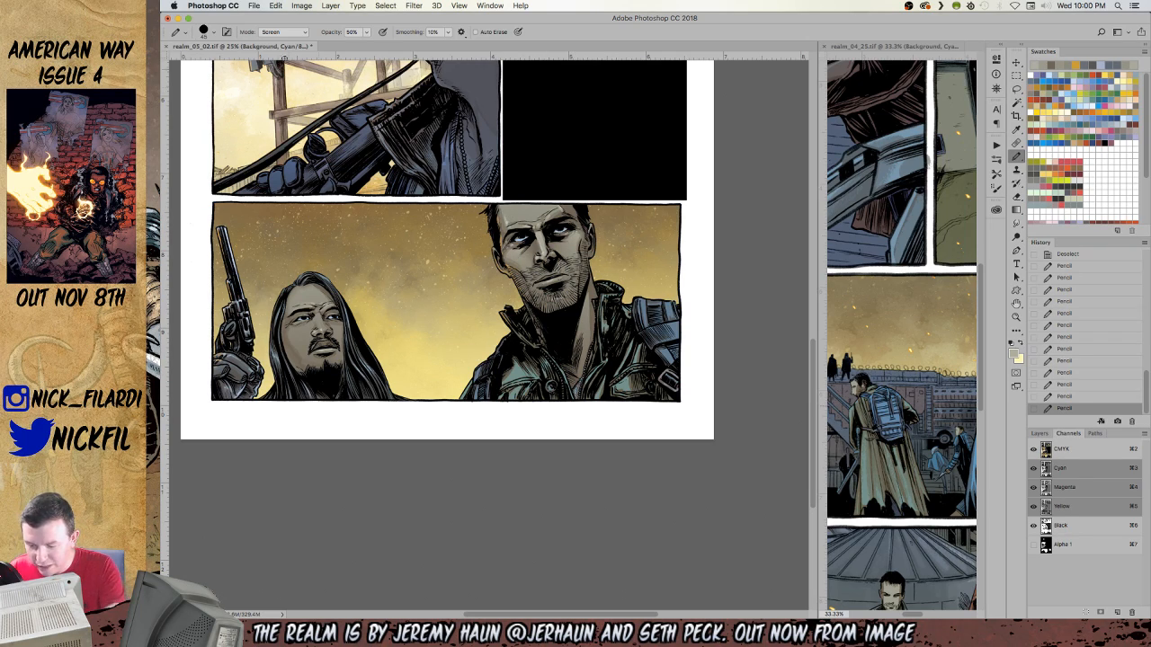
Paint the short-haired man's forehead and darken his green jacket with muted tones, using the Pencil in Normal mode at 50% opacity.
{"action": "left_click", "coordinate": [273, 32]}
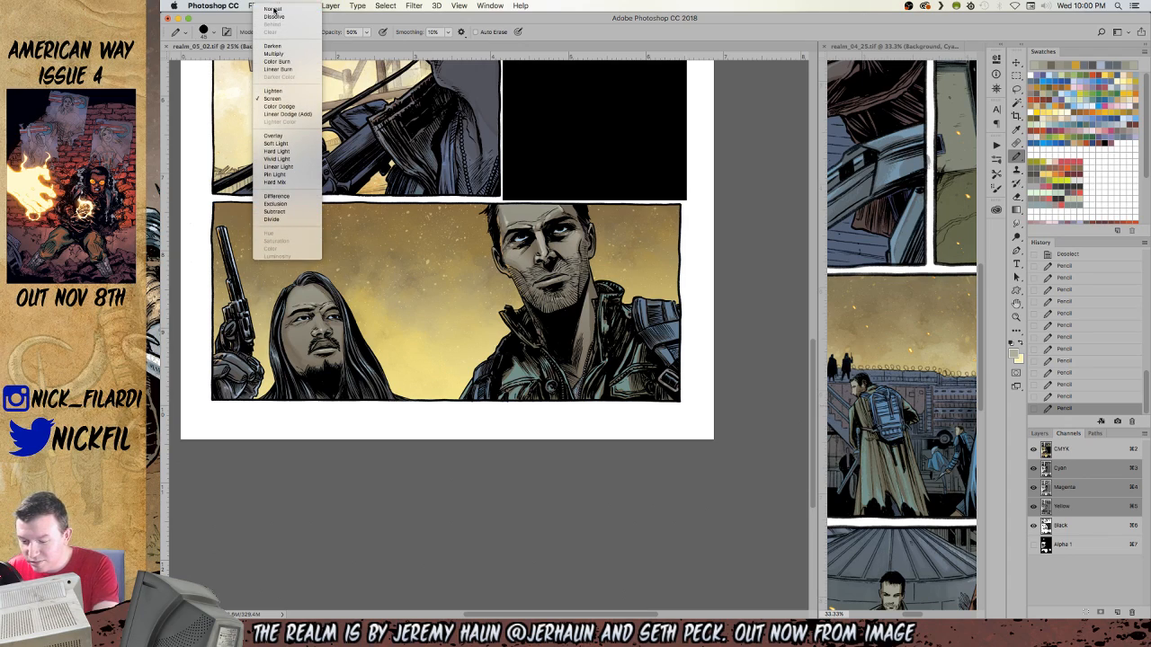
{"action": "left_click", "coordinate": [274, 11]}
{"action": "mouse_move", "coordinate": [503, 212]}
{"action": "left_mouse_down"}
{"action": "mouse_move", "coordinate": [531, 216]}
{"action": "mouse_move", "coordinate": [517, 224]}
{"action": "mouse_move", "coordinate": [513, 212]}
{"action": "left_mouse_up"}
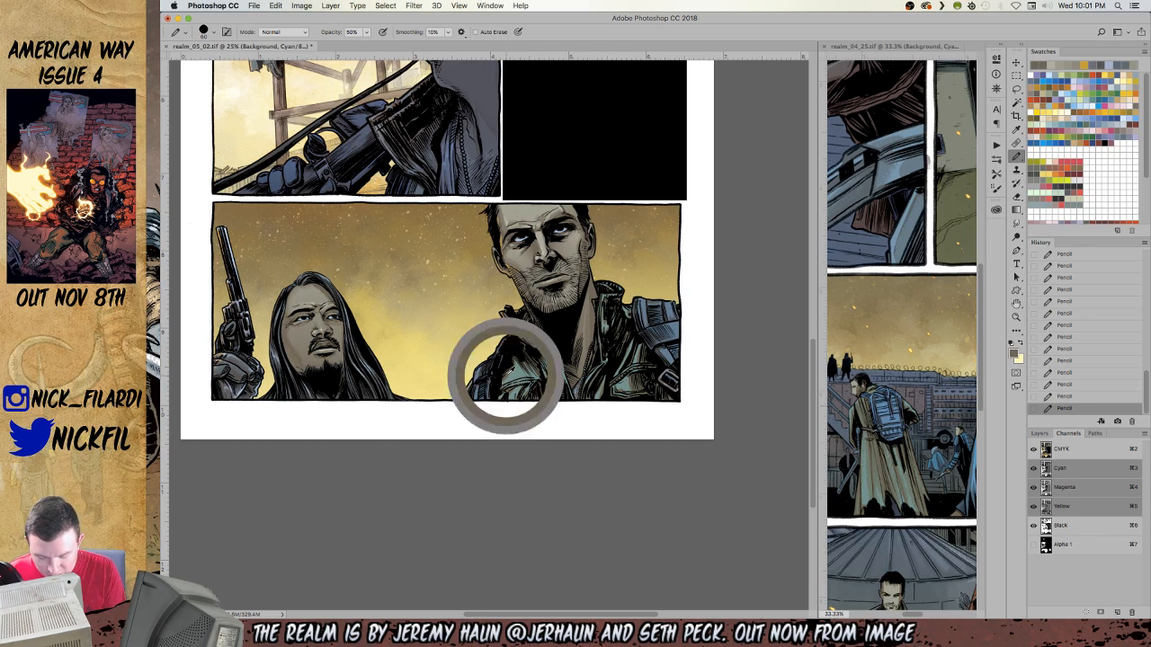
{"action": "left_click", "coordinate": [280, 33]}
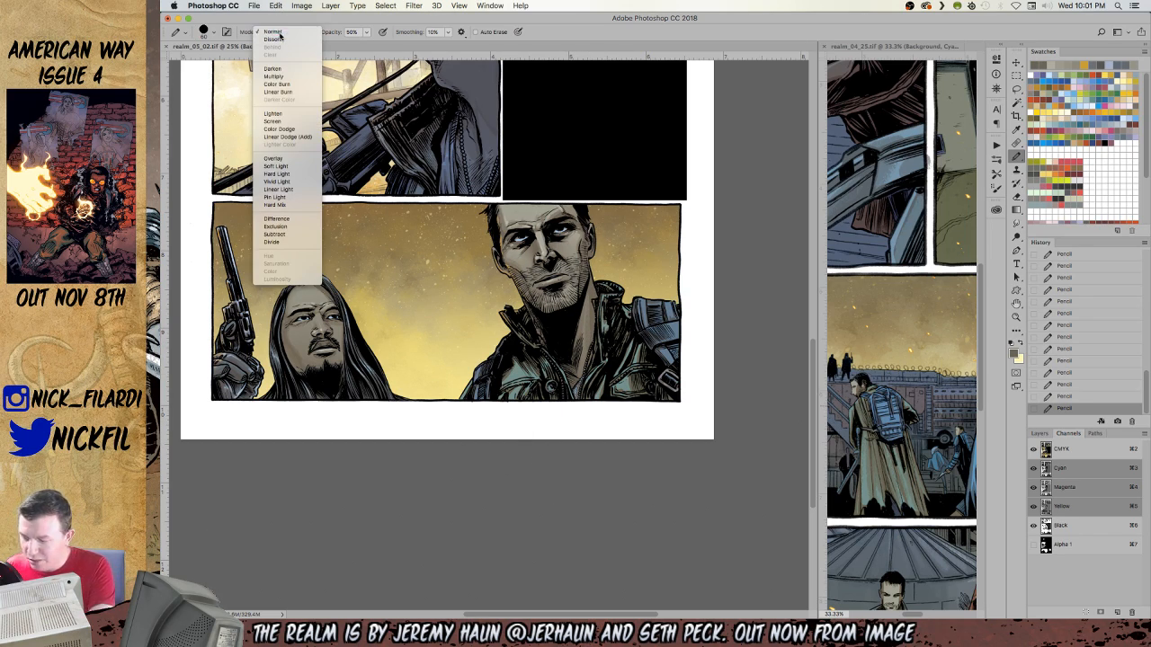
{"action": "left_click", "coordinate": [279, 36]}
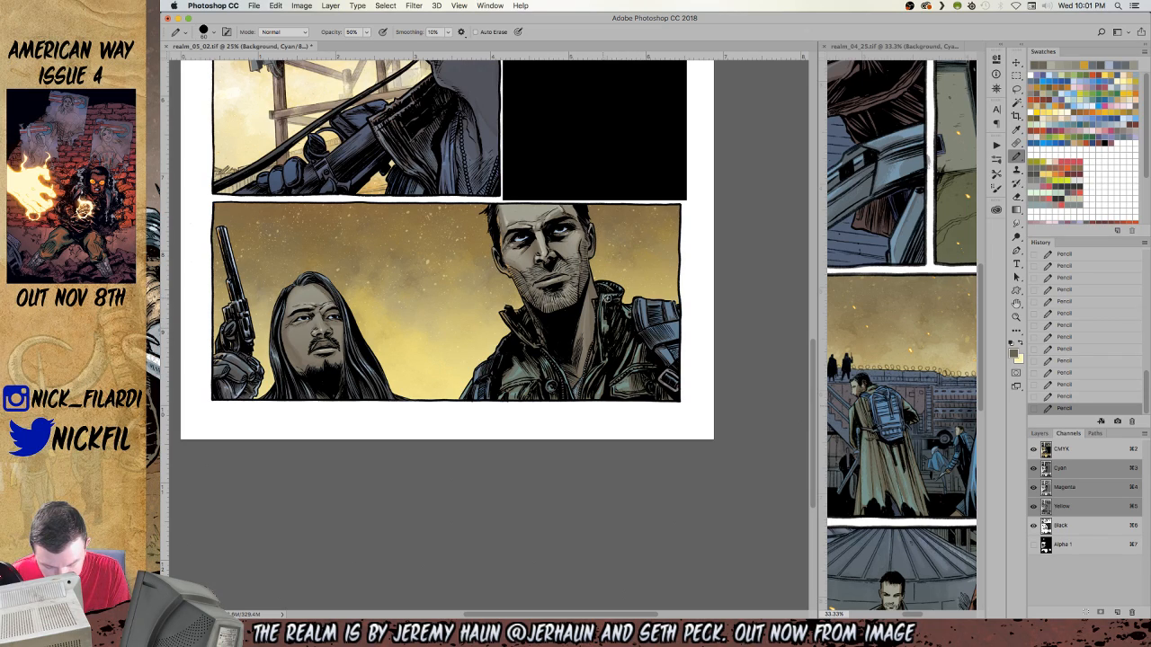
Set the Pencil to Screen mode, choose an orange swatch and set its opacity to 100%.
{"action": "left_click", "coordinate": [274, 31]}
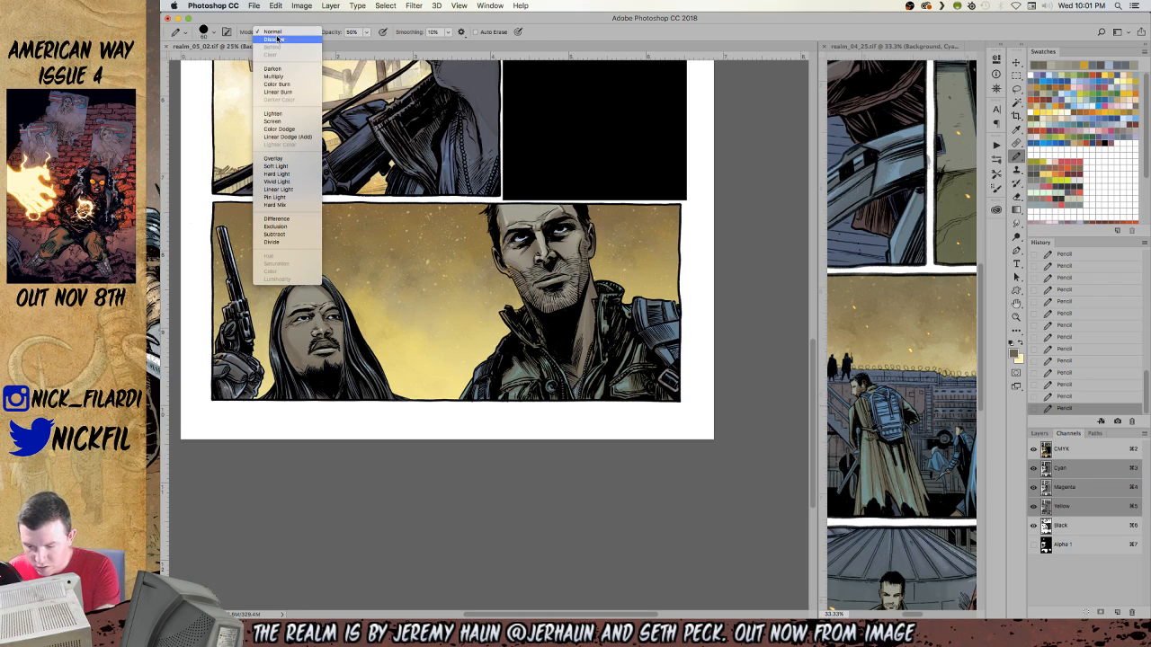
{"action": "left_click", "coordinate": [286, 124]}
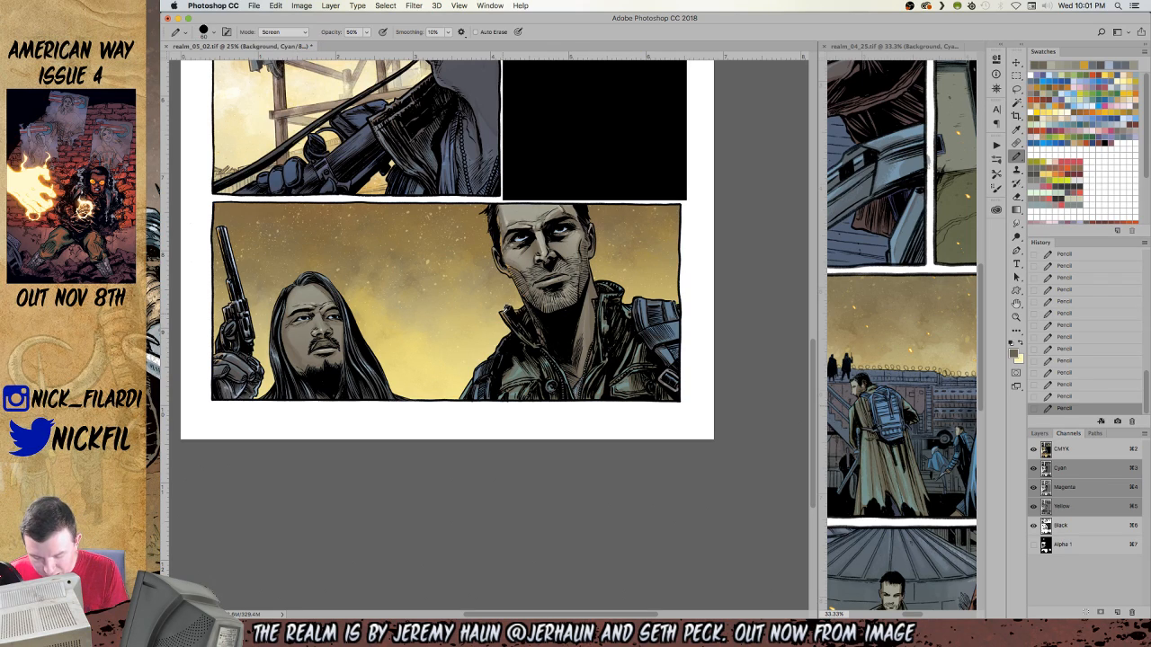
{"action": "left_click", "coordinate": [279, 36]}
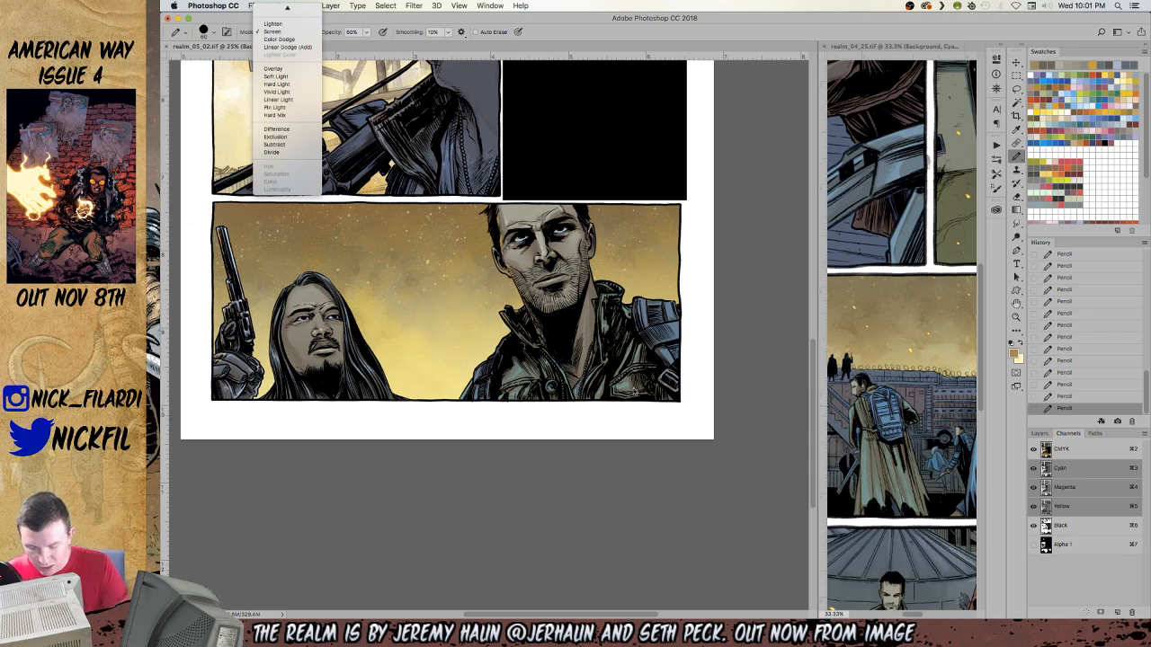
{"action": "left_click", "coordinate": [471, 317]}
{"action": "left_click", "coordinate": [1058, 105]}
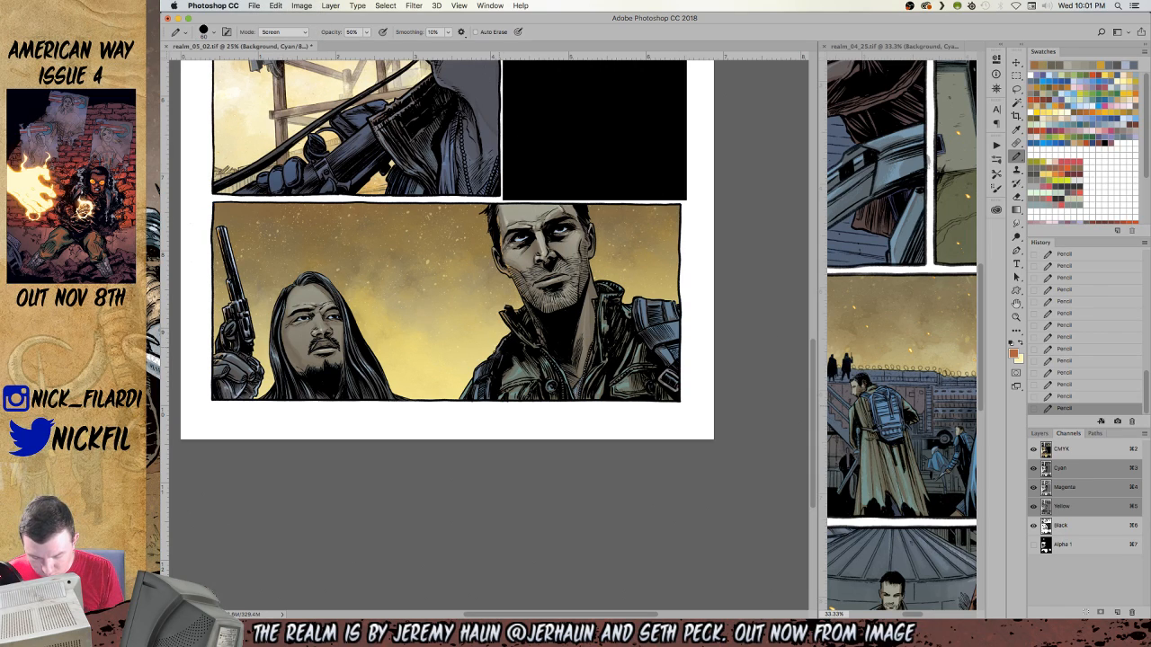
{"action": "key", "text": "0"}
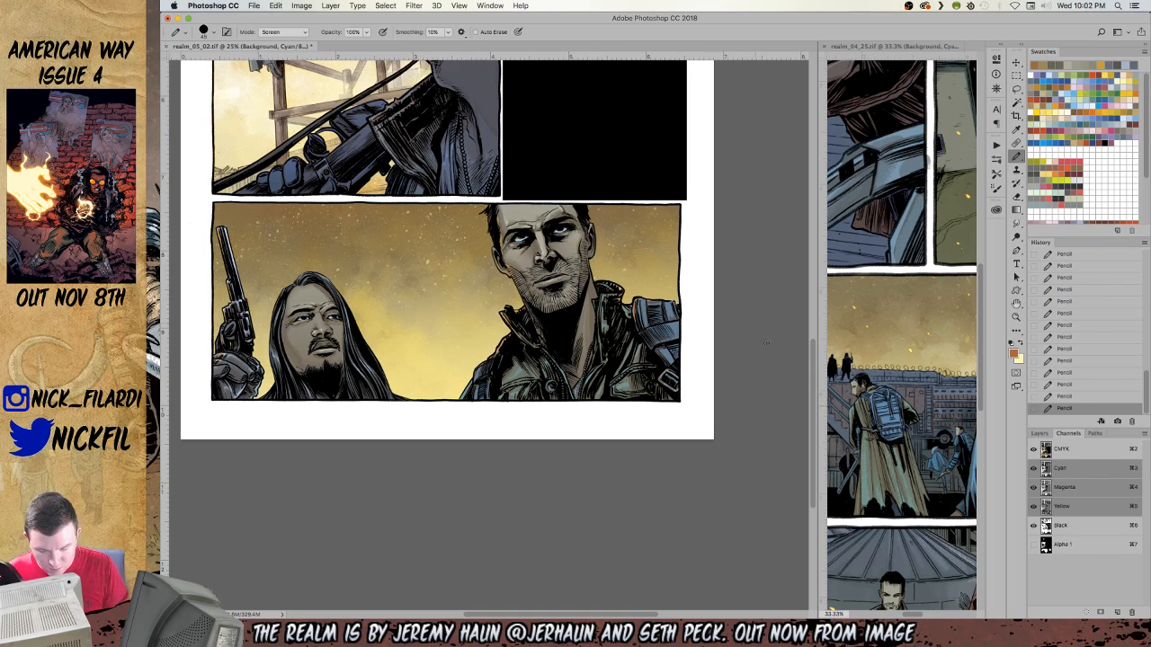
Set the Pencil to Normal mode at 50% opacity for working with the whole page in view.
{"action": "key", "text": "z"}
{"action": "left_click", "coordinate": [589, 502], "text": "alt"}
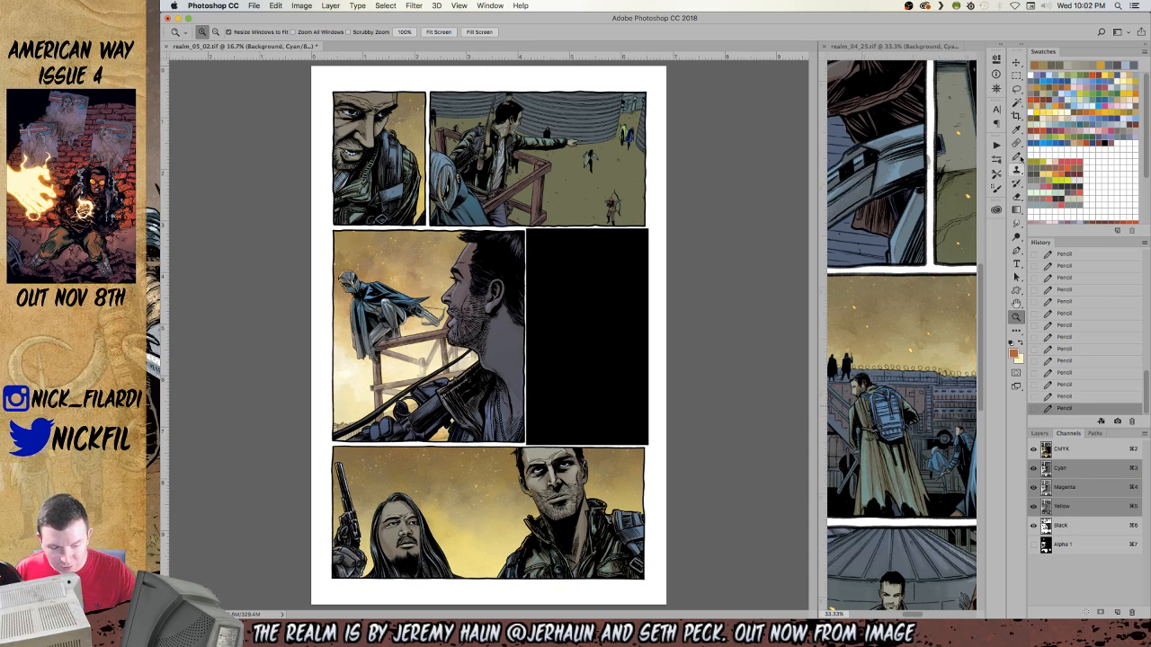
{"action": "key", "text": "b"}
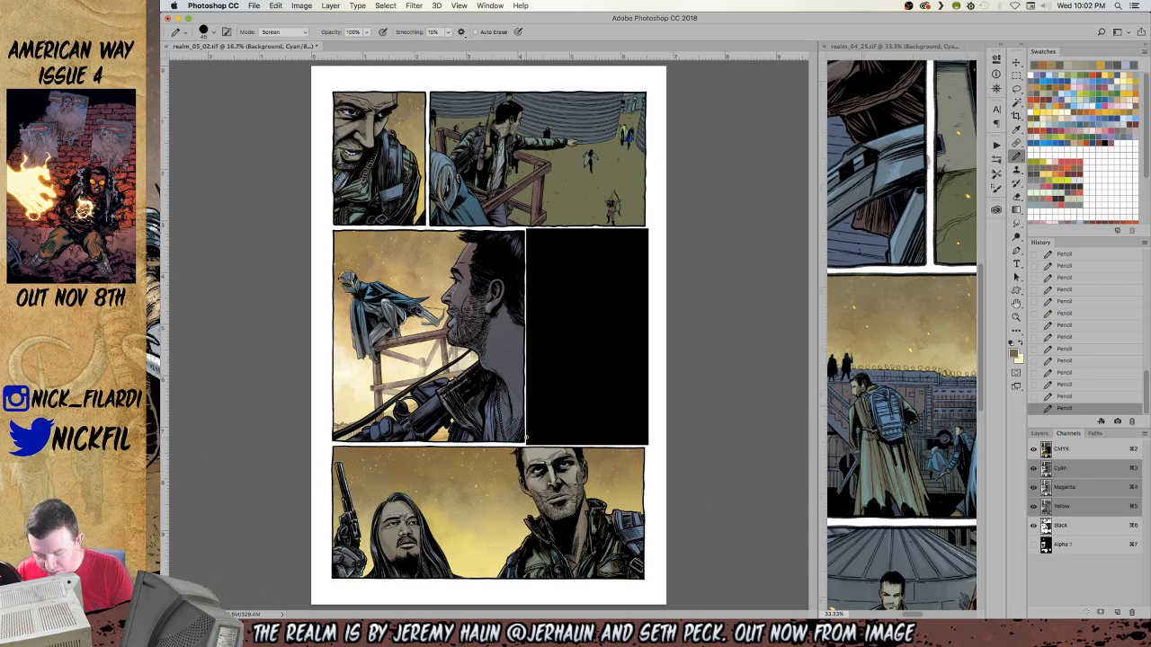
{"action": "left_click", "coordinate": [283, 33]}
{"action": "left_click", "coordinate": [281, 10]}
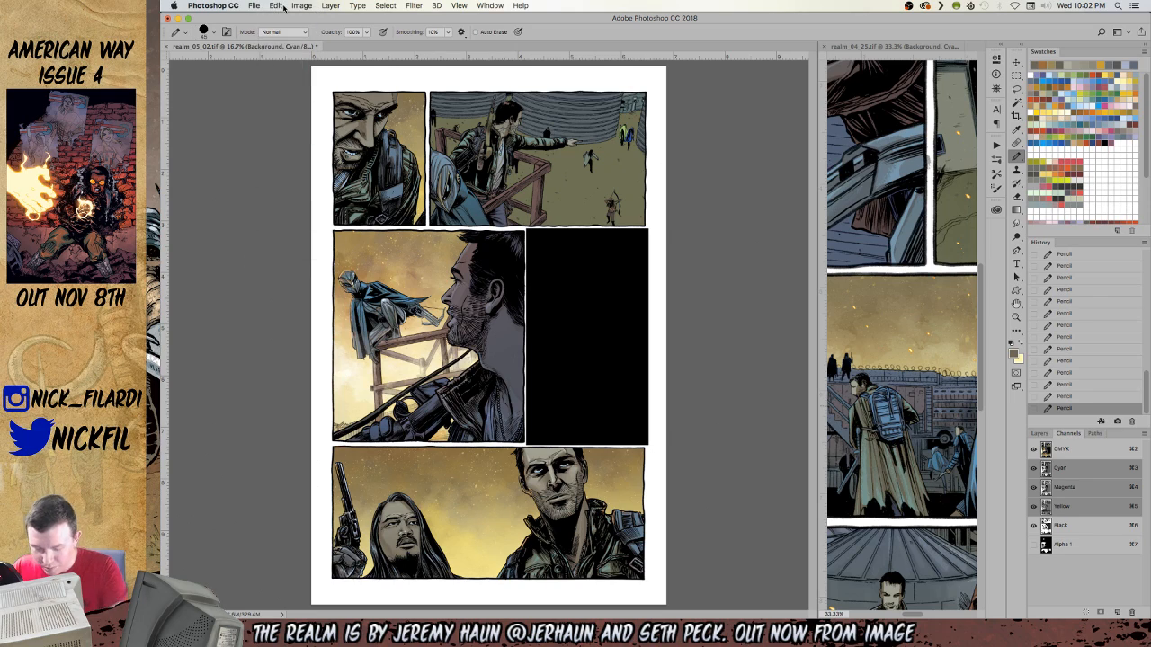
{"action": "key", "text": "5"}
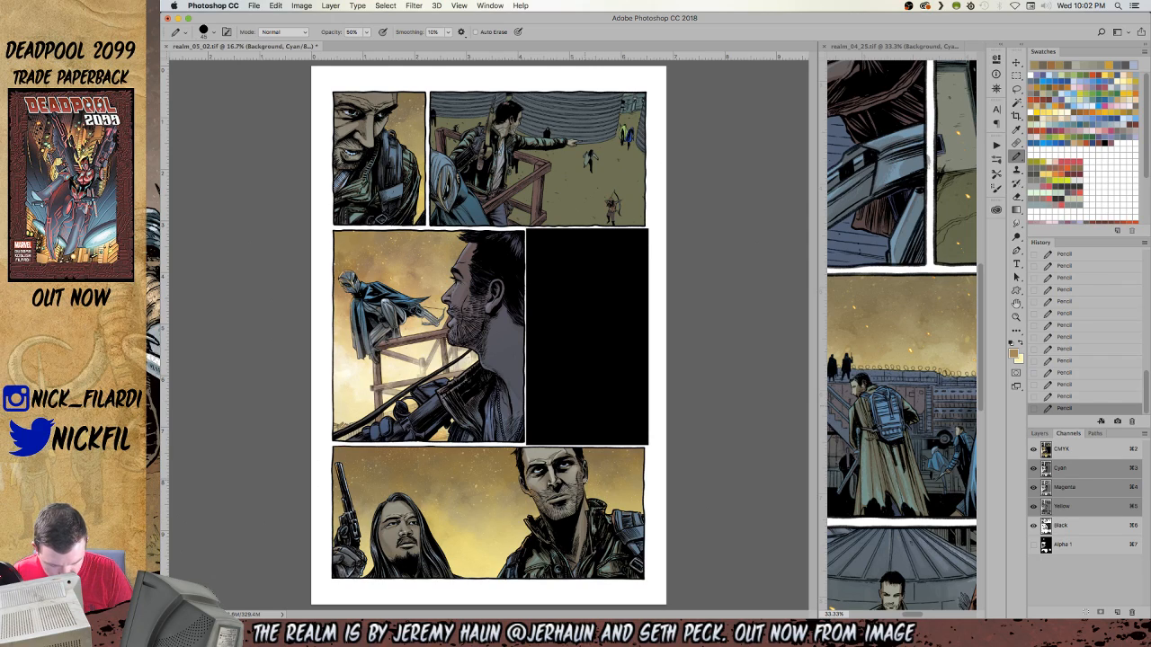
{"action": "left_click", "coordinate": [1017, 304]}
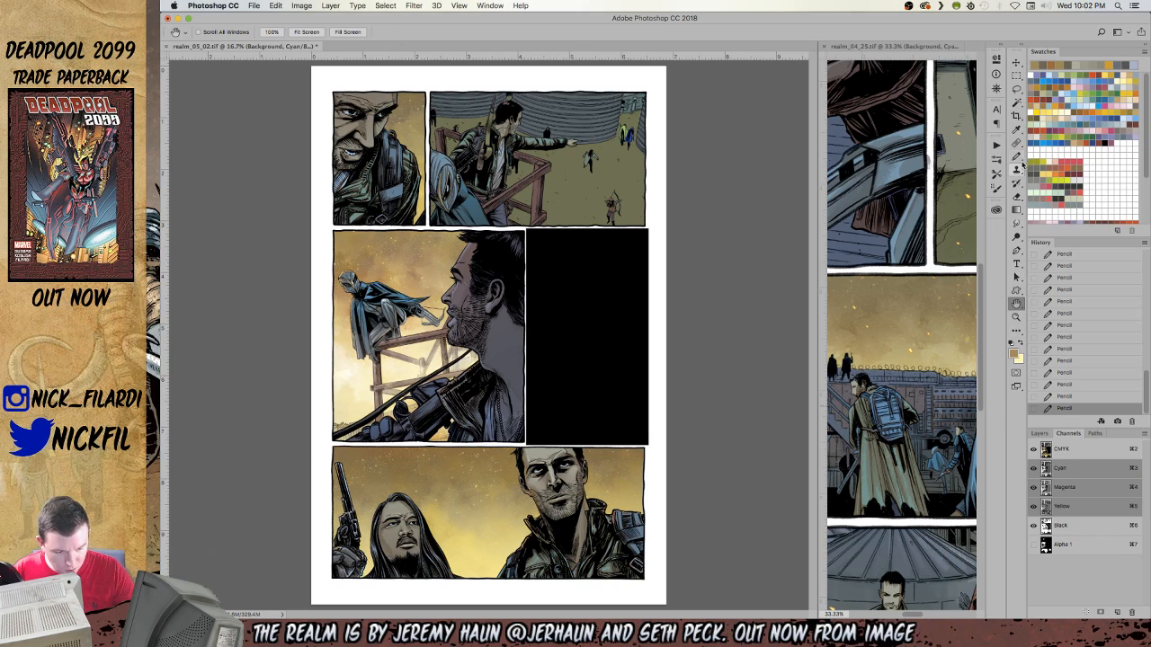
{"action": "left_click", "coordinate": [1017, 157]}
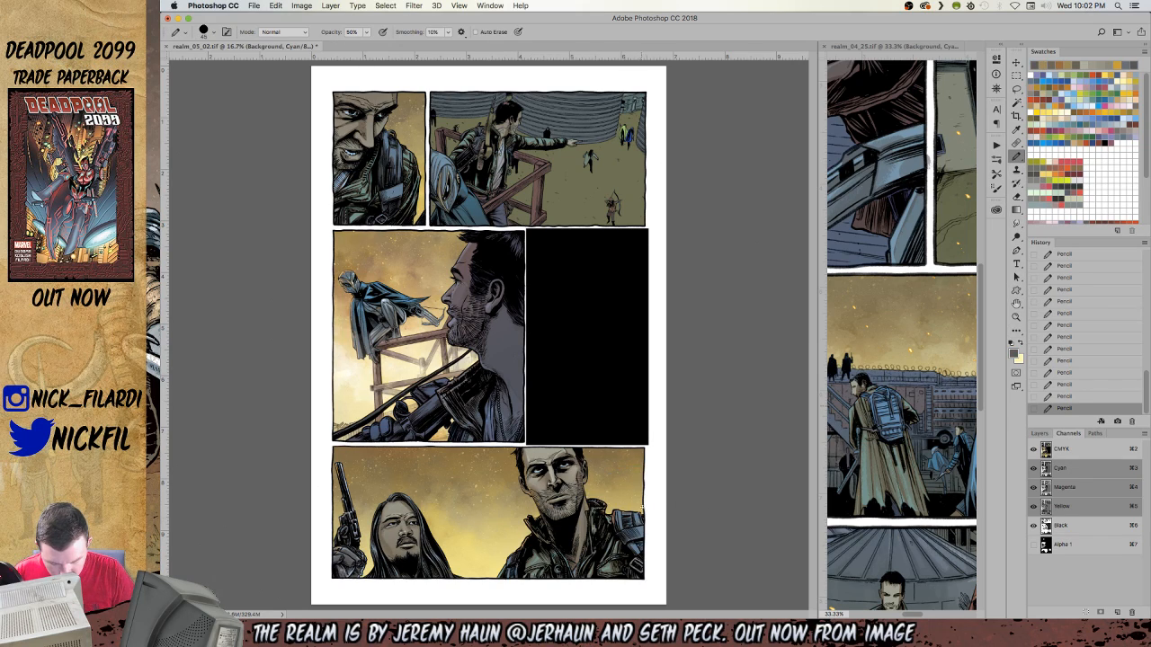